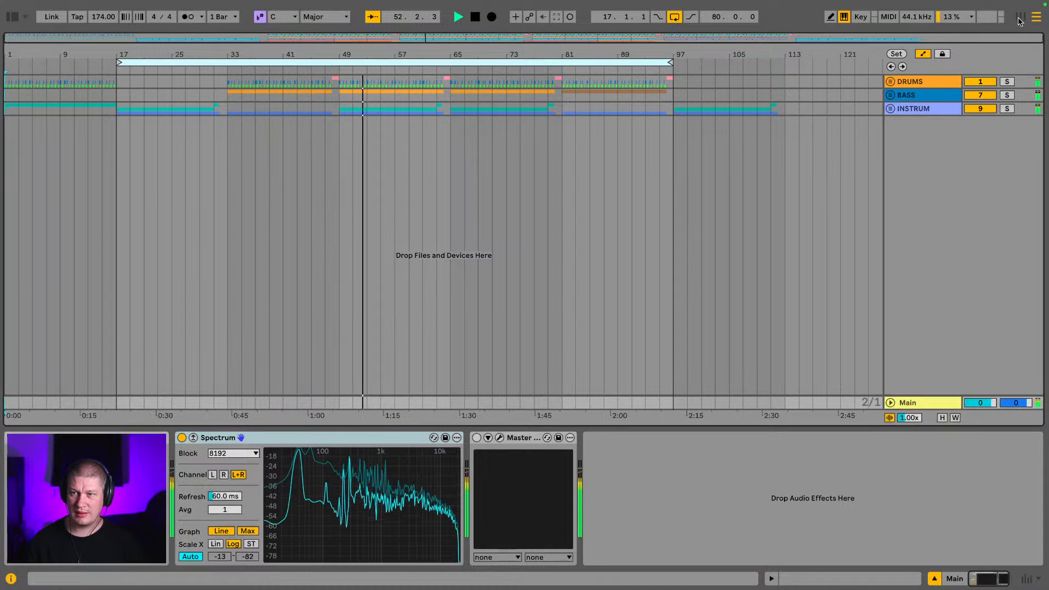
Show the mixer and try lower volumes on the Main track during playback, resetting its fader to 0 dB
left_click(1020, 16)
left_click_drag(1022, 243, 1022, 262)
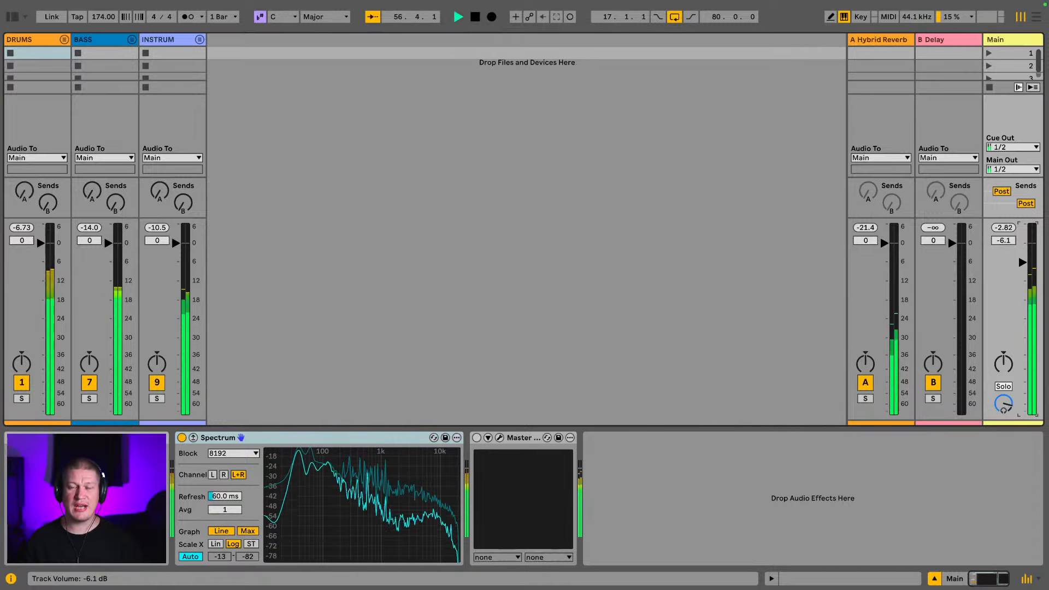
left_click_drag(1022, 263, 1022, 265)
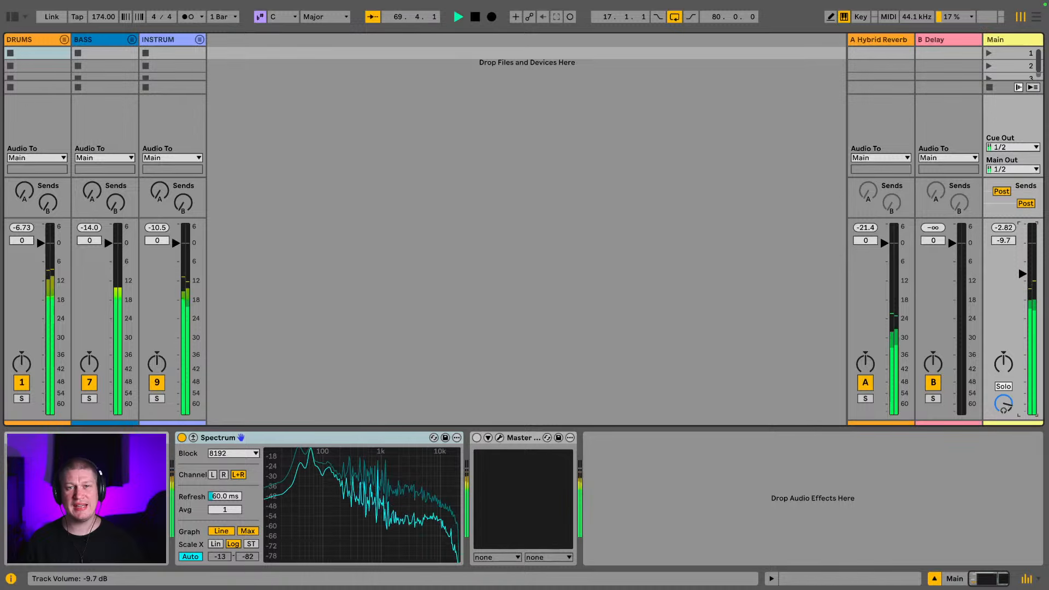
left_click_drag(1022, 273, 1023, 271)
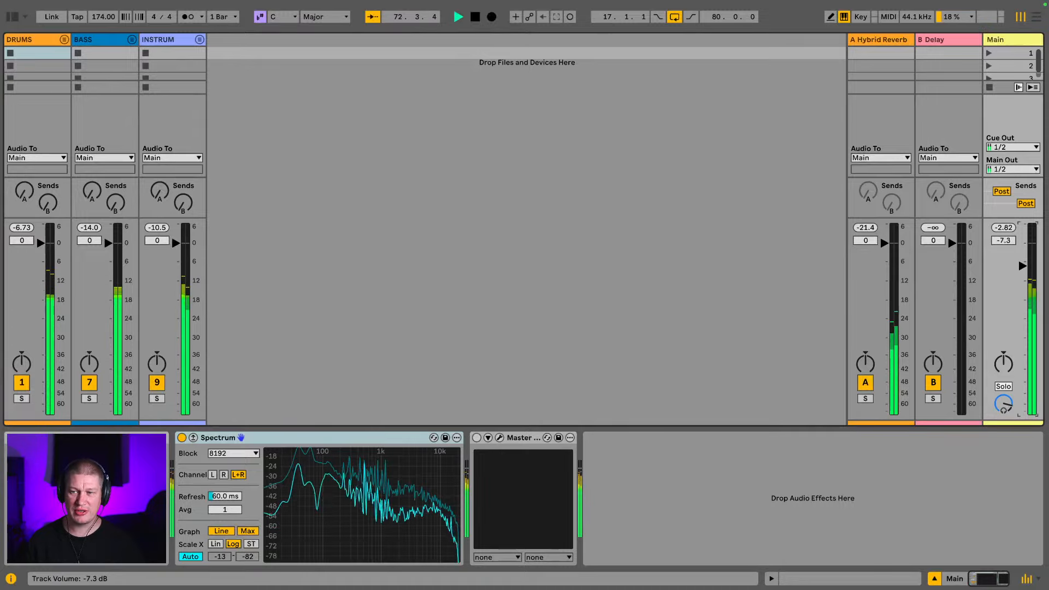
left_click_drag(1023, 257, 1021, 264)
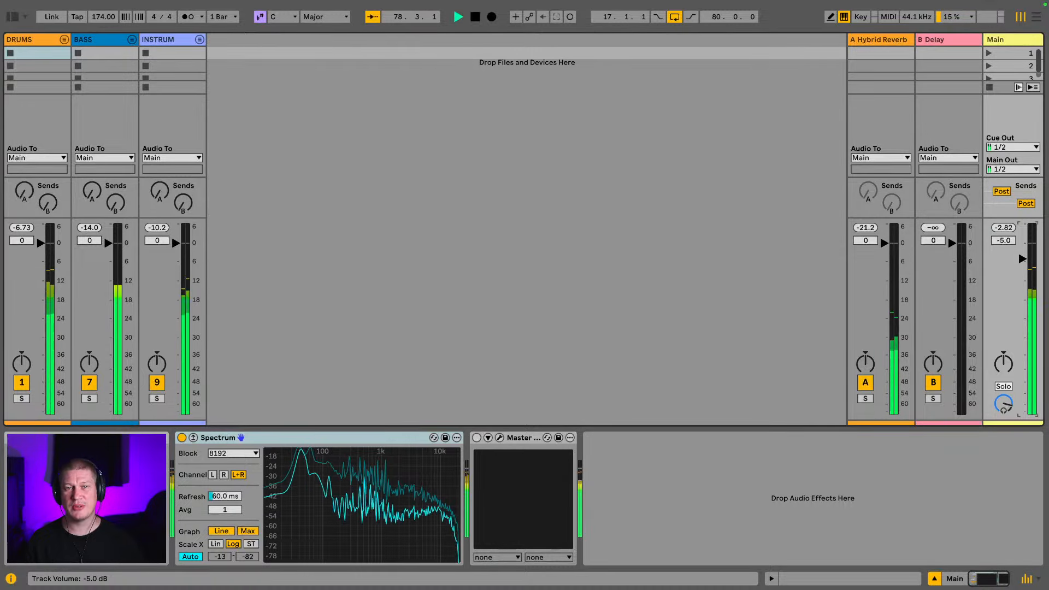
left_click_drag(1023, 259, 1023, 253)
double_click(1023, 254)
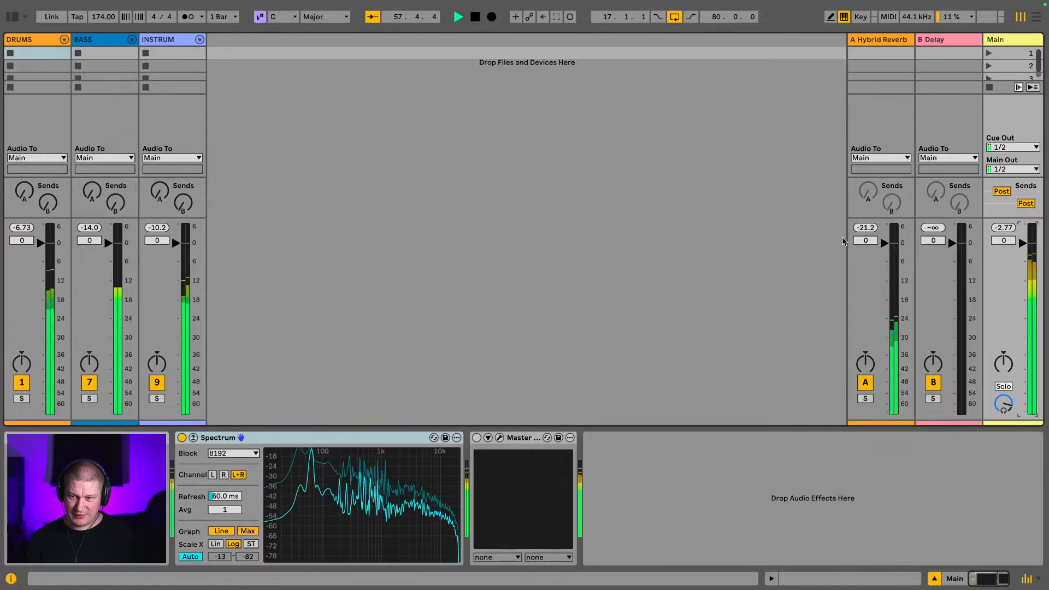
left_click_drag(997, 245, 998, 244)
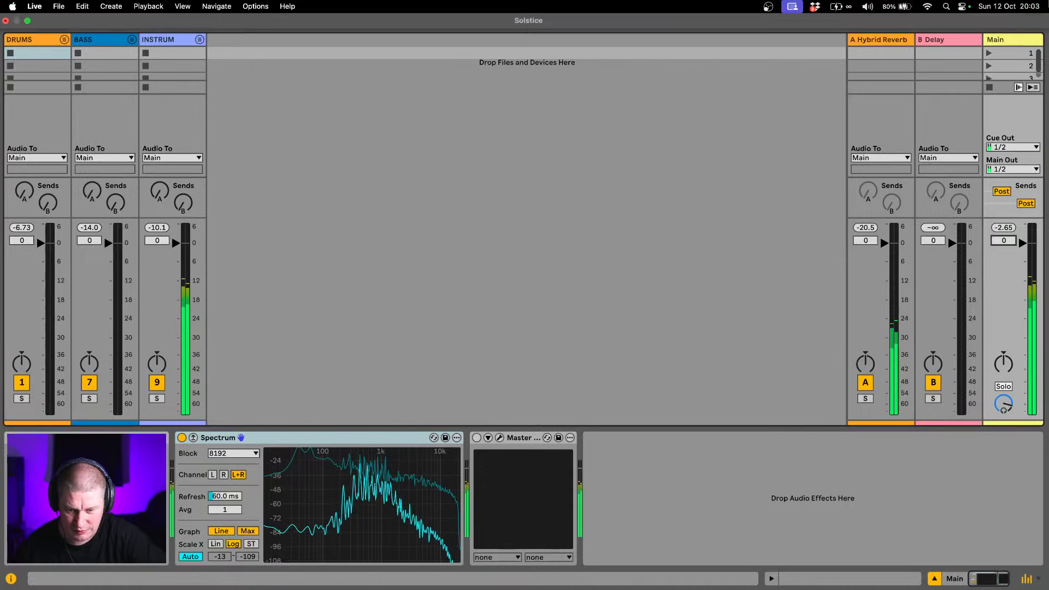
Stop playback and create a new Live Set without saving the changes to Solstice
key("space")
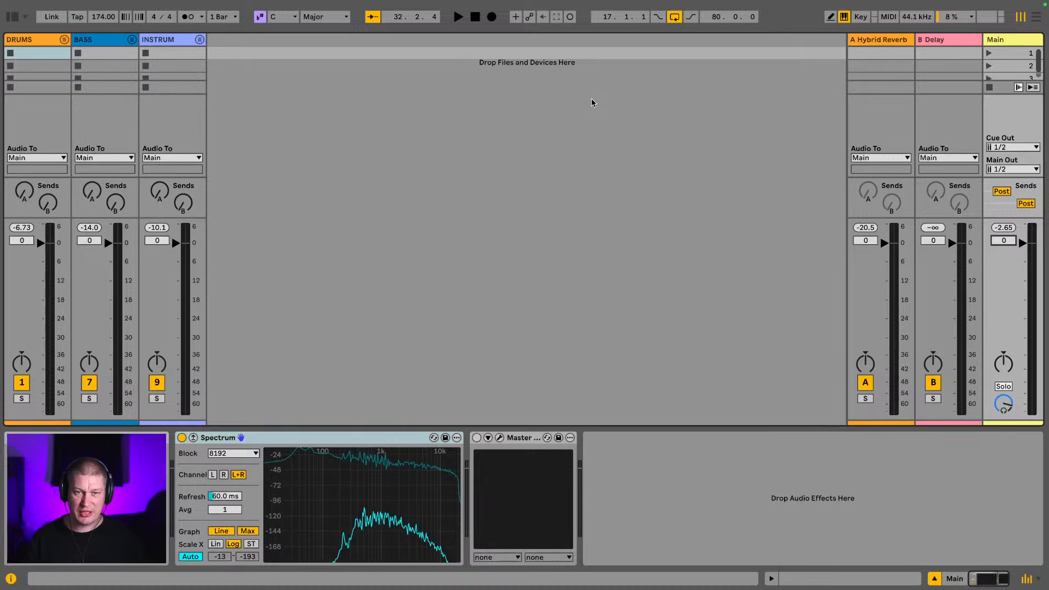
left_click(60, 7)
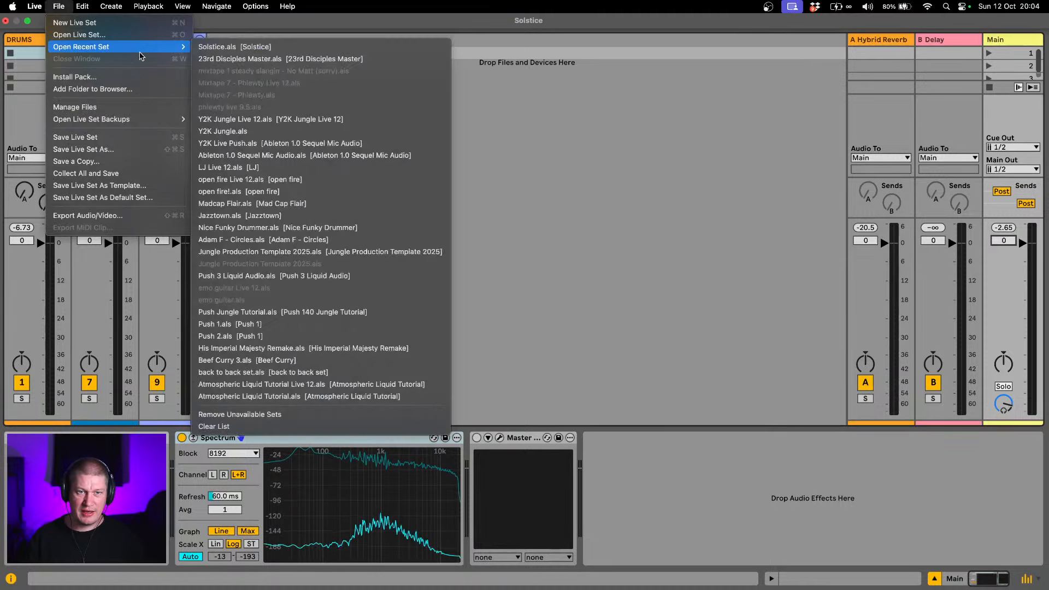
left_click(117, 27)
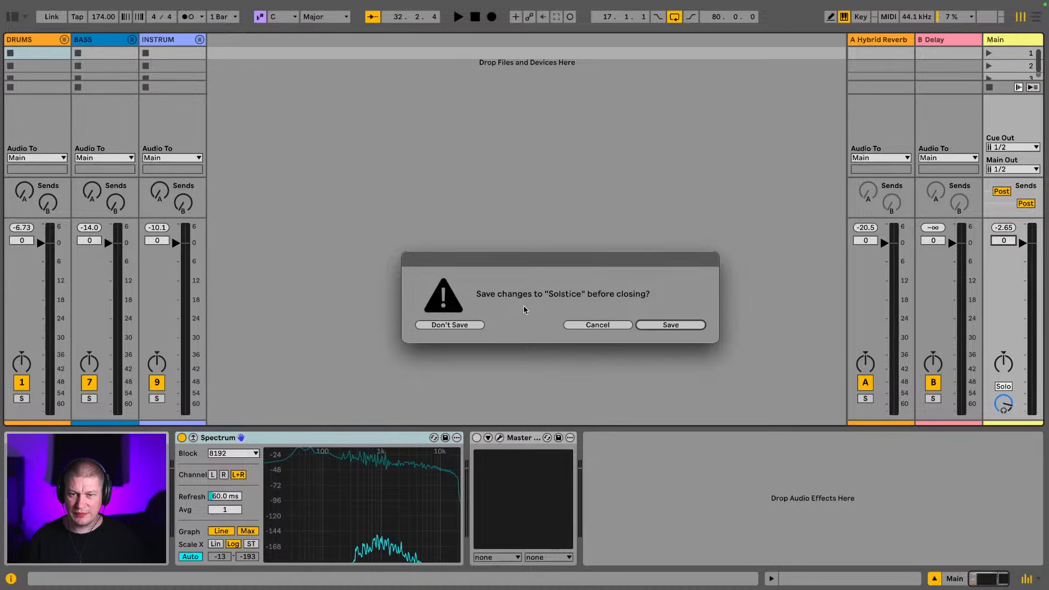
left_click(476, 325)
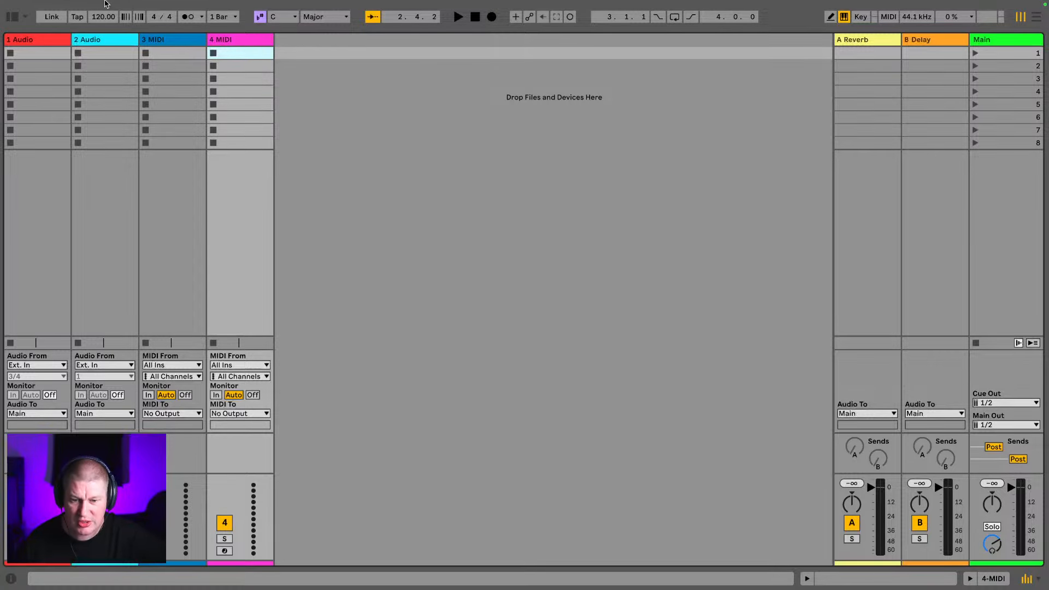
Load the Kontakt 7 instrument from the Native Instruments plug-ins onto the 3 MIDI track
left_click(11, 17)
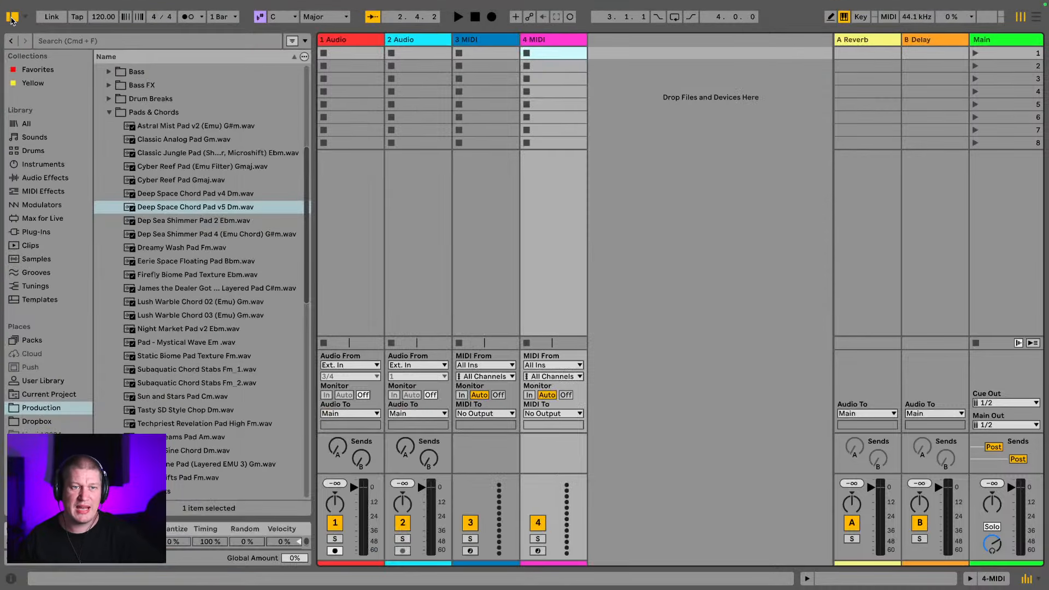
left_click(109, 112)
left_click(41, 218)
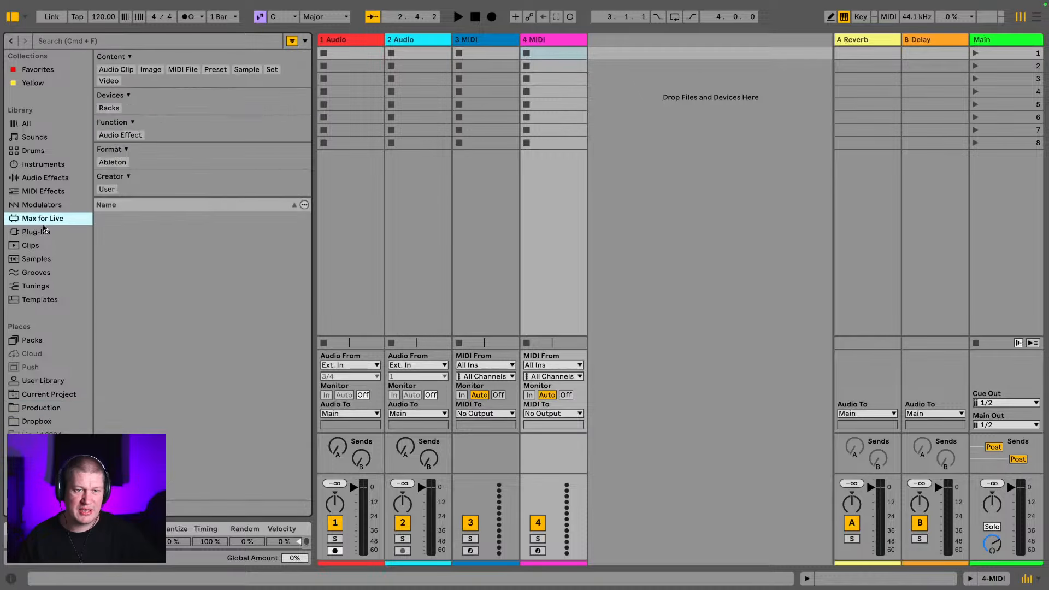
left_click(39, 232)
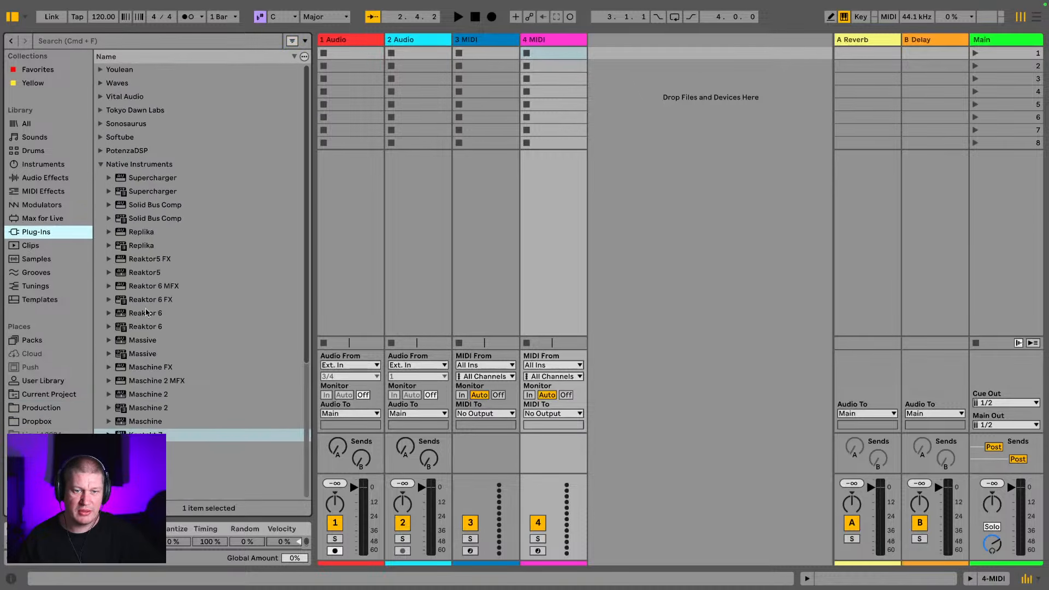
left_click(137, 434)
left_click_drag(235, 365, 483, 43)
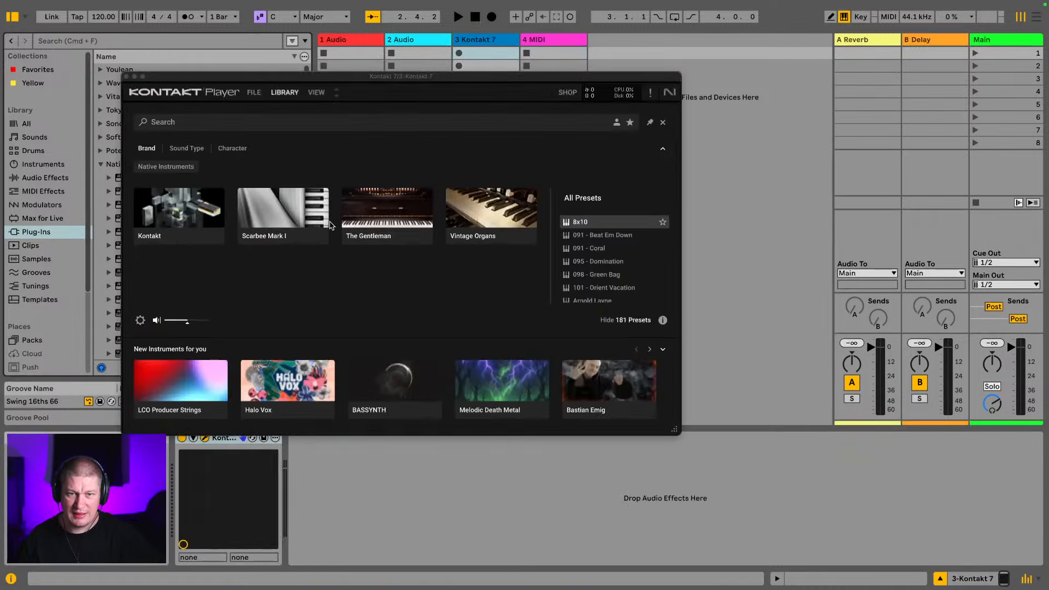
Load the Scarbee Mark I preset from the Scarbee Mark I library in Kontakt
left_click(285, 222)
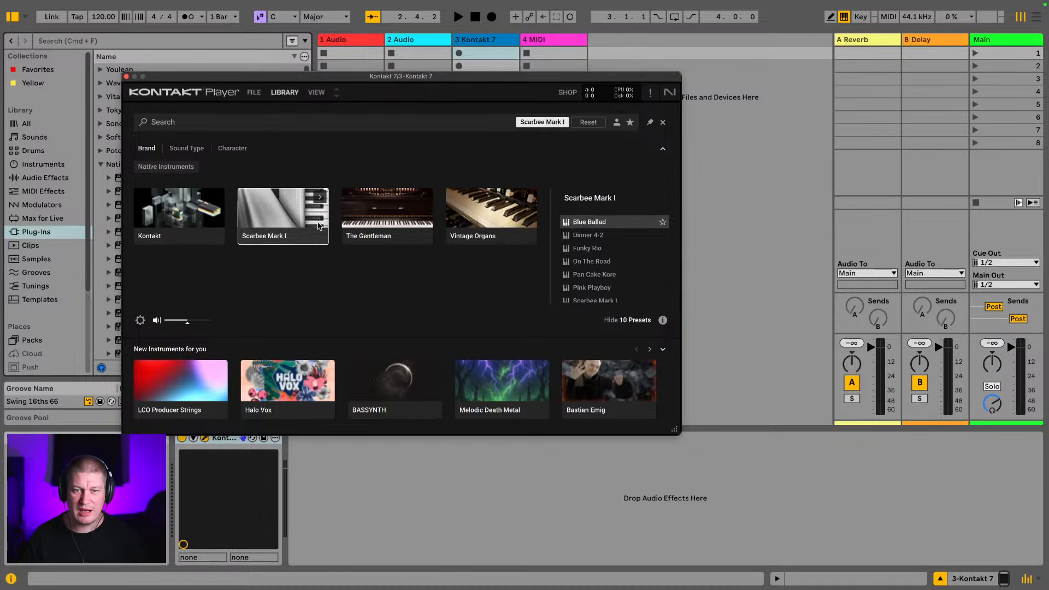
scroll(599, 242, "down", 1)
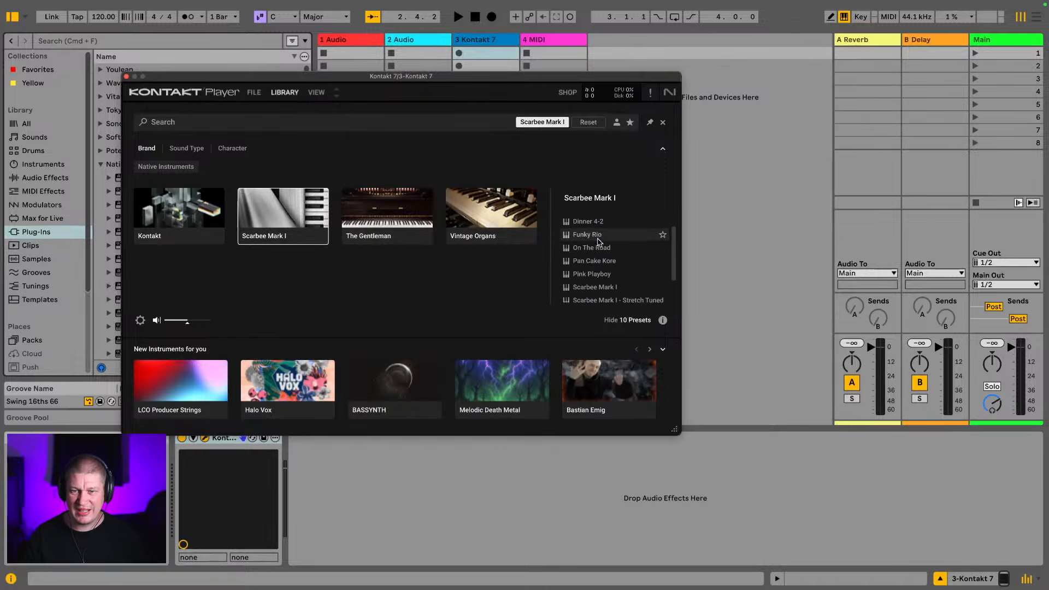
scroll(599, 242, "down", 1)
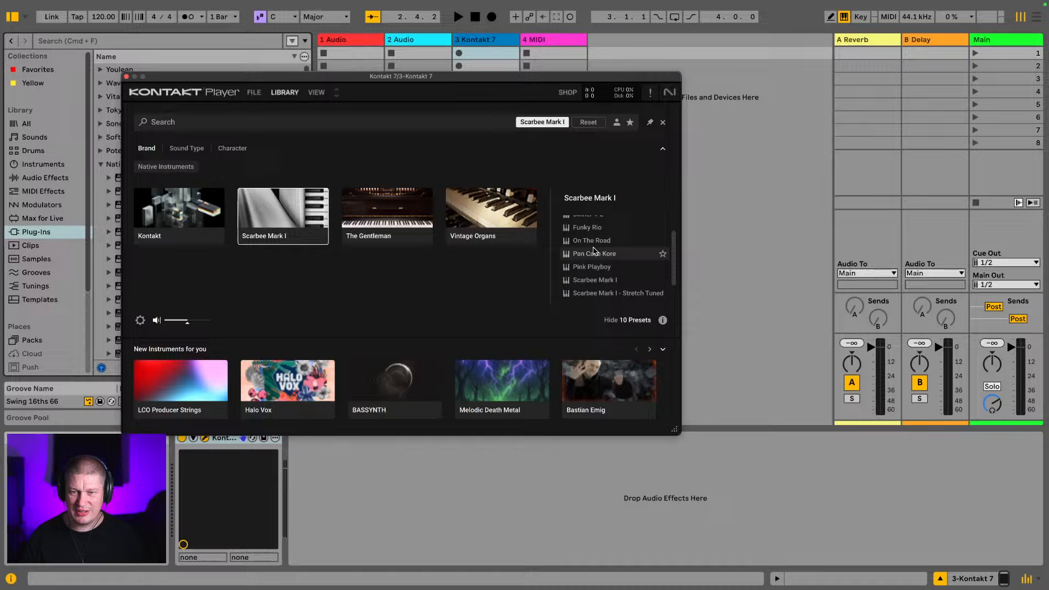
left_click(601, 280)
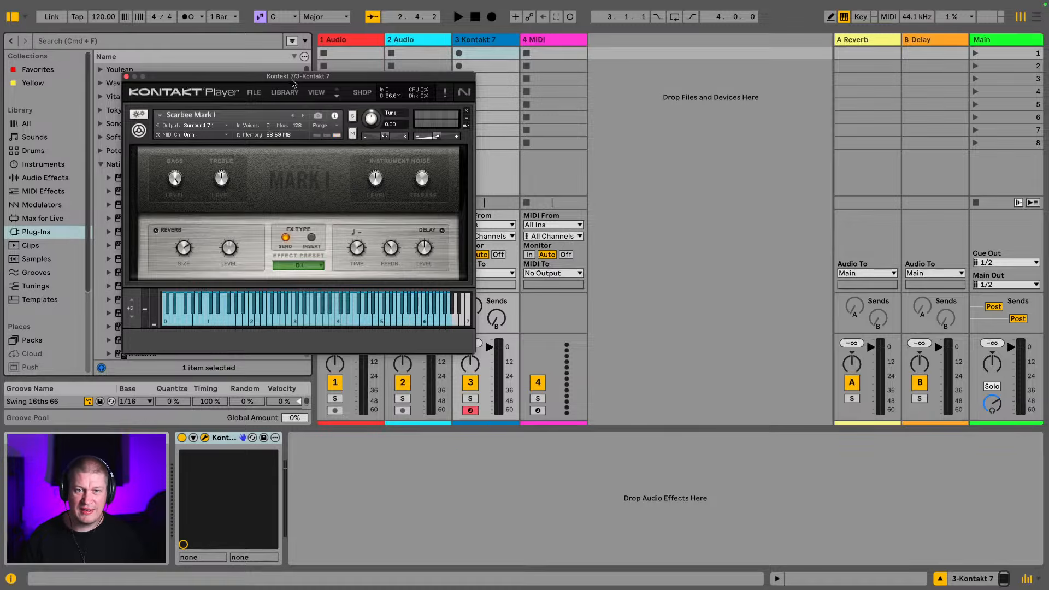
Hide the browser and close the Kontakt plug-in window to clear the workspace
left_click_drag(295, 82, 467, 85)
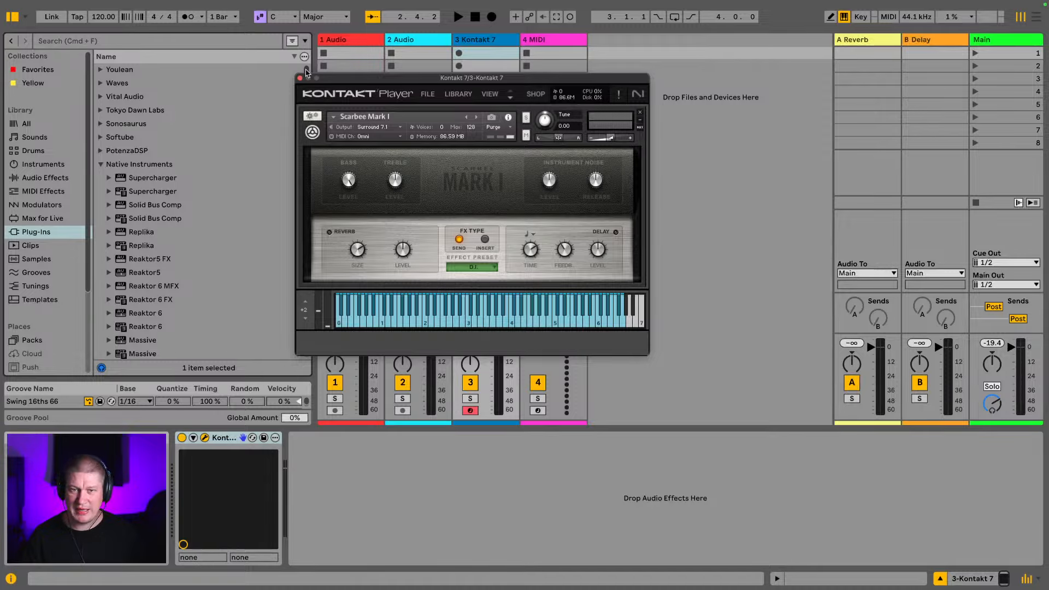
left_click_drag(331, 82, 455, 96)
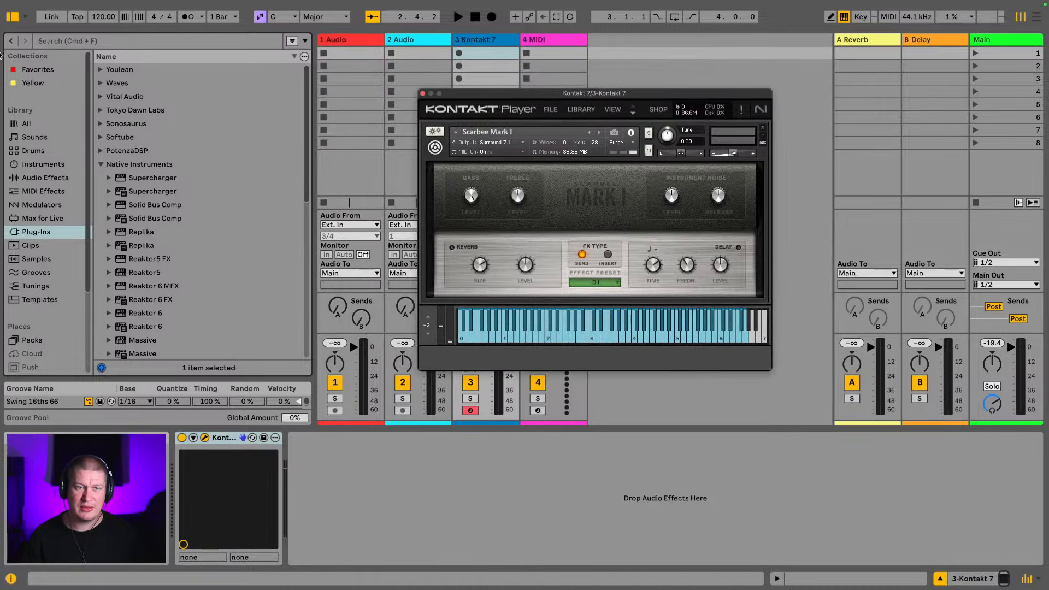
left_click(18, 19)
left_click(18, 19)
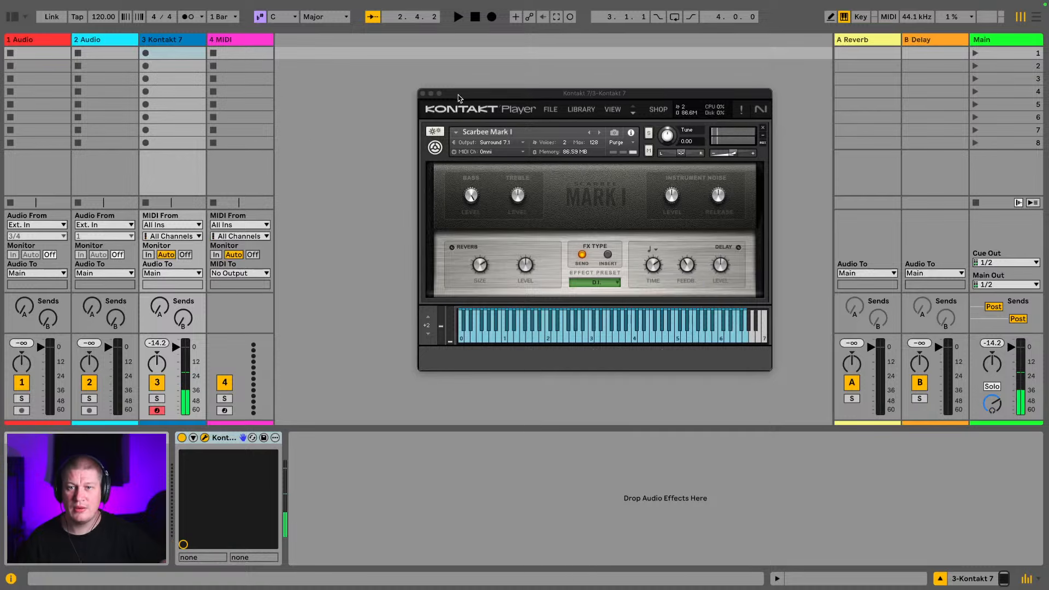
left_click(422, 93)
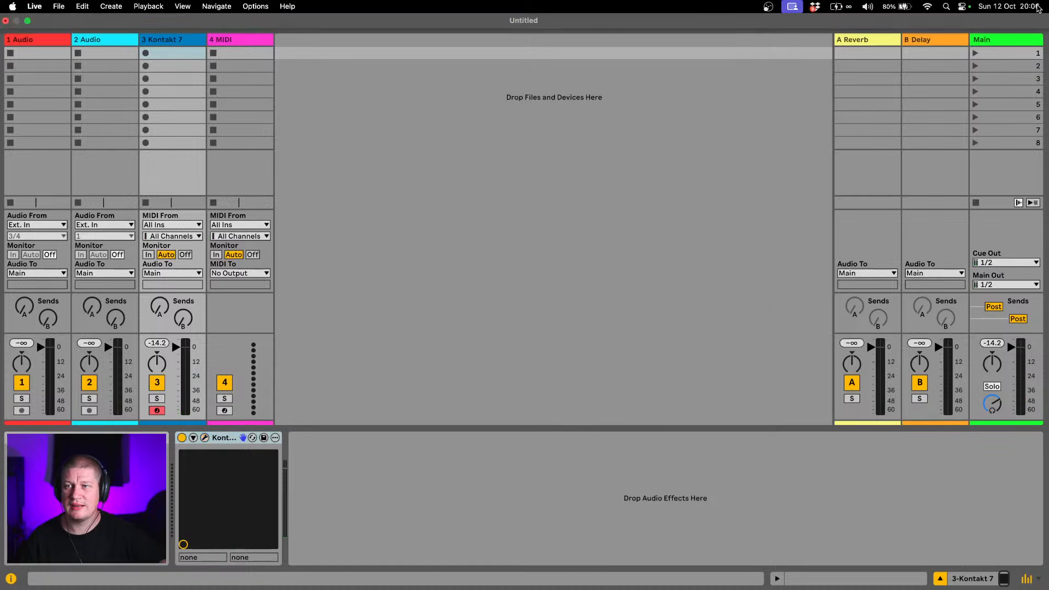
Switch to the Arrangement view and set the tempo to 174 BPM
left_click(1036, 18)
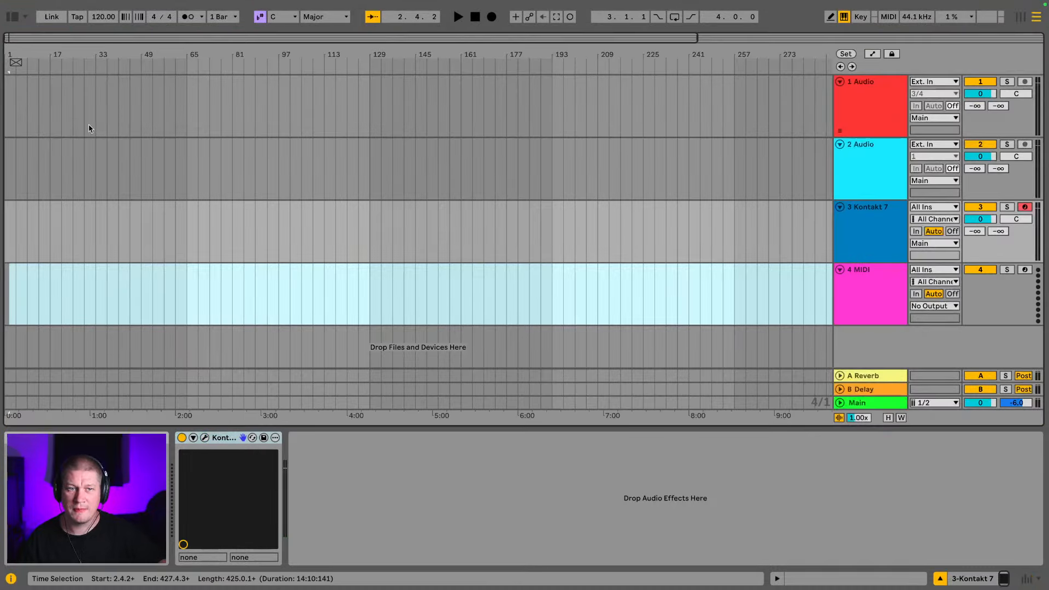
left_click(105, 18)
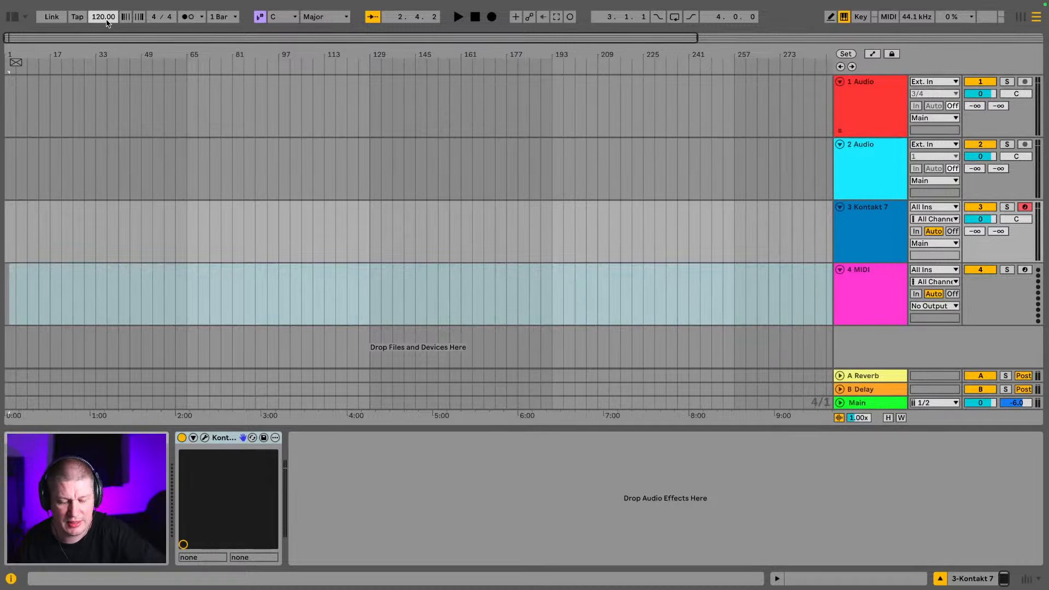
type("17")
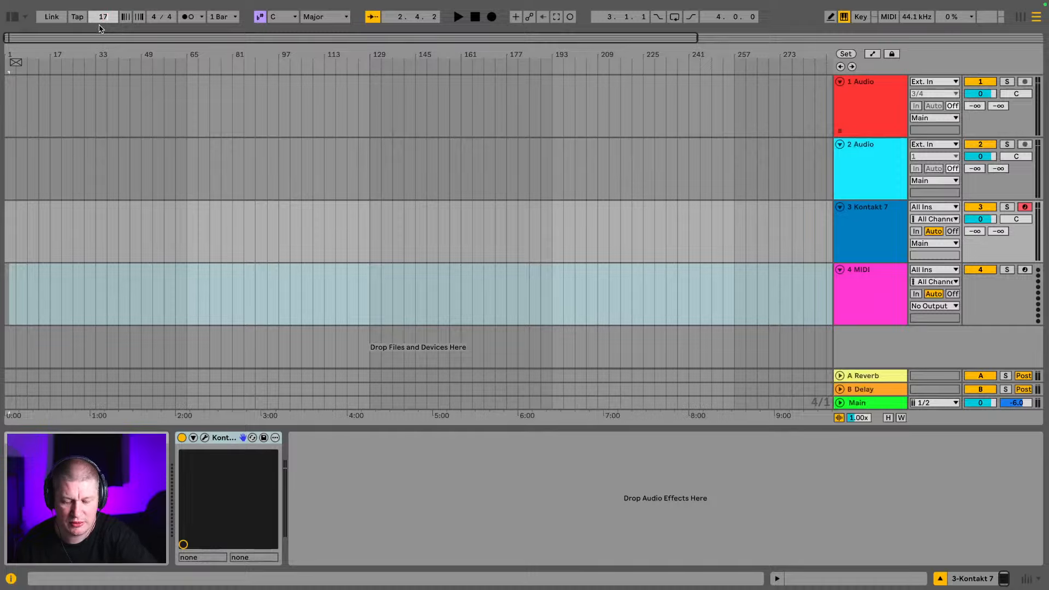
type("4")
key("Return")
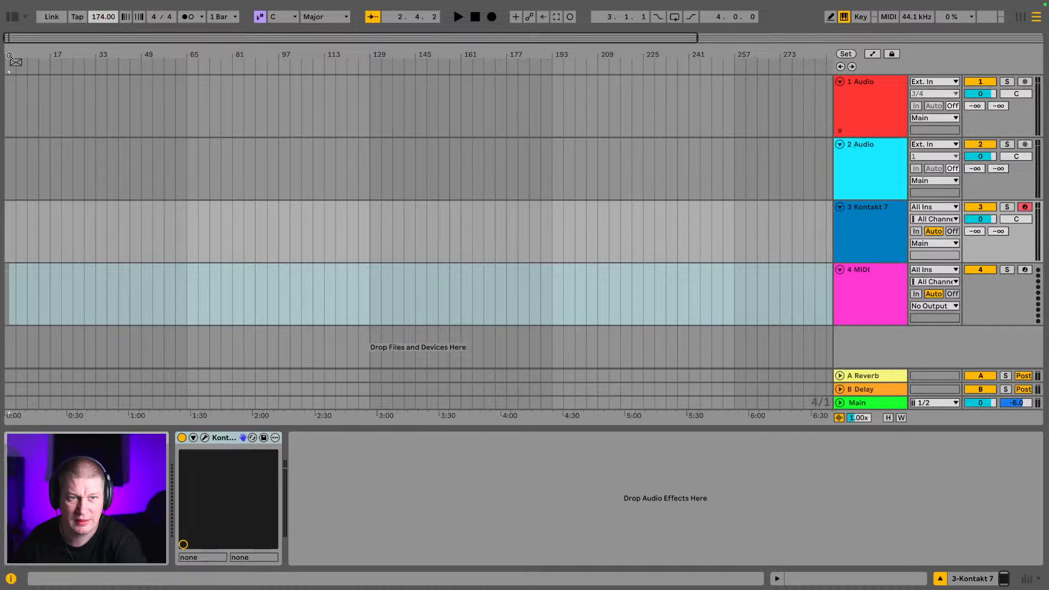
Move the four-bar loop region to the beginning of the timeline so it starts at 1.1.1
key("plus")
key("plus")
key("plus")
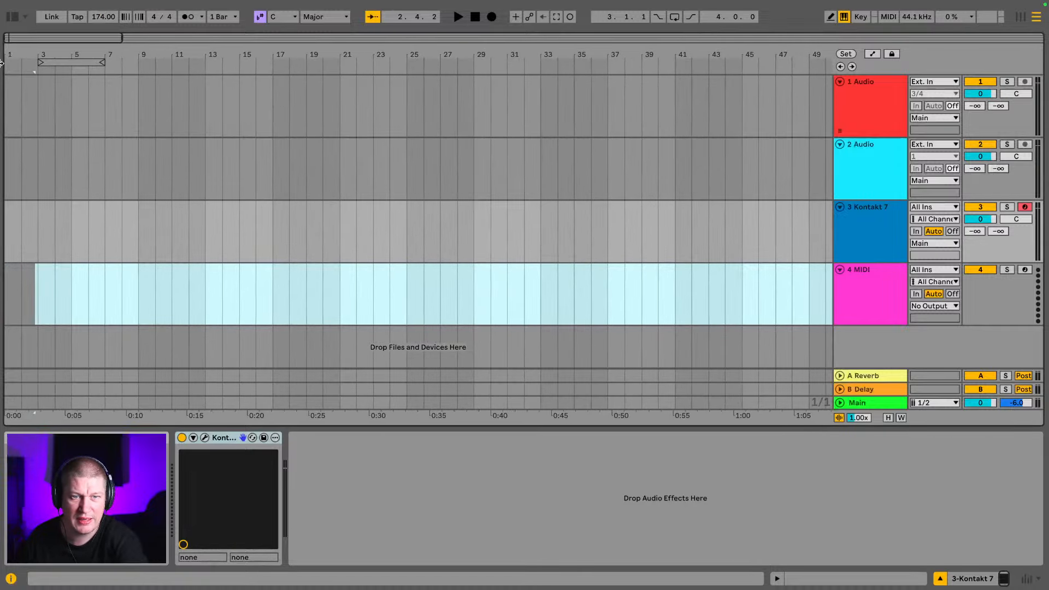
left_click_drag(69, 64, 36, 64)
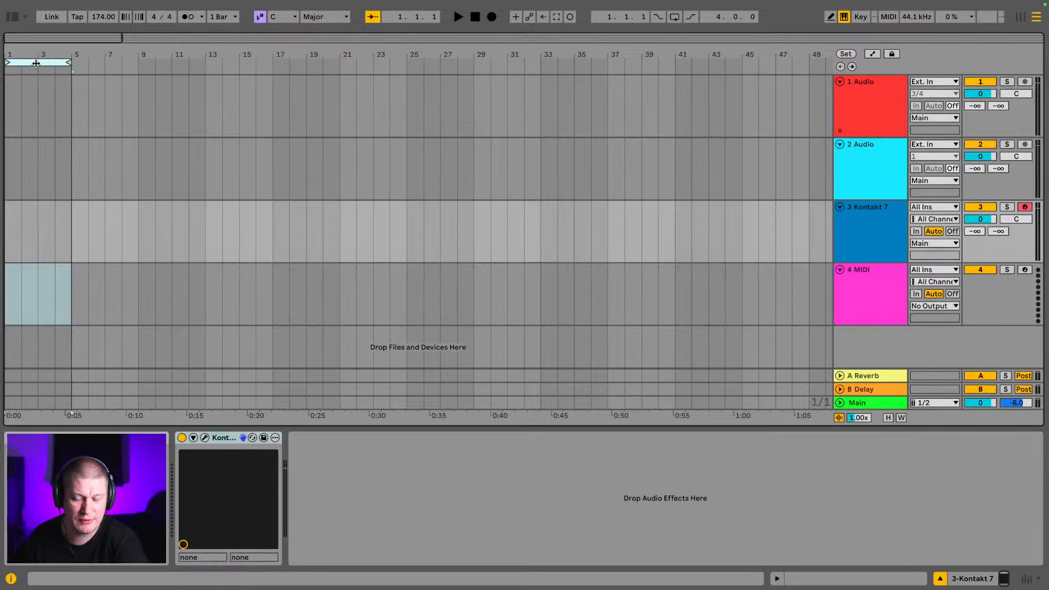
Turn on the metronome, start playback and extend the loop region to eight bars, ending at bar 9
left_click(187, 17)
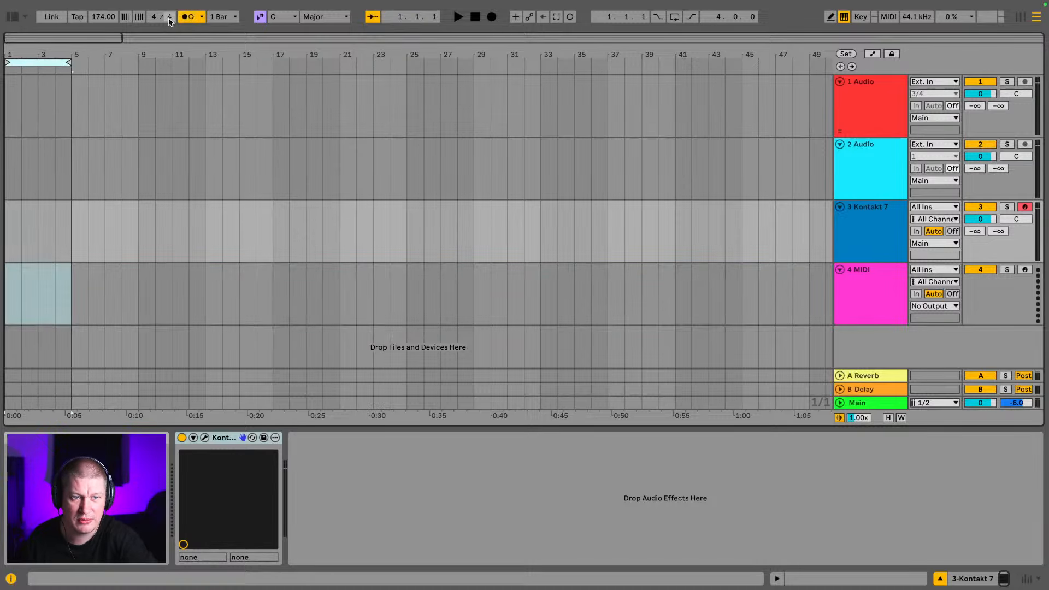
key("space")
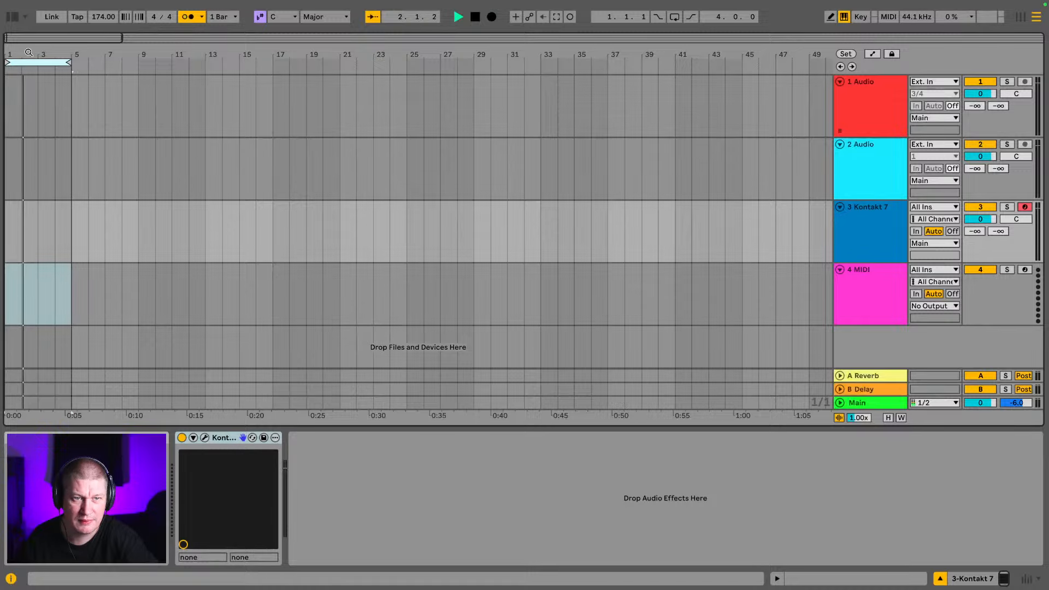
left_click_drag(64, 53, 64, 90)
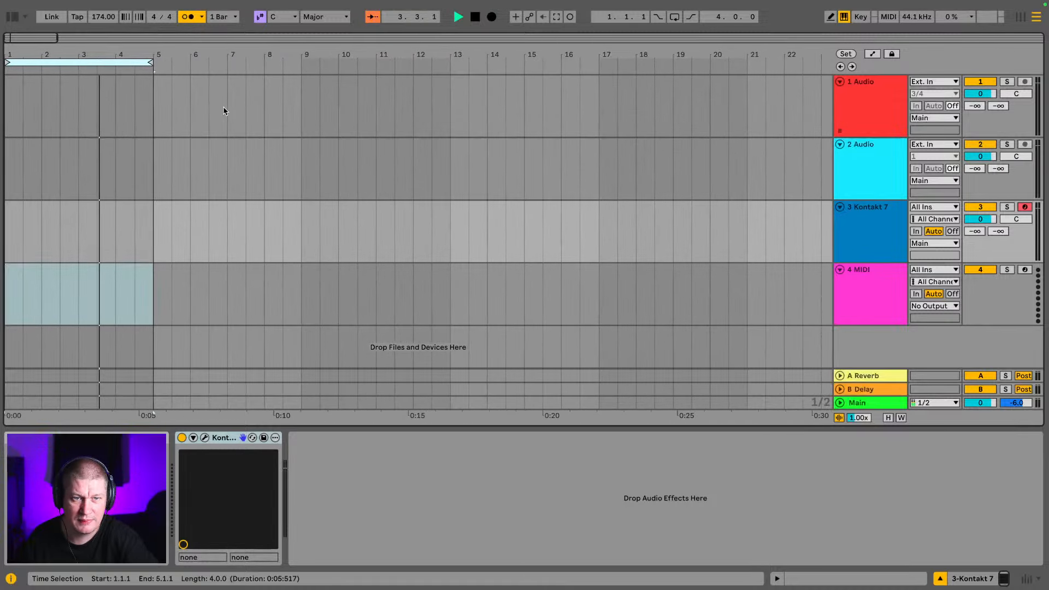
left_click_drag(301, 104, 1, 101)
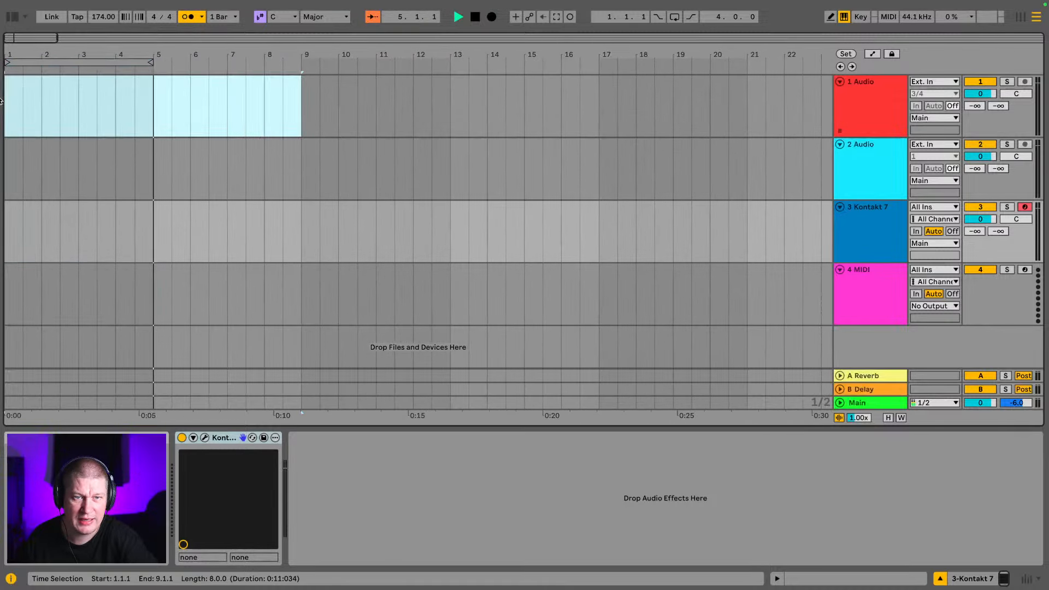
left_click_drag(153, 62, 300, 64)
Record a MIDI part on the Kontakt 7 track up to about bar 19, and move the eight-bar loop region to start at bar 9
left_click(491, 17)
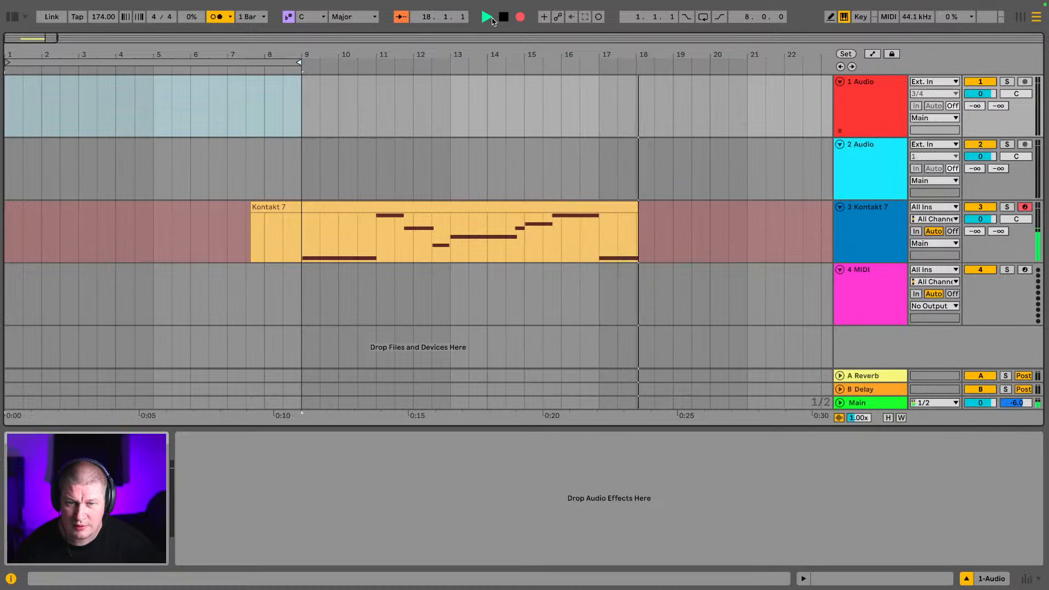
key("space")
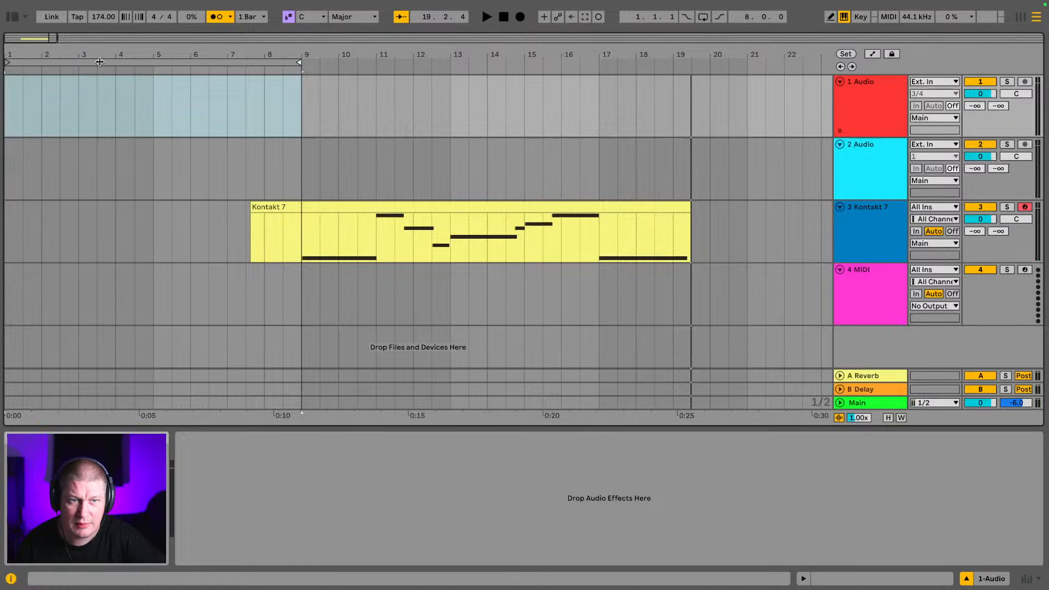
left_click_drag(99, 62, 411, 85)
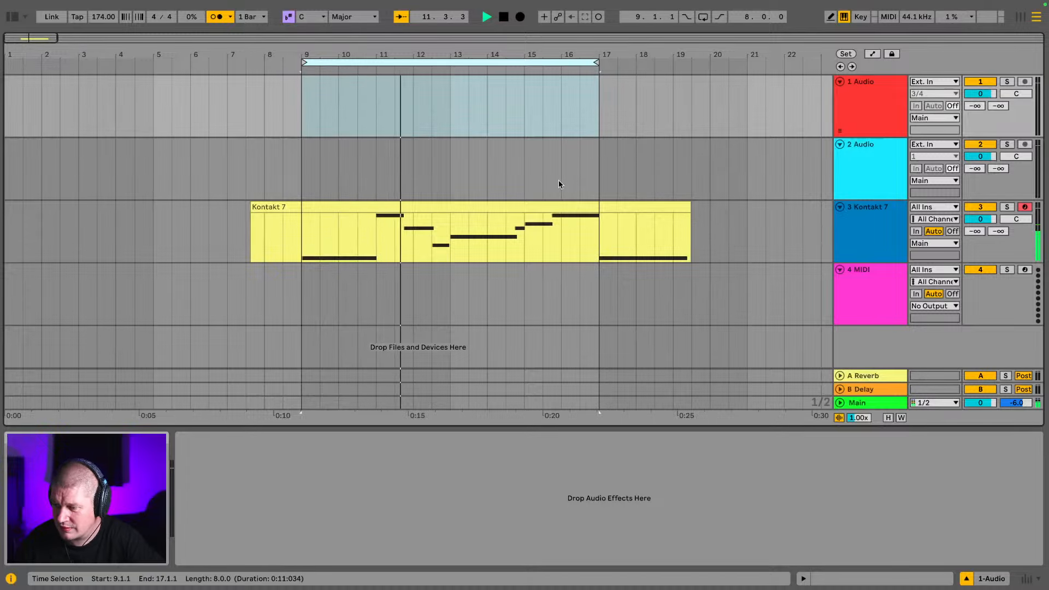
Turn off the metronome and load the Native Instruments Kontakt 7 plug-in onto the empty MIDI track 4
left_click(218, 17)
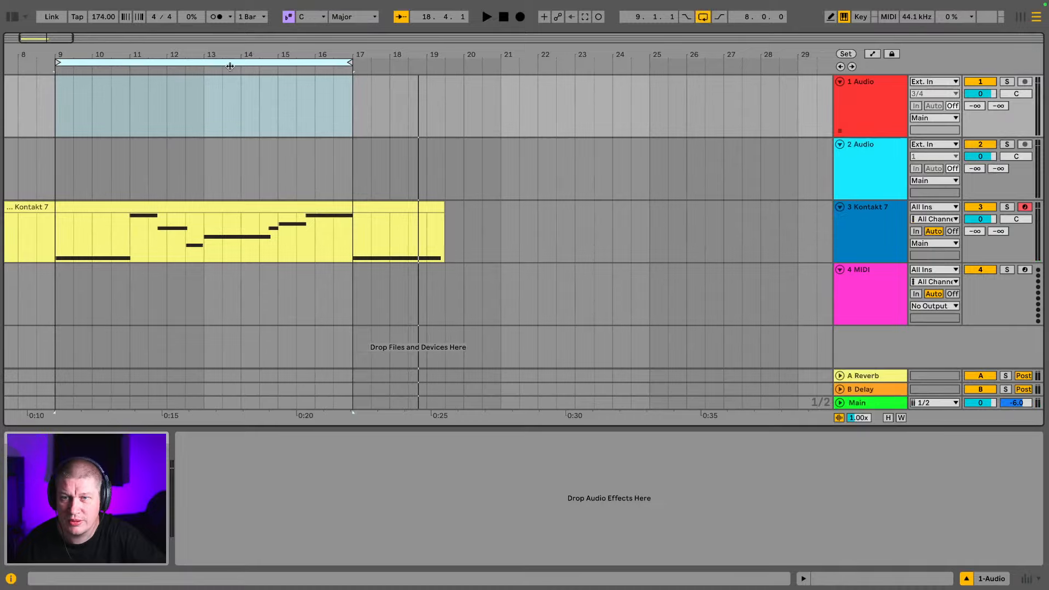
left_click_drag(83, 54, 340, 62)
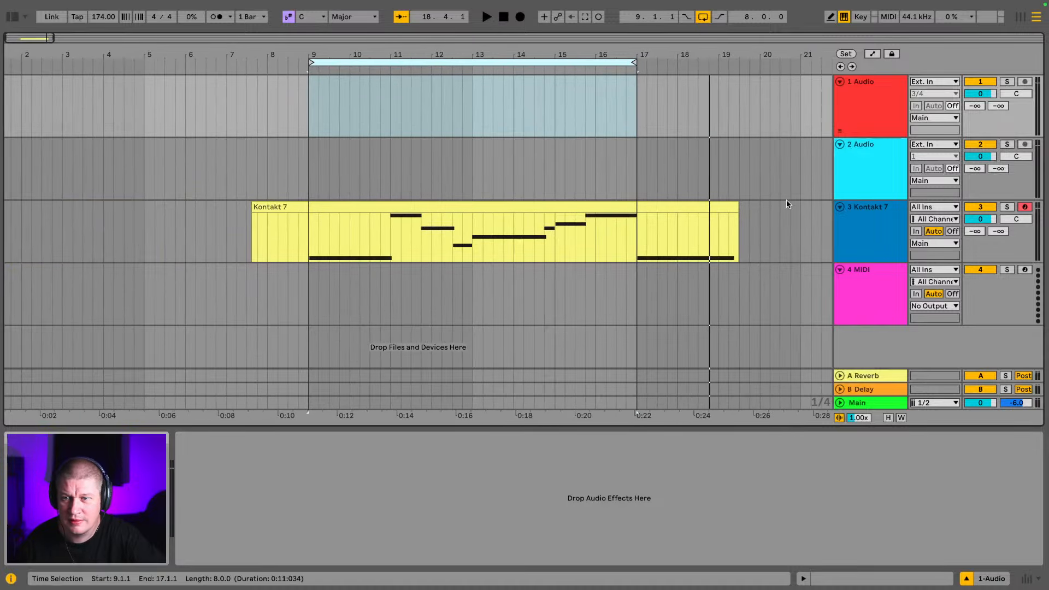
left_click(878, 224)
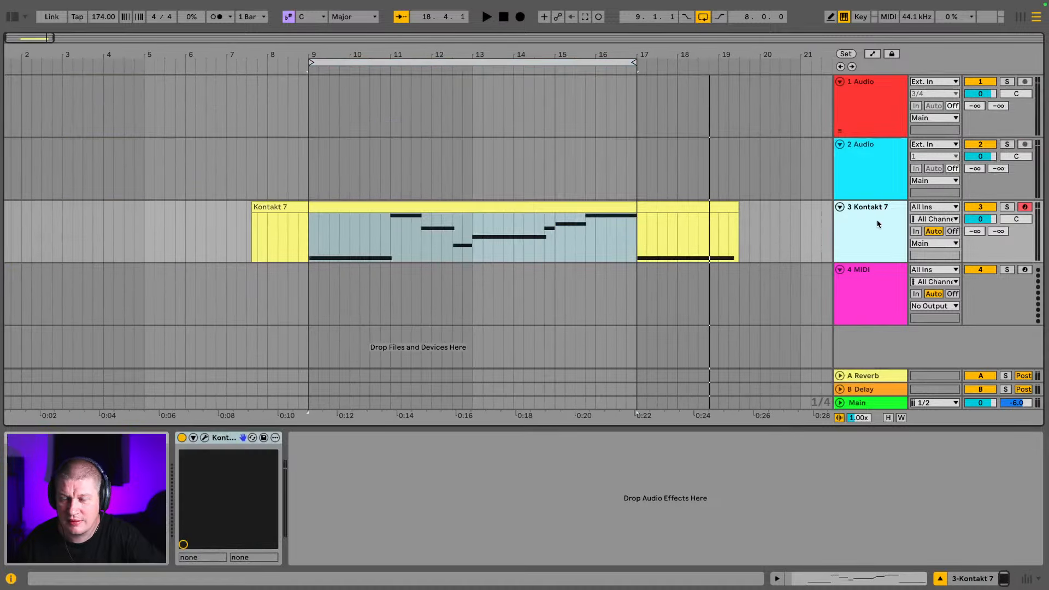
left_click(883, 299)
left_click(15, 20)
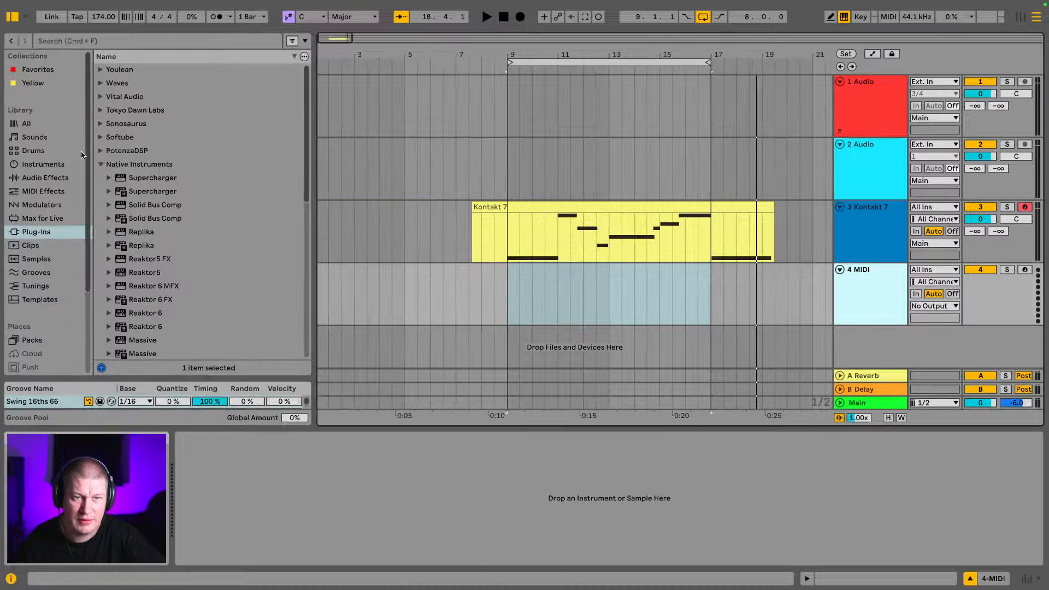
scroll(137, 251, "down", 4)
left_click(152, 343)
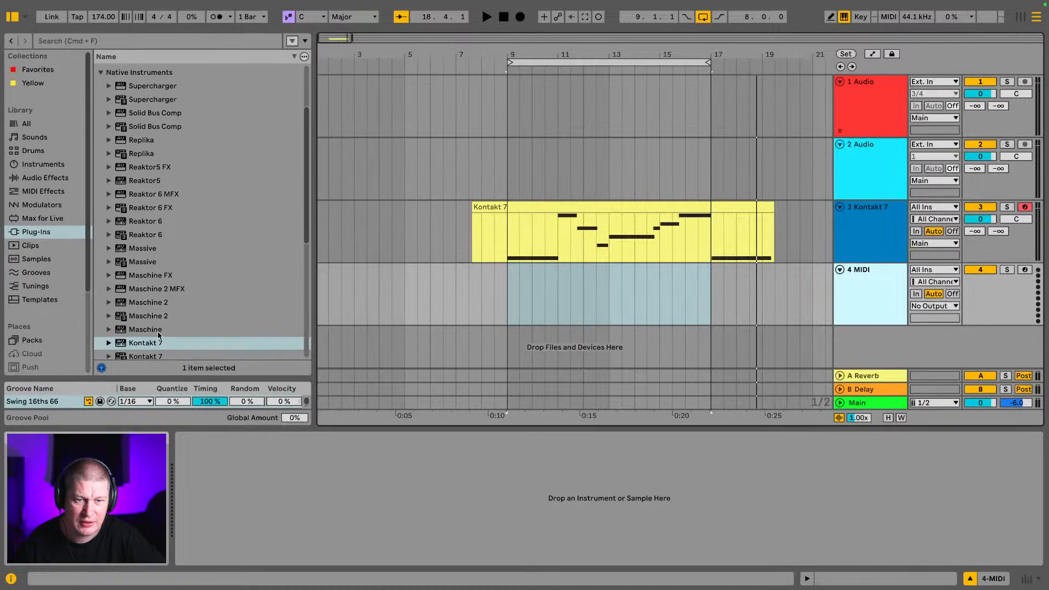
left_click_drag(859, 296, 859, 296)
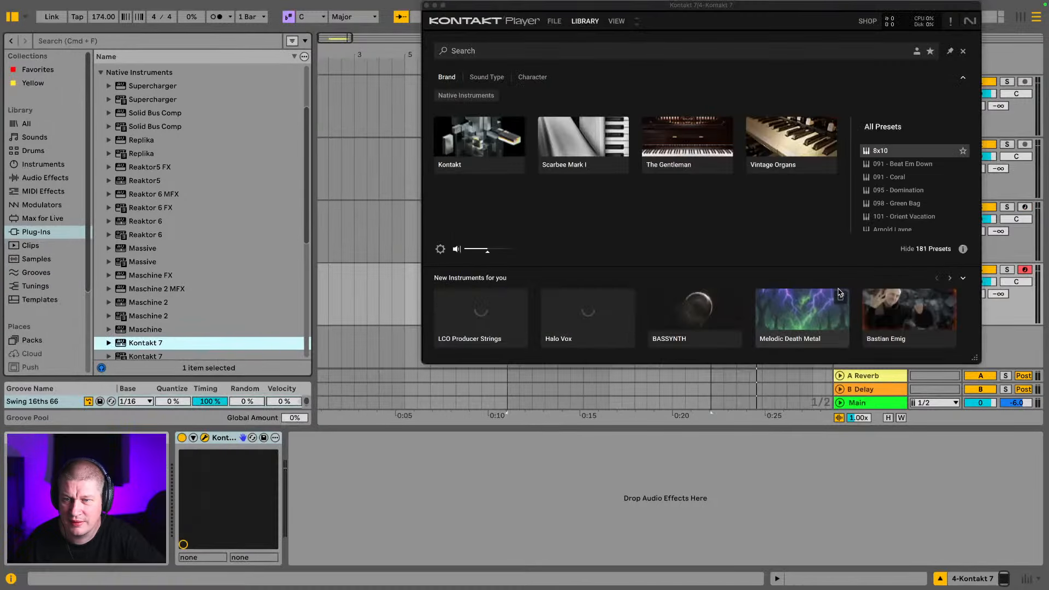
Load the On The Road preset from Scarbee Mark I in the new Kontakt instance and close the plug-in window
left_click(574, 138)
left_click(919, 194)
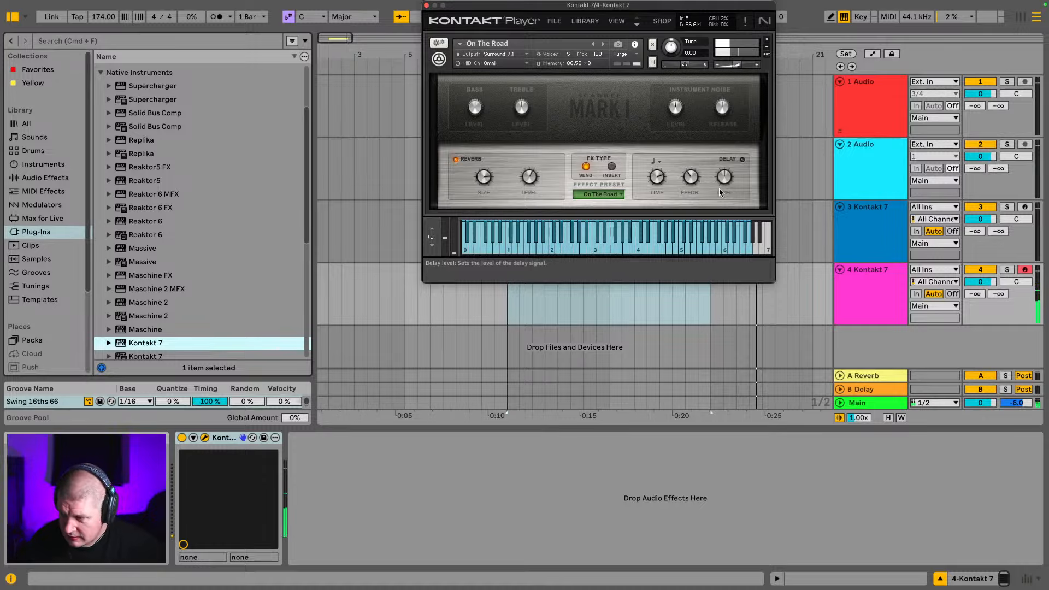
mouse_move(369, 10)
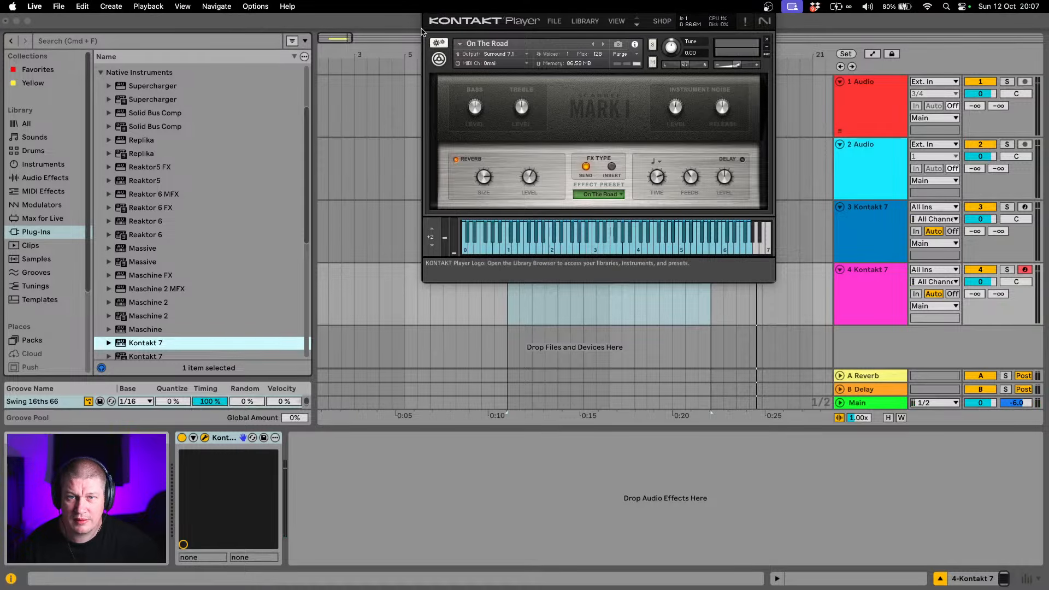
left_click(426, 5)
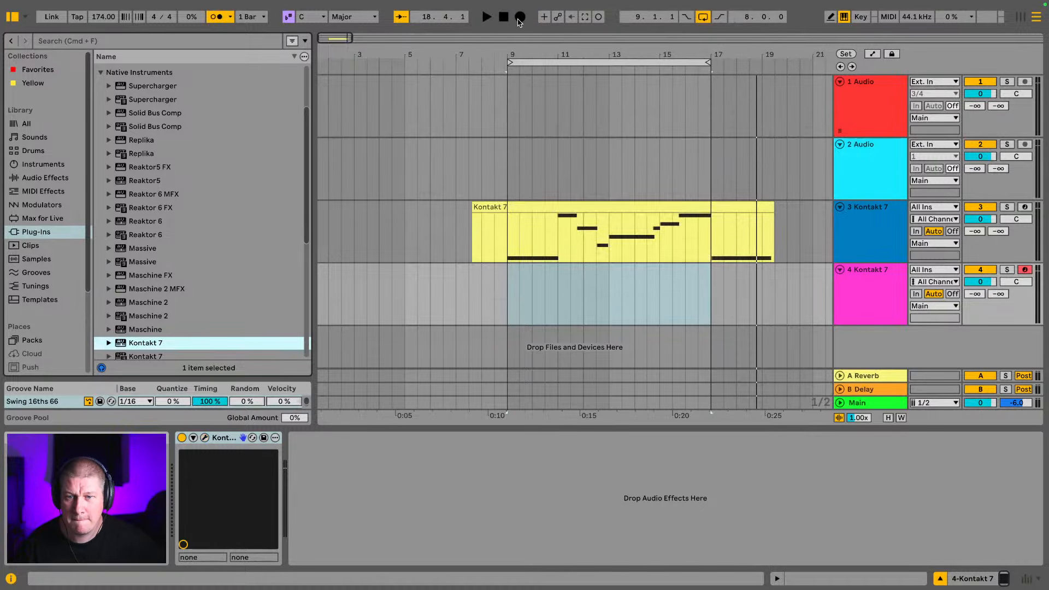
Record a chord part on track 4 across the looped bars 9 to 17, replacing the first take with a second one
left_click(520, 17)
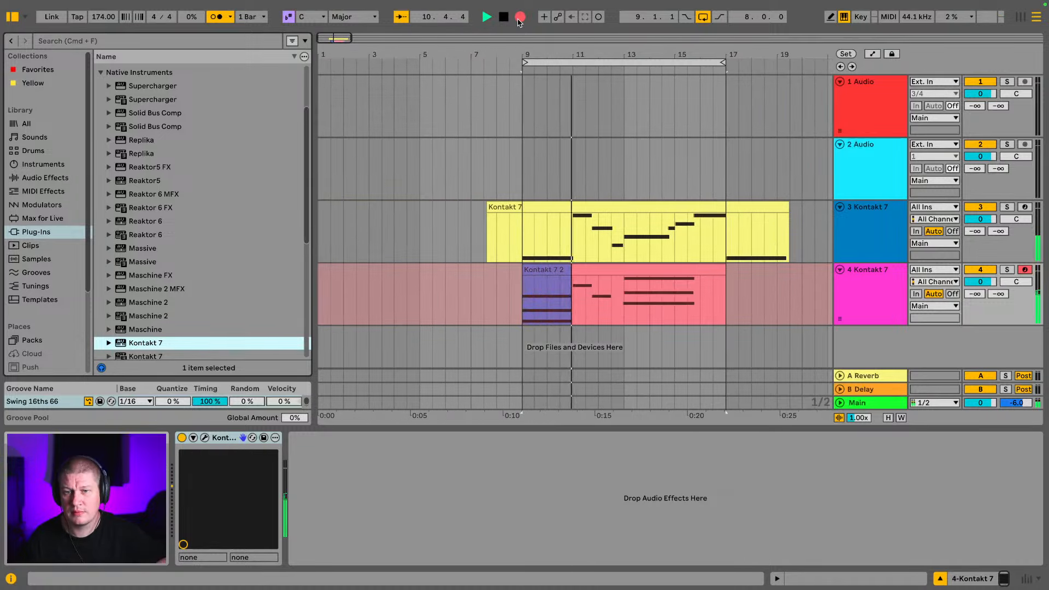
key("space")
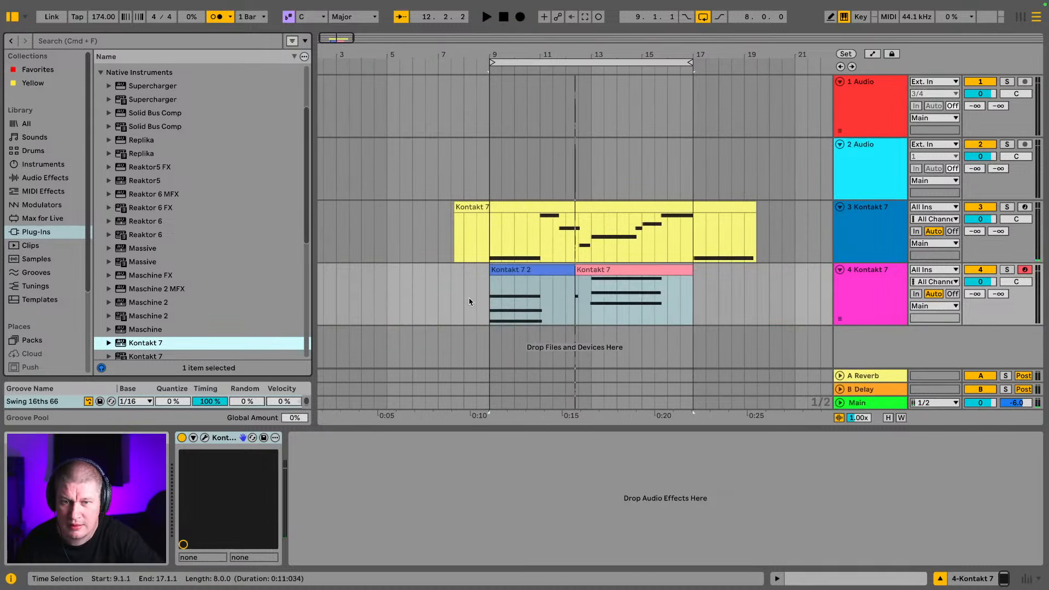
left_click(519, 19)
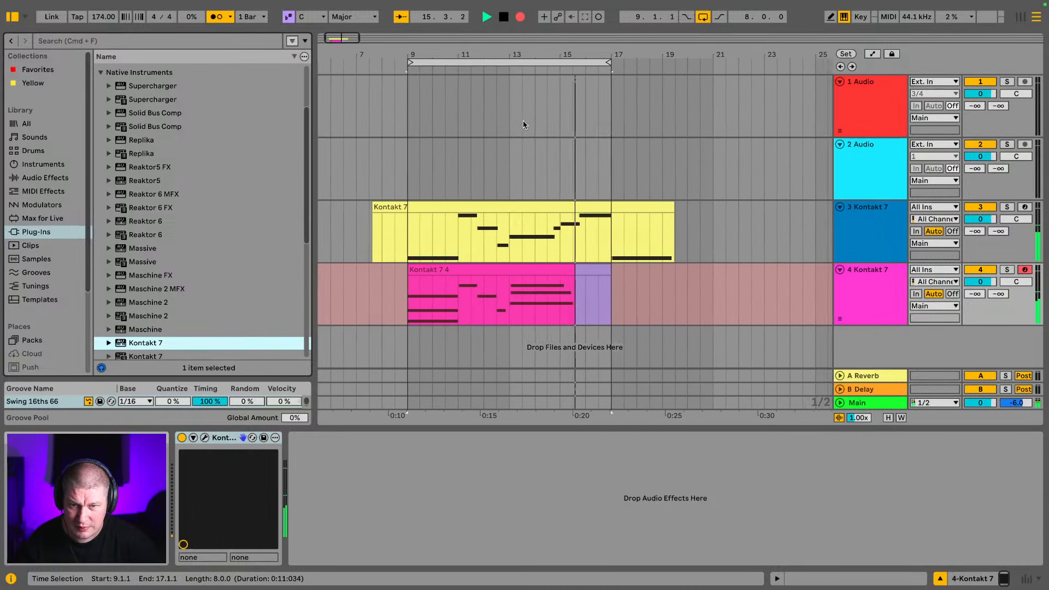
key("space")
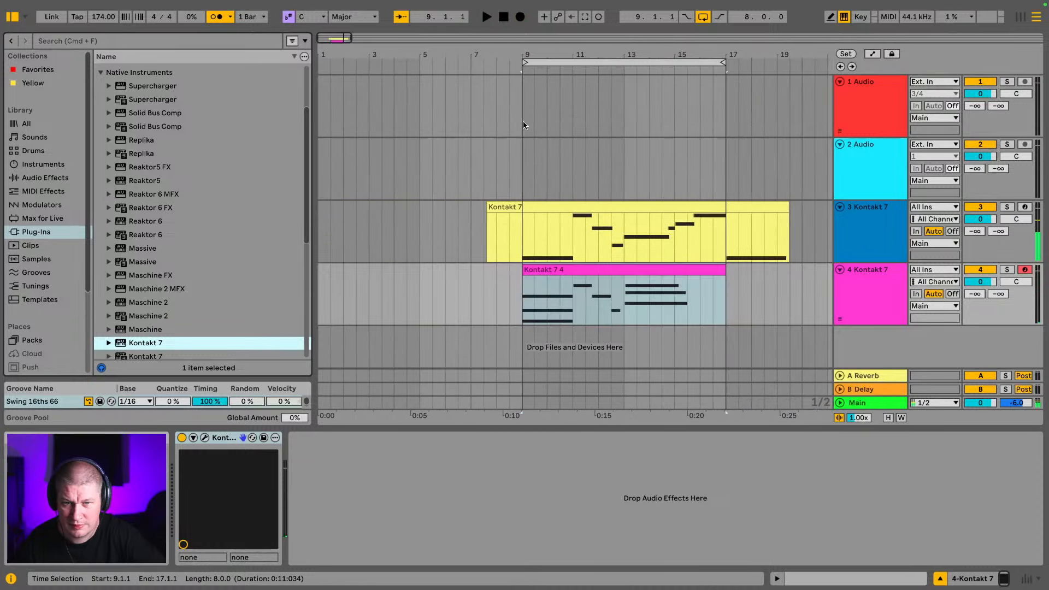
Open the new track 4 clip in an enlarged note editor and raise the bar 13 chord's C3 note to C#3
double_click(626, 272)
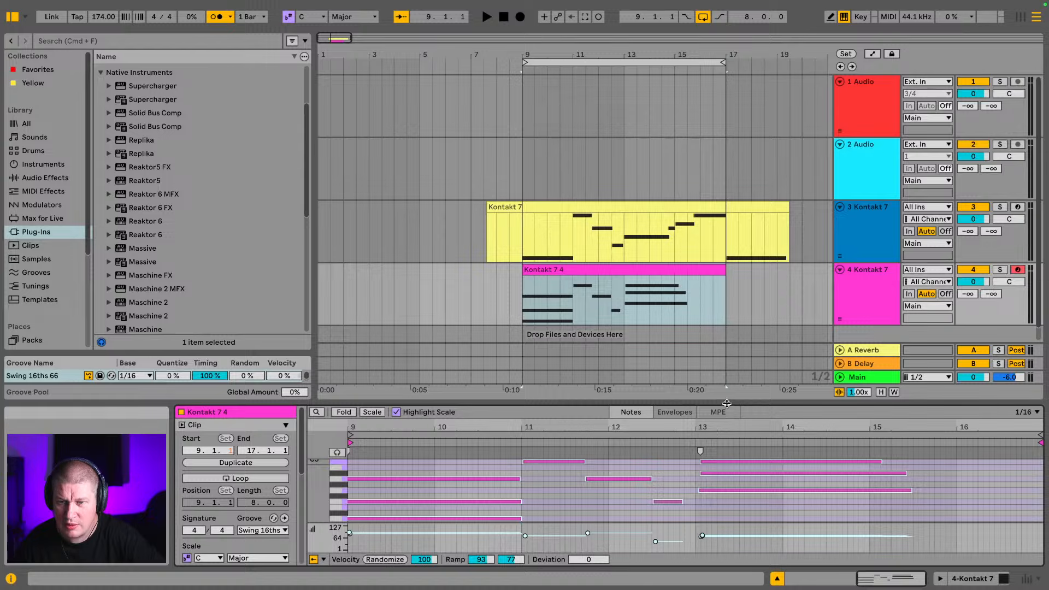
left_click_drag(727, 403, 727, 205)
left_click(736, 266)
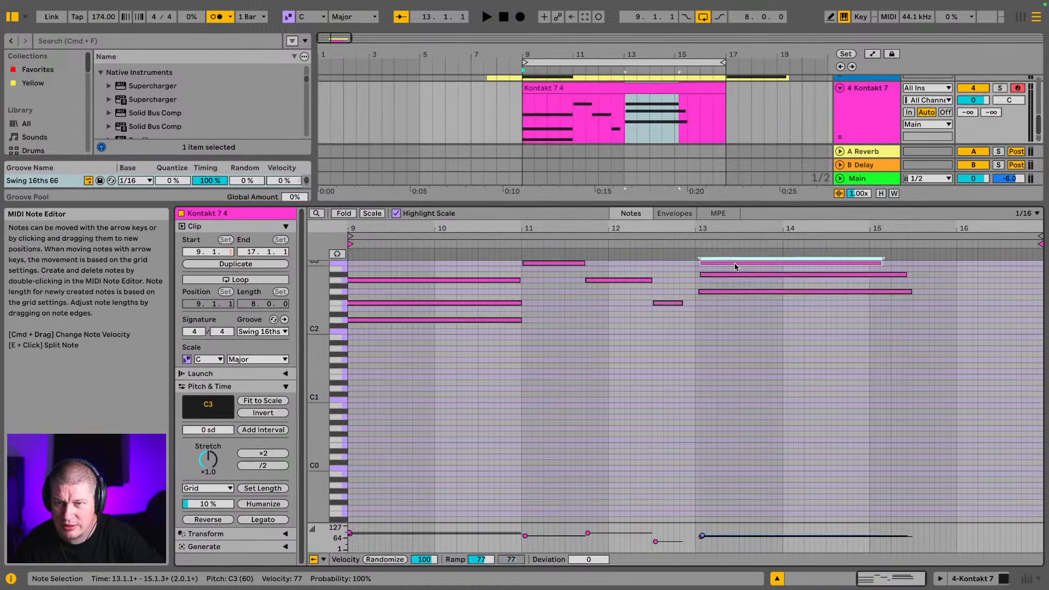
key("Up")
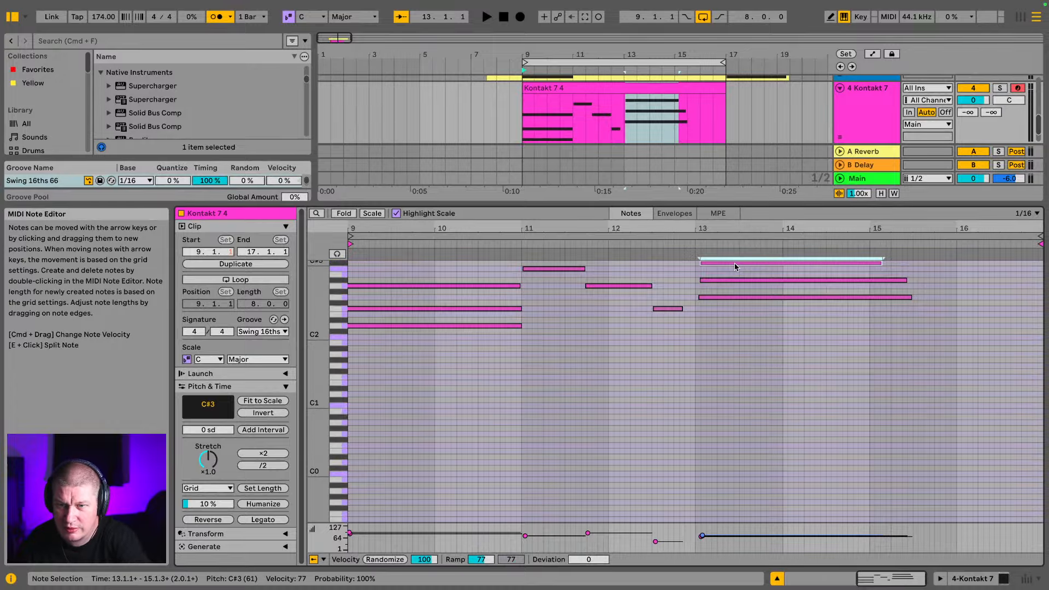
key("space")
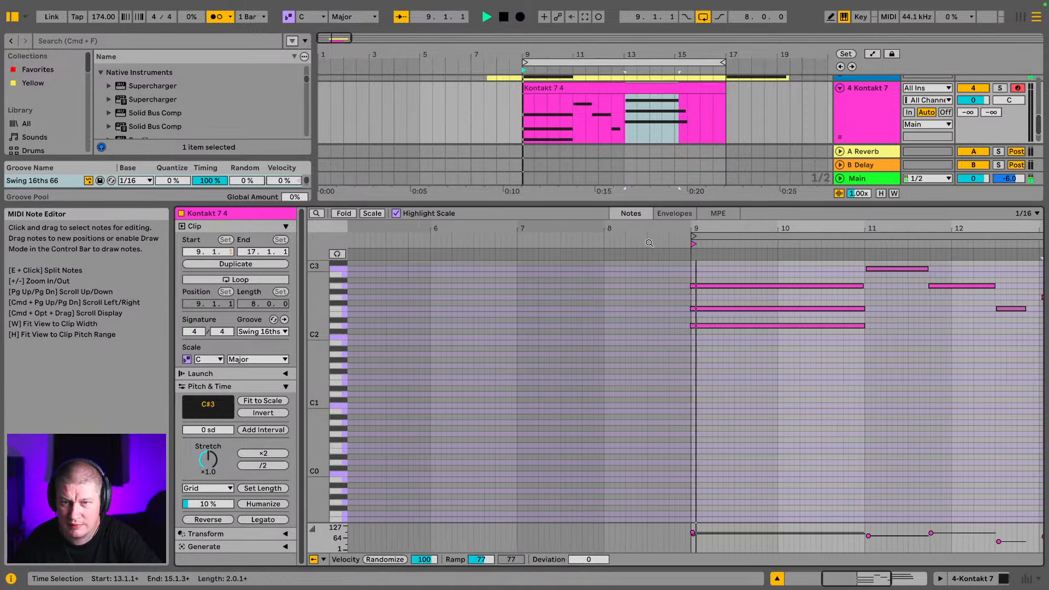
Select the opening chord at bar 9 and shift its A2 note right so it starts at 9.1.2
left_click_drag(765, 440, 718, 268)
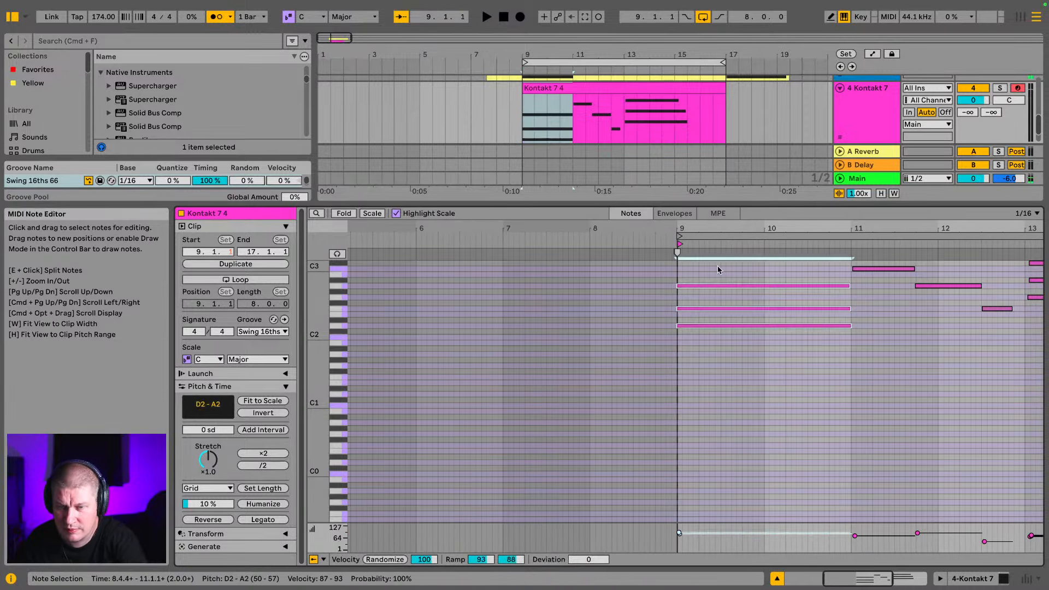
key("super+u")
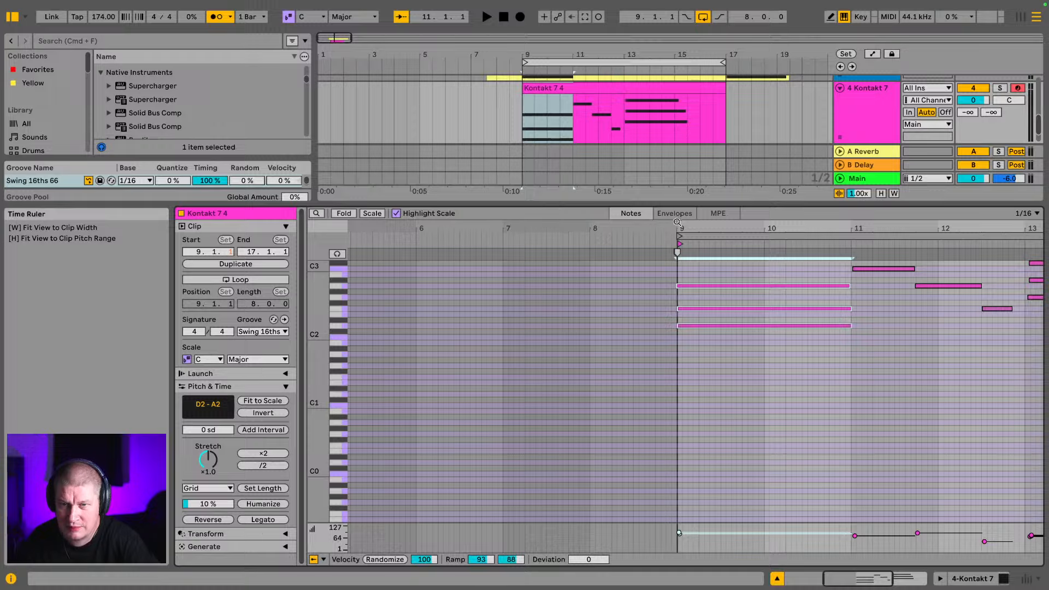
left_click_drag(677, 224, 678, 223)
left_click(721, 286)
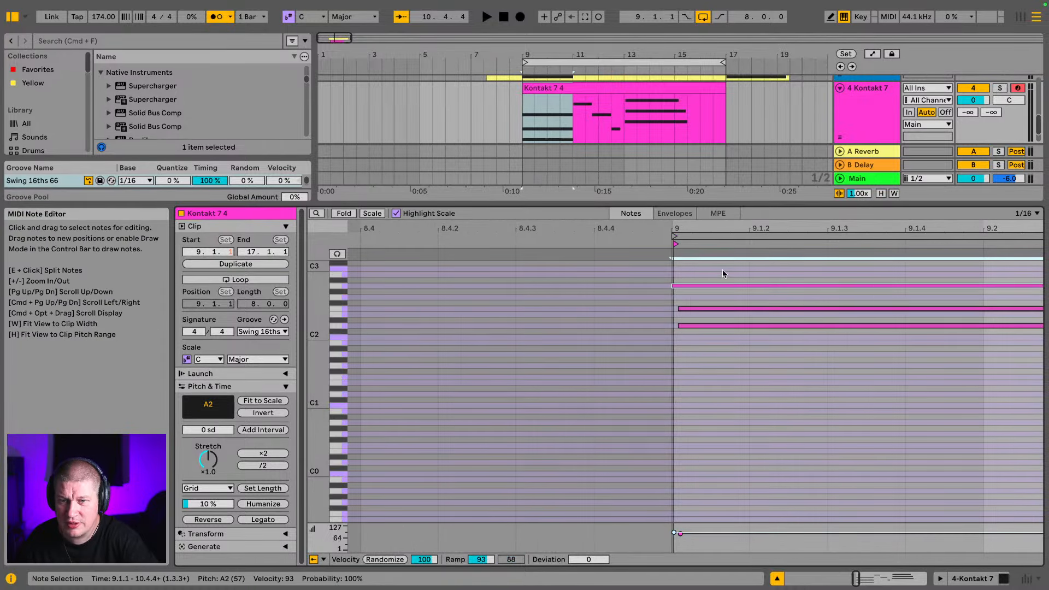
key("Right")
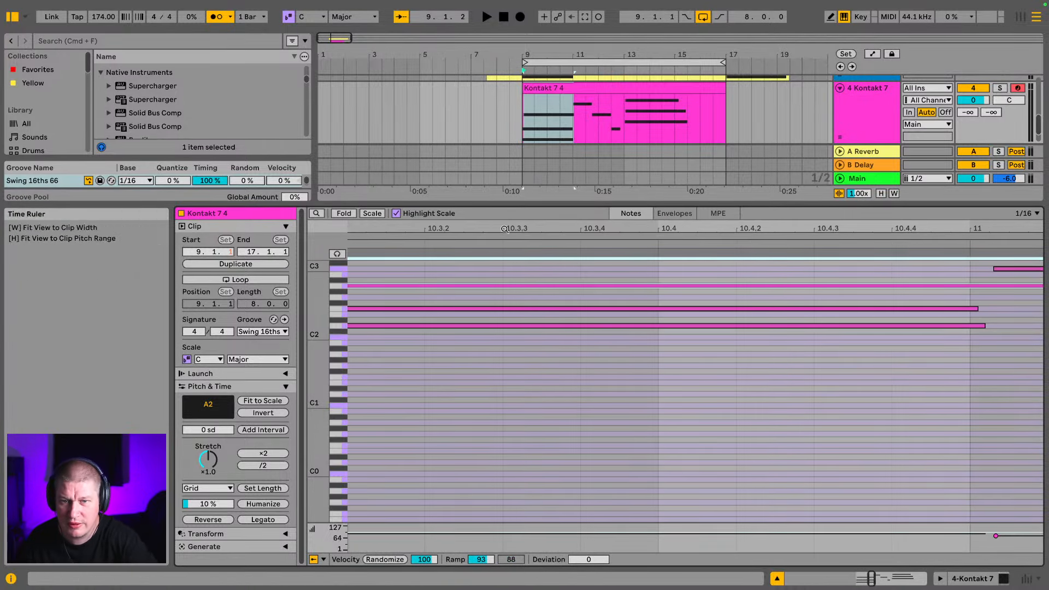
mouse_move(503, 231)
left_mouse_down()
mouse_move(400, 232)
mouse_move(481, 214)
left_mouse_up()
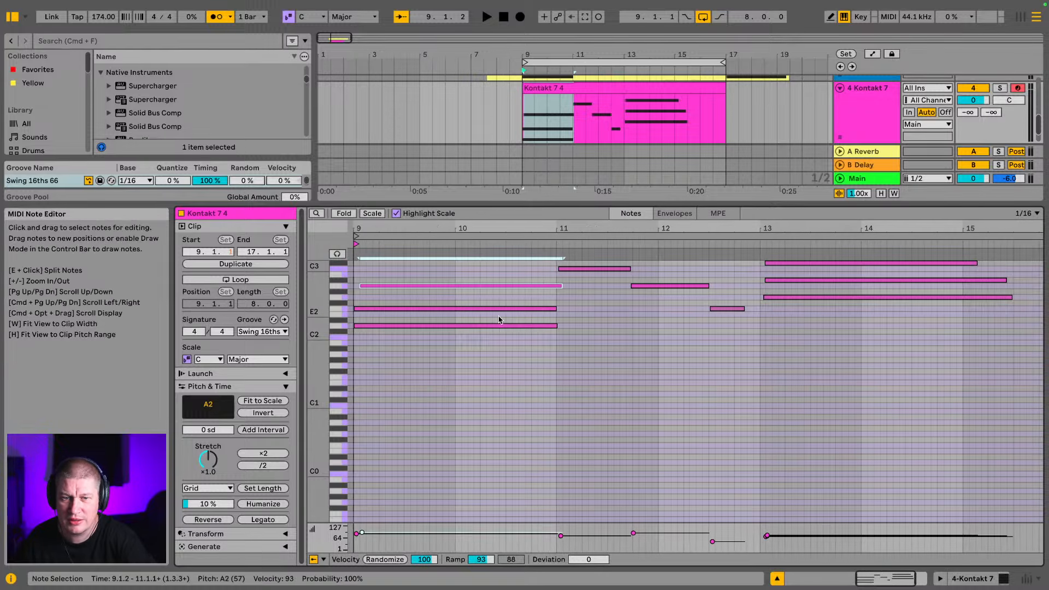
Move the opening chord's A2 note back to just after 9.1.1 and play the clip
key("space")
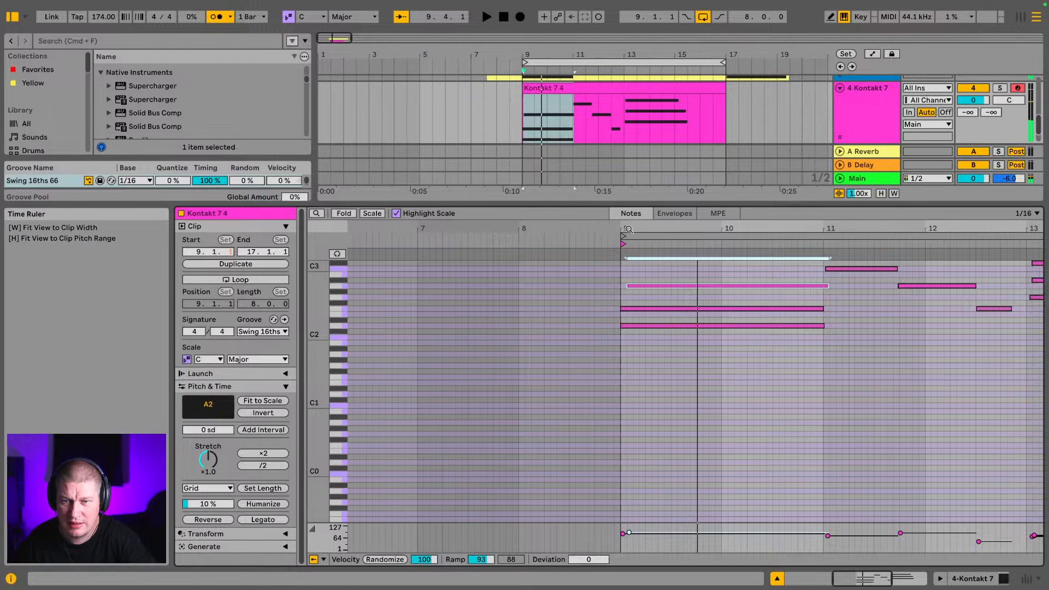
left_click_drag(628, 230, 635, 290)
key("space")
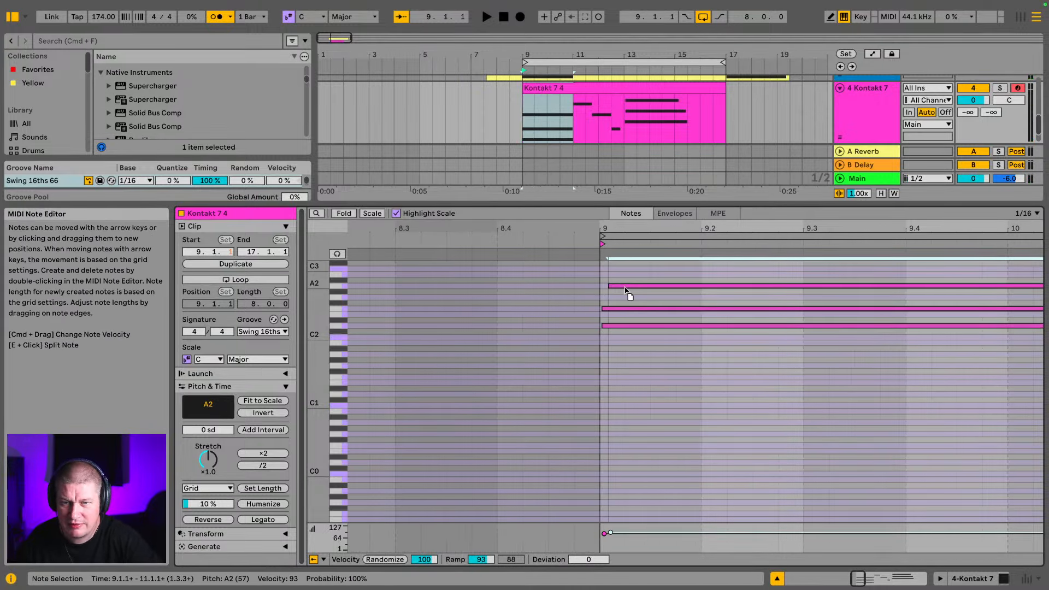
key("space")
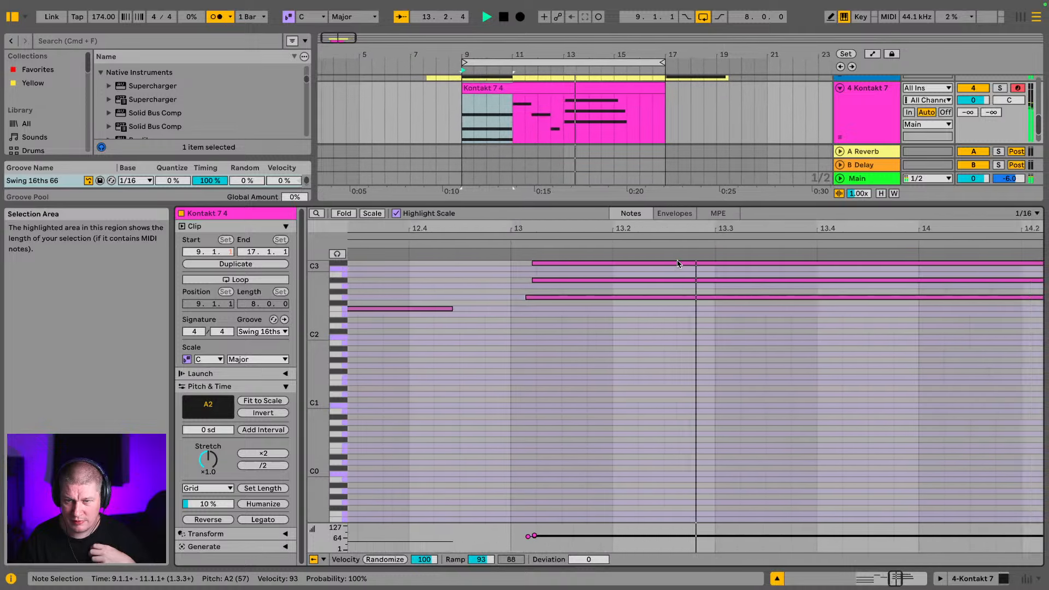
Lower the bar 13 chord's A#2 note to A2 and its C#3 note to C3, and play the loop
left_click(544, 281)
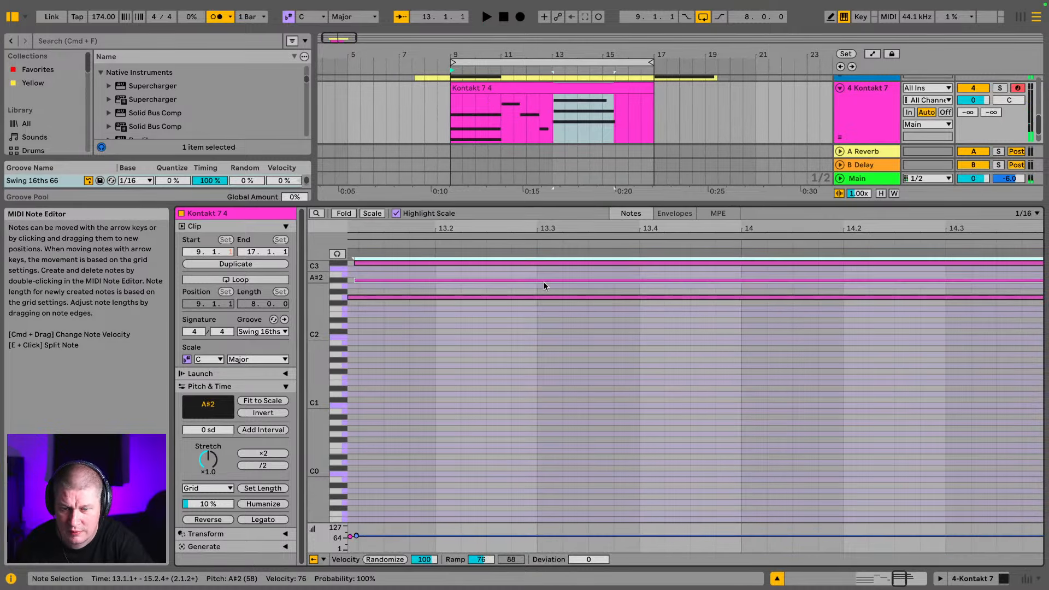
key("Down")
left_click(551, 261)
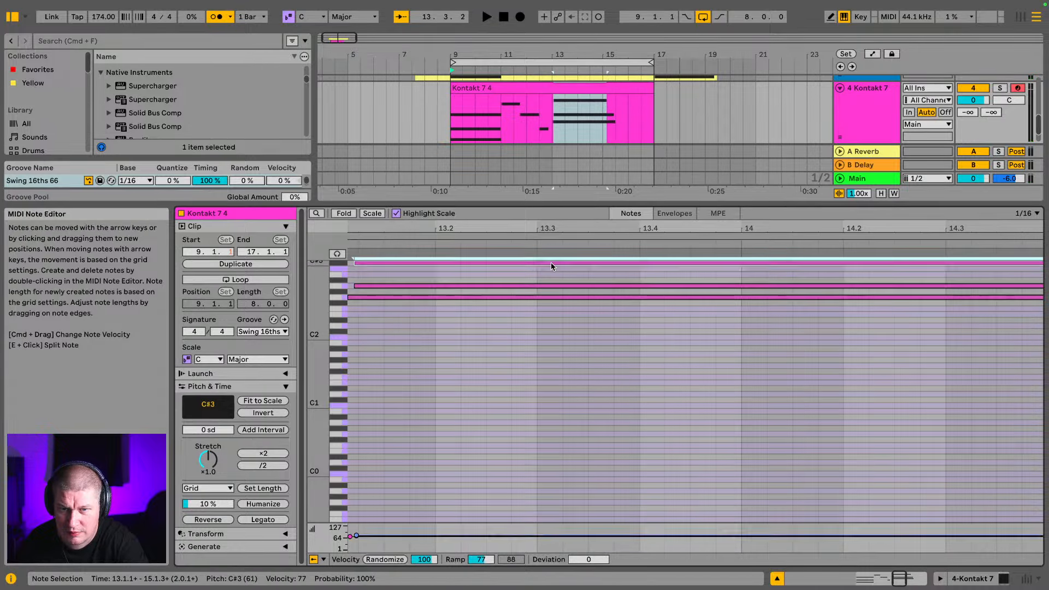
key("space")
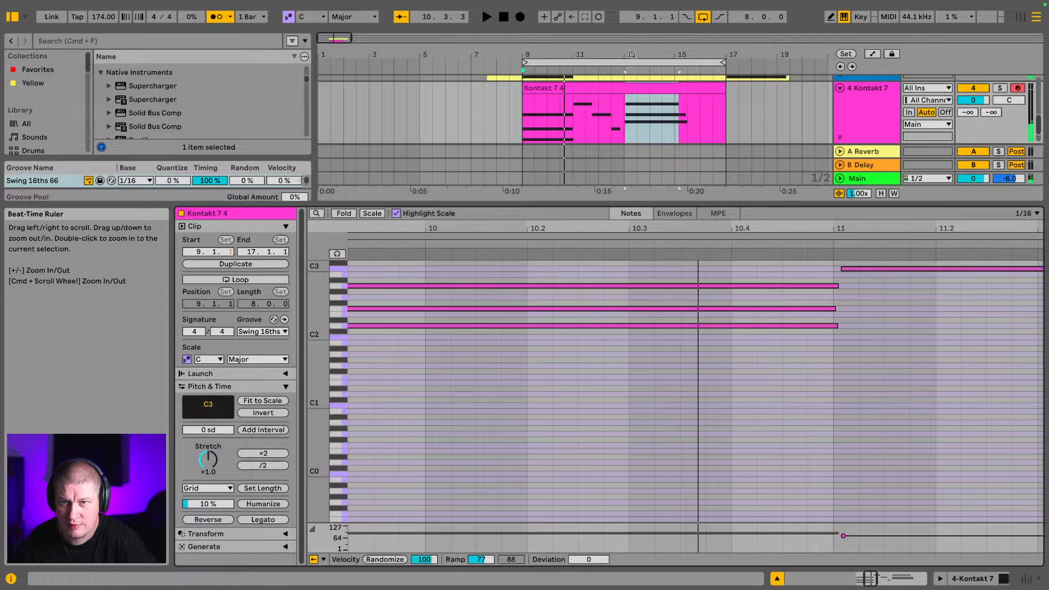
Audition the lower notes of the bar 13 chord and raise its A2 note to A#2
left_click_drag(728, 56, 616, 50)
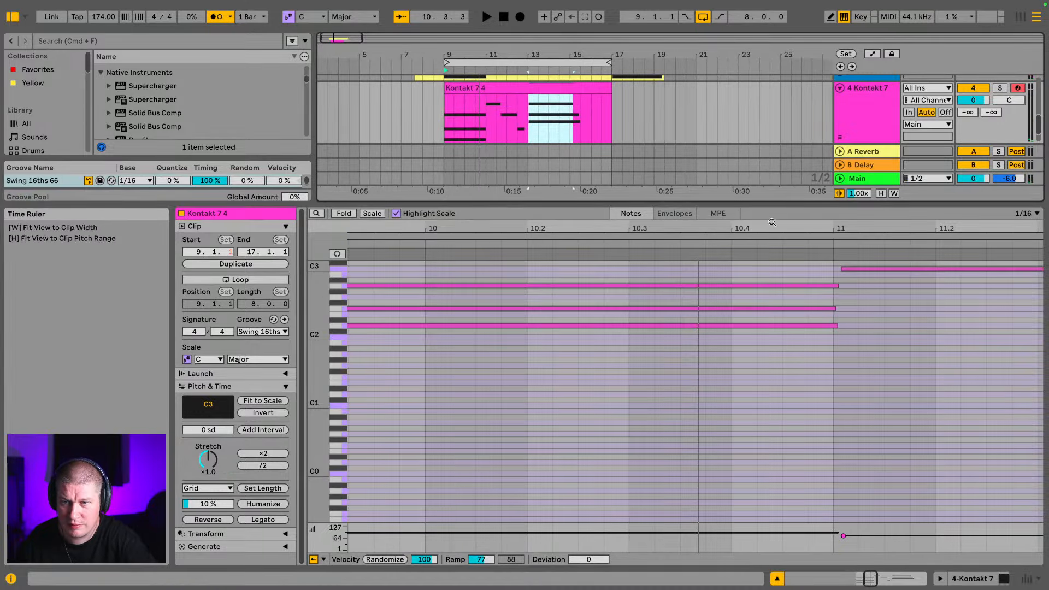
left_click_drag(771, 224, 99, 207)
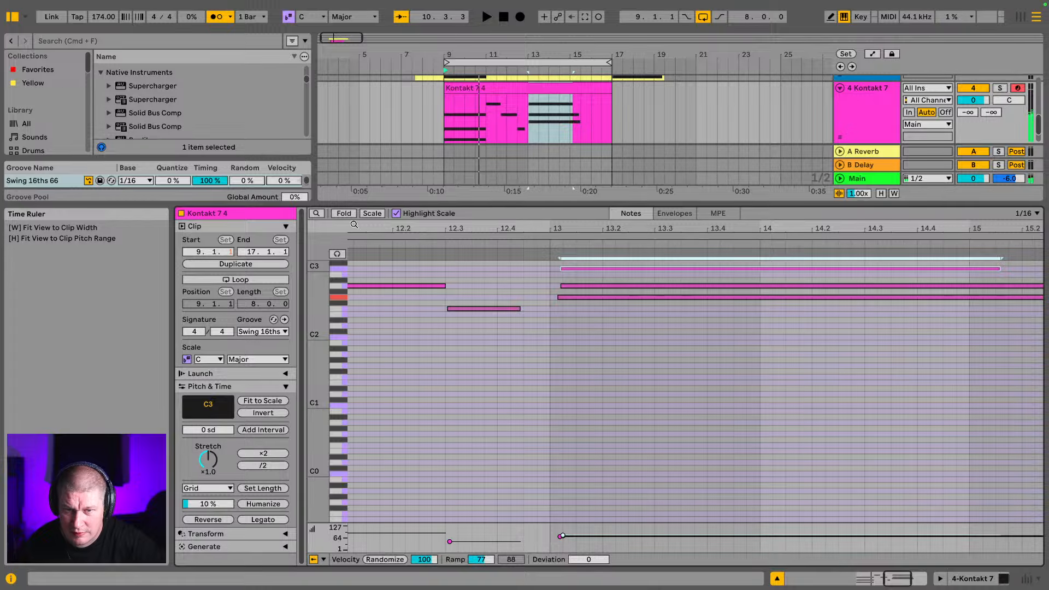
left_click(569, 300)
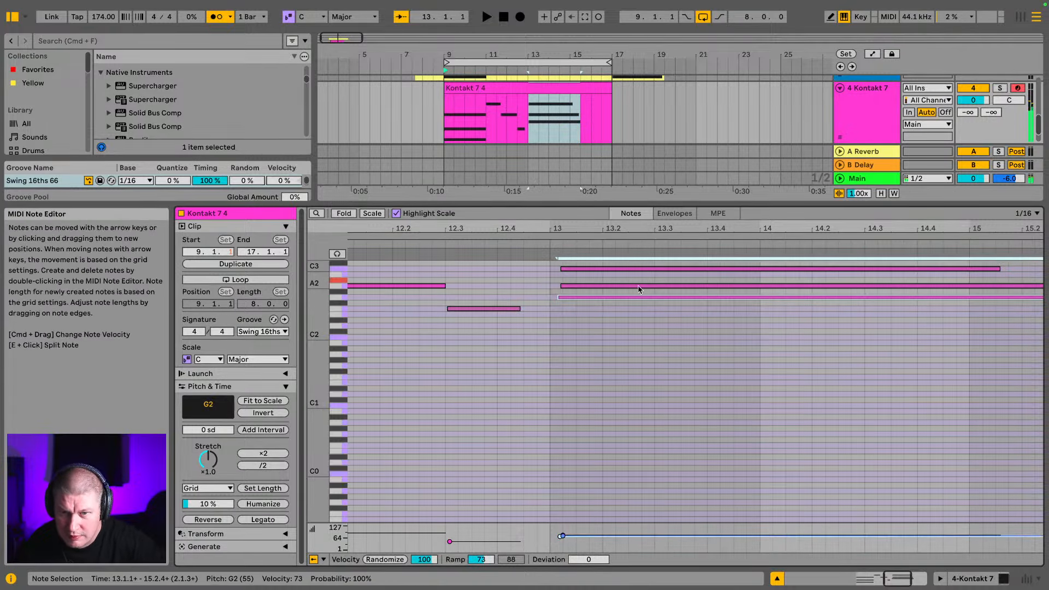
left_click(588, 286)
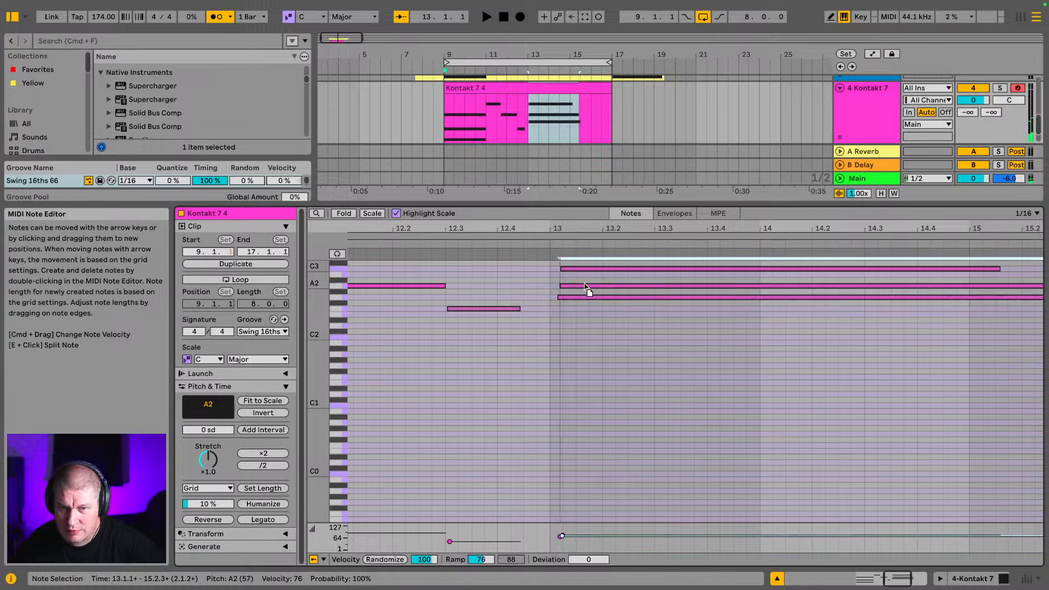
left_click_drag(588, 288, 587, 277)
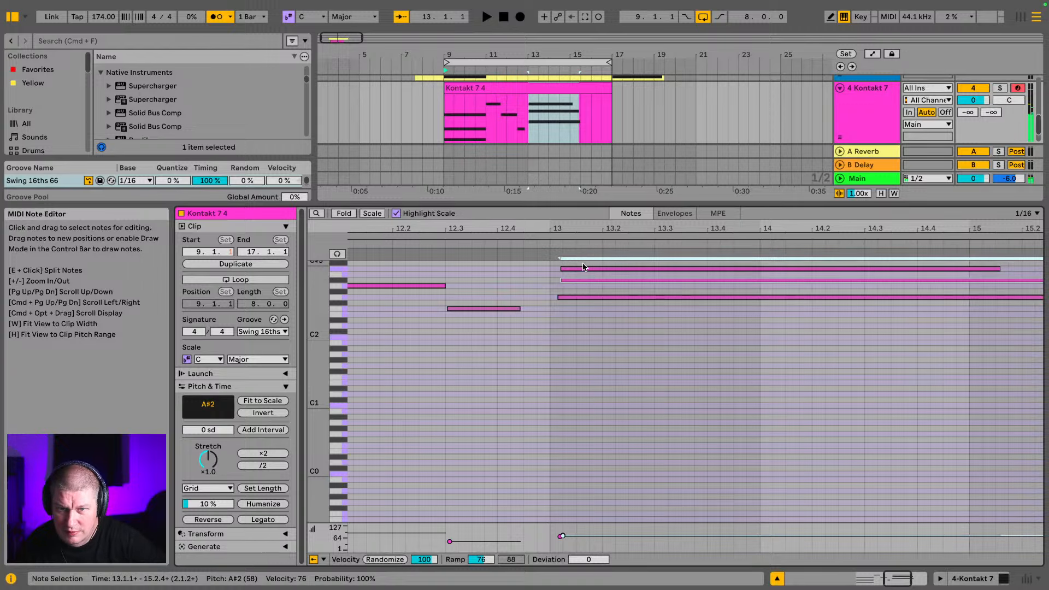
Play back the loop and reduce the note editor's height to show more of the arrangement
left_click(582, 268)
key("space")
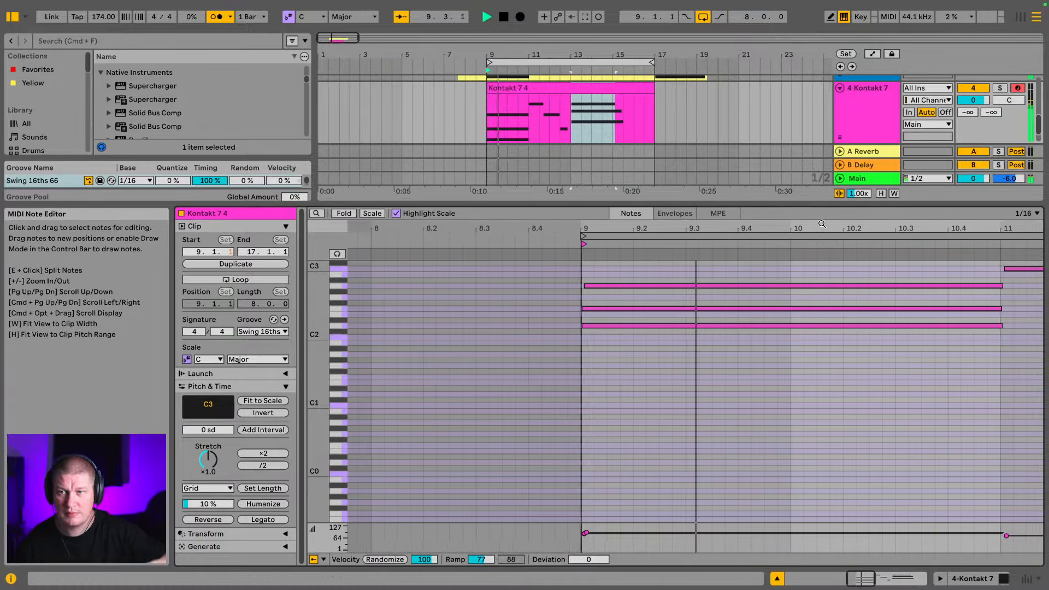
left_click_drag(848, 211, 842, 386)
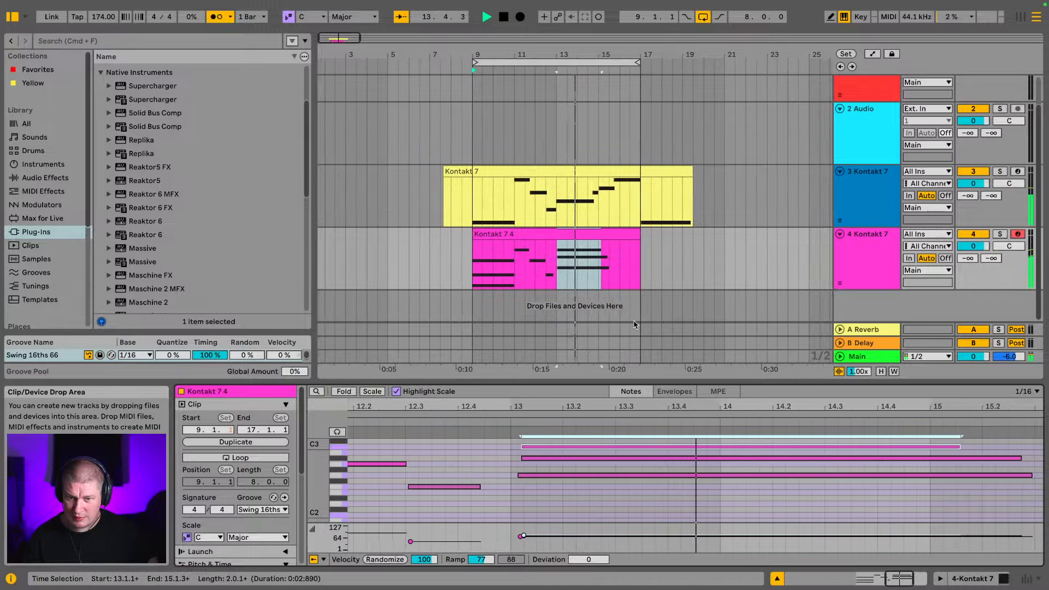
Delete the clip on the second Kontakt 7 track and record a new chord take over bars 9 to 17
left_click(549, 233)
key("Delete")
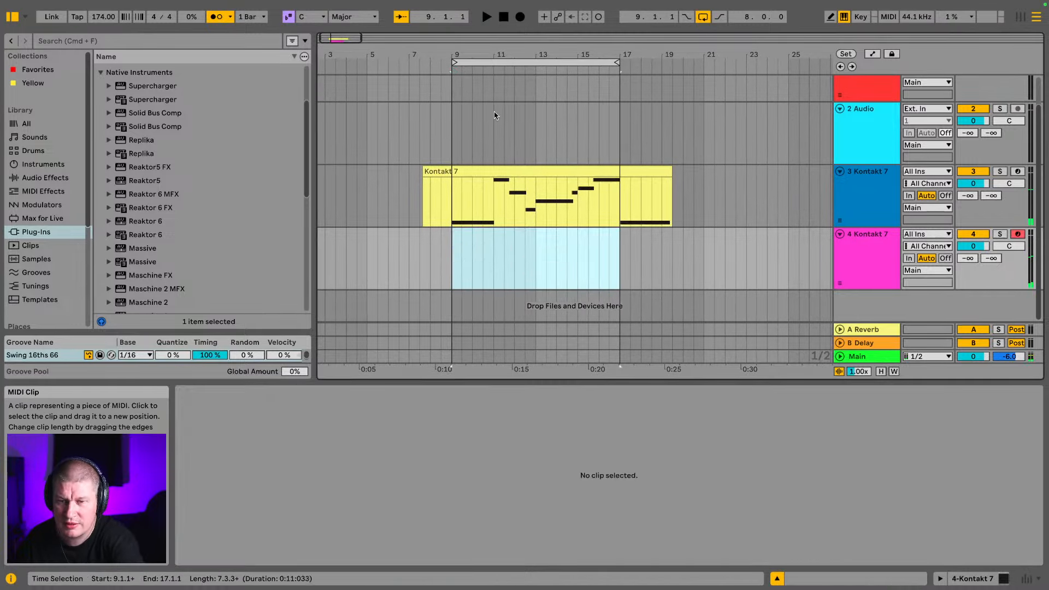
left_click(519, 17)
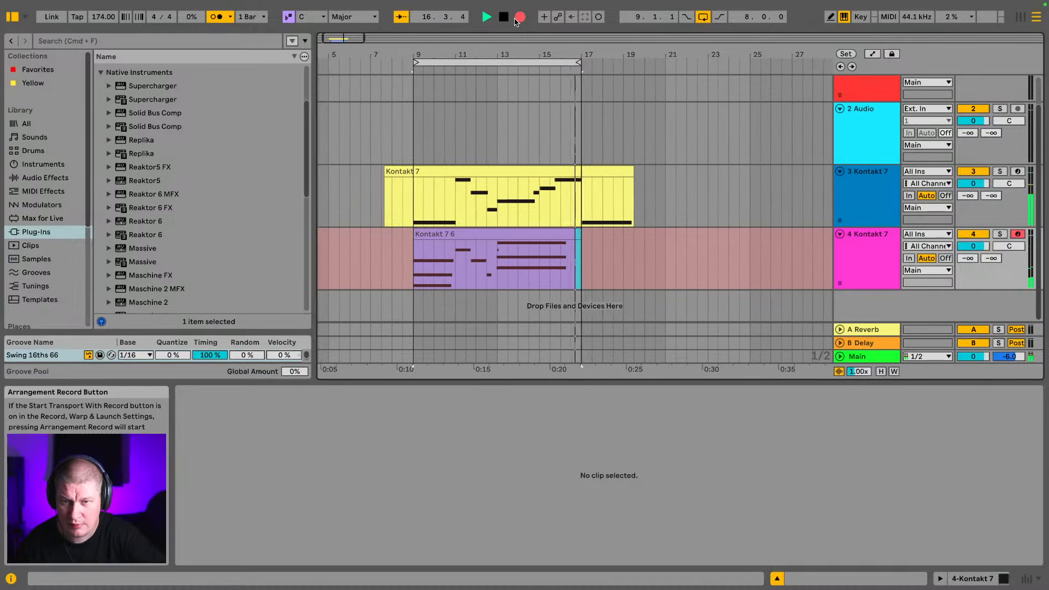
key("space")
key("super+z")
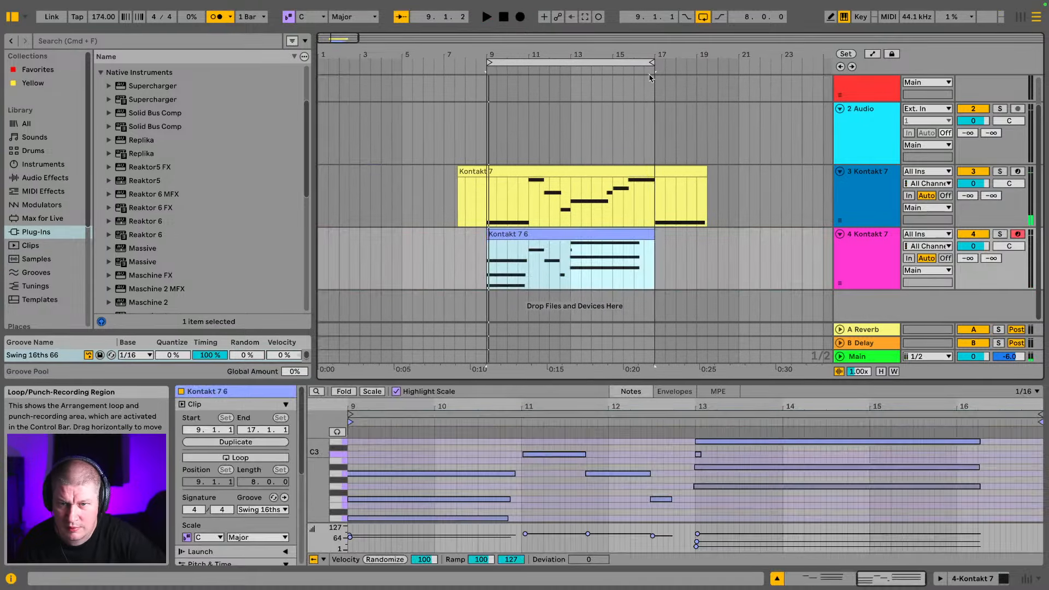
Delete the short stray C3 note at bar 13 of the new chord clip and play back the take
double_click(586, 234)
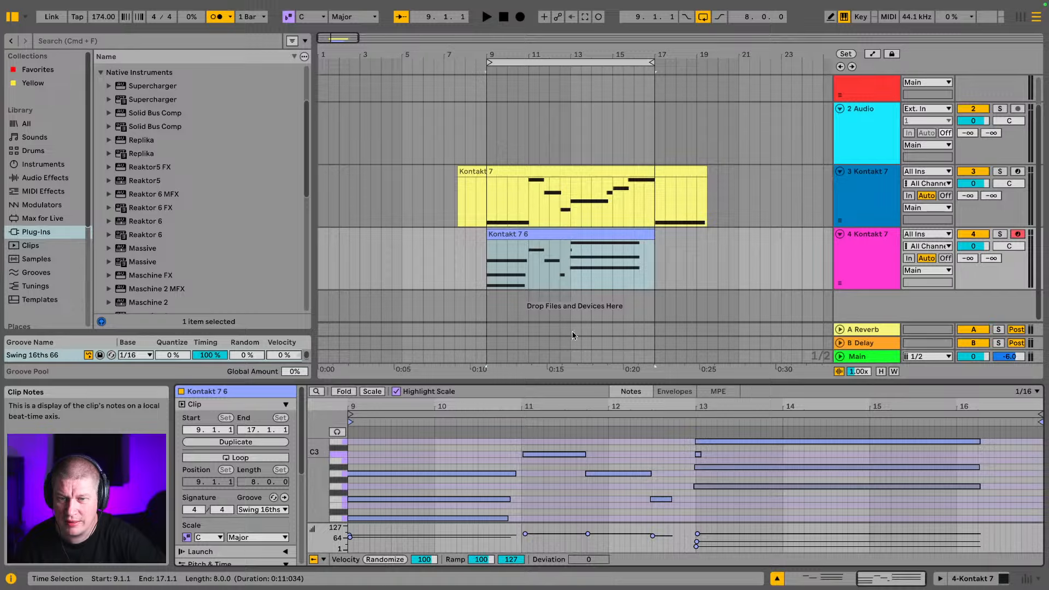
left_click(698, 454)
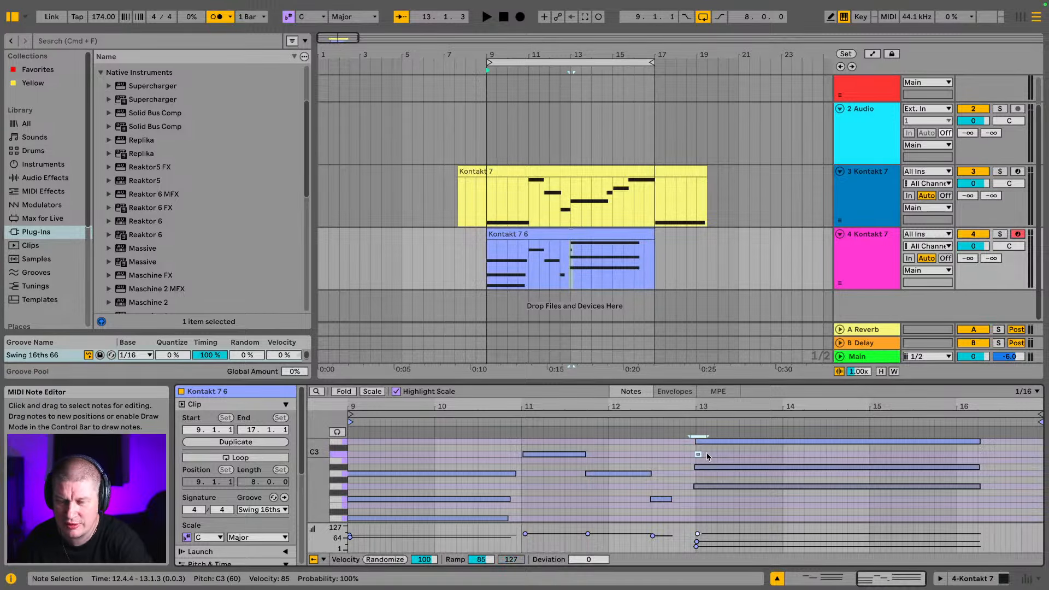
key("Delete")
key("space")
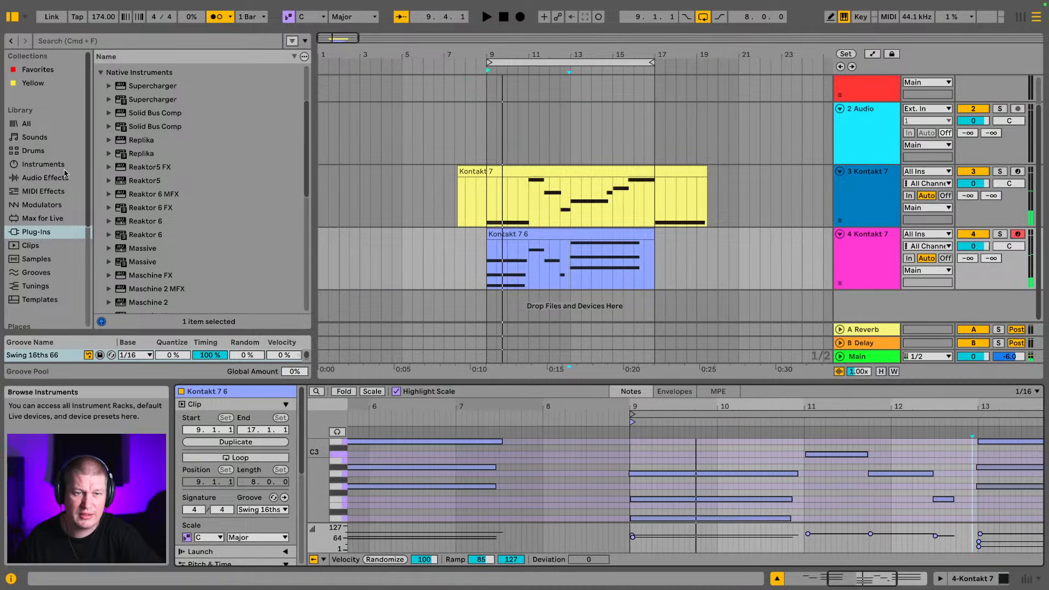
Look through the Native Instruments plug-ins in the browser for the next instrument
scroll(49, 229, "down", 1)
scroll(150, 221, "down", 2)
scroll(151, 224, "down", 6)
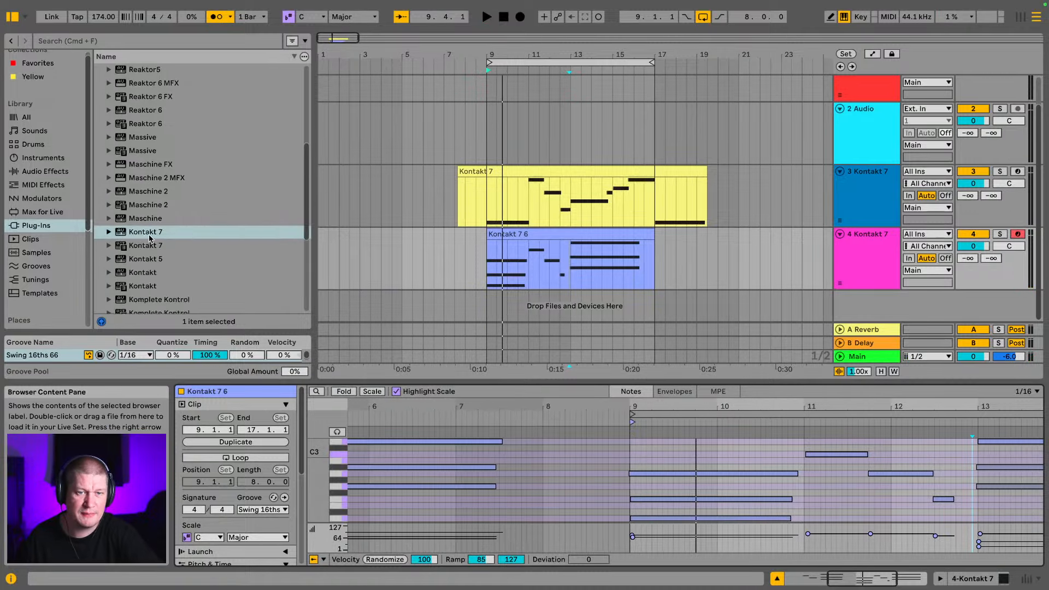
scroll(131, 258, "down", 6)
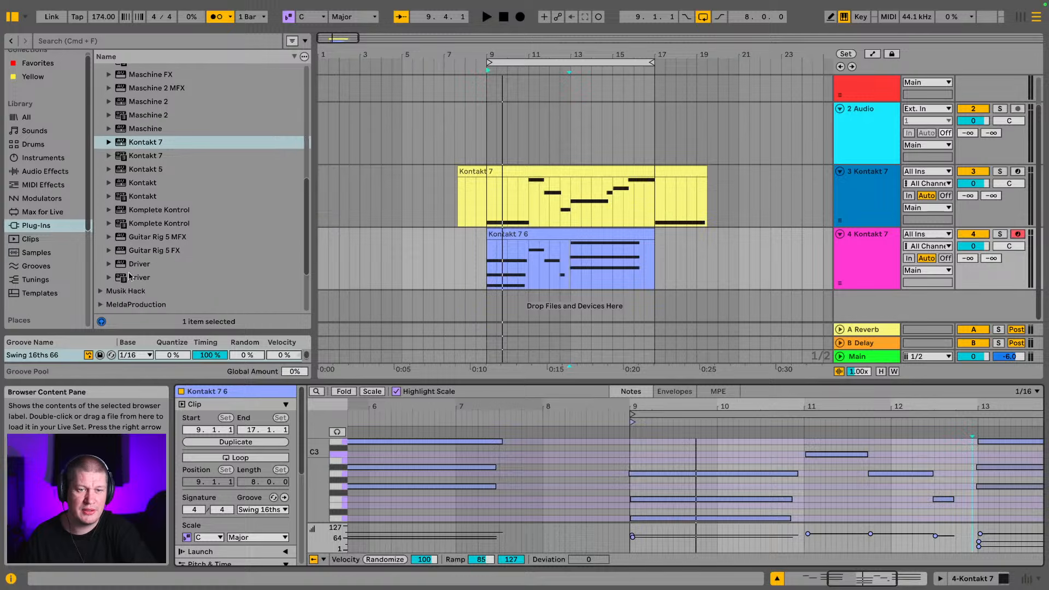
scroll(156, 219, "up", 11)
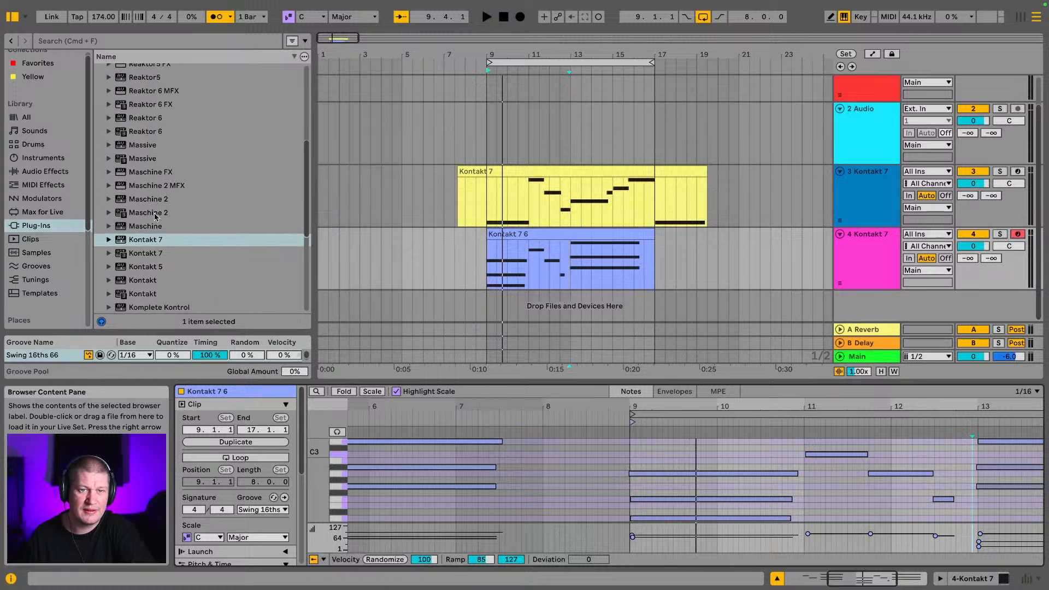
scroll(156, 217, "up", 3)
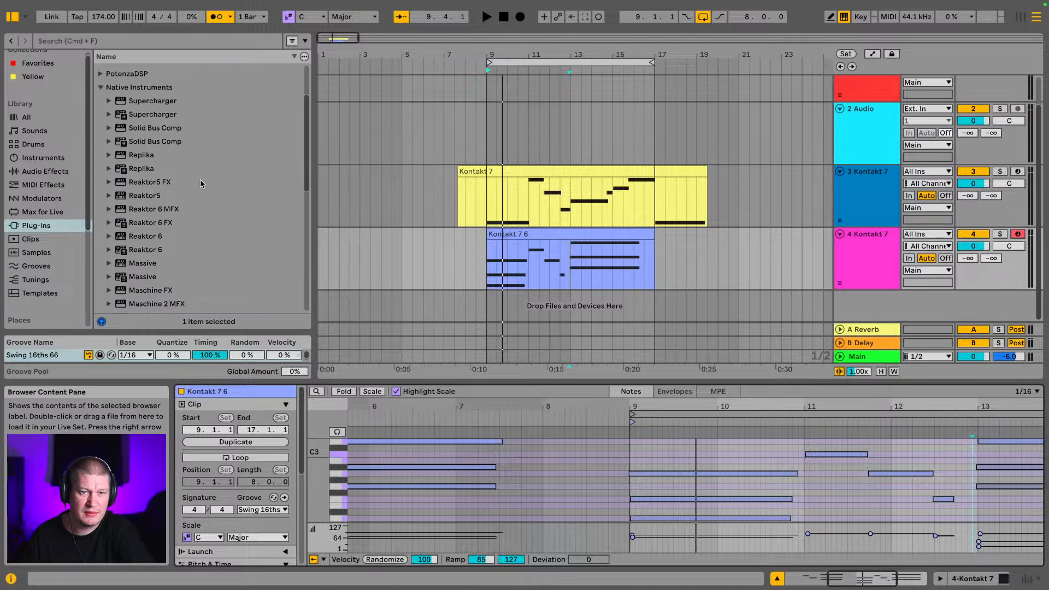
scroll(201, 191, "down", 4)
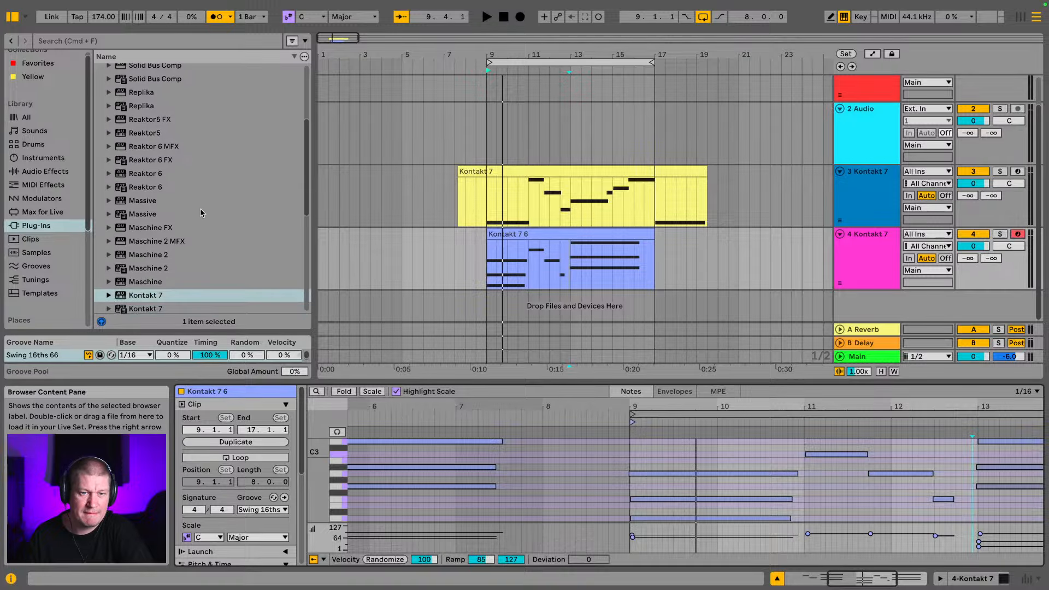
scroll(200, 212, "down", 7)
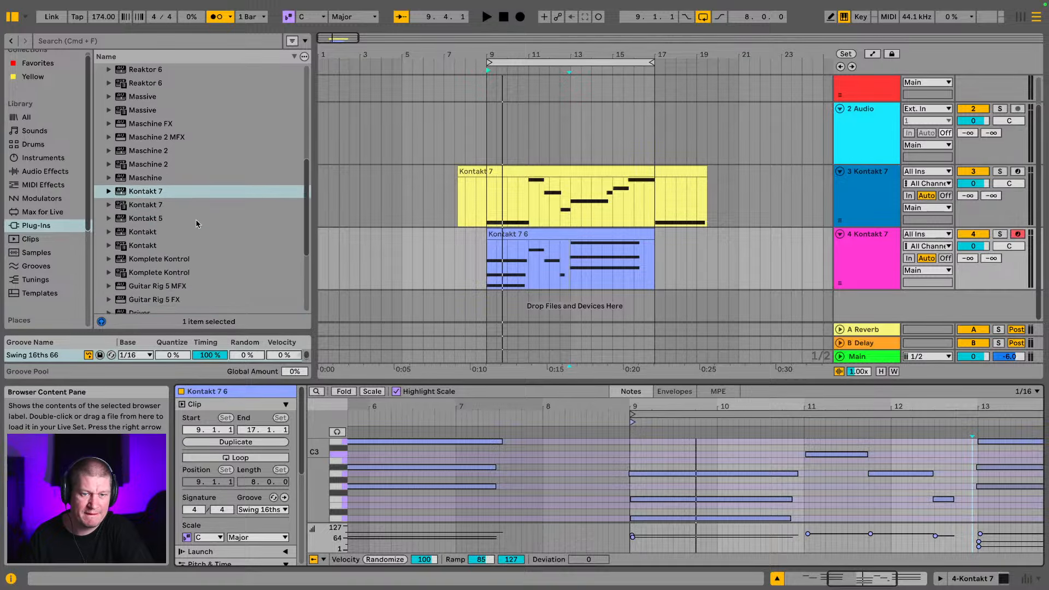
scroll(196, 218, "up", 14)
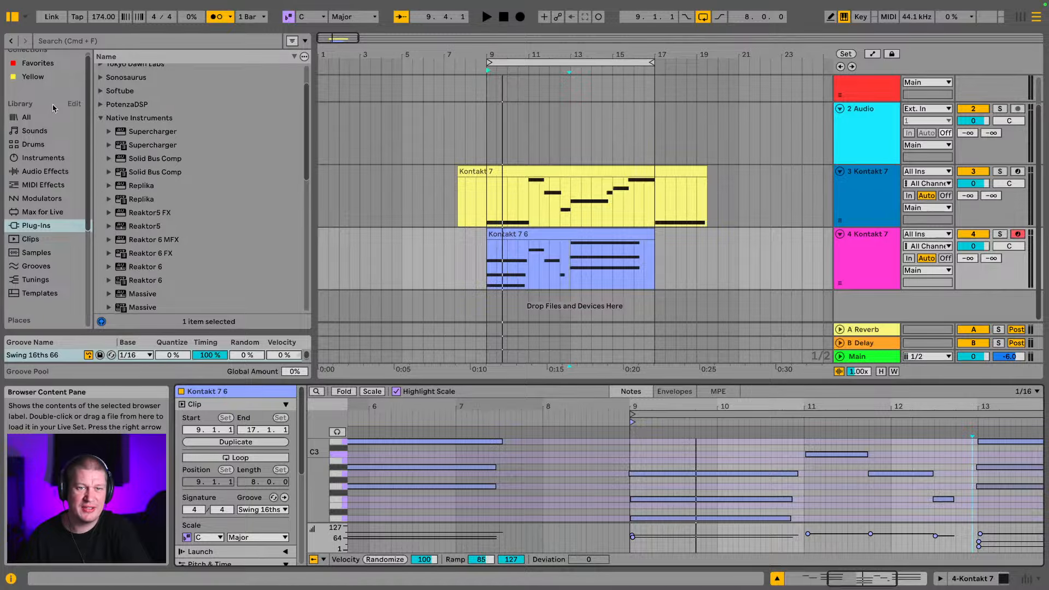
Collapse the Native Instruments folder and load Vital from Vital Audio onto a new track
left_click(100, 118)
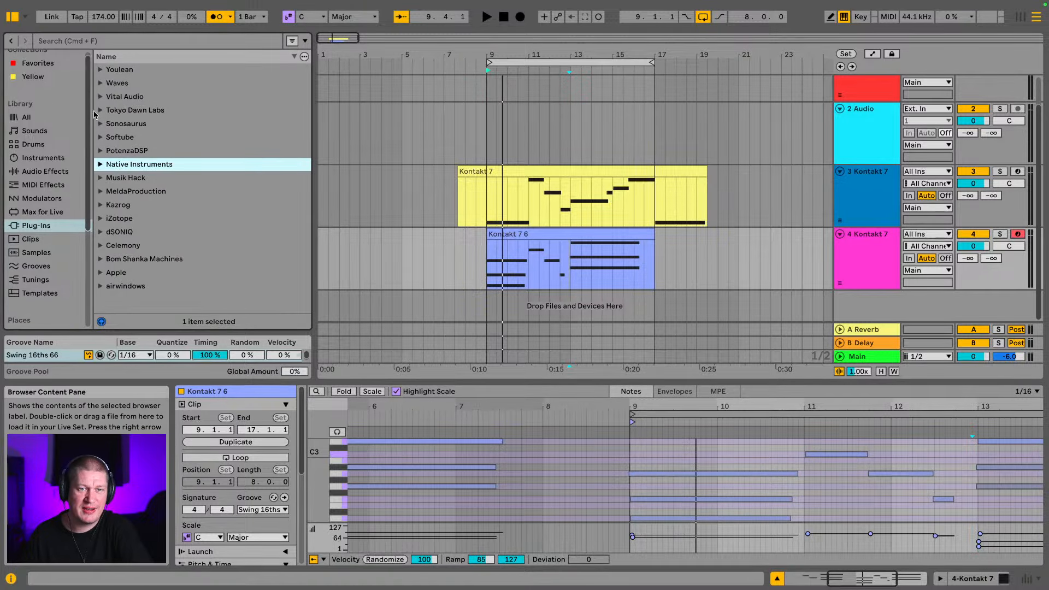
left_click(100, 97)
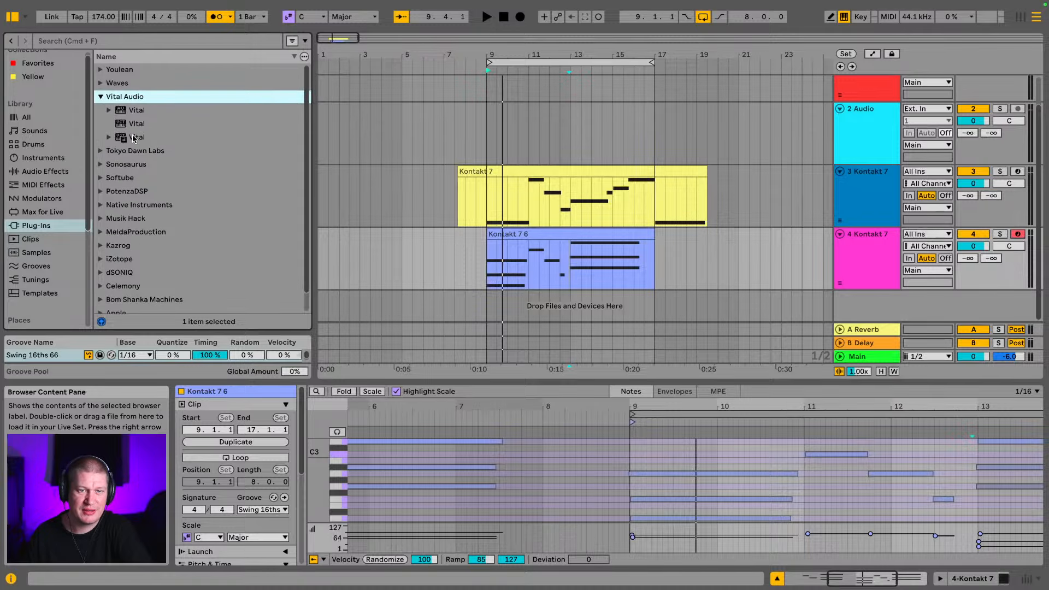
left_click_drag(133, 138, 541, 347)
left_click_drag(566, 309, 569, 314)
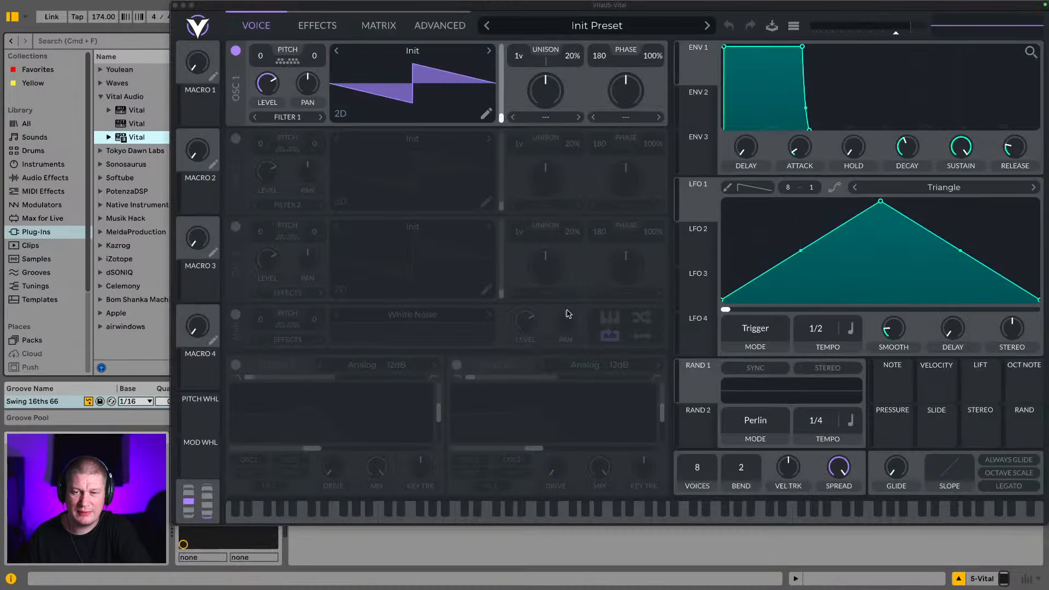
Set Vital's oscillator 1 wavetable to Basic Shapes and close the wavetable browser
left_click(414, 53)
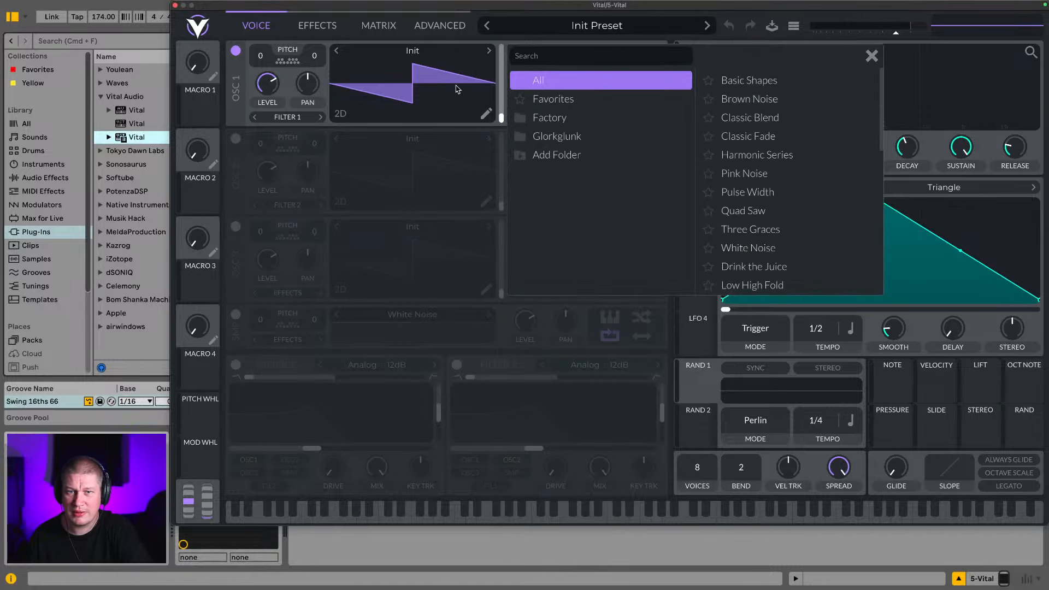
left_click(337, 52)
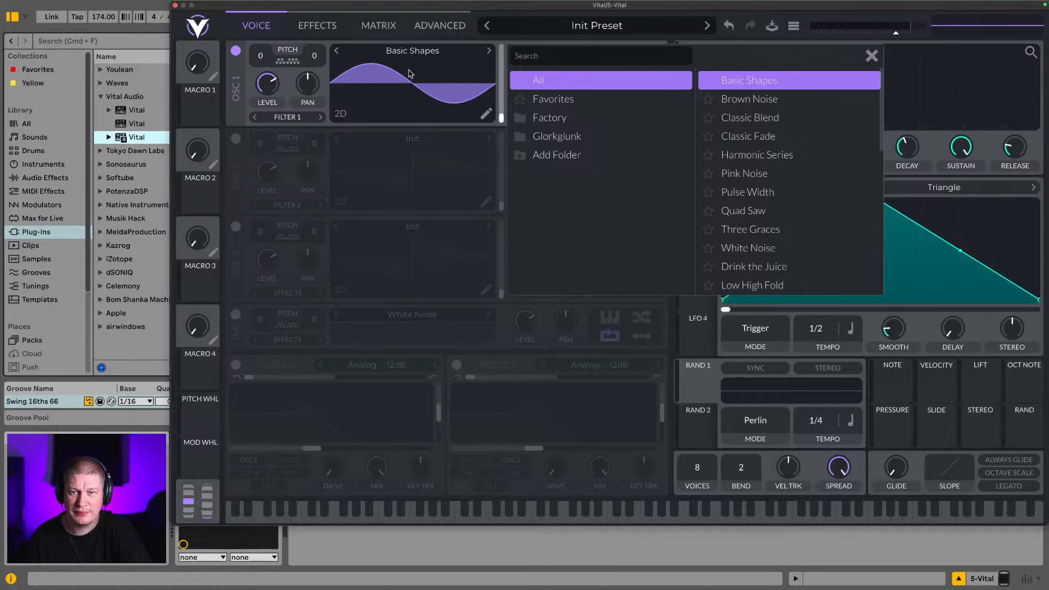
left_click_drag(555, 11, 475, 20)
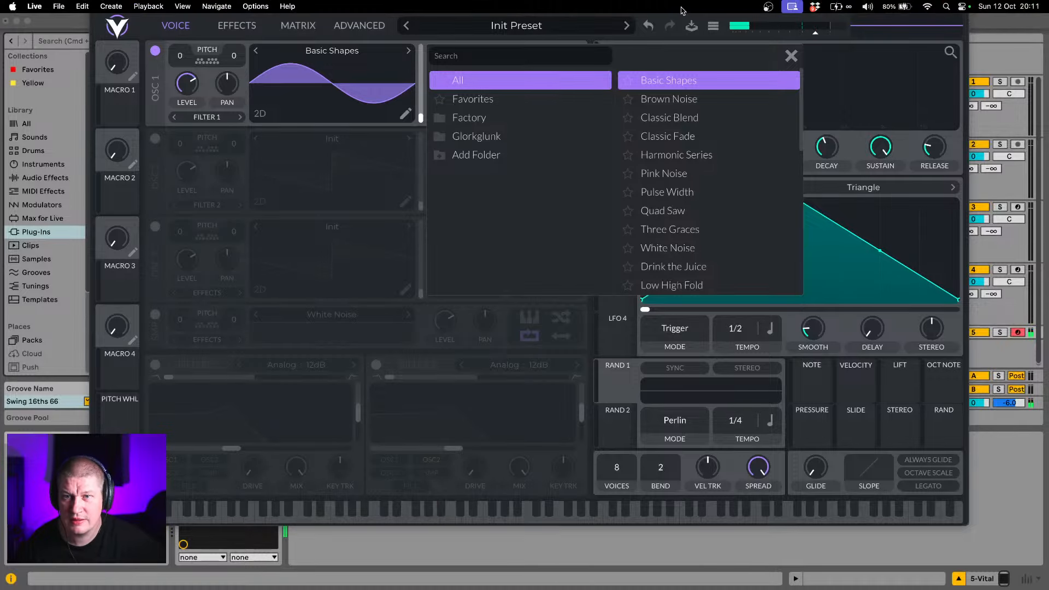
left_click(791, 56)
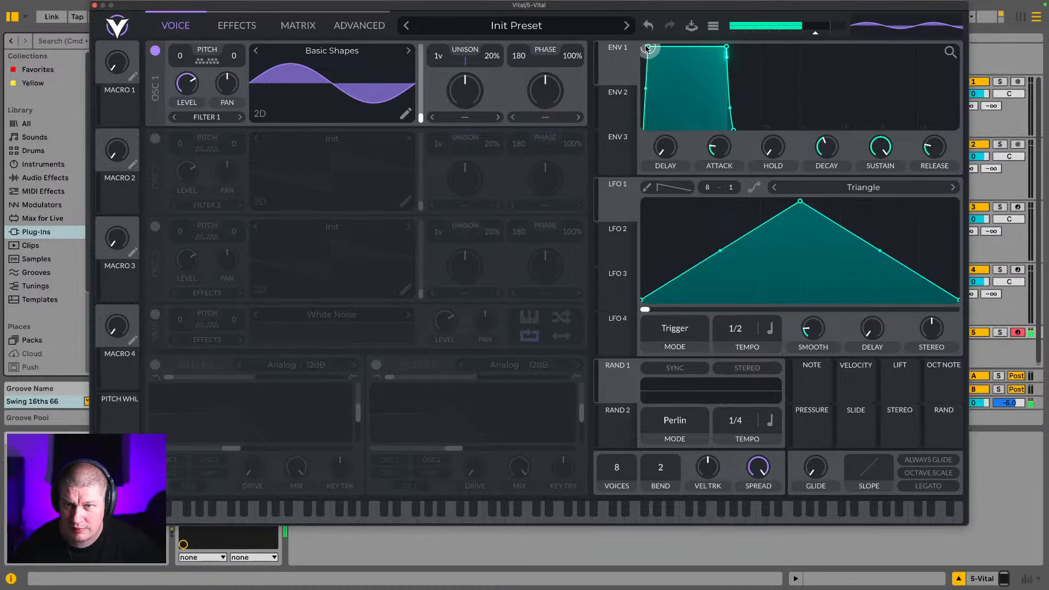
Adjust envelope 1 to a slightly slower attack and close the Vital window
left_click_drag(652, 48, 647, 48)
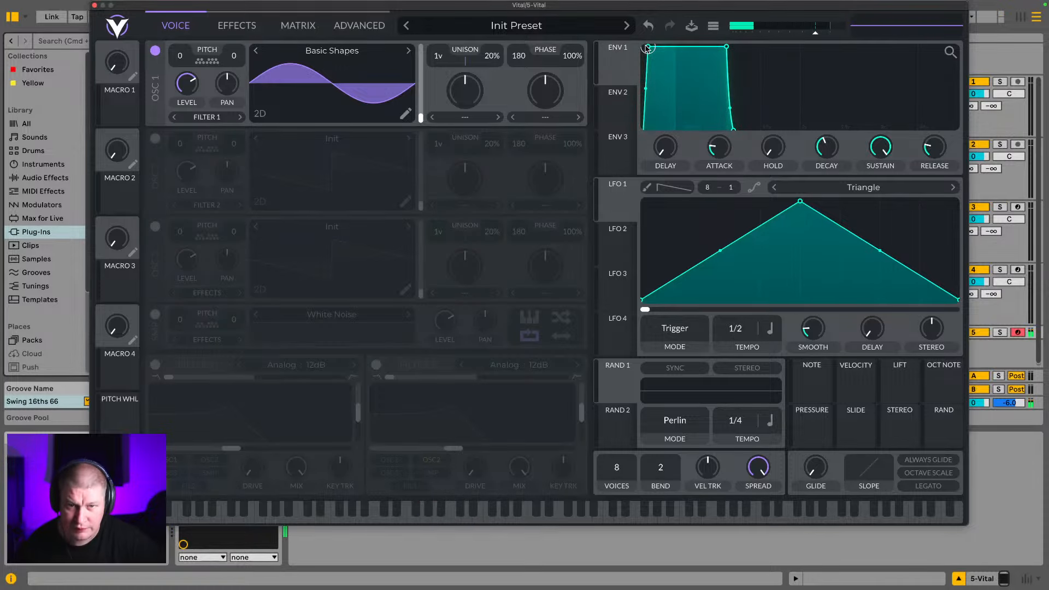
mouse_move(83, 22)
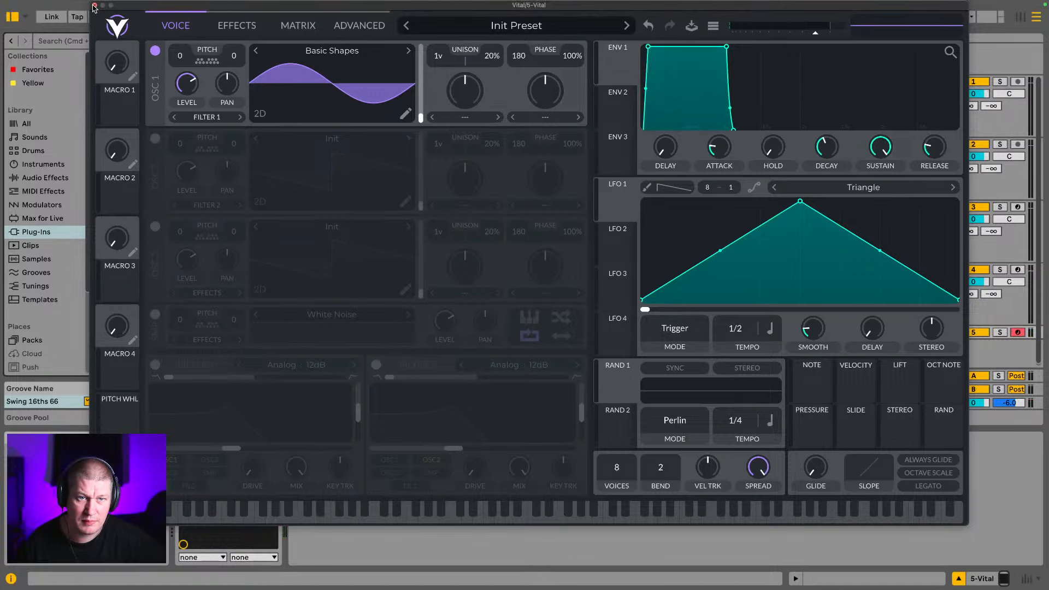
left_click(94, 6)
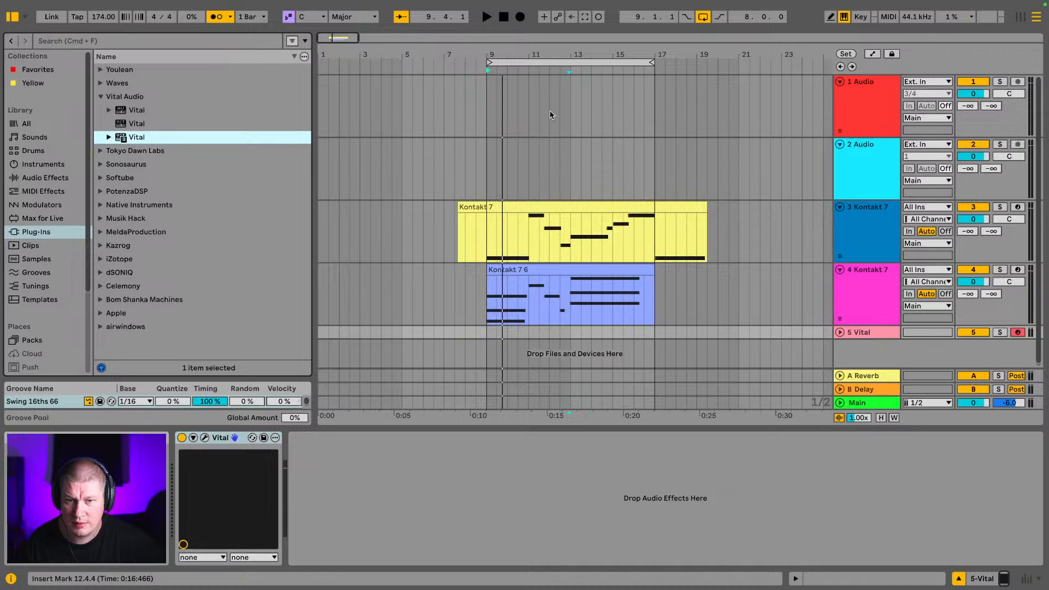
Record a part on the Vital track over bars 9 to 17 and open its clip in a taller note editor
left_click(523, 20)
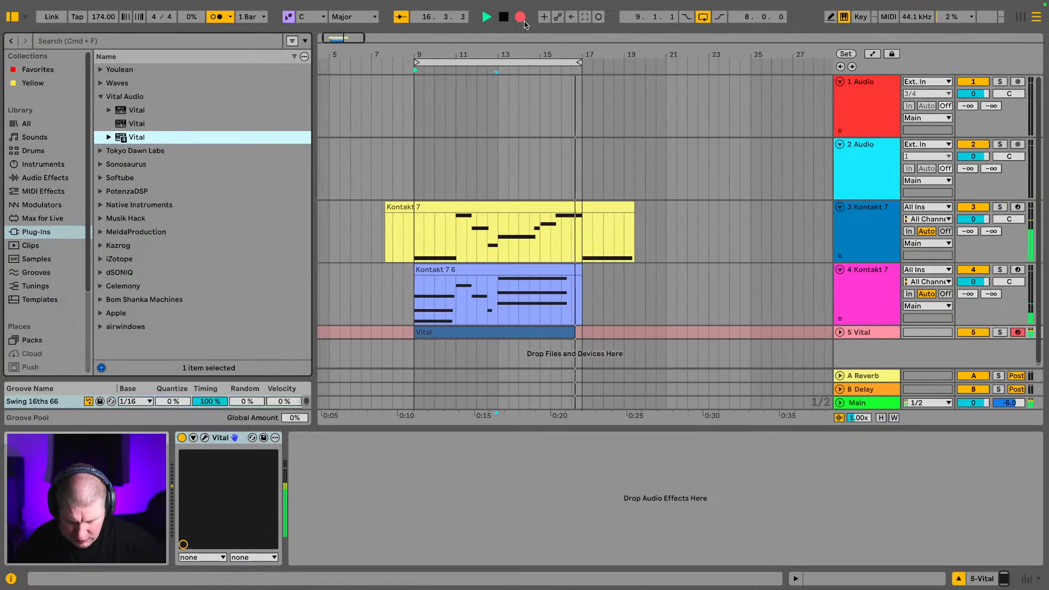
key("space")
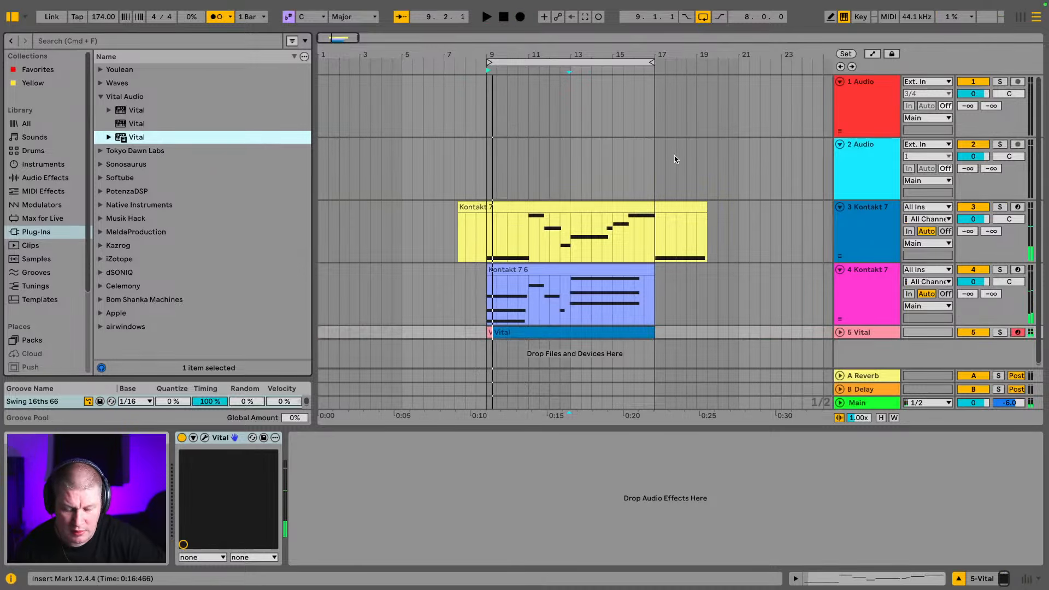
double_click(601, 327)
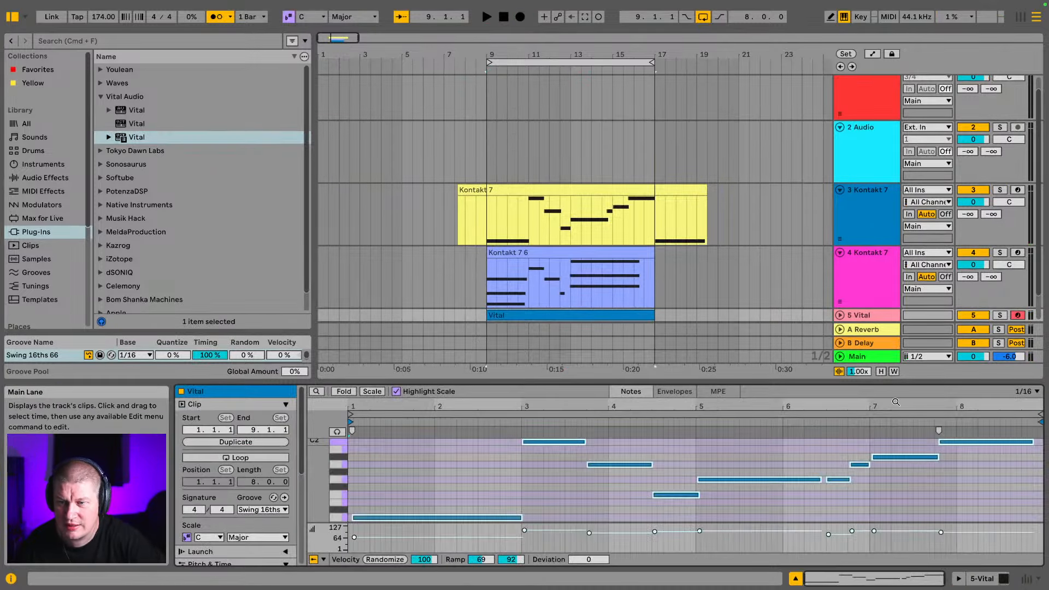
left_click_drag(467, 382, 466, 230)
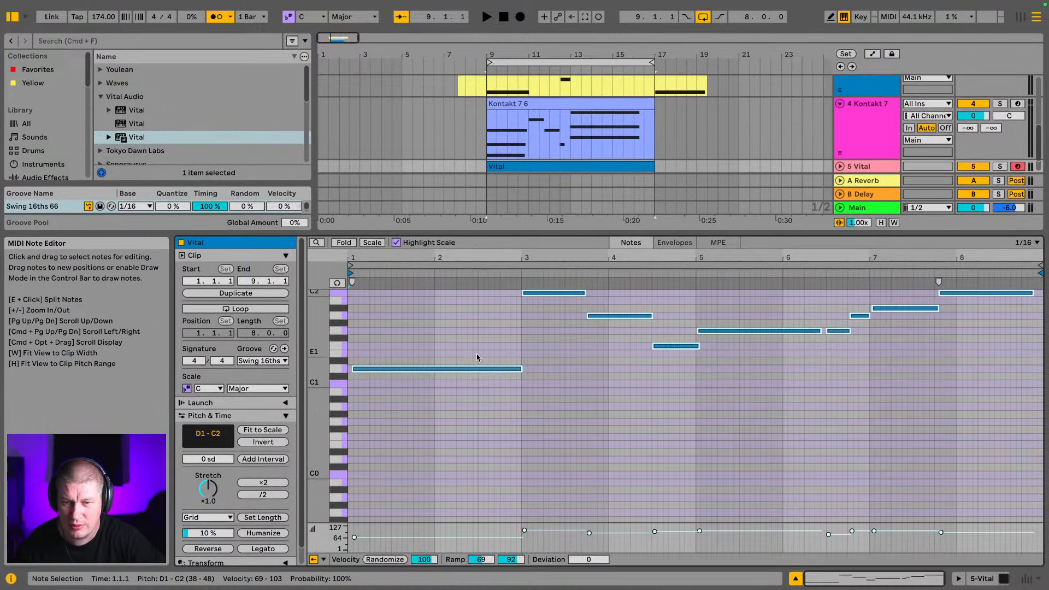
Play the loop and nudge the Vital clip's first D1 note earlier to start at 1.1.1
key("space")
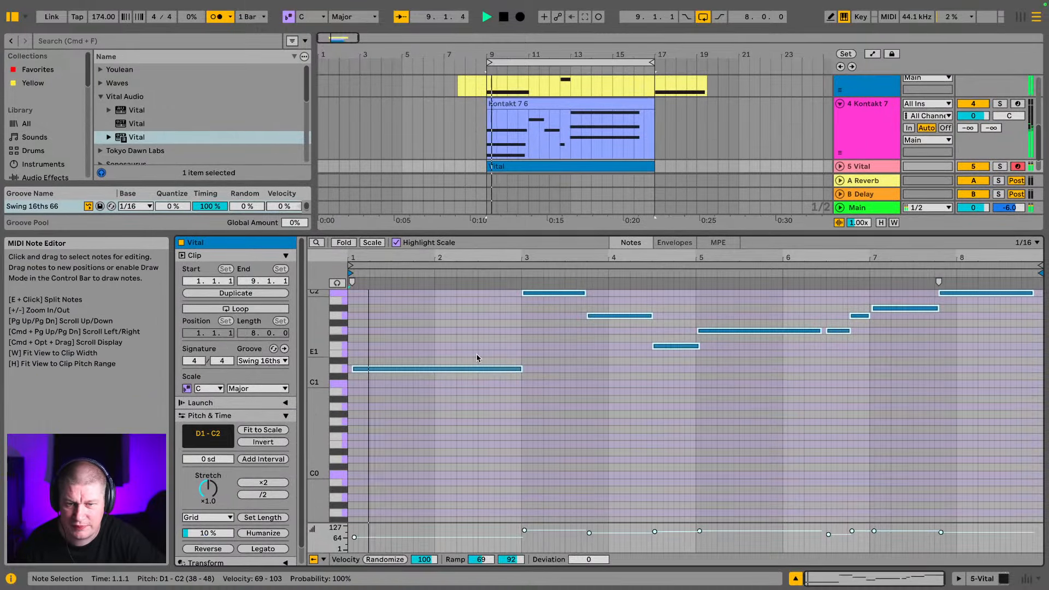
left_click(437, 369)
key("Left")
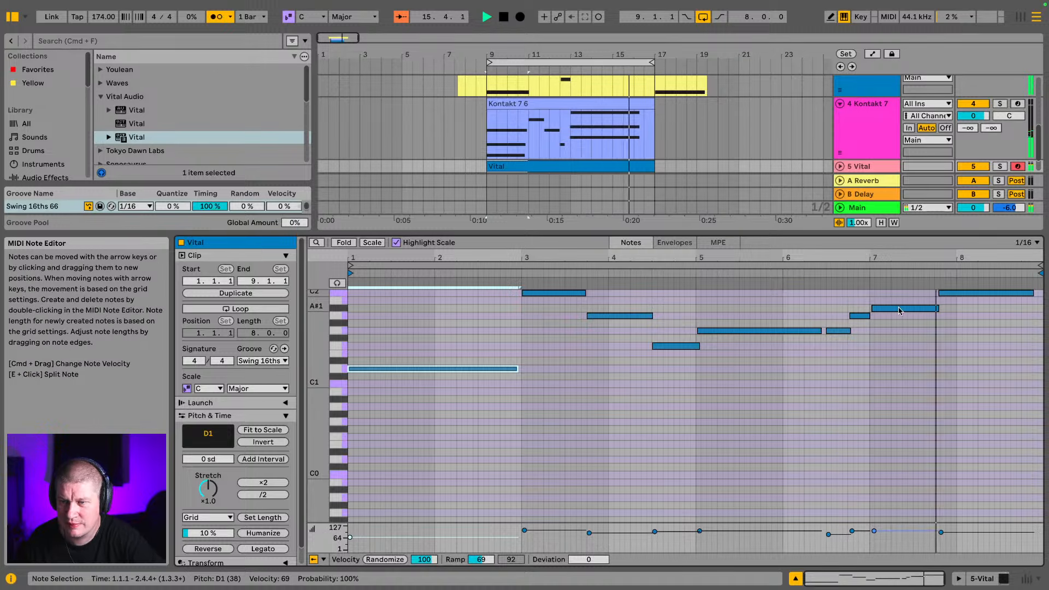
Nudge the Vital clip's last C2 note earlier to 7.4.1, extend its end to 9.1.1, and stop playback
left_click(949, 294)
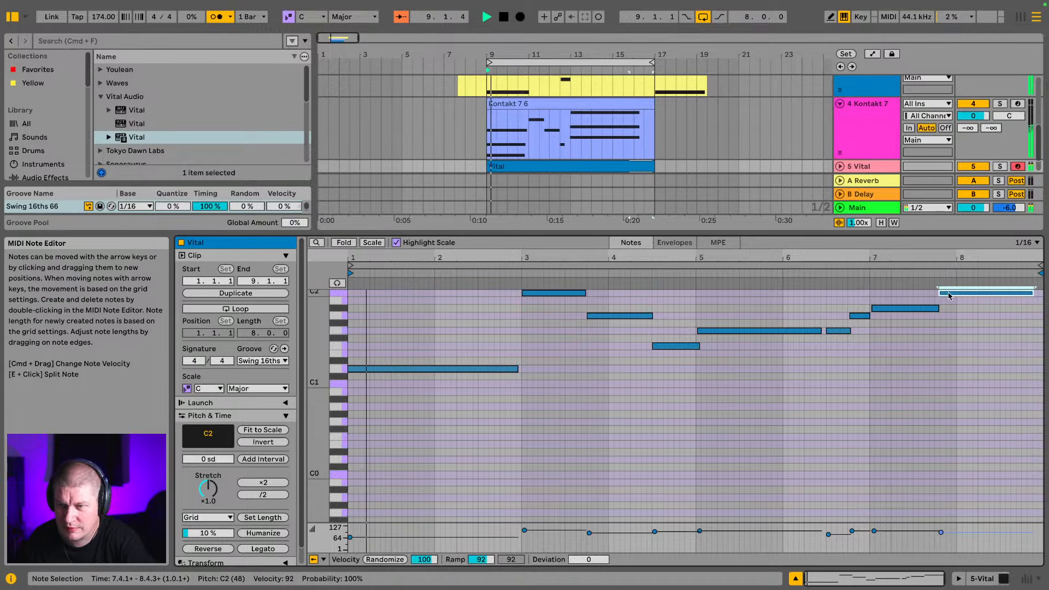
key("Left")
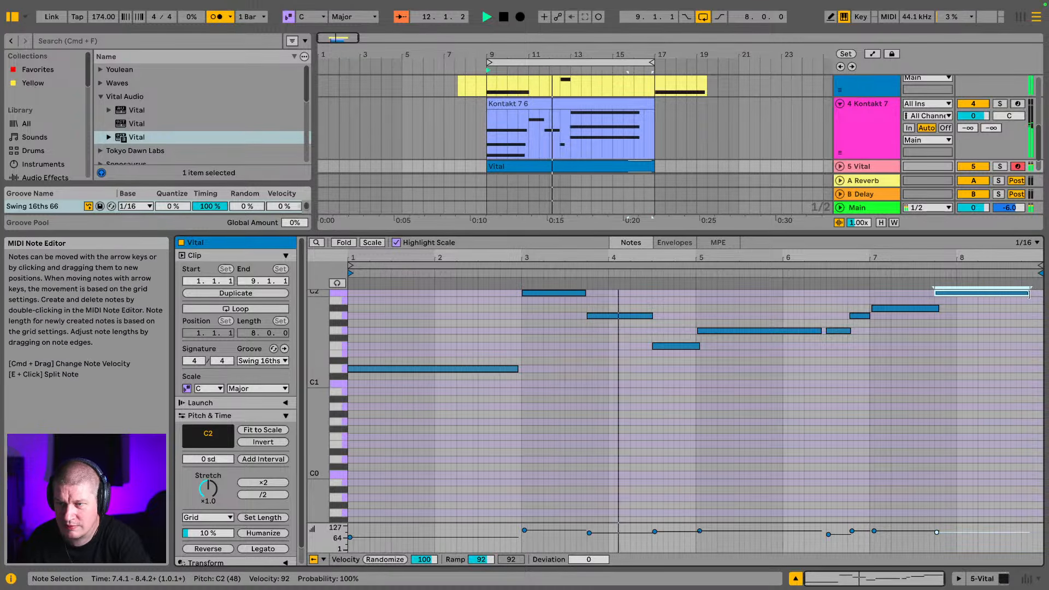
left_click_drag(1026, 295, 1043, 295)
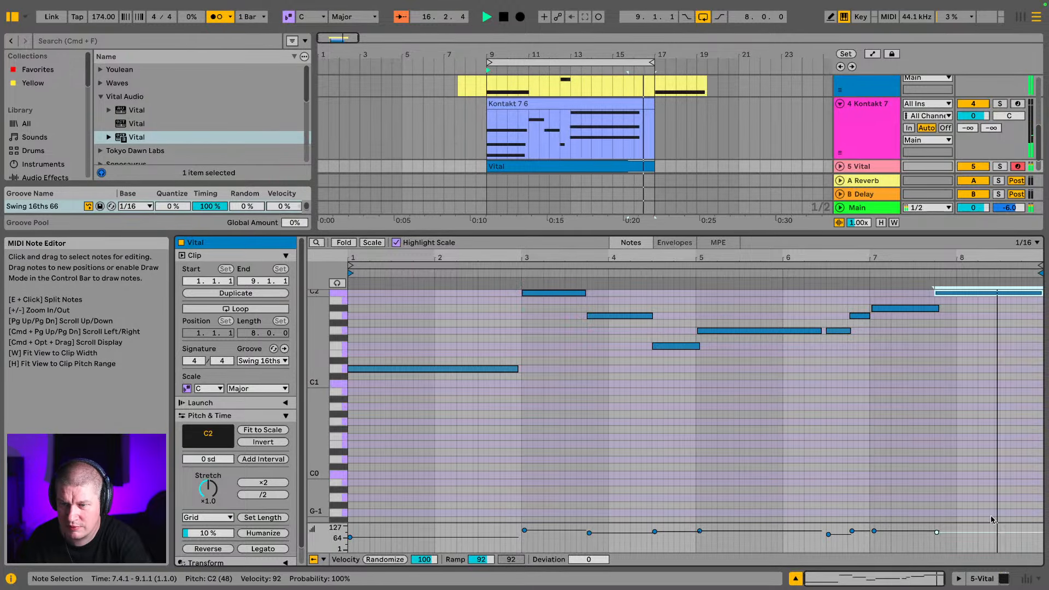
key("space")
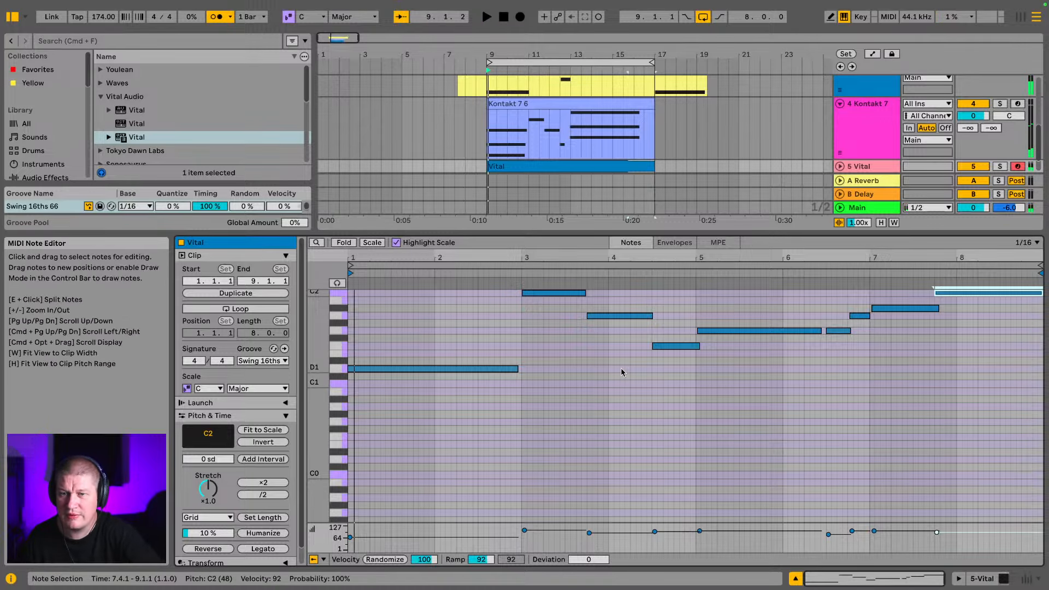
Reduce the note editor's height and show the Vital track's device chain
left_click_drag(599, 243, 722, 414)
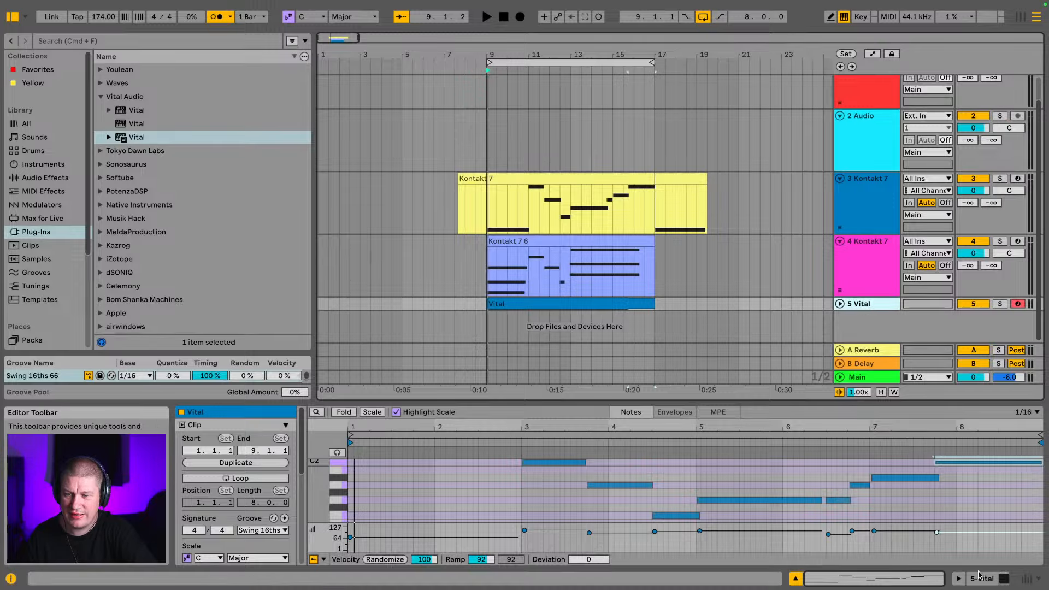
key("shift+Tab")
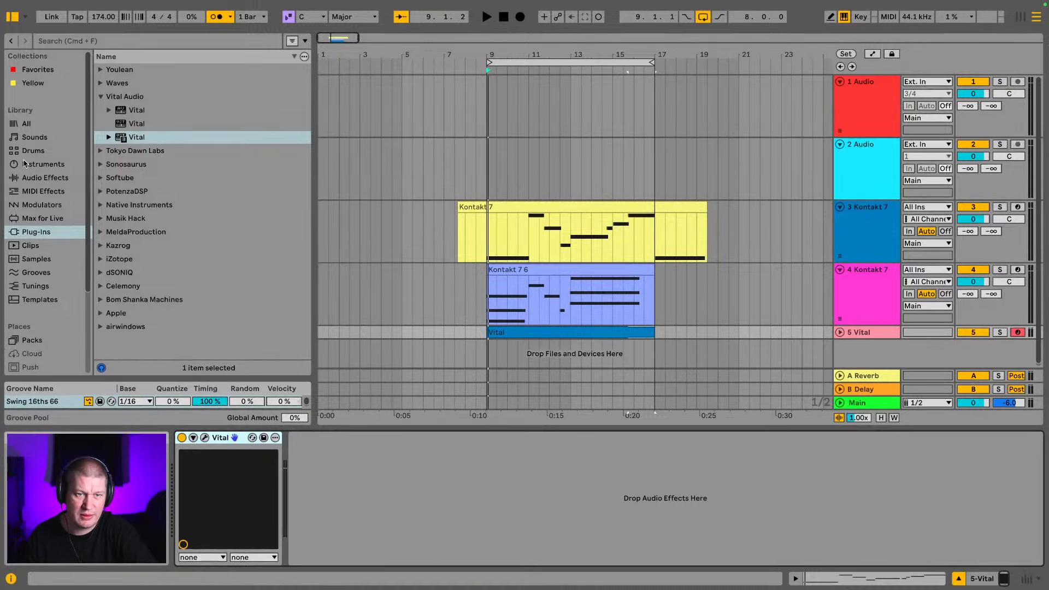
Add a Saturator after Vital on the bass track with Drive at 18 dB and Output at -15 dB, and play the loop
left_click(29, 180)
scroll(153, 209, "down", 8)
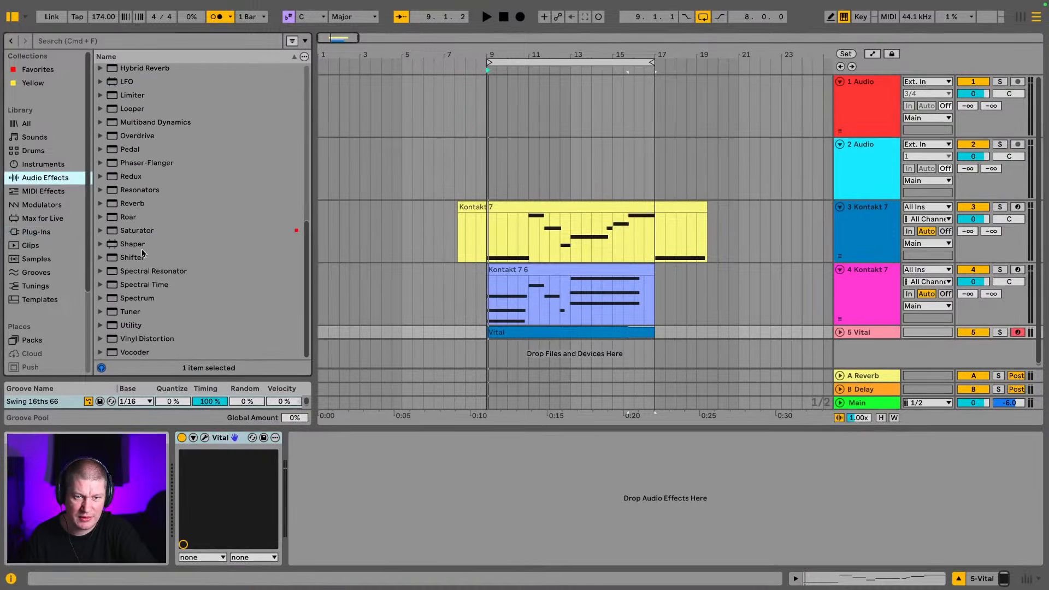
left_click_drag(132, 236, 217, 289)
left_click_drag(369, 500, 369, 498)
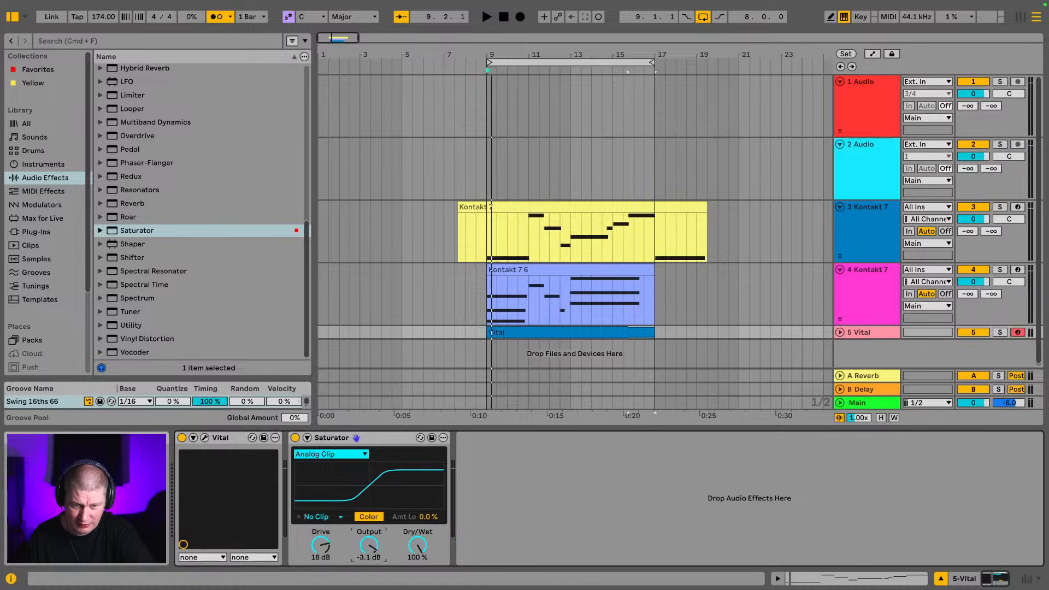
key("space")
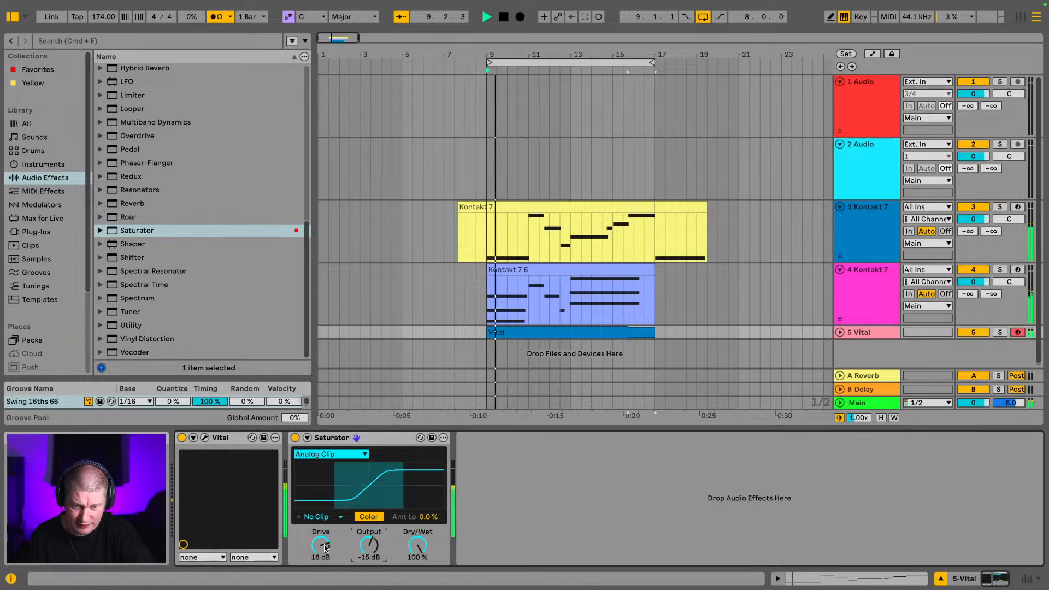
Compare the Saturator's Bass Shaper and Medium Curve types during playback and settle on Soft Sine
left_click(338, 453)
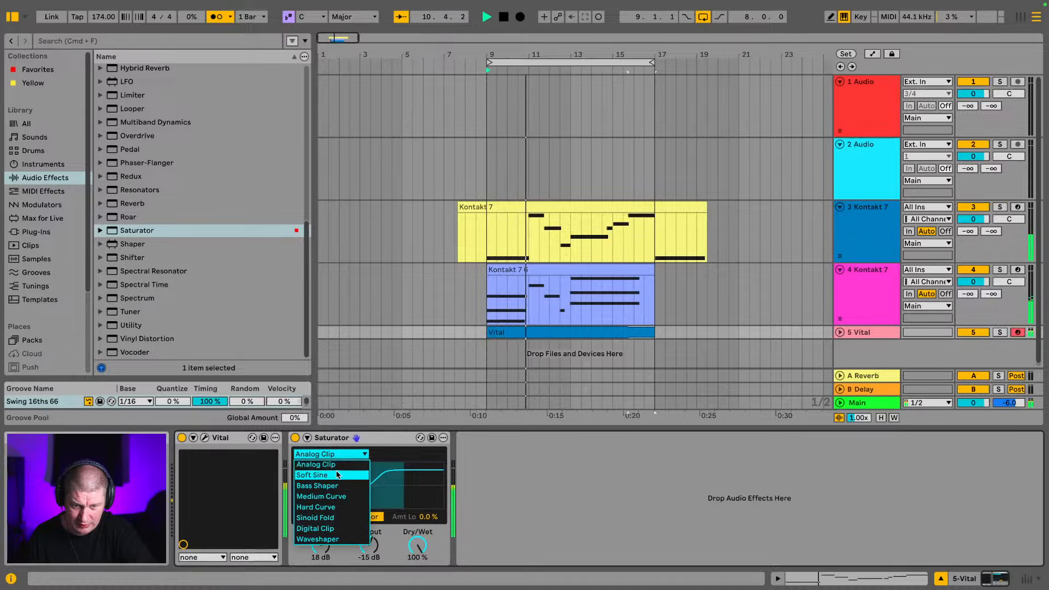
left_click(337, 469)
left_click(333, 454)
left_click(331, 482)
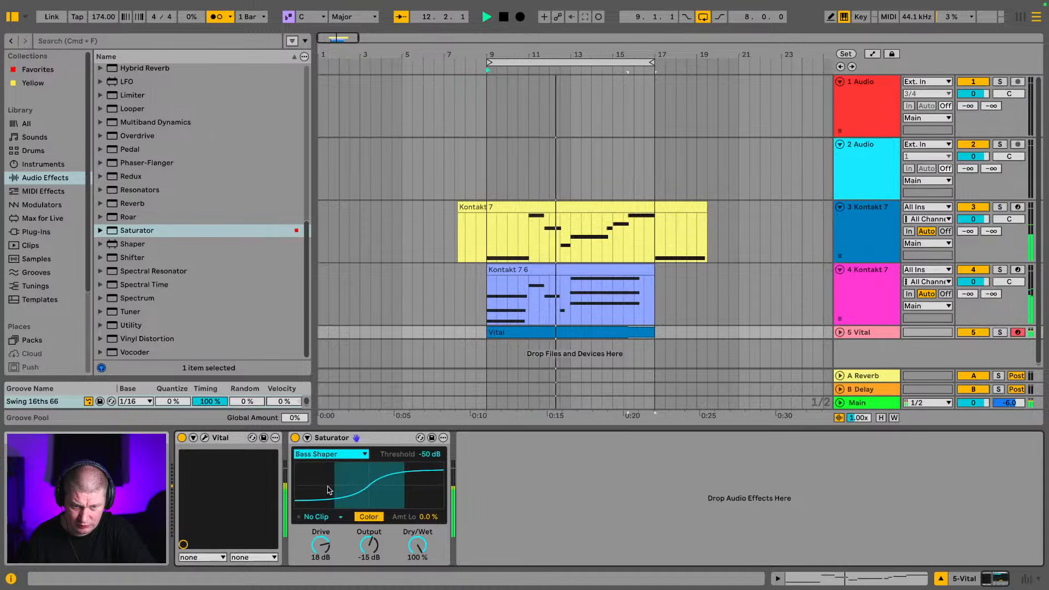
left_click(331, 455)
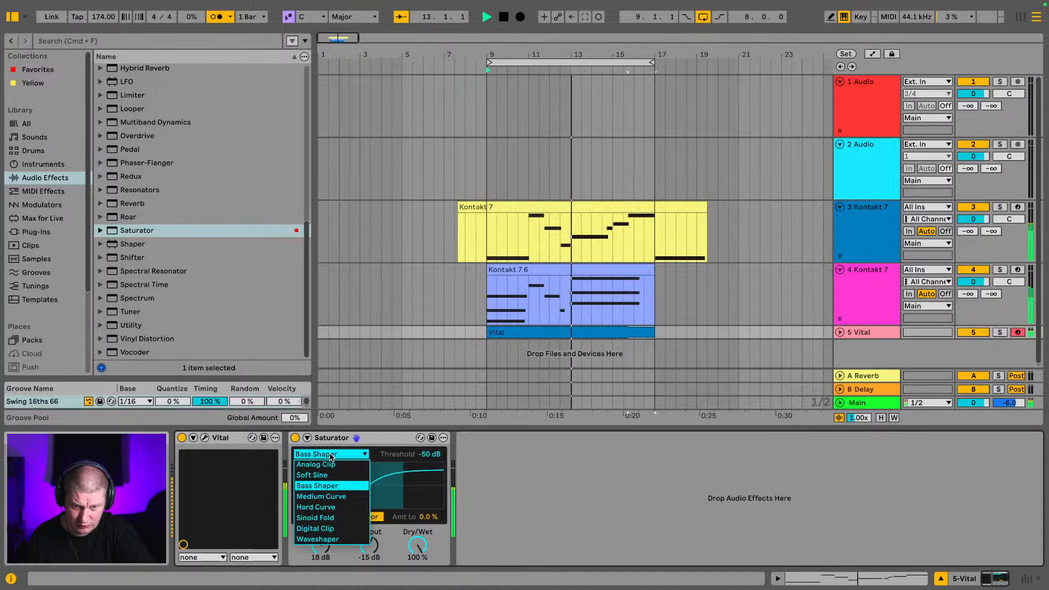
left_click(331, 496)
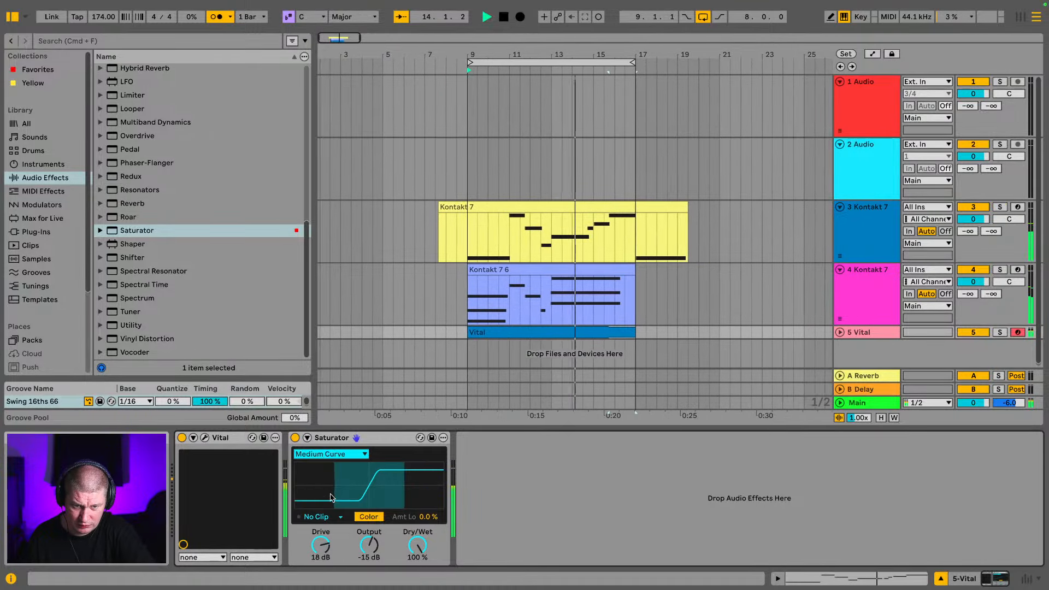
left_click(331, 455)
left_click(331, 469)
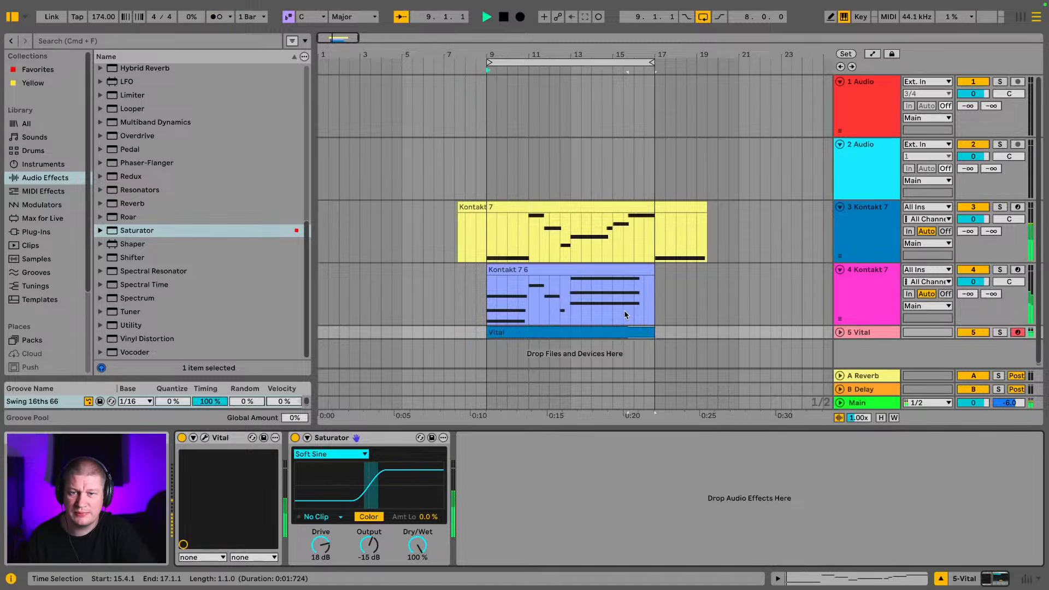
Open the Vital clip's notes, check bars 4 to 8 during playback, and select the short G1 note at 6.3.1
key("space")
double_click(606, 333)
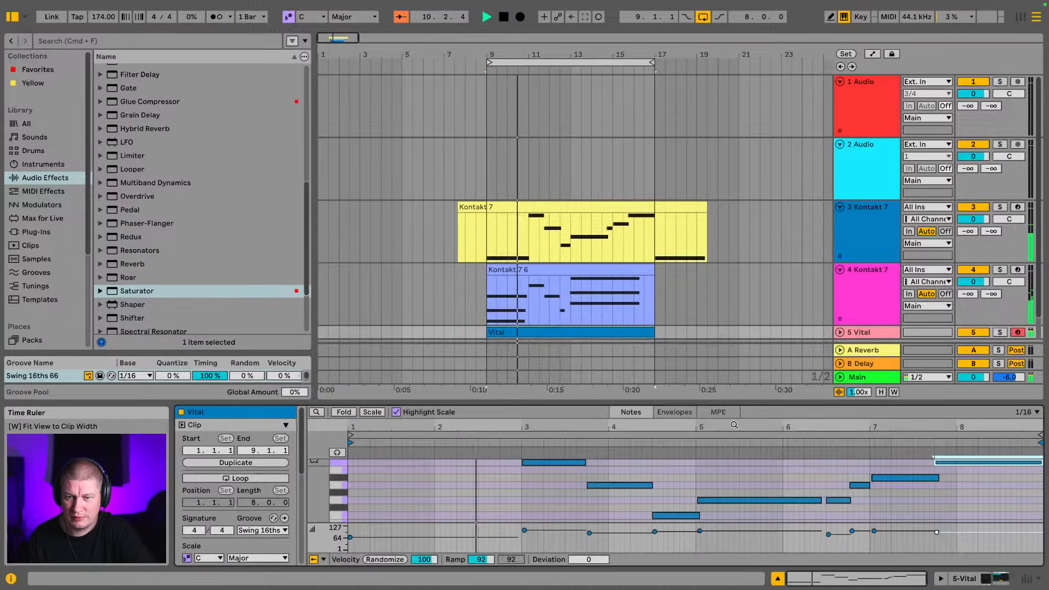
left_click_drag(744, 427, 593, 456)
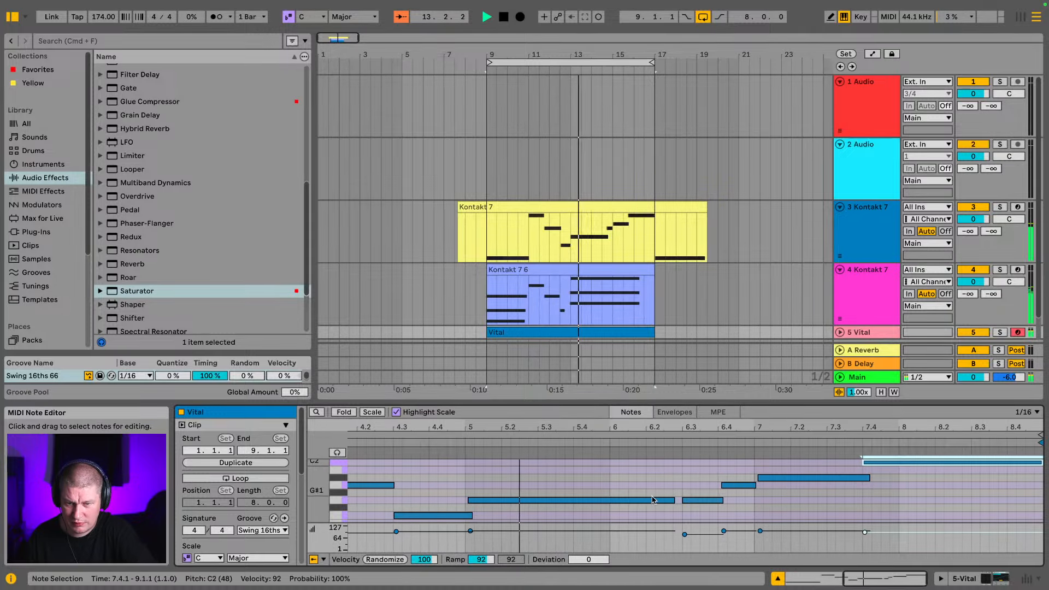
left_click(690, 501)
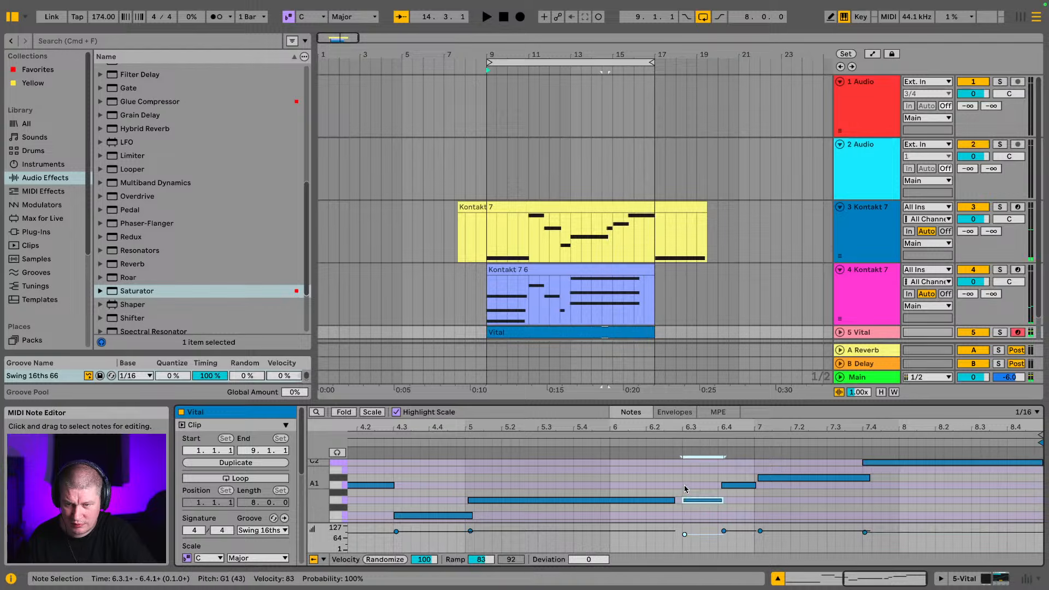
key("space")
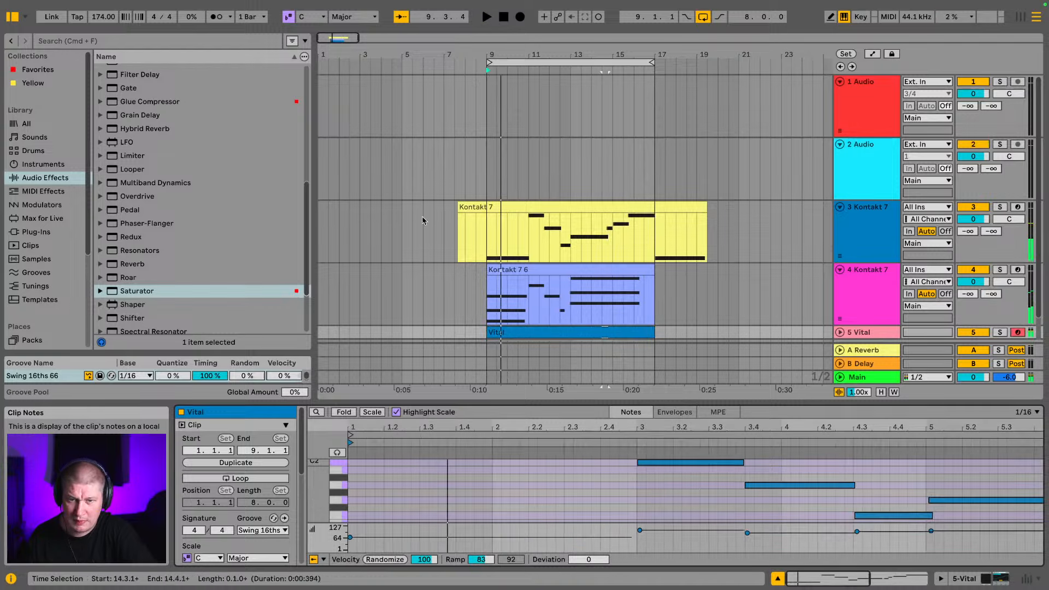
Browse the Production sample folder and collapse its Echoes of Light Sample Pack folder
scroll(153, 253, "down", 3)
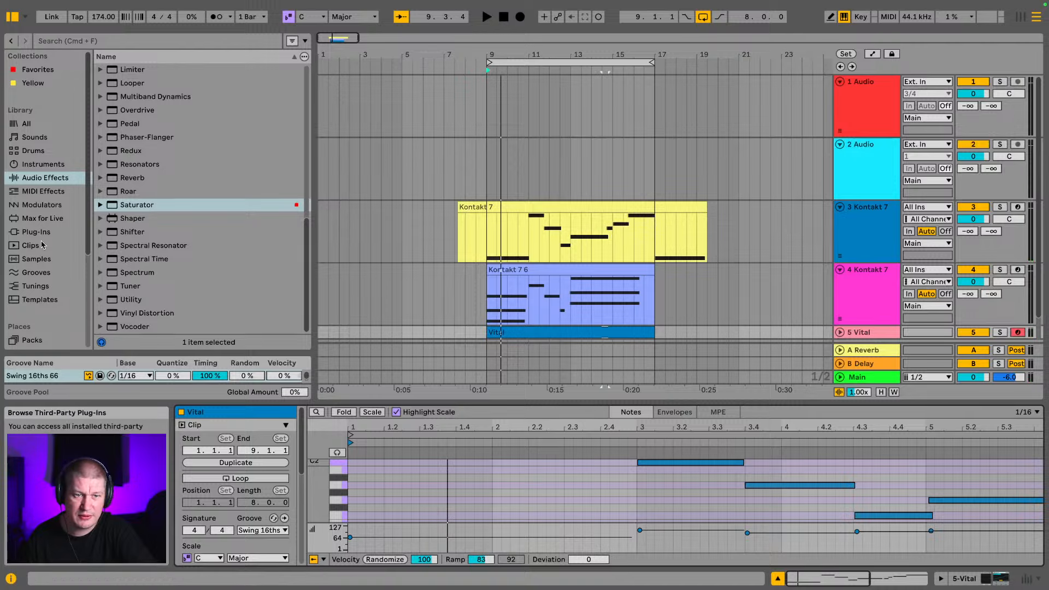
scroll(38, 273, "down", 5)
left_click(38, 274)
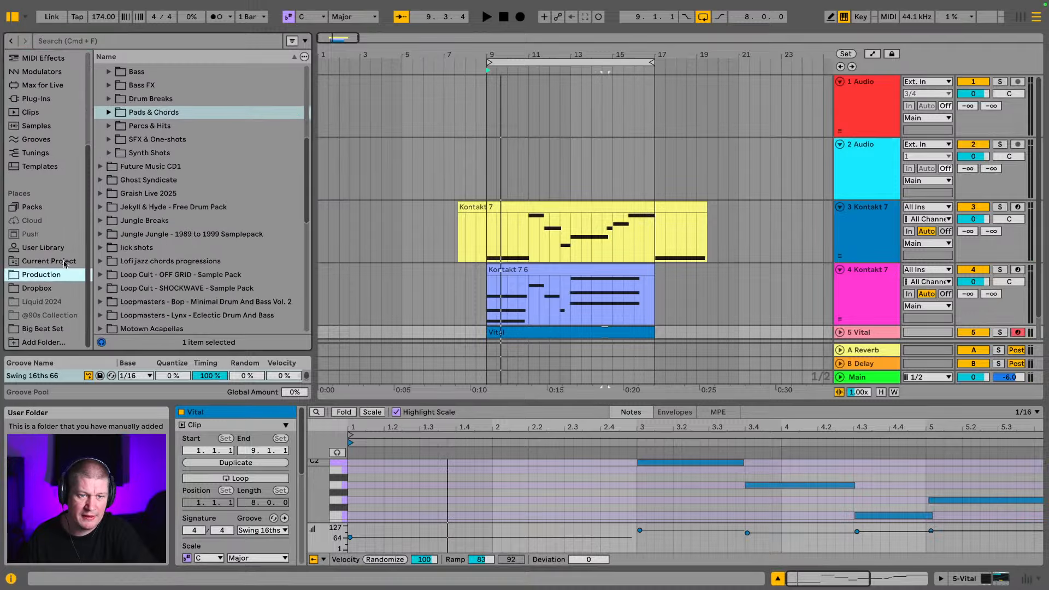
scroll(149, 111, "up", 5)
scroll(148, 112, "up", 4)
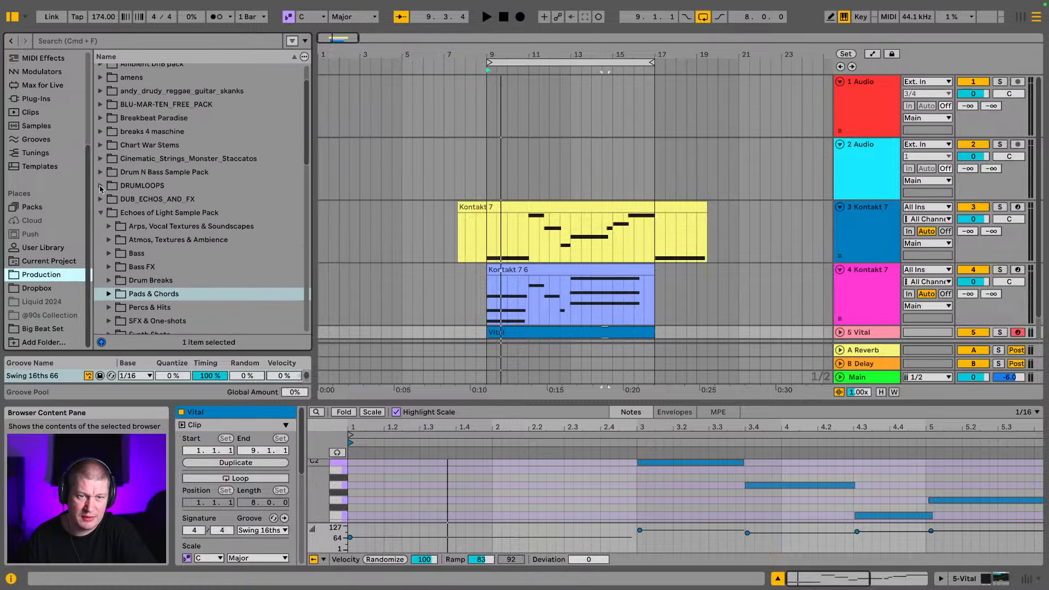
left_click(99, 212)
scroll(164, 175, "up", 3)
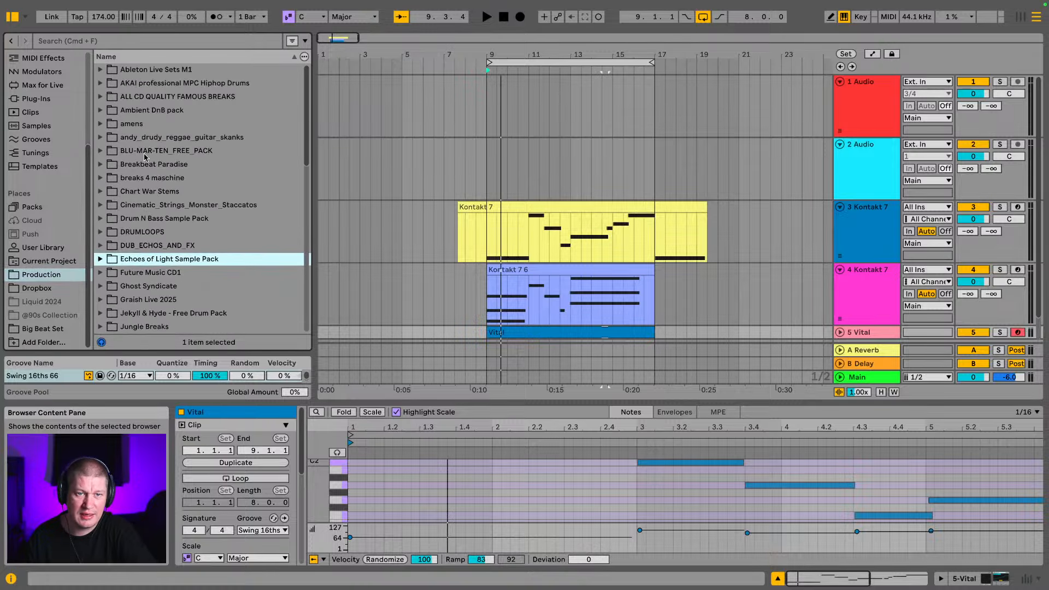
Expand the Ghost Syndicate pack, collapse its Drum Loops folder, and open the Kicks folder inside Drum One Shots
scroll(115, 233, "down", 3)
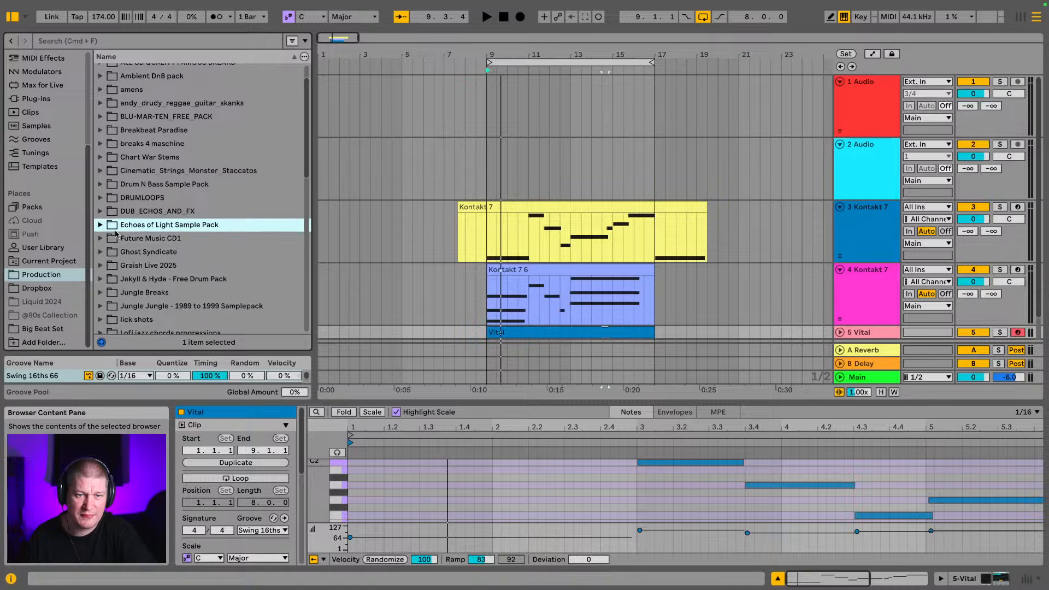
scroll(115, 234, "down", 4)
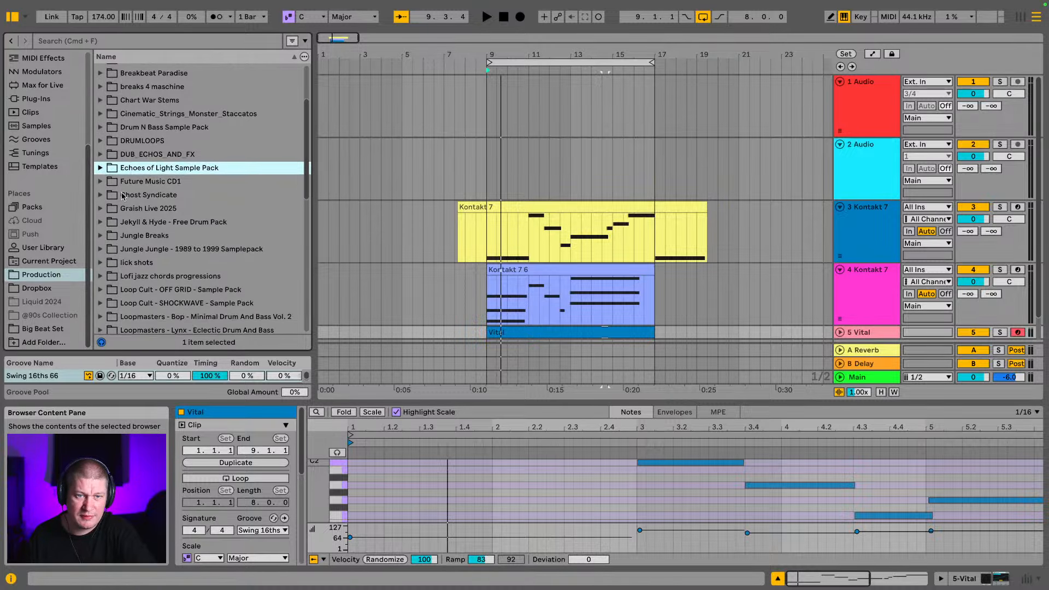
left_click(105, 197)
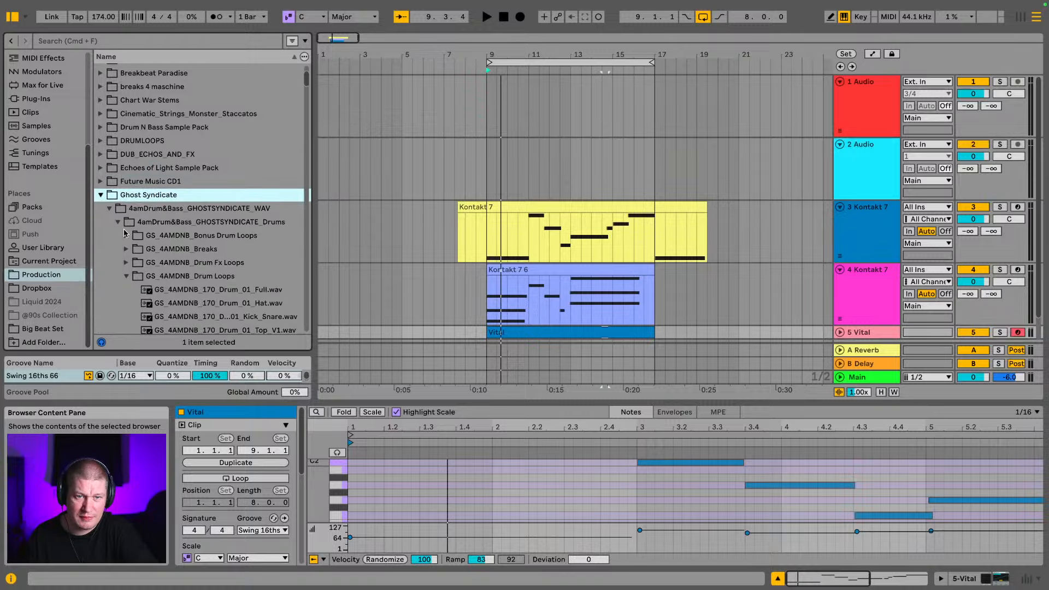
left_click(123, 276)
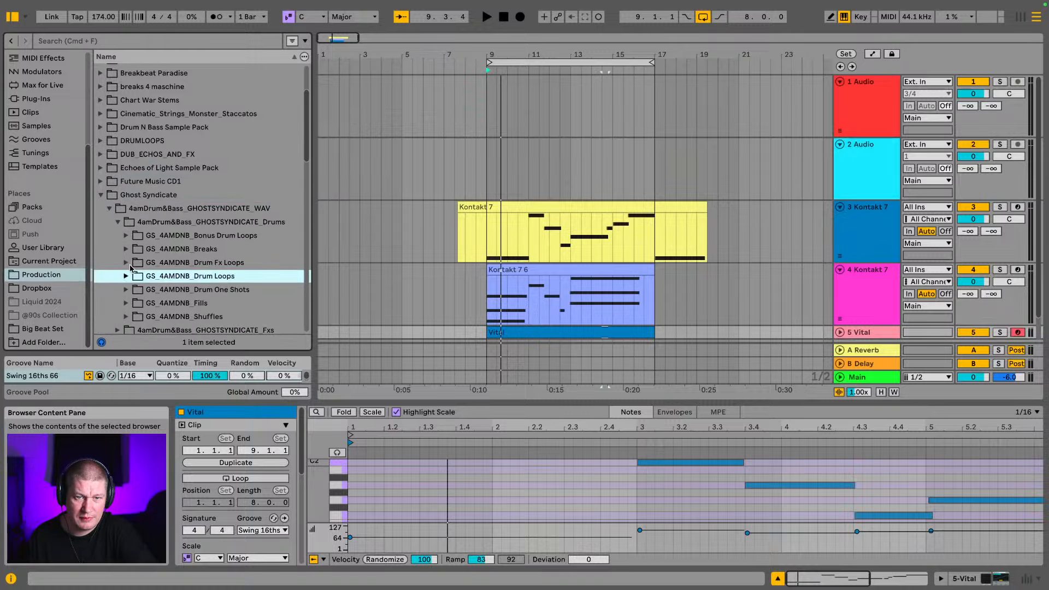
left_click(127, 290)
scroll(158, 270, "down", 4)
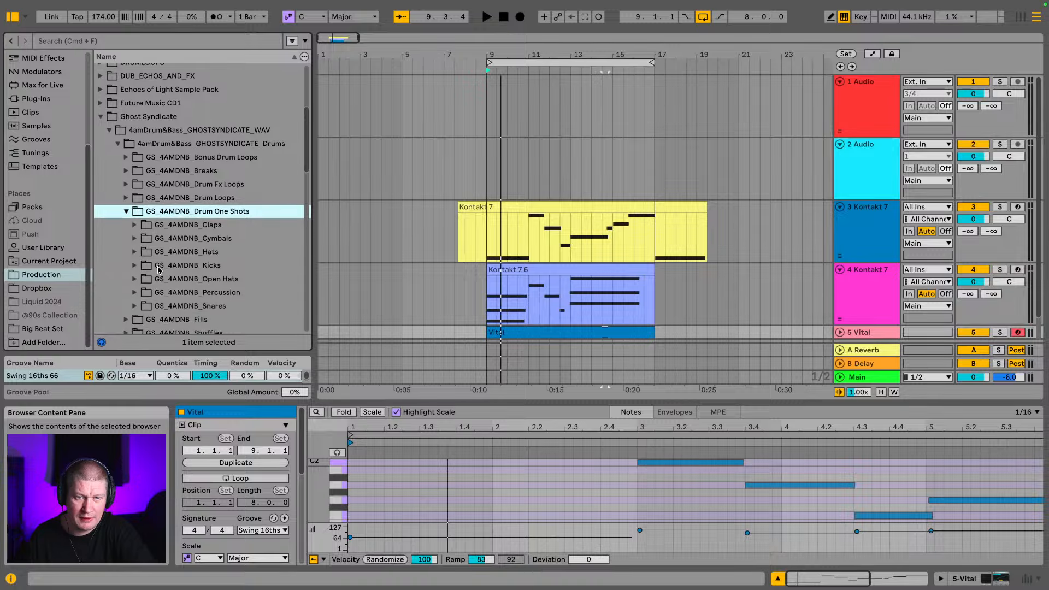
left_click(132, 266)
Audition the Ghost Syndicate kick samples from Kick_04_V1 through Kick_08_V2
scroll(164, 257, "down", 15)
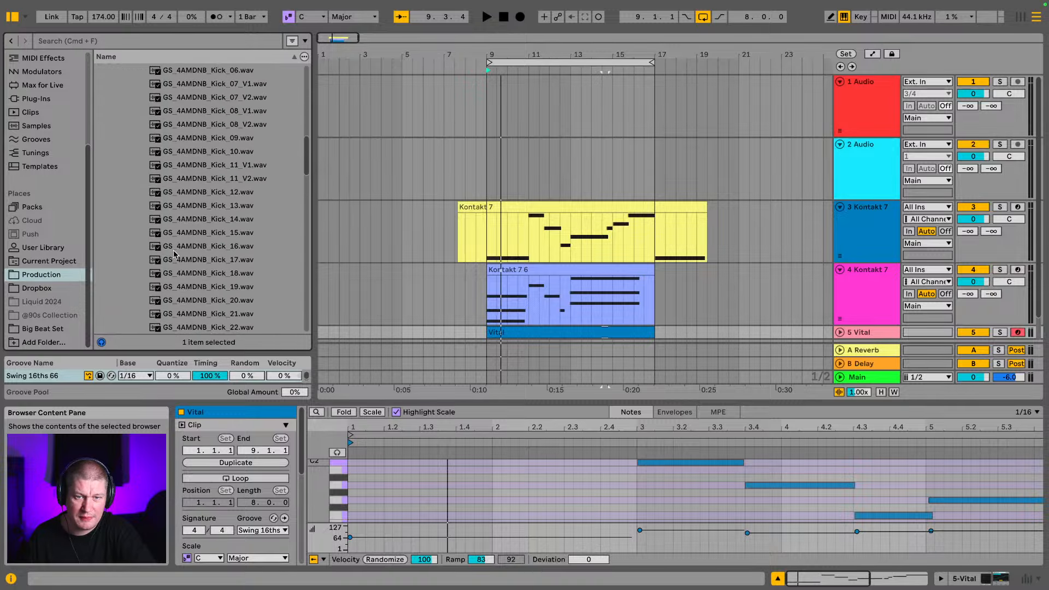
scroll(187, 218, "up", 4)
left_click(214, 105)
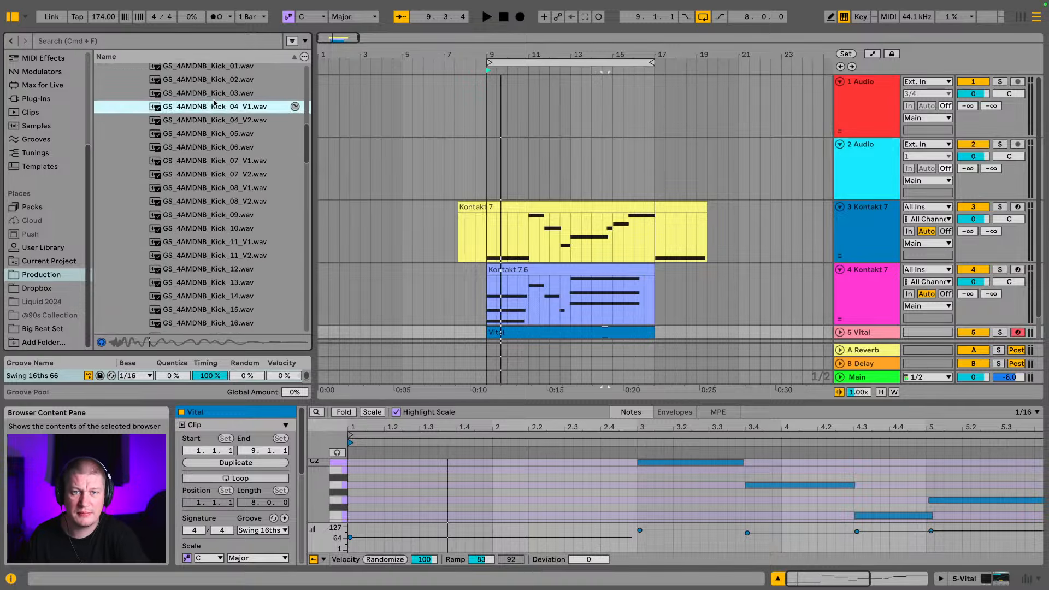
key("Down")
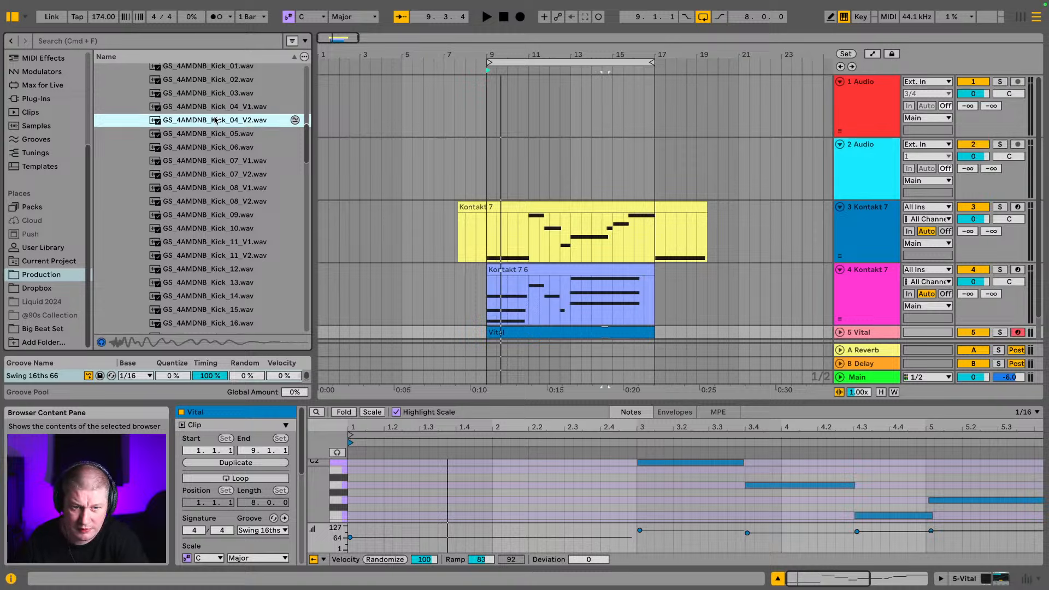
key("Down")
key("Down")
scroll(216, 130, "down", 1)
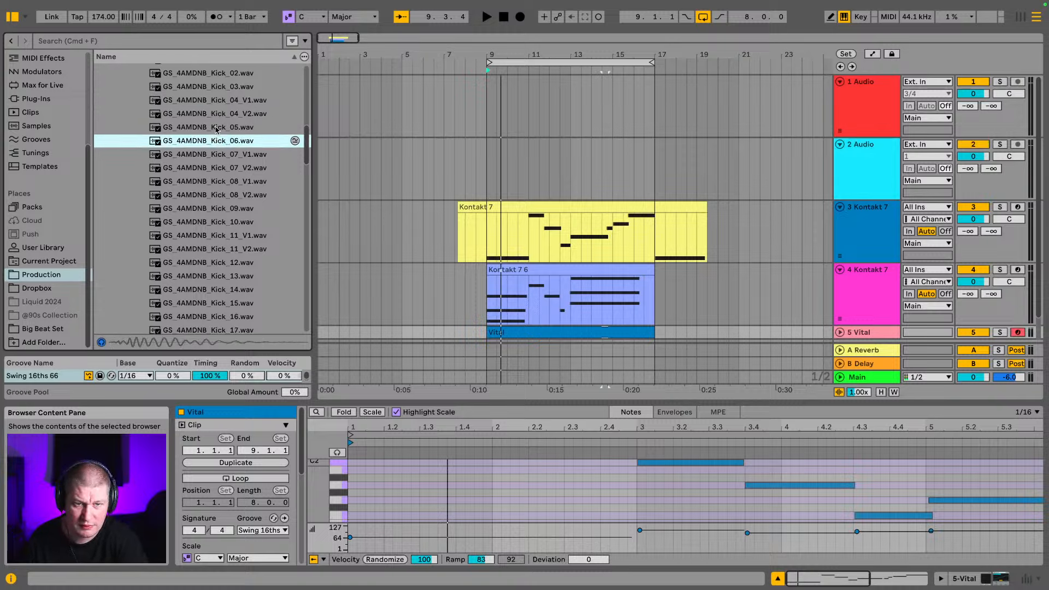
key("Down")
key("Down")
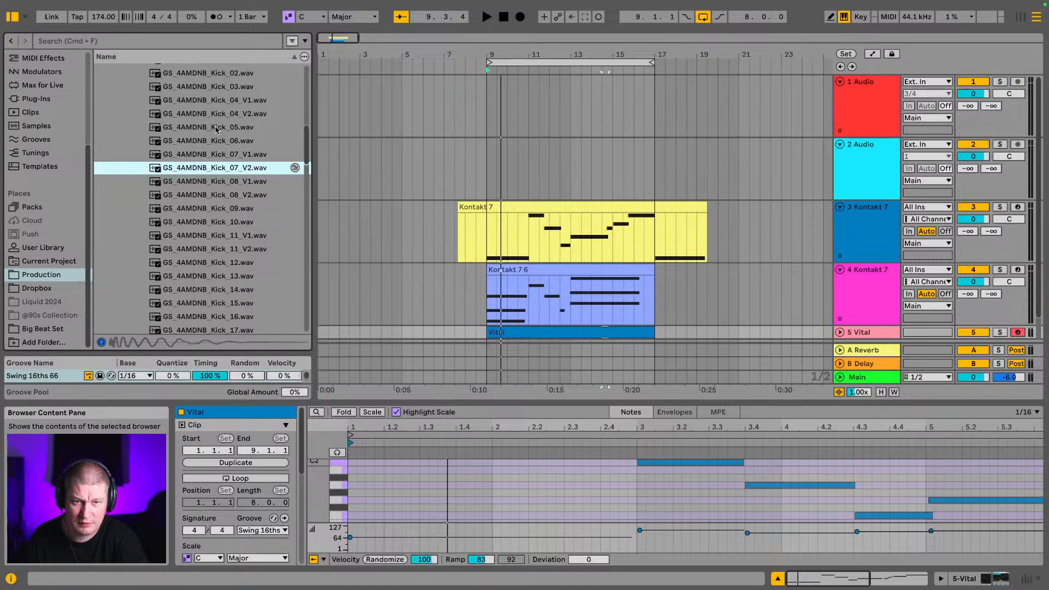
key("Down")
key("Down")
Set the preview volume to -3.7 dB, audition more kicks from Kick_10, and place GS_4AMDNB_Kick_12.wav on the first audio track at bar 9
left_click_drag(1008, 377, 1008, 372)
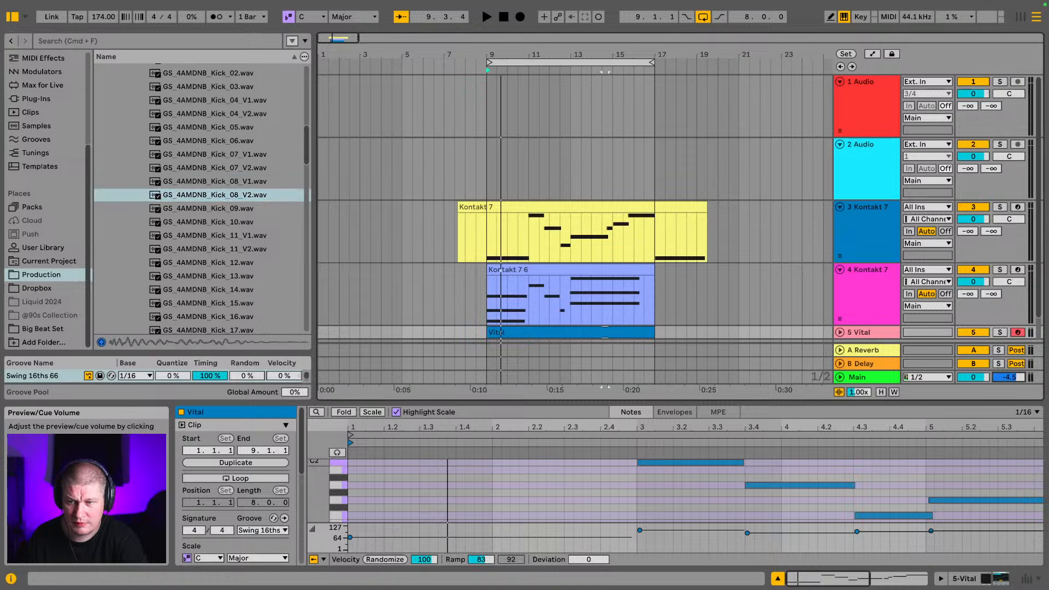
left_click(174, 223)
key("Down")
key("Down")
key("Down")
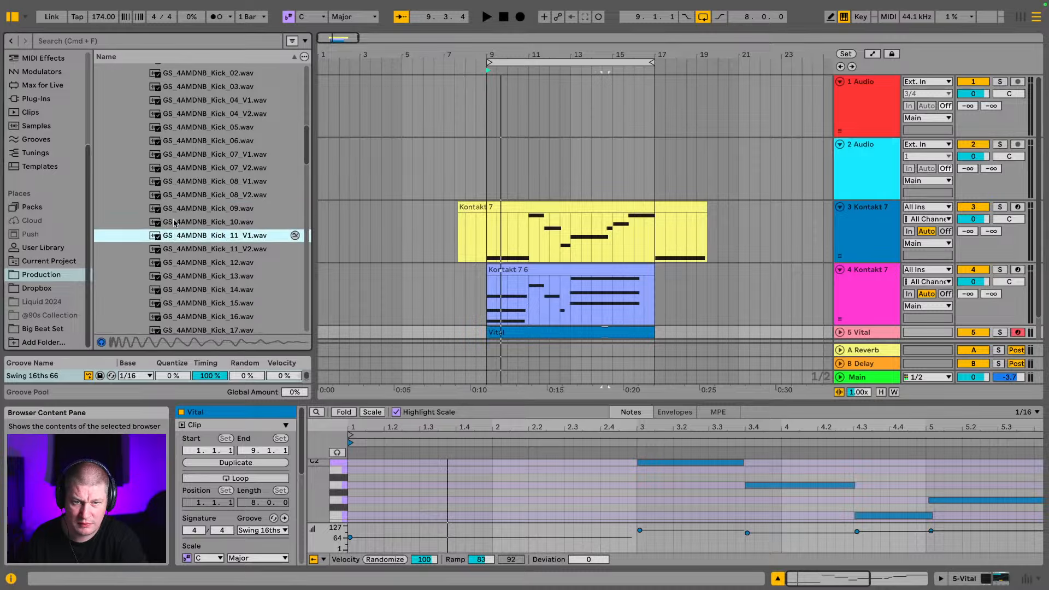
key("Down")
key("Up")
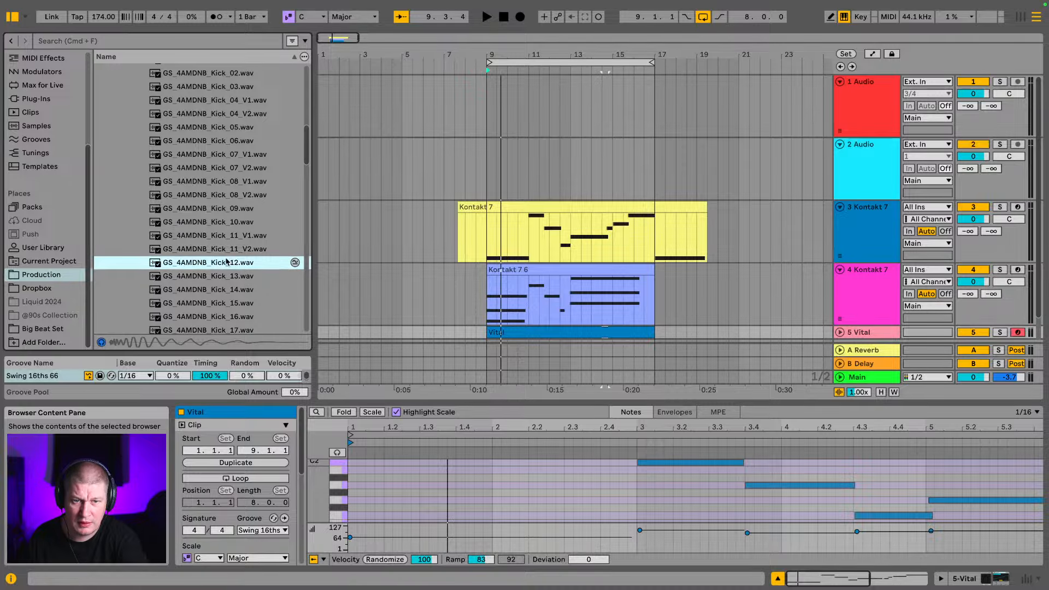
left_click_drag(226, 267, 482, 106)
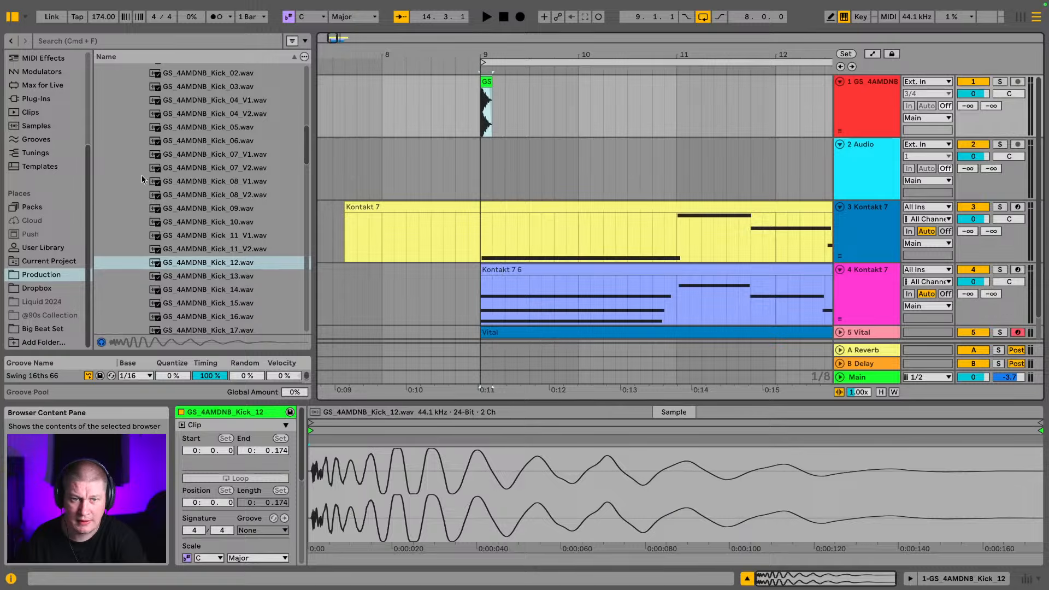
Collapse the Kicks folder and expand the GS_4AMDNB_Snares folder
scroll(179, 208, "up", 6)
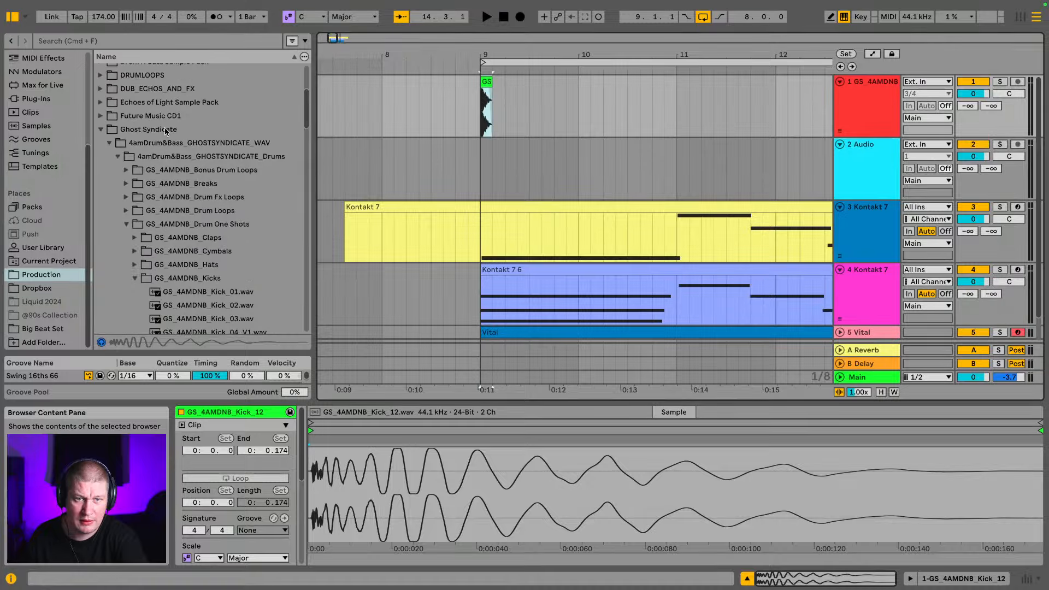
left_click(136, 278)
scroll(143, 268, "down", 2)
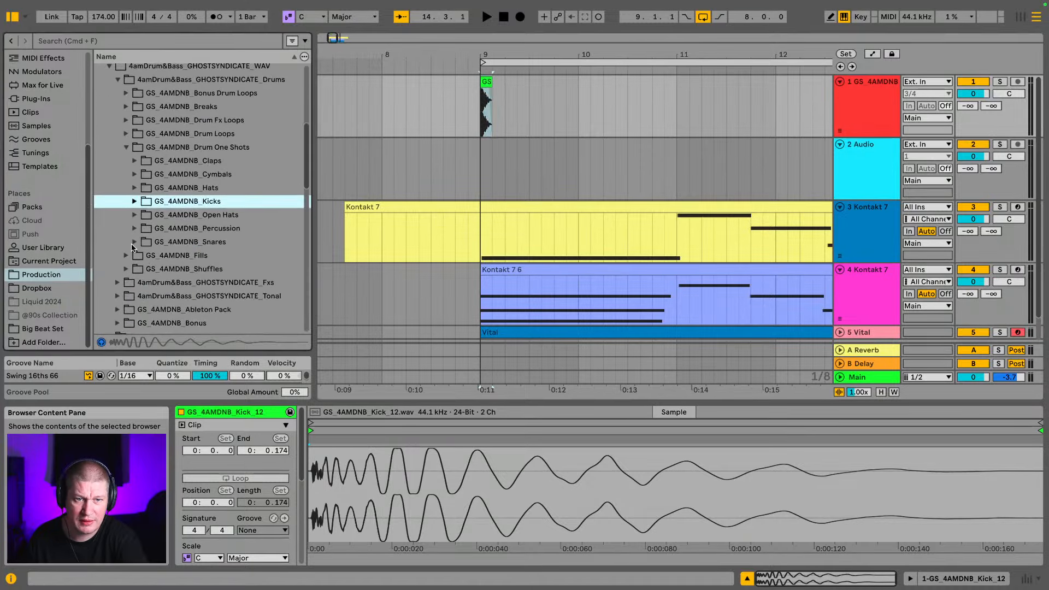
left_click(132, 244)
Audition Ghost Syndicate snare samples in the Snares folder, including Snare_20, Snare_24 and Snare_23
scroll(183, 213, "down", 7)
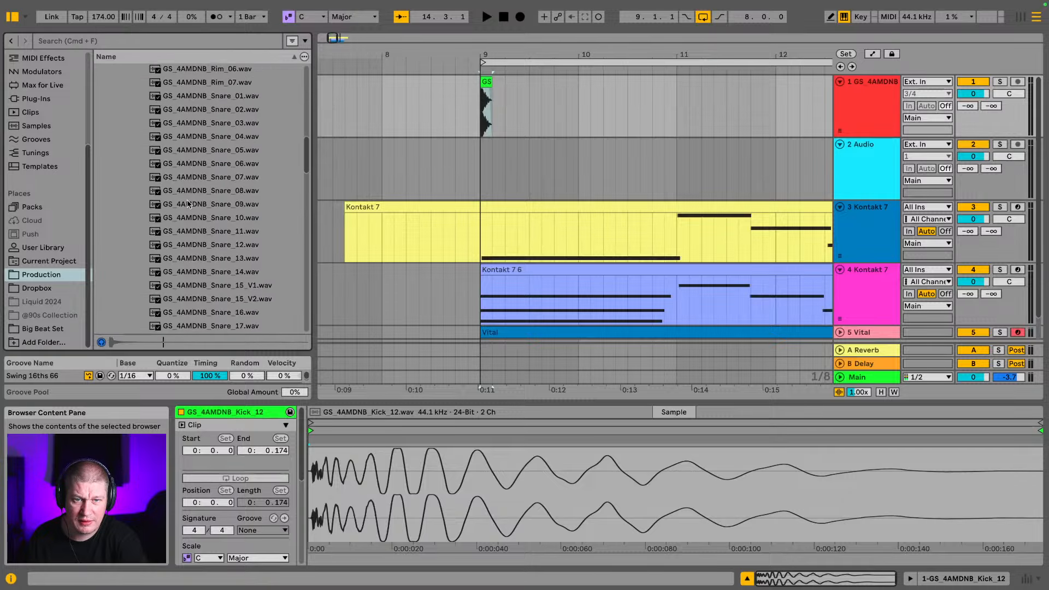
scroll(189, 204, "down", 2)
left_click(189, 203)
scroll(189, 203, "down", 4)
left_click(189, 203)
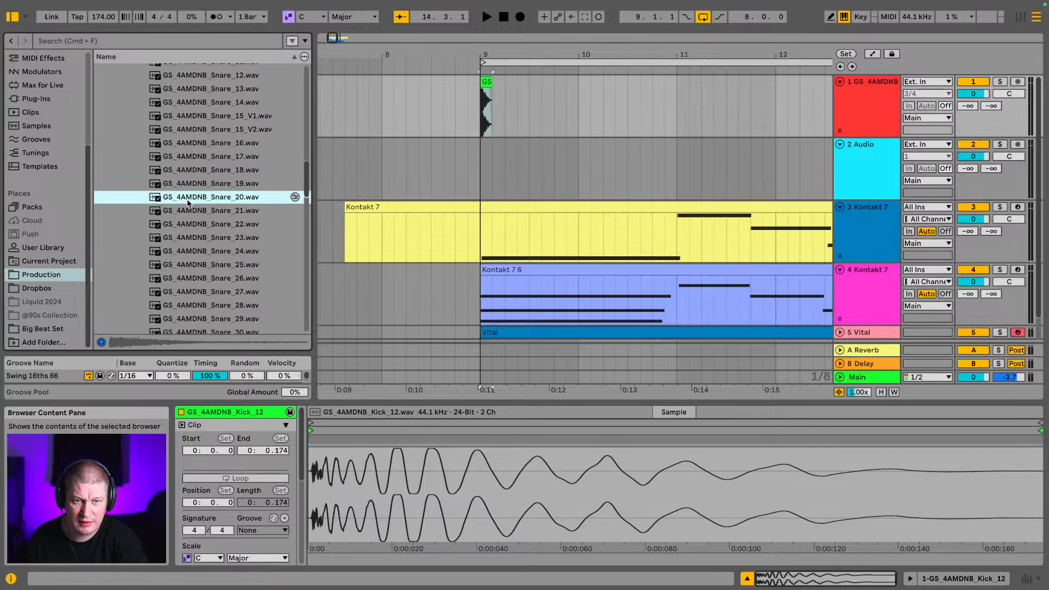
left_click(189, 251)
left_click(191, 242)
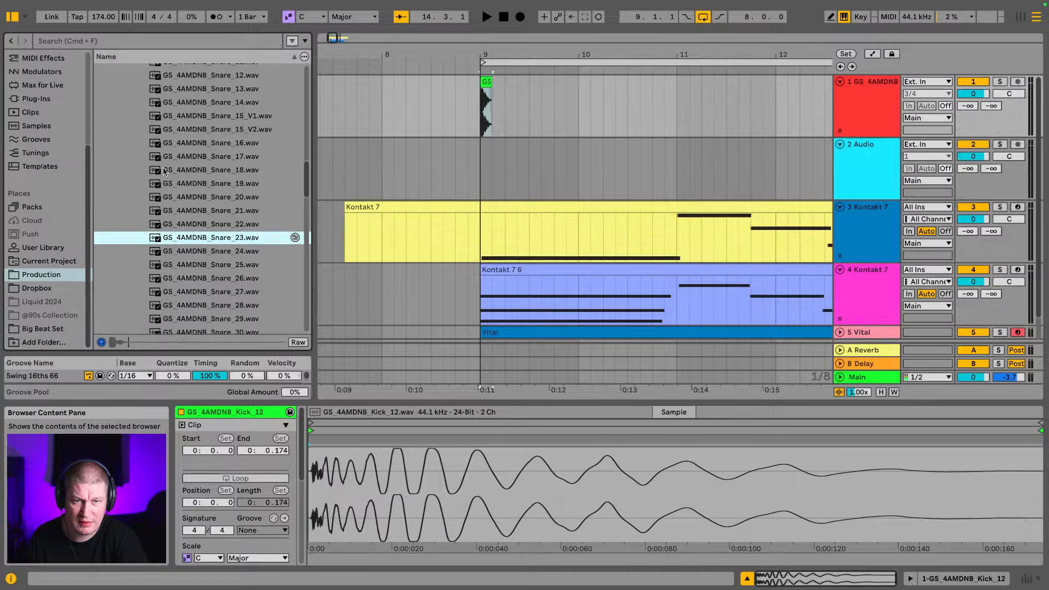
Audition the earlier snare samples from Snare_13 back to Snare_09 and return to Snare_10
scroll(182, 127, "up", 1)
left_click(202, 115)
left_click(201, 102)
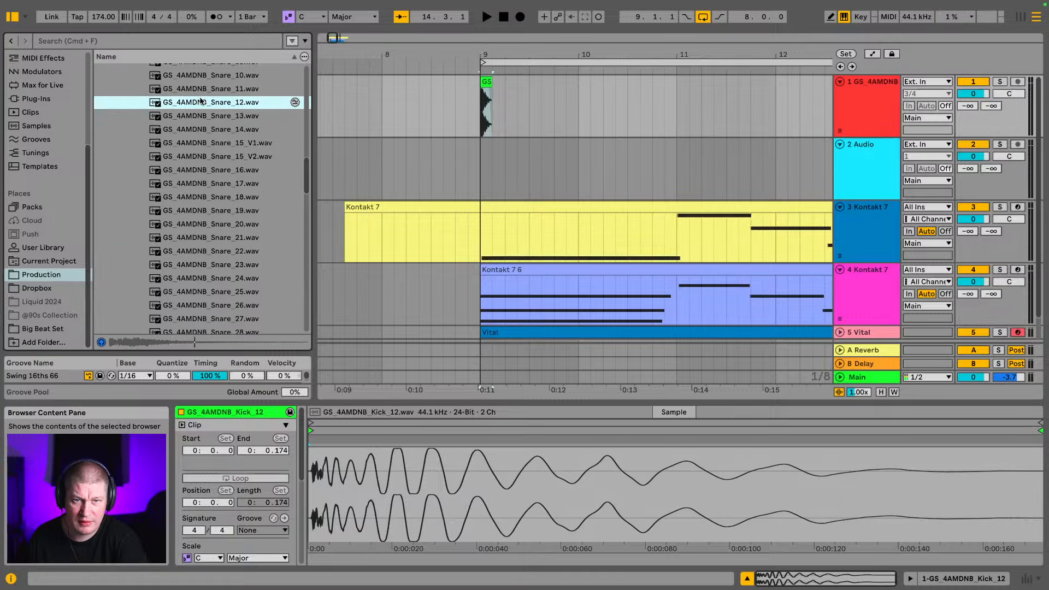
left_click(202, 92)
key("Up")
key("Up")
key("Down")
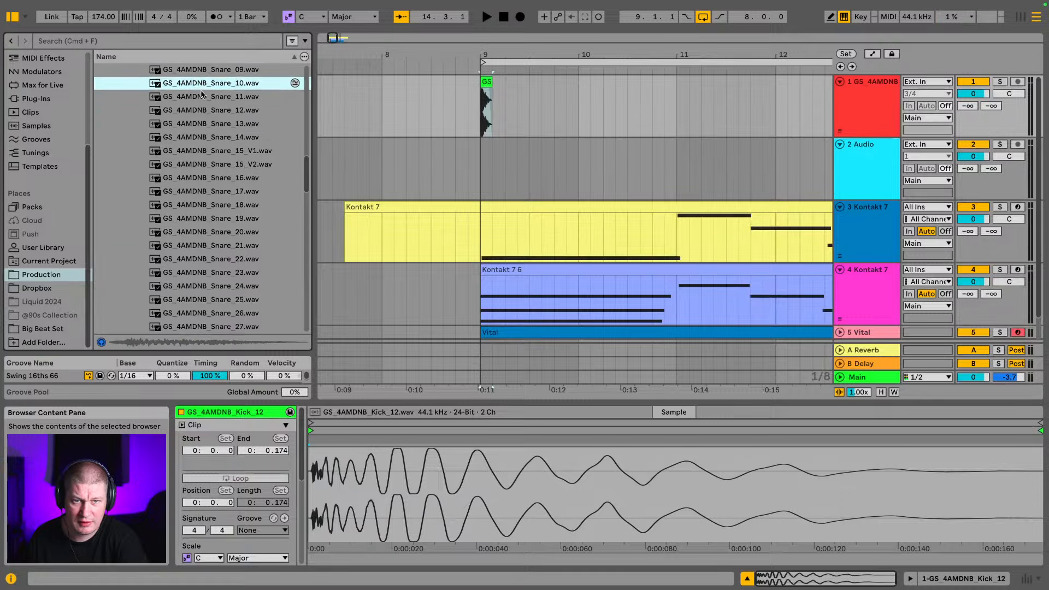
Place GS_4AMDNB_Snare_10.wav on the second audio track at 9.2 and copy the clip to 9.4
left_click_drag(202, 90, 506, 166)
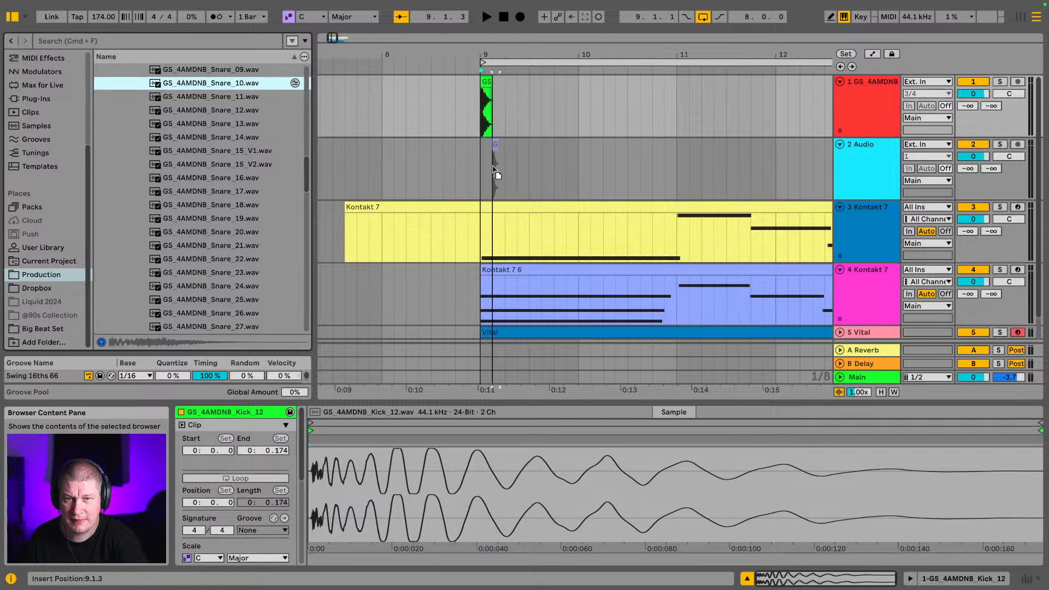
left_click_drag(501, 55, 534, 74)
left_click_drag(504, 144, 582, 172)
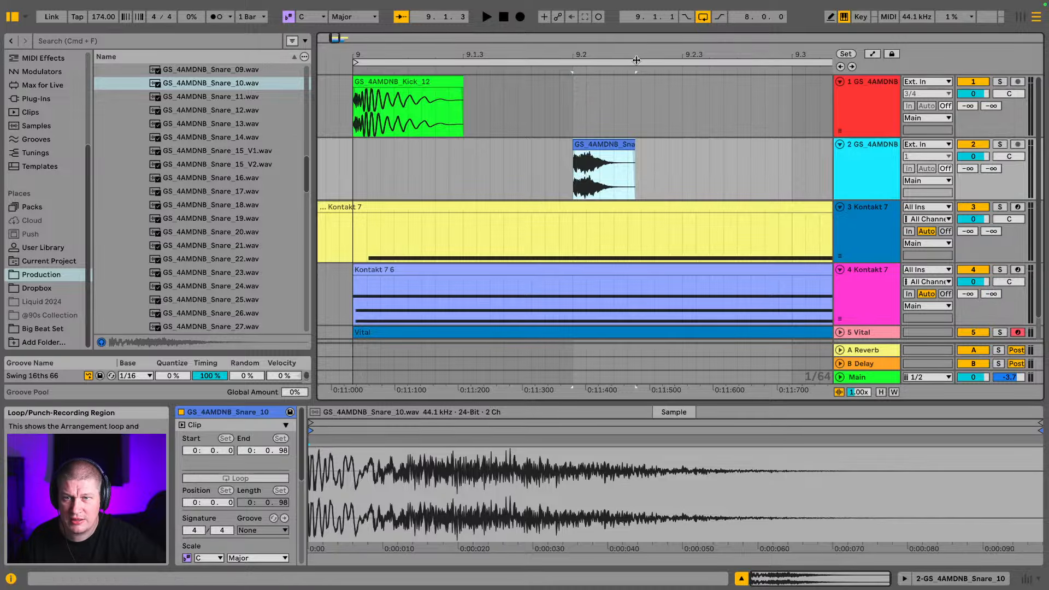
left_click_drag(636, 58, 463, 55)
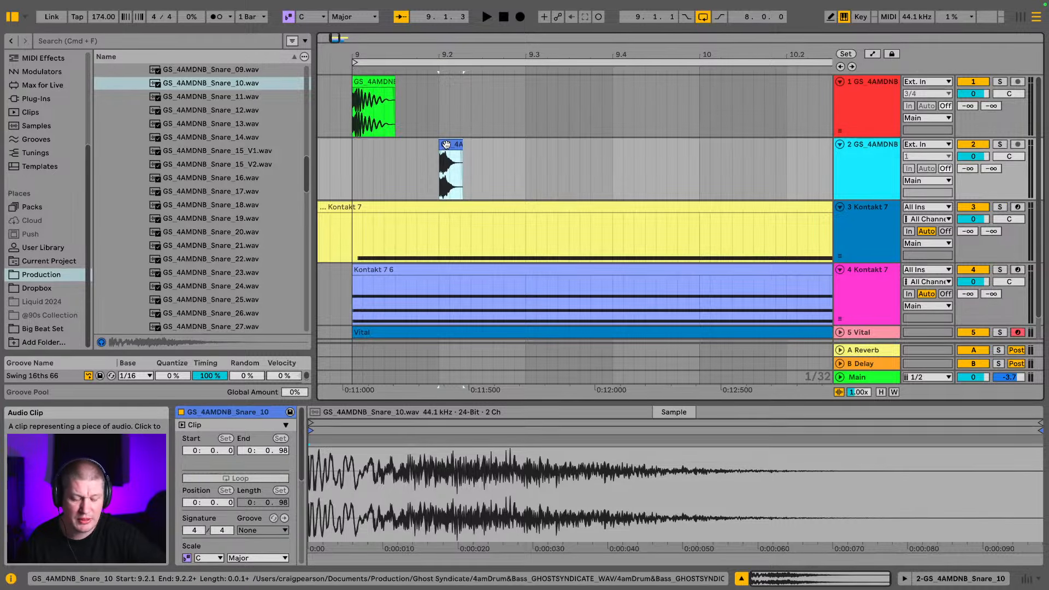
left_click_drag(446, 145, 624, 153)
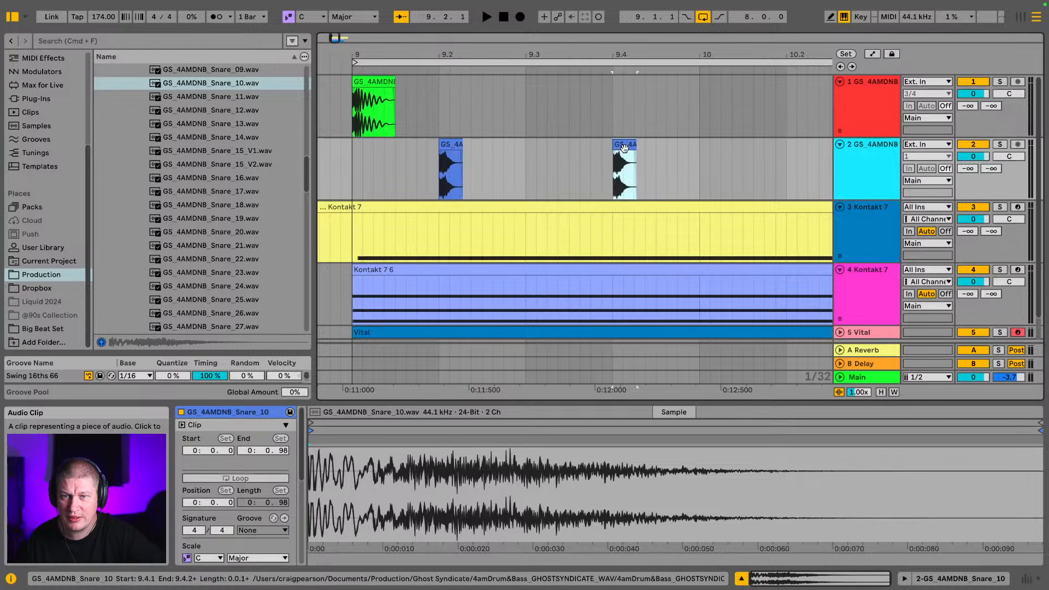
Copy the kick clip to 9.3.3 and duplicate the one-bar kick and snare pattern seven times, up to bar 17
left_click(359, 83)
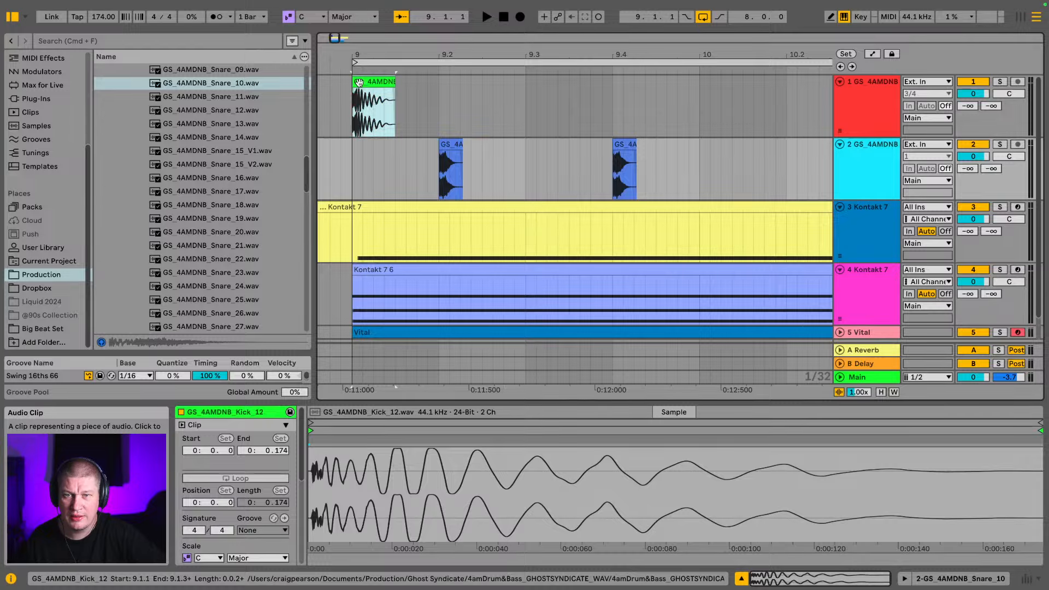
left_click_drag(359, 83, 574, 94)
left_click_drag(706, 178, 349, 120)
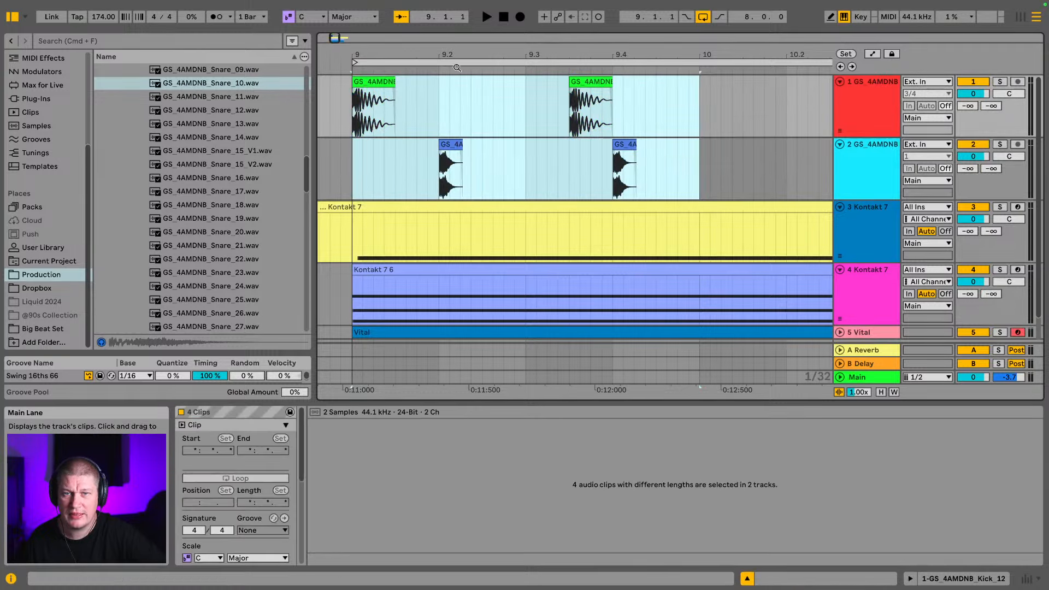
left_click_drag(456, 58, 422, 29)
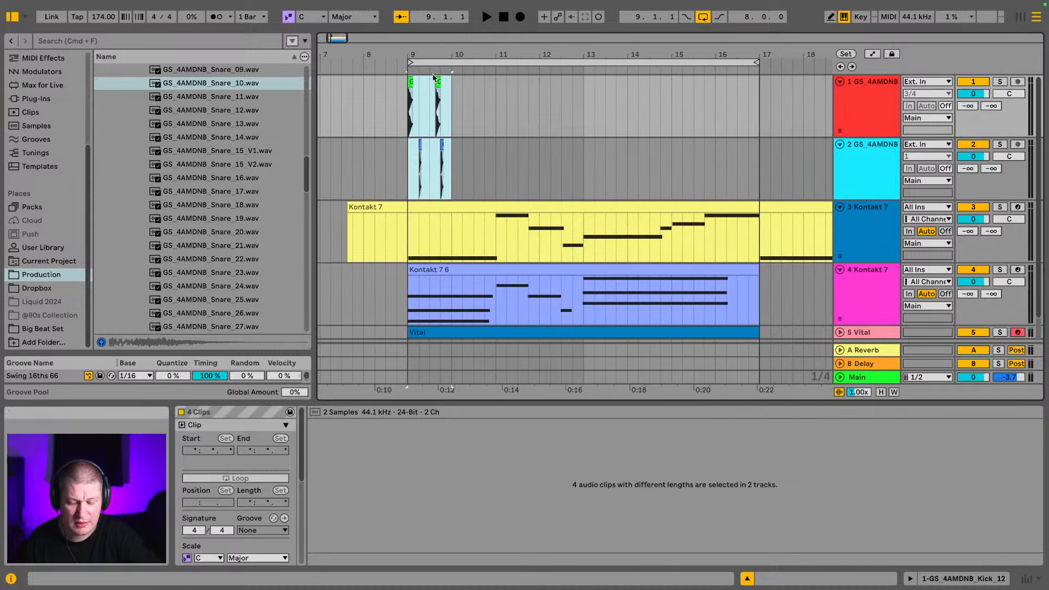
key("super+d")
key("super+d")
key("super+d")
key("super+d")
key("super+d")
key("super+d")
key("super+d")
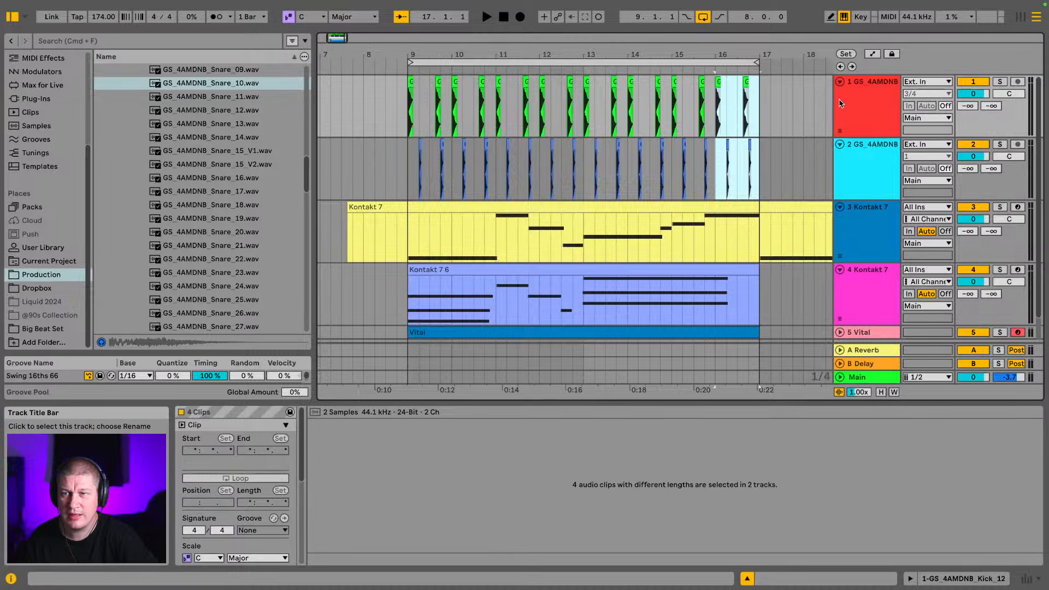
Play the drum pattern, audition Snare_11, and delete all snare clips between bars 9 and 17 on the second audio track
key("space")
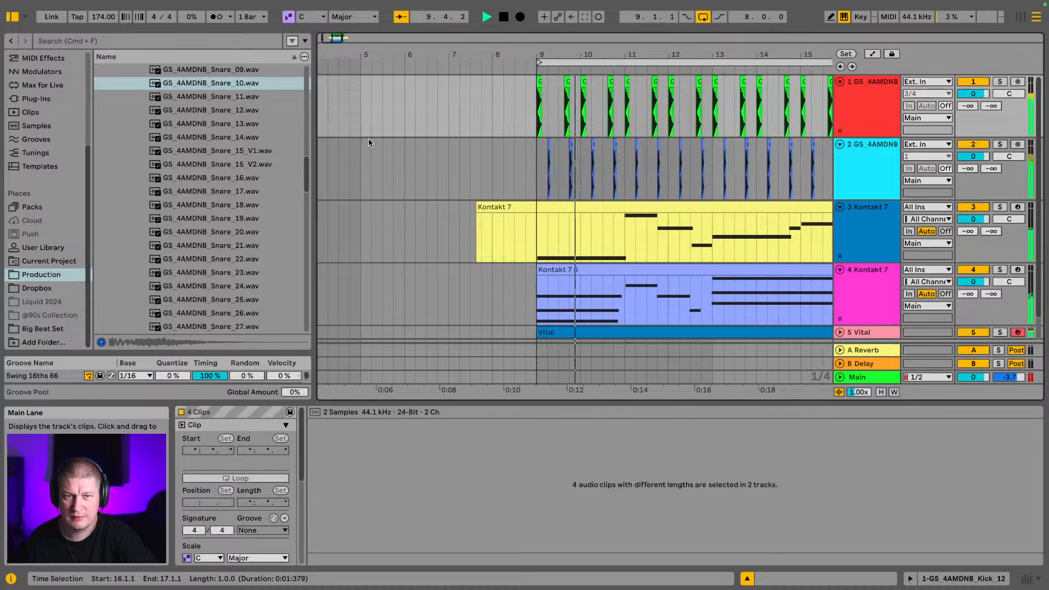
left_click(215, 95)
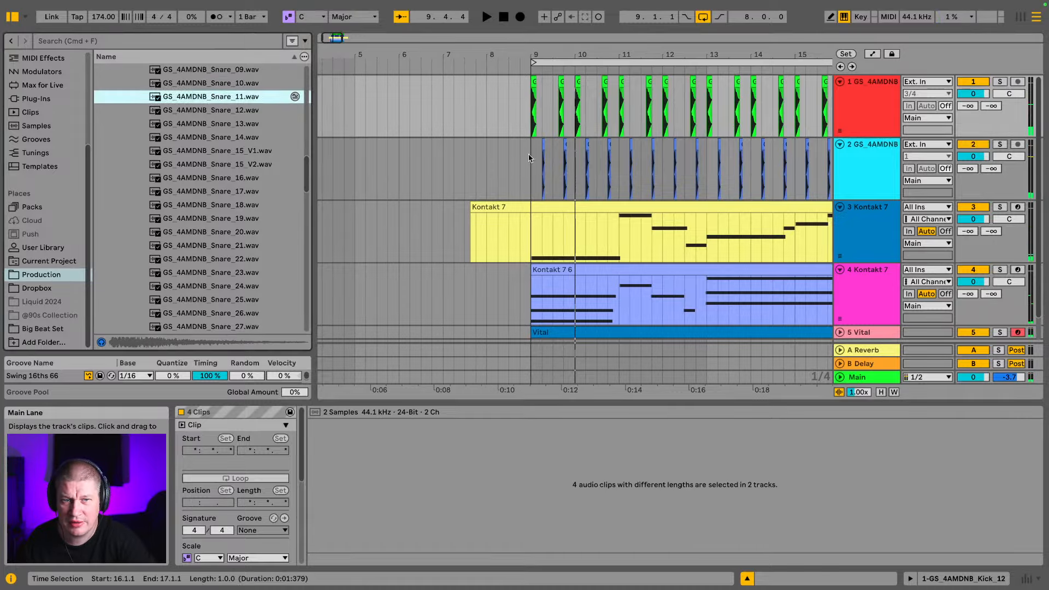
left_click_drag(534, 55, 490, 46)
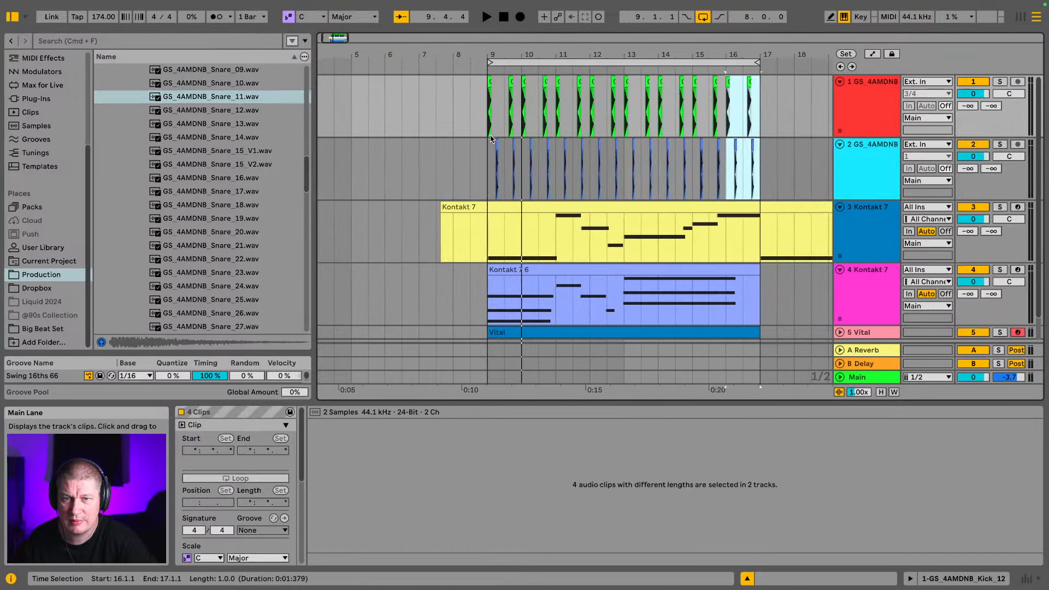
left_click_drag(479, 163, 761, 163)
key("Delete")
Place GS_4AMDNB_Snare_24.wav on the second audio track with clips at 9.2 and 9.4
scroll(241, 248, "down", 3)
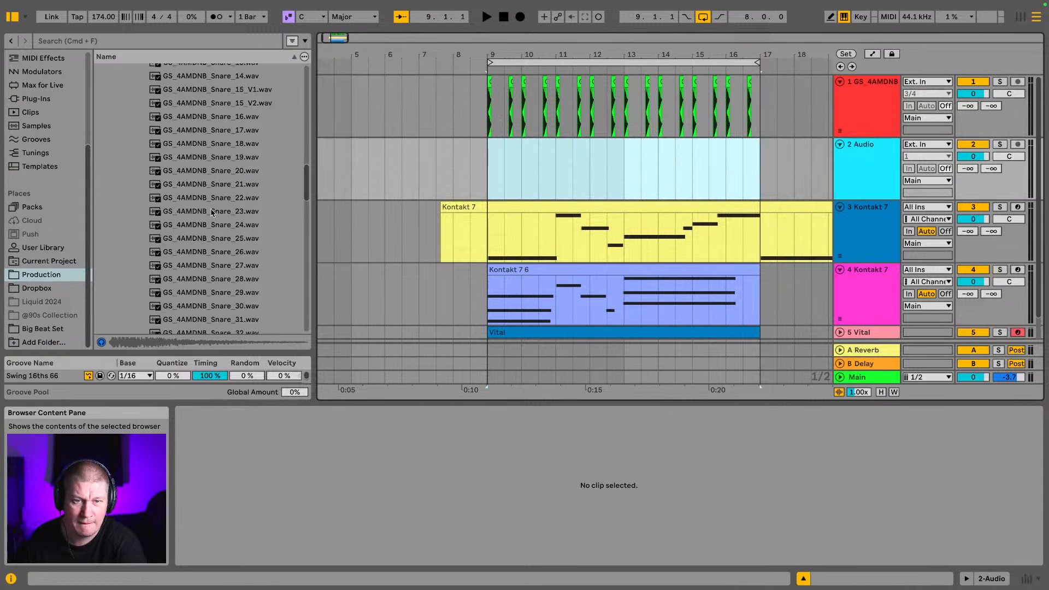
left_click_drag(211, 228, 524, 175)
left_click_drag(497, 57, 494, 117)
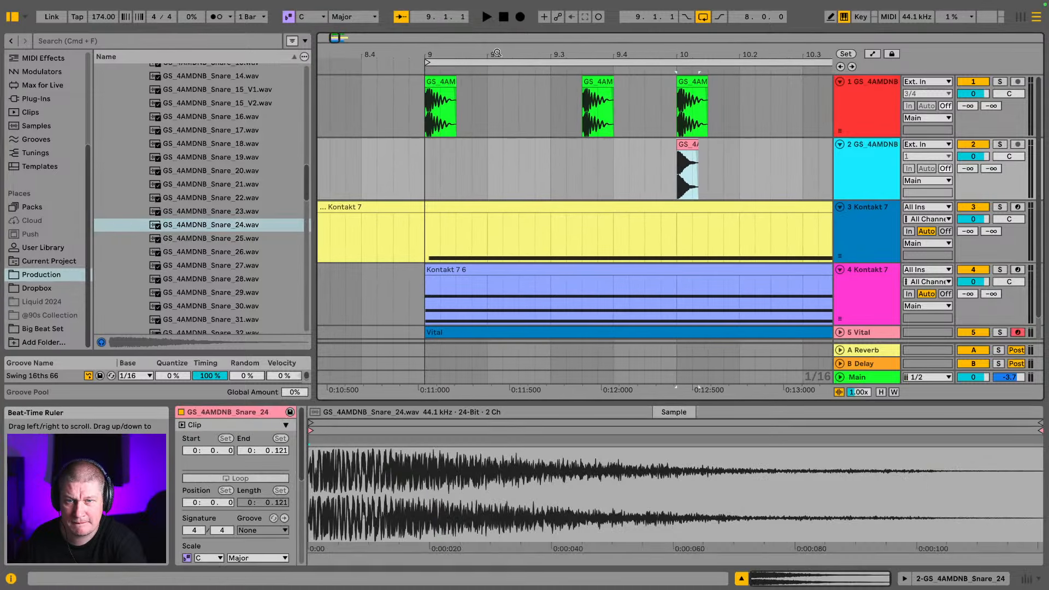
left_click_drag(692, 147, 420, 179)
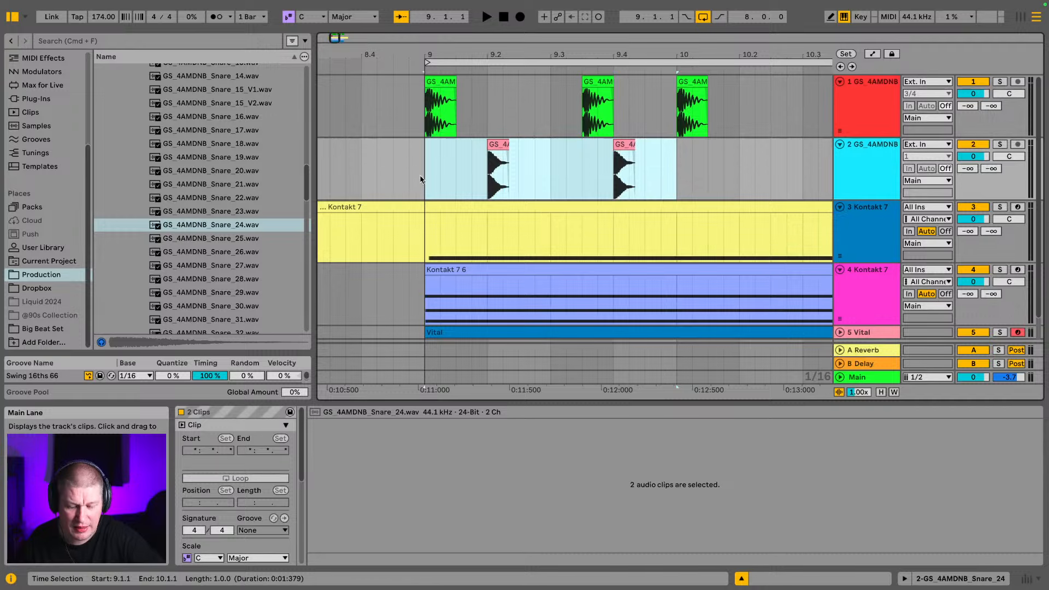
Duplicate the one-bar Snare_24 pattern seven times to fill the second audio track up to bar 17
key("super+d")
key("super+d")
key("super+d")
key("super+d")
key("super+d")
key("super+d")
key("super+d")
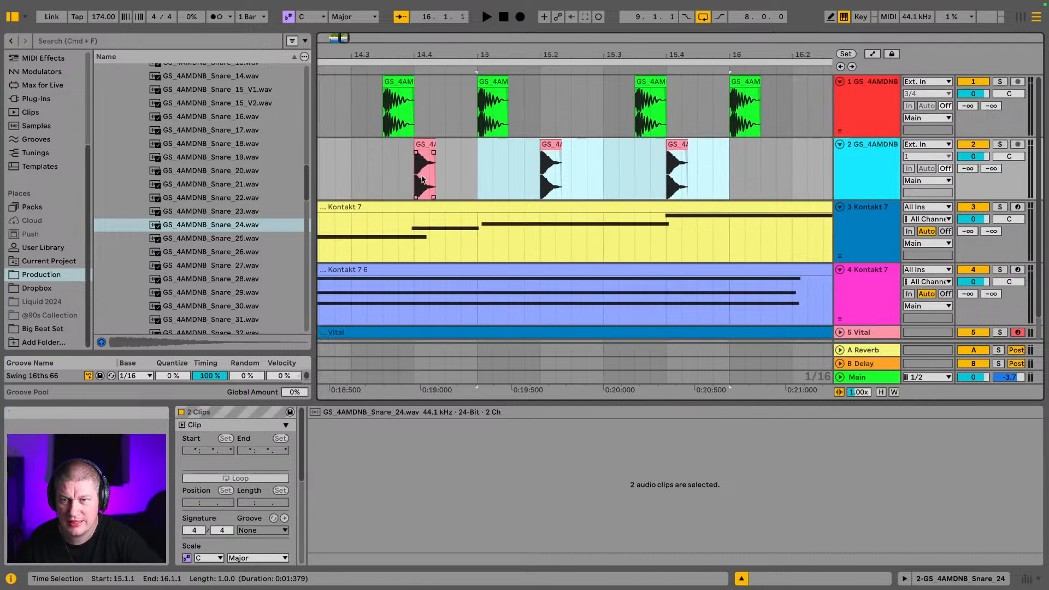
Play the loop and set the kick track's volume to -7.0 dB and the snare track's to -6.6 dB
key("space")
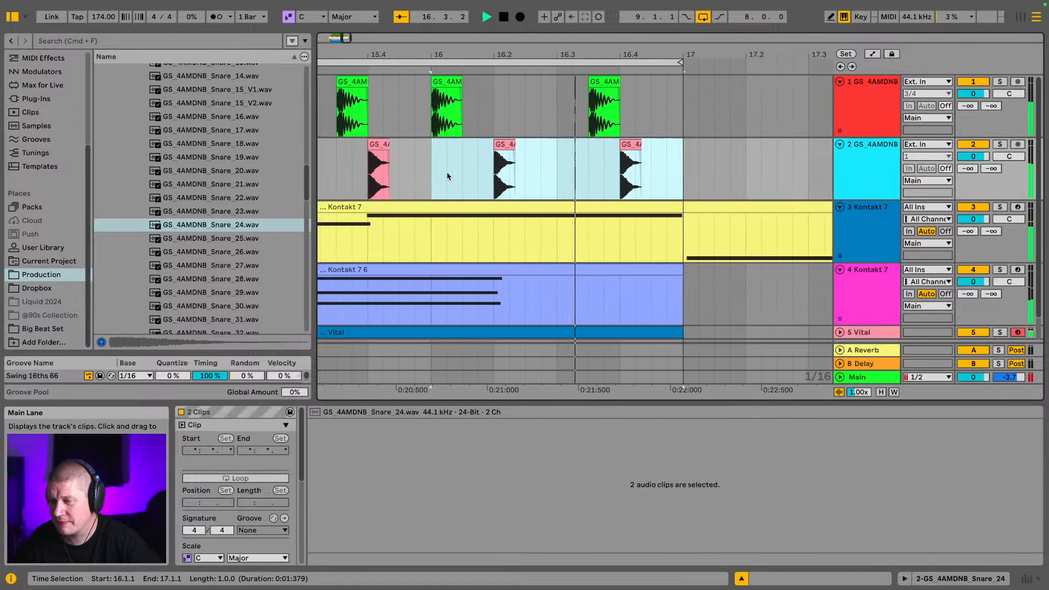
scroll(228, 142, "up", 5)
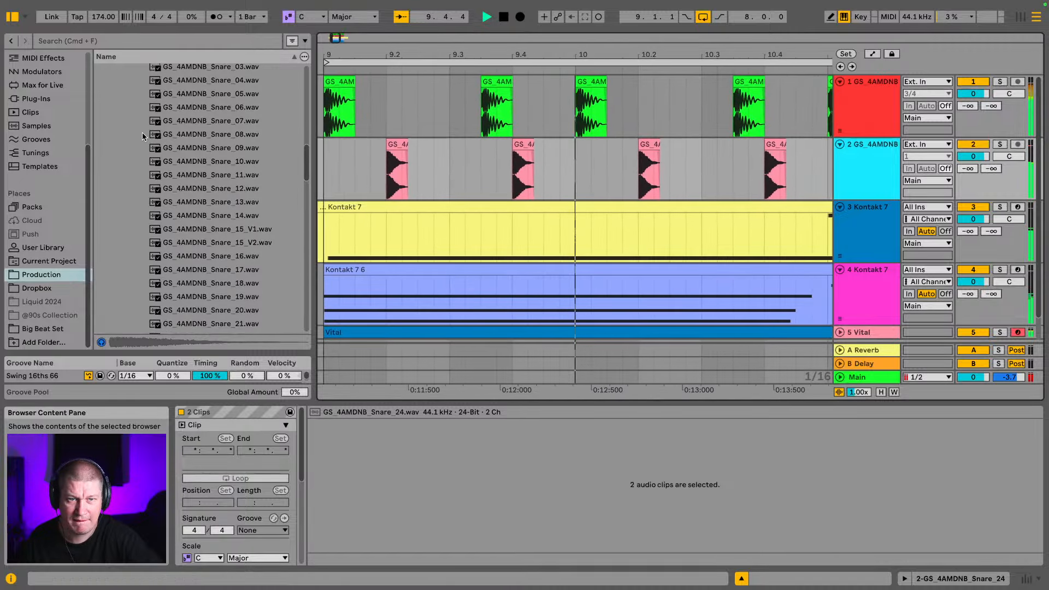
key("Tab")
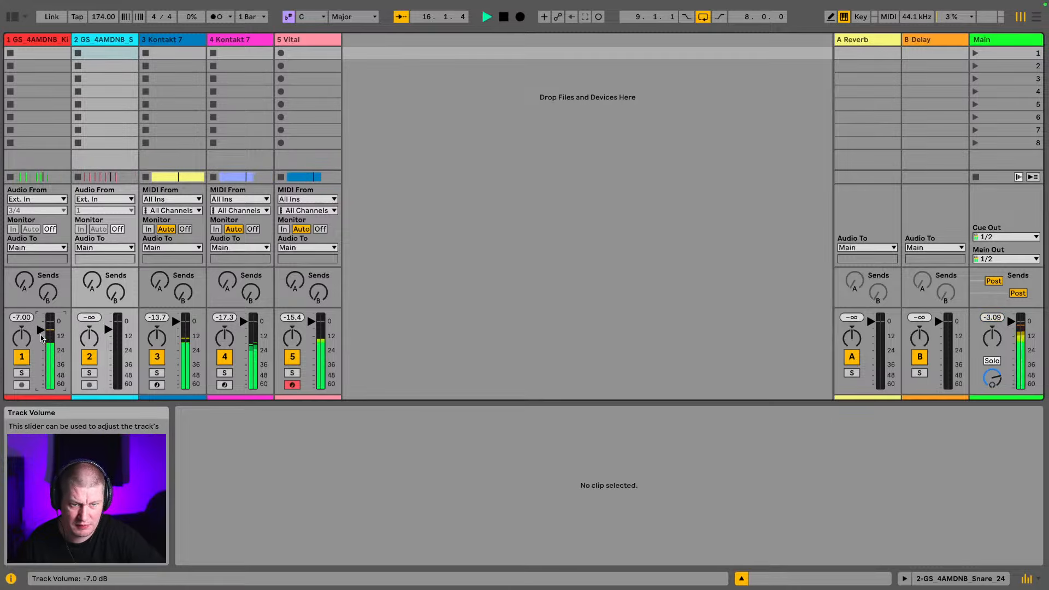
key("Tab")
Collapse the GS_4AMDNB_Drum One Shots folder and expand the GS_4AMDNB_Drum Loops folder of the same pack
scroll(148, 107, "up", 6)
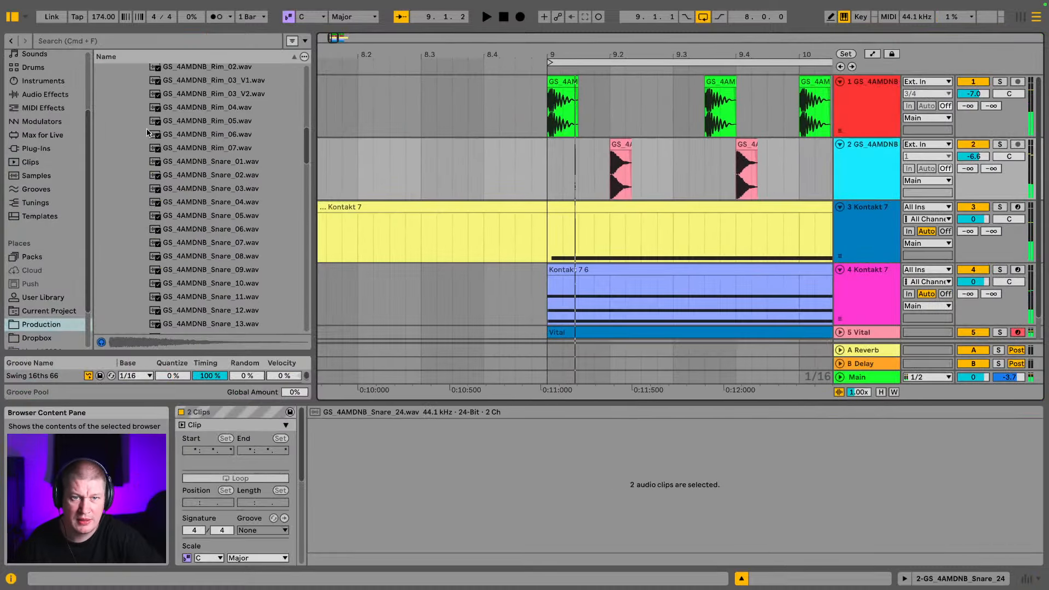
scroll(136, 93, "up", 1)
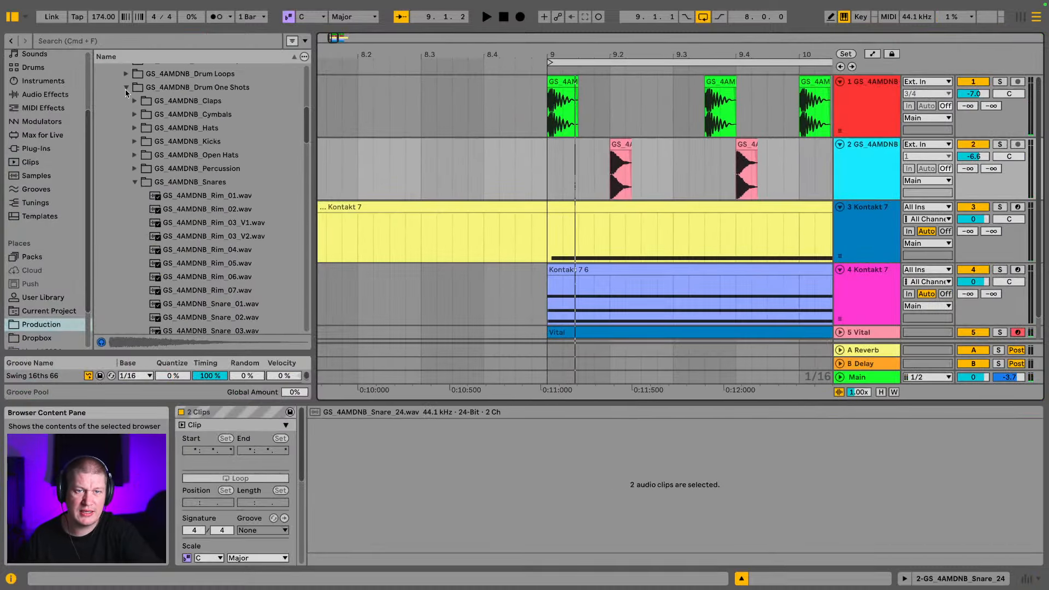
left_click(126, 89)
scroll(134, 108, "up", 2)
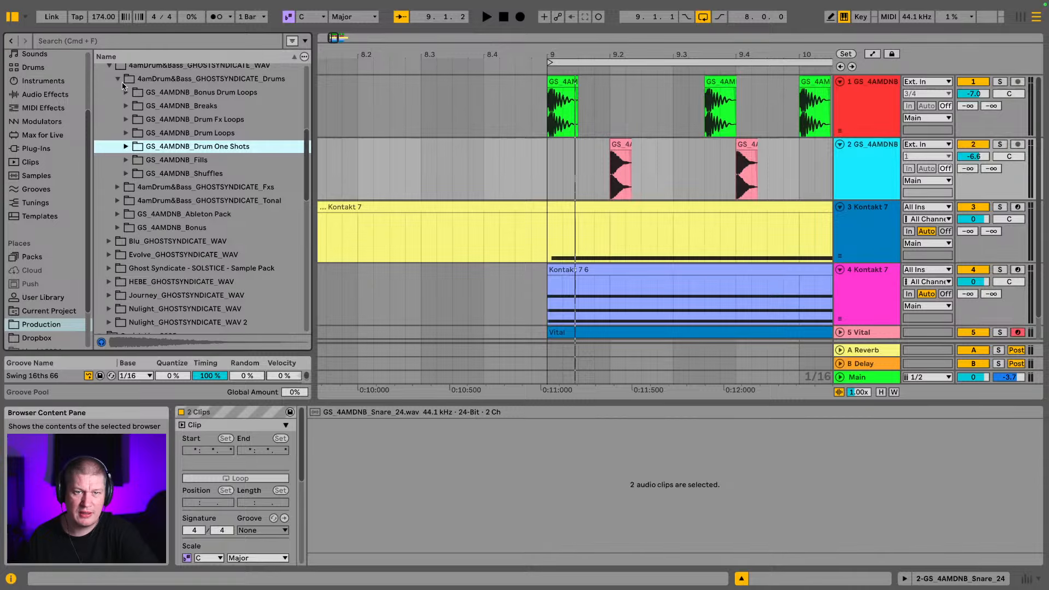
left_click(118, 79)
scroll(121, 97, "up", 2)
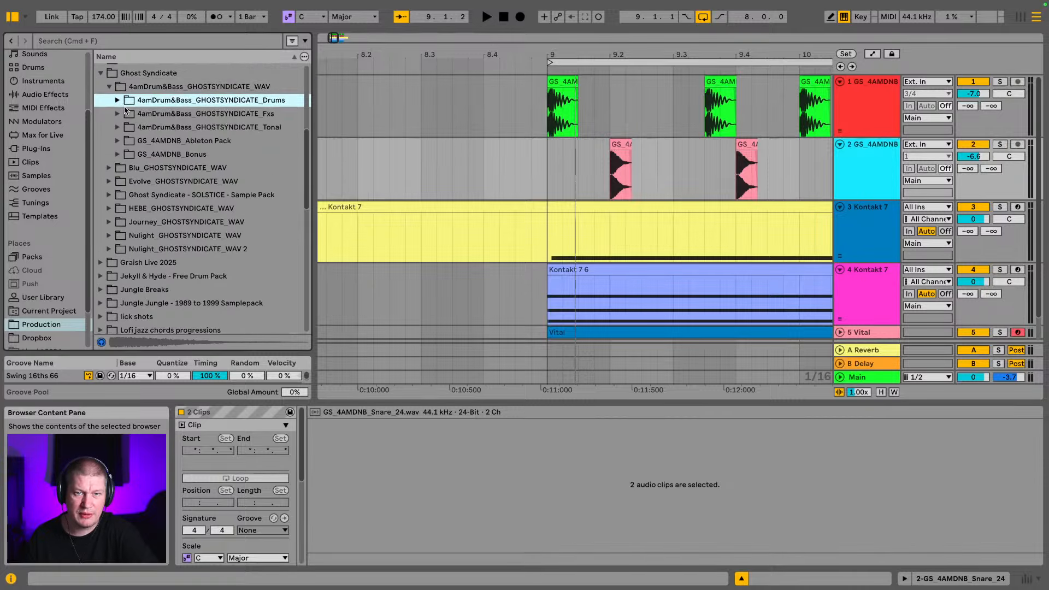
left_click(117, 101)
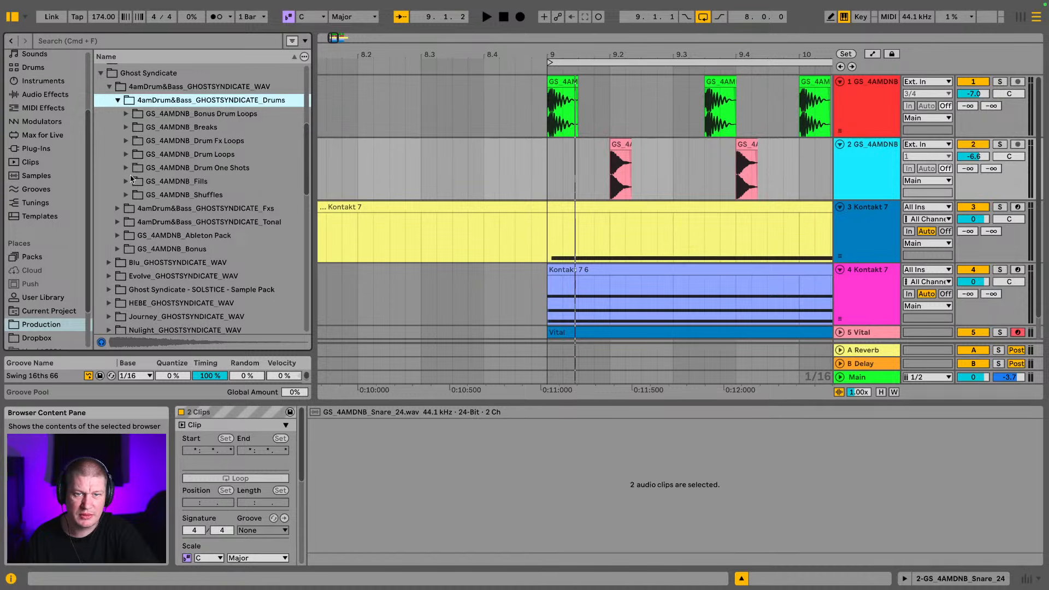
scroll(134, 154, "down", 1)
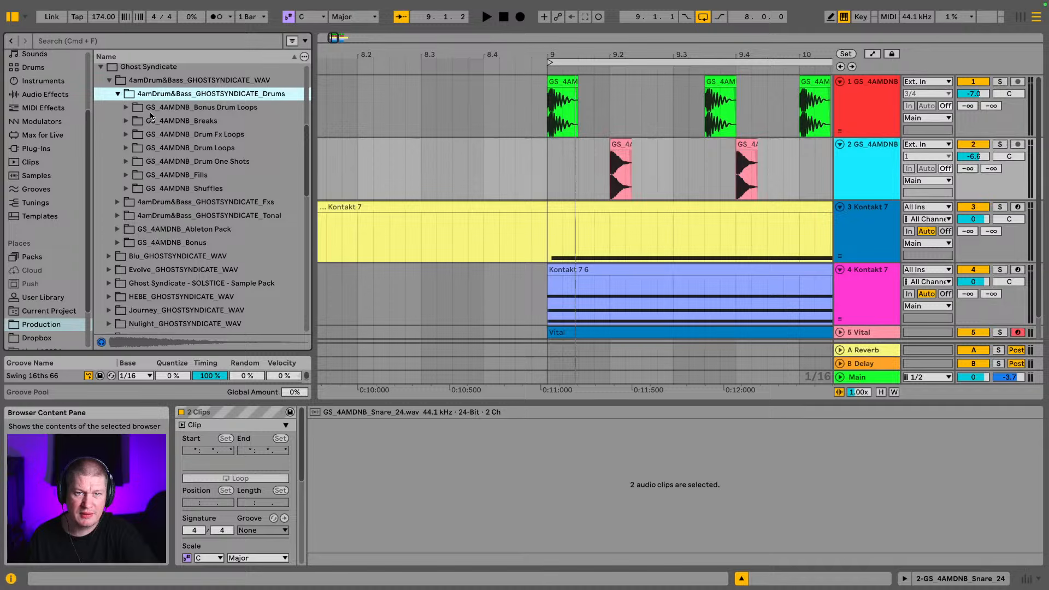
left_click(126, 148)
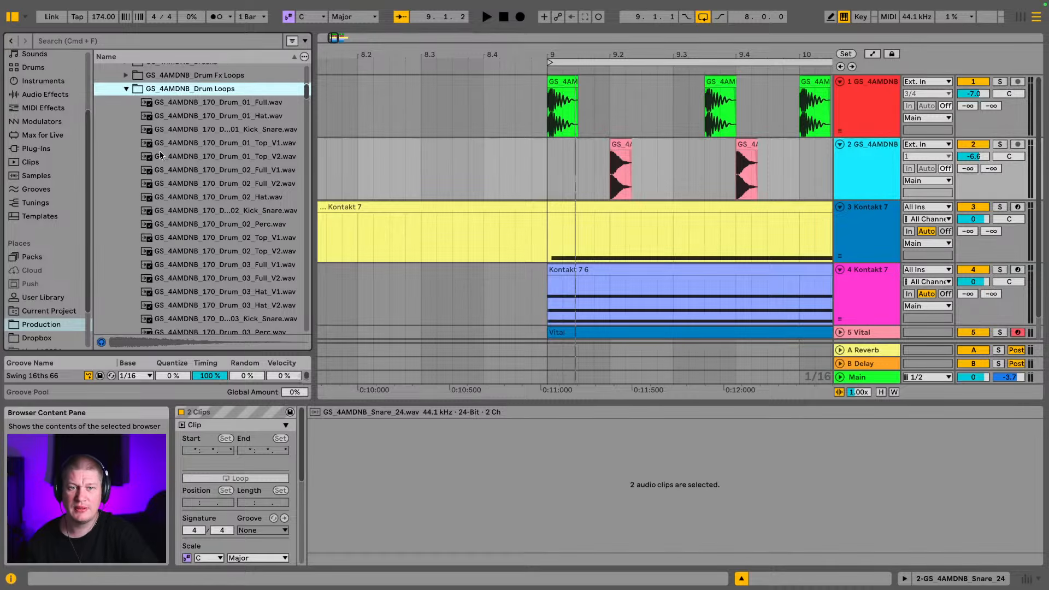
scroll(205, 159, "down", 1)
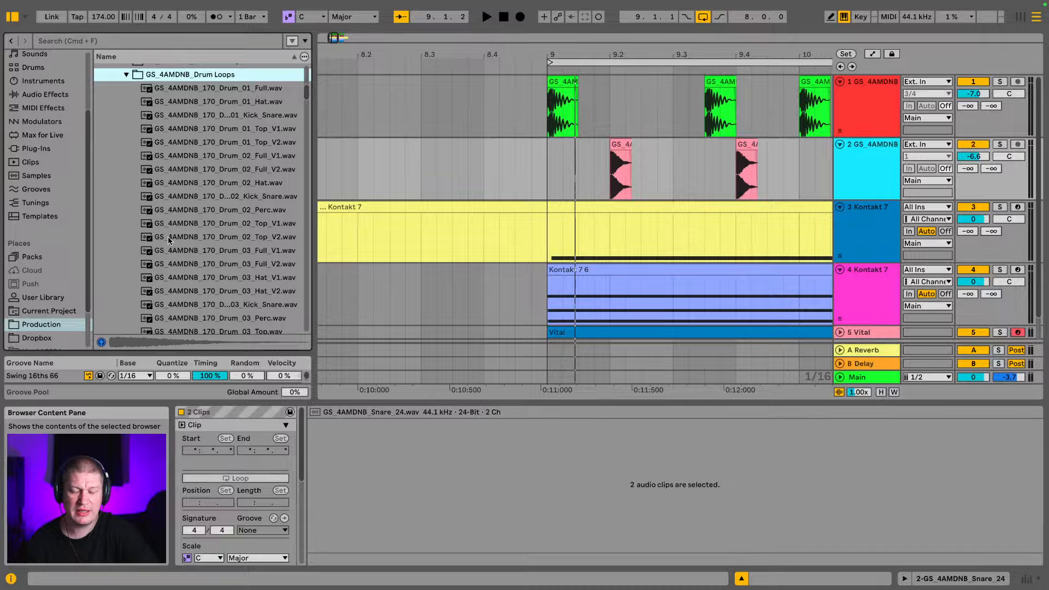
scroll(249, 222, "down", 1)
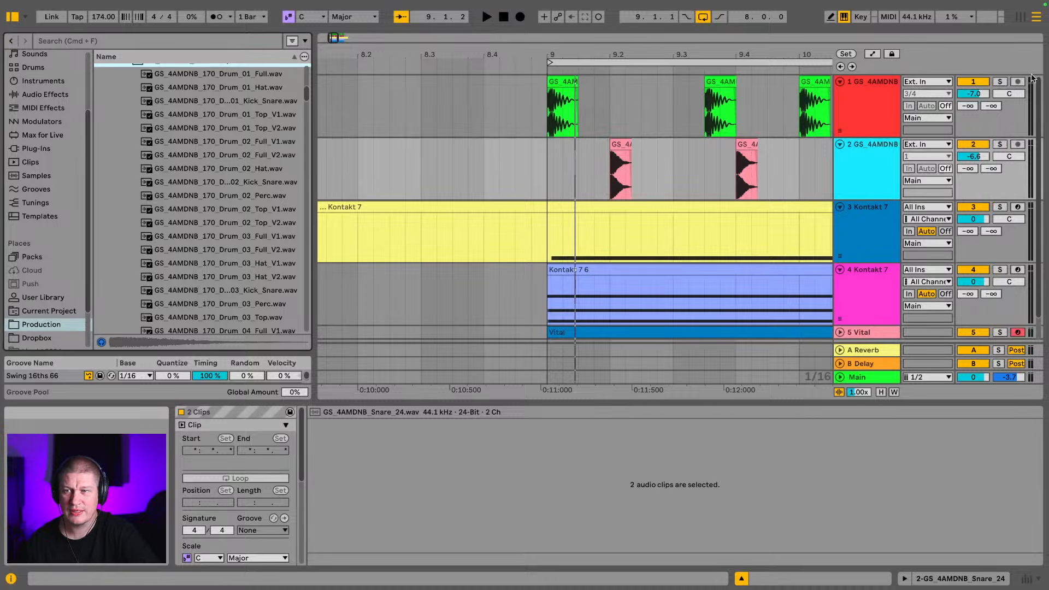
Solo the kick and snare tracks, start playback, and audition GS_4AMDNB_170_Drum_02_Hat.wav over them
left_click(1000, 81)
left_click(1000, 145)
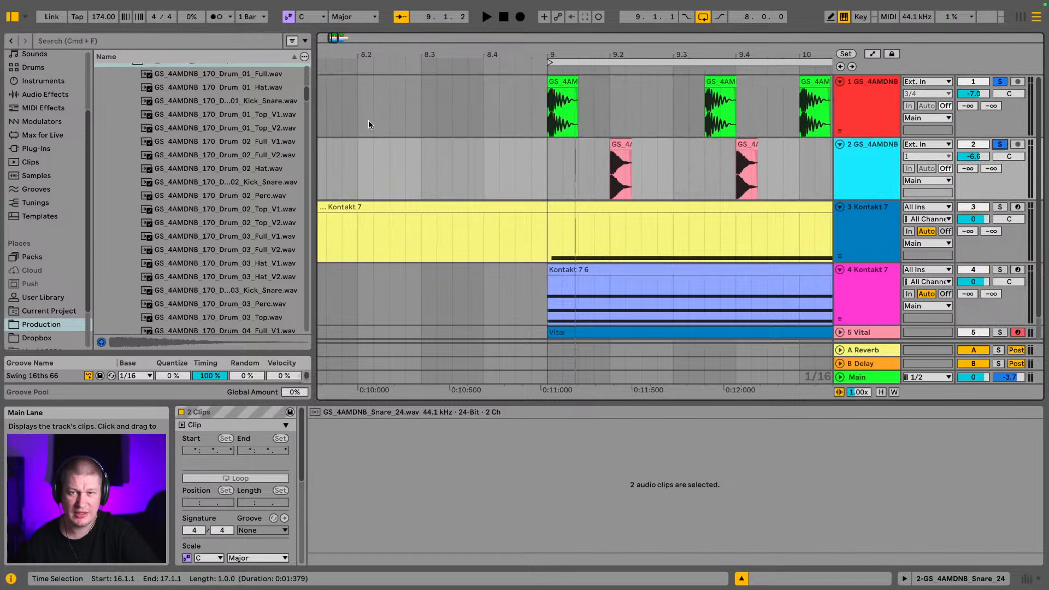
key("space")
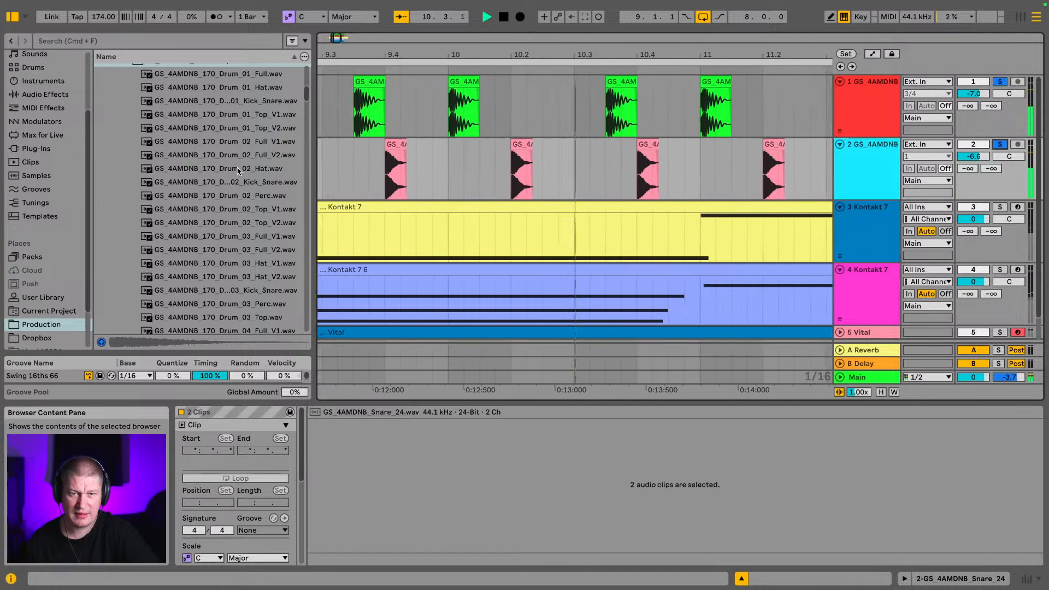
left_click(238, 170)
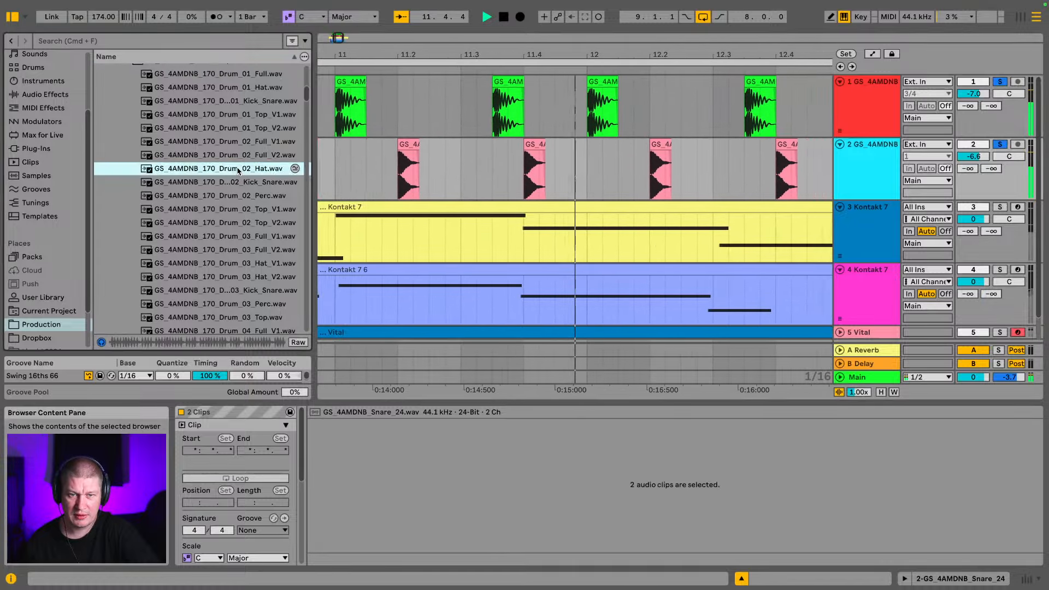
Audition the GS_4AMDNB_170_Drum_03_Hat_V1.wav and Hat_V2.wav loops over the playing kick and snare
scroll(236, 172, "down", 1)
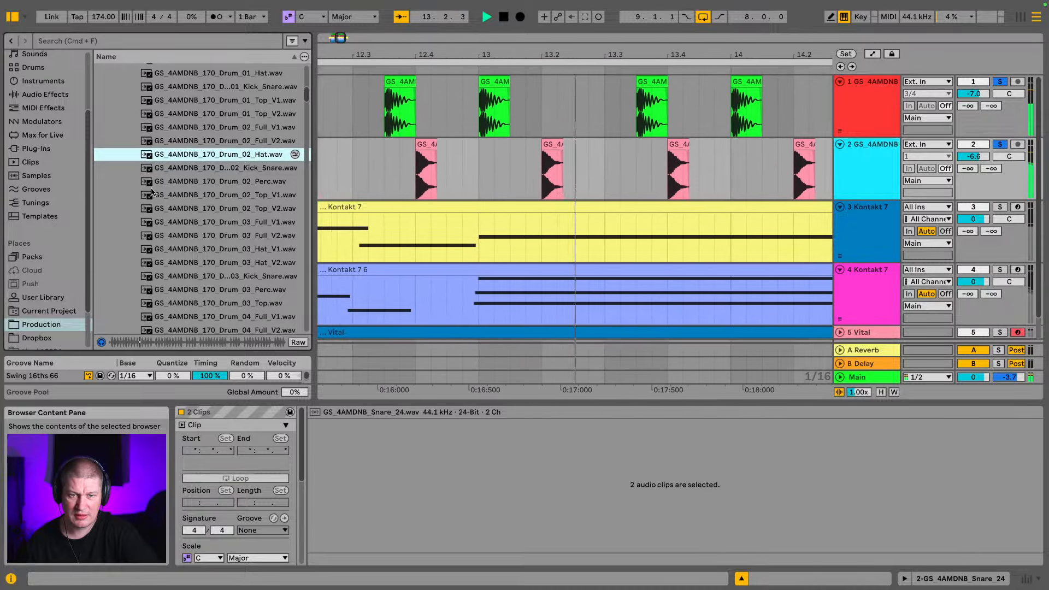
left_click(222, 249)
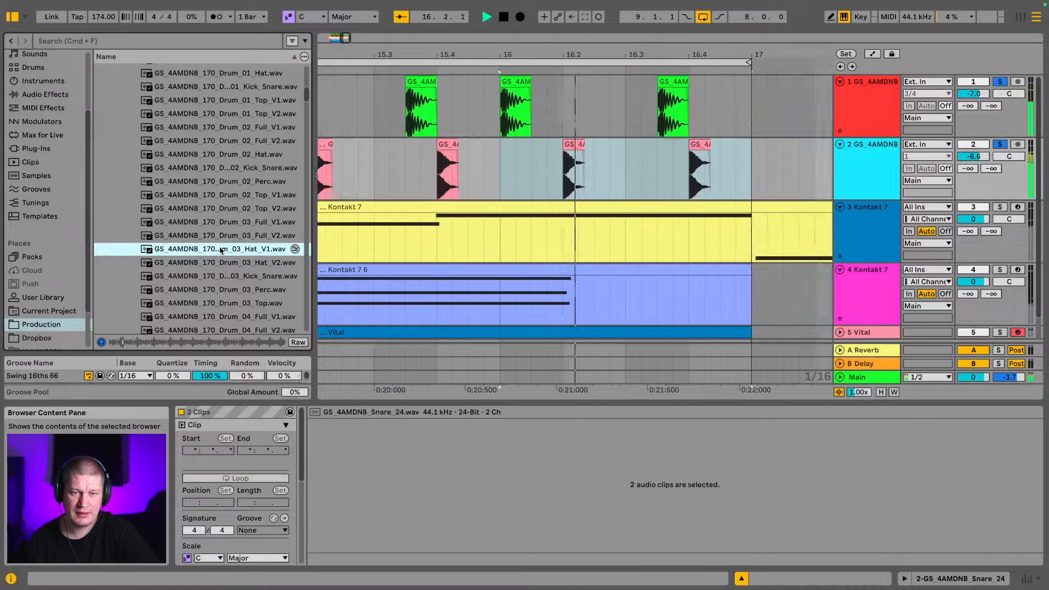
scroll(229, 241, "down", 2)
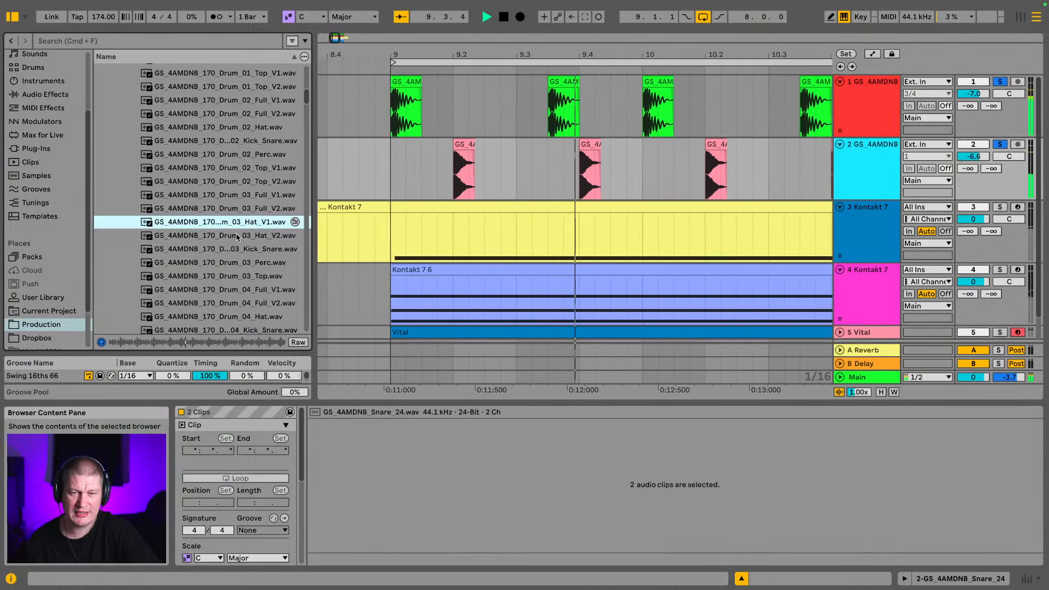
scroll(235, 235, "down", 1)
key("Down")
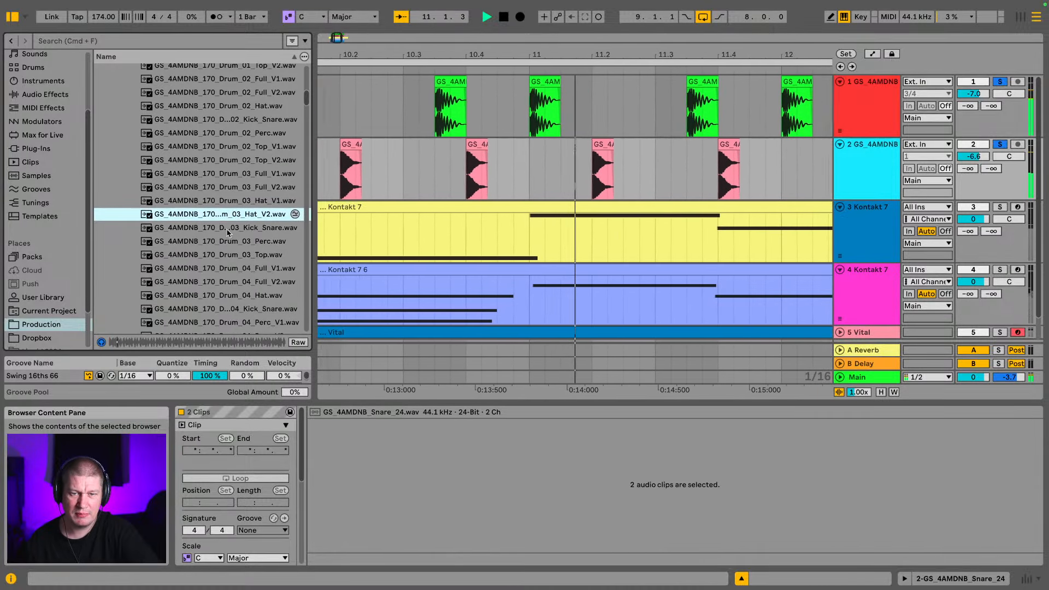
Audition GS_4AMDNB_170_Drum_04_Hat.wav over the kick and snare
scroll(228, 232, "down", 4)
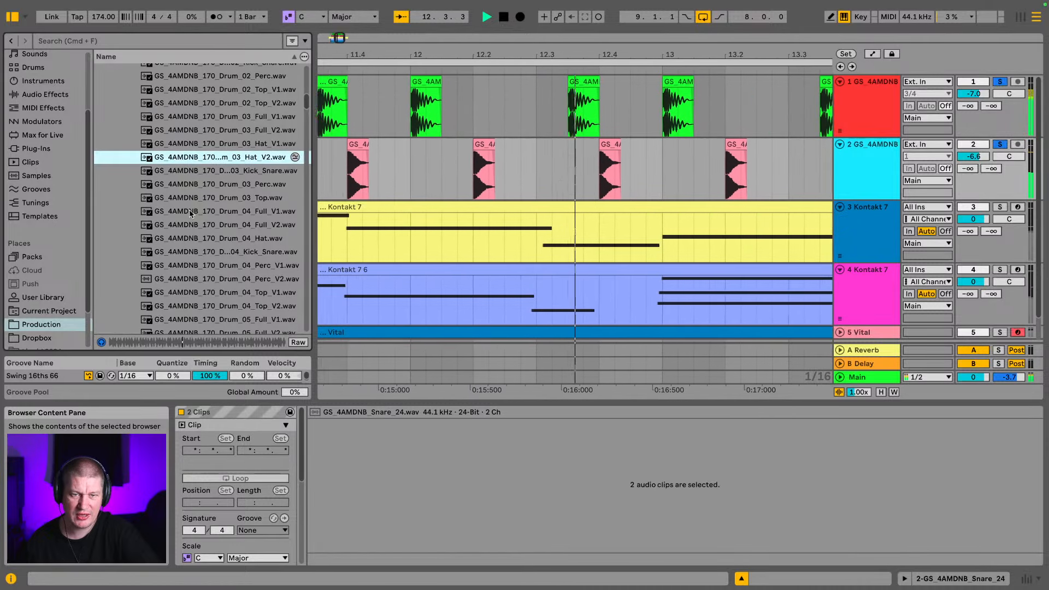
scroll(201, 211, "down", 1)
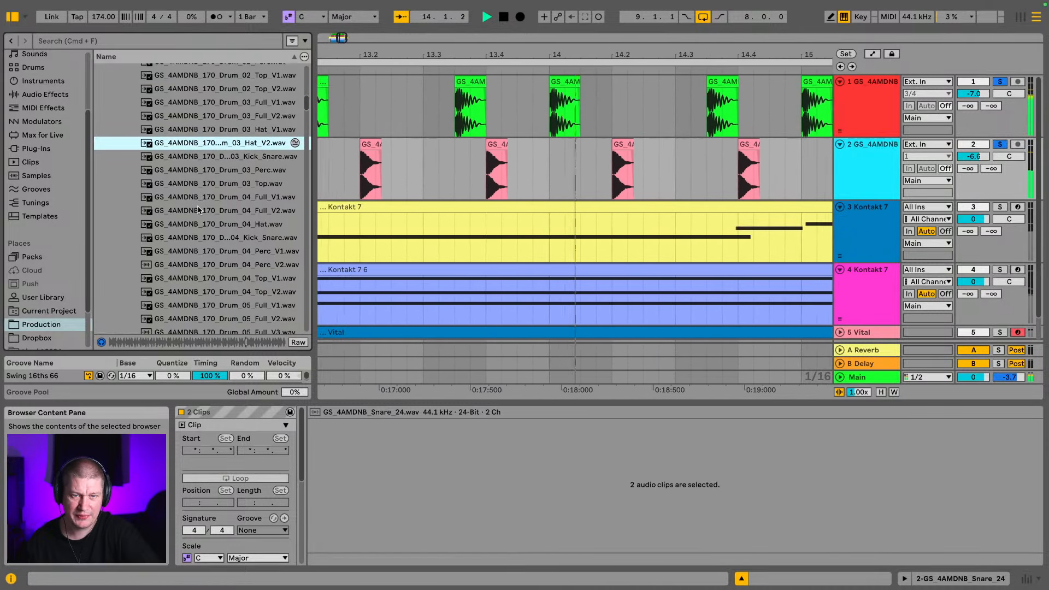
left_click(211, 224)
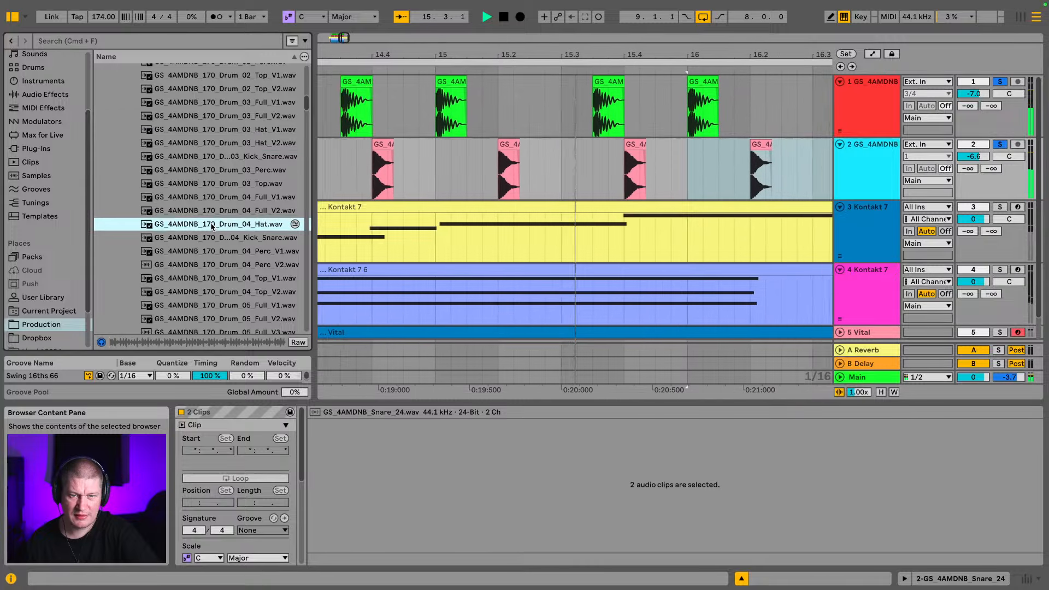
scroll(212, 222, "down", 2)
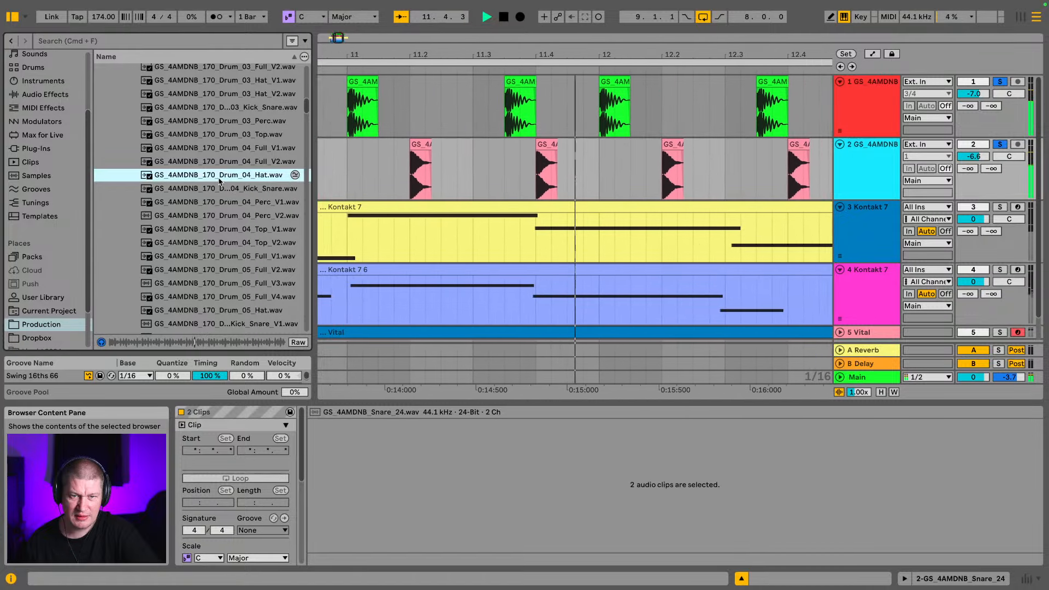
Stop playback and place GS_4AMDNB_170_Drum_04_Hat.wav on a new audio track, aligned from bar 9 to bar 17
scroll(424, 209, "down", 1)
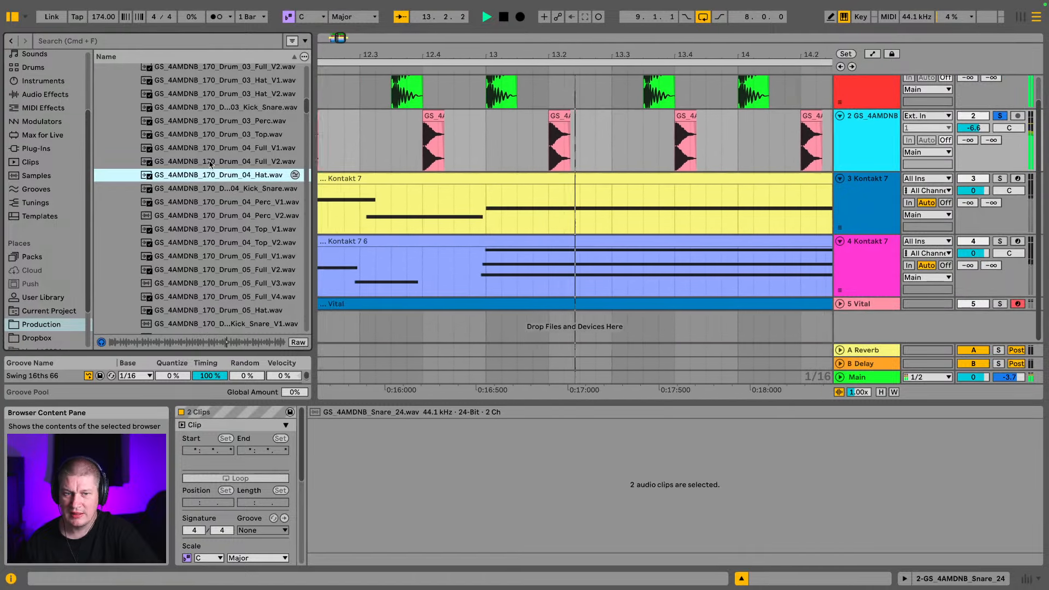
key("space")
left_click_drag(219, 175, 339, 331)
left_click_drag(399, 51, 491, 10)
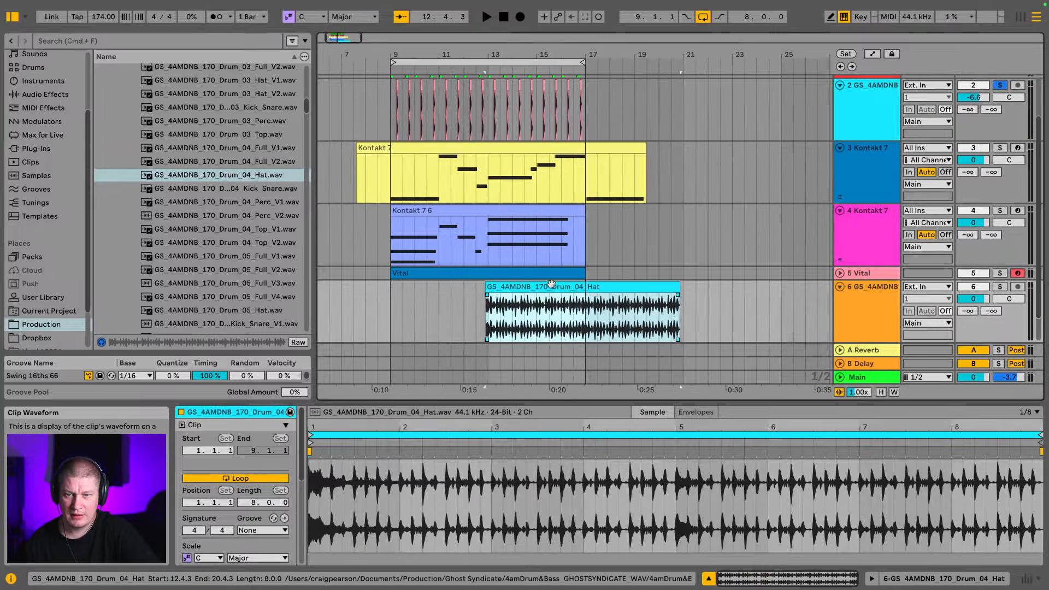
left_click_drag(549, 285, 456, 303)
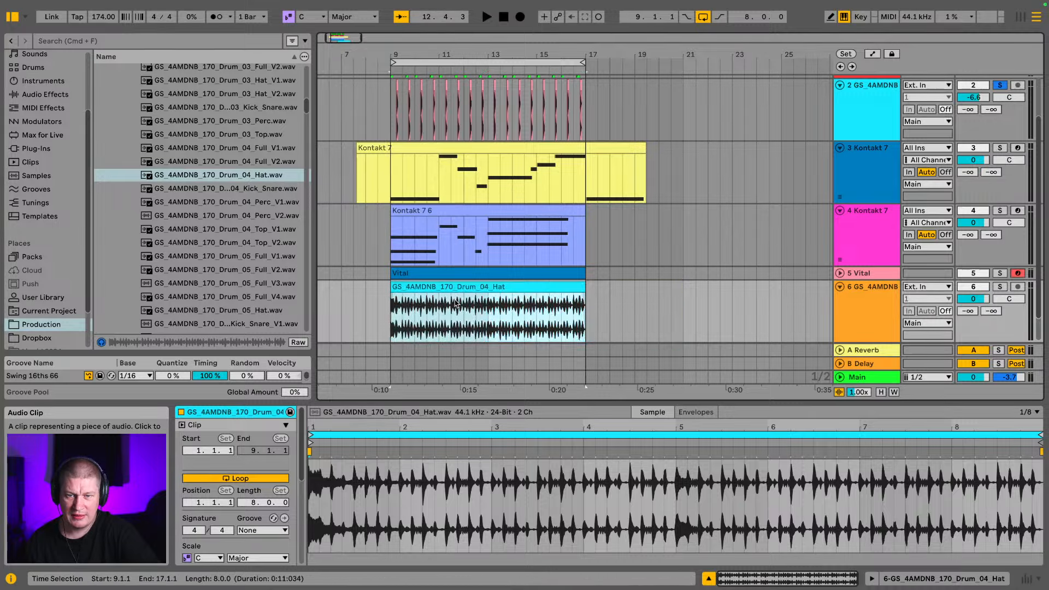
Add an EQ Eight from the audio effects to the Drum_04_Hat track
left_click(858, 297)
scroll(60, 96, "up", 1)
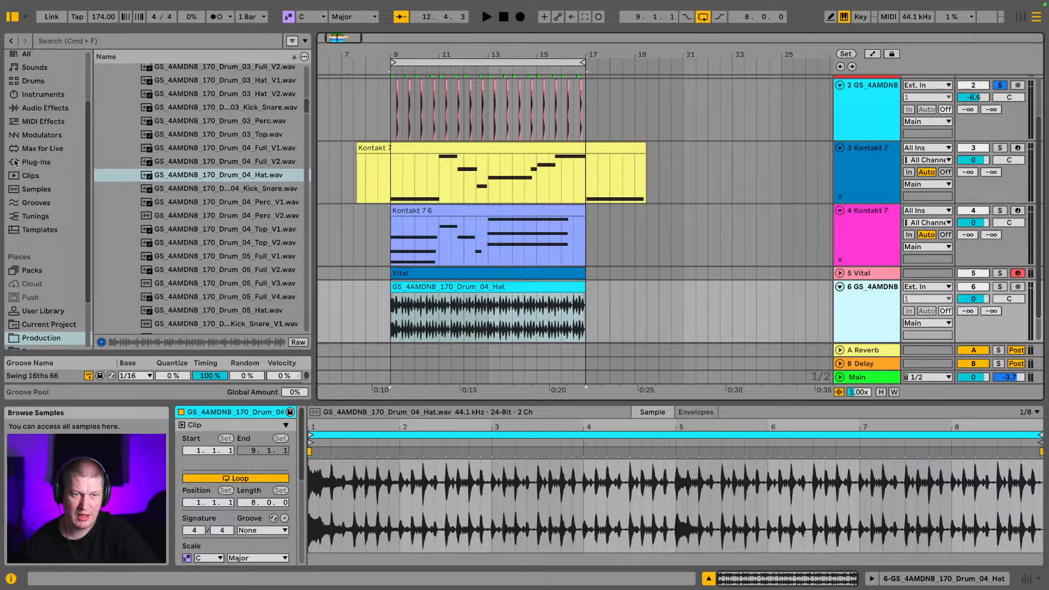
left_click(61, 96)
left_click(55, 109)
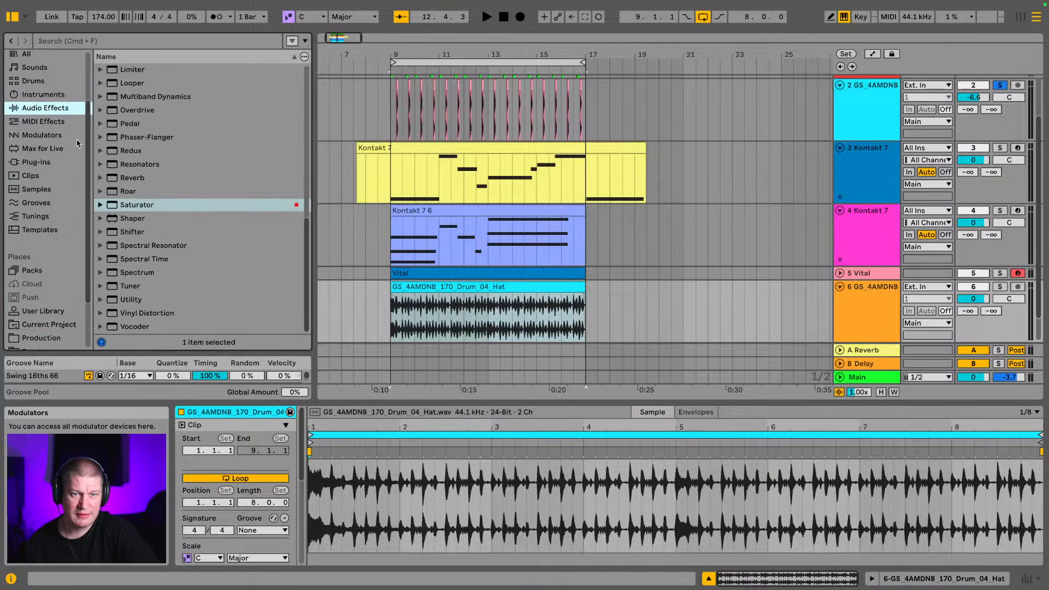
scroll(146, 137, "up", 8)
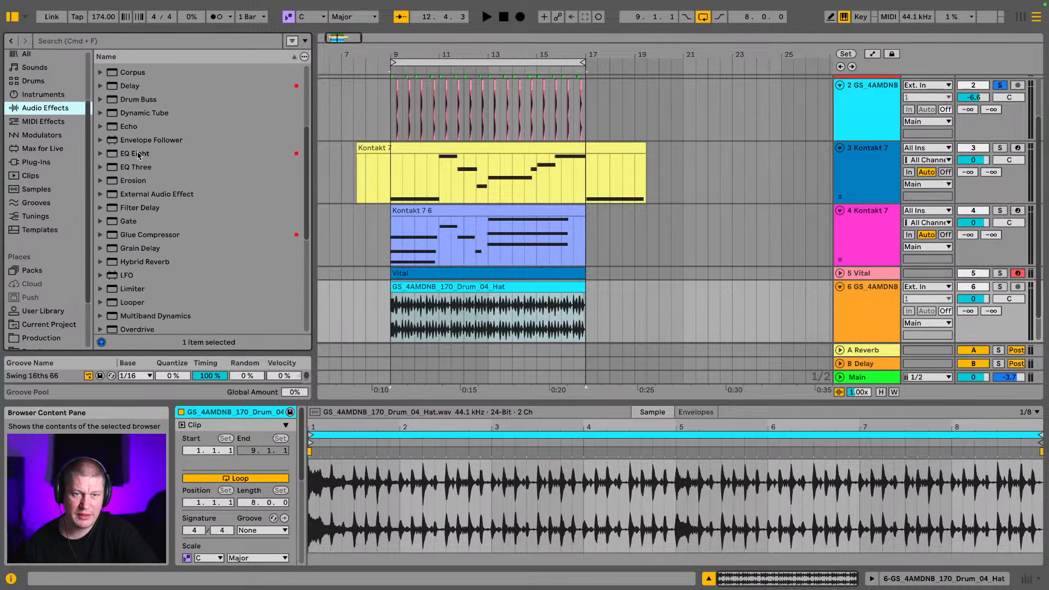
left_click_drag(139, 155, 629, 286)
left_click_drag(922, 316, 909, 314)
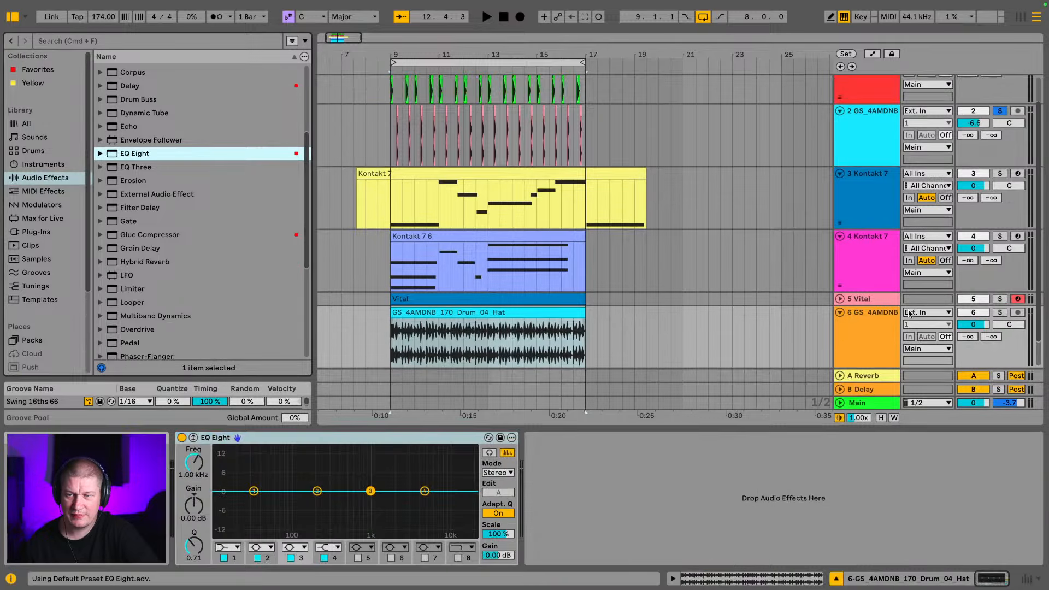
Change band 3 of the hat track's EQ Eight to a low-cut filter at 1.00 kHz
left_click(291, 558)
left_click(303, 547)
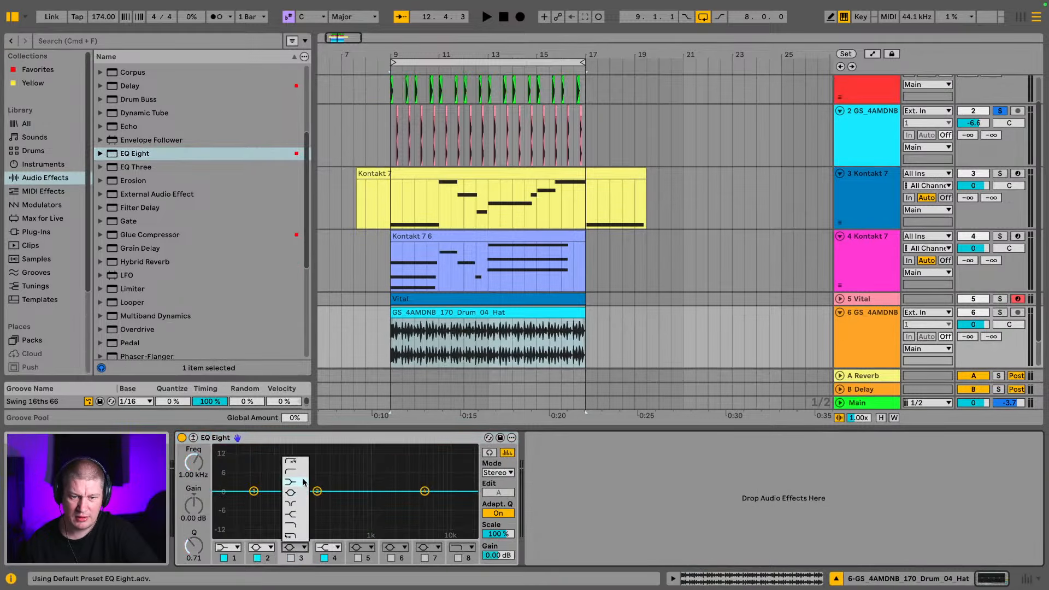
left_click(301, 472)
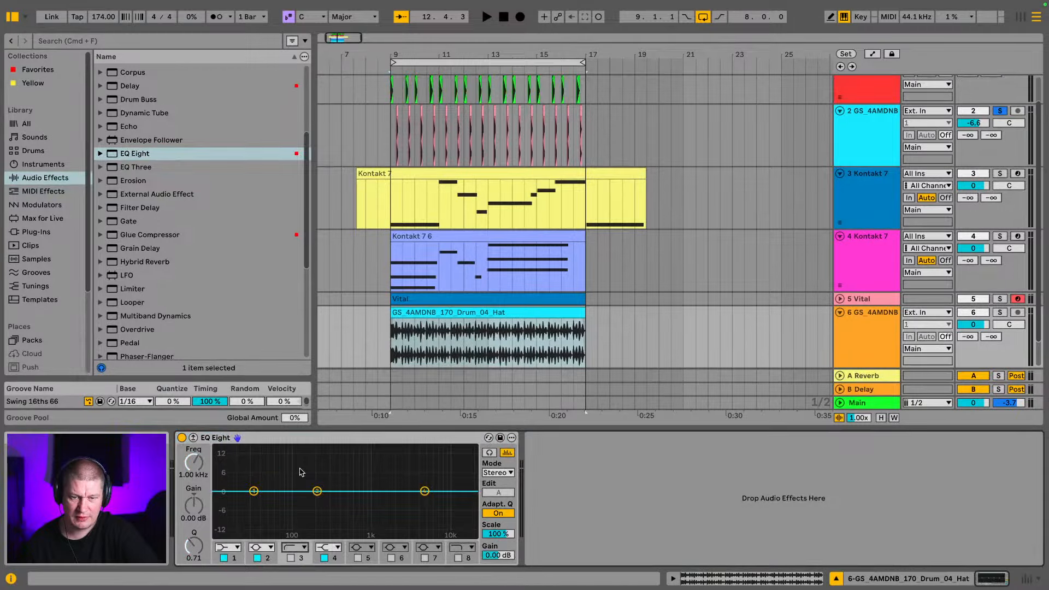
left_click(291, 558)
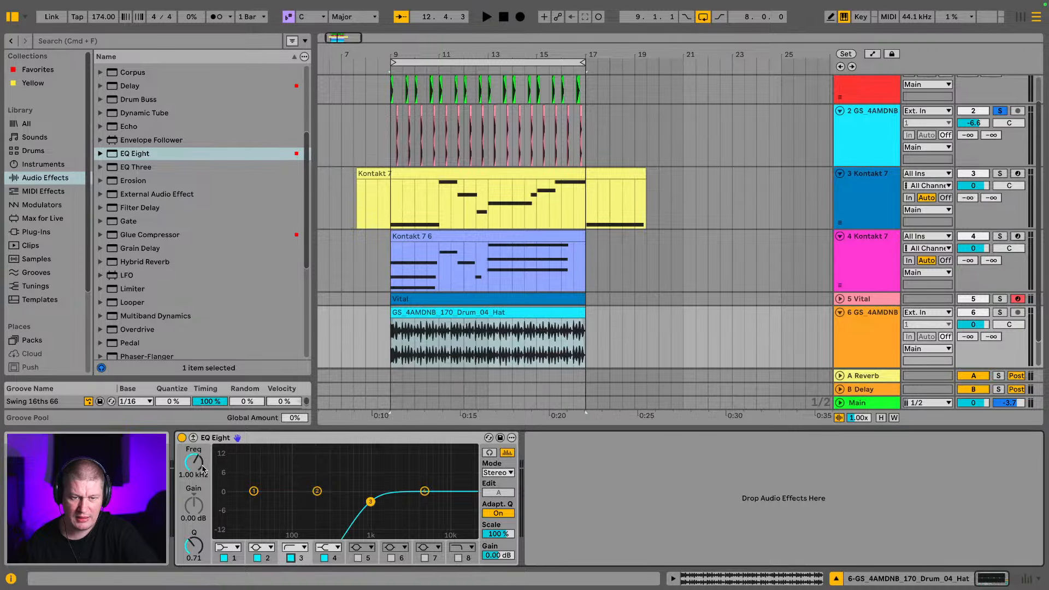
Play the full loop, lower the hat track's volume to about -9.4 dB in the mixer, and deactivate the Vital track
key("space")
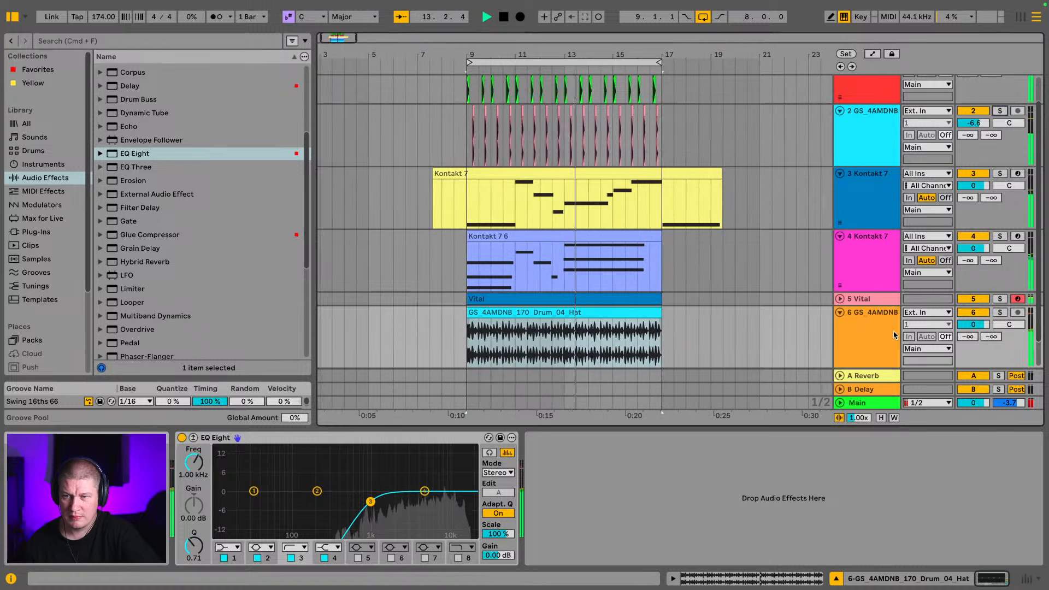
key("Tab")
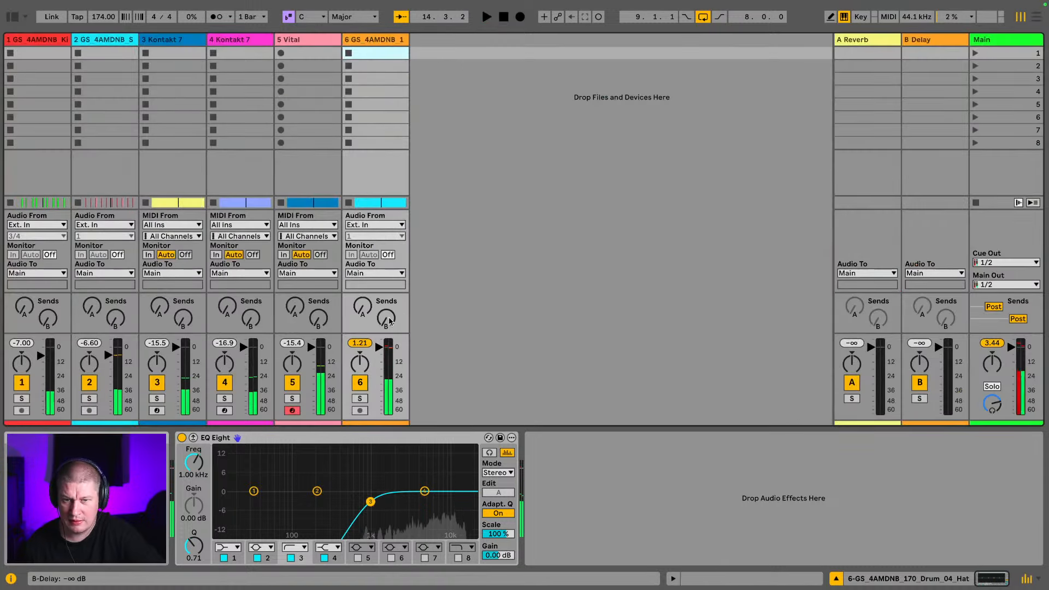
key("space")
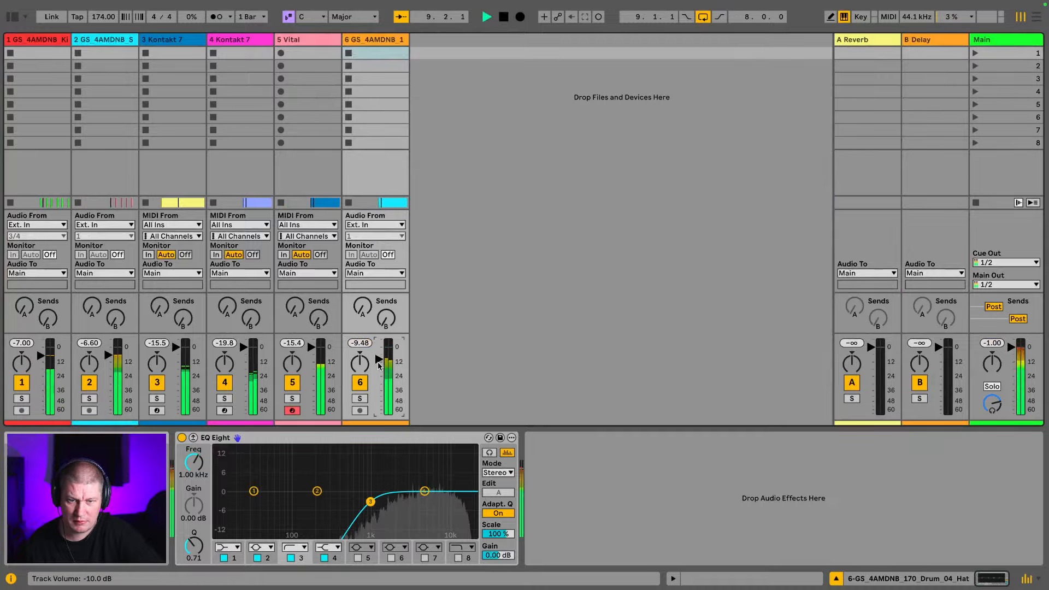
left_click(292, 383)
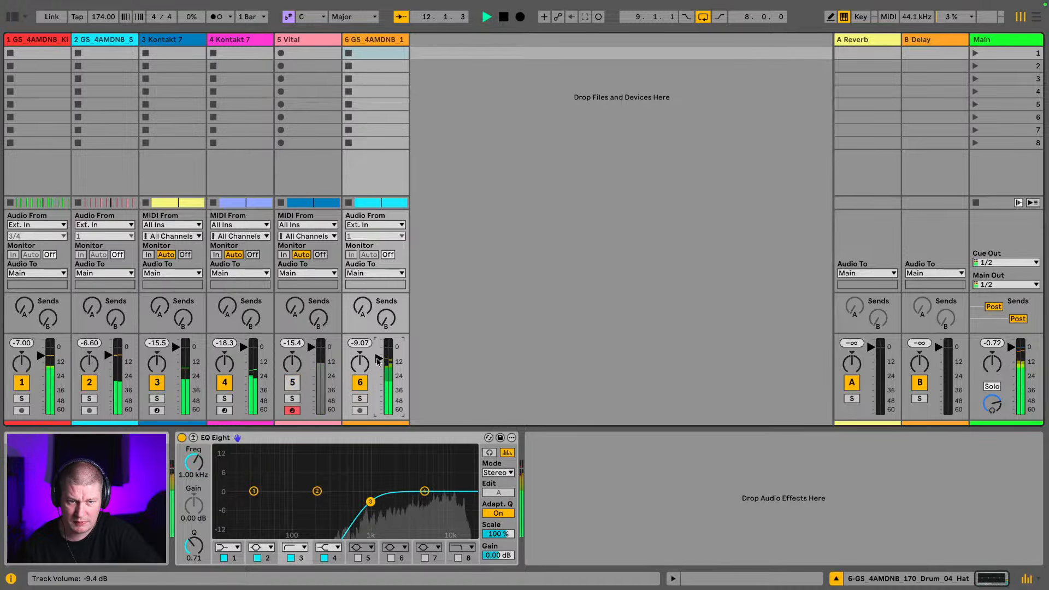
Move the hat track beside the snare track, stop playback, and group the kick, snare and hat tracks as DRUMS
left_click_drag(376, 39, 172, 40)
key("space")
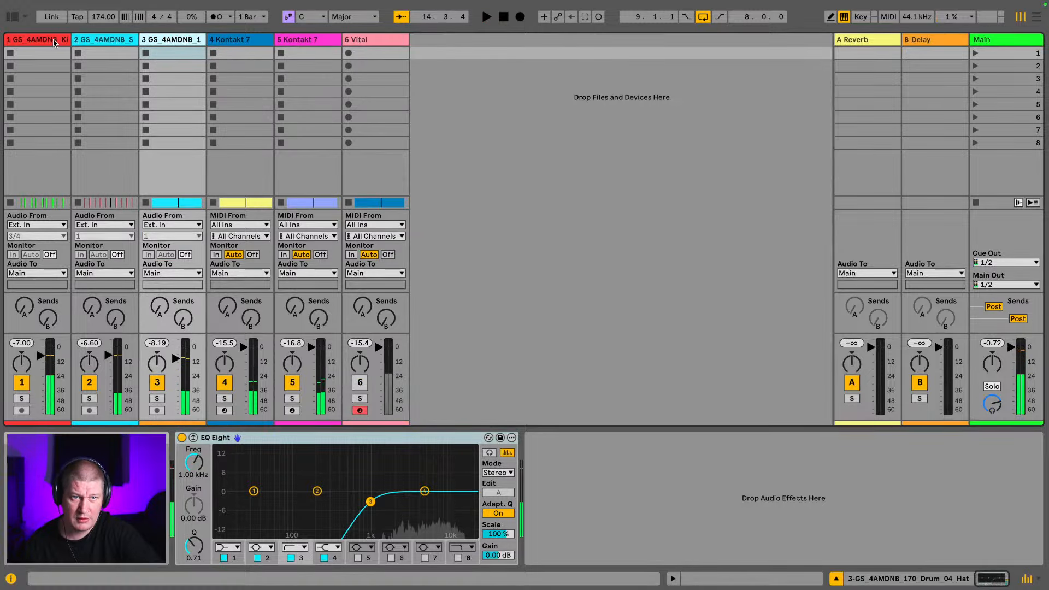
left_click(57, 40)
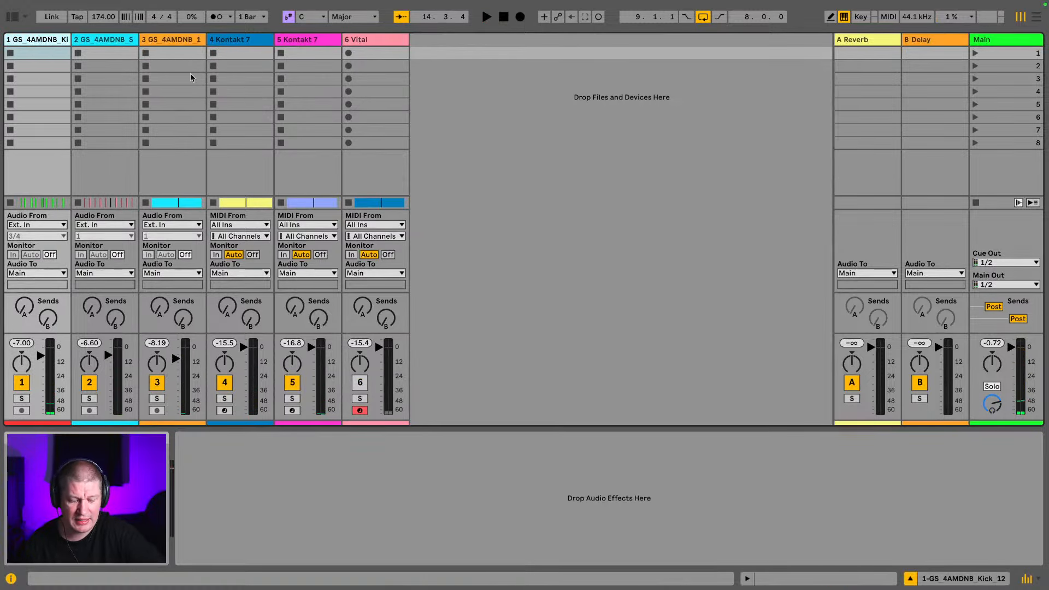
left_click(180, 40)
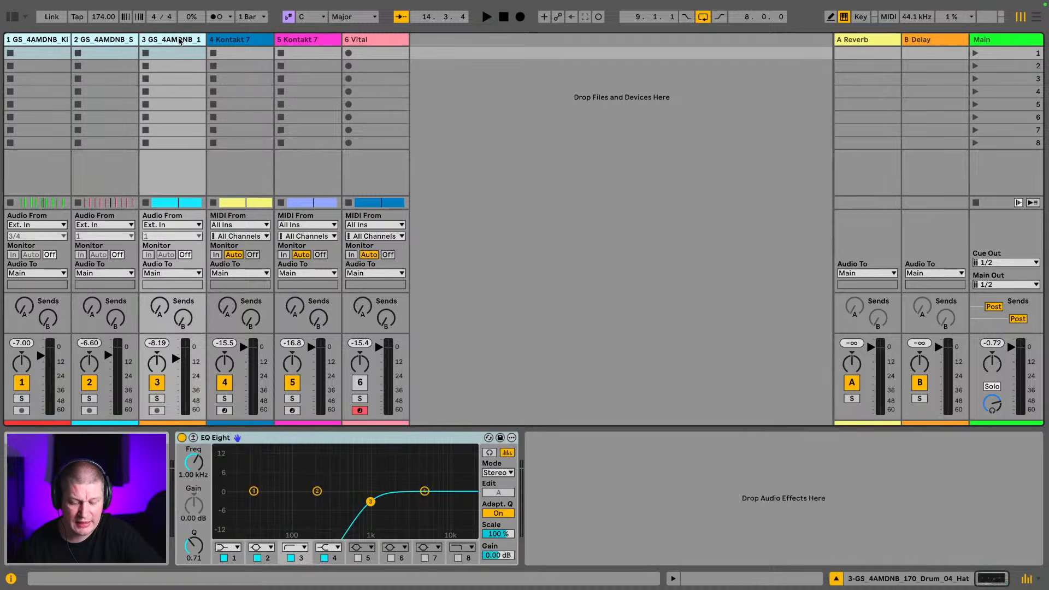
key("ctrl+g")
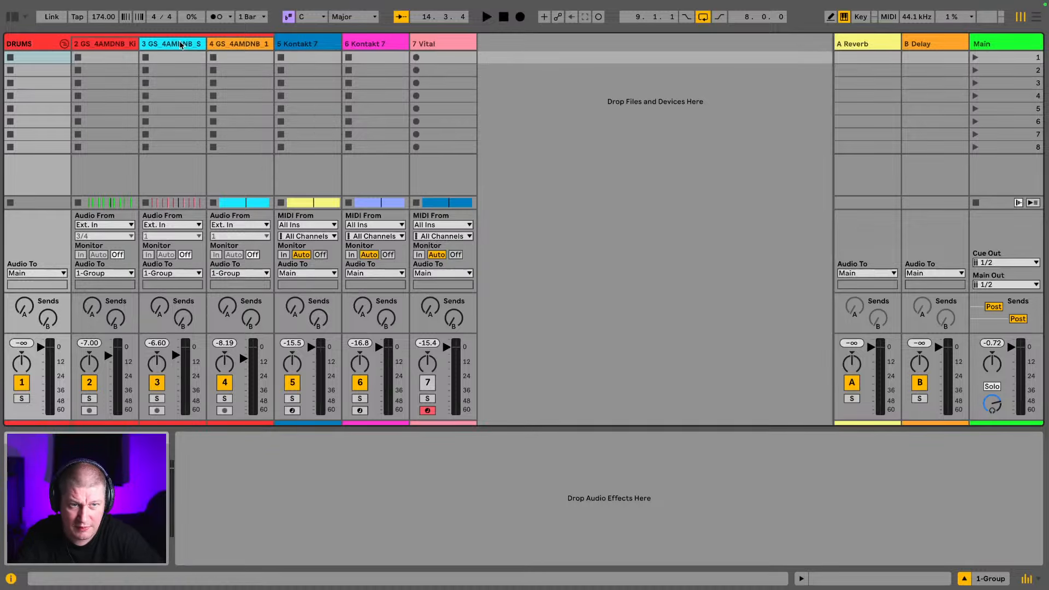
Rename the three tracks inside the DRUMS group to kick, snare and hats
left_click(118, 46)
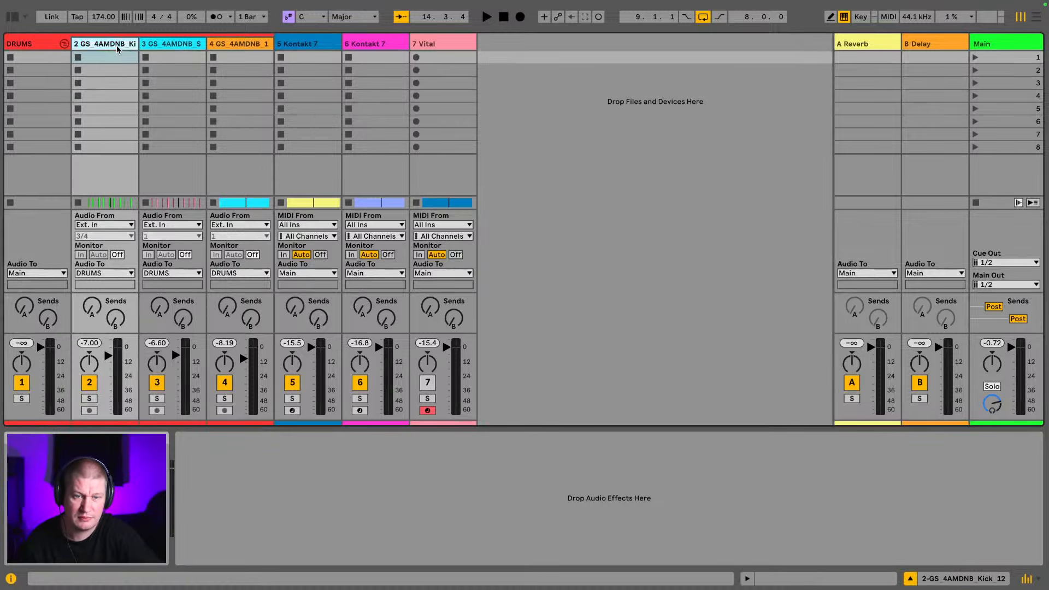
key("ctrl+r")
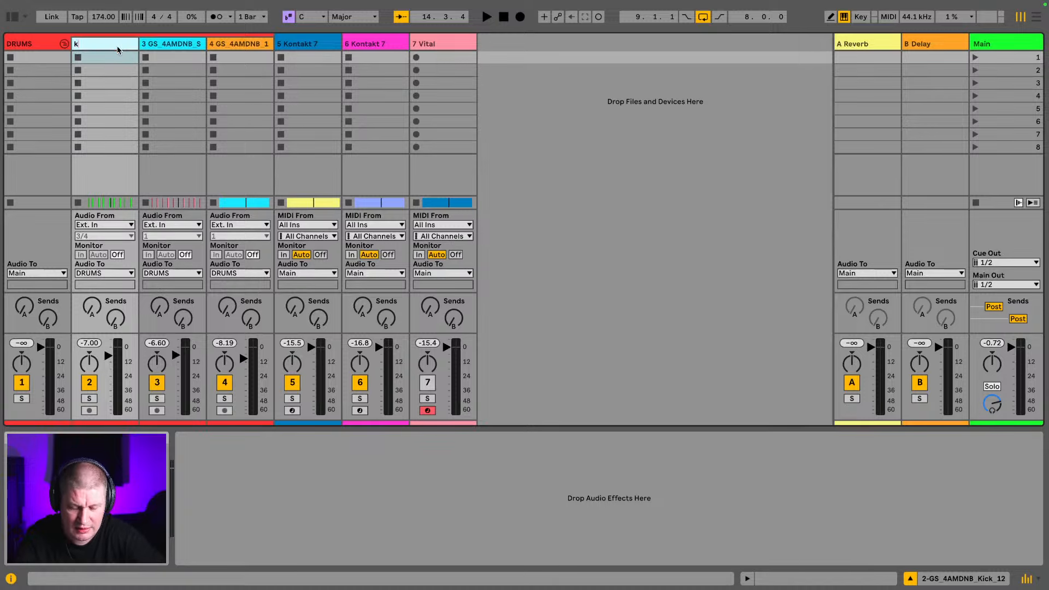
type("kick")
key("Tab")
type("snare")
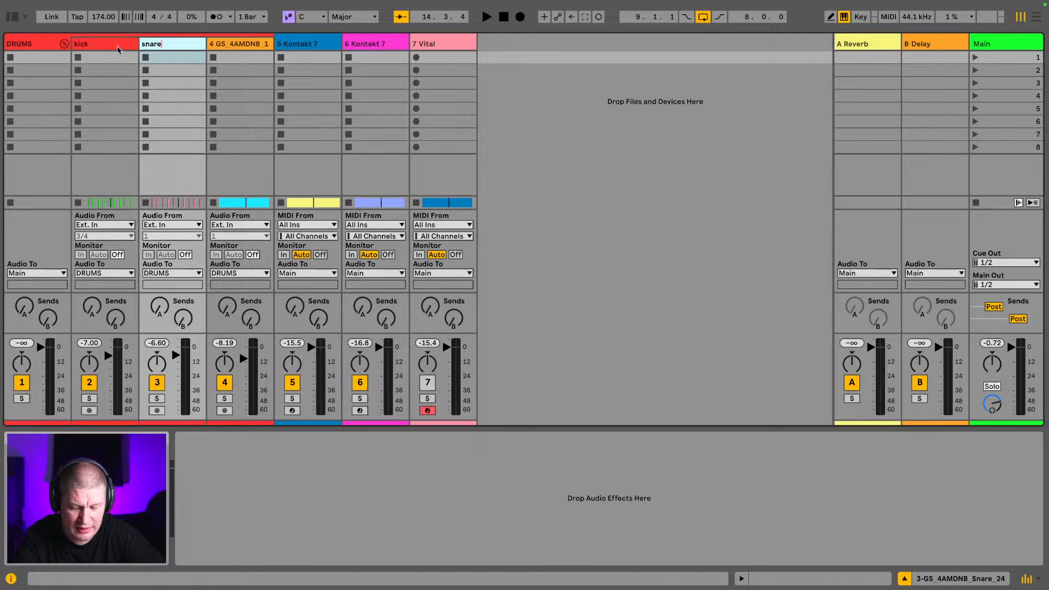
key("Tab")
type("hat")
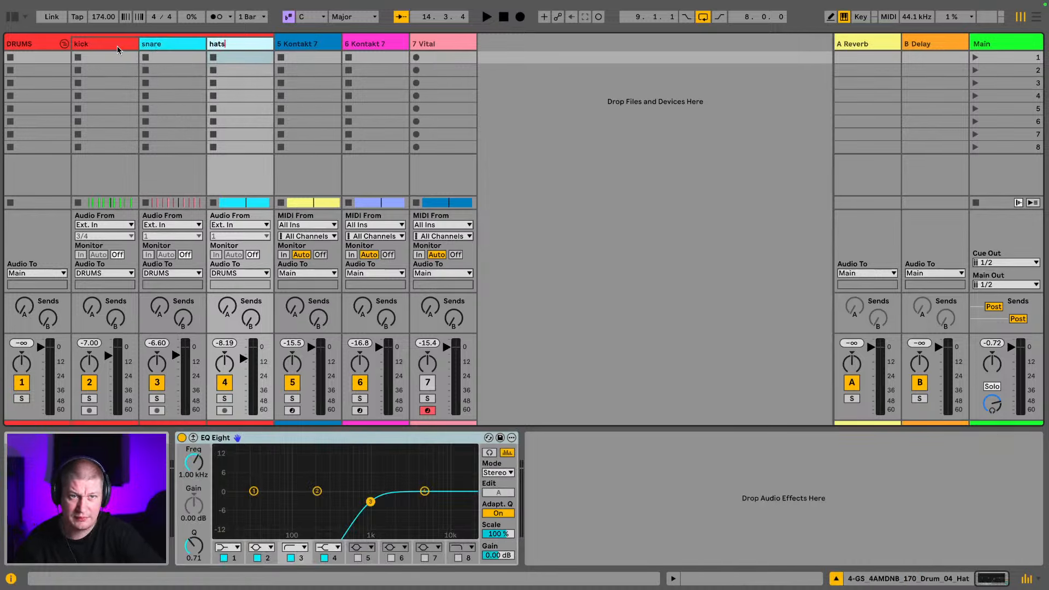
left_click(60, 44)
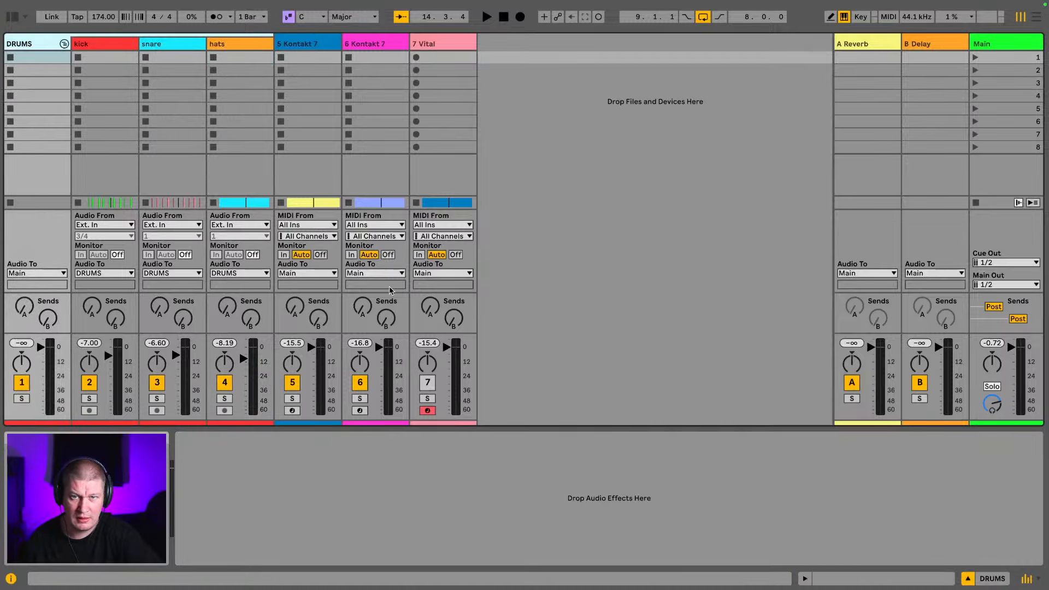
Reactivate and solo the Vital track, and return to the arrangement
left_click(430, 387)
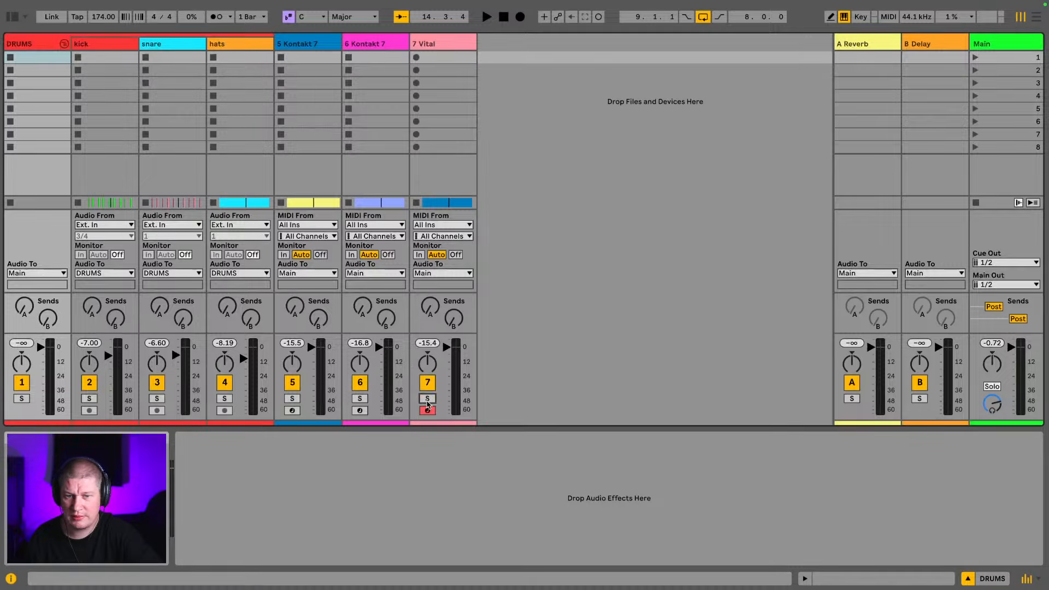
left_click(428, 399)
key("Tab")
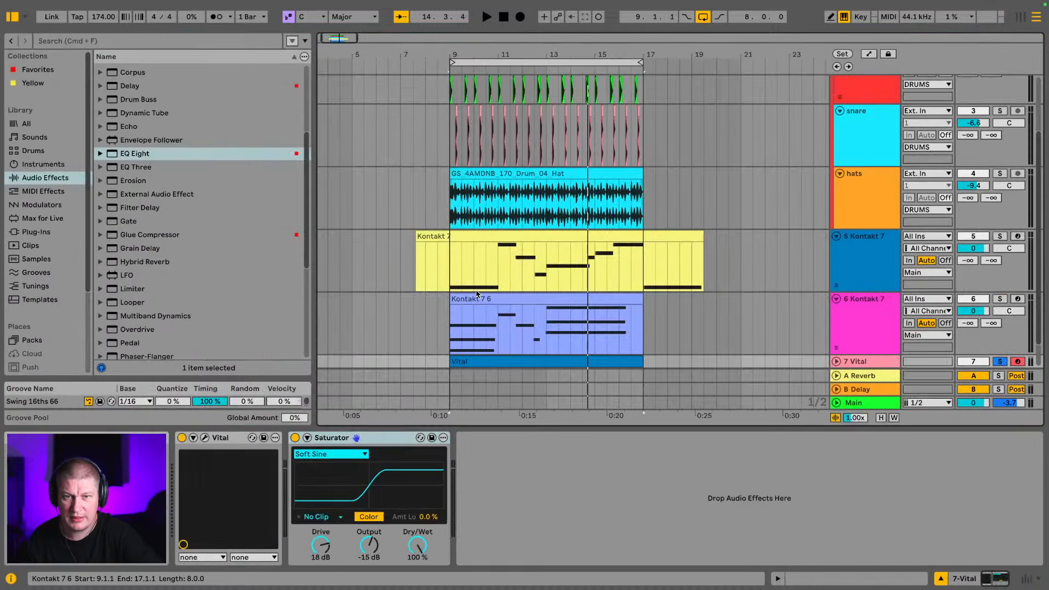
Add a Spectrum analyzer to the Main track, enlarge its display, and play the soloed bass to examine its frequencies
scroll(856, 364, "down", 2)
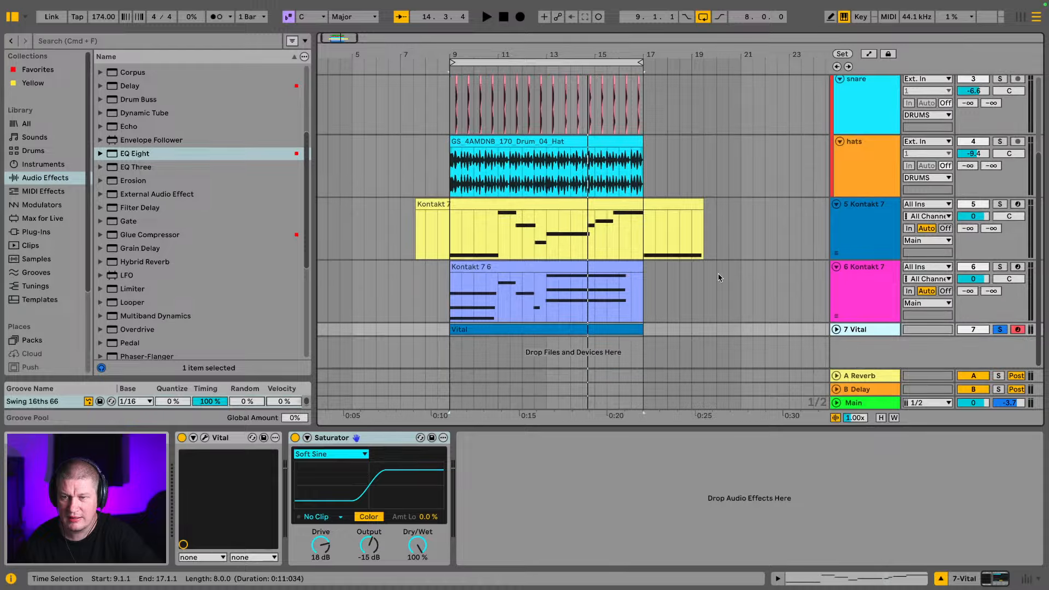
scroll(191, 189, "down", 5)
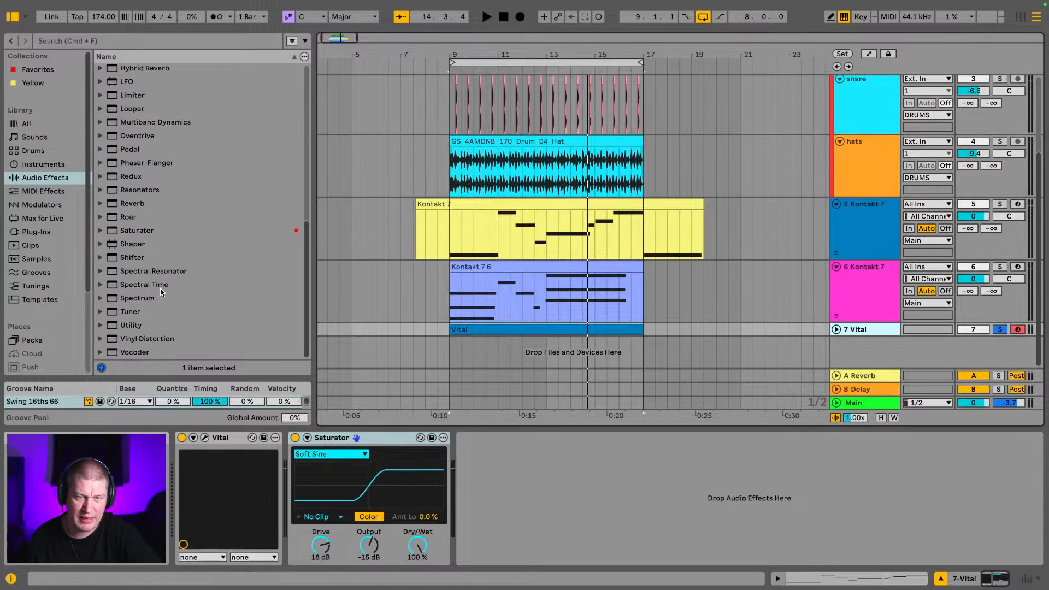
left_click(148, 297)
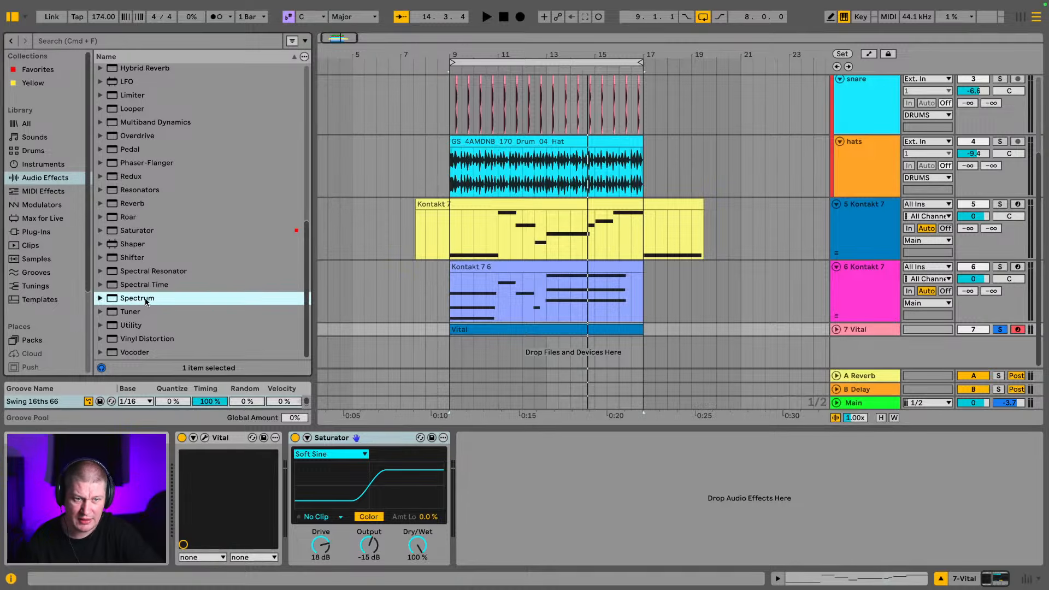
left_click_drag(150, 300, 872, 407)
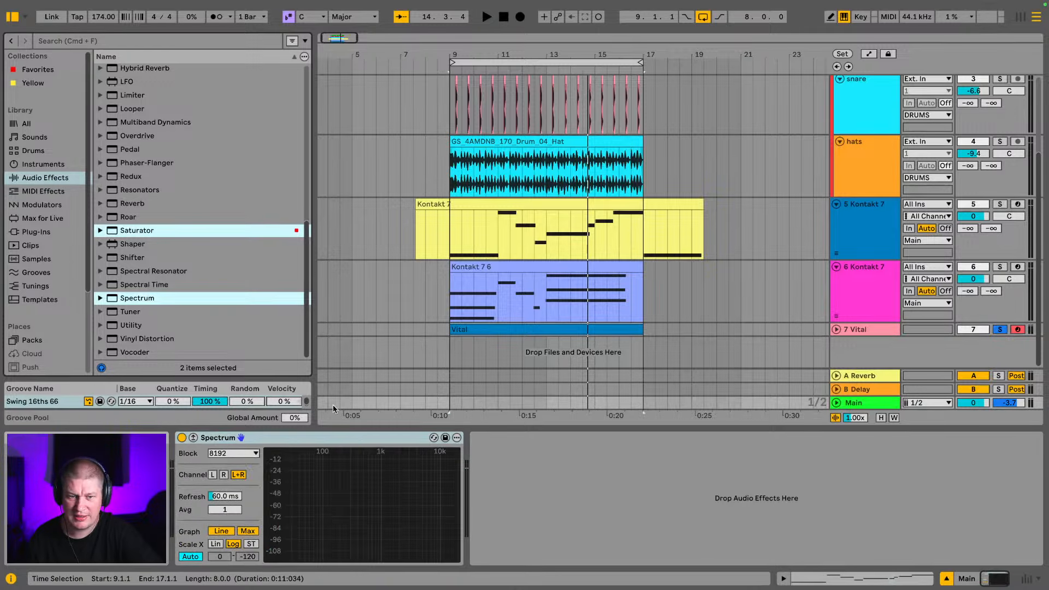
left_click(193, 438)
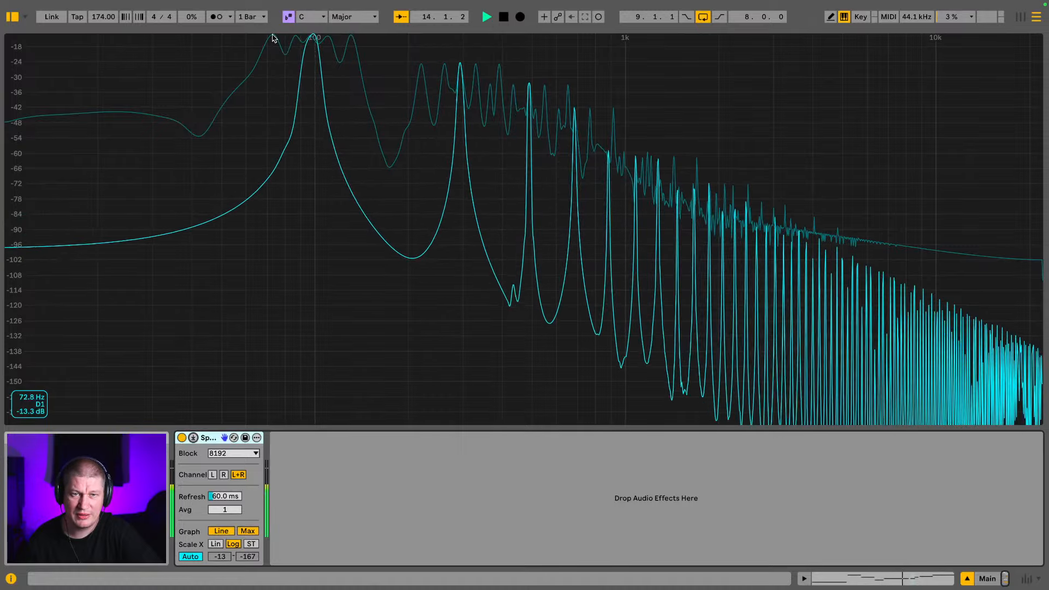
key("space")
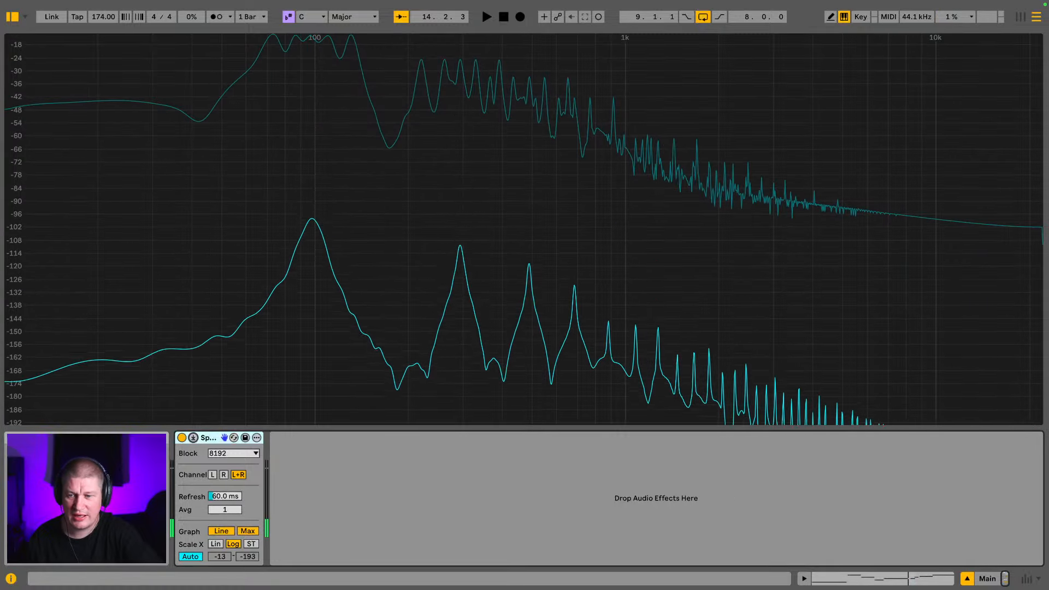
Open the Vital clip in an enlarged note editor and transpose all of its notes down one octave
left_click(937, 577)
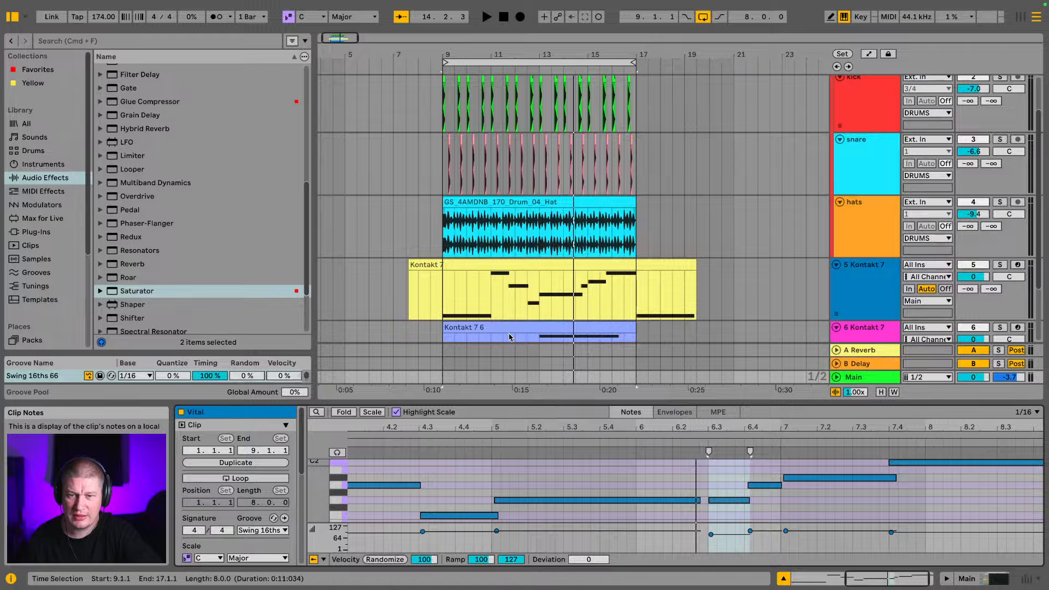
scroll(510, 288, "down", 2)
scroll(529, 273, "down", 1)
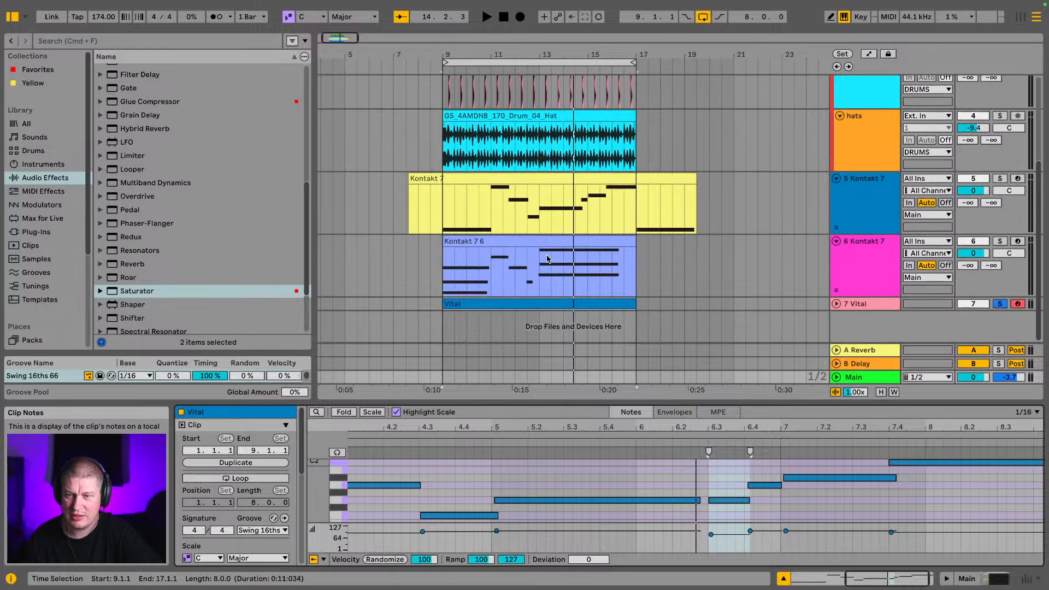
left_click(536, 304)
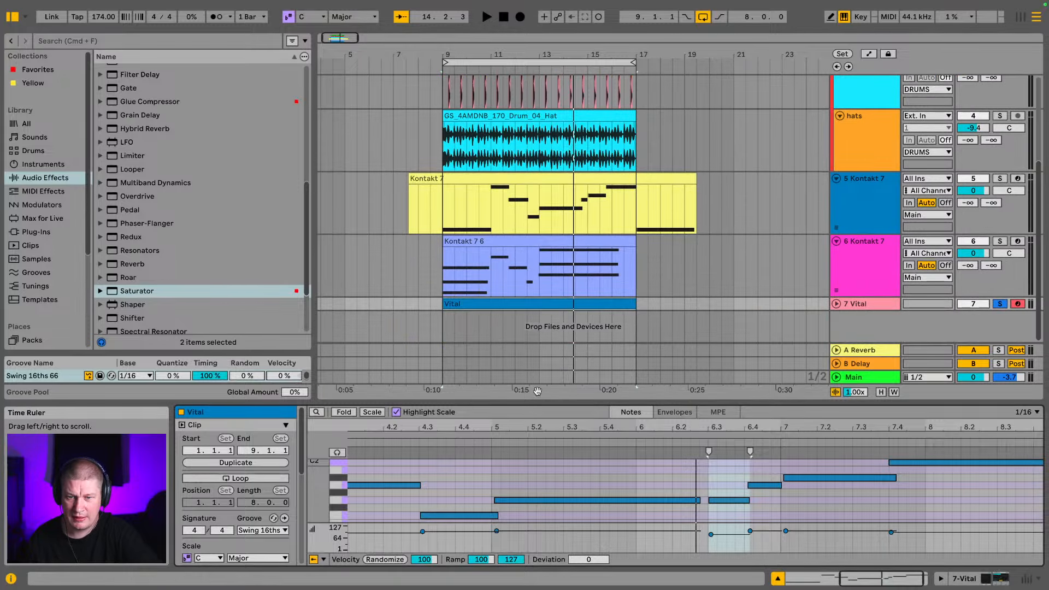
left_click_drag(537, 403, 524, 149)
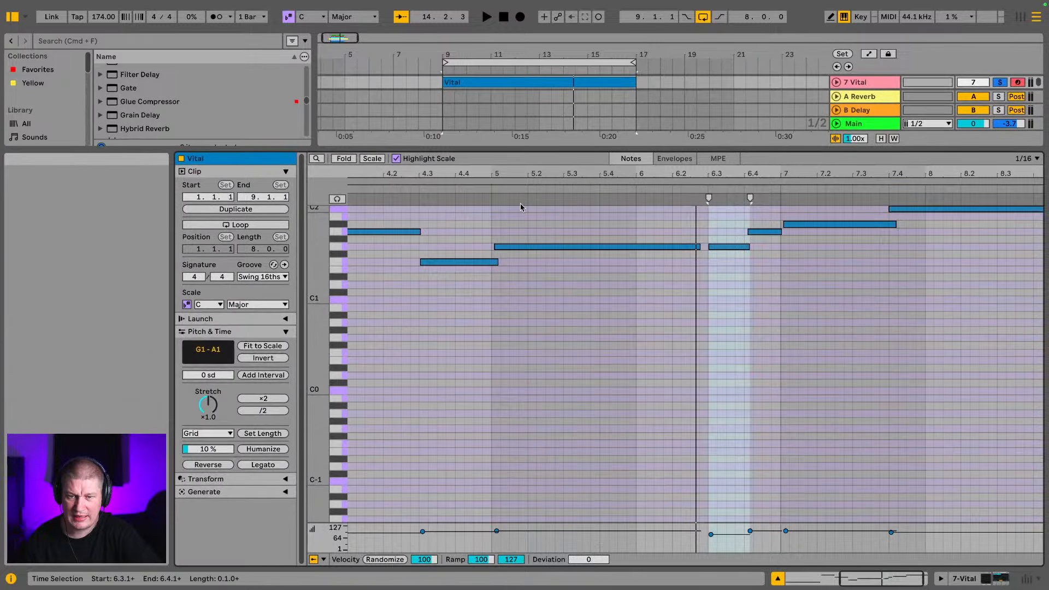
left_click(459, 263)
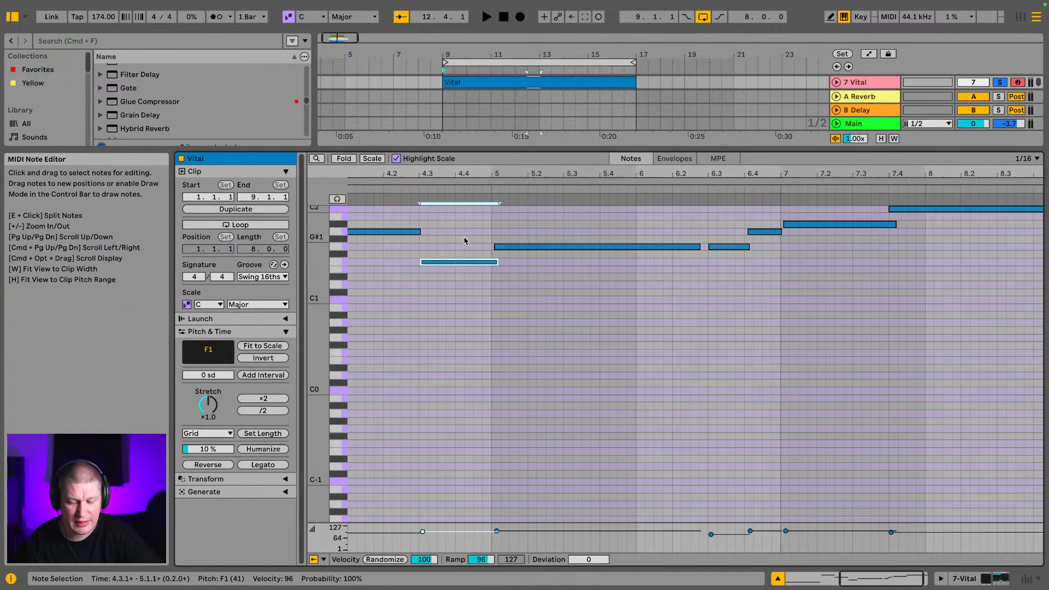
key("super+a")
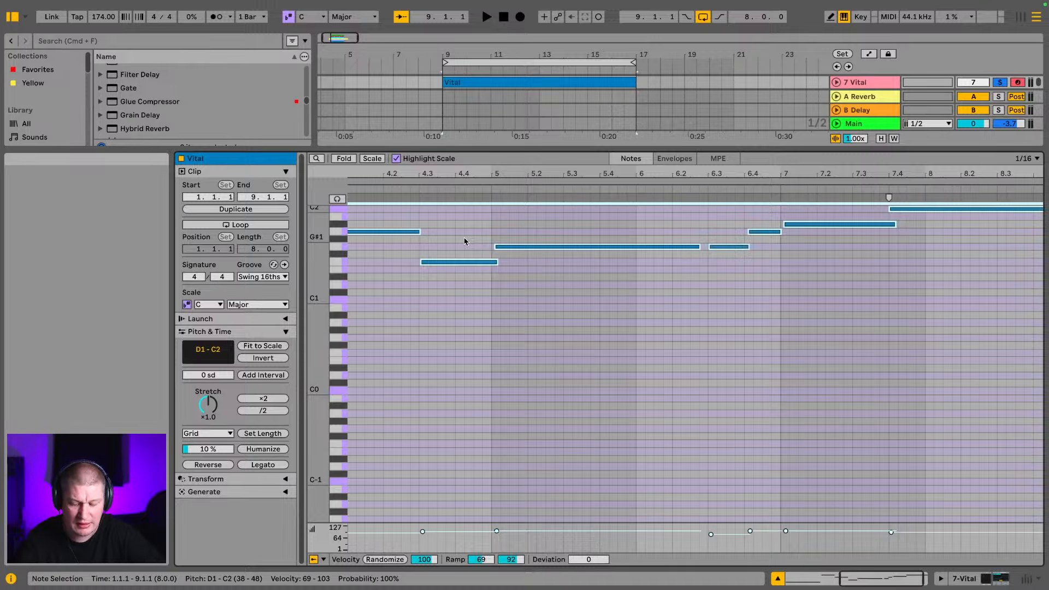
key("shift+Down")
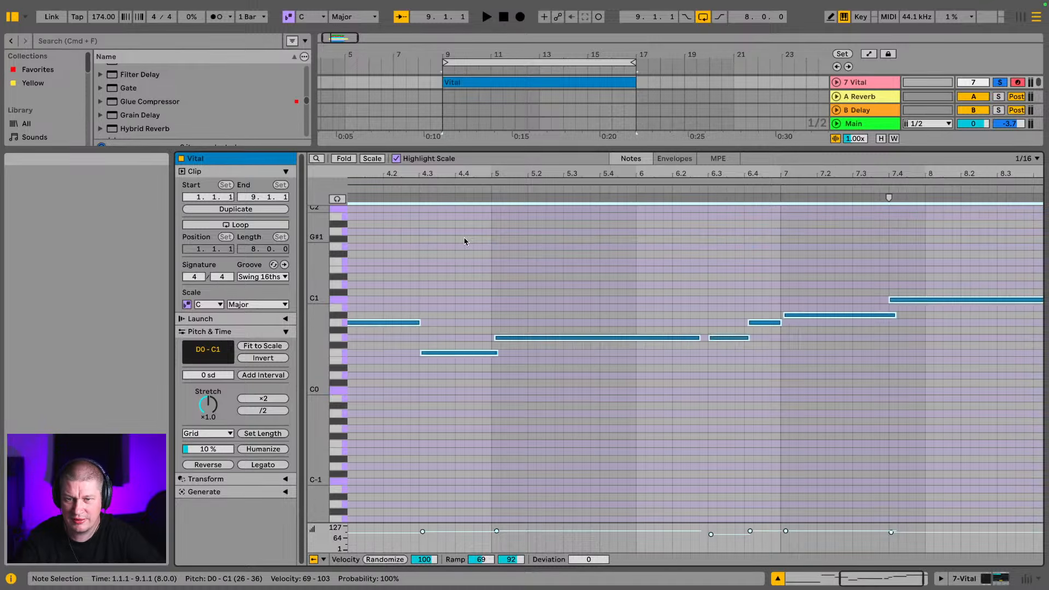
Unsolo the Vital track during playback and set its Saturator's Drive to 13 dB
key("space")
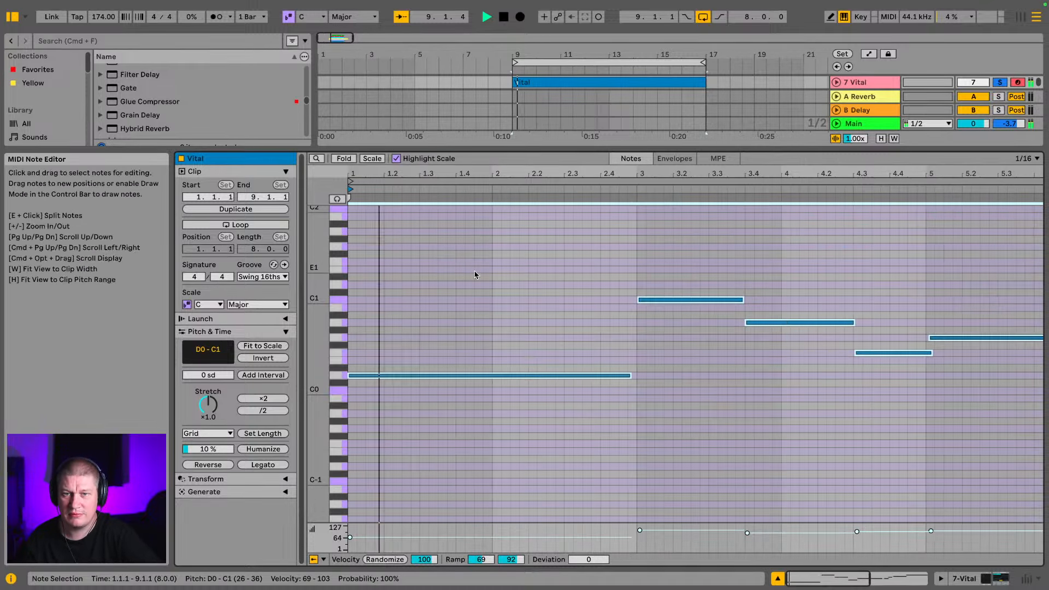
key("shift+Tab")
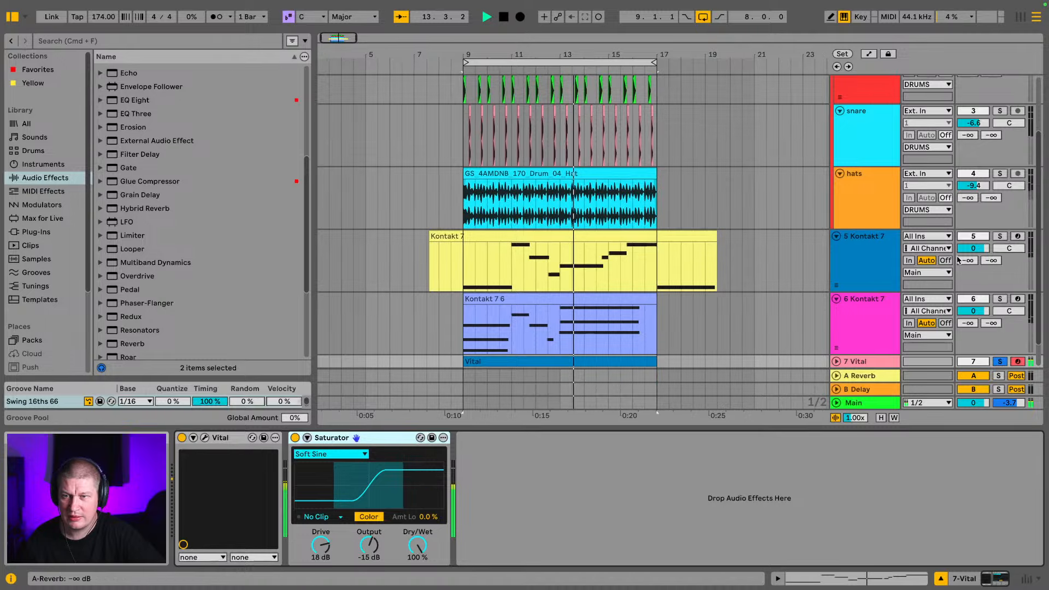
left_click(1000, 361)
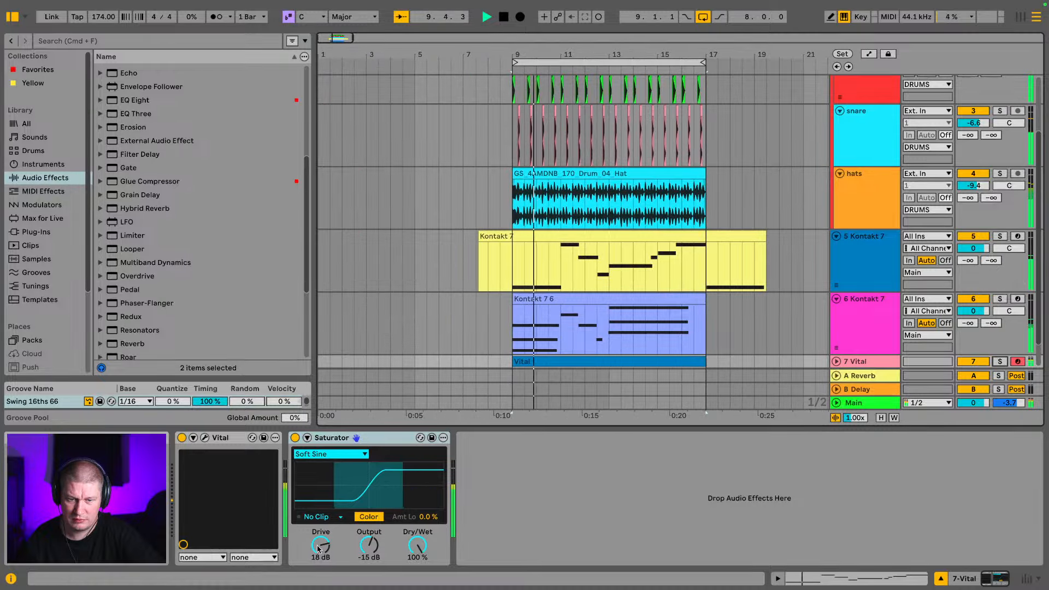
left_click_drag(322, 546, 324, 563)
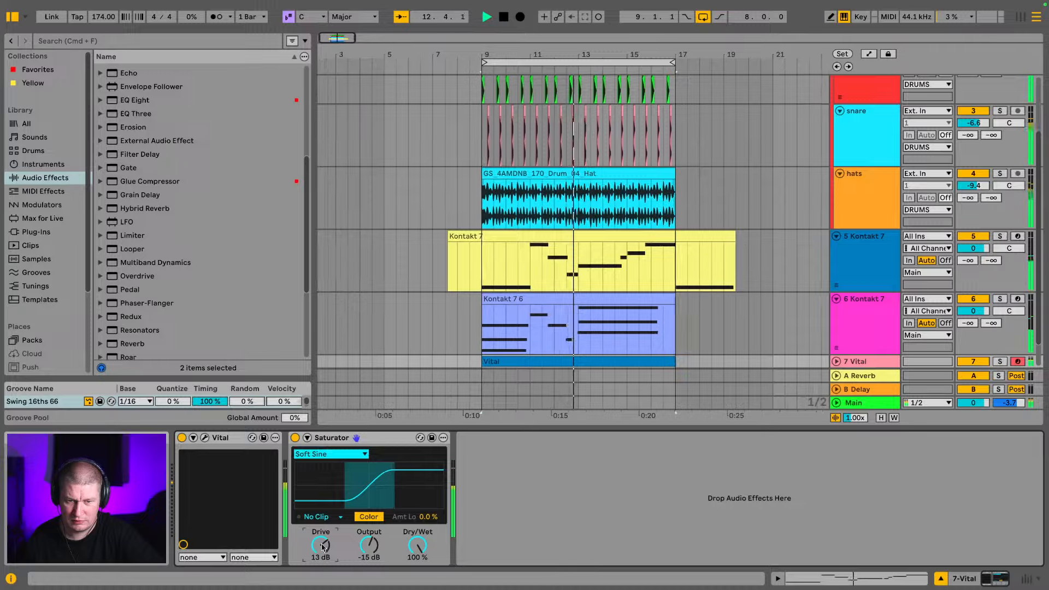
Deactivate the 5 Kontakt 7 track, and fold both Kontakt tracks and the DRUMS group
scroll(849, 290, "down", 2)
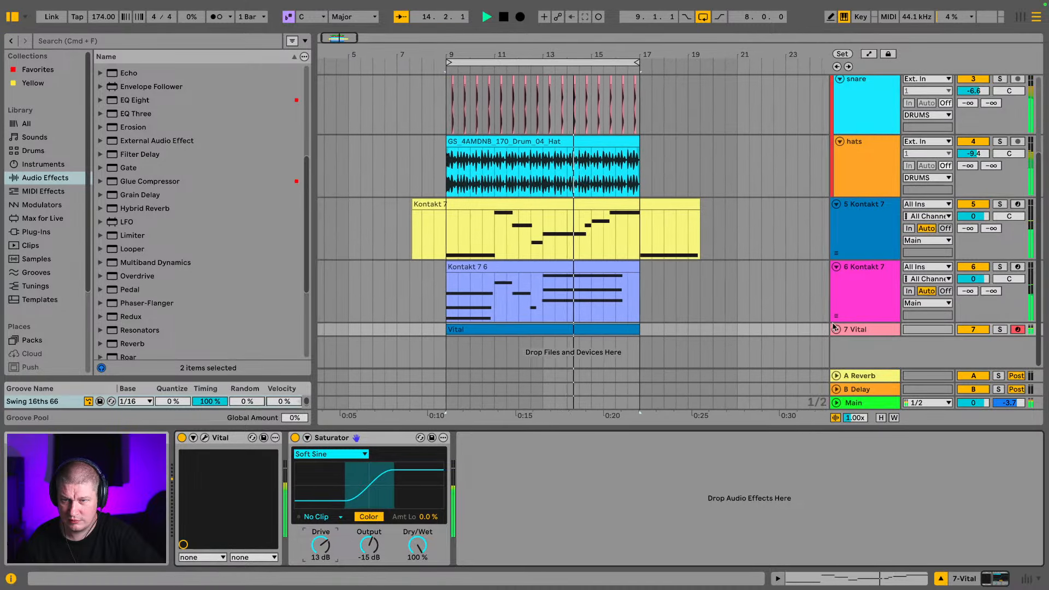
left_click(976, 204)
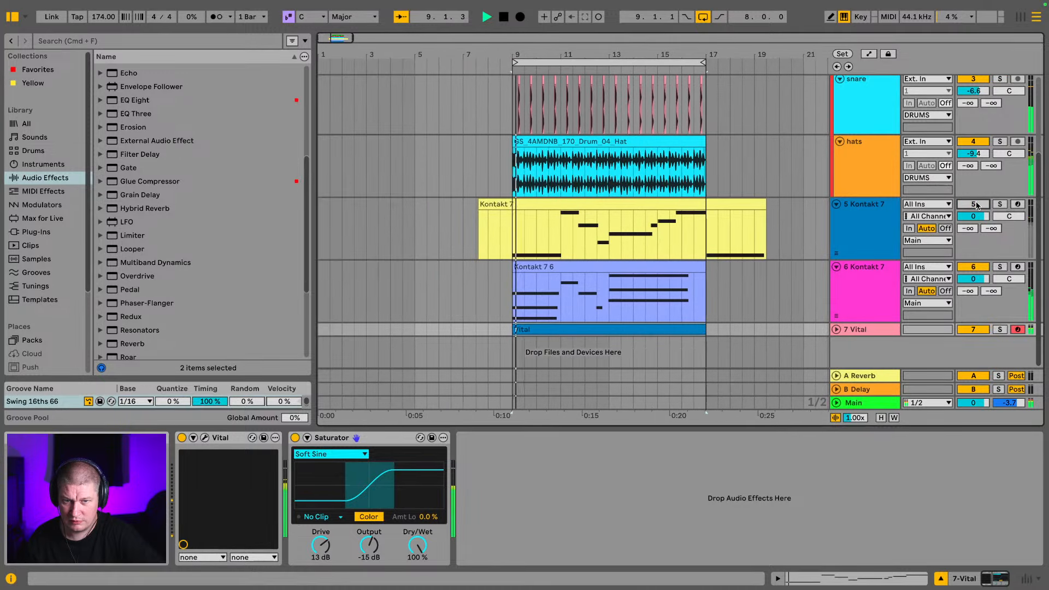
left_click(881, 279)
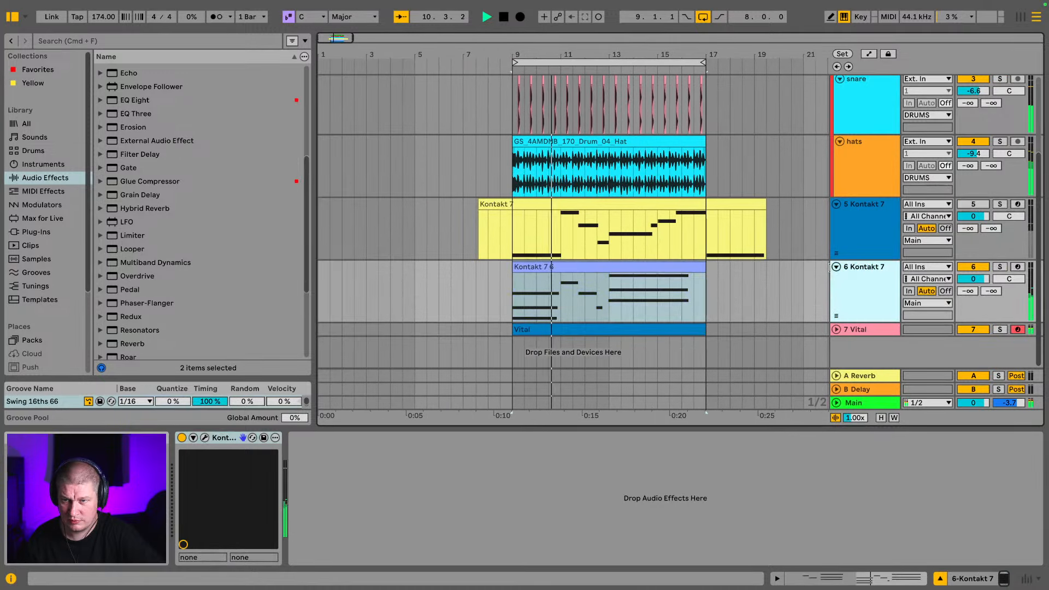
left_click(836, 267)
left_click(836, 205)
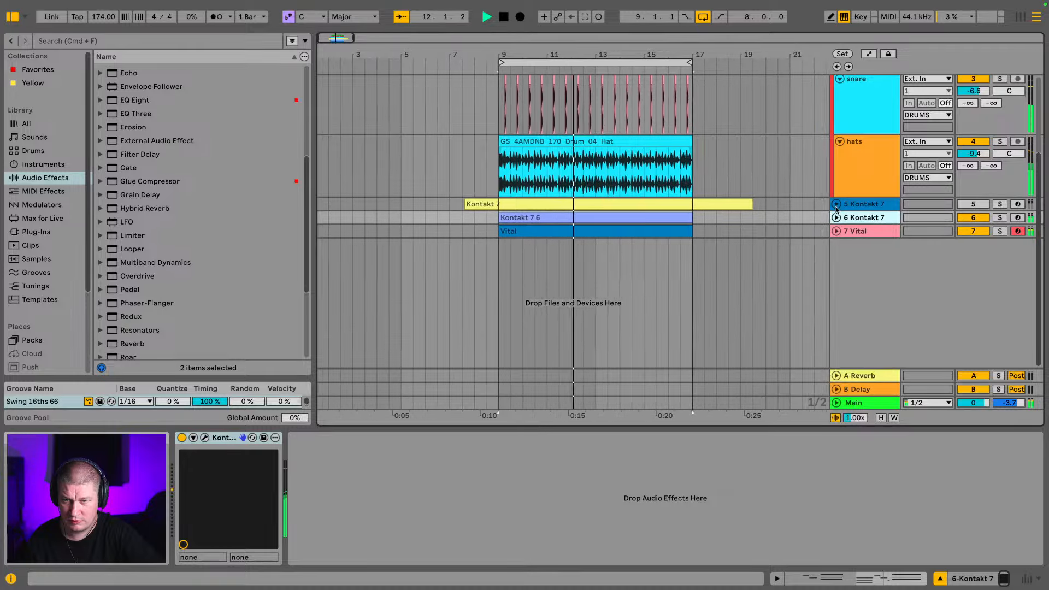
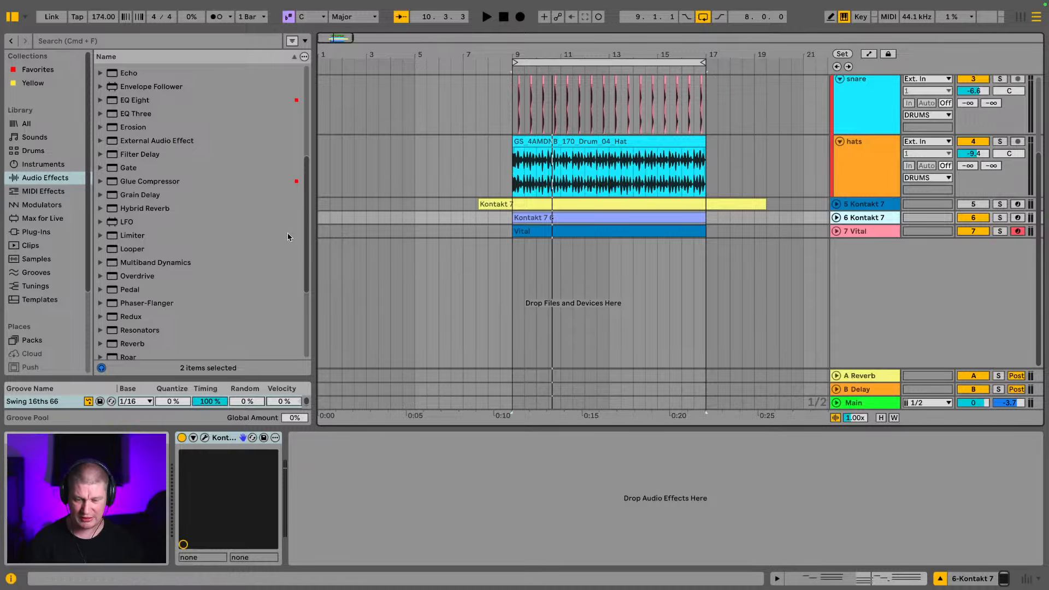
scroll(878, 175, "up", 4)
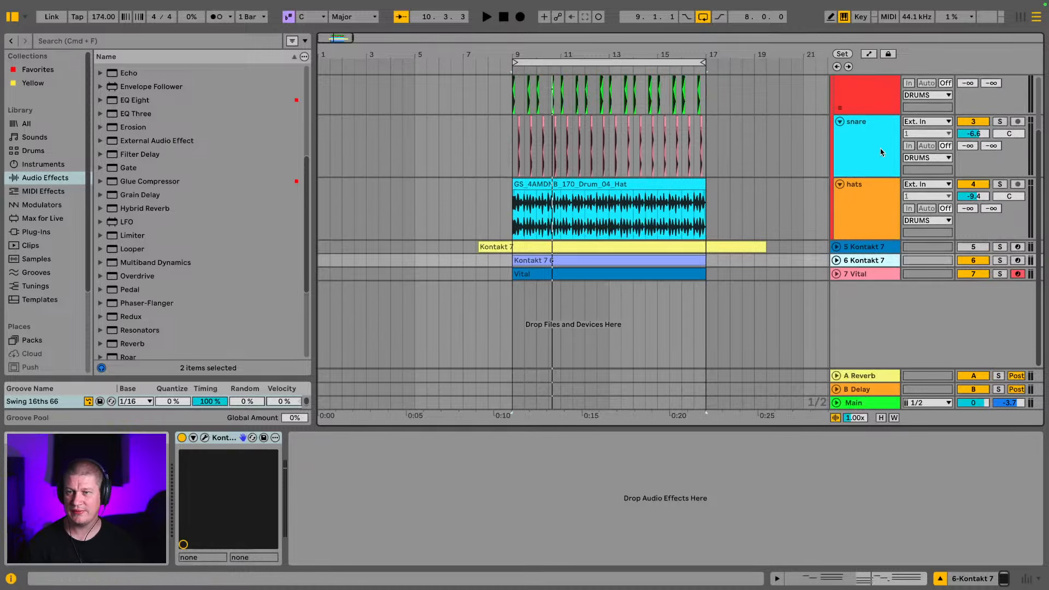
left_click(835, 83)
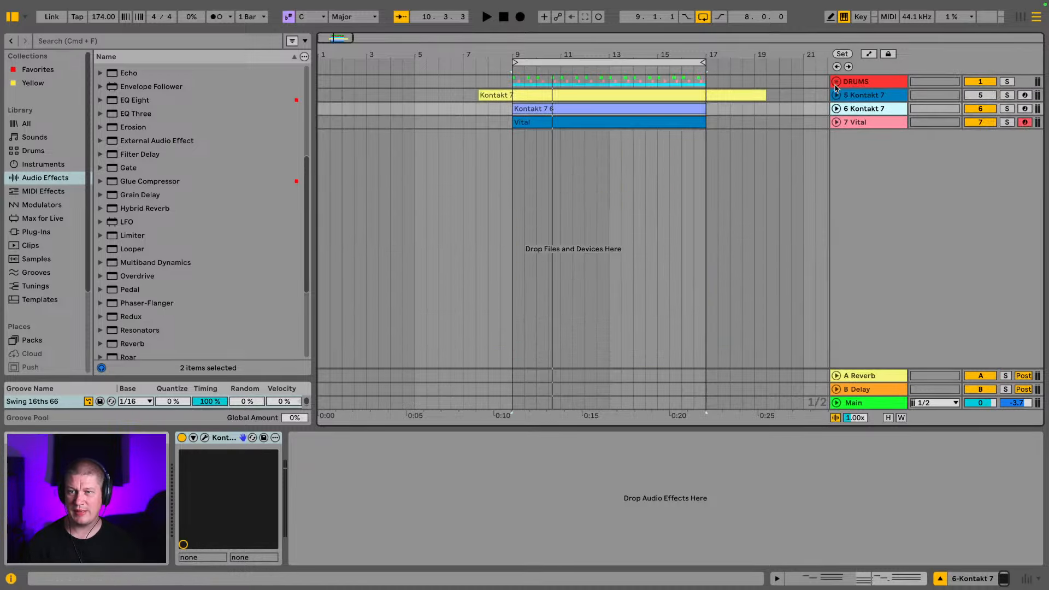
Rename the two Kontakt tracks to rhodes 1 and rhodes 2, and the Vital track to sub bass
left_click(865, 100)
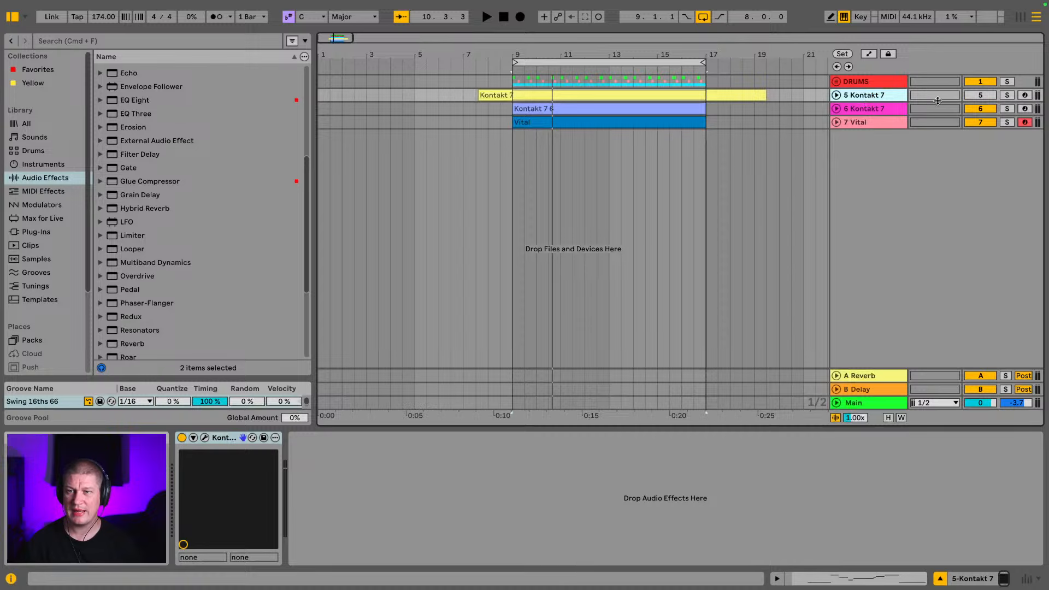
key("super+r")
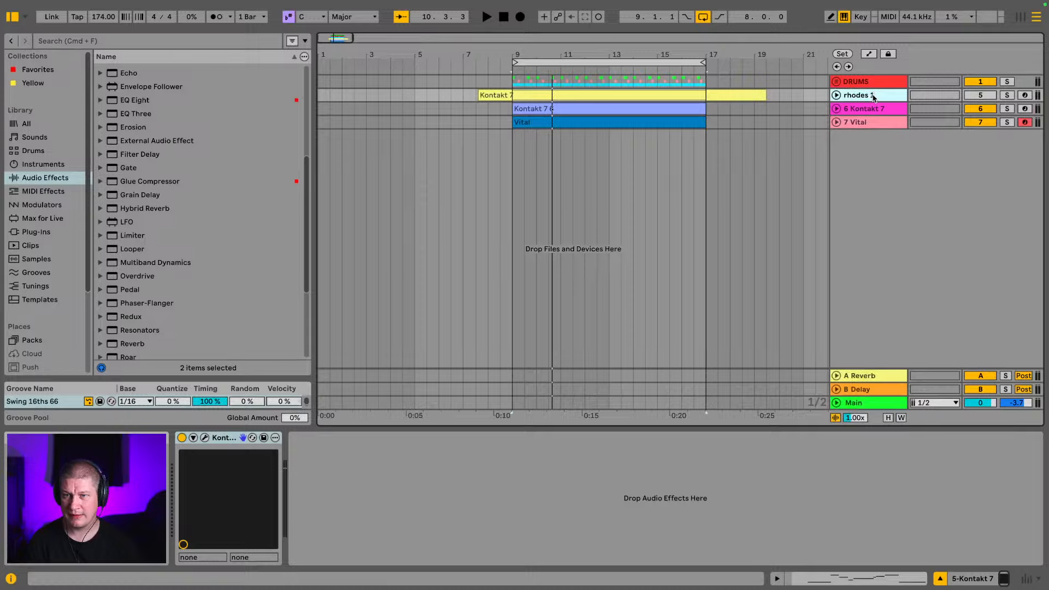
key("Tab")
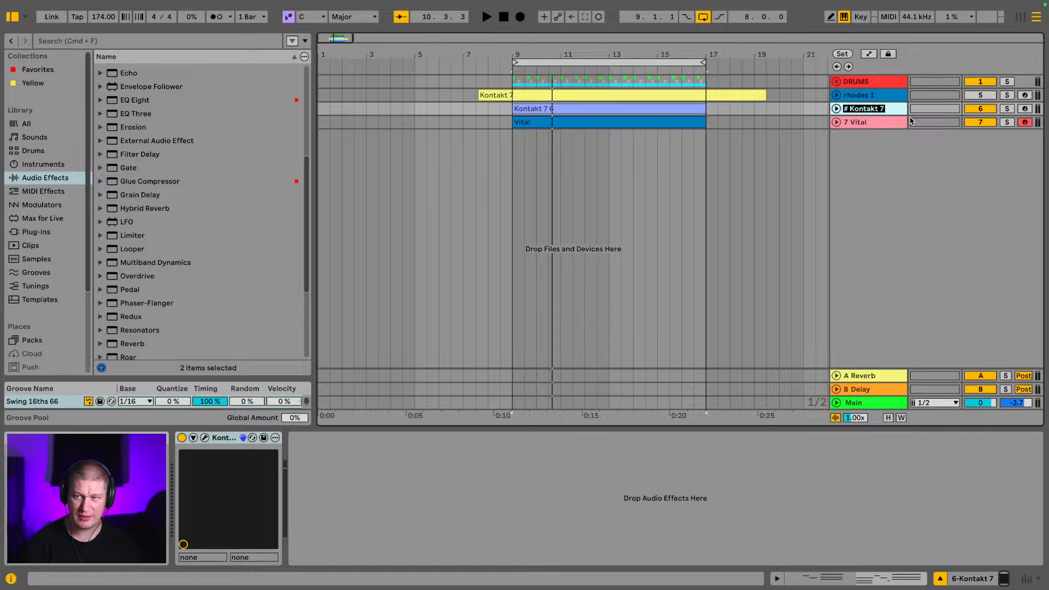
type("rhodes 2")
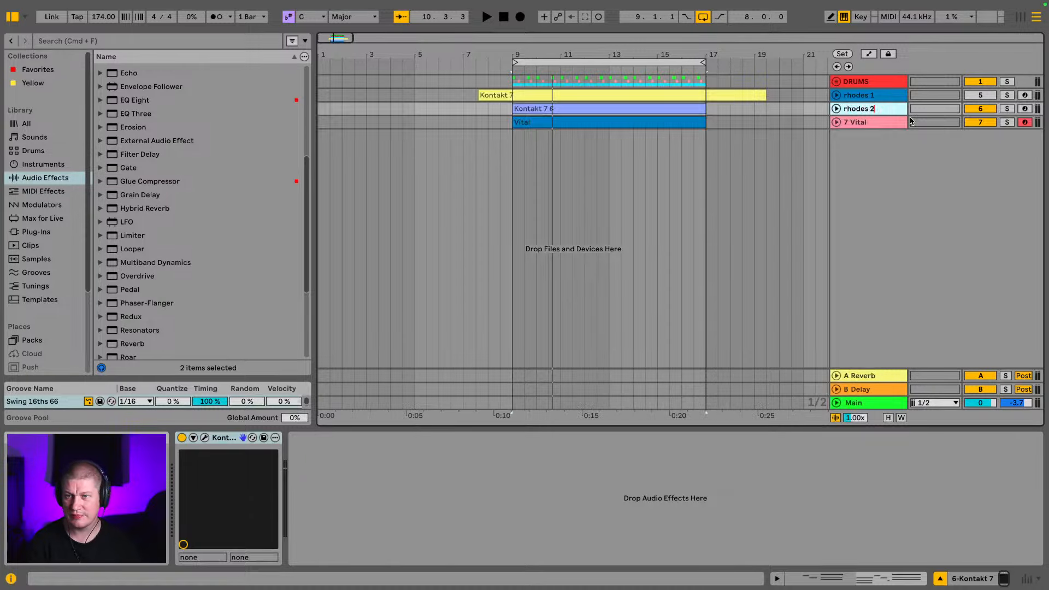
key("Tab")
type("s")
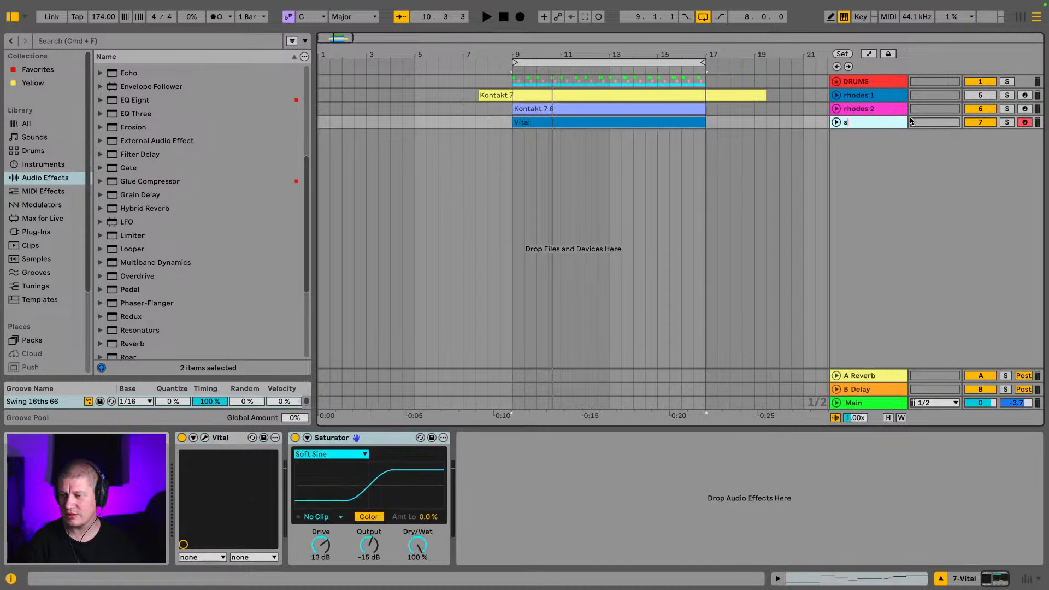
type("ub ba")
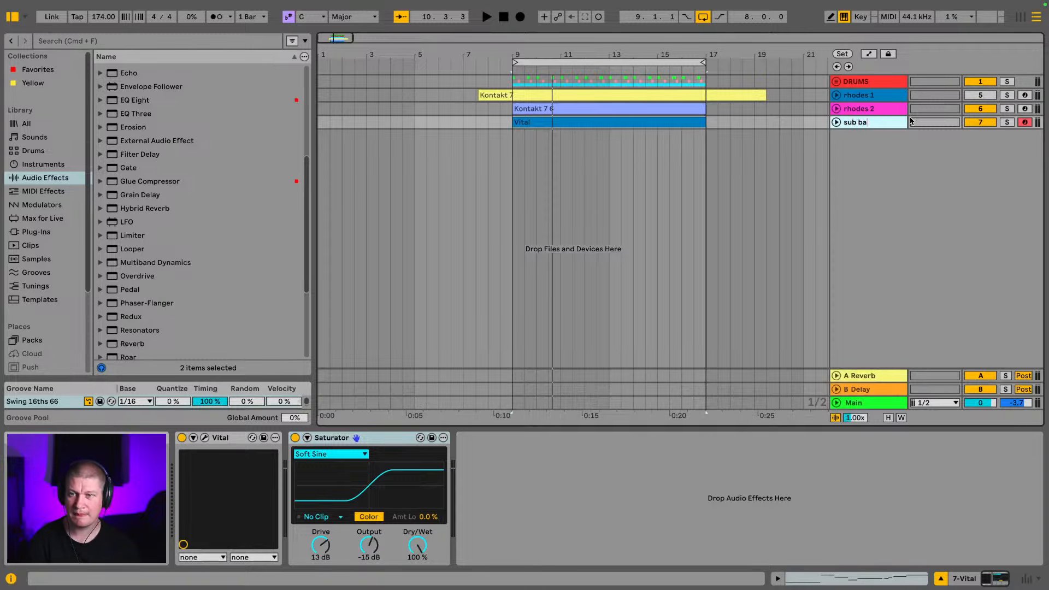
type("ss")
key("Return")
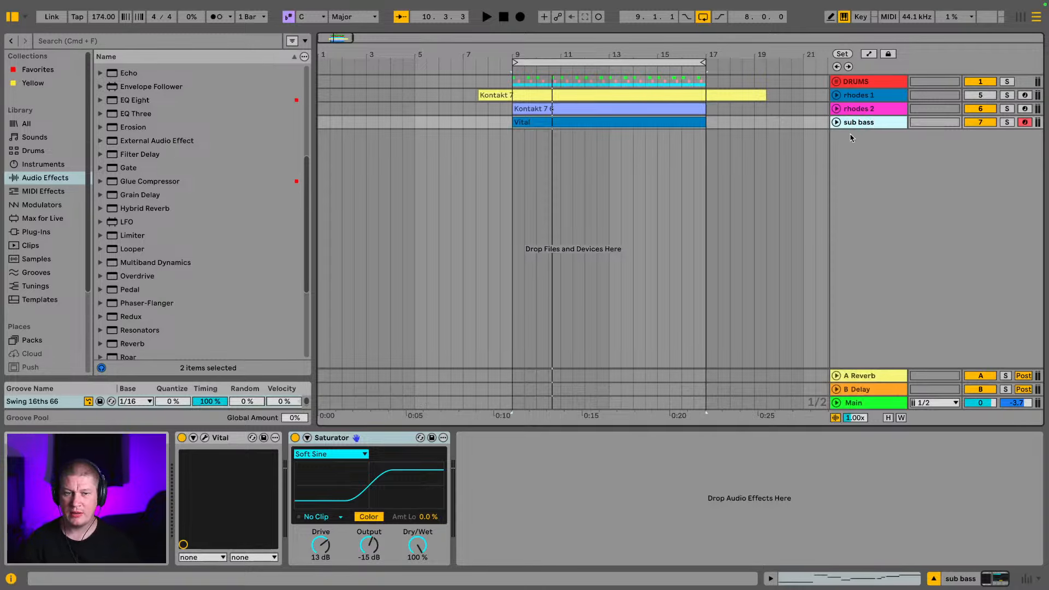
Solo the sub bass track, listen to it in the loop, and unsolo it again
left_click(1011, 123)
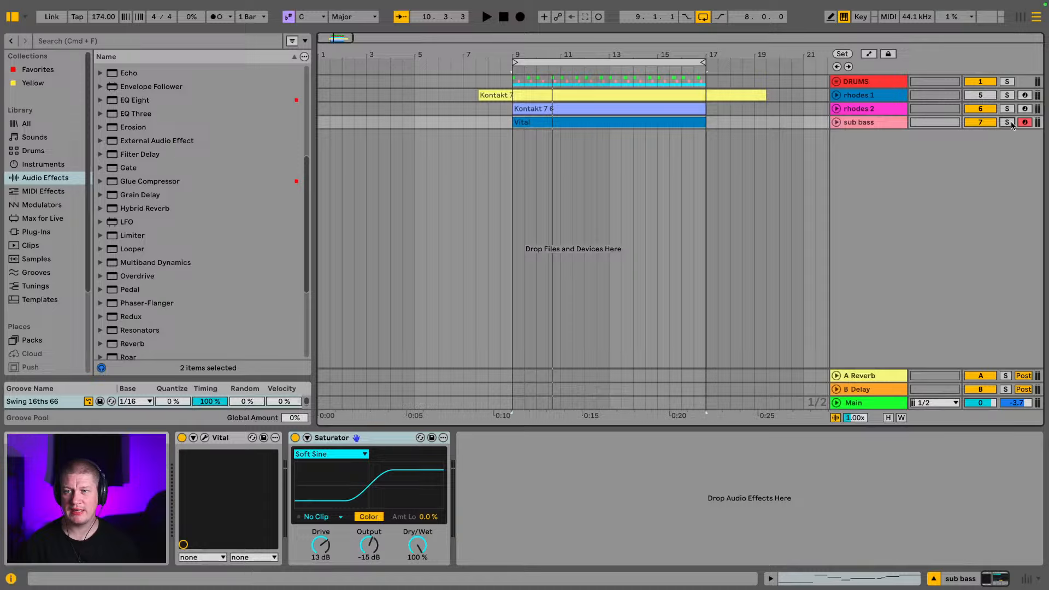
left_click(851, 123)
key("space")
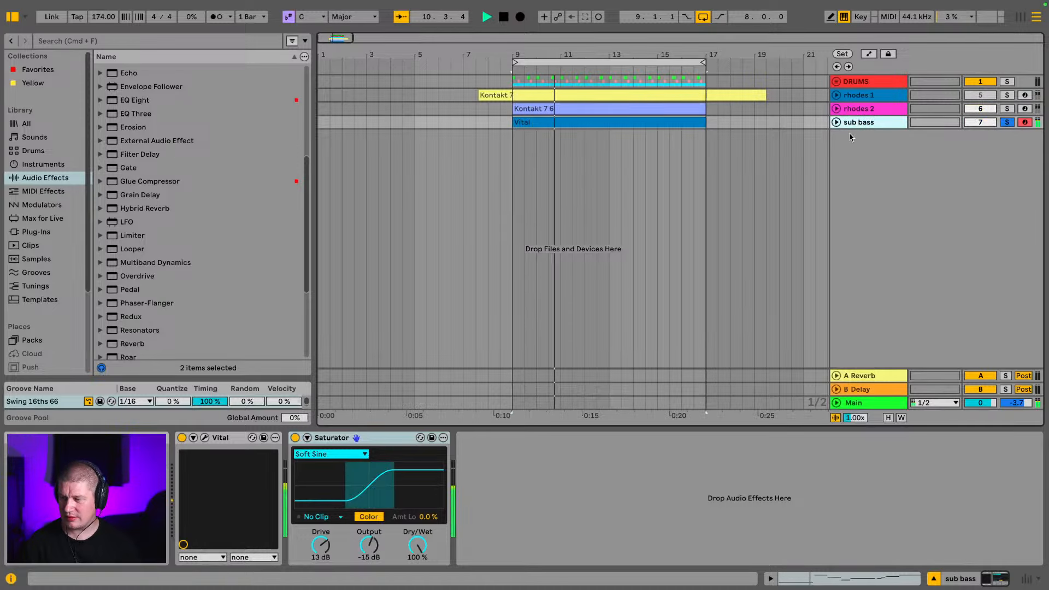
left_click(1004, 123)
left_click(894, 127)
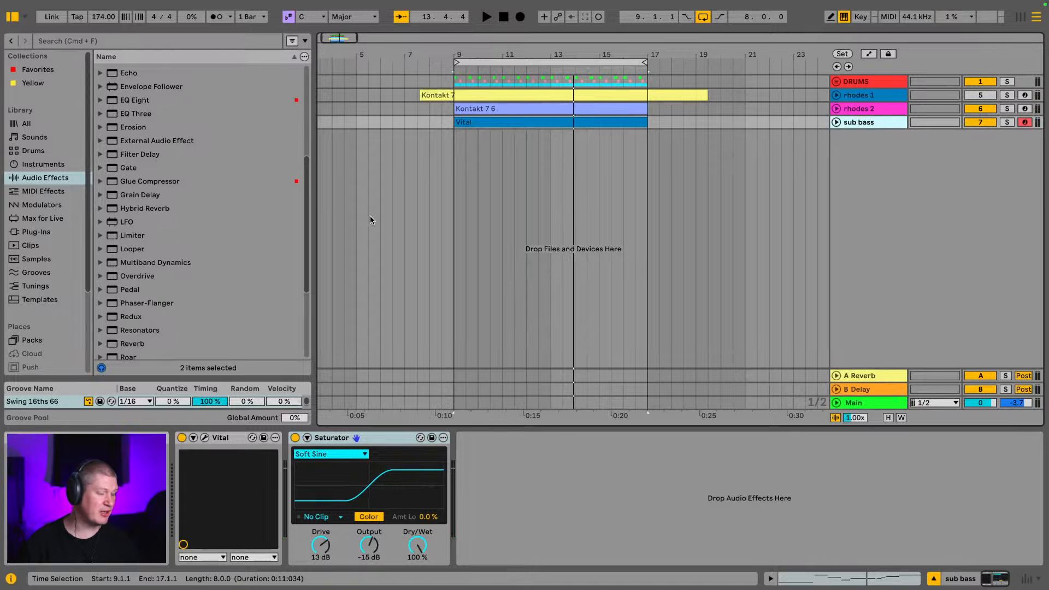
Add an Auto Filter after the Saturator on the sub bass track
scroll(186, 224, "up", 4)
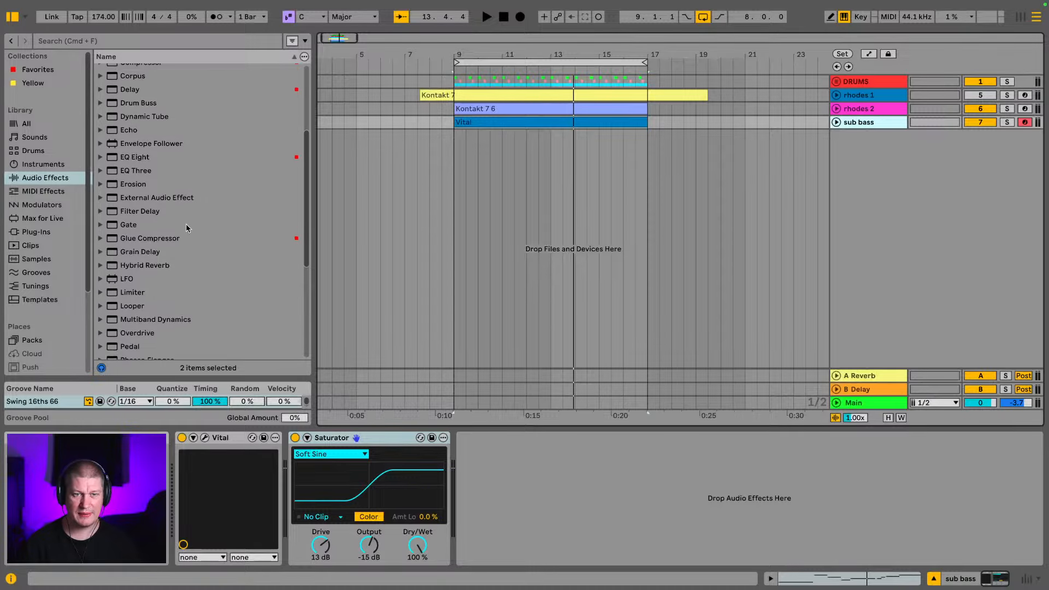
scroll(186, 225, "up", 5)
scroll(186, 227, "down", 4)
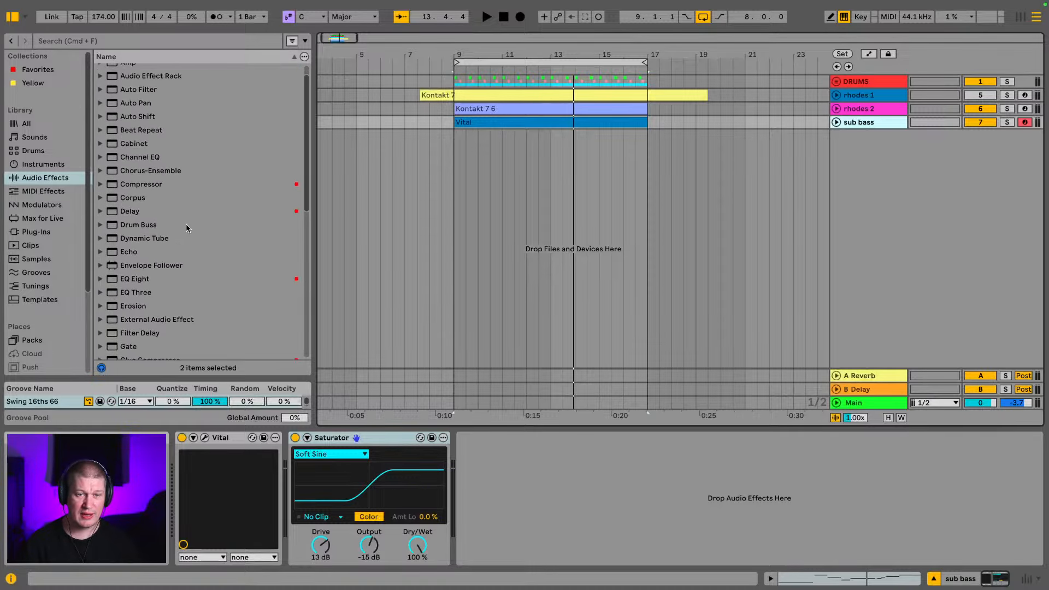
scroll(186, 228, "down", 3)
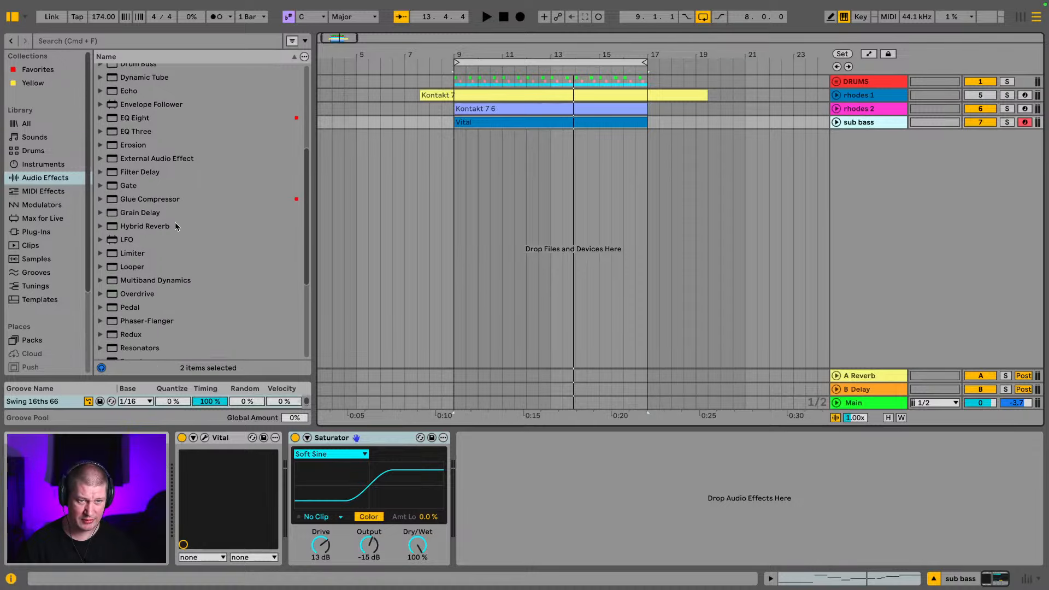
scroll(175, 222, "up", 6)
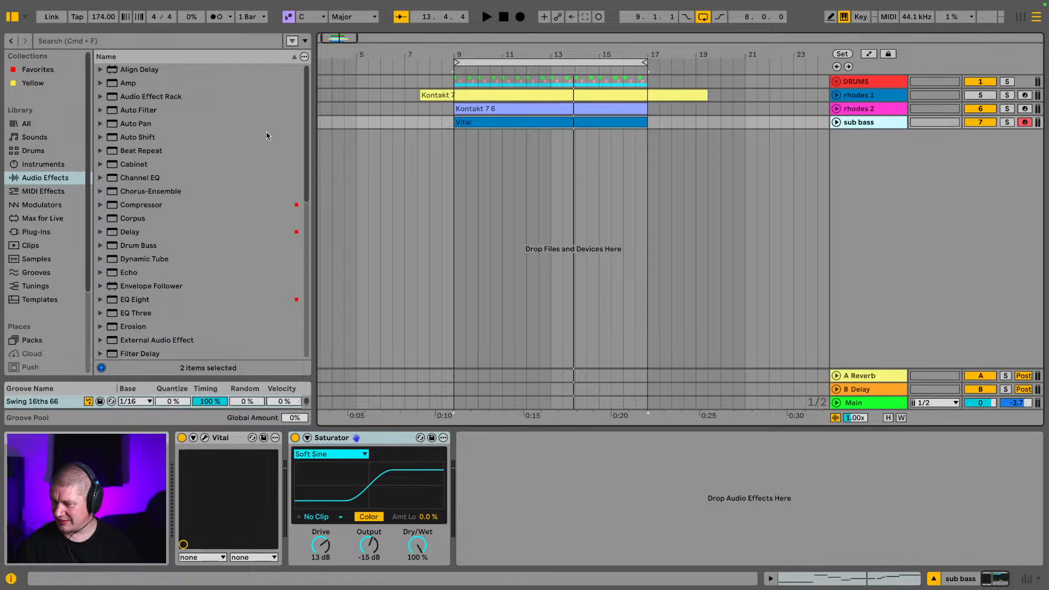
key("space")
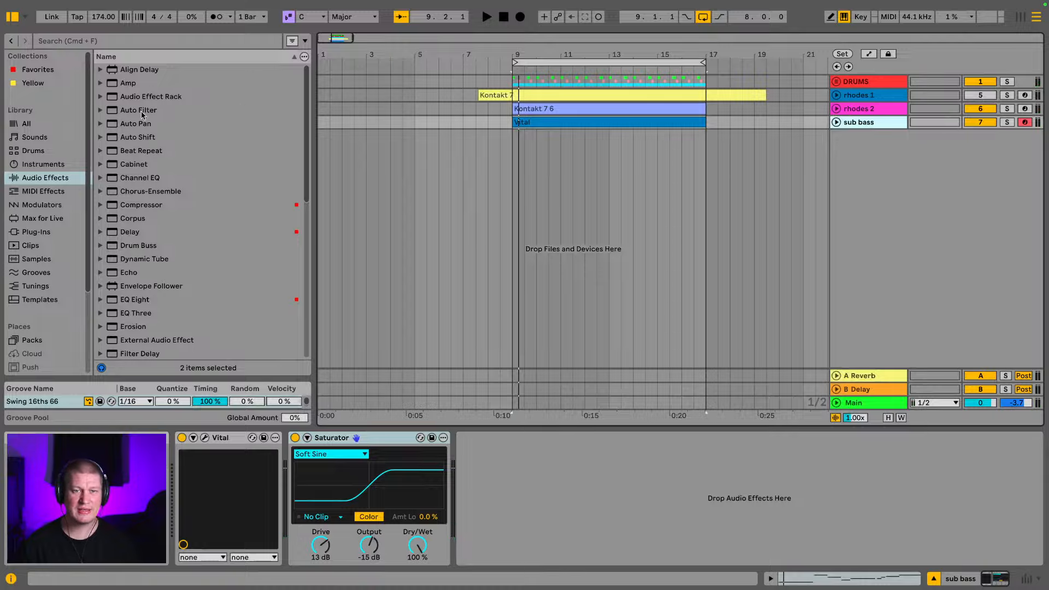
left_click_drag(141, 115, 473, 451)
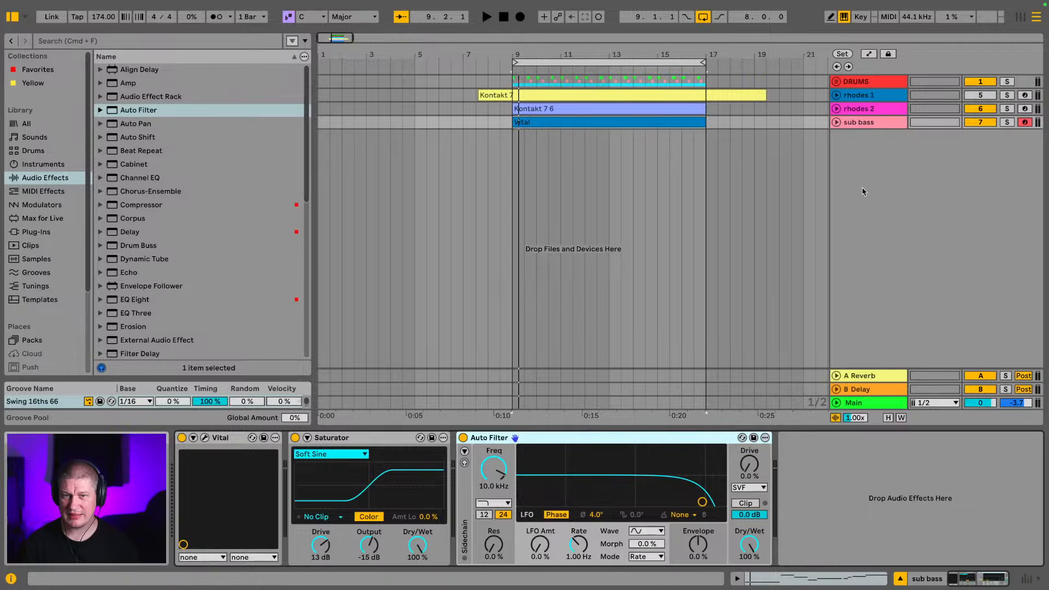
Solo the sub bass track, bypass its Auto Filter and examine the playing signal in the Main track's enlarged Spectrum
left_click(861, 123)
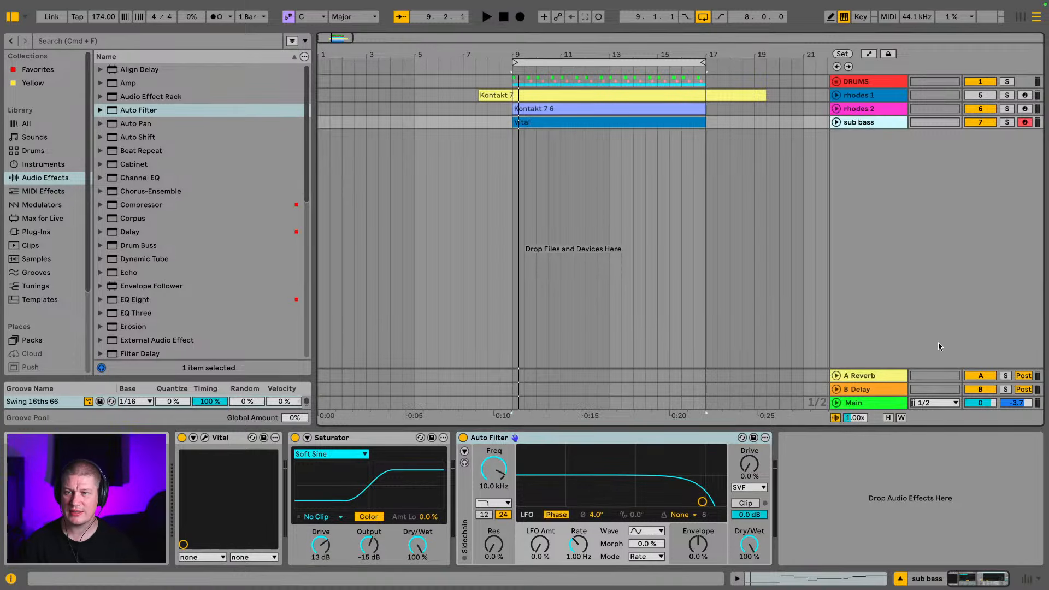
left_click(1007, 123)
left_click(467, 438)
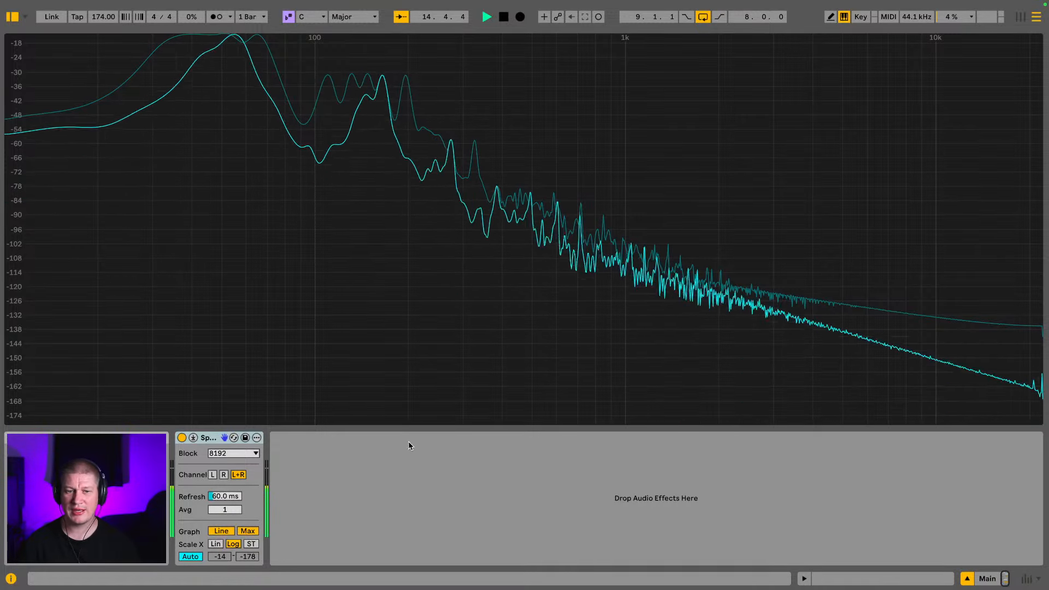
left_click(245, 438)
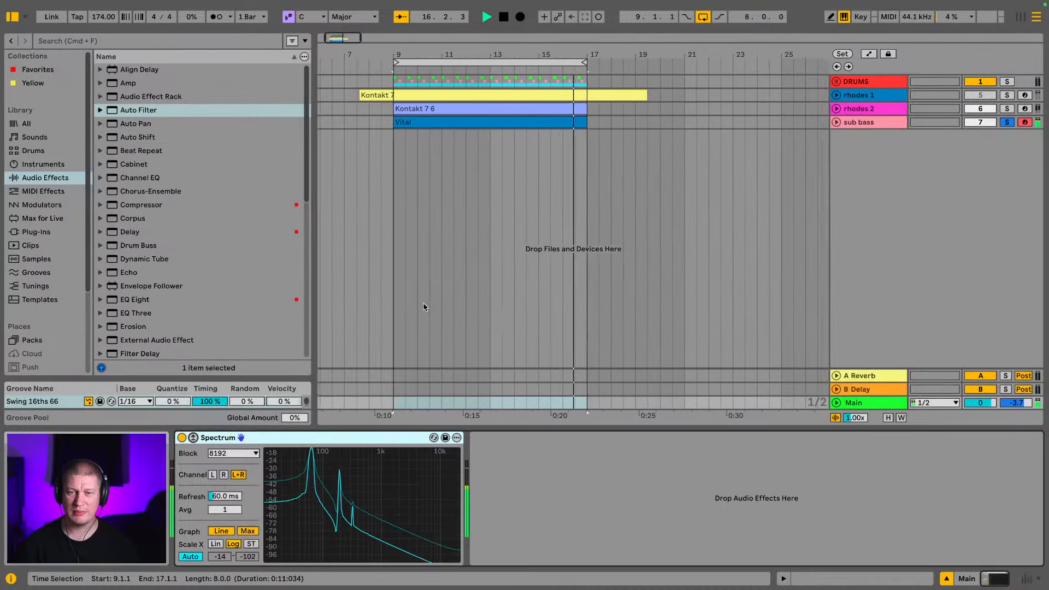
Reactivate the sub bass track's Auto Filter and set its cutoff frequency to 223 Hz
left_click(868, 121)
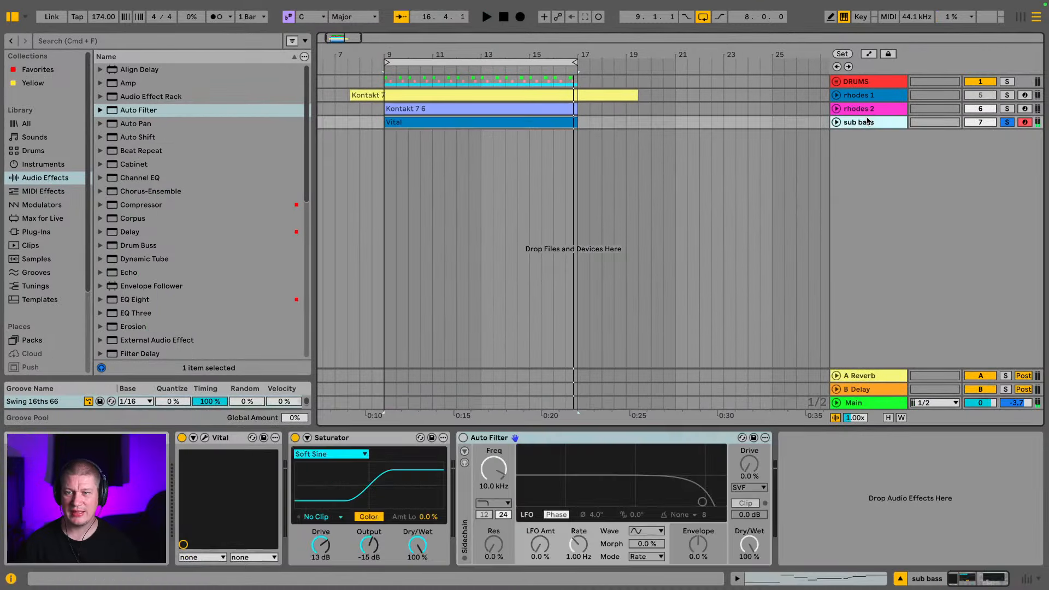
left_click(463, 438)
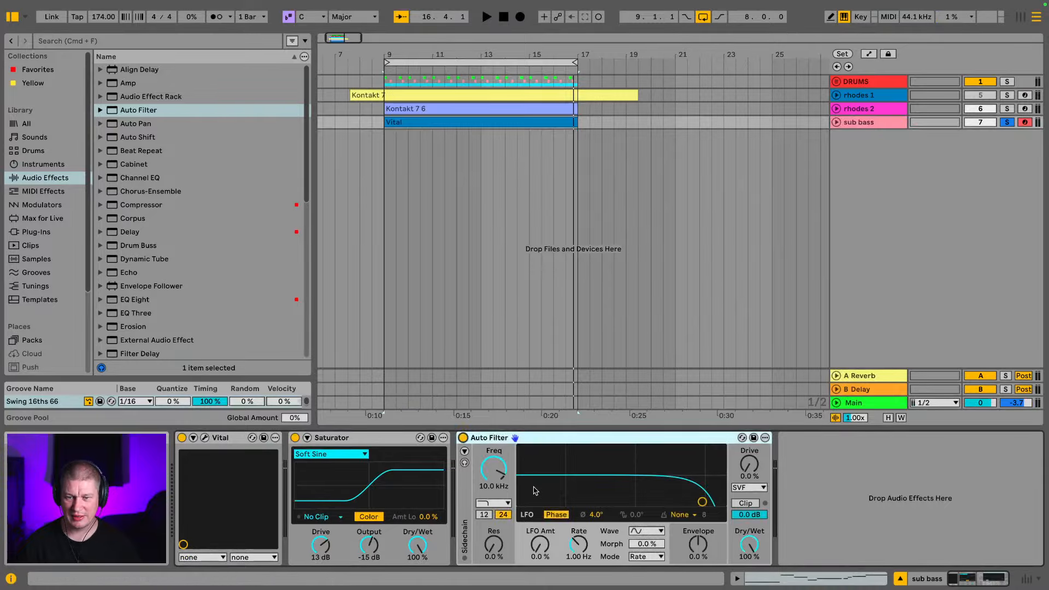
left_click_drag(495, 468, 494, 496)
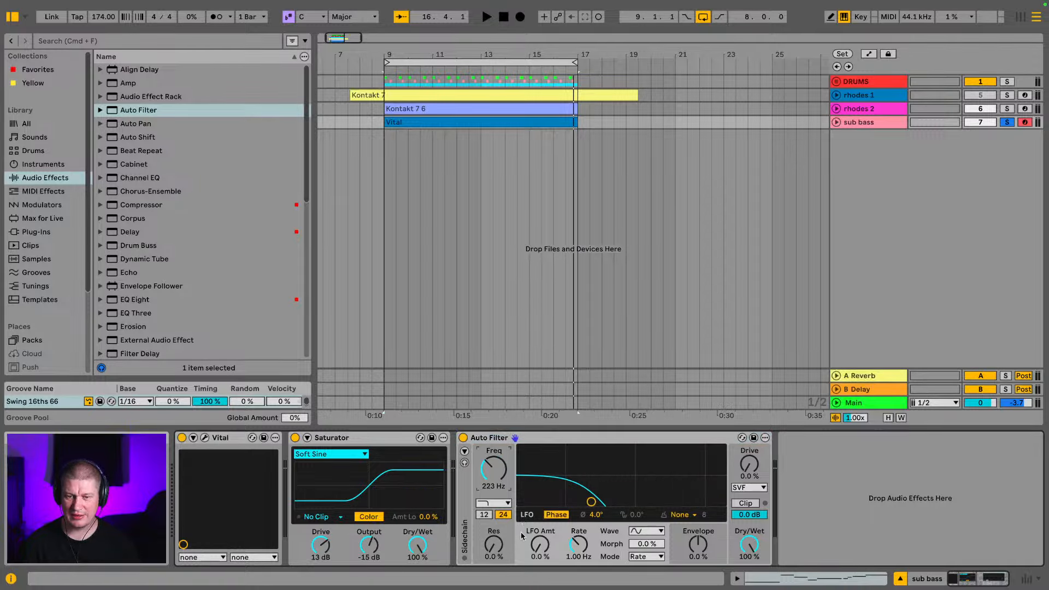
Set the Auto Filter's LFO mode to Sixteenth, its rate to 2/16 and its amount to 44 %
left_click(655, 558)
left_click(655, 549)
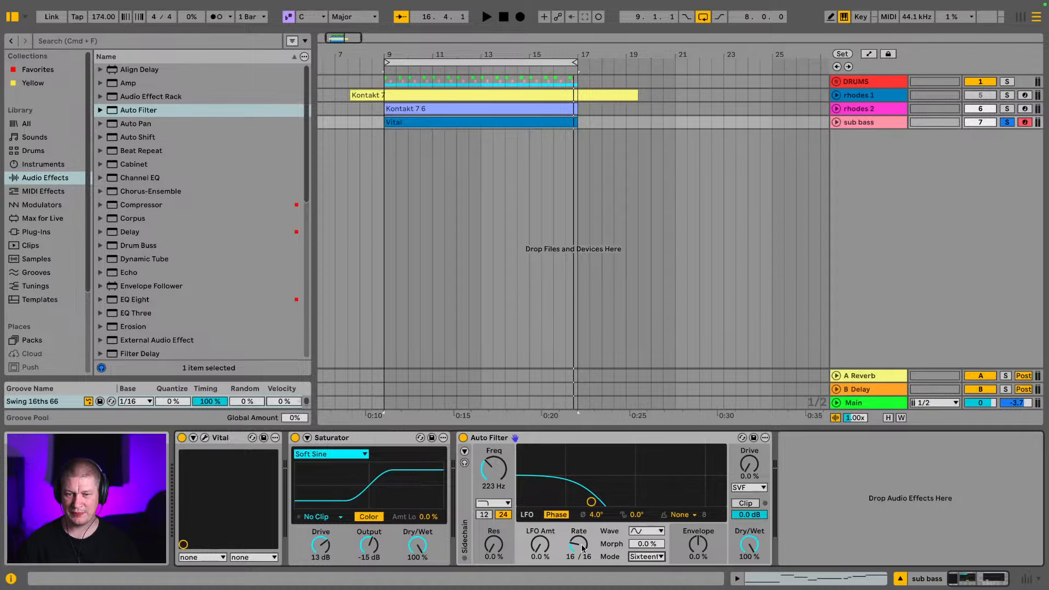
left_click_drag(579, 548, 578, 568)
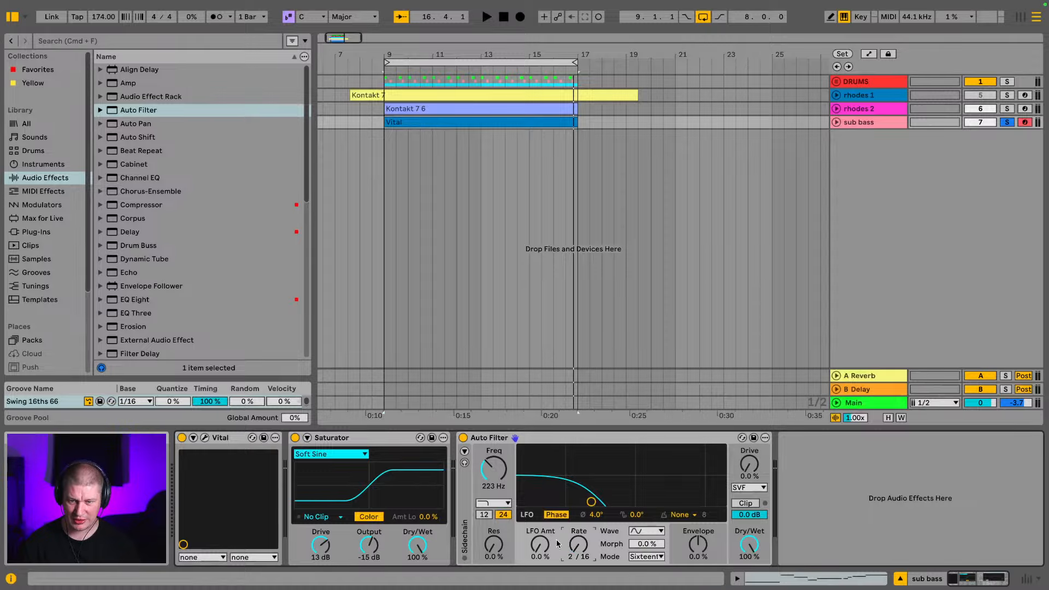
left_click_drag(548, 548, 548, 534)
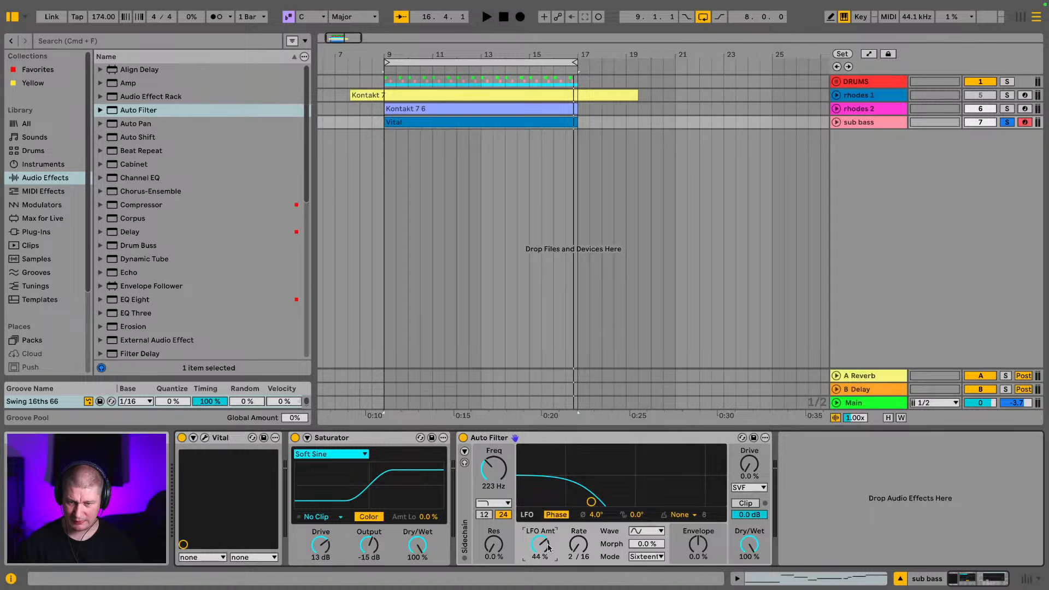
Audition the soloed sub bass and reduce the Auto Filter's LFO amount to 18 % and on to 2.0 %
key("space")
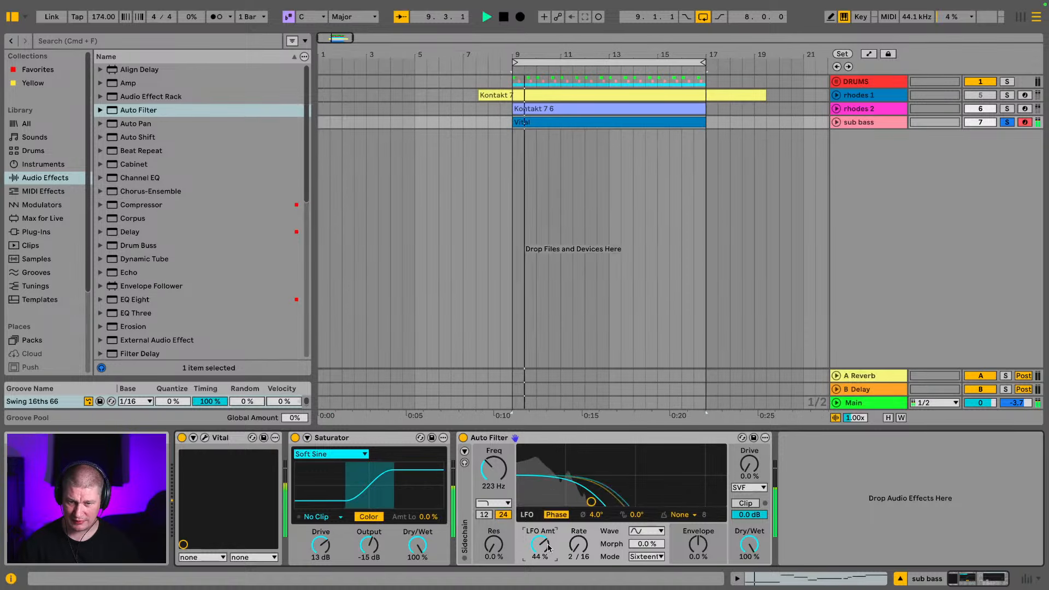
left_click_drag(549, 548, 548, 558)
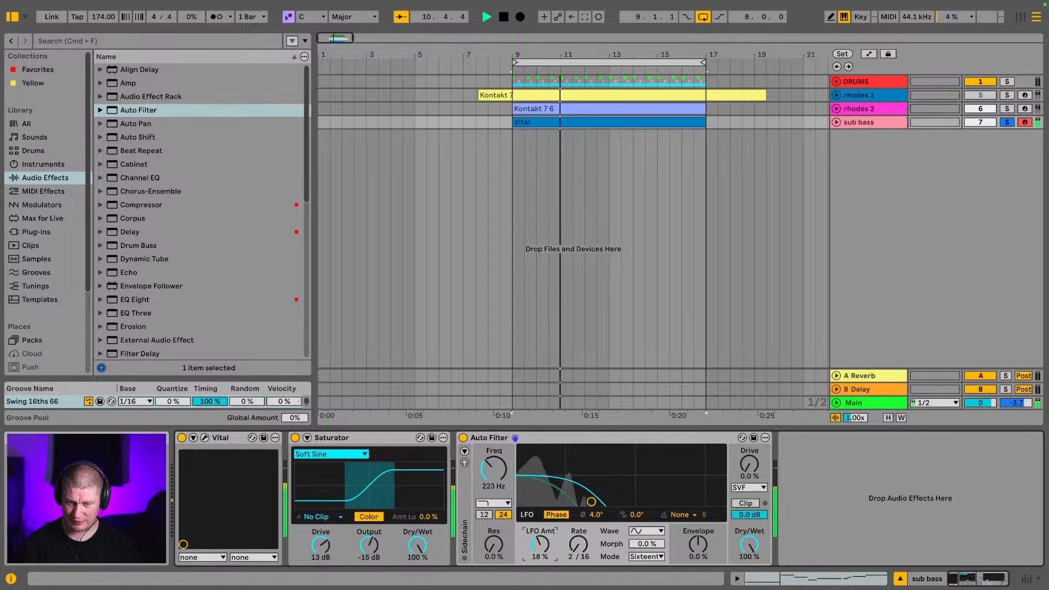
key("space")
left_click(506, 474)
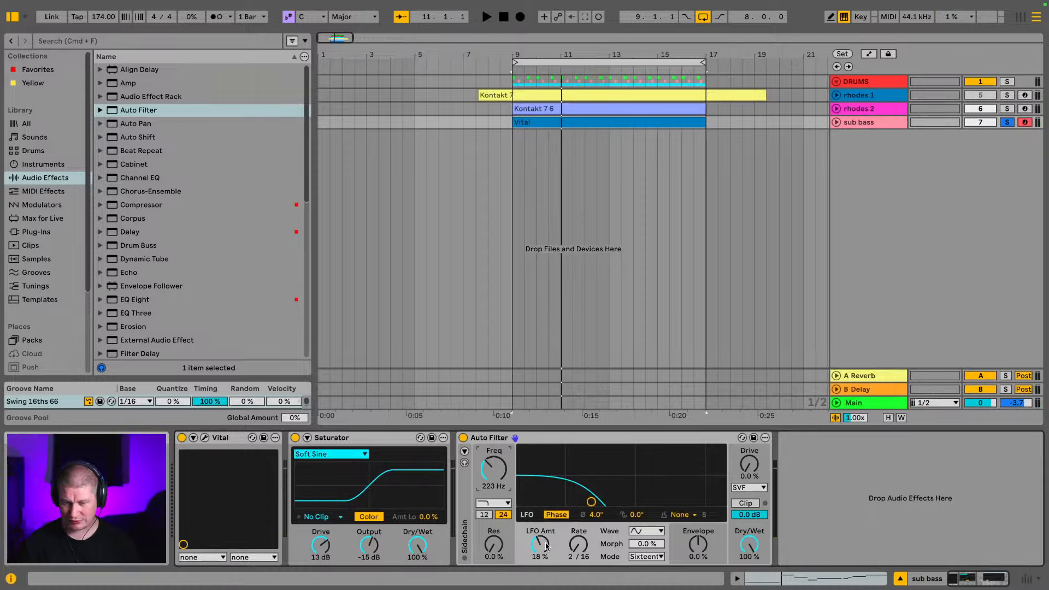
left_click_drag(540, 544, 540, 552)
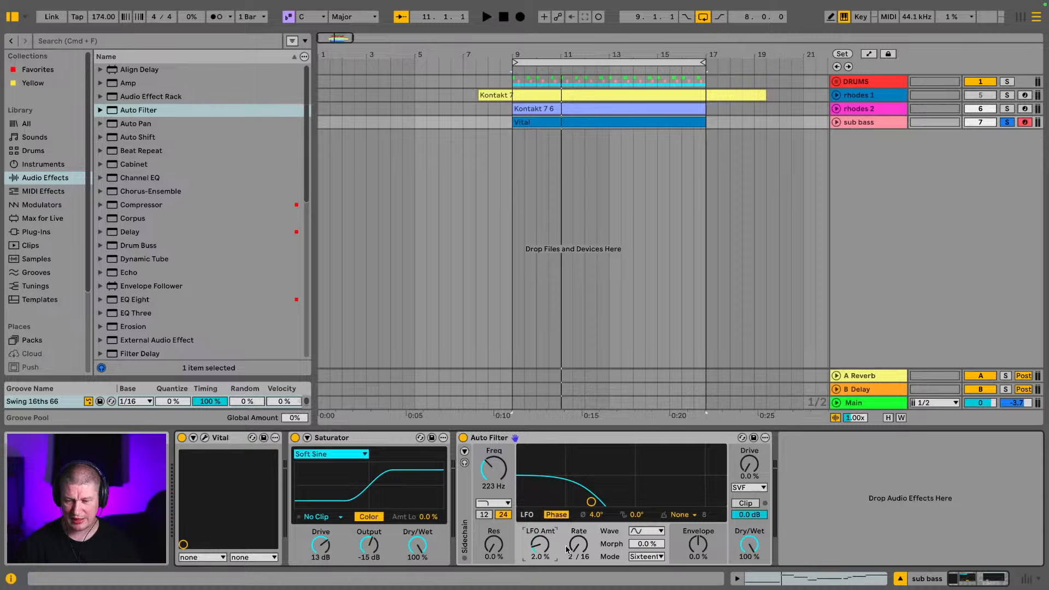
key("space")
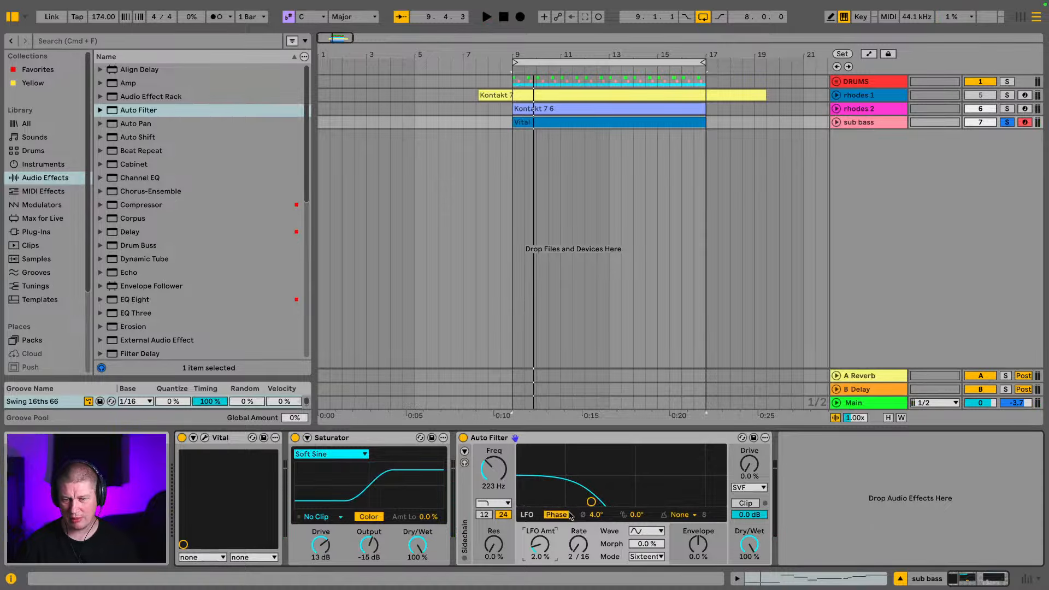
During playback, set the Auto Filter's LFO rate to 4/16 and amount to 1.8 %, and the Saturator's Drive to 19 dB and Output to -13 dB
key("space")
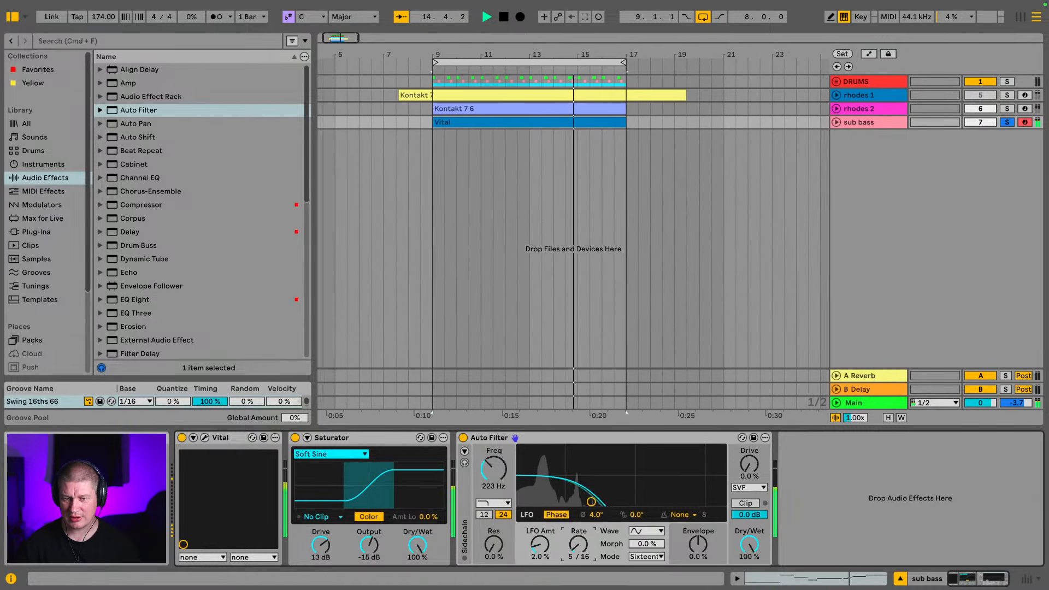
left_click_drag(579, 544, 540, 536)
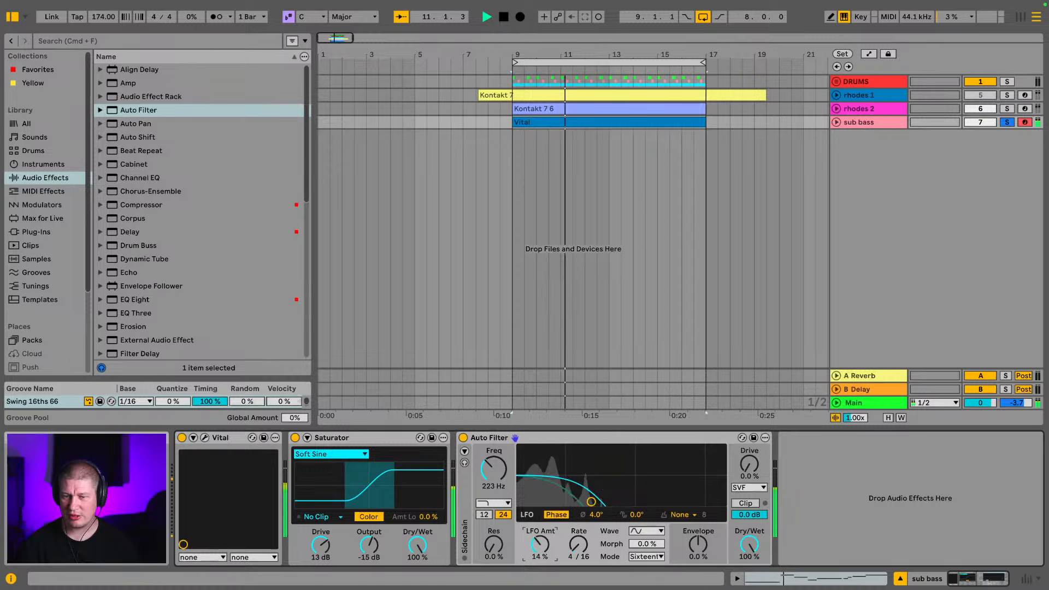
mouse_move(540, 536)
left_mouse_down()
mouse_move(539, 525)
mouse_move(540, 545)
left_mouse_up()
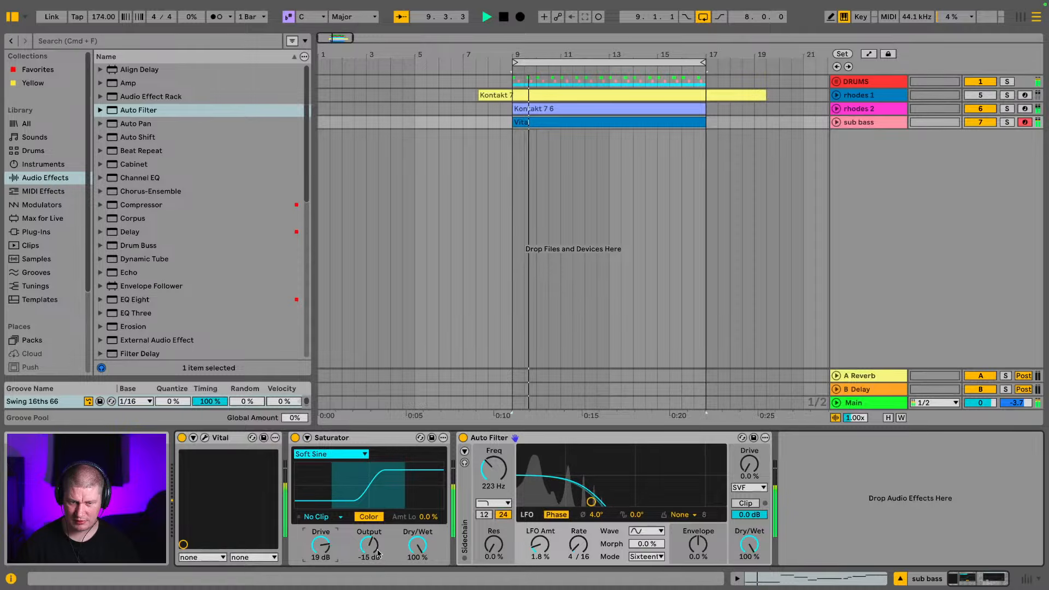
left_click_drag(369, 545, 370, 539)
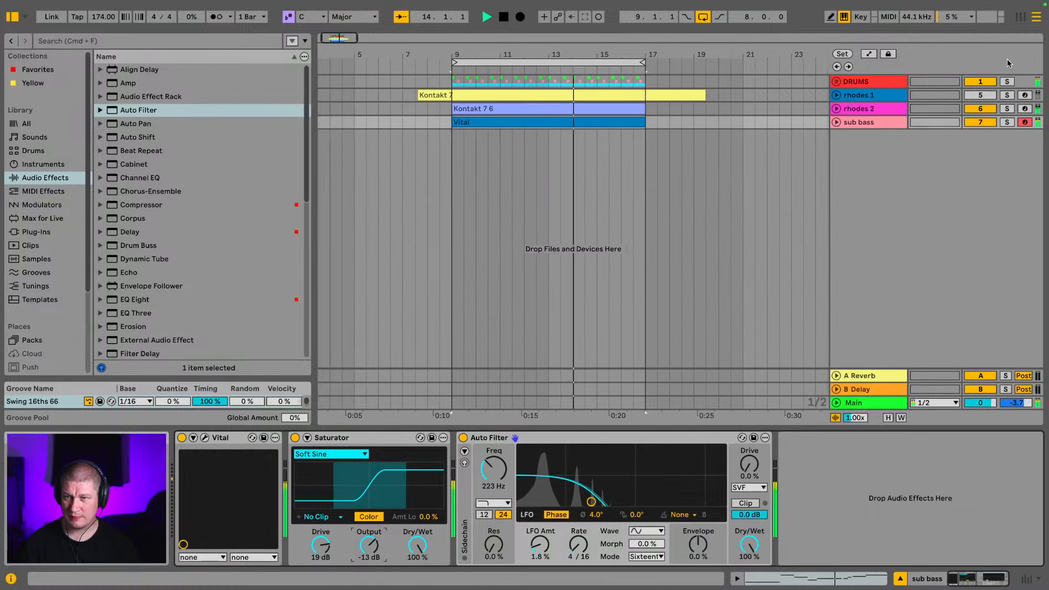
Unfold the DRUMS group, stop playback, and fold its kick, snare and hats tracks
left_click(866, 82)
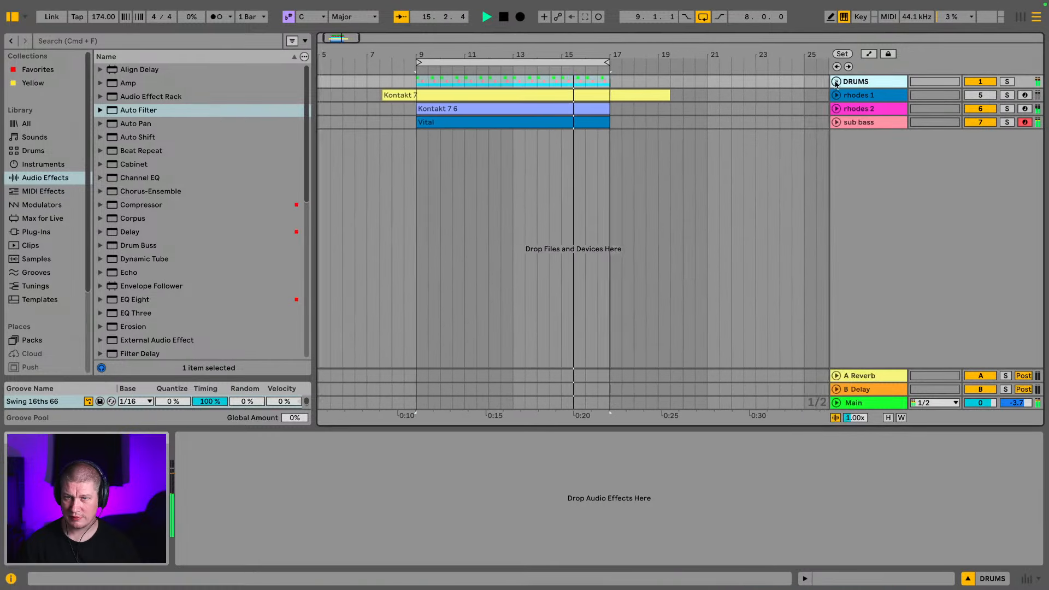
double_click(867, 85)
scroll(864, 188, "down", 1)
key("space")
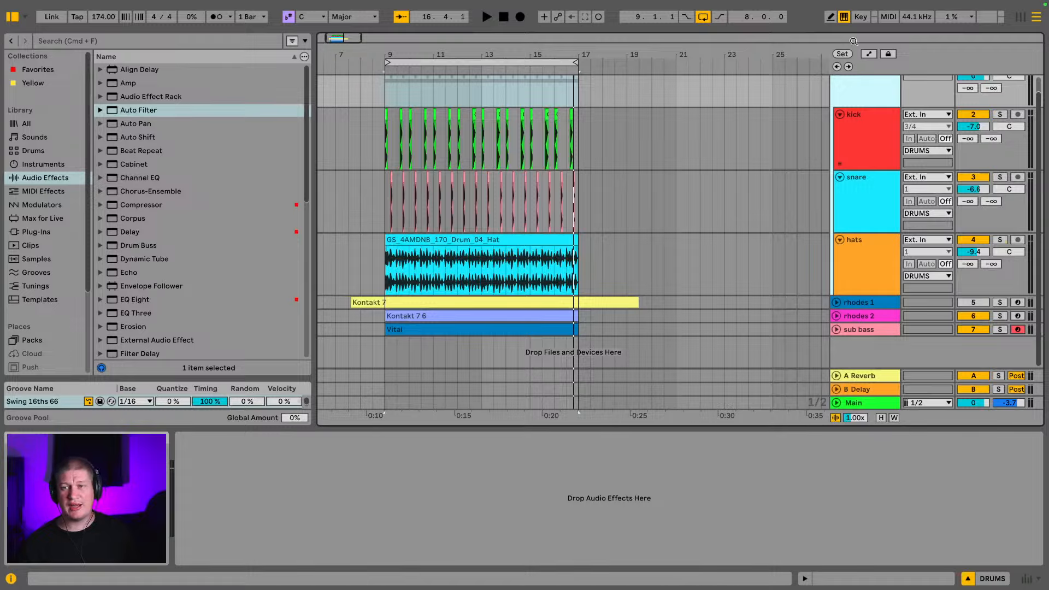
left_click(839, 115)
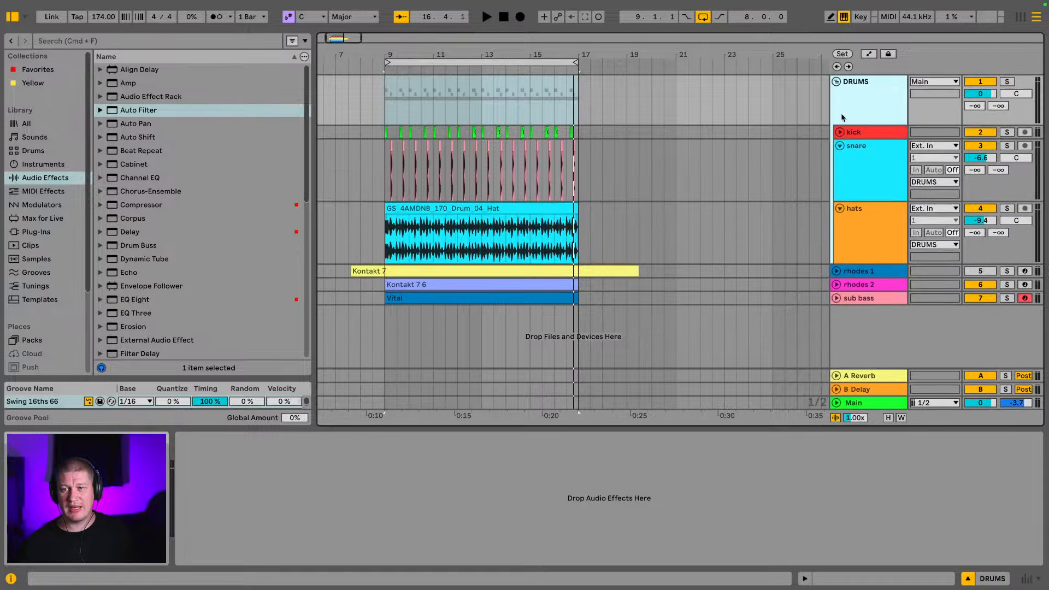
left_click(839, 146)
left_click(840, 159)
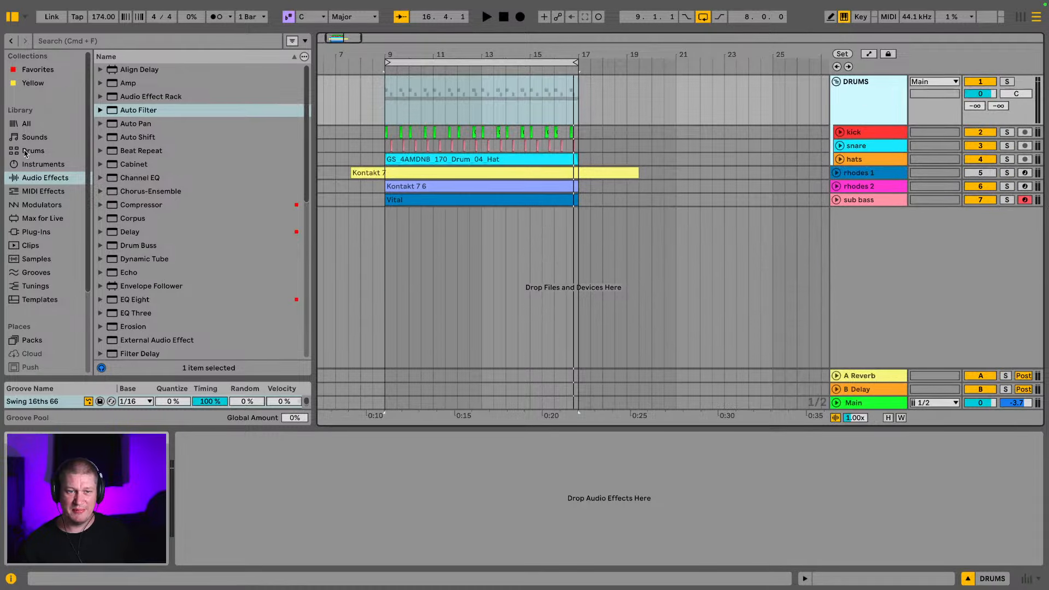
Browse the Production folder, collapse Ghost Syndicate and expand the ALL CD QUALITY FAMOUS BREAKS folder
scroll(55, 198, "down", 4)
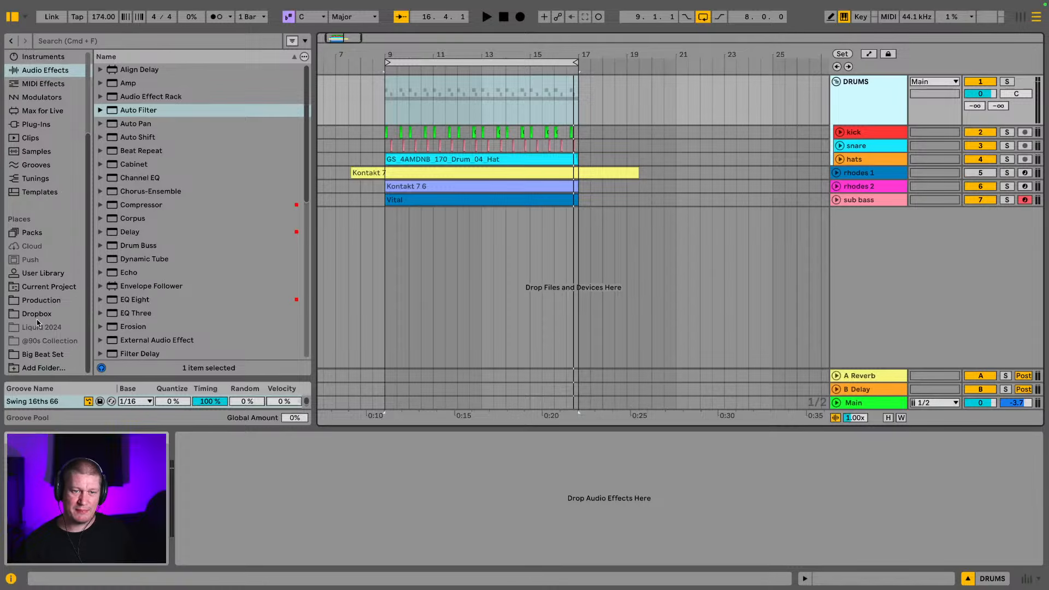
left_click(46, 302)
scroll(107, 157, "up", 2)
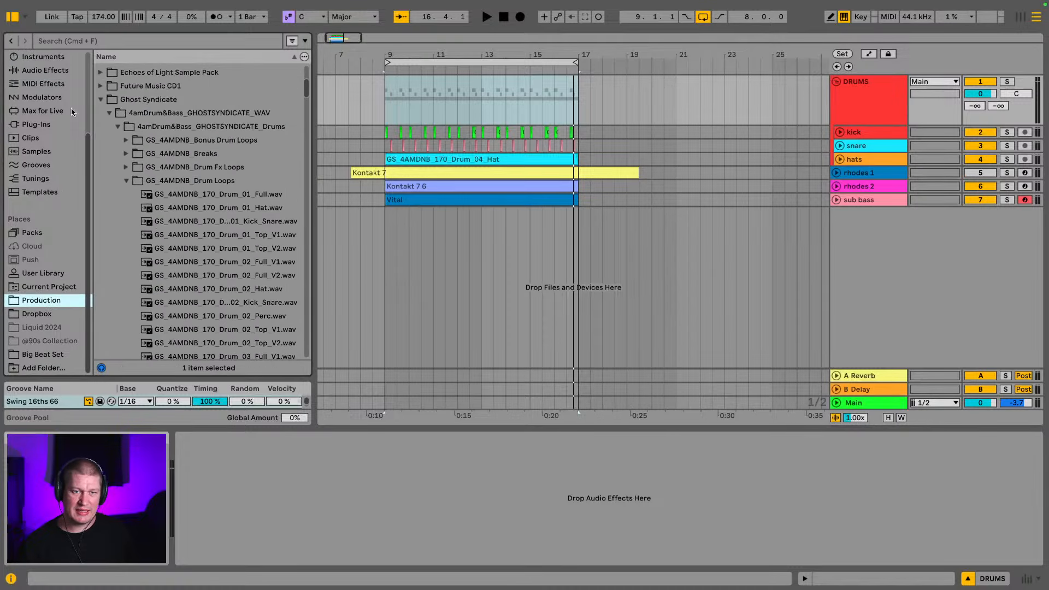
left_click(101, 100)
scroll(115, 102, "up", 5)
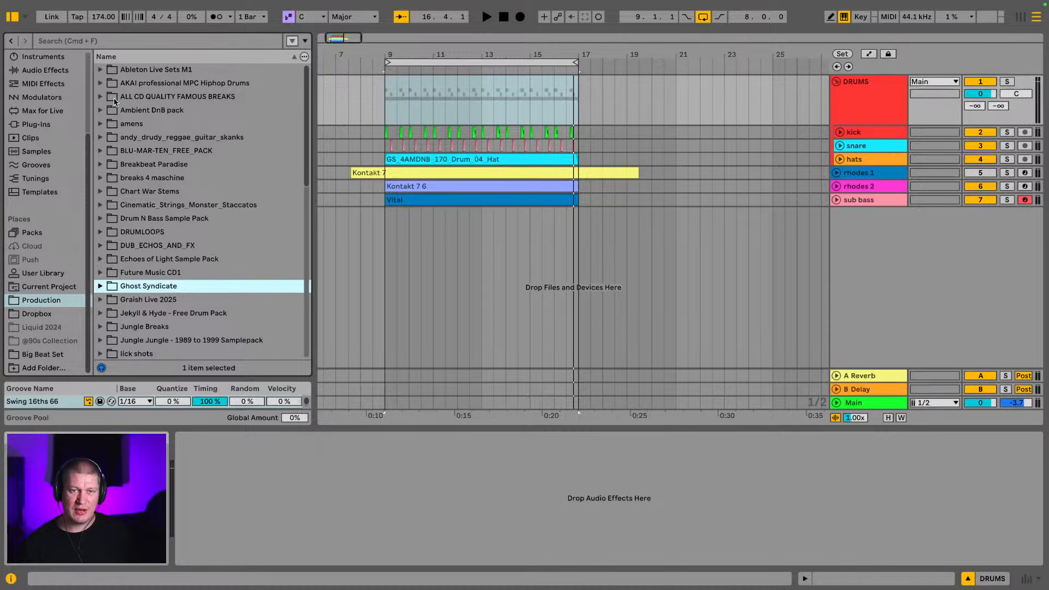
left_click(115, 102)
left_click(99, 97)
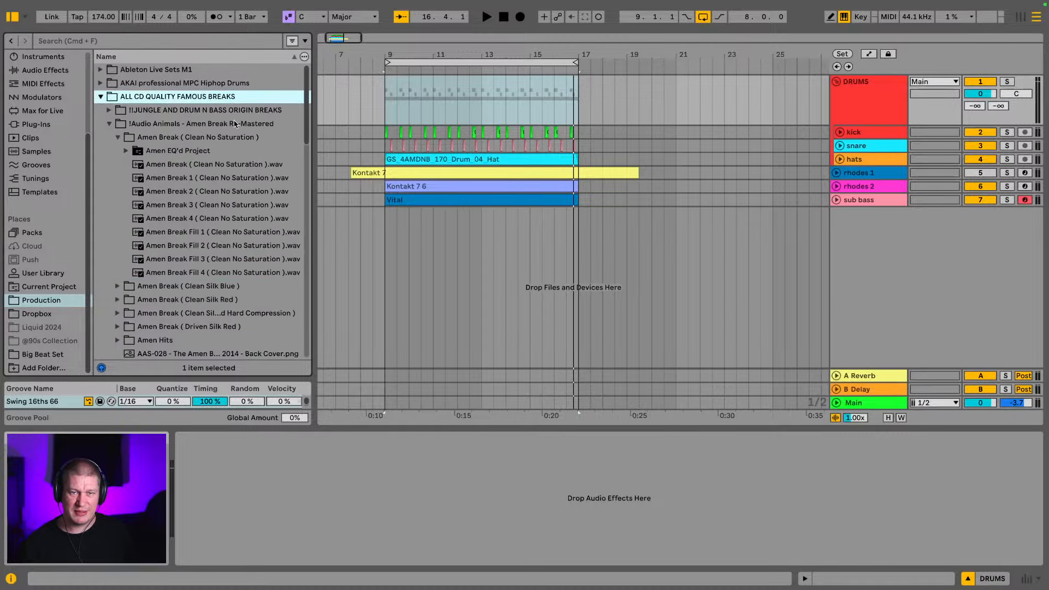
Preview Amen Break 1, 2 and 3 (Clean No Saturation) and place Amen Break 2 on a new audio track at bar 9
left_click(211, 190)
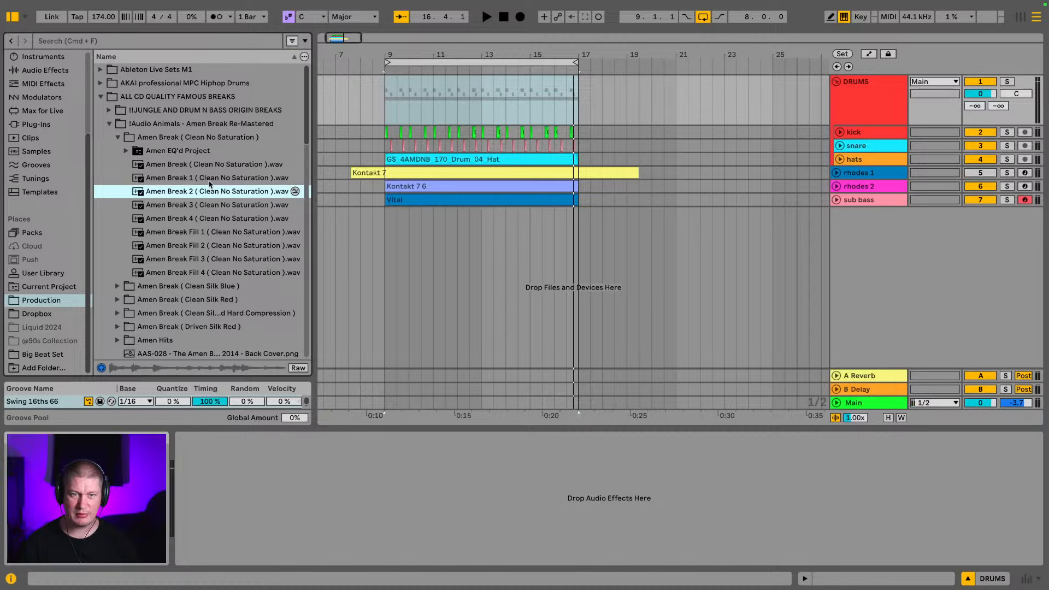
left_click(209, 182)
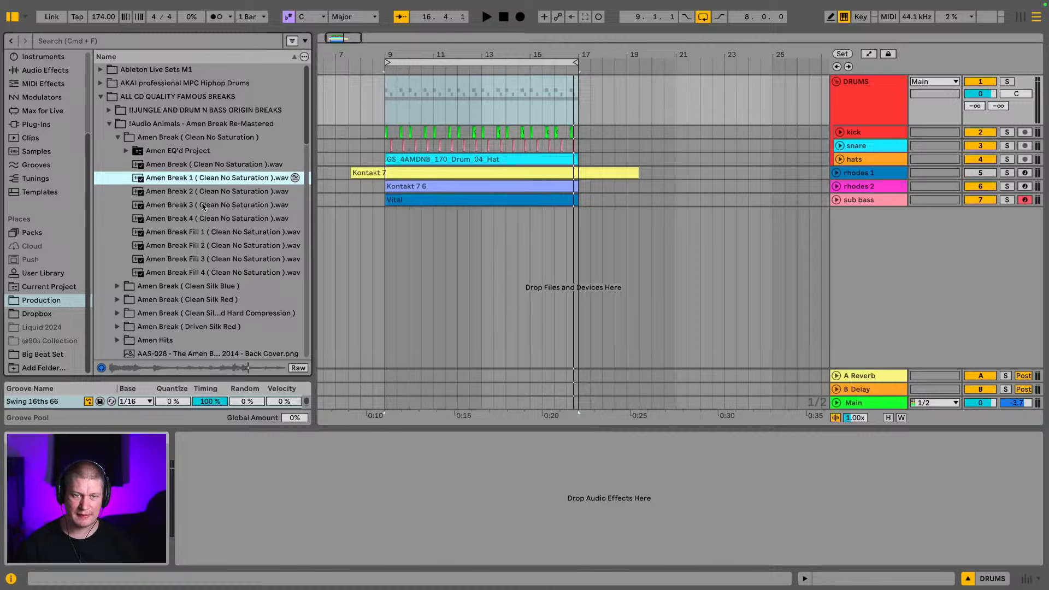
left_click(203, 206)
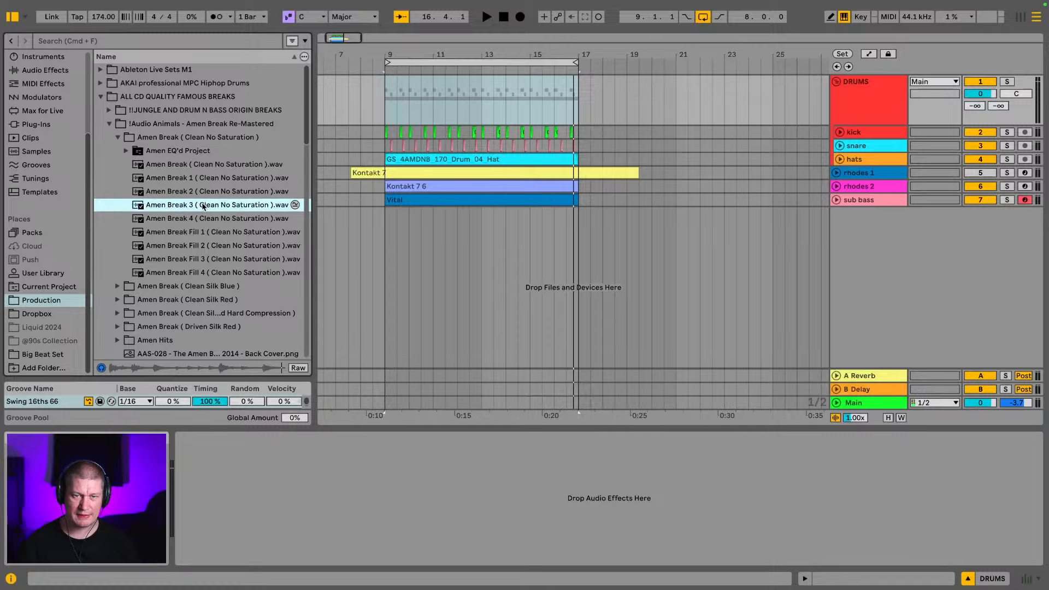
left_click(207, 192)
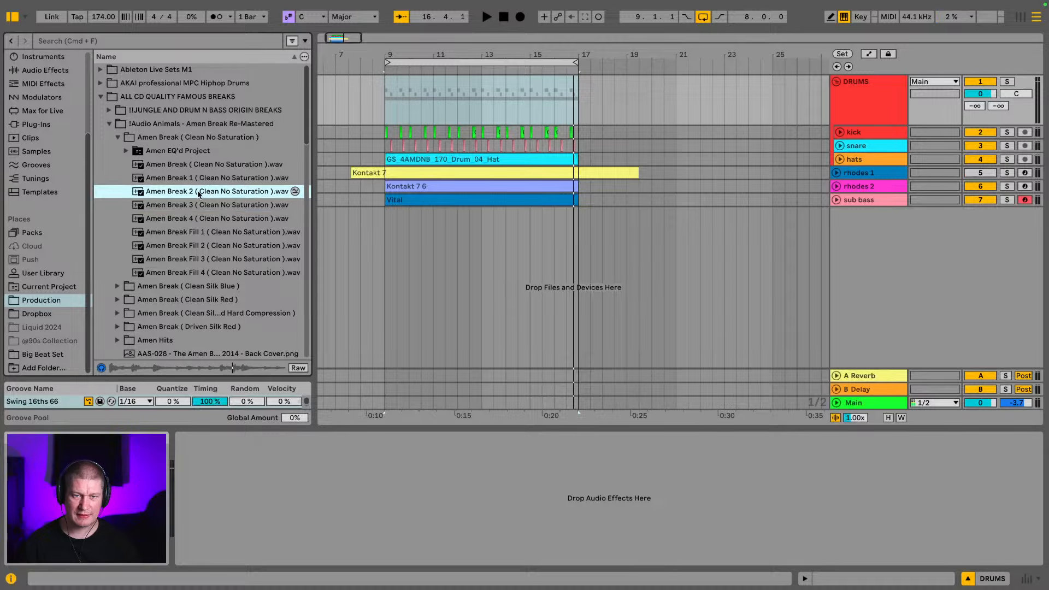
left_click_drag(196, 195, 517, 227)
Copy the section from 9.1.3 to 9.2.1 of the Amen Break 2 clip and paste it over the audio at 9.3.3
left_click_drag(520, 57, 484, 171)
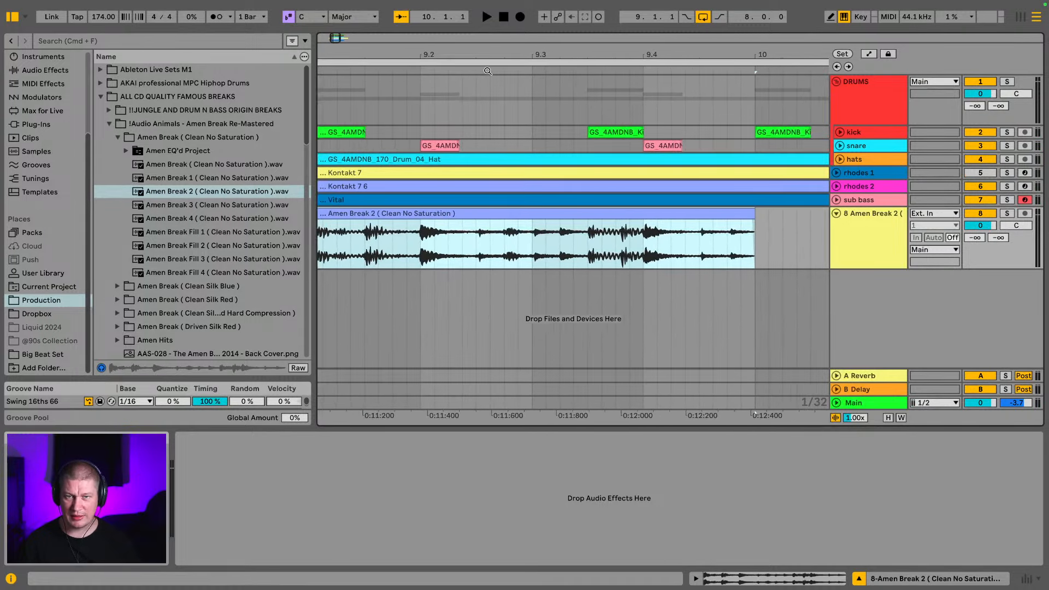
left_click_drag(492, 56, 515, 53)
left_click(618, 258)
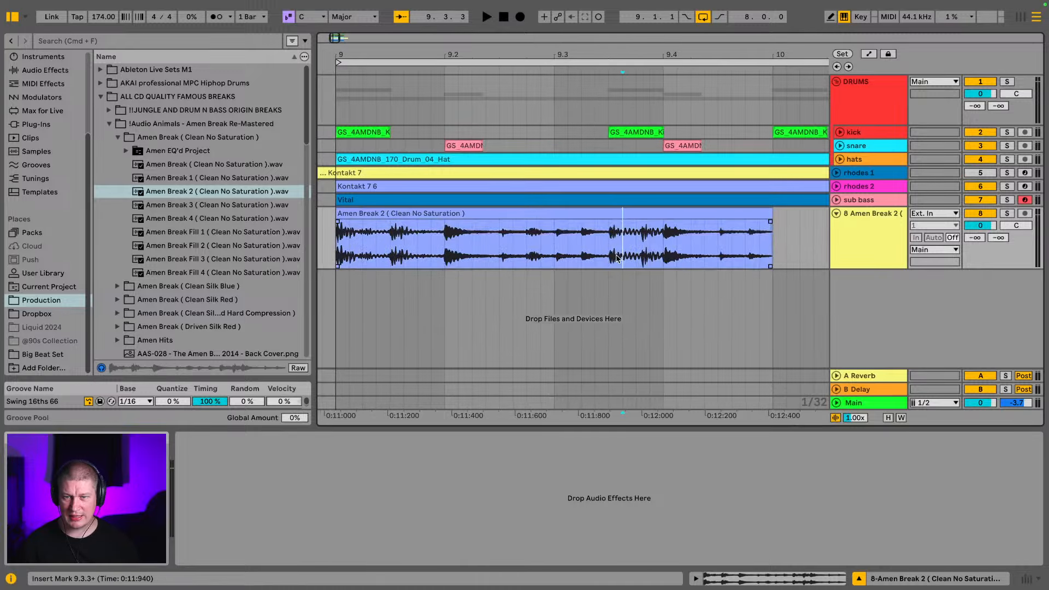
left_click_drag(610, 252, 664, 252)
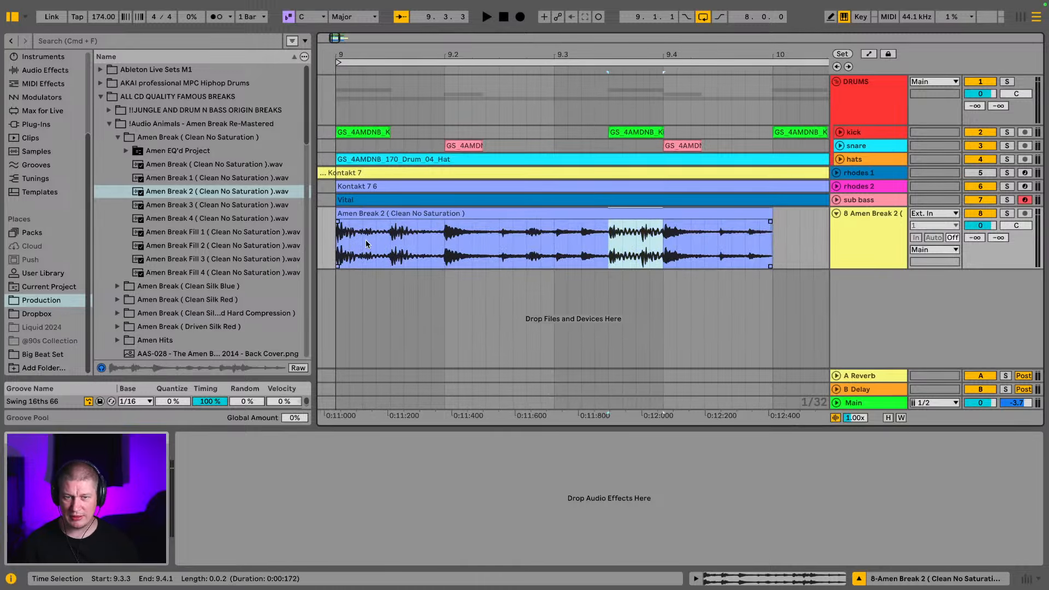
left_click_drag(391, 253, 452, 254)
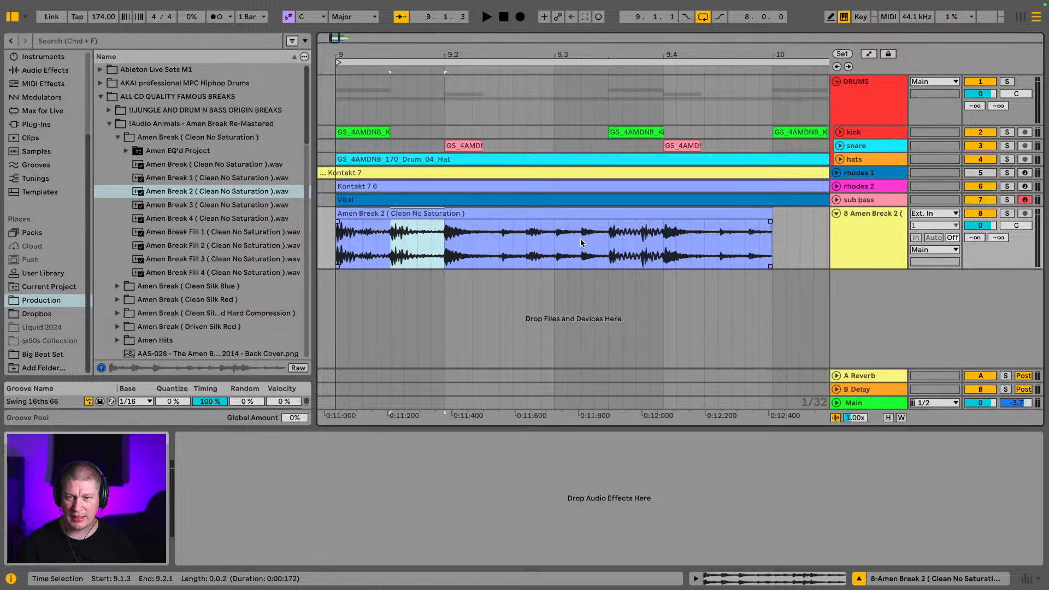
key("ctrl+c")
left_click(610, 241)
key("ctrl+v")
Loop the one-bar break from 9.1.1 to 10.1.1 and audition it with the Amen Break 2 track soloed
left_click_drag(771, 238, 331, 247)
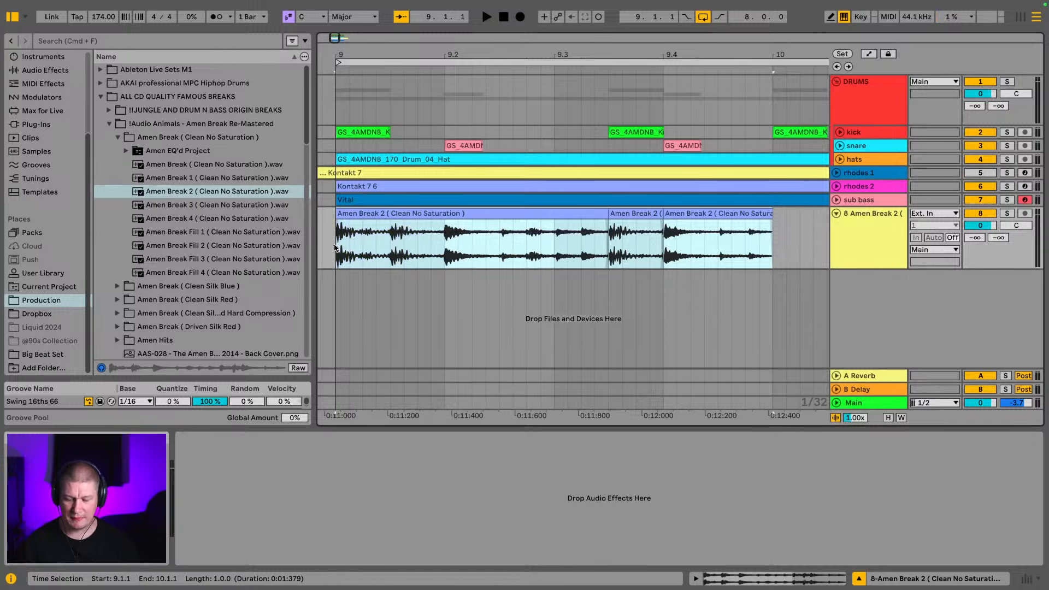
key("ctrl+l")
left_click(1007, 213)
key("space")
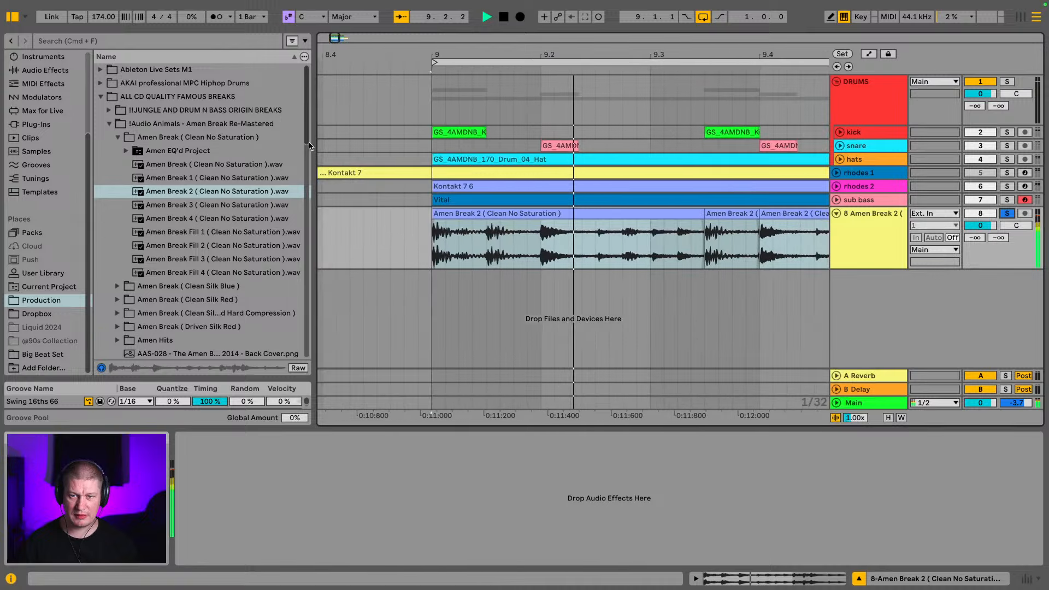
key("space")
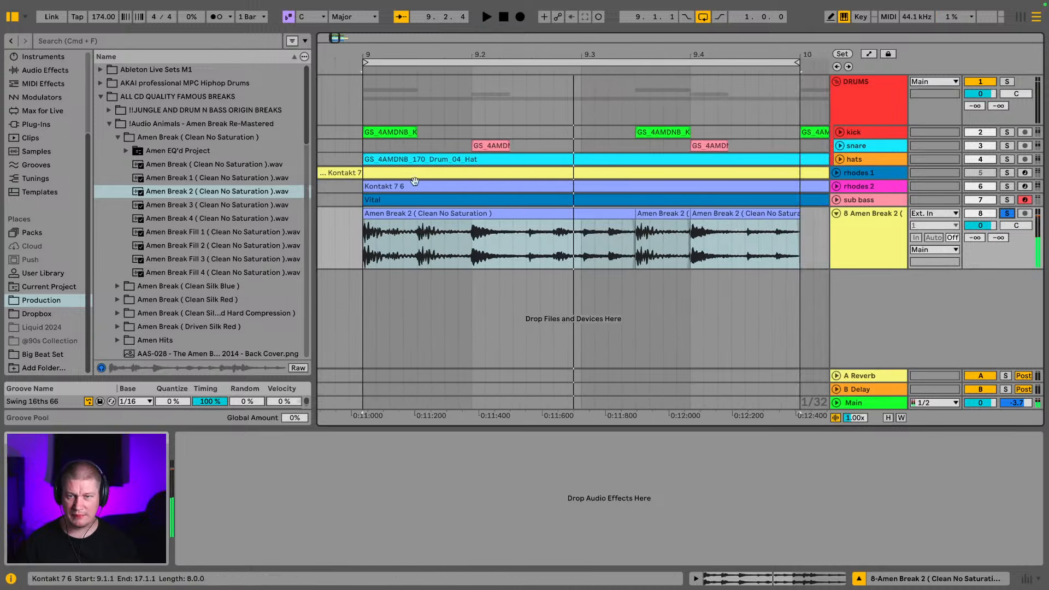
Transpose all three Amen Break 2 clips by +3 semitones and audition the result
left_click(435, 211)
left_click(711, 214, "shift")
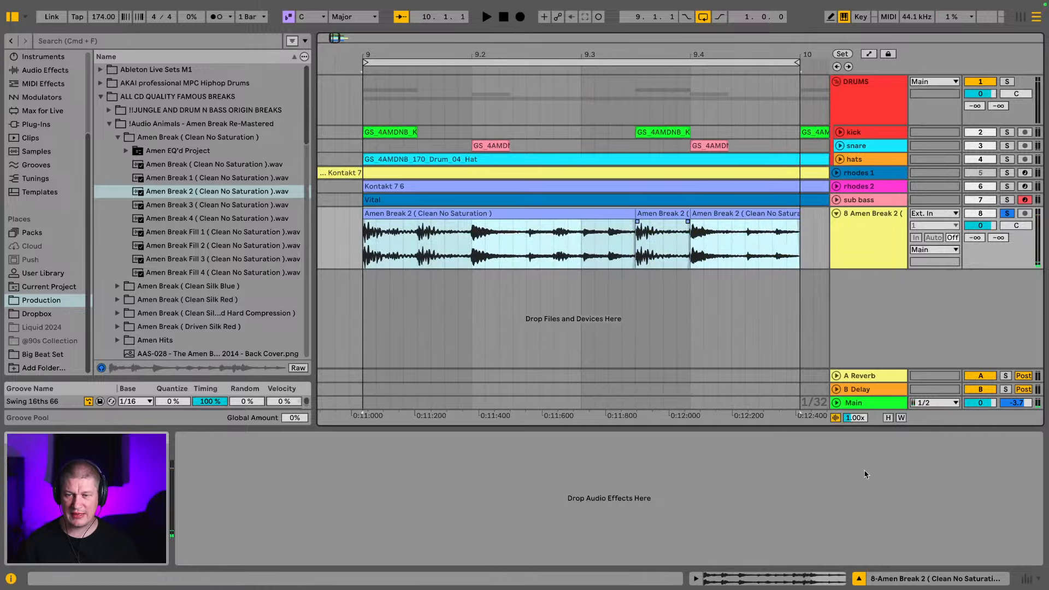
left_click(830, 587)
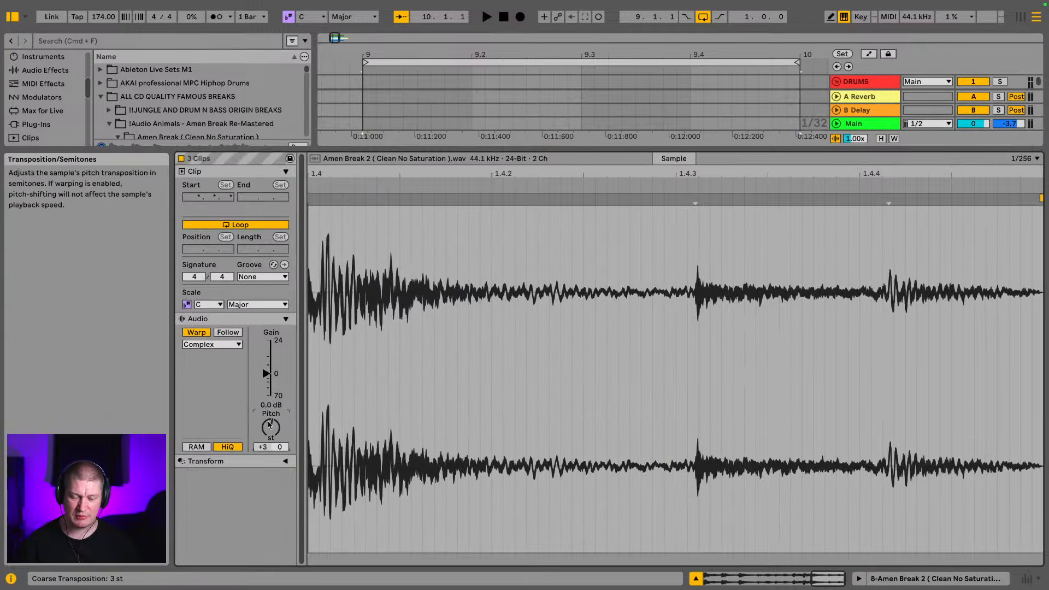
key("space")
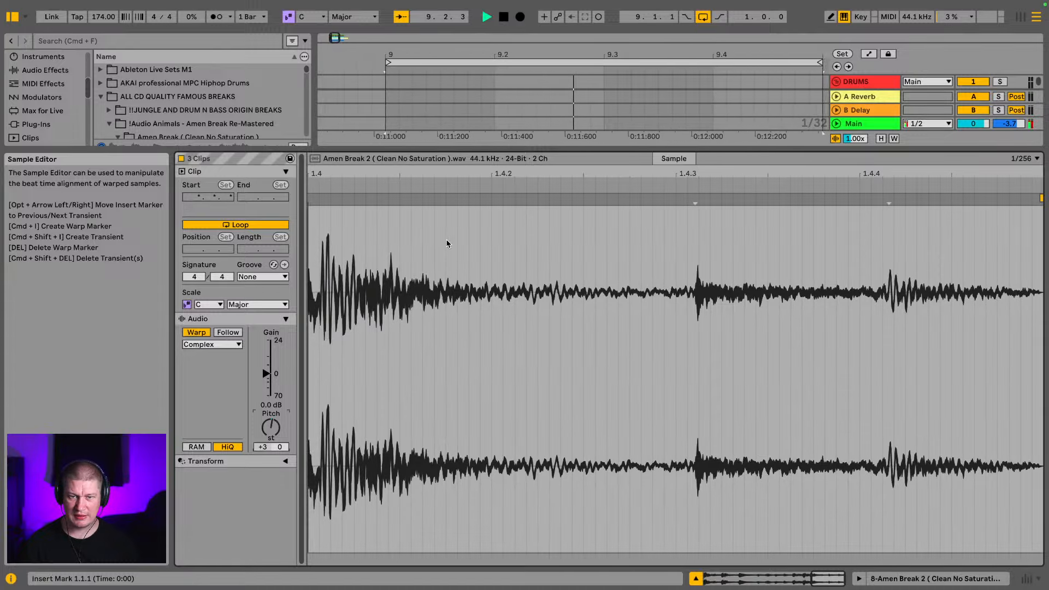
key("space")
Move the Amen Break 2 track into the DRUMS group below hats and solo the group
left_click_drag(485, 149, 509, 403)
left_click(867, 211)
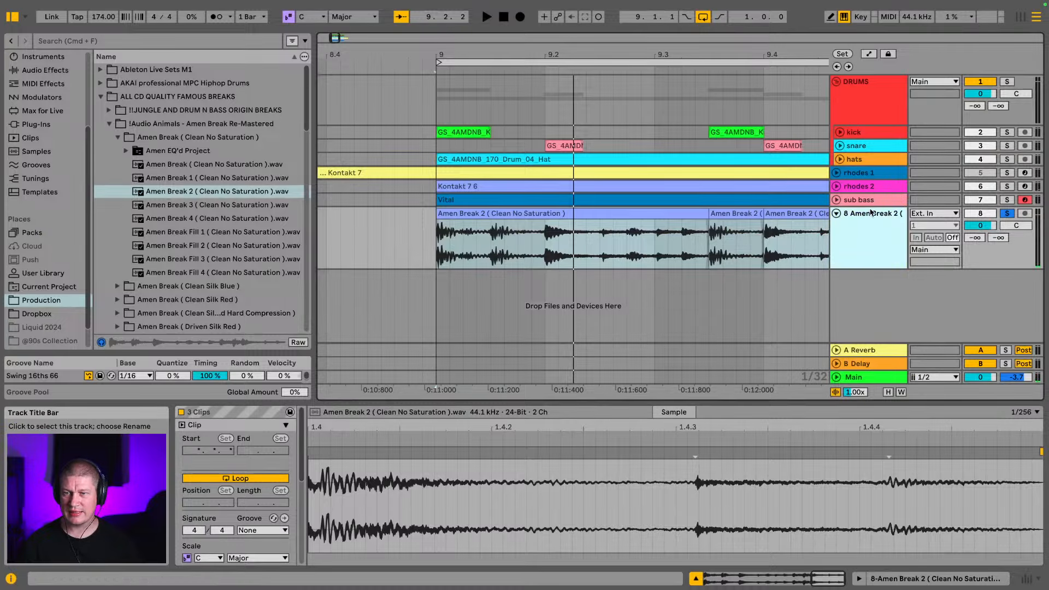
left_click_drag(871, 210, 875, 164)
left_click(1008, 82)
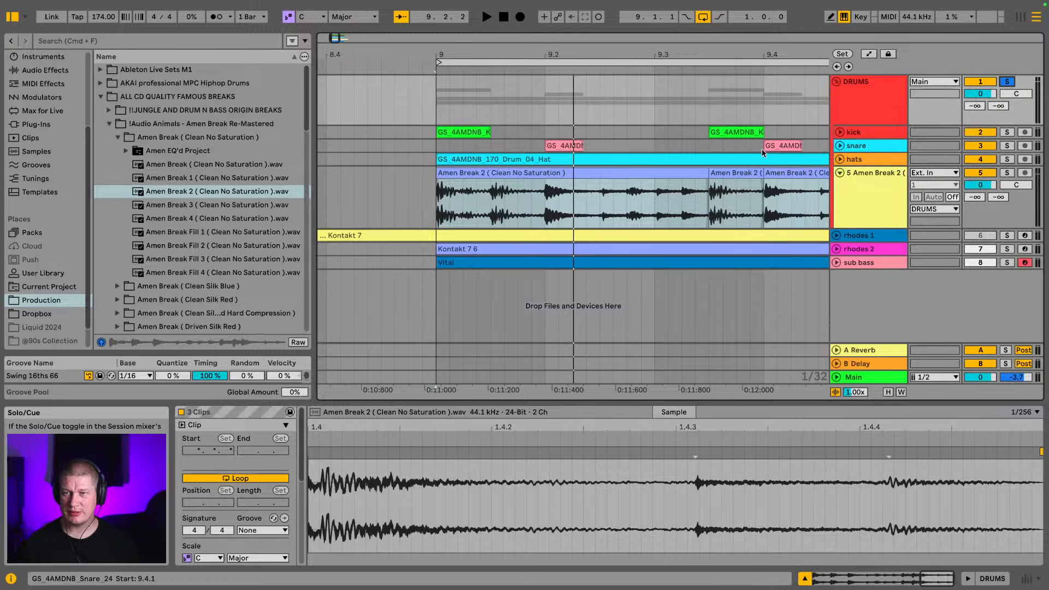
Set the Amen Break 2 track's volume to -14.0 dB and check it against the other drums
key("Tab")
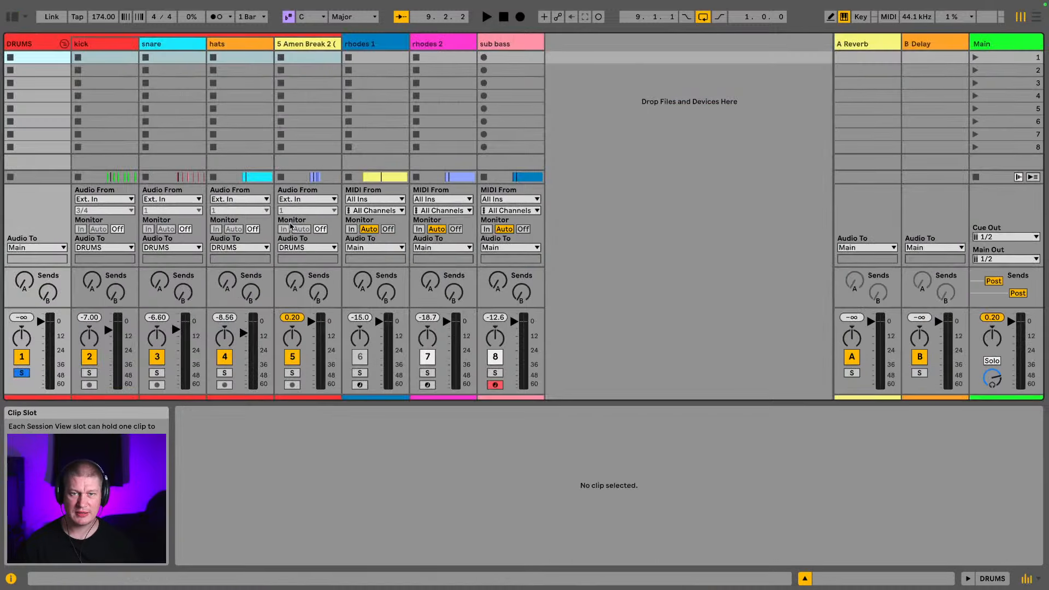
mouse_move(321, 330)
left_mouse_down()
mouse_move(321, 354)
mouse_move(318, 334)
left_mouse_up()
key("space")
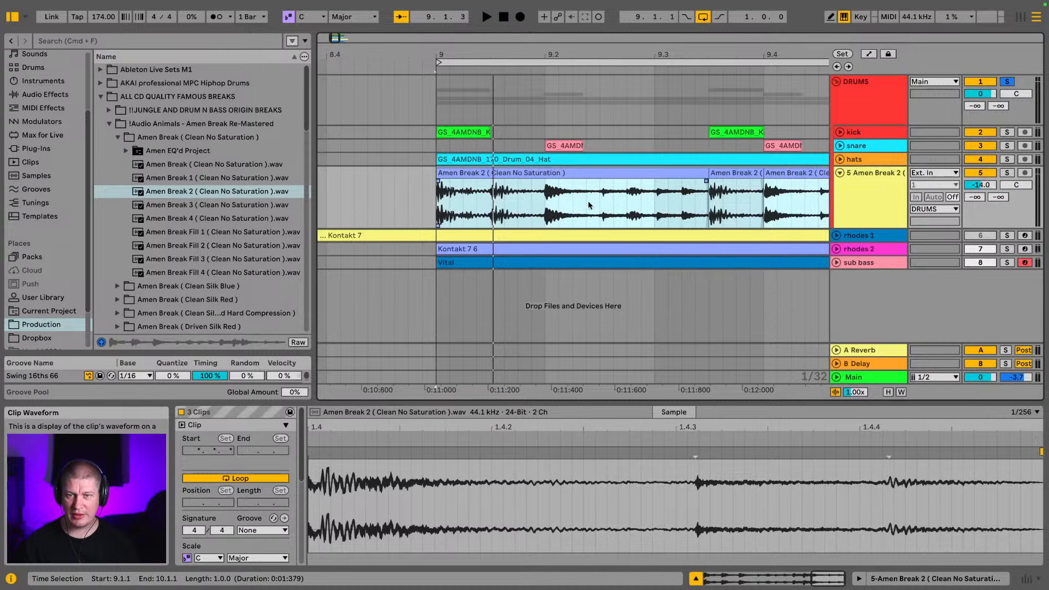
Set the three break clips to Beats warp mode with transients preserved and the transient loop mode off
left_click_drag(528, 50, 455, 47)
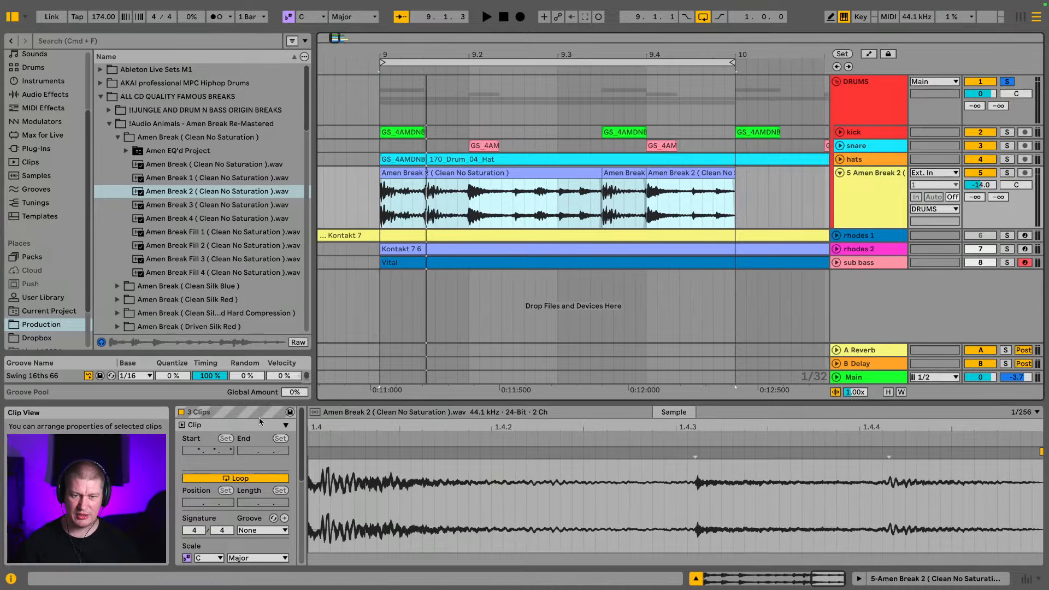
scroll(265, 448, "down", 4)
scroll(257, 465, "down", 2)
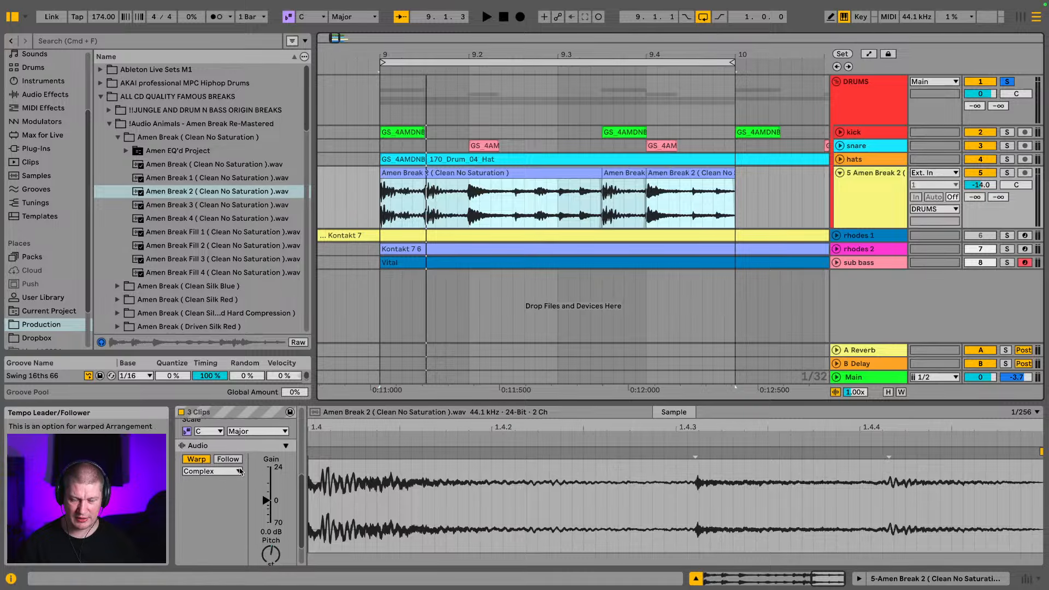
left_click(205, 464)
left_click(195, 474)
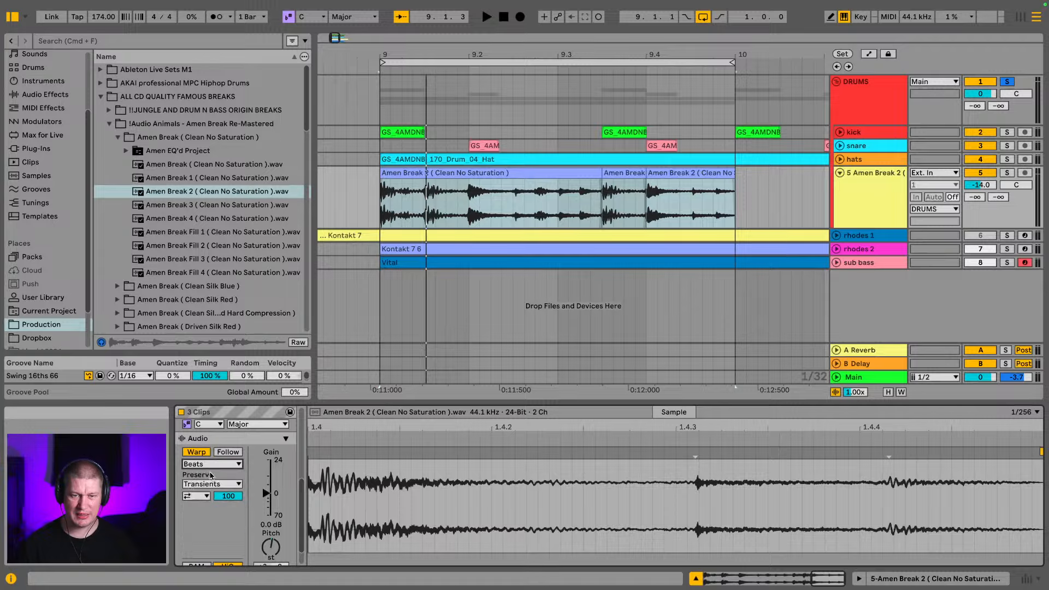
scroll(197, 481, "down", 2)
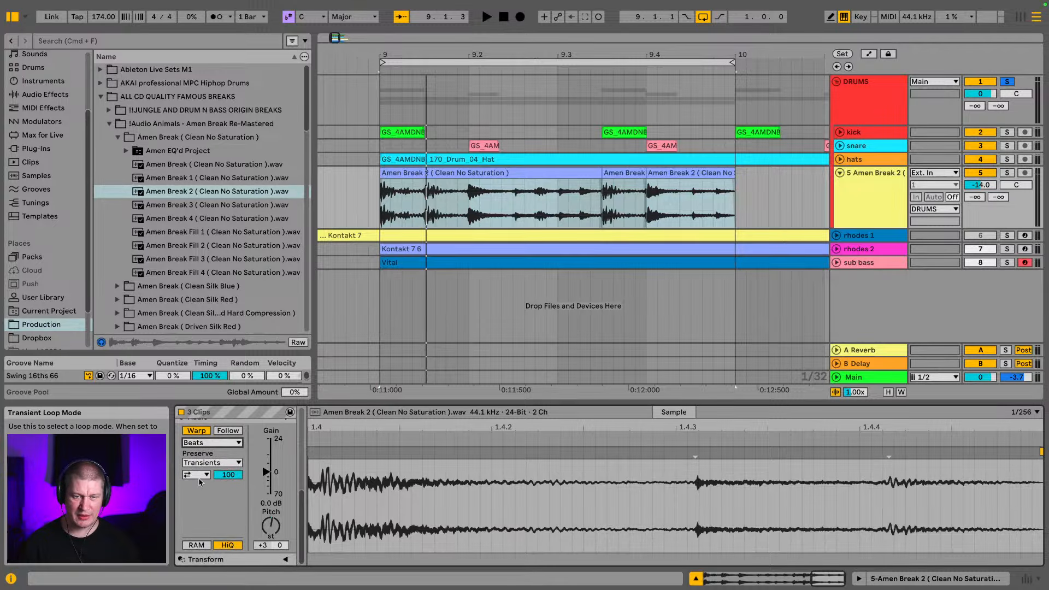
left_click(206, 475)
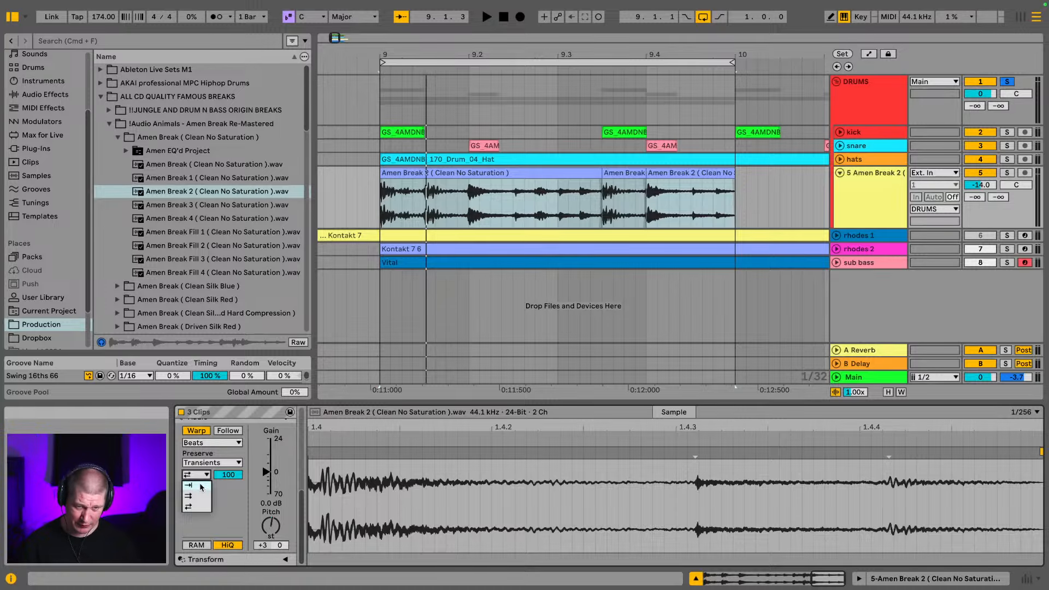
left_click(201, 487)
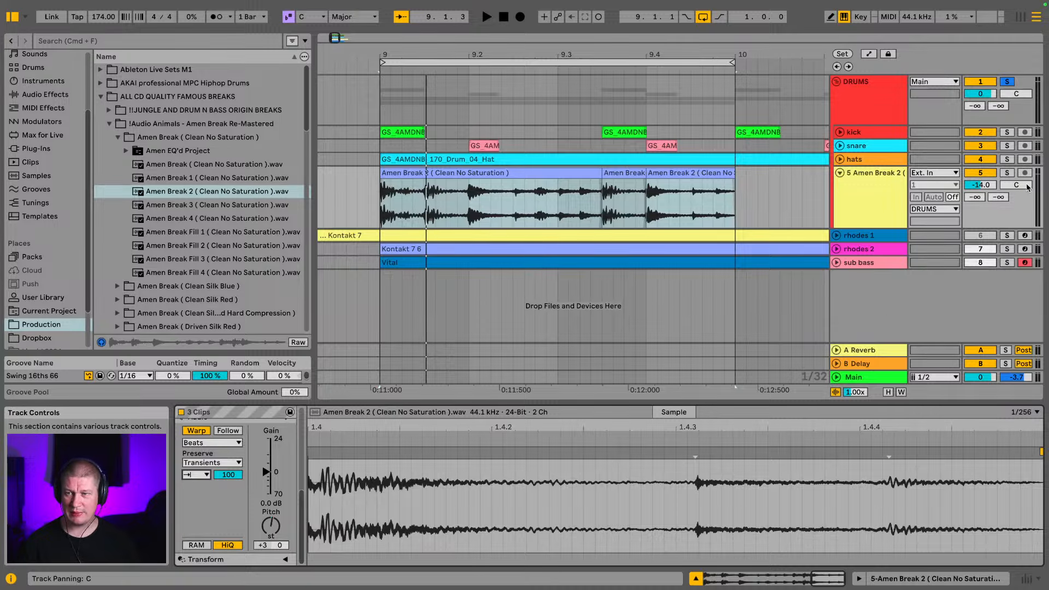
Solo the Amen Break 2 track and set its clips' transient envelope to 46 during playback
left_click(1008, 173)
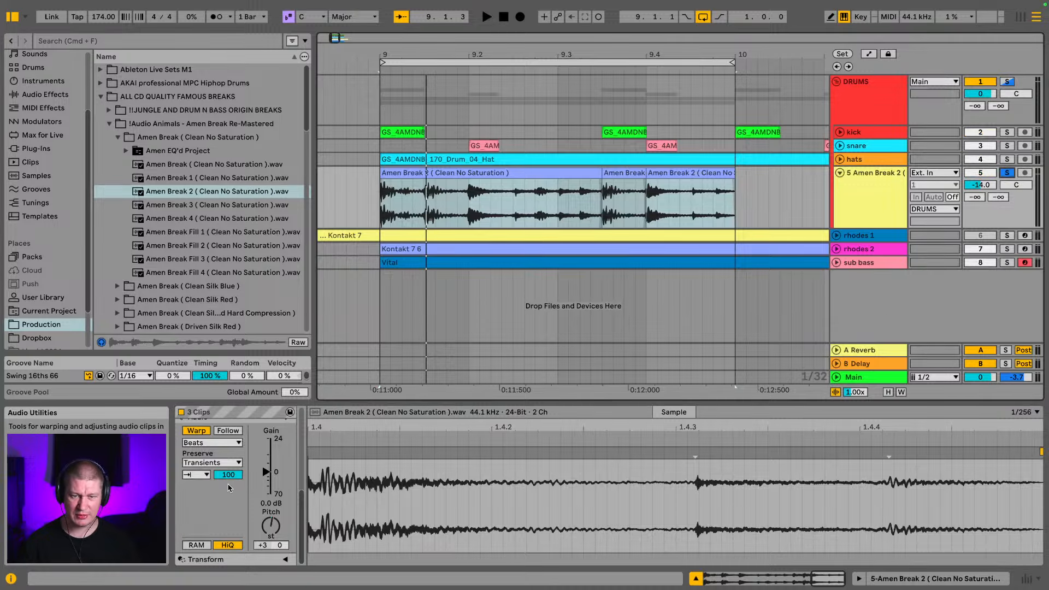
key("space")
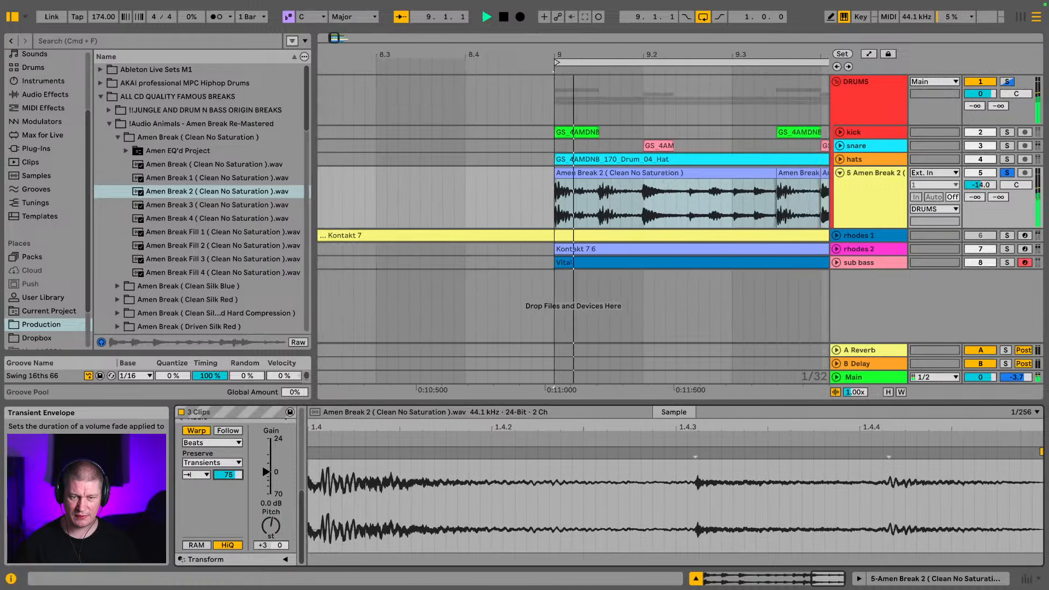
left_click_drag(231, 481, 231, 511)
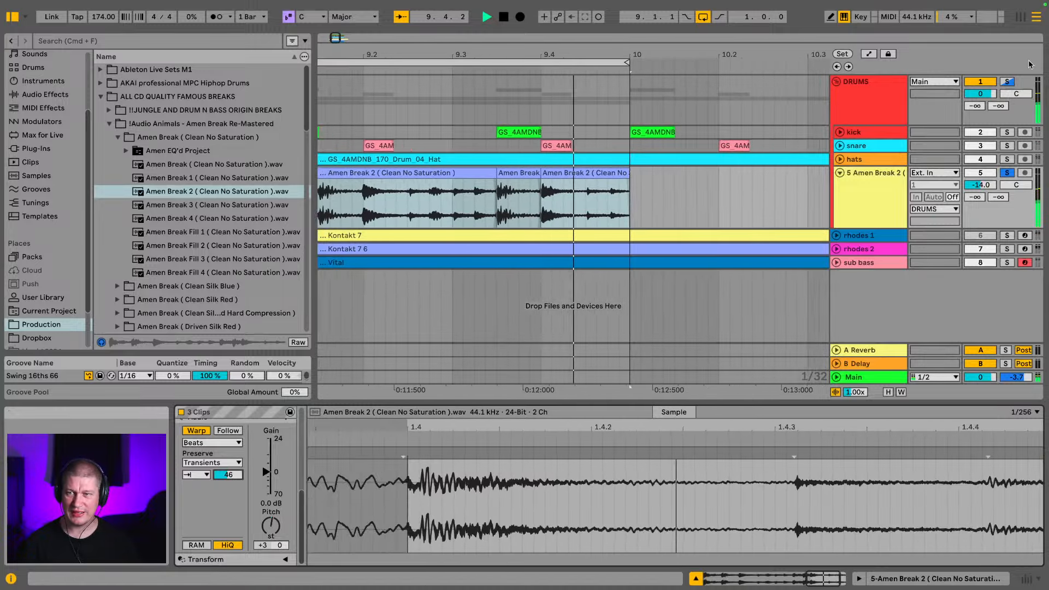
Solo the whole DRUMS group again and check the break's level against the other drums in the mixer
left_click(1008, 83)
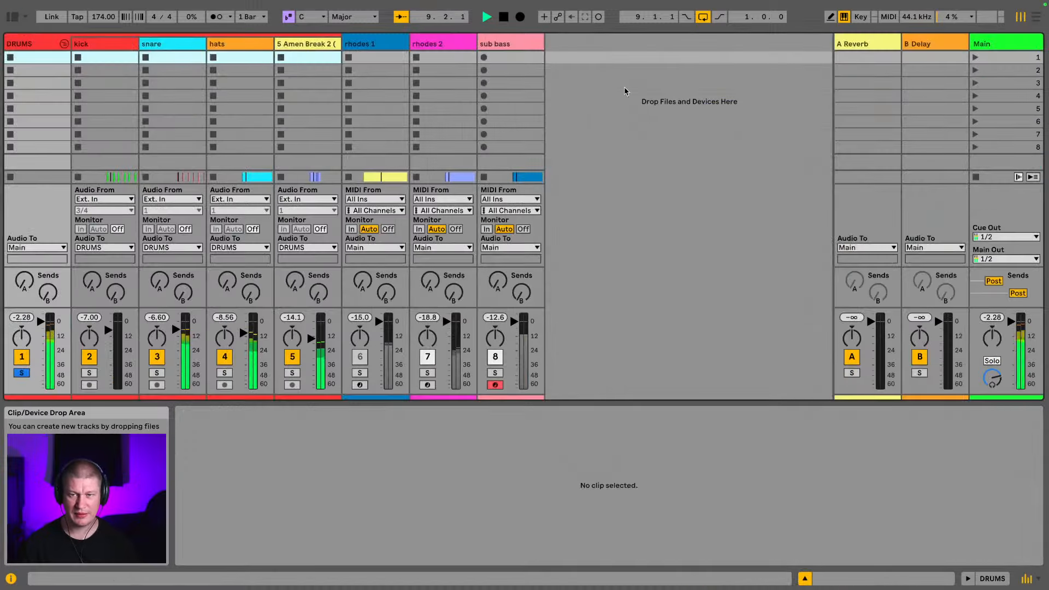
key("Tab")
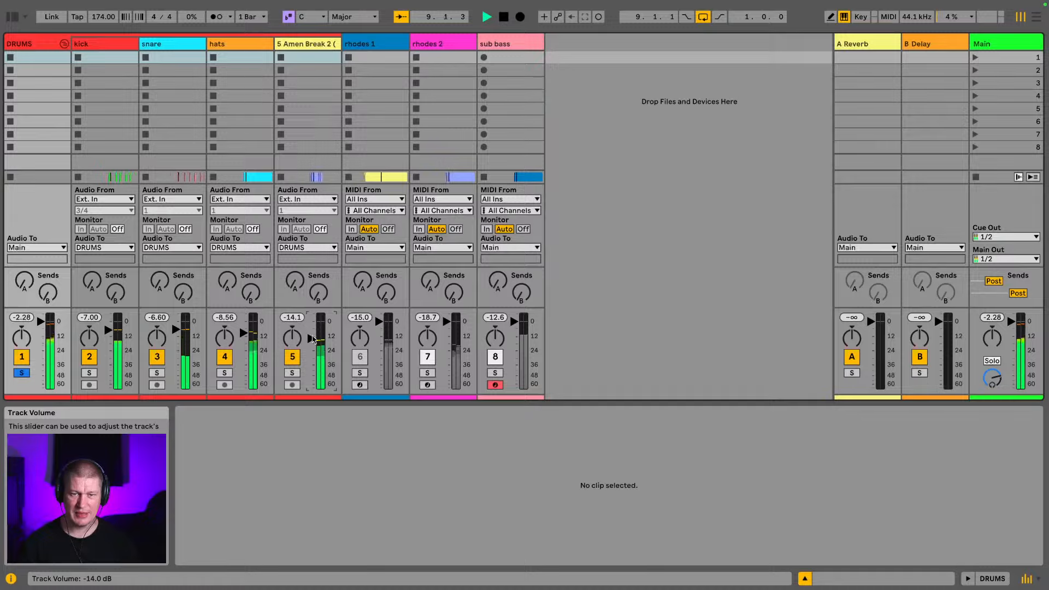
left_click(304, 44)
key("Tab")
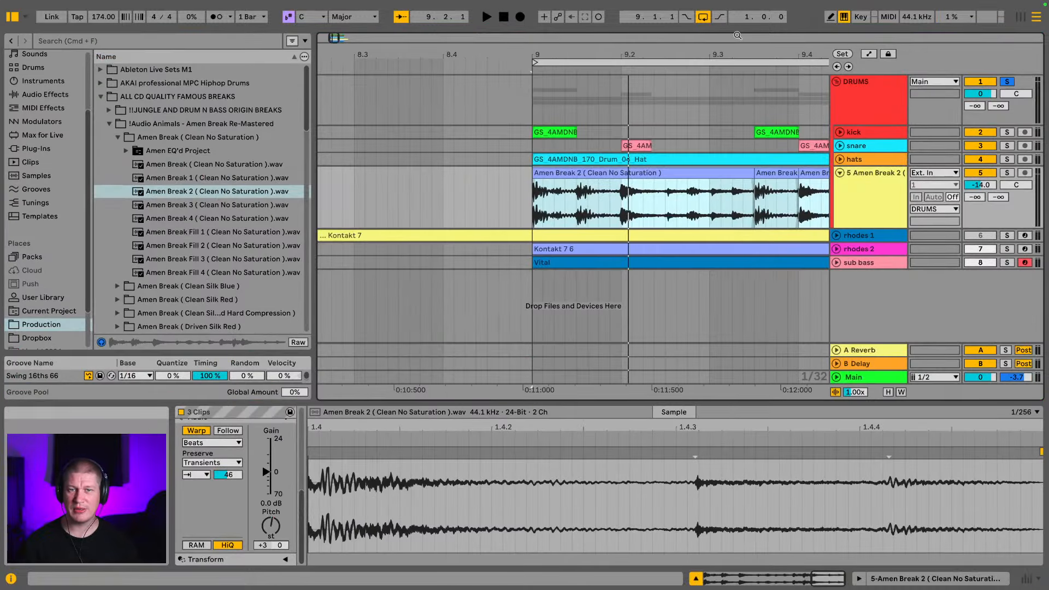
Add an EQ Eight to the Amen Break 2 track, change band 2 to a low cut and start playback
left_click_drag(593, 55, 416, 54)
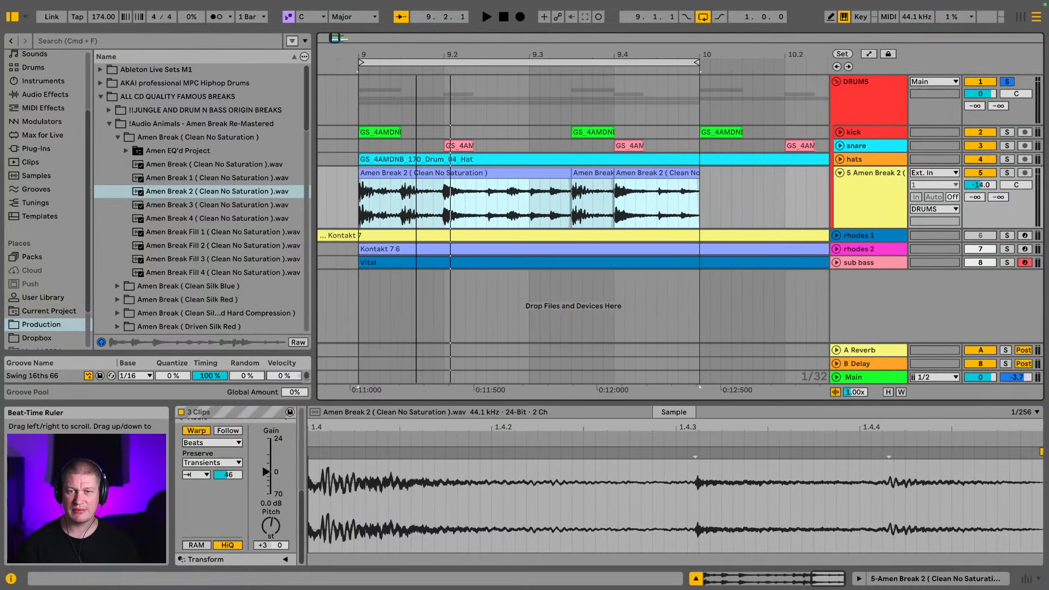
left_click(45, 94)
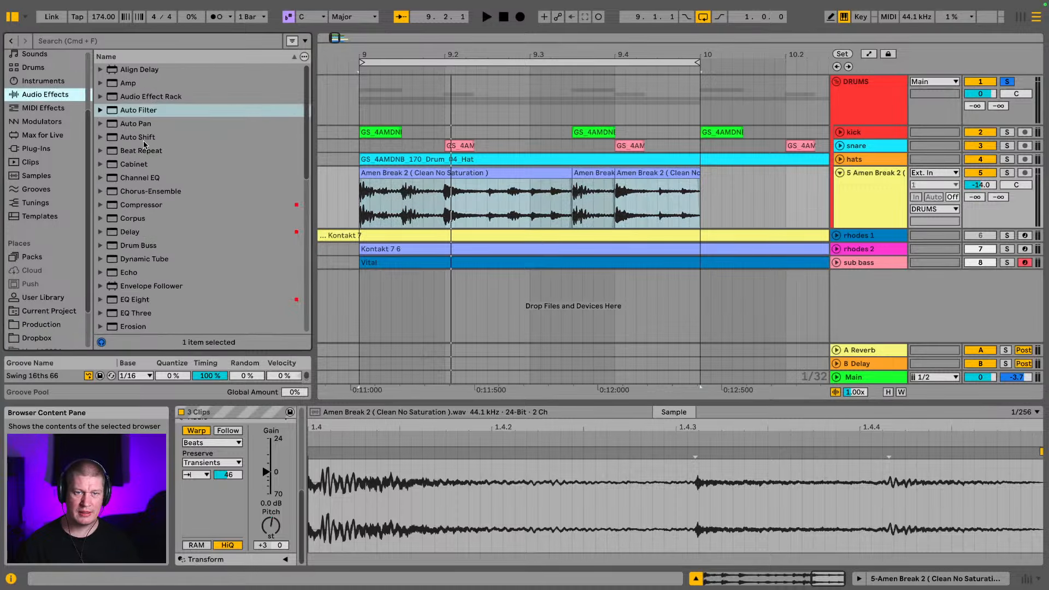
left_click_drag(135, 306, 757, 189)
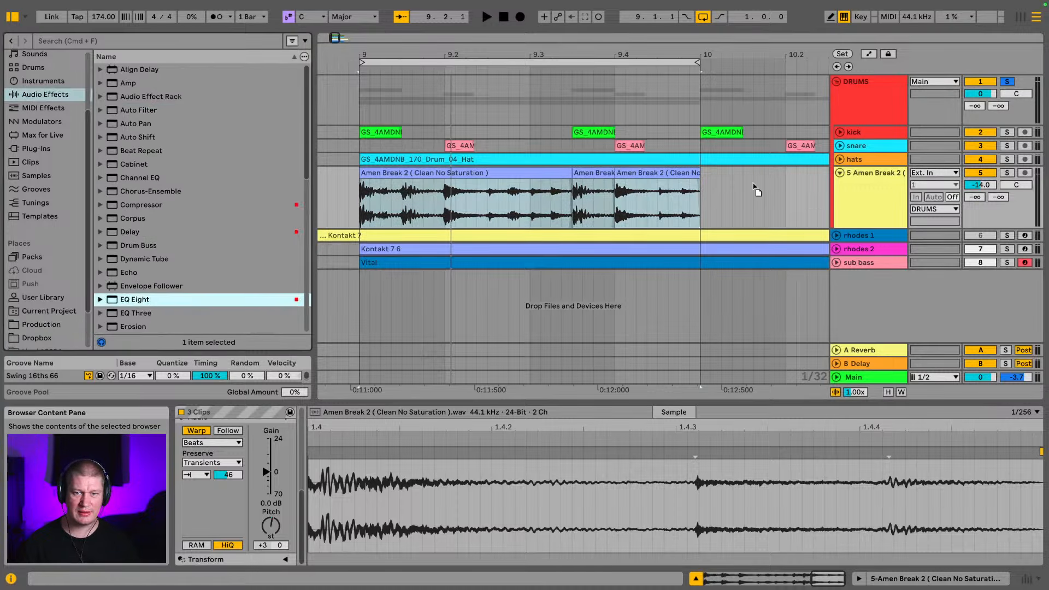
left_click_drag(885, 184, 885, 185)
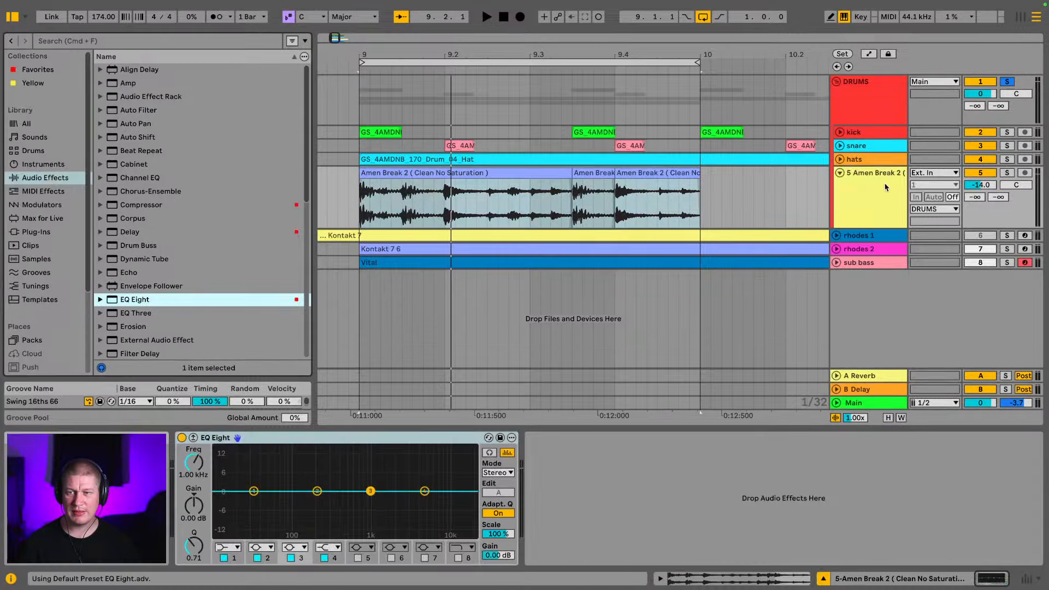
left_click(268, 547)
left_click(265, 473)
key("space")
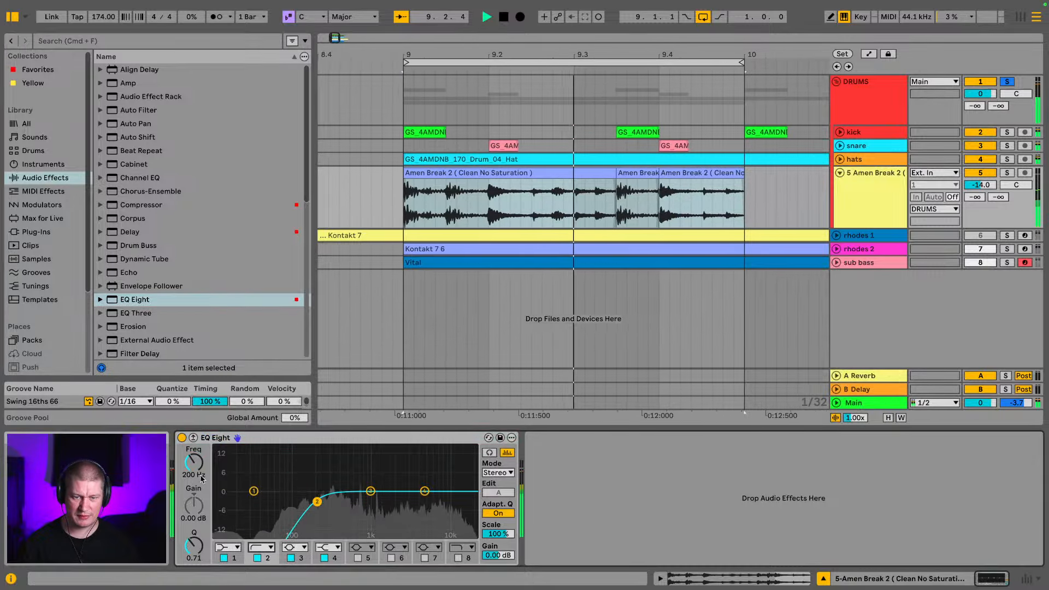
Set the EQ Eight low cut on the Amen Break 2 track to 308 Hz and fold the track
left_click_drag(201, 478, 201, 469)
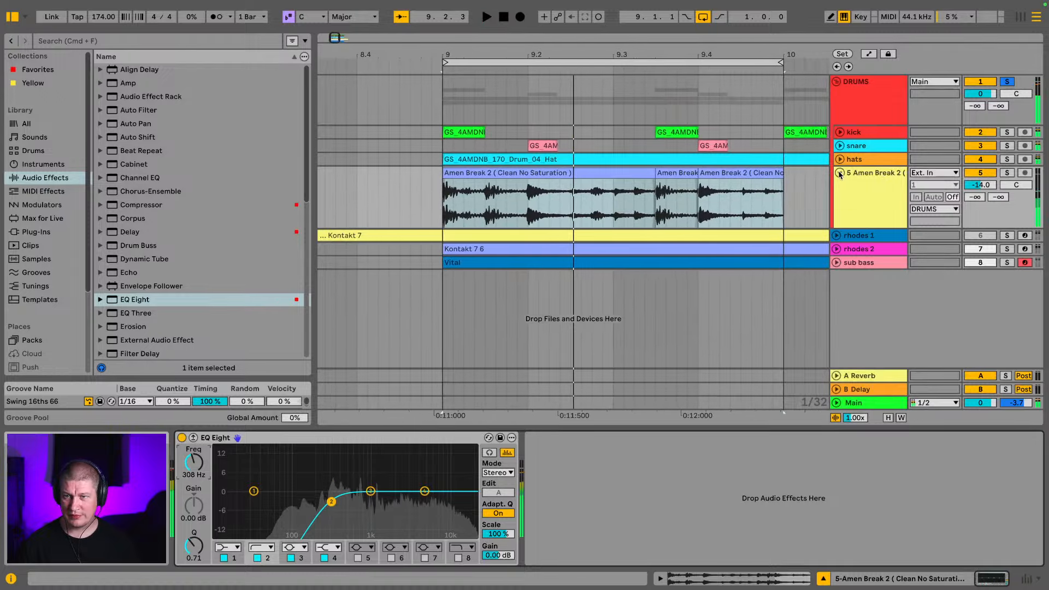
left_click(840, 173)
Solo the hats track and listen to its loop on playback
left_click(867, 160)
left_click(1010, 160)
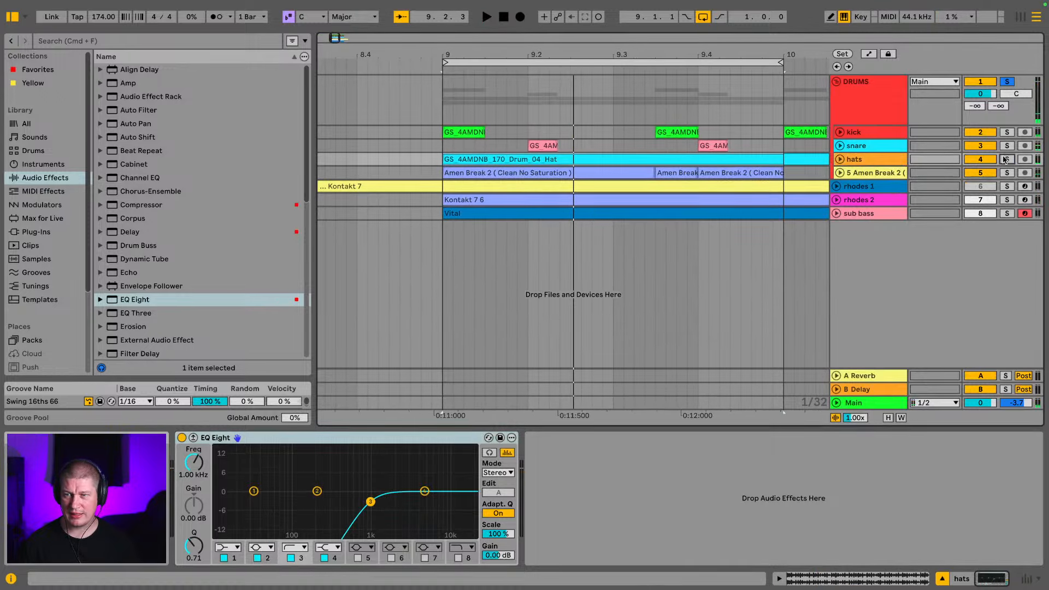
key("space")
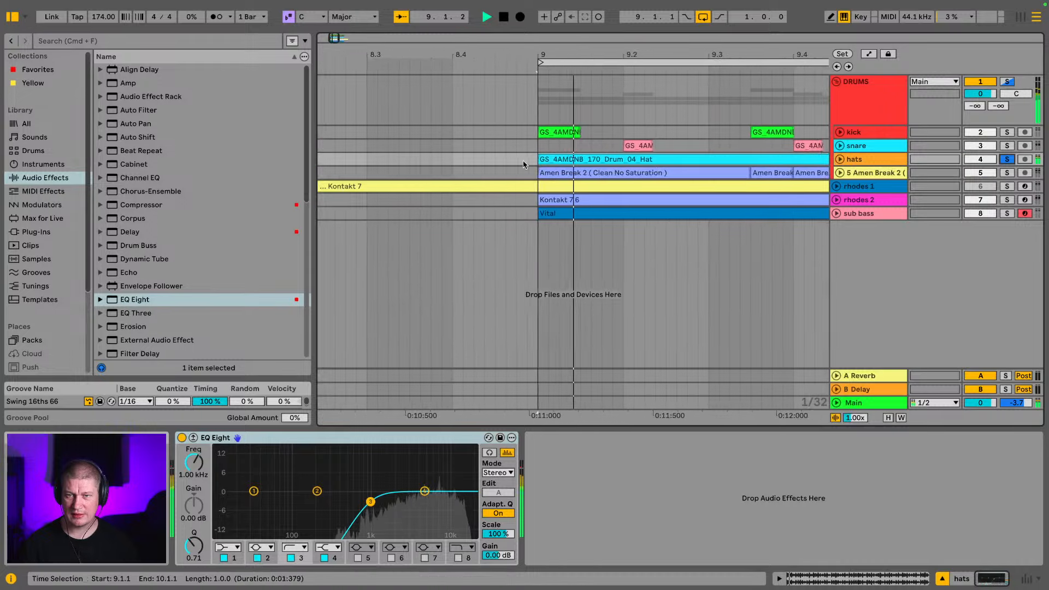
key("space")
Duplicate bar 9 of the Amen Break 2 clips seven times up to bar 17, then extend the loop to eight bars and play it
left_click_drag(548, 57, 412, 6)
left_click_drag(438, 180, 416, 177)
left_click(398, 175)
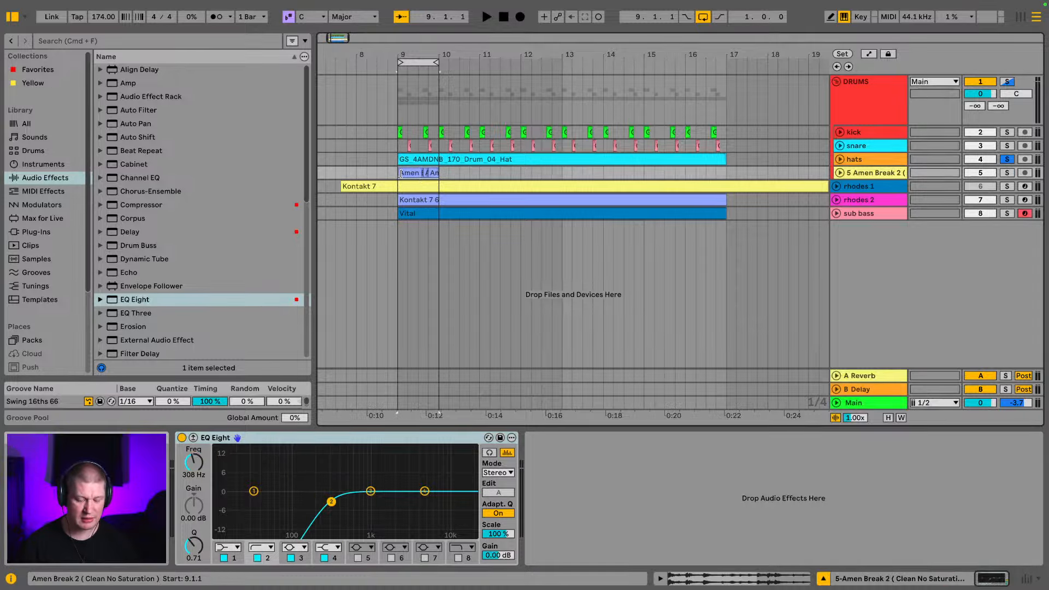
key("super+d")
key("super+d")
key("super+d")
key("super+d")
key("super+d")
key("super+d")
key("super+d")
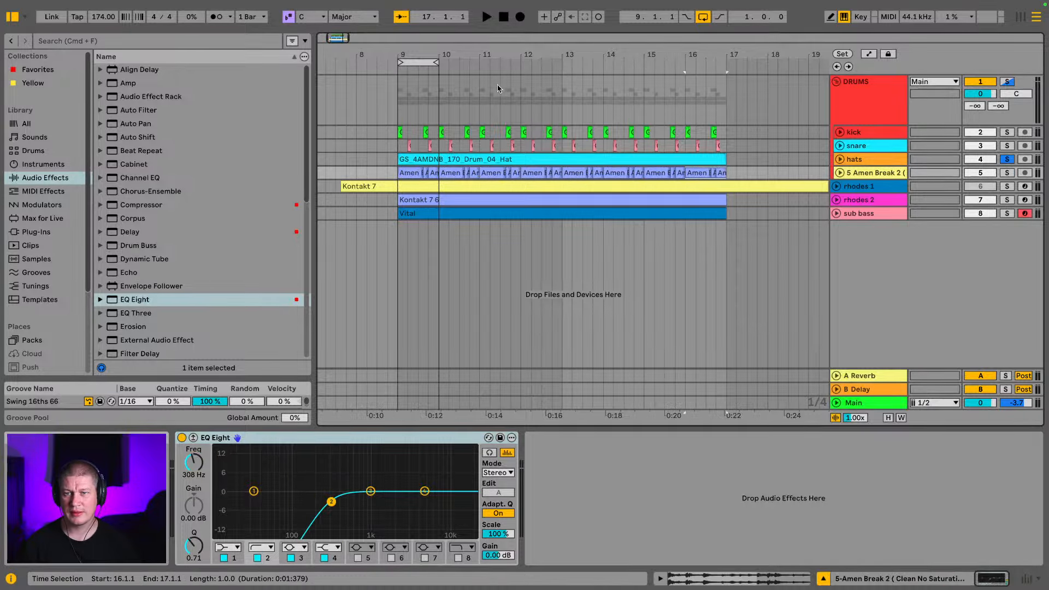
left_click_drag(443, 62, 727, 62)
key("space")
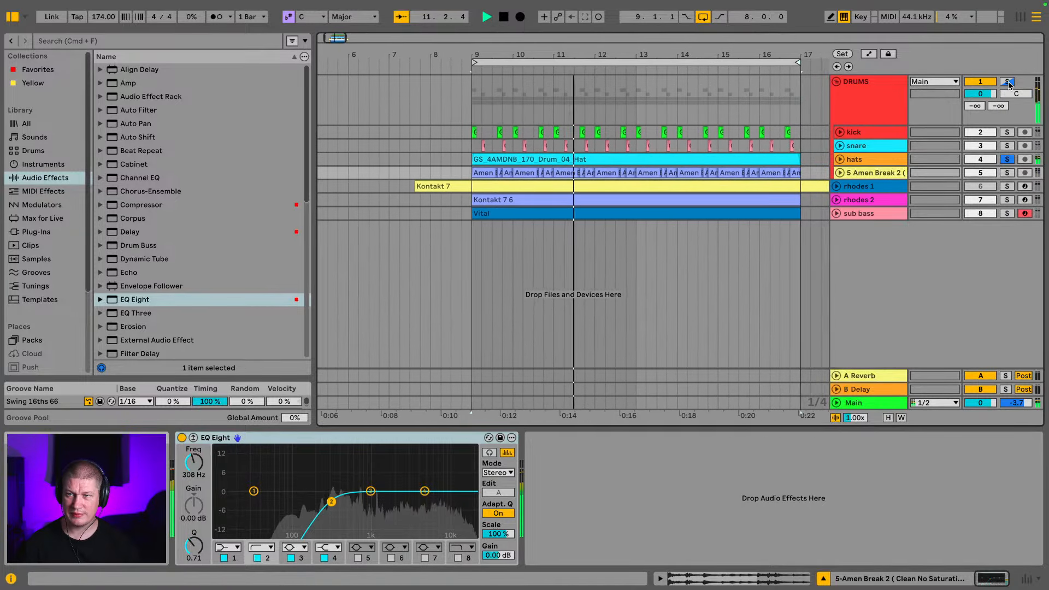
Browse the Production folder to the GS_4AMDNB_Drum Loops inside Ghost Syndicate, collapsing the ALL CD QUALITY FAMOUS BREAKS folder
scroll(44, 279, "down", 4)
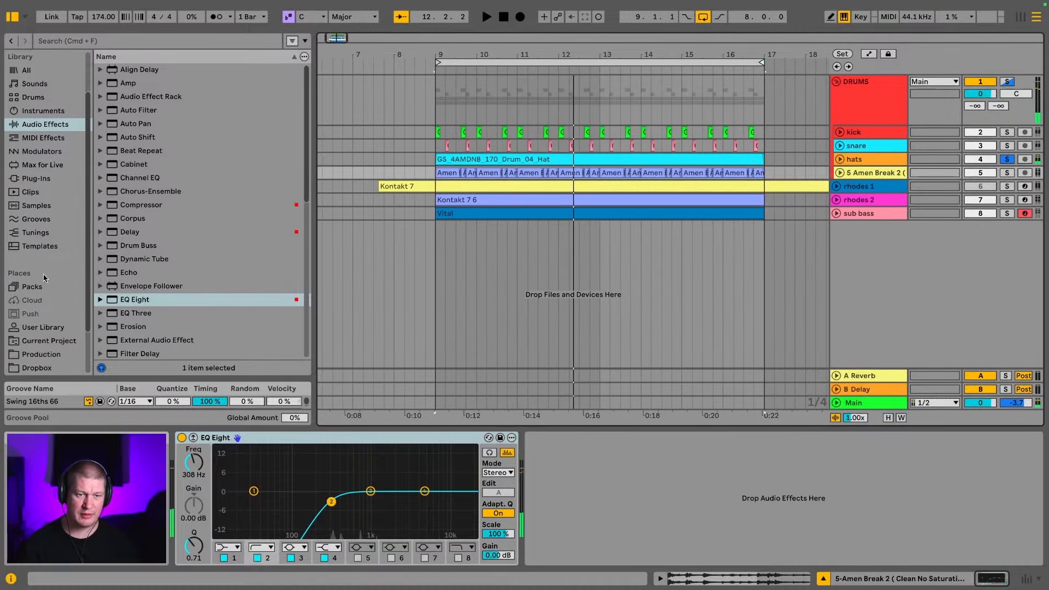
left_click(29, 342)
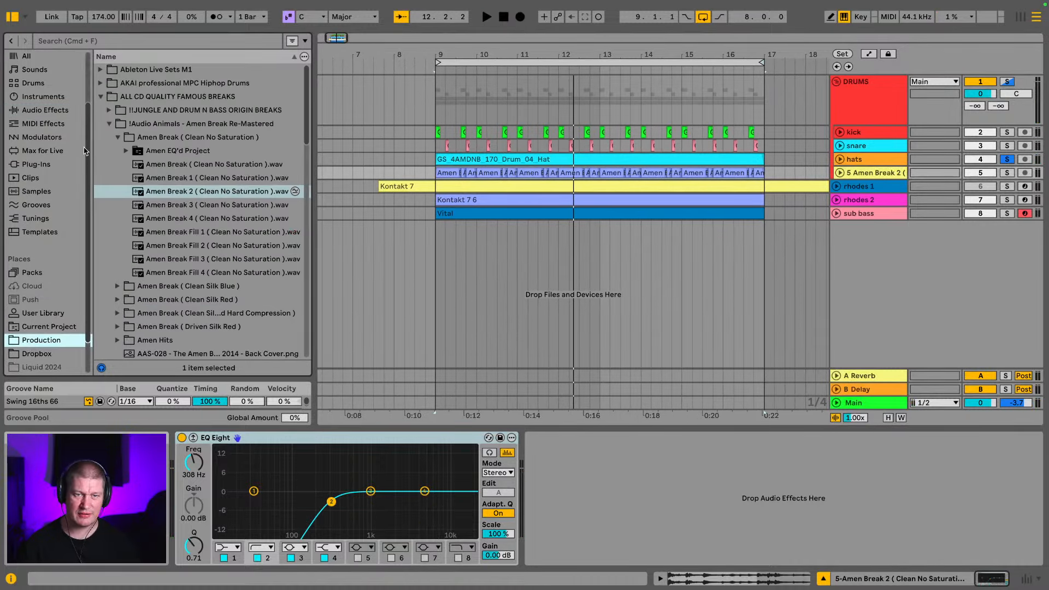
left_click(102, 97)
scroll(100, 164, "down", 3)
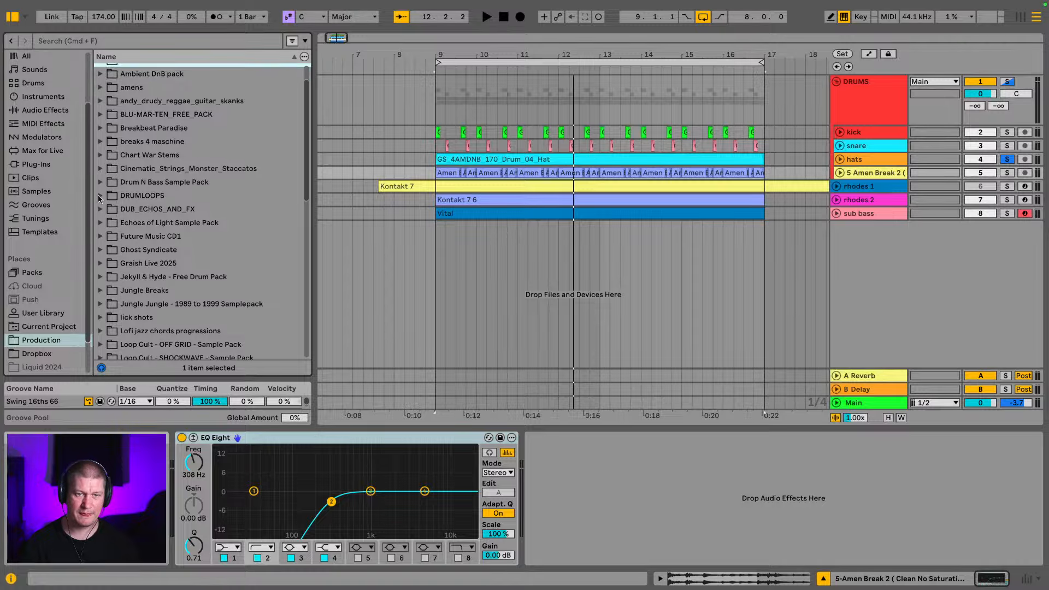
left_click(100, 251)
scroll(160, 213, "down", 5)
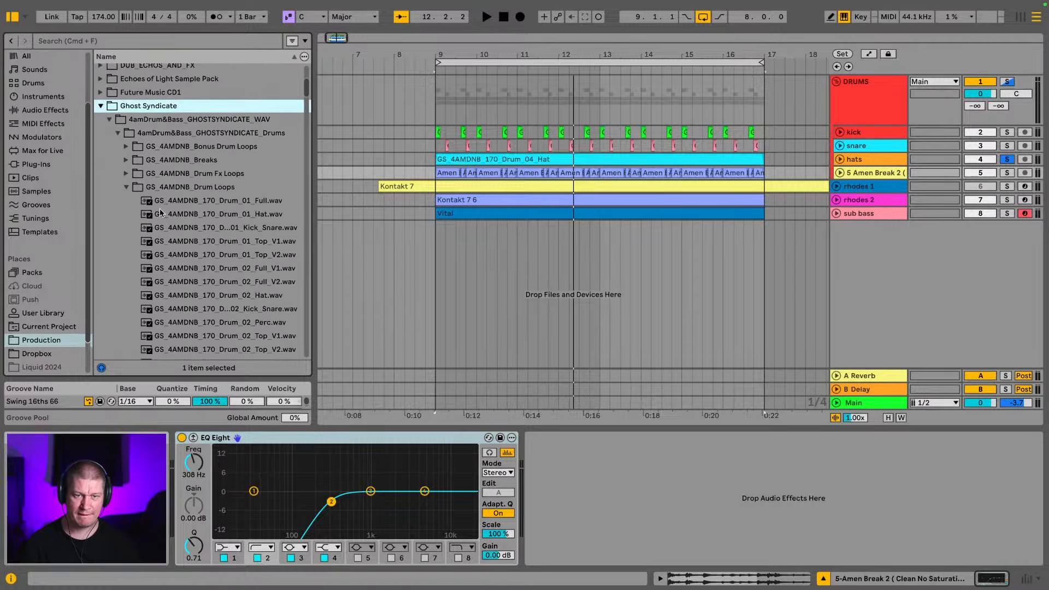
scroll(159, 199, "down", 6)
Audition the Ghost Syndicate hat, full and top loops from the Drum_02, Drum_03 and Drum_04 sets
left_click(204, 219)
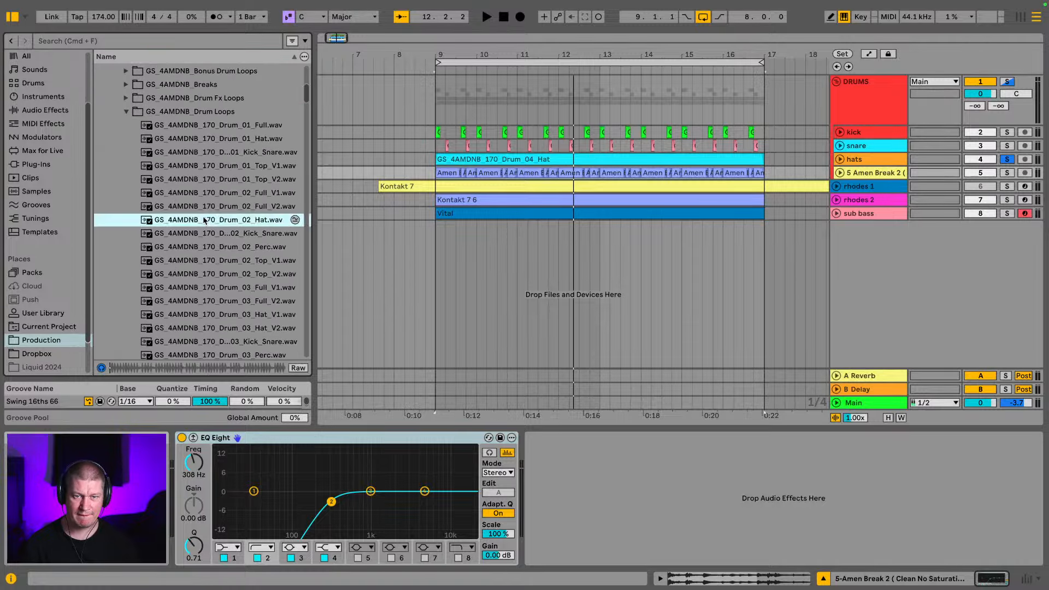
scroll(205, 221, "down", 2)
left_click(203, 257)
scroll(203, 256, "down", 1)
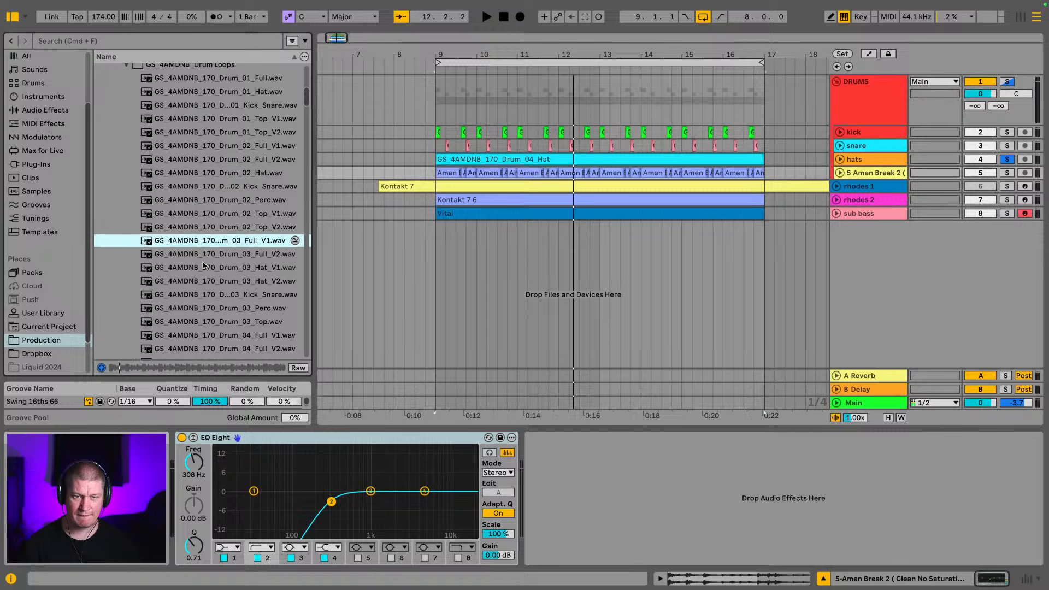
left_click(203, 267)
scroll(202, 265, "down", 1)
left_click(202, 266)
scroll(201, 268, "down", 5)
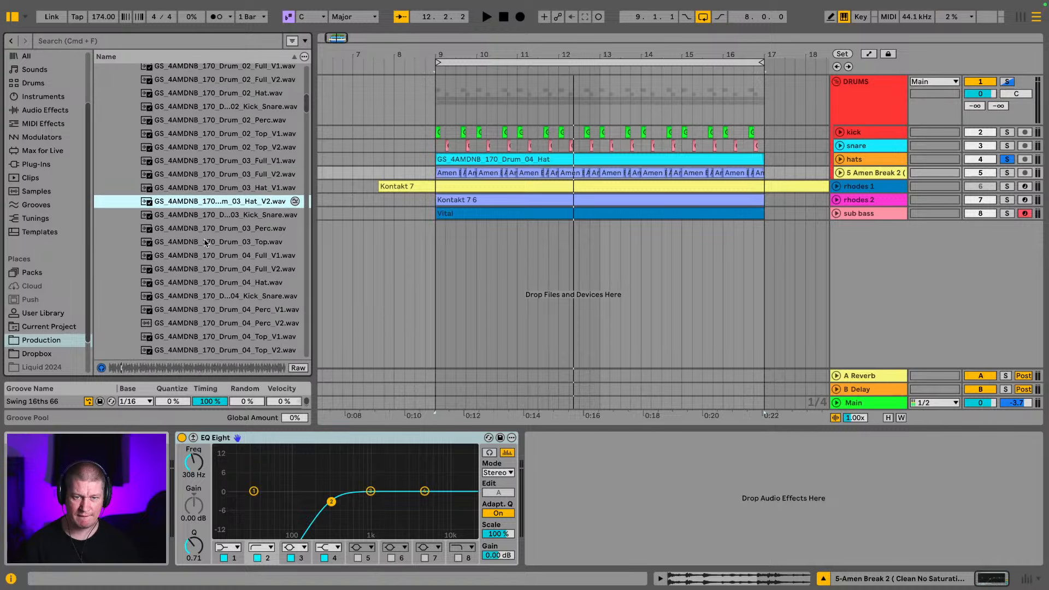
left_click(198, 275)
left_click(200, 264)
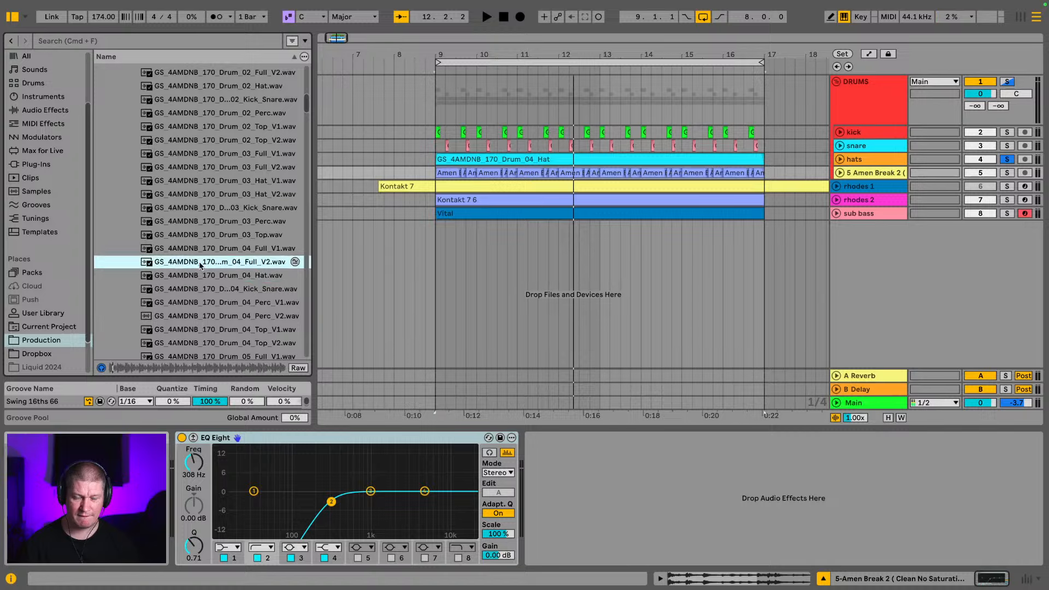
left_click(208, 249)
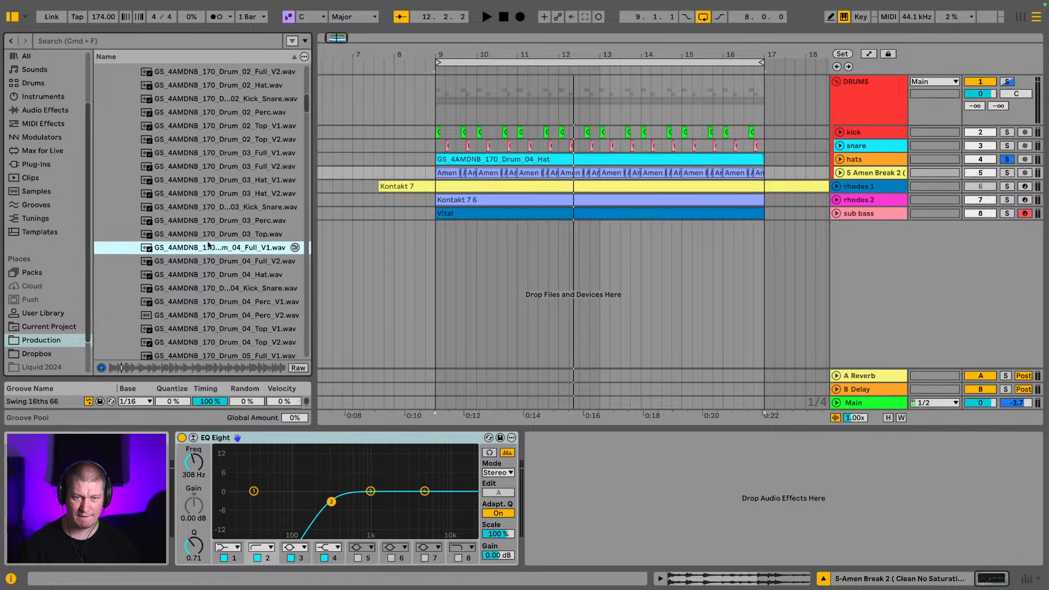
left_click(210, 234)
scroll(211, 240, "down", 3)
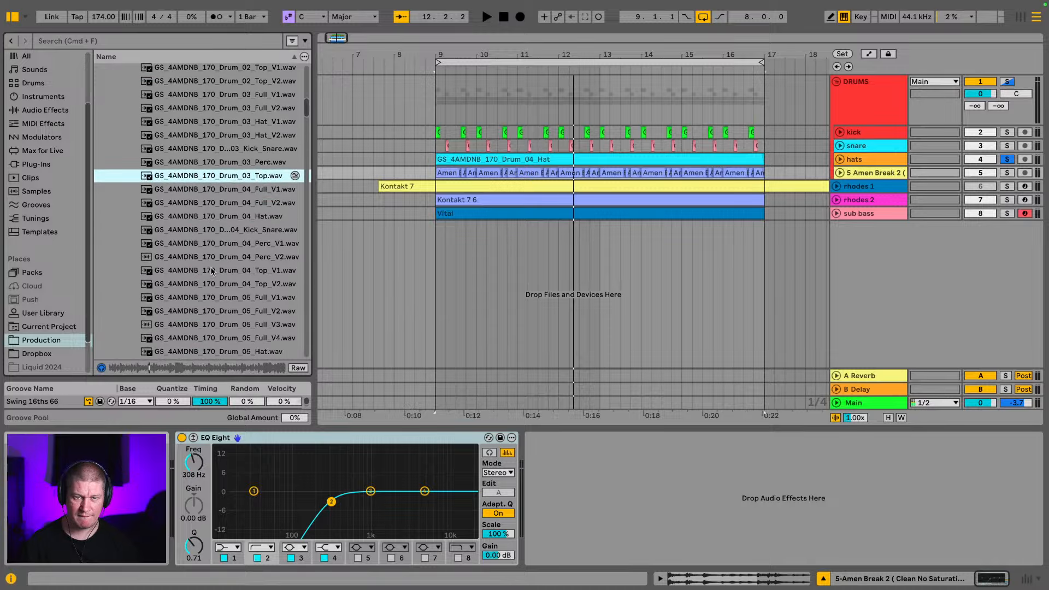
left_click(214, 284)
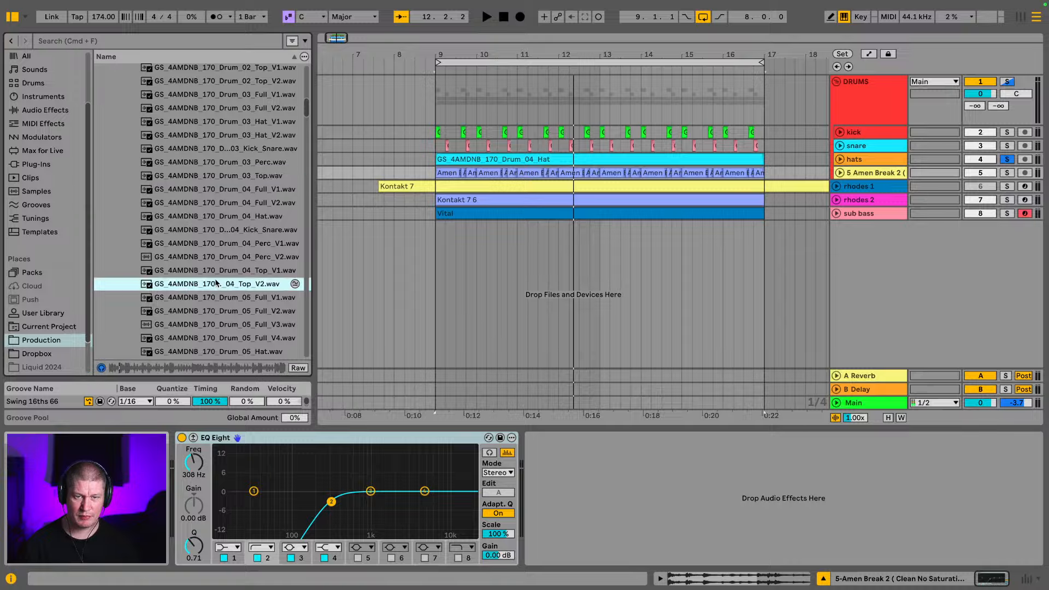
key("Up")
scroll(211, 284, "down", 1)
scroll(206, 309, "down", 1)
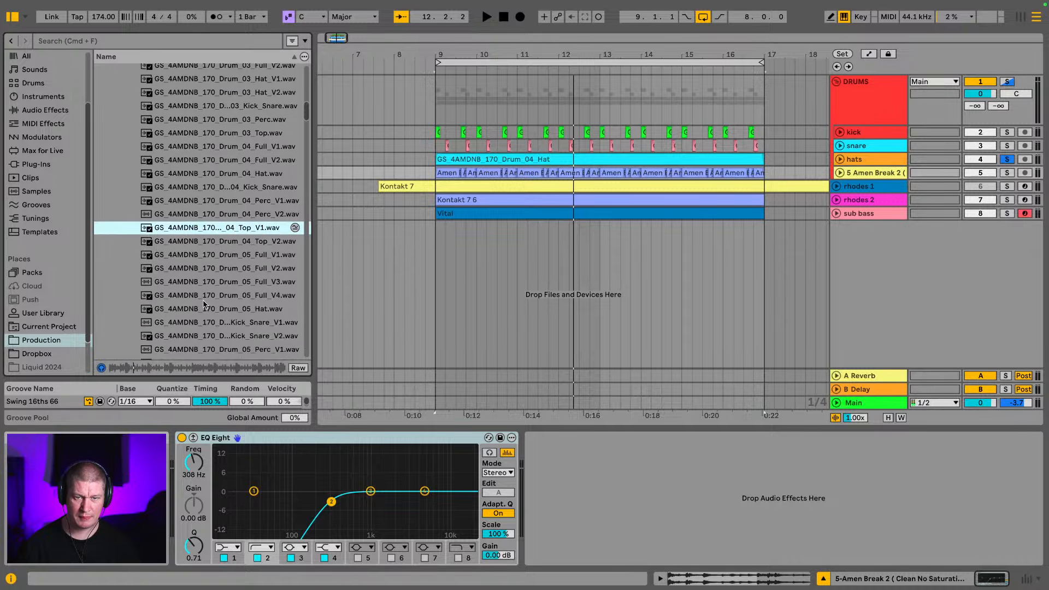
Preview GS_4AMDNB_170_Drum_05_Hat.wav, place it on the hats track at bar 9 over the existing loop and play it
left_click(206, 308)
scroll(207, 295, "down", 7)
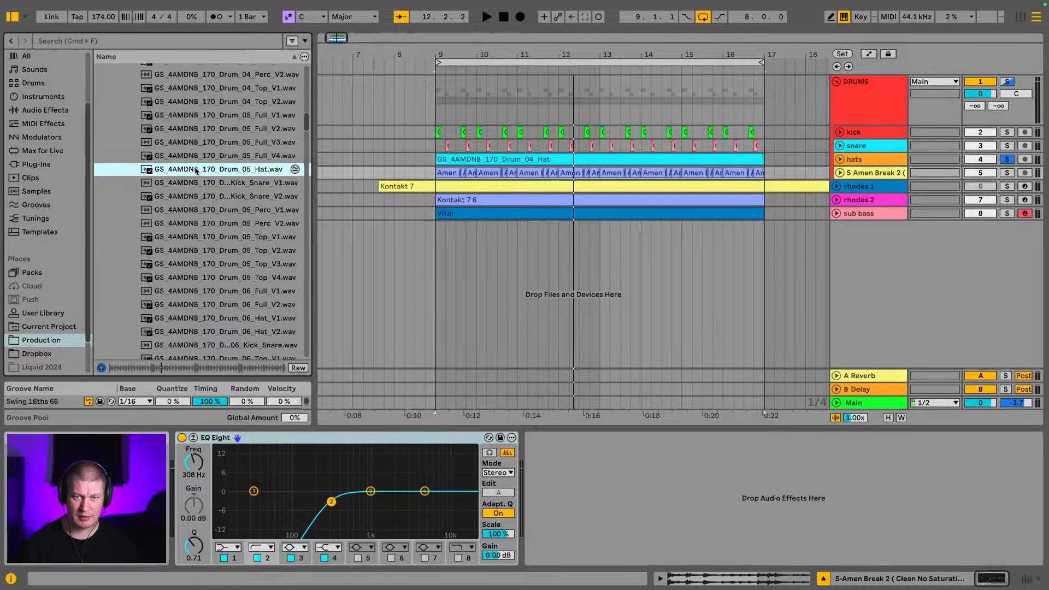
left_click_drag(196, 170, 440, 160)
key("space")
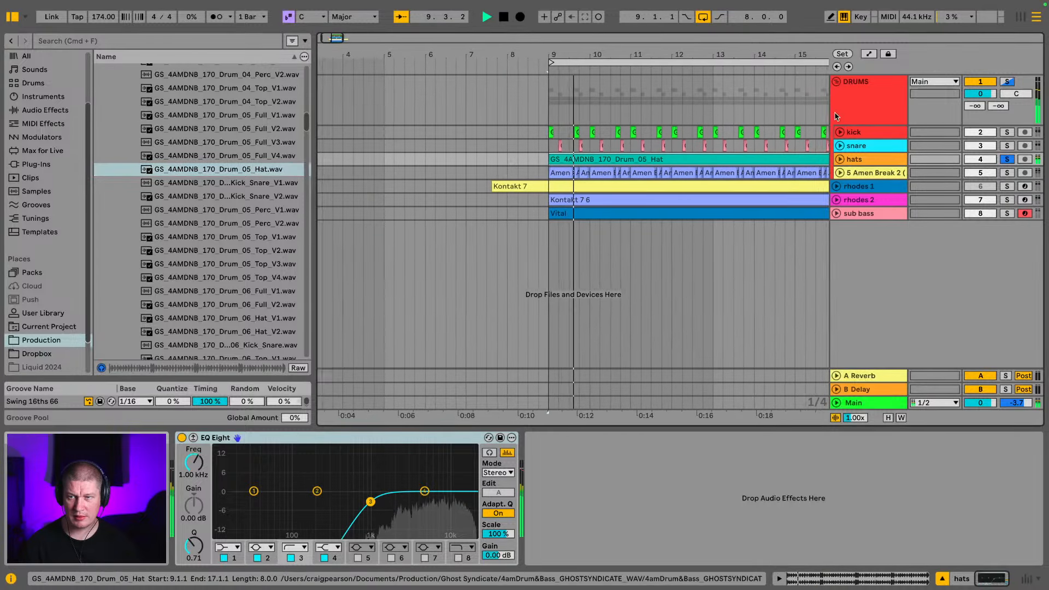
Solo the whole DRUMS group instead of the hats and check the drum levels in the mixer during playback
left_click(1012, 83)
key("Tab")
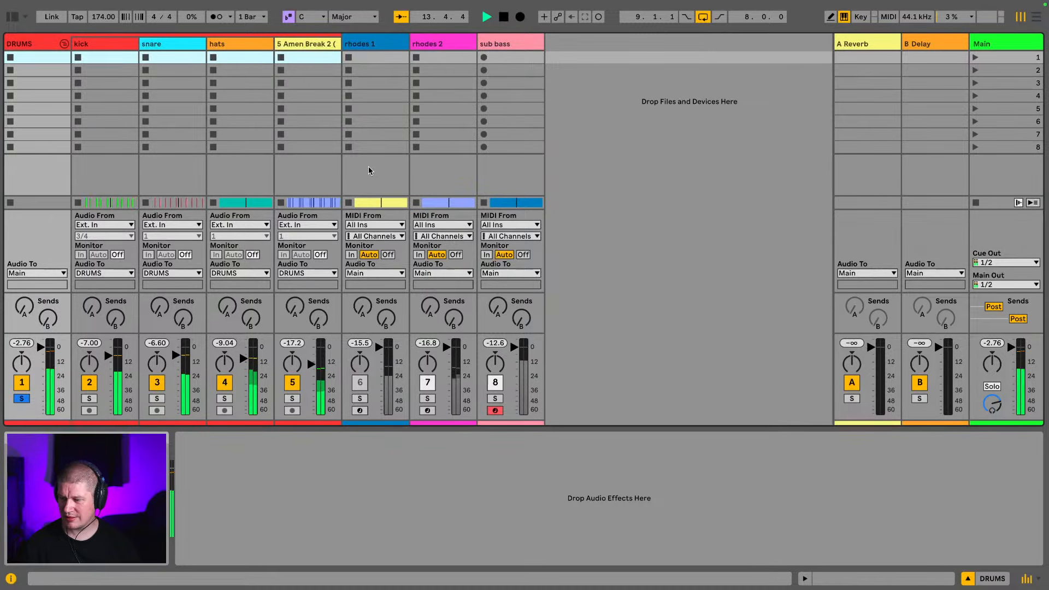
key("Tab")
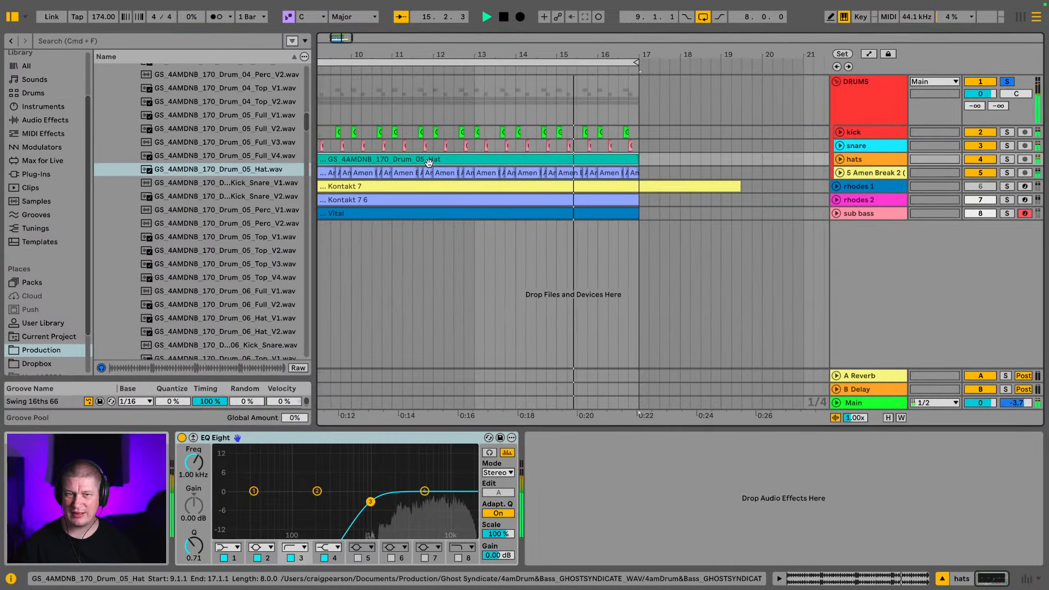
Audition the Drum_06 hat loops, place GS_4AMDNB_170_Drum_06_Hat_V2.wav on the hats track at bar 9, duplicate it once and start playback
scroll(231, 208, "down", 2)
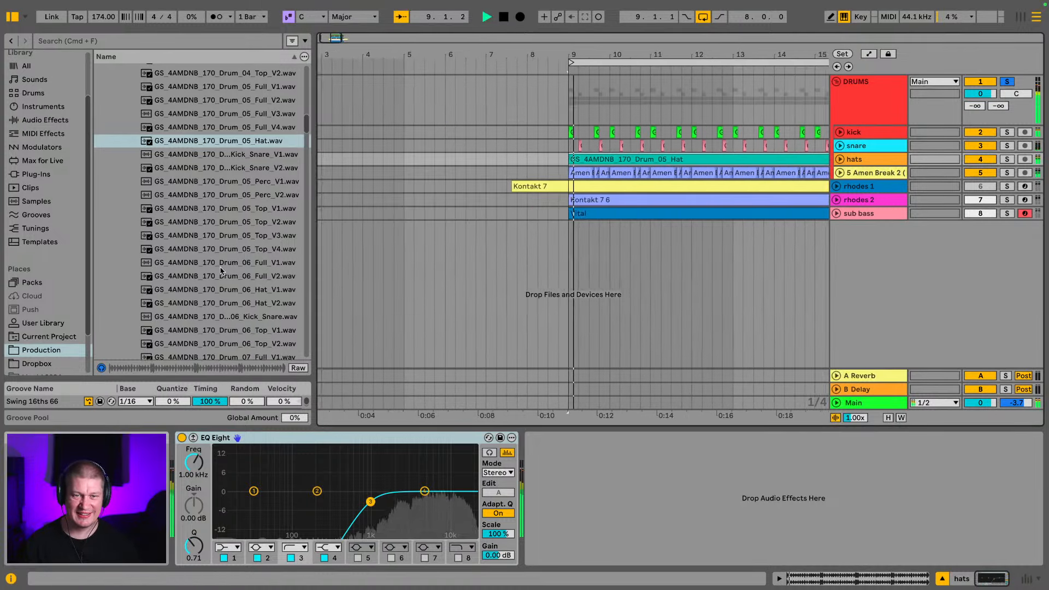
left_click(216, 289)
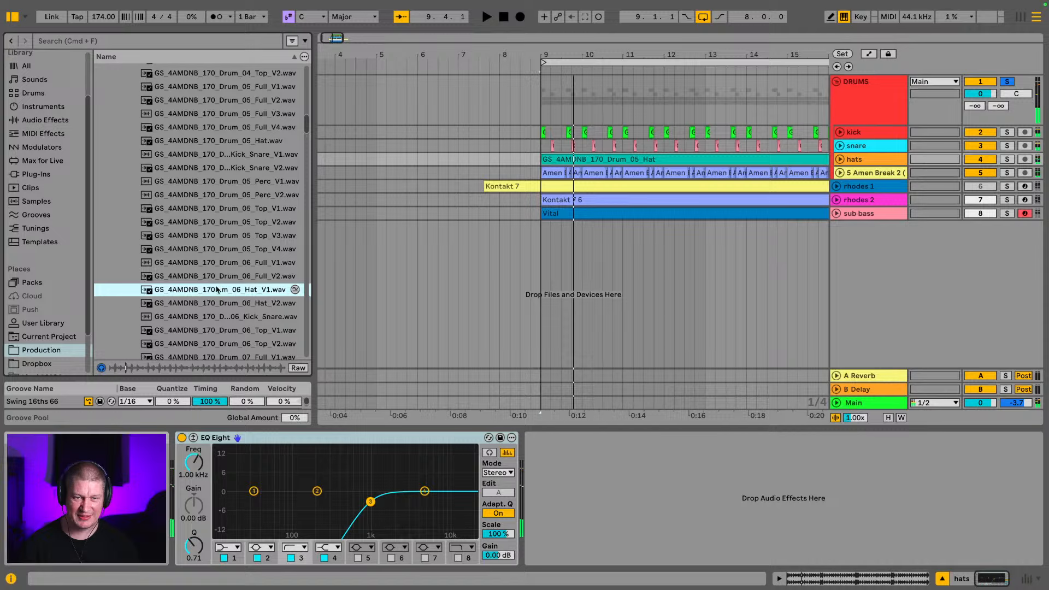
scroll(217, 289, "down", 2)
left_click(223, 272)
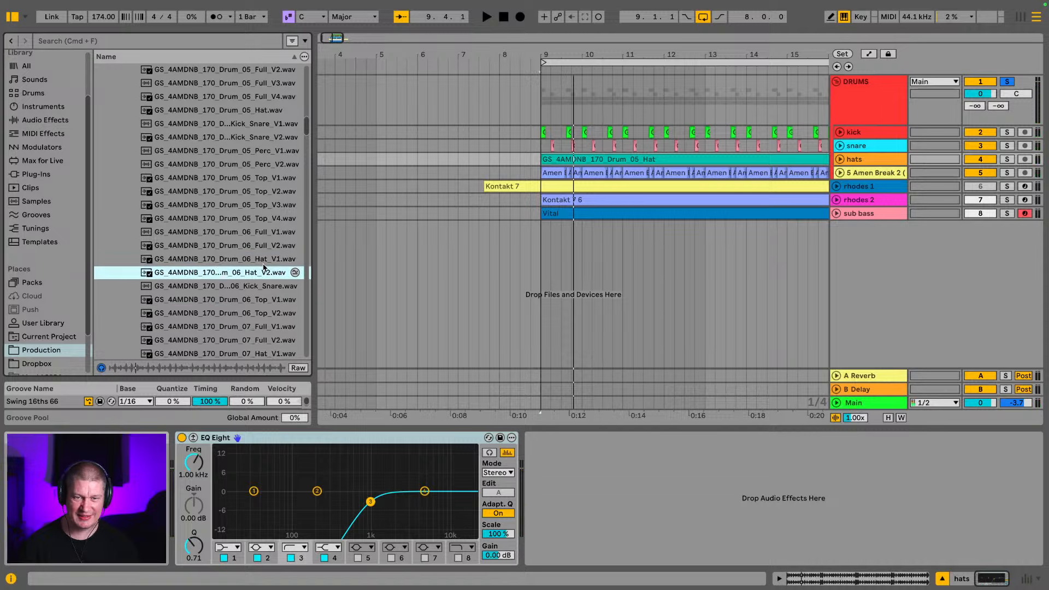
scroll(230, 270, "down", 1)
left_click_drag(202, 259, 546, 162)
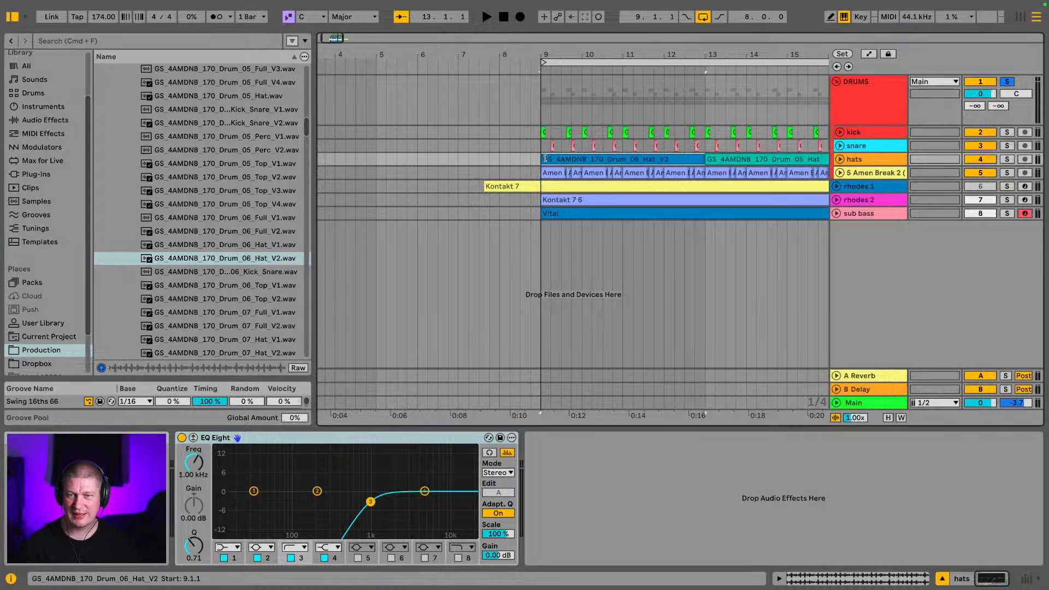
key("super+d")
key("space")
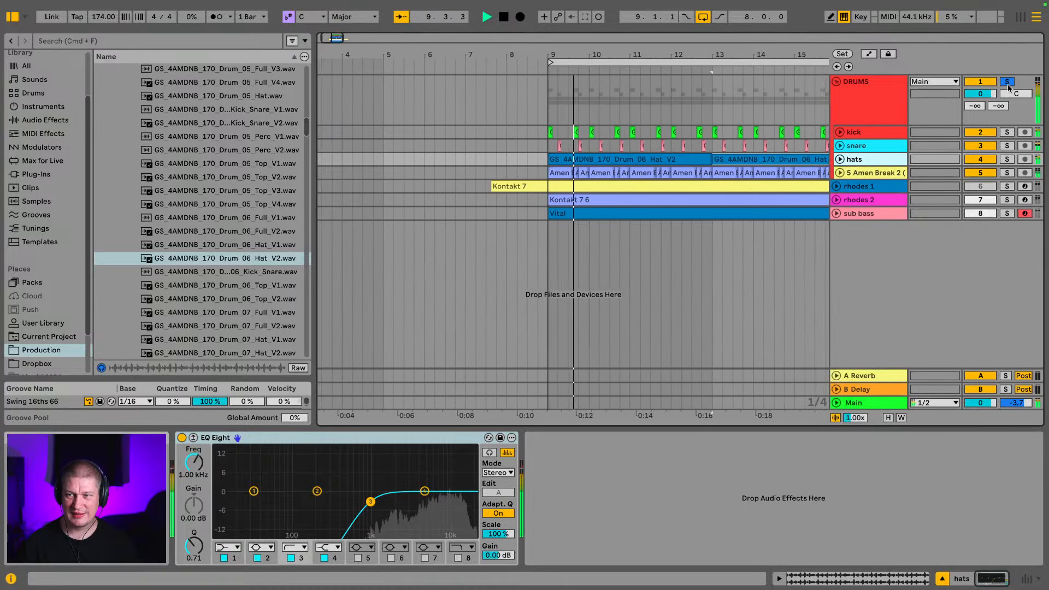
Unsolo the DRUMS group to hear the full track, hide the browser and collapse the DRUMS group
left_click(1007, 81)
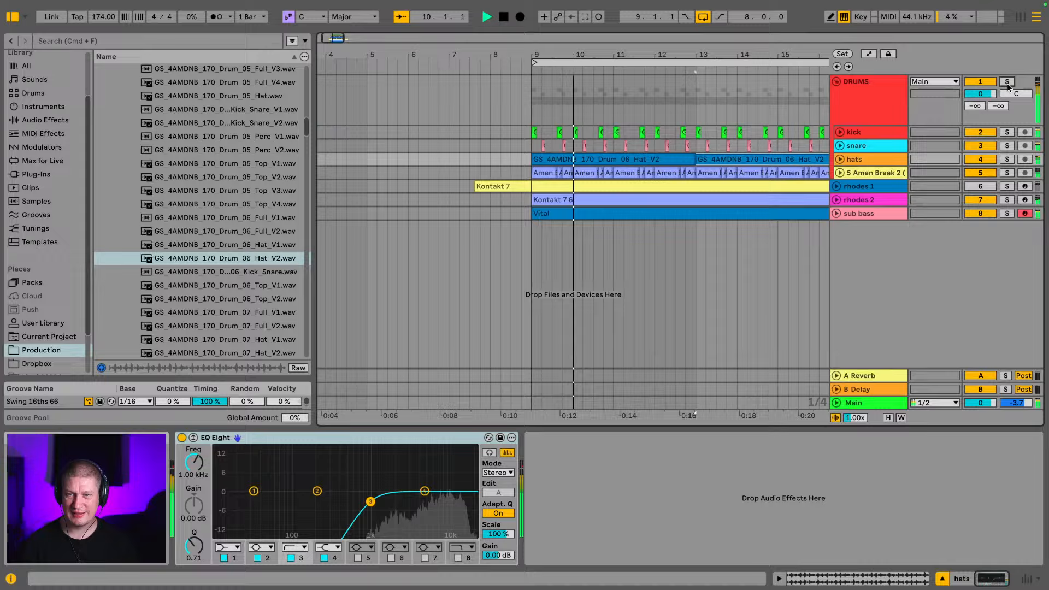
left_click(10, 18)
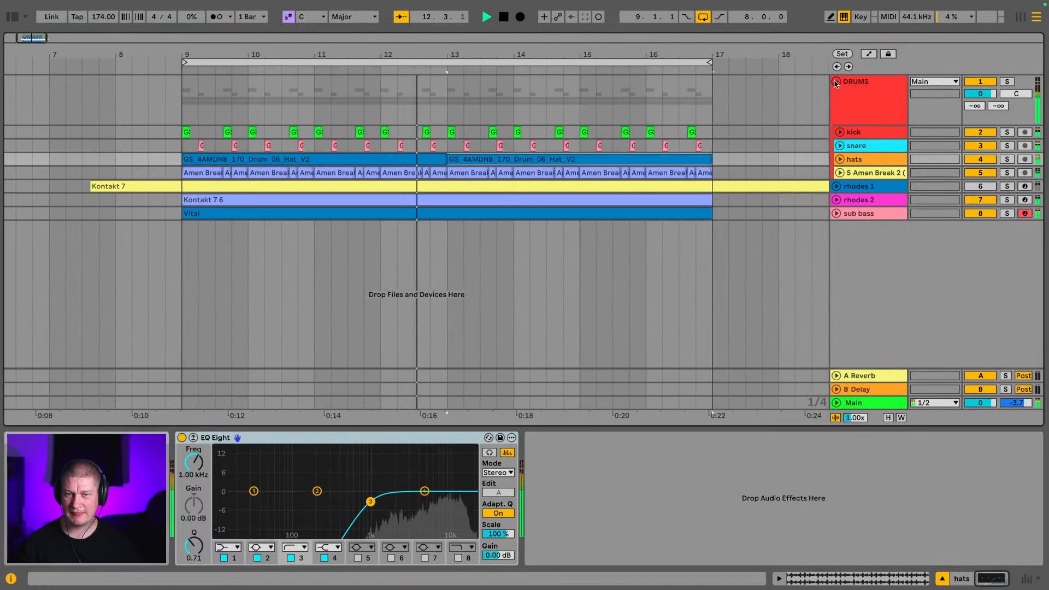
left_click(835, 82)
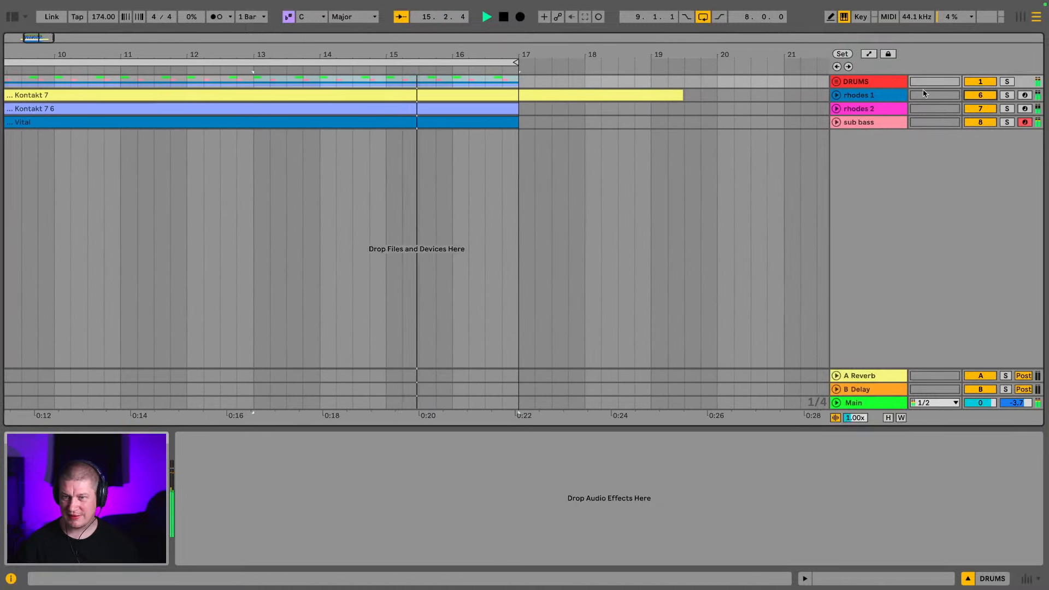
Stop playback and select the Kontakt 7 clip on the rhodes 1 track
left_click(885, 95)
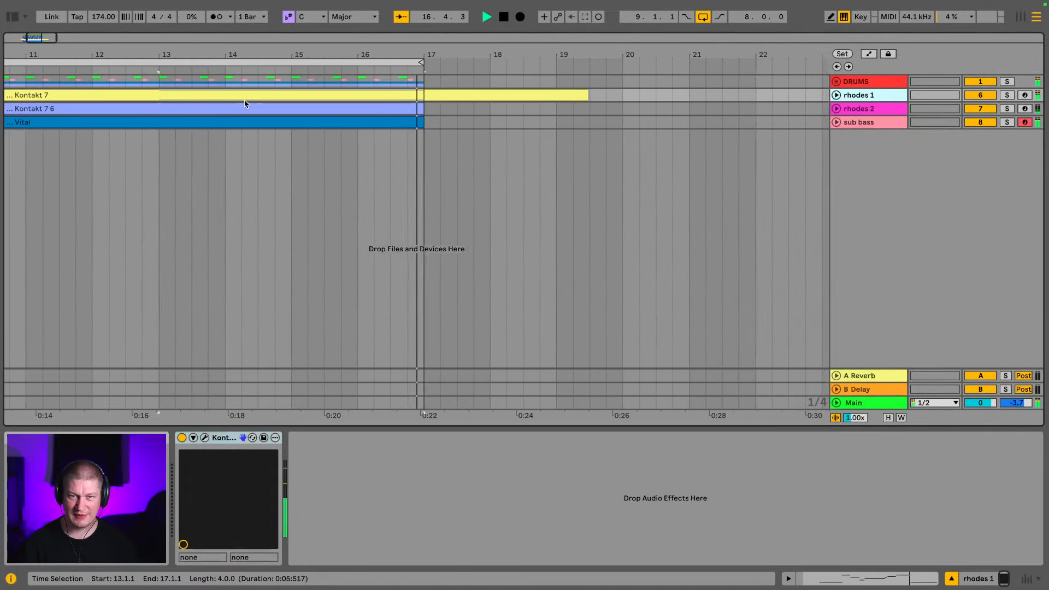
key("space")
left_click(545, 91)
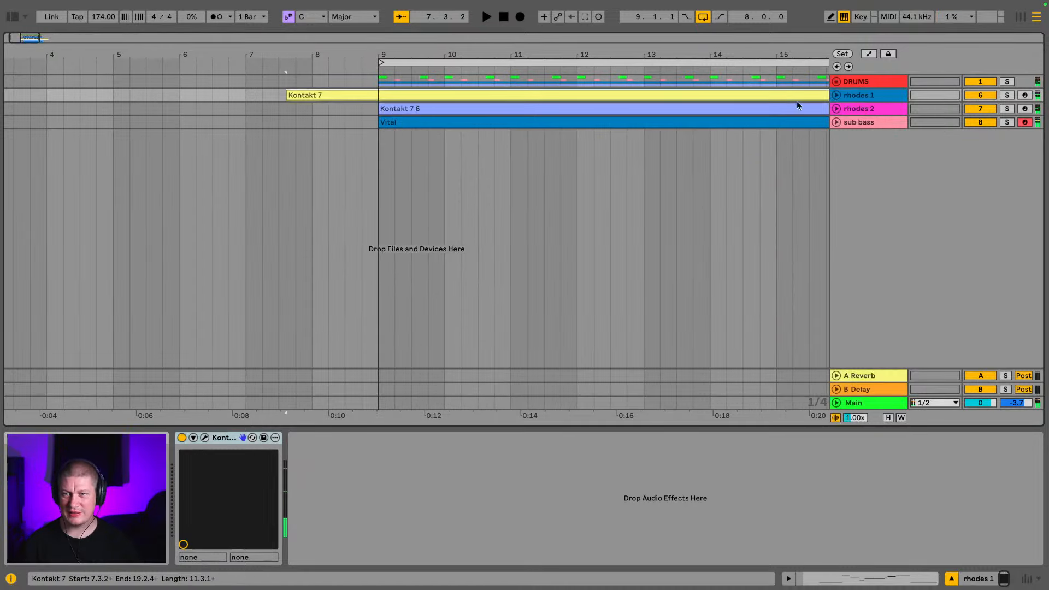
Expand the rhodes 1 track, transpose all notes of its clip down one octave and play it back
left_click(836, 96)
double_click(599, 99)
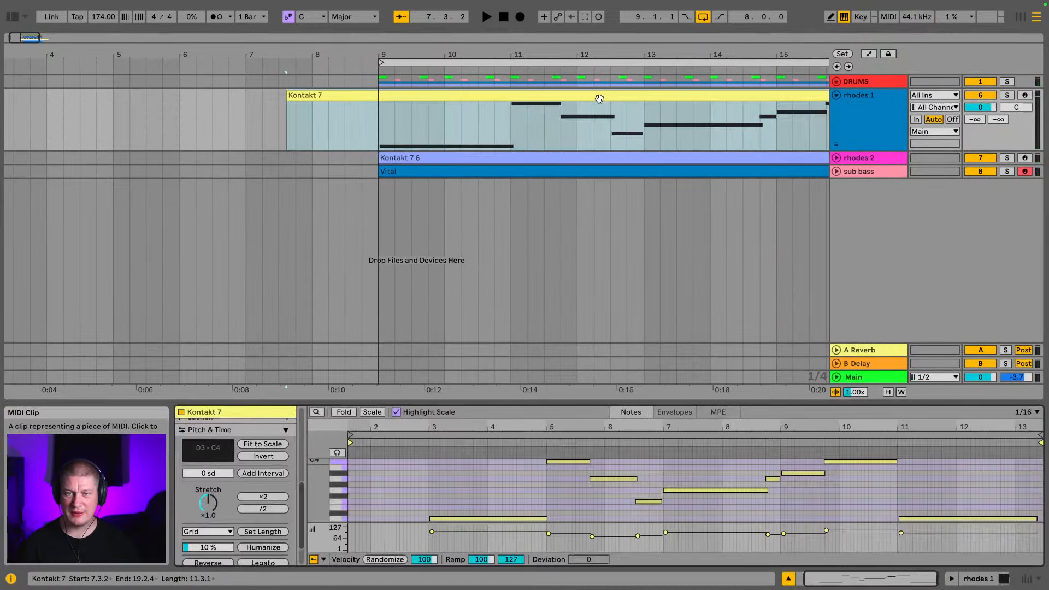
key("super+a")
key("shift+Down")
key("space")
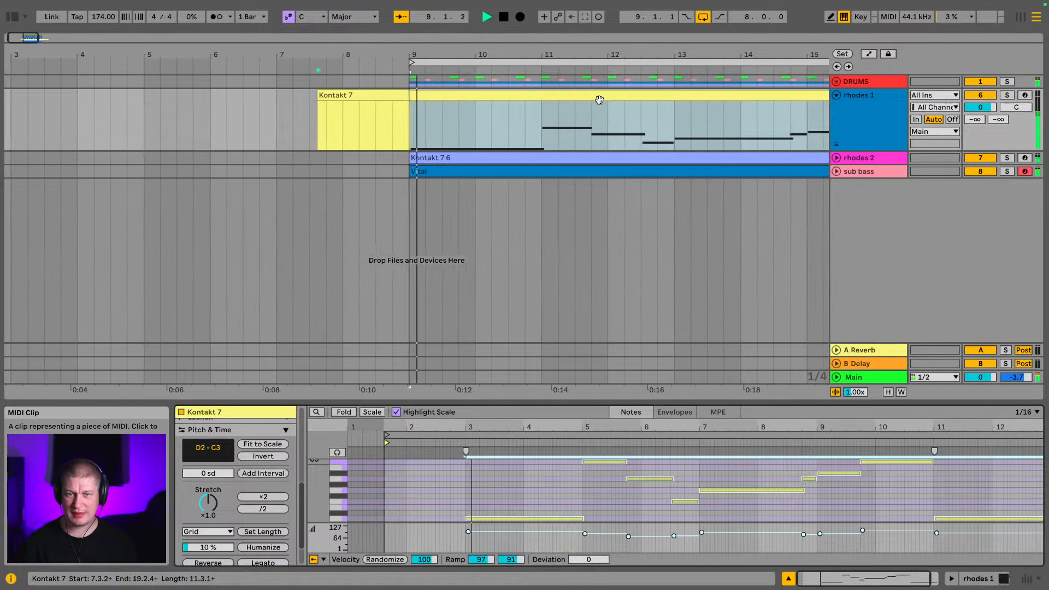
key("space")
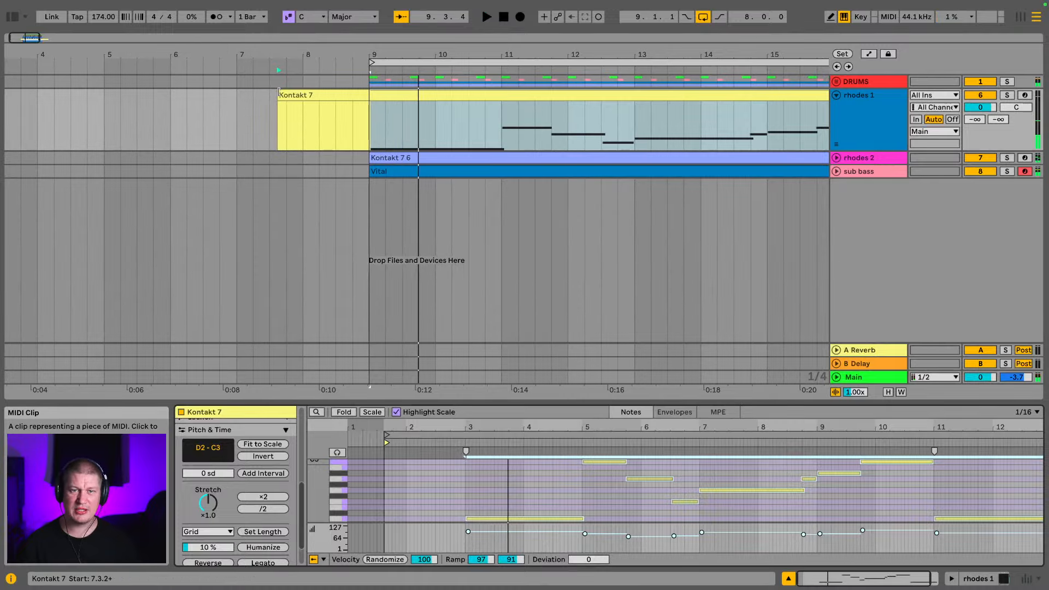
Trim the rhodes 1 clip to start at 9.1.1 and end at 17.1.1
left_click_drag(279, 92, 370, 91)
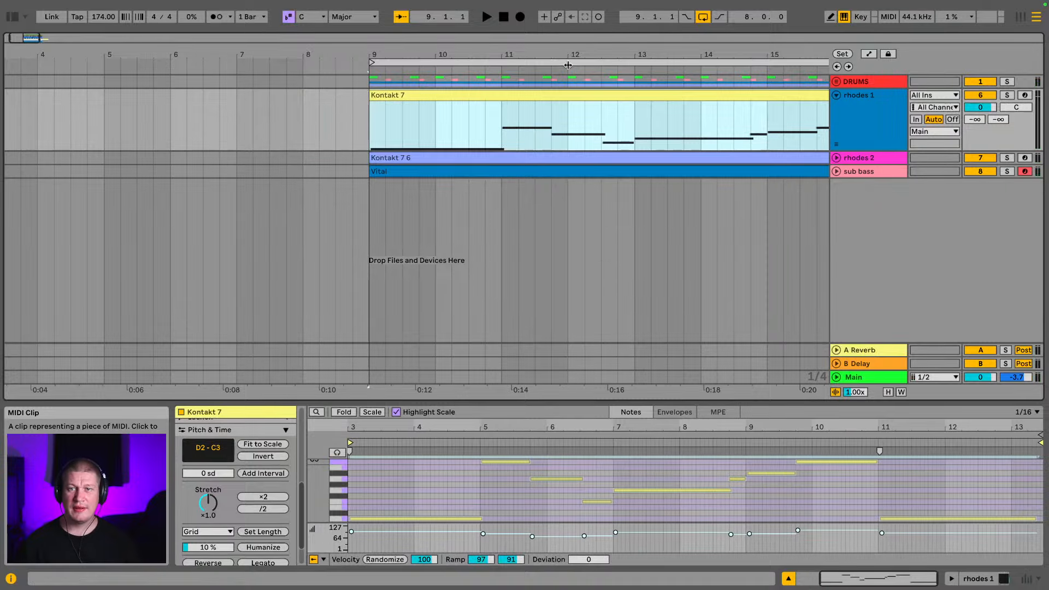
left_click_drag(568, 56, 367, 48)
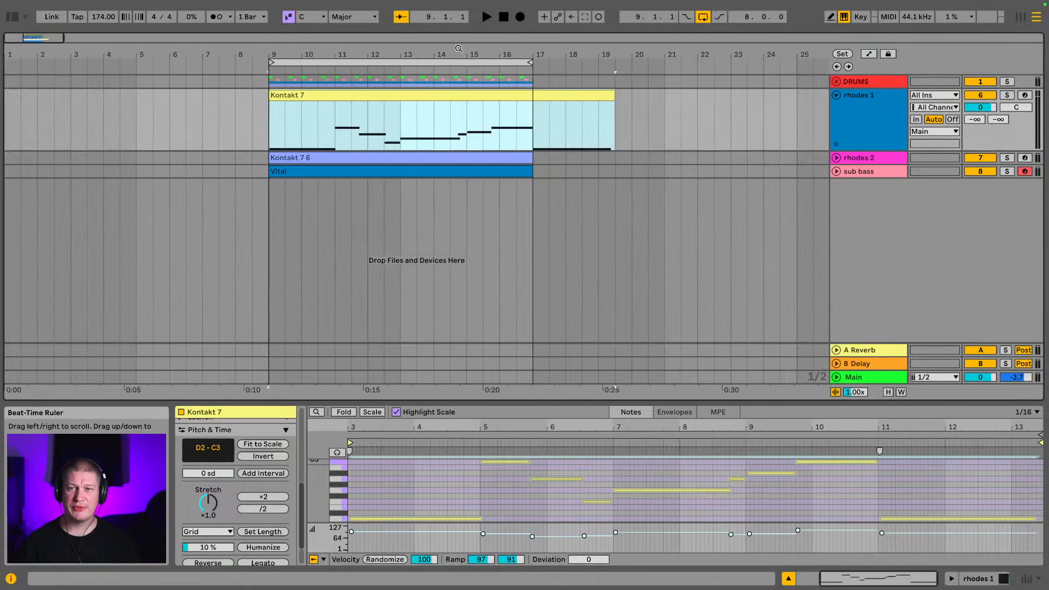
left_click_drag(607, 94, 533, 94)
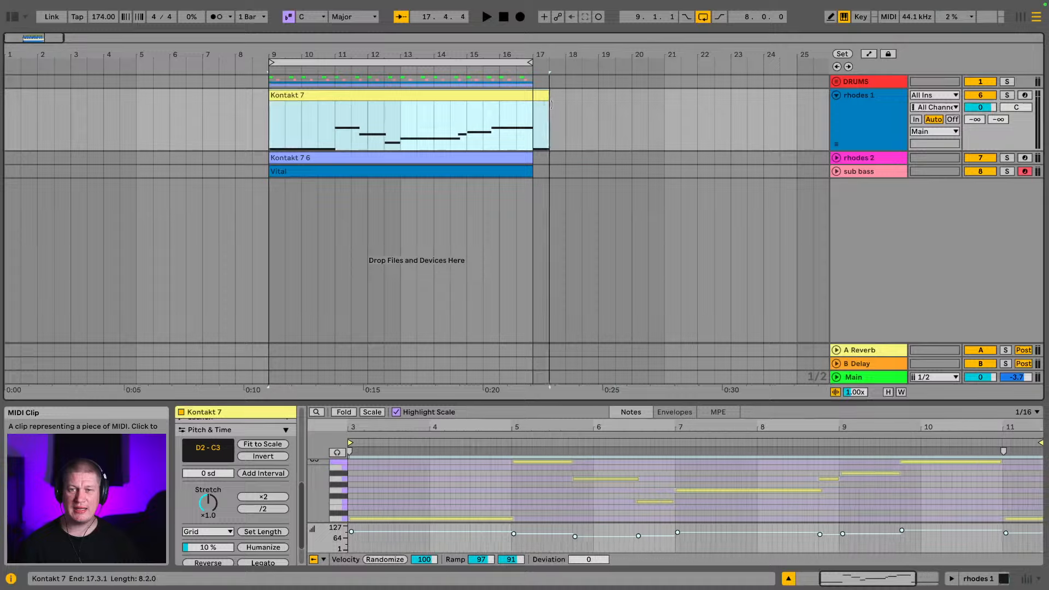
left_click(471, 103)
left_click(471, 99)
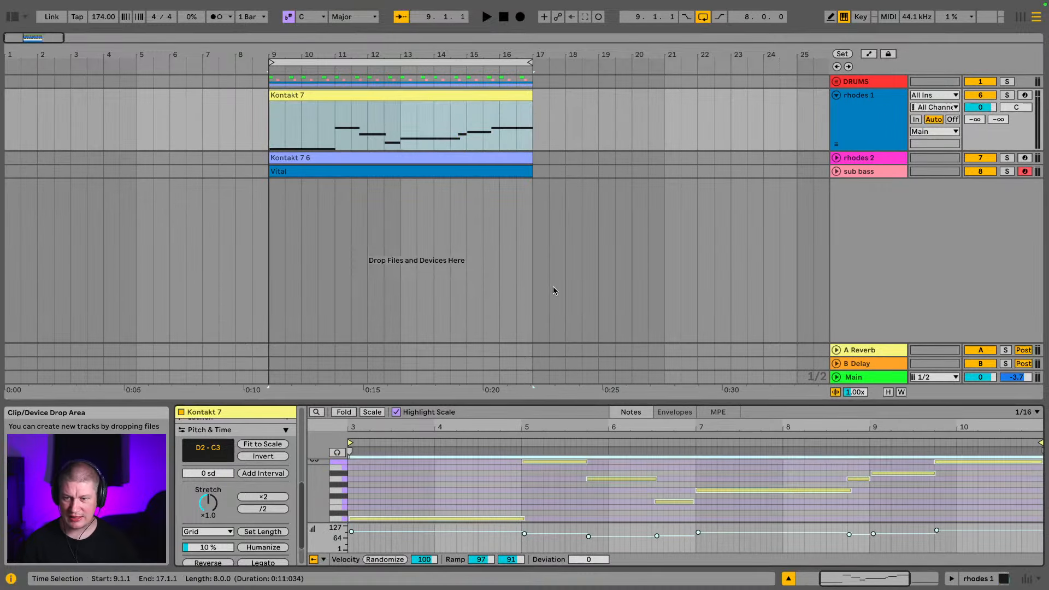
Transpose the rhodes 1 notes back up one octave, collapse the track and start playback
key("shift+Up")
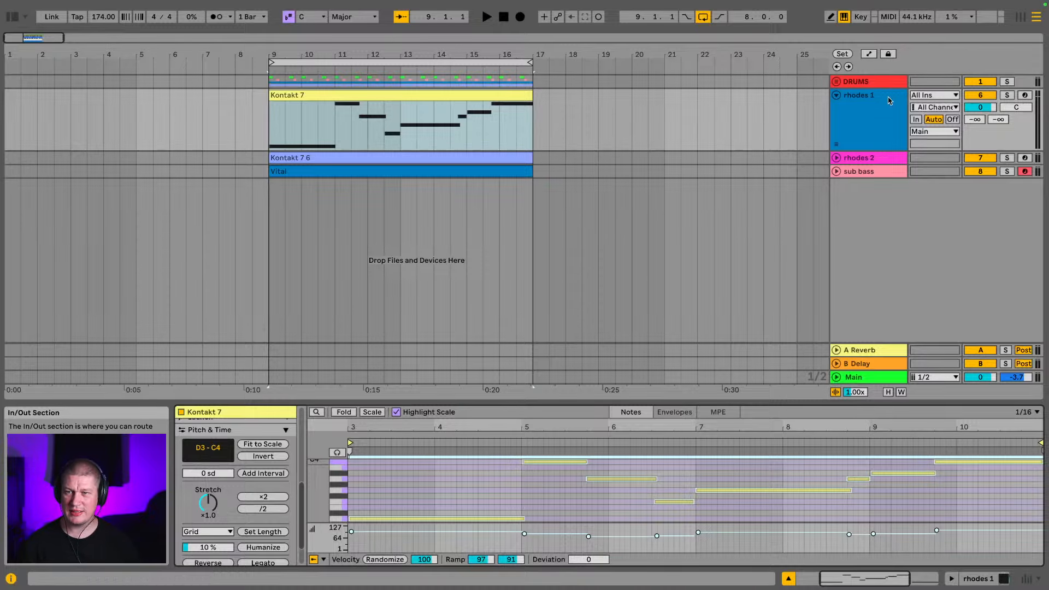
left_click(836, 95)
key("space")
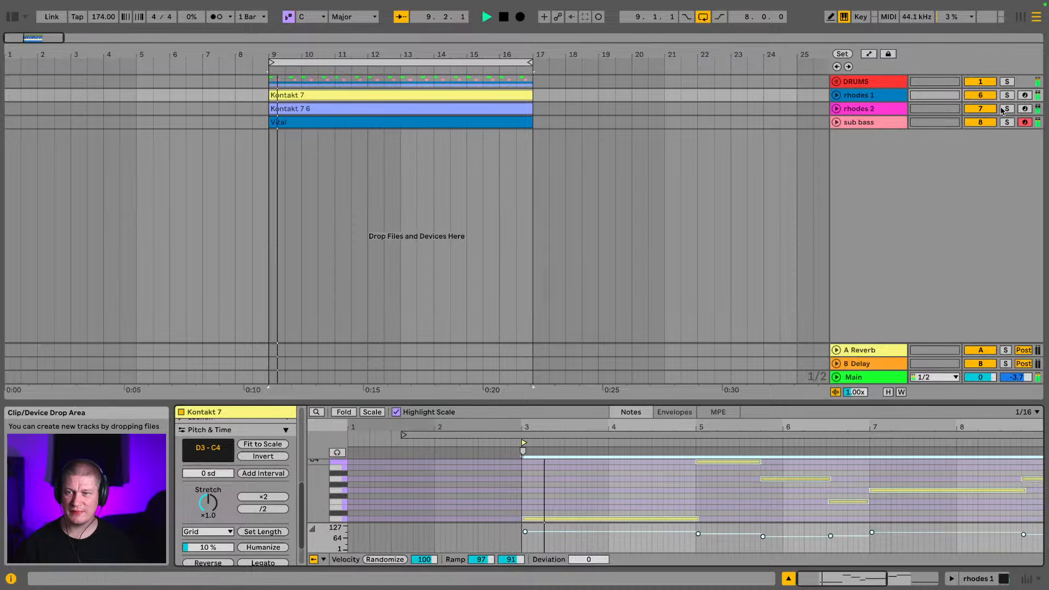
Open the rhodes 2 clip in an enlarged note editor, focused on its first chord at bar 9
left_click(886, 110)
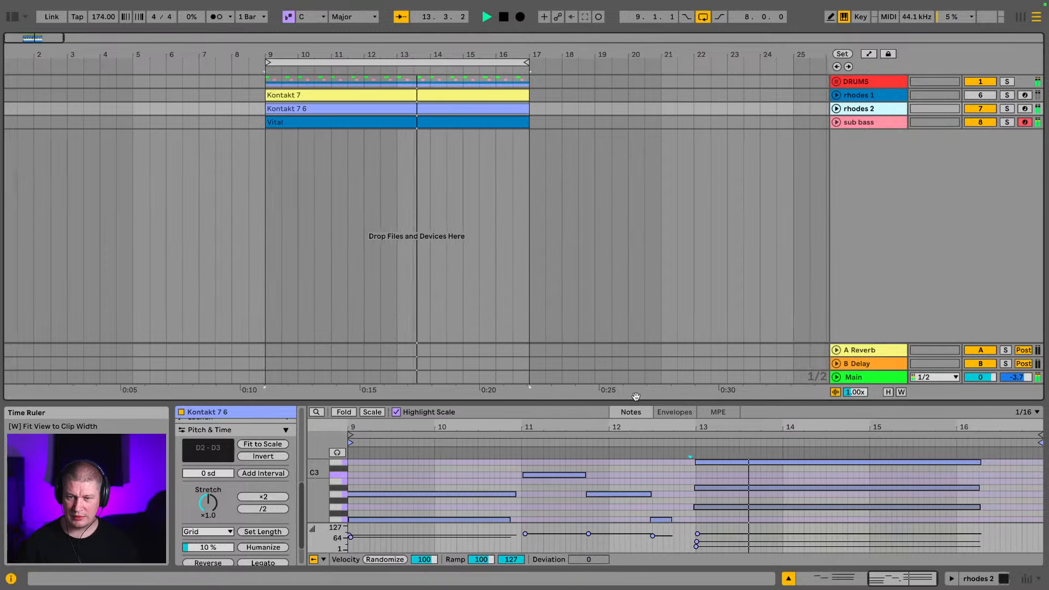
left_click_drag(633, 402, 568, 40)
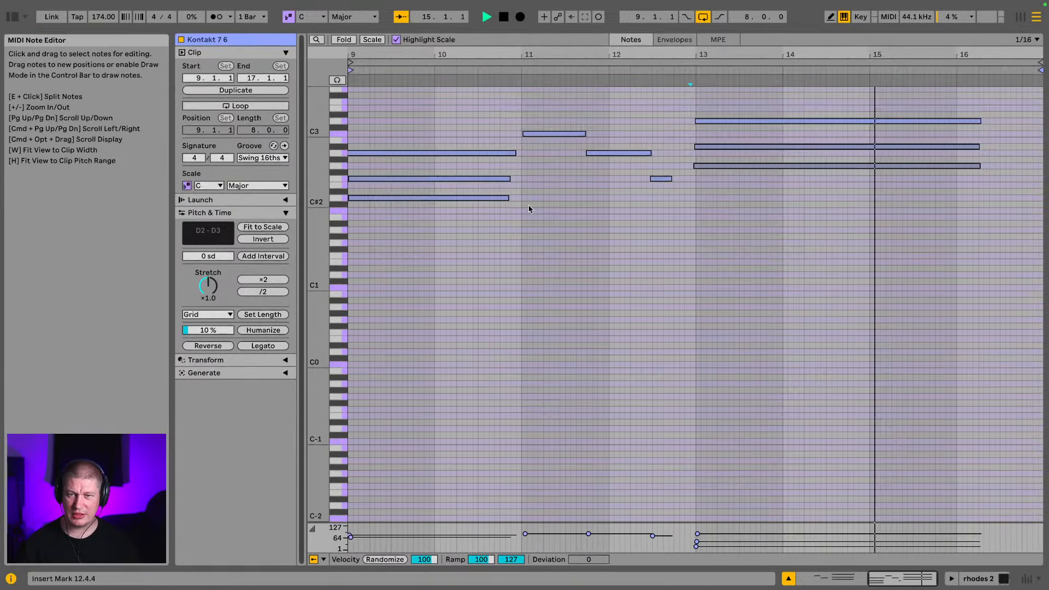
scroll(529, 216, "up", 5)
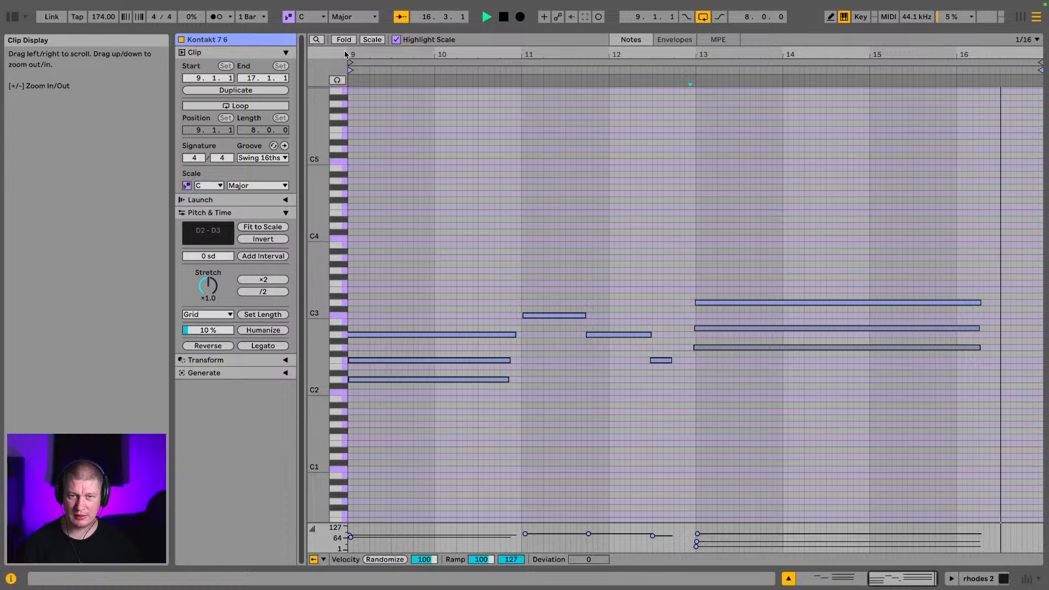
left_click_drag(354, 55, 361, 32)
left_click_drag(699, 55, 469, 131)
Move the first chord's A2 note to start exactly at 9.1.1 and play it back
key("space")
left_click(536, 334)
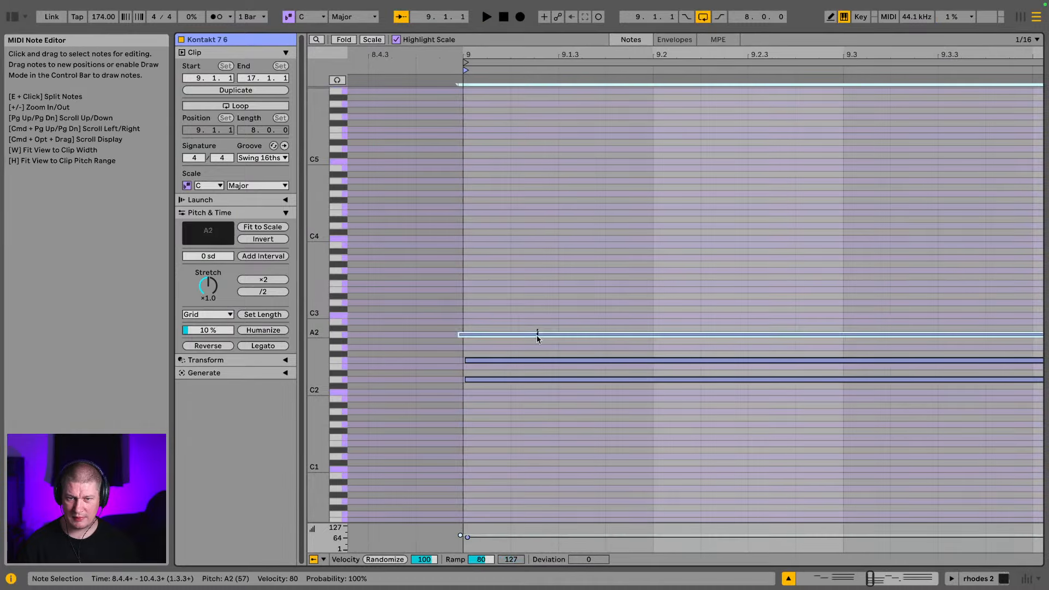
key("space")
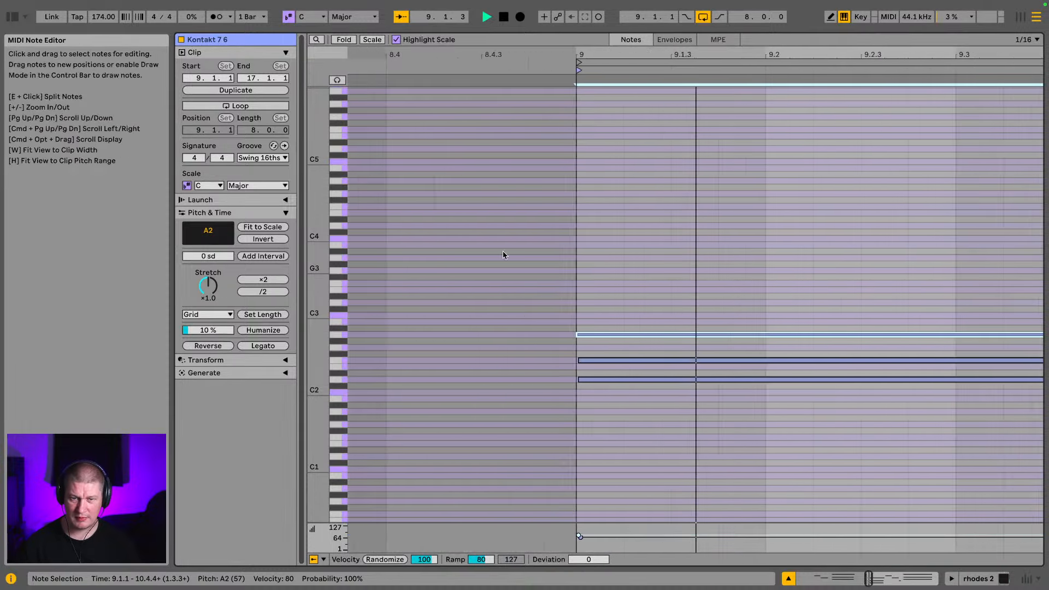
key("space")
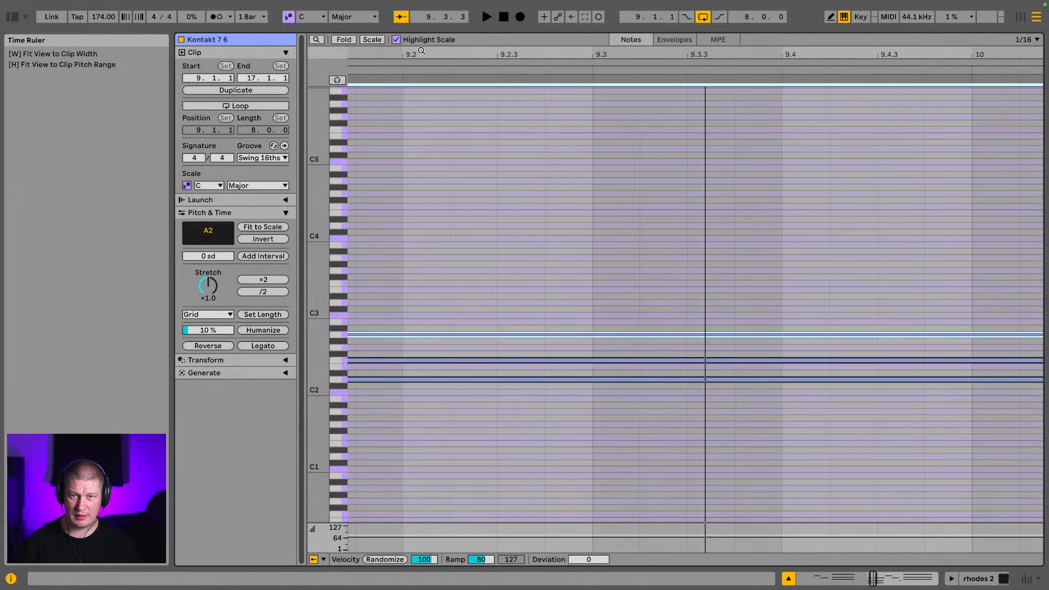
Audition the keys from D2 up to B2, then add a C3 note to the first chord from 9.1.1 to 9.3.2
left_click_drag(431, 55, 614, 38)
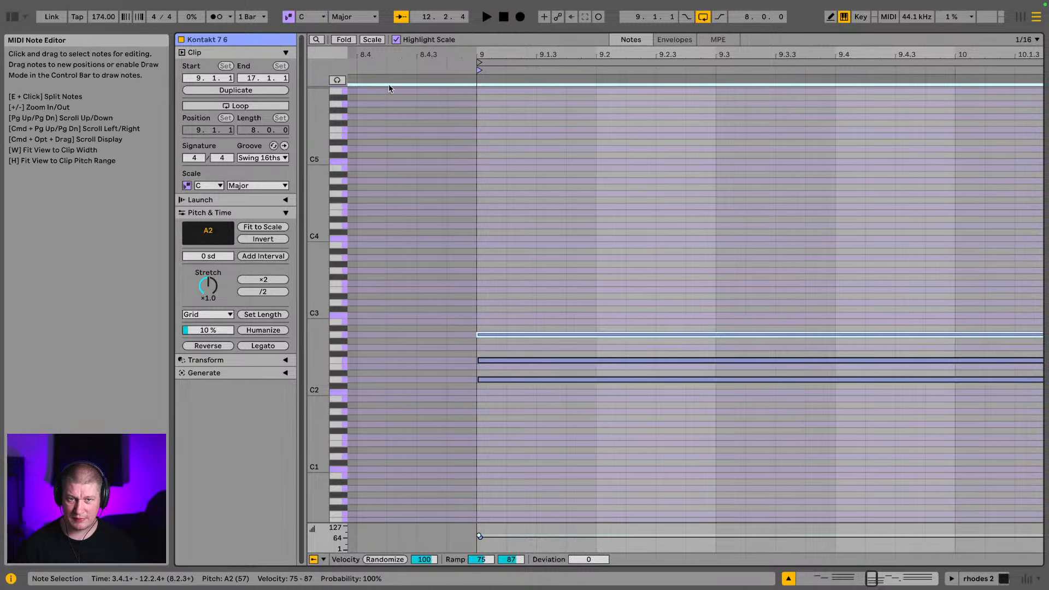
left_click(338, 380)
left_click(337, 360)
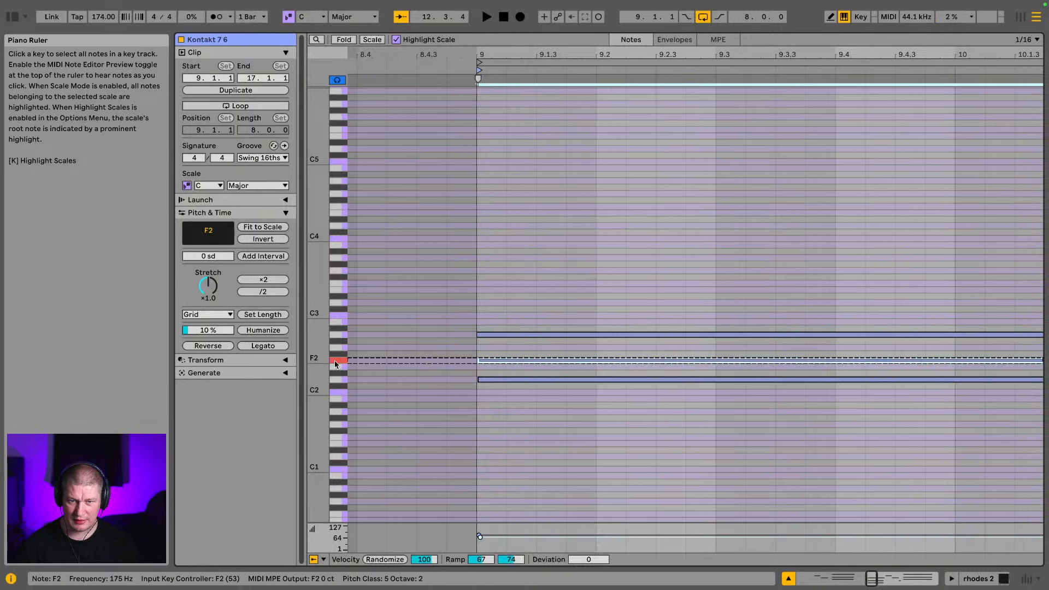
left_click(339, 336)
left_click(338, 320)
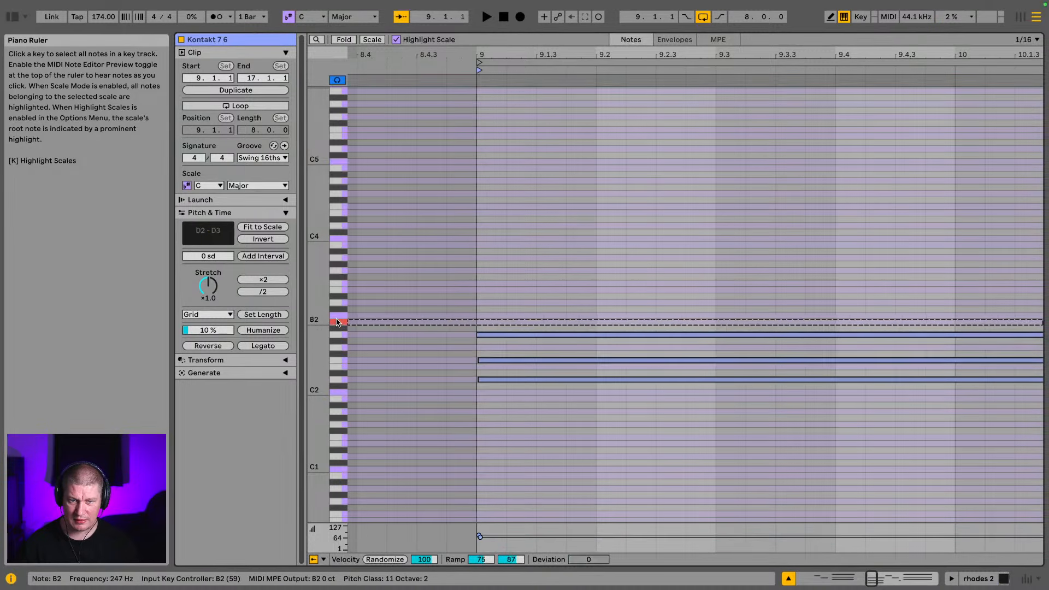
double_click(495, 316)
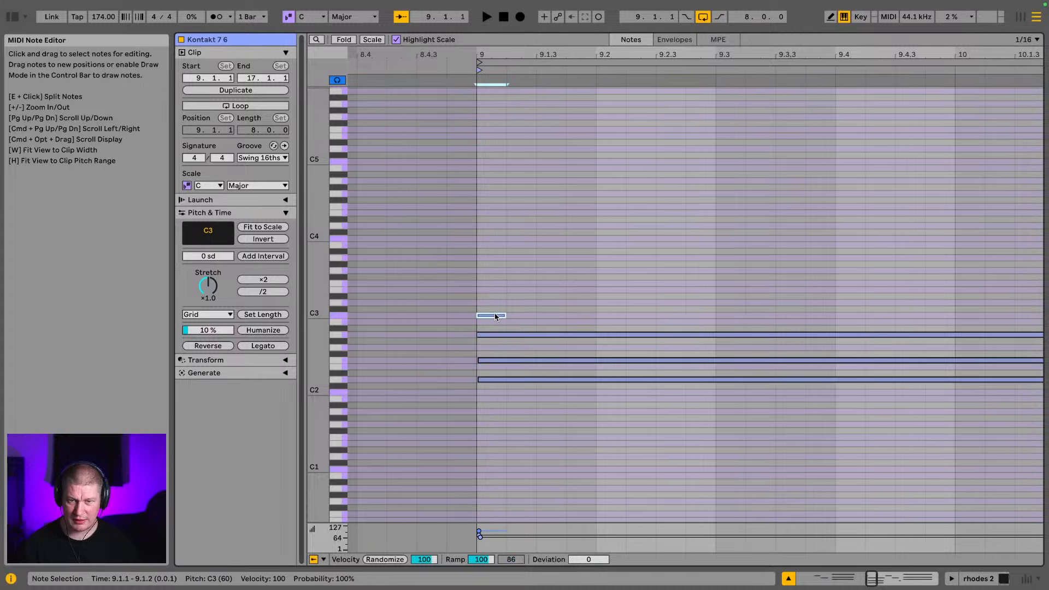
left_click_drag(504, 315, 745, 315)
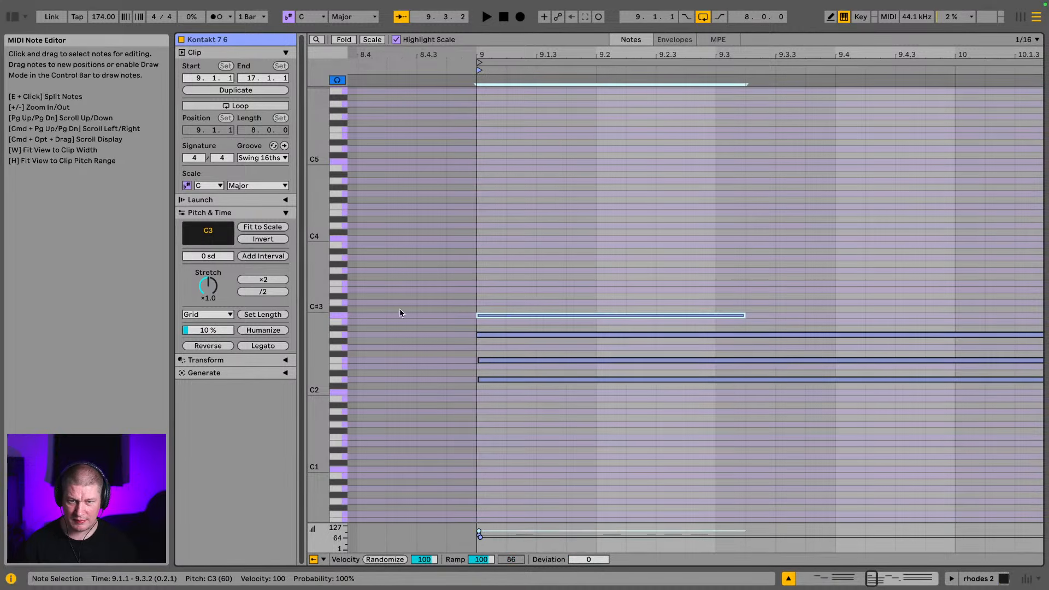
Audition D3 and add a D3 note above the first chord from 9.1.1 to 9.3.2
left_click(339, 305)
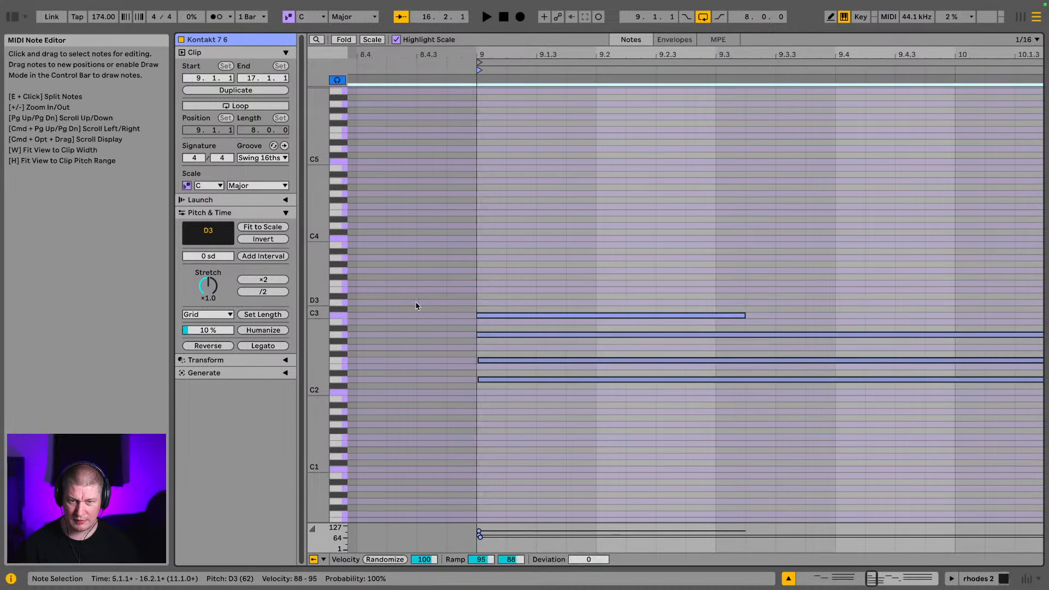
double_click(482, 303)
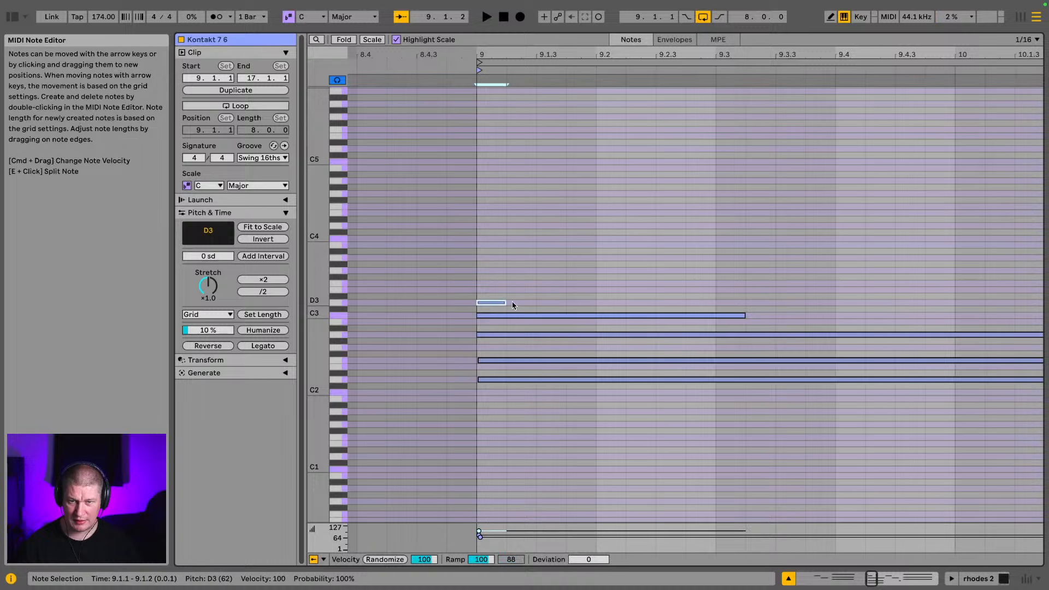
left_click_drag(506, 304, 744, 316)
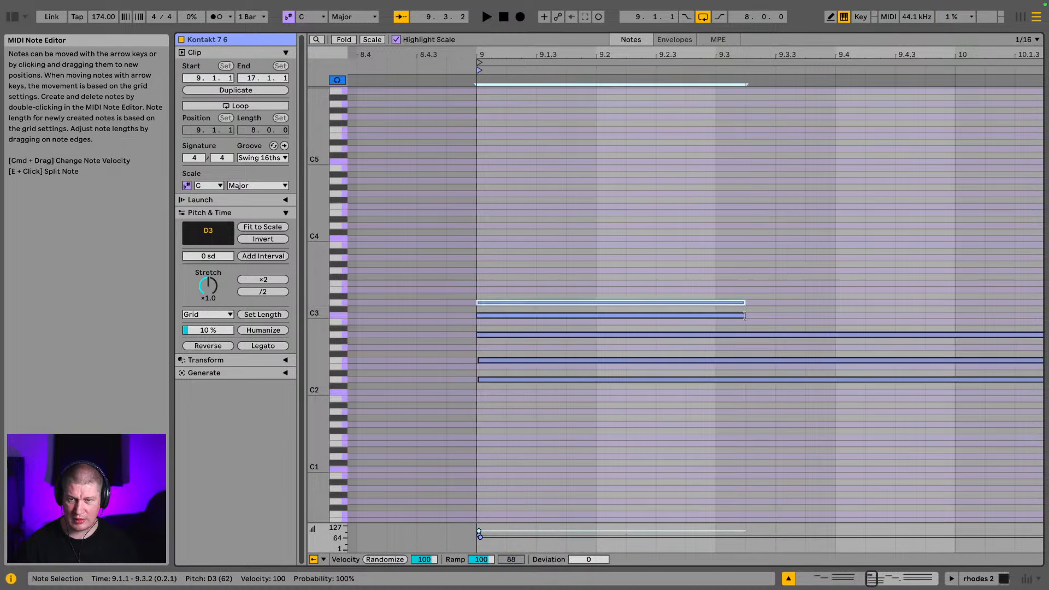
Set the velocity of the first chord's C3 and D3 notes to 57, using an enlarged velocity lane
left_click_drag(605, 258, 602, 333)
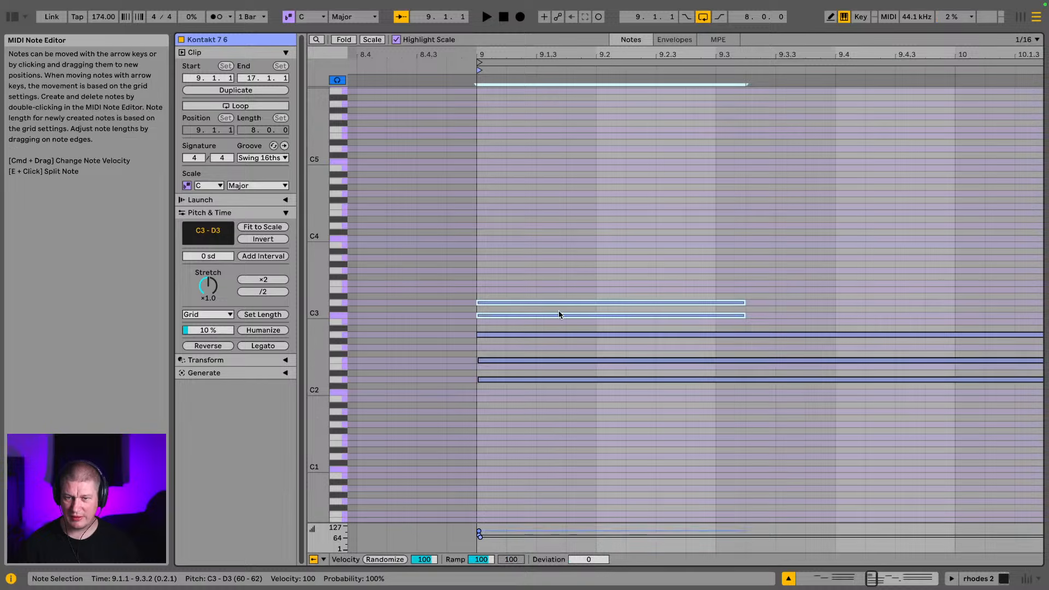
left_click_drag(557, 268, 554, 317)
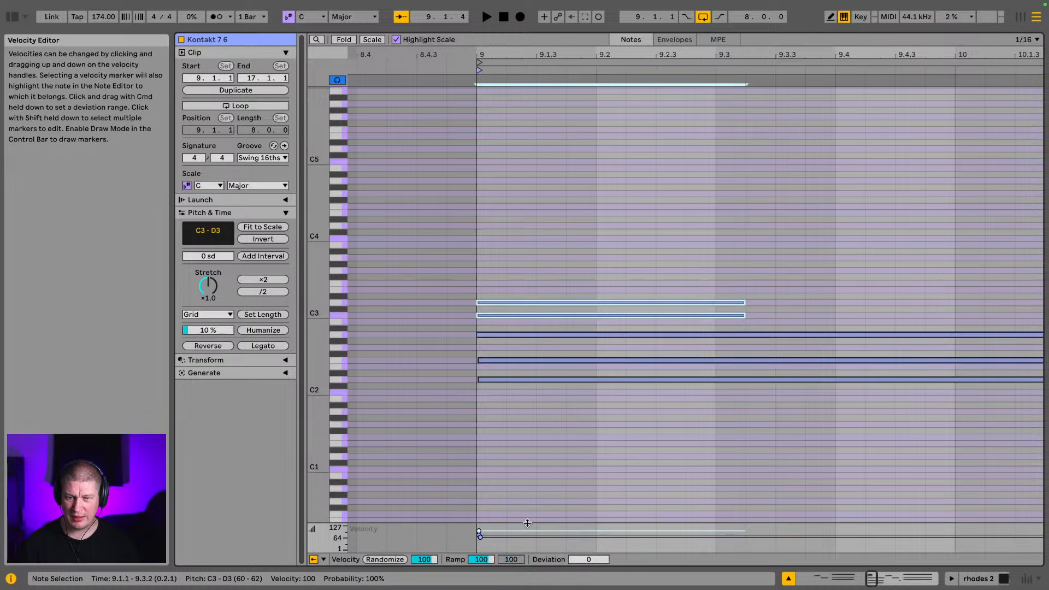
left_click_drag(526, 525, 494, 115)
left_click_drag(529, 222, 526, 291)
left_click_drag(484, 246, 473, 267)
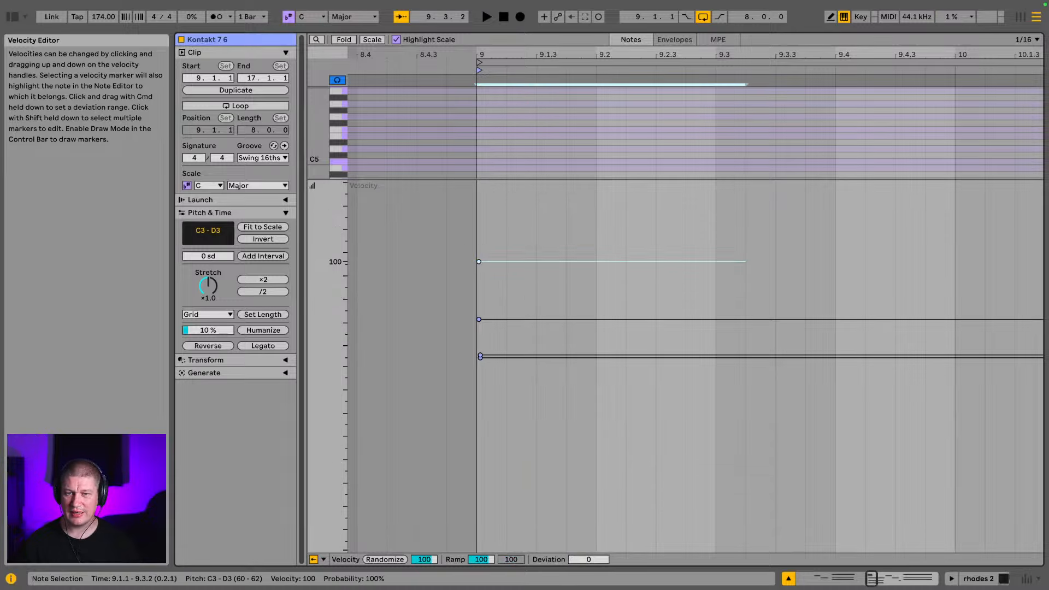
left_click_drag(479, 262, 479, 302)
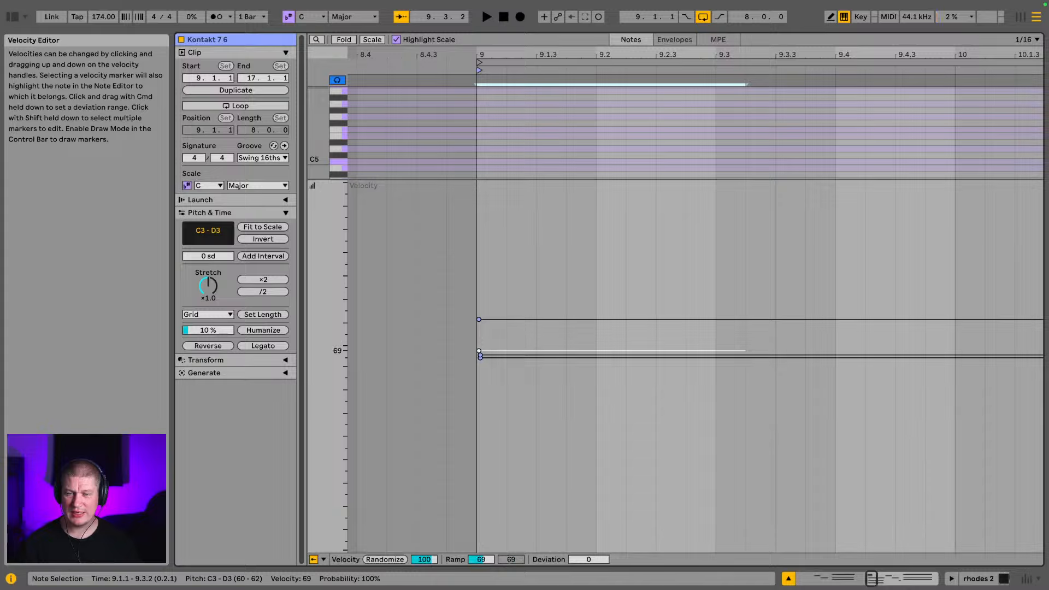
left_click_drag(479, 350, 478, 340)
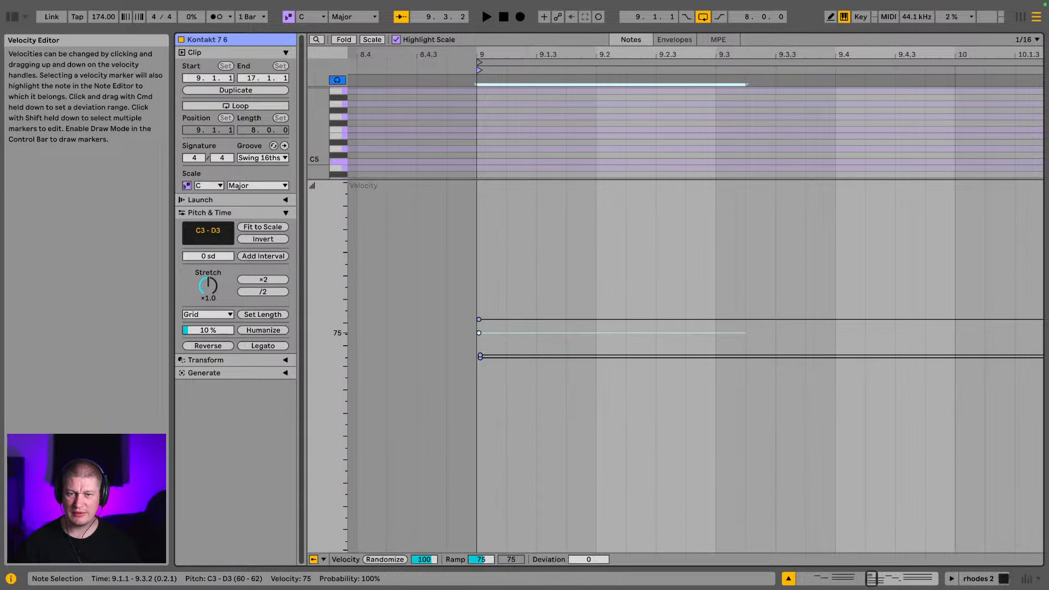
left_click_drag(479, 332, 478, 369)
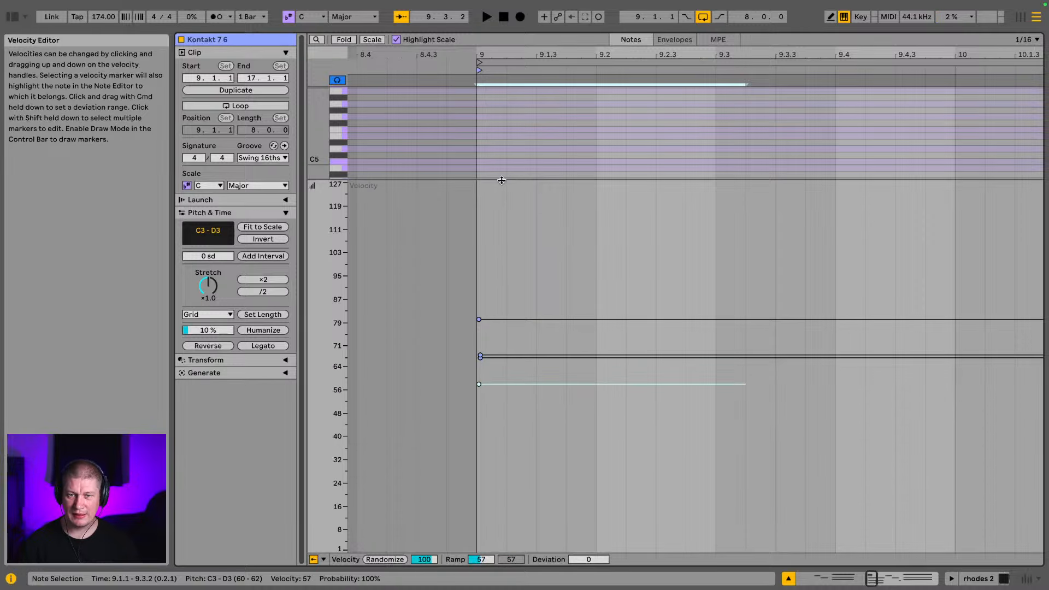
left_click_drag(501, 178, 492, 498)
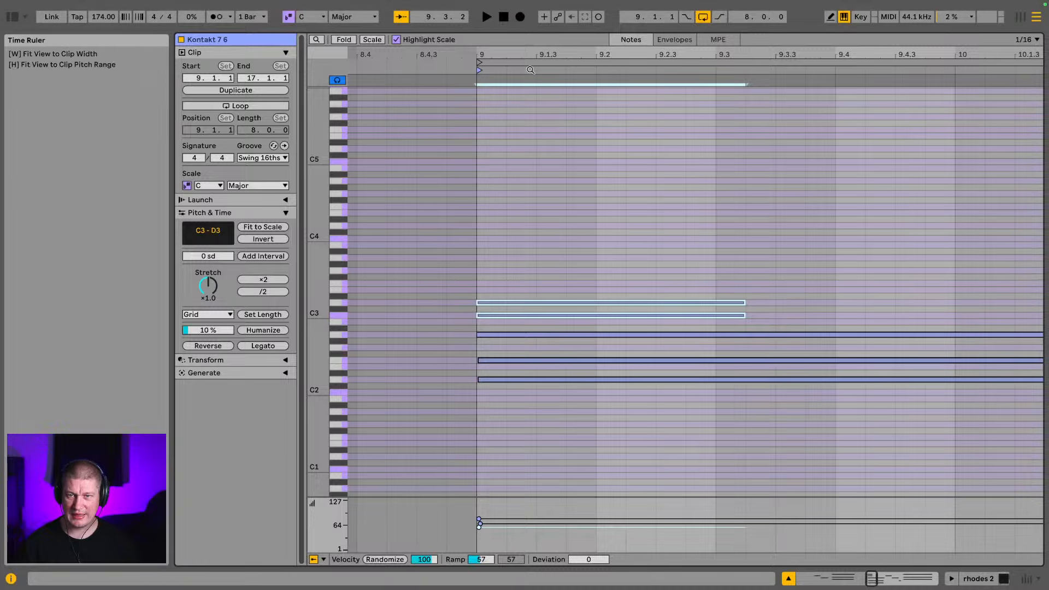
Extend the first chord's C3 and D3 notes to 10.4.4 and play back the chord
left_click_drag(530, 57, 666, 306)
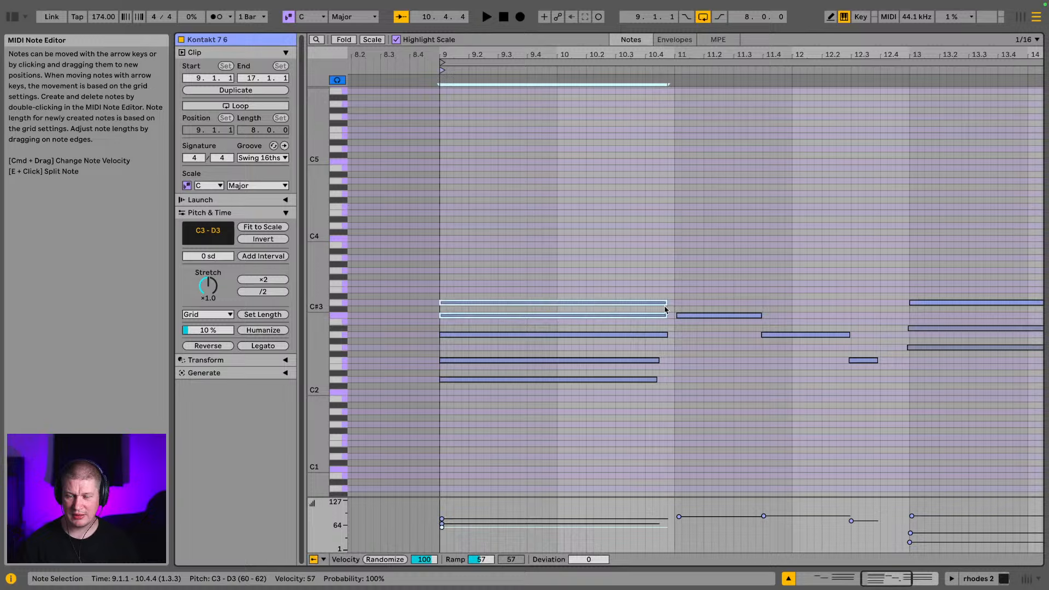
scroll(475, 283, "left", 5)
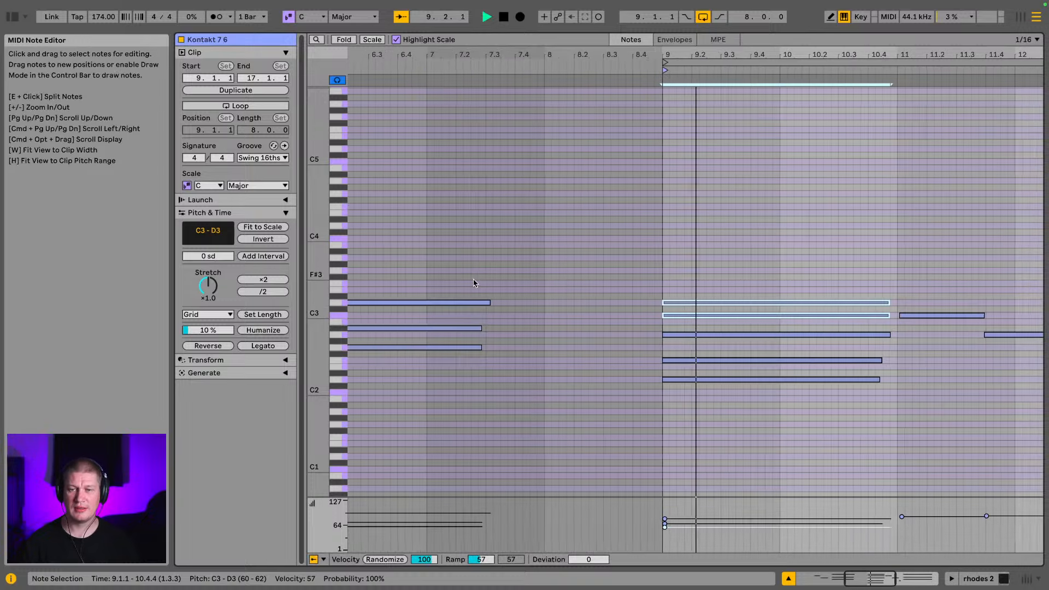
Audition the keys from D3 up to A3, then add an A3 note to the first chord from 9.1.1 to 10.4.4 and play it back
left_click(339, 304)
left_click(339, 294)
left_click(340, 289)
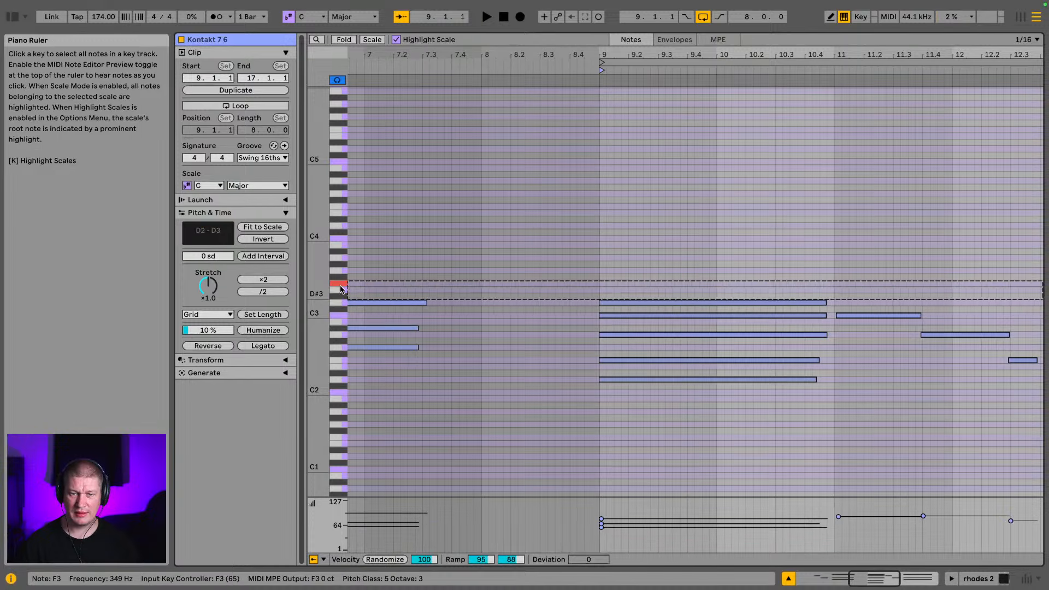
left_click_drag(341, 284, 343, 262)
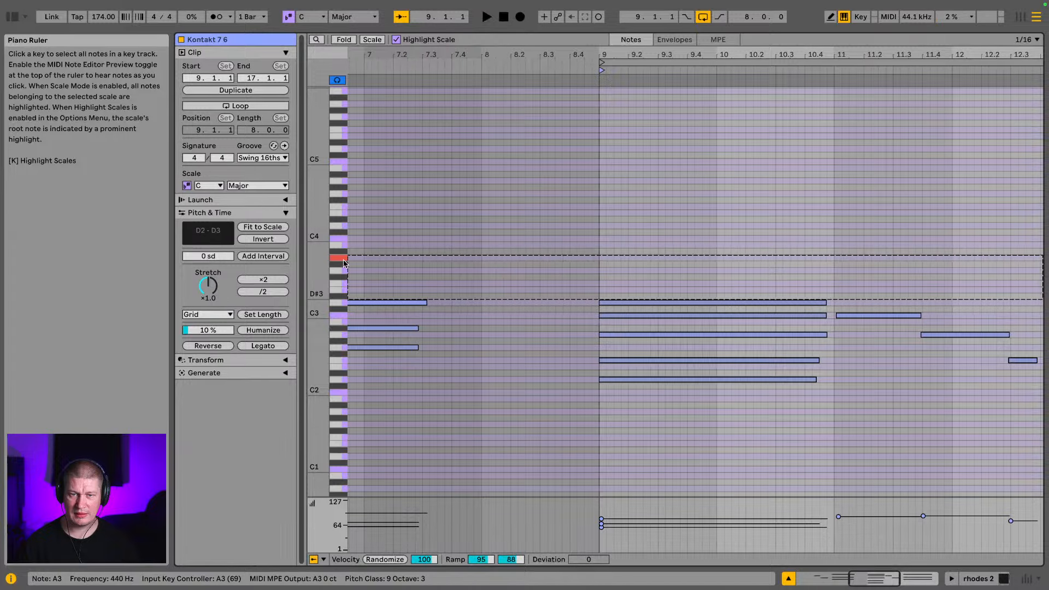
double_click(600, 258)
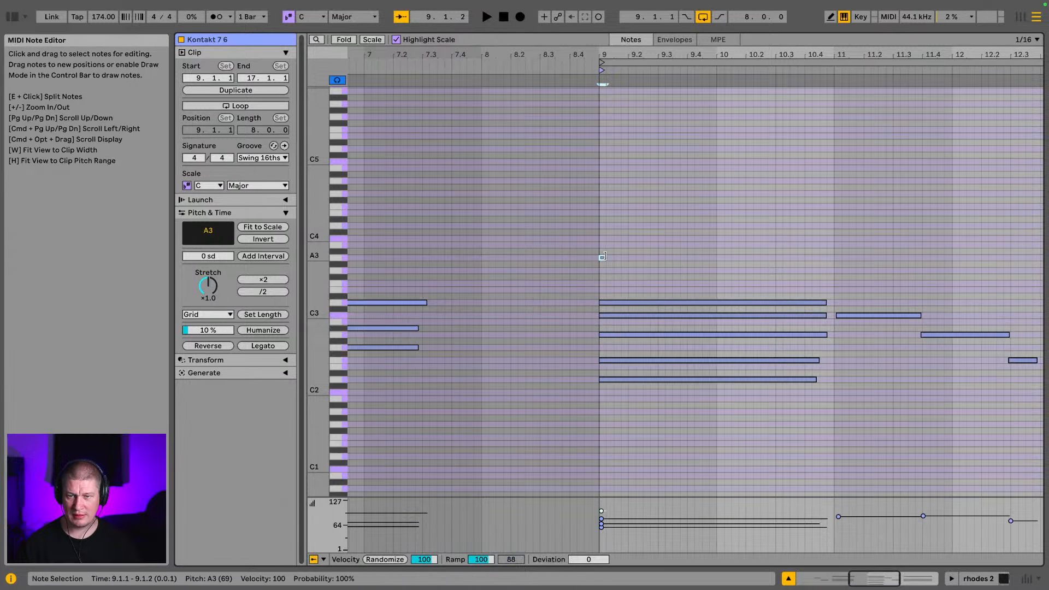
left_click_drag(605, 258, 823, 268)
key("space")
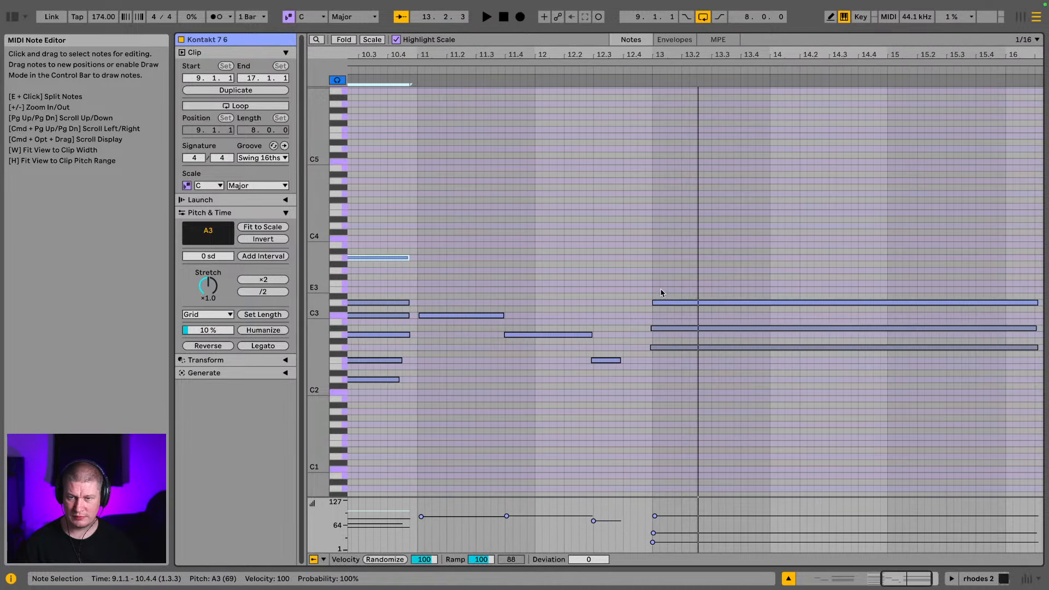
Add F3 and A3 notes to the chord starting at bar 13, both running from 13.1.1 to 16.2.2
key("space")
left_click(667, 302)
left_click(663, 289)
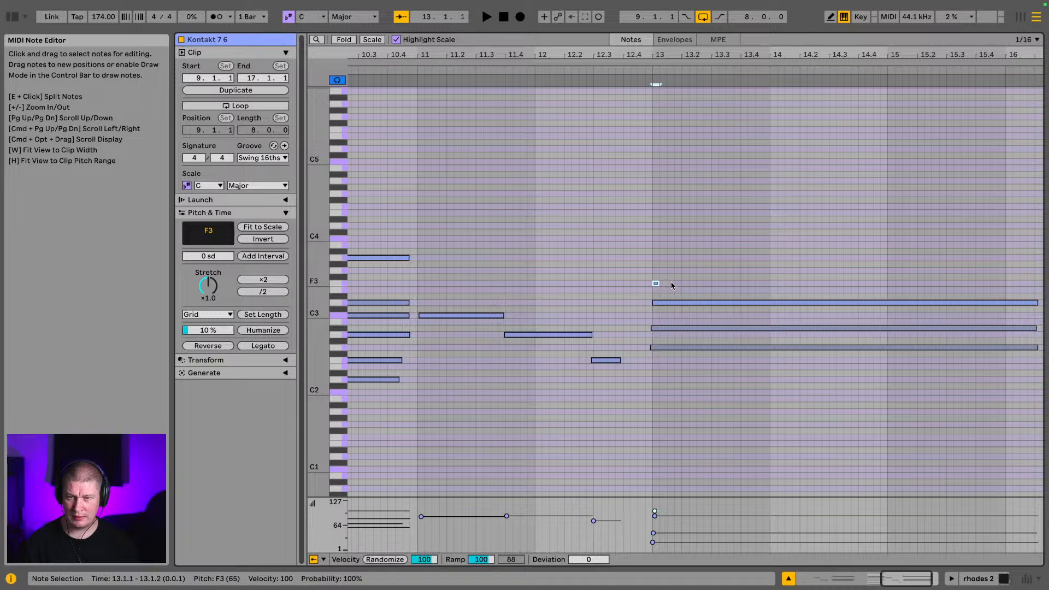
left_click(655, 268)
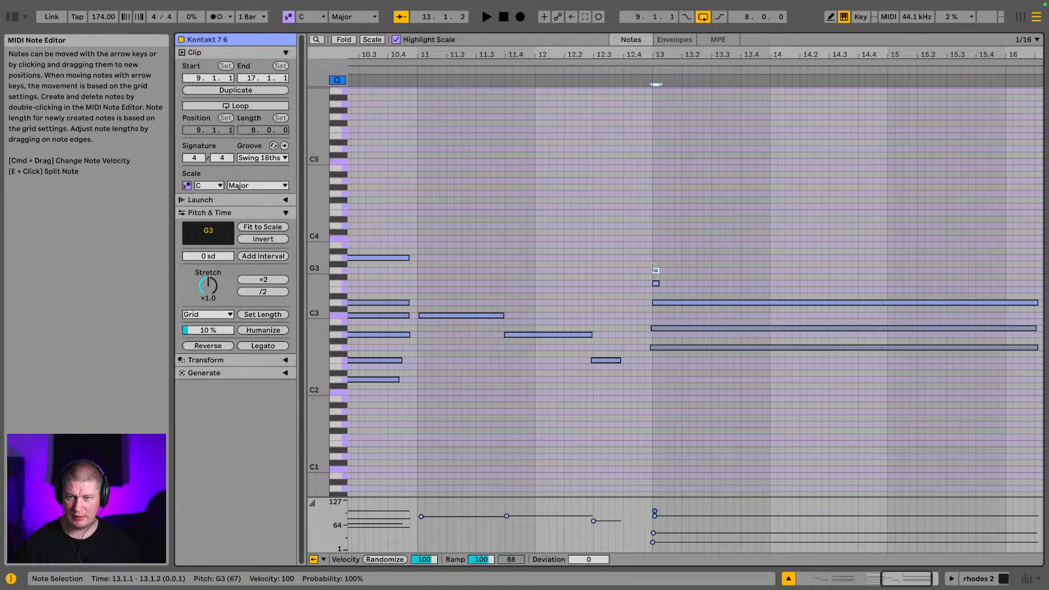
key("Up")
left_click_drag(677, 211, 982, 287)
left_click_drag(698, 236, 689, 285)
Set the velocity of the F3 and A3 notes in the bar 13 chord to 45 and play back the result
left_click_drag(597, 512, 597, 530)
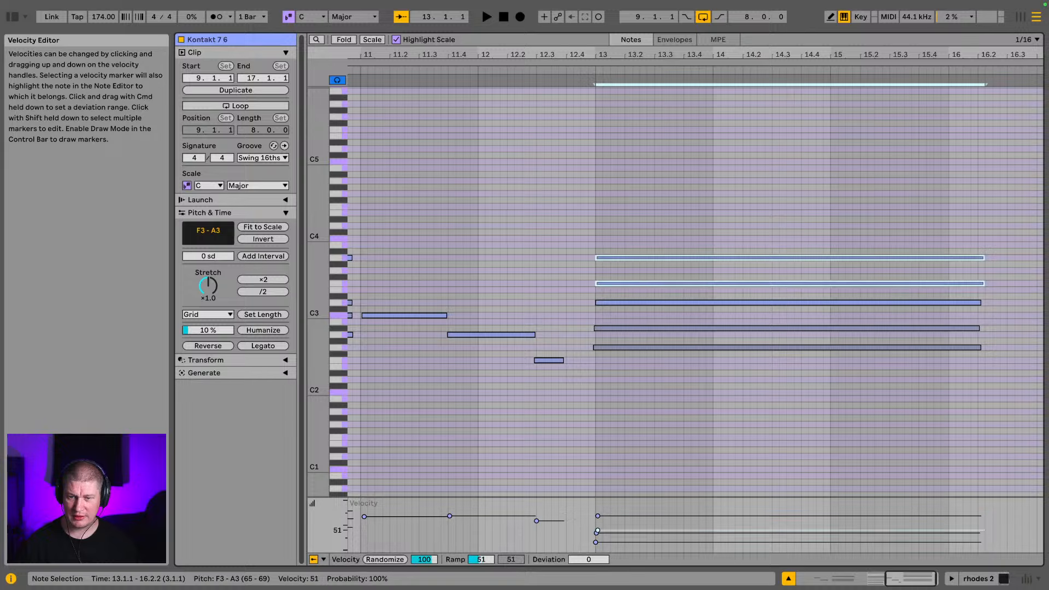
key("space")
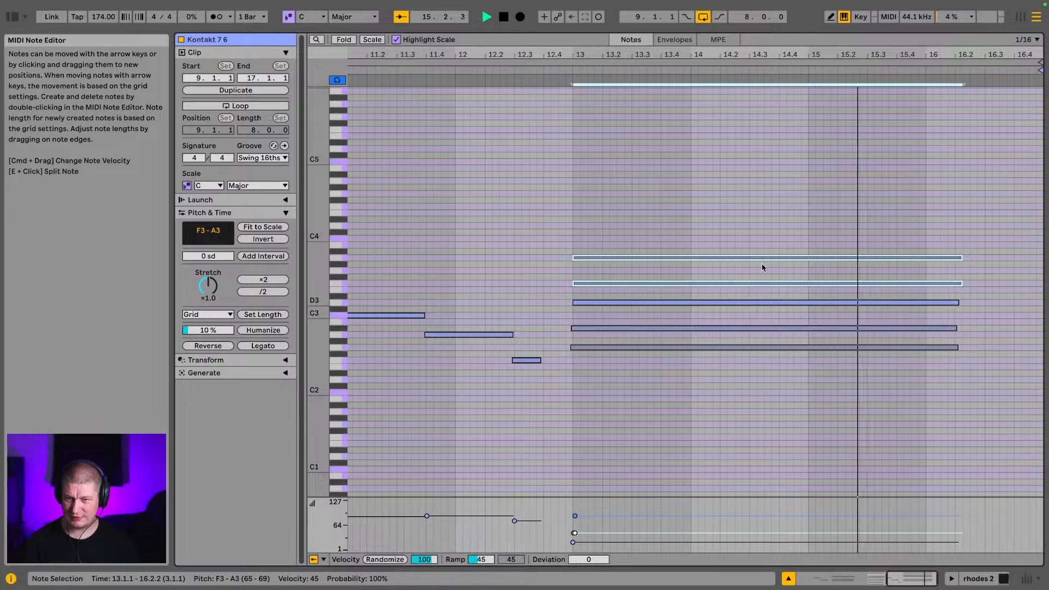
double_click(687, 50)
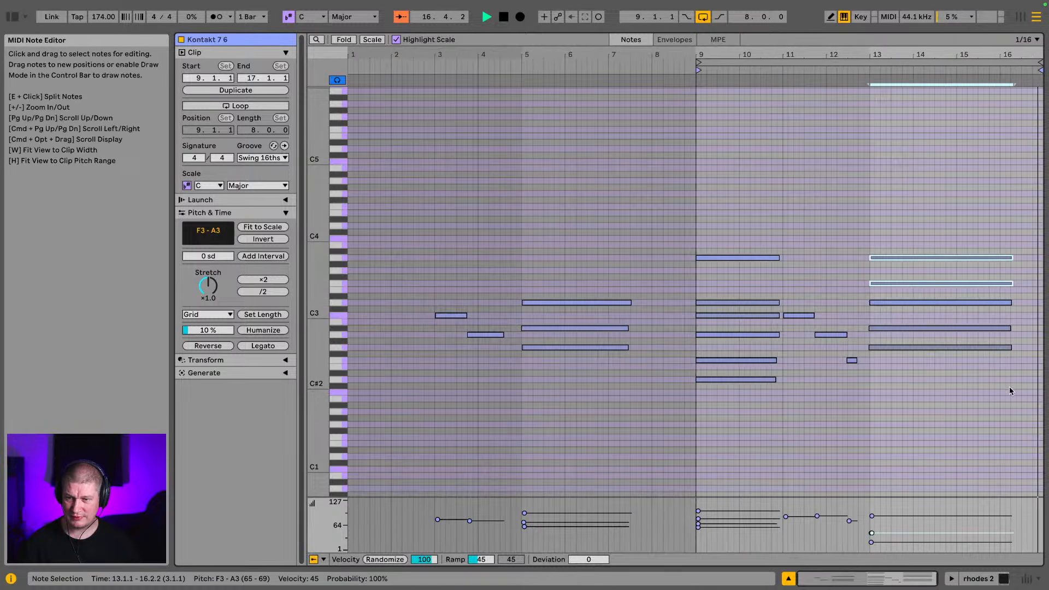
Set the volume of the 5 Amen Break 2 track inside the DRUMS group to -19.7 dB and play back the loop
left_click(977, 580)
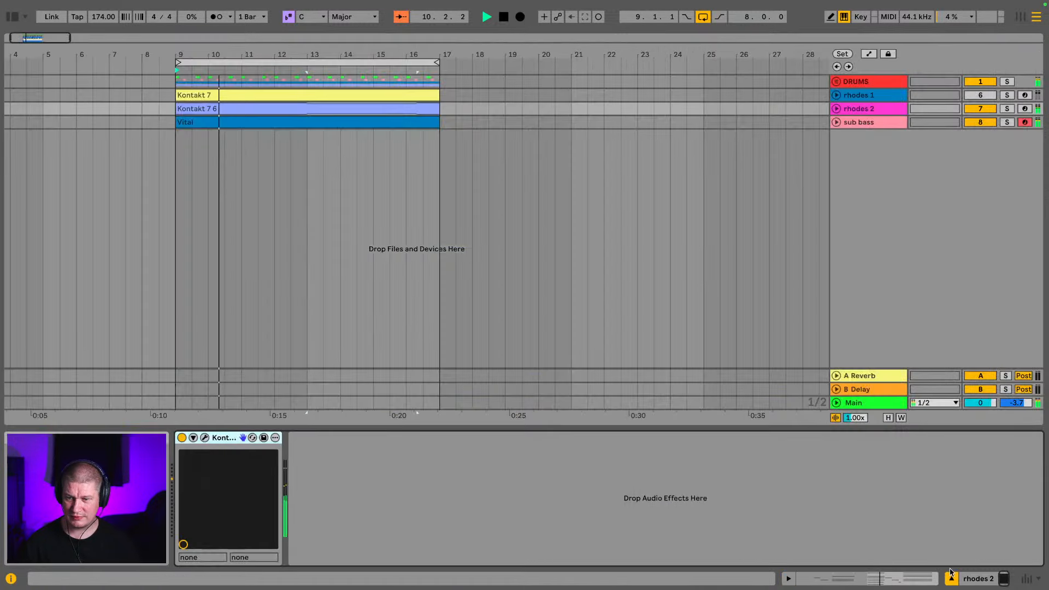
key("Tab")
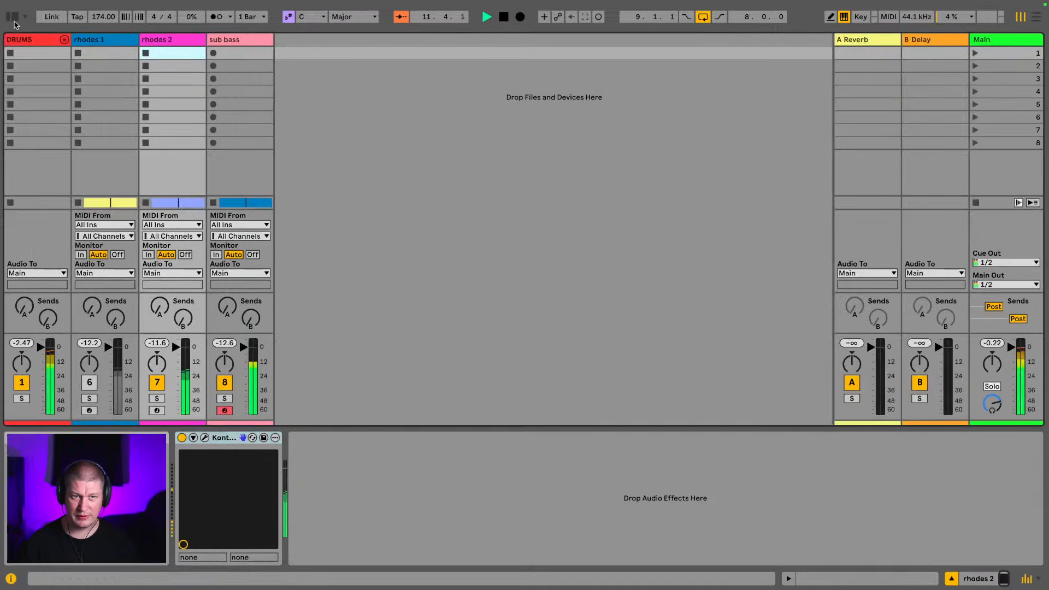
left_click(65, 40)
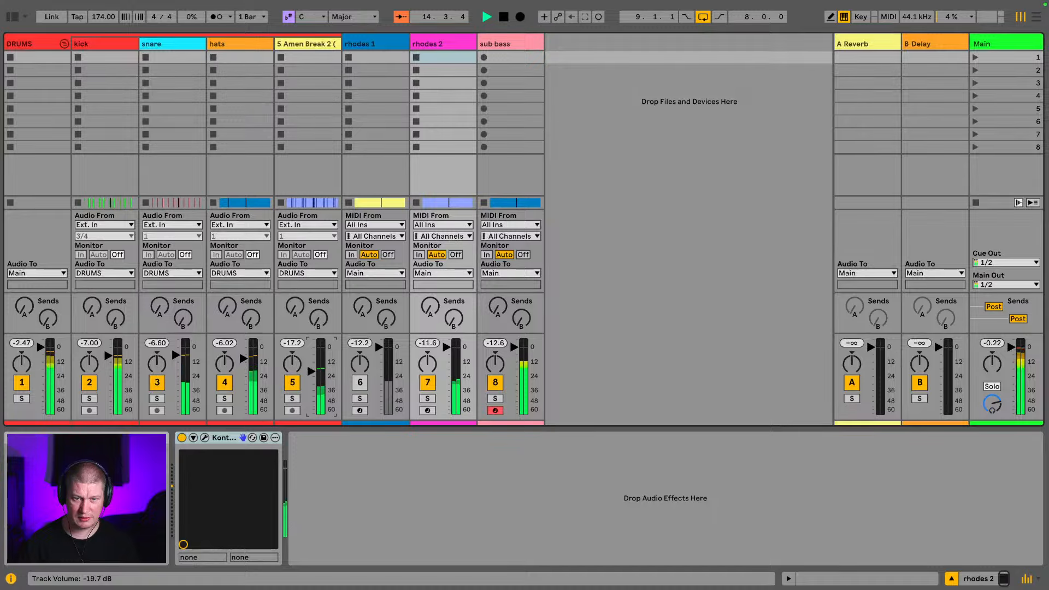
key("Tab")
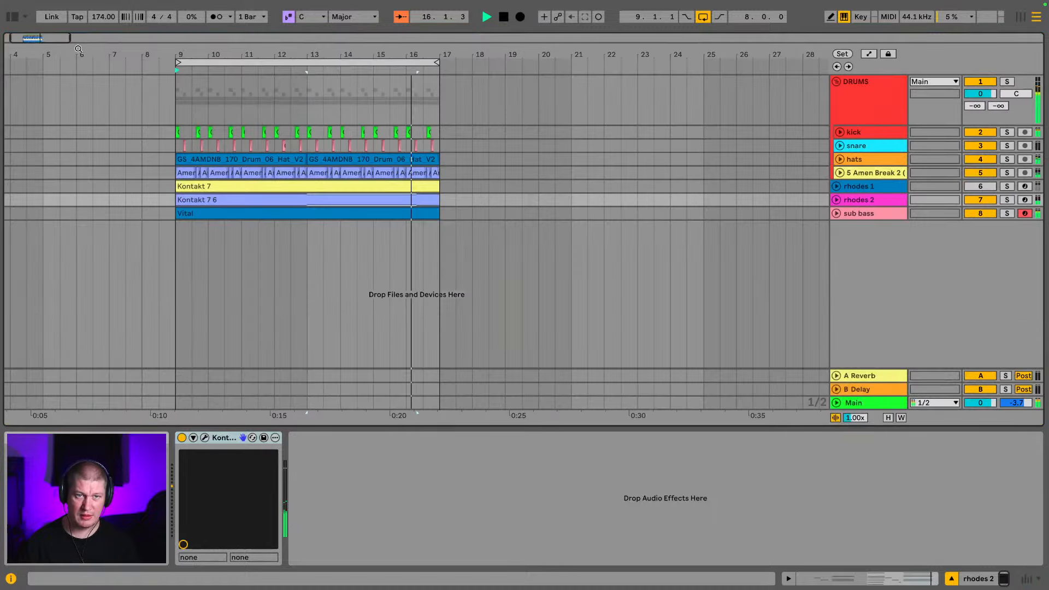
left_click(837, 82)
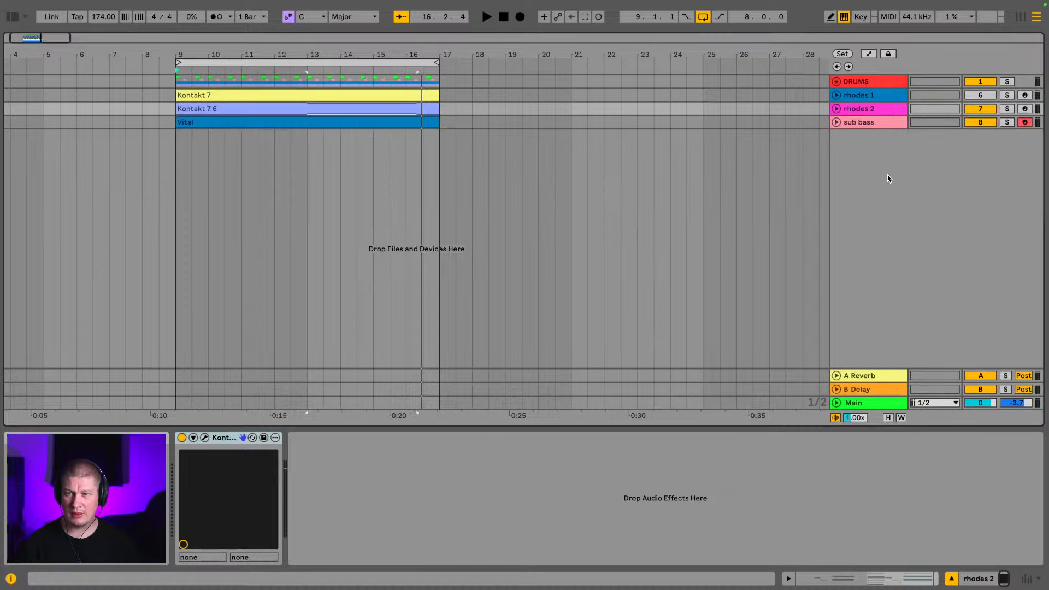
key("space")
left_click(892, 122)
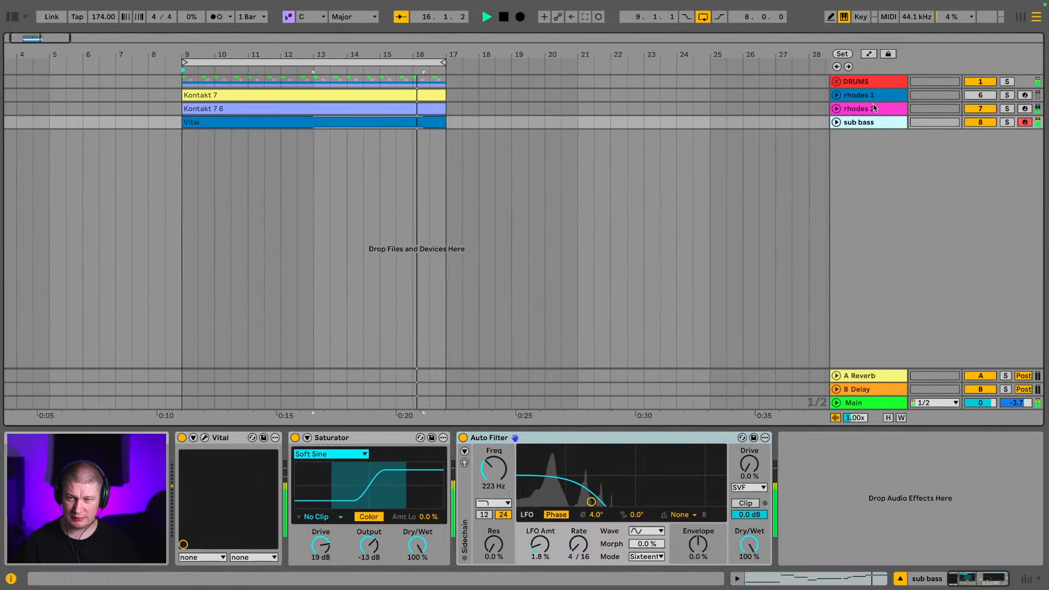
Show the sample browser, collapse the Ghost Syndicate folder and expand Pads & Chords within Echoes of Light Sample Pack
left_click(12, 17)
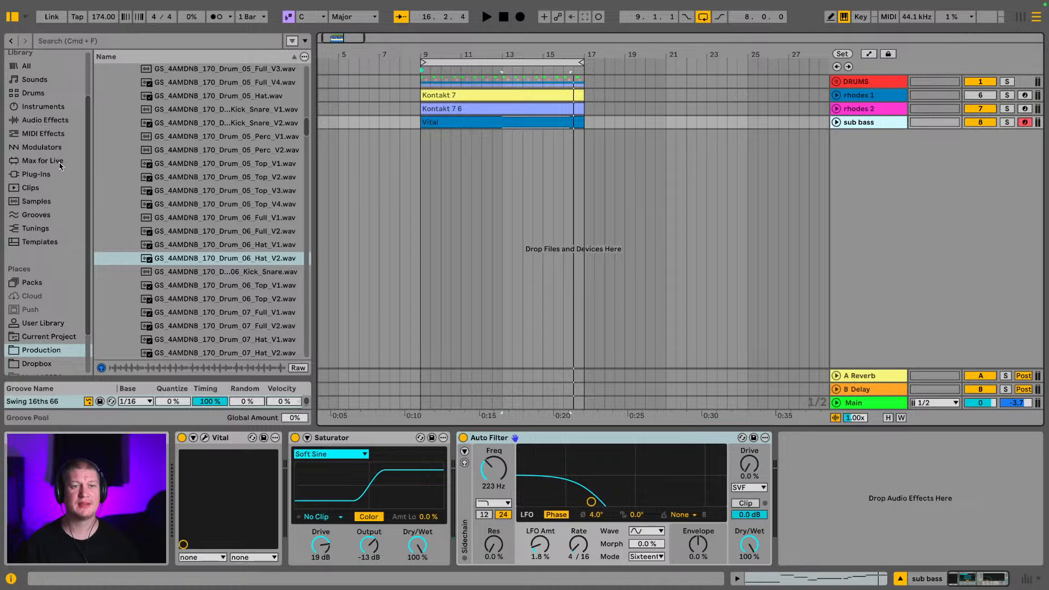
scroll(32, 212, "down", 2)
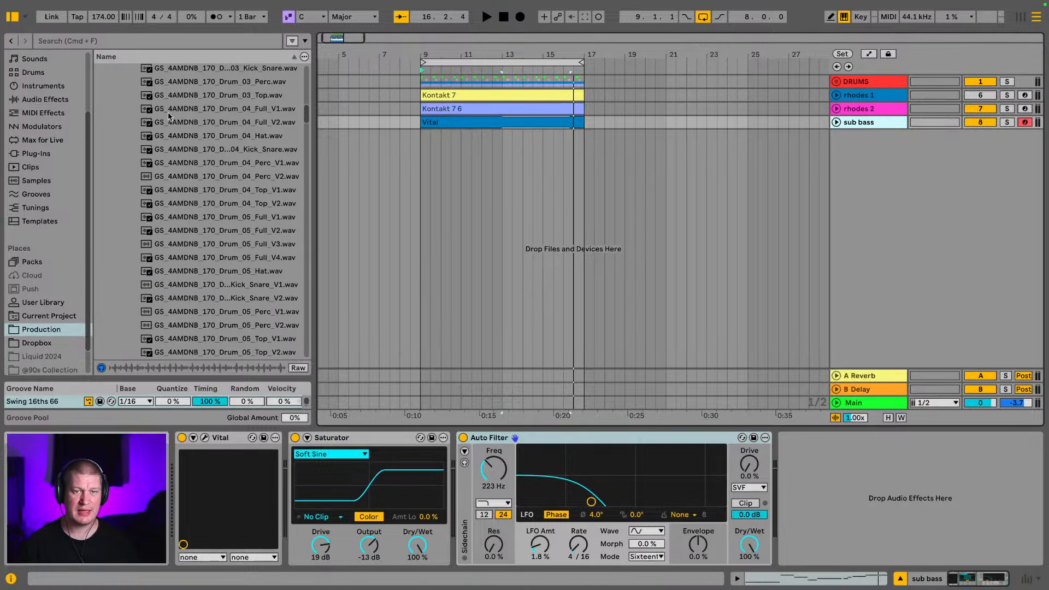
scroll(112, 153, "up", 10)
left_click(100, 177)
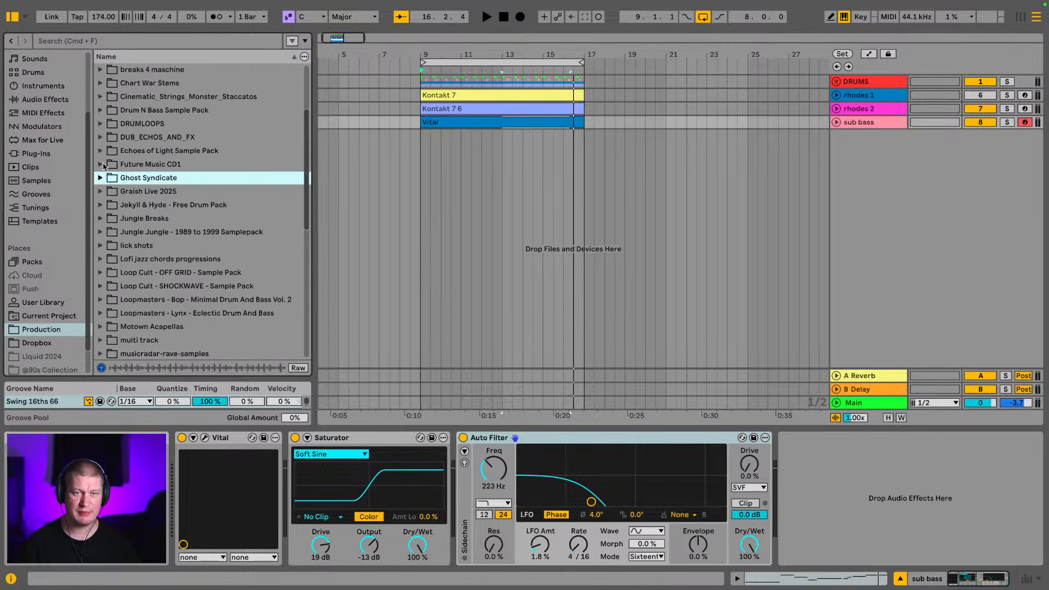
scroll(111, 219, "down", 2)
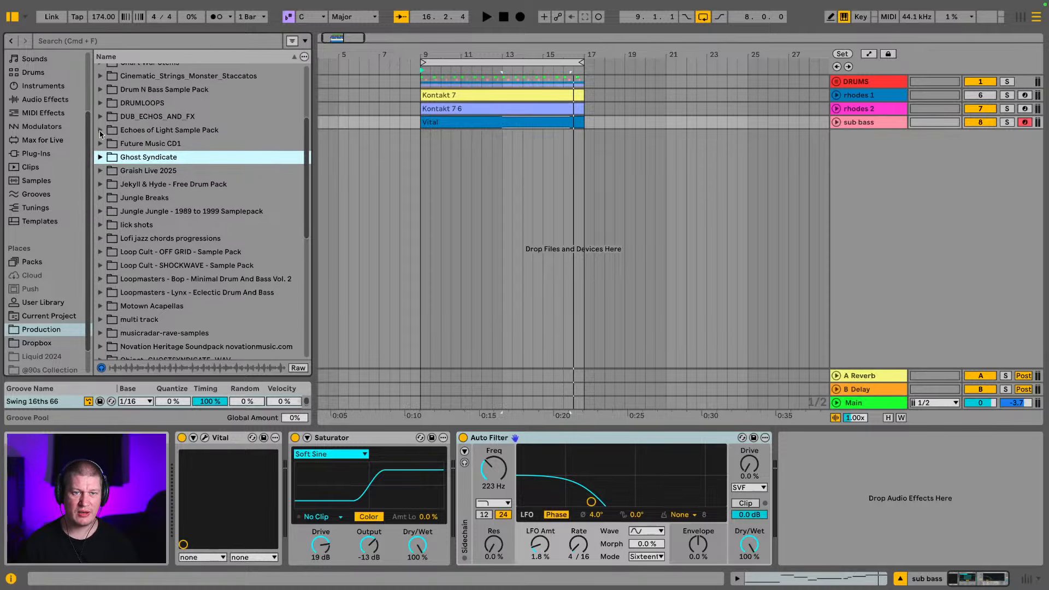
left_click(100, 130)
scroll(106, 164, "down", 2)
left_click(109, 190)
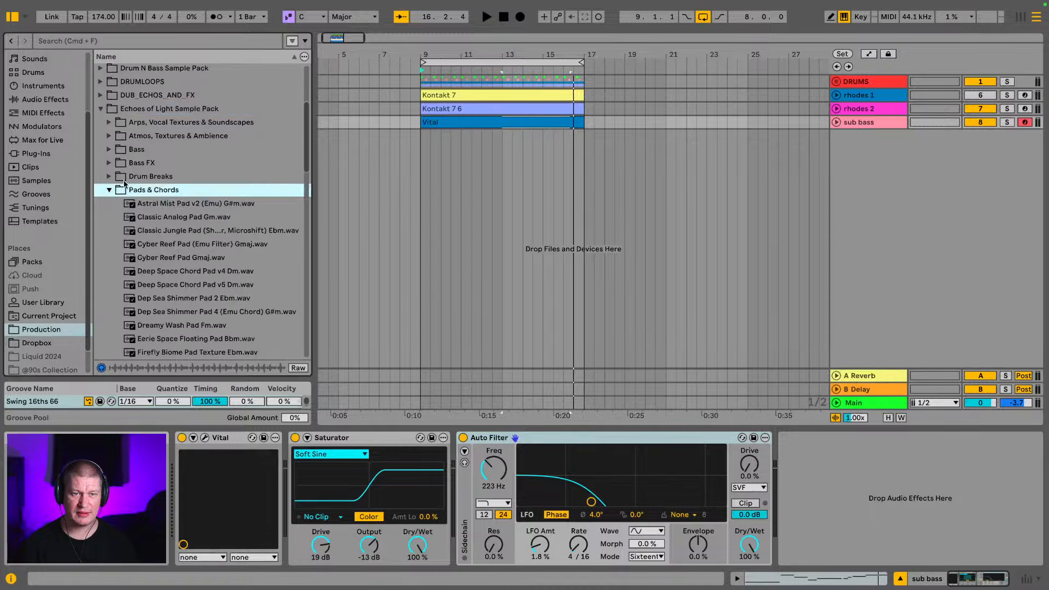
Browse the Pads & Chords samples and audition Deep Space Chord Pad v4 Dm.wav and Deep Space Chord Pad v5 Dm.wav
scroll(228, 169, "down", 10)
scroll(203, 163, "up", 2)
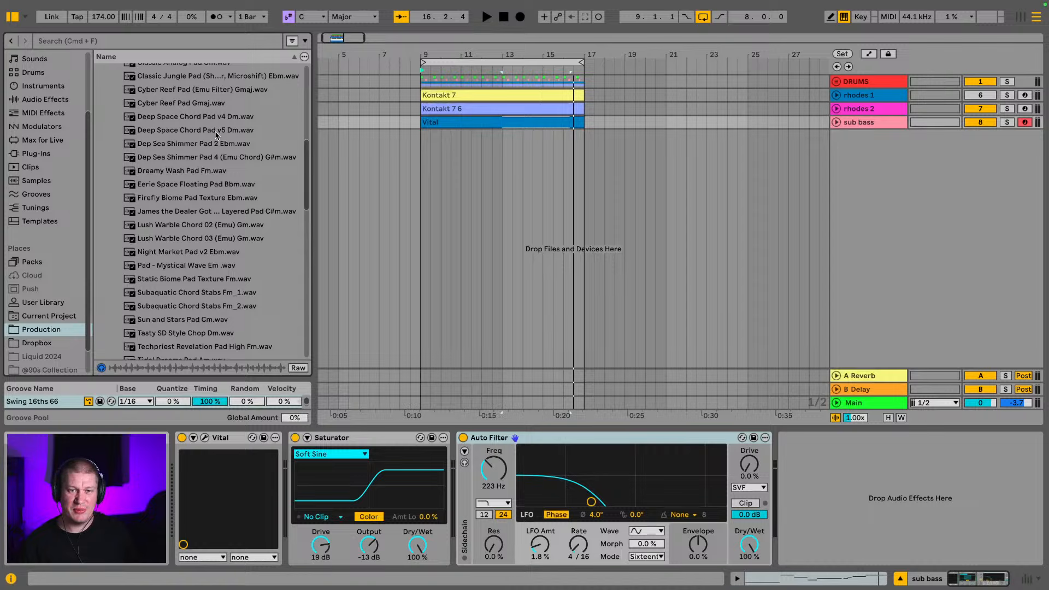
scroll(216, 135, "up", 3)
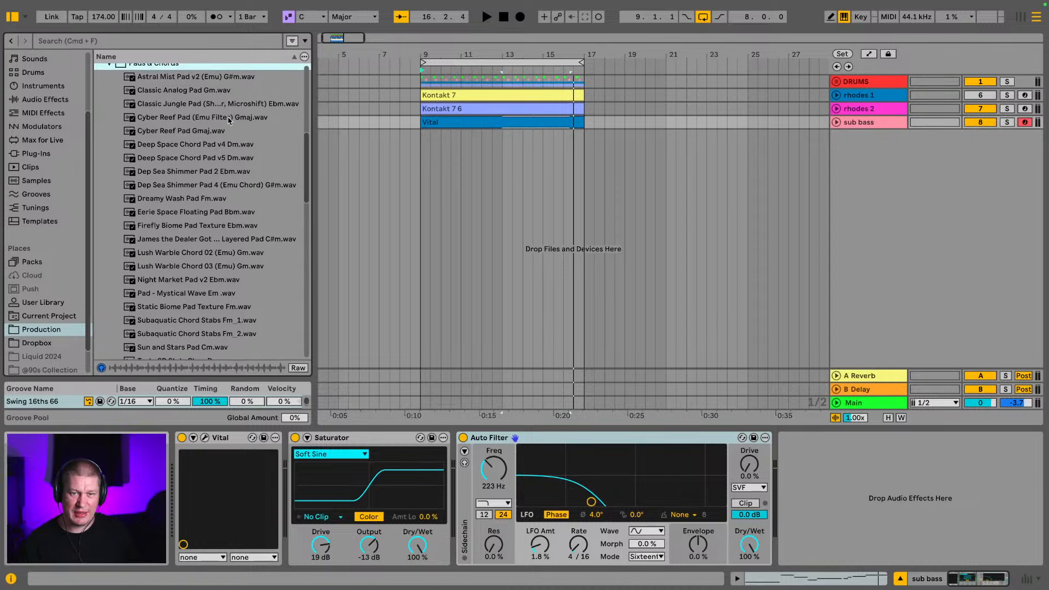
scroll(229, 120, "down", 1)
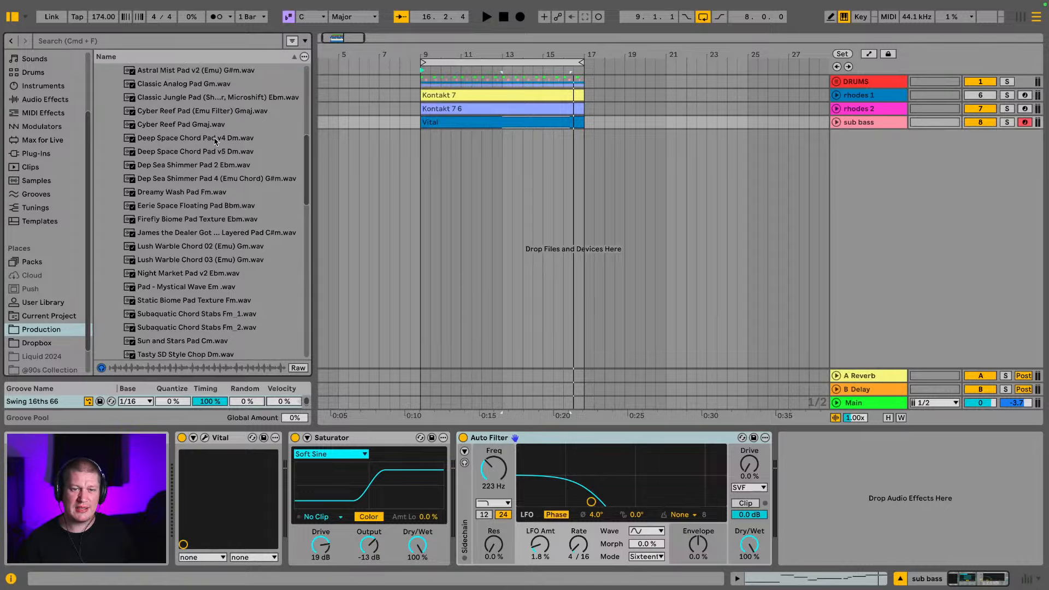
scroll(189, 138, "down", 2)
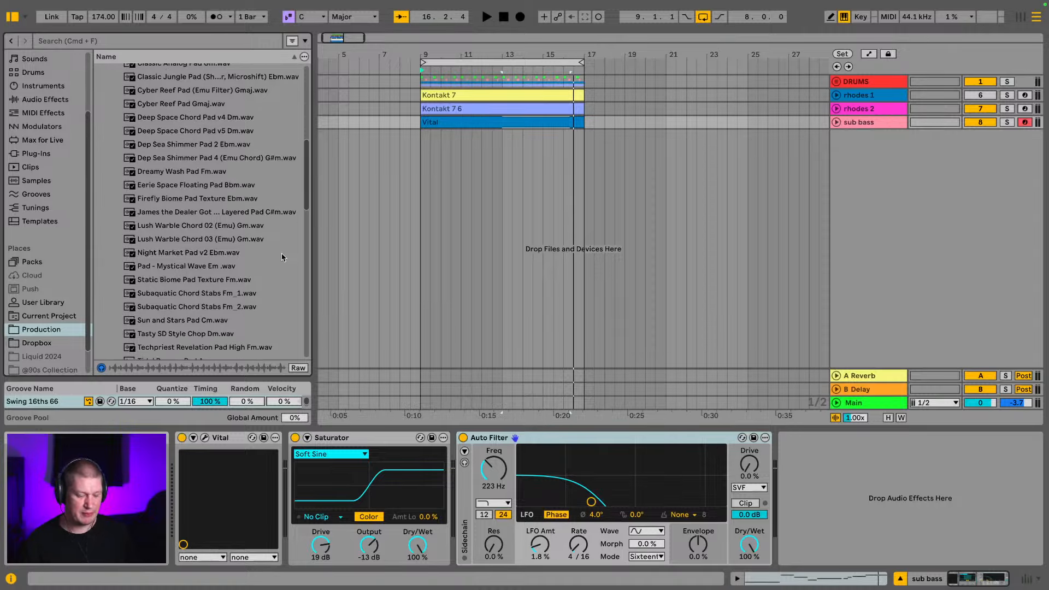
scroll(231, 221, "down", 1)
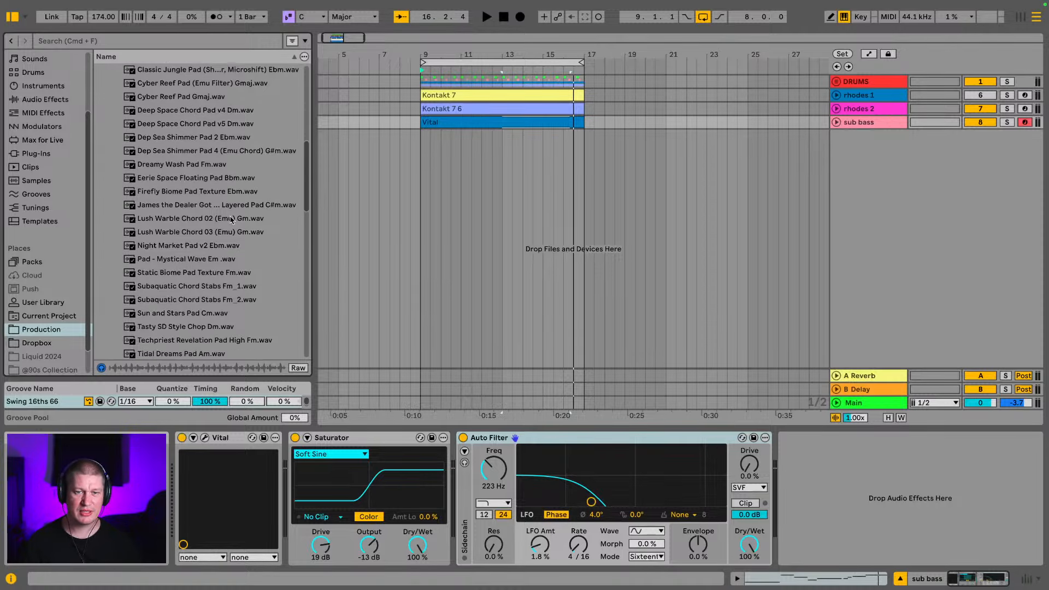
left_click(196, 114)
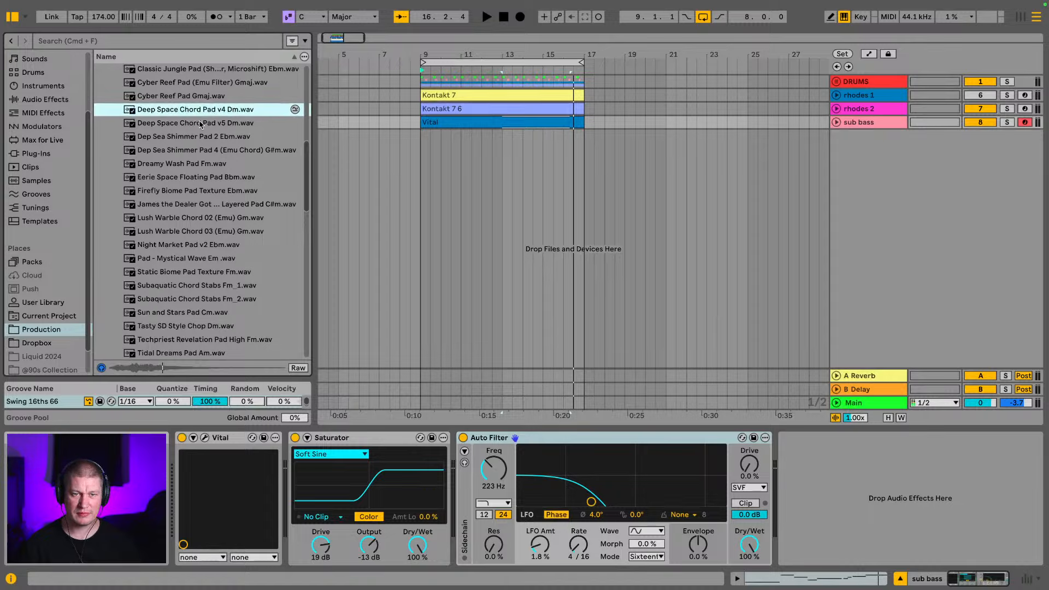
left_click(193, 124)
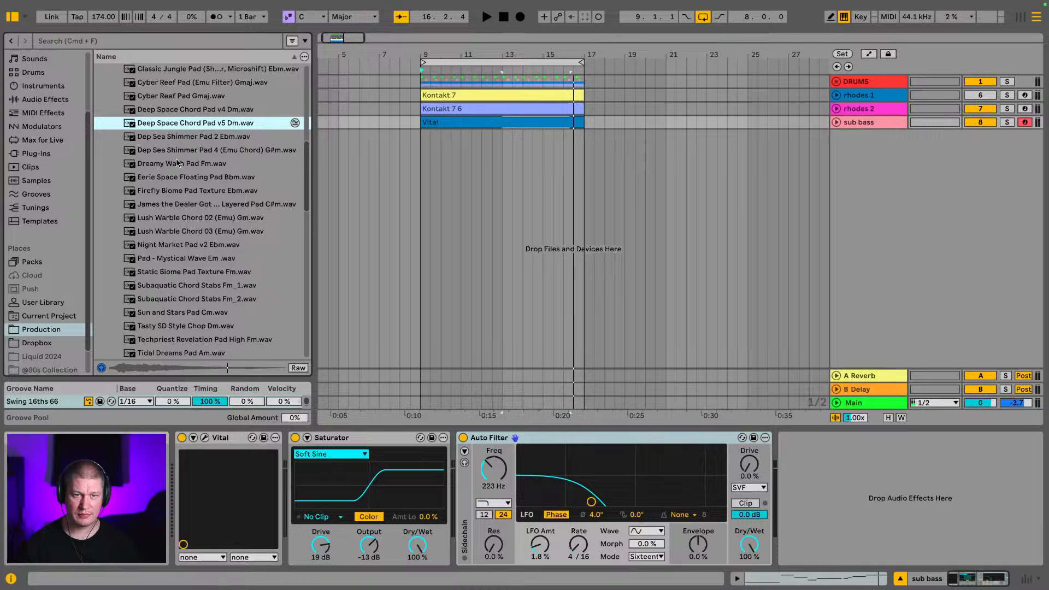
Audition the Firefly Biome, Lush Warble Chord 03, Night Market, Mystical Wave, Sun and Stars, and Tasty SD Style Chop samples
left_click(178, 192)
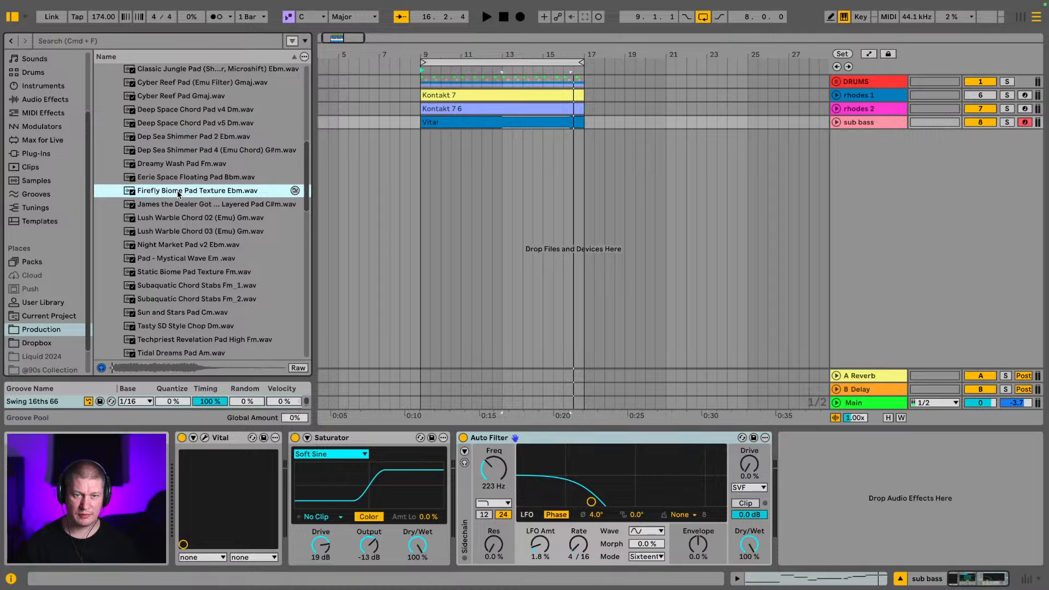
left_click(186, 232)
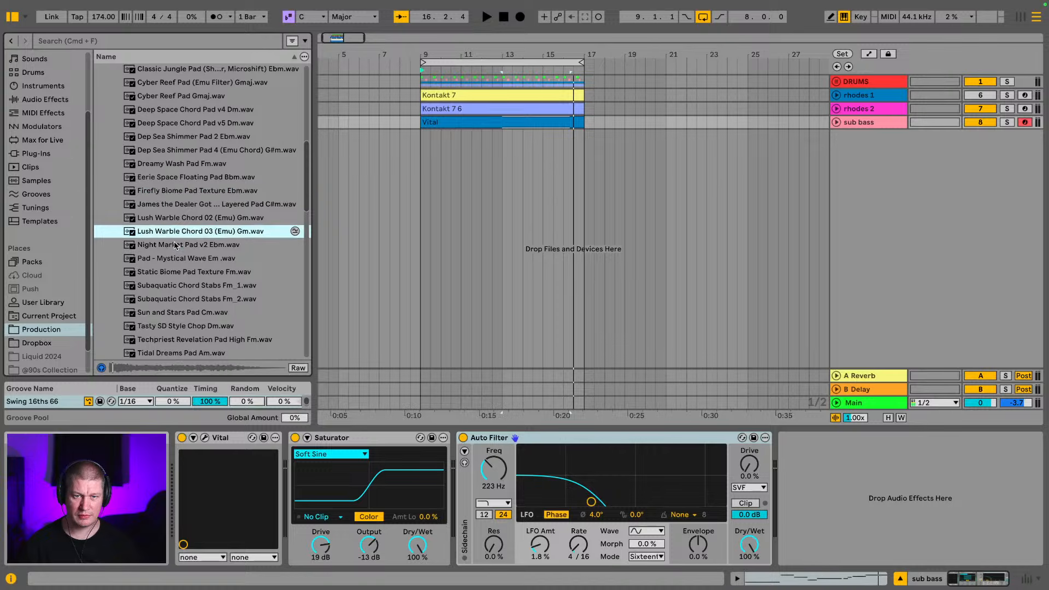
left_click(175, 245)
left_click(174, 257)
scroll(175, 236, "down", 1)
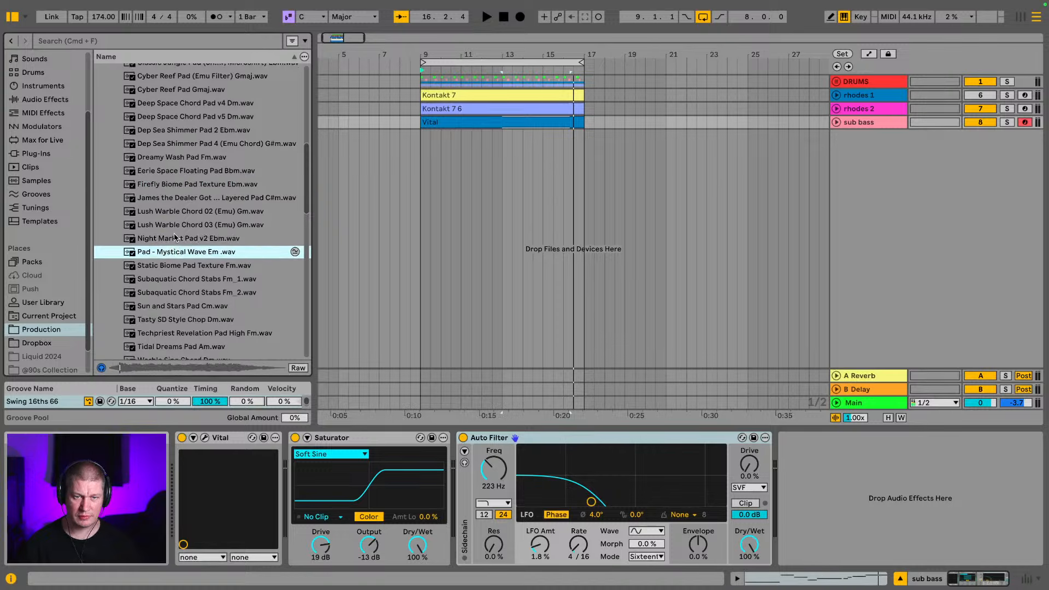
left_click(184, 307)
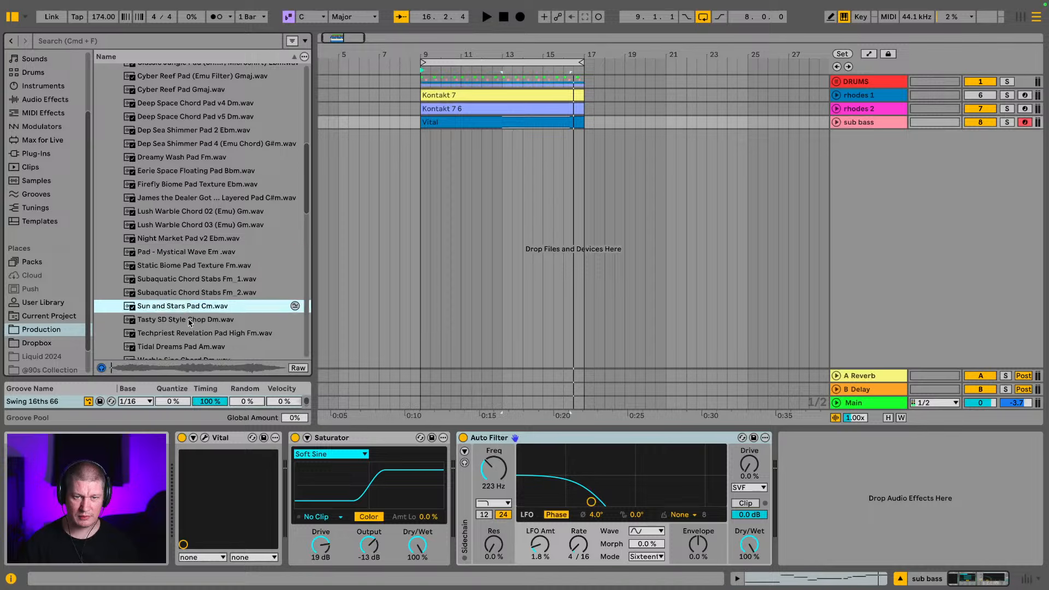
left_click(183, 319)
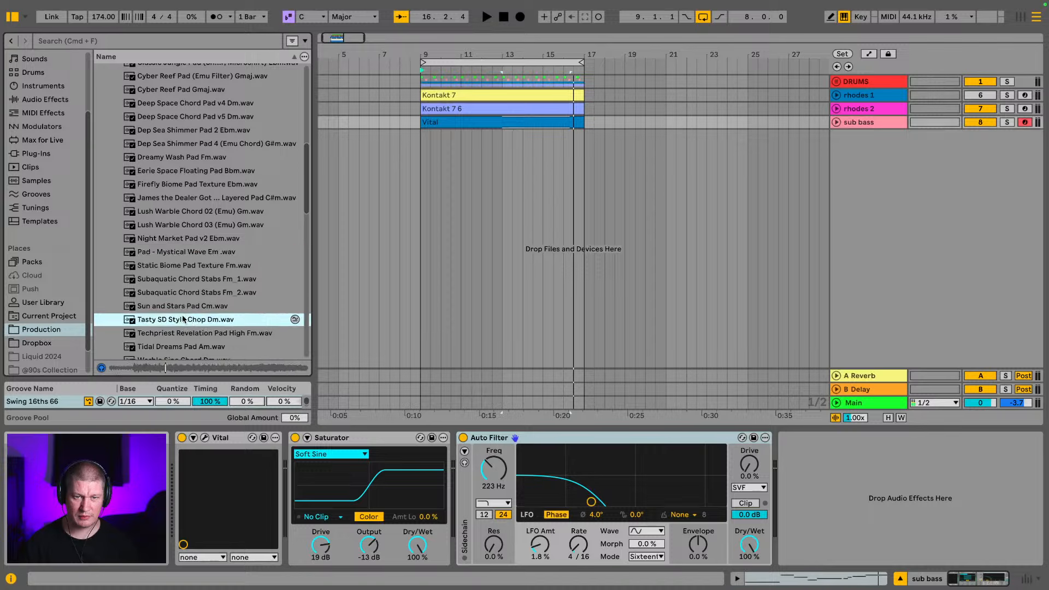
Compare the two Deep Space Chord Pad samples again and place Deep Space Chord Pad v4 Dm.wav on a new audio track at bar 9
left_click(189, 119)
left_click(188, 108)
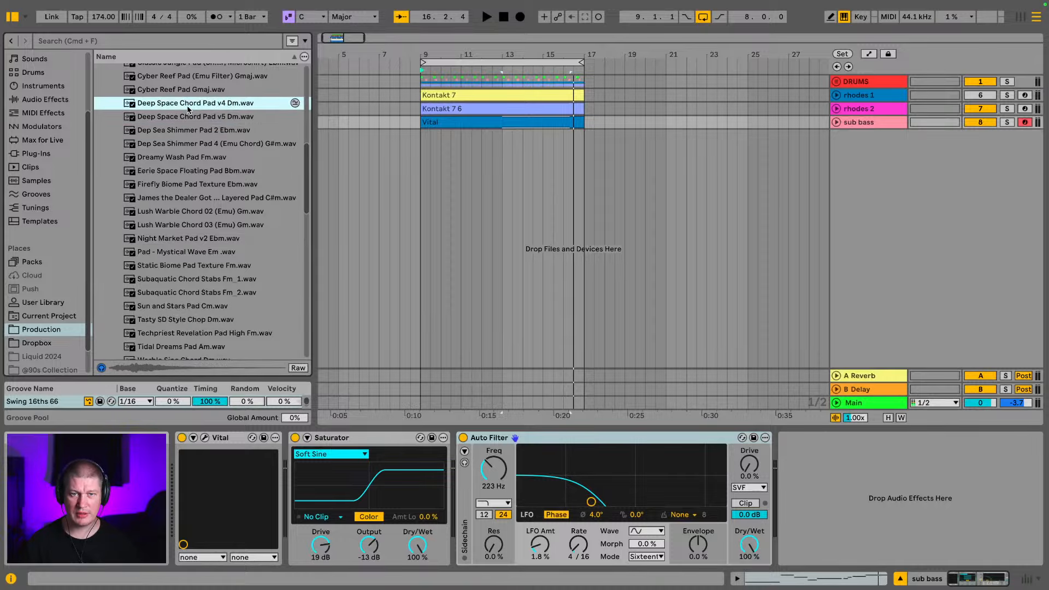
left_click_drag(229, 116, 425, 168)
Set the Deep Space Chord Pad track's volume to -23.0 dB in the mixer while the loop plays
key("Tab")
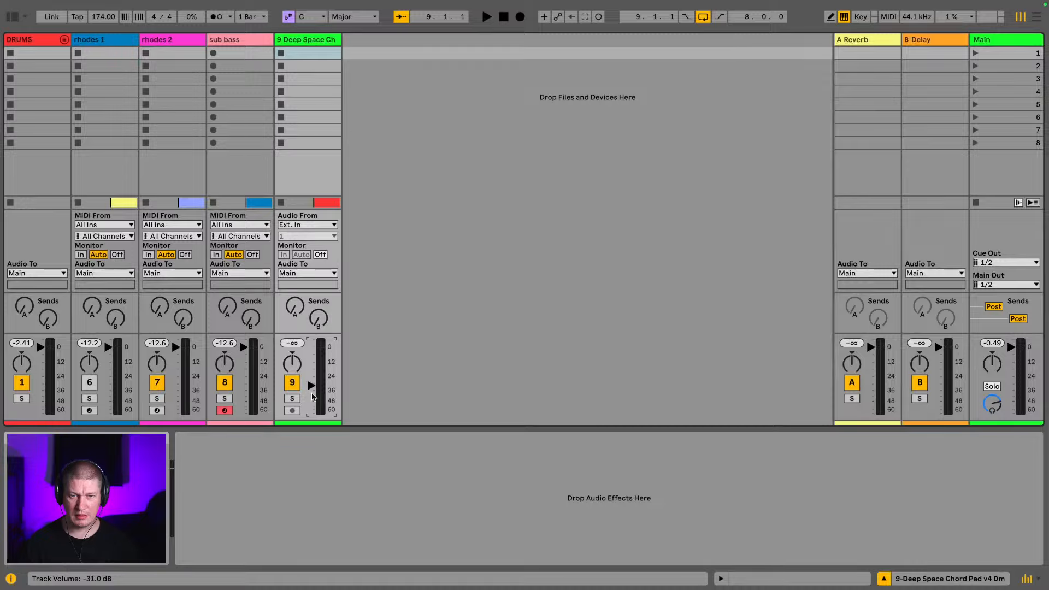
key("space")
left_click_drag(313, 397, 311, 382)
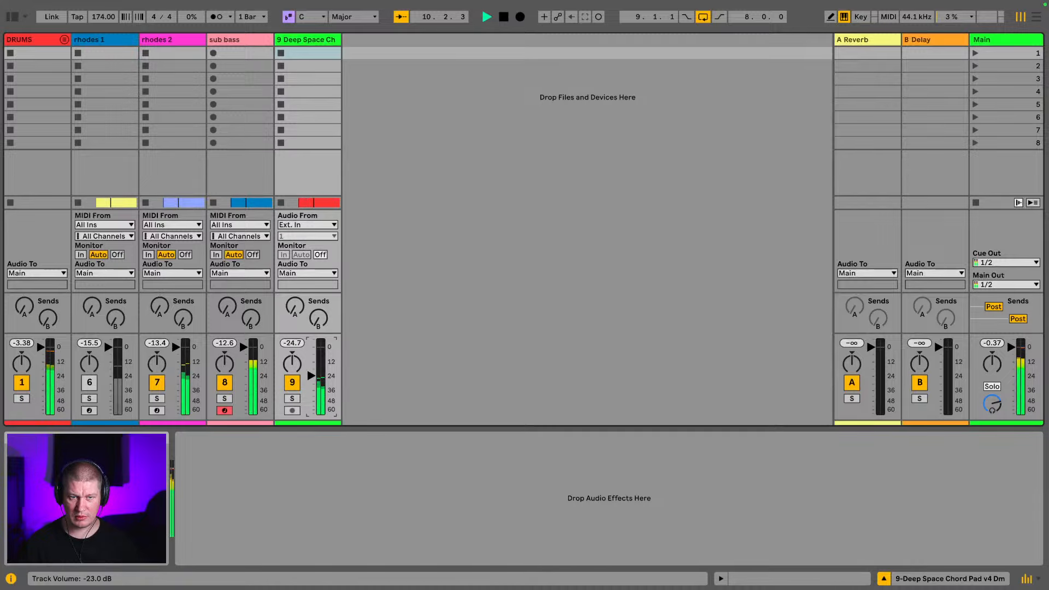
Check rhodes 2 briefly in solo and place a copy of the Deep Space Chord Pad v4 Dm clip at bar 13
left_click(156, 400)
left_click(156, 398)
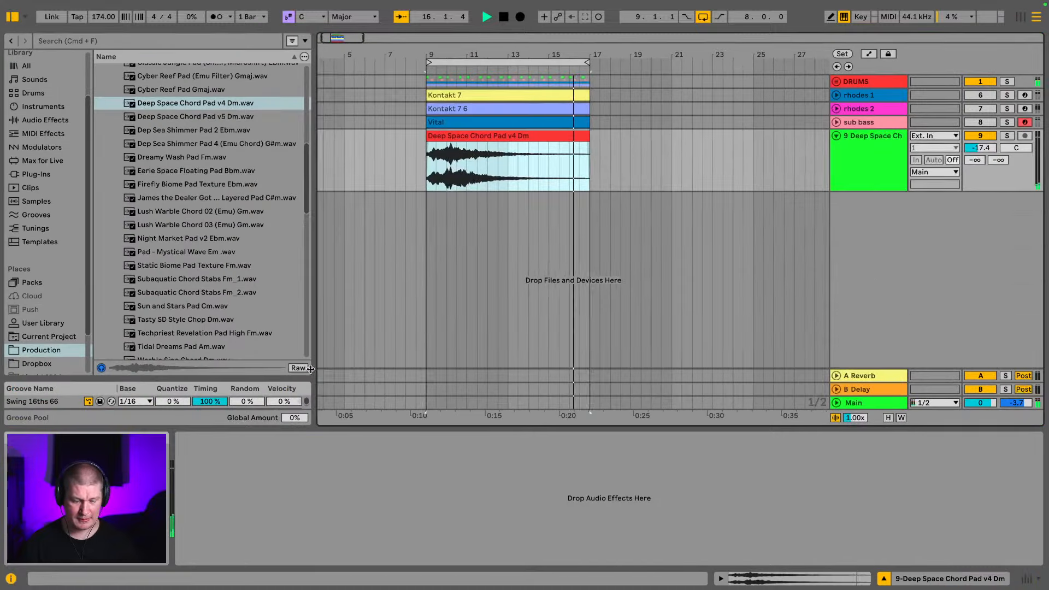
left_click(565, 164)
key("super+v")
Transpose the second Deep Space Chord Pad v4 Dm clip up 5 semitones and return to the arrangement
double_click(579, 139)
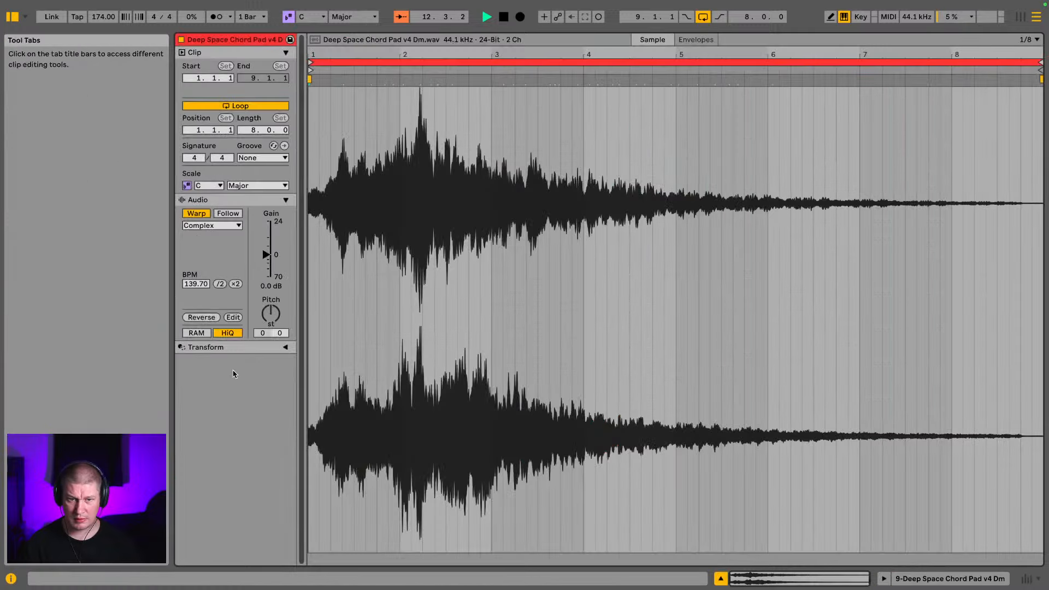
left_click_drag(271, 313, 271, 303)
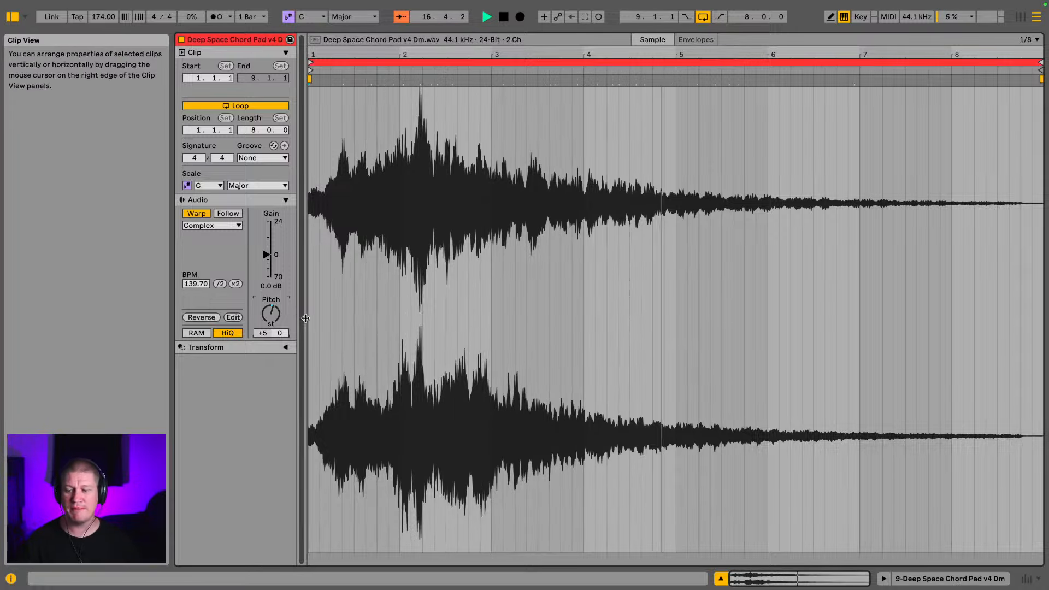
left_click(324, 312)
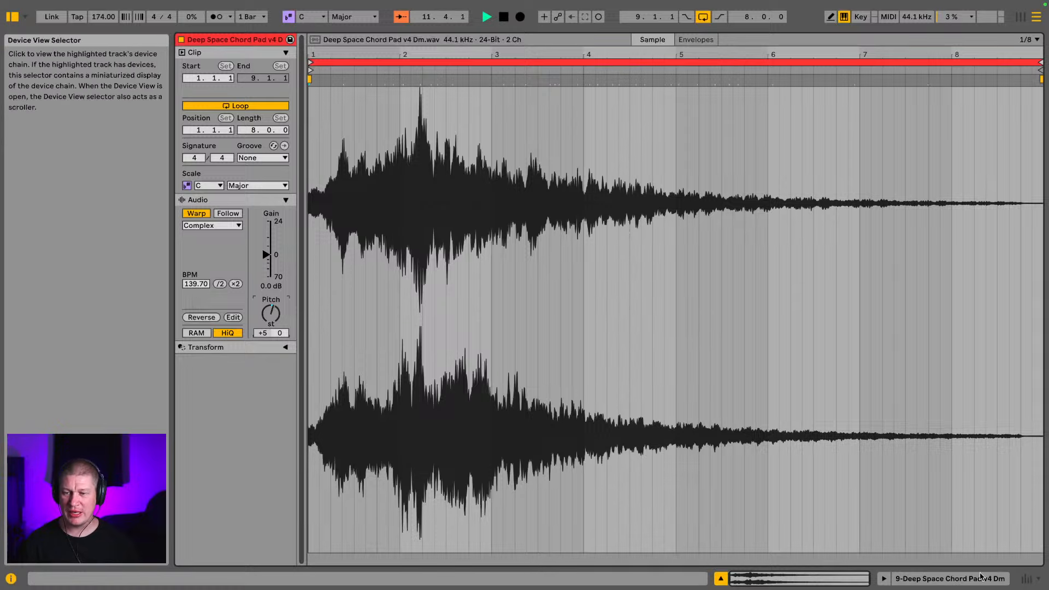
left_click(944, 580)
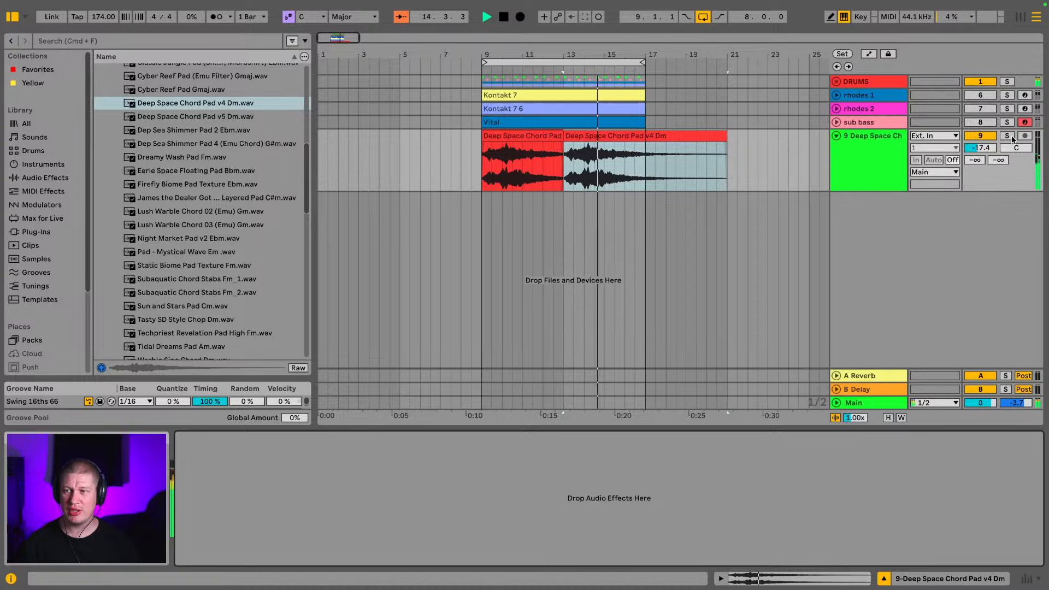
Solo the Deep Space Chord Pad track and select its second clip, starting at bar 13
left_click(630, 167)
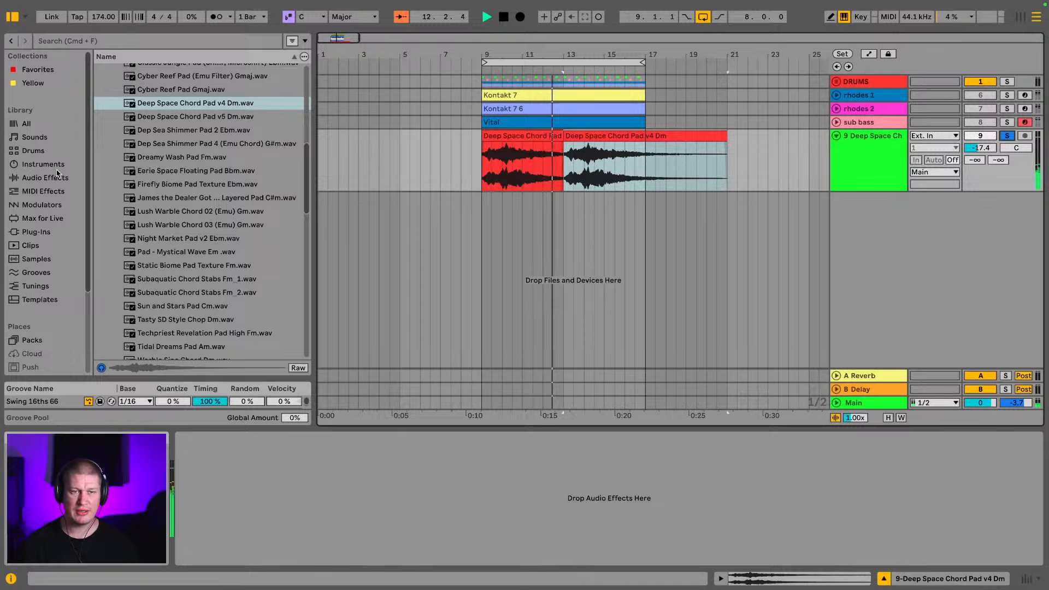
left_click(484, 156)
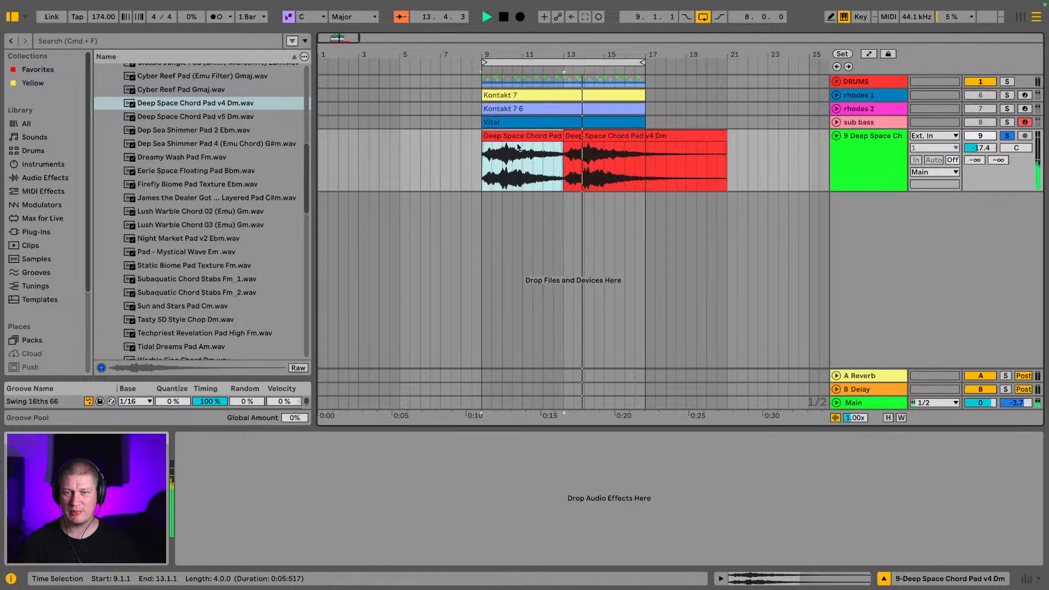
left_click_drag(578, 54, 608, 79)
left_click(640, 136)
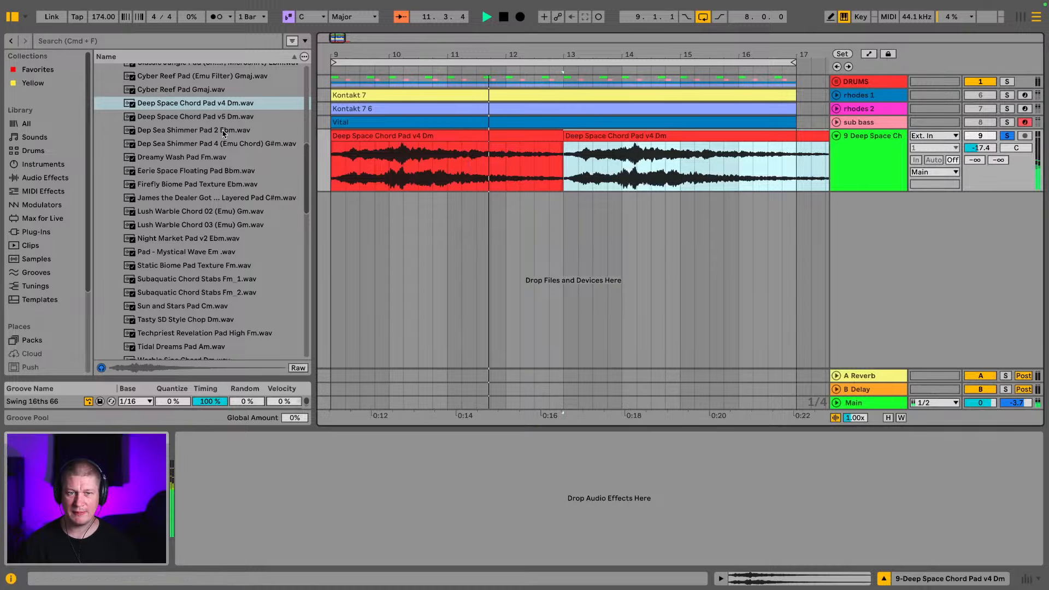
Replace the Reverb on return track A with a Hybrid Reverb
left_click(69, 177)
scroll(186, 185, "down", 5)
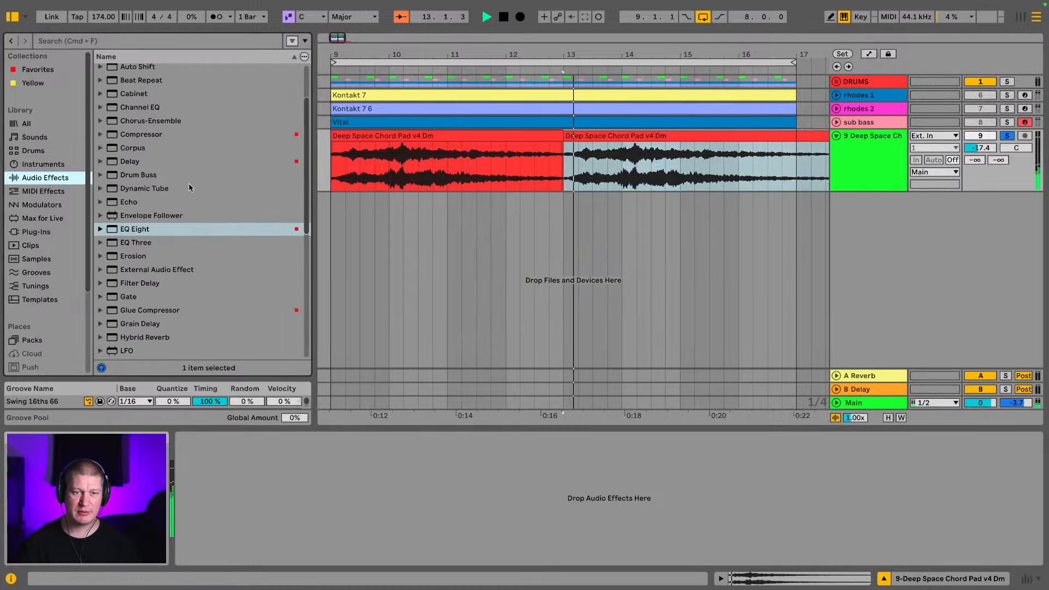
left_click(176, 283)
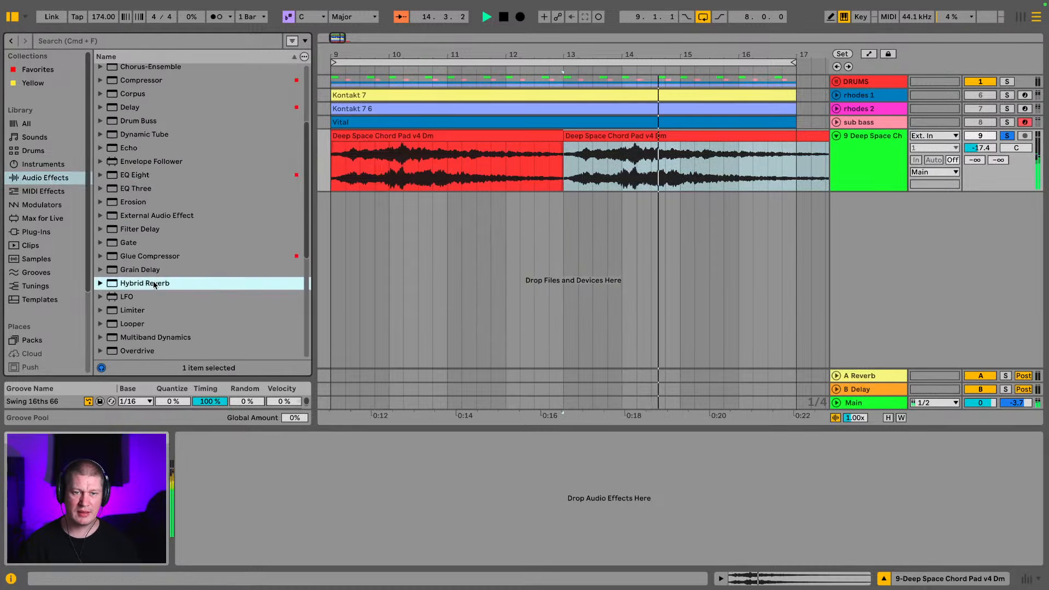
left_click(566, 375)
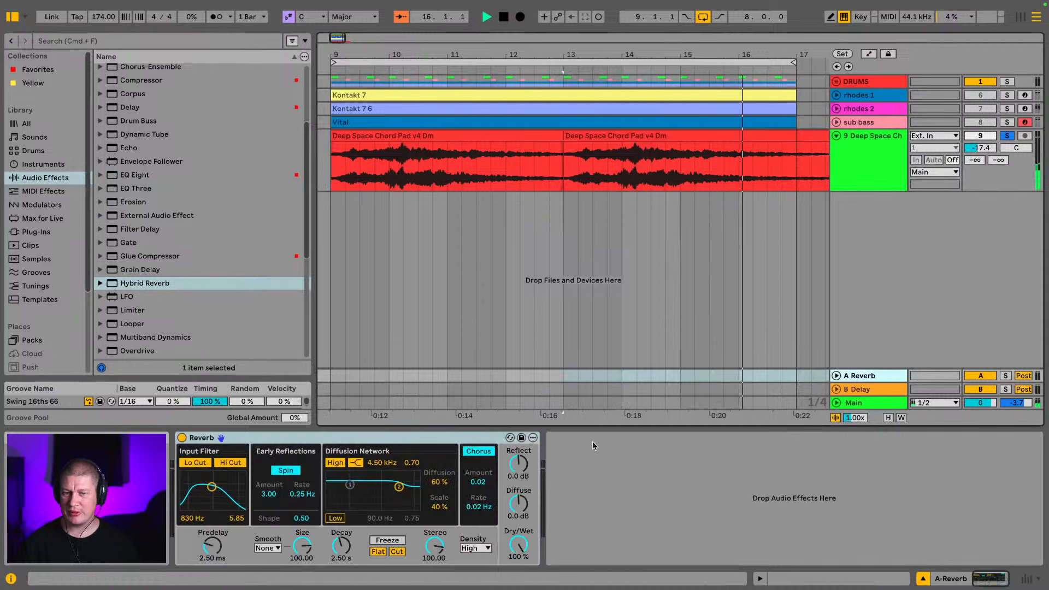
key("Delete")
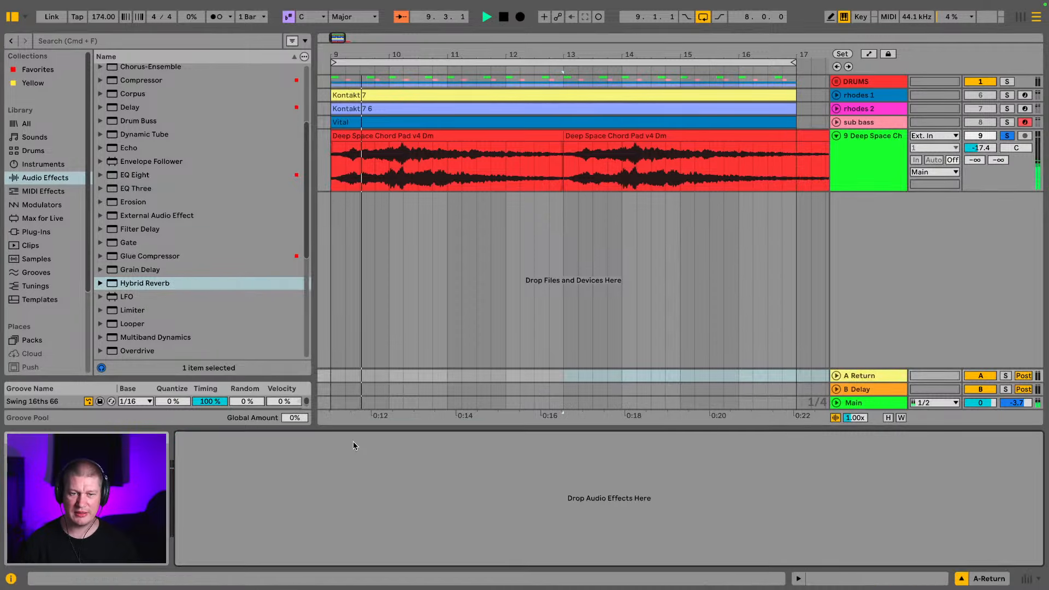
left_click_drag(145, 283, 281, 473)
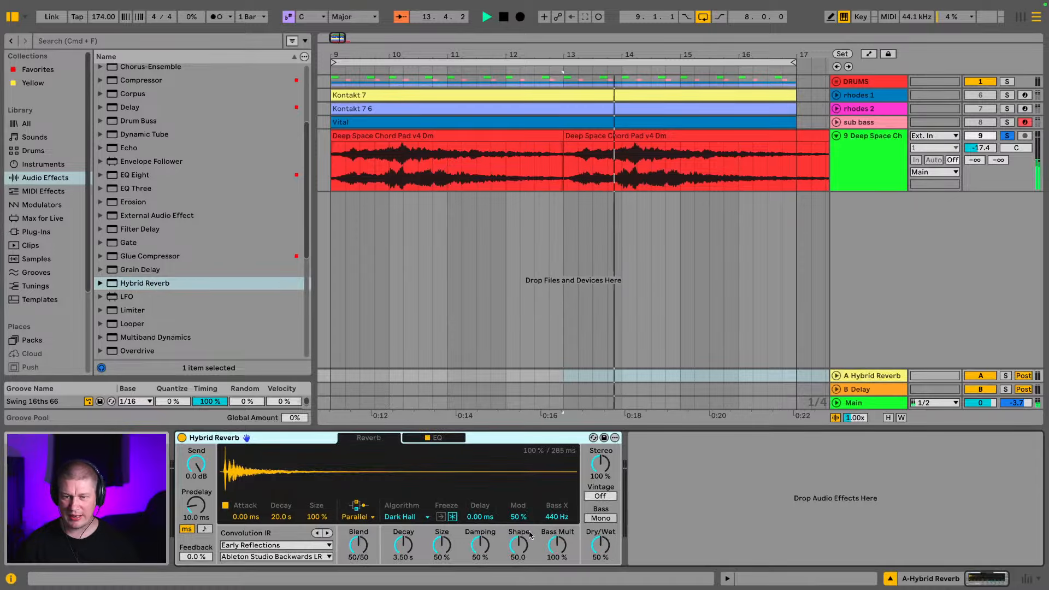
Set the Hybrid Reverb to 100% dry/wet and 2.45 s decay, with the Halls impulse response Long Synth Hall
left_click_drag(600, 545, 600, 517)
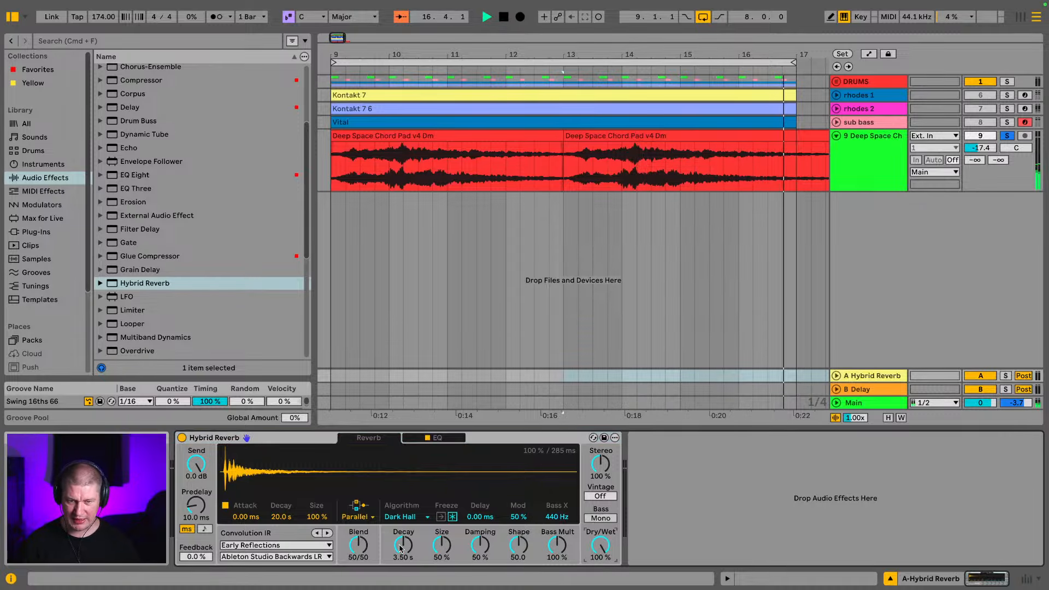
left_click_drag(403, 545, 404, 559)
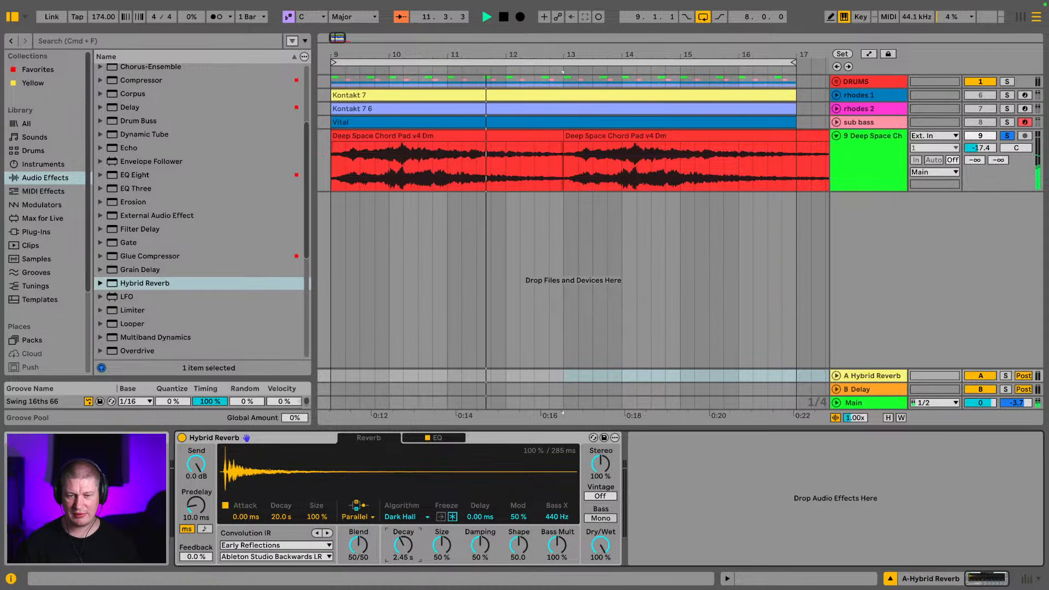
left_click(286, 545)
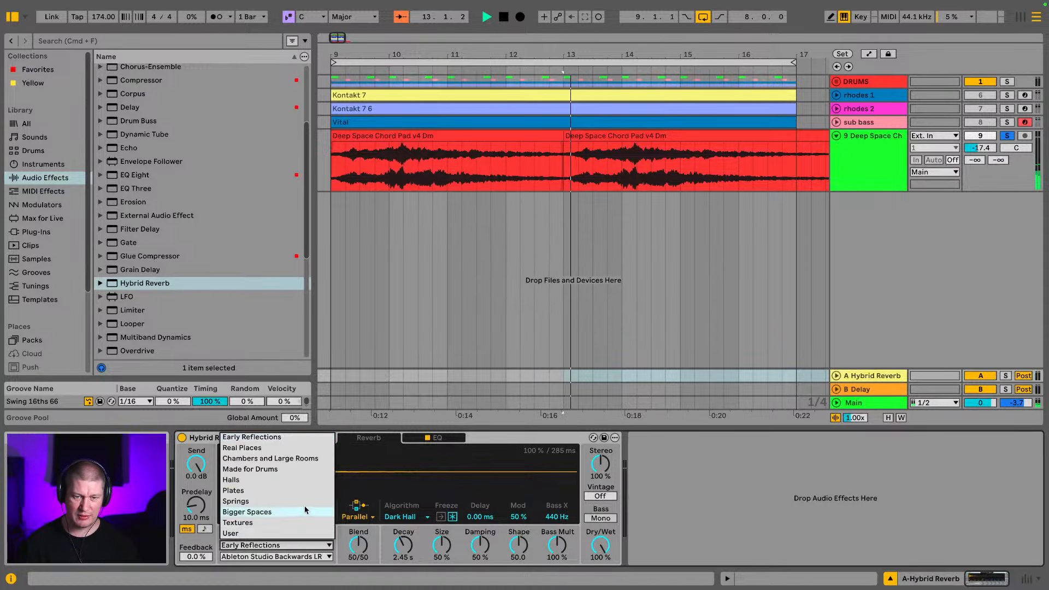
left_click(317, 479)
left_click(276, 556)
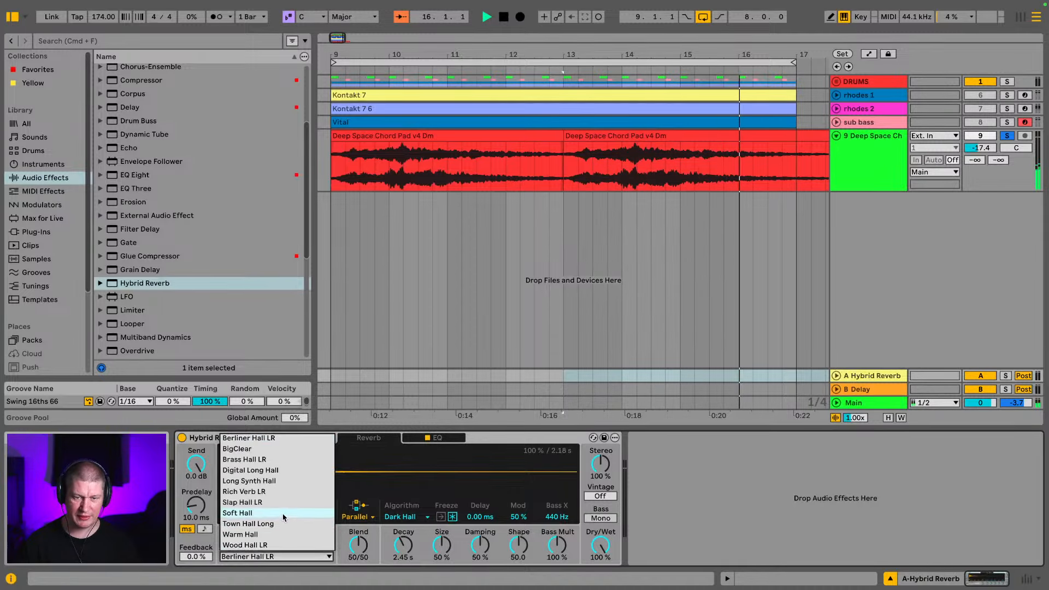
left_click(279, 481)
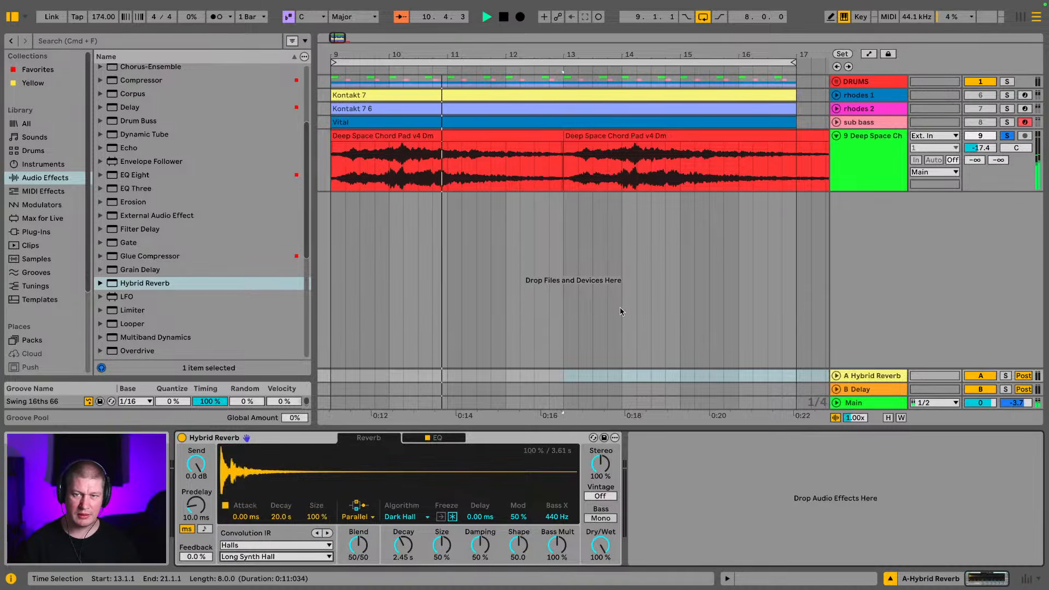
Set the pad track's send A to 0 dB and volume to -15.7 dB, and add a 44% wet Delay after the Hybrid Reverb
key("Tab")
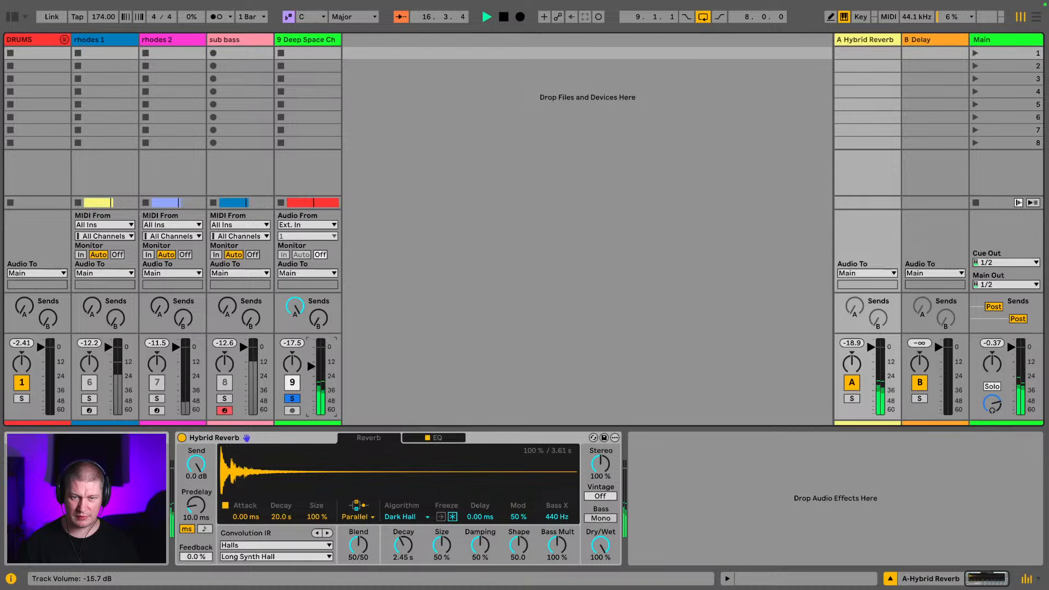
left_click(12, 17)
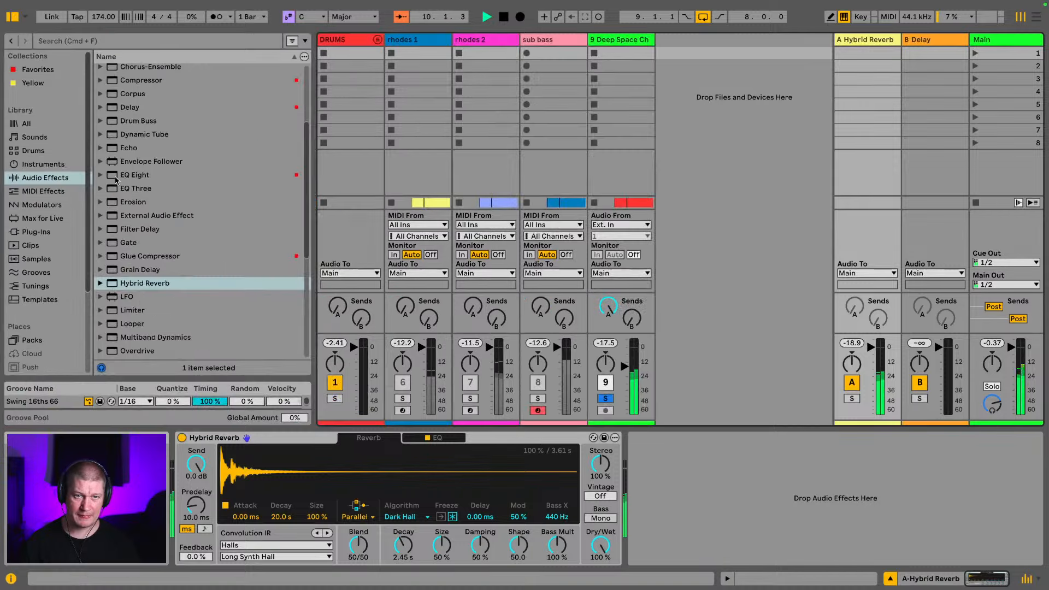
scroll(120, 194, "down", 1)
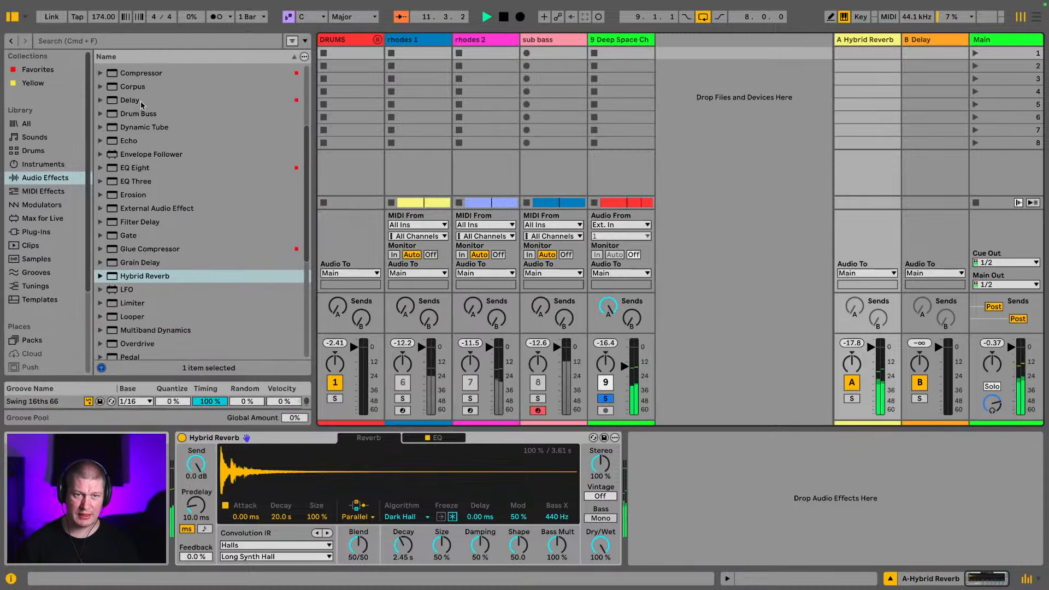
left_click_drag(141, 104, 712, 525)
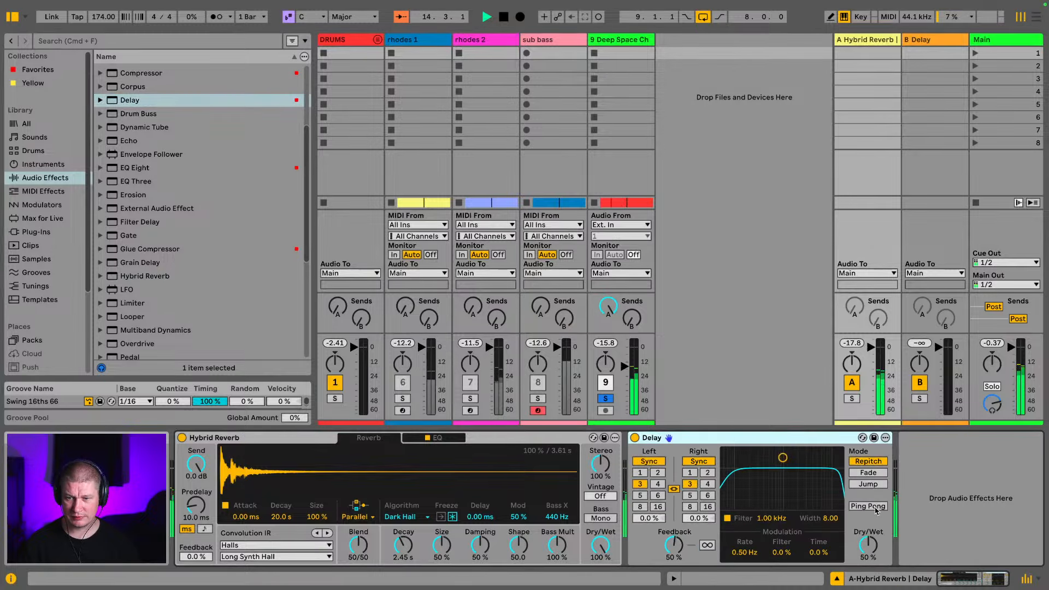
left_click_drag(868, 552, 869, 559)
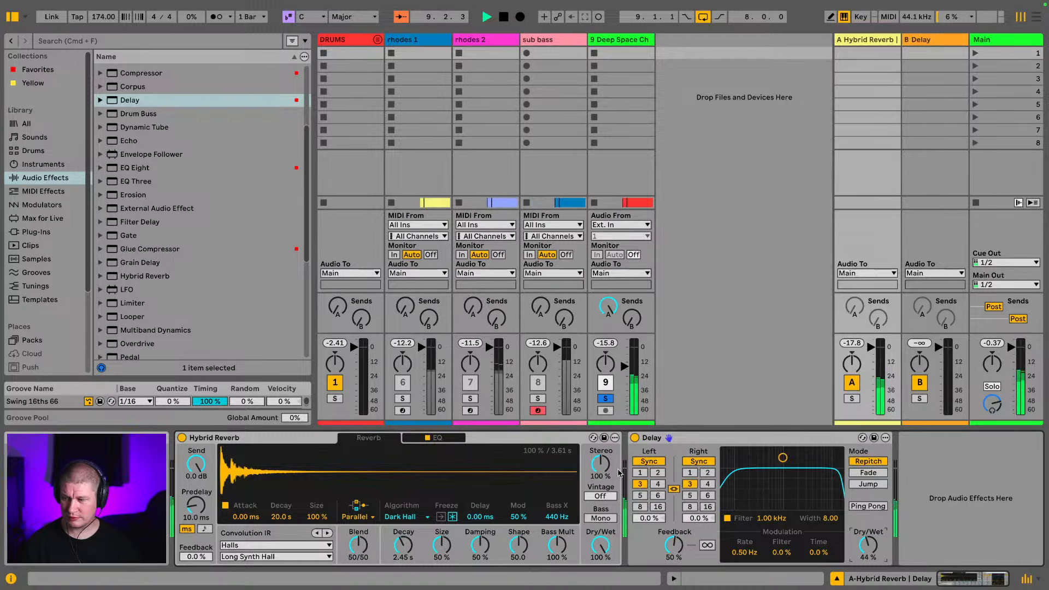
Add a Chorus-Ensemble after the Delay on return A and set its dry/wet to 32%
scroll(234, 273, "up", 5)
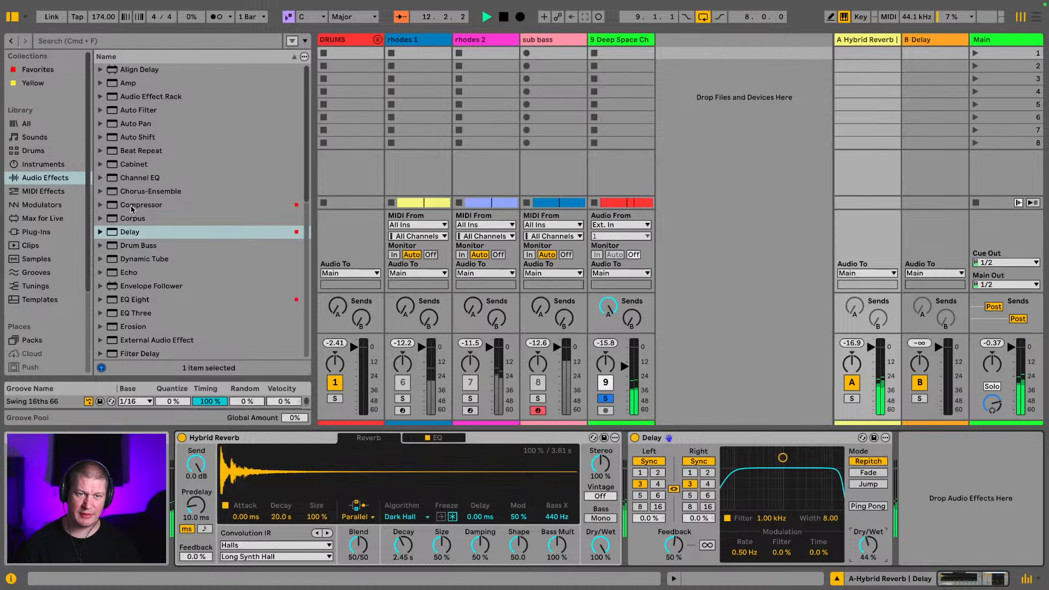
left_click_drag(139, 192, 160, 206)
left_click_drag(912, 439, 918, 465)
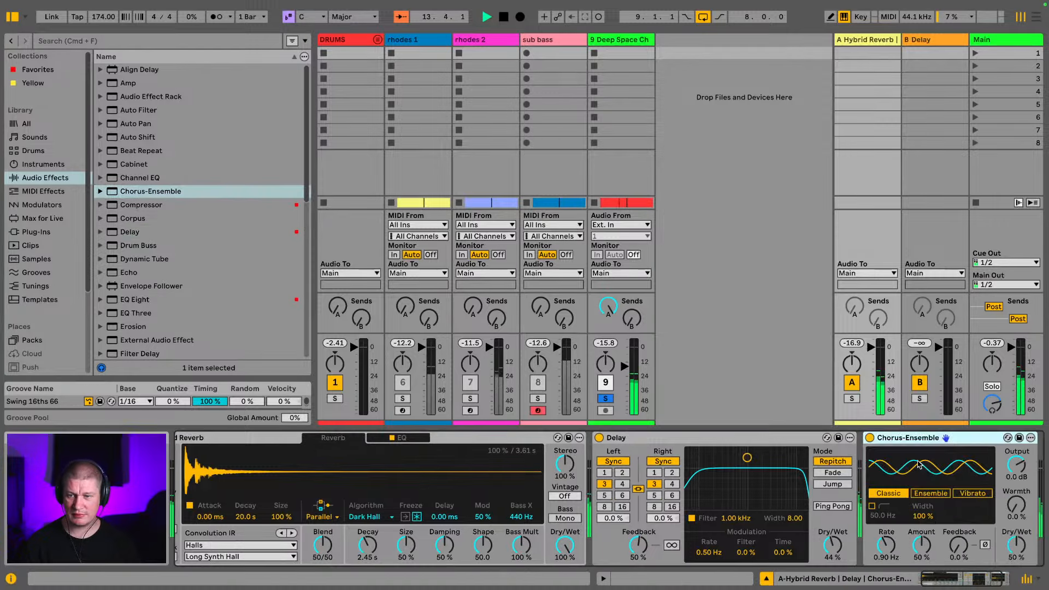
left_click_drag(976, 584, 1011, 585)
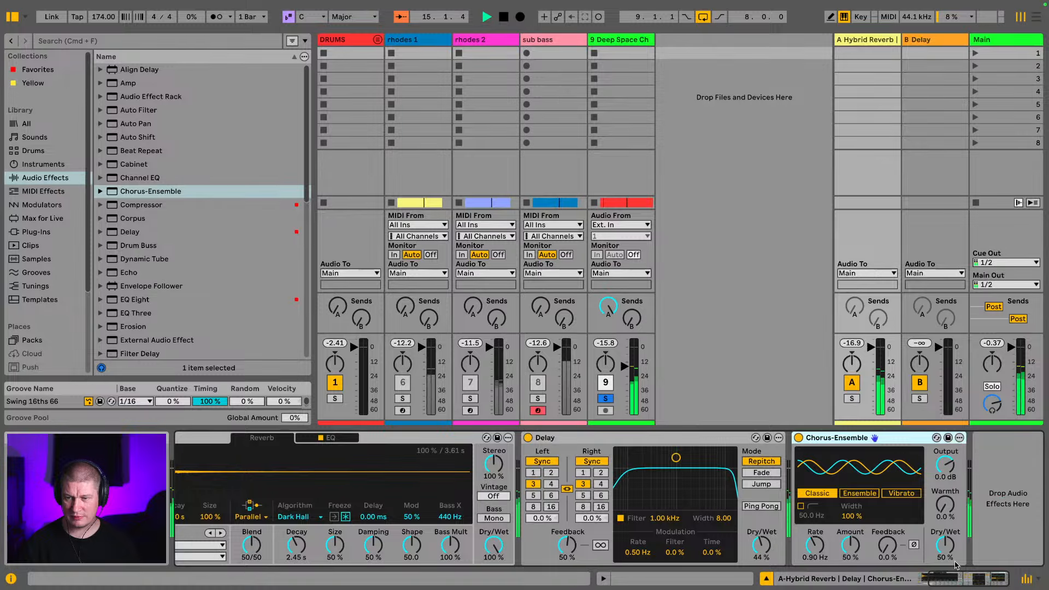
left_click_drag(956, 565, 956, 582)
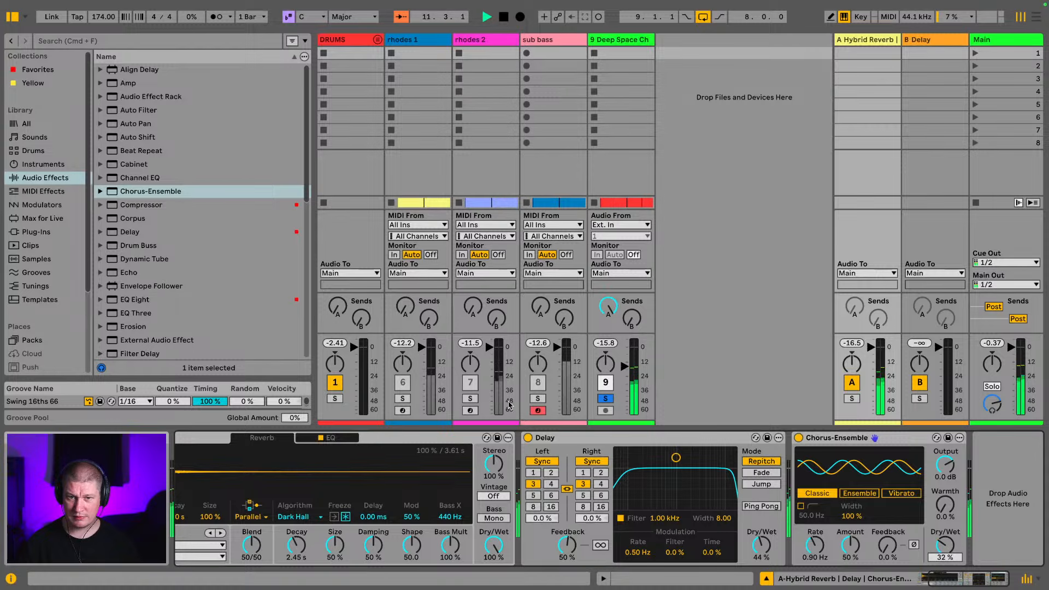
Solo rhodes 2 alongside the pad track and open its Kontakt 7 6 clip for note editing
left_click(471, 399)
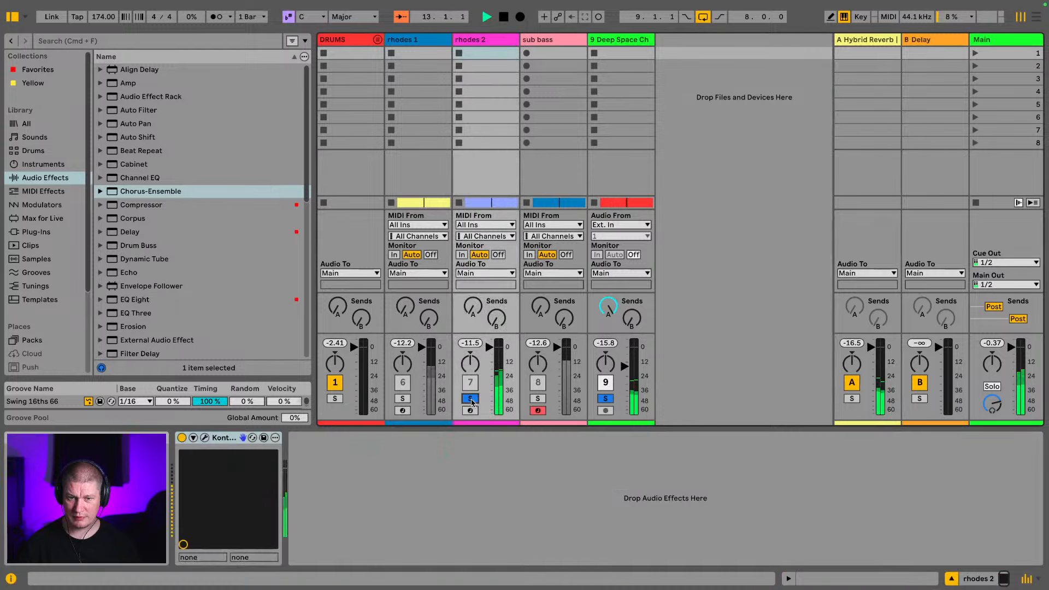
key("Tab")
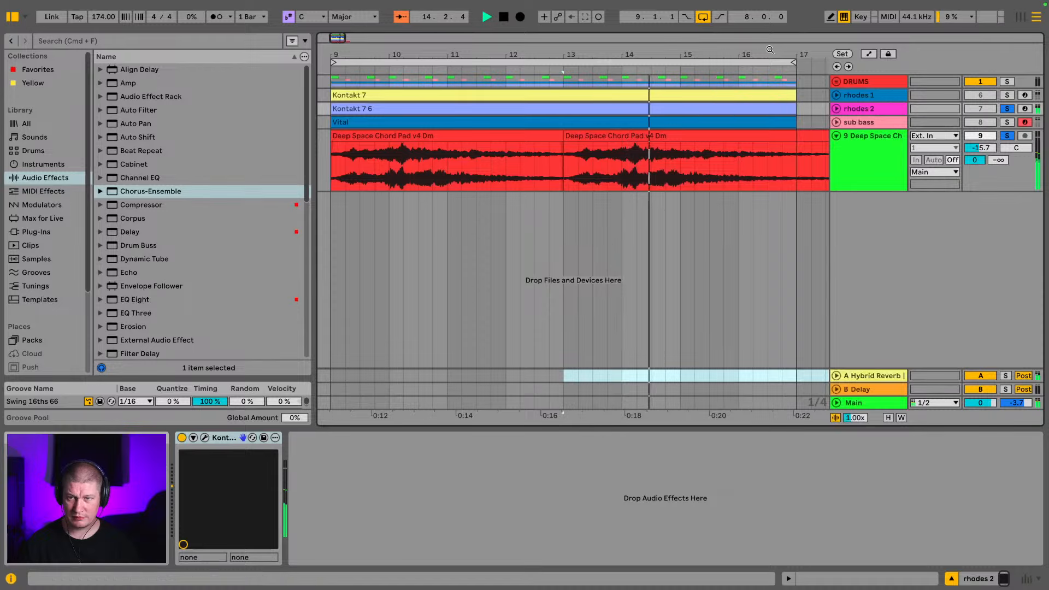
left_click(837, 108)
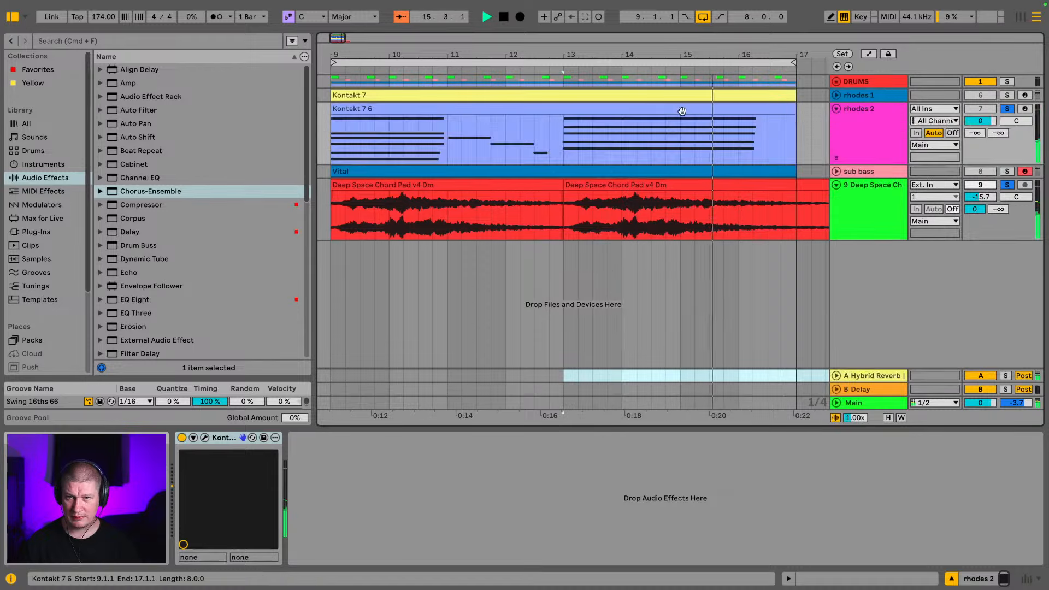
double_click(580, 108)
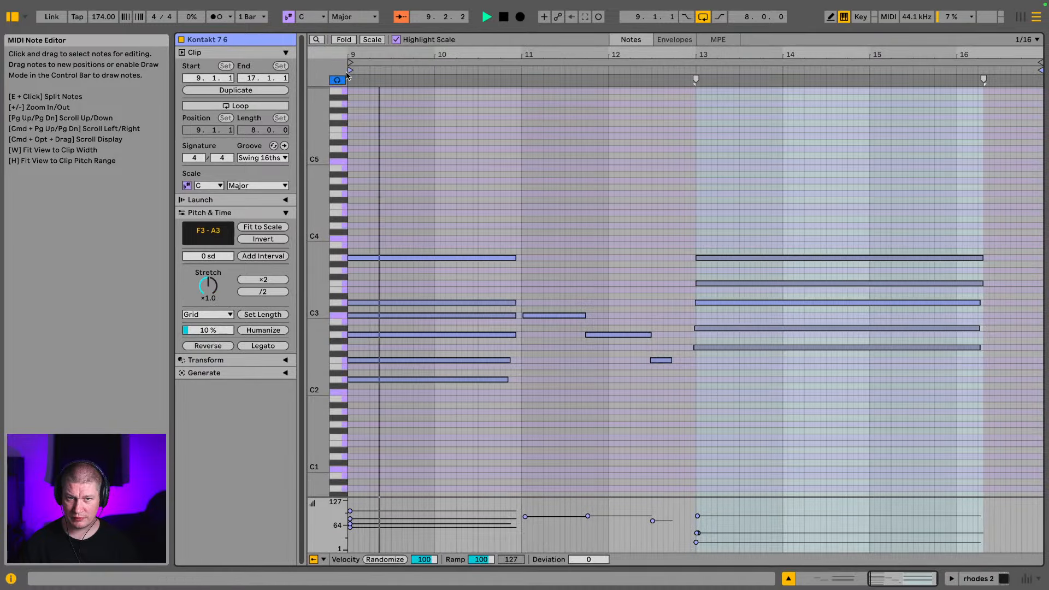
Stagger the bar 9 chord's notes from F2 up to A3 so each starts slightly later for a strummed feel, and play it back
left_click_drag(353, 54, 570, 339)
key("space")
left_click(555, 361)
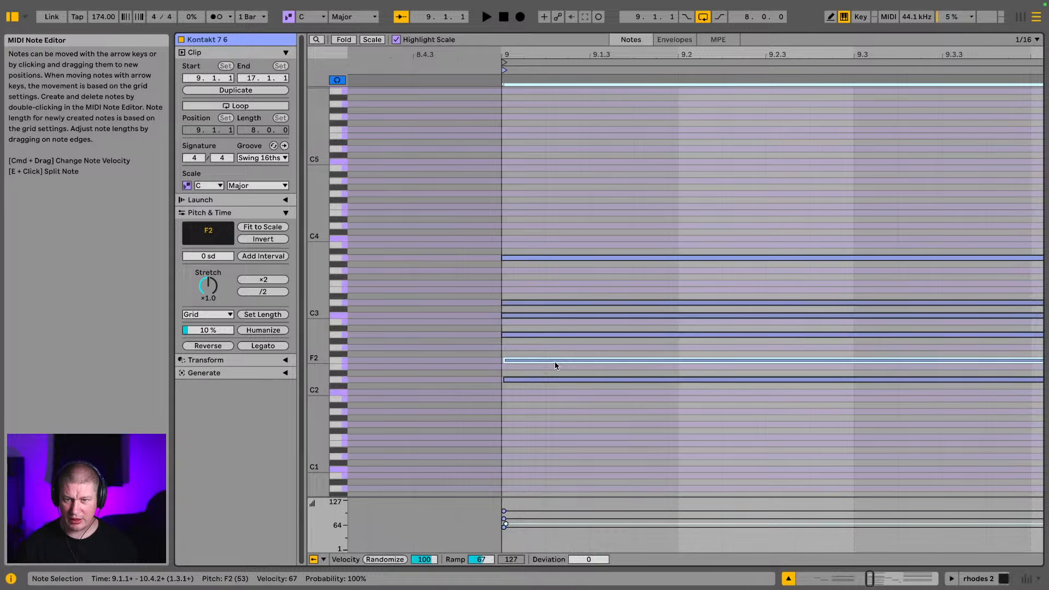
left_click_drag(557, 362, 575, 306)
left_click(562, 302)
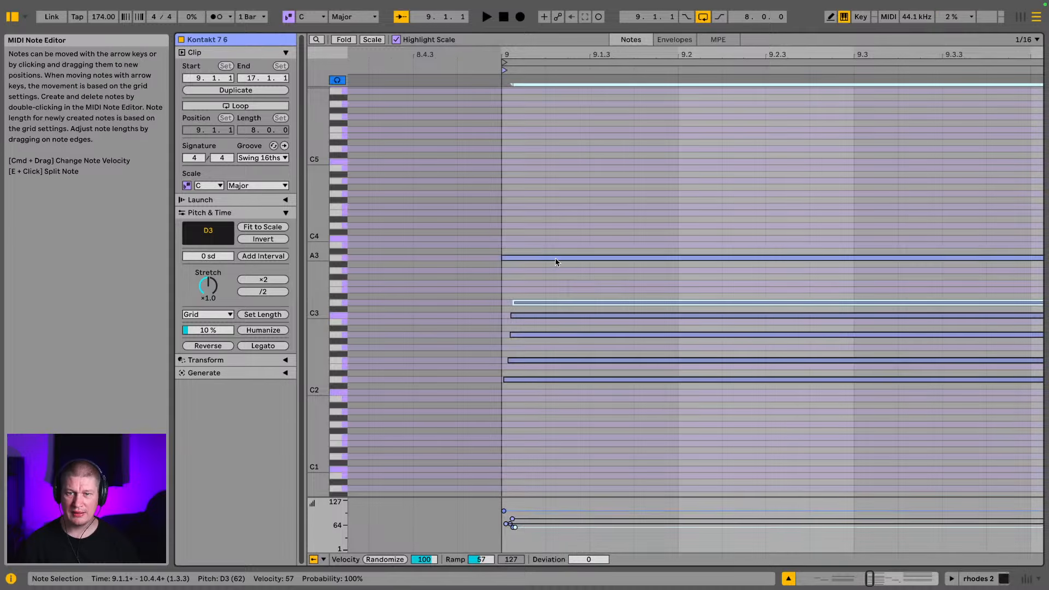
left_click_drag(555, 258, 570, 260)
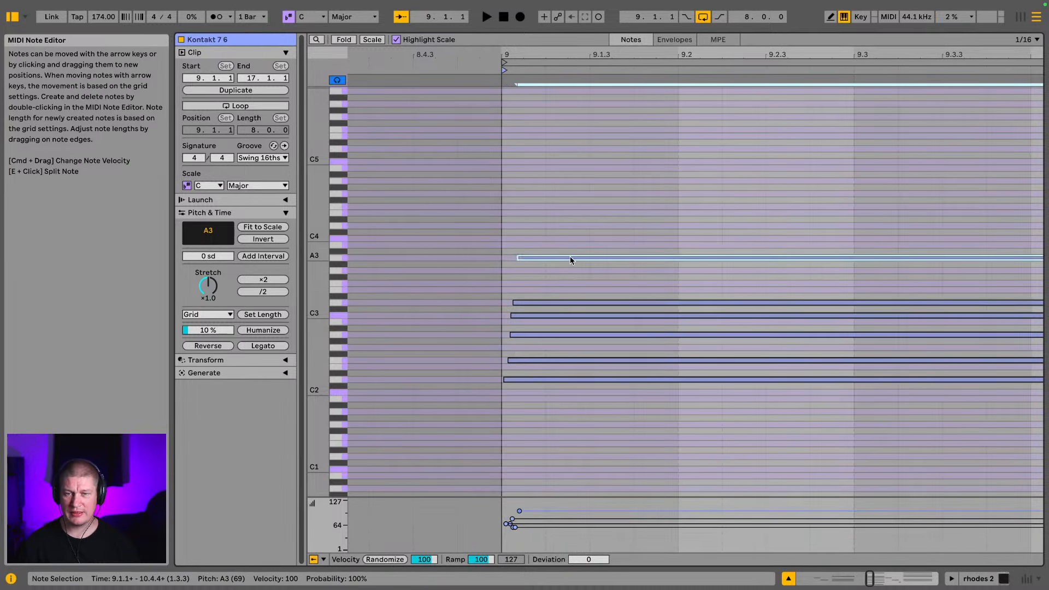
key("space")
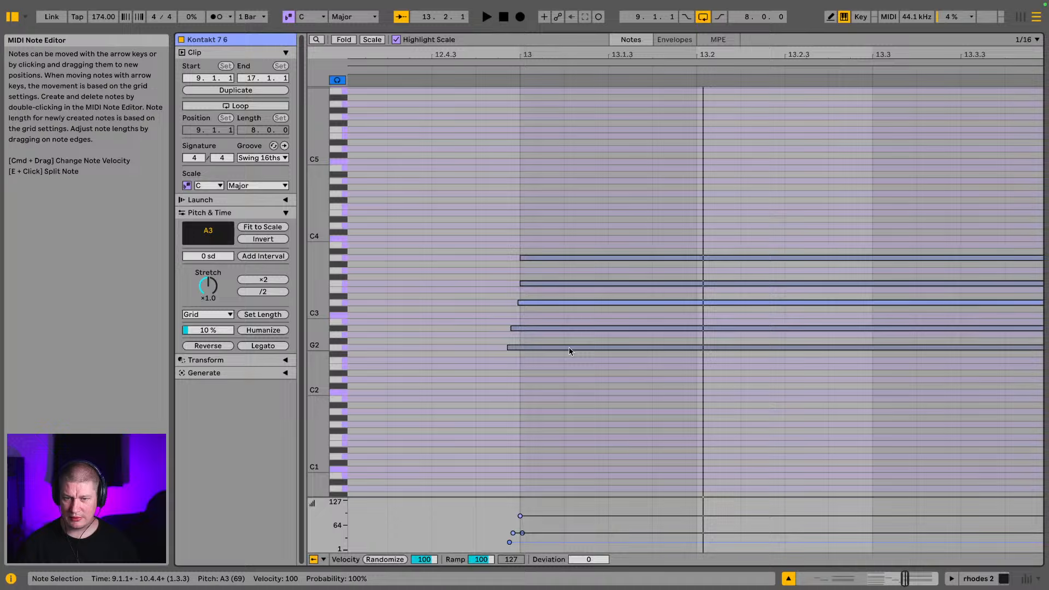
Stagger the bar 13 chord's notes from G2 up to A3 for a strummed feel, raising the G2 and A#2 velocities to 32 and 70
left_click(569, 348)
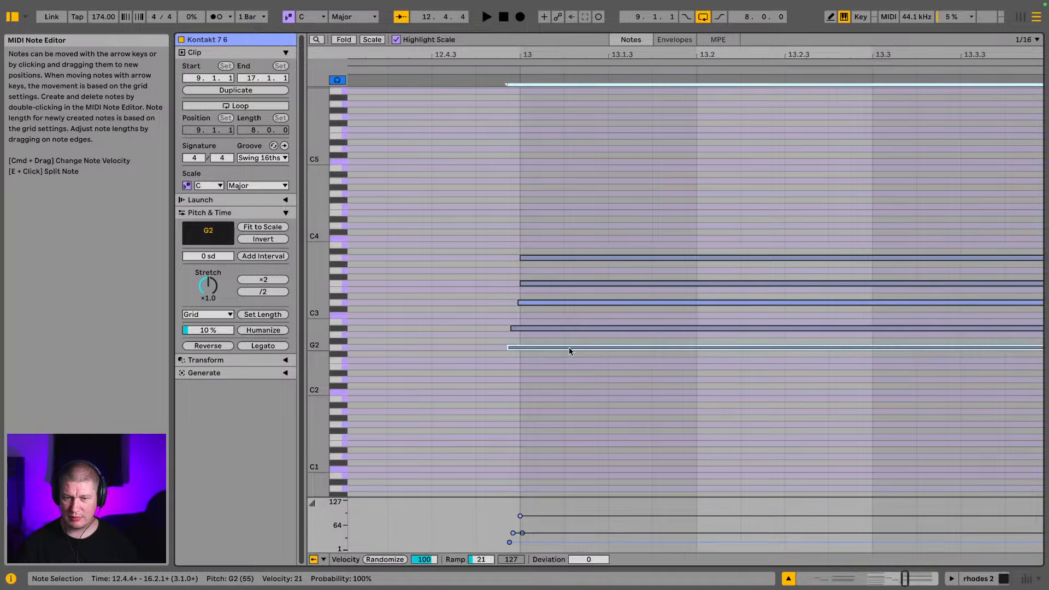
left_click_drag(562, 349, 597, 331)
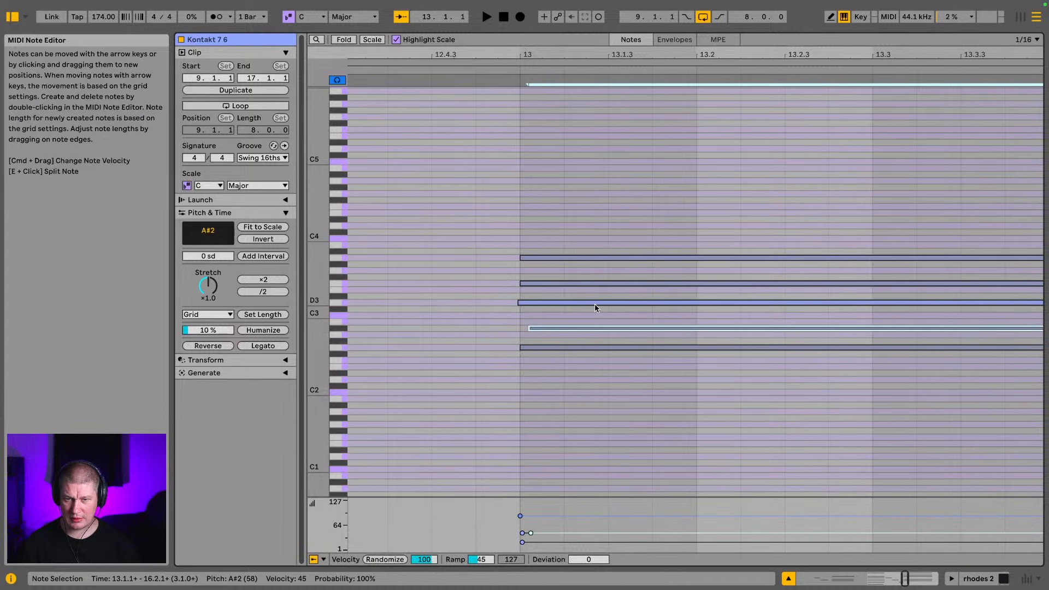
left_click(595, 304)
left_click_drag(583, 303, 601, 304)
left_click(536, 361)
left_click_drag(561, 377, 589, 330)
left_click_drag(522, 543, 523, 537)
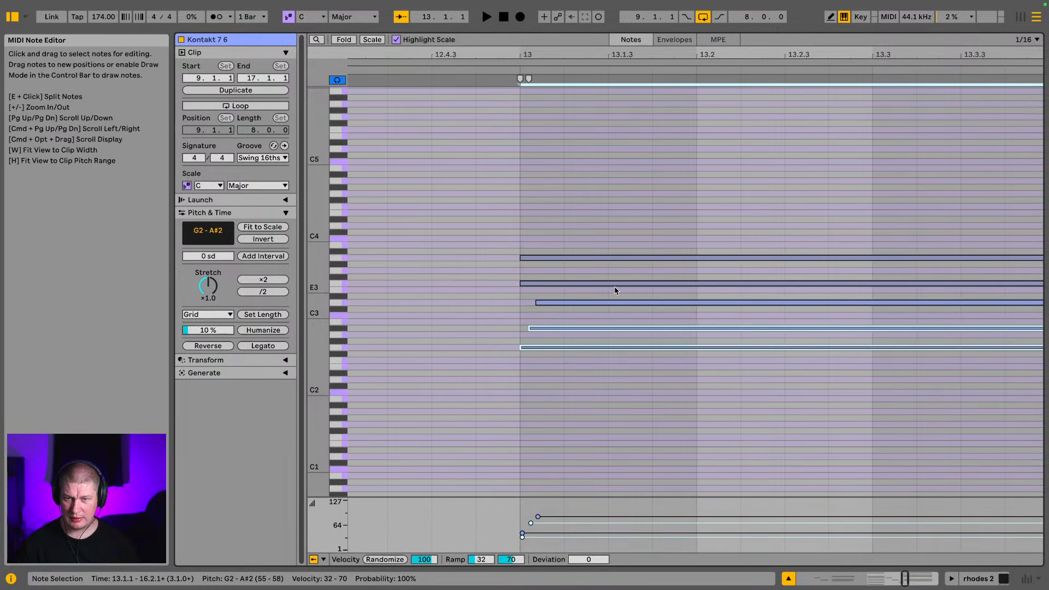
left_click_drag(616, 284, 645, 262)
Play the loop and raise the velocities of all bar 13 chord notes together to a range of 57 to 126
key("space")
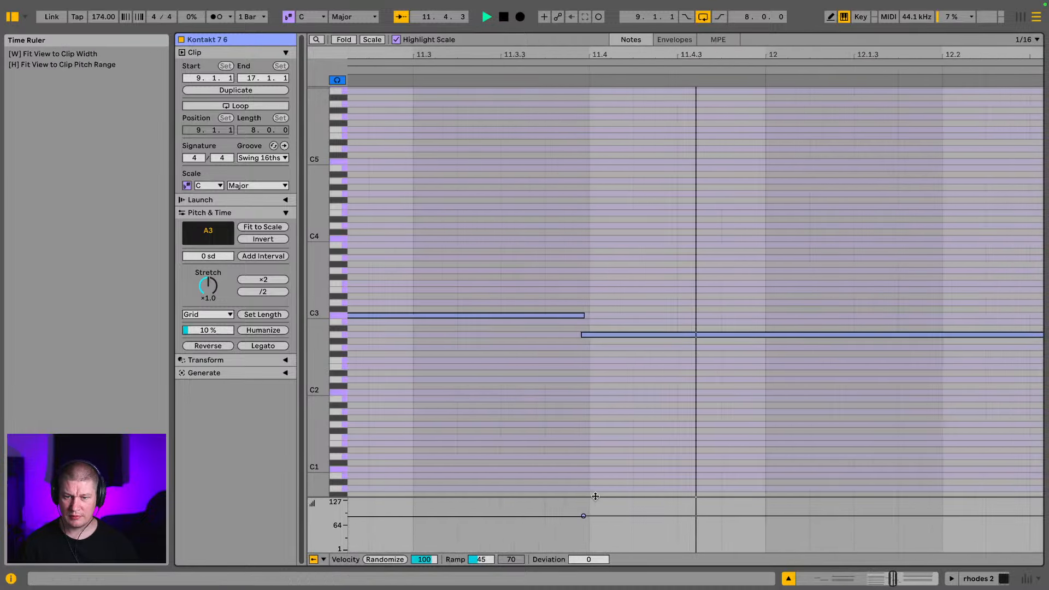
left_click_drag(596, 495, 592, 176)
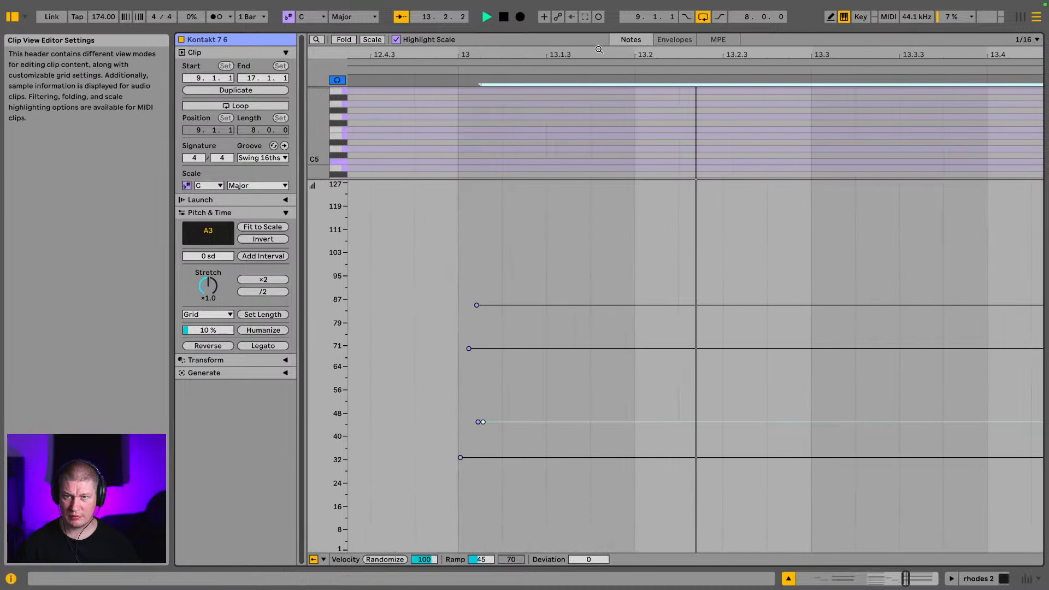
left_click_drag(601, 55, 601, 1)
left_click_drag(907, 265, 971, 506)
left_click_drag(883, 498, 863, 270)
left_click_drag(869, 462, 869, 392)
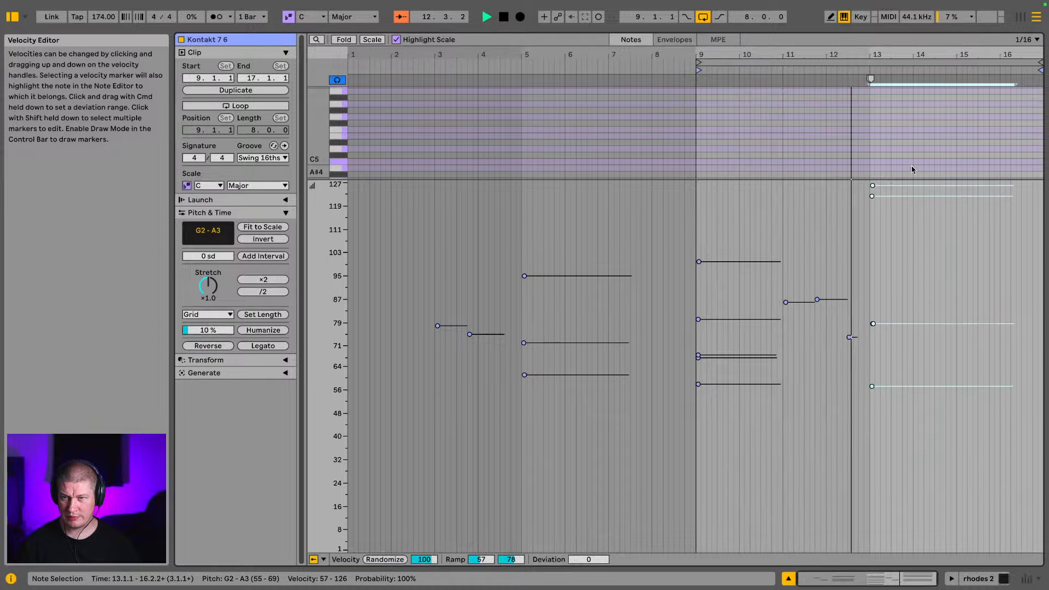
Even out the bar 13 velocities by lowering A#2 and D3, with D3 at 96 and A3 at 83, and set bar 12's F2 to 81
left_click_drag(893, 247, 872, 262)
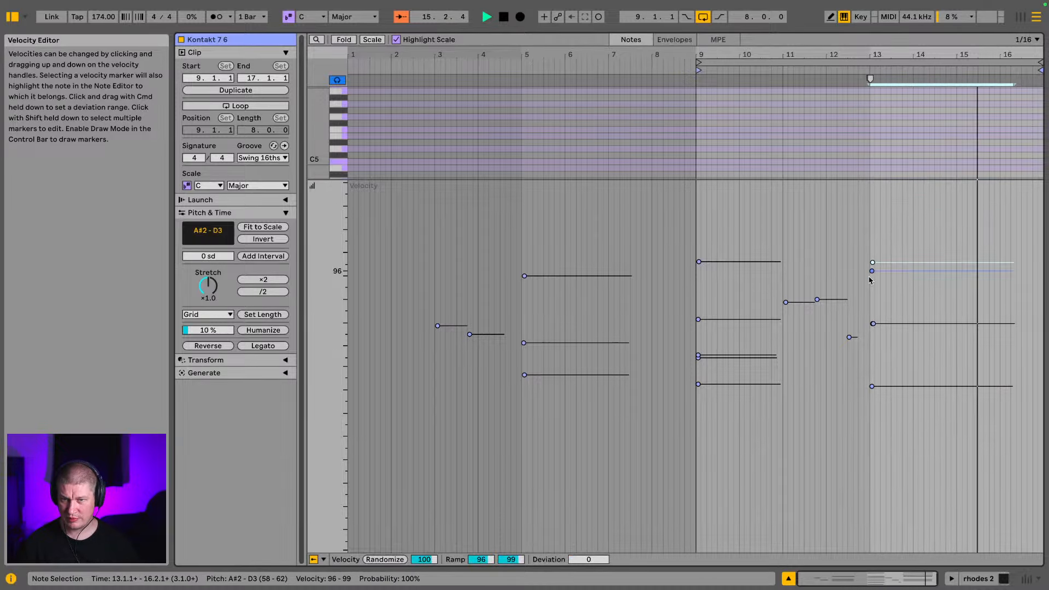
left_click_drag(874, 323, 874, 316)
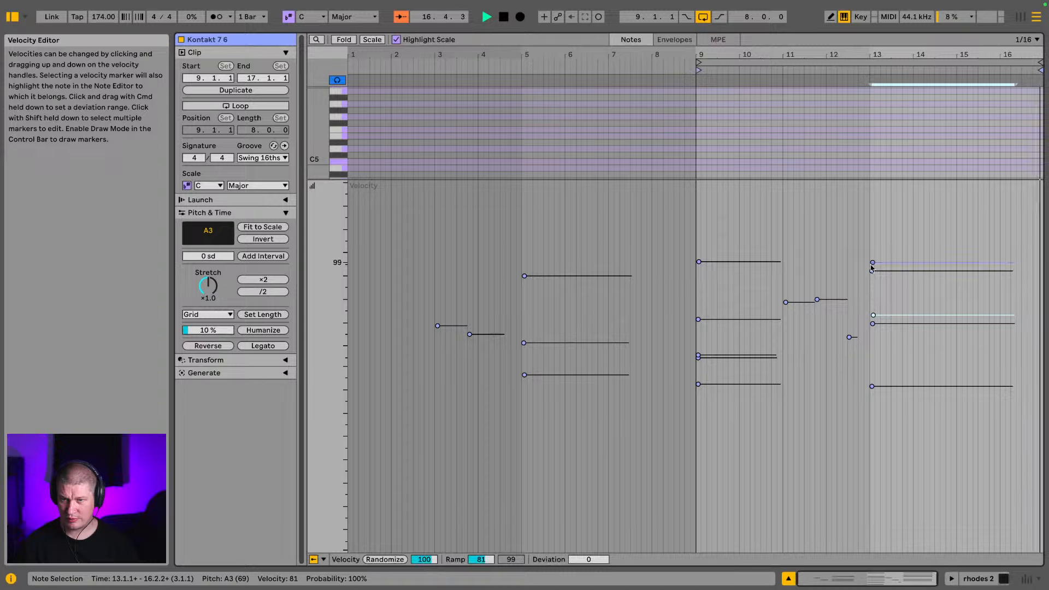
mouse_move(872, 271)
left_mouse_down()
mouse_move(871, 281)
mouse_move(873, 272)
left_mouse_up()
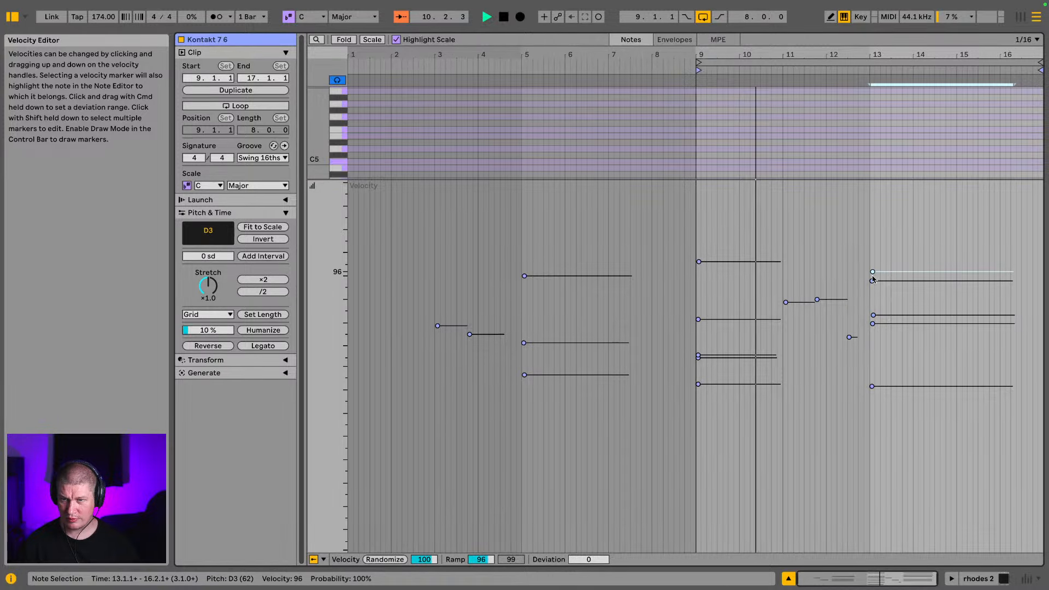
left_click_drag(873, 315, 874, 311)
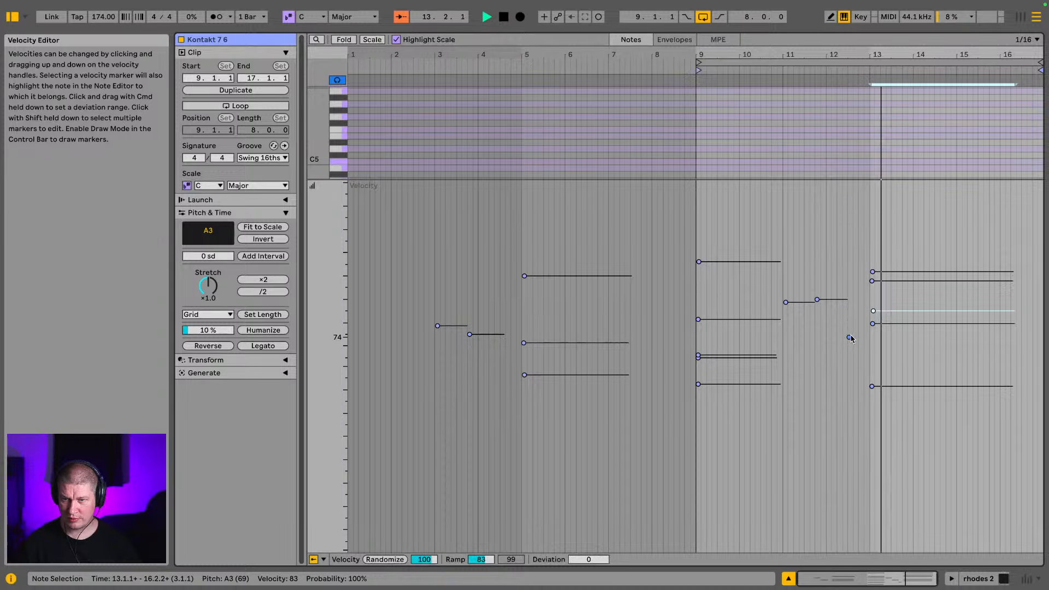
left_click_drag(849, 337, 850, 314)
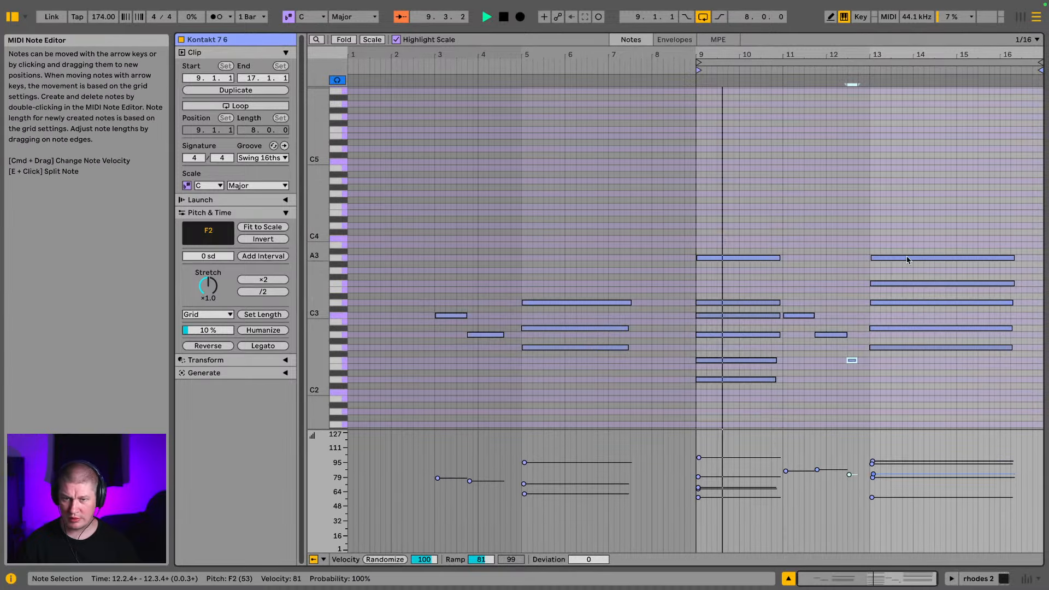
Return to the mixer, turn rhodes 2's send A up to maximum and lower the track's volume slightly
key("Tab")
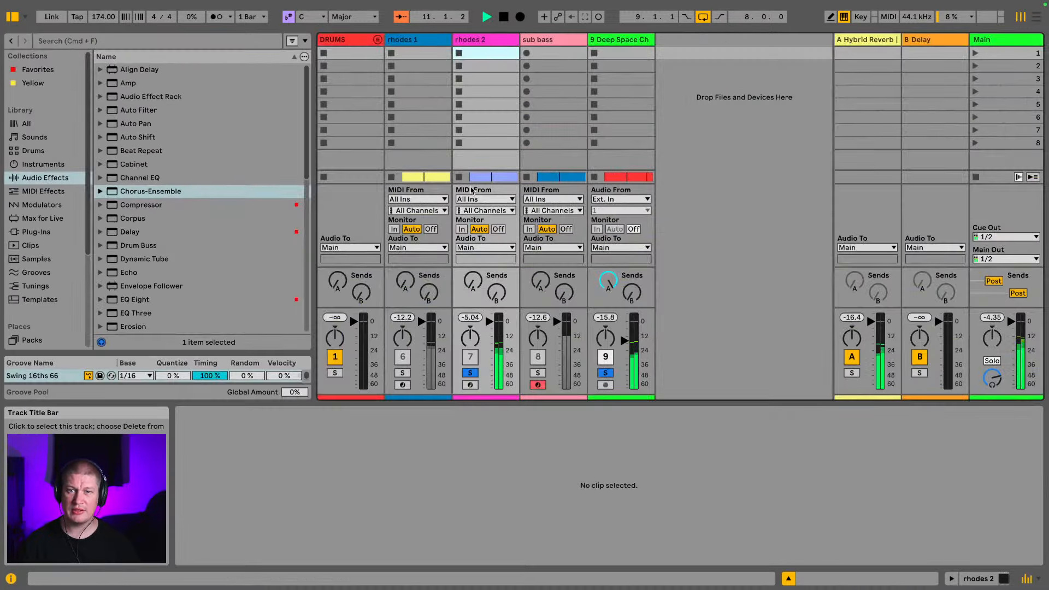
left_click(473, 280)
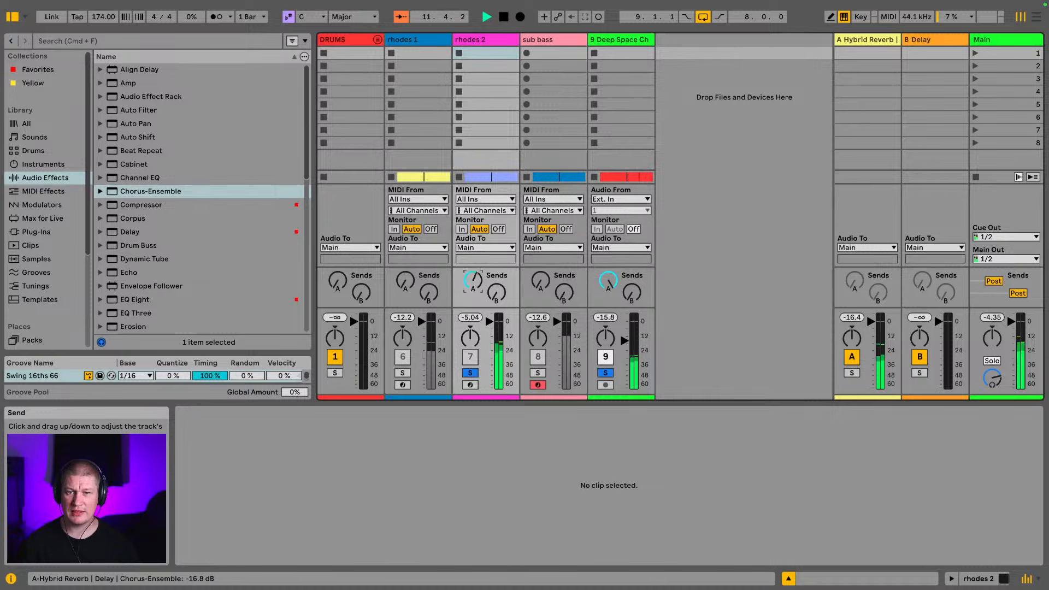
left_click(489, 326)
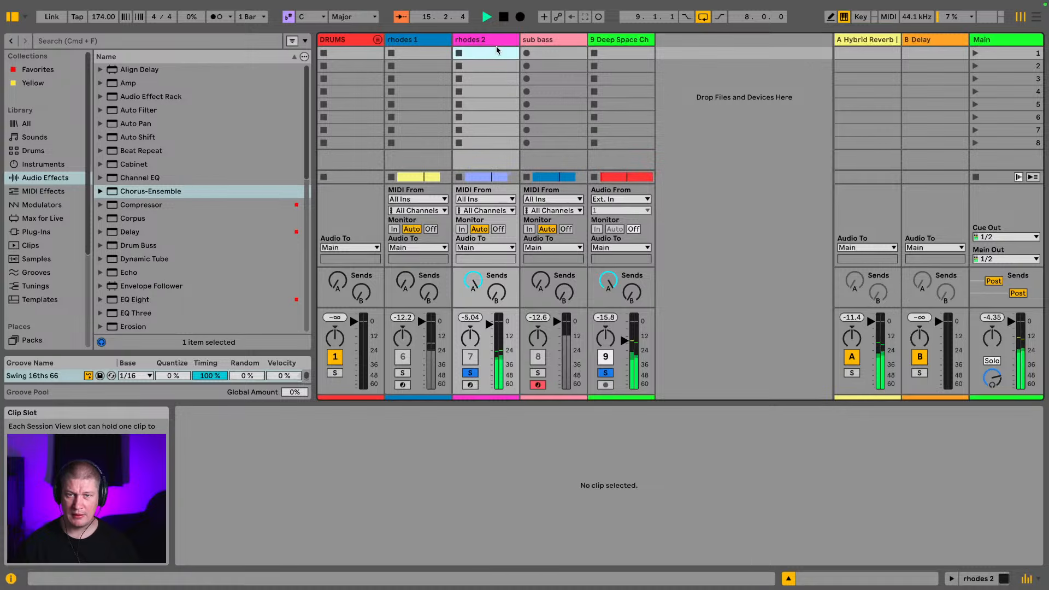
Add an EQ Eight to rhodes 2 and turn band 2 into a low cut at 177 Hz
left_click(510, 76)
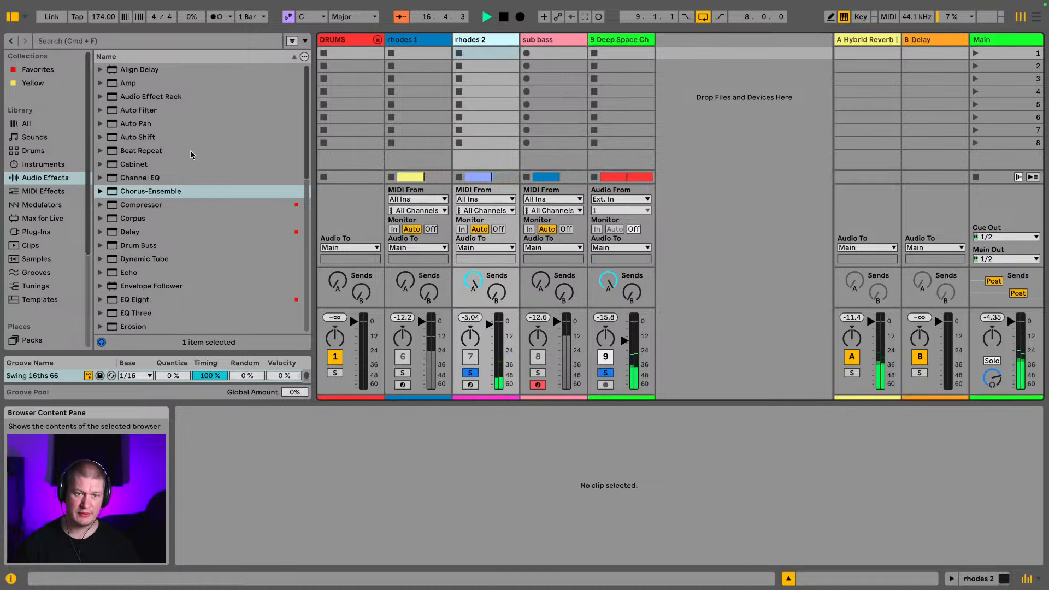
left_click_drag(131, 300, 471, 52)
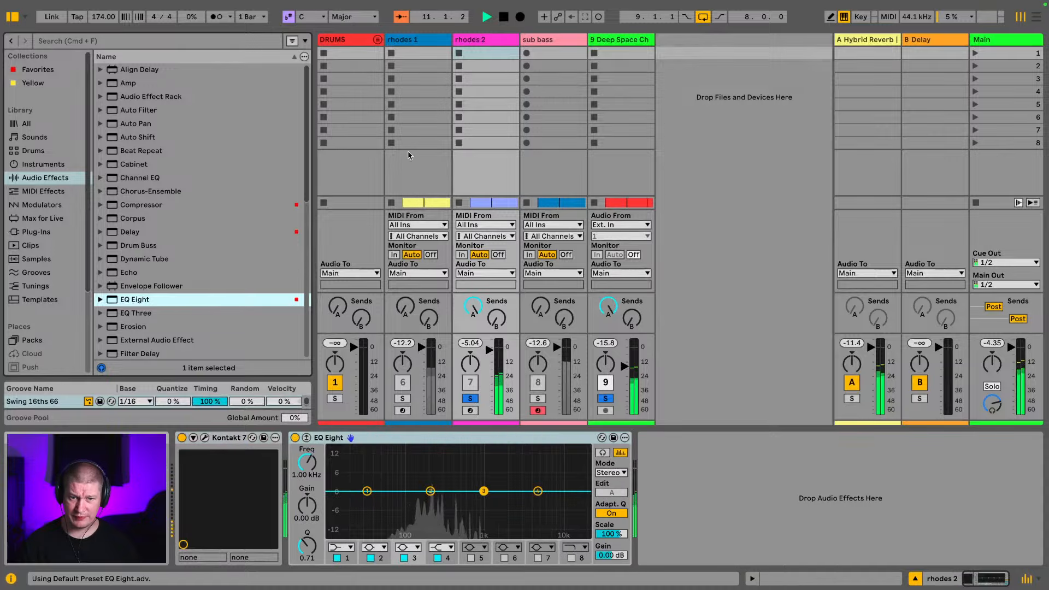
left_click(374, 547)
left_click(367, 472)
left_click_drag(430, 501, 425, 502)
Add a Delay after rhodes 2's EQ Eight with both channels synced to 8 sixteenths and dry/wet at 33%
scroll(127, 294, "down", 3)
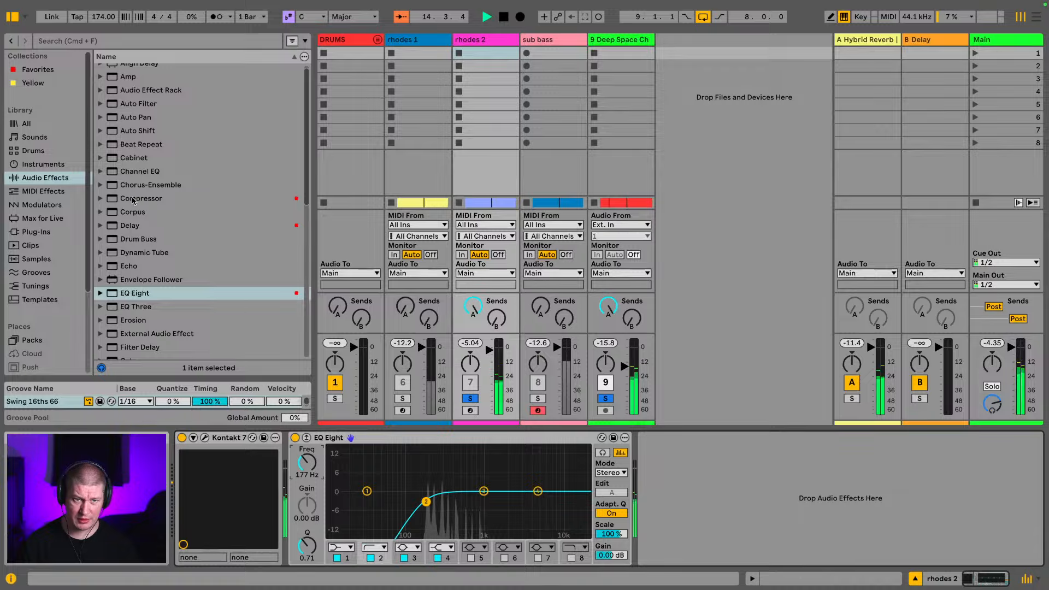
scroll(130, 295, "down", 6)
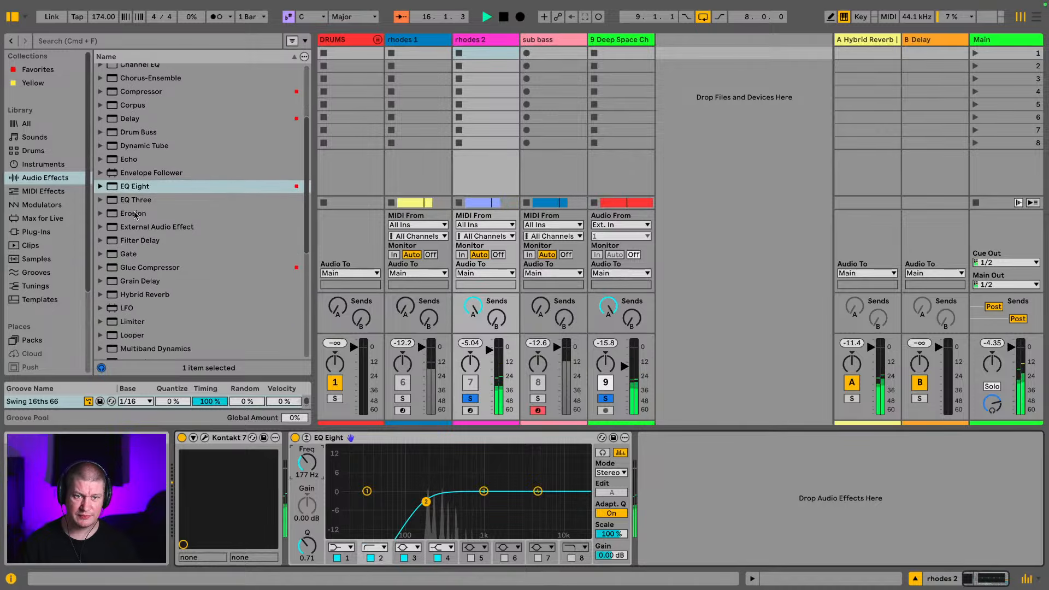
left_click_drag(130, 118, 684, 475)
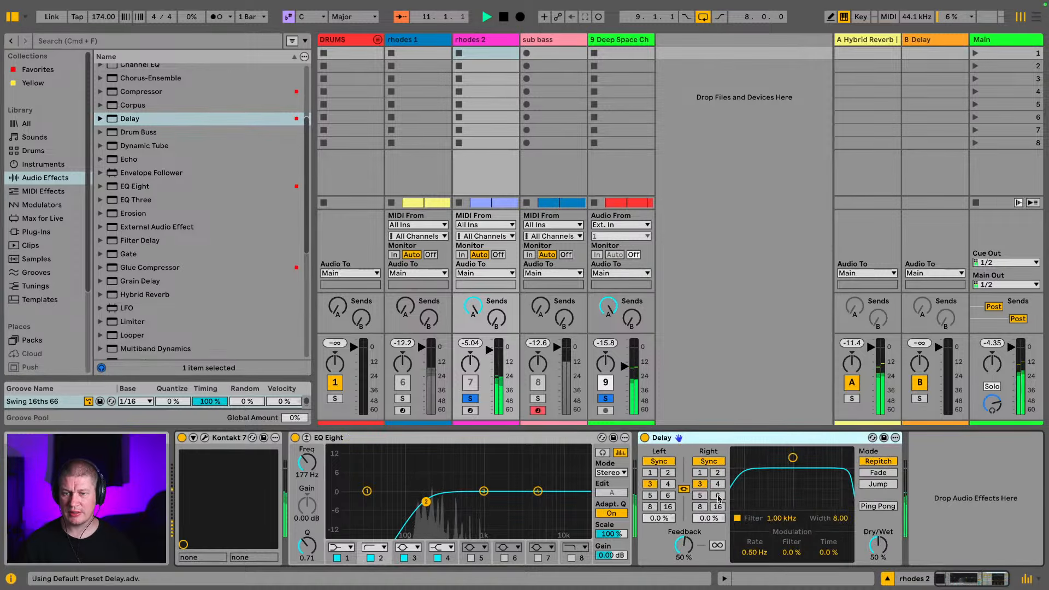
left_click(699, 506)
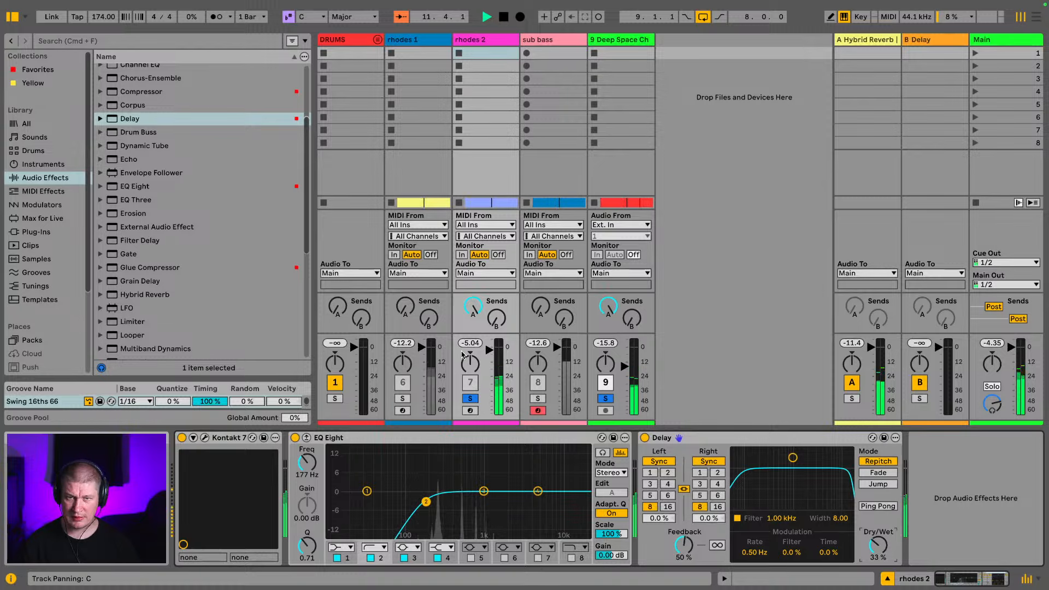
Bring the soloed rhodes 2 back into the full mix, and unmute the sub bass with its volume at -7.0 dB
left_click(471, 400)
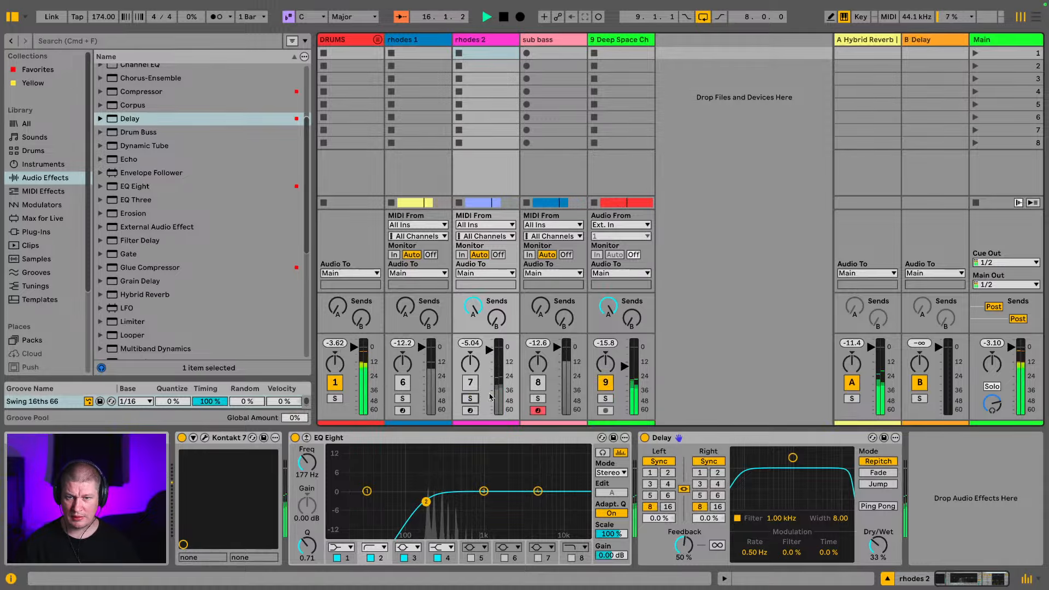
left_click(468, 386)
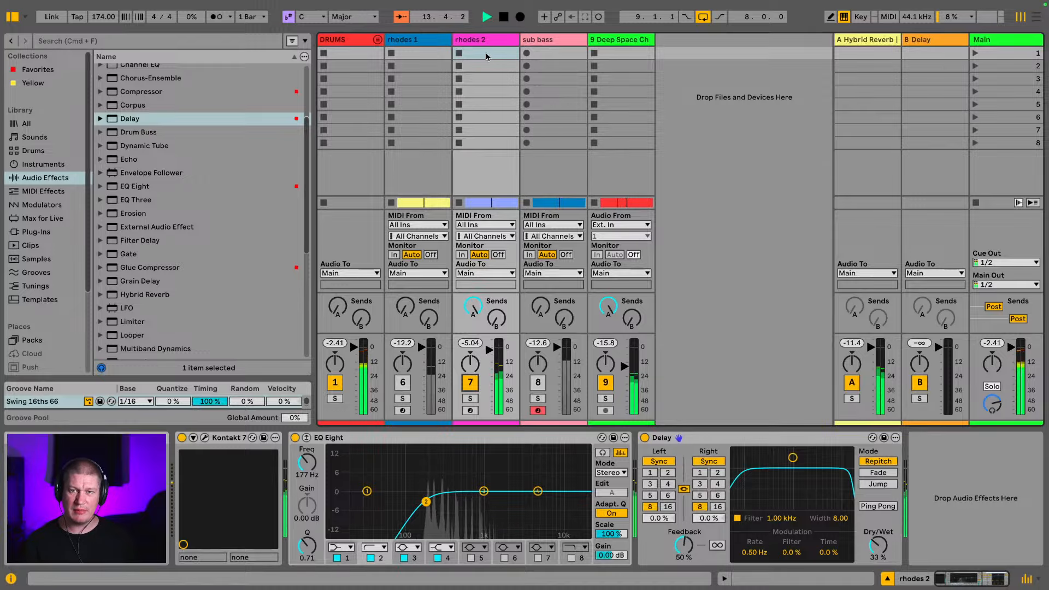
left_click(538, 383)
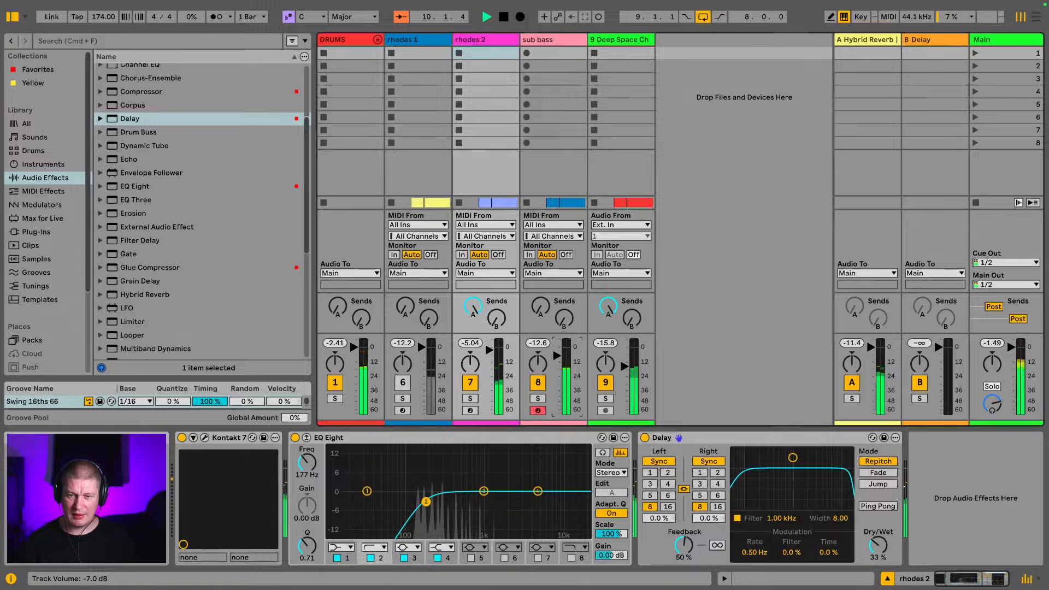
left_click(552, 40)
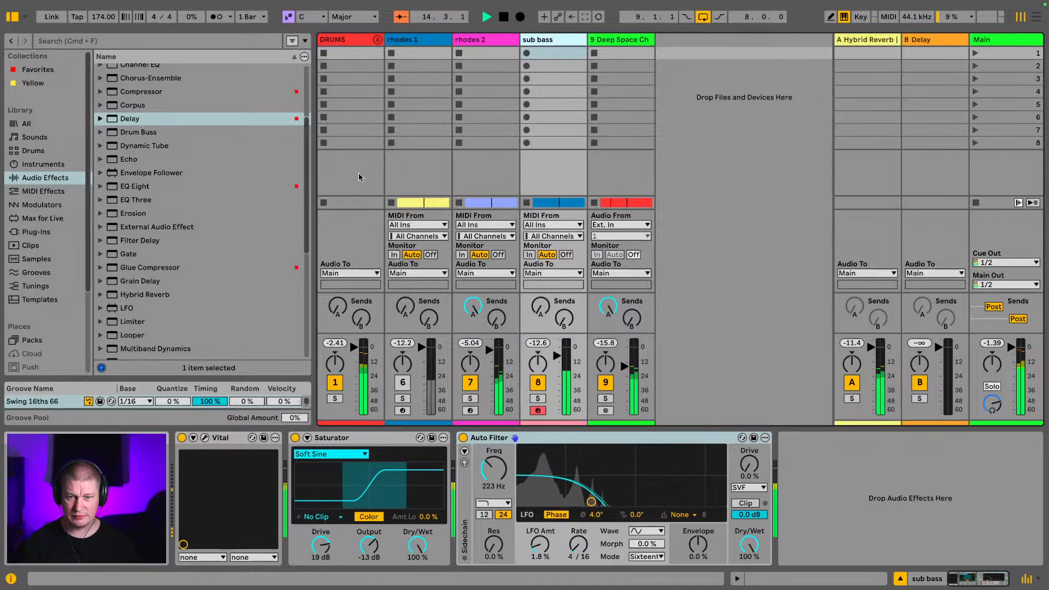
left_click(402, 385)
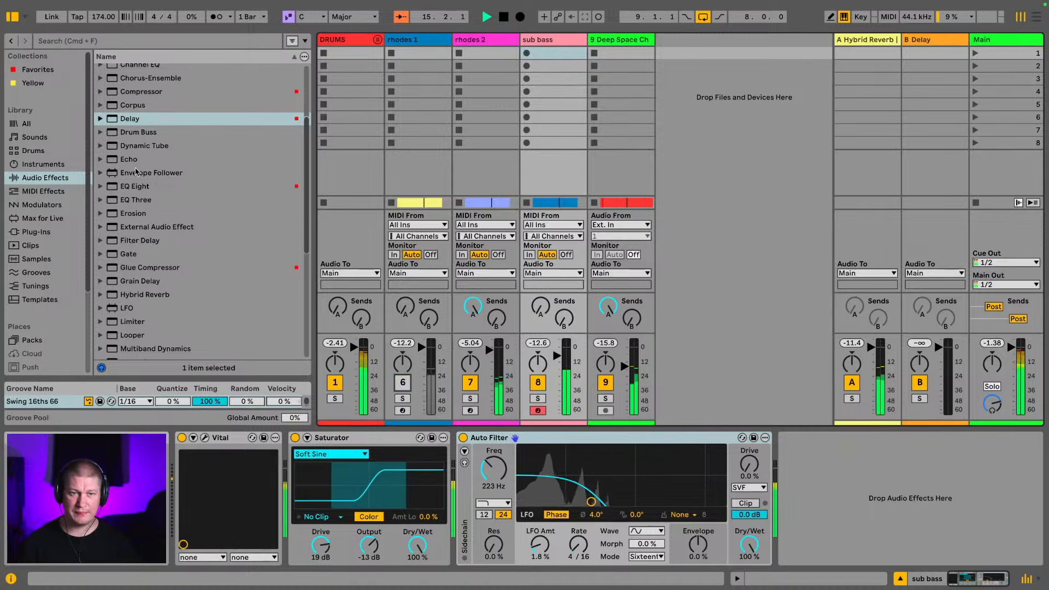
Expand the Instrument Rack presets in the instrument library and look through the list for a new sound
scroll(100, 164, "up", 1)
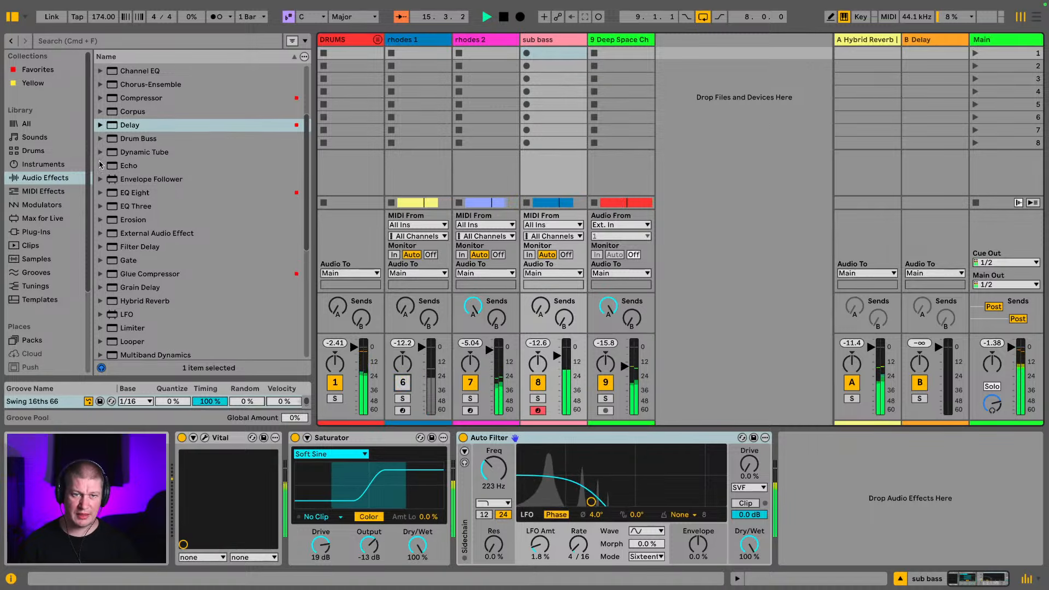
left_click(43, 164)
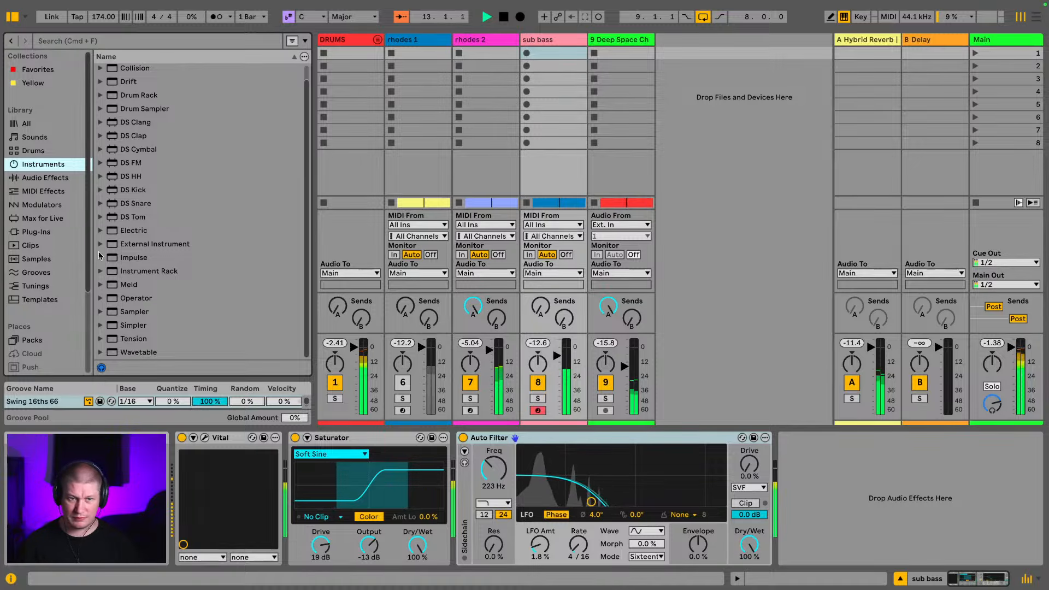
left_click(118, 272)
scroll(191, 224, "down", 3)
scroll(191, 224, "down", 8)
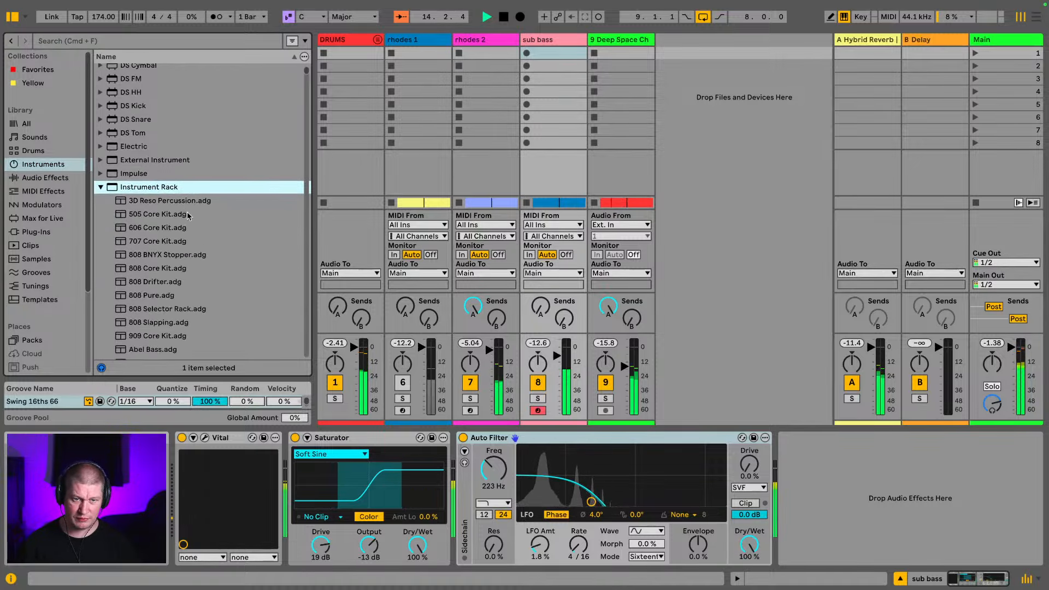
scroll(195, 213, "down", 12)
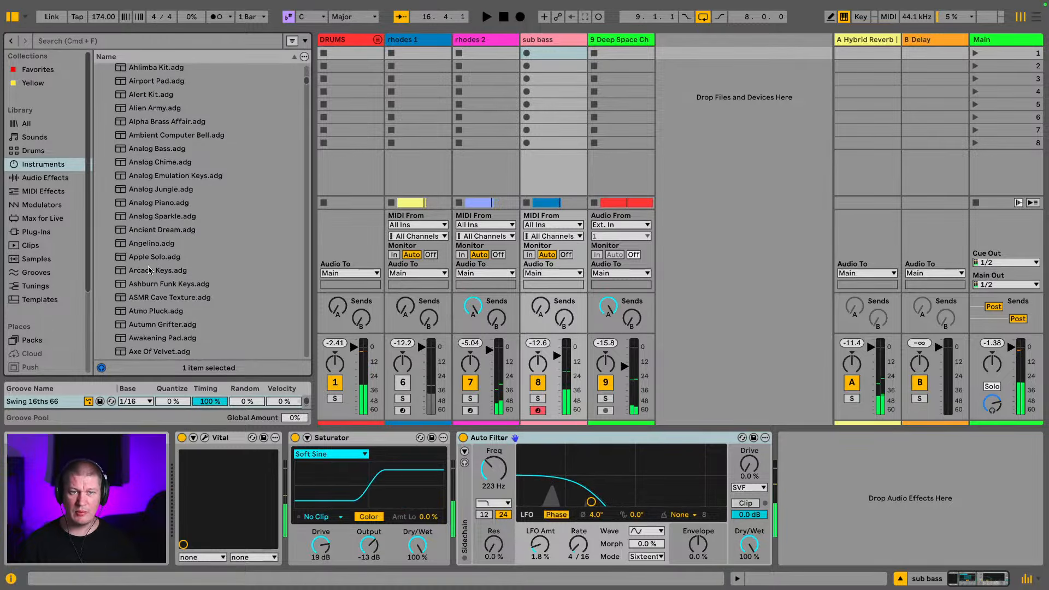
scroll(186, 186, "up", 6)
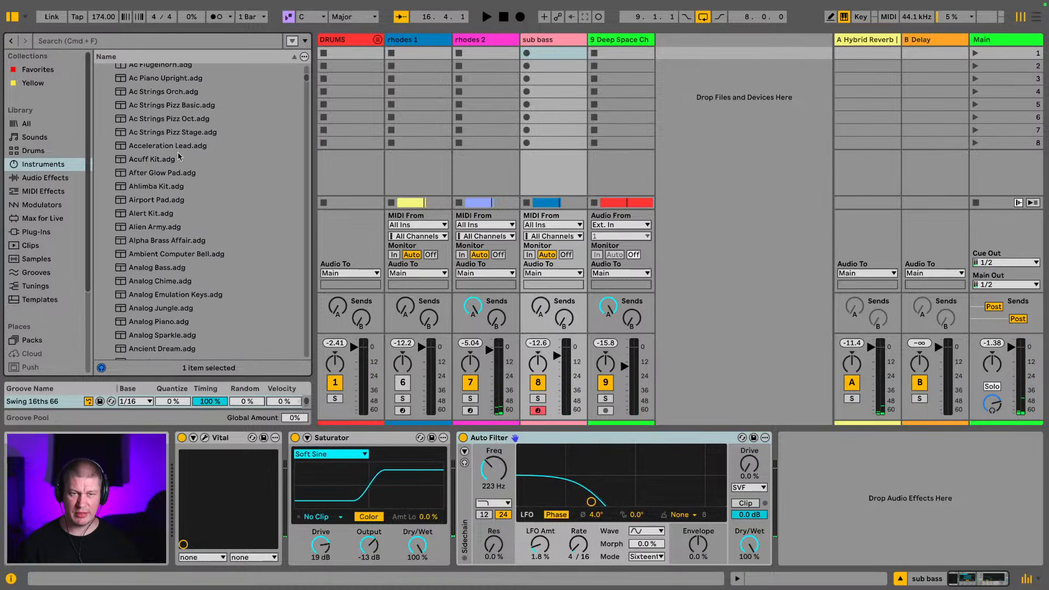
scroll(191, 142, "down", 10)
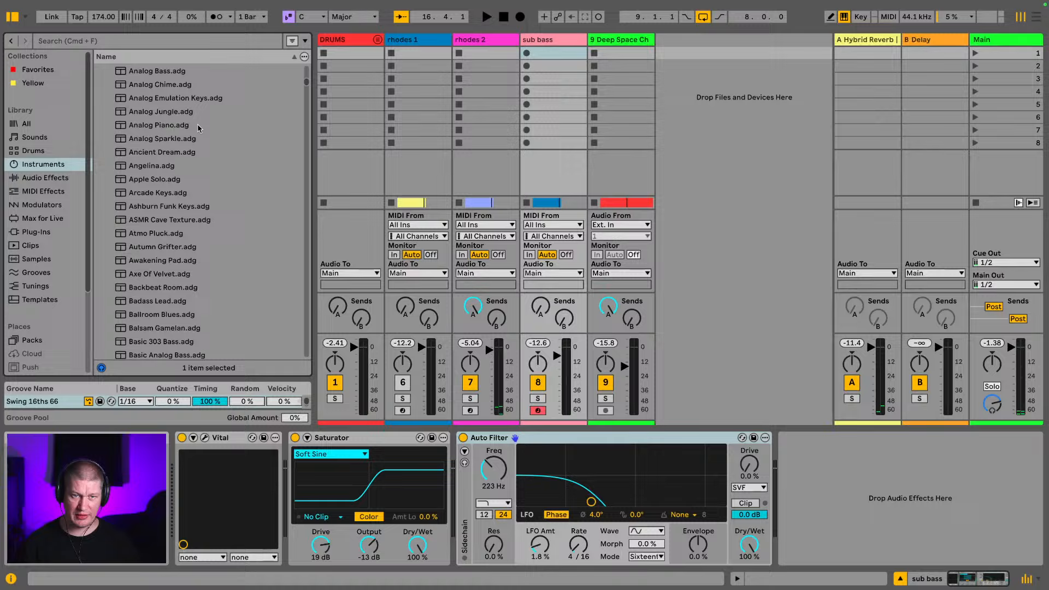
Audition the Instrument Rack presets one after another, from Apple Solo down to Basic Brushed Bells
left_click(173, 179)
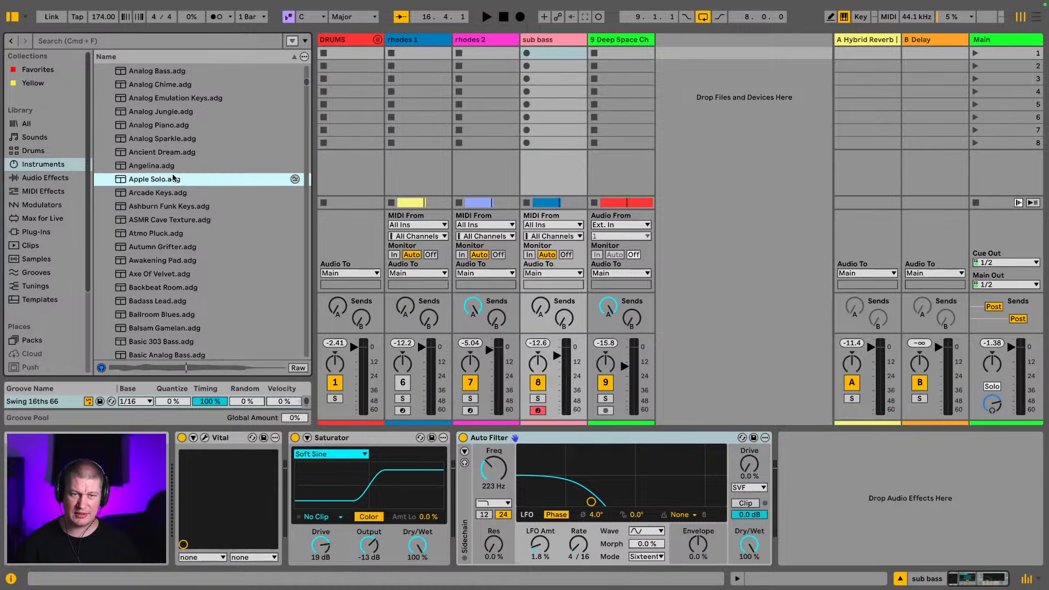
key("Down")
key("Down")
key("Down")
key("Down")
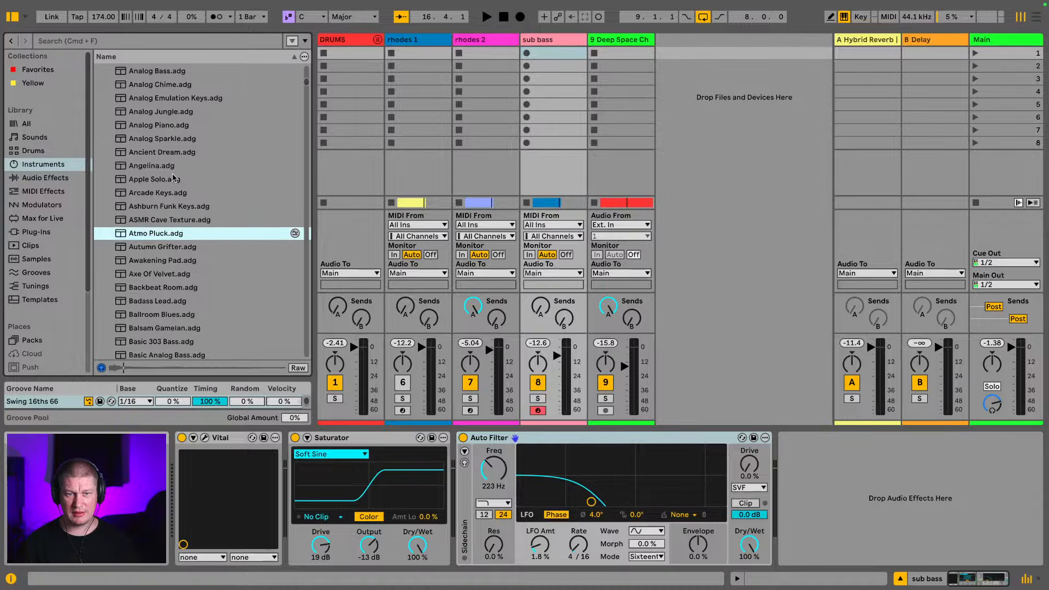
key("Down")
key("Down")
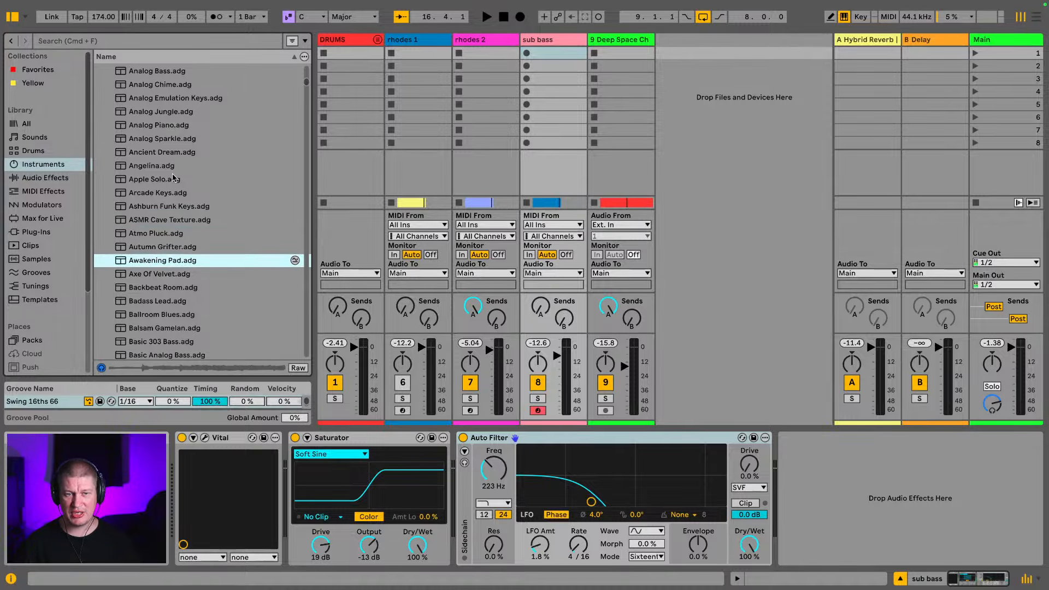
key("Down")
key("Down")
key("Down")
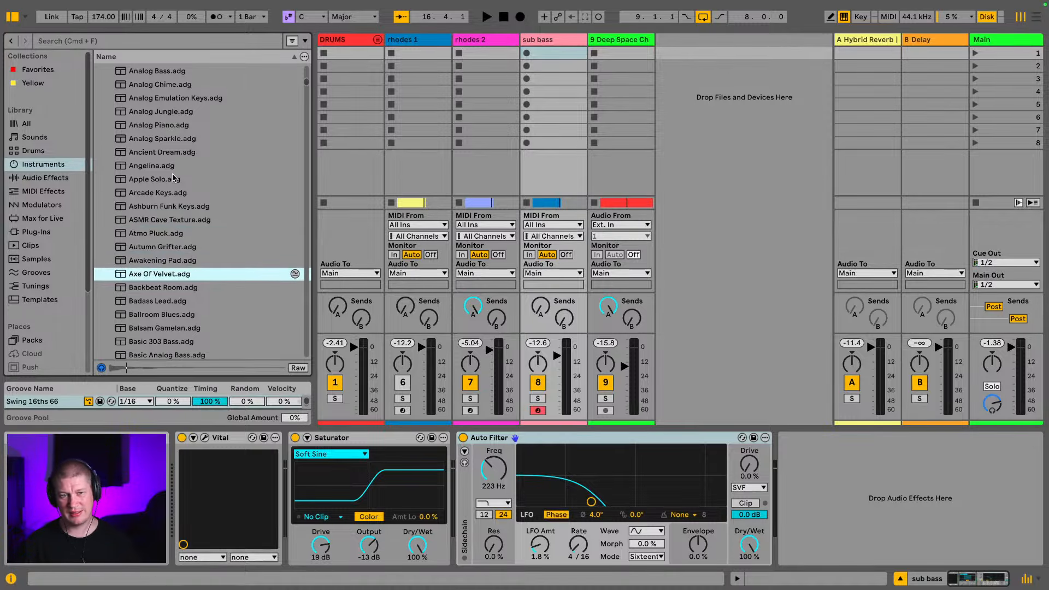
key("Down")
key("Down")
key("Down")
key("Down")
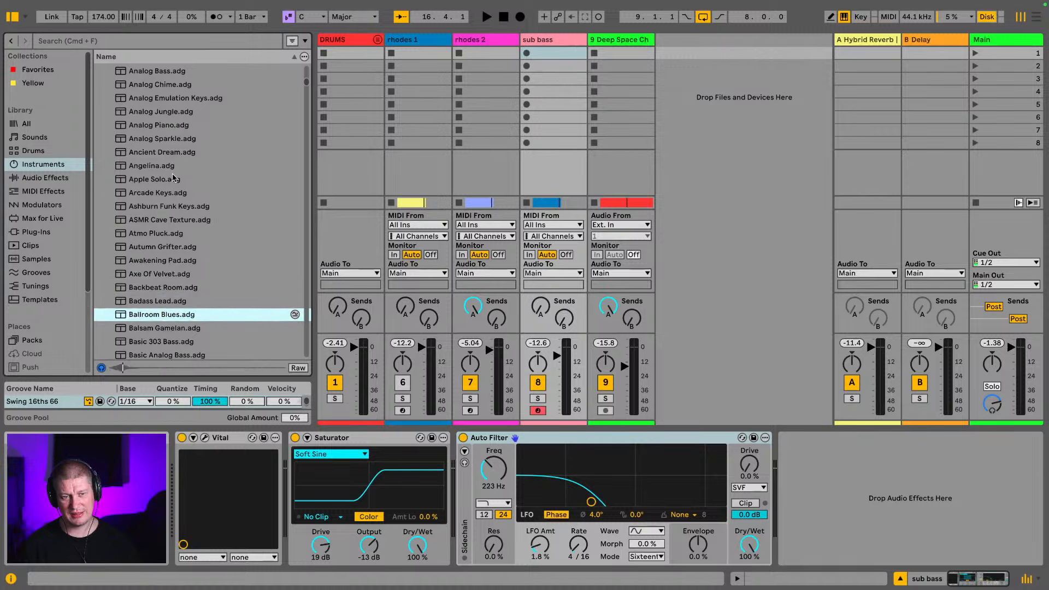
key("Down")
key("Down")
key("Down")
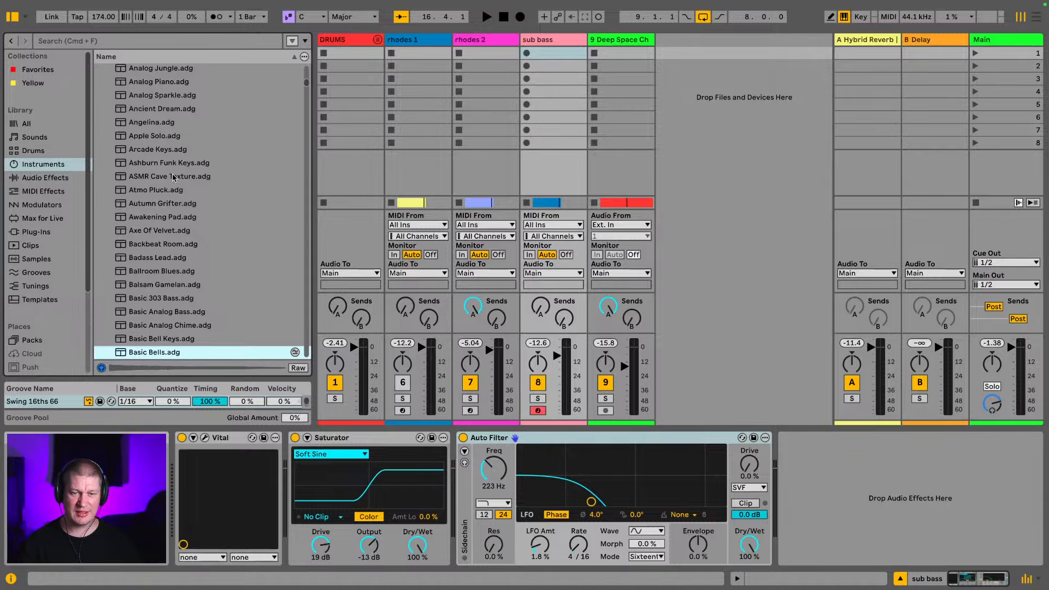
key("Down")
key("Down")
key("Down")
Load the Basic Bright Marimba preset onto a new MIDI track and raise the computer keyboard by one octave
key("Up")
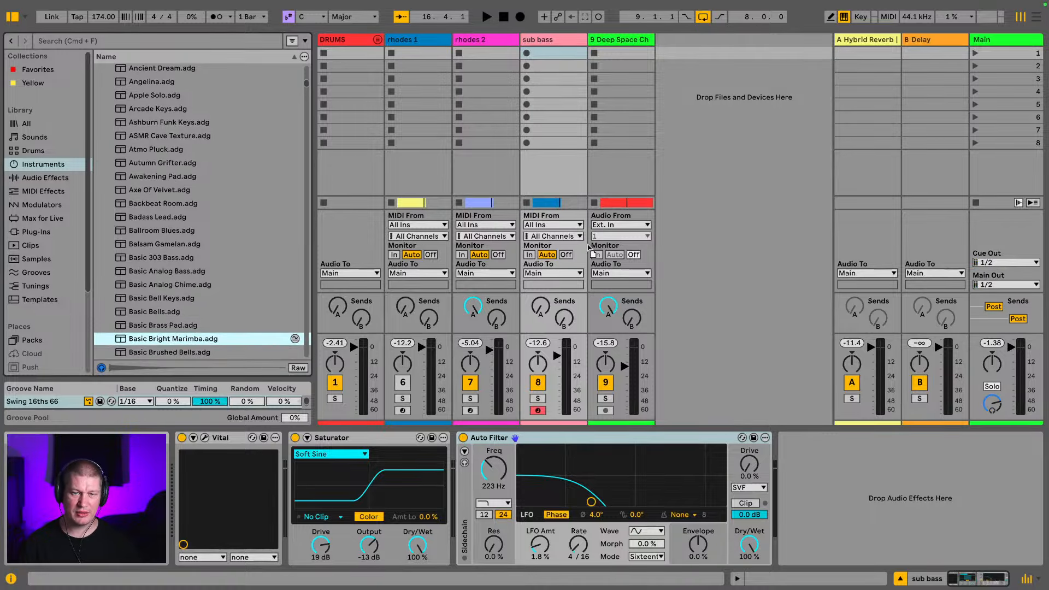
left_click_drag(589, 247, 699, 105)
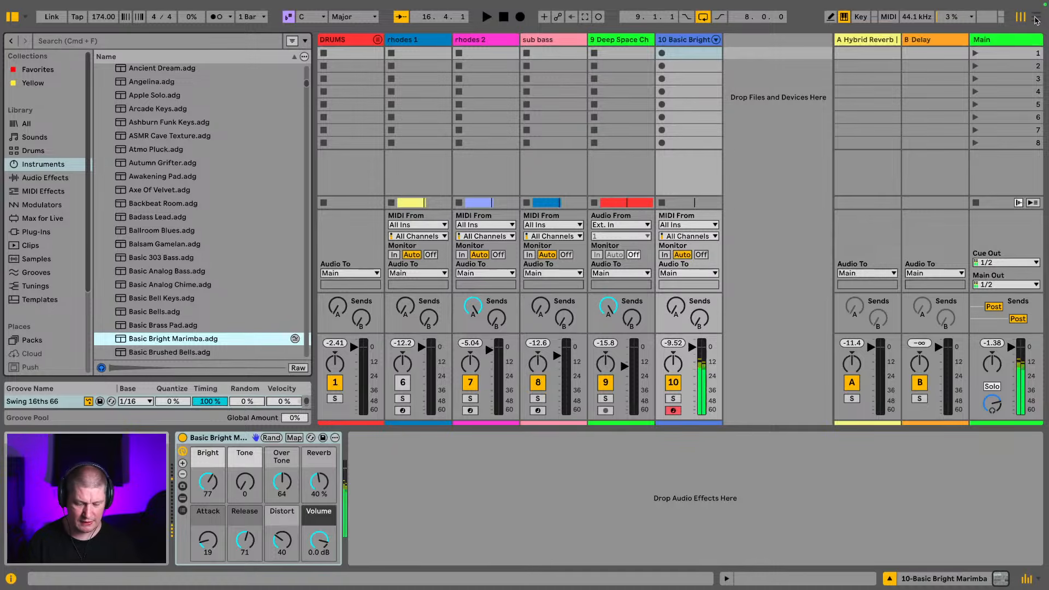
key("x")
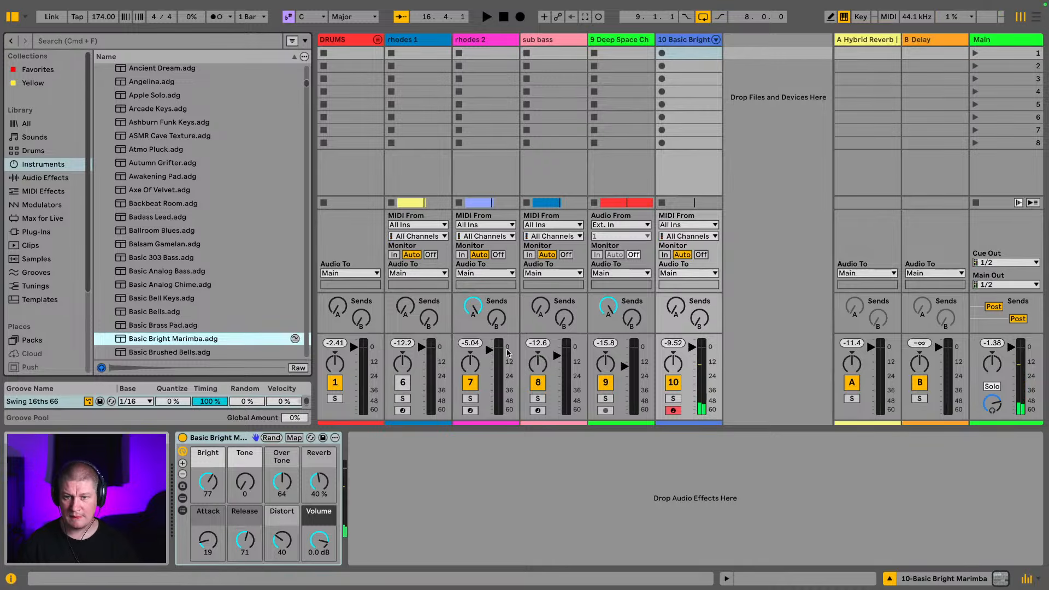
Solo rhodes 2, the Deep Space Chord pad and the marimba together, and raise the marimba's send to the Hybrid Reverb during loop playback
left_click(474, 401)
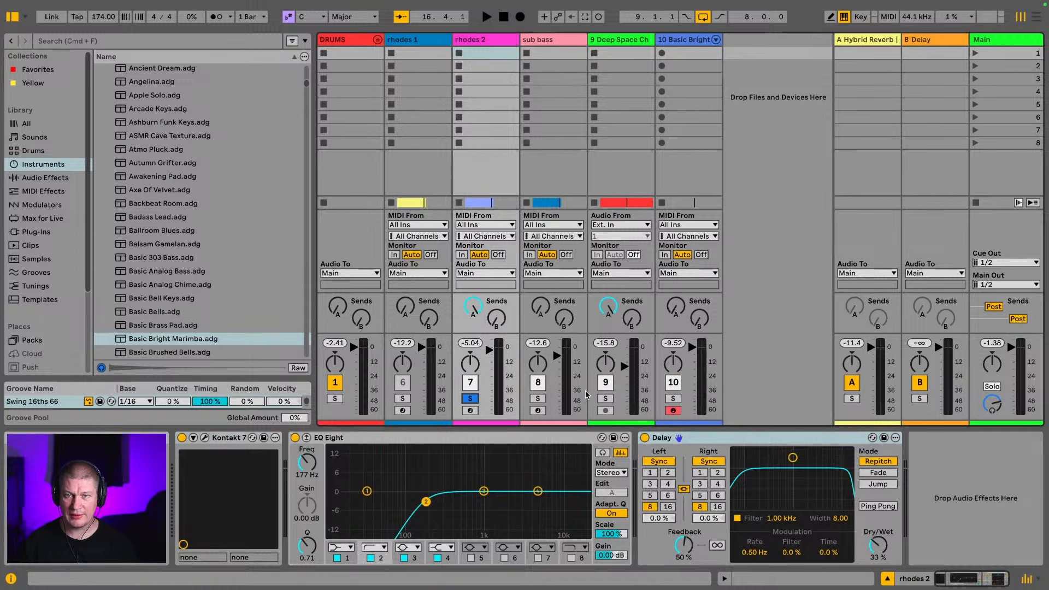
left_click(604, 399)
left_click(470, 398, "super")
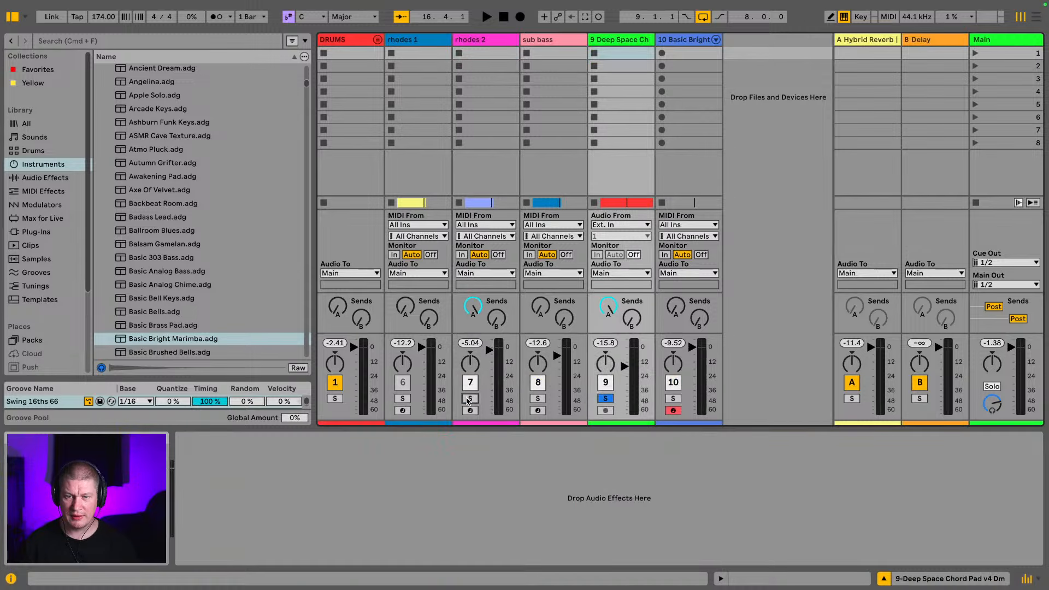
key("space")
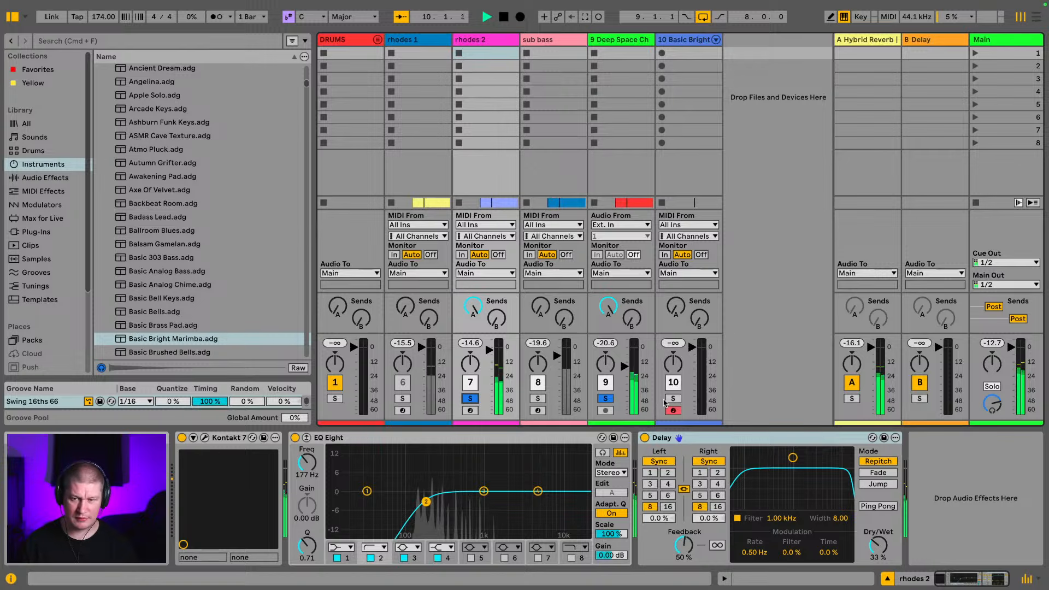
left_click(674, 400, "super")
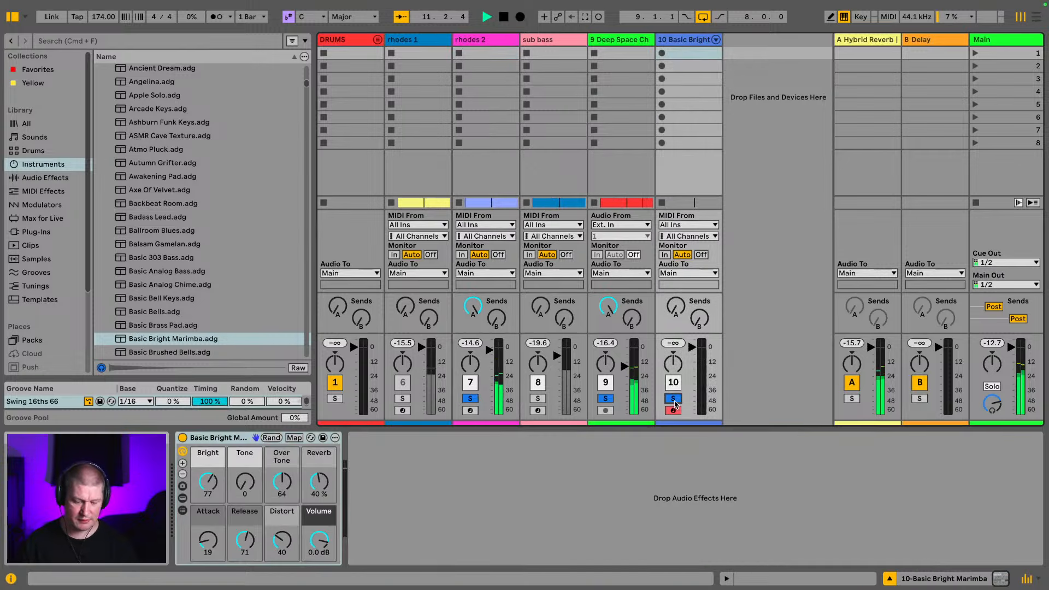
left_click(676, 307)
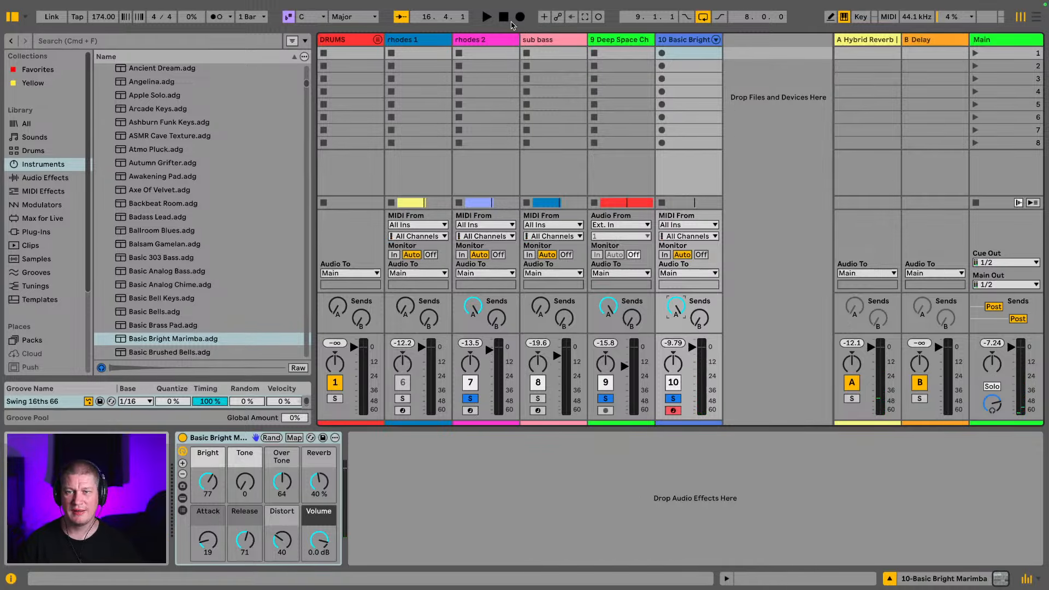
key("space")
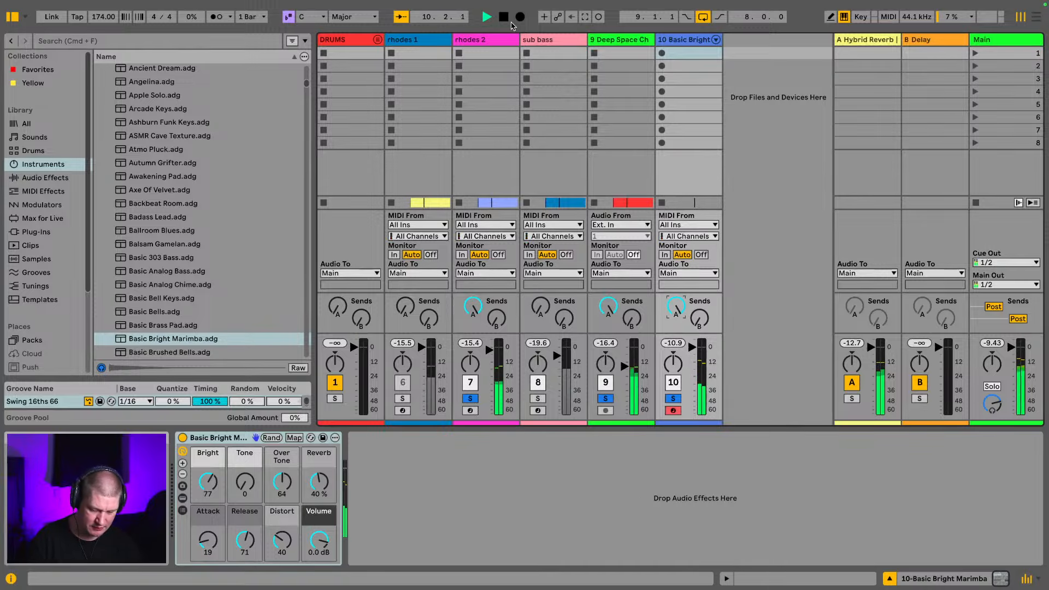
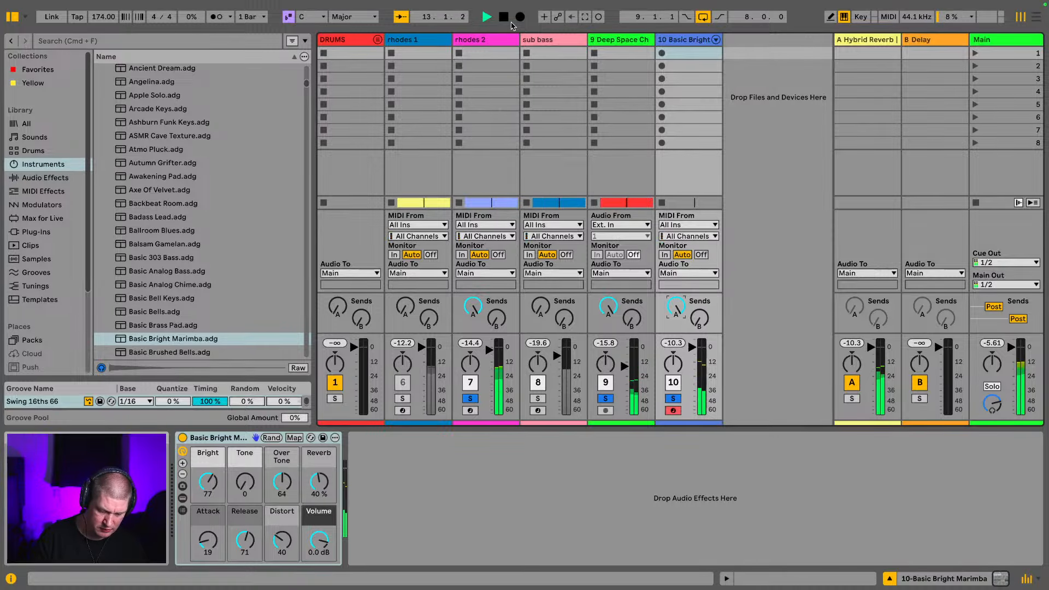
Create an empty eight-bar MIDI clip on the marimba track in the arrangement, from bar 9 to 17, and enlarge its note editor
key("Tab")
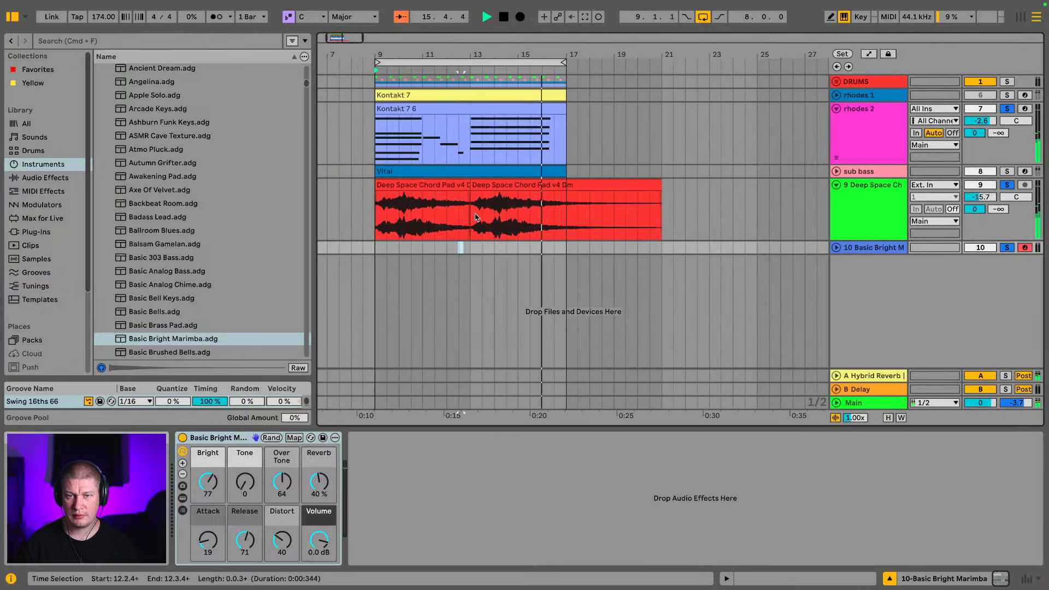
left_click_drag(378, 248, 560, 264)
key("super+shift+m")
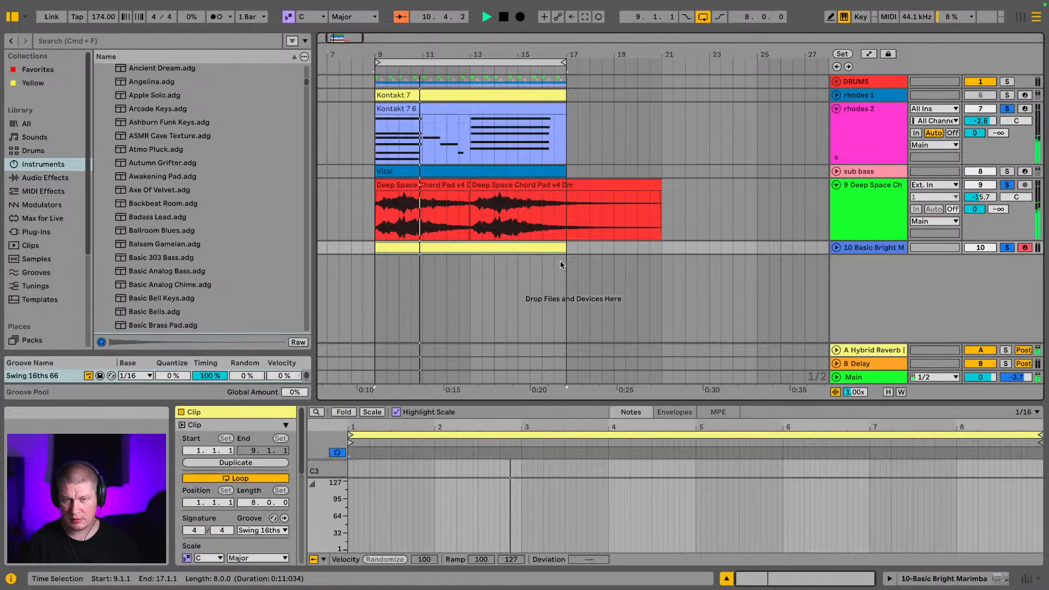
left_click_drag(507, 405, 500, 41)
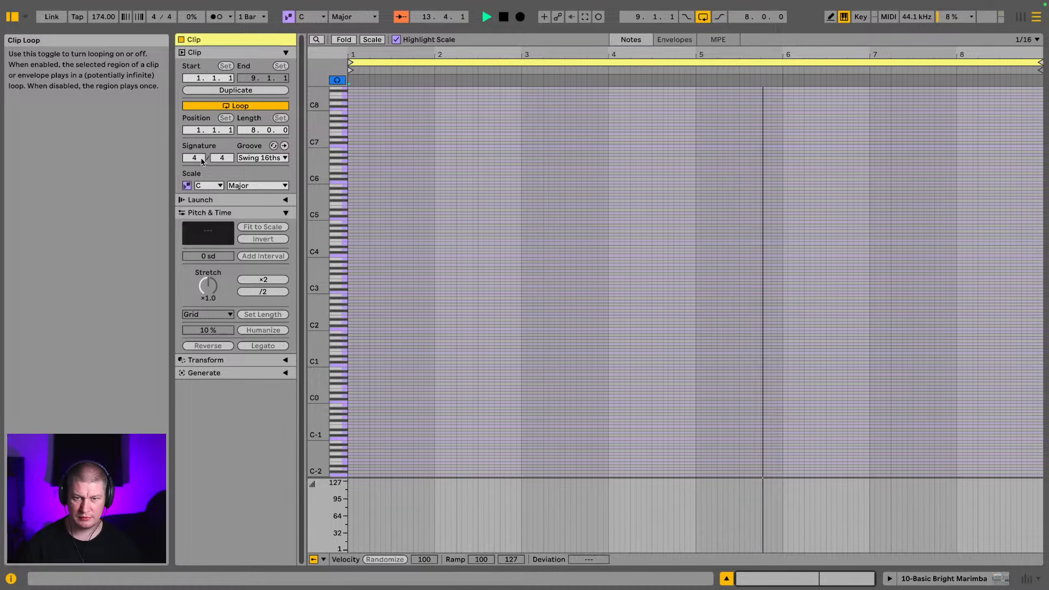
Add a D4 sixteenth note at the very start of the marimba clip, at 1.1.1
mouse_move(373, 54)
left_mouse_down()
mouse_move(374, 63)
mouse_move(611, 54)
left_mouse_up()
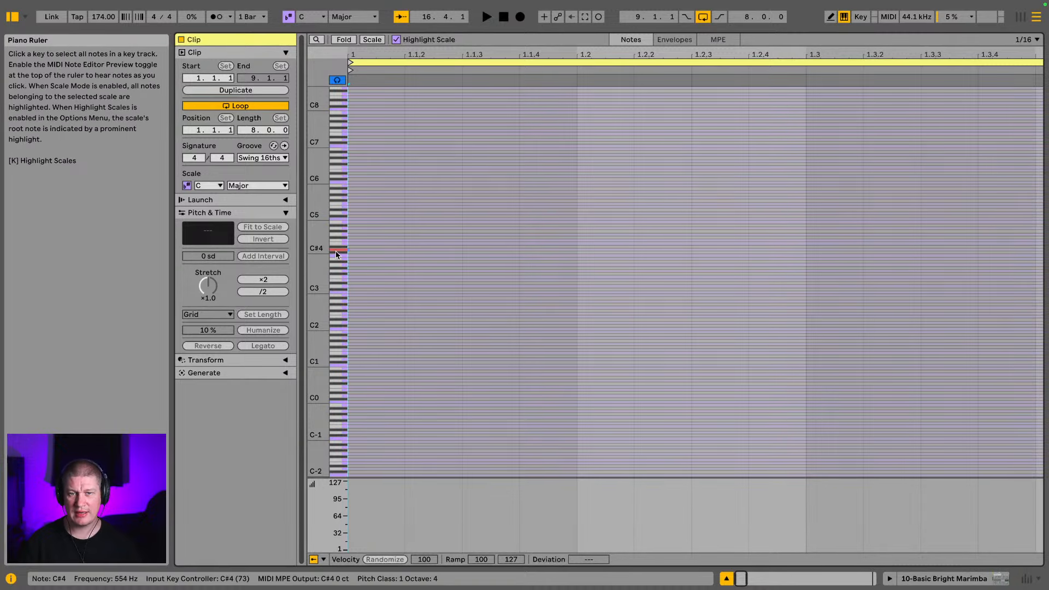
left_click_drag(317, 251, 313, 363)
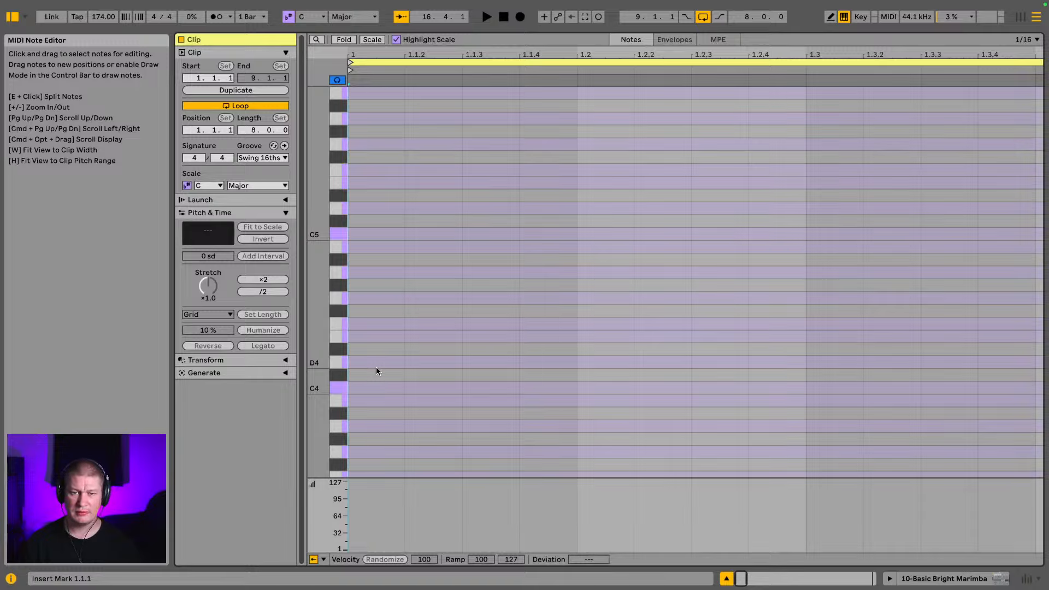
key("space")
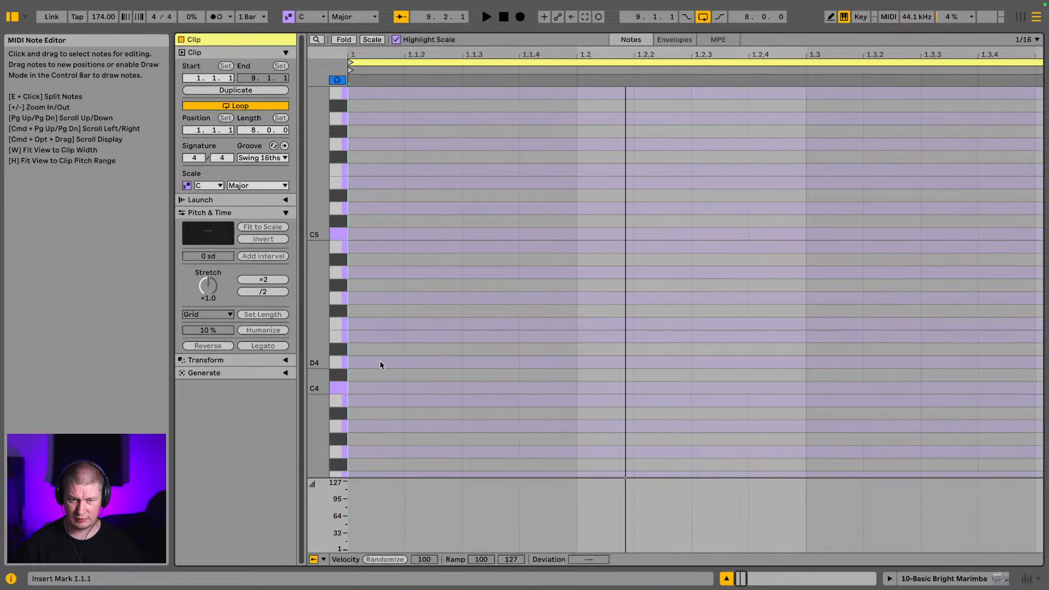
double_click(381, 364)
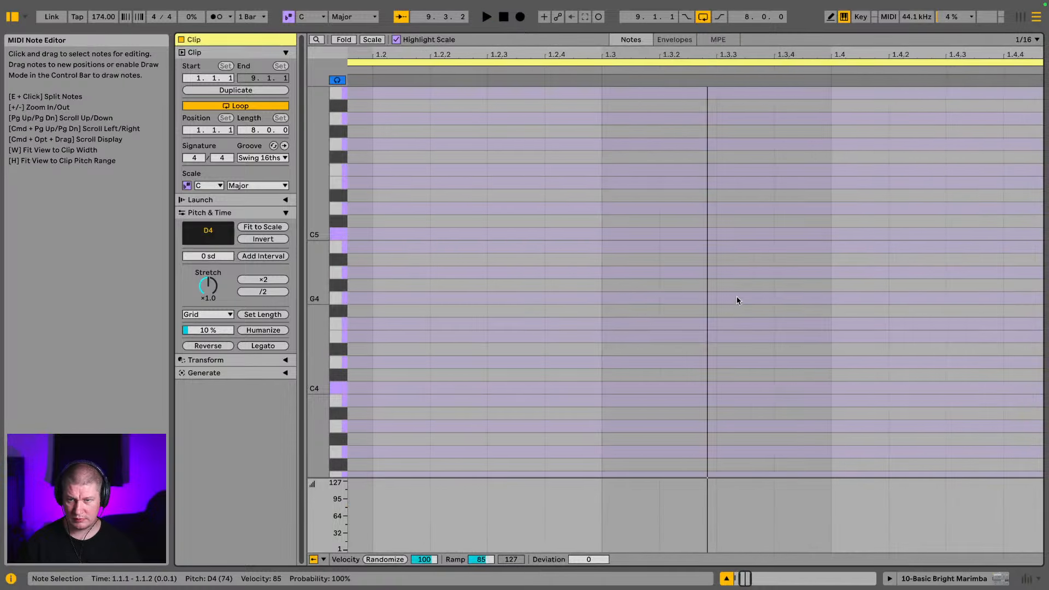
Add a second sixteenth note to the marimba clip and place it on F4 at 1.4.1
double_click(742, 285)
key("Down")
key("Down")
key("Down")
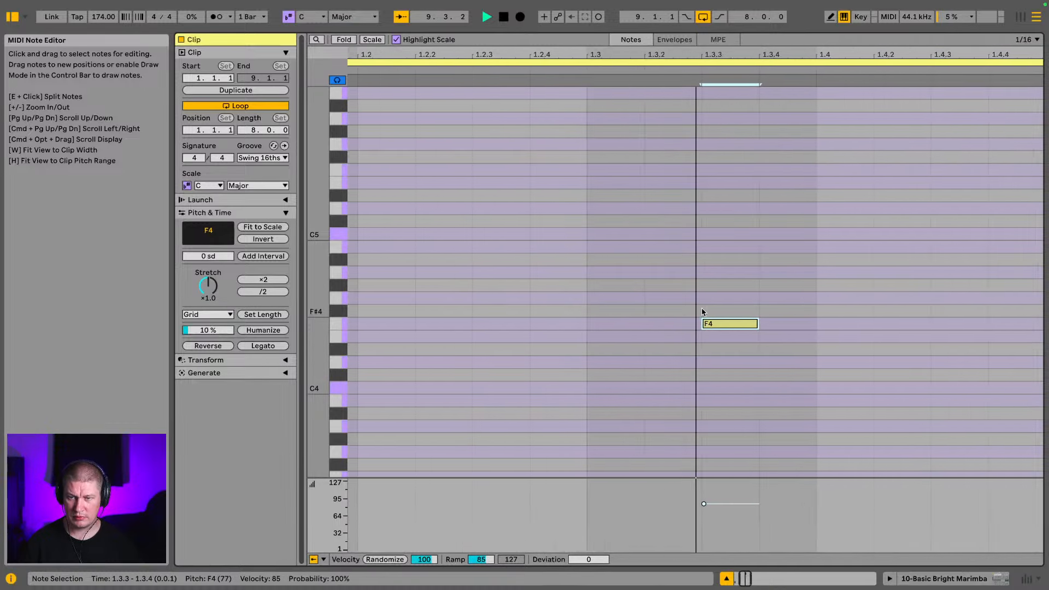
key("Right")
key("Right")
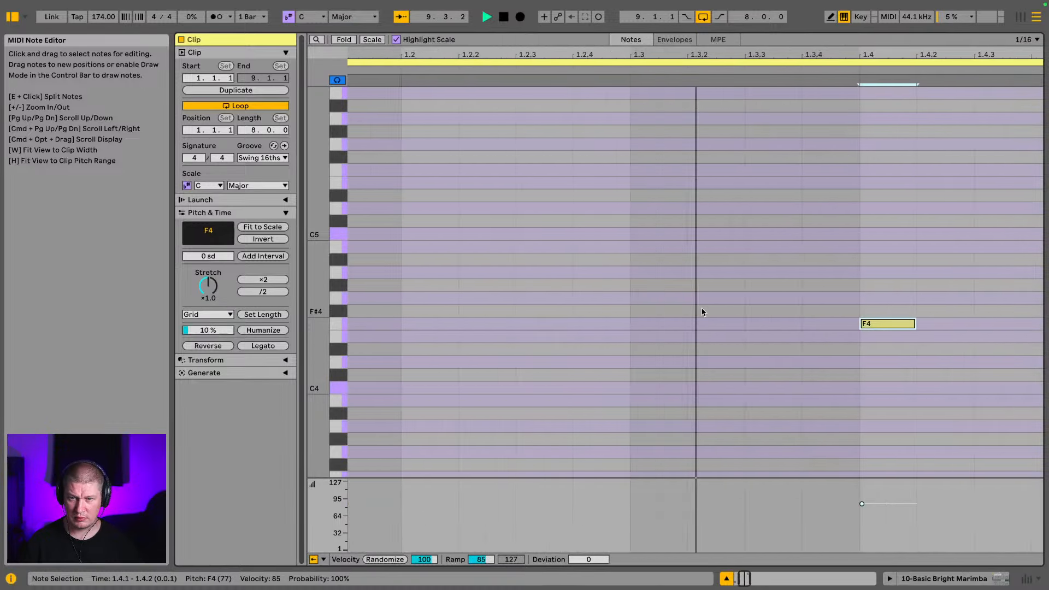
Add an A4 sixteenth note in bar 2 of the marimba clip and shift it to 2.3.1, checking its timing in playback
key("x")
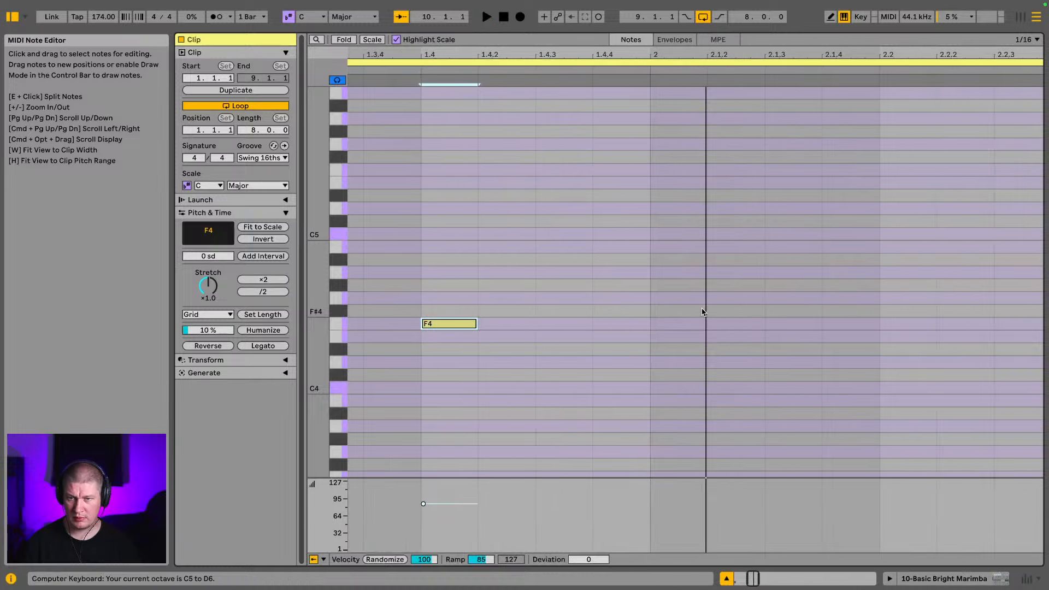
double_click(784, 288)
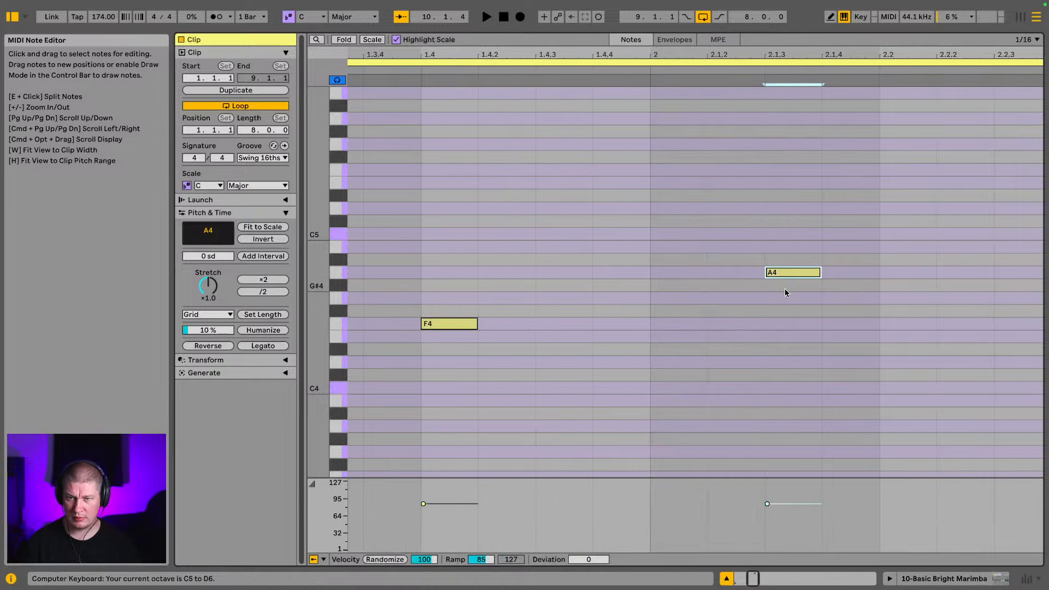
key("Right")
key("Right")
key("space")
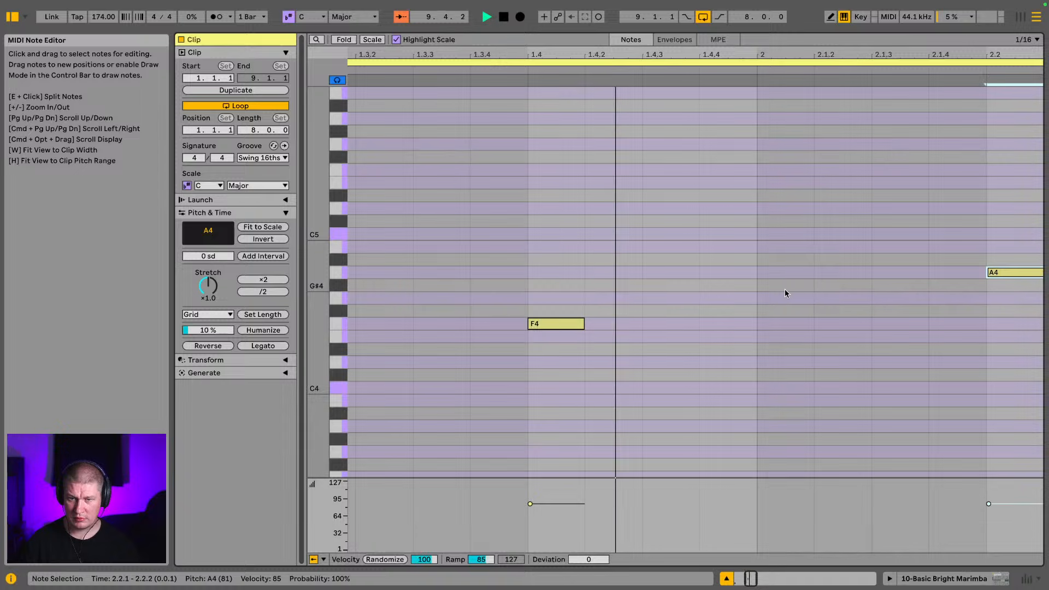
key("Right")
key("Right")
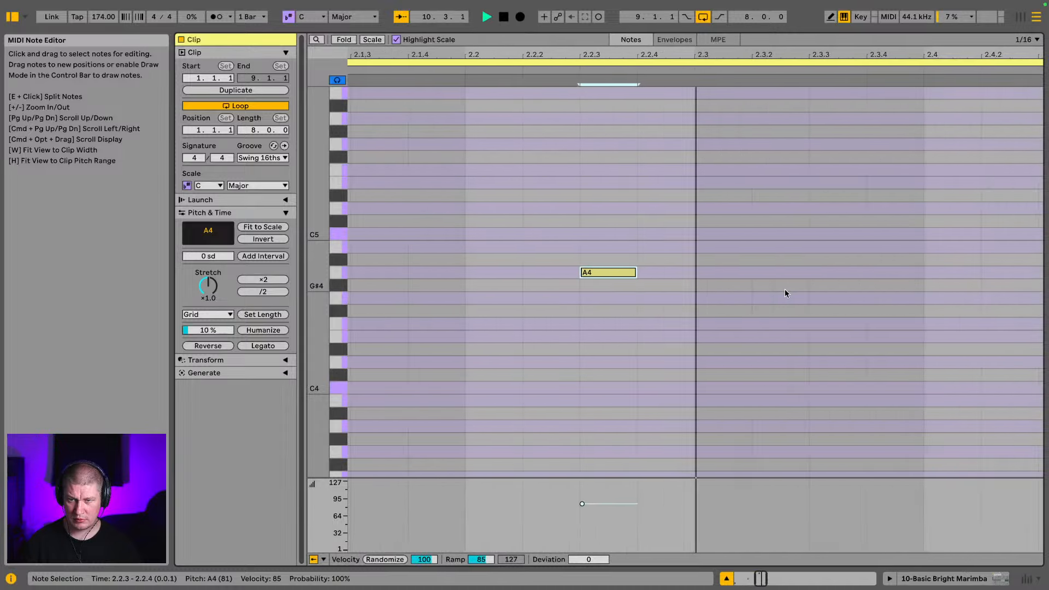
key("Right")
key("Right")
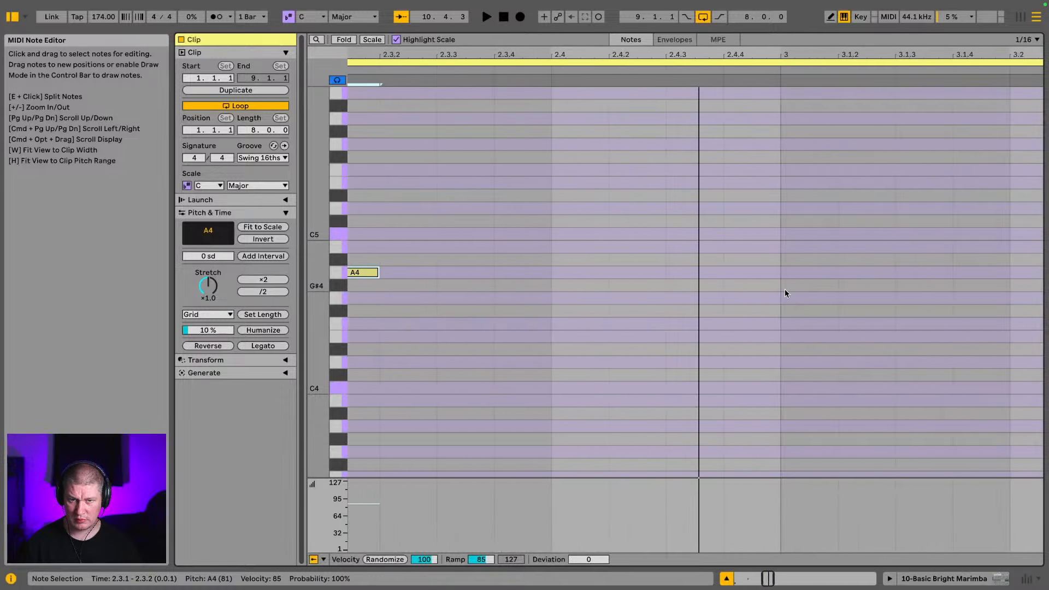
Add a sixteenth note in bar 3 of the marimba clip and place it on C5 at 3.2.1, checking it in playback
double_click(799, 248)
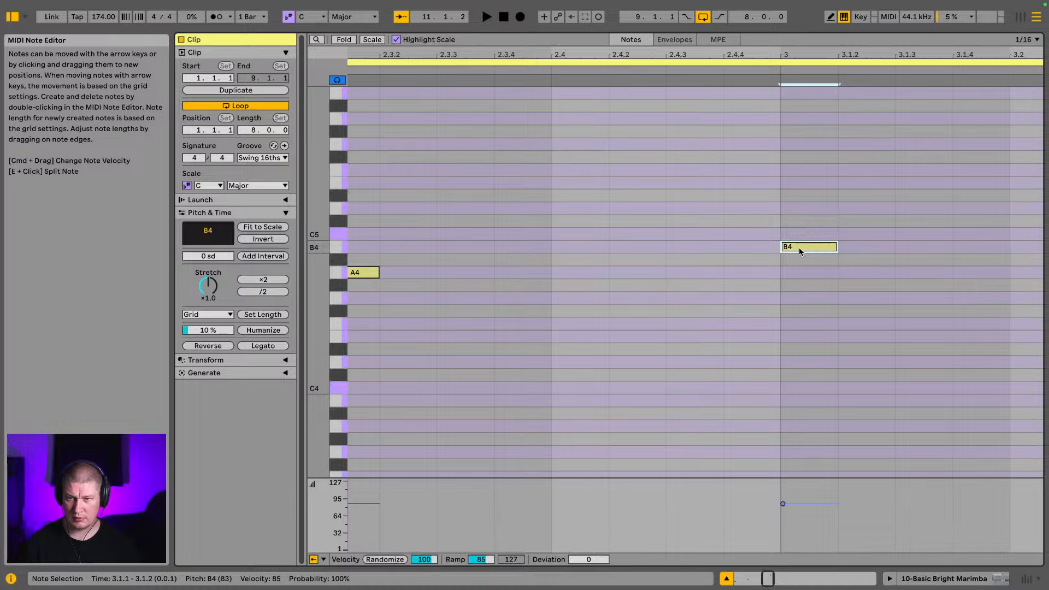
key("Up")
key("space")
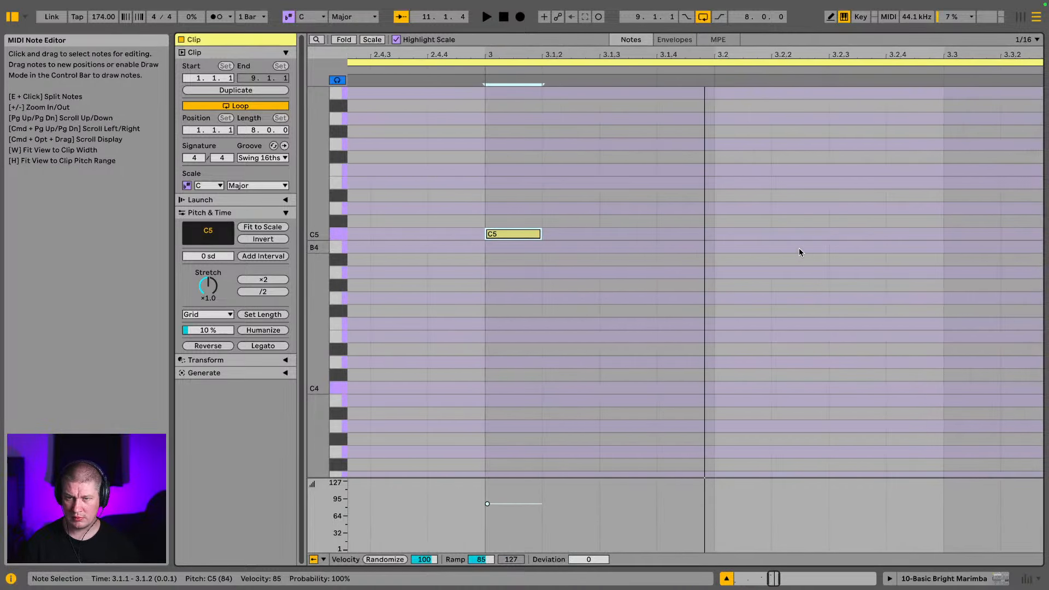
key("space")
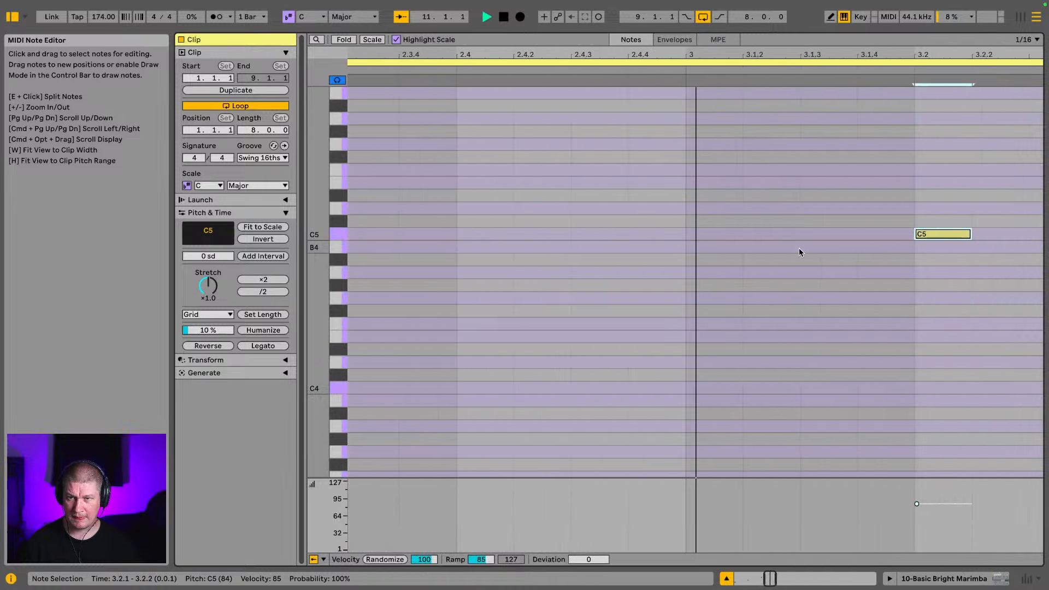
key("space")
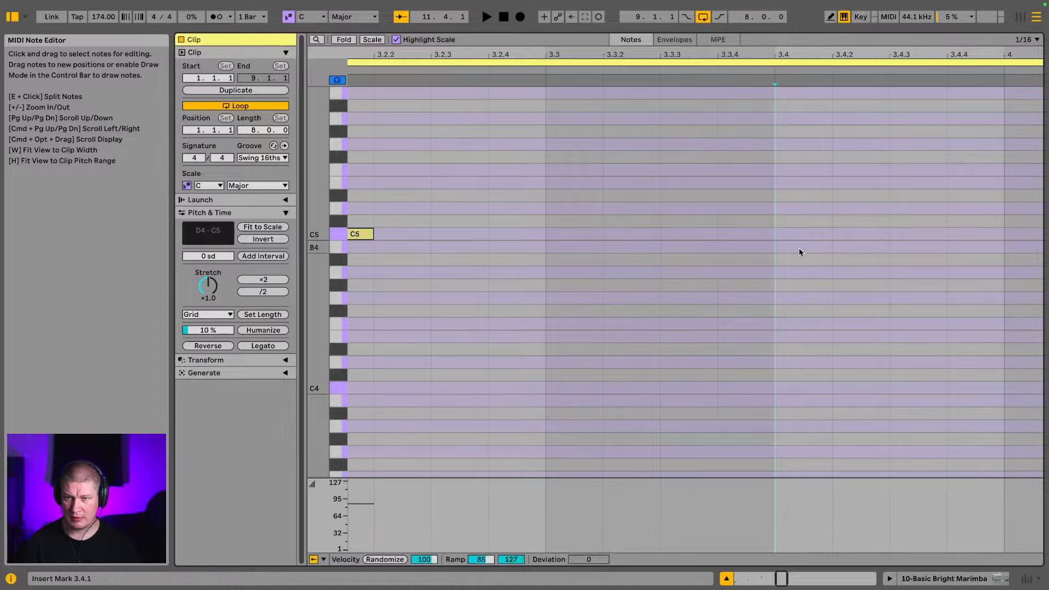
Add an A4 sixteenth note at 3.4.1 in the marimba clip, following the C5 note
double_click(799, 248)
key("Down")
key("Down")
key("x")
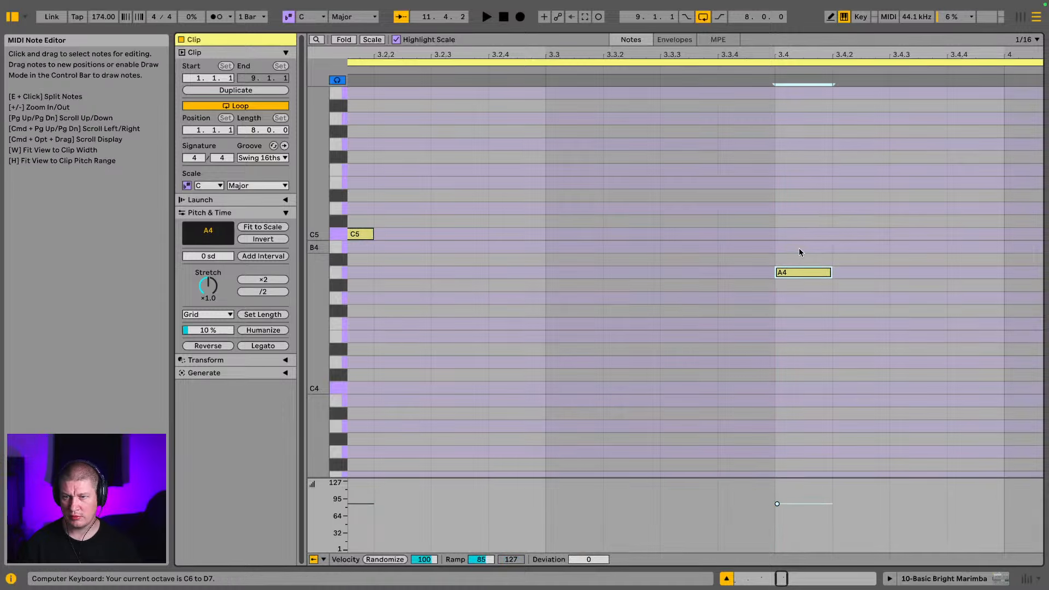
Move the last A4 note in the marimba clip onto the first beat of bar 4, at 4.1.1
key("Right")
key("Right")
key("Right")
key("Right")
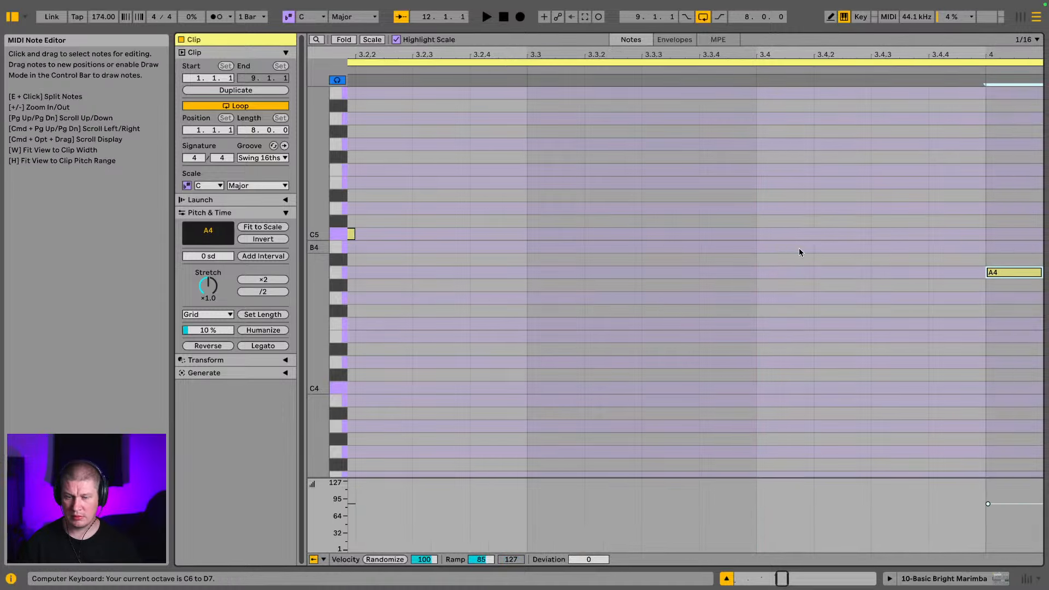
Duplicate the A4 note at 4.1.1 and place the copy on F4 at 4.3.1 in the marimba clip
key("super+d")
key("Right")
key("Right")
key("Right")
key("Right")
key("Right")
key("Right")
key("Right")
key("Right")
key("Right")
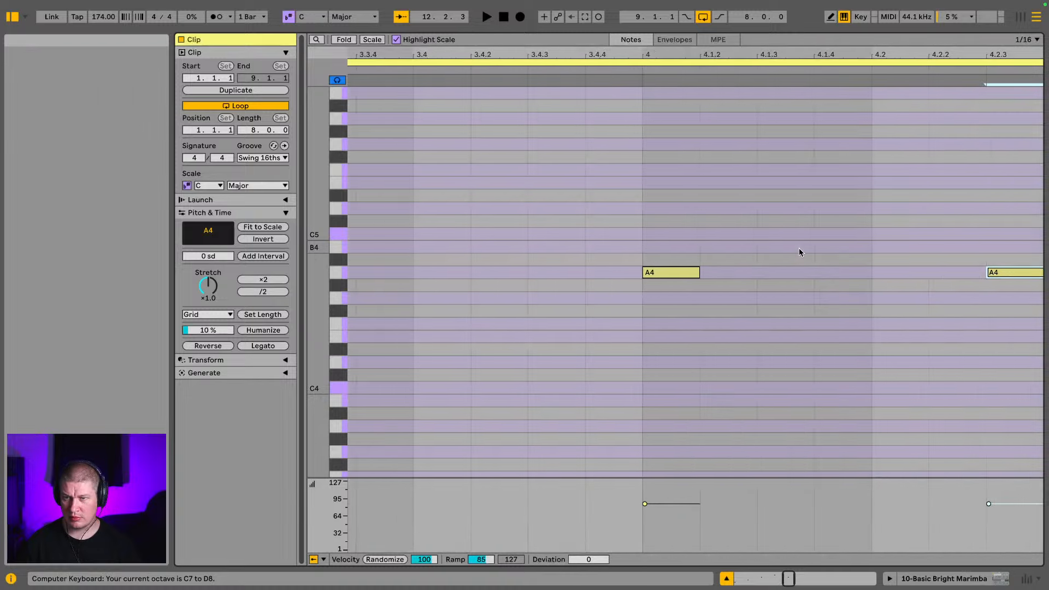
key("Left")
key("Left")
key("Down")
key("Down")
key("Down")
key("Down")
key("Down")
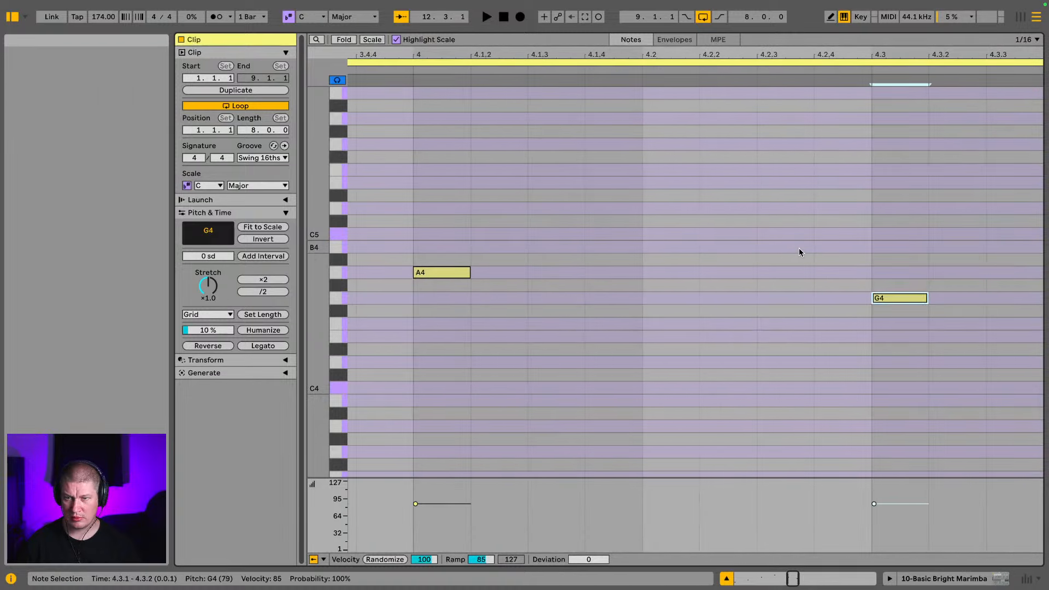
key("Up")
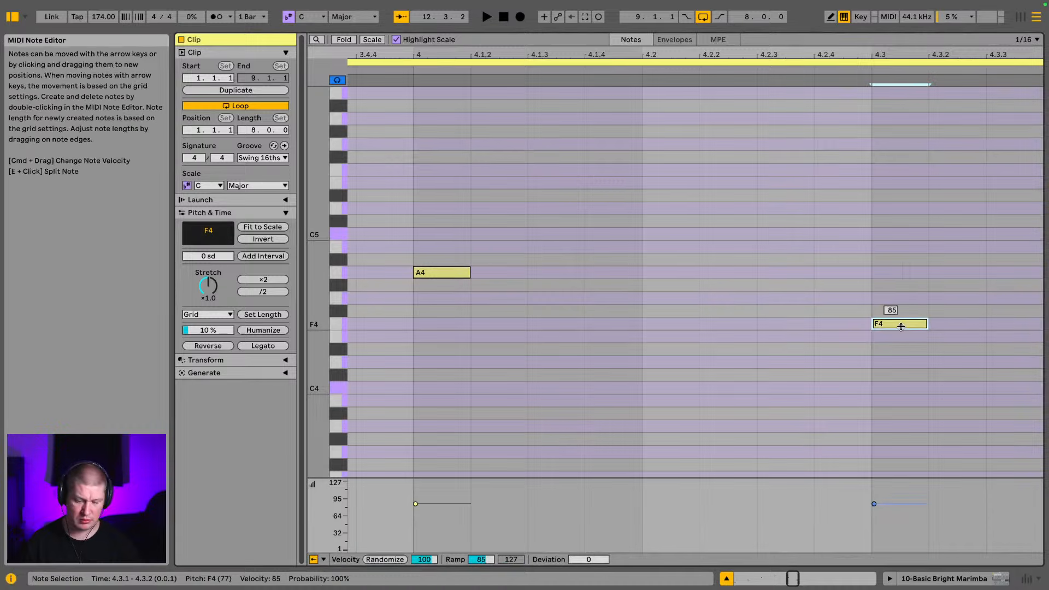
Duplicate the F4 note at 4.3.1 and place the copy on G4 at 5.1.1, checking it in playback
key("super+d")
key("Right")
key("Right")
key("Right")
key("Right")
key("Right")
key("Right")
key("Right")
key("Right")
key("Right")
key("Right")
key("Right")
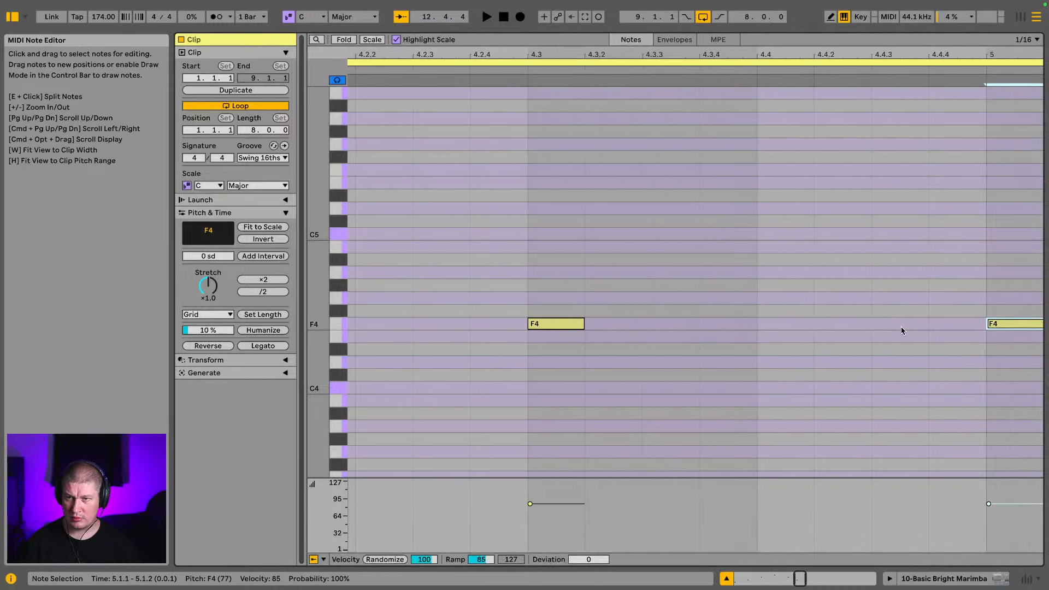
key("Left")
key("Left")
key("Left")
key("Left")
key("Up")
key("Up")
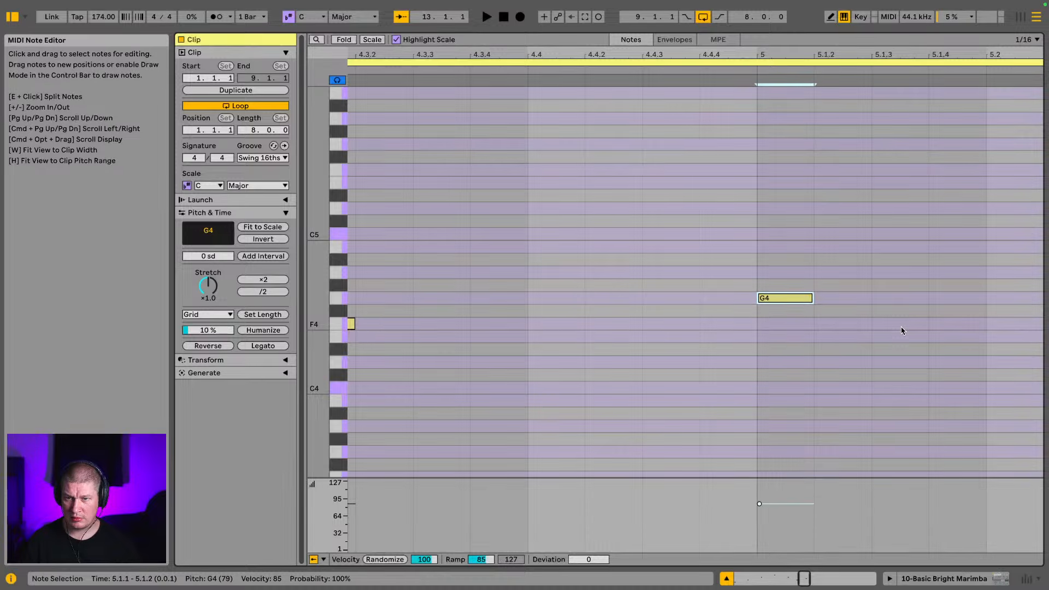
key("space")
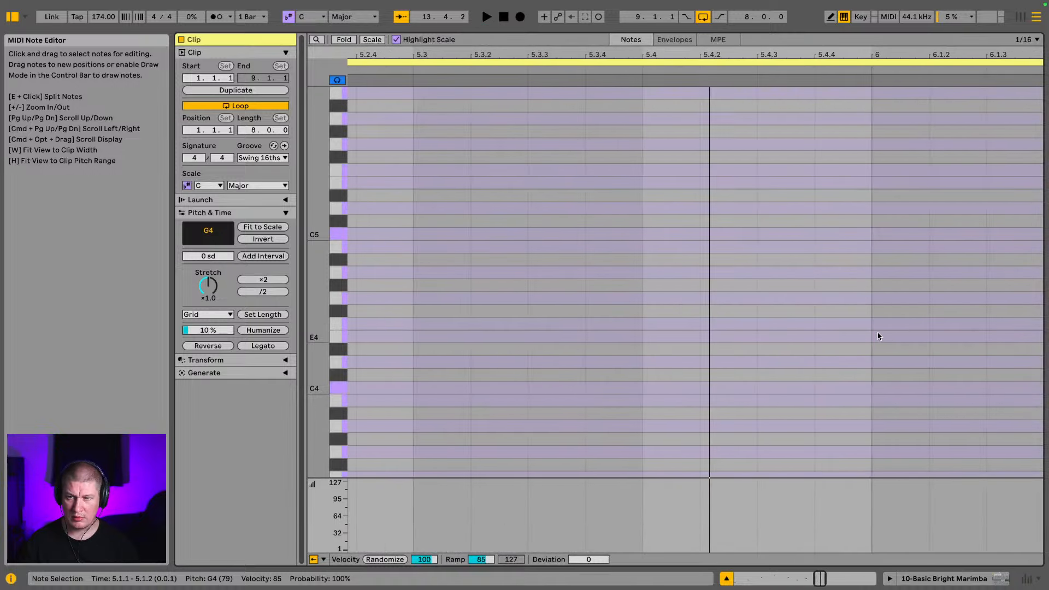
Add a sixteenth note at 6.1.1 in the marimba clip and lower it to D4, checking it in playback
double_click(878, 336)
key("Down")
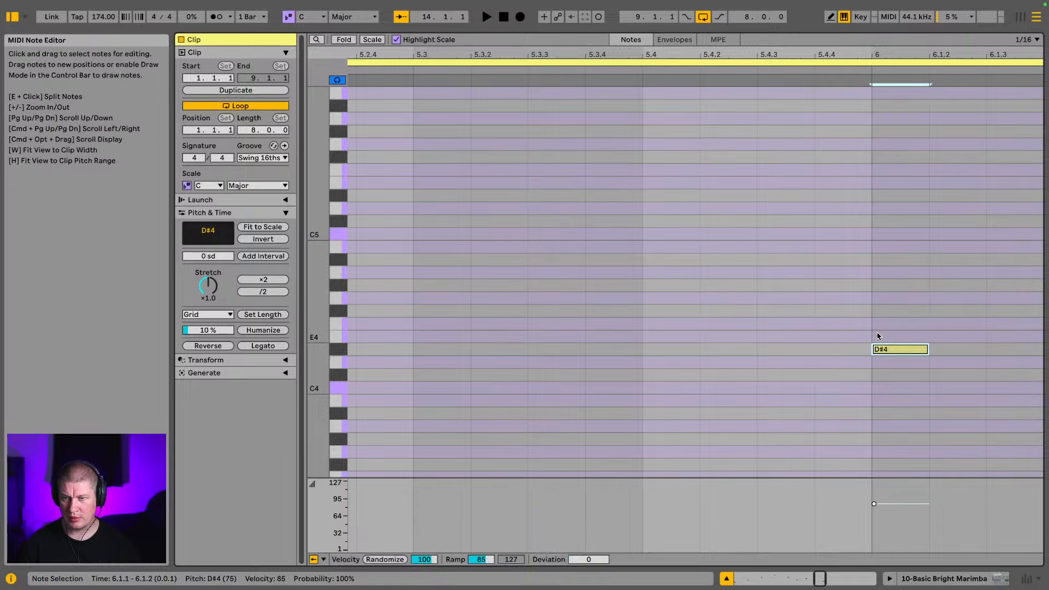
key("Down")
key("space")
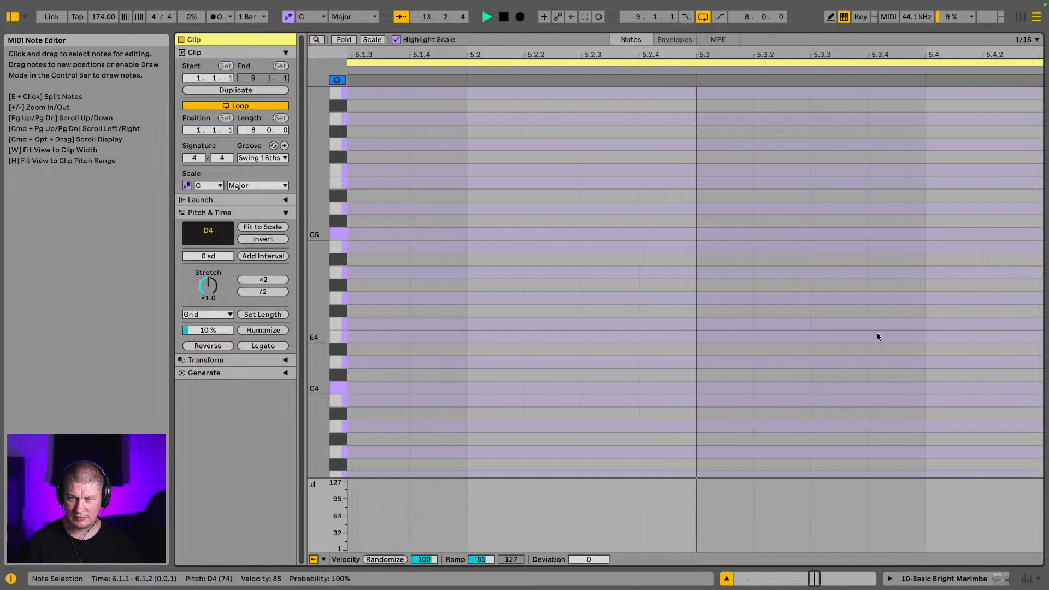
key("space")
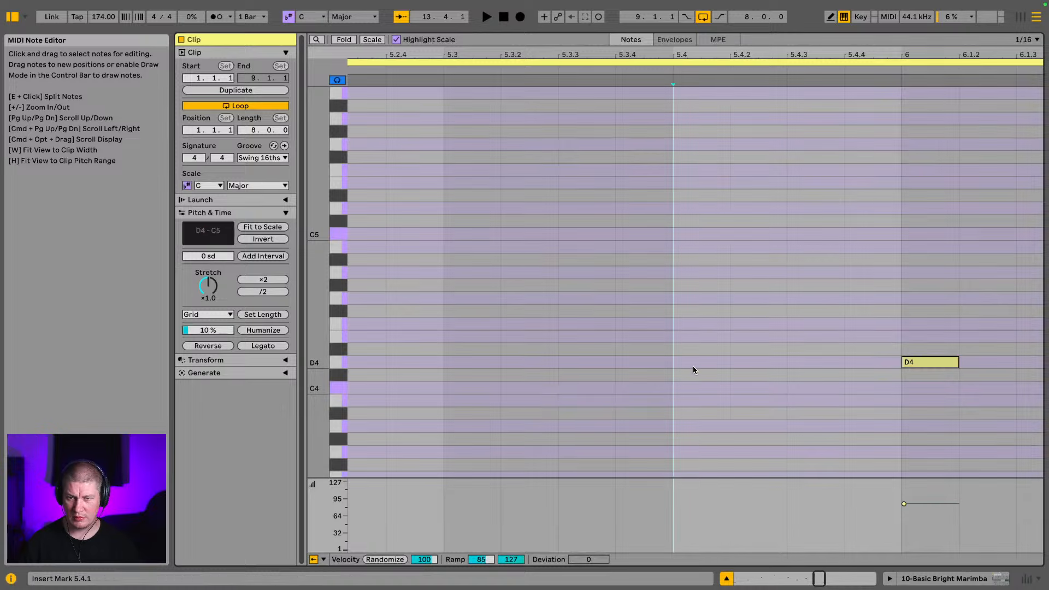
Add a D4 sixteenth note at 5.4.1 and move the D4 at 6.1.1 to F4 at 6.2.1, checking them in playback
double_click(693, 362)
left_click(922, 363)
key("Up")
key("Up")
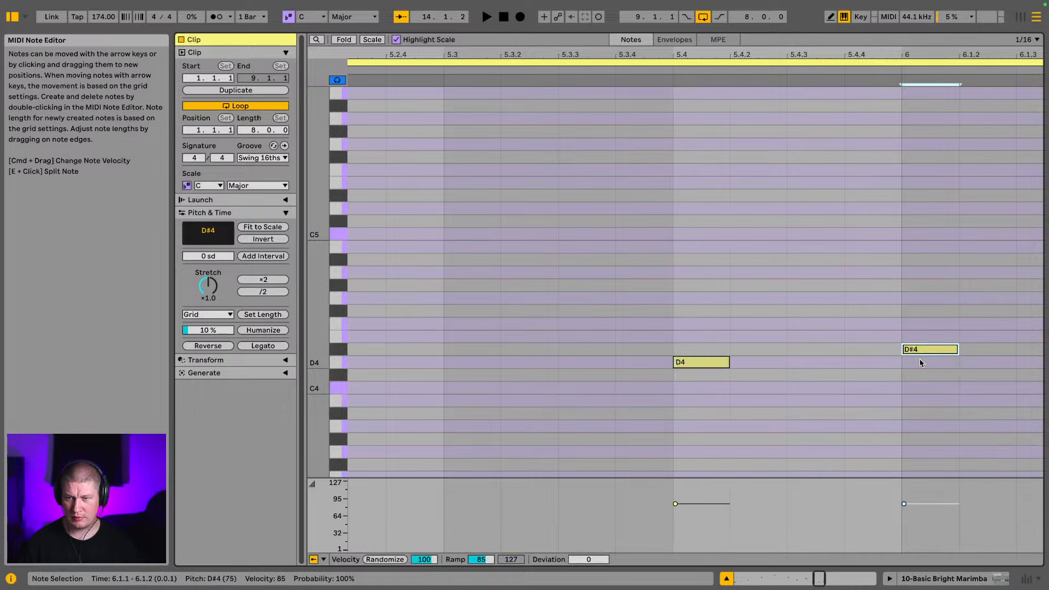
key("Right")
key("Right")
key("Right")
key("Right")
key("Right")
key("Right")
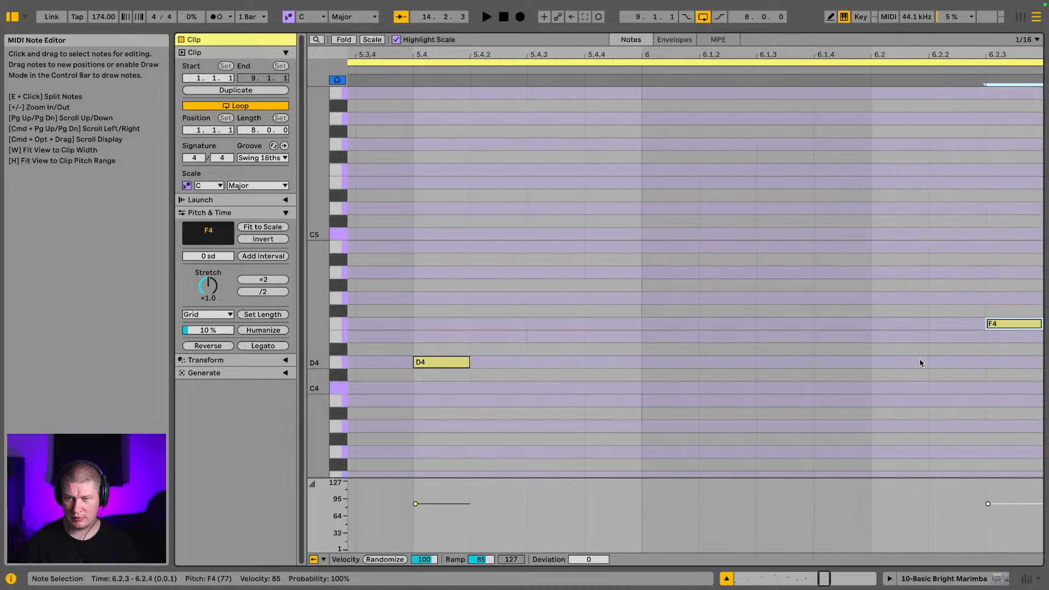
key("Left")
key("Left")
key("space")
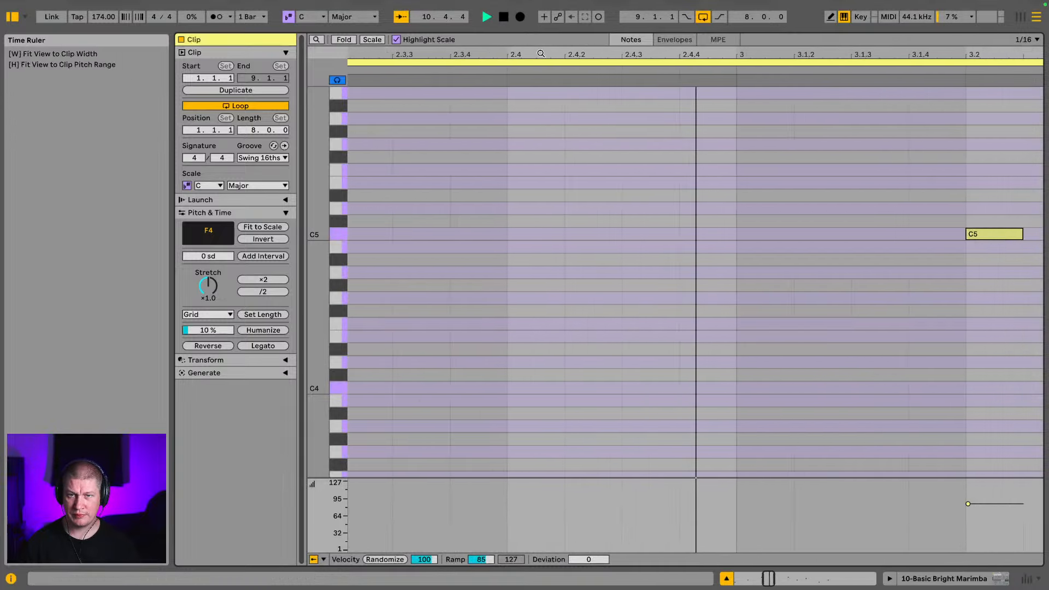
Shift the last F4 note to 6.3.1 in the marimba clip and check its timing in playback
double_click(509, 55)
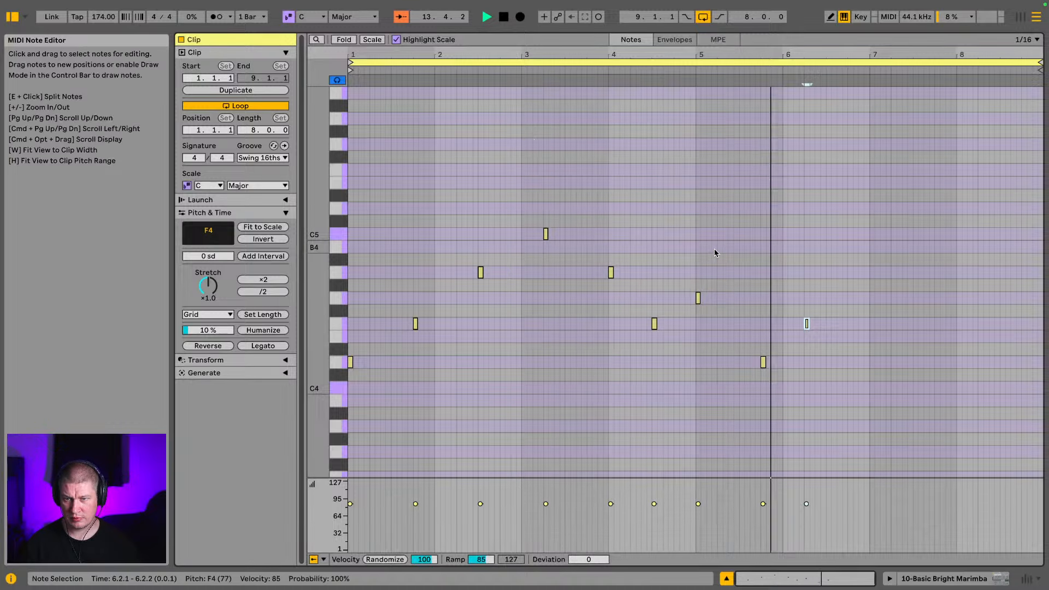
key("Right")
key("Right")
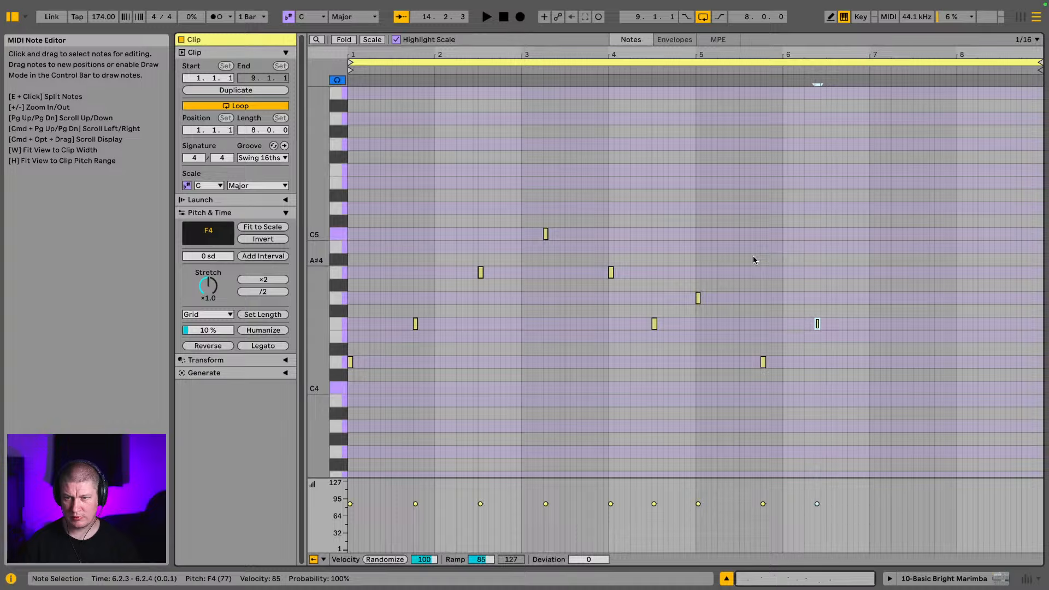
key("Right")
key("Right")
key("space")
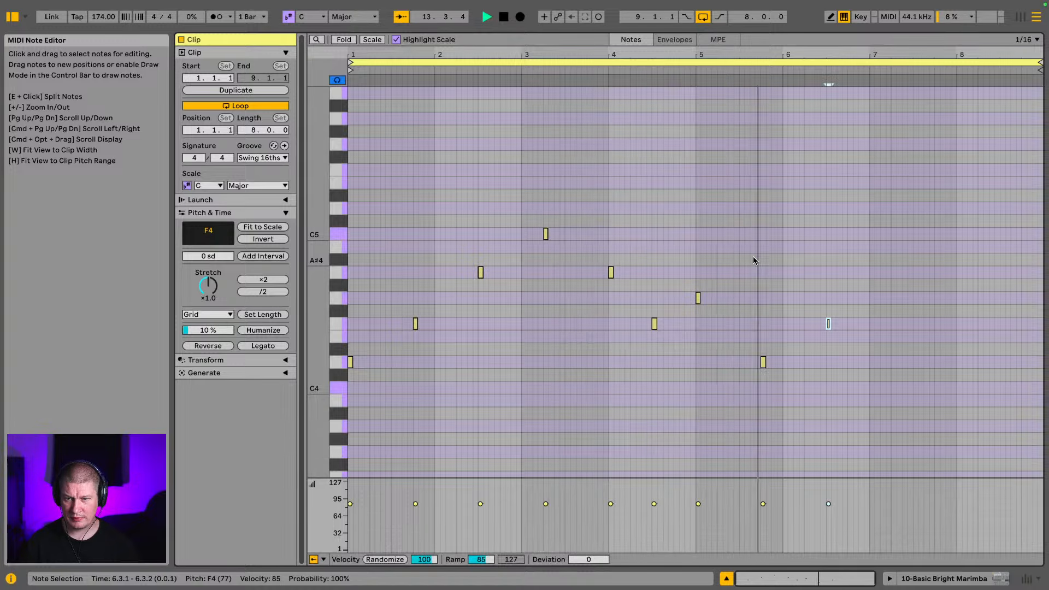
key("space")
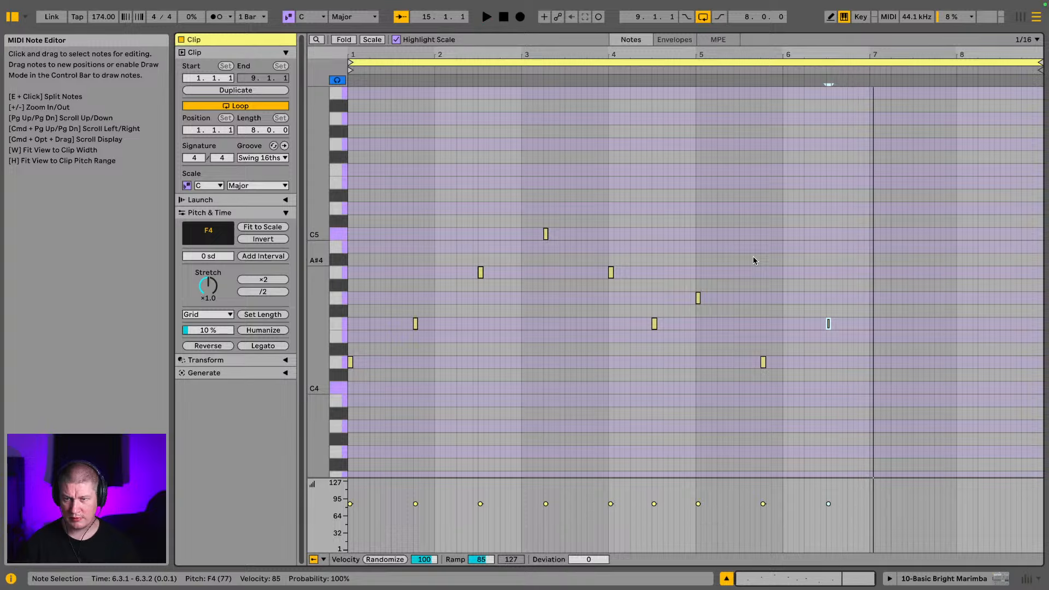
Add a G4 note at 7.1.1 and duplicate the D4 and F4 pair of bars 5 and 6 to 7.4.1 and 8.3.1
double_click(872, 311)
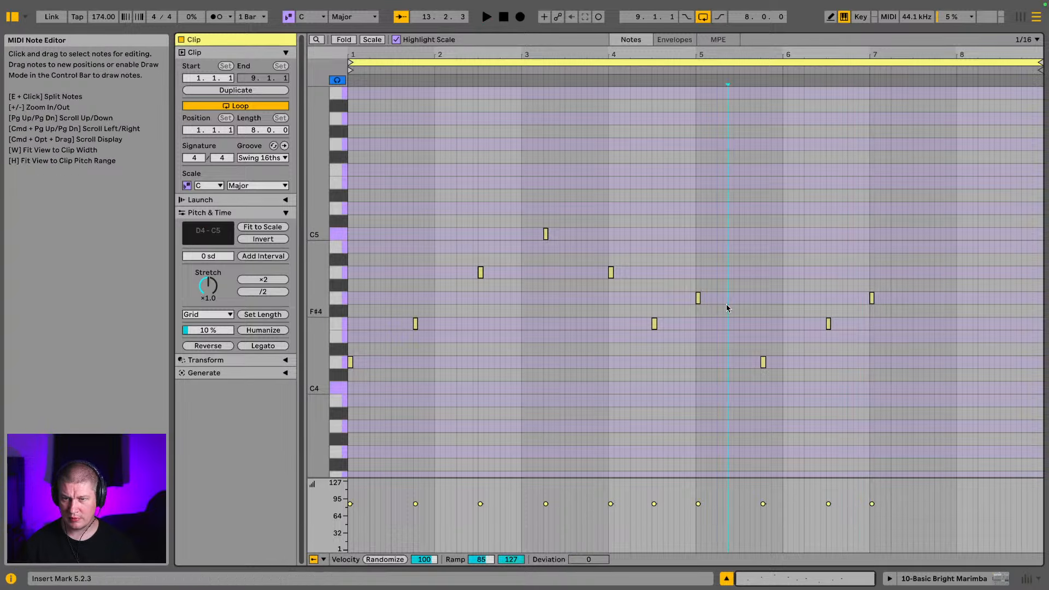
left_click_drag(727, 304, 850, 395)
key("super+d")
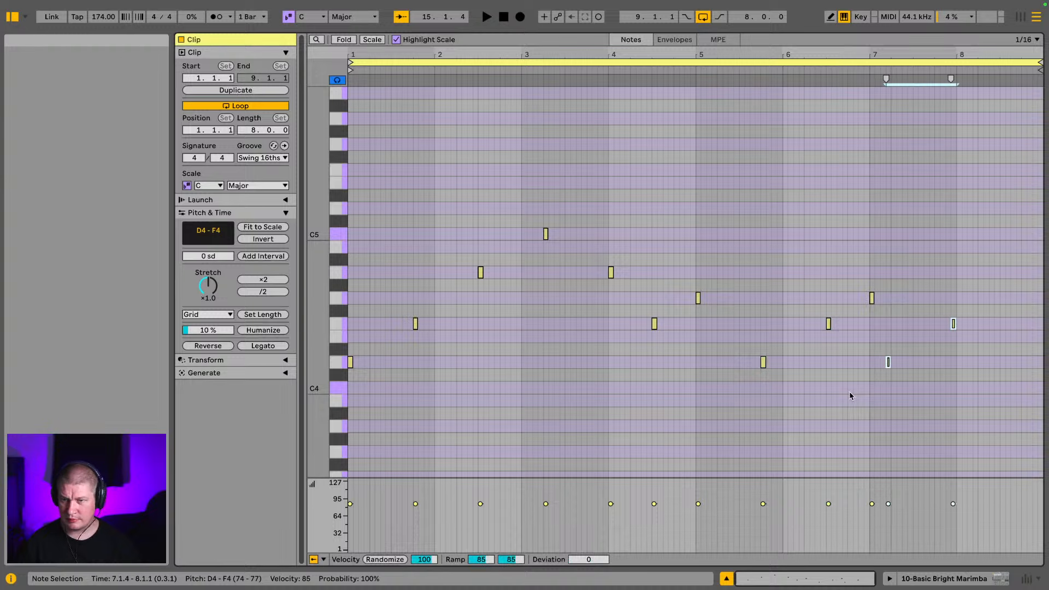
key("Right")
key("Right")
key("Right")
key("Right")
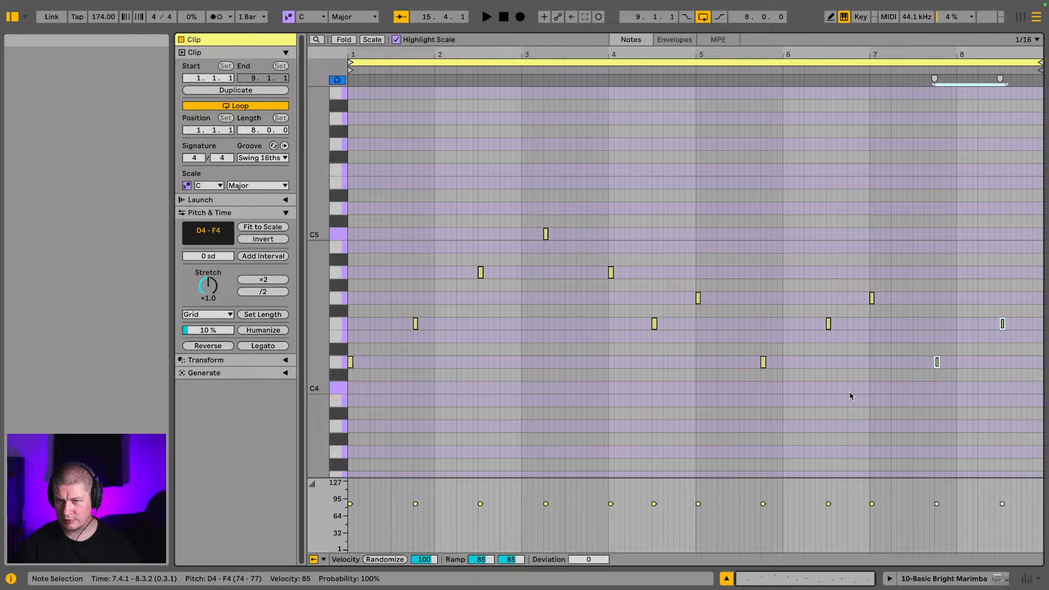
key("space")
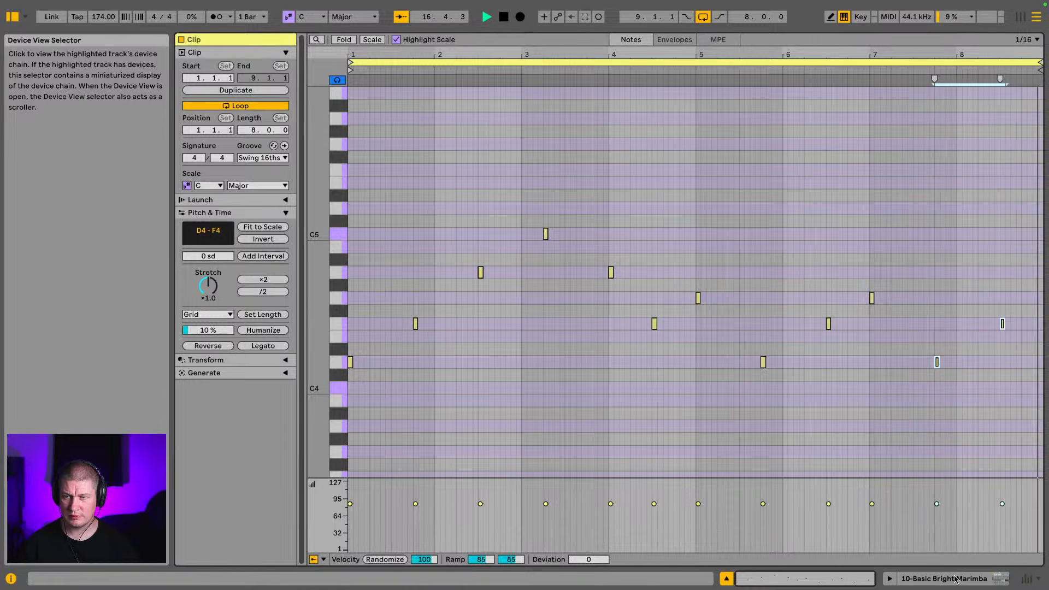
Raise the final F4 note at 8.3.1 in the marimba clip to G4
left_click(1002, 324)
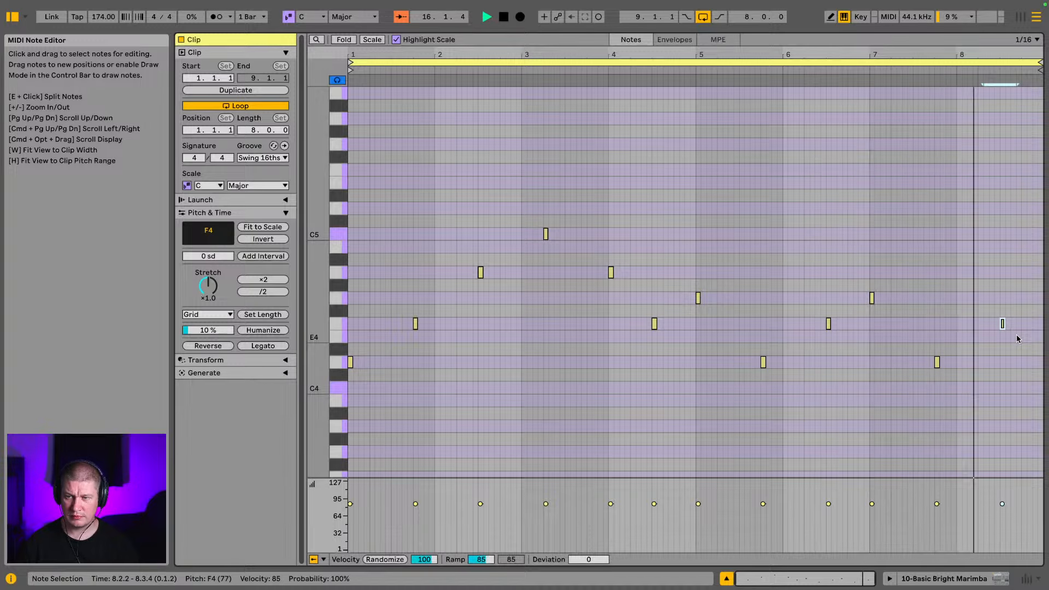
key("space")
key("Up")
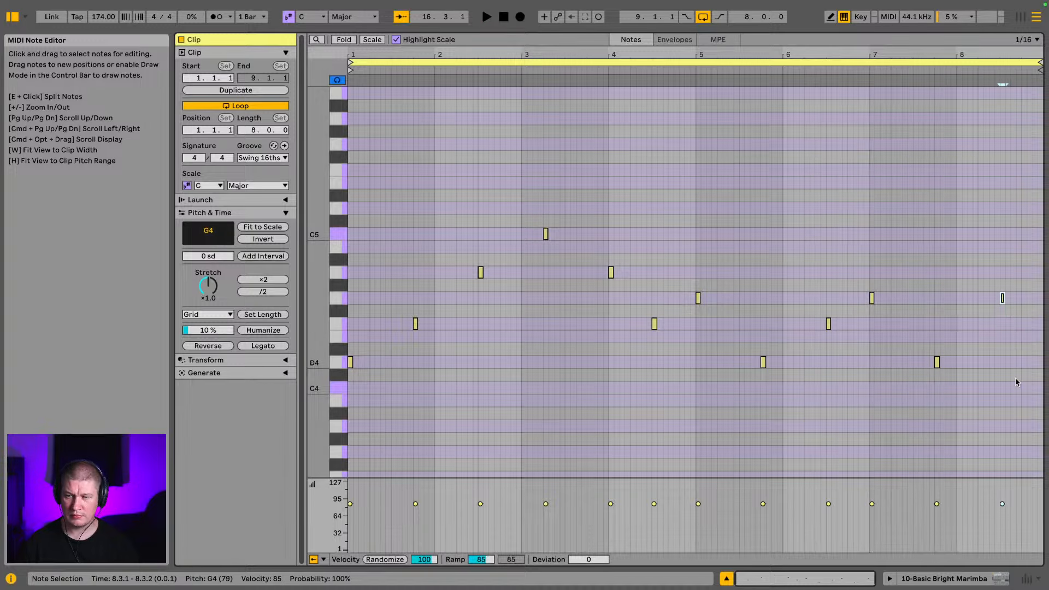
Unsolo the Basic Bright Marimba track in the arrangement and fold the Deep Space Chord Pad and rhodes 2 tracks
left_click(944, 578)
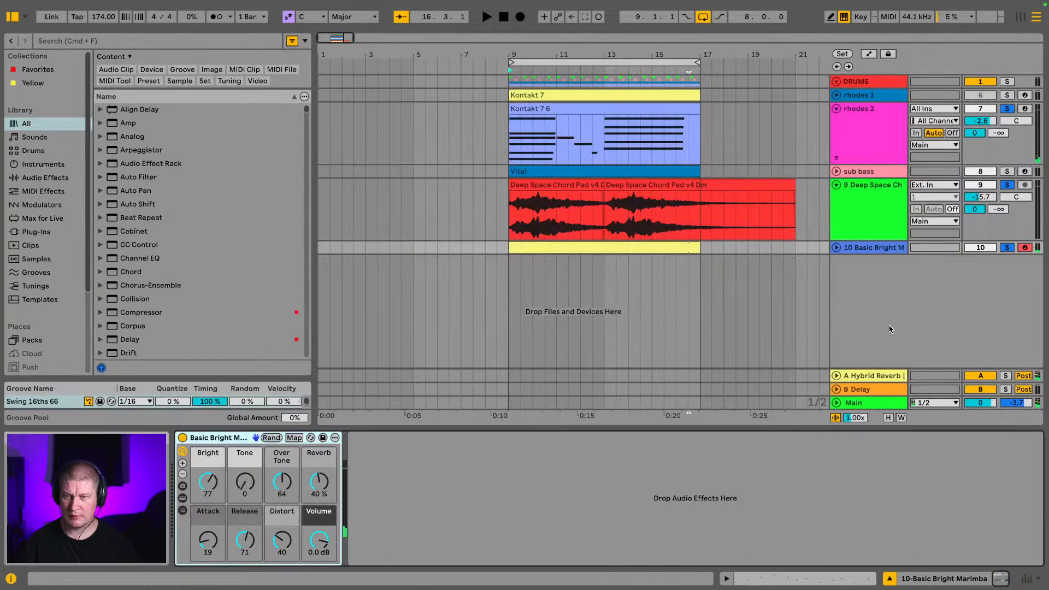
left_click(1012, 249)
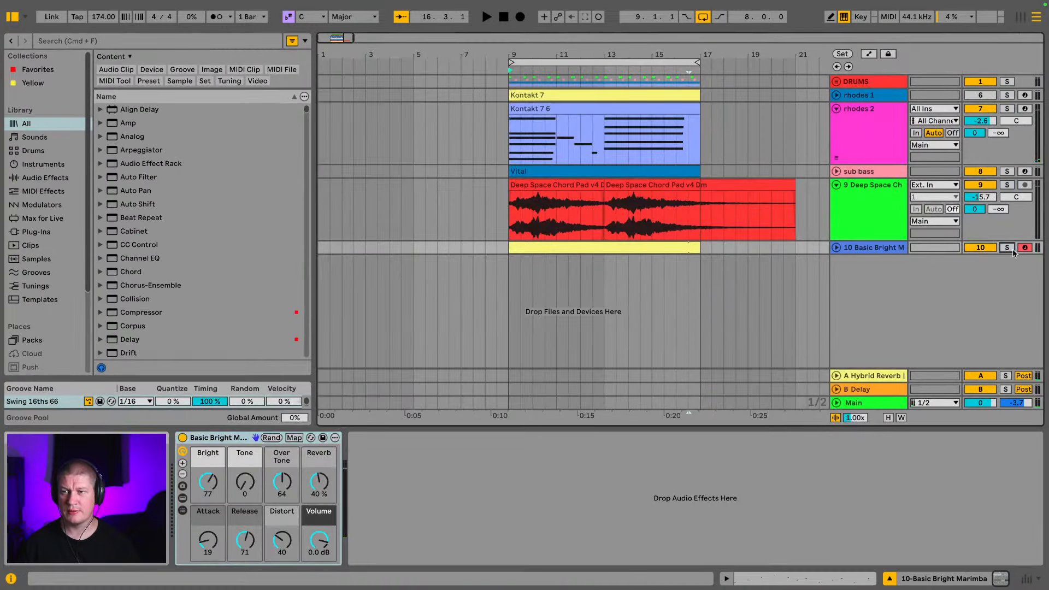
left_click(836, 185)
left_click(838, 108)
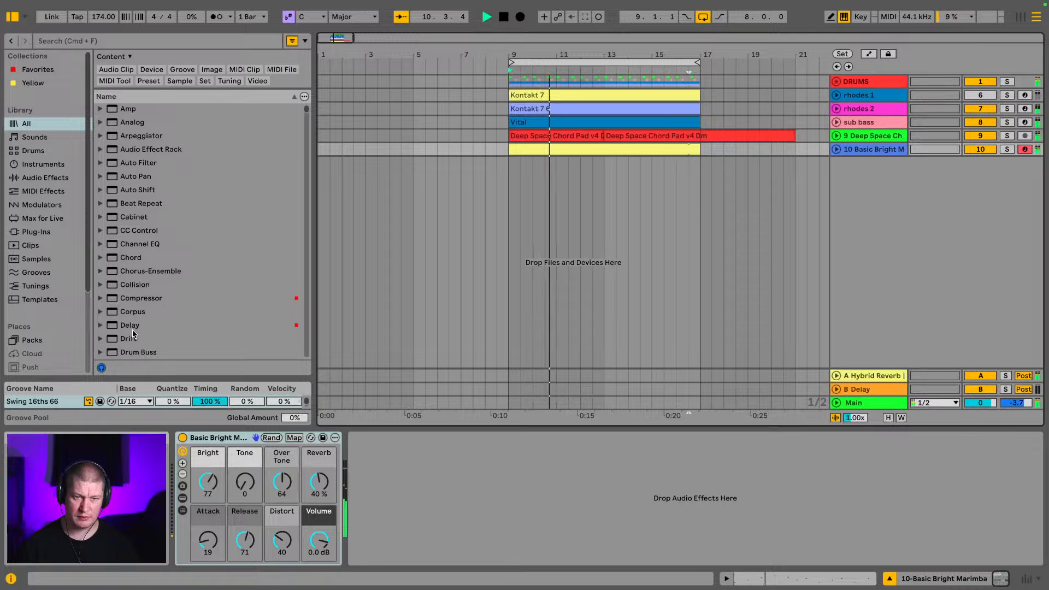
Add a Delay effect to the Basic Bright Marimba track and compare its free time mode with tempo sync
left_click(130, 339)
left_click_drag(453, 477, 453, 477)
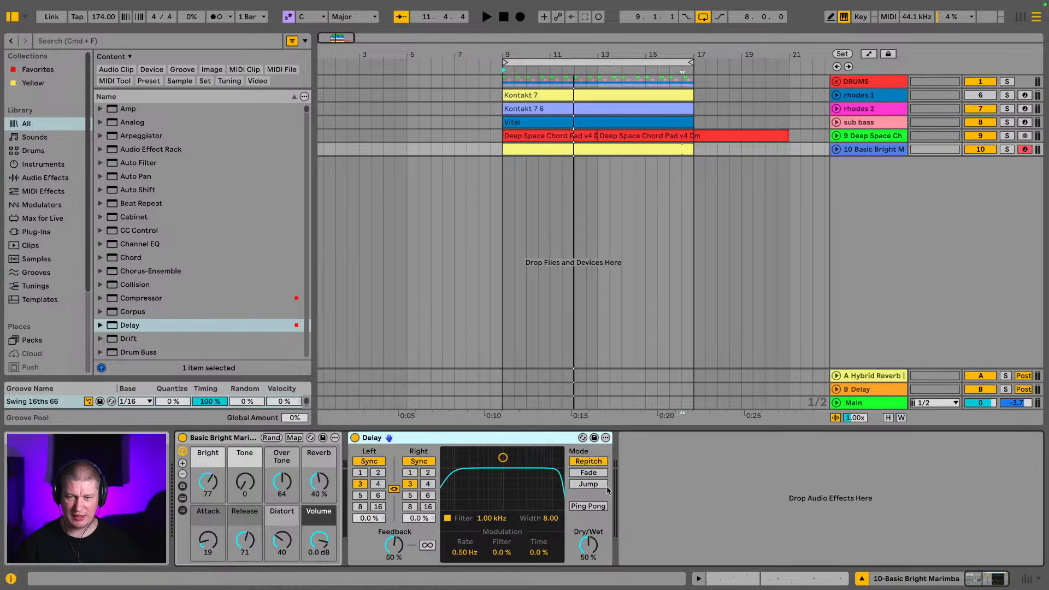
left_click(370, 461)
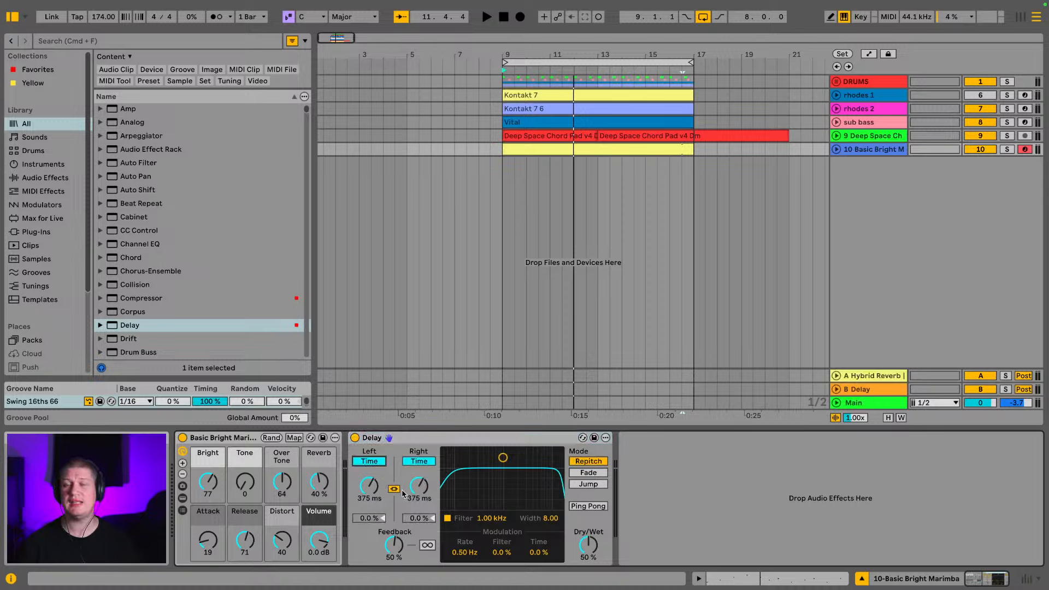
left_click(365, 463)
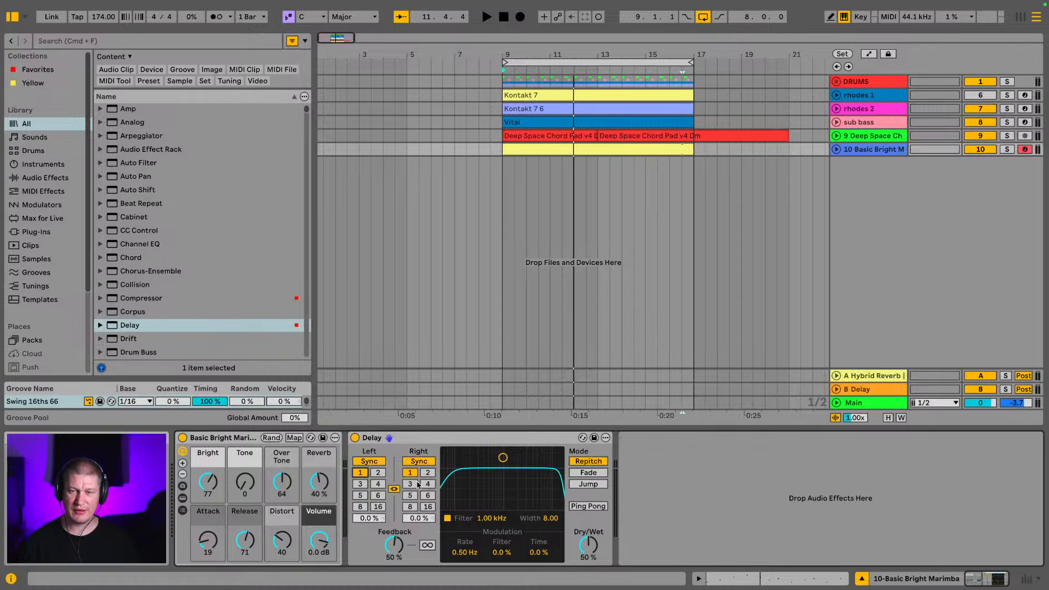
Set the Delay's linked sync time to 5 sixteenths, auditioning shorter values with the marimba soloed and in the full mix
key("space")
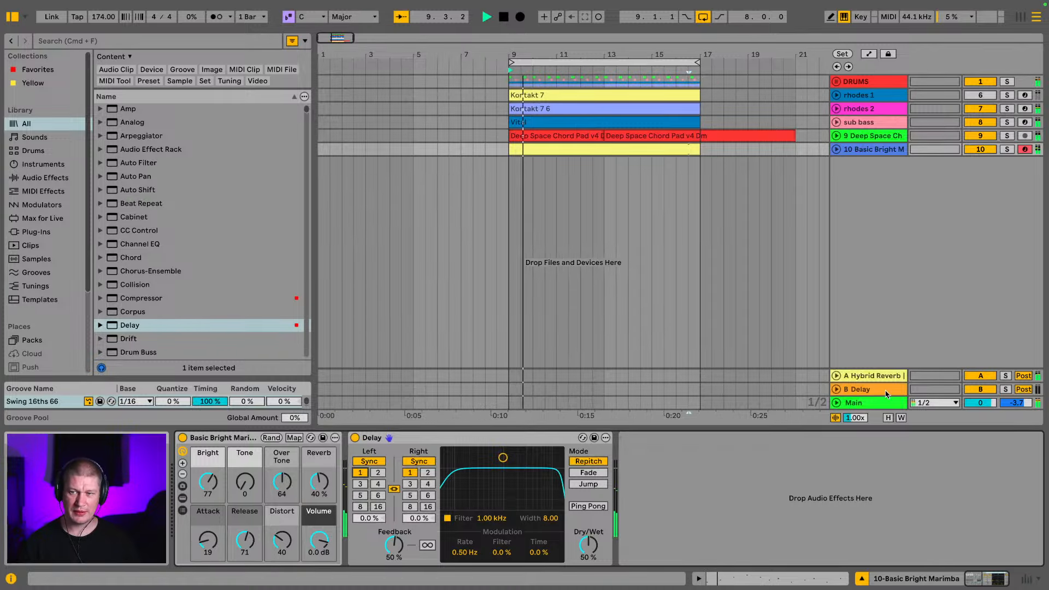
left_click(1007, 149)
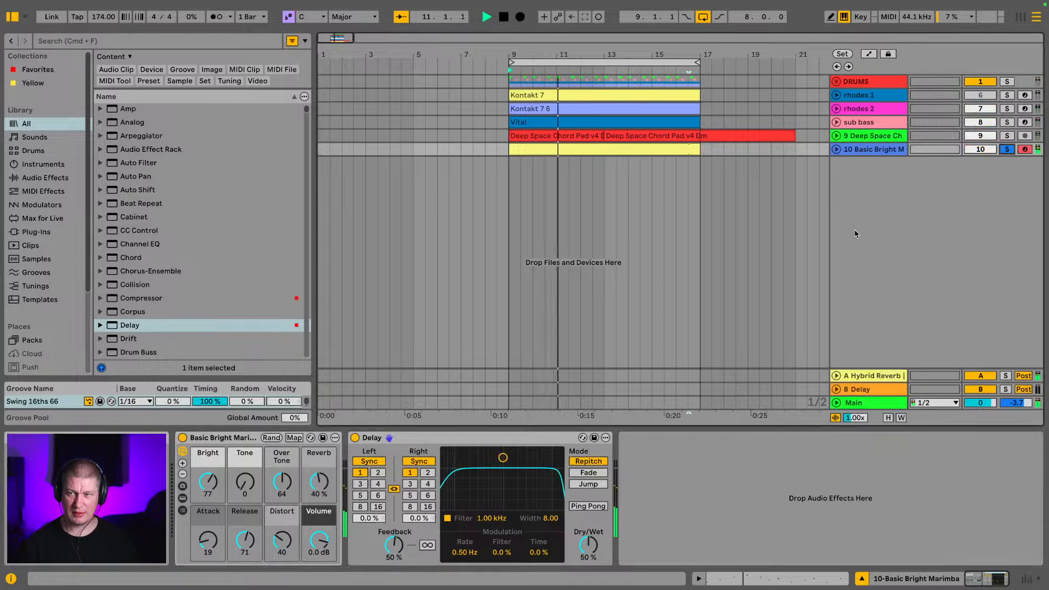
left_click(377, 473)
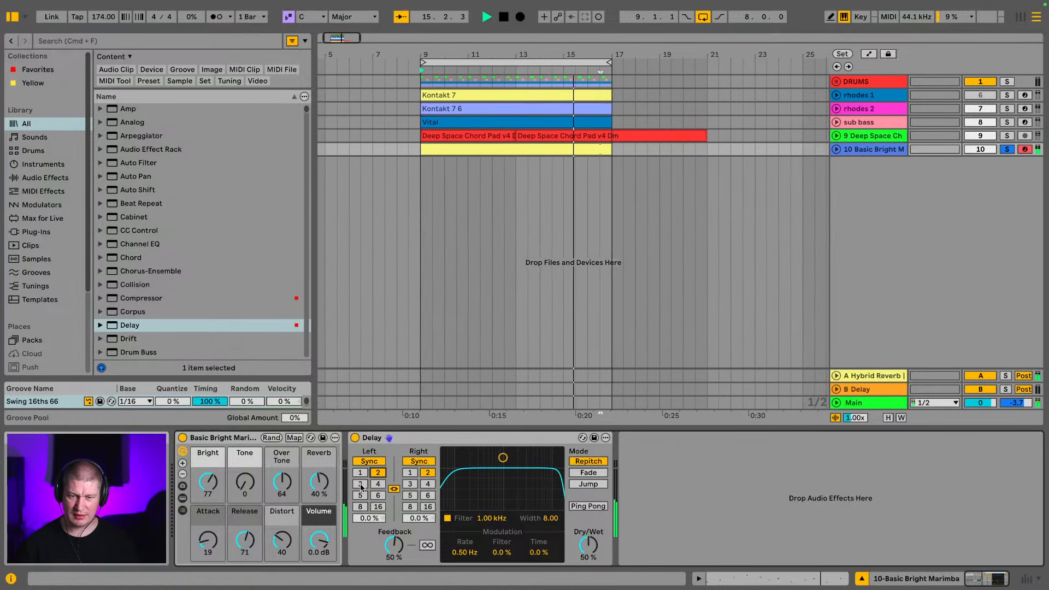
left_click(361, 485)
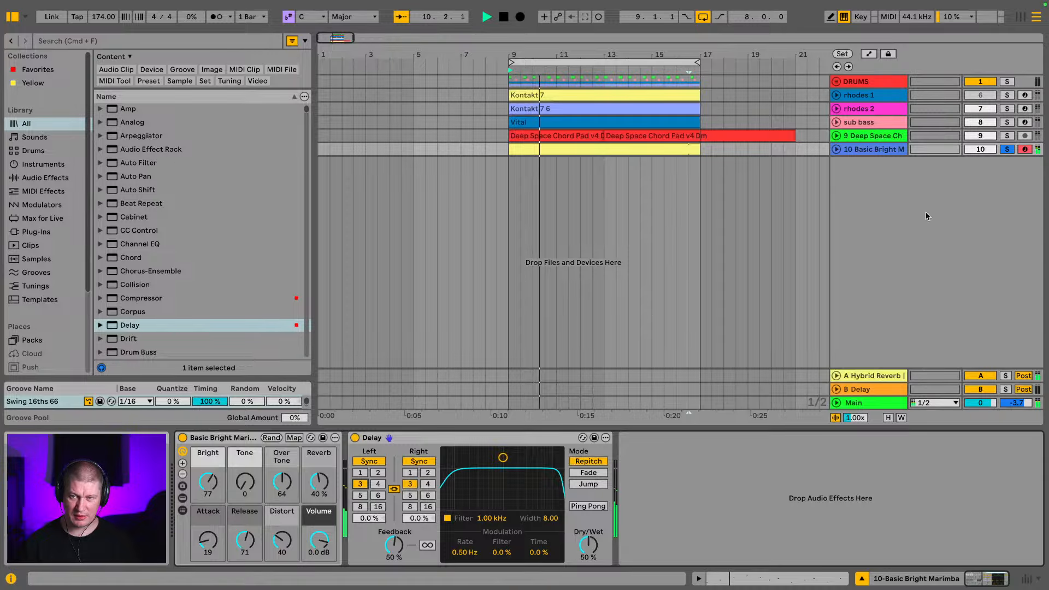
left_click(1008, 149)
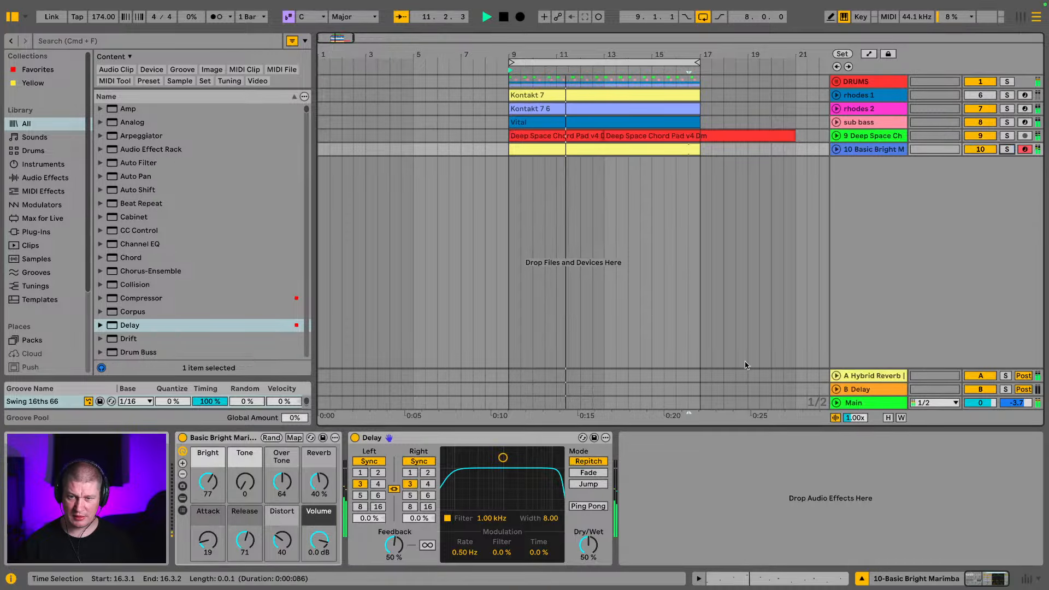
left_click(378, 484)
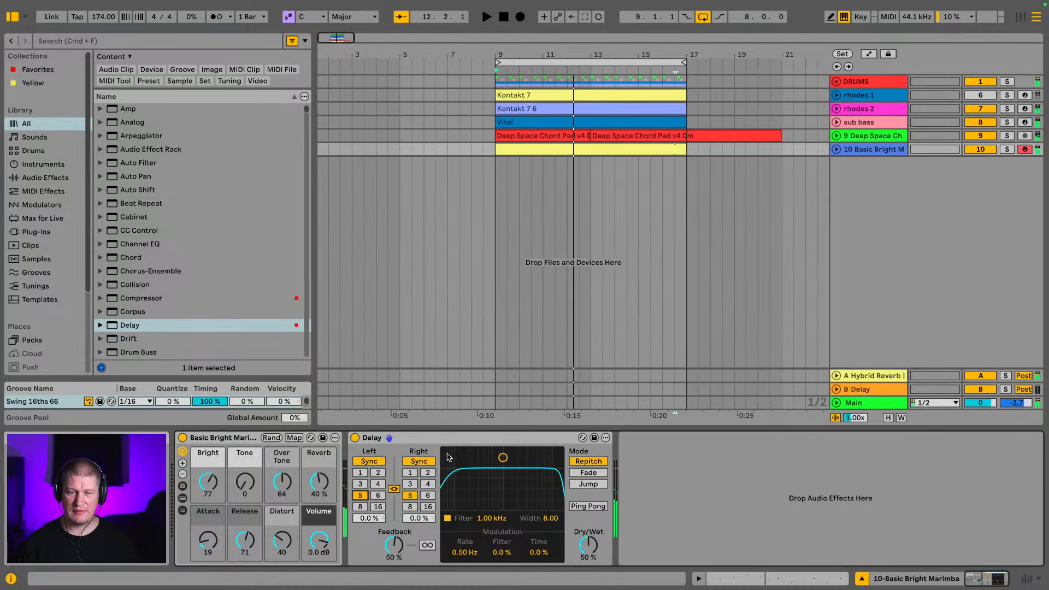
Set the marimba Delay's linked sync time to 6 sixteenths while the loop plays in the full mix
key("space")
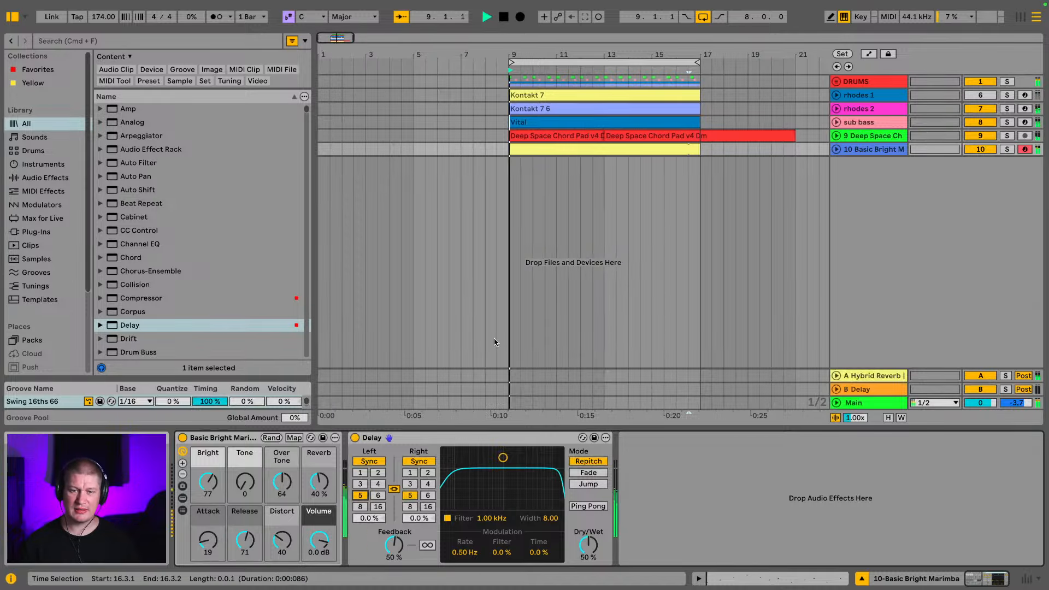
left_click(379, 497)
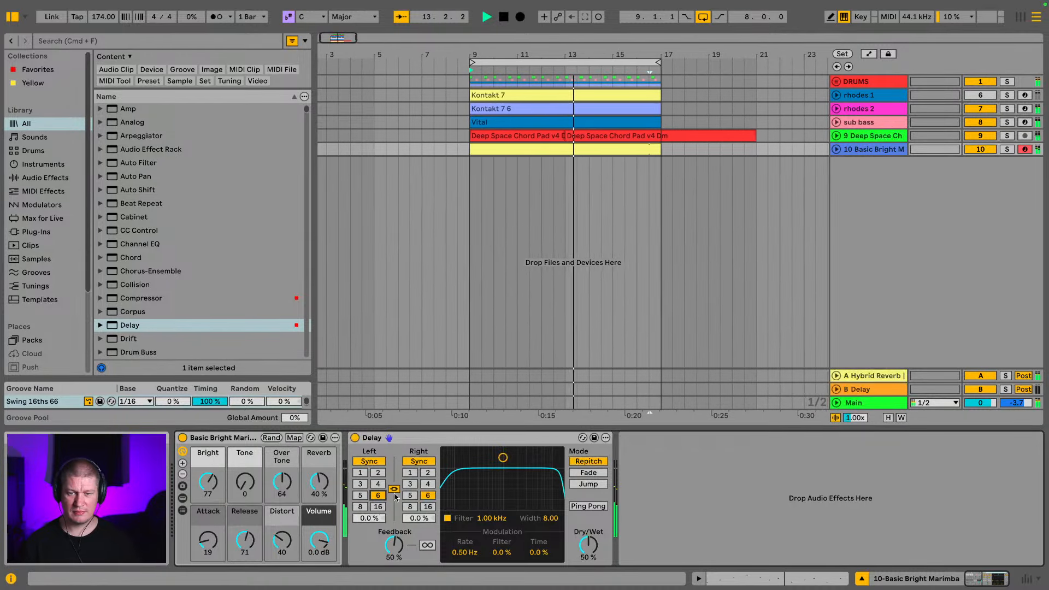
Audition the marimba, Deep Space Chord Pad and rhodes 2 soloed together with the marimba Delay's feedback at 64%, and unsolo them
left_click(1009, 158)
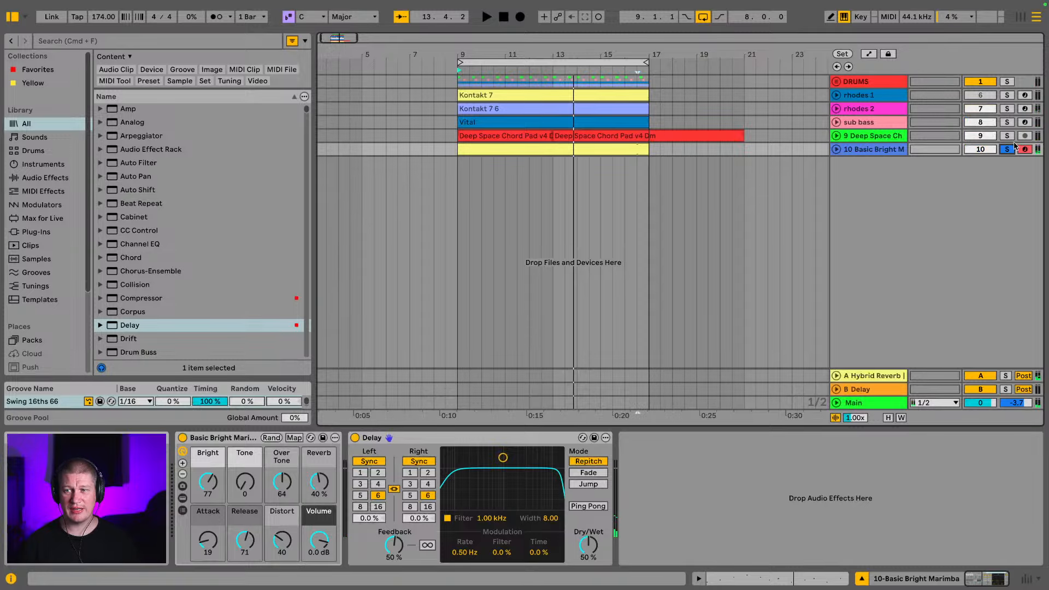
left_click(1010, 137, "super")
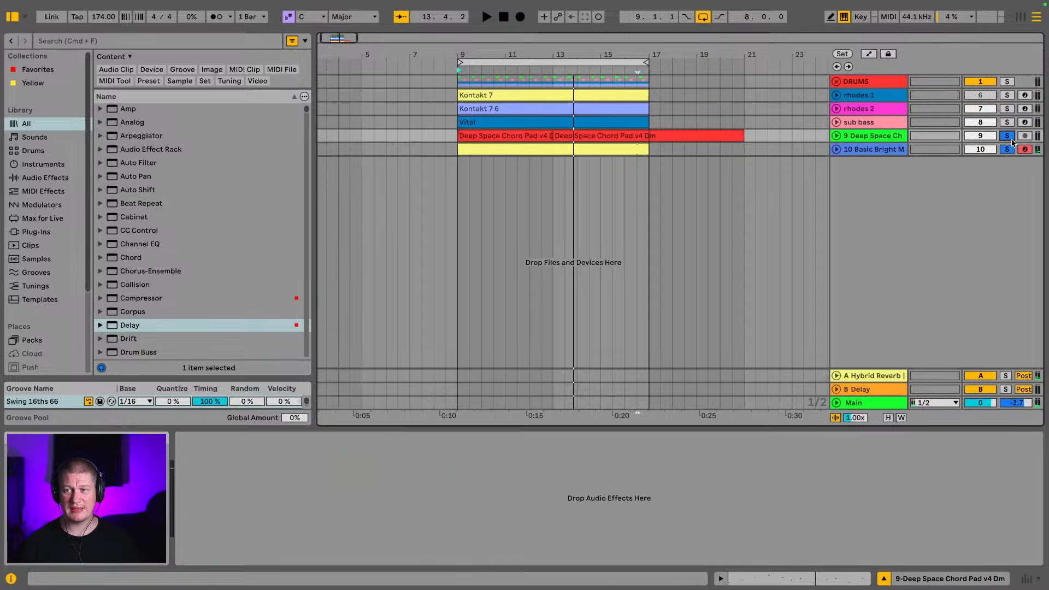
left_click(1006, 109, "super")
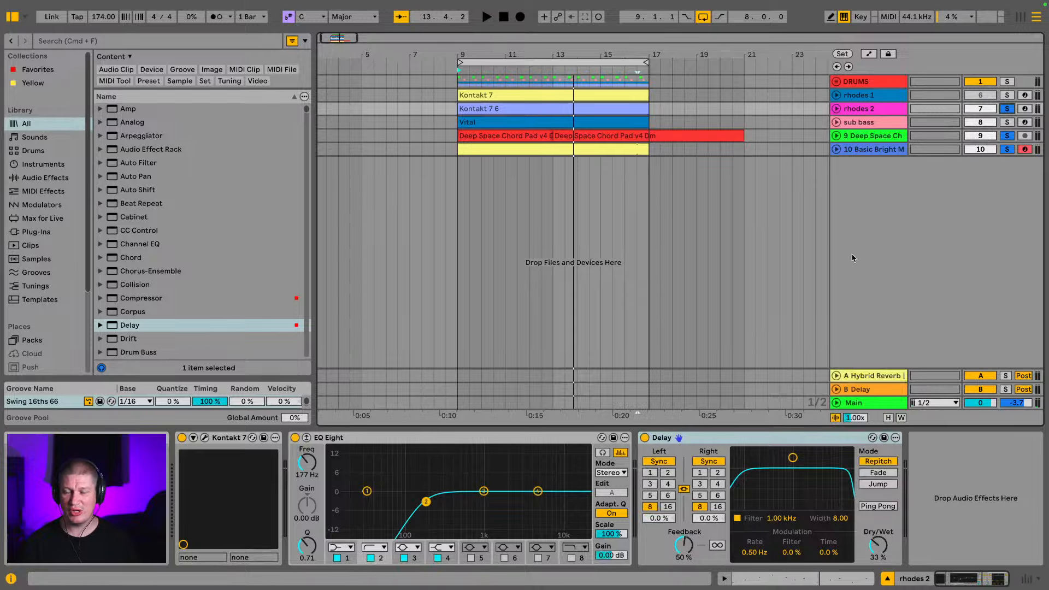
left_click(894, 151)
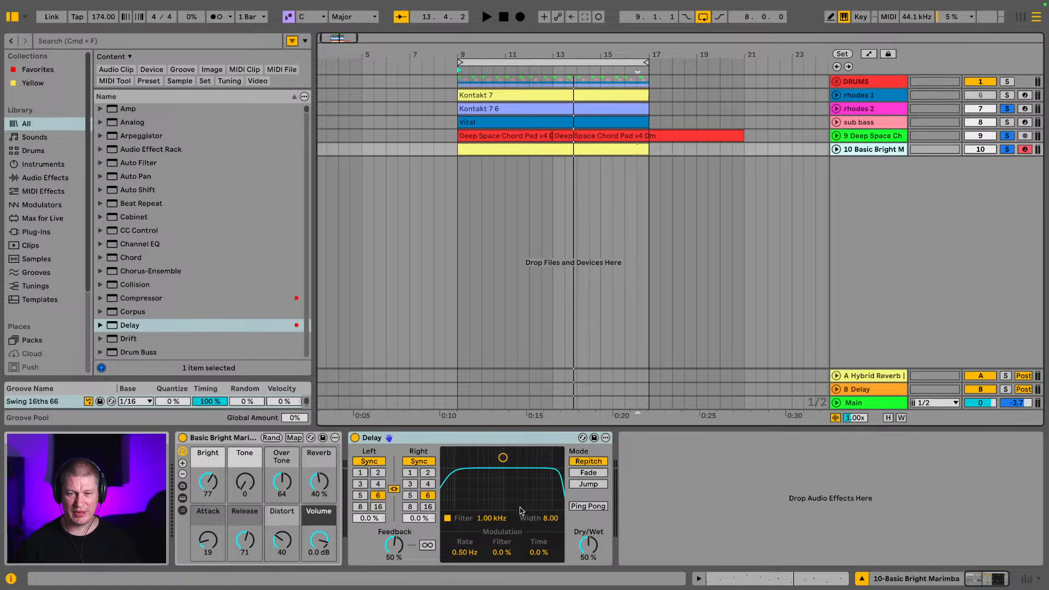
key("space")
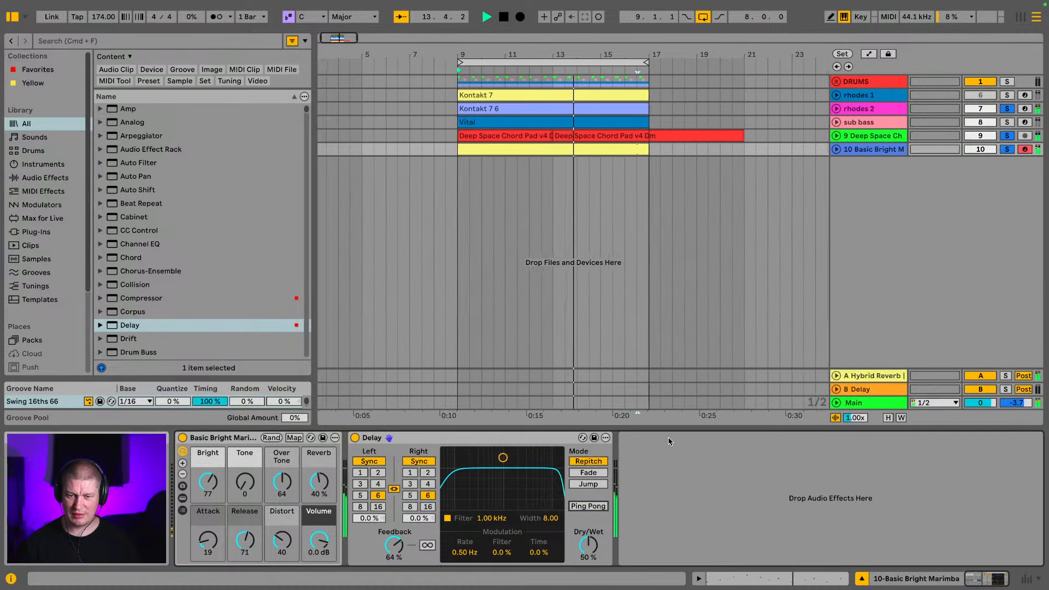
left_click(1007, 111)
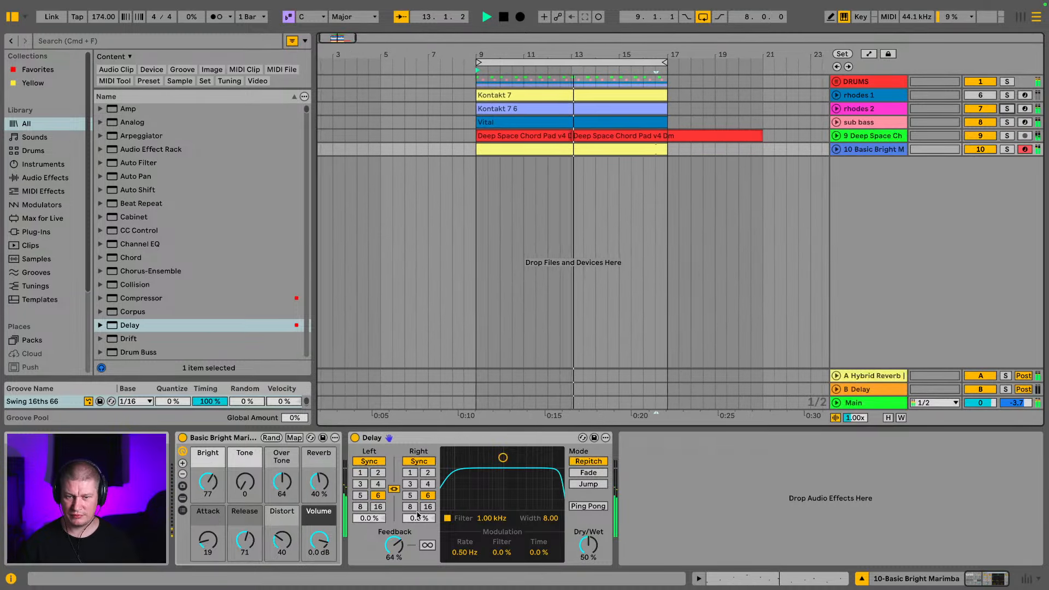
Compare the mix with the marimba Delay bypassed, and set its feedback to 53% and dry/wet to 28%
left_click(355, 438)
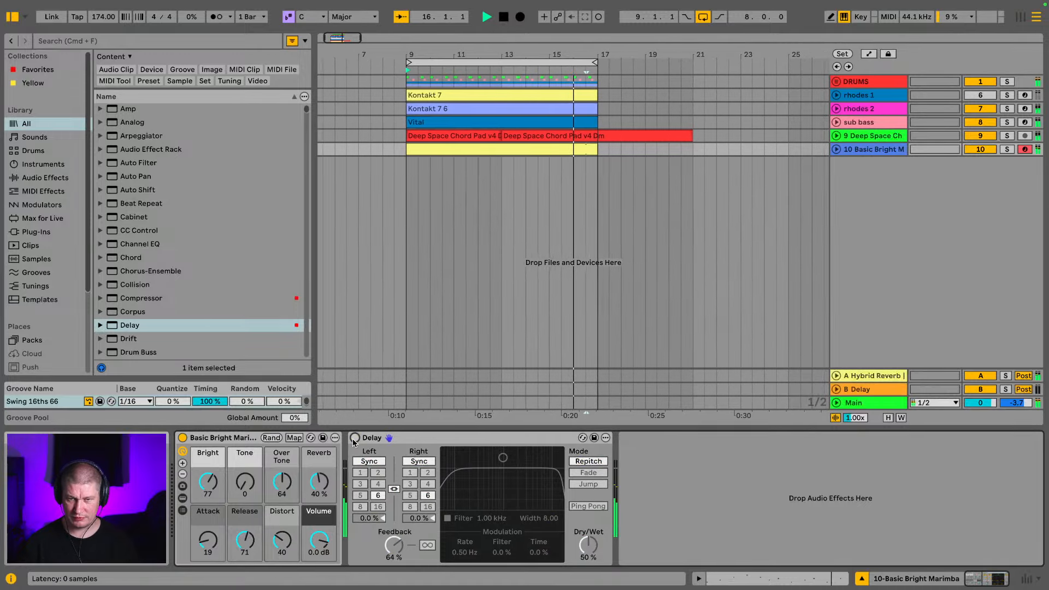
left_click(355, 438)
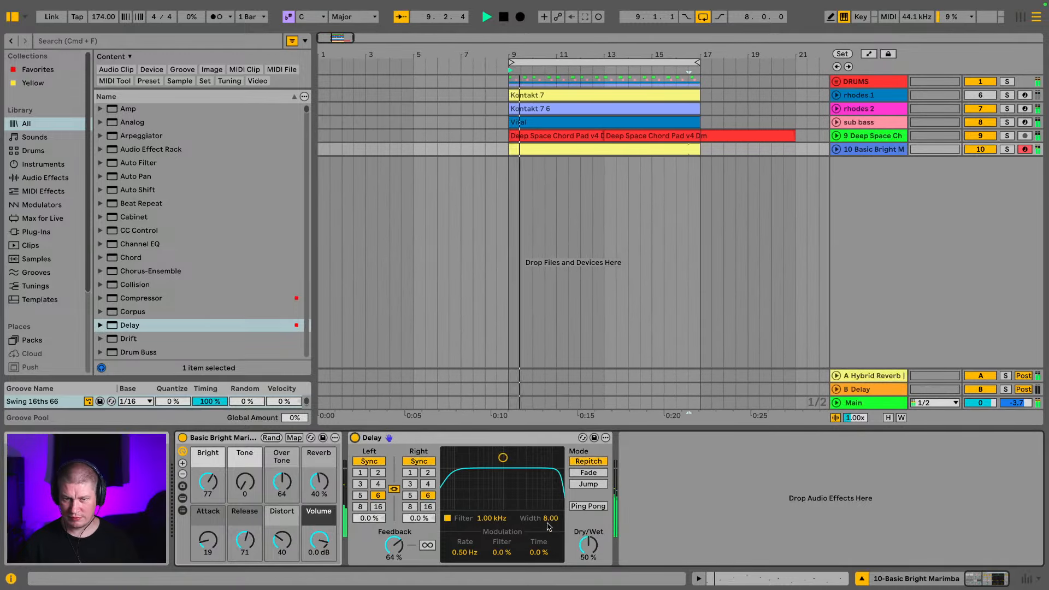
key("Tab")
left_click_drag(393, 545, 394, 556)
left_click_drag(588, 545, 588, 559)
key("space")
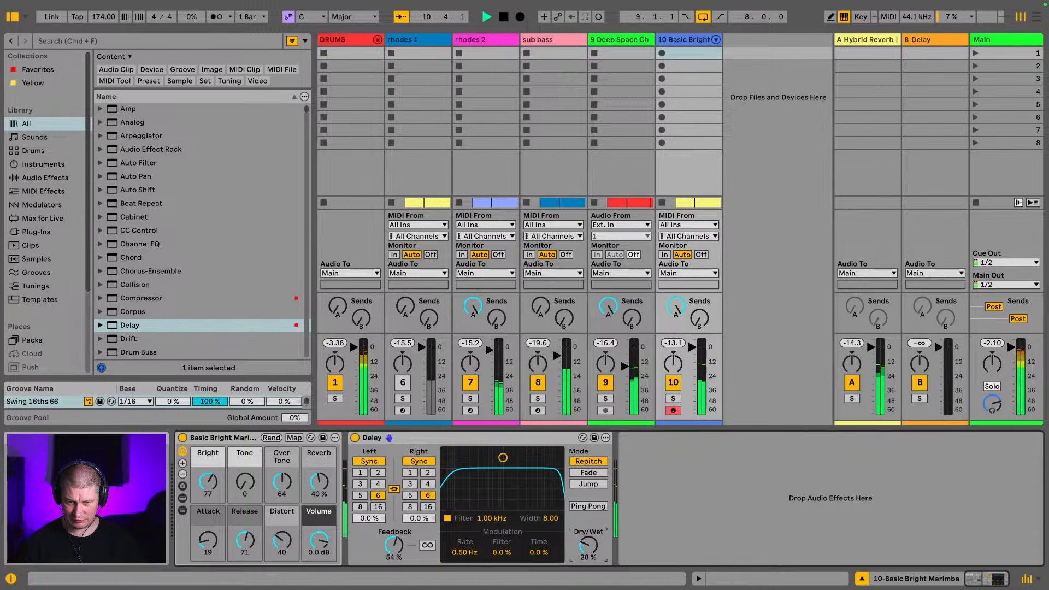
left_click_drag(581, 547, 581, 542)
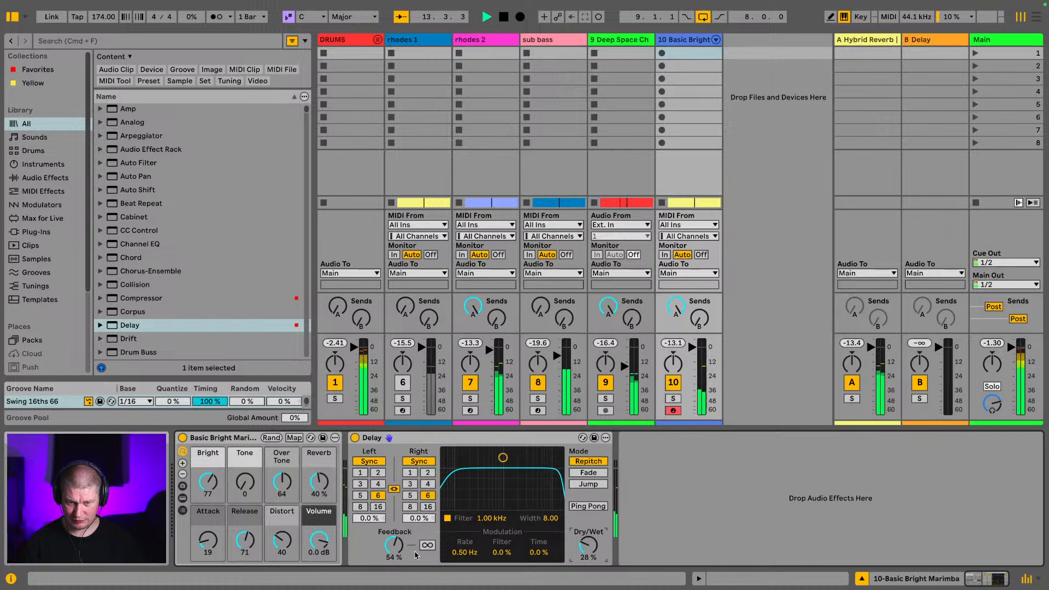
Solo the marimba and Deep Space Chord Pad, raise the pad's volume slightly, lower the marimba's slightly, and return to the full mix
left_click(672, 400)
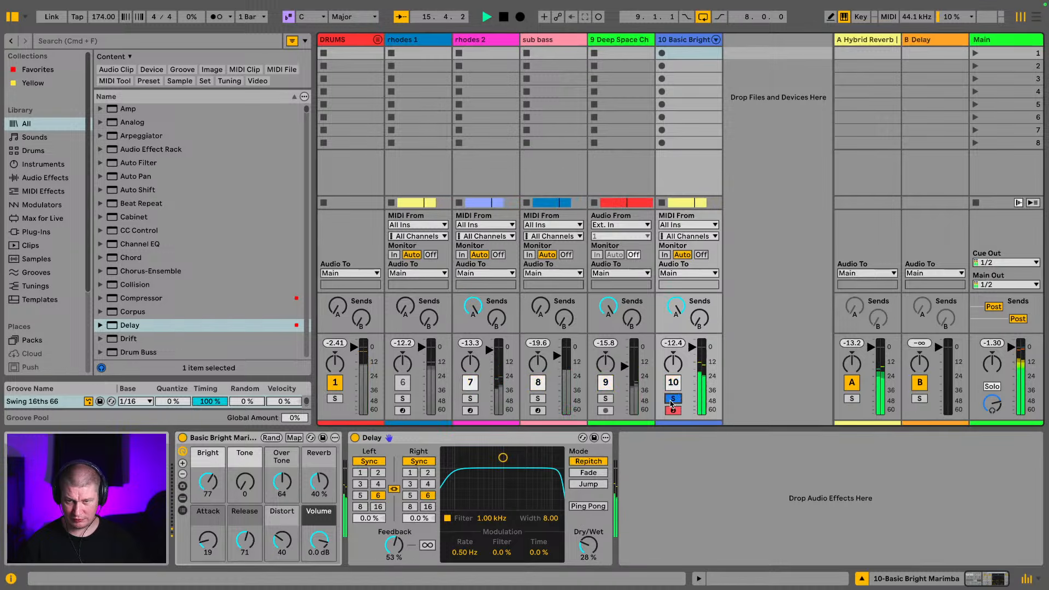
left_click(606, 399)
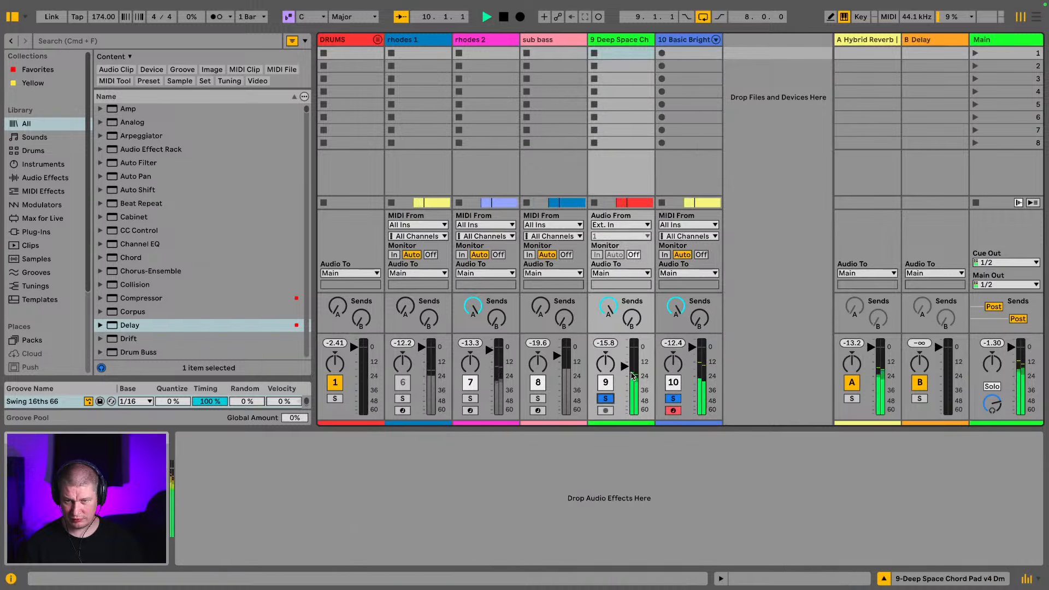
left_click_drag(624, 367, 625, 364)
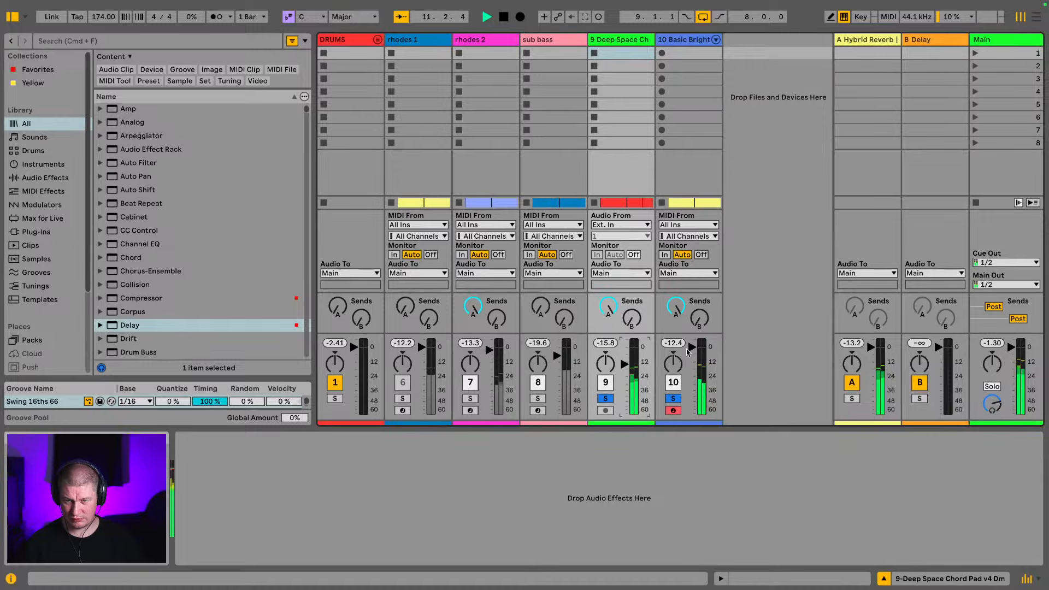
left_click_drag(687, 352, 688, 354)
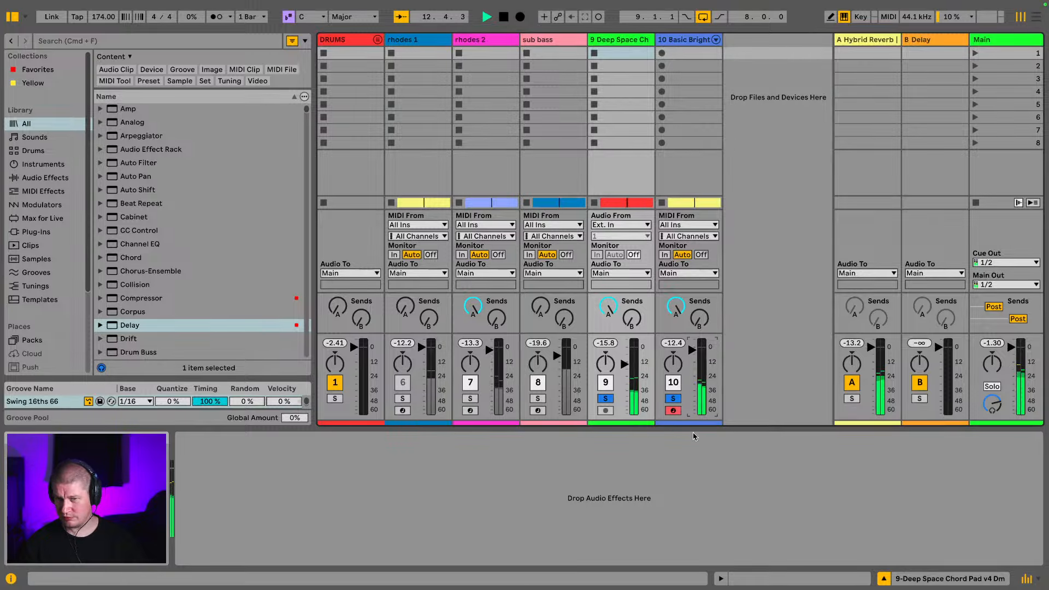
left_click(673, 400)
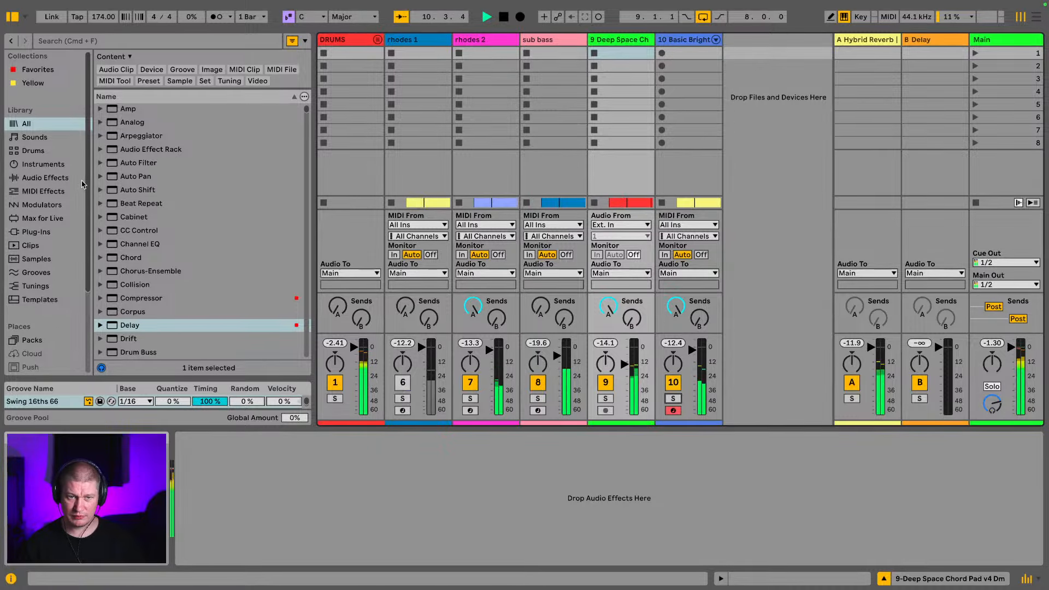
Find EQ Eight among the audio effects and add it after the Delay on the Basic Bright Marimba track
scroll(81, 184, "down", 1)
scroll(146, 220, "down", 1)
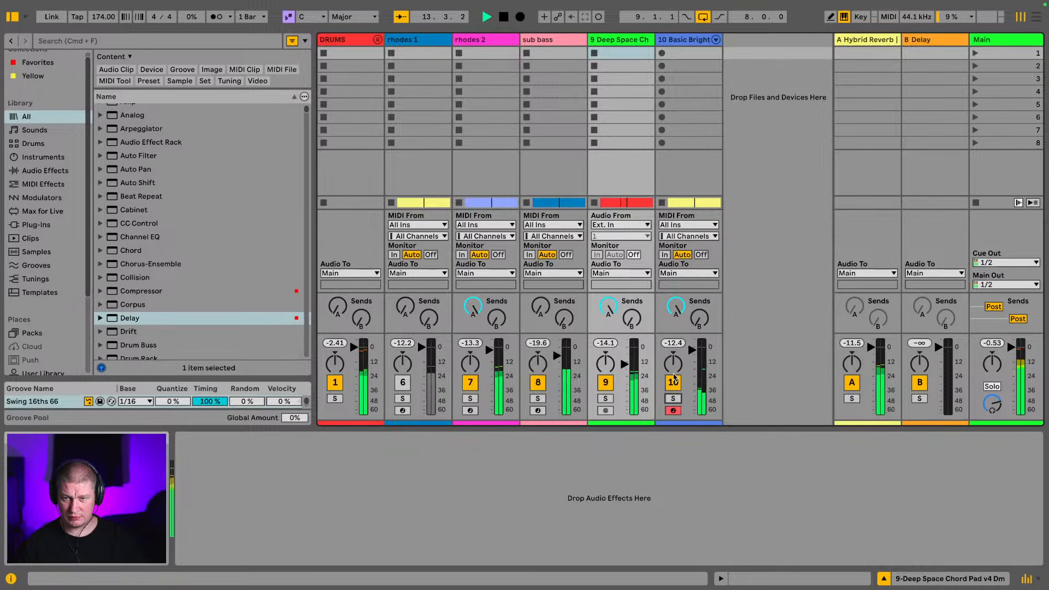
left_click(680, 38)
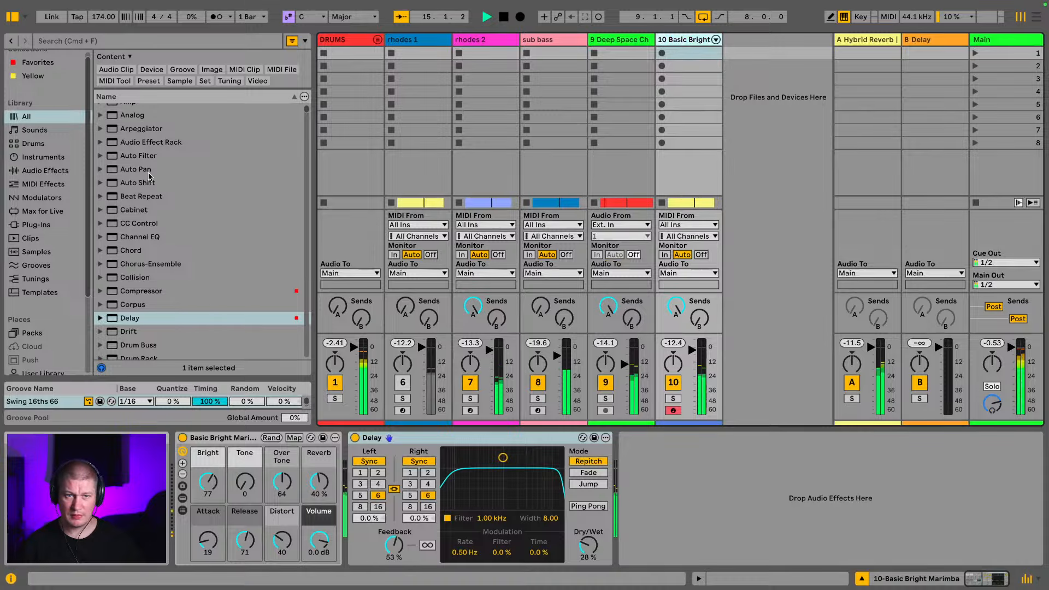
scroll(143, 222, "down", 4)
scroll(143, 222, "down", 10)
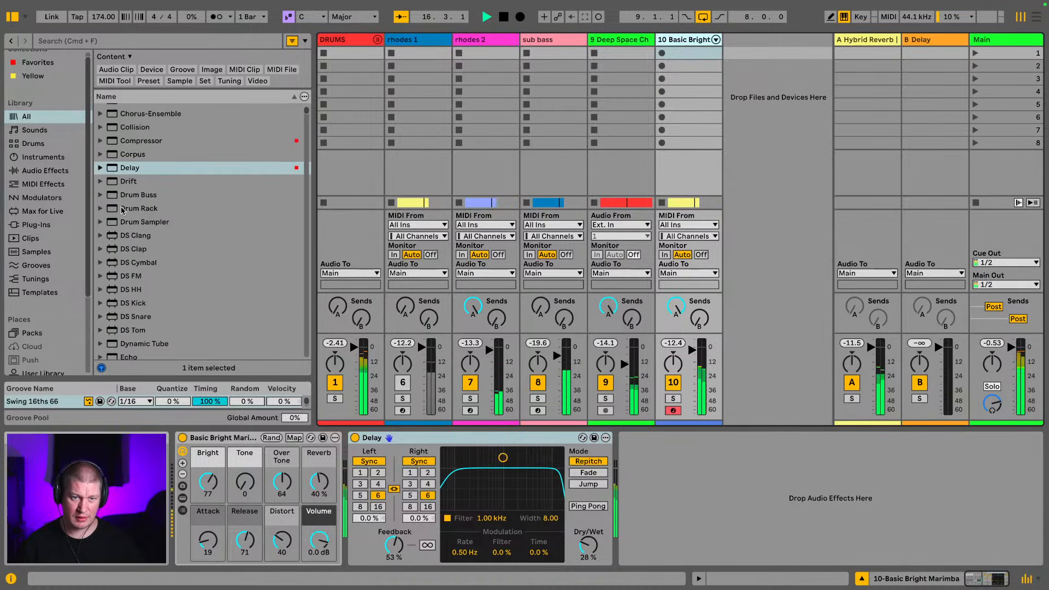
scroll(142, 229, "up", 12)
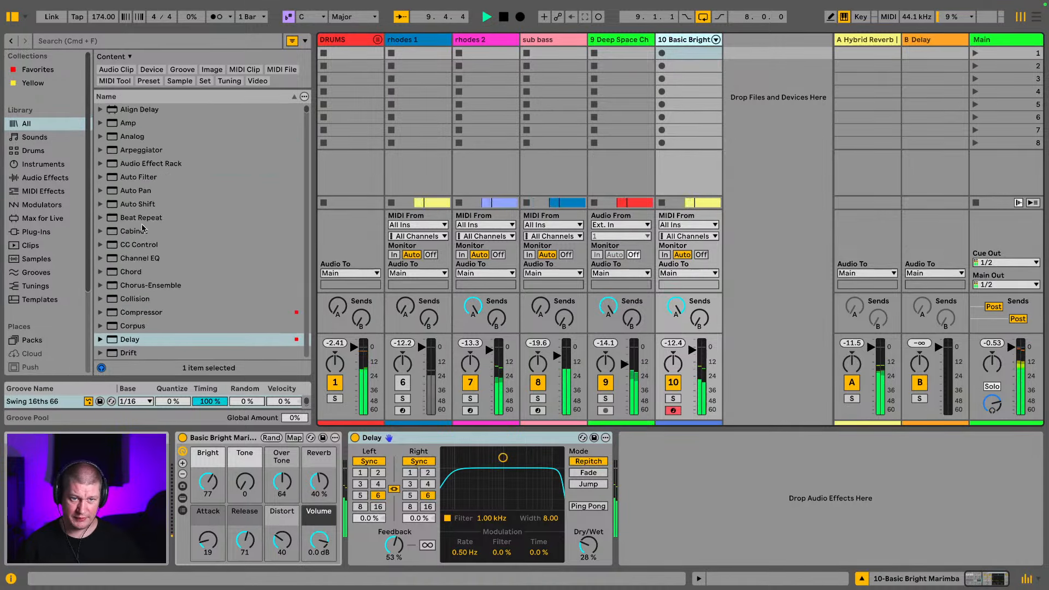
scroll(142, 228, "down", 12)
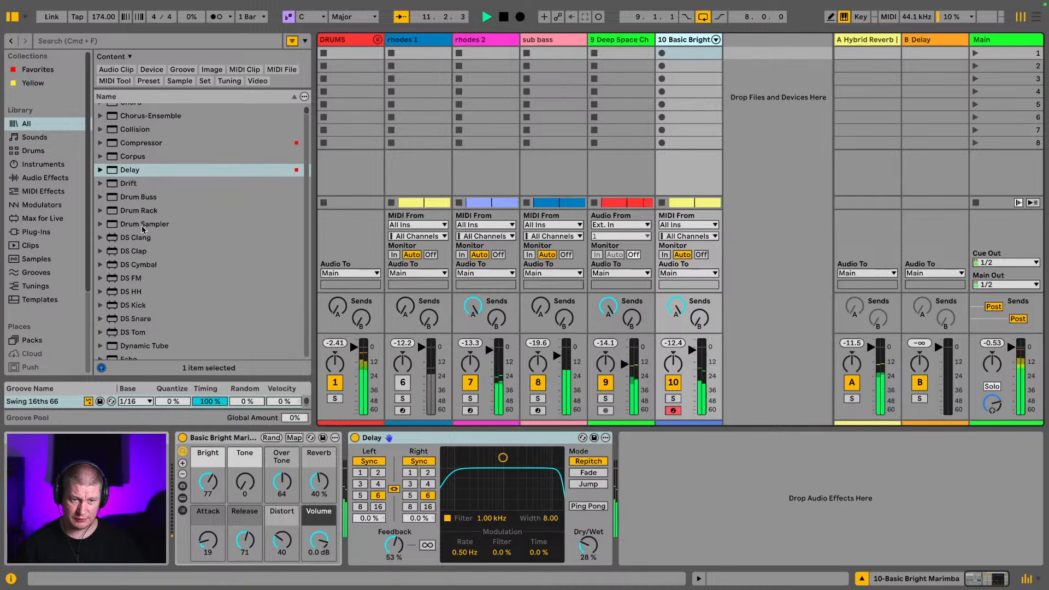
left_click(46, 179)
scroll(117, 253, "up", 8)
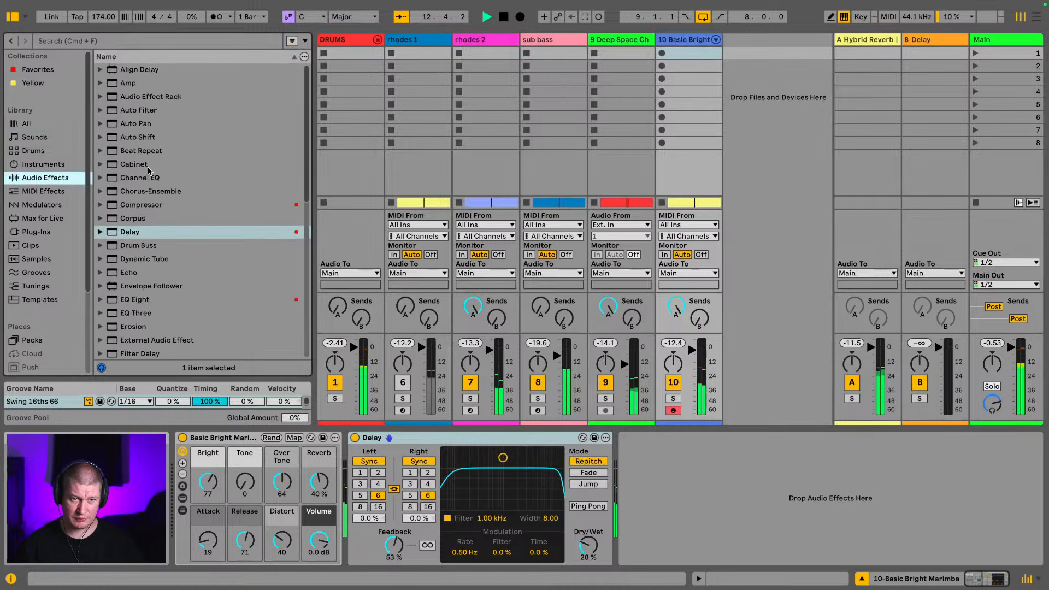
left_click_drag(147, 299, 269, 248)
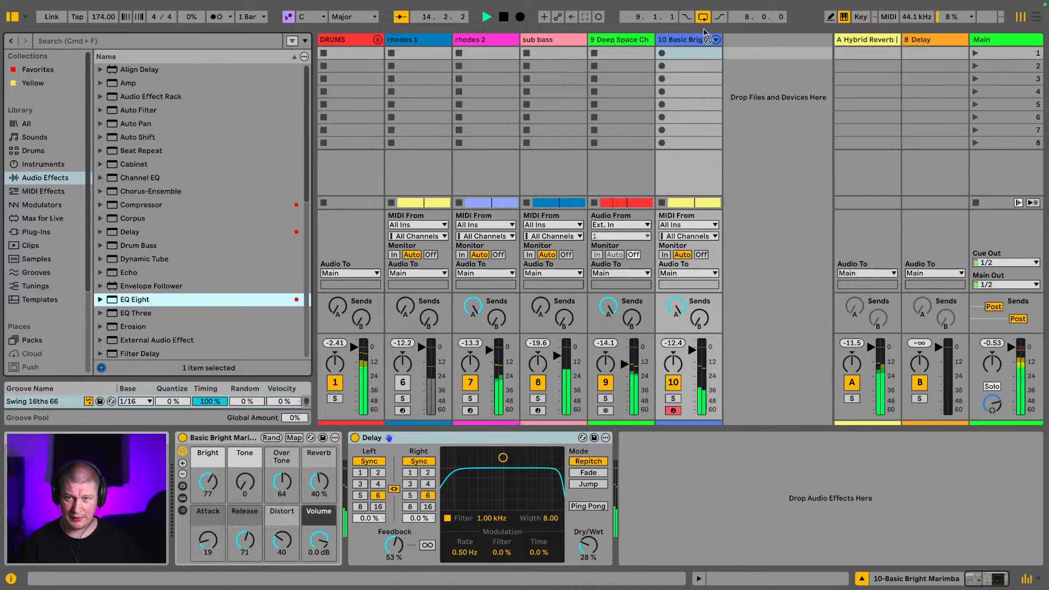
left_click_drag(708, 38, 743, 546)
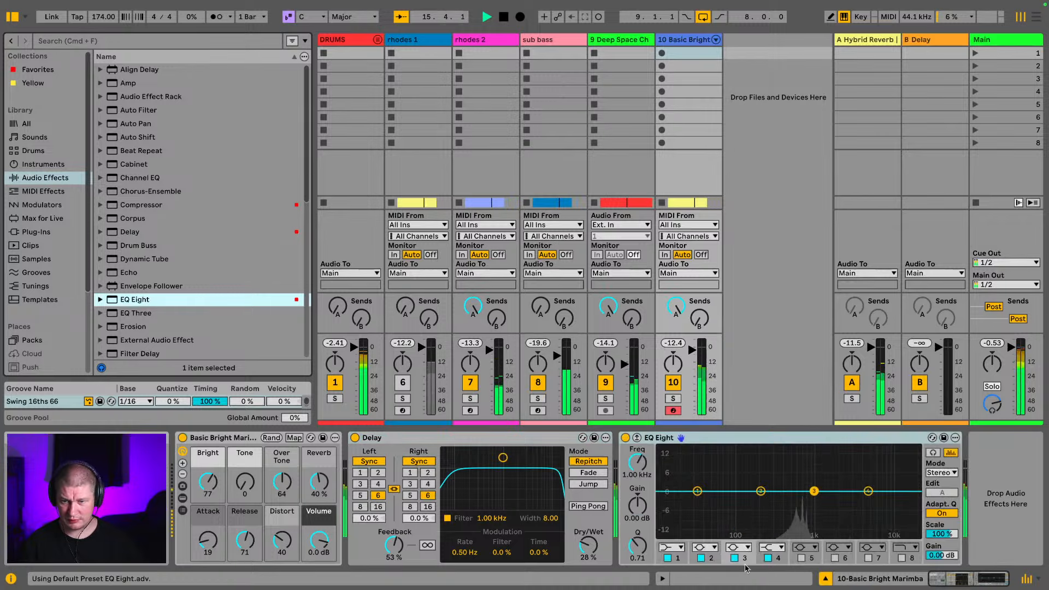
Change band 3 of the marimba's EQ Eight to a low-cut filter at 441 Hz
left_click(739, 547)
left_click(735, 473)
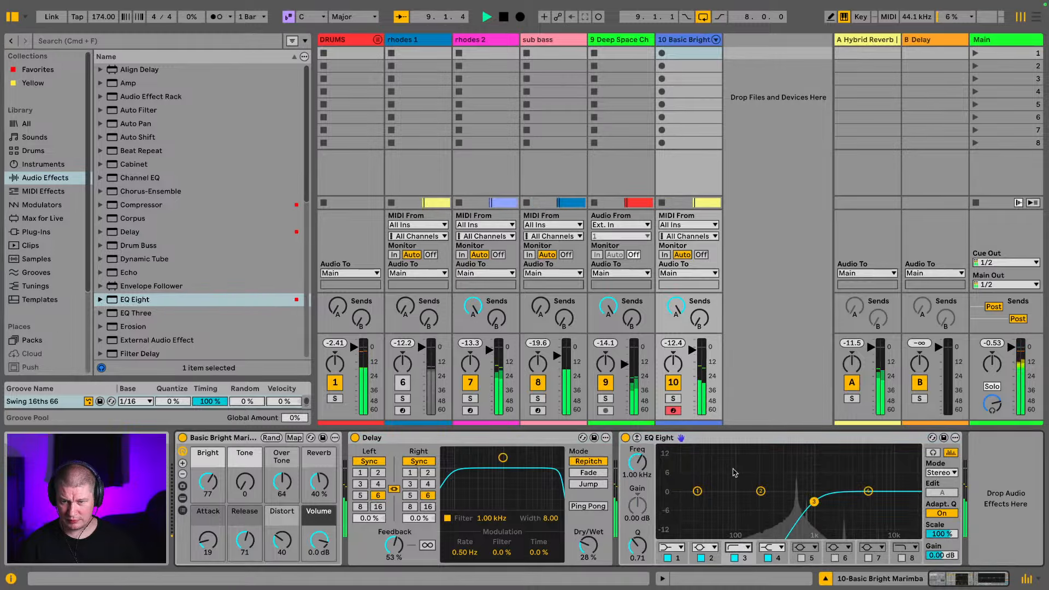
left_click_drag(814, 501, 787, 501)
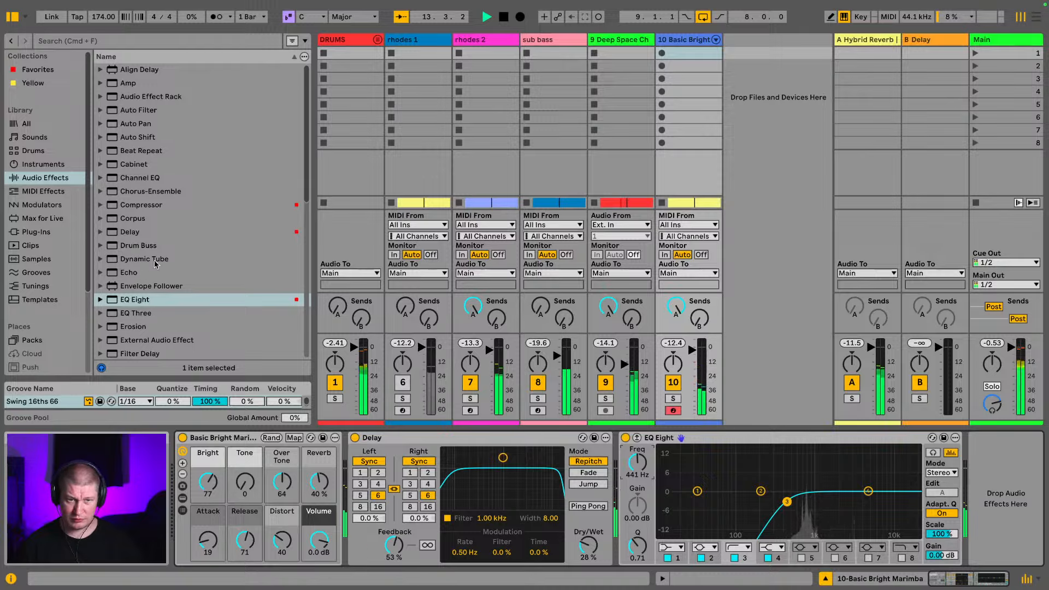
Insert a Chorus-Ensemble between the marimba's Delay and EQ Eight, and set its dry/wet to 37%
scroll(155, 265, "down", 1)
left_click(132, 197)
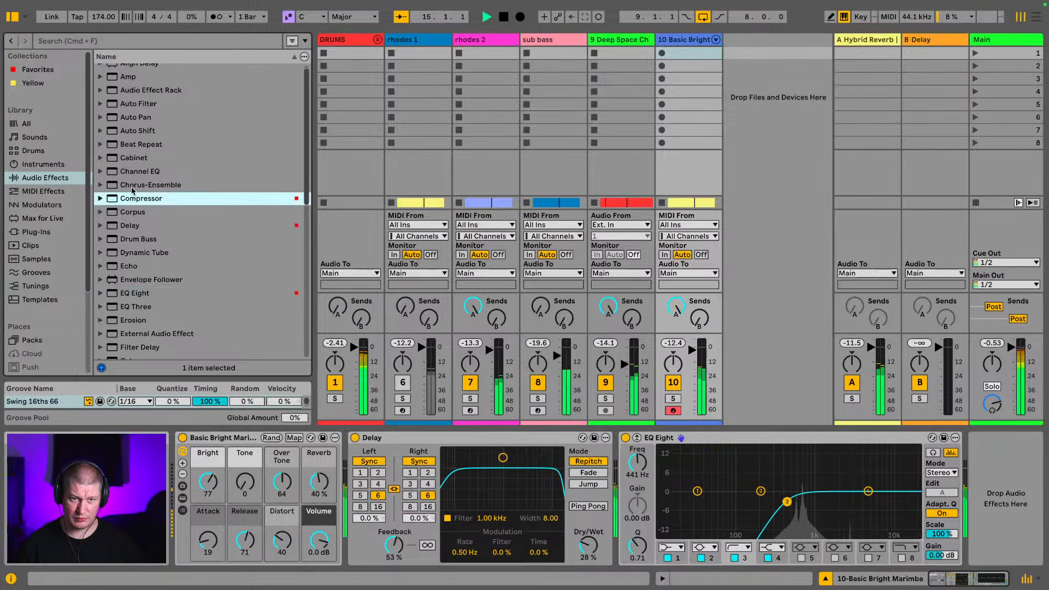
left_click_drag(132, 188, 624, 467)
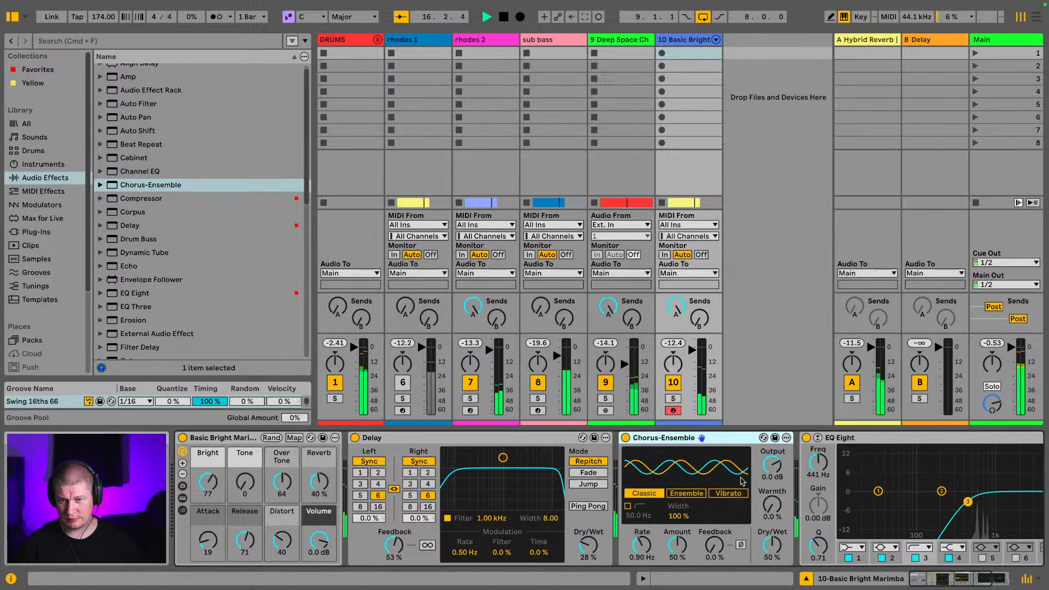
left_click_drag(772, 544, 772, 553)
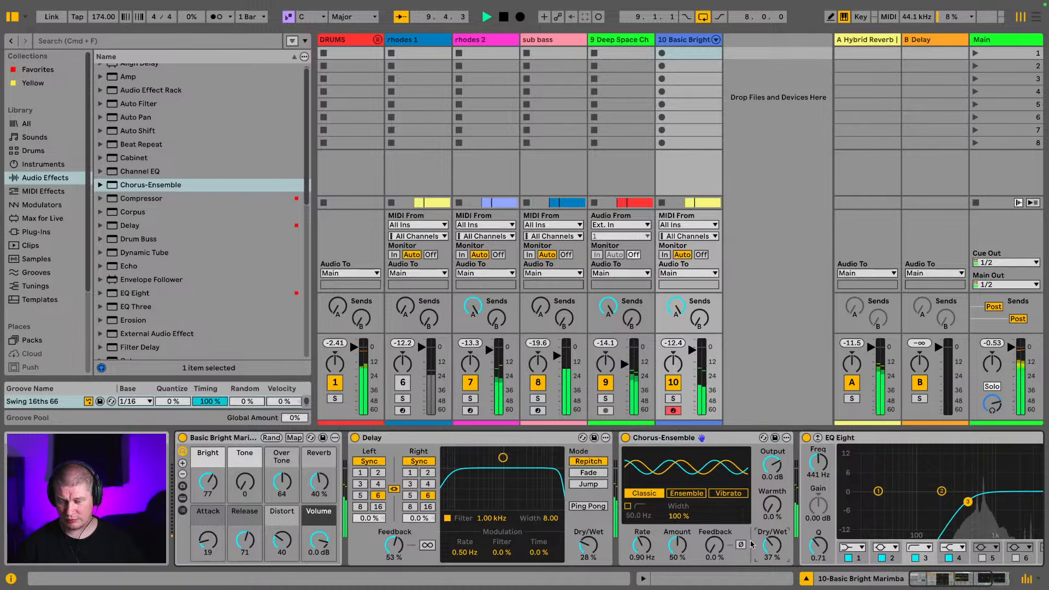
Enable Ping Pong on the marimba's Delay, raising its feedback to 60% and its dry/wet to 45%
scroll(160, 271, "down", 3)
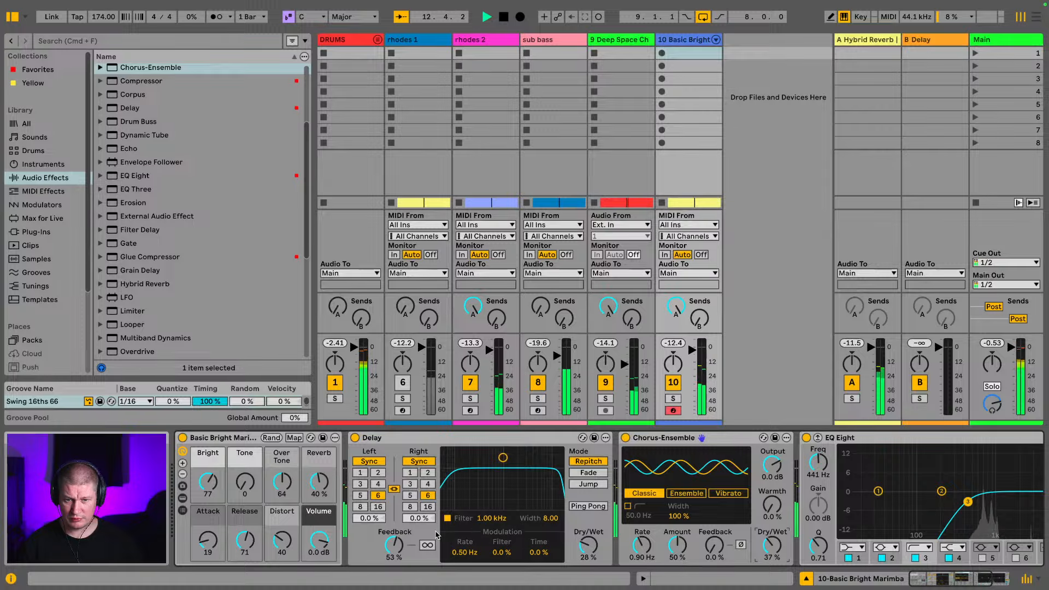
left_click(581, 506)
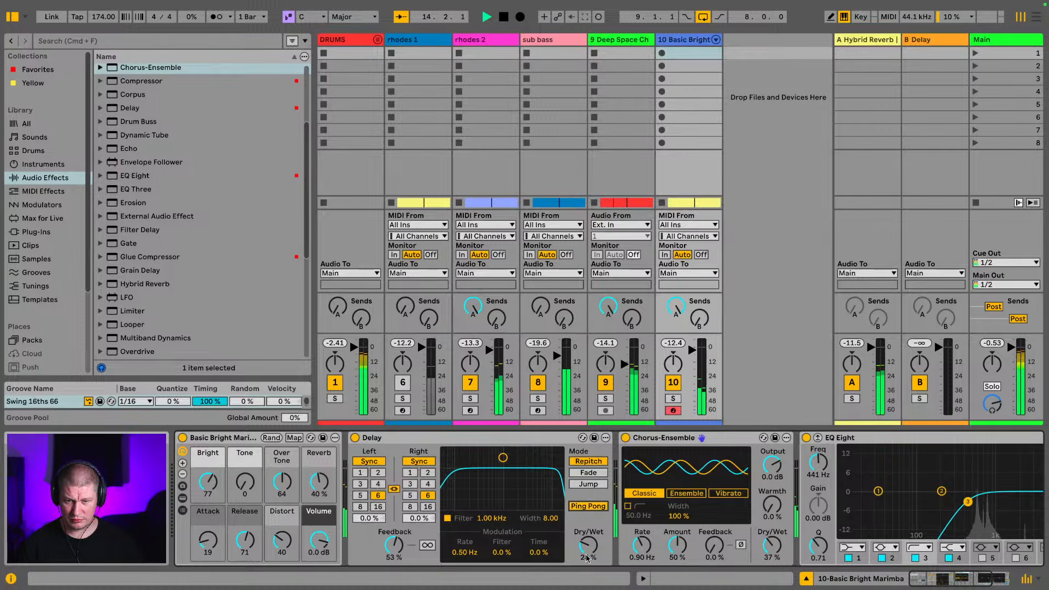
left_click_drag(586, 557, 587, 538)
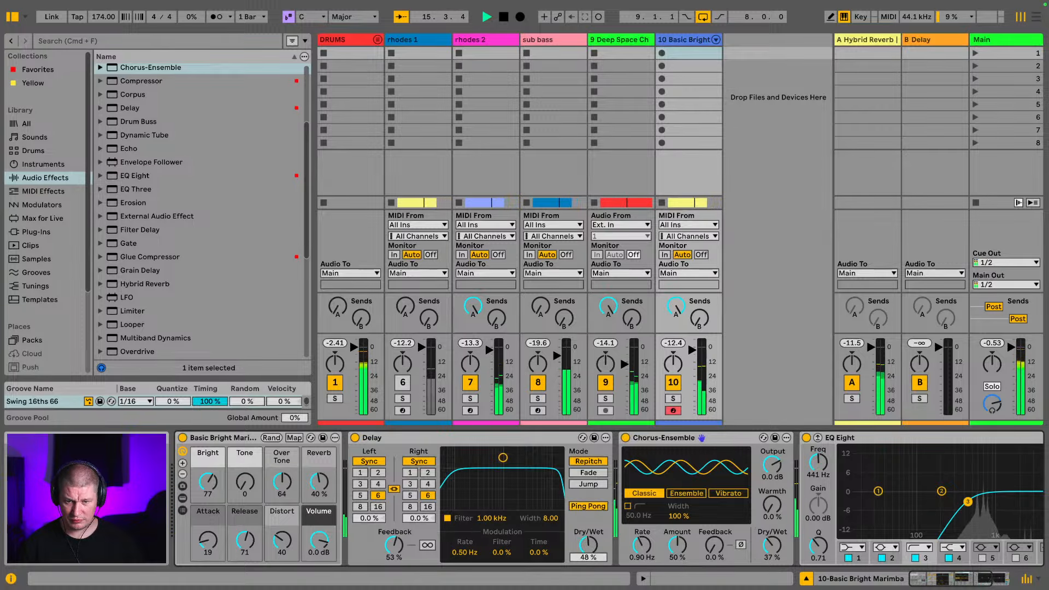
left_click_drag(588, 555, 588, 559)
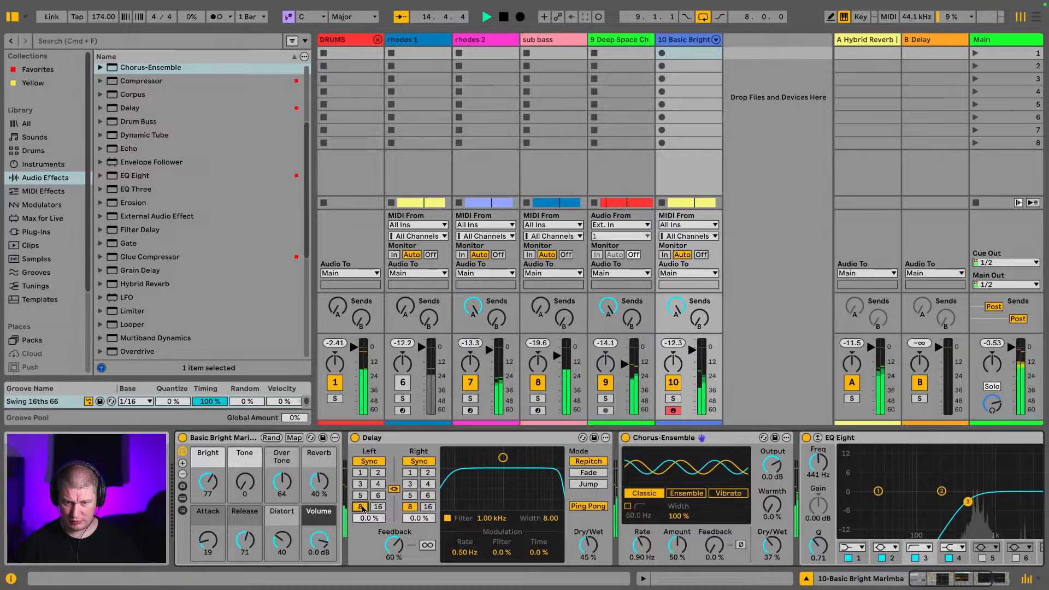
Try a 16-sixteenth time on the marimba's Delay, return it to 6, and replay the loop with dry/wet at 42%
left_click(377, 506)
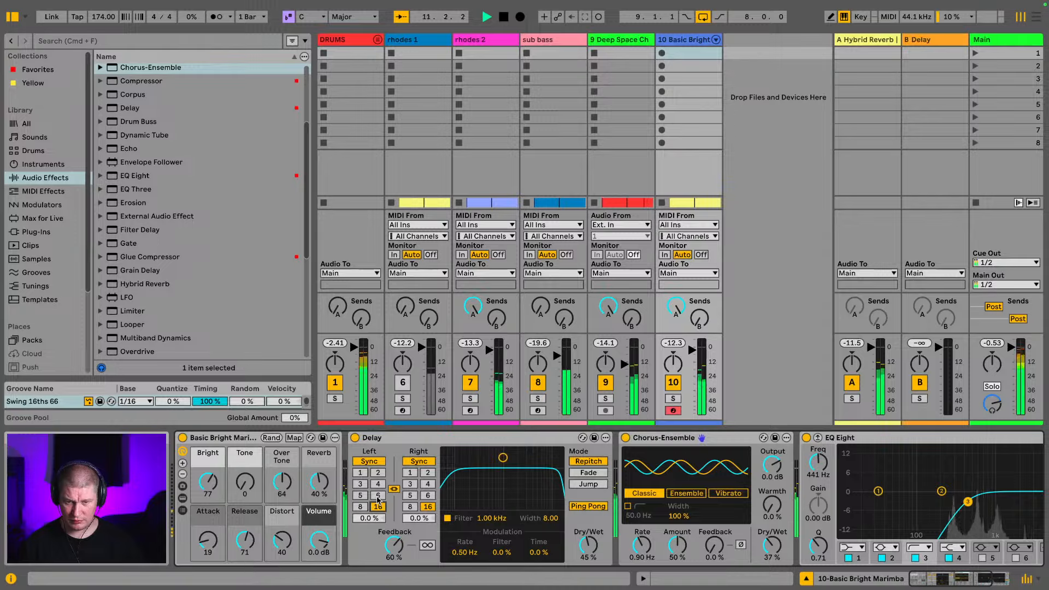
left_click(378, 497)
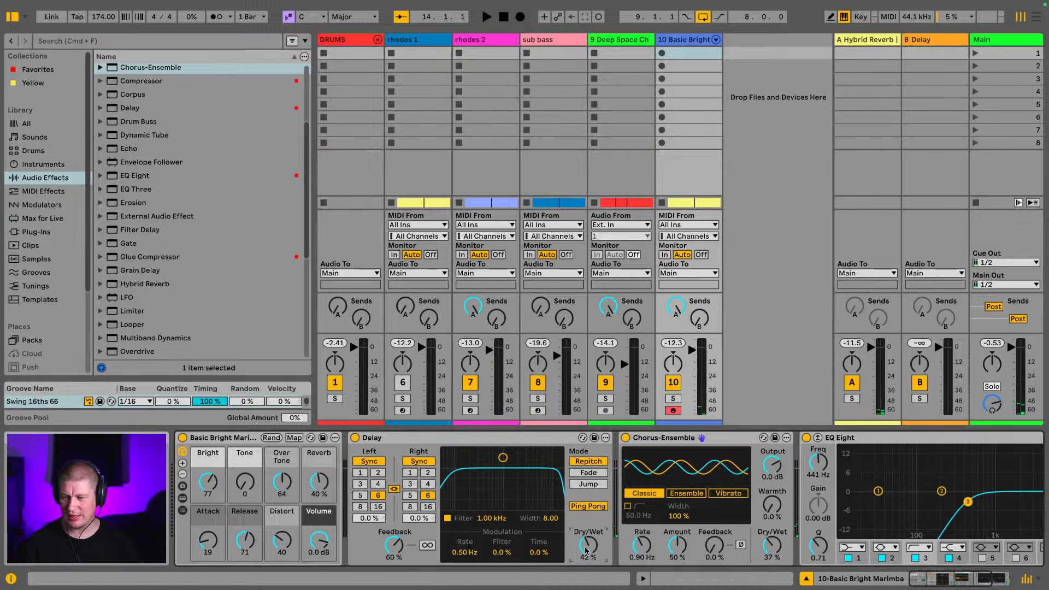
key("space")
key("space")
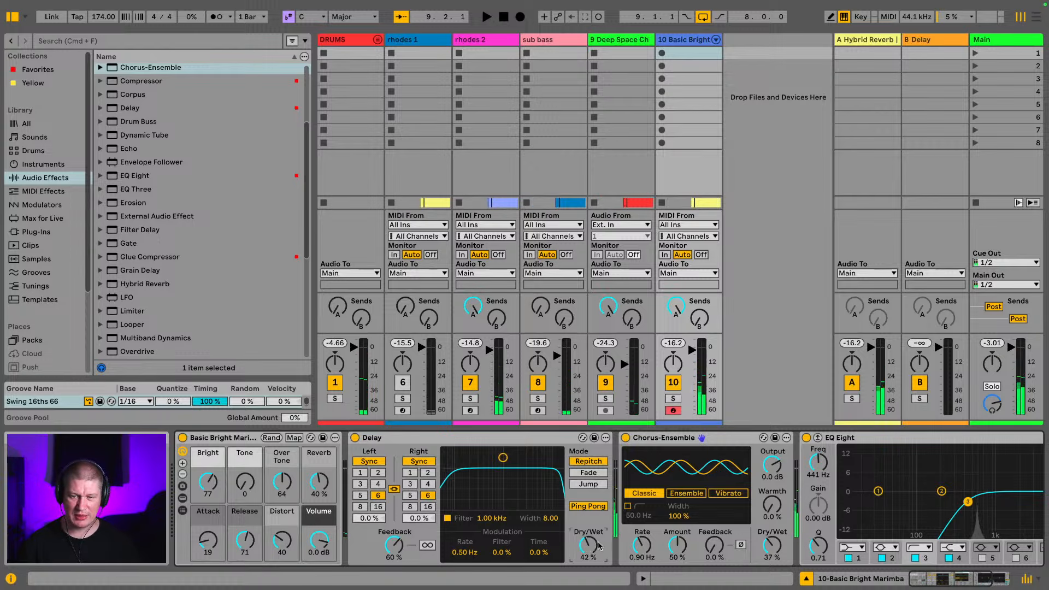
Solo the marimba and compare its linked Delay times at 16 and 6 sixteenths, ending on 6
left_click(675, 400)
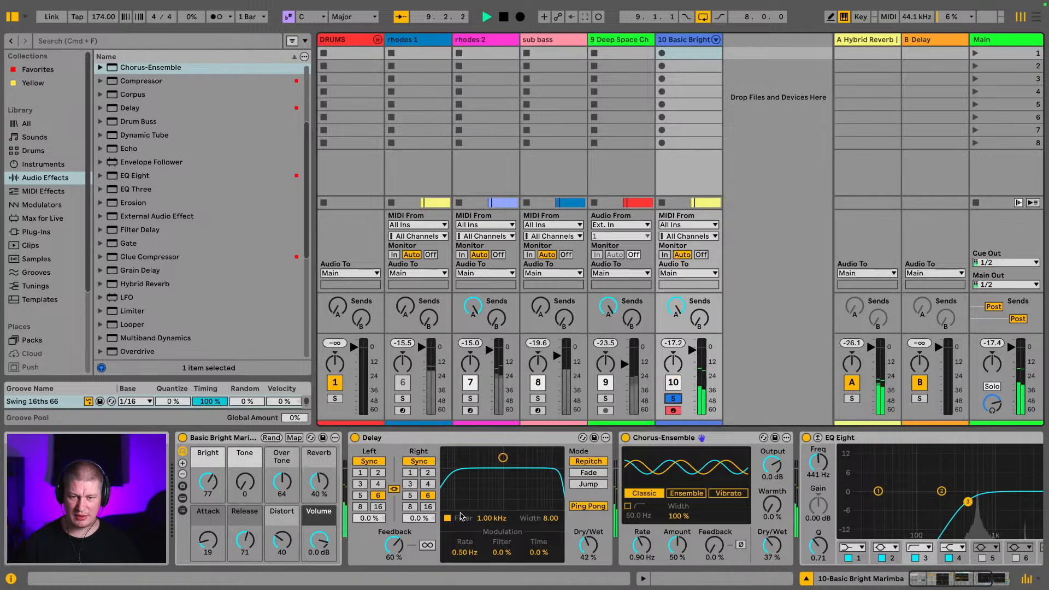
left_click(428, 507)
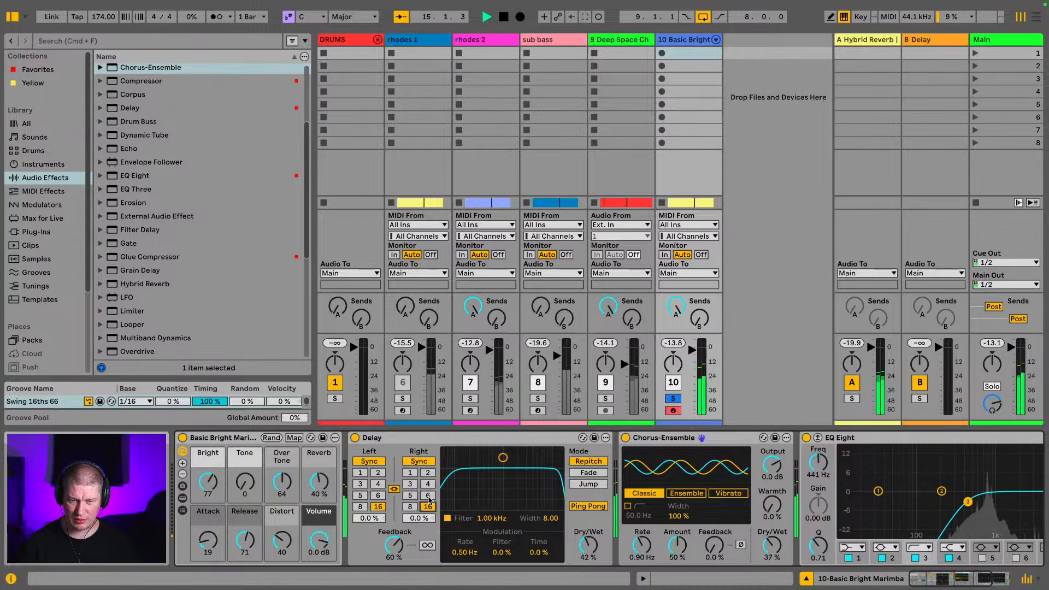
left_click(428, 496)
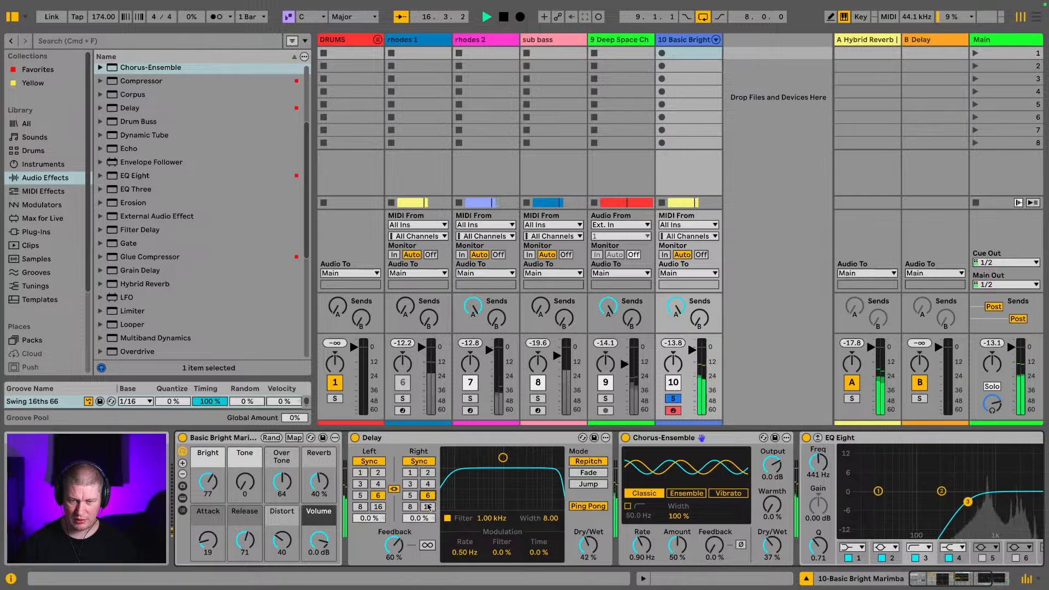
left_click(428, 507)
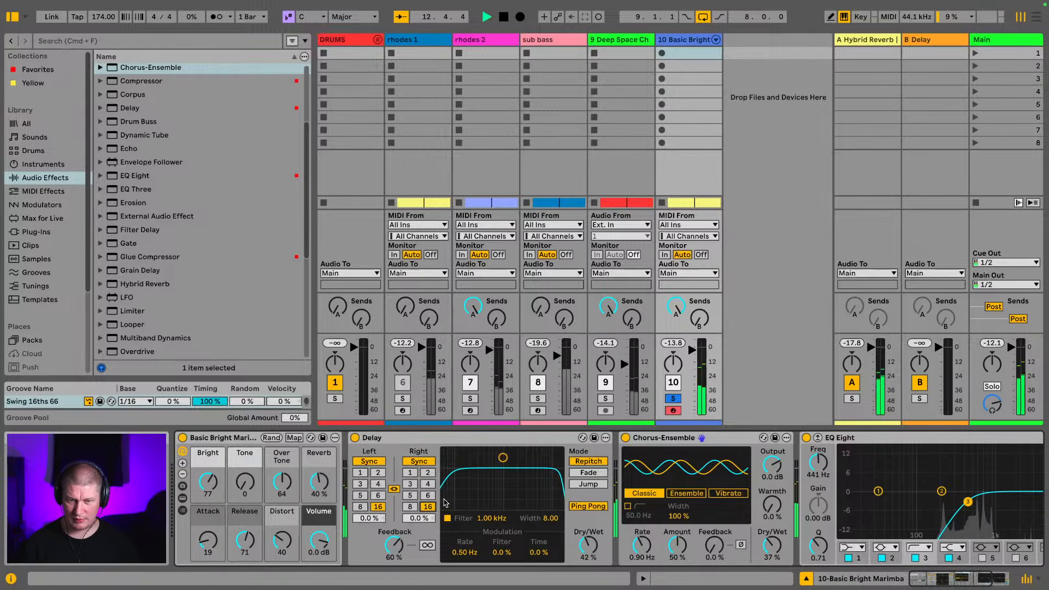
left_click(428, 498)
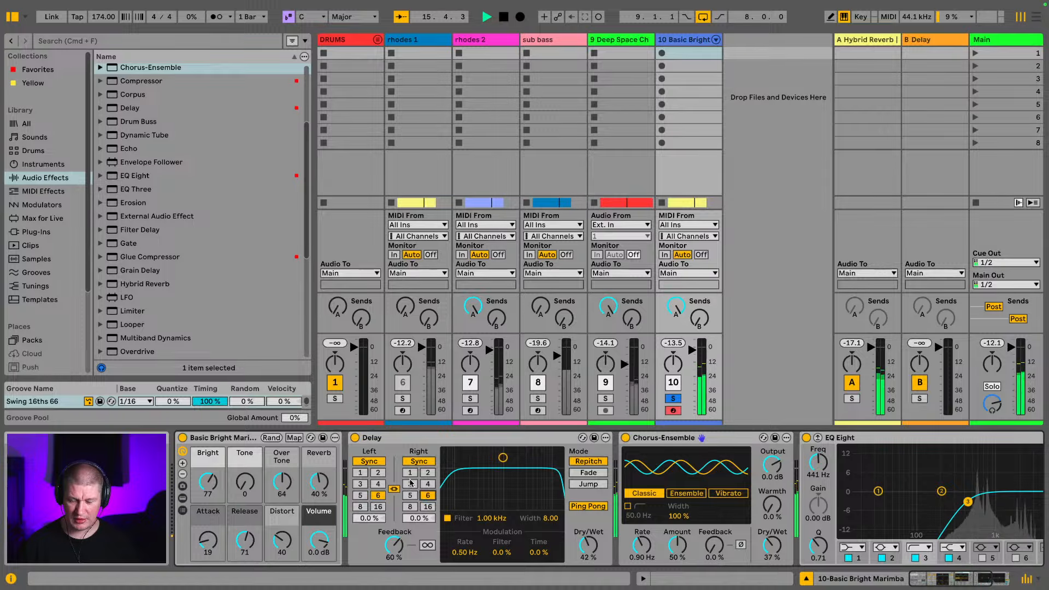
Audition Delay times of 3, 4, 6 and 5 sixteenths on the marimba and settle on 16 for both channels
left_click(410, 484)
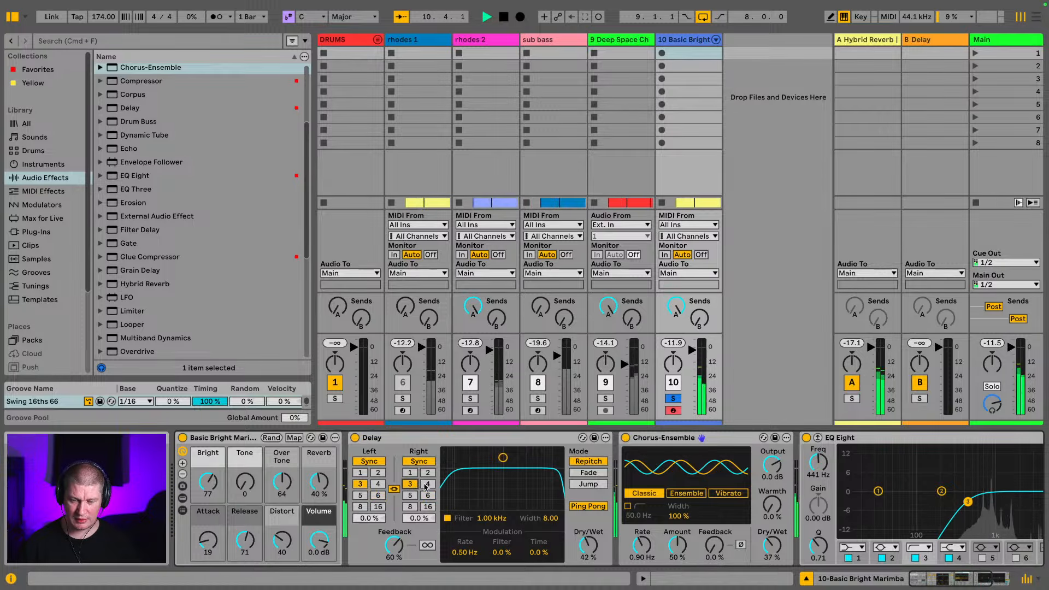
left_click(427, 484)
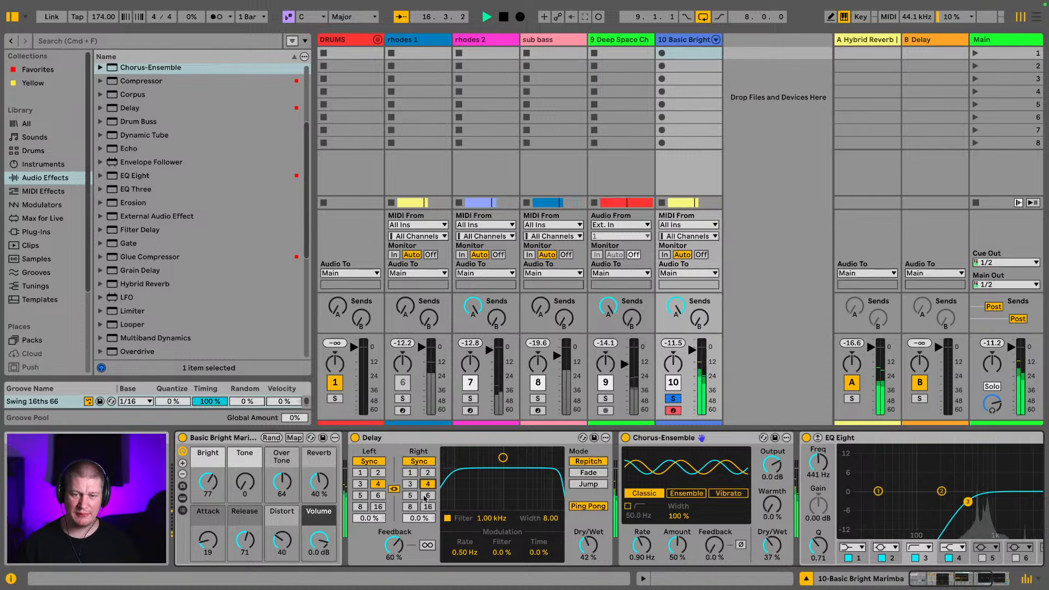
left_click(427, 496)
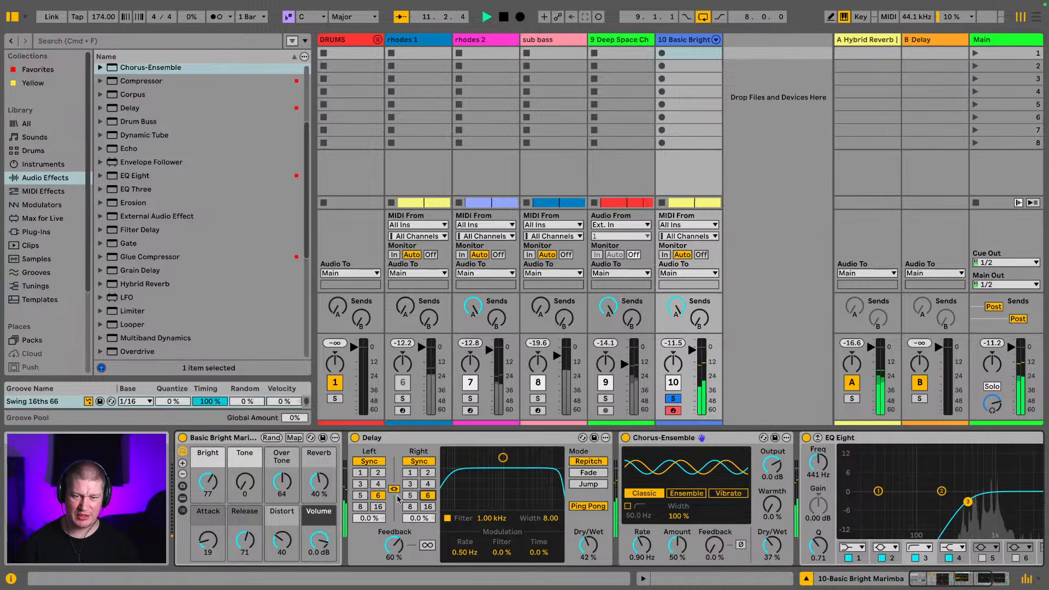
left_click(361, 497)
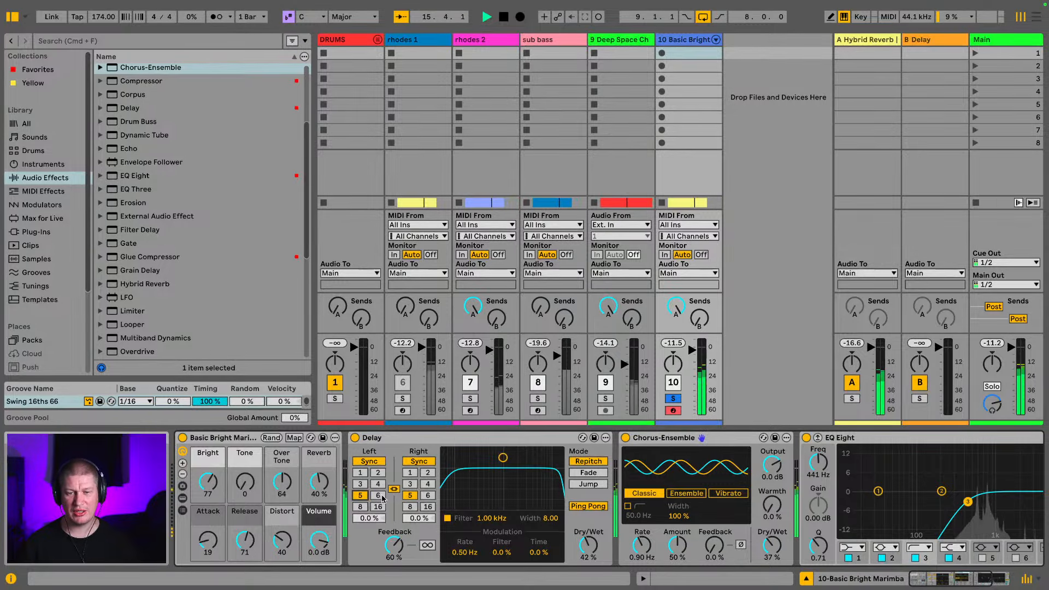
left_click(377, 485)
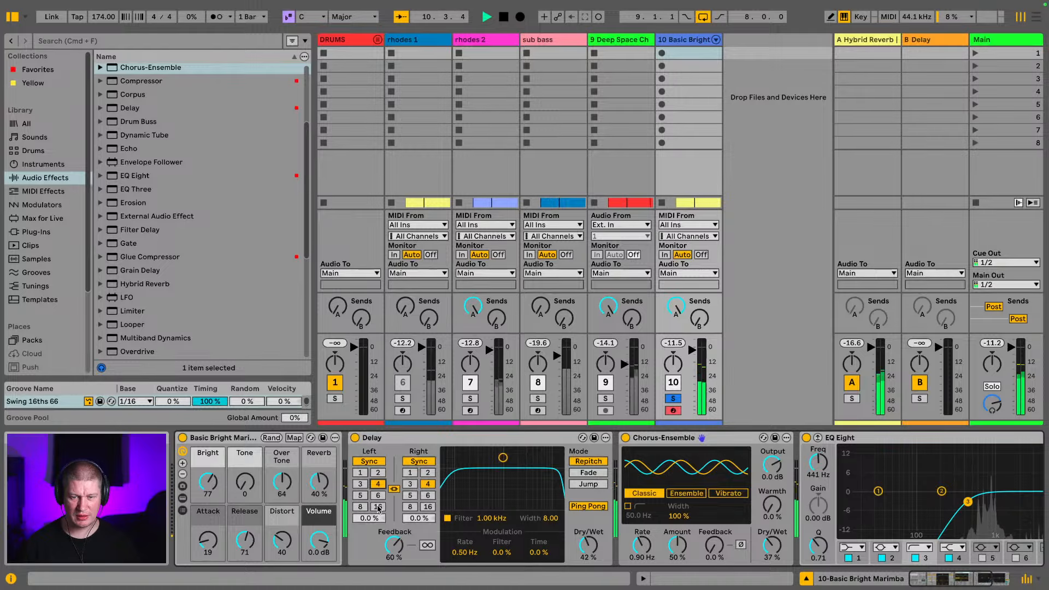
left_click(379, 507)
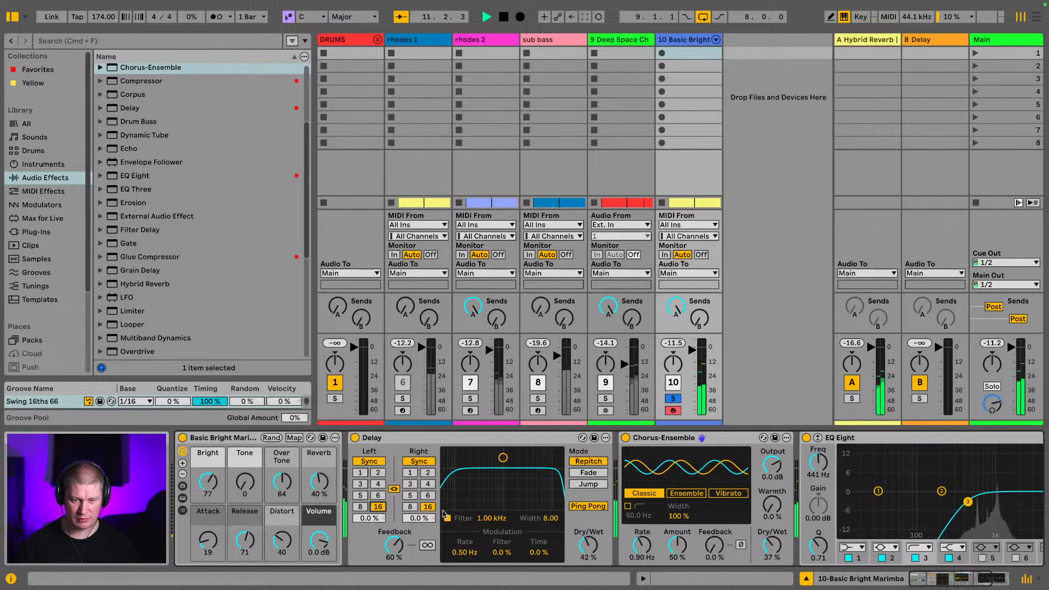
Lower the marimba Delay's dry/wet to 37% and unsolo the track to check its level in the full mix
left_click_drag(583, 545, 584, 553)
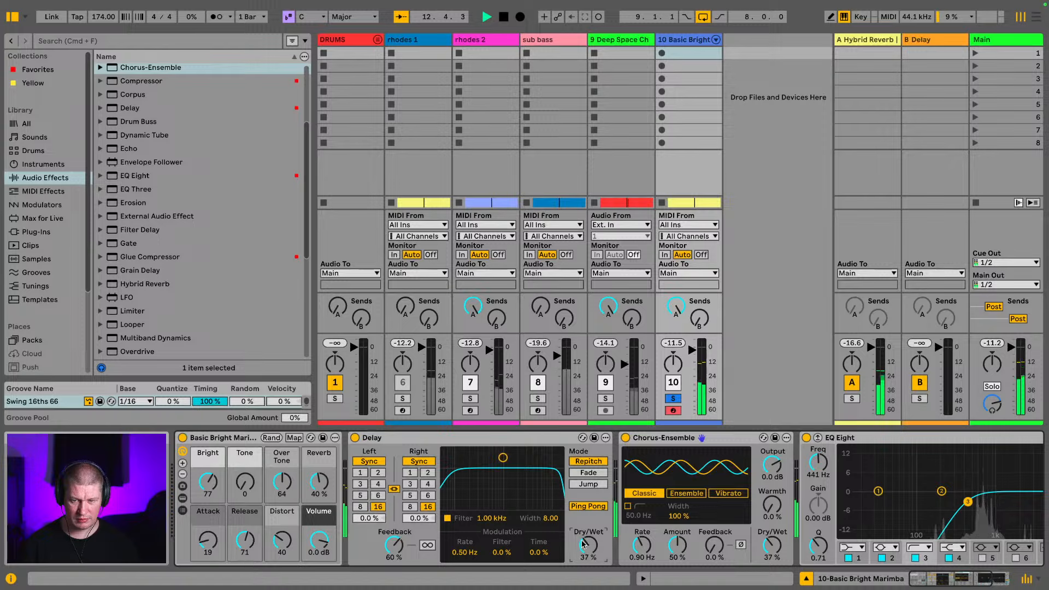
left_click(669, 399)
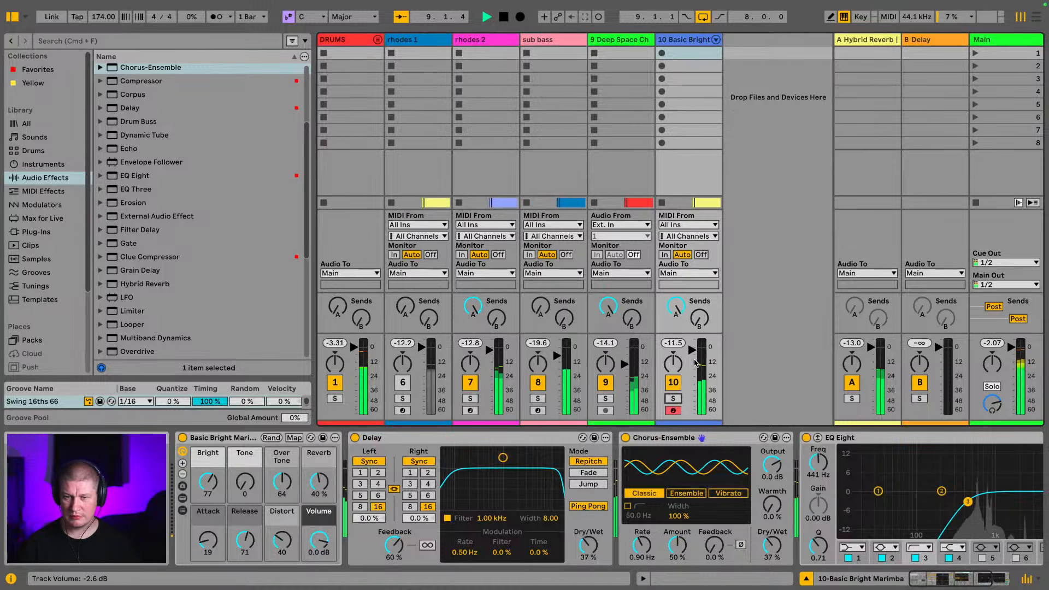
left_click_drag(692, 350, 692, 350)
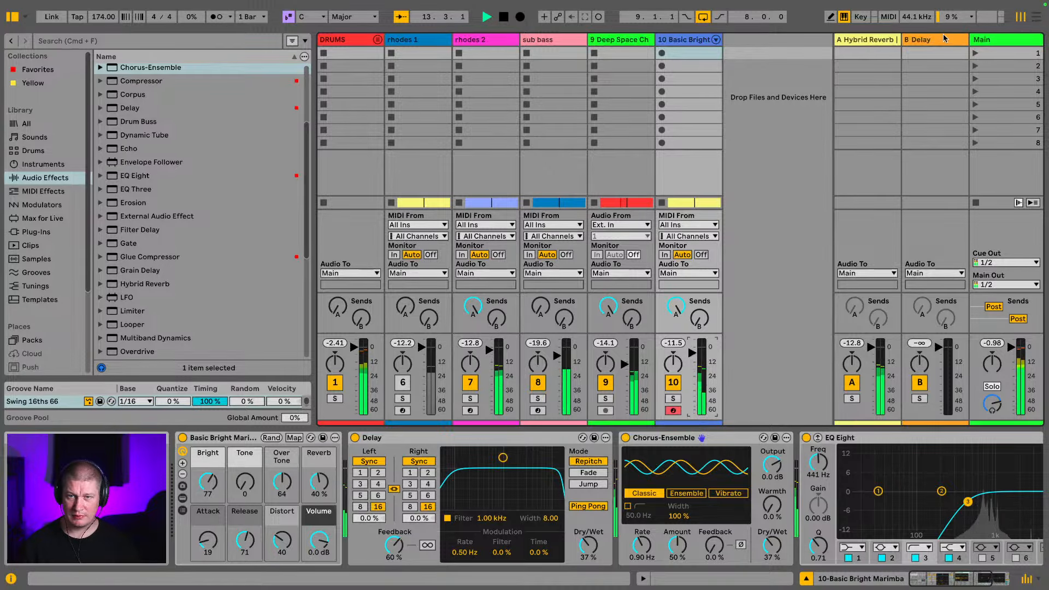
Switch to the Arrangement View, unfold the DRUMS group, and briefly check the Amen Break and drum group with solo
left_click(1036, 18)
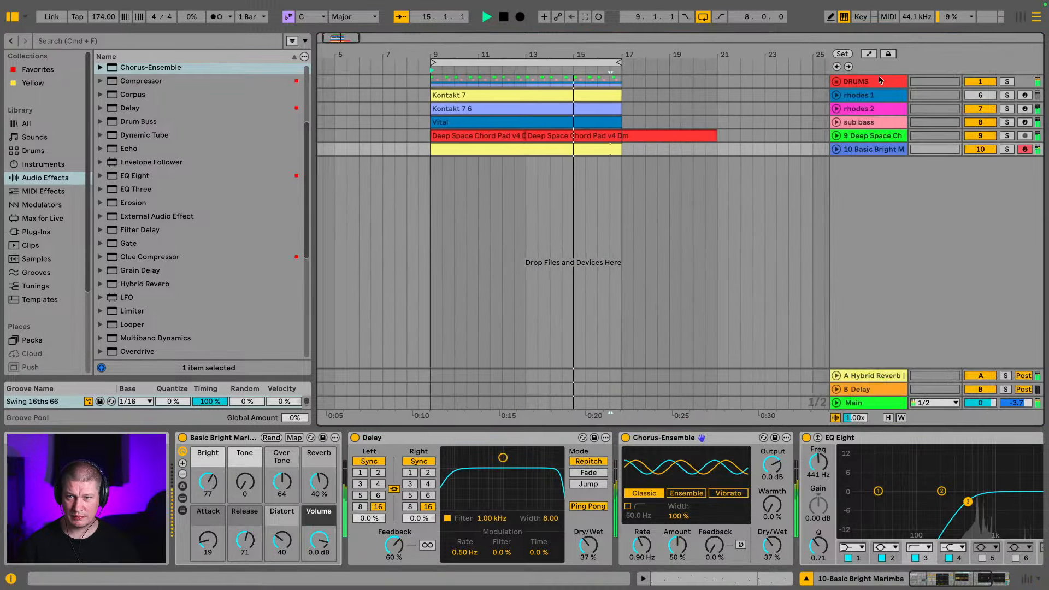
left_click(836, 82)
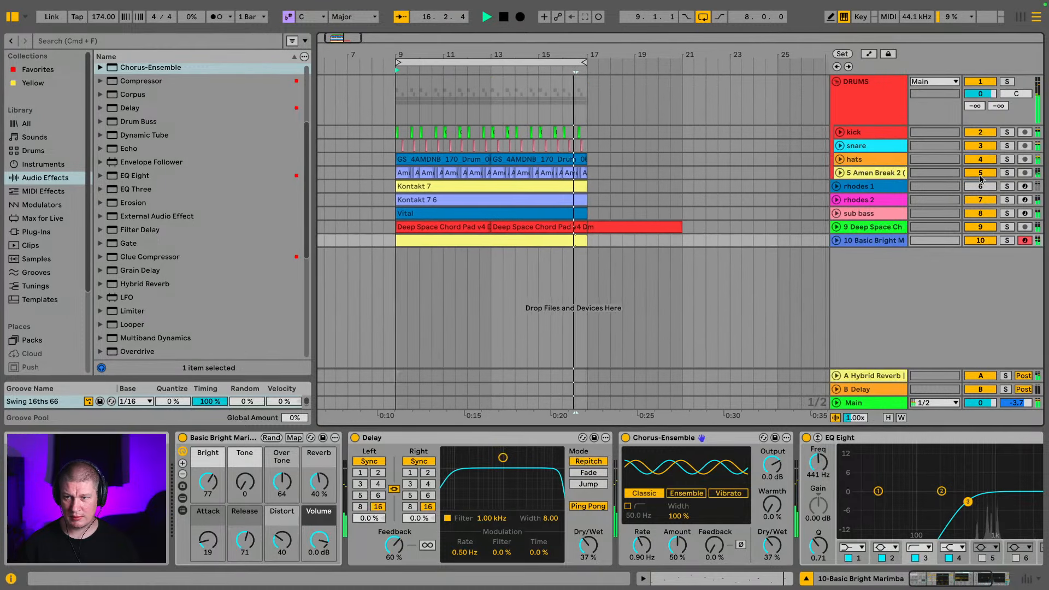
left_click(1007, 172)
left_click(1007, 82)
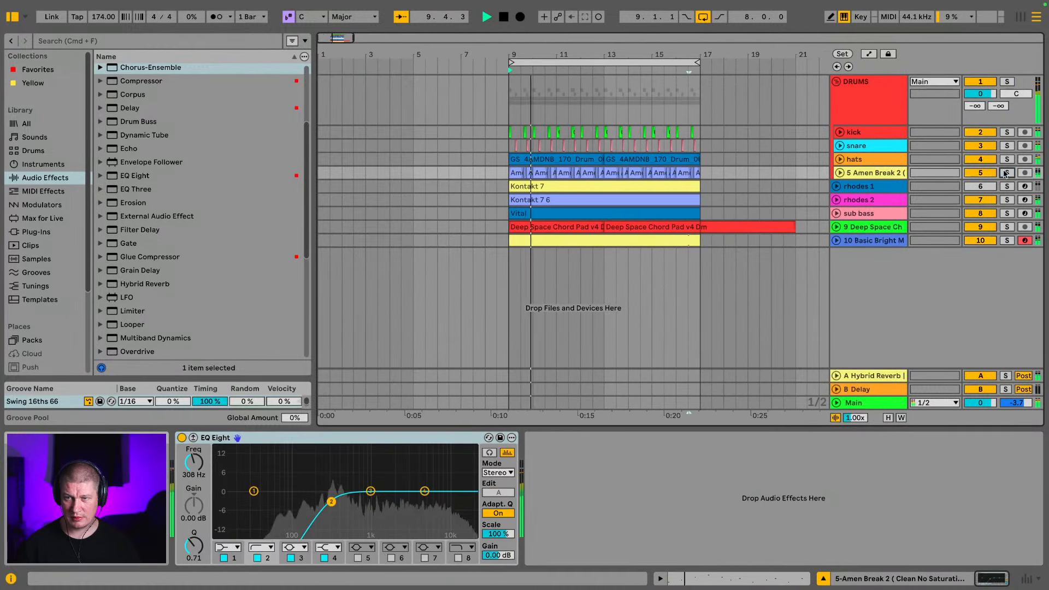
left_click(1007, 83)
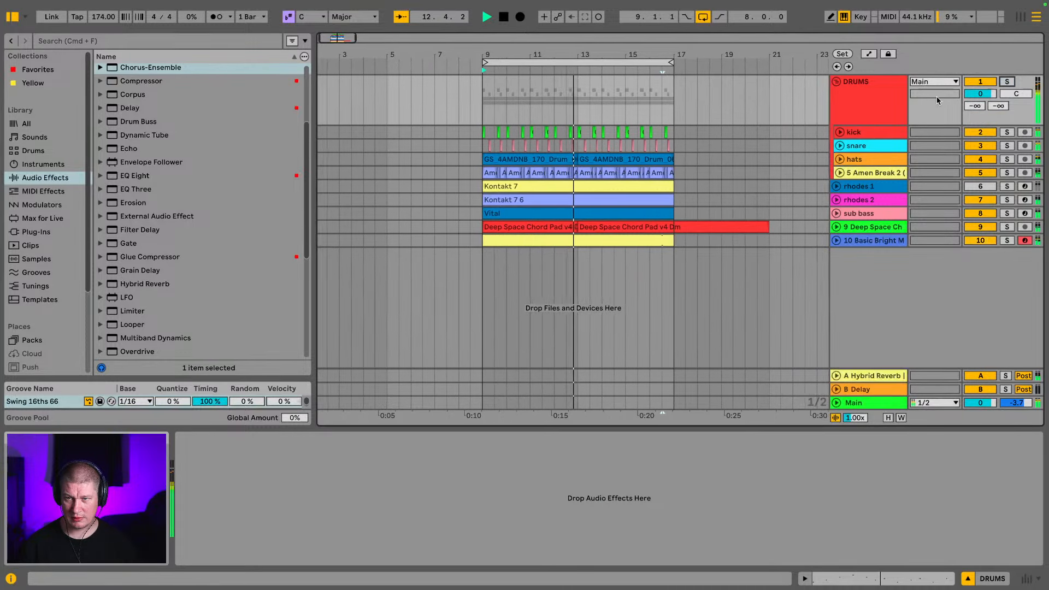
Review the devices and clips on the rhodes 1, sub bass, Deep Space Chord Pad and Basic Bright Marimba tracks
left_click(871, 191)
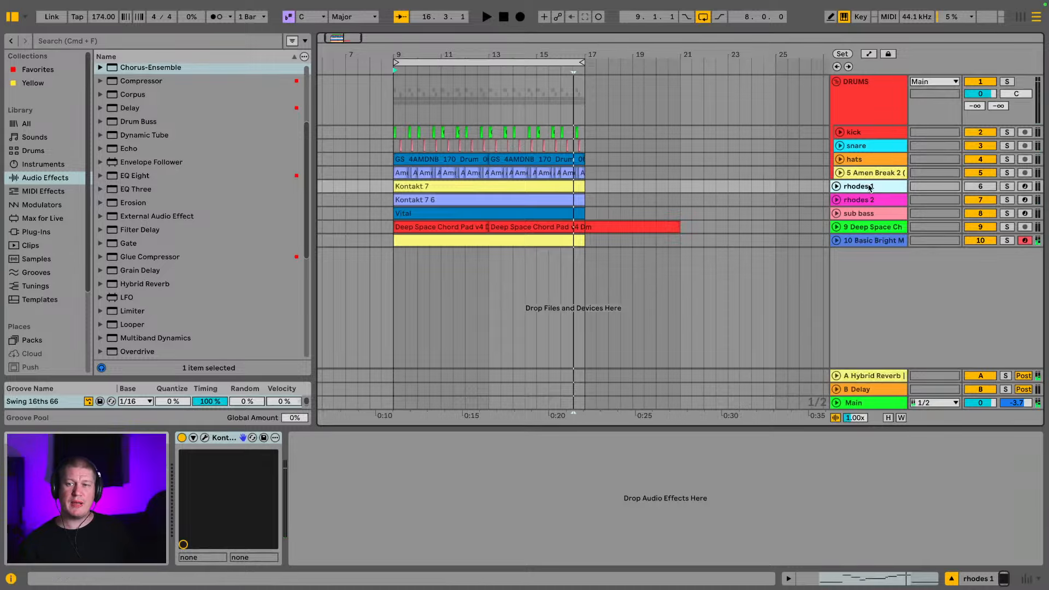
left_click(857, 215)
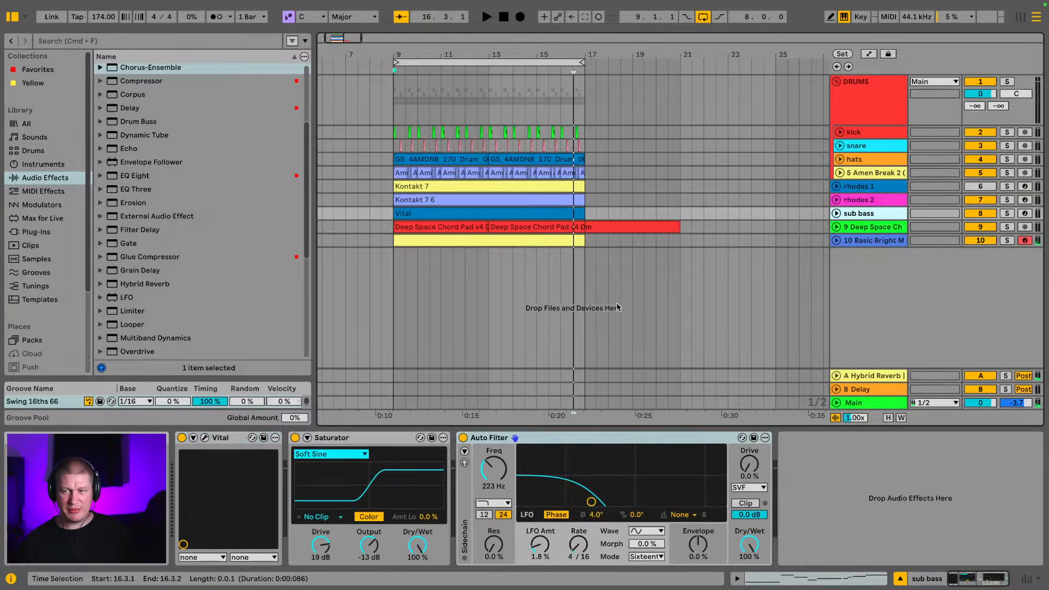
left_click(868, 228)
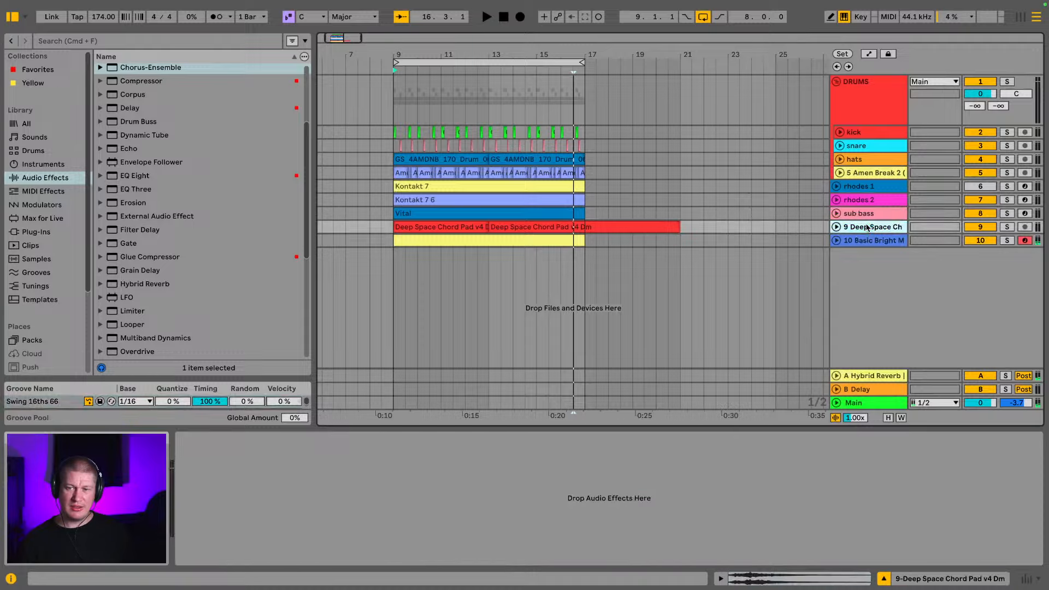
left_click(838, 227)
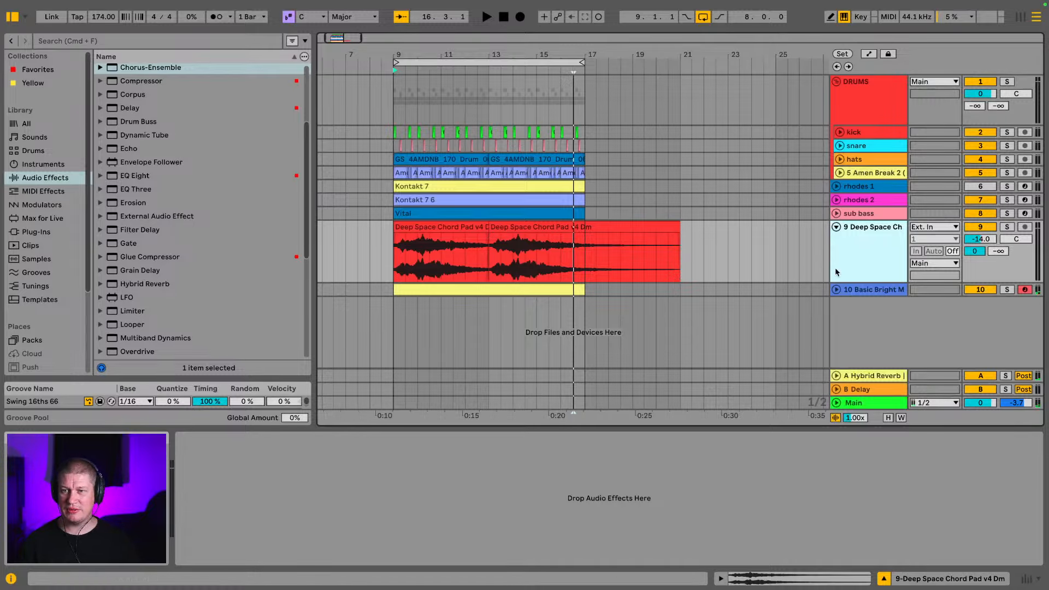
left_click(870, 290)
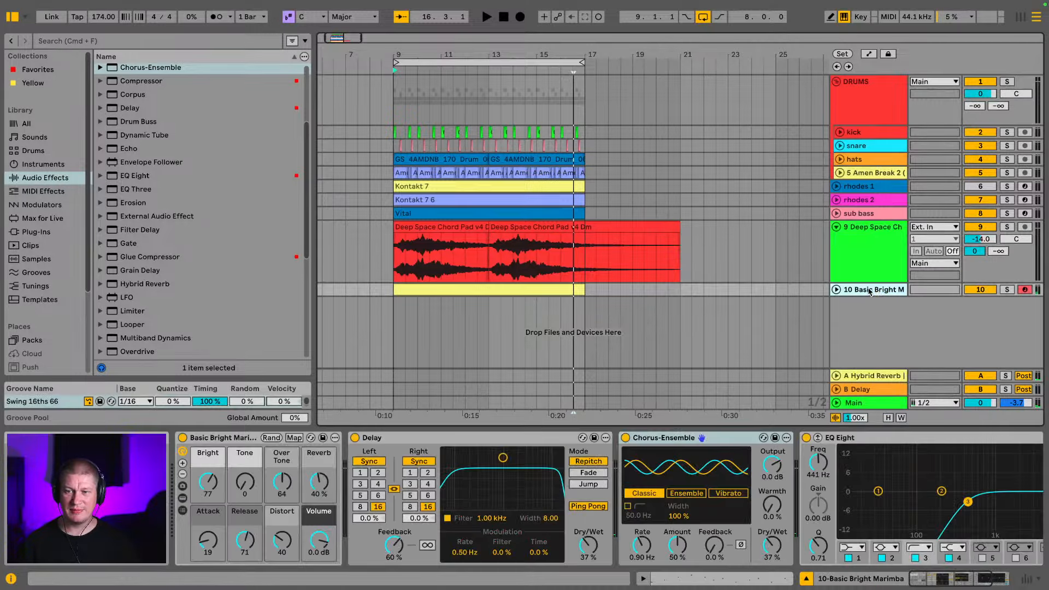
left_click(213, 441)
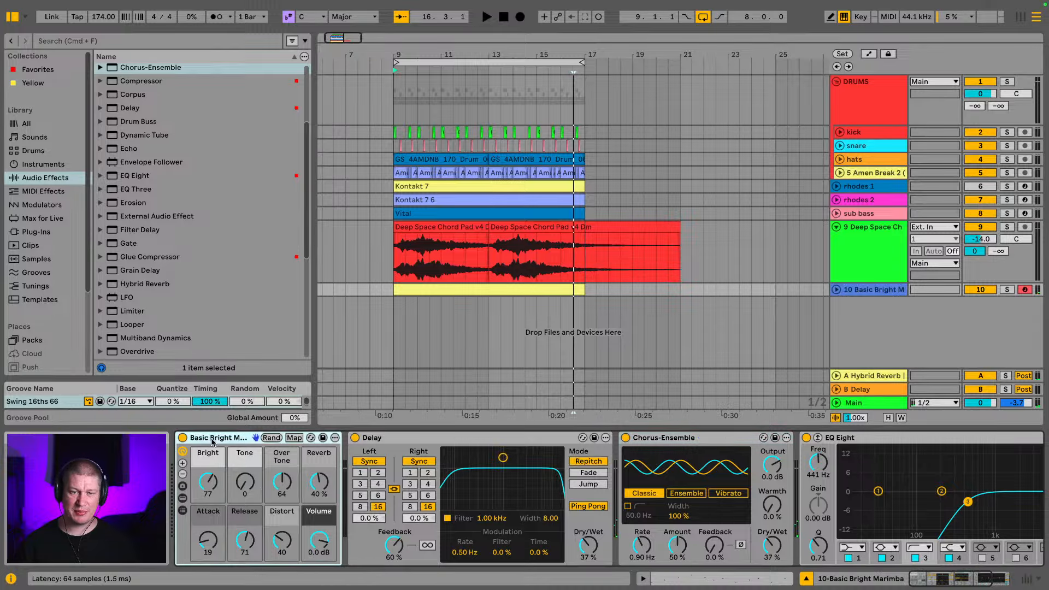
Hide the browser to widen the arrangement, fold the Deep Space Chord Pad track, and select the kick track
left_click(12, 17)
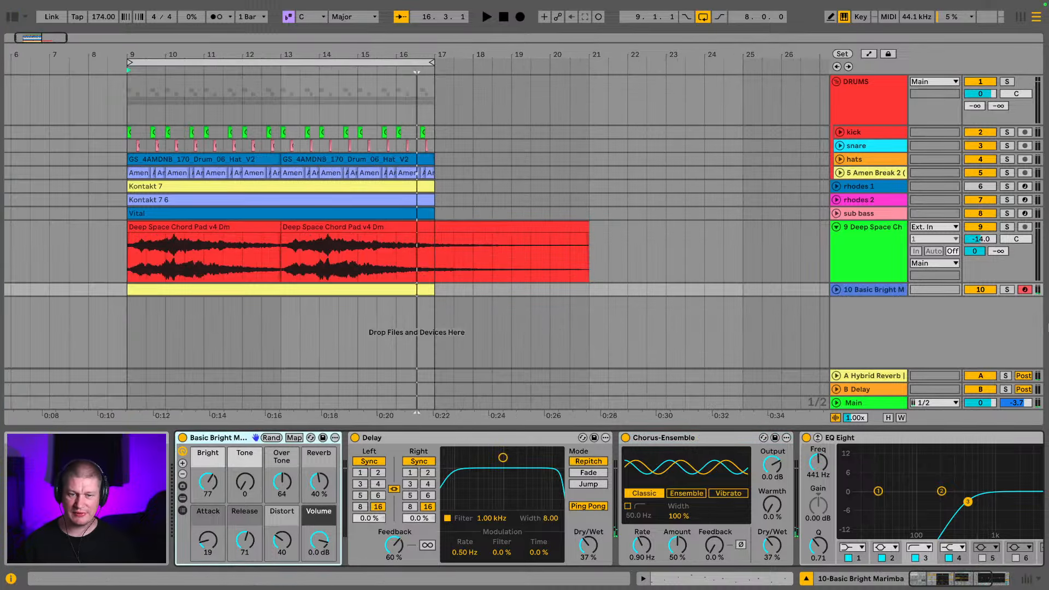
left_click(838, 227)
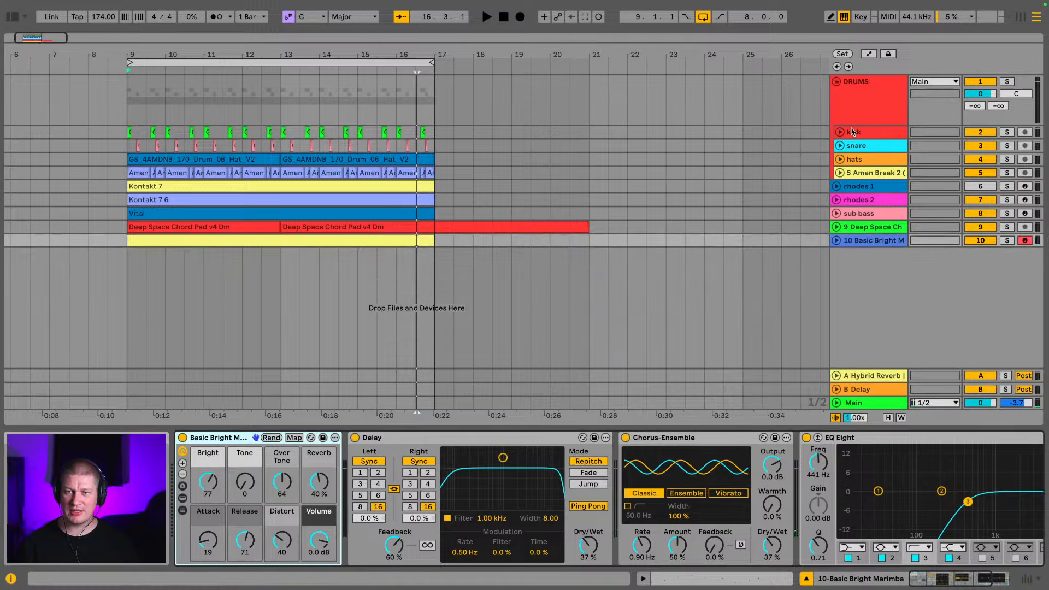
left_click(885, 137)
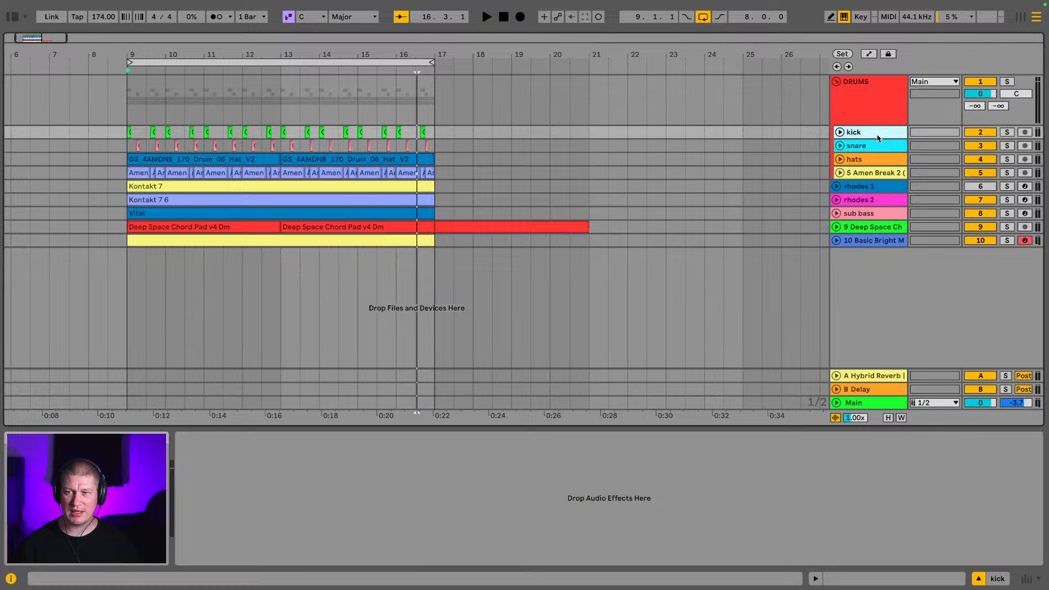
left_click(1006, 132)
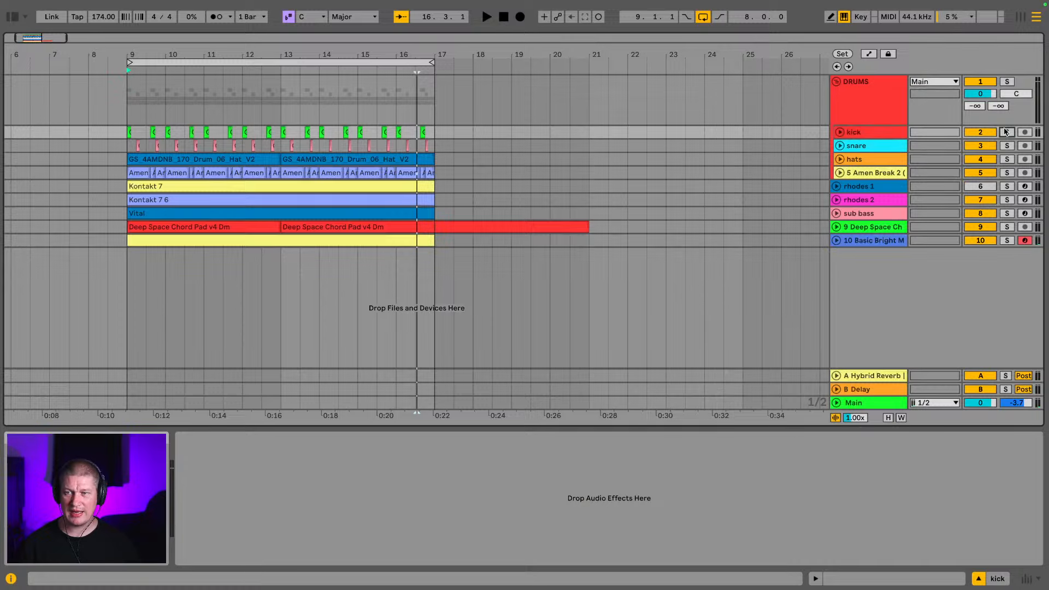
Solo the kick, snare, hats, Amen Break and whole DRUMS group in turn during playback, then fold the group
key("space")
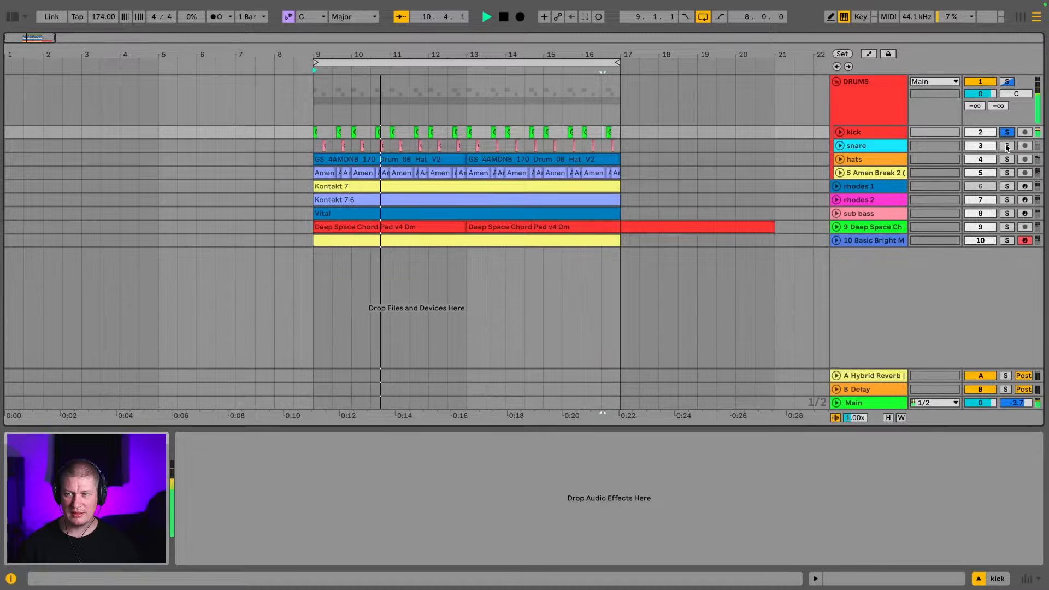
left_click(1007, 146)
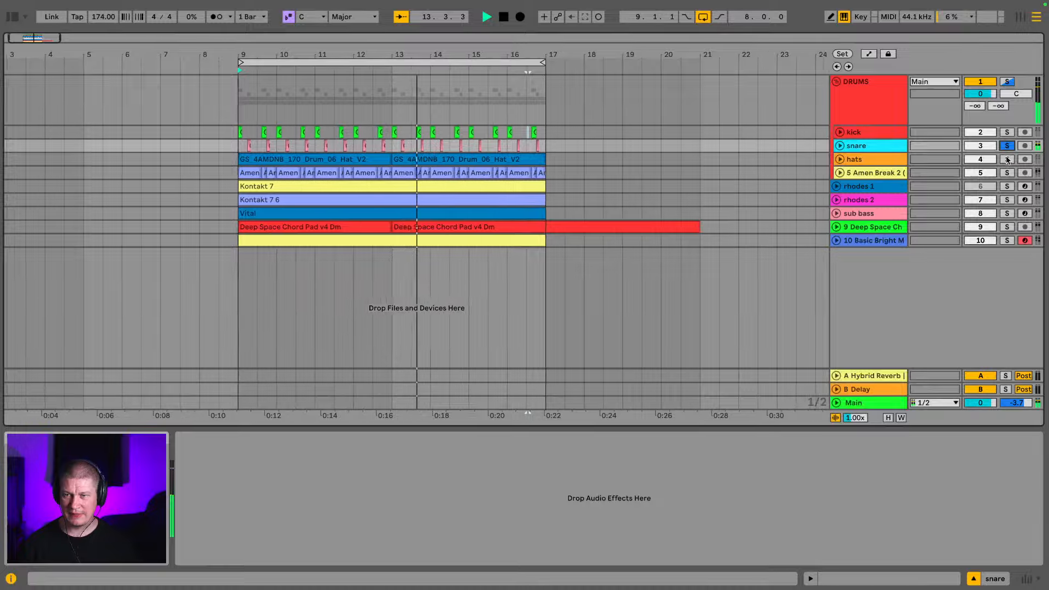
left_click(1007, 159)
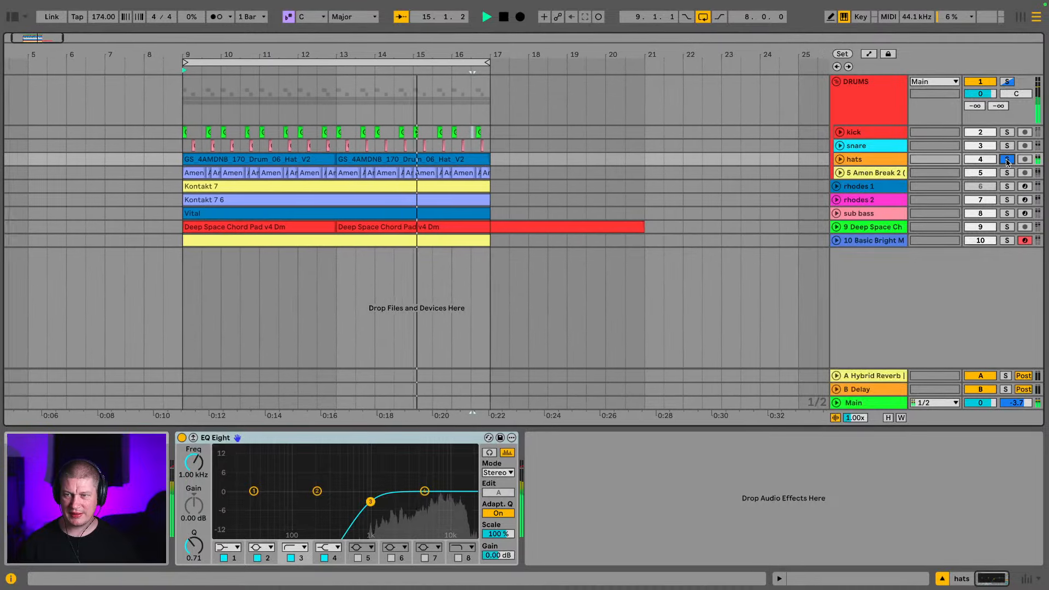
left_click(1006, 173)
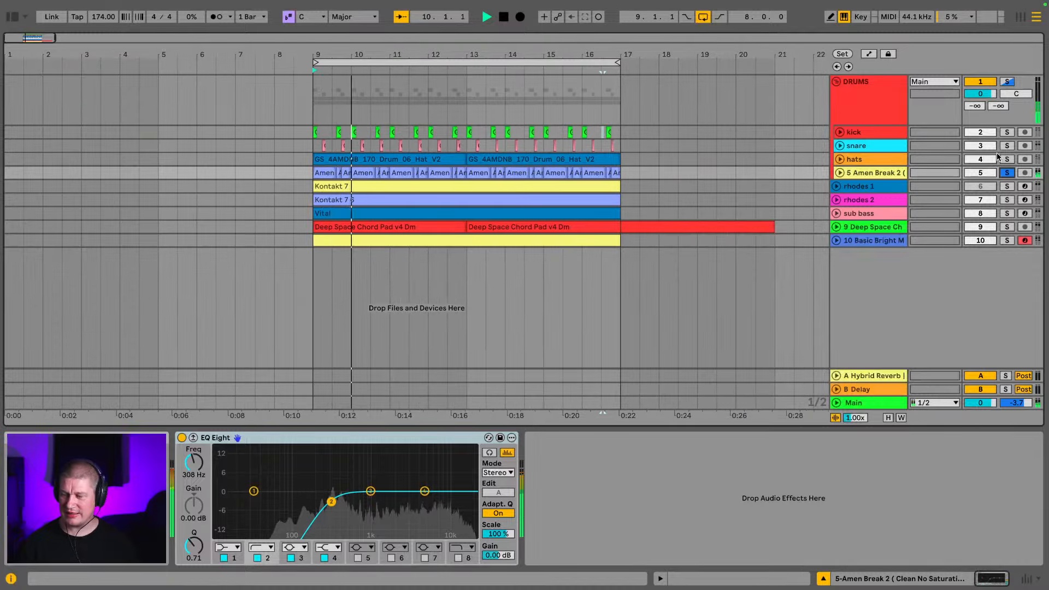
left_click(1009, 81)
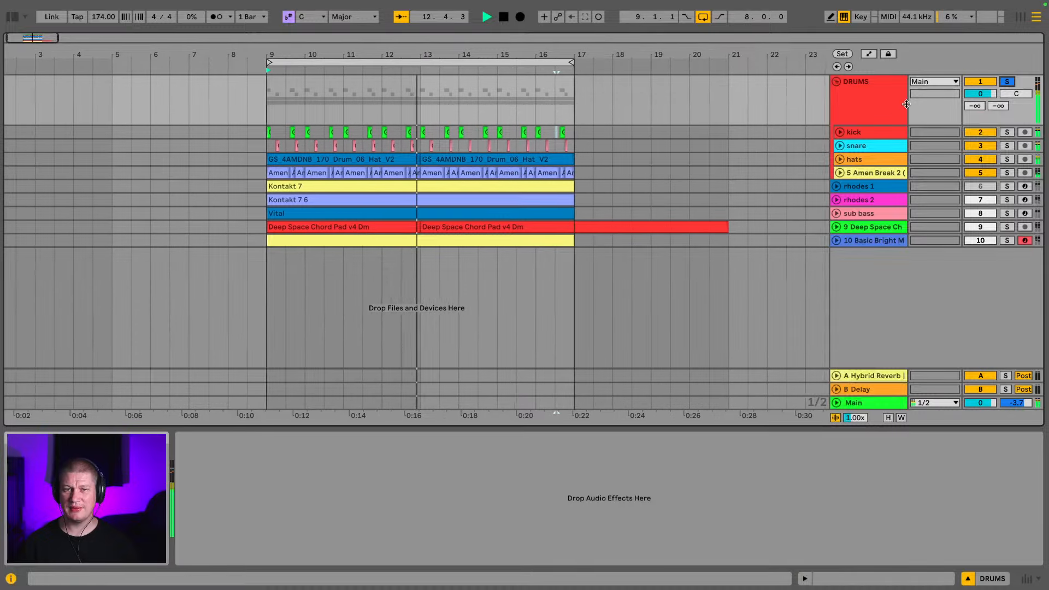
left_click(836, 82)
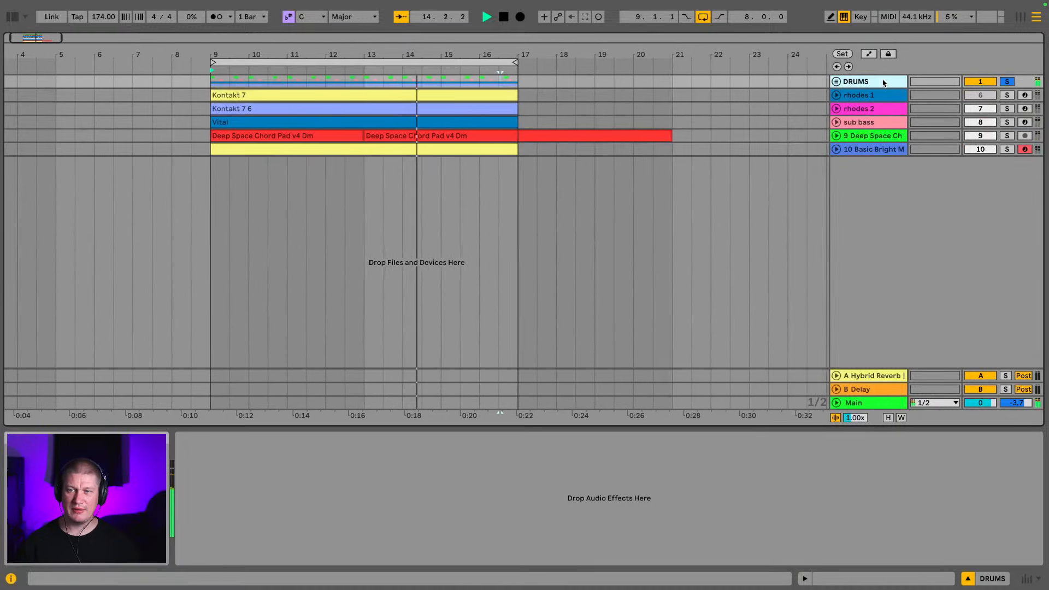
key("space")
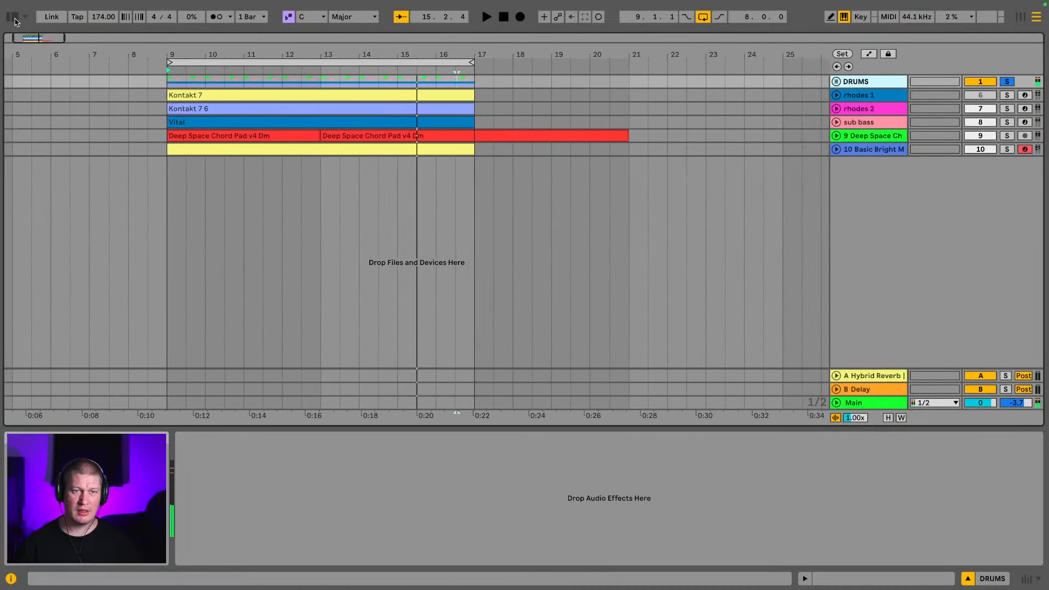
Add a Glue Compressor from the browser to the DRUMS group and lower its threshold to -9.52 dB
left_click(13, 17)
scroll(172, 206, "up", 1)
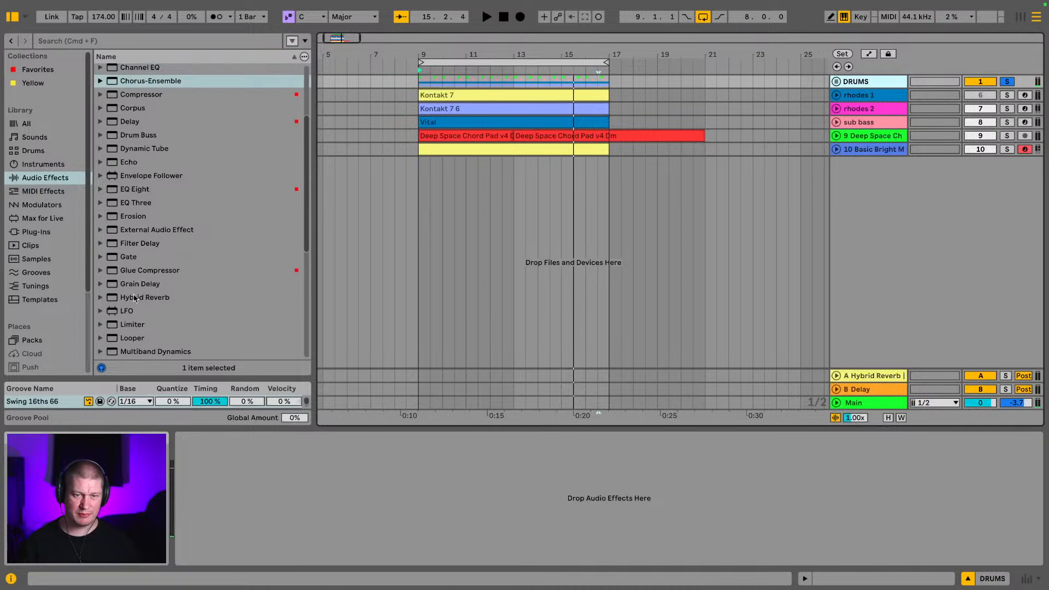
left_click_drag(152, 272, 863, 79)
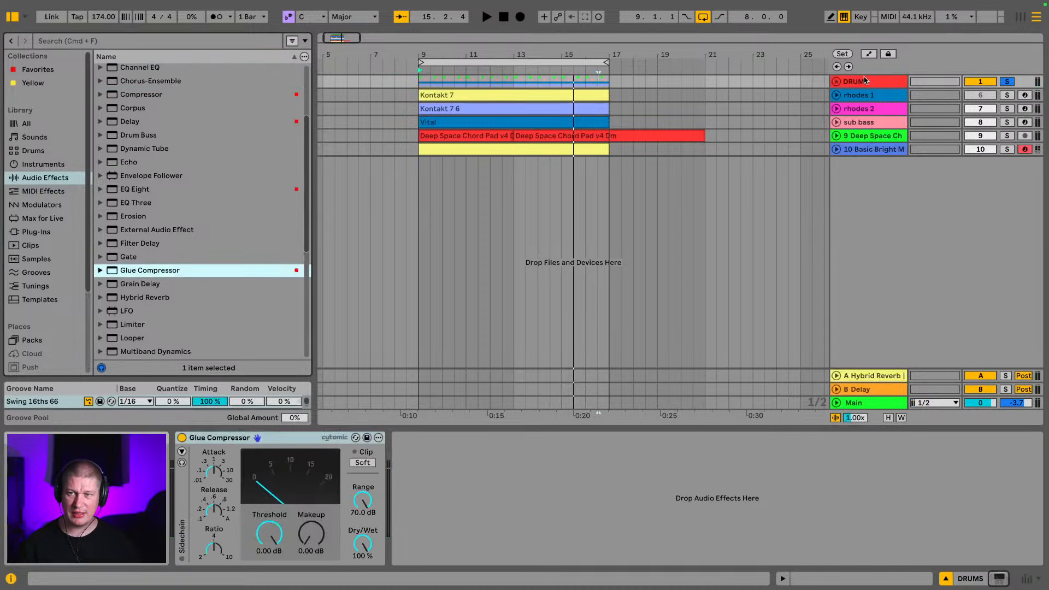
left_click(274, 534)
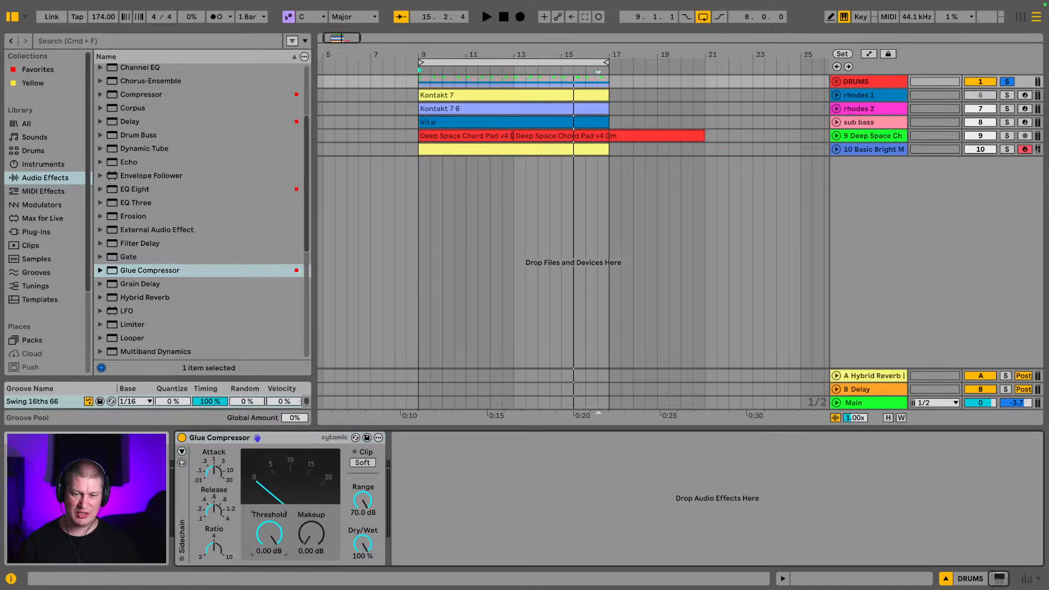
key("space")
left_click_drag(269, 535, 270, 546)
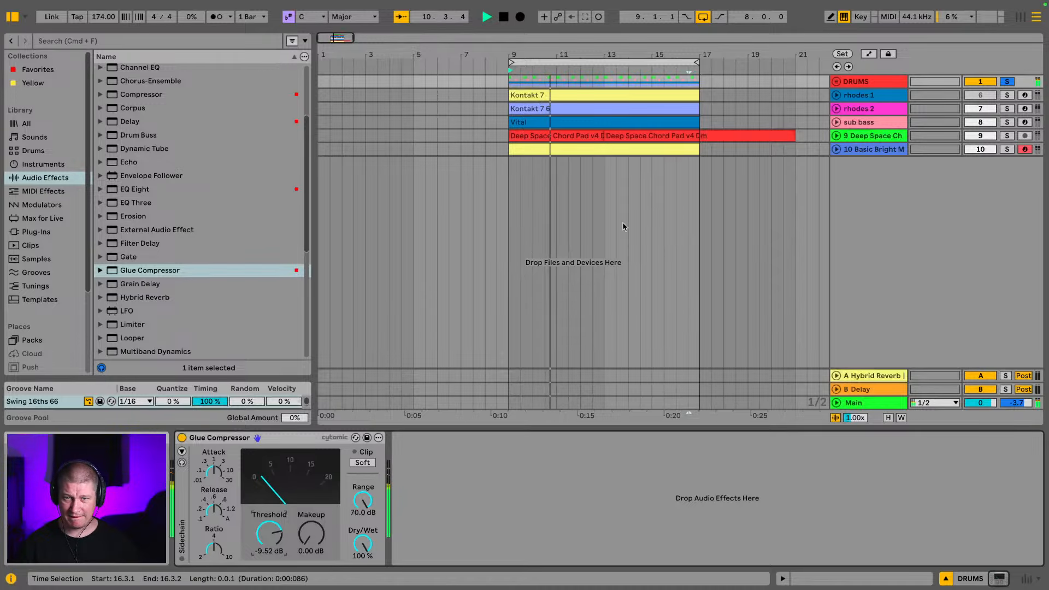
Add Drum Buss after the Glue Compressor with Drive 27%, Trim -4.69 dB and Damp 9.73 kHz
left_click_drag(133, 134, 445, 468)
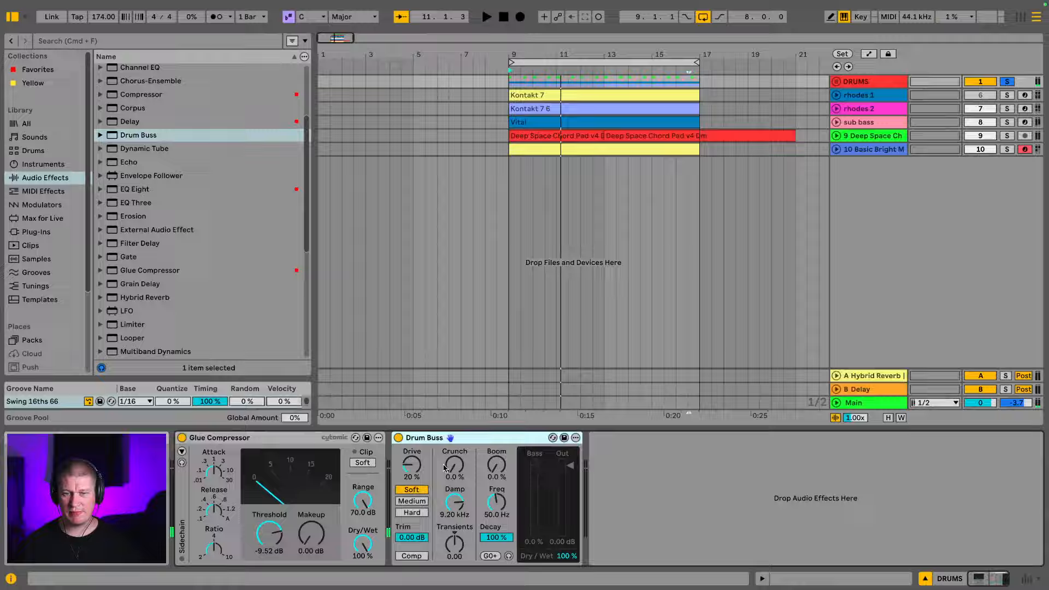
left_click(411, 538)
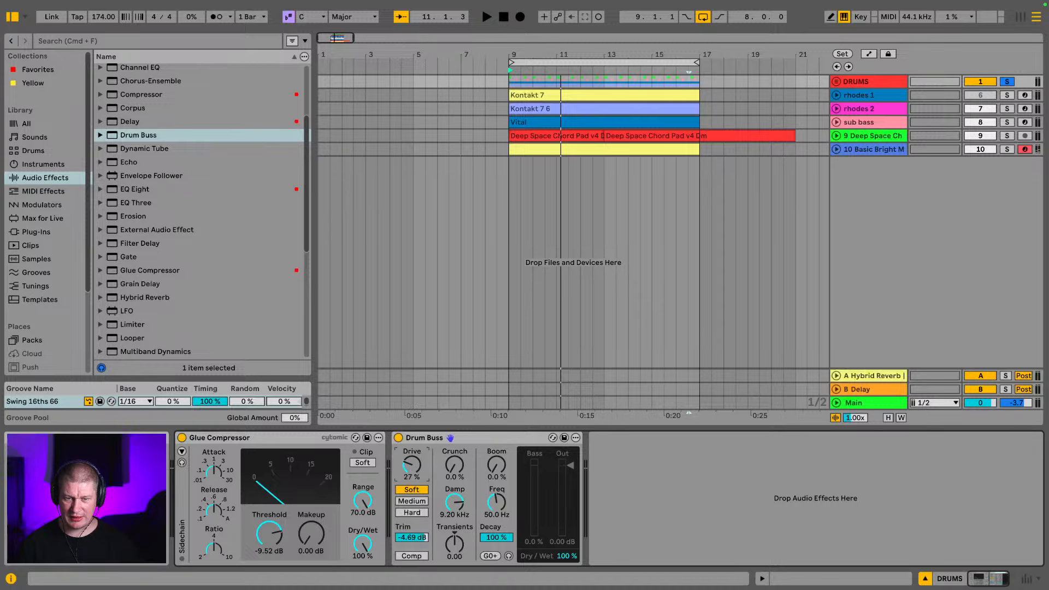
key("space")
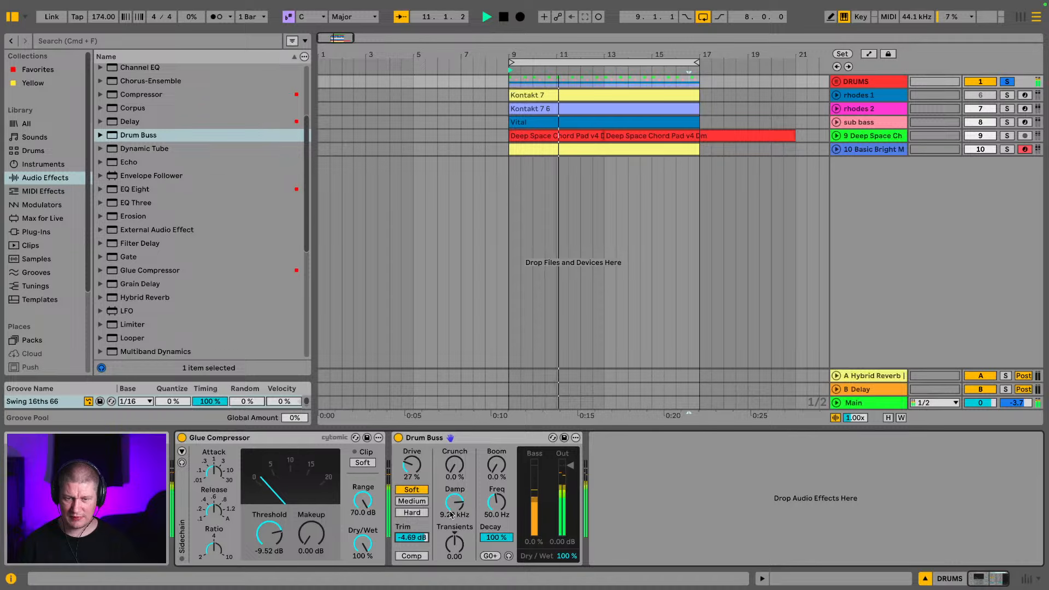
mouse_move(457, 519)
left_mouse_down()
mouse_move(458, 495)
mouse_move(457, 549)
mouse_move(454, 505)
left_mouse_up()
key("space")
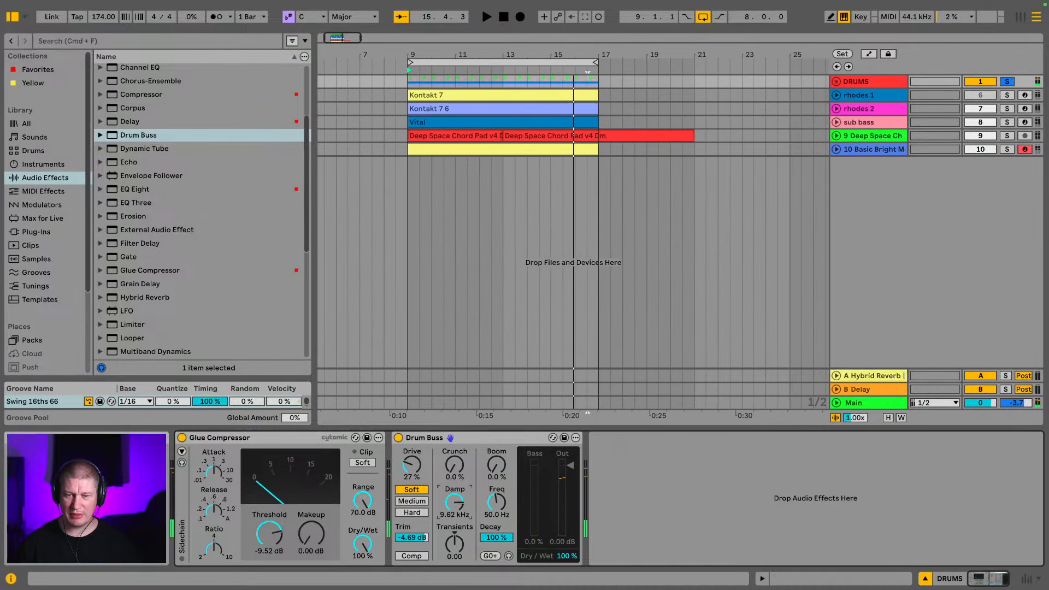
key("space")
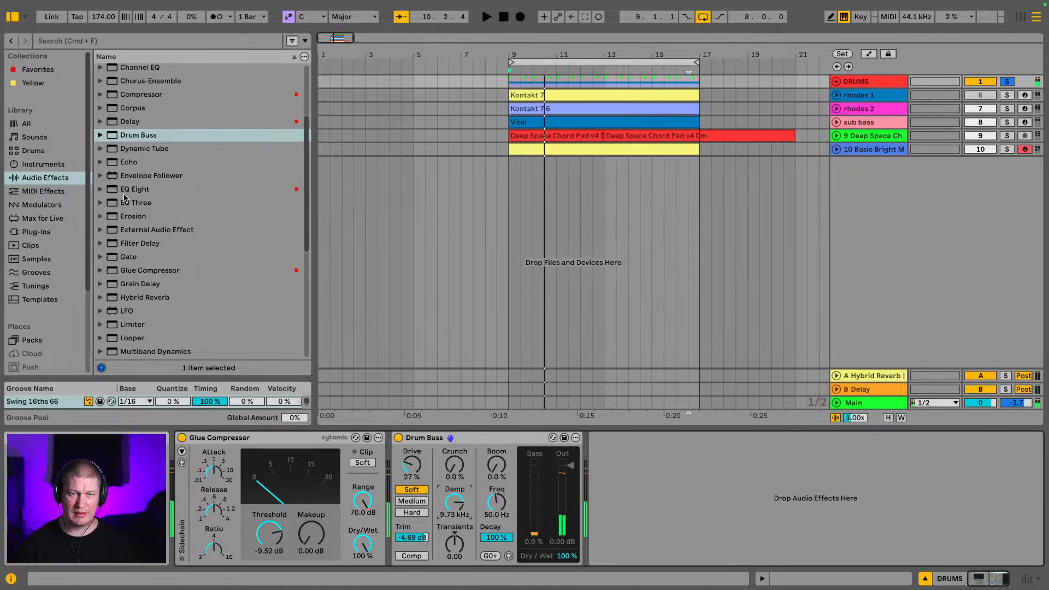
Search the plug-ins for "totape" and add ToTape8 after Drum Buss, closing its plug-in window
left_click(53, 234)
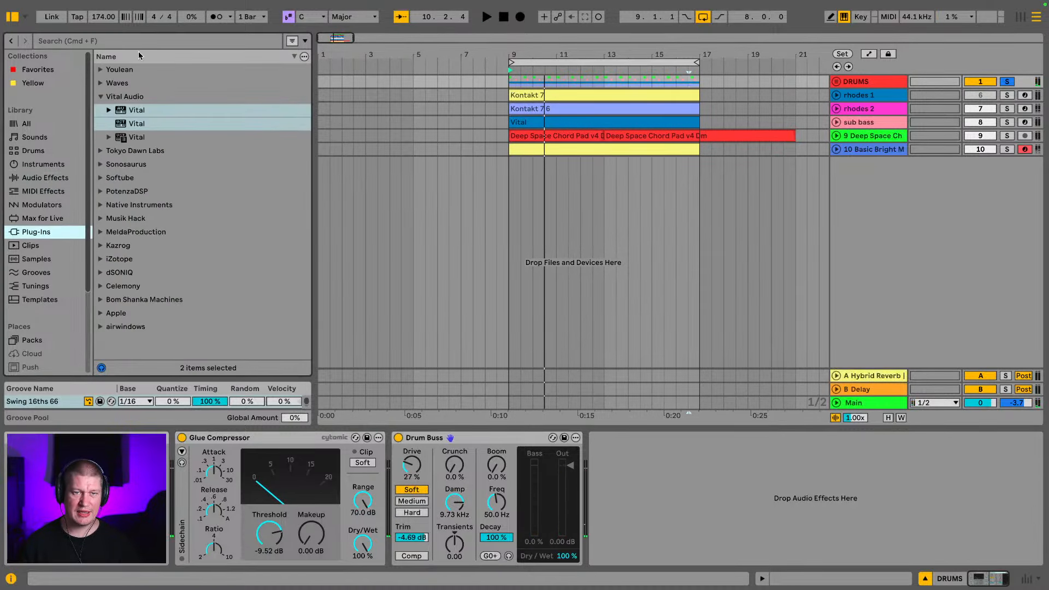
left_click(121, 42)
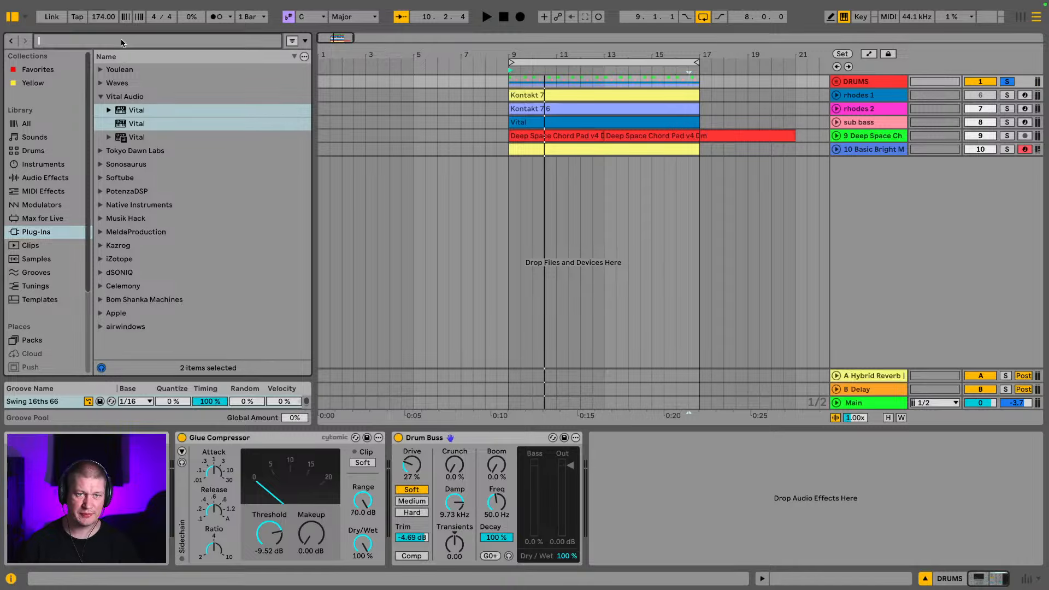
type("totape")
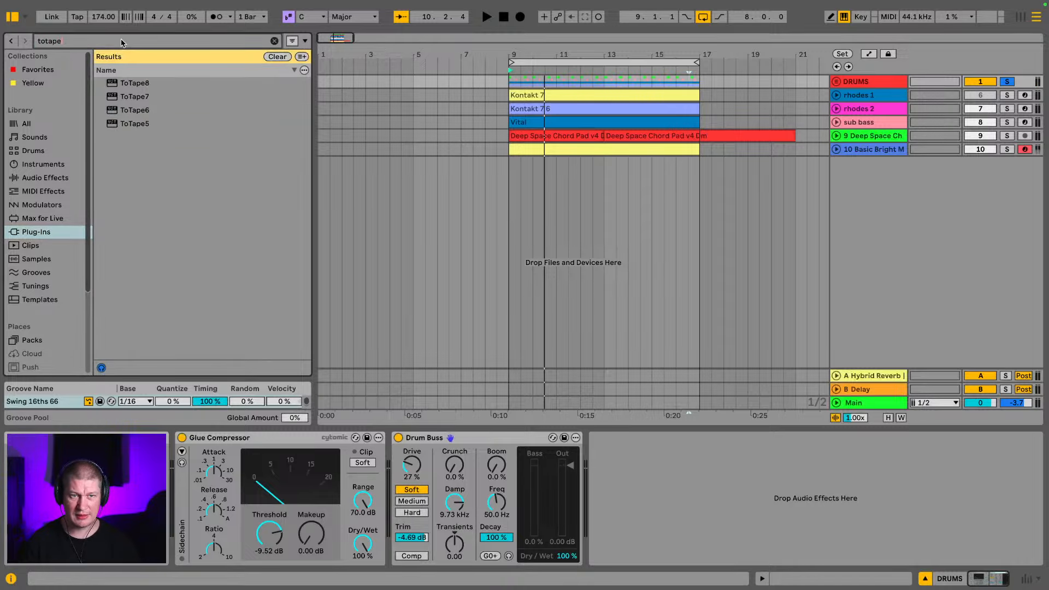
left_click_drag(136, 85, 718, 494)
left_click(606, 437)
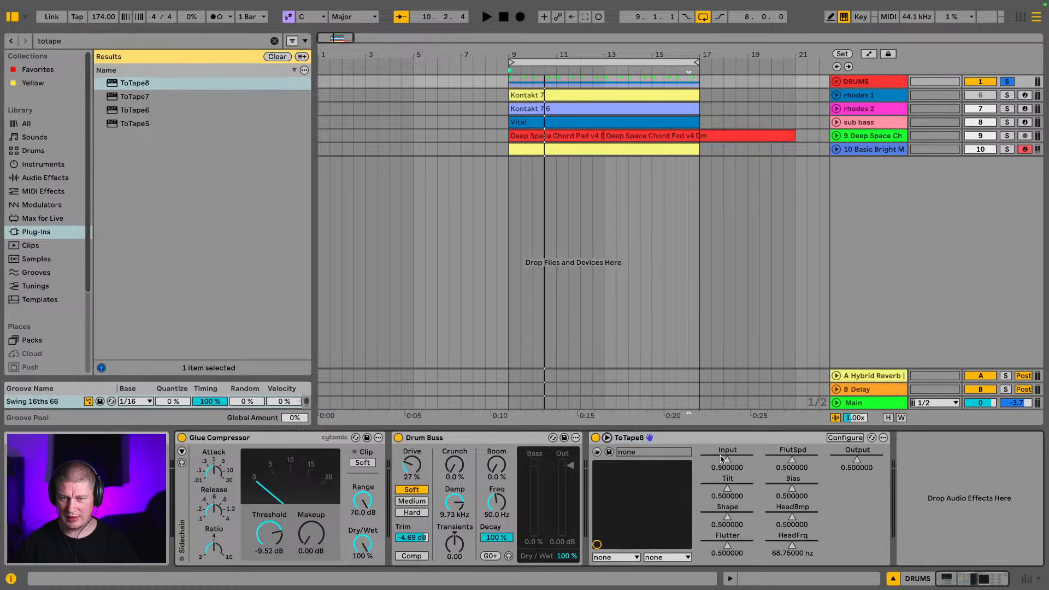
Set ToTape8's Input to 1.0, Output to about 0.123, and both Flutter and HeadBmp to 0 while auditioning the drums
left_click_drag(856, 460, 857, 476)
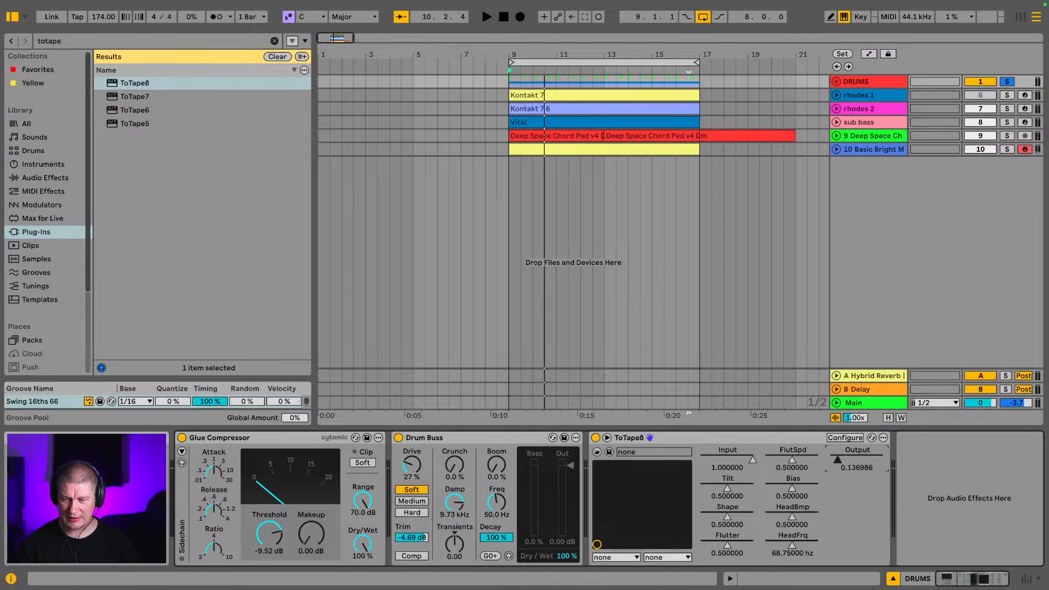
key("space")
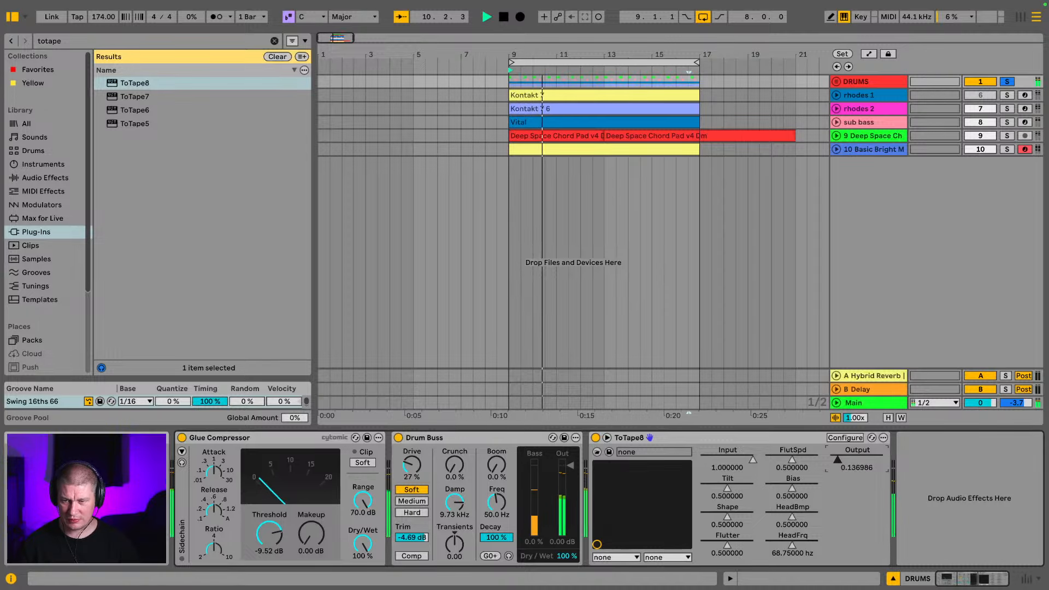
left_click_drag(837, 460, 838, 462)
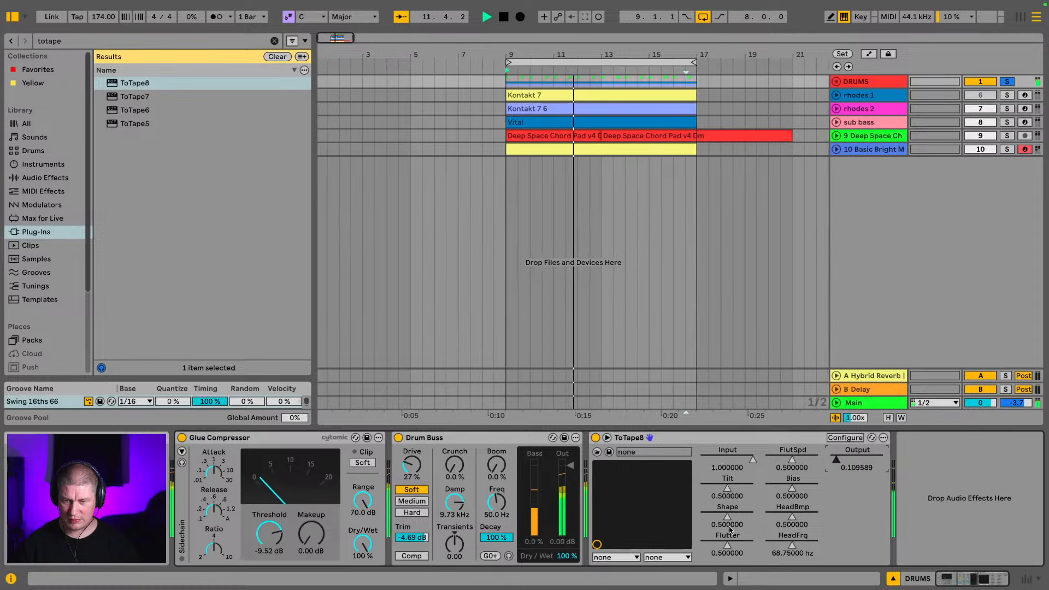
left_click_drag(727, 545, 728, 577)
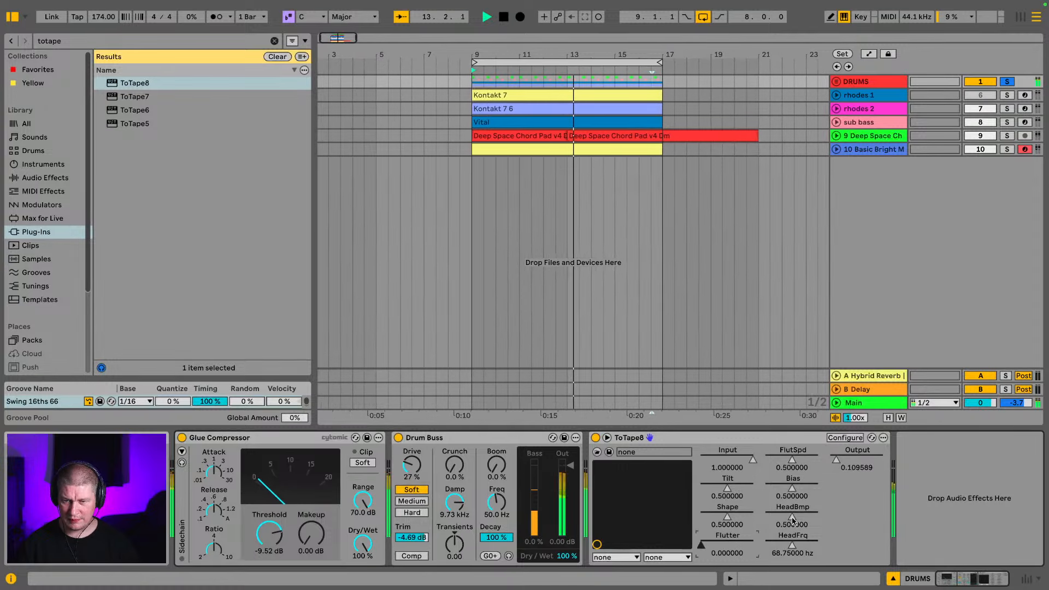
left_click_drag(792, 521, 792, 557)
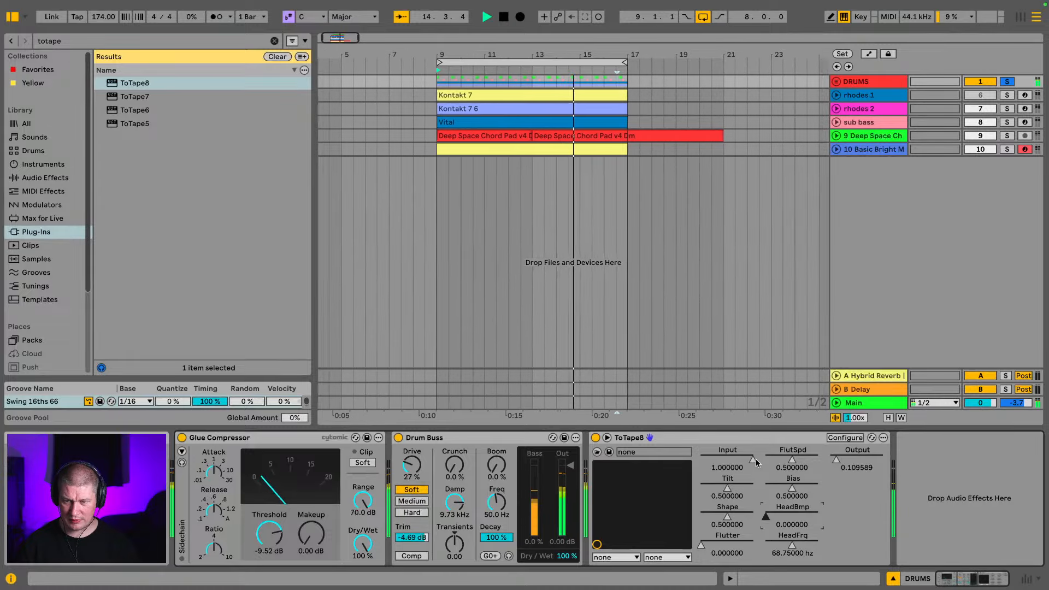
left_click(837, 461)
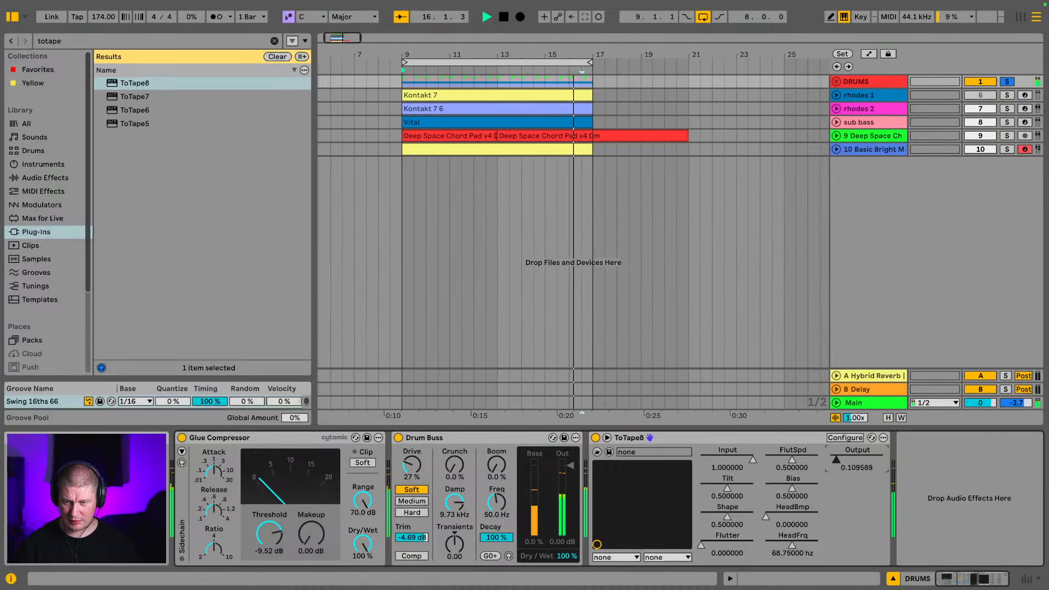
key("space")
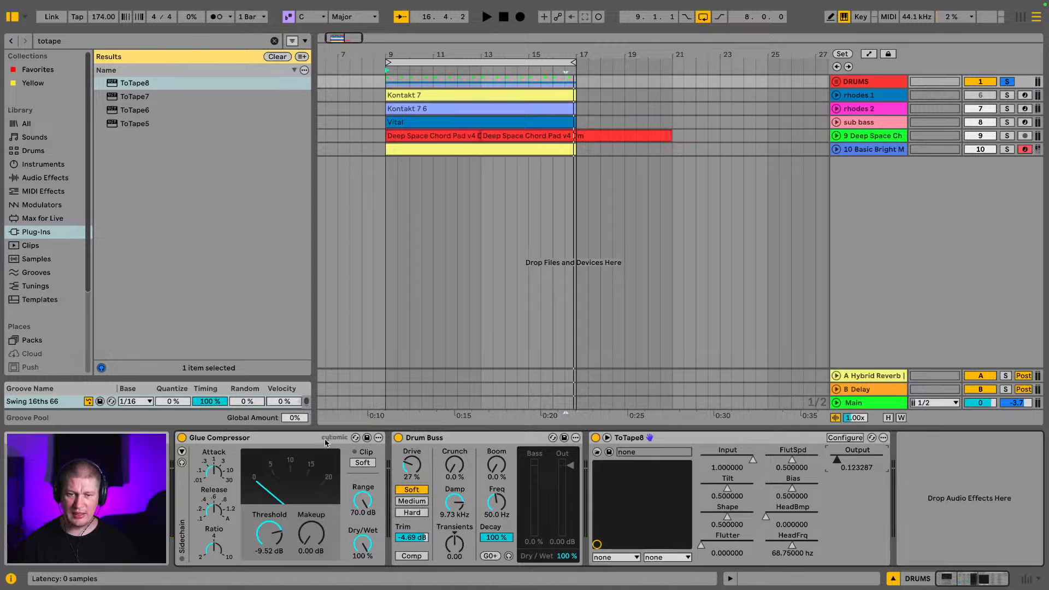
Group the Glue Compressor, Drum Buss and ToTape8 on the DRUMS group into one audio effect rack
left_click(262, 445)
left_click(700, 439)
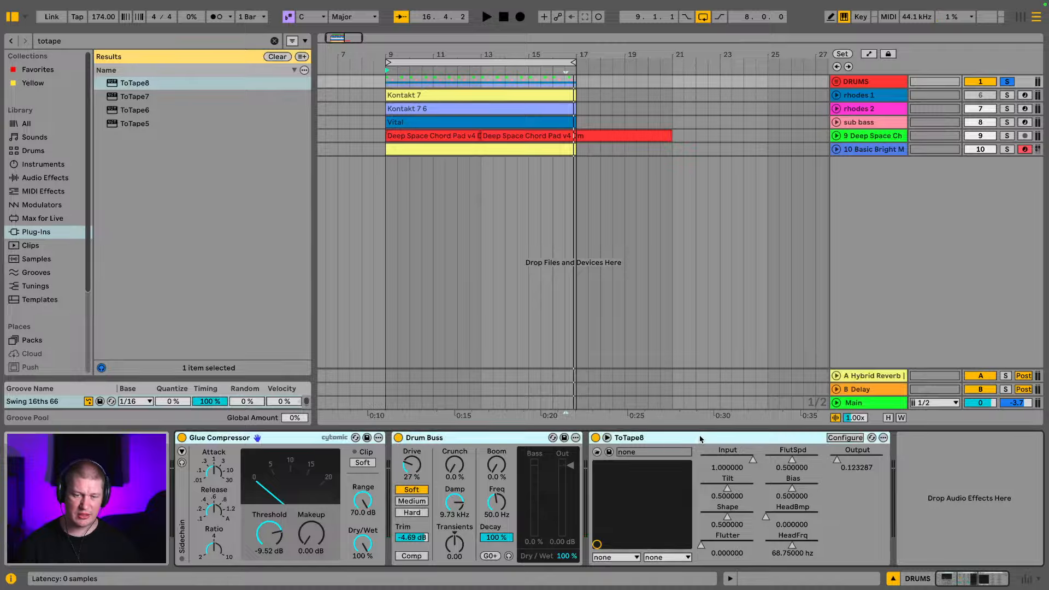
key("ctrl+g")
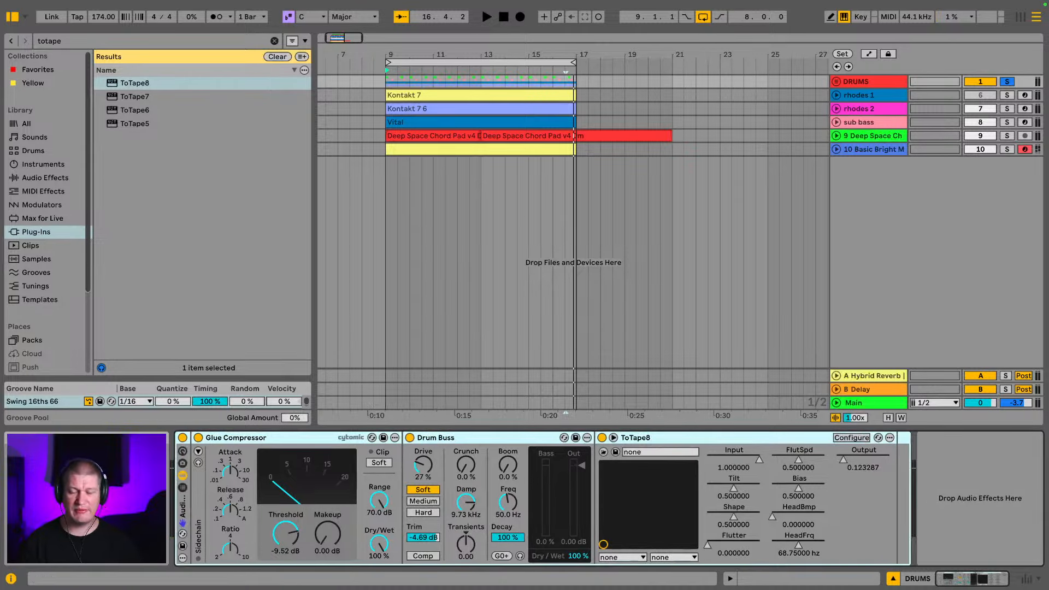
In Session View with the browser hidden, reset the DRUMS peak meter, bypass the effect rack and play the loop to check its unprocessed level
left_click(849, 86)
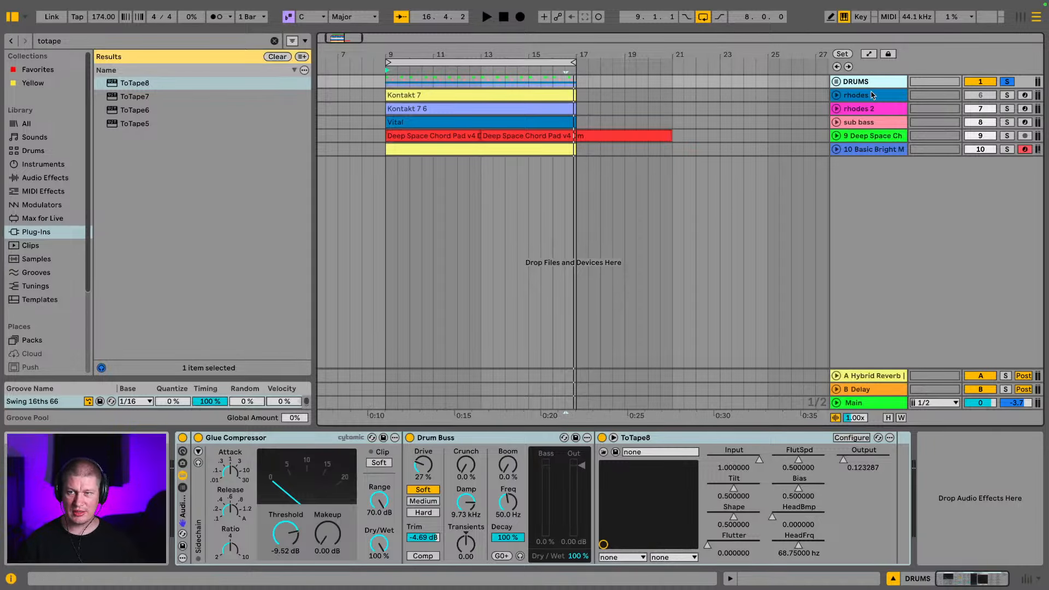
key("Tab")
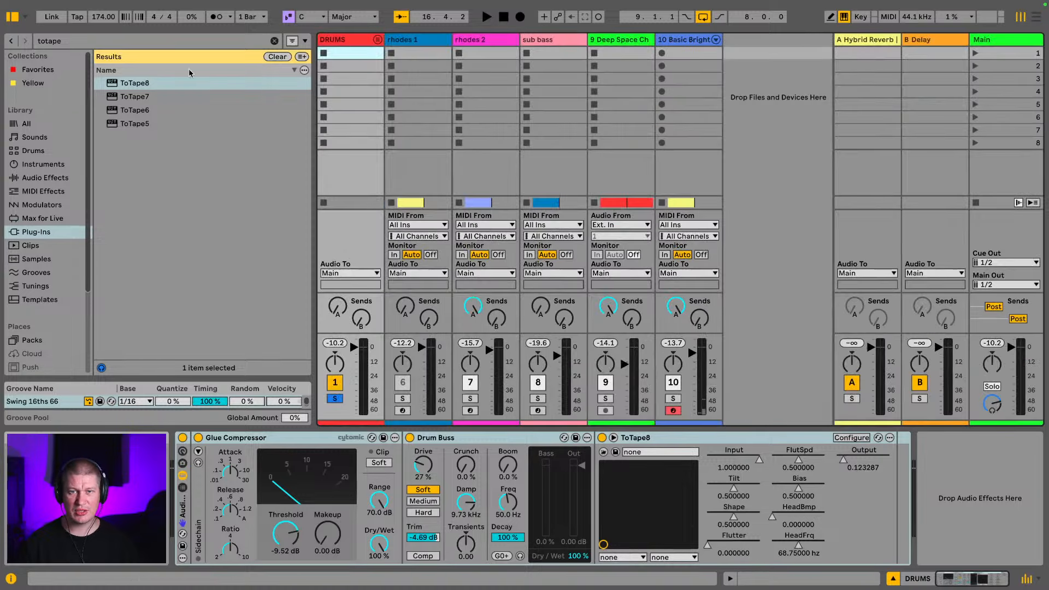
left_click(12, 18)
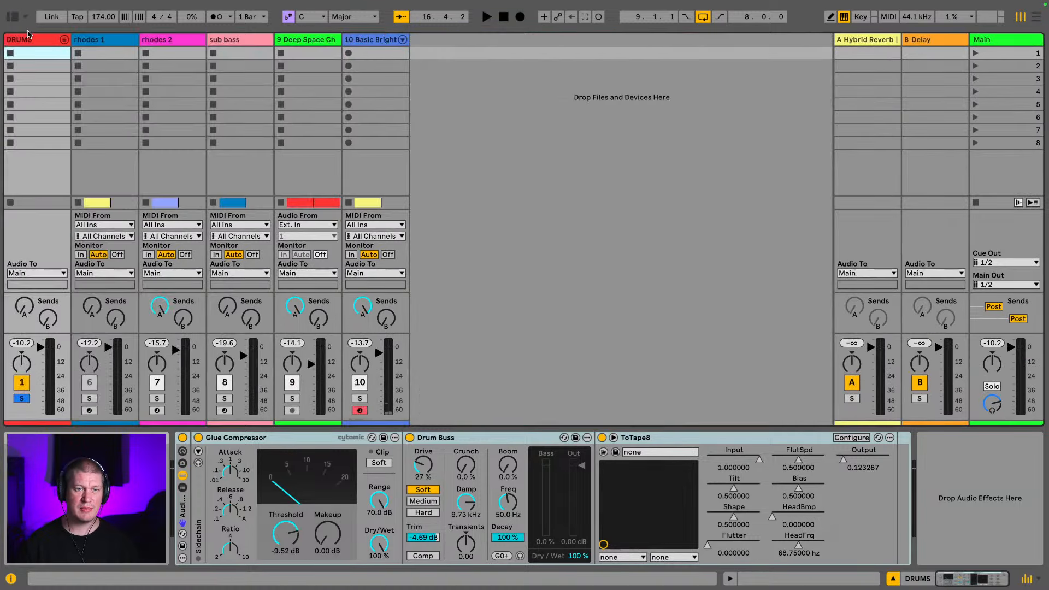
left_click(21, 344)
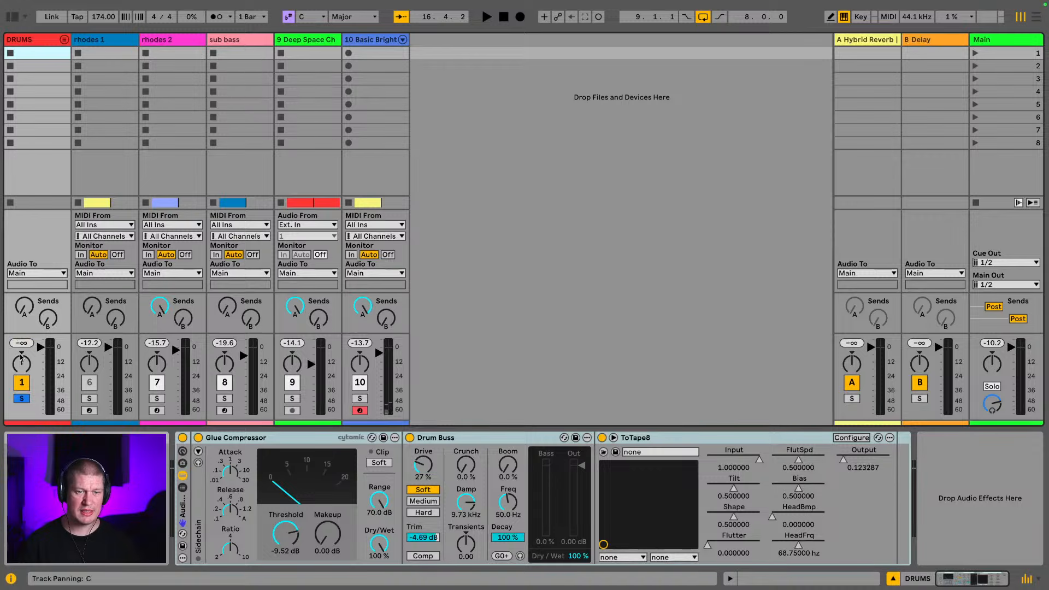
left_click(182, 437)
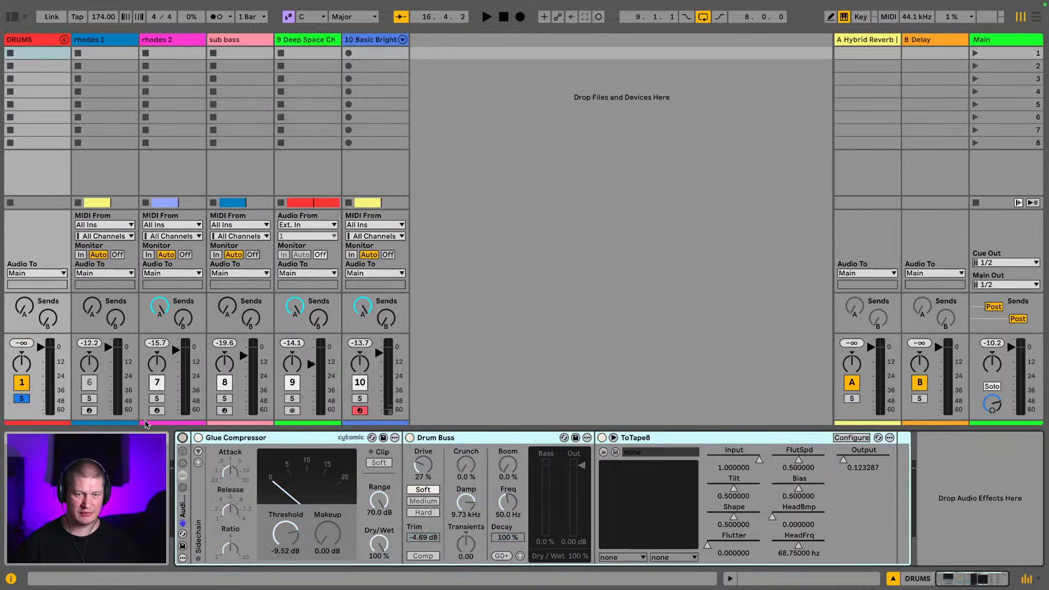
key("space")
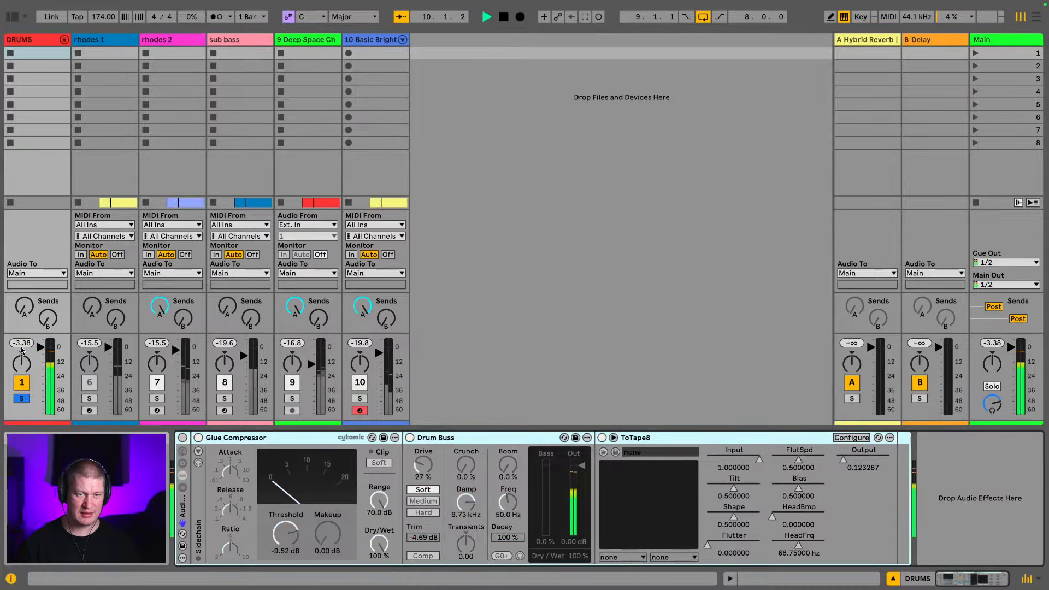
Re-enable the DRUMS effect rack to check its processed peak level, and set Drum Buss Damp to 11.5 kHz
left_click(183, 438)
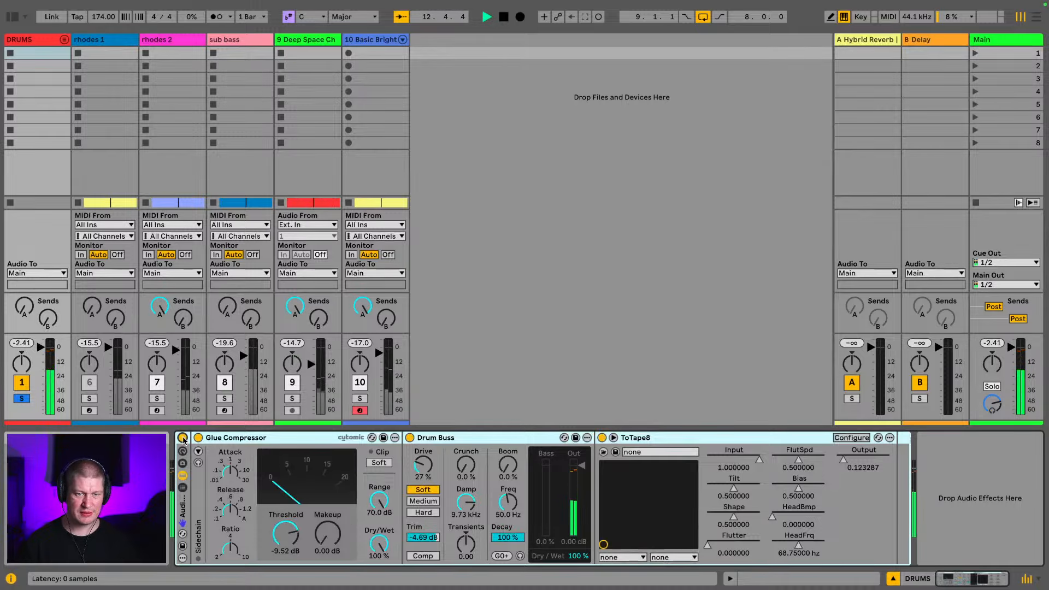
left_click(18, 344)
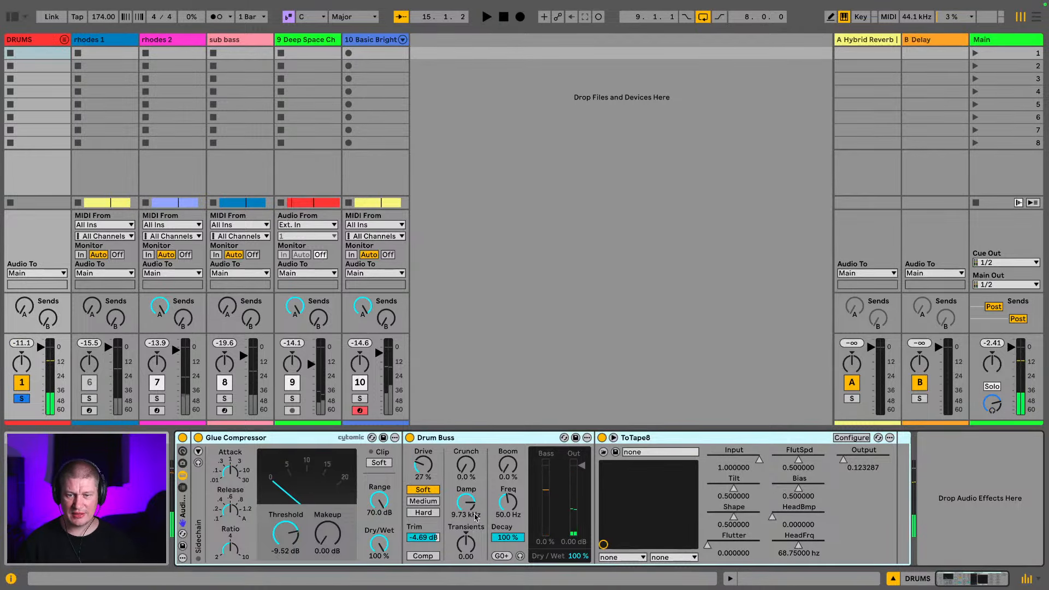
left_click_drag(465, 505, 465, 500)
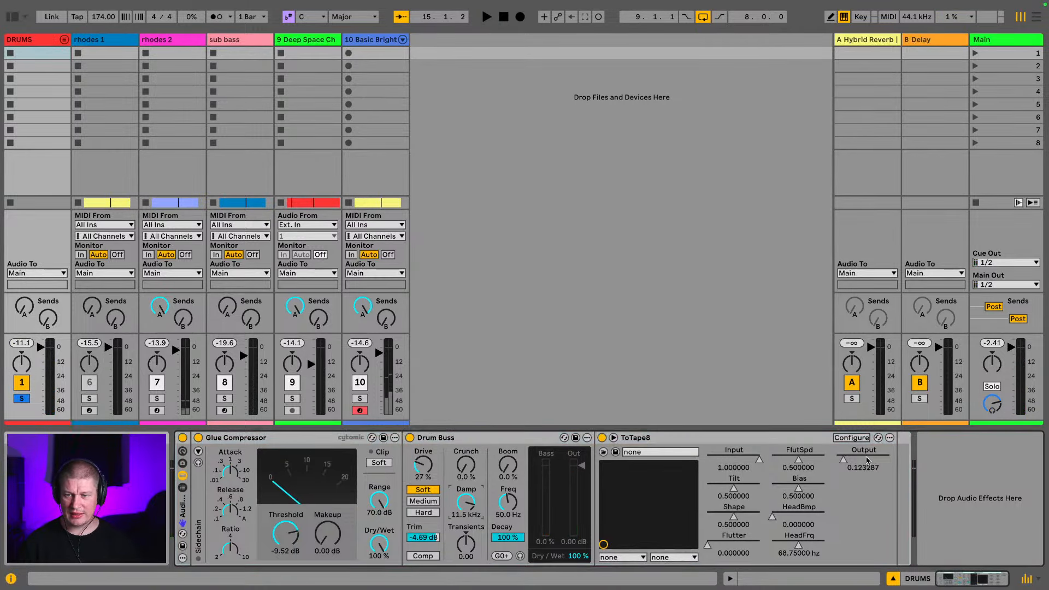
Play the loop, set ToTape8's Output to about 0.151 and reset the DRUMS peak meter
left_click(845, 461)
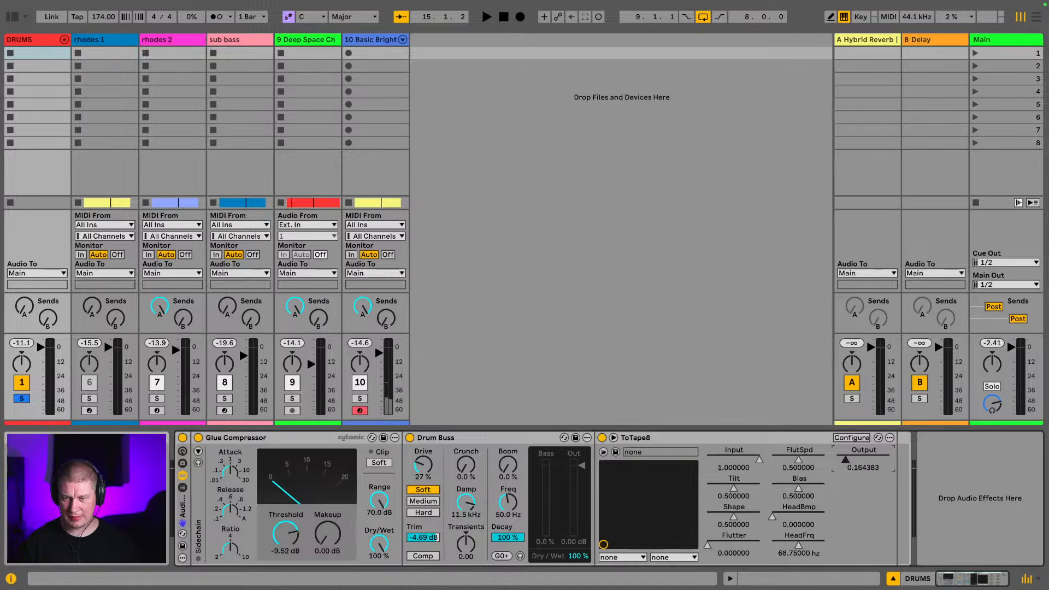
key("space")
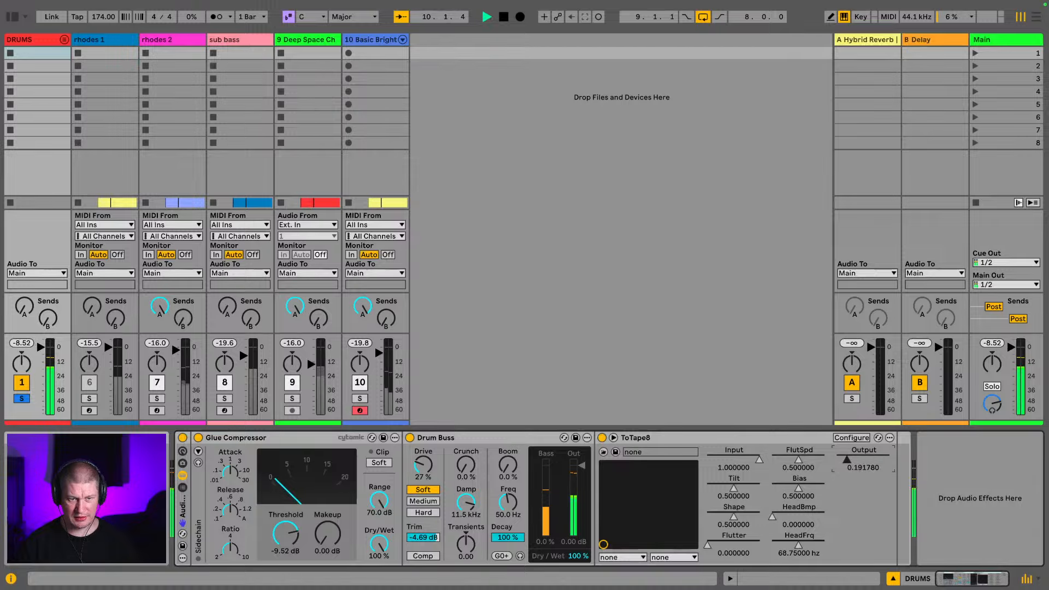
left_click_drag(846, 460, 849, 461)
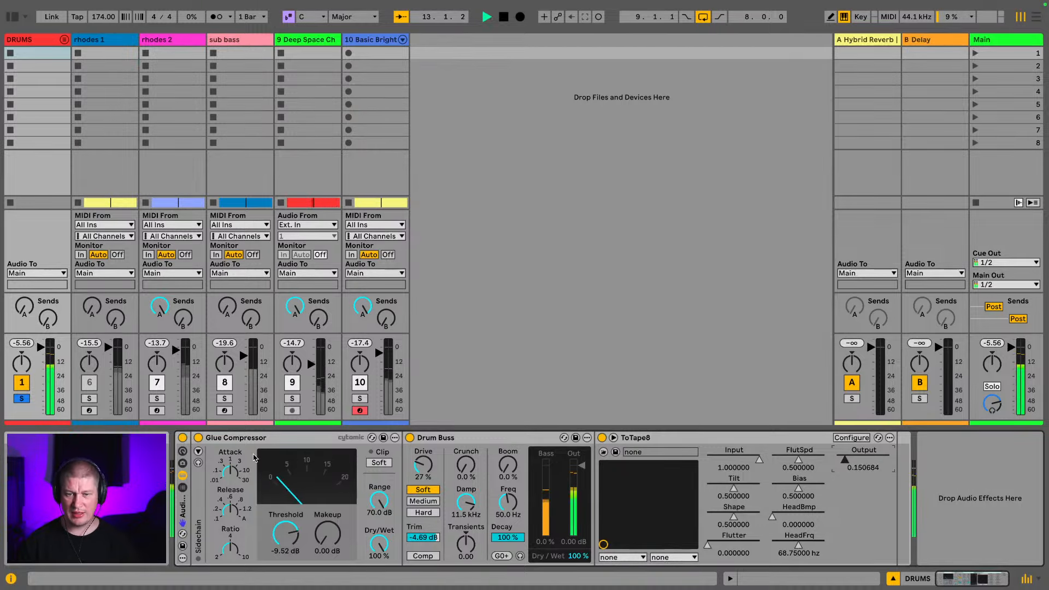
left_click(19, 344)
Unsolo DRUMS and set ToTape8's Output to about 0.178 while auditioning the full mix
left_click(21, 398)
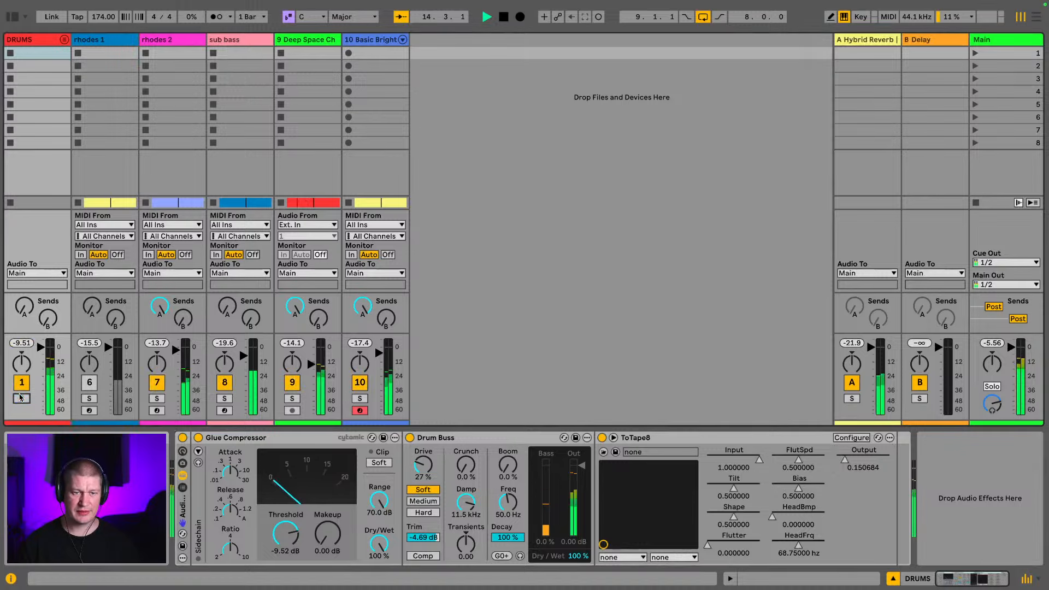
left_click(844, 461)
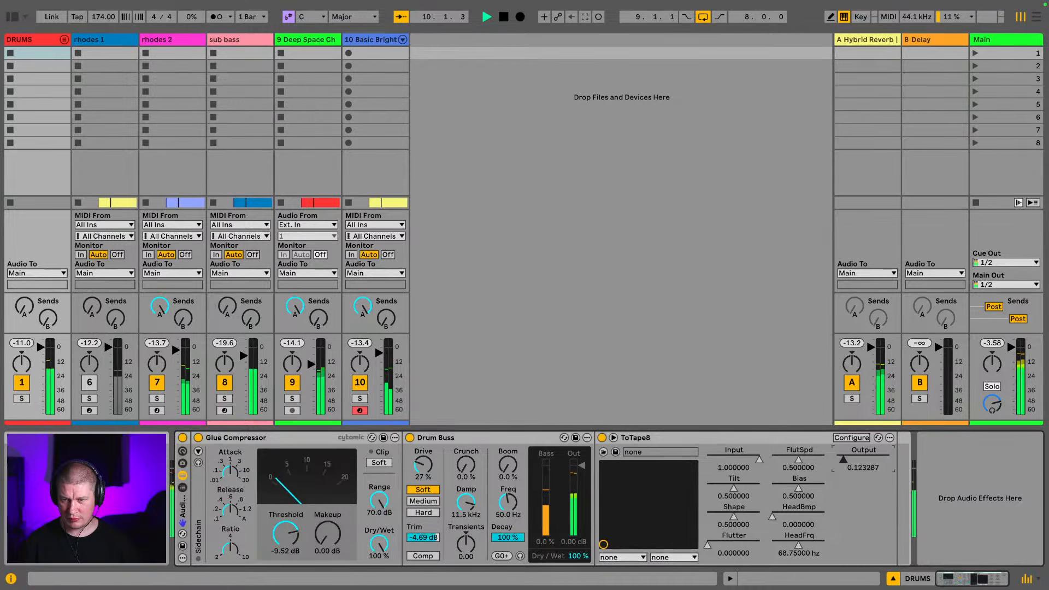
left_click_drag(844, 459, 846, 458)
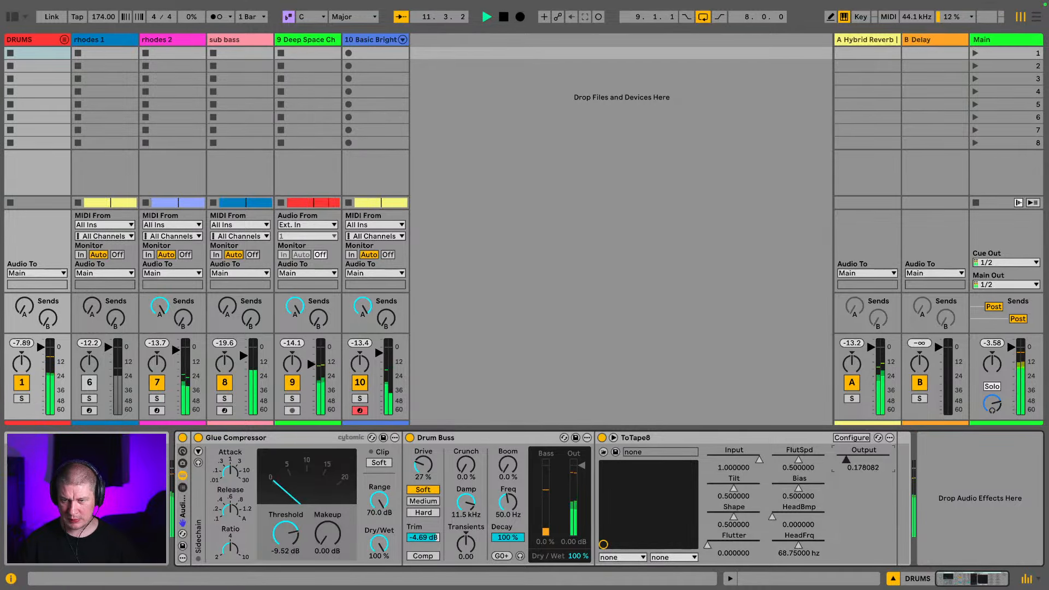
key("space")
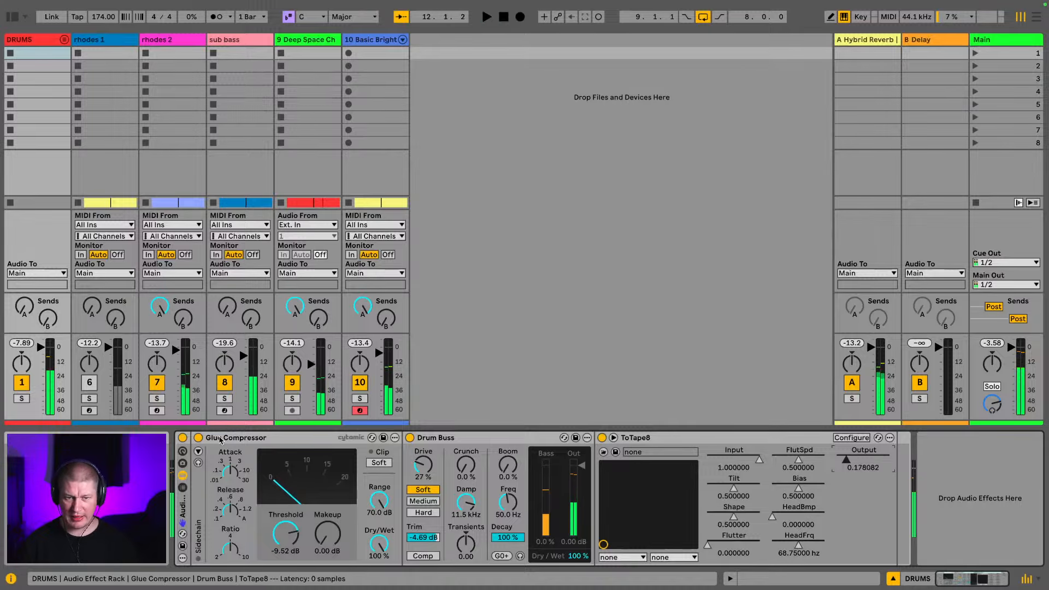
Solo DRUMS and play the loop with the effect rack bypassed, re-enabling it to compare levels
left_click(21, 398)
key("0")
key("space")
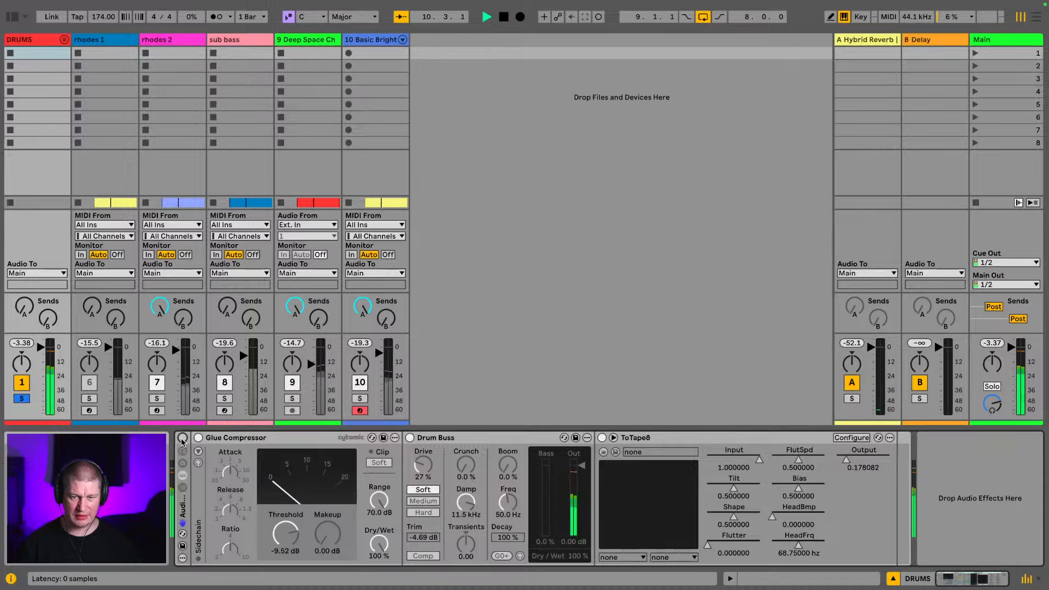
left_click(182, 439)
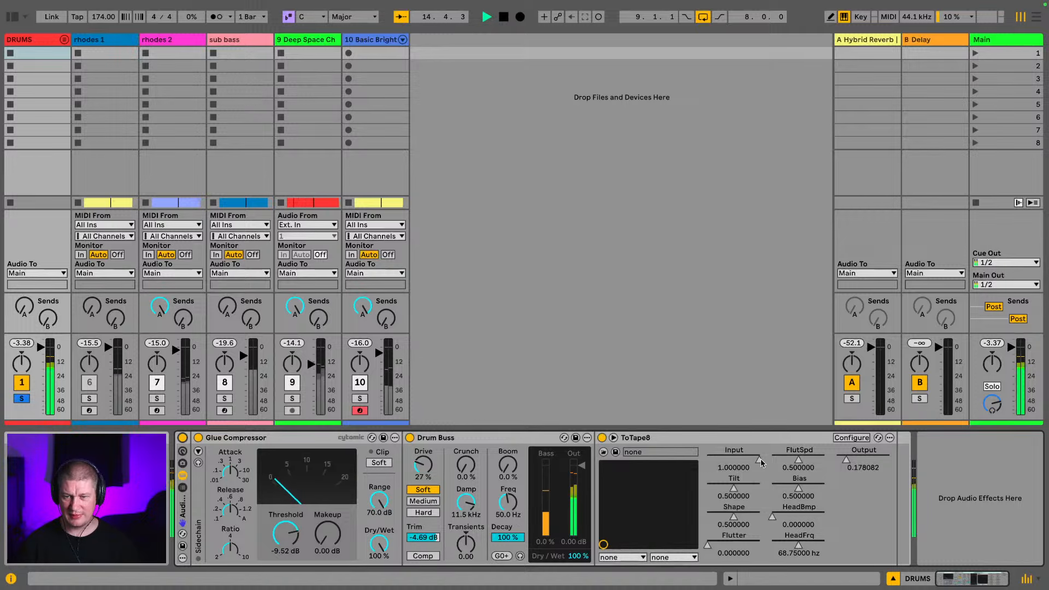
Set ToTape8's Input to about 0.836 and its Output to about 0.205
left_click_drag(761, 463, 751, 463)
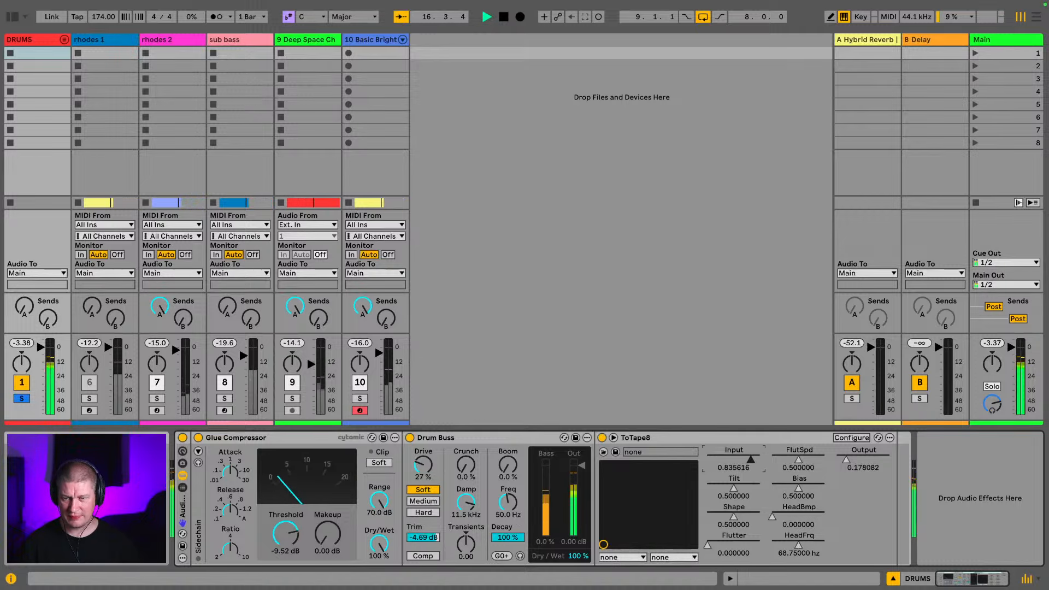
left_click(846, 466)
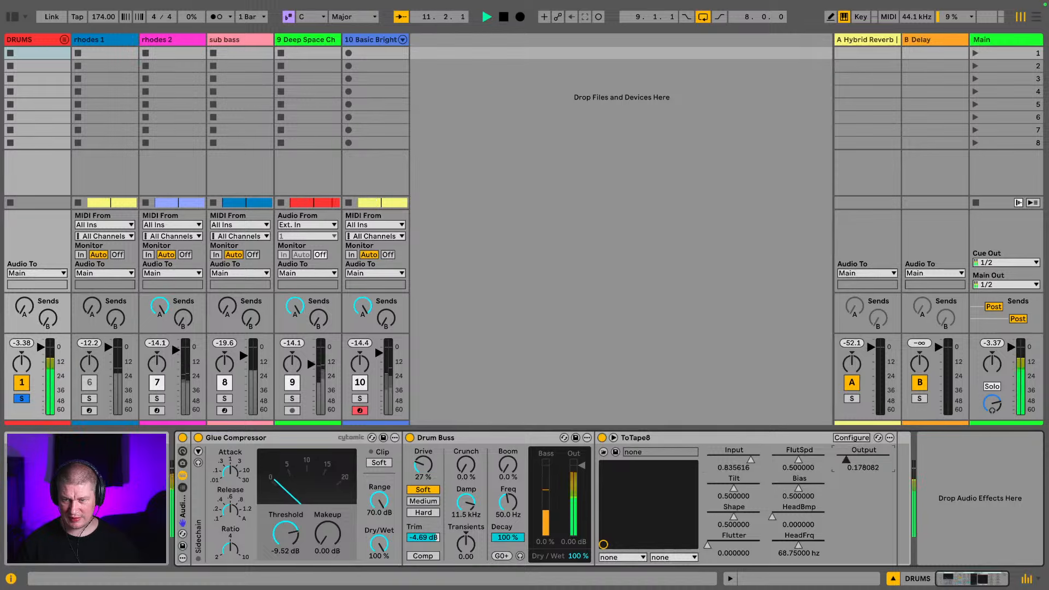
left_click_drag(847, 466, 848, 466)
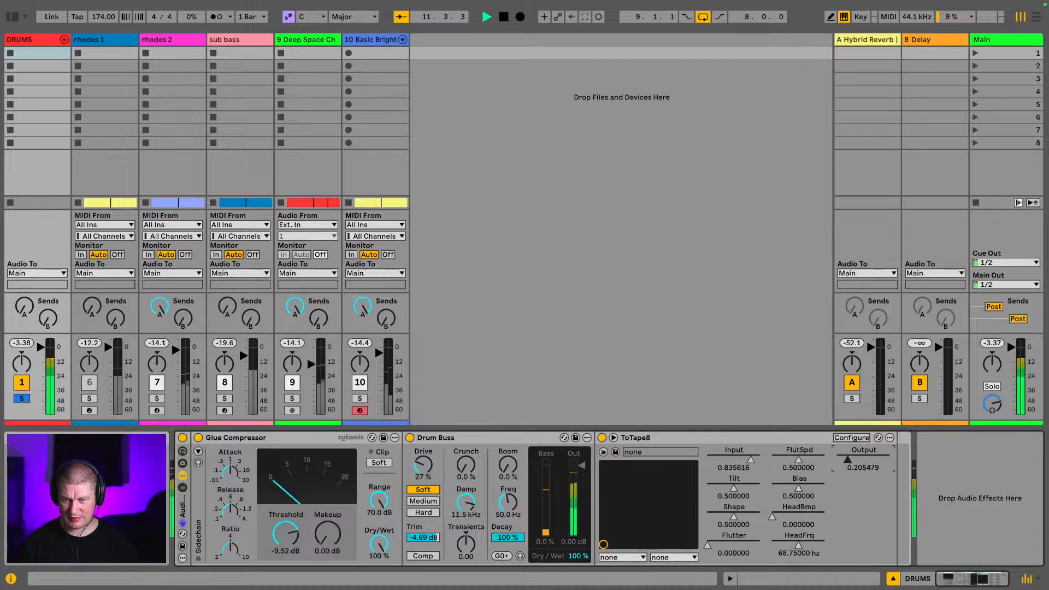
Compare the soloed drums with the effect rack bypassed and enabled while the loop plays, checking the peak level each time
left_click(182, 437)
left_click(182, 438)
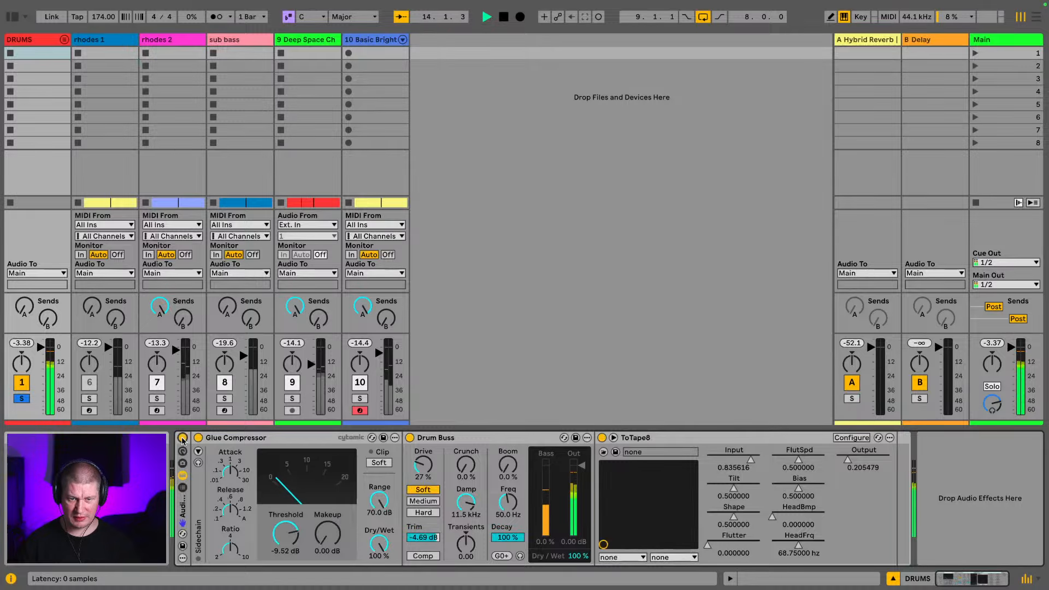
key("space")
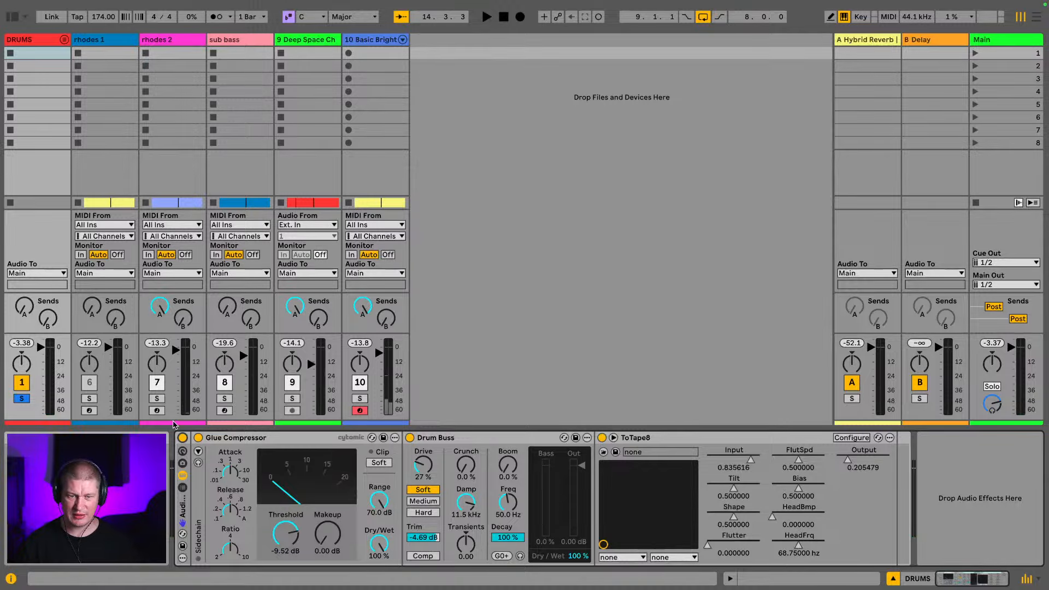
key("space")
left_click(183, 438)
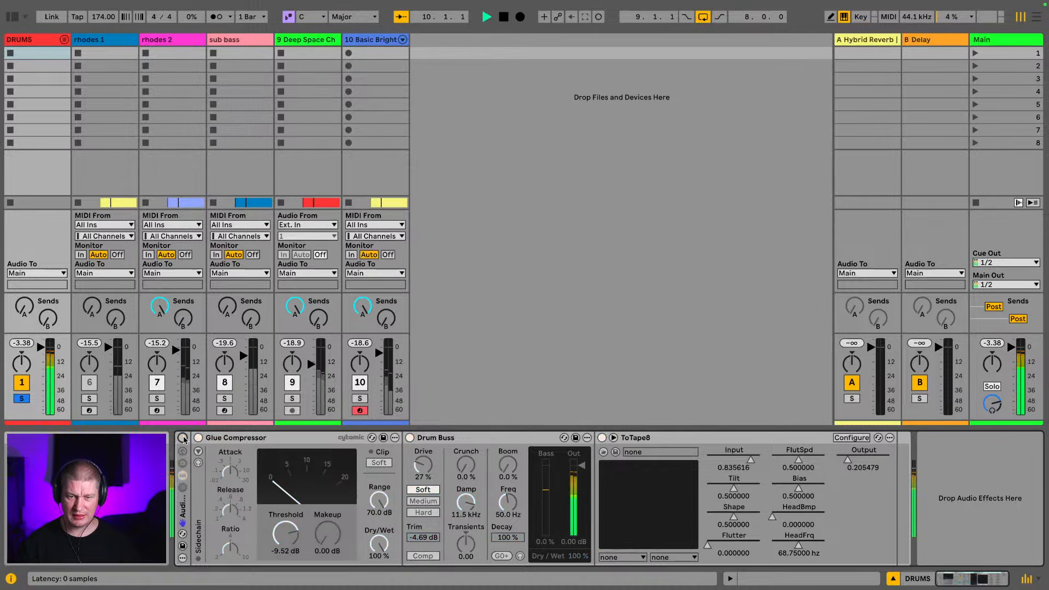
left_click(183, 438)
scroll(19, 344, "down", 5)
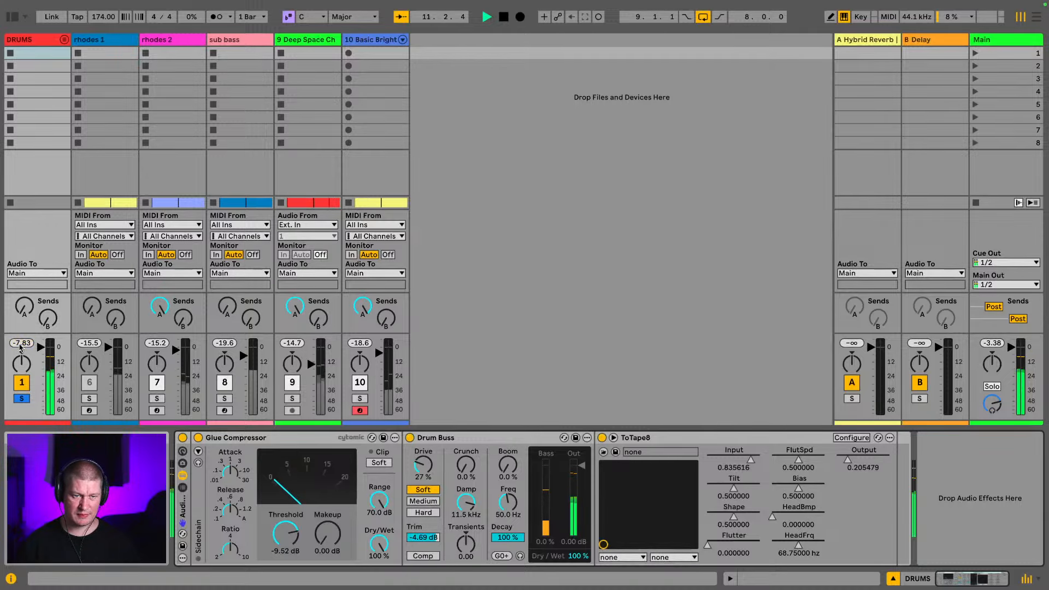
key("space")
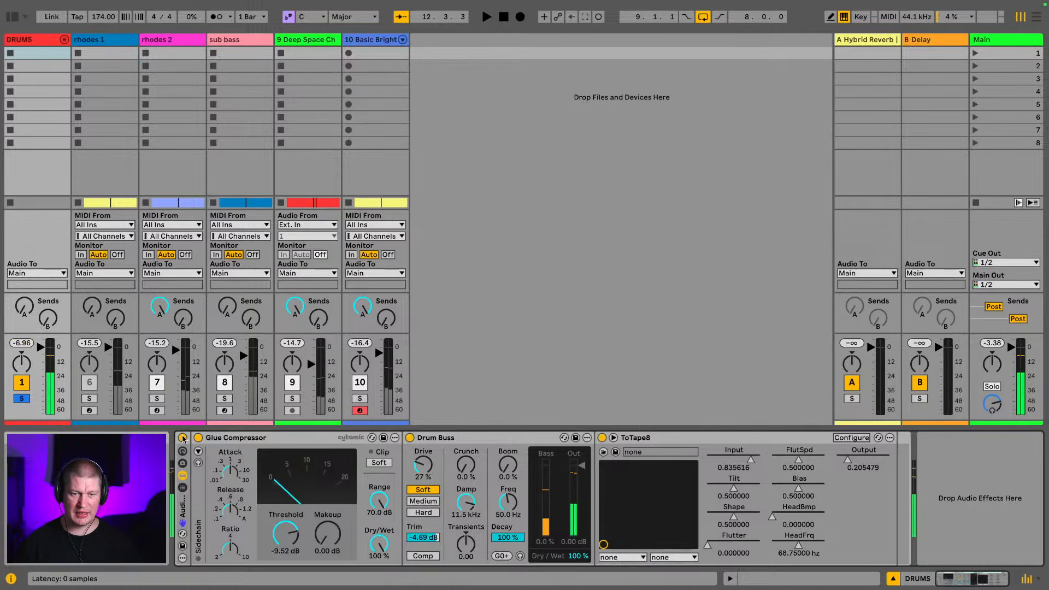
Bypass the effect rack, reset the DRUMS peak meter and play the loop to measure the unprocessed peak
left_click(183, 438)
left_click(16, 341)
scroll(18, 344, "up", 3)
key("space")
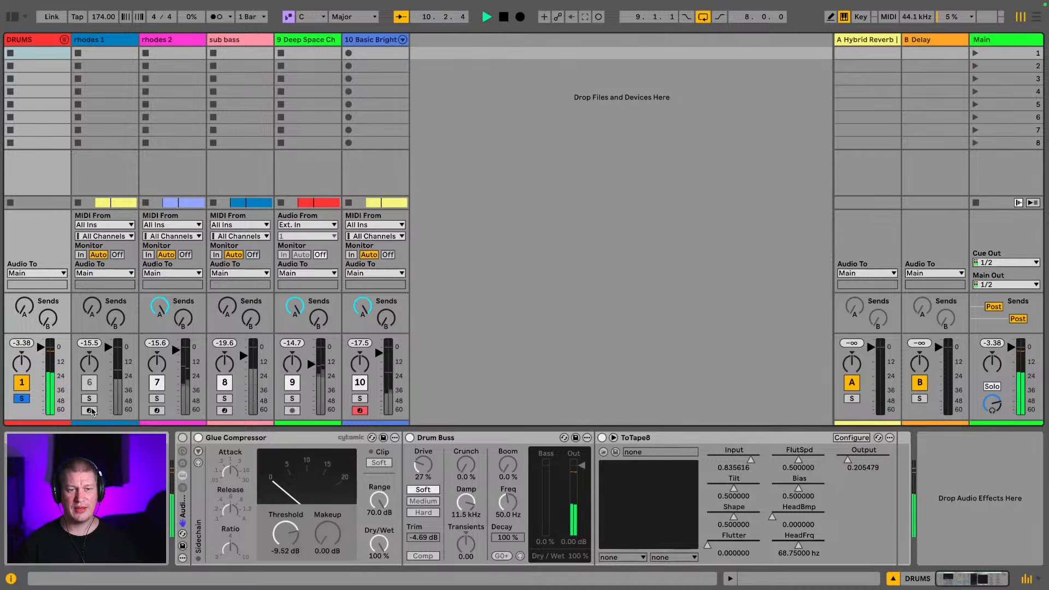
key("space")
Re-enable the effect rack, reset the DRUMS peak meter and replay the loop, toggling the rack to compare both versions
left_click(182, 438)
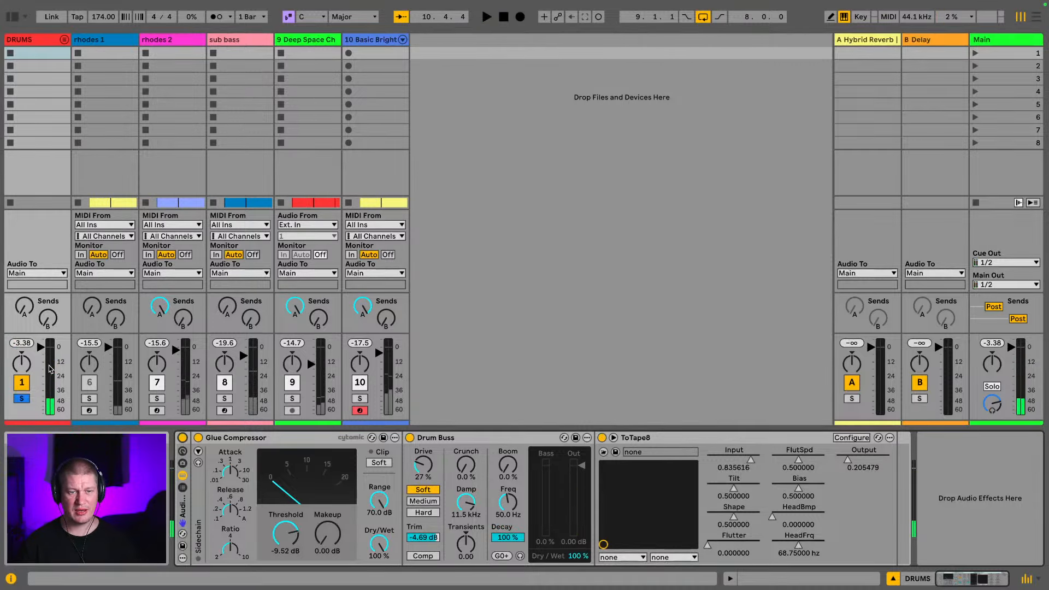
left_click(26, 344)
key("space")
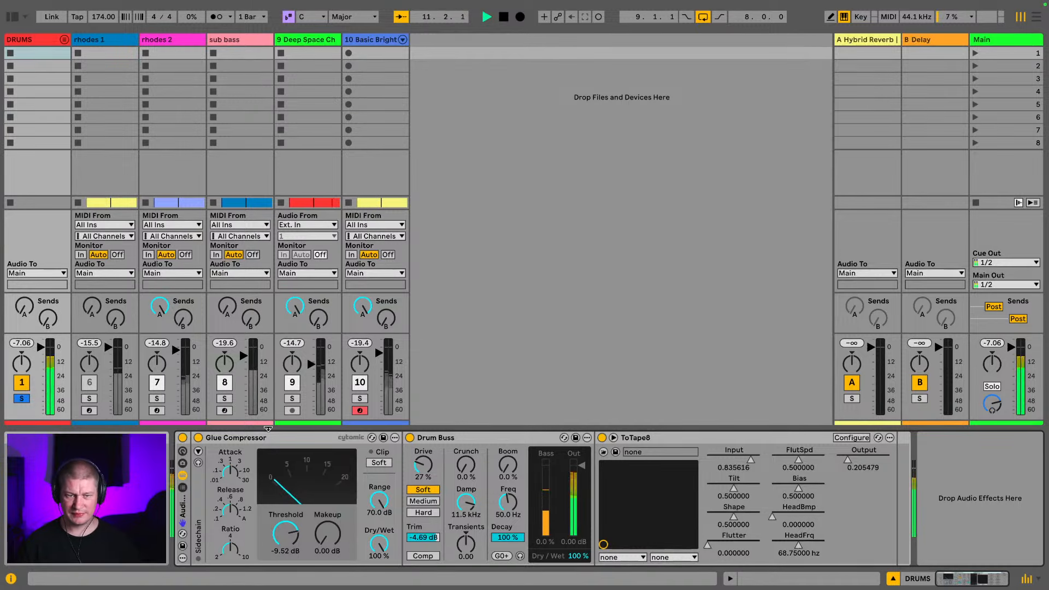
left_click(181, 438)
left_click(183, 438)
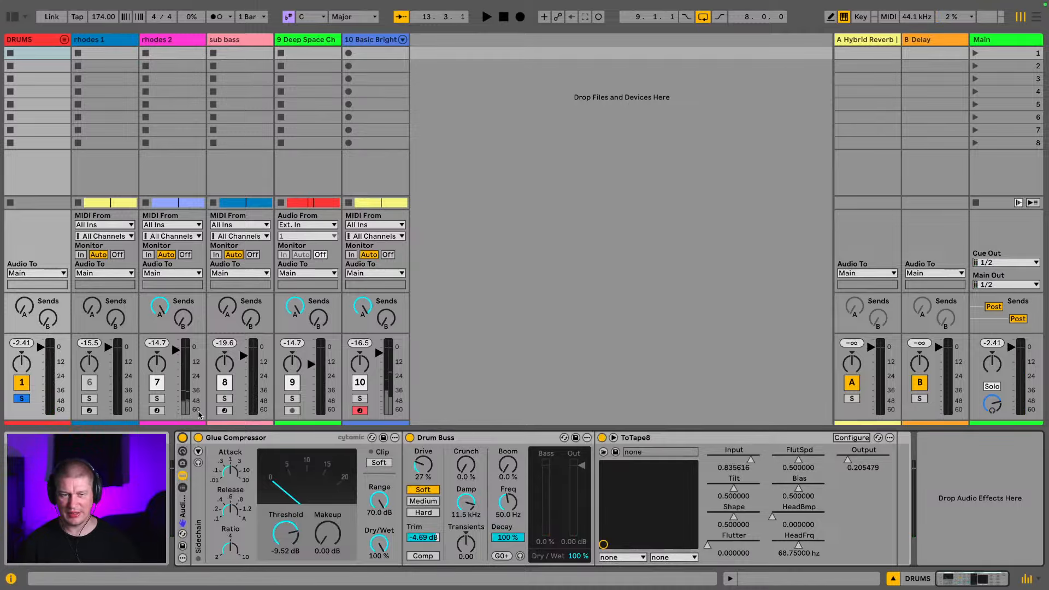
key("space")
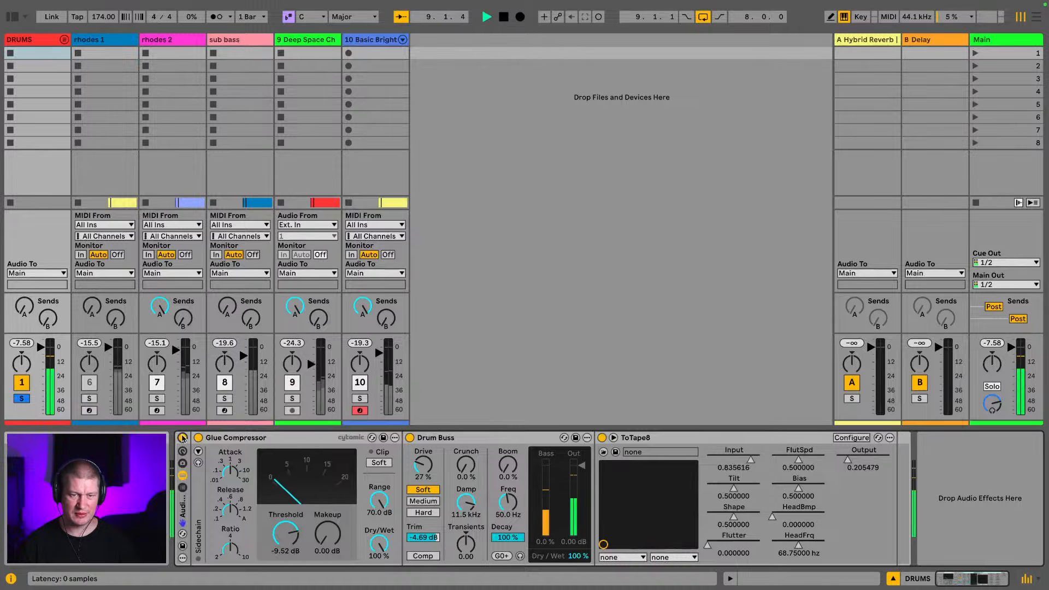
Unsolo DRUMS and, with the full loop playing, set Drum Buss Damp to 13.7 kHz and ToTape8's Output to about 0.233
left_click(19, 398)
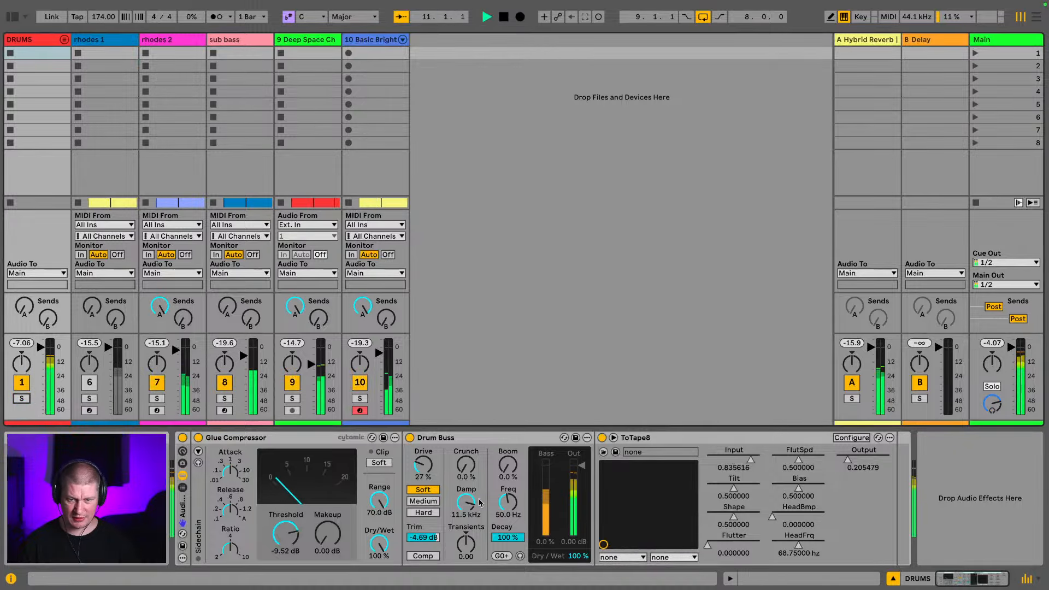
left_click_drag(467, 504, 466, 495)
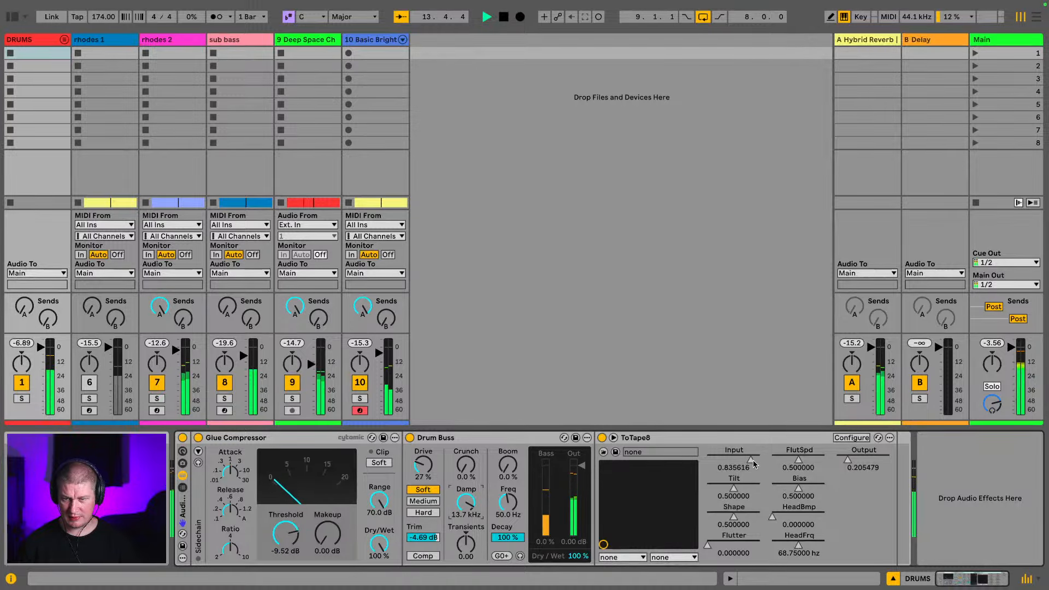
left_click(848, 463)
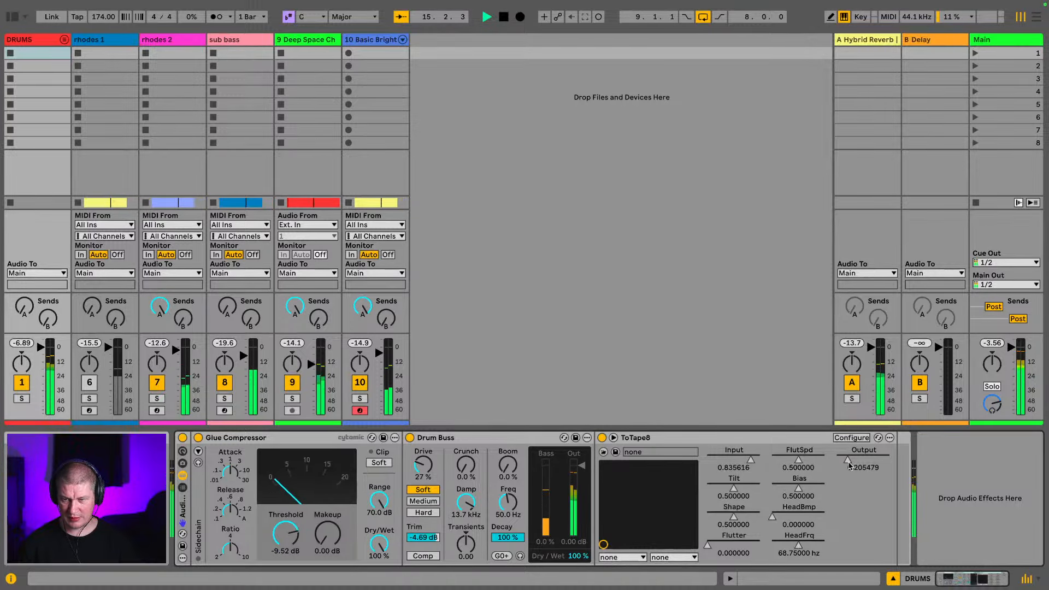
left_click(848, 462)
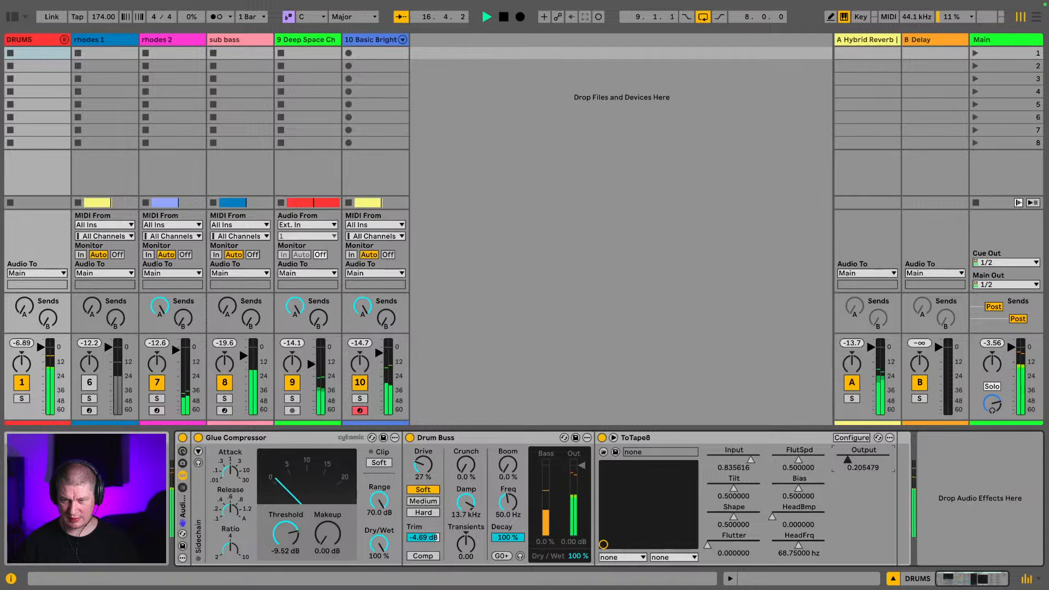
left_click_drag(848, 462, 850, 462)
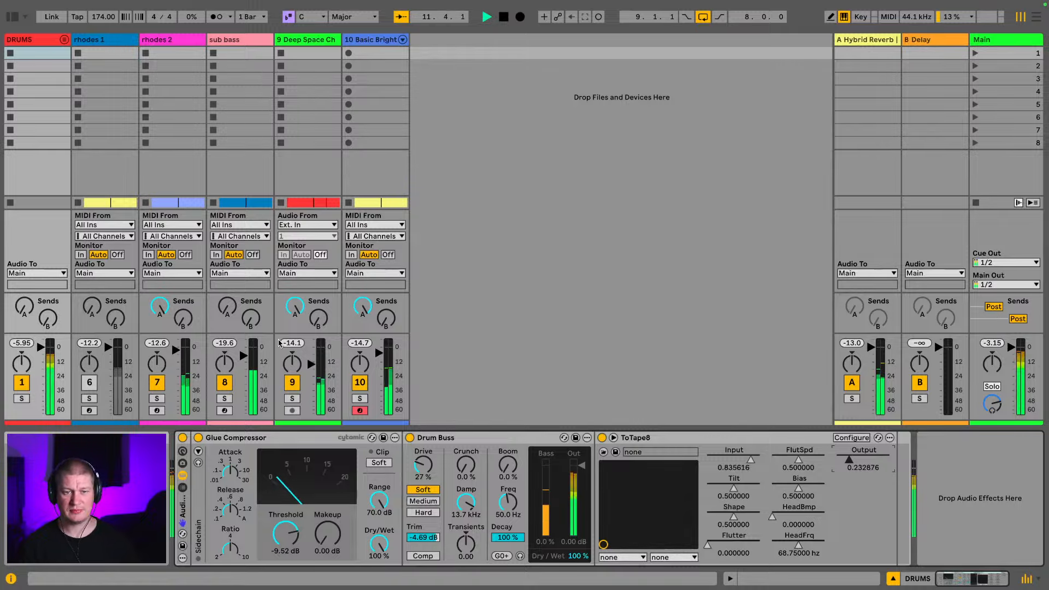
left_click(22, 343)
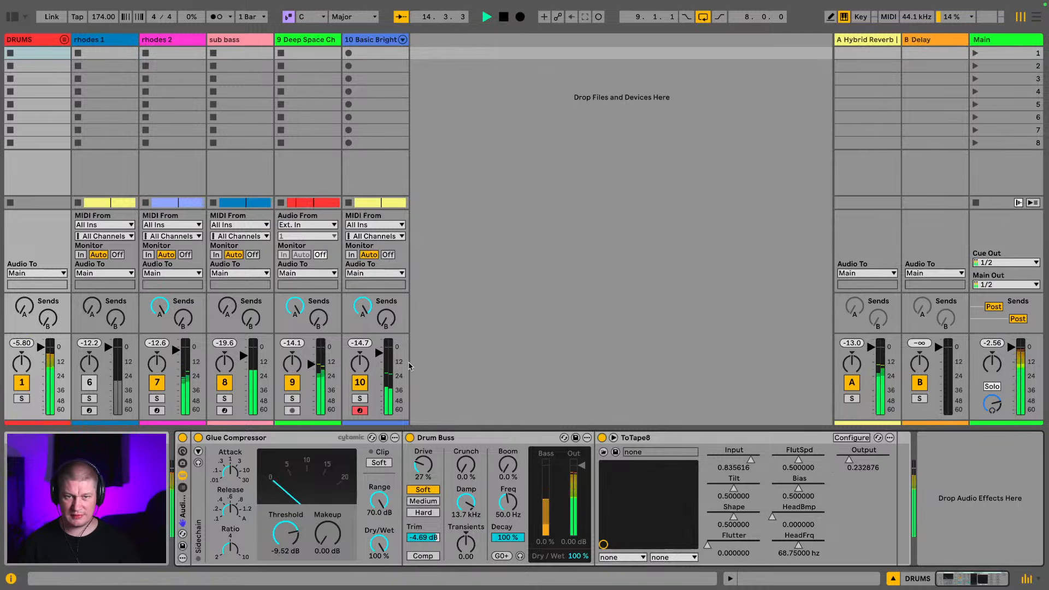
Mute the Basic Bright and sub bass tracks and select the DRUMS group
left_click(356, 383)
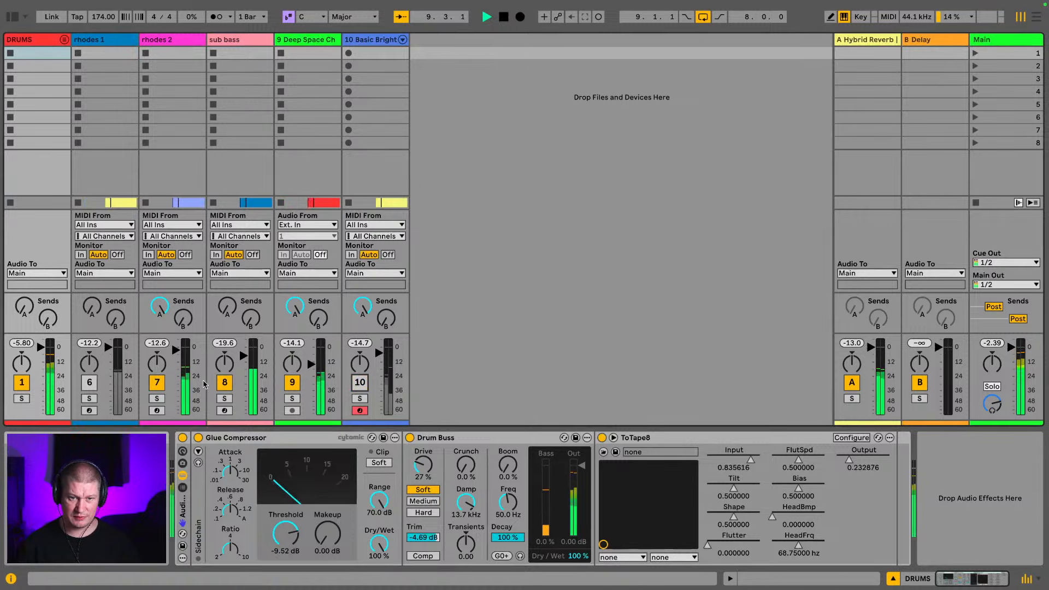
left_click(38, 40)
Show the browser with the Audio Effects category open and stop playback
left_click(11, 17)
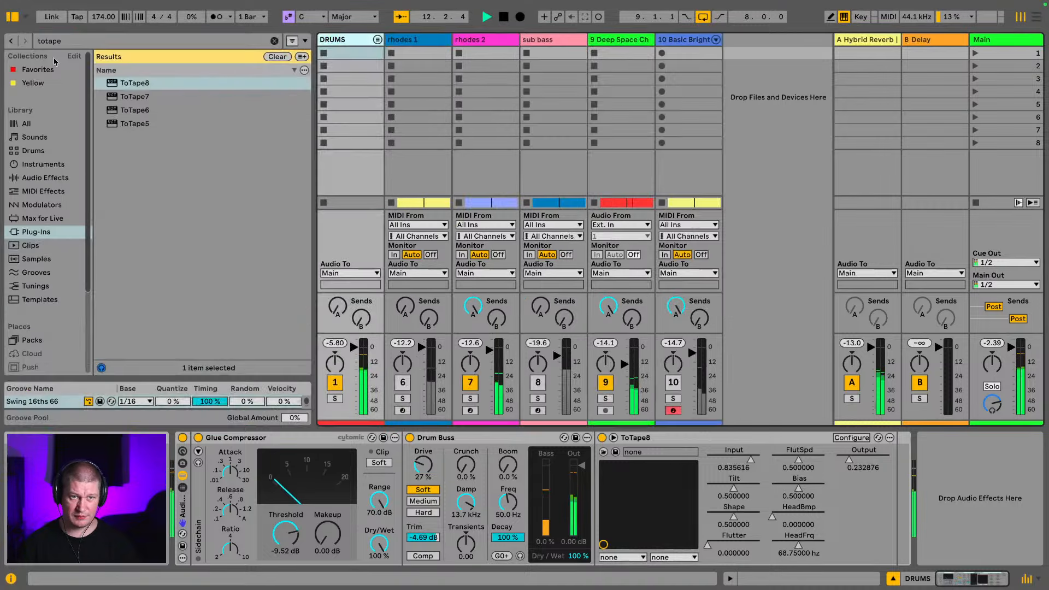
left_click(48, 177)
key("space")
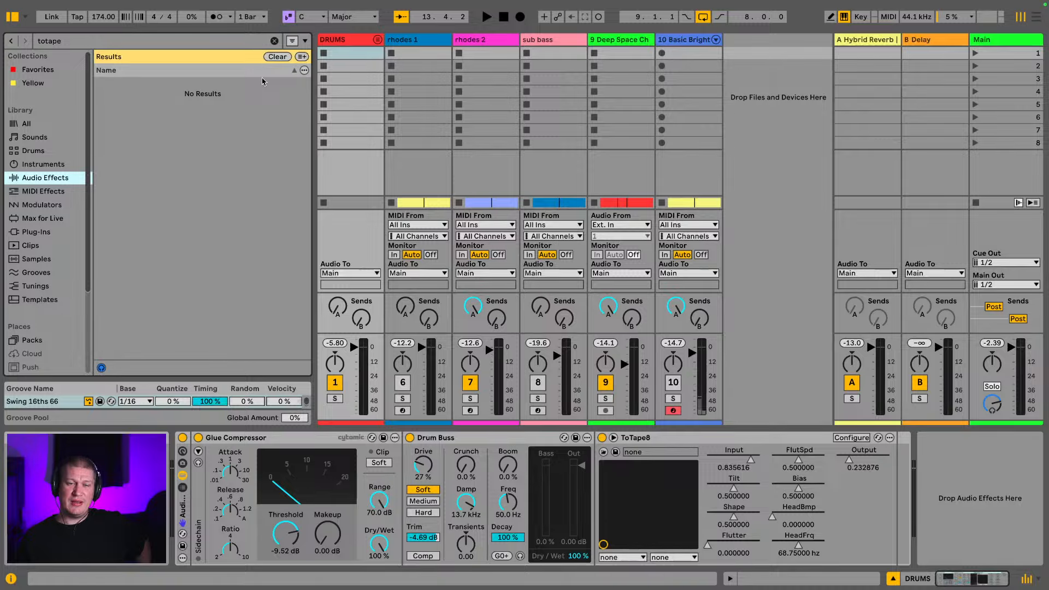
Clear the totape search in the browser, look through the audio effects list and select the DRUMS group track
left_click(274, 42)
scroll(164, 209, "up", 3)
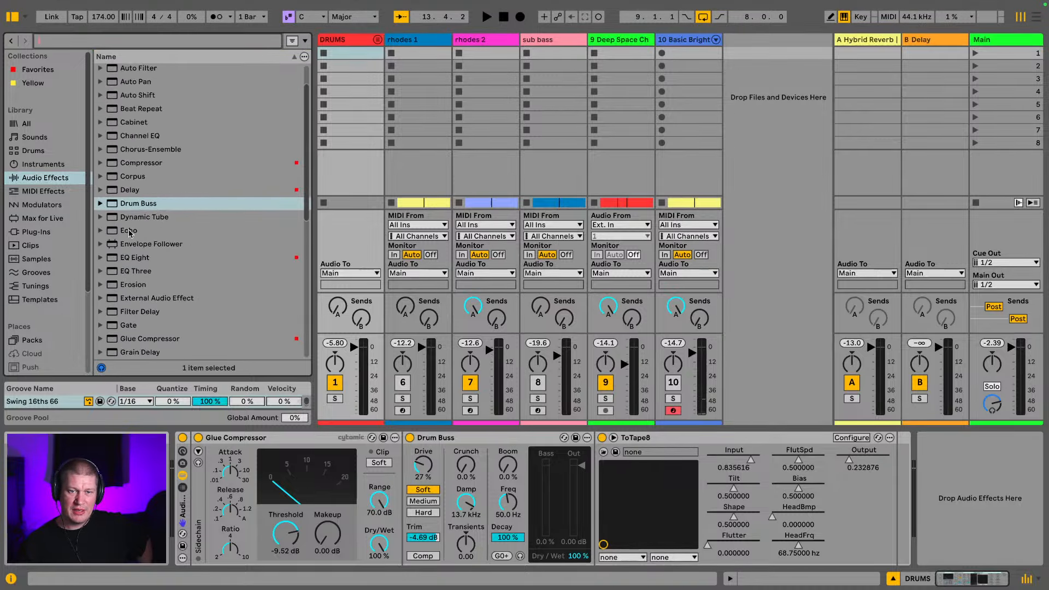
left_click(324, 39)
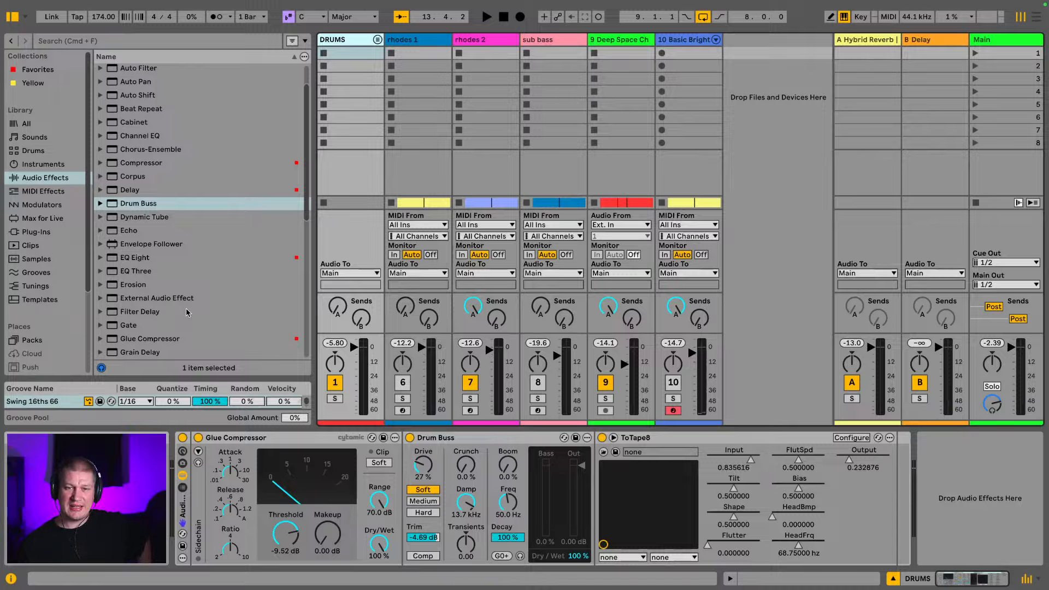
scroll(187, 312, "up", 3)
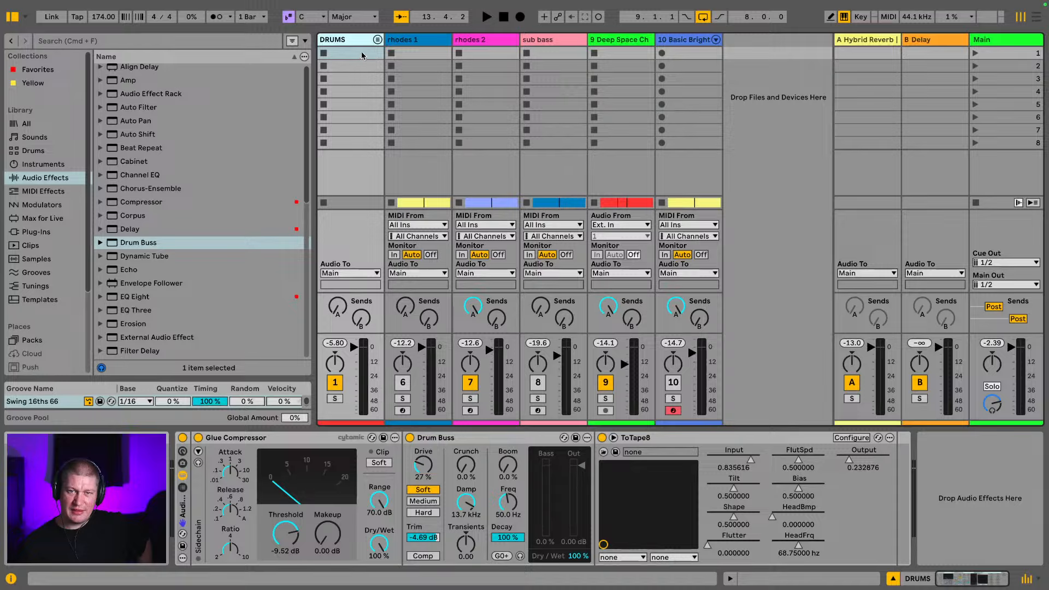
scroll(202, 180, "down", 2)
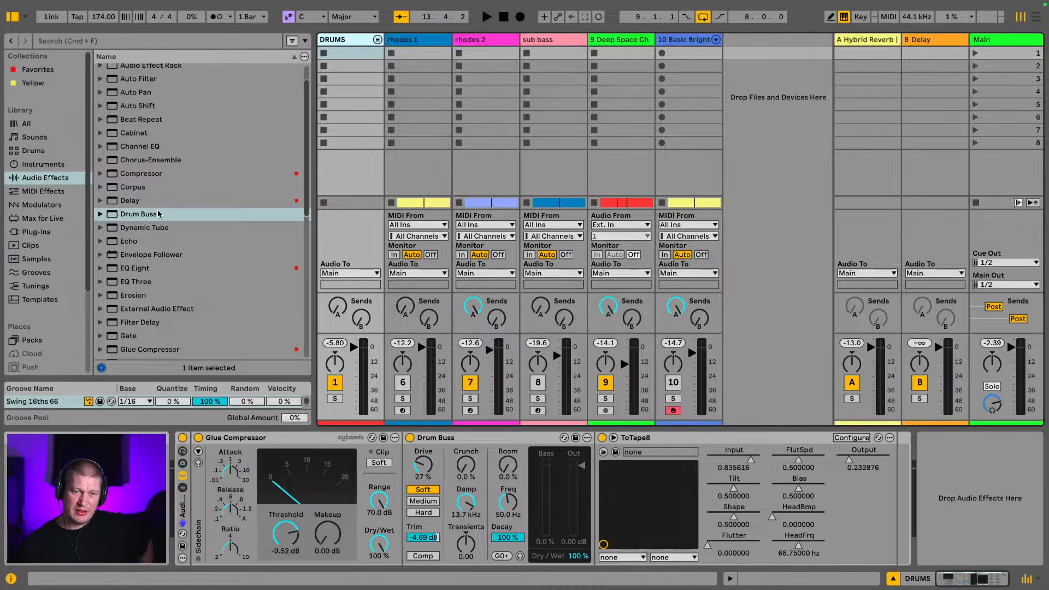
scroll(199, 228, "down", 1)
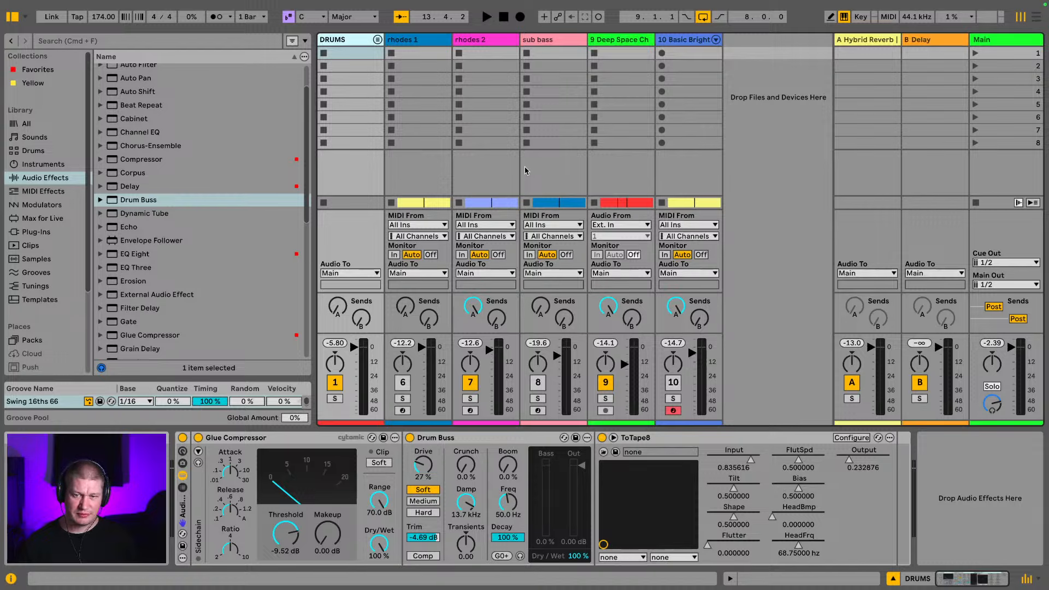
Play the loop and lower the ToTape8 Input on the DRUMS group to about 0.78
key("space")
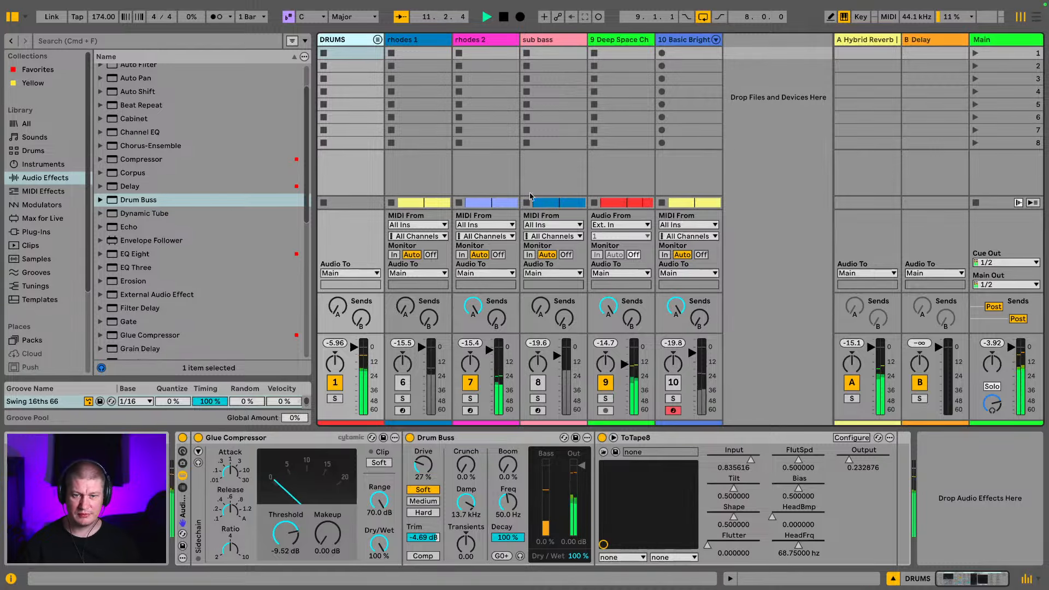
left_click(751, 459)
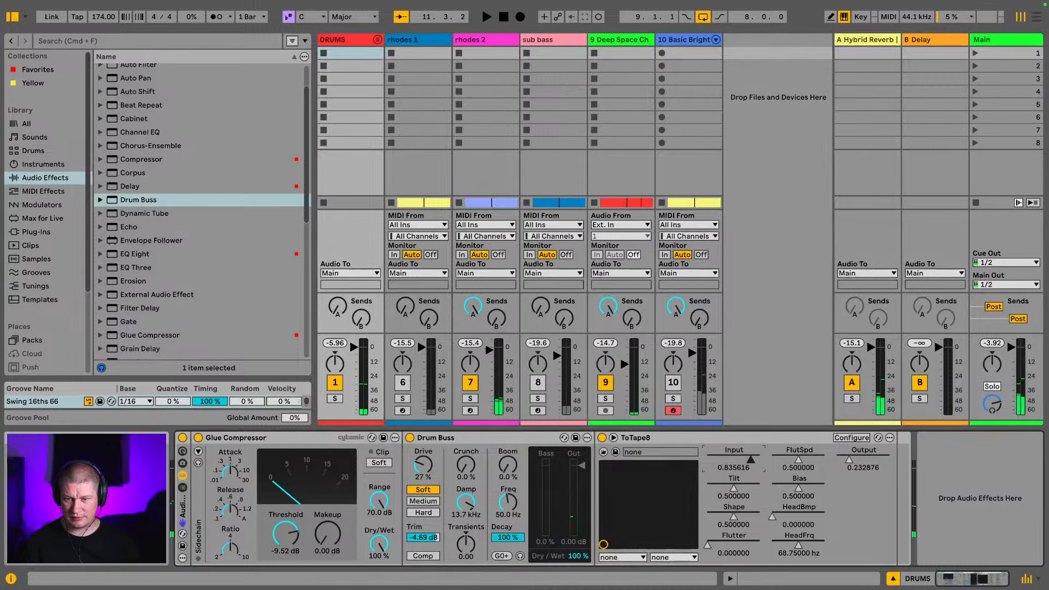
left_click_drag(751, 460, 748, 460)
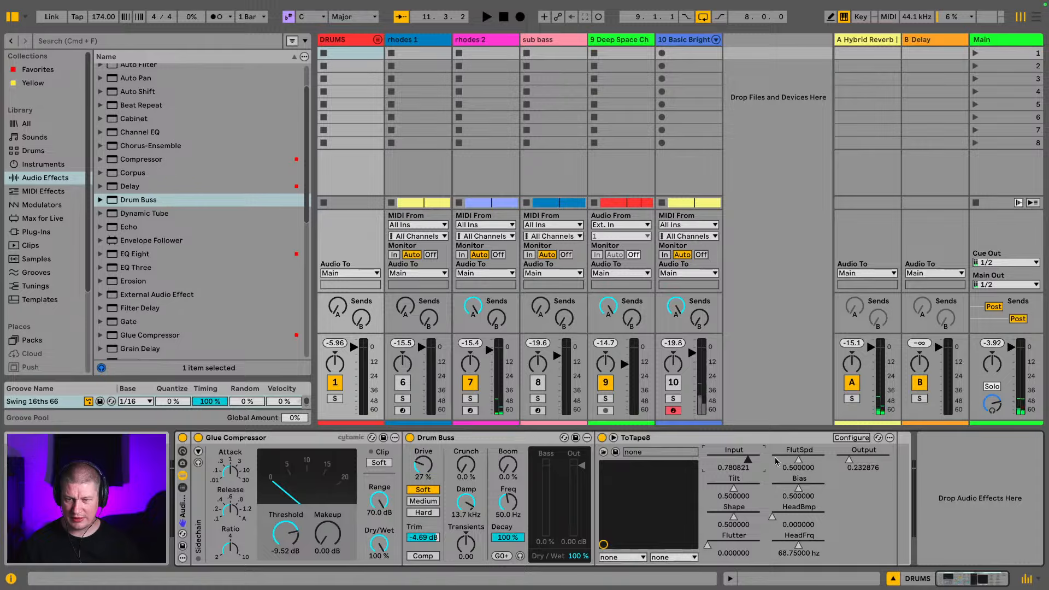
Set the Drum Buss Drive to 21% and compare the DRUMS effect rack bypassed and enabled during playback
key("space")
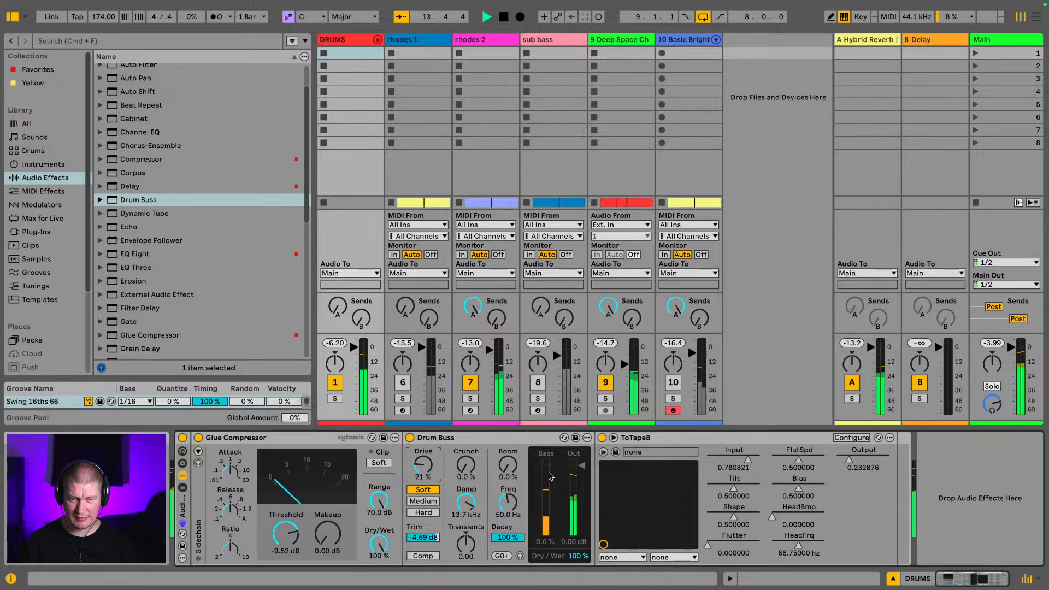
left_click(182, 438)
left_click(183, 439)
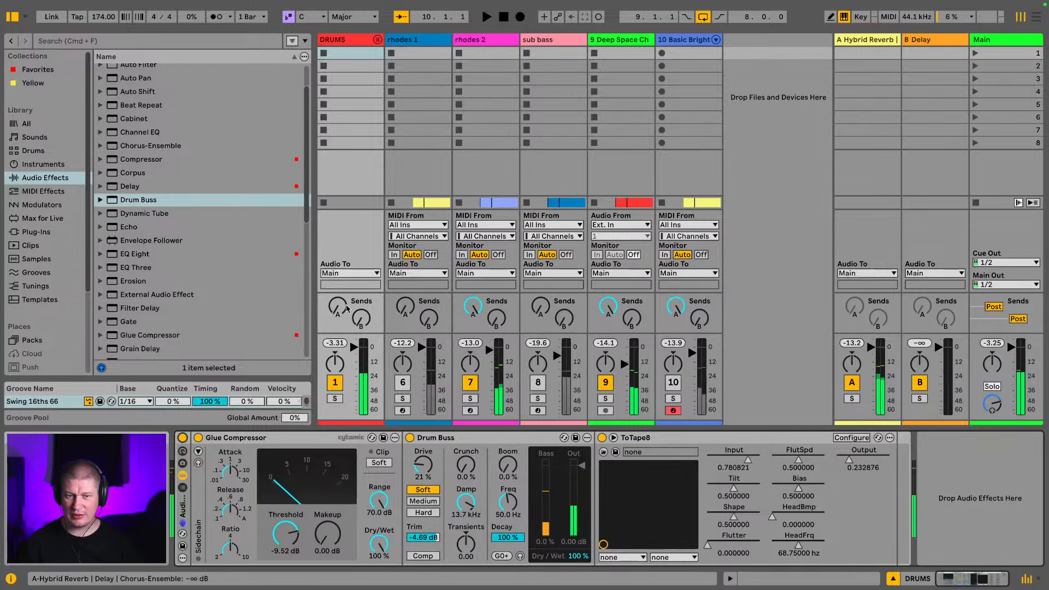
key("space")
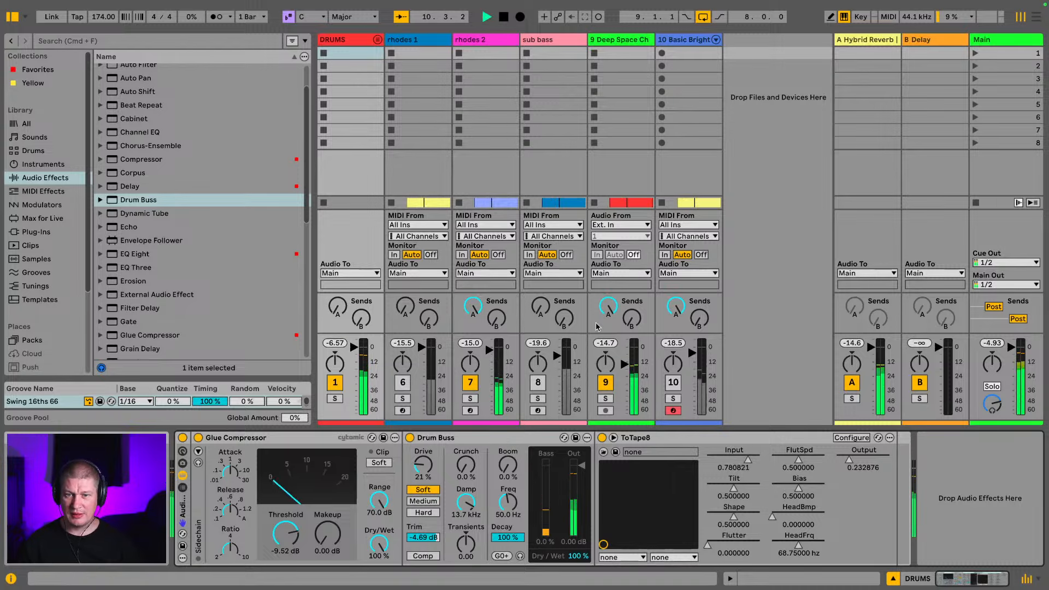
Move the sub bass track directly after the DRUMS group
left_click(555, 53)
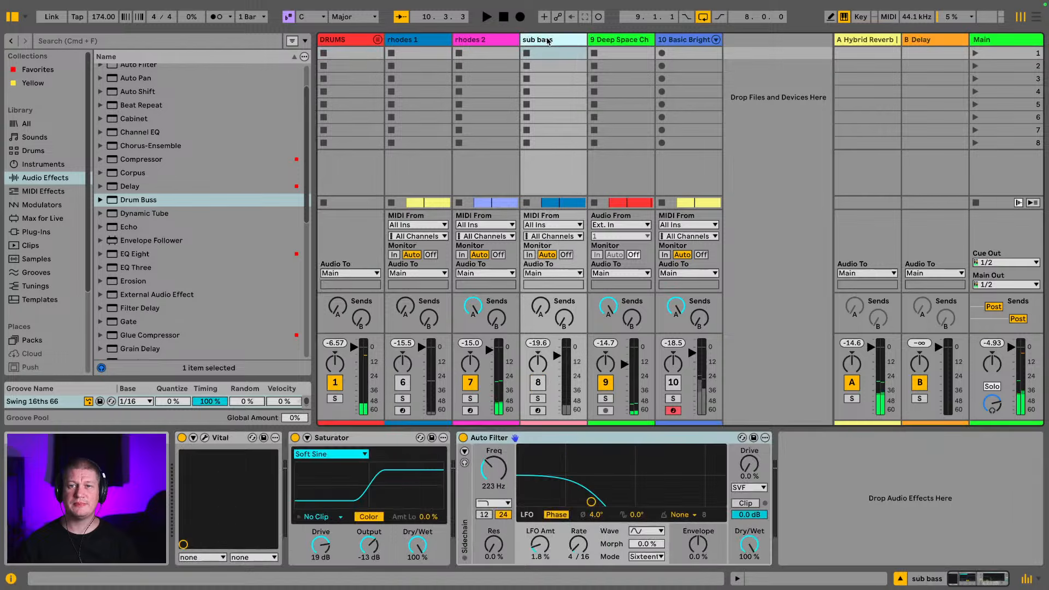
left_click_drag(389, 43, 389, 43)
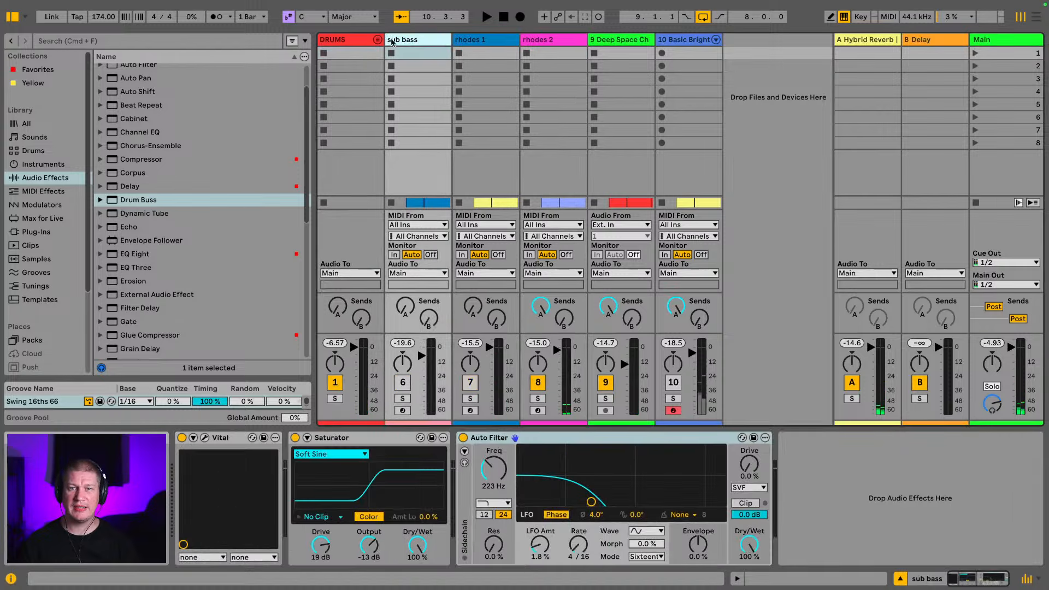
key("super+r")
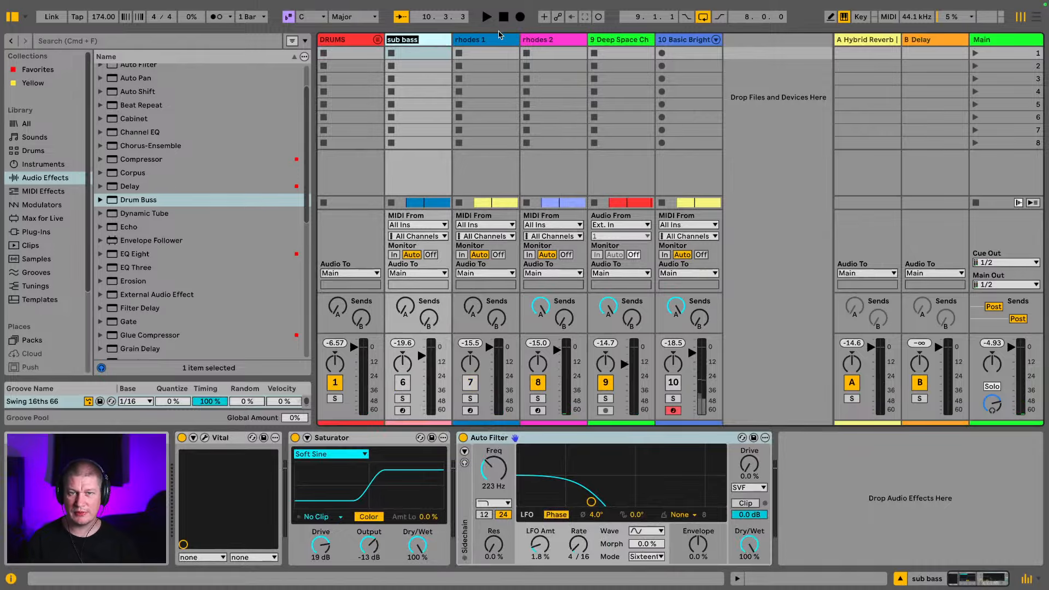
Put the sub bass track in a group named BASS and fold the group
key("super+g")
key("super+r")
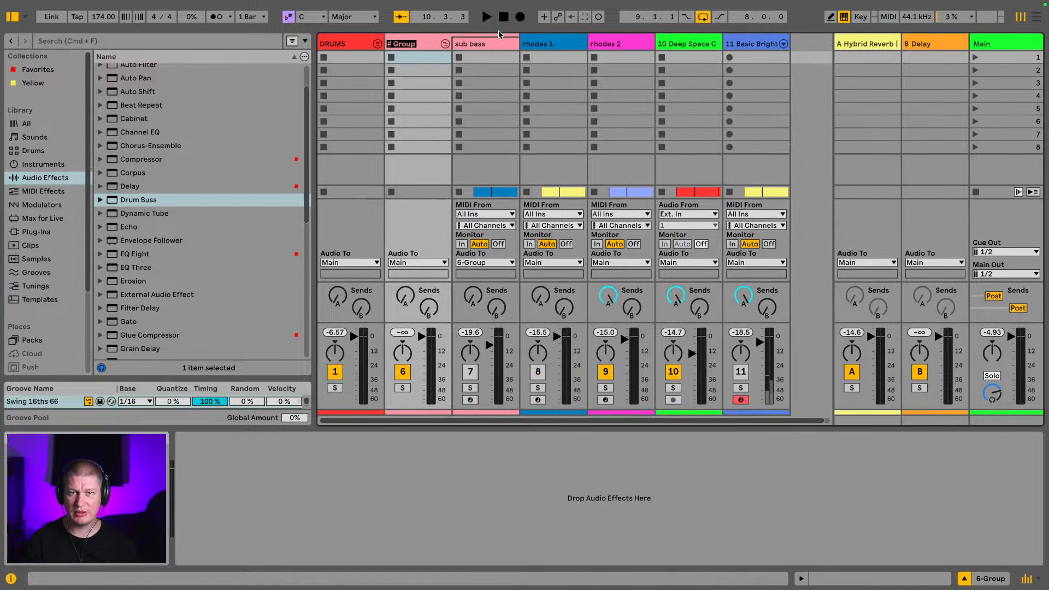
type("BASS")
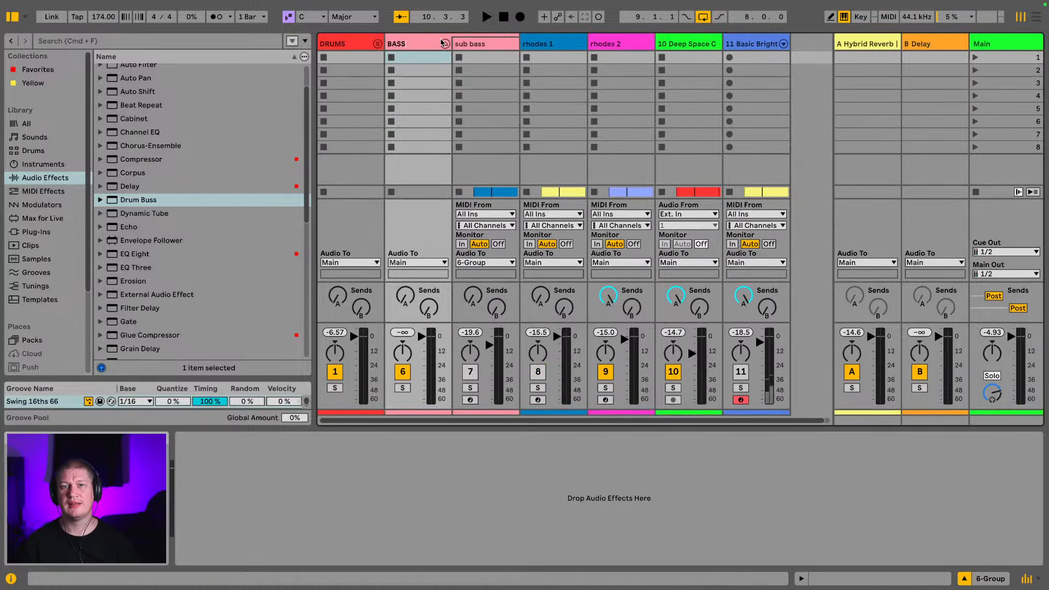
left_click(446, 44)
Select the four tracks from rhodes 1 through Basic Bright Marimba and give them all the Basic Bright Marimba name
left_click(464, 46)
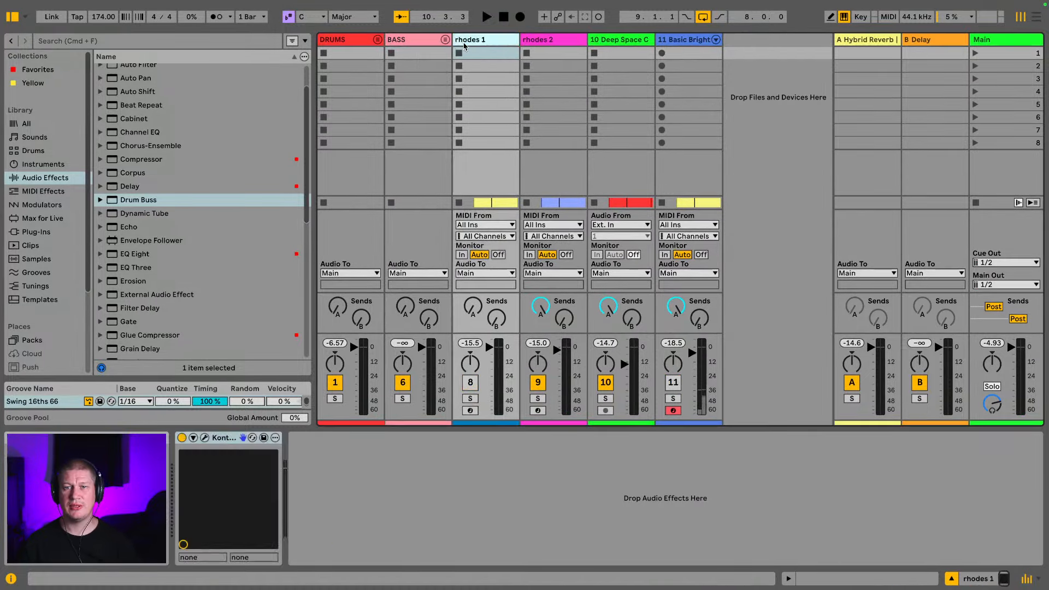
left_click(677, 39, "shift")
key("super+r")
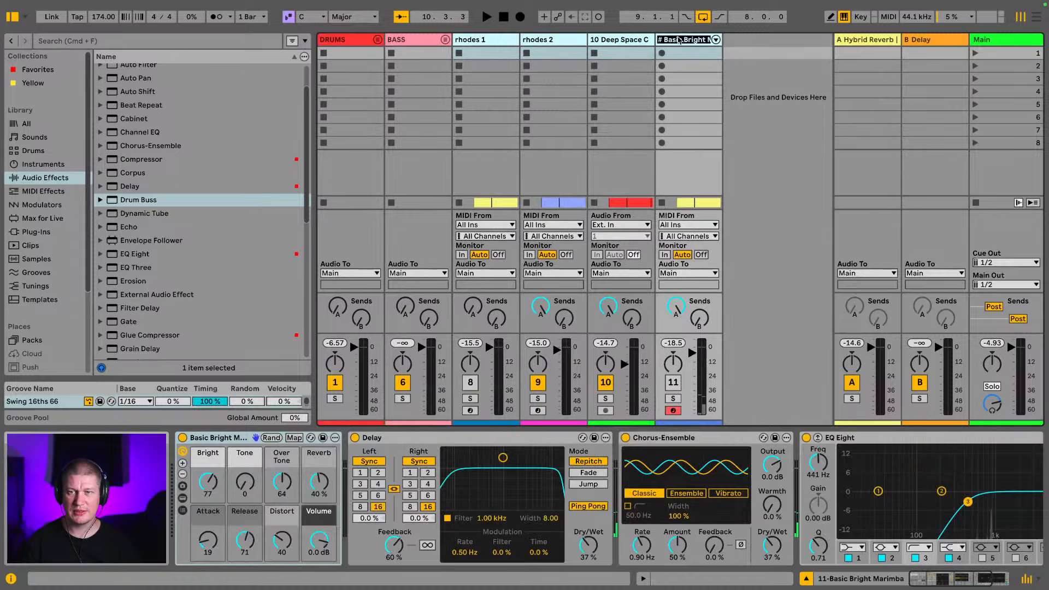
key("Return")
Group the four Basic Bright Marimba tracks, name the group INSTRUM and fold it
left_click(499, 40)
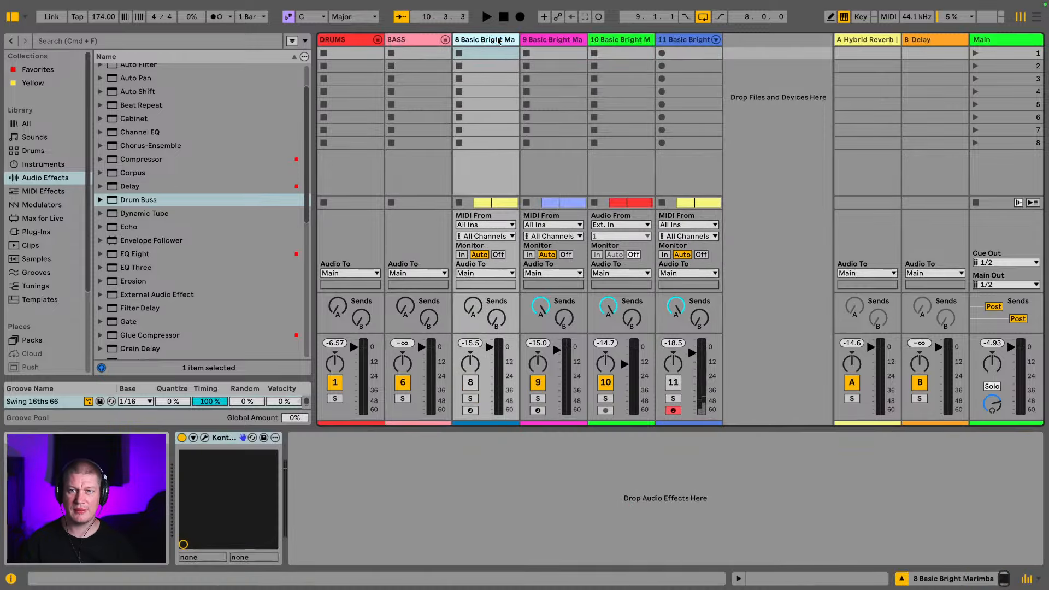
left_click(696, 48, "shift")
key("super+g")
key("super+r")
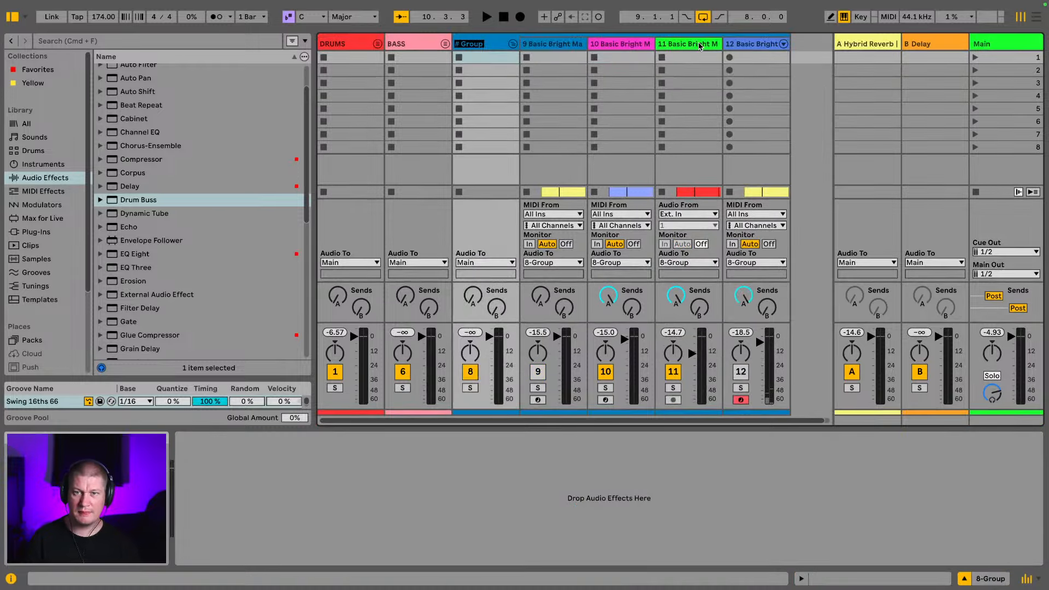
key("BackSpace")
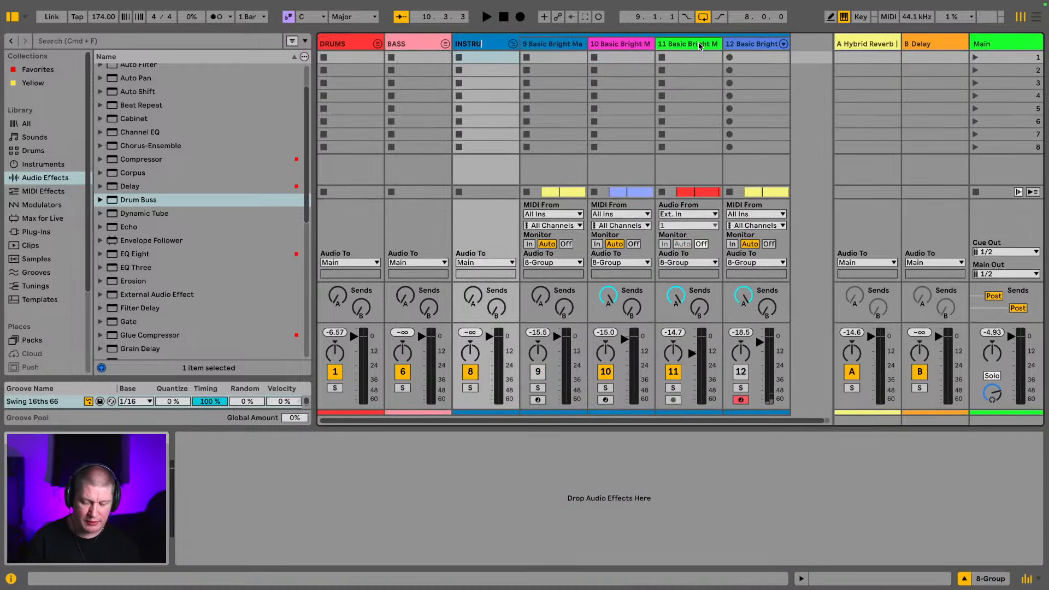
mouse_move(669, 9)
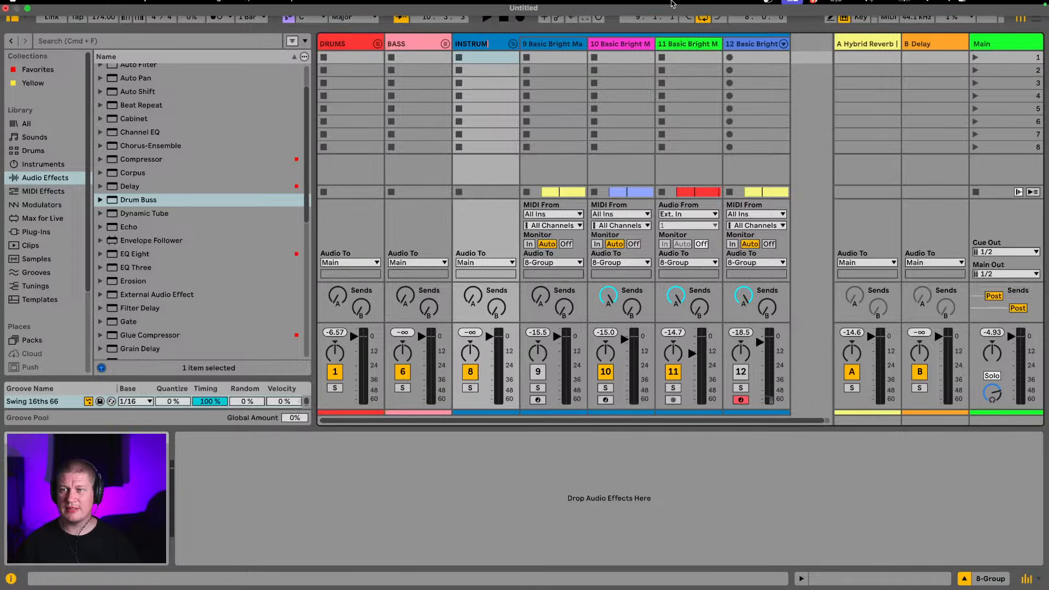
left_click(512, 44)
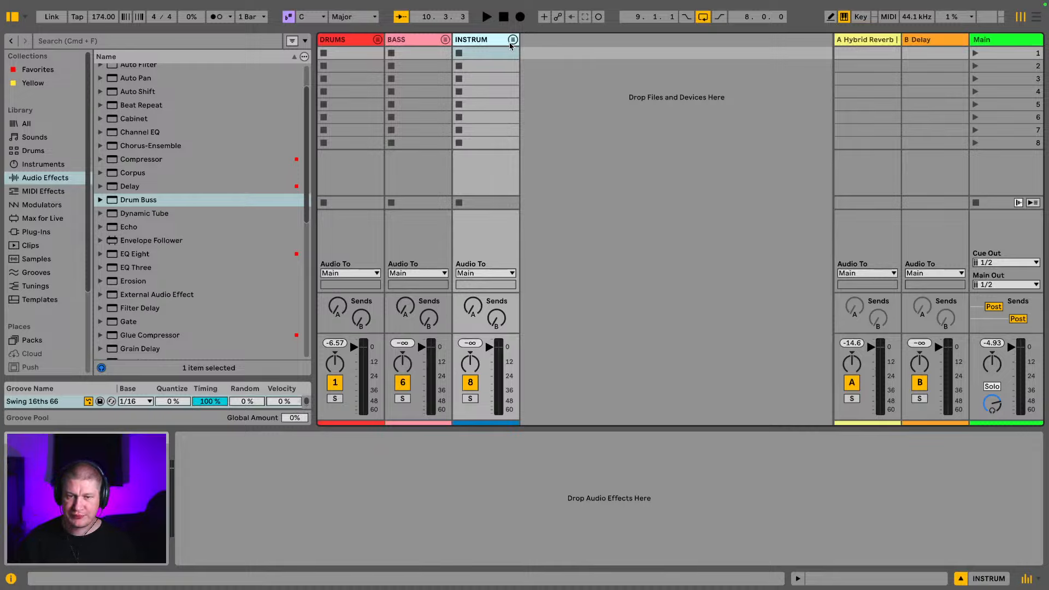
Start playback in the Arrangement View and unfold the INSTRUM group to show its tracks
key("space")
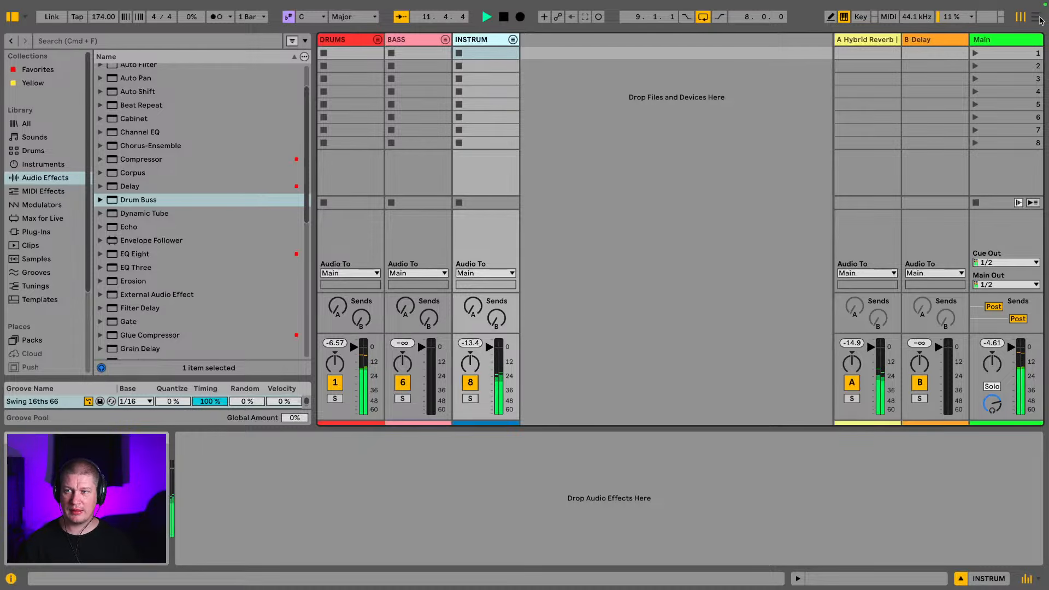
key("Tab")
left_click(836, 109)
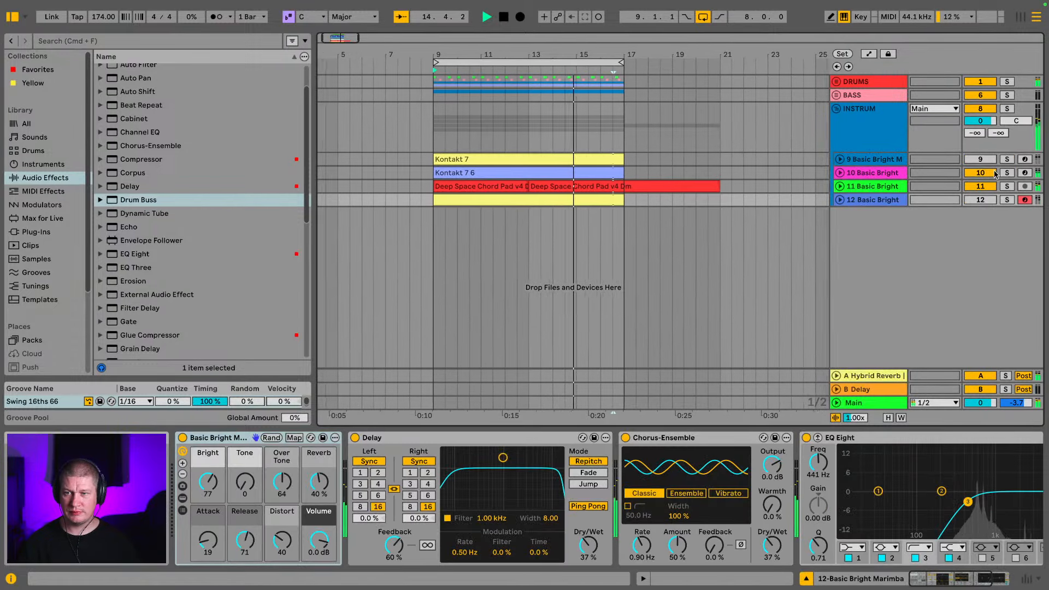
Delete the three single notes in bars 11 and 12 of the Kontakt 7 6 clip on track 10 and play the loop
left_click(577, 187)
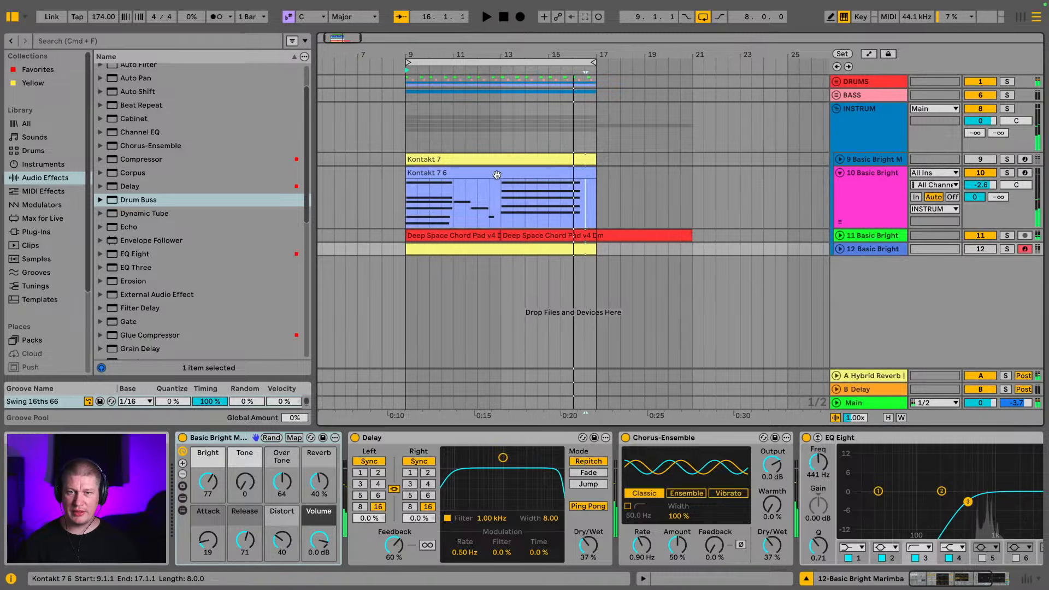
double_click(577, 187)
left_click_drag(550, 277, 664, 375)
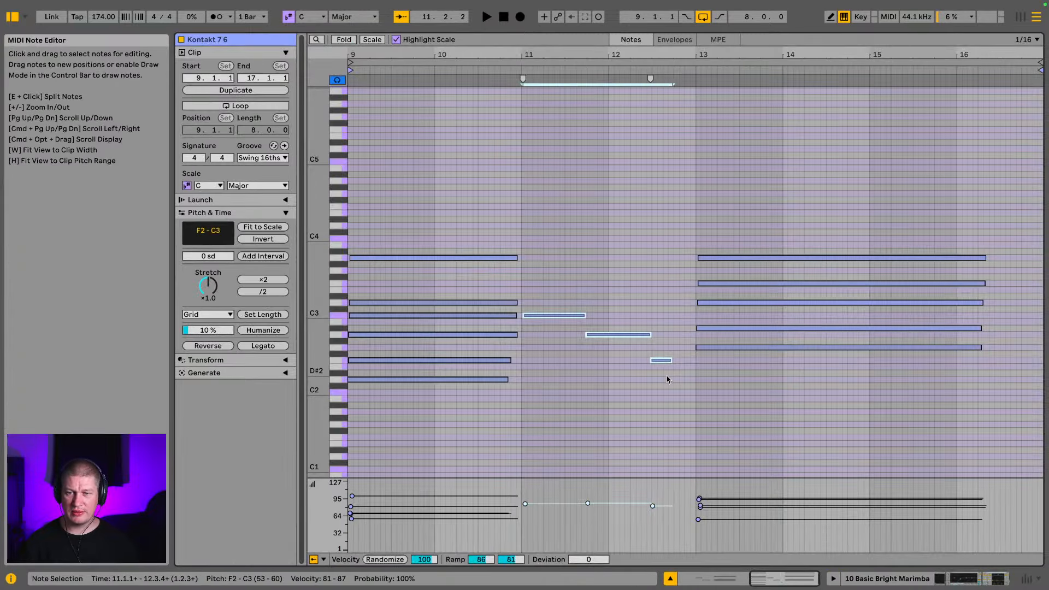
key("Delete")
key("space")
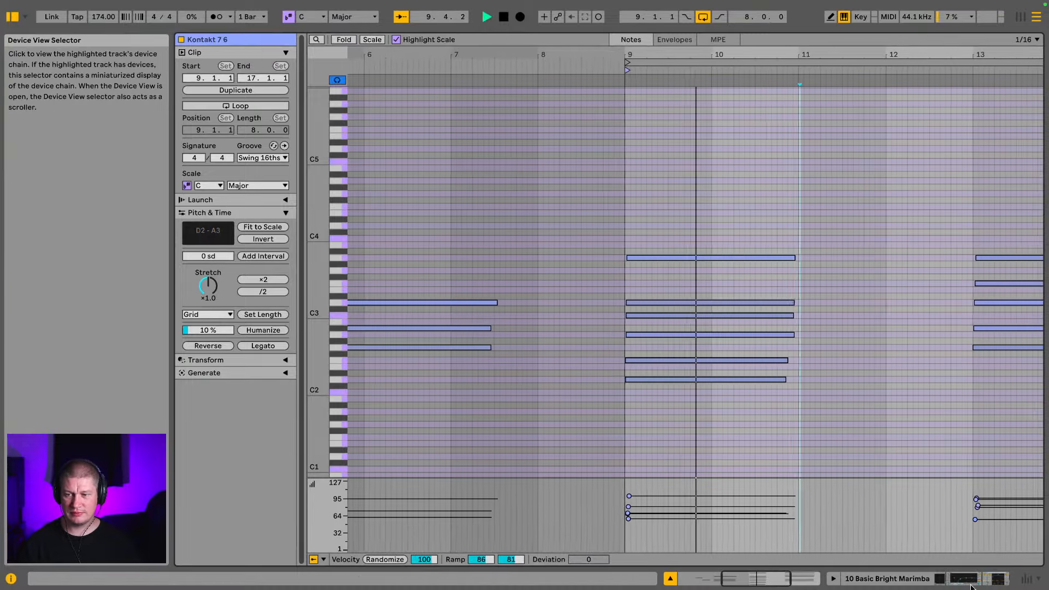
Show the device chain of track 10, and unfold and select track 9 above it
left_click(969, 579)
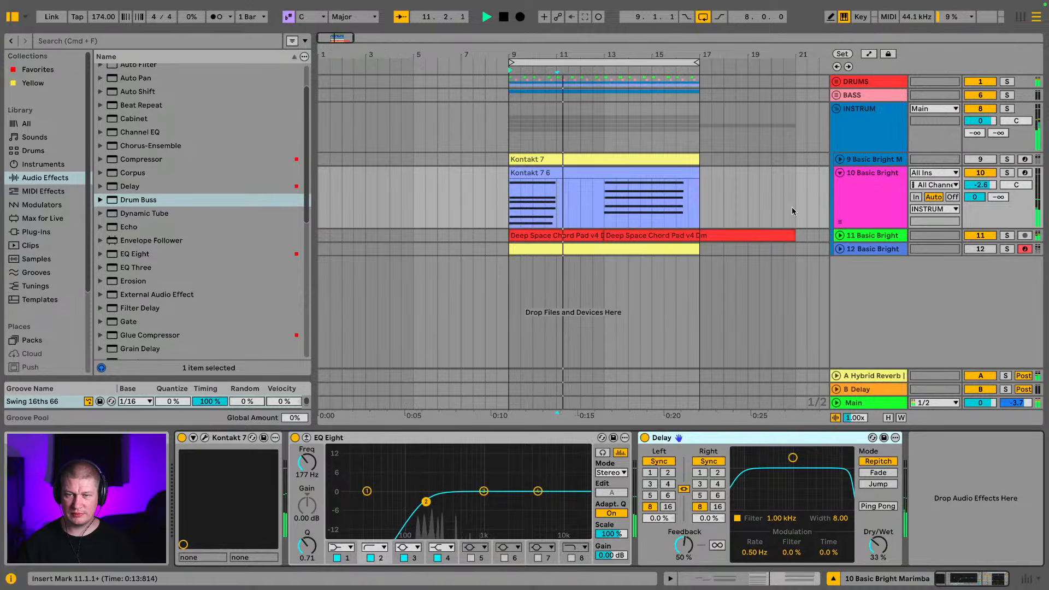
left_click(834, 175)
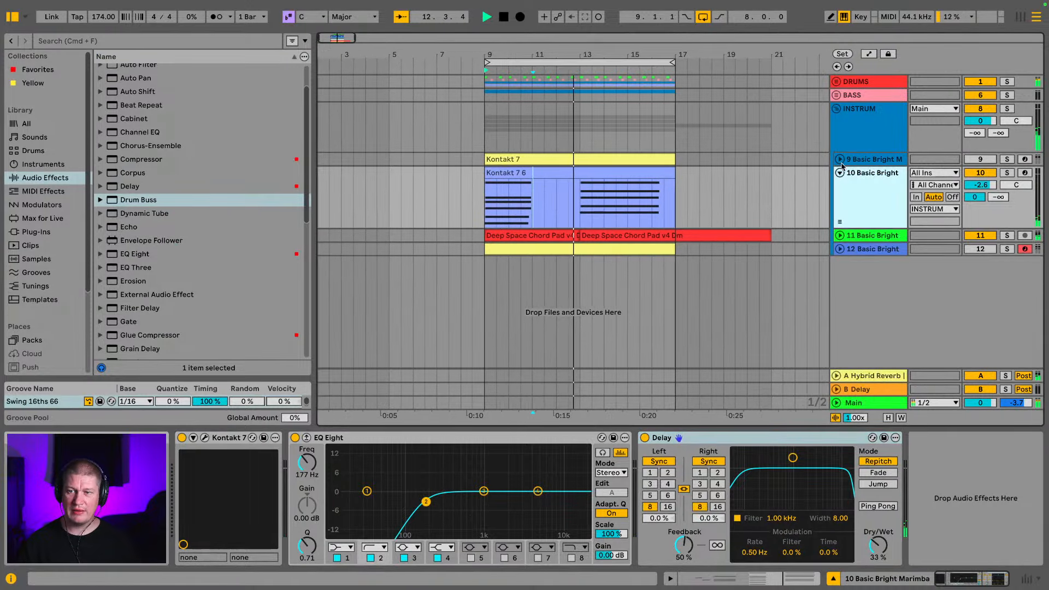
left_click(839, 159)
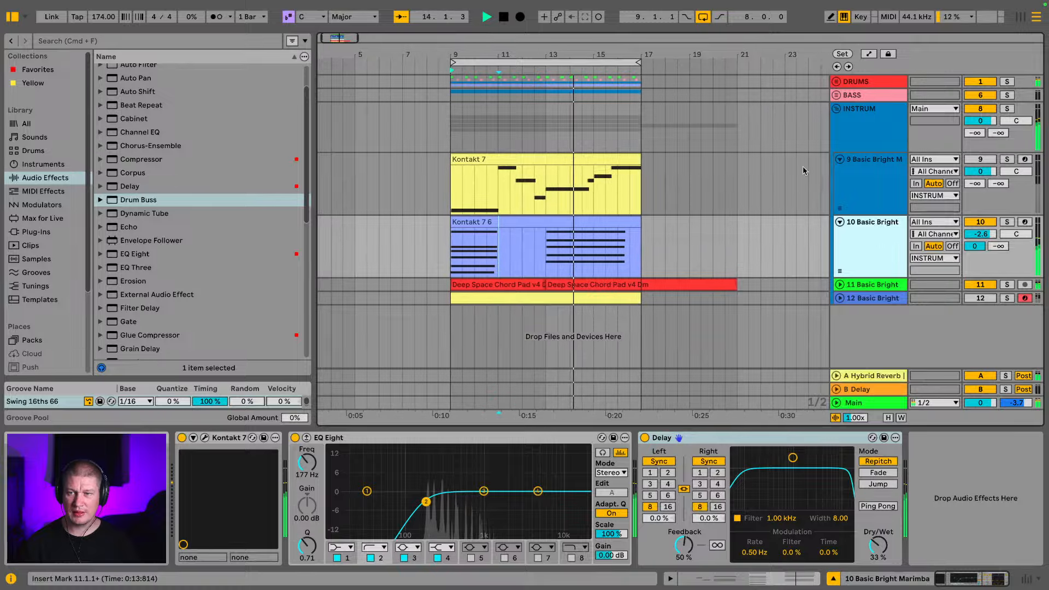
left_click(803, 180)
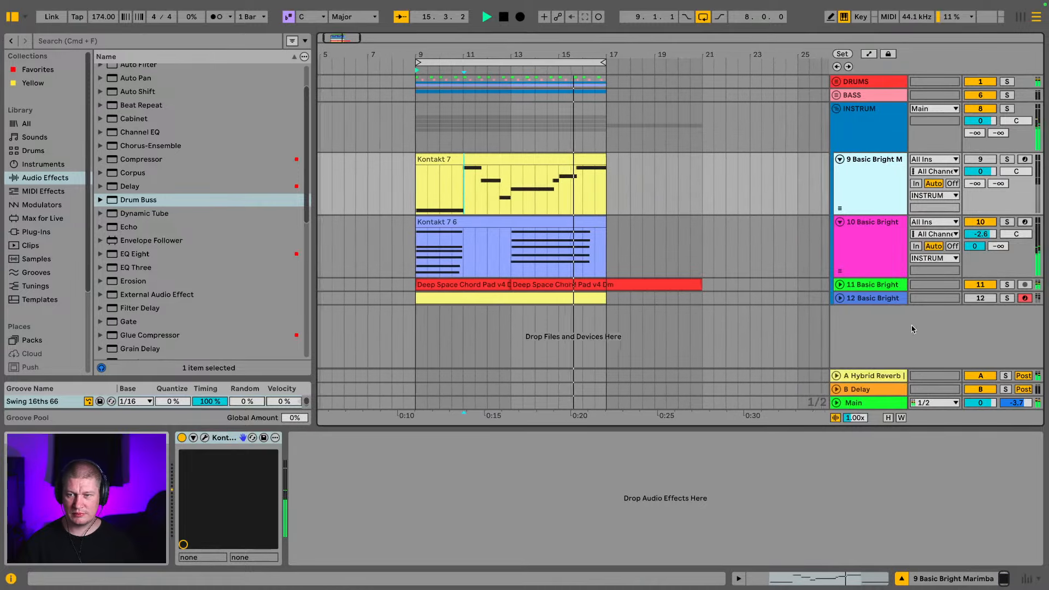
Activate marimba track 12 and select it to show its devices, with the browser hidden
left_click(979, 298)
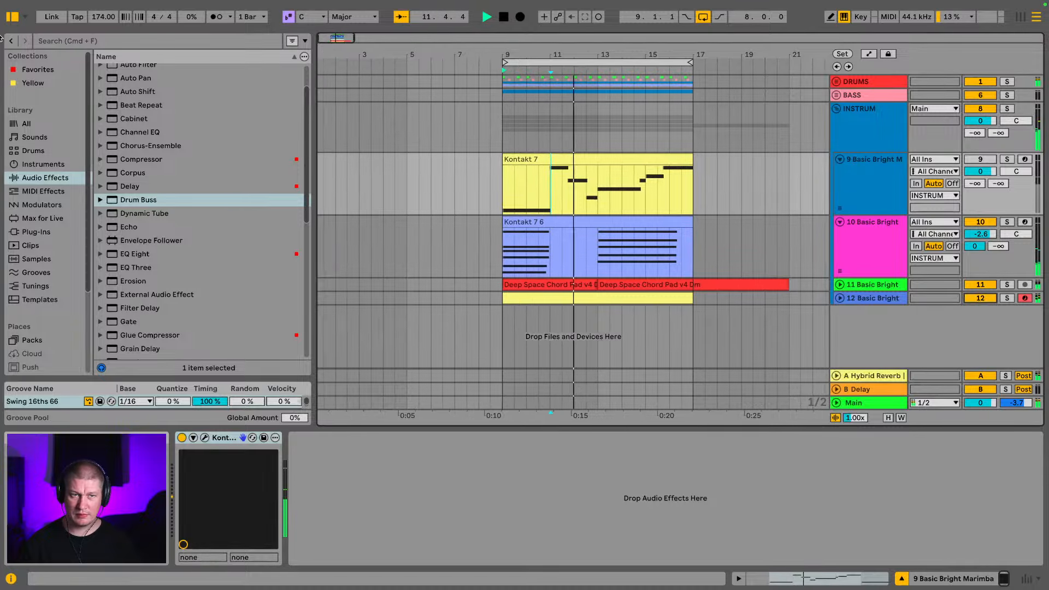
key("super+alt+b")
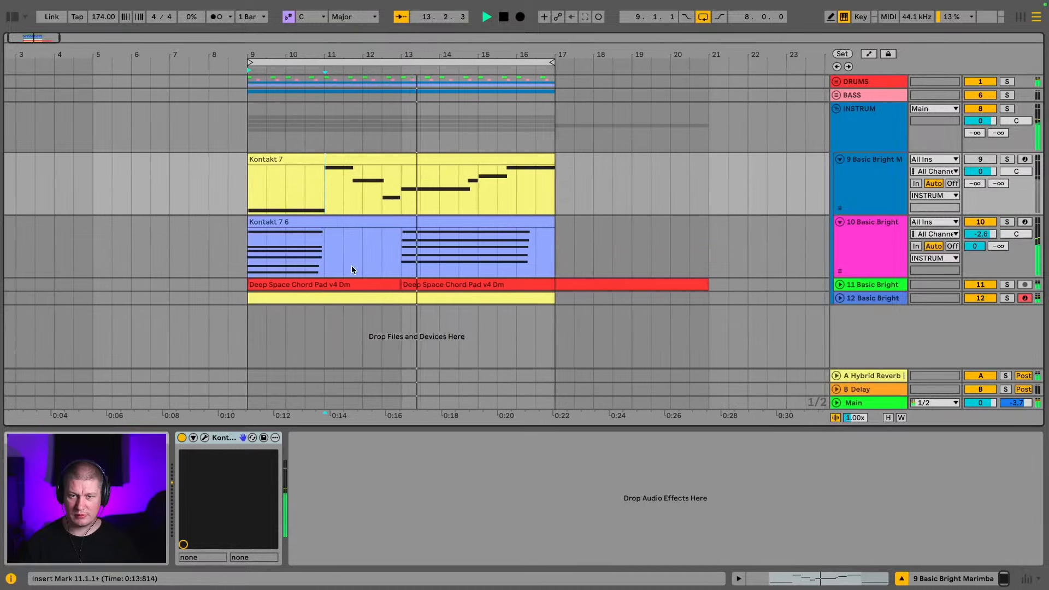
left_click(885, 301)
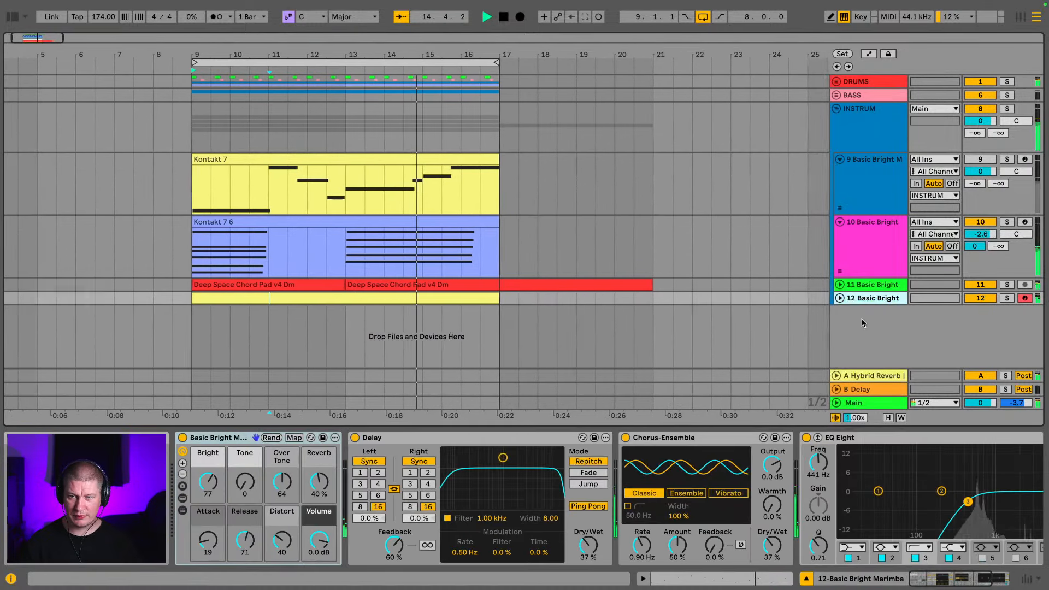
Compare the marimba with its Delay bypassed, then set the Delay's left and right times to 6 sixteenths and Dry/Wet to 19%
left_click(356, 438)
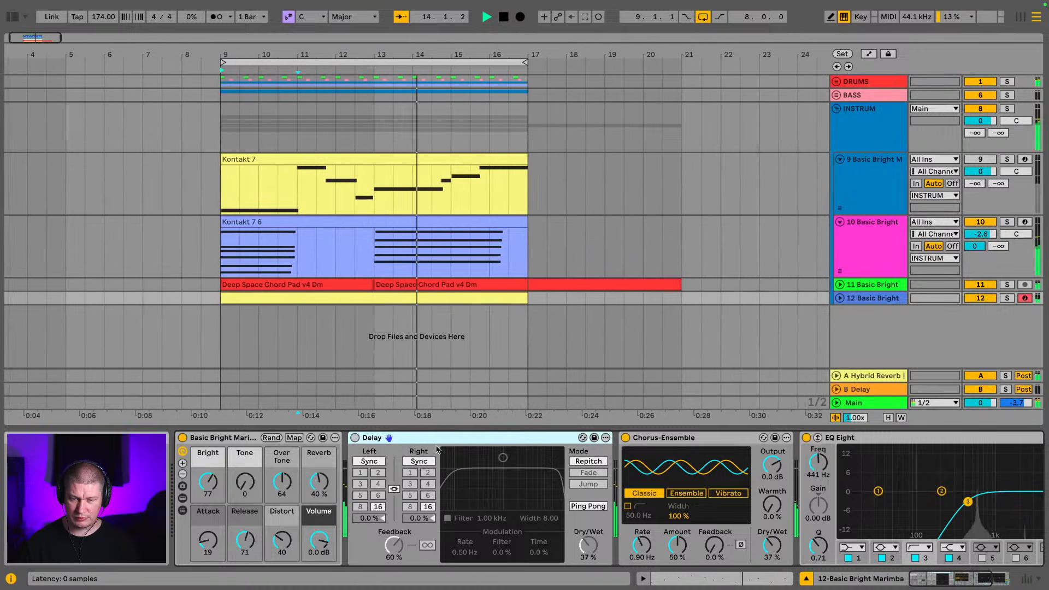
left_click_drag(588, 545, 588, 563)
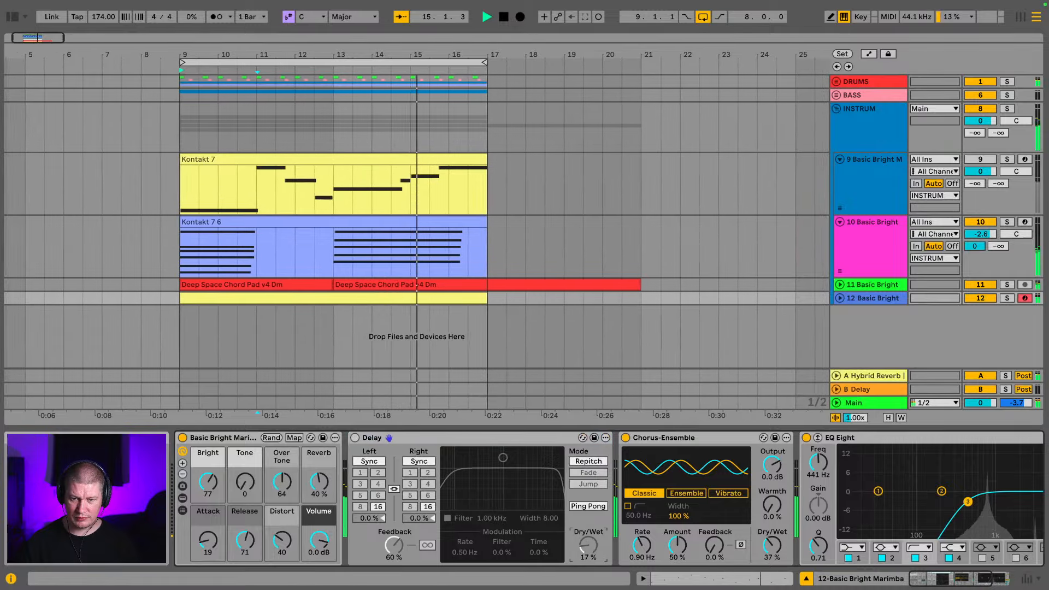
left_click(355, 437)
left_click(428, 497)
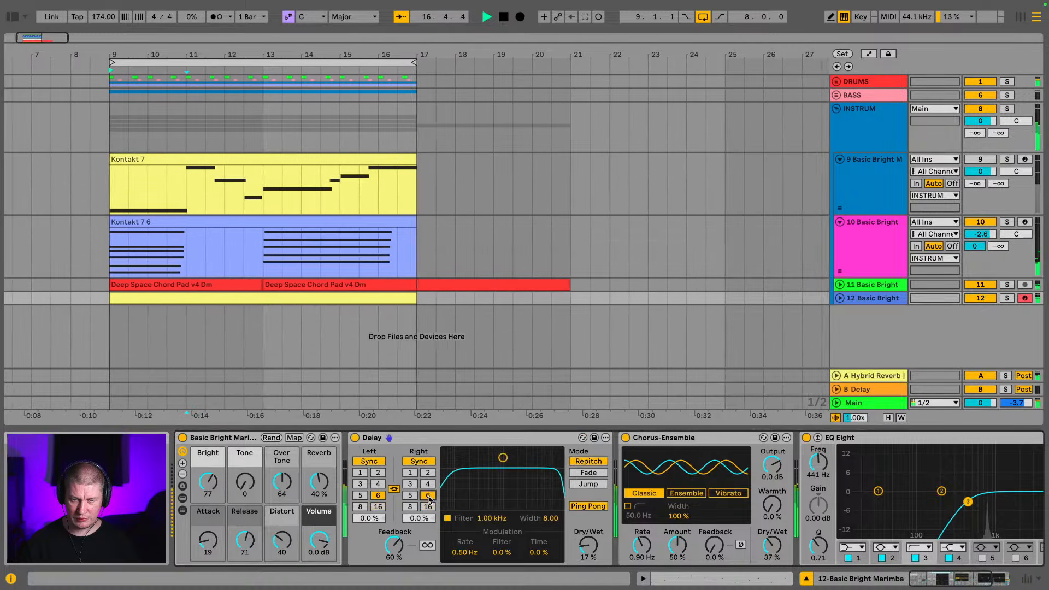
left_click_drag(585, 551, 585, 548)
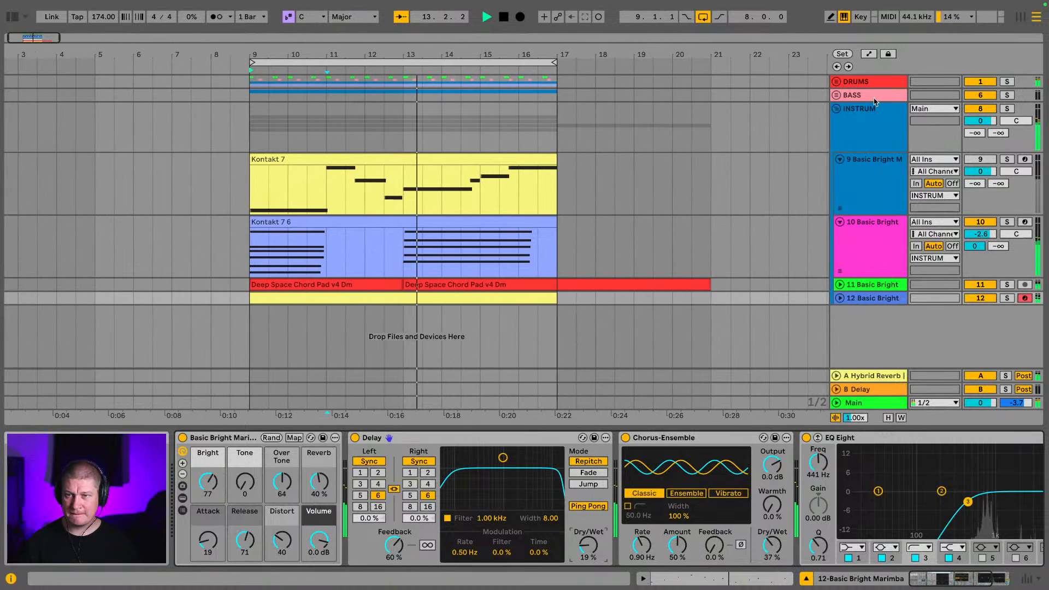
Fold the INSTRUM group, select the BASS group and stop playback
left_click(836, 108)
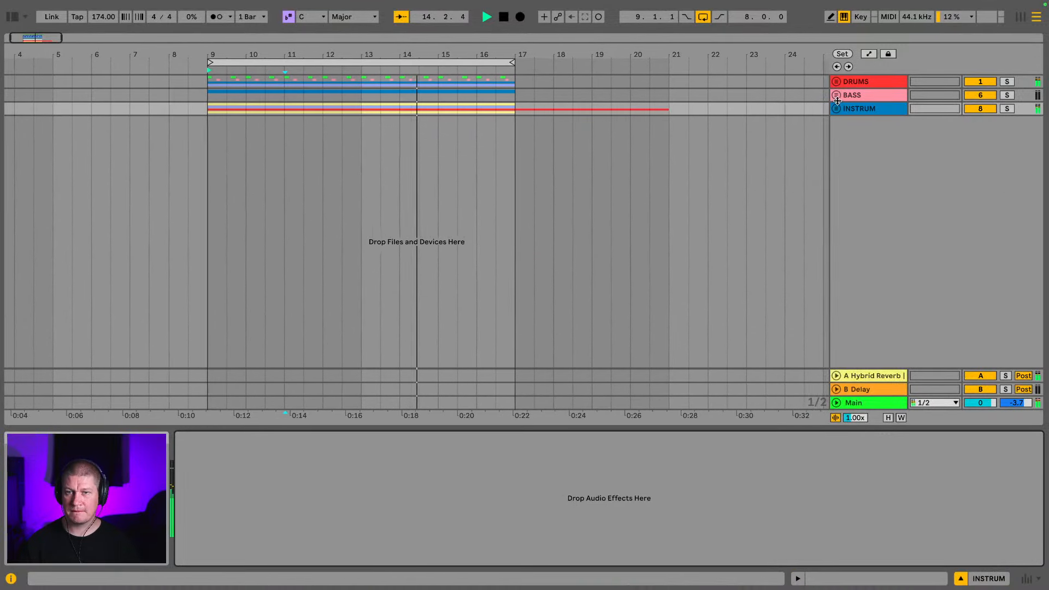
left_click(870, 95)
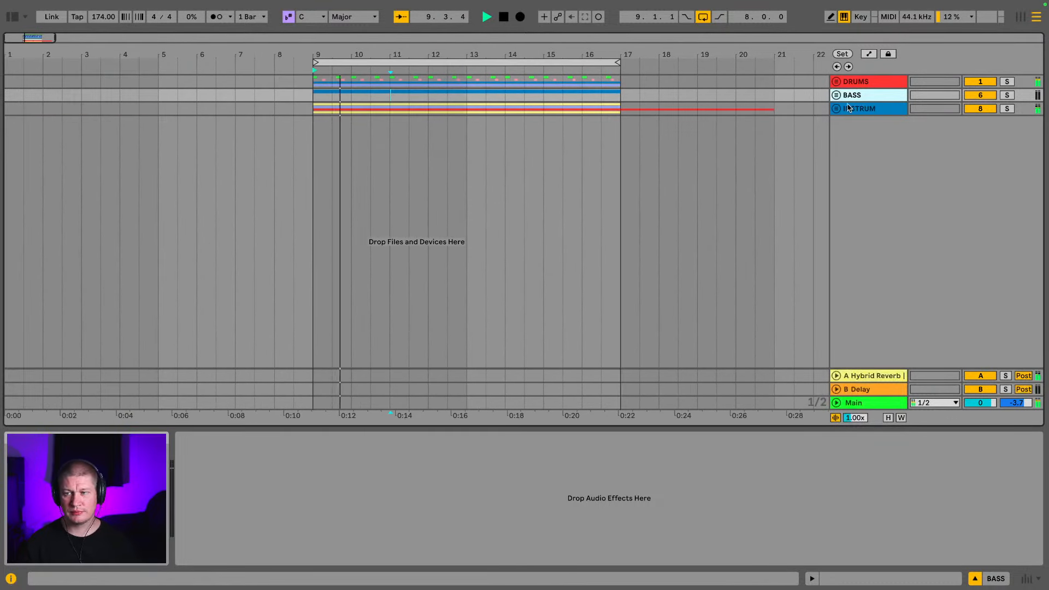
key("space")
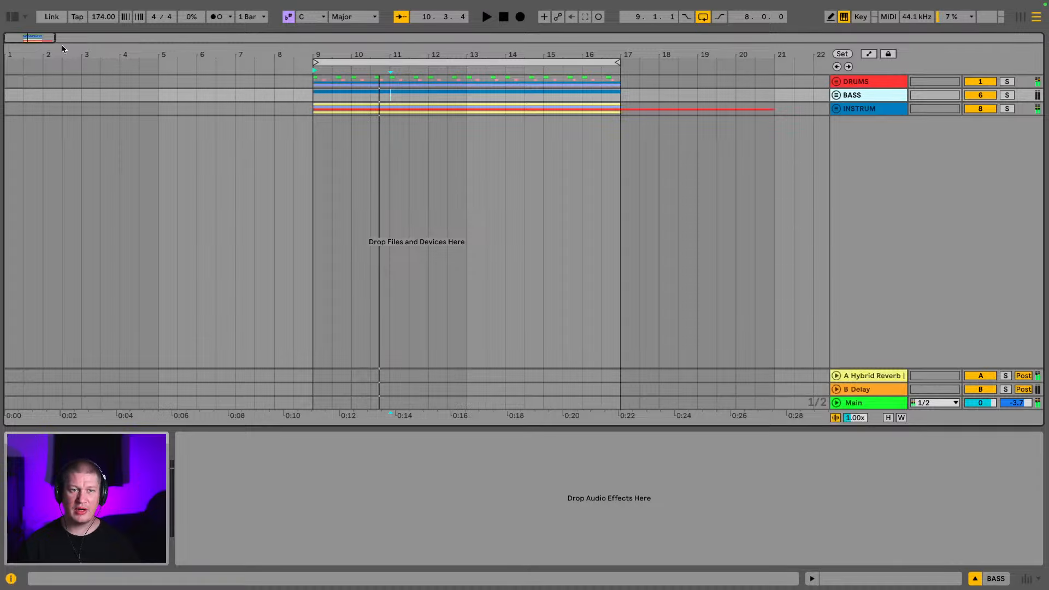
Show the browser, collapse the Instrument Rack presets and add a Simpler on a new track below the INSTRUM group
left_click(7, 19)
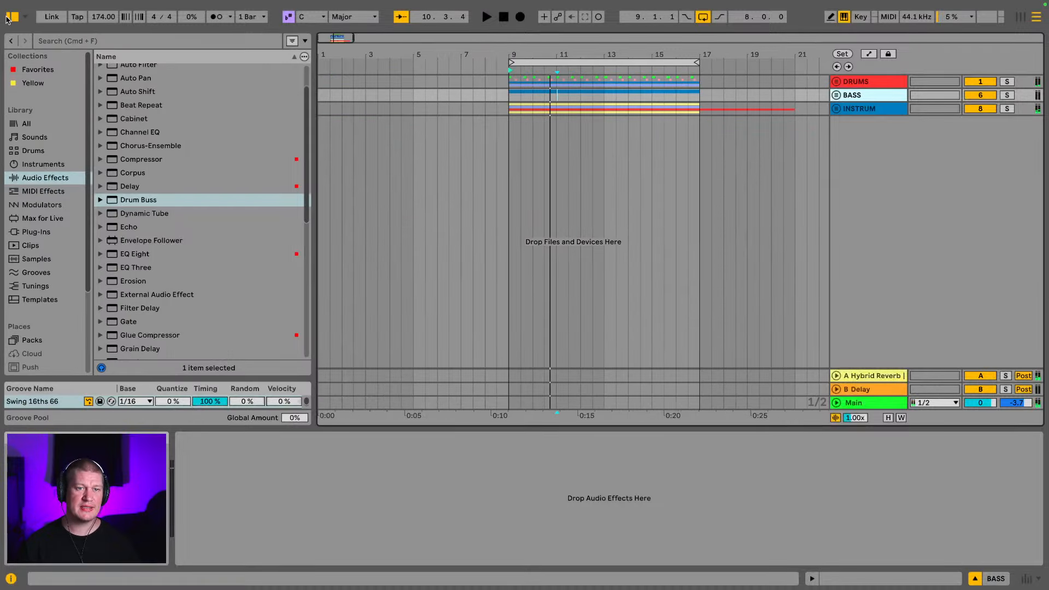
scroll(158, 213, "up", 1)
scroll(156, 208, "down", 5)
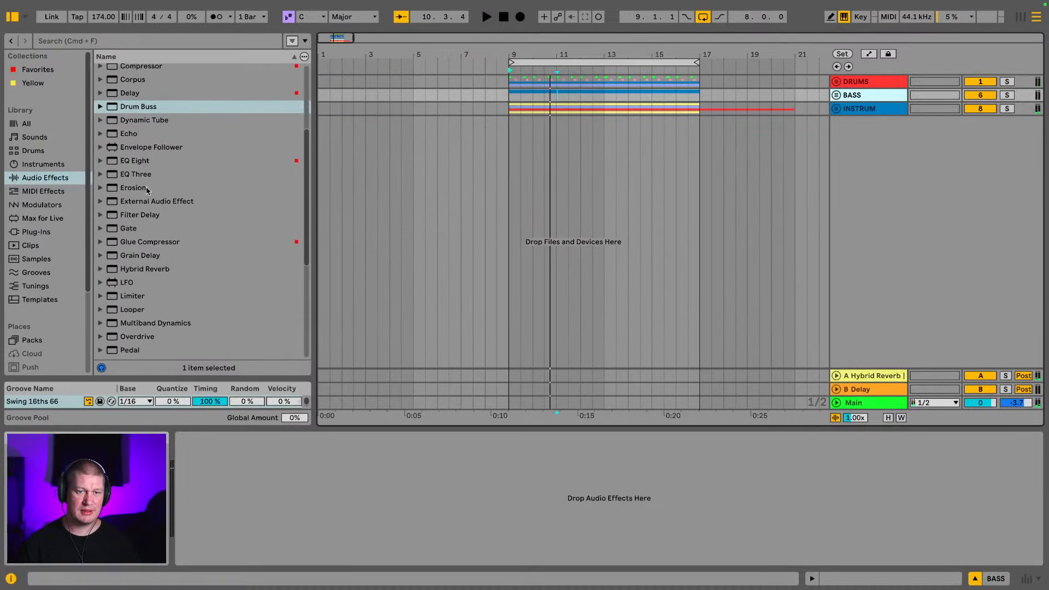
scroll(152, 196, "down", 5)
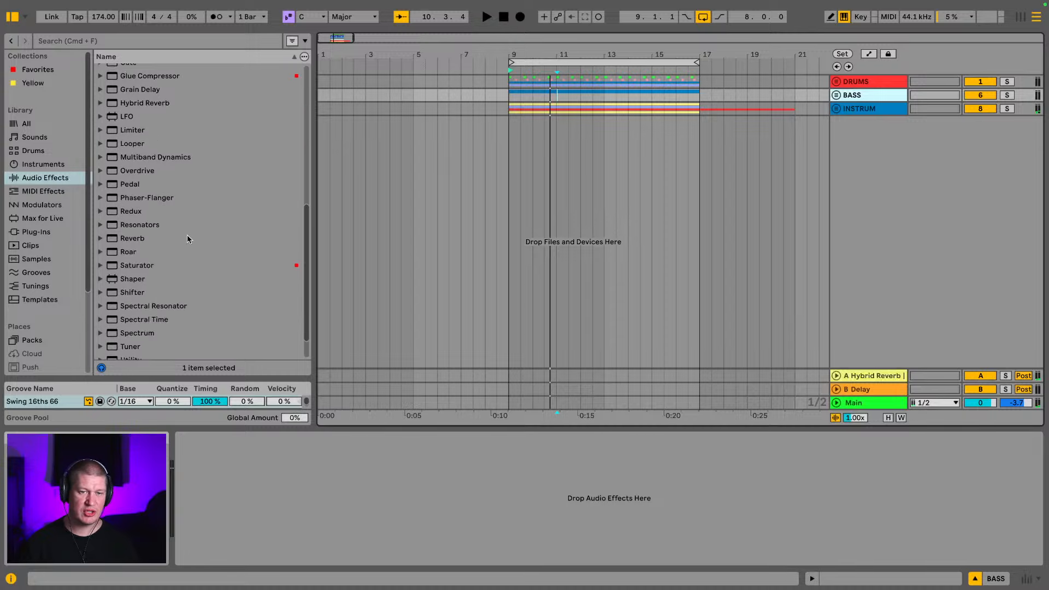
left_click(38, 165)
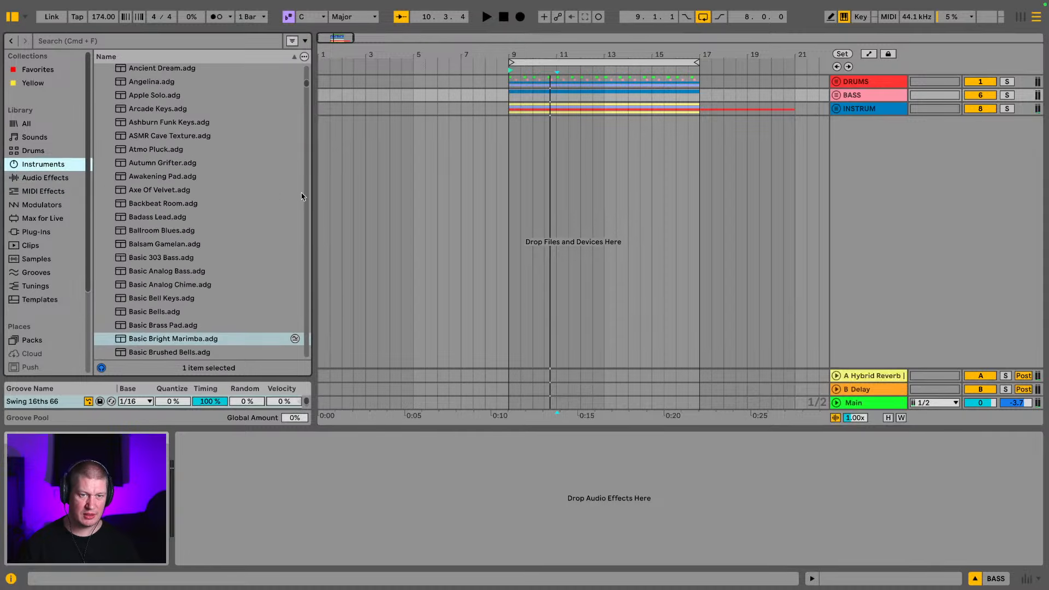
scroll(274, 204, "down", 5)
scroll(187, 169, "up", 15)
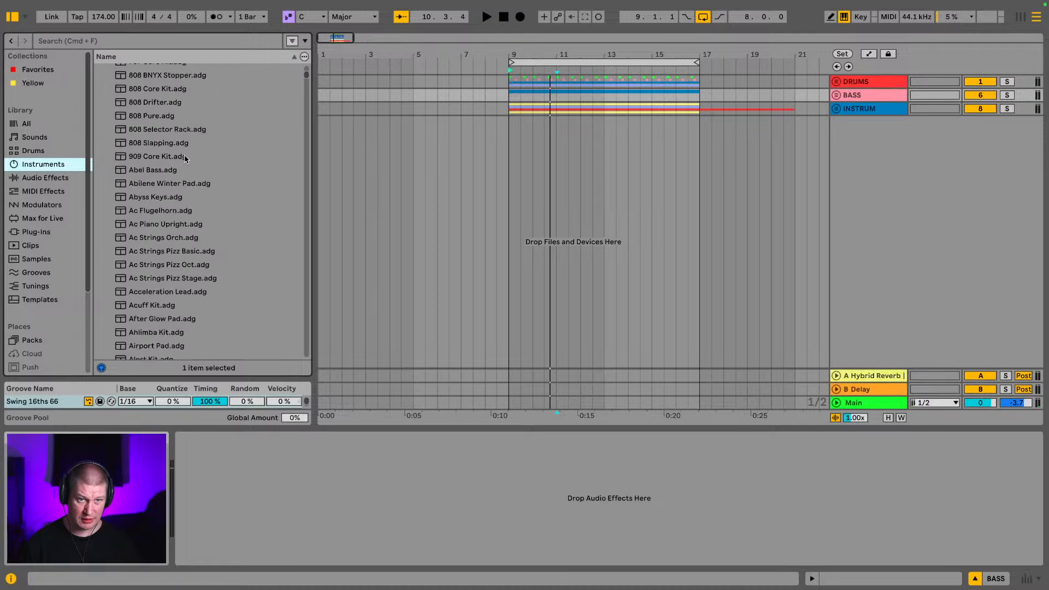
left_click(100, 255)
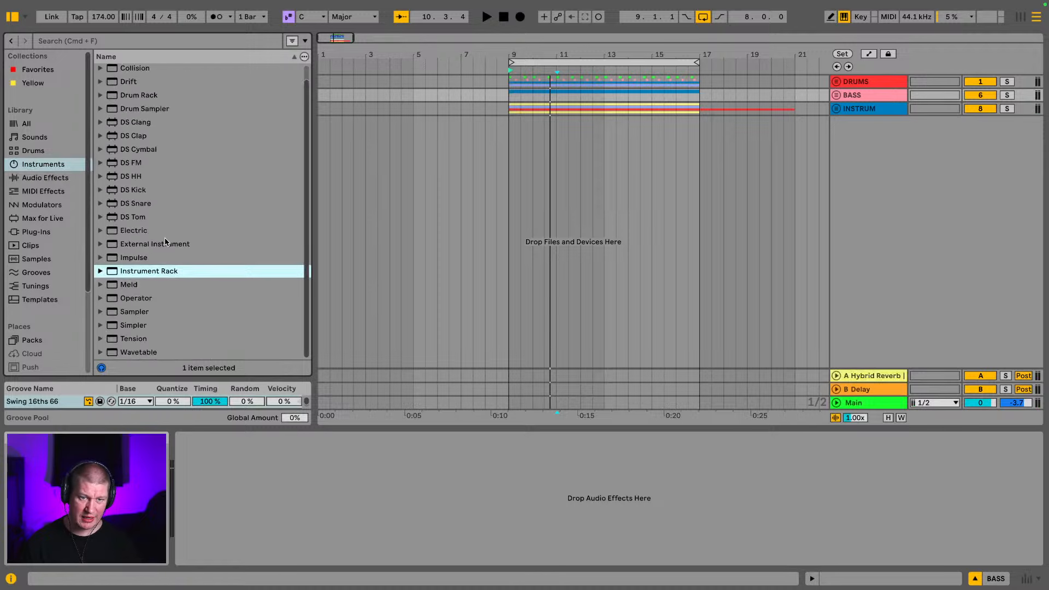
left_click(140, 317)
left_click_drag(143, 324, 320, 258)
left_click(145, 329)
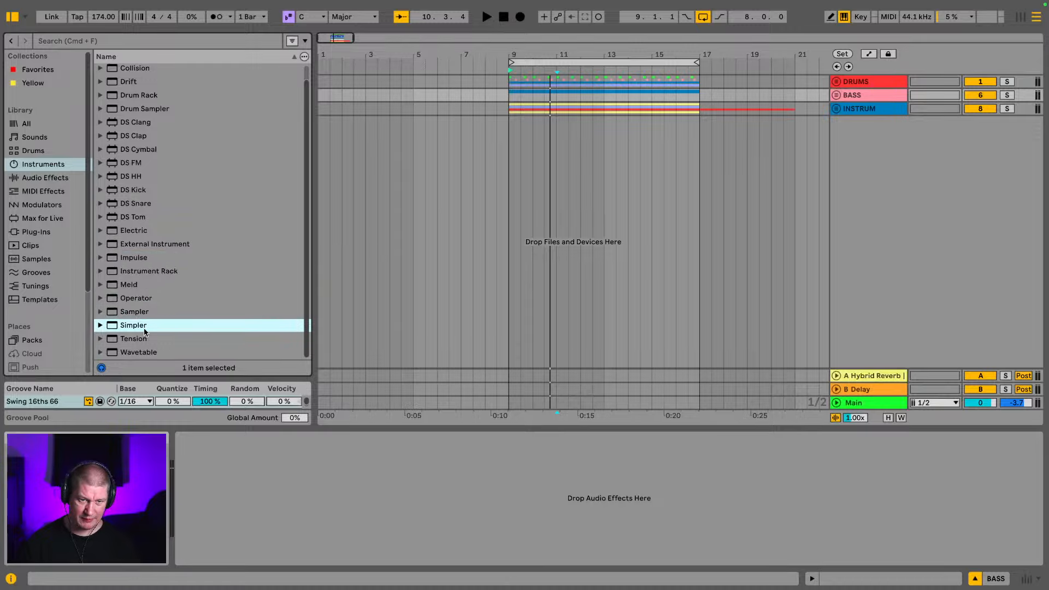
left_click_drag(132, 330, 503, 208)
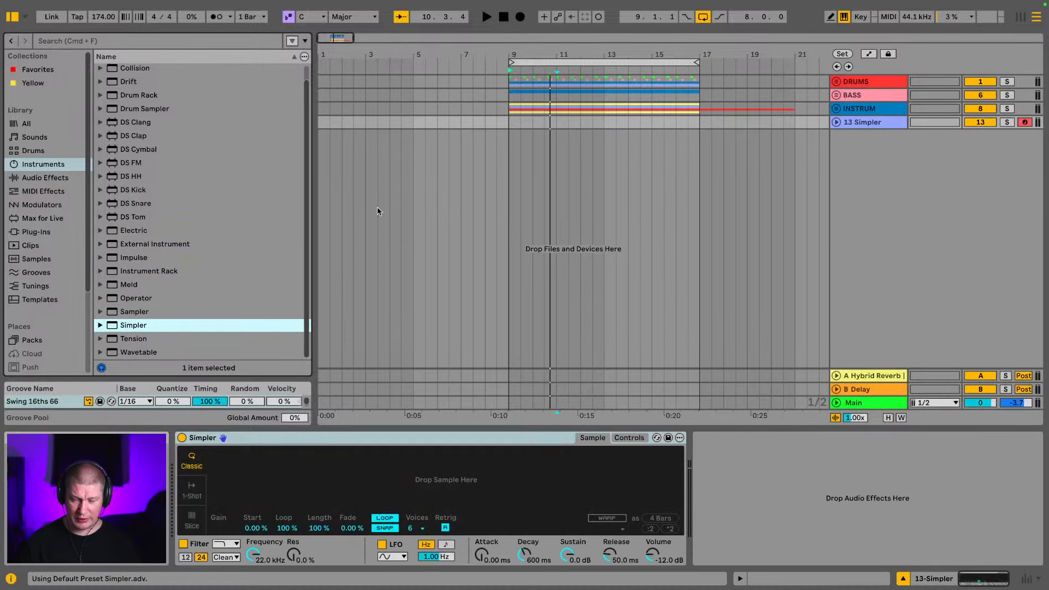
Search the Production folder for "808"
scroll(44, 218, "down", 4)
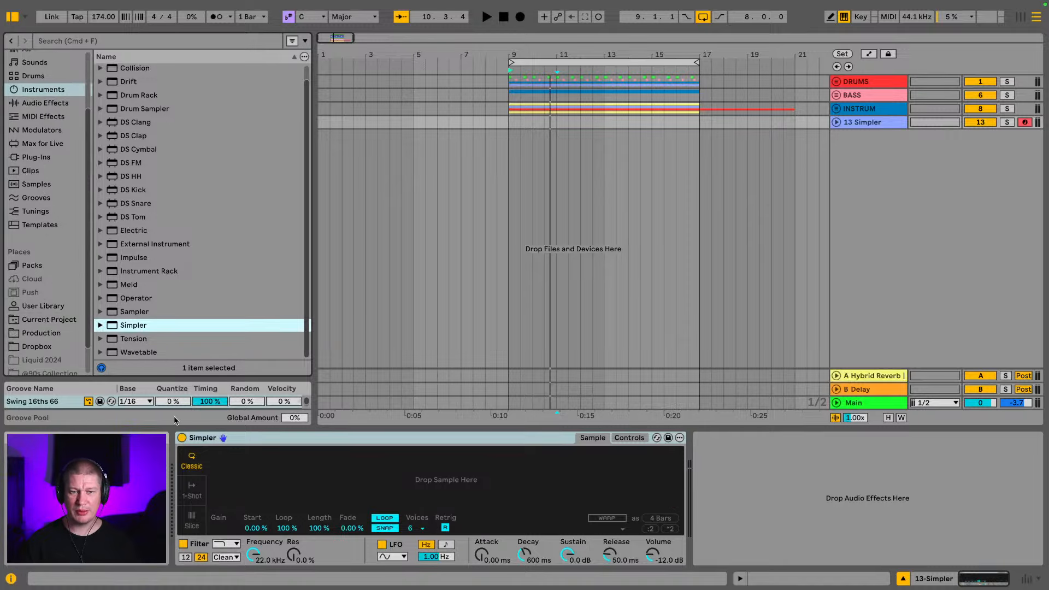
left_click(65, 335)
scroll(155, 92, "up", 2)
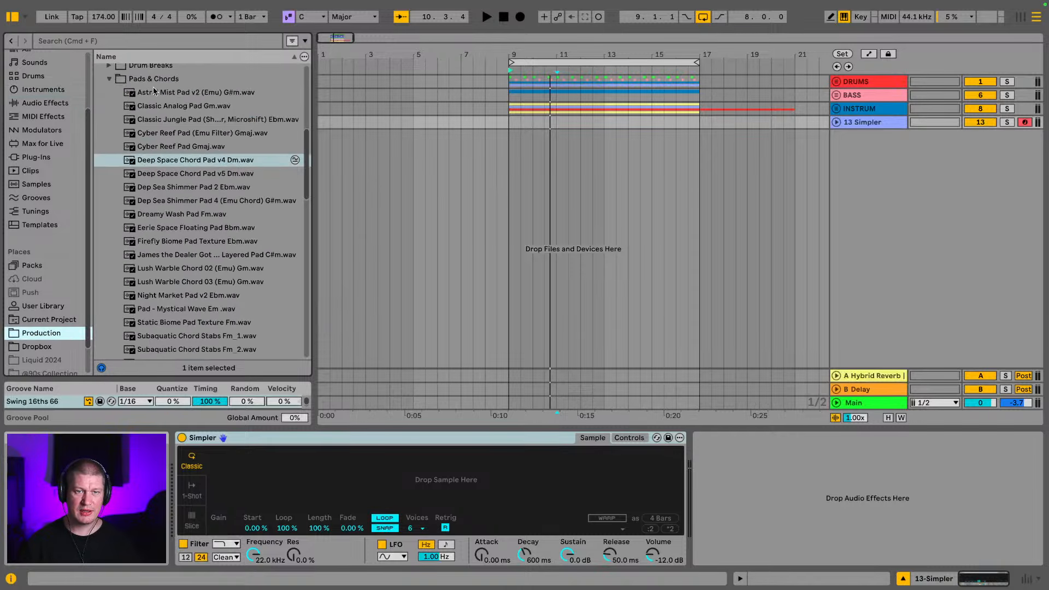
left_click(155, 43)
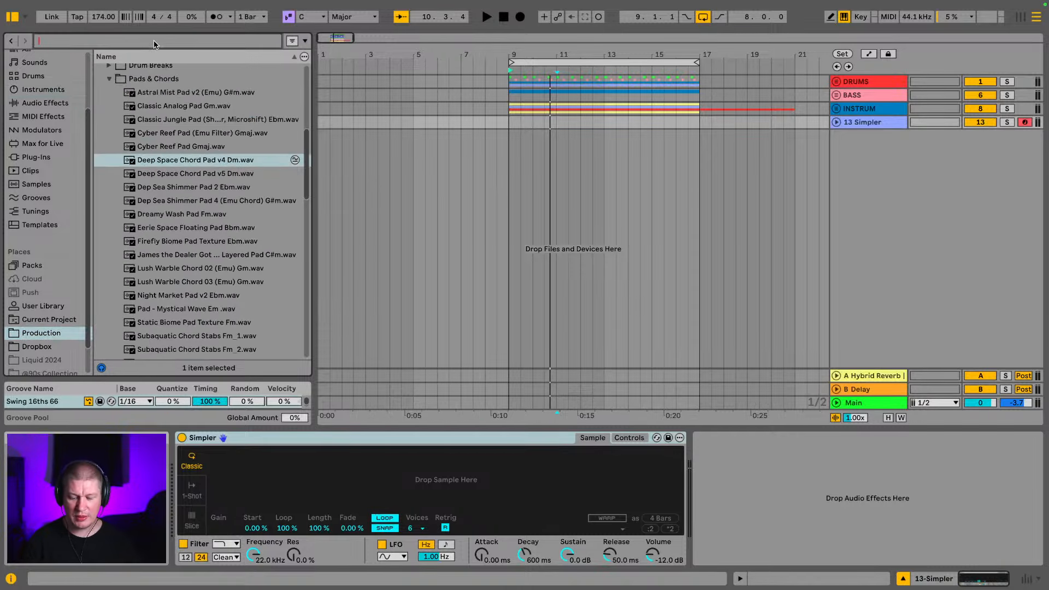
type("808")
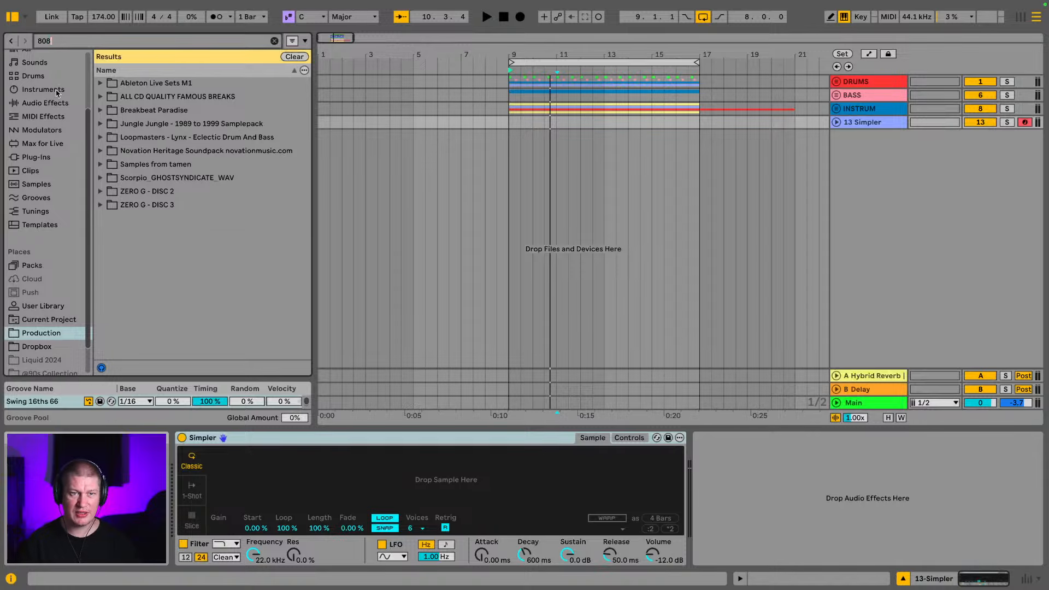
Load 808 super dope.wav from Breakbeat Paradise's Drums/808 folder into the Simpler on track 13, and hide the browser
left_click(101, 110)
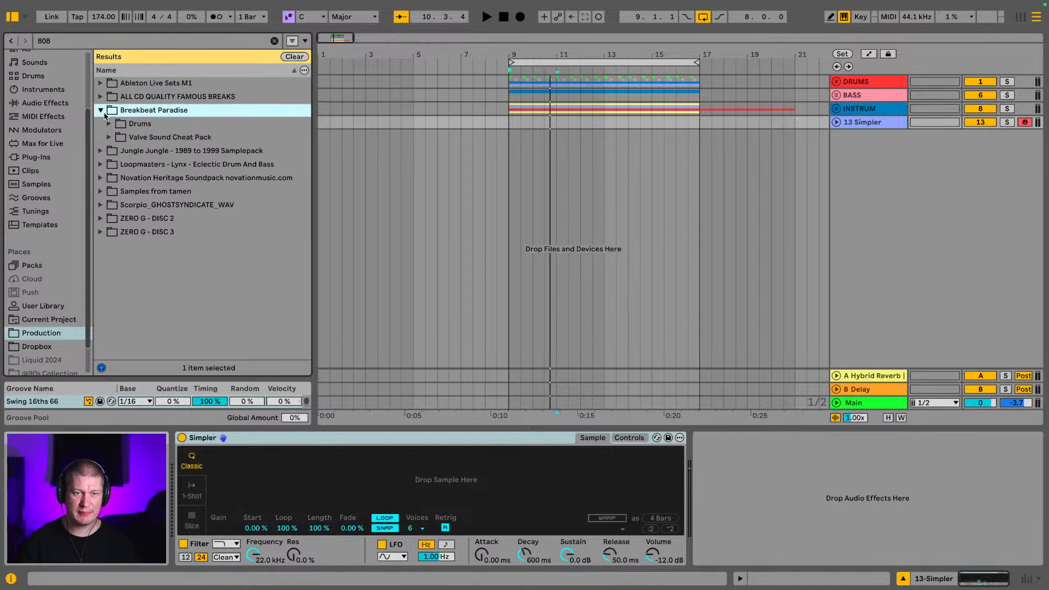
left_click(109, 124)
left_click(124, 137)
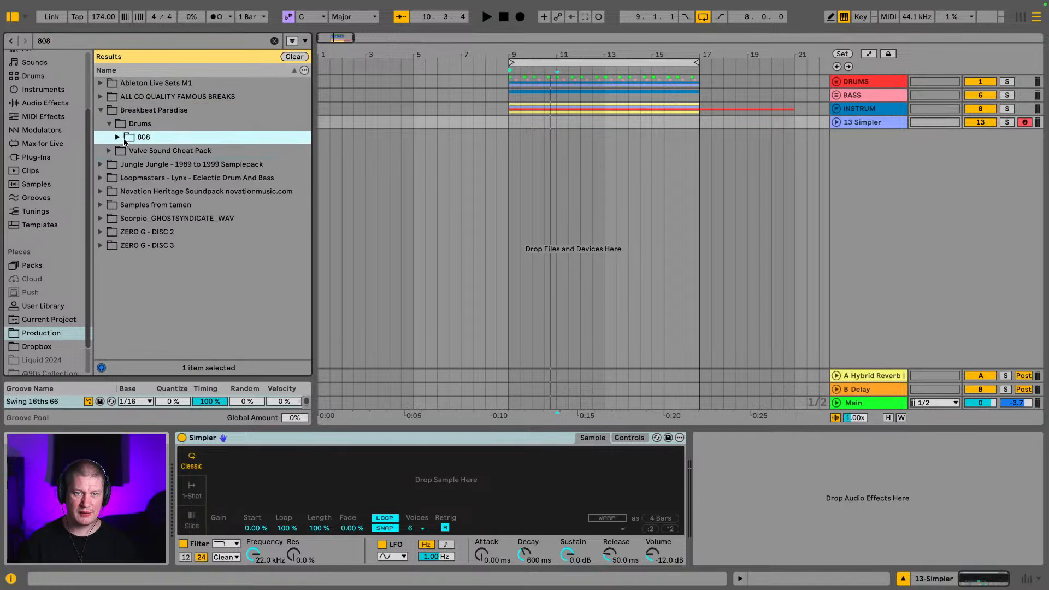
left_click(117, 138)
left_click_drag(158, 162, 399, 478)
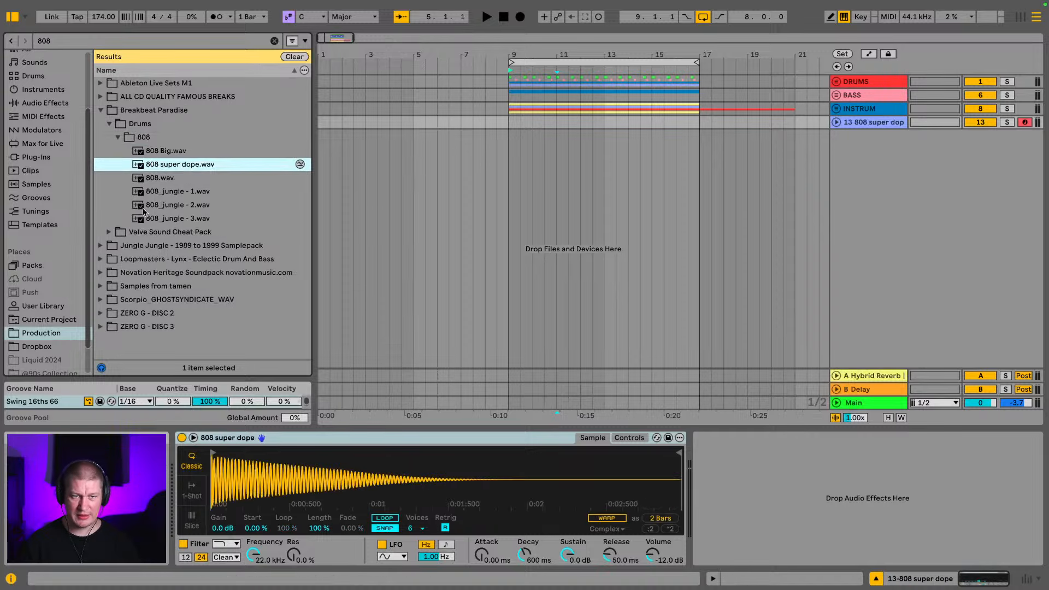
left_click(14, 16)
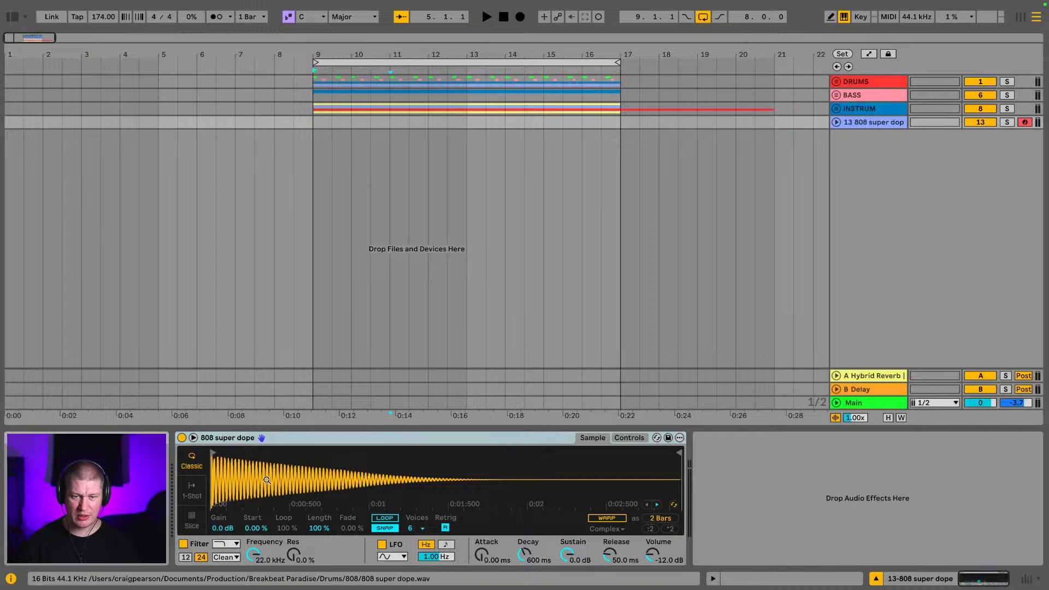
Examine the start of the 808 super dope waveform and audition its C note in several octaves between C5 and C1, returning to C3
scroll(446, 481, "up", 10)
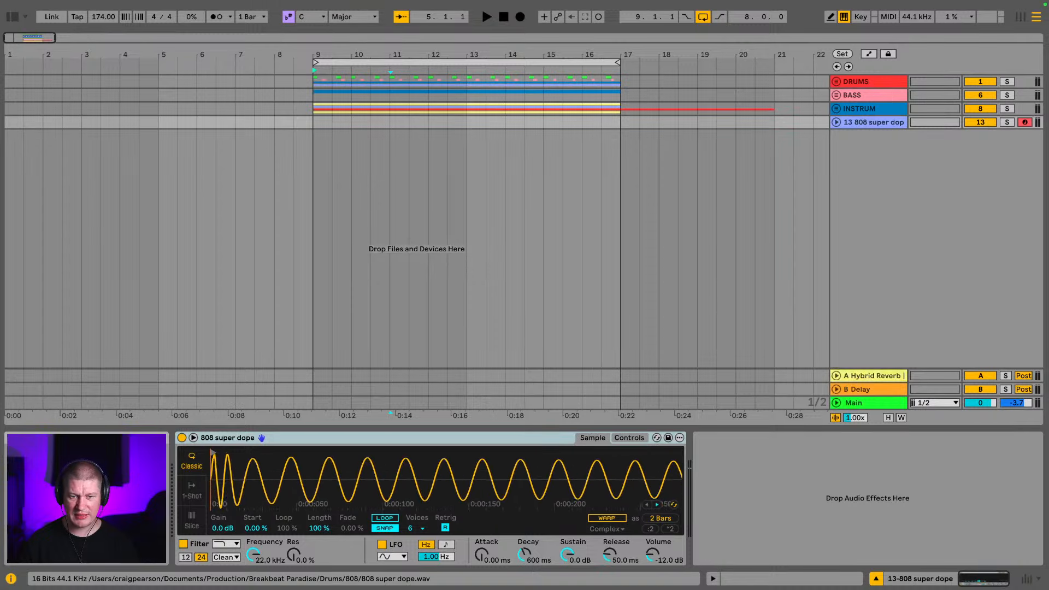
scroll(446, 481, "down", 10)
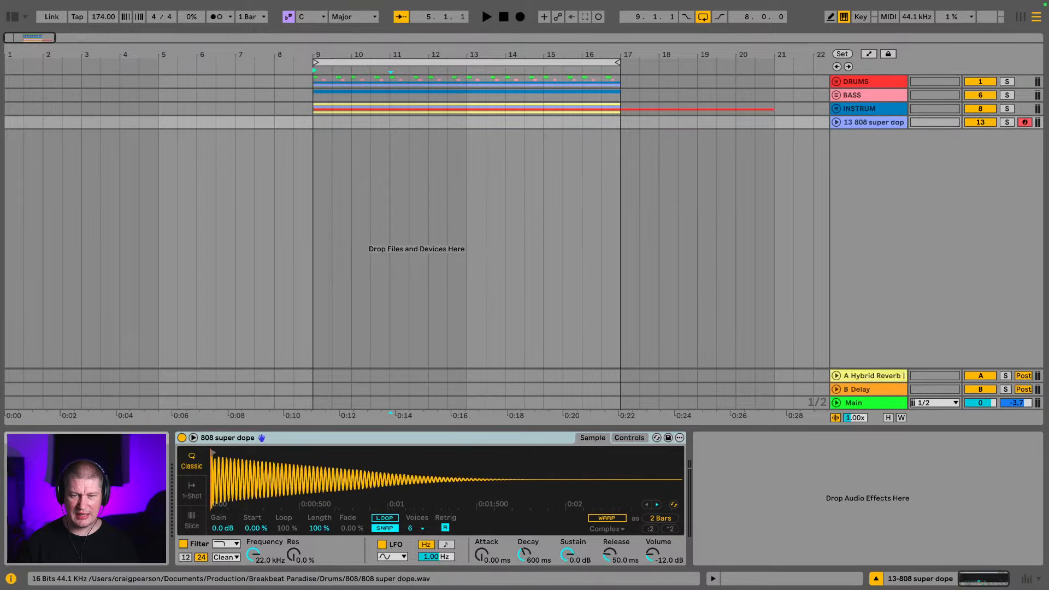
mouse_move(267, 484)
left_mouse_down()
mouse_move(267, 546)
mouse_move(267, 484)
left_mouse_up()
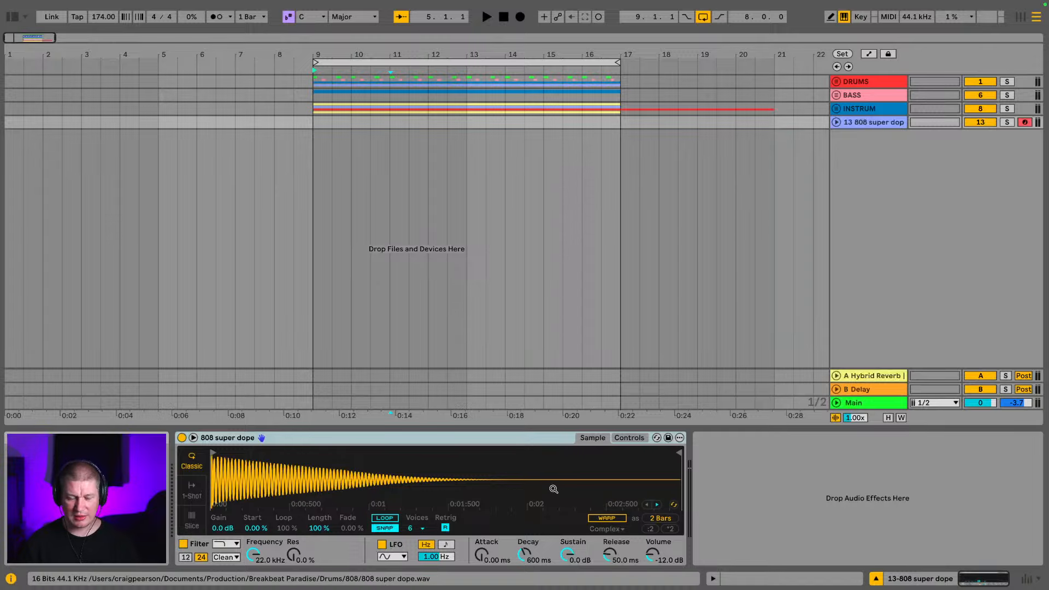
key("a")
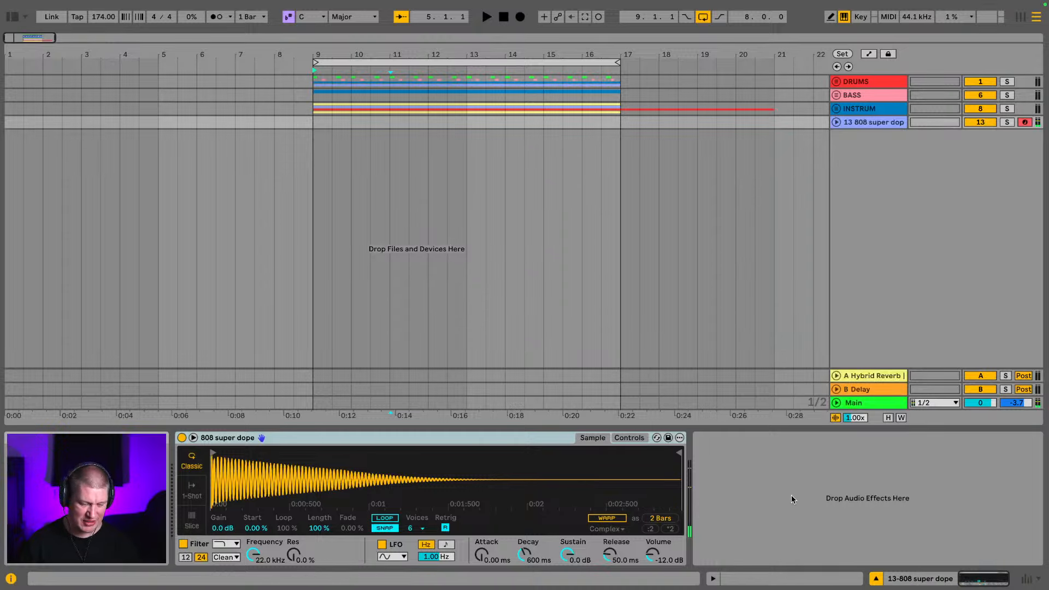
key("x")
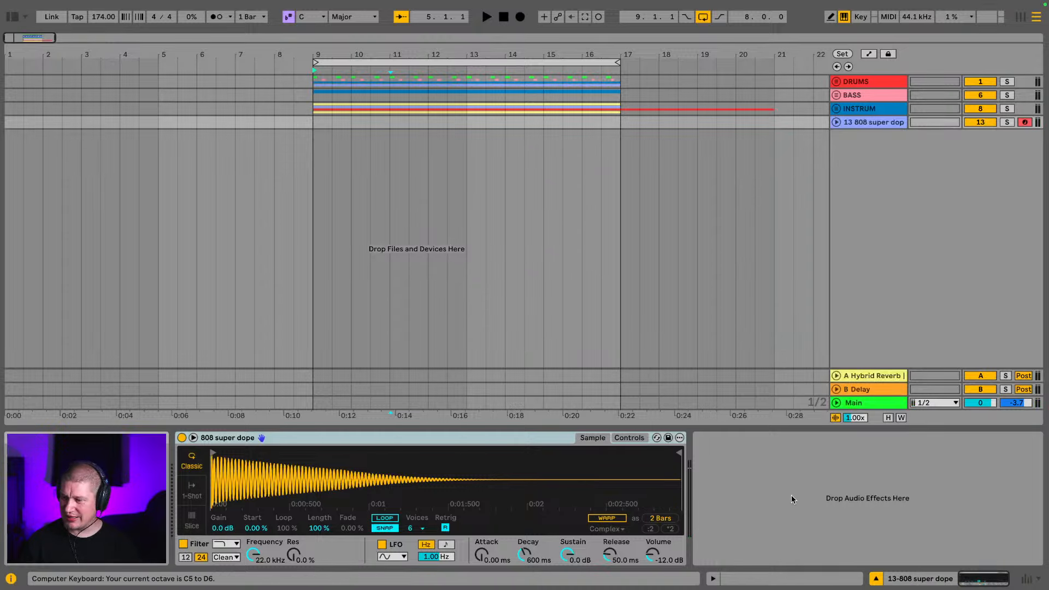
key("a")
key("z")
key("a")
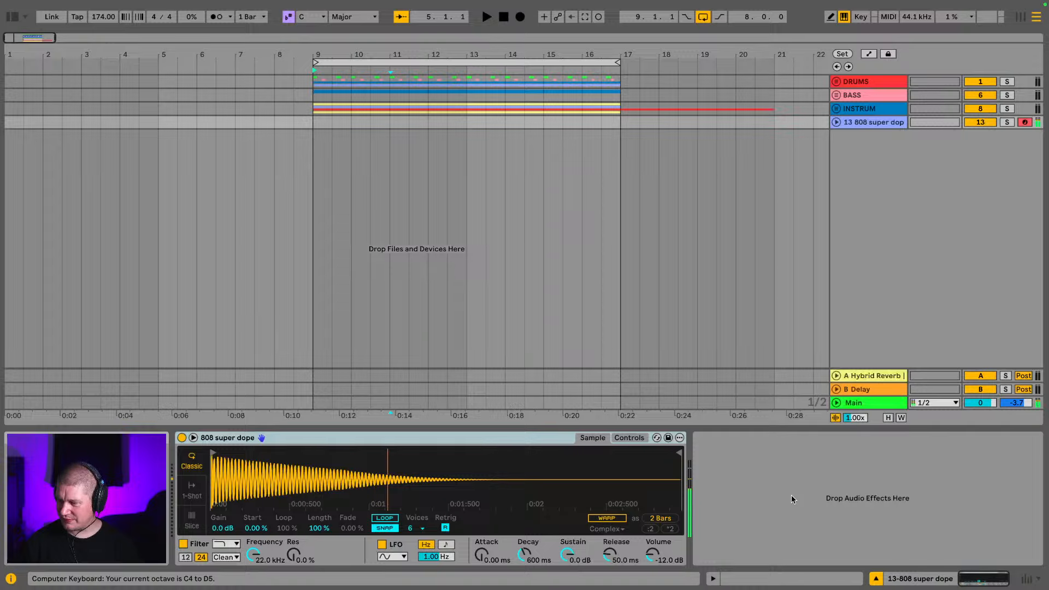
key("z")
key("a")
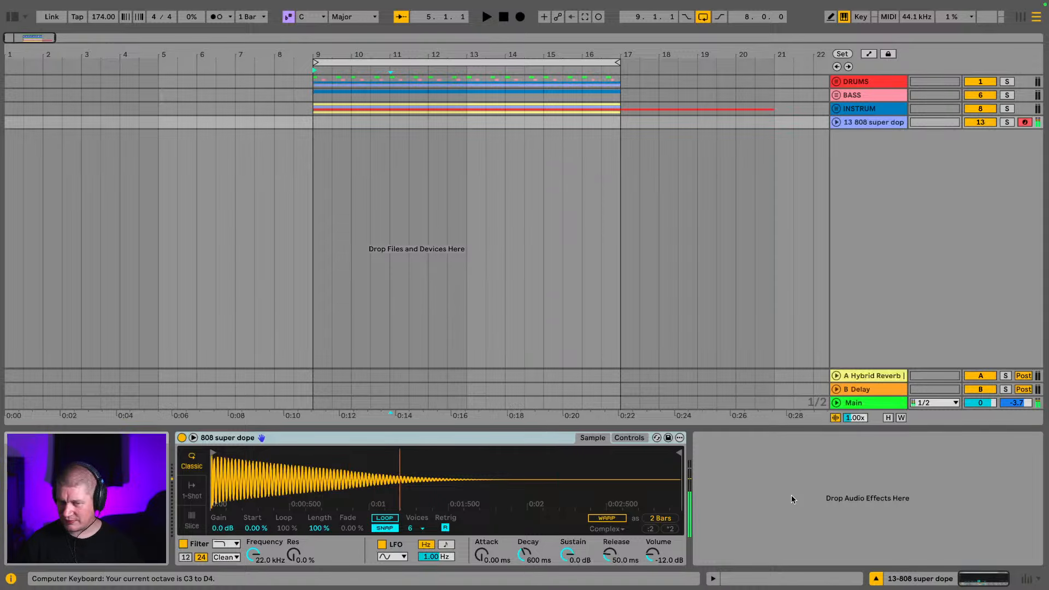
key("z")
key("z")
key("a")
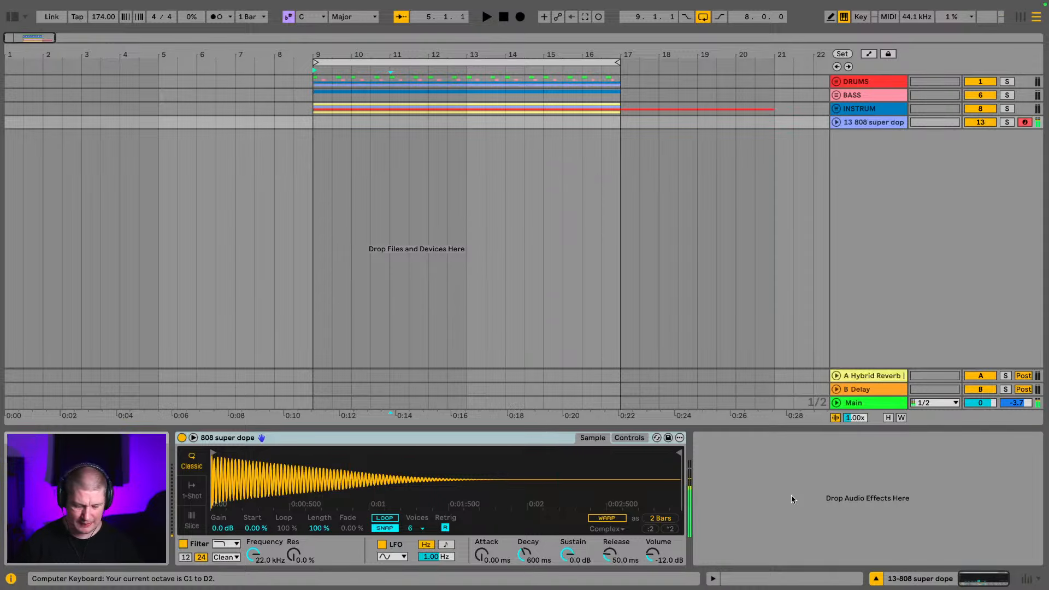
key("x")
key("a")
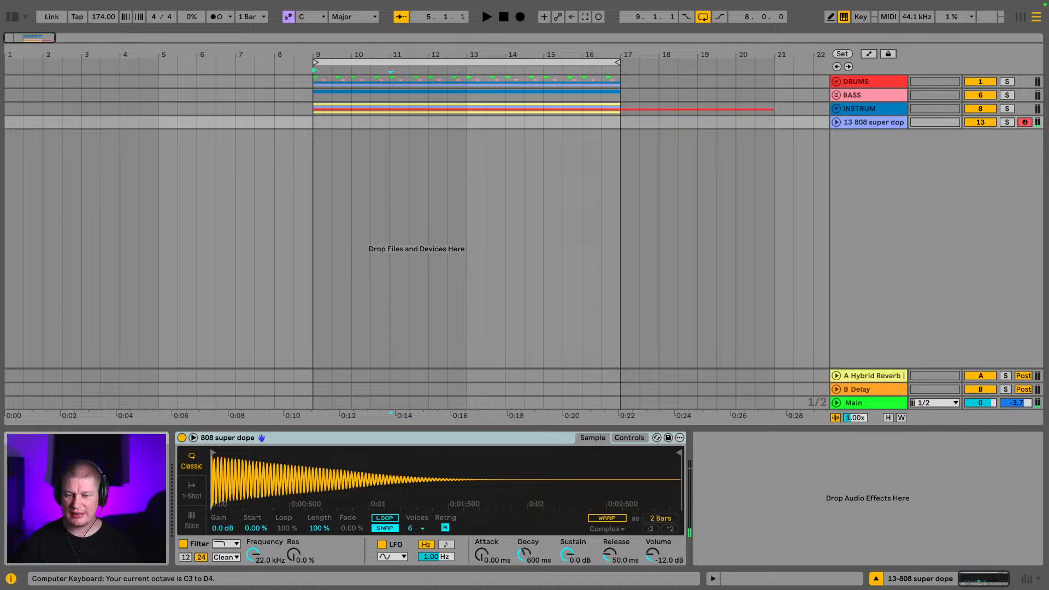
key("a")
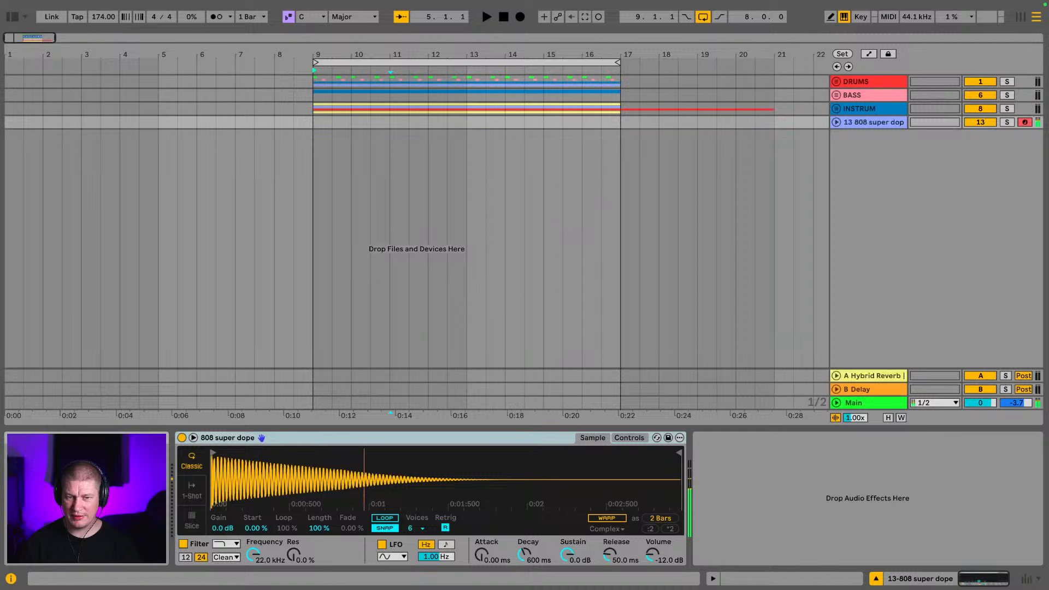
Unfold the BASS group and its sub bass track to show the Vital clip, and start playback
left_click(836, 96)
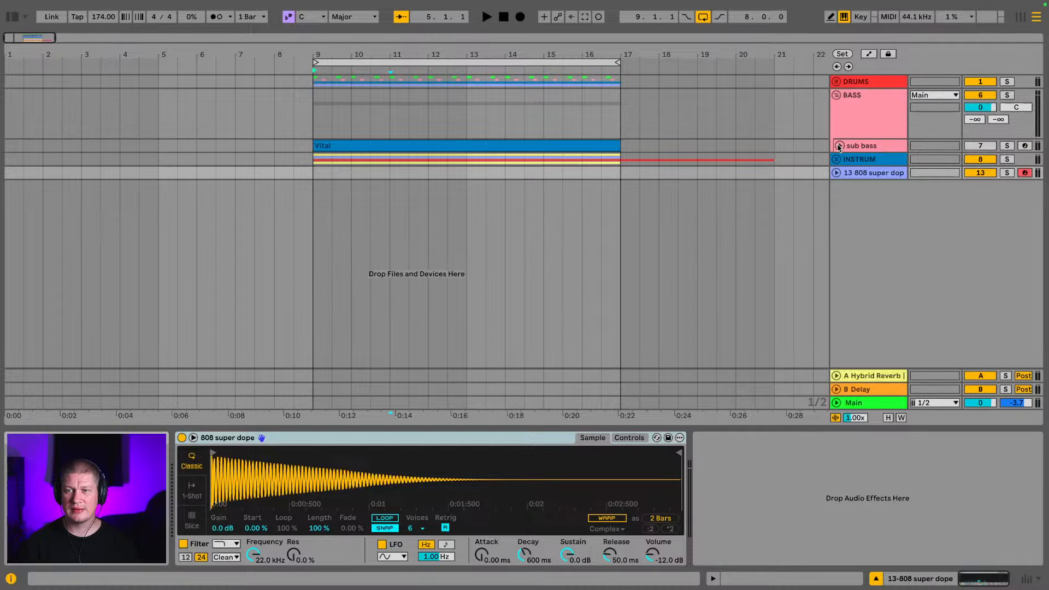
left_click(840, 146)
key("space")
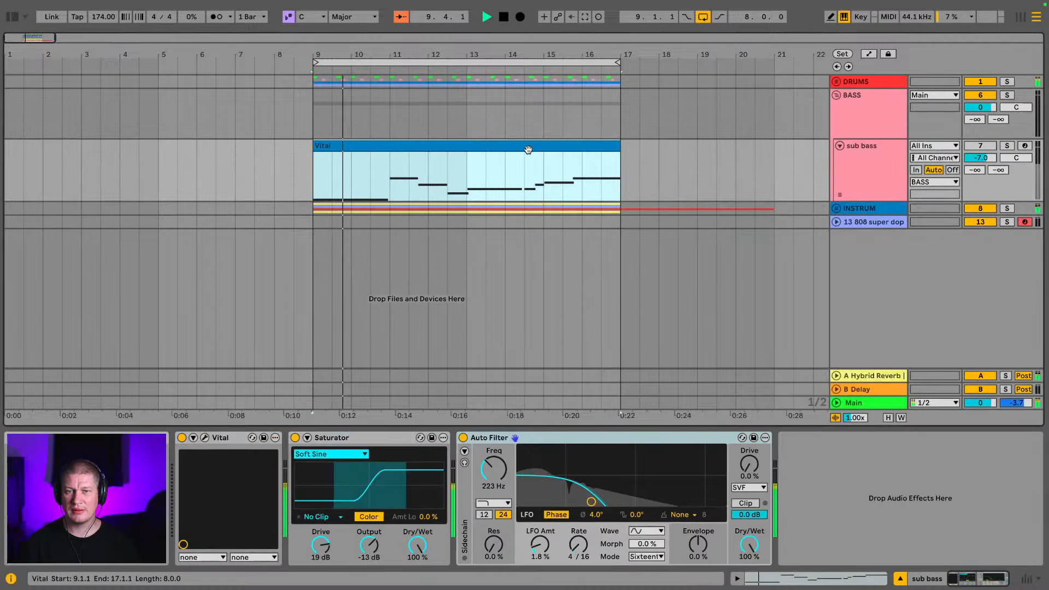
Fold the BASS group and insert an empty eight-bar MIDI clip on the 808 super dope track, from bar 9 to bar 17
left_click(837, 96)
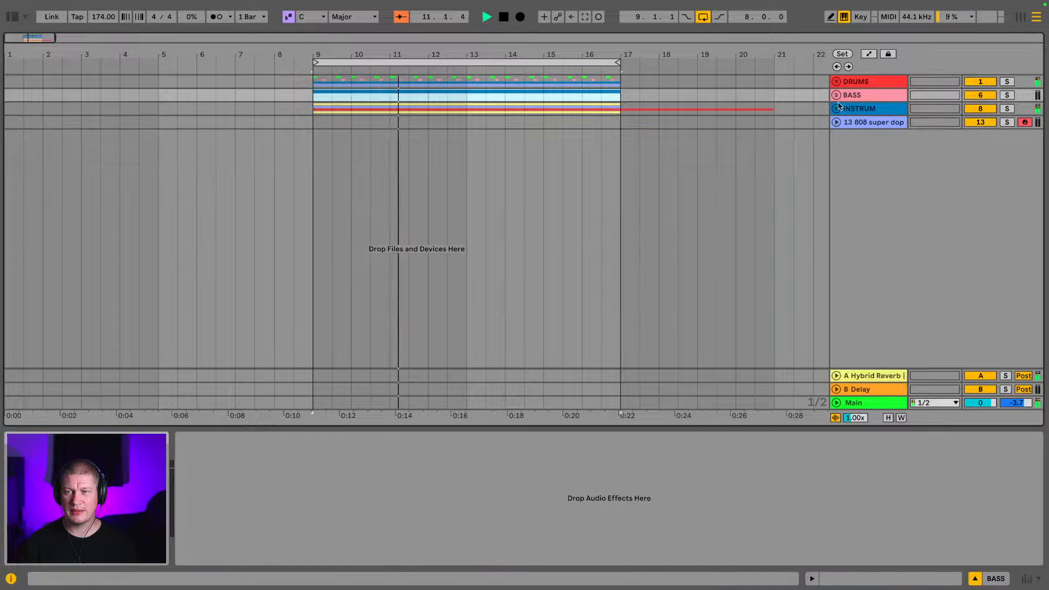
left_click(863, 121)
key("space")
left_click_drag(333, 121, 649, 124)
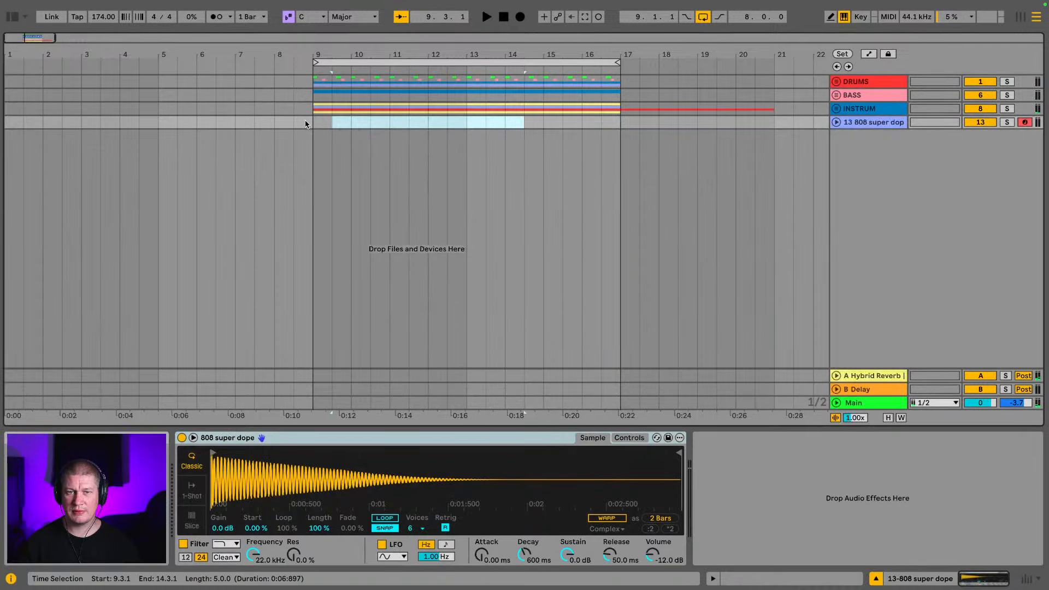
left_click_drag(314, 122, 616, 124)
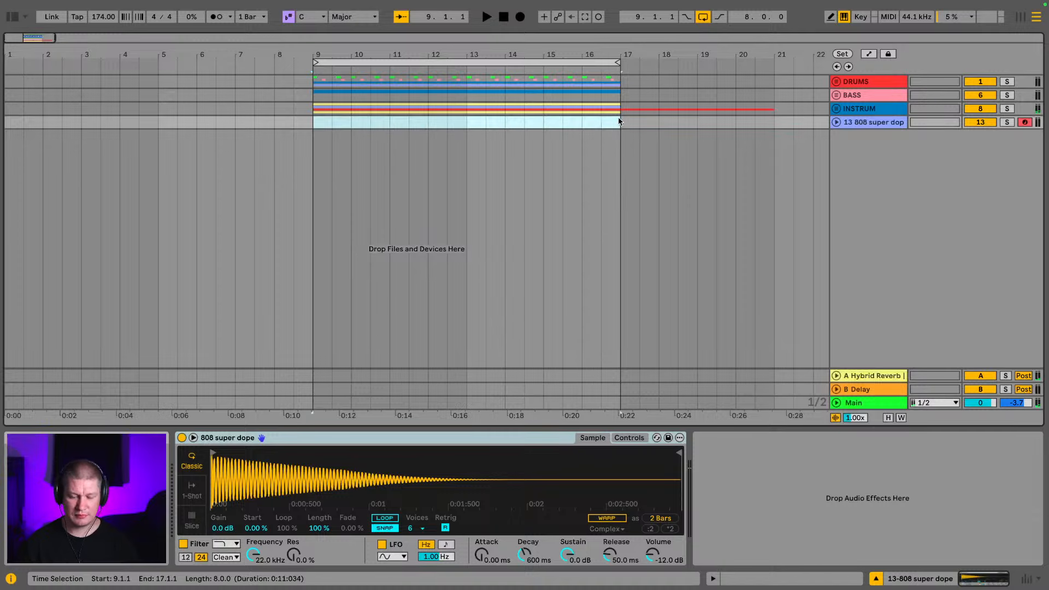
key("super+shift+m")
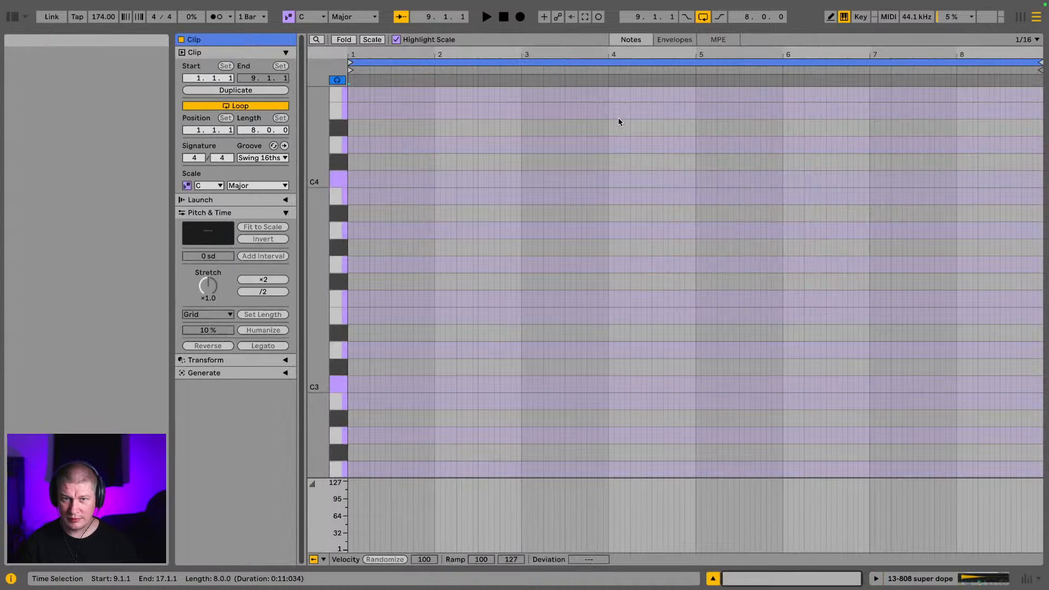
key("super+alt+l")
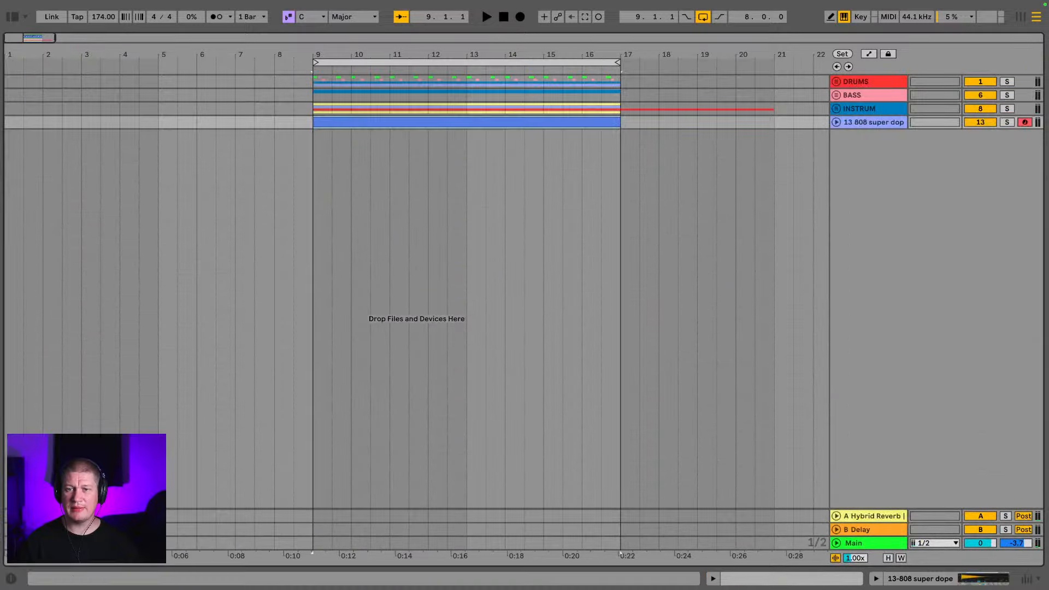
left_click_drag(159, 122, 226, 127)
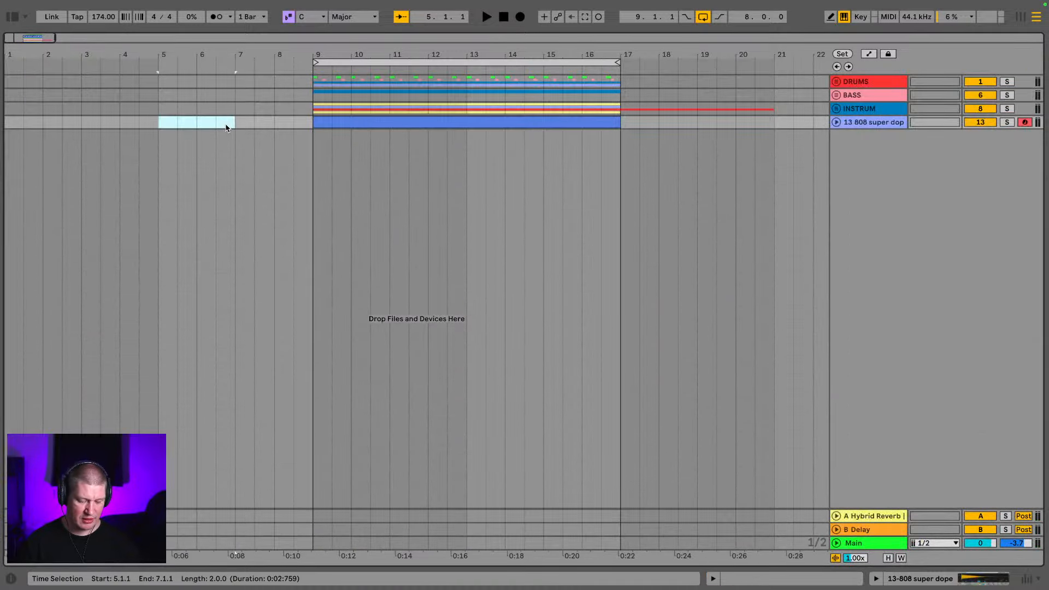
key("super+shift+m")
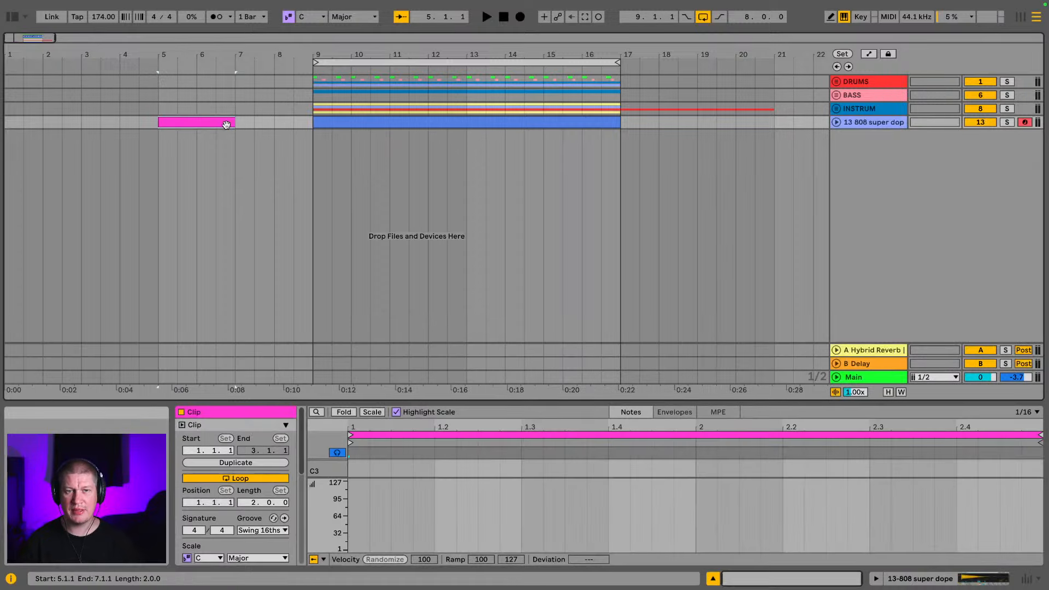
key("Delete")
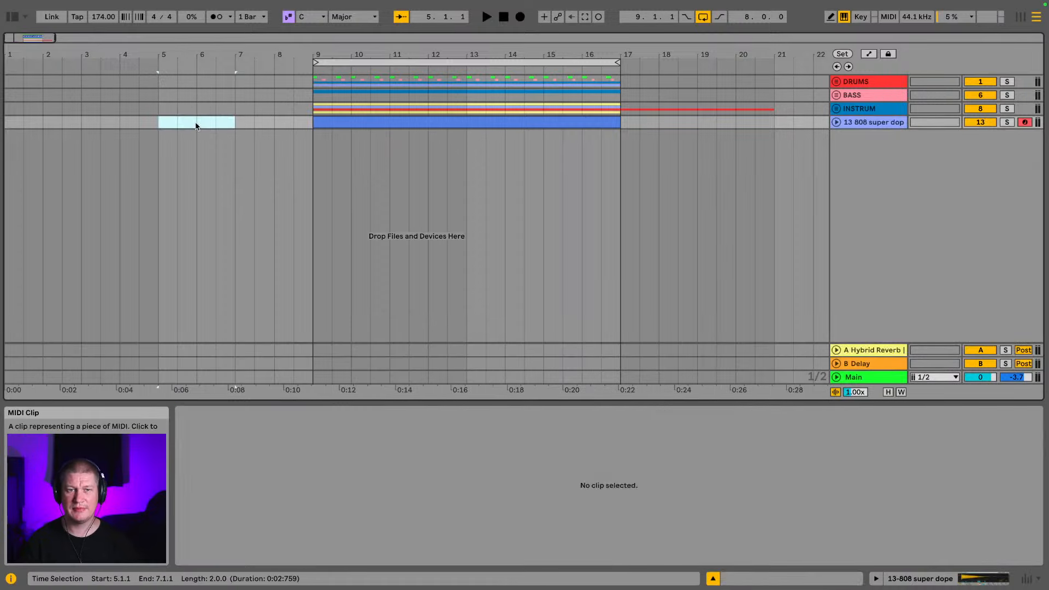
Open the eight-bar 808 clip, shrink its velocity lane and enlarge the note editor to show the C1 to C4 octaves
left_click(508, 124)
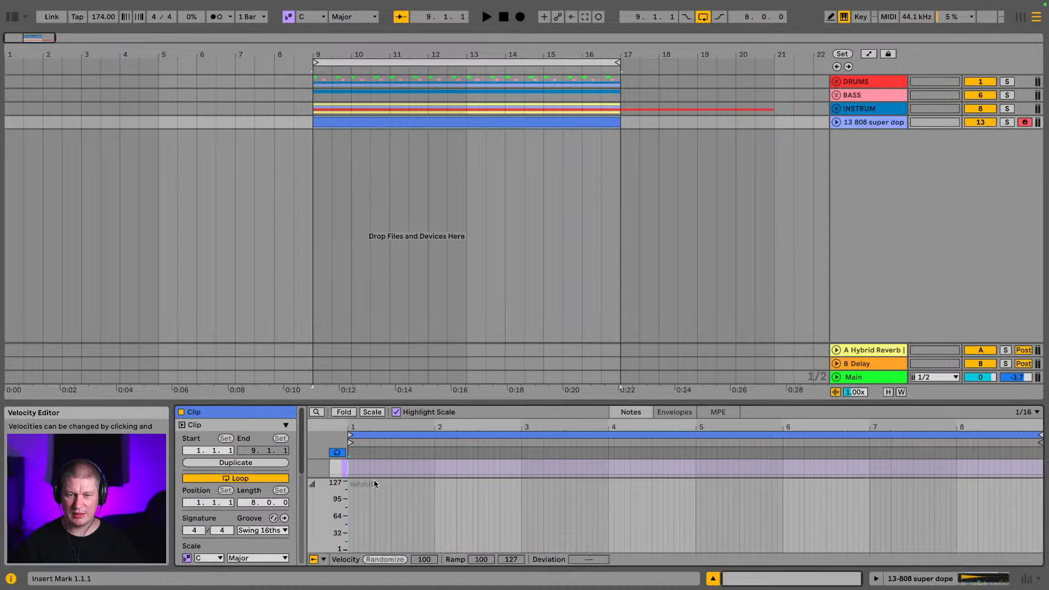
left_click_drag(374, 479, 374, 534)
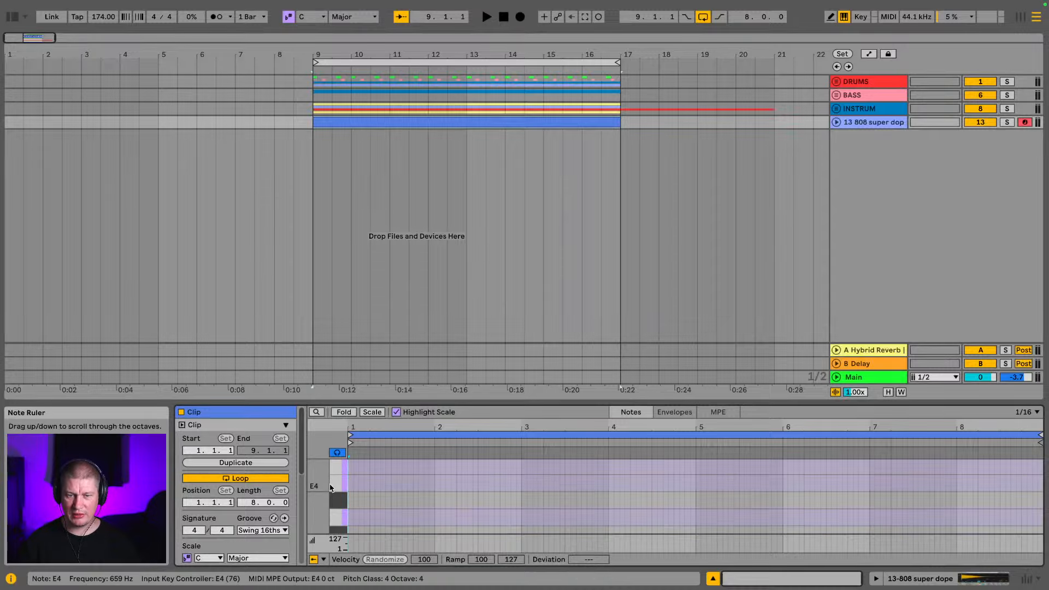
left_click_drag(334, 505, 319, 508)
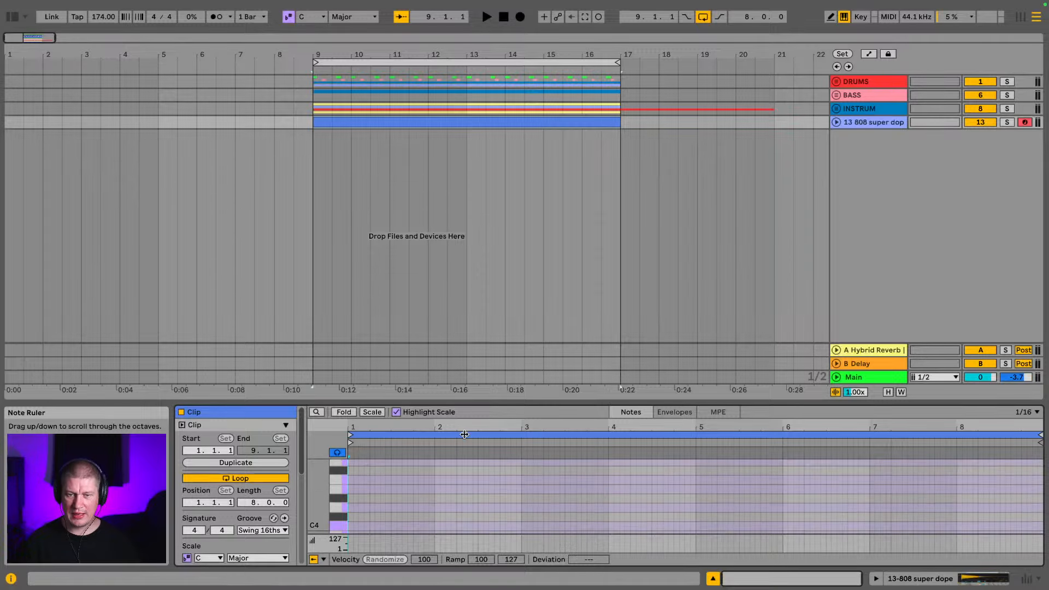
left_click_drag(460, 404, 461, 34)
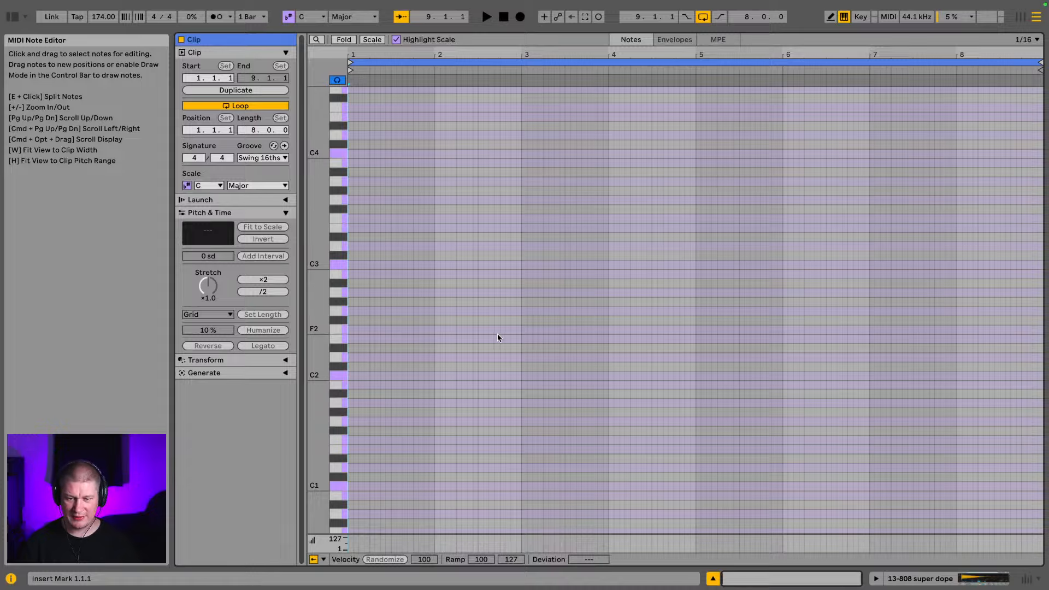
left_click(336, 247)
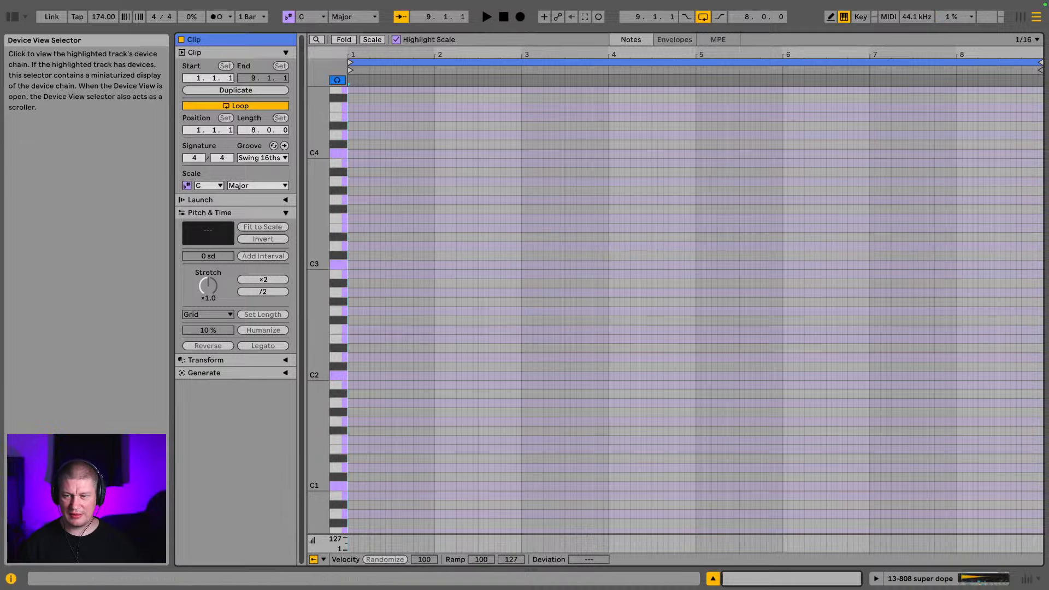
Set the 808 Simpler's transpose to +6 st and its detune to +47 ct
left_click(960, 581)
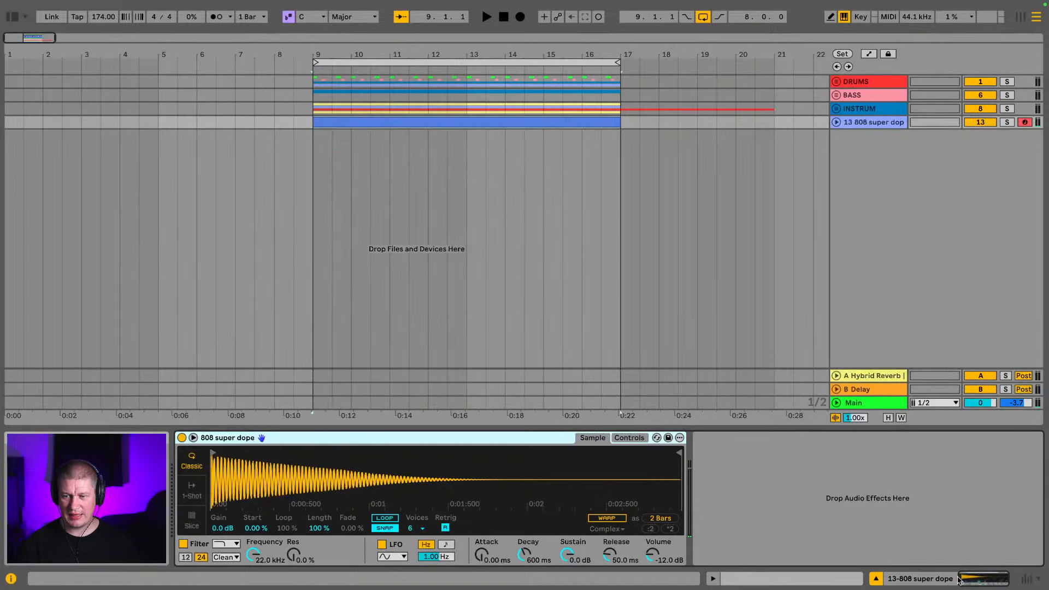
left_click(629, 438)
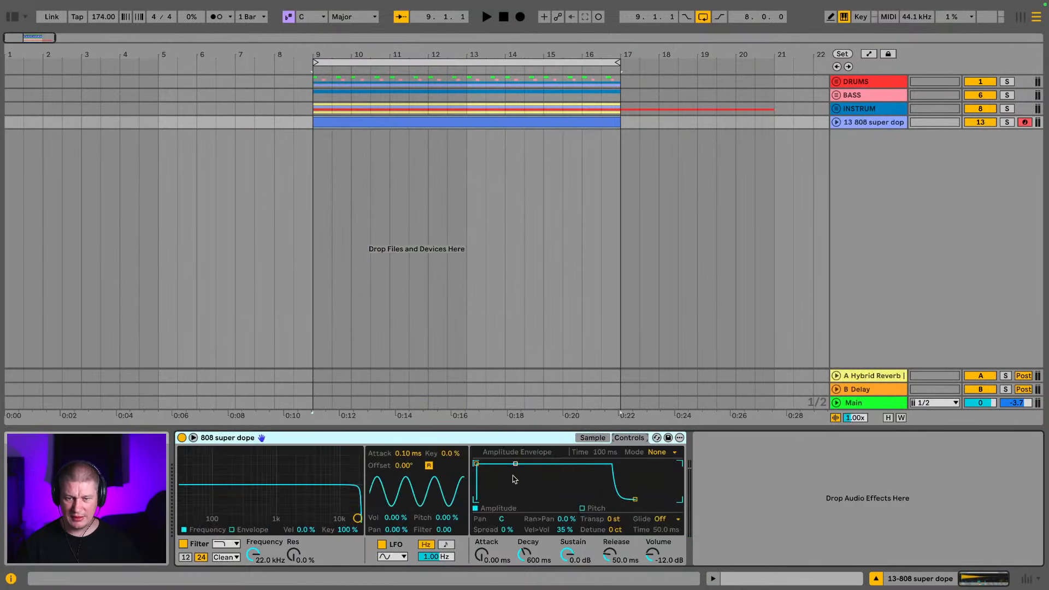
left_click_drag(612, 519, 612, 510)
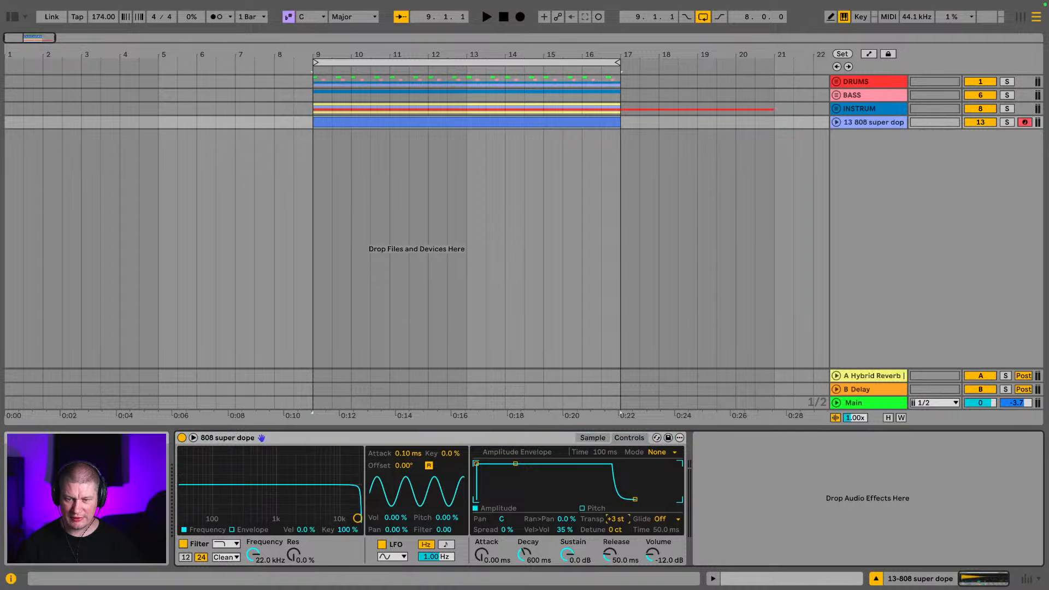
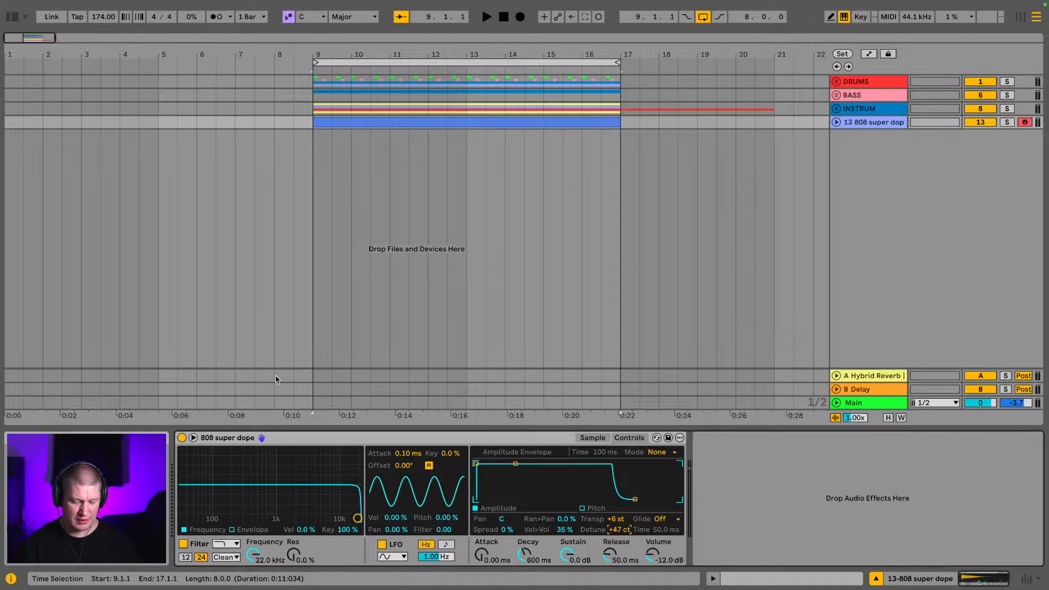
Try the Tuner audio effect after Simpler on the 808 track, and remove it
left_click(10, 17)
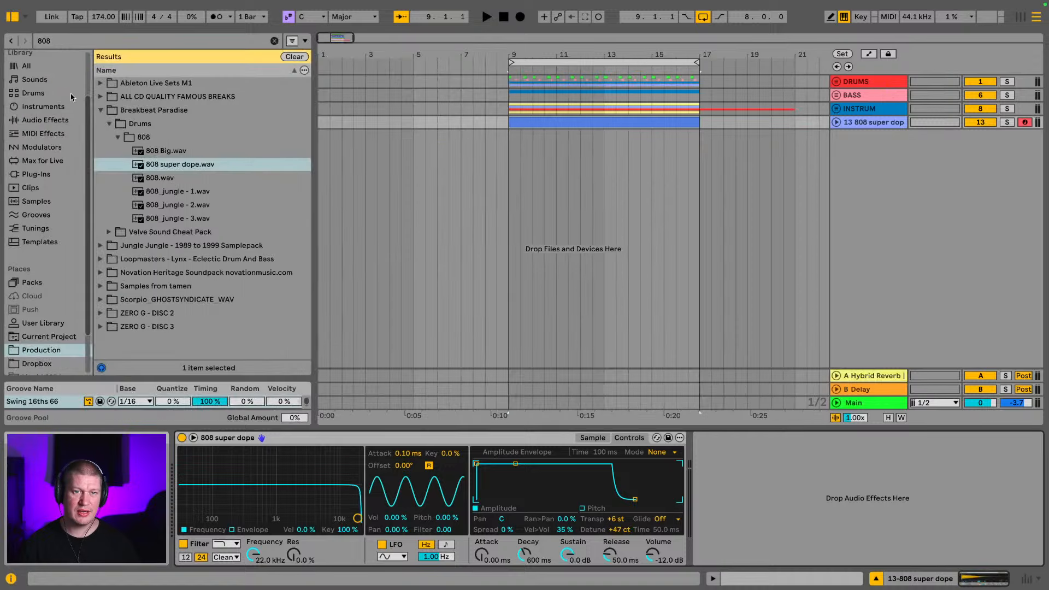
left_click(59, 125)
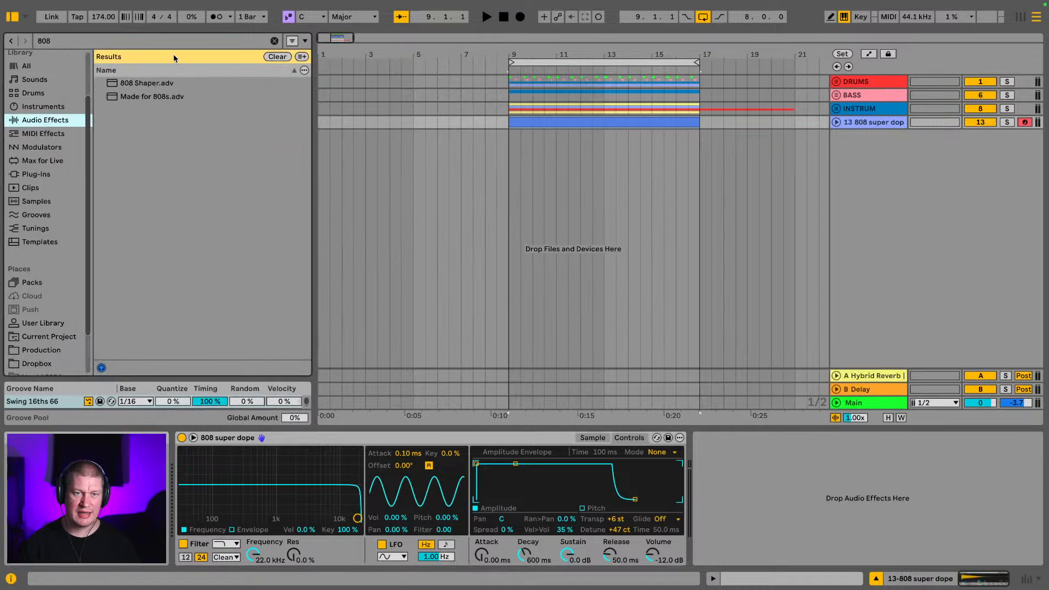
left_click(274, 41)
scroll(189, 258, "down", 3)
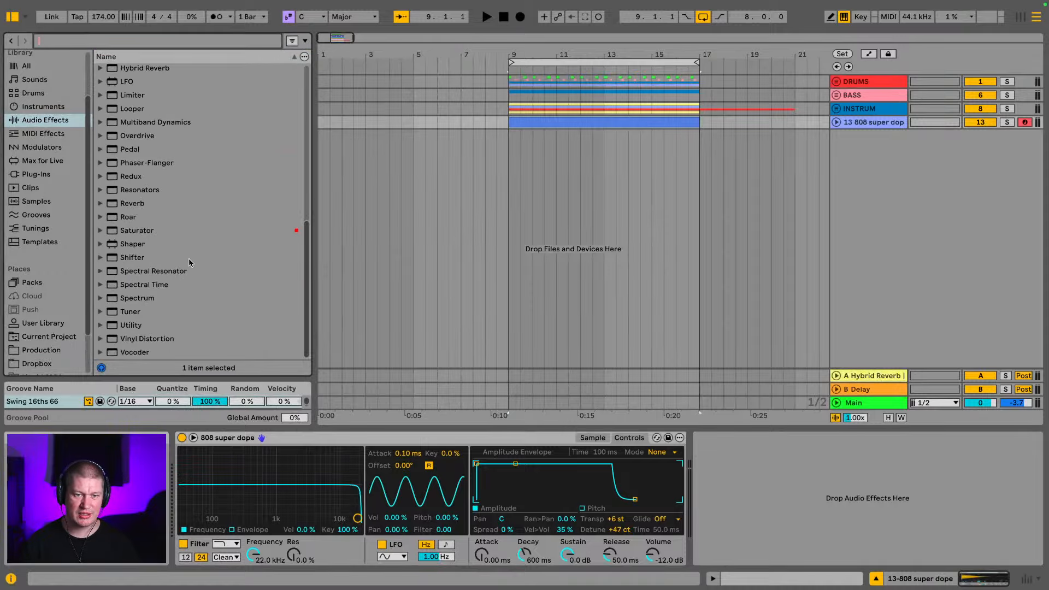
left_click(127, 323)
left_click_drag(131, 316, 764, 381)
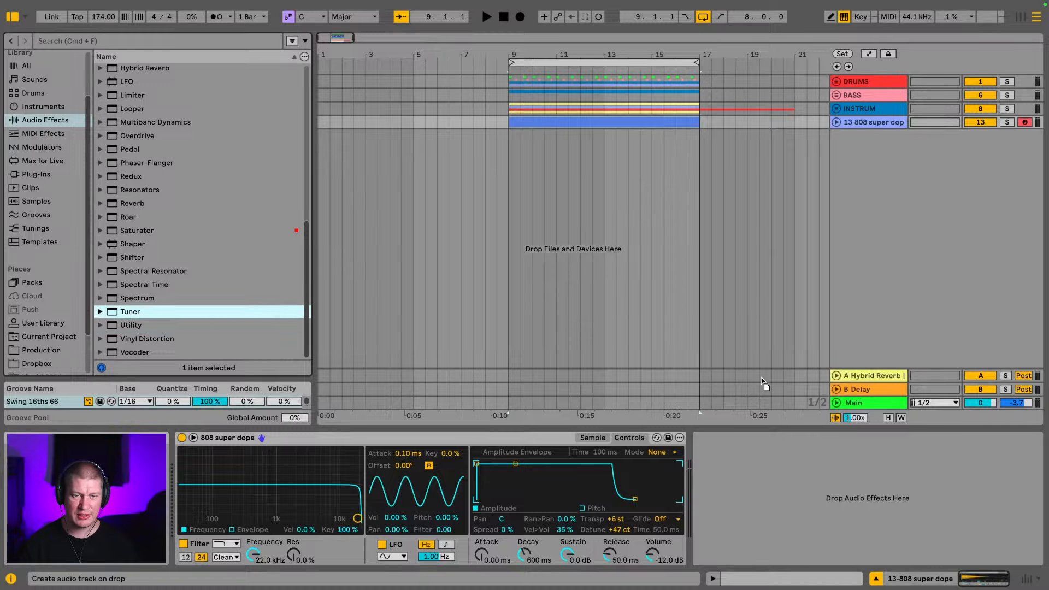
left_click_drag(775, 459, 770, 456)
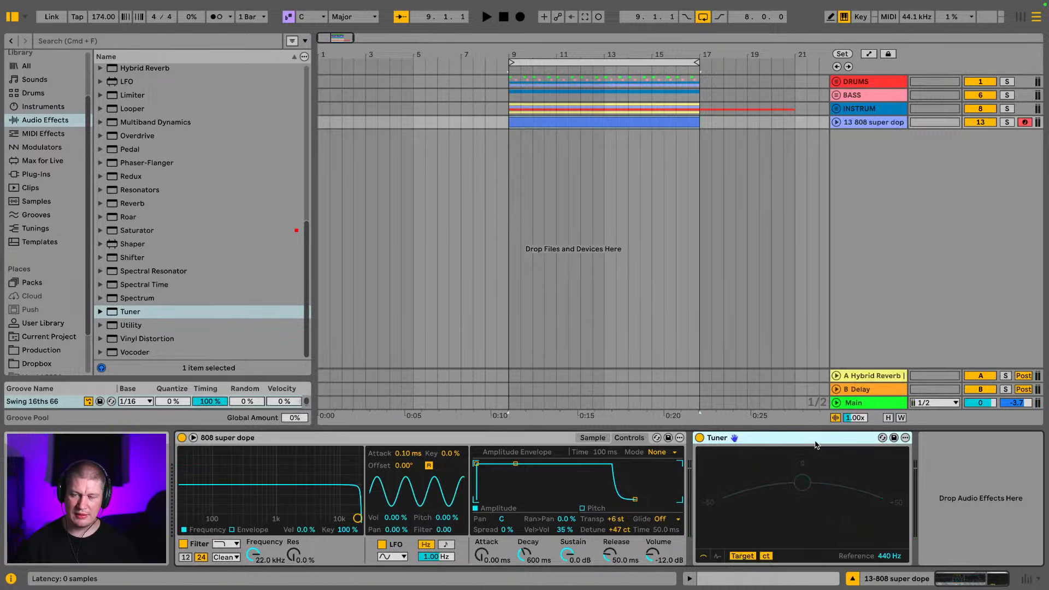
key("Delete")
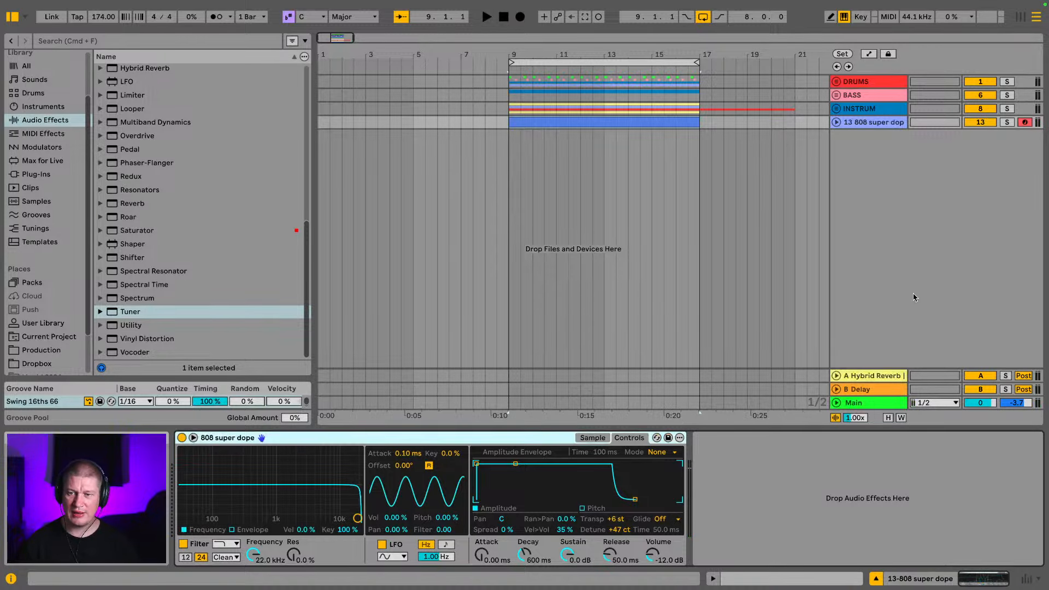
Reopen the 808 clip and audition the D3, D4, B3, A#3 and G#3 keys
double_click(674, 117)
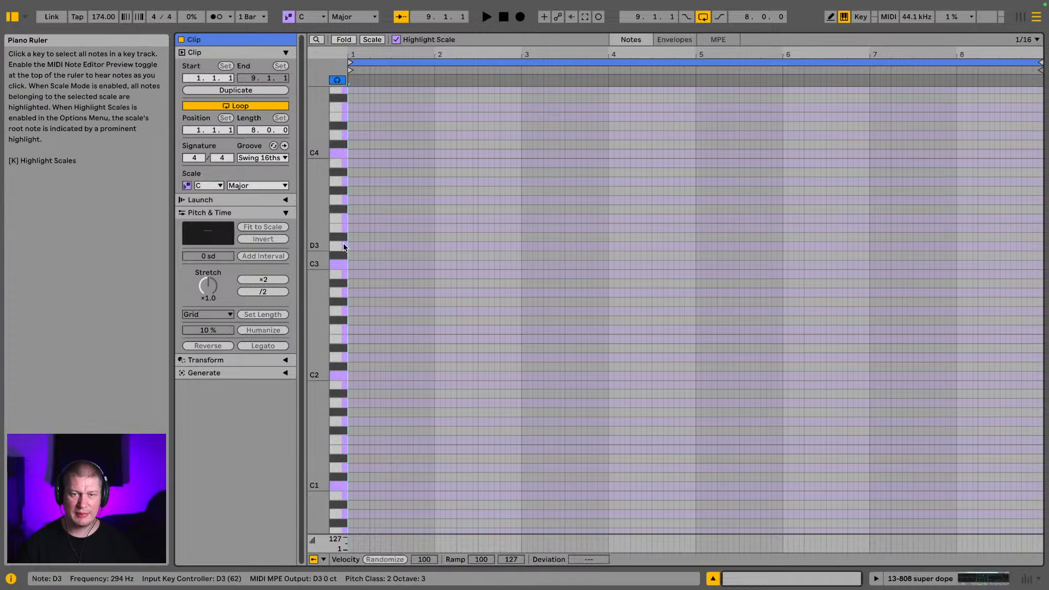
left_click(340, 249)
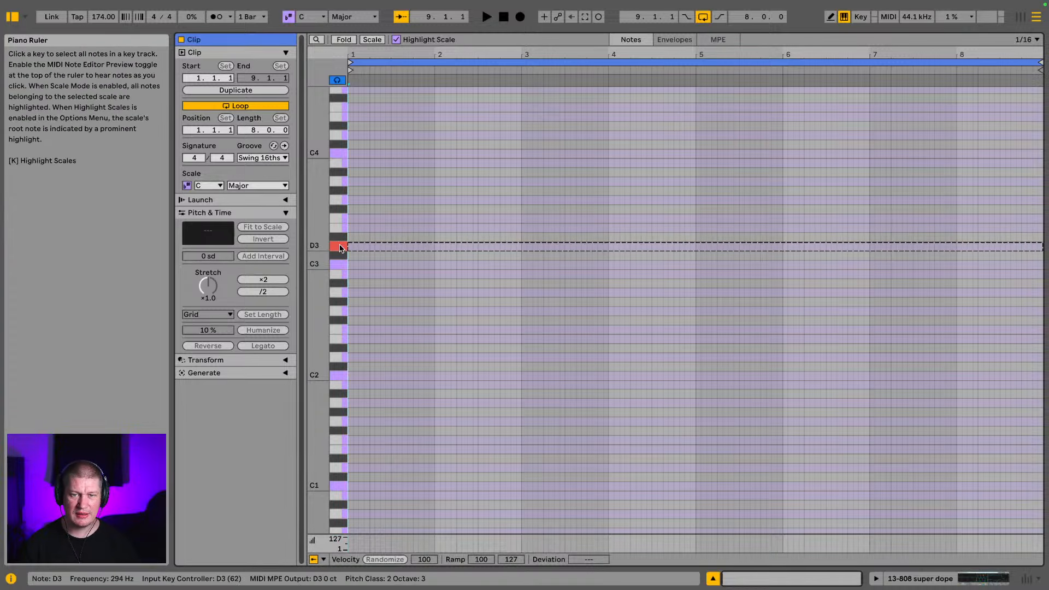
left_click(342, 136)
left_click(338, 161)
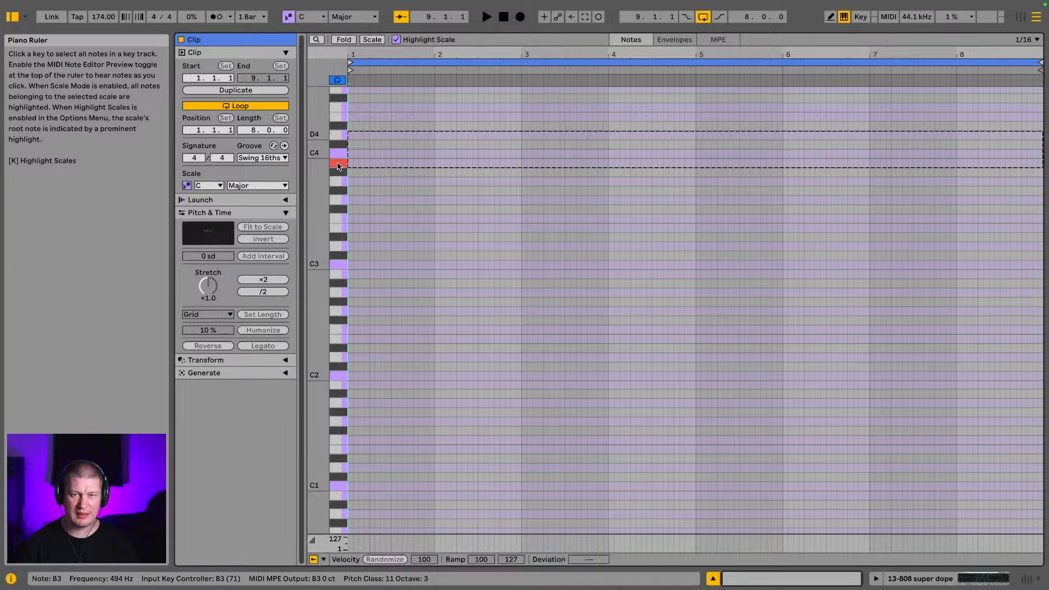
left_click(337, 171)
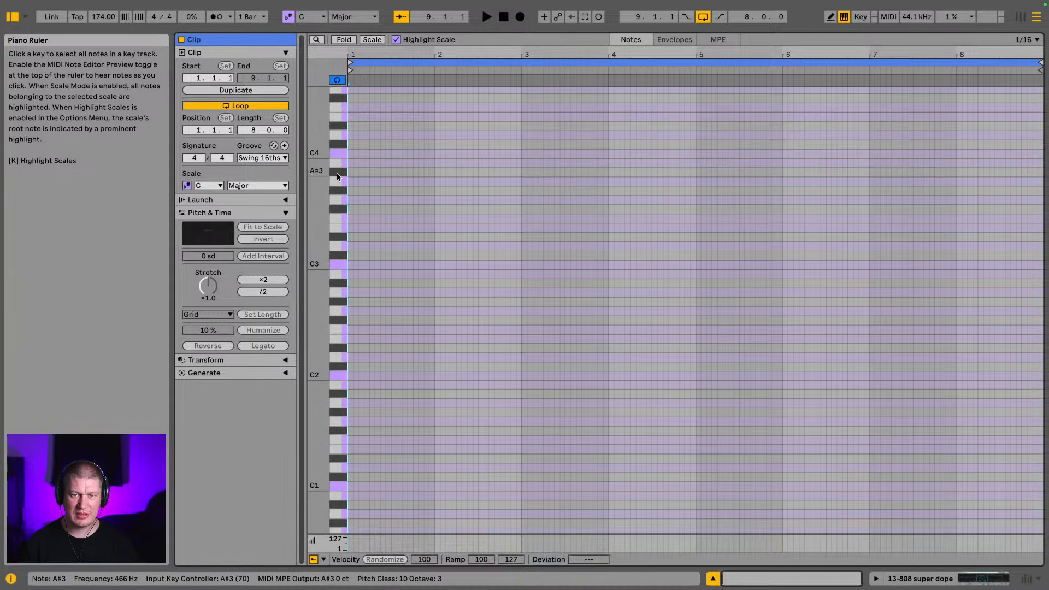
left_click(335, 191)
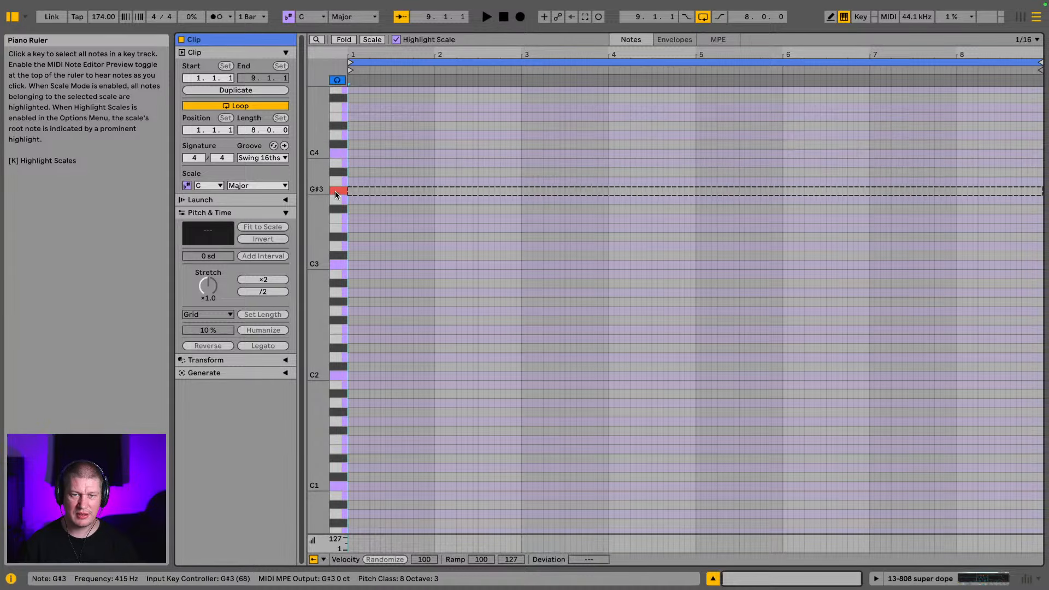
Add a D3 note at 1.1.1 in the 808 clip, extend it to two beats and preview it in the loop
left_click_drag(397, 56, 552, 126)
key("space")
key("space")
double_click(358, 246)
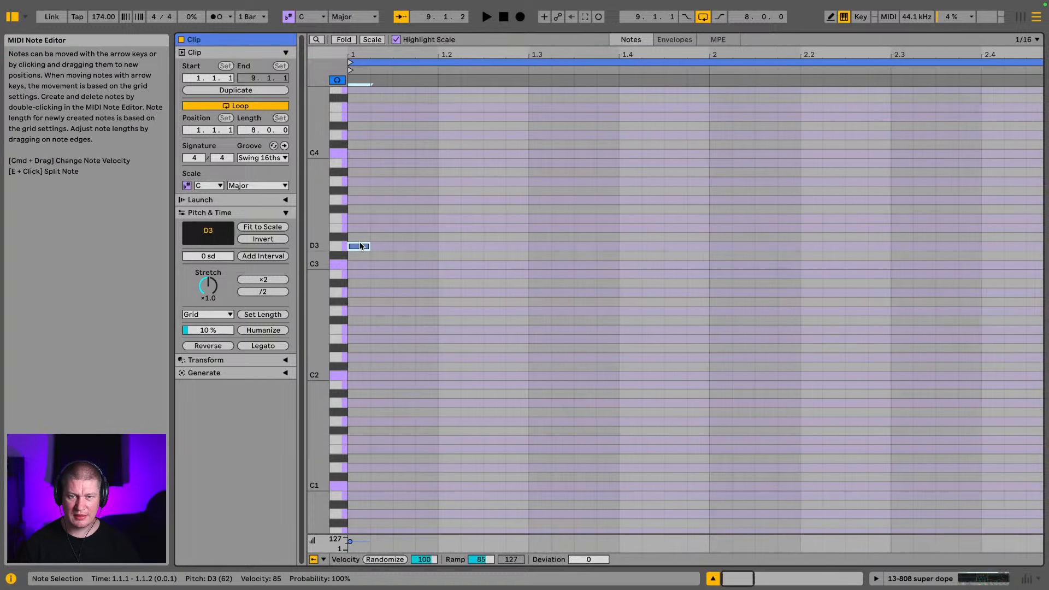
left_click_drag(370, 247, 530, 256)
key("space")
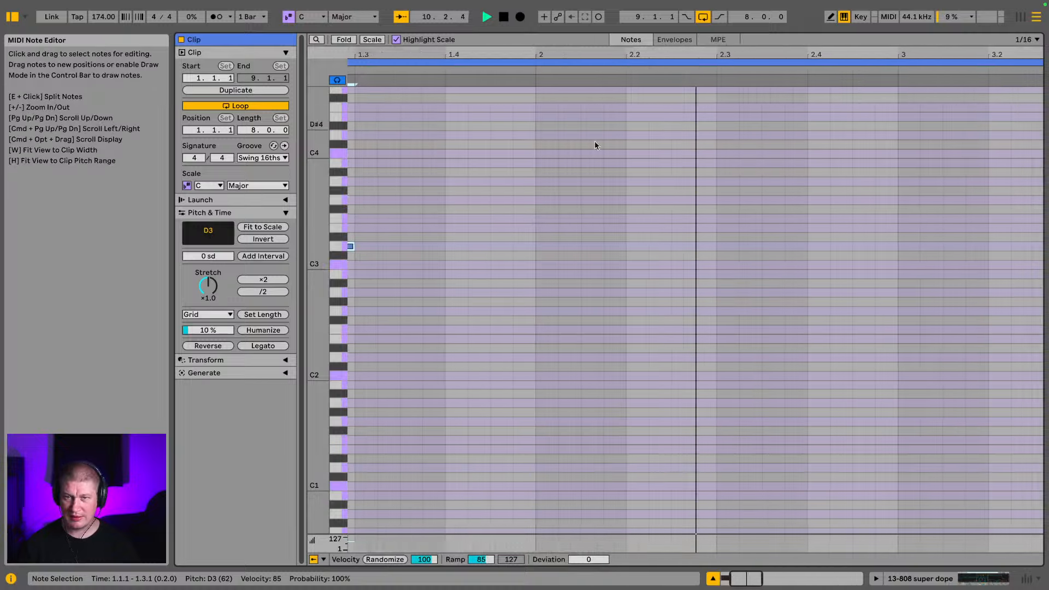
key("space")
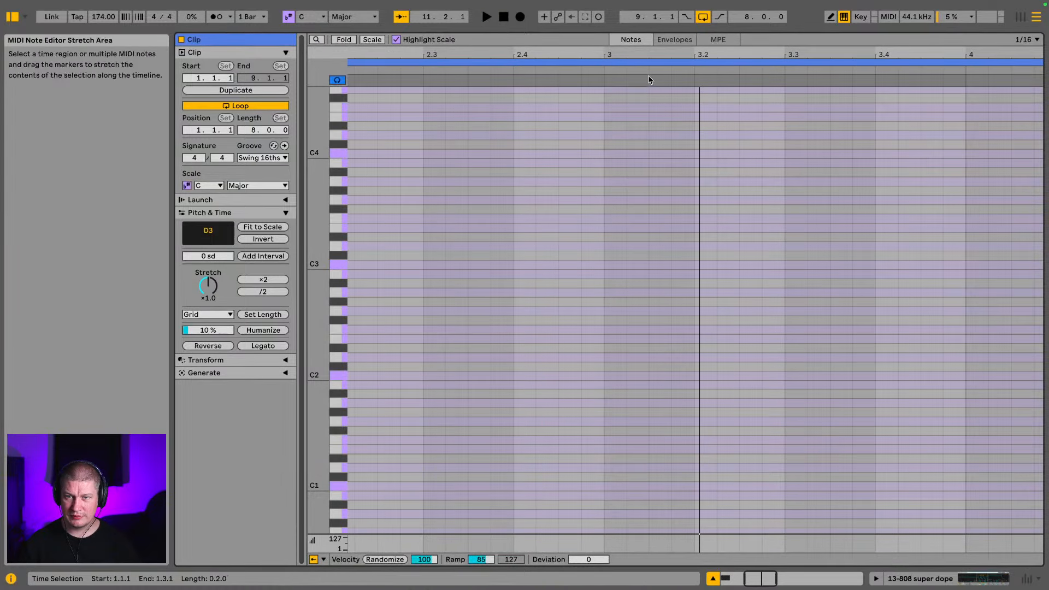
Add a D4 note two sixteenths long in bar 3 of the 808 clip, preview it and place it at 3.2.1
double_click(643, 100)
key("Down")
key("Down")
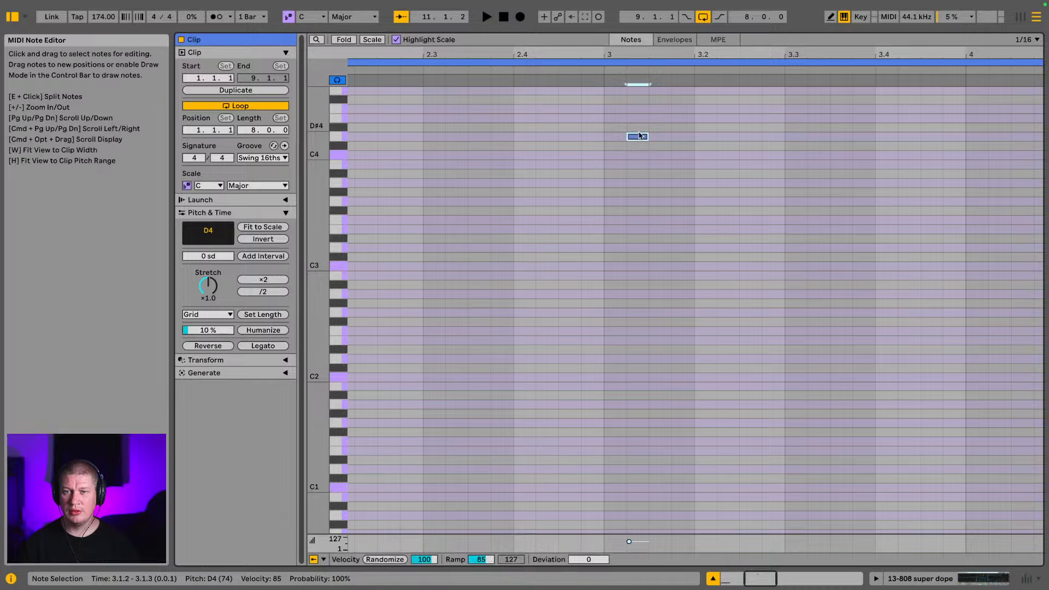
mouse_move(637, 138)
left_mouse_down()
mouse_move(625, 141)
mouse_move(649, 136)
left_mouse_up()
key("space")
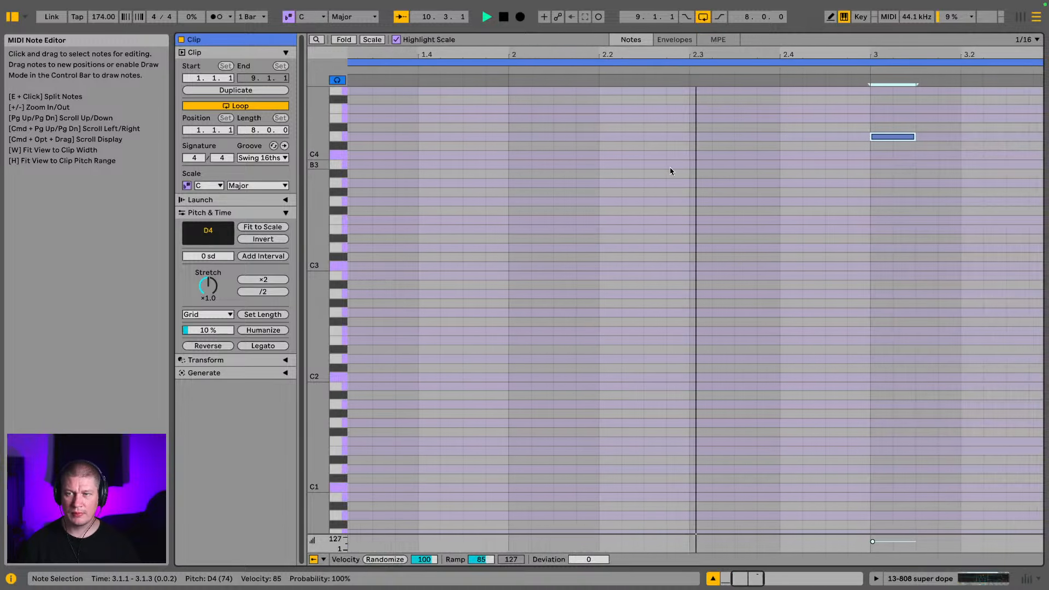
key("space")
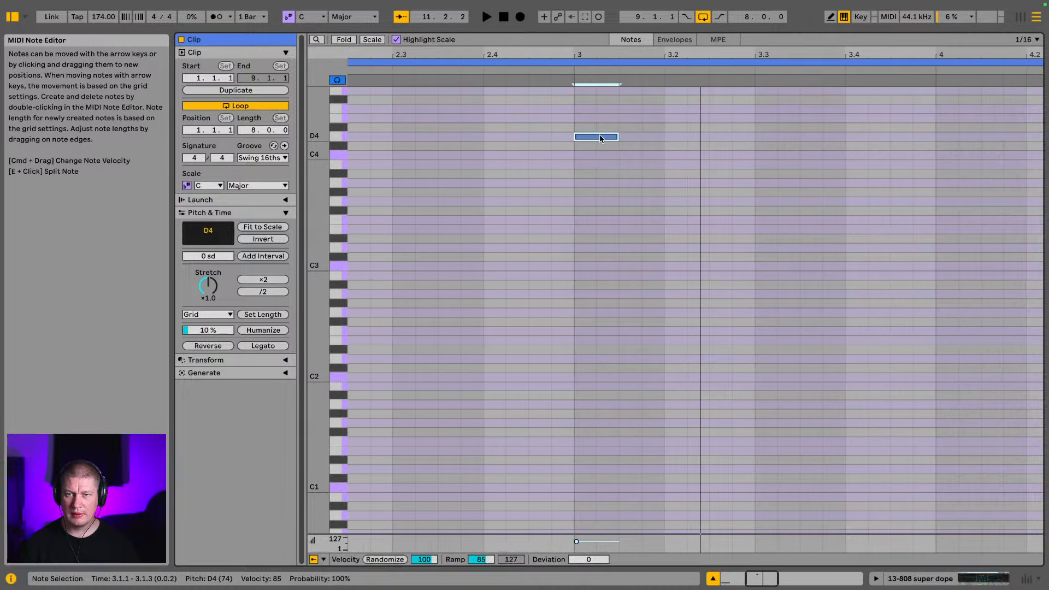
left_click_drag(599, 135, 683, 141)
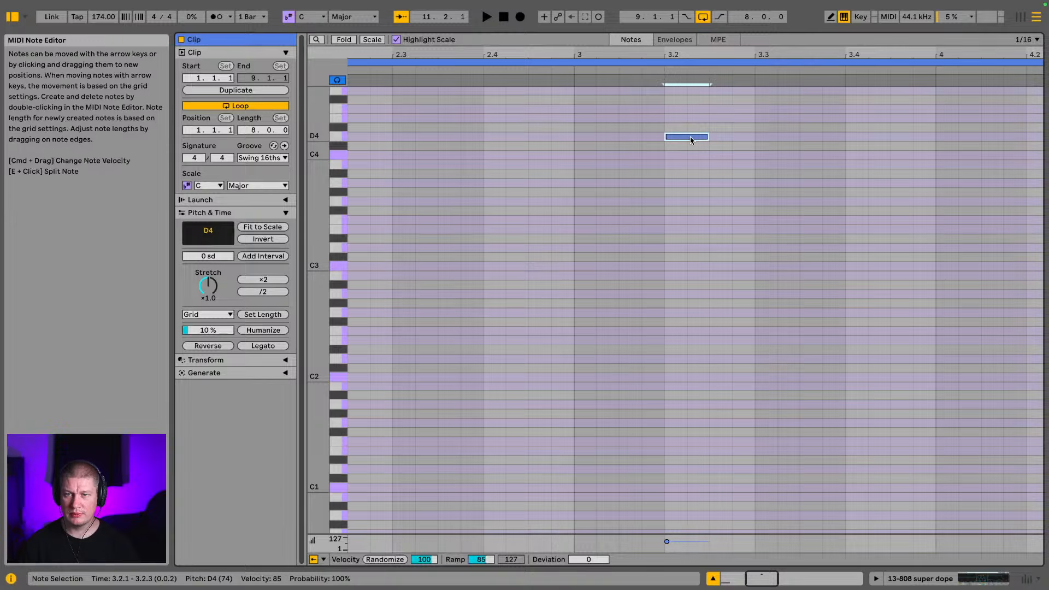
Duplicate the D4 note twice to make A3 at 3.2.3 and D3 at 3.3.1, and preview the phrase
key("super+d")
key("Down")
key("Down")
key("Down")
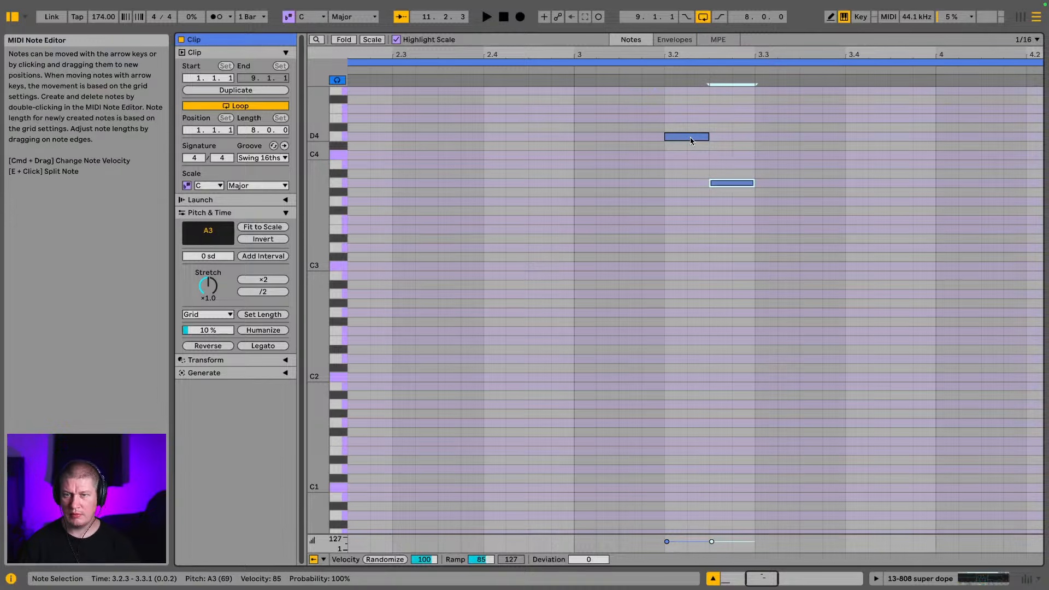
key("Up")
key("Down")
key("super+d")
key("Down")
key("Down")
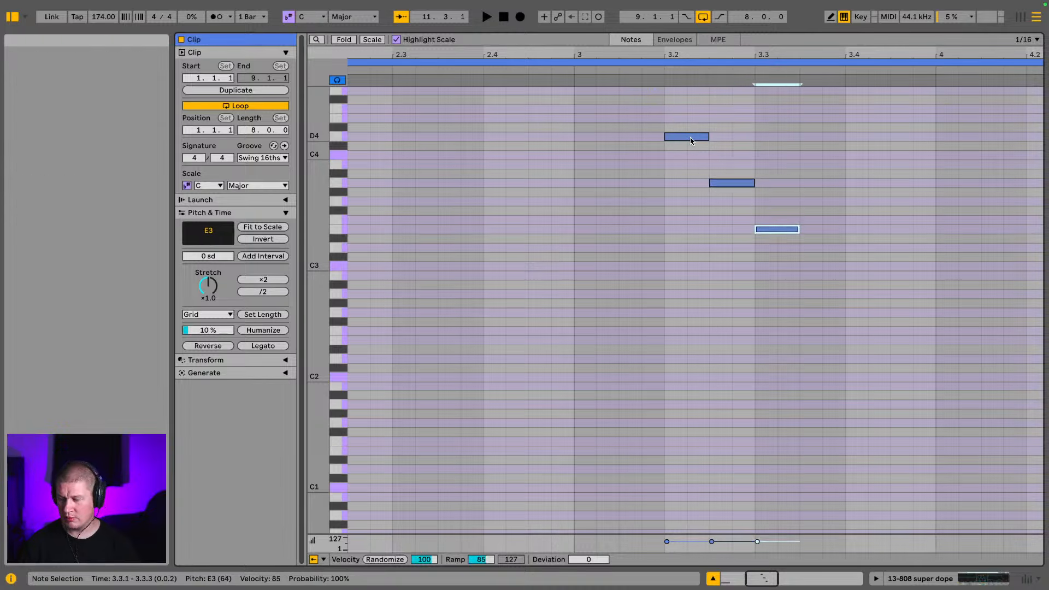
key("Down")
key("space")
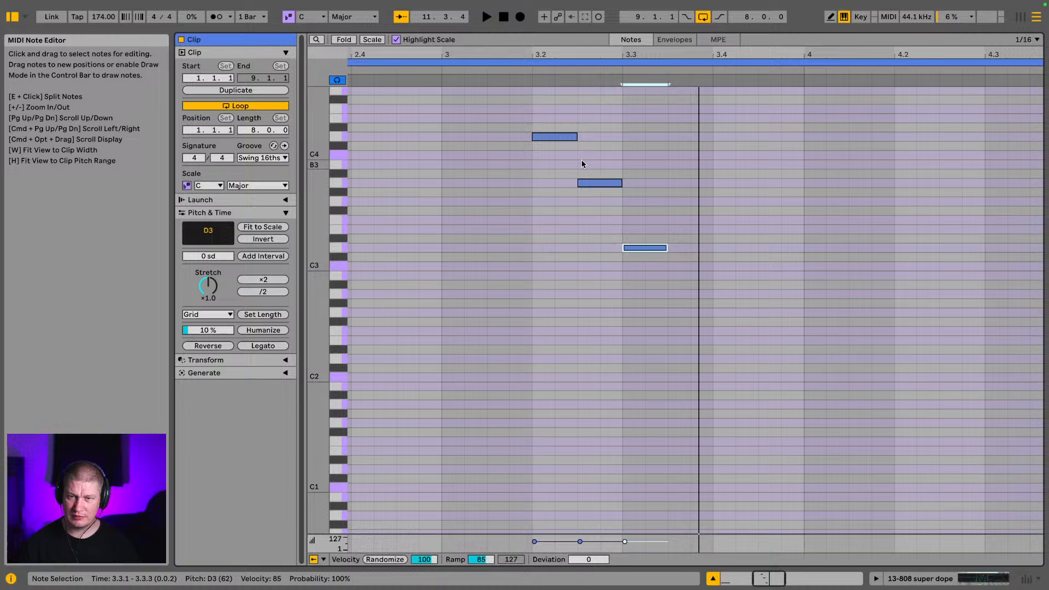
key("space")
Move the A3 note to 3.3.1 and D3 to 3.4.1, extend all three notes to one beat and preview them
left_click(587, 183)
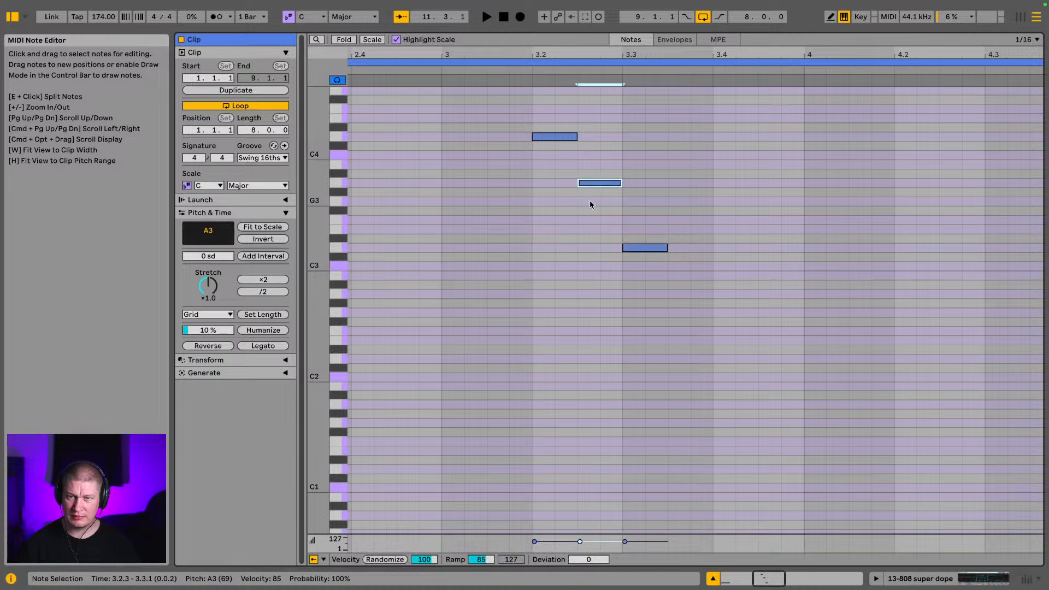
key("Right")
key("Right")
left_click_drag(602, 234, 687, 281)
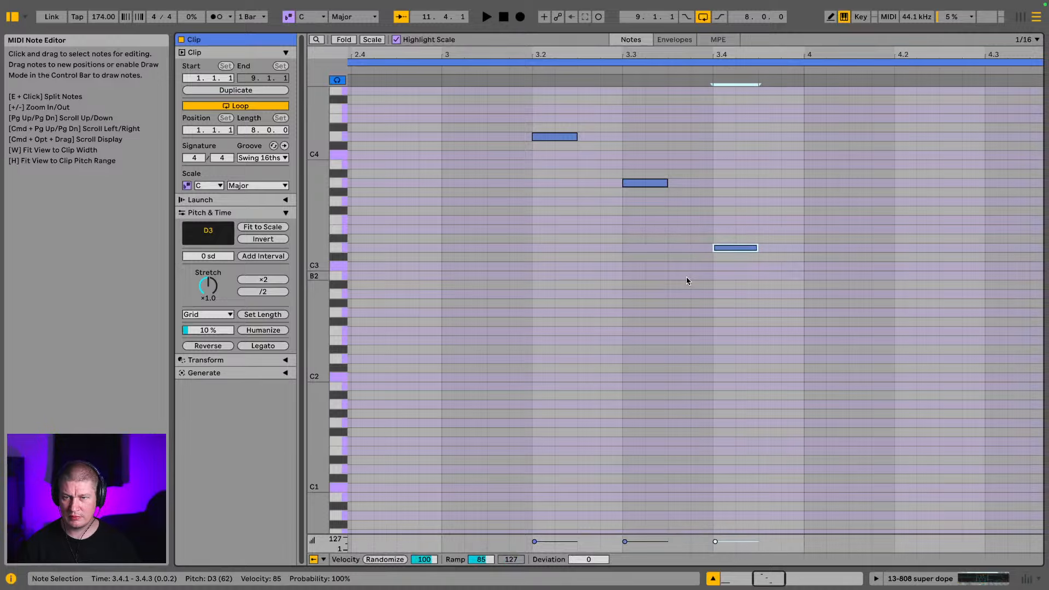
left_click_drag(768, 248, 432, 129)
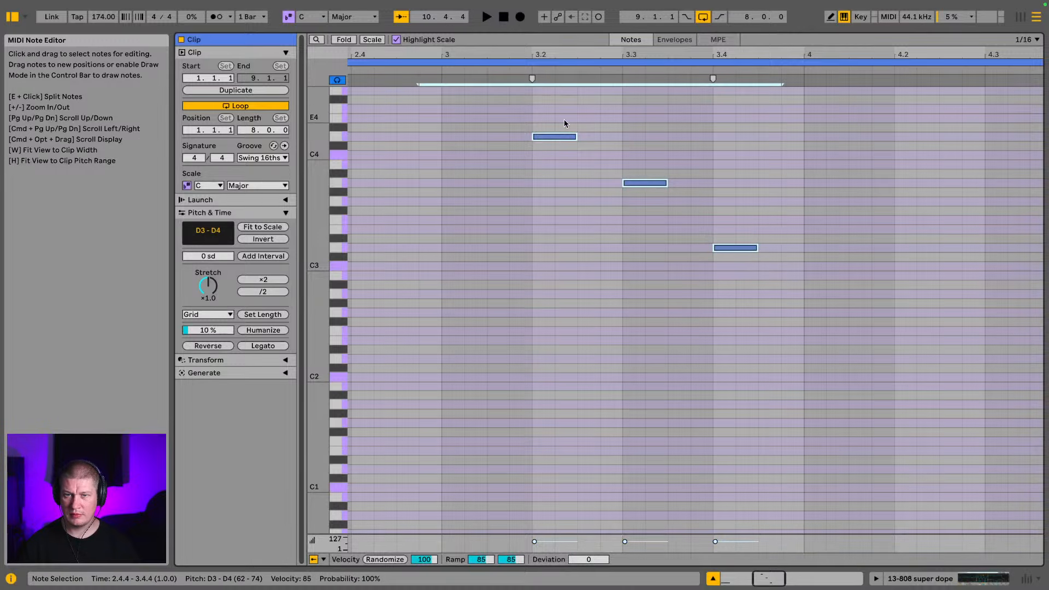
left_click_drag(575, 136, 621, 137)
key("space")
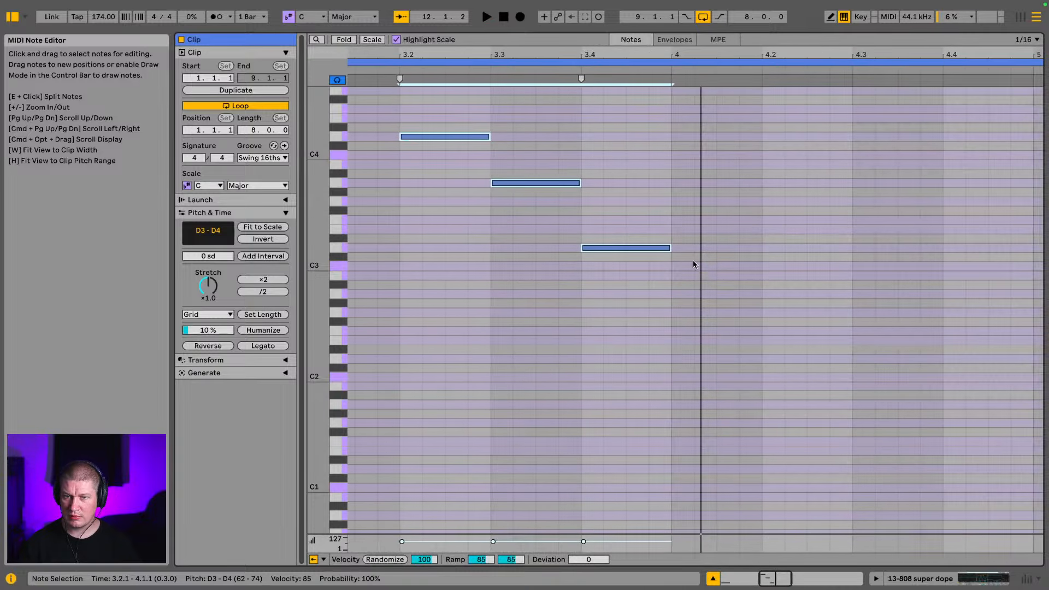
Duplicate the D3 note at 3.4.1 and transpose the copy at 4.1.1 down to A2
left_click_drag(685, 258, 610, 234)
key("super+d")
key("Down")
key("Down")
key("Down")
key("Down")
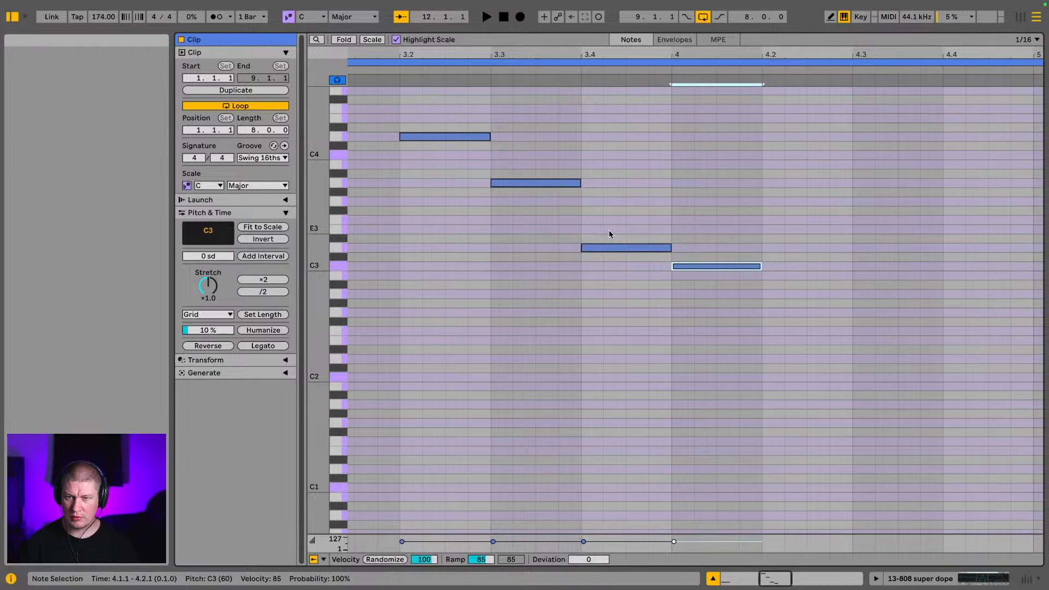
key("Down")
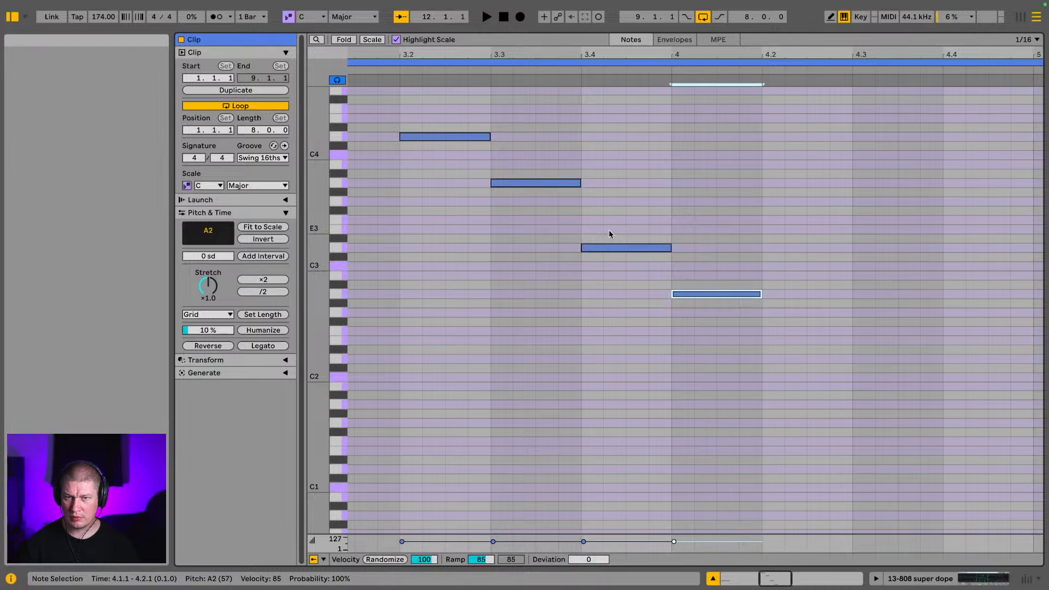
Duplicate the A2 note and raise the copy at 4.2.1 to C#3
key("super+d")
key("Up")
key("Up")
key("Up")
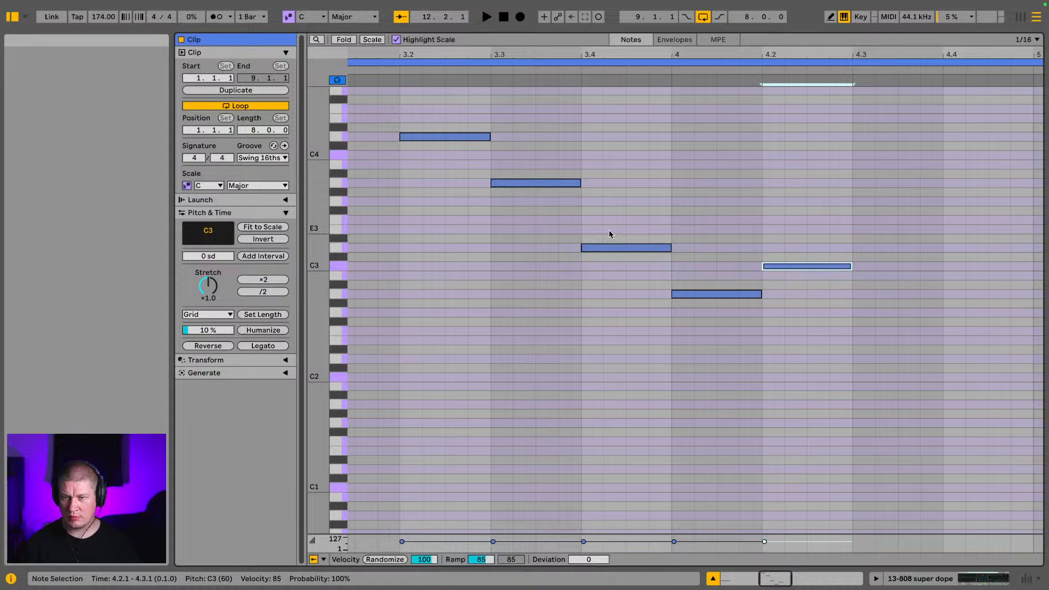
key("Up")
Duplicate the C#3 note and raise the copy at 4.3.1 to F3
key("super+d")
key("Up")
key("Up")
key("Up")
key("Up")
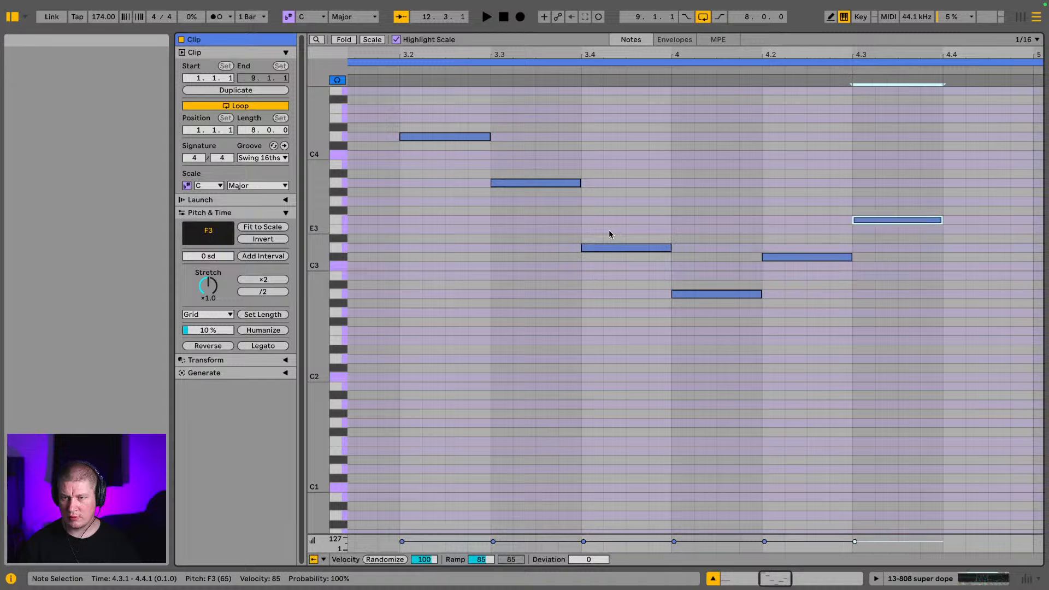
key("Up")
key("Down")
Duplicate the F3 note and raise the copy at 4.4.1 to A3
key("super+d")
key("Up")
key("Up")
key("Up")
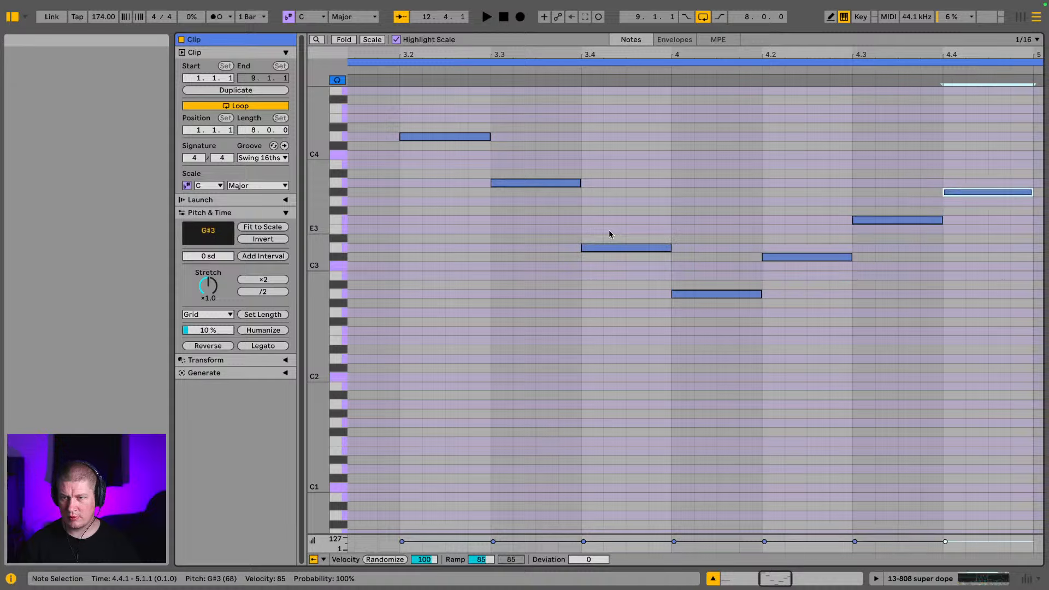
key("Up")
Duplicate the A3 note, lower the copy at 5.1.1 to G3 and preview the phrase
key("super+d")
key("Down")
key("Down")
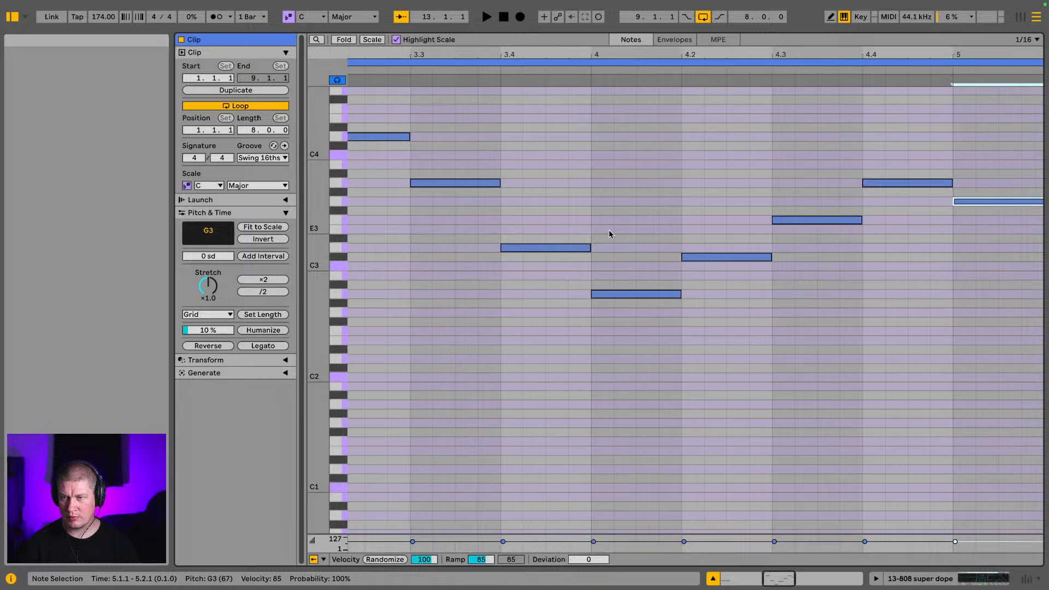
key("space")
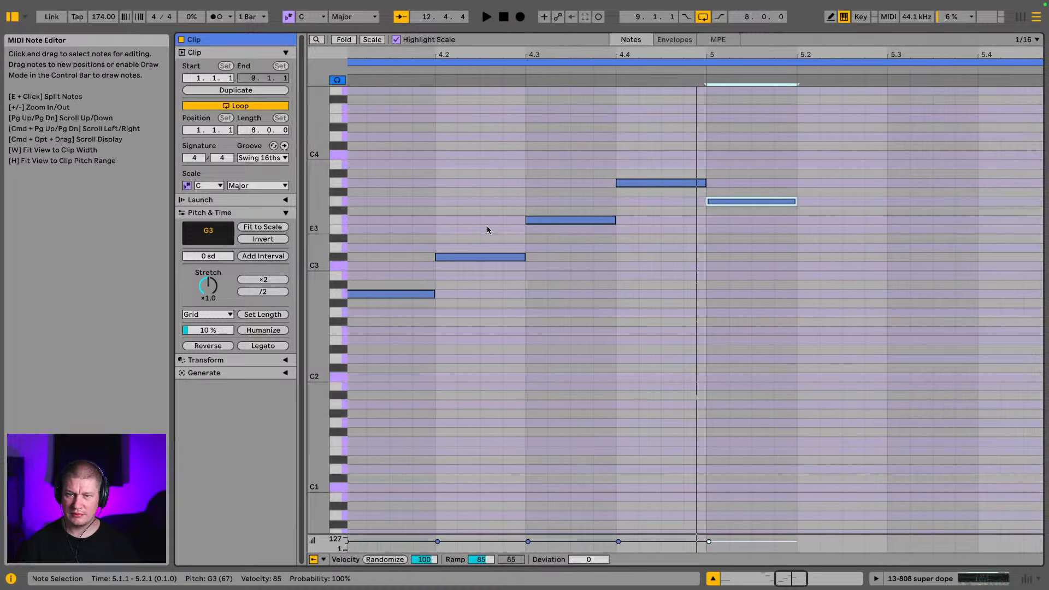
Extend the G3 note at 5.1.1 to two beats and play back the whole 808 clip
left_click(388, 293)
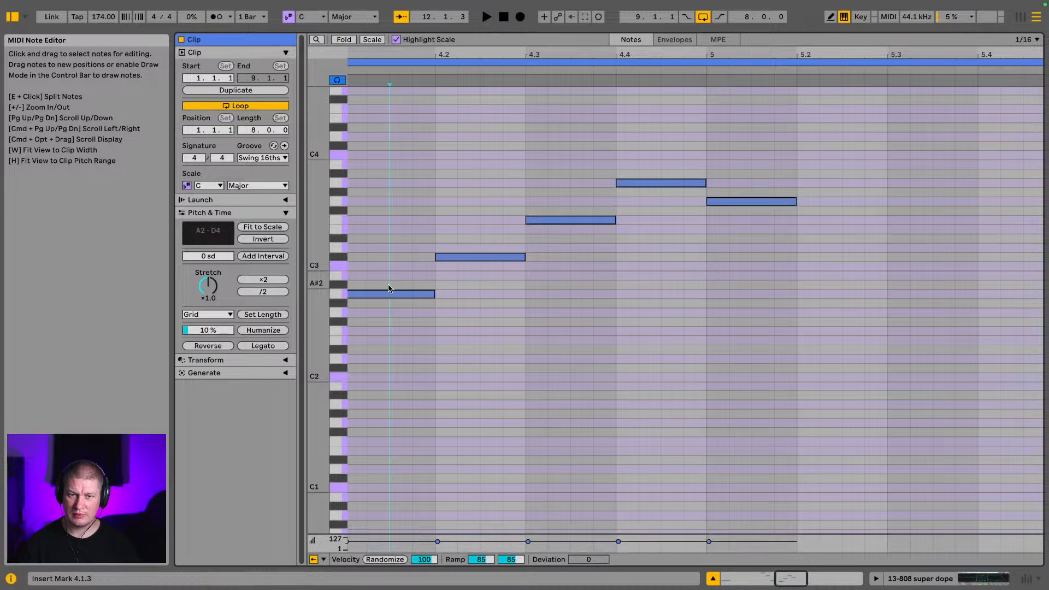
left_click(765, 202)
left_click_drag(794, 201, 878, 202)
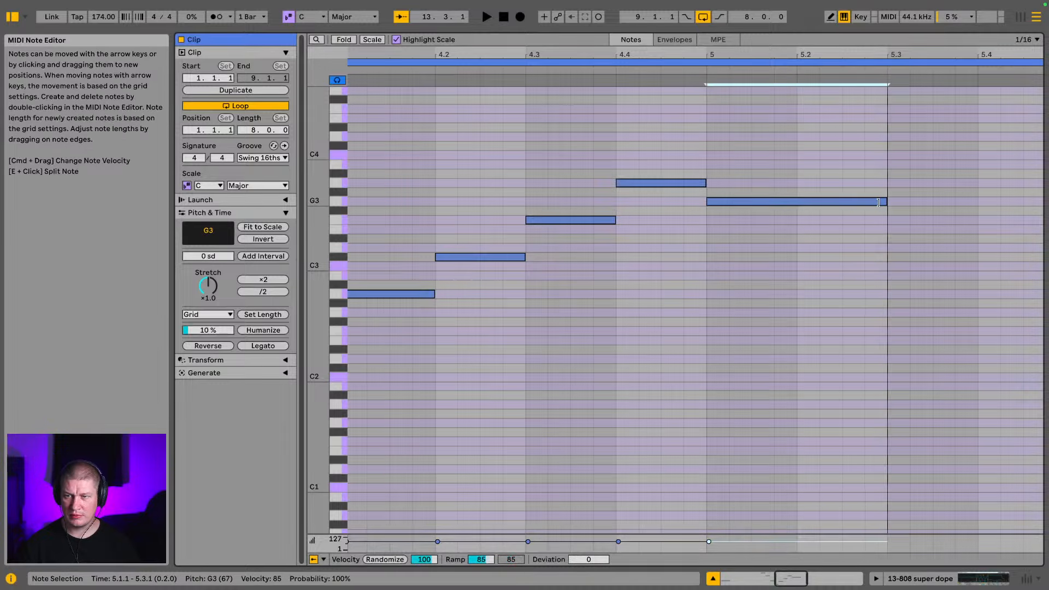
key("space")
key("w")
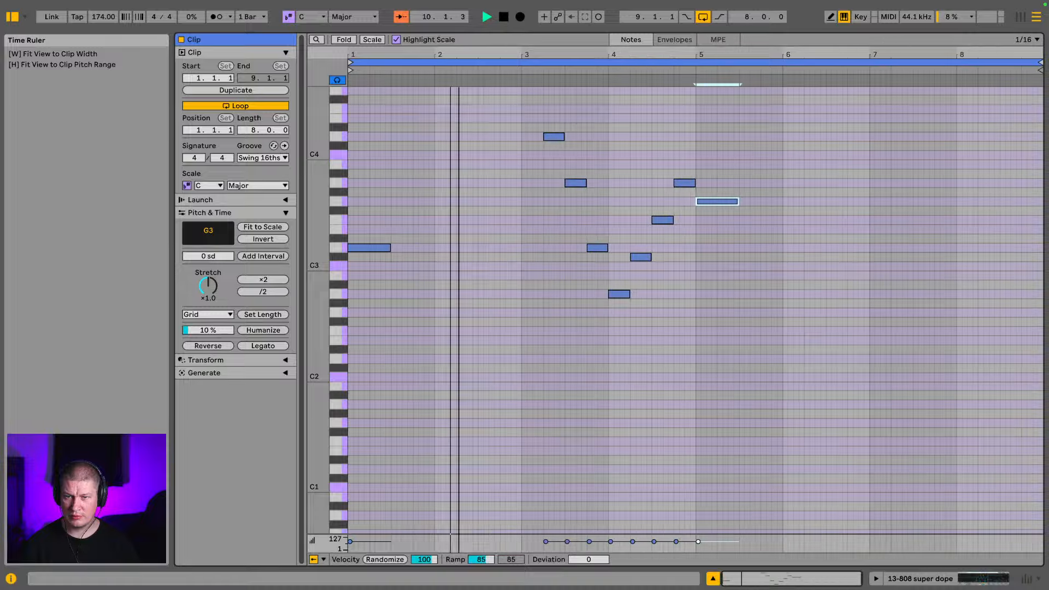
left_click_drag(728, 54, 729, 79)
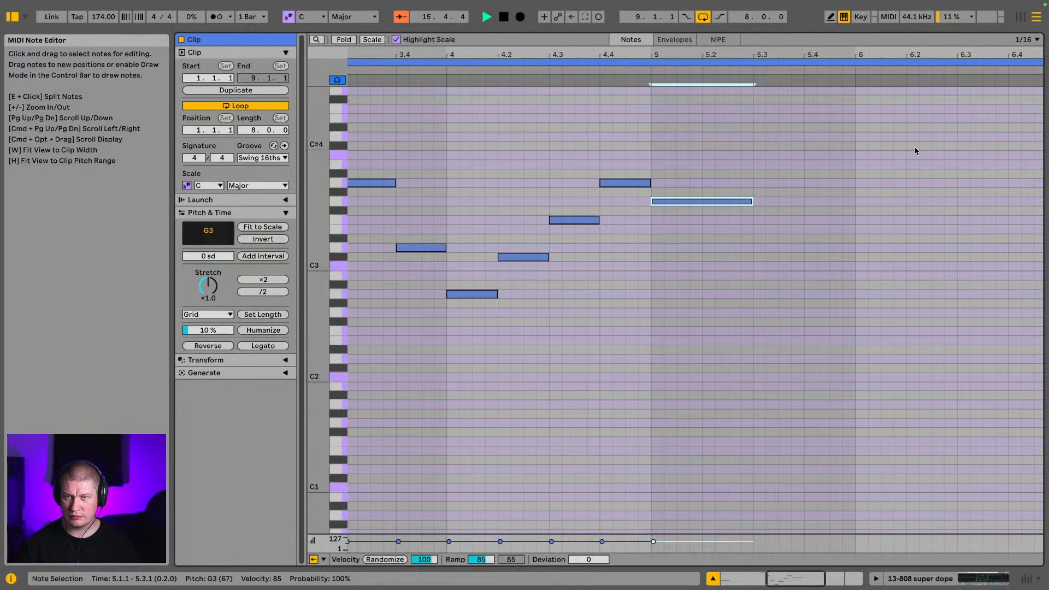
key("w")
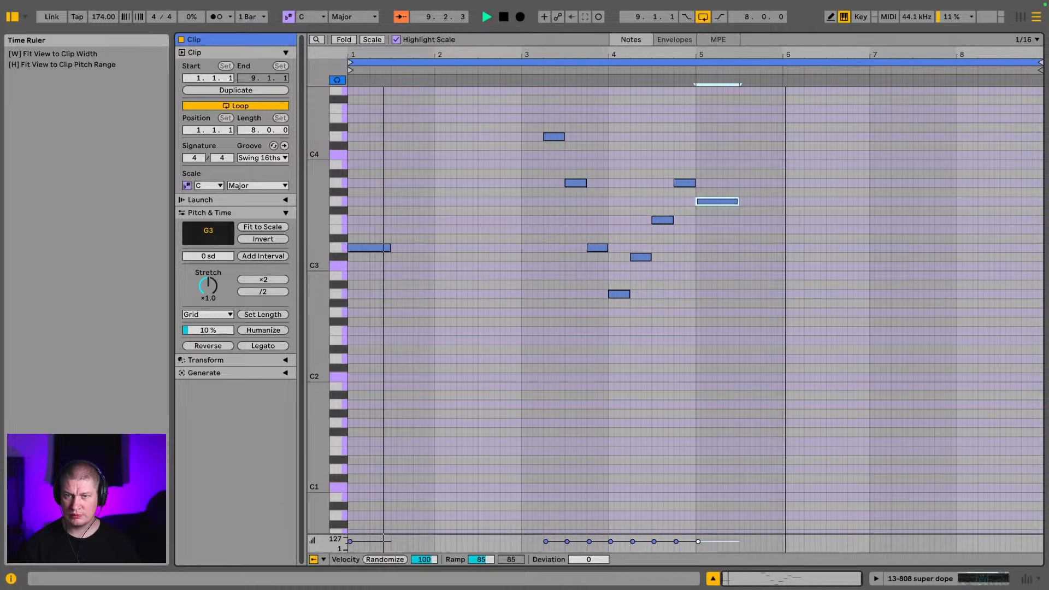
mouse_move(953, 53)
left_mouse_down()
mouse_move(952, 104)
mouse_move(952, 51)
left_mouse_up()
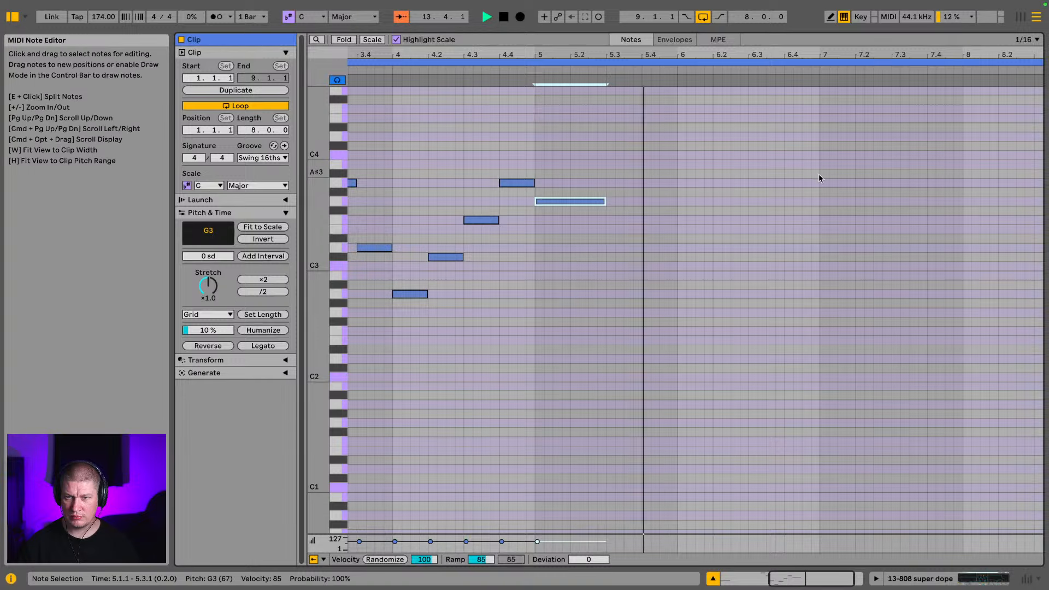
Add a G4 note at 7.1.1 in the 808 clip and start playback to preview it
double_click(824, 108)
key("space")
key("Up")
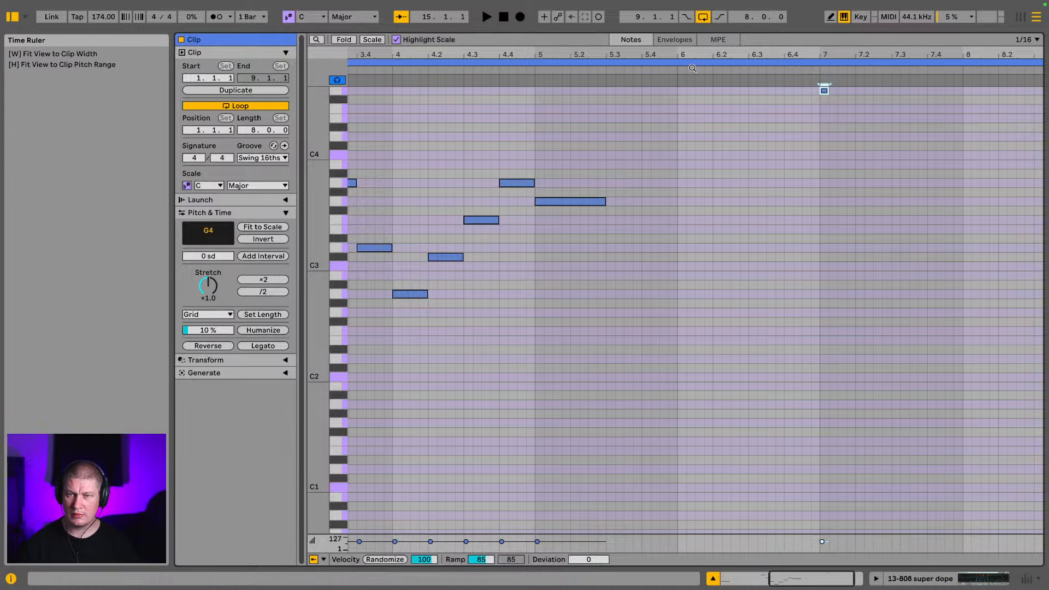
key("space")
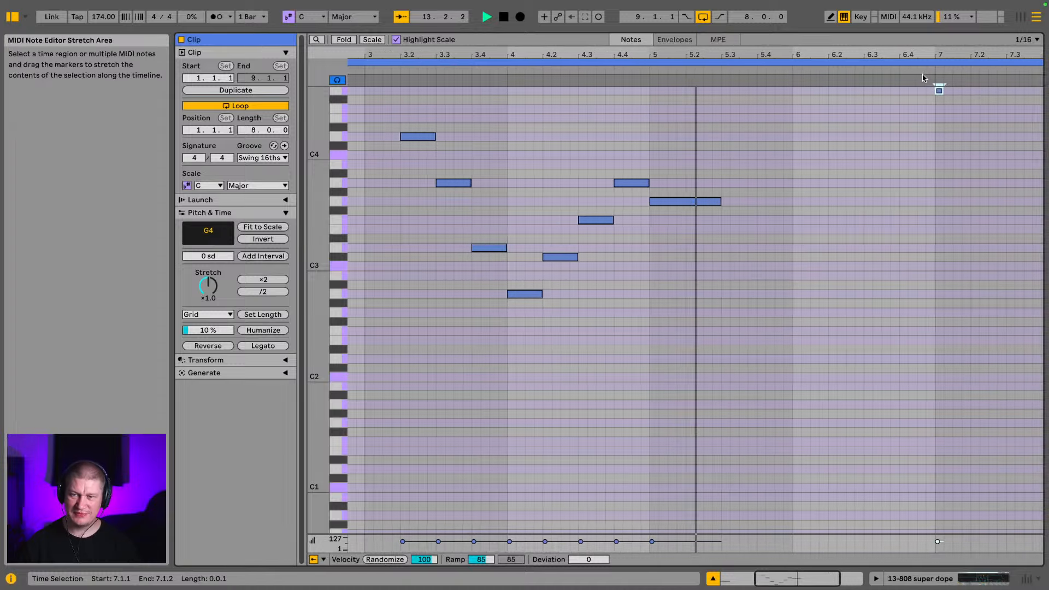
Move the G4 note from bar 7's start to 7.3.1 and extend it to one beat
key("Right")
key("Right")
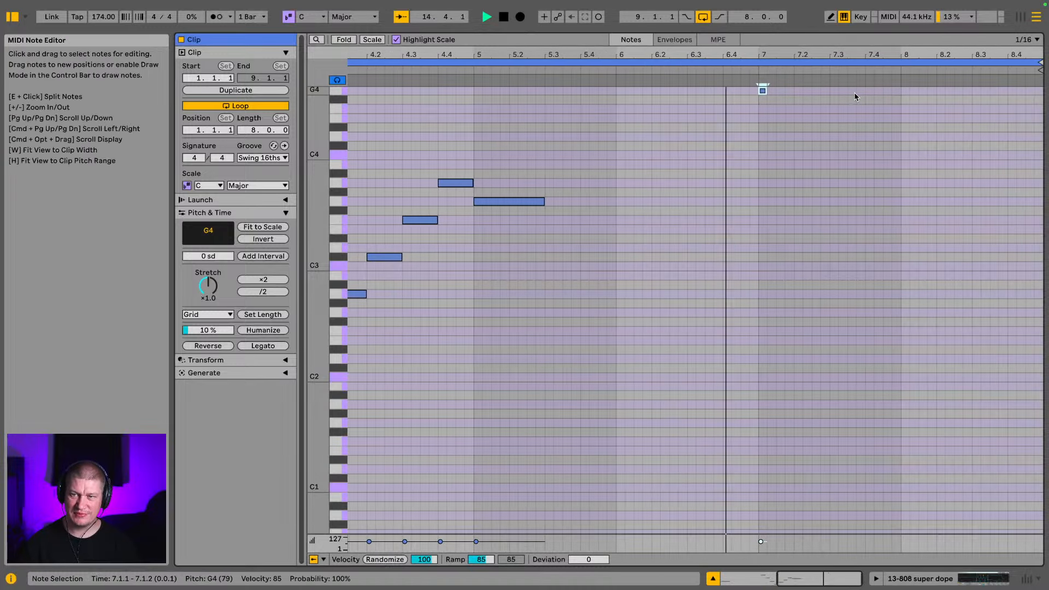
key("Right")
key("Right")
key("Right")
key("Right")
key("Right")
key("Right")
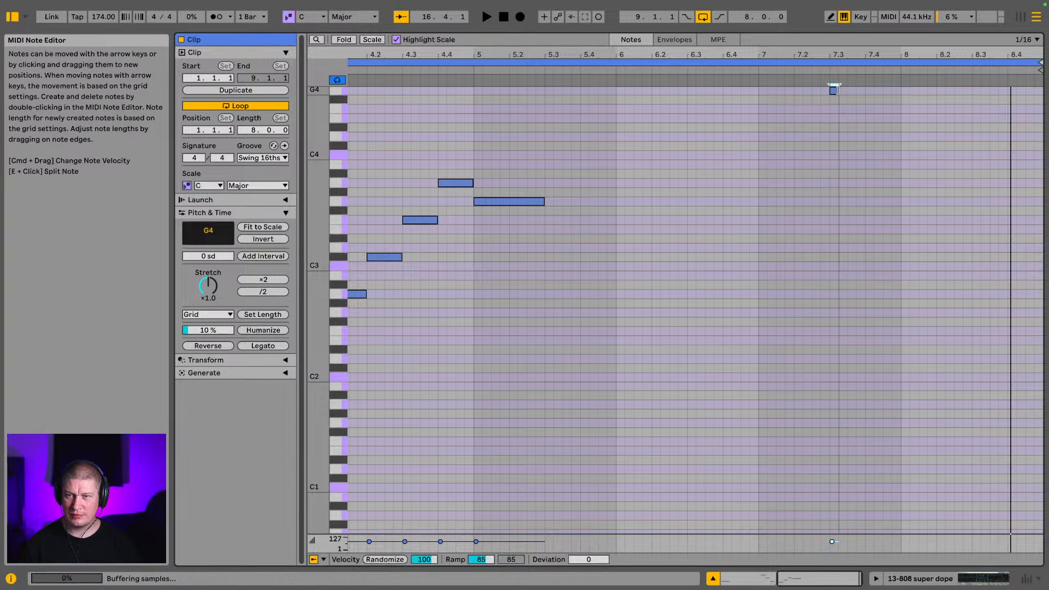
left_click_drag(835, 90, 864, 91)
Continue the G4 note as a descending run of one-beat copies, F4, D4, B3, A3, G3 and F3, through 9.1.1, and preview it
key("Down")
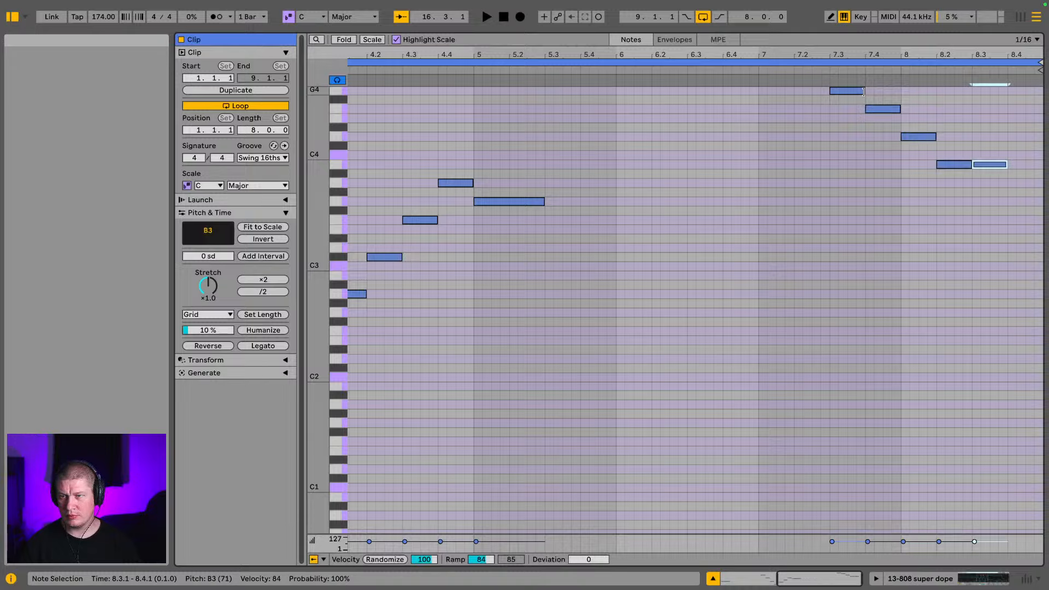
key("ctrl+d")
key("Down")
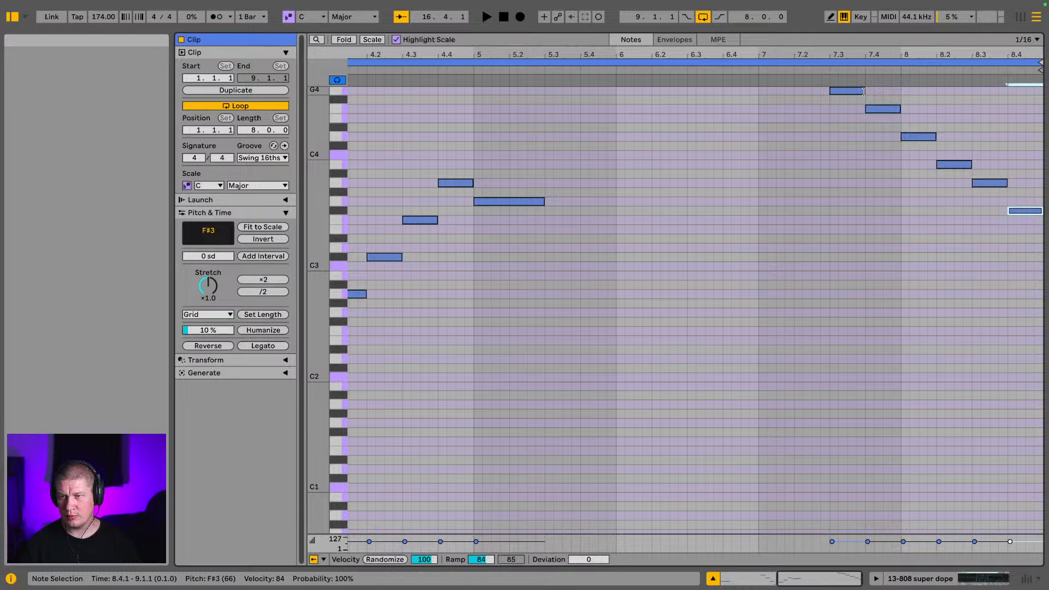
key("ctrl+d")
key("Down")
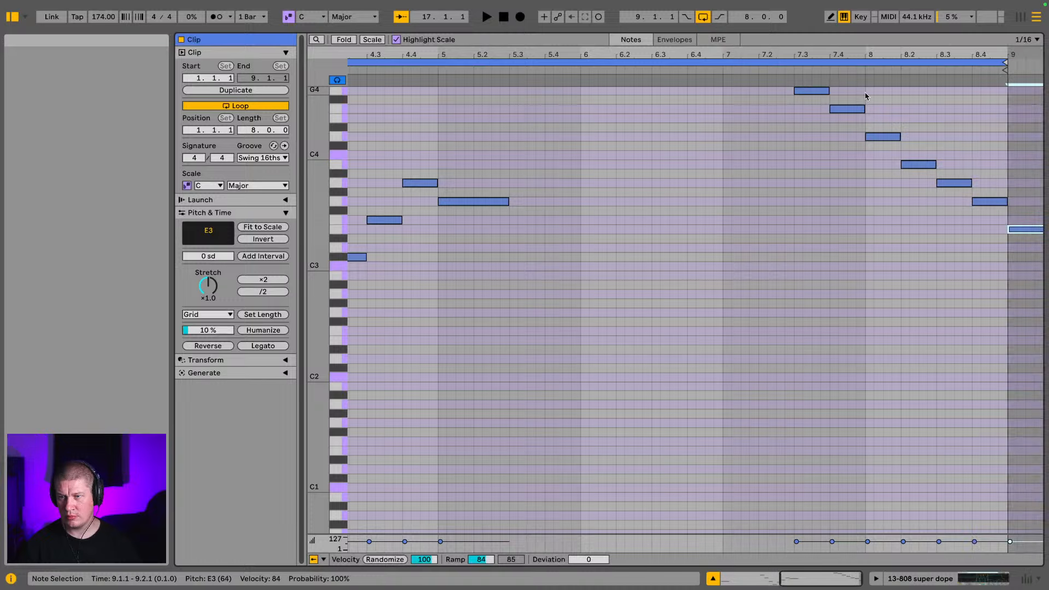
key("space")
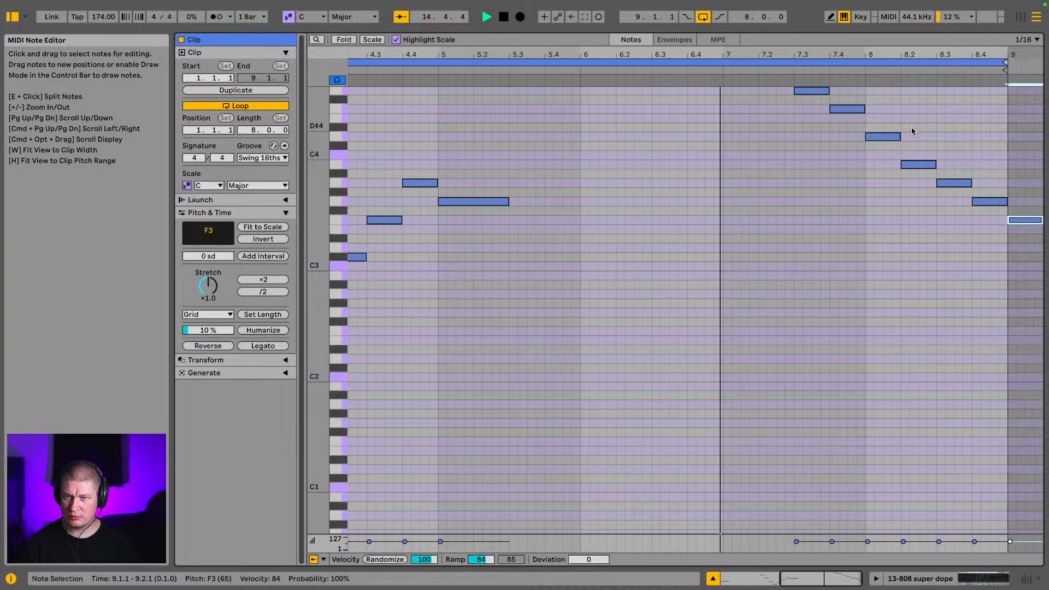
Shift the whole seven-note descending run one beat earlier to start at 7.2.1 and listen to it
left_click_drag(1038, 252, 821, 95)
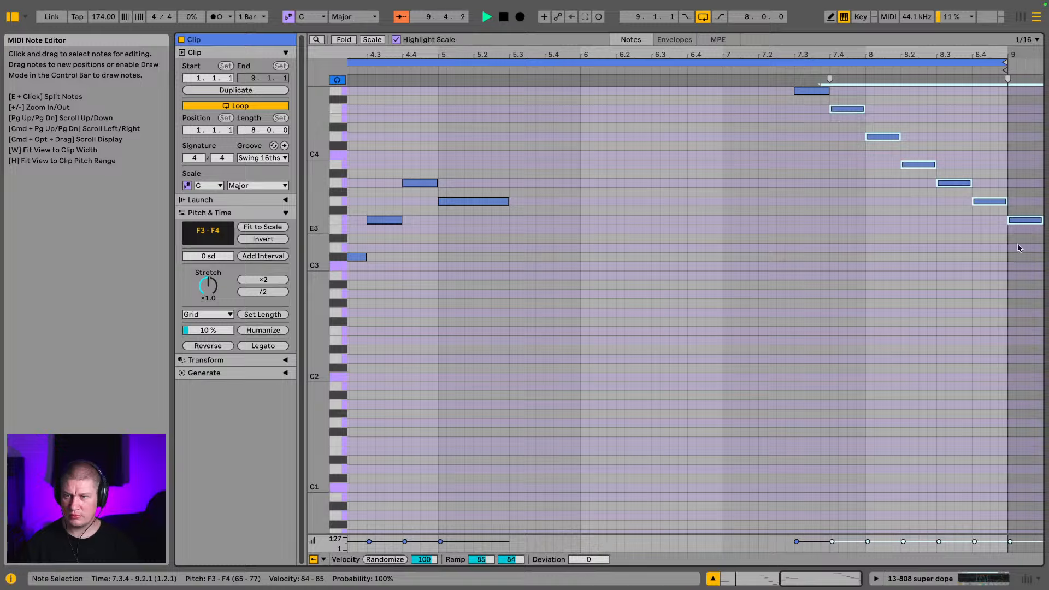
left_click_drag(1043, 250, 722, 87)
key("Left")
key("Left")
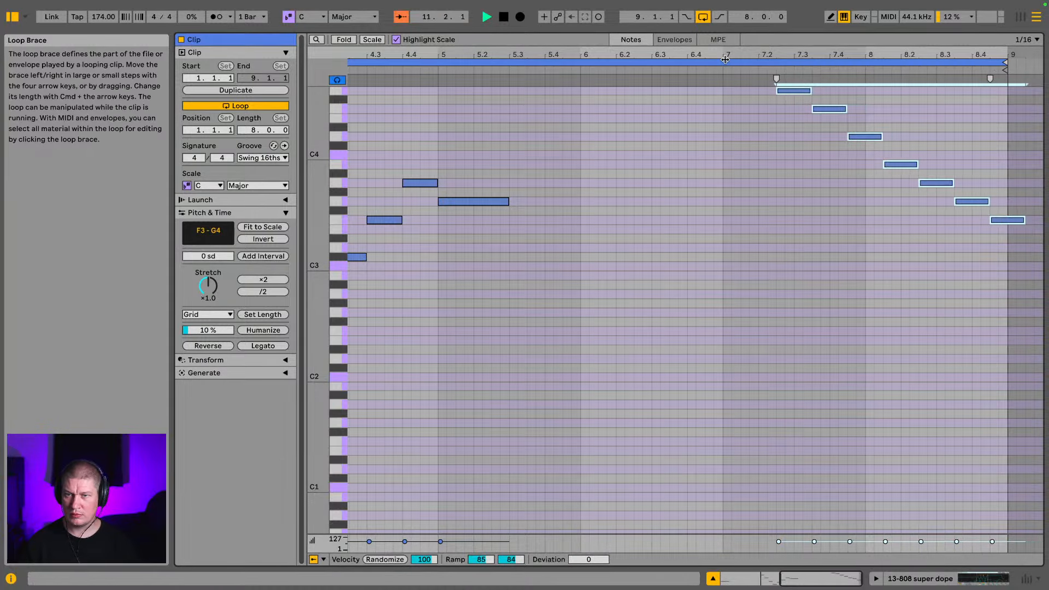
key("Left")
key("Left")
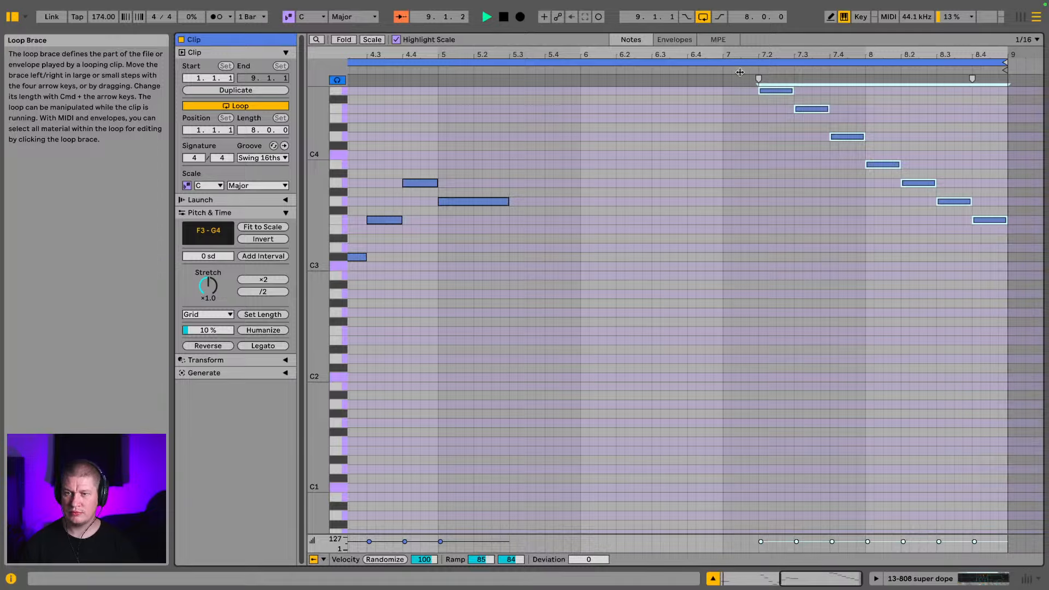
Audition the notes of the descending run, lower the B3 note at 8.1.1 to A#3 and play back the clip
left_click(886, 164)
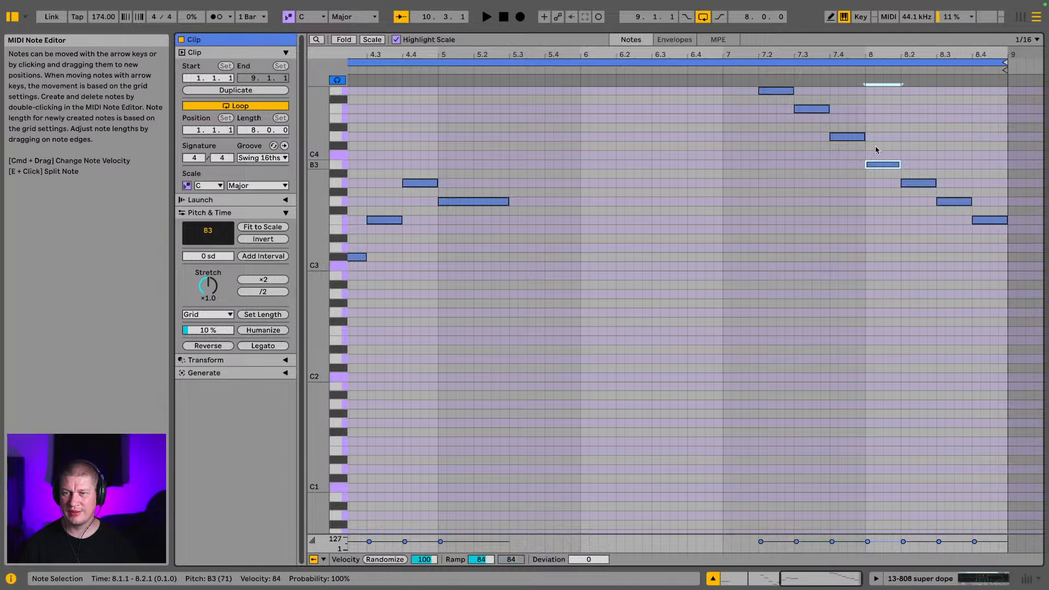
left_click(776, 90)
left_click(811, 109)
left_click(832, 136)
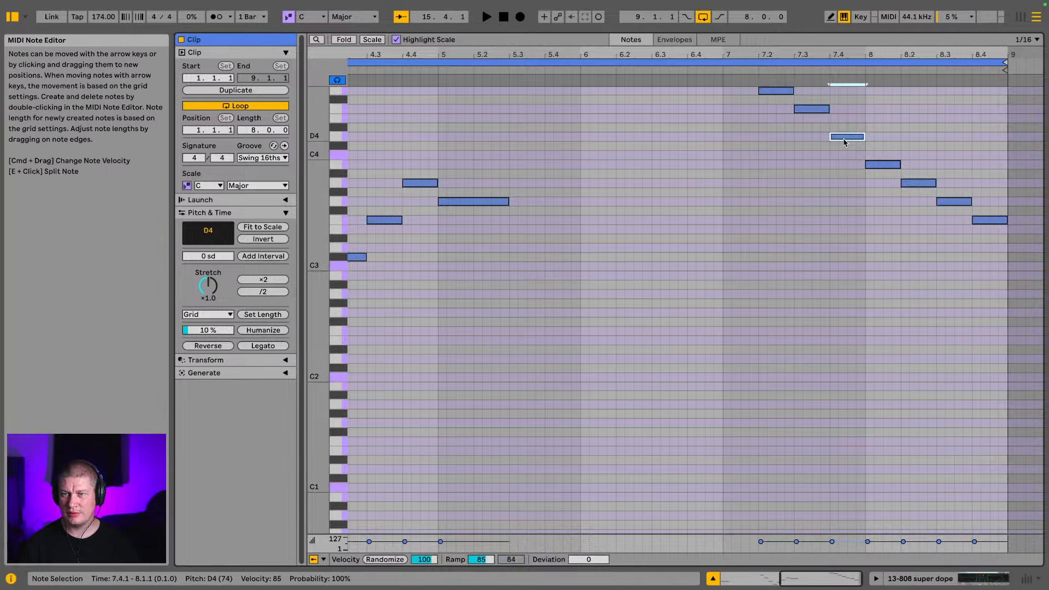
left_click(879, 165)
key("Down")
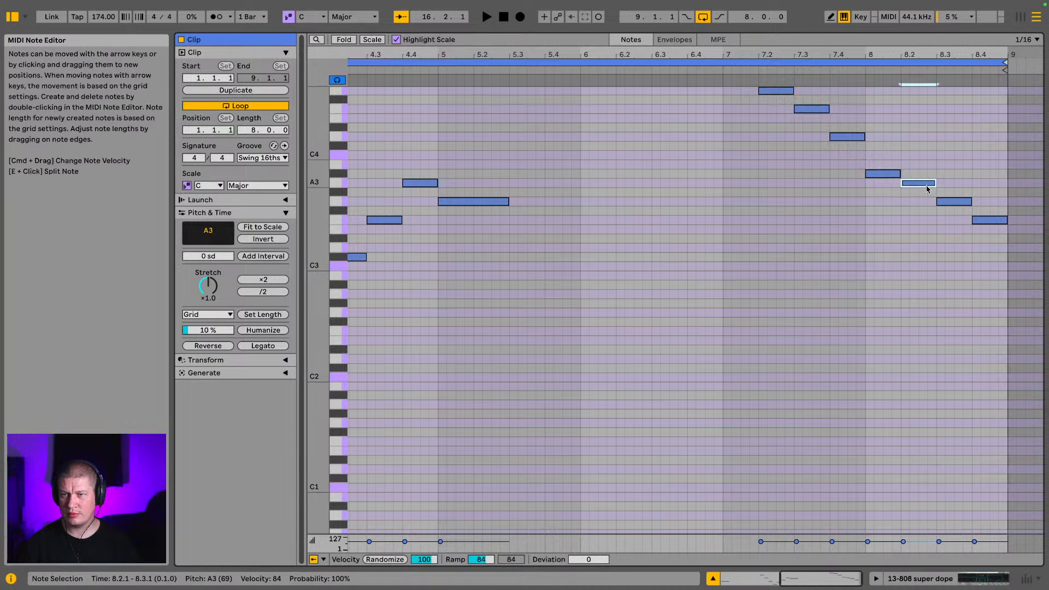
key("space")
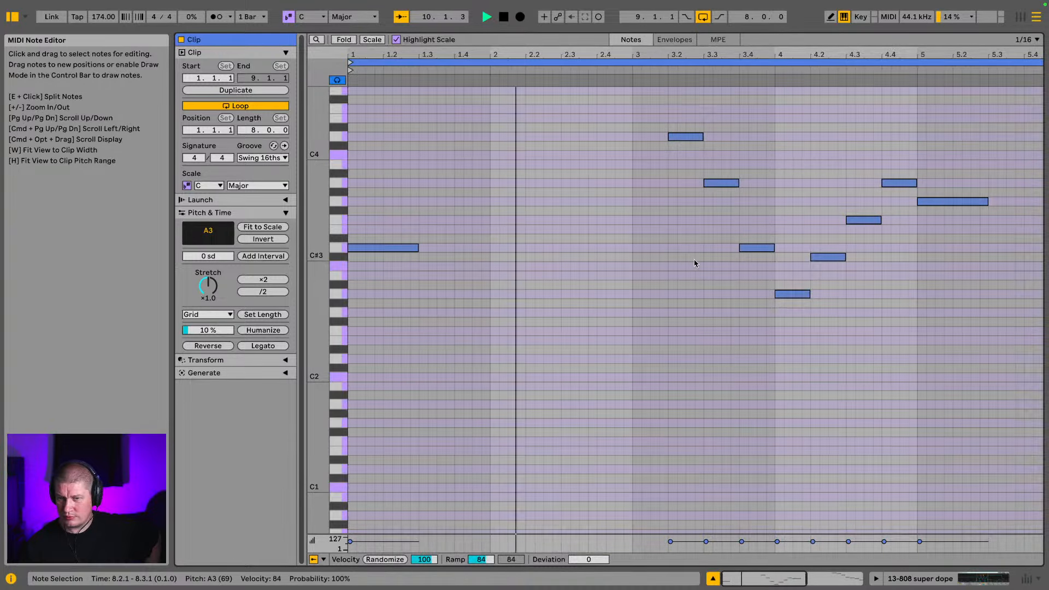
Expand the BASS group in the arrangement, activate the sub bass track and open its MIDI clip
left_click(964, 580)
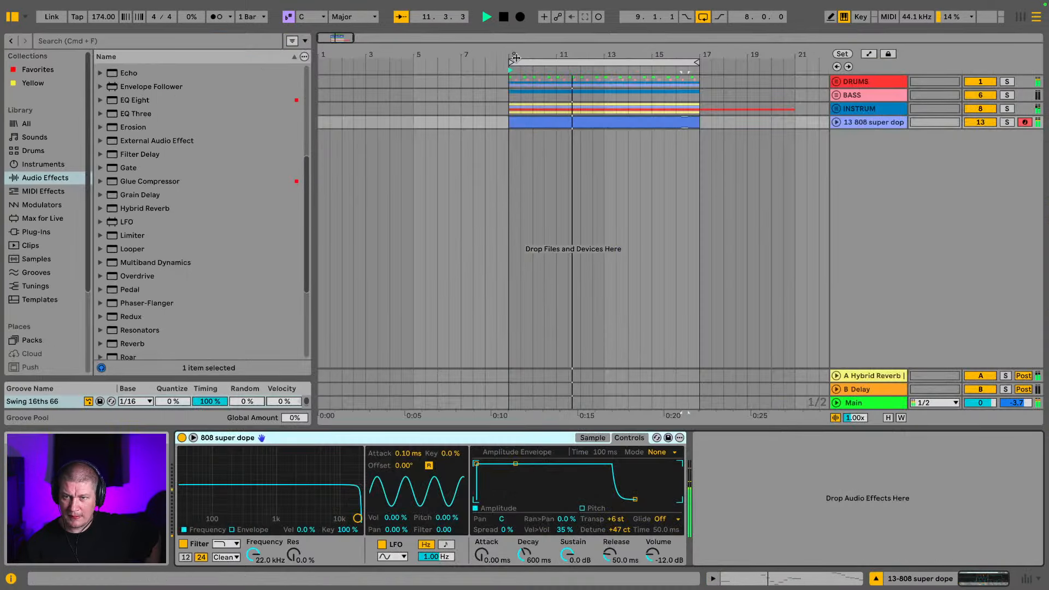
left_click(836, 95)
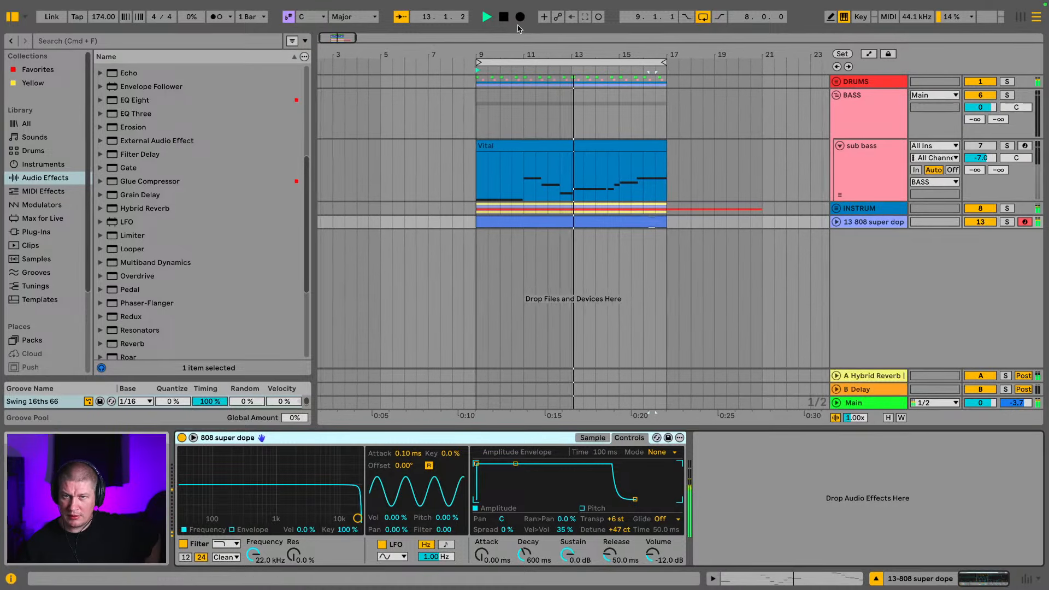
left_click_drag(550, 55, 486, 91)
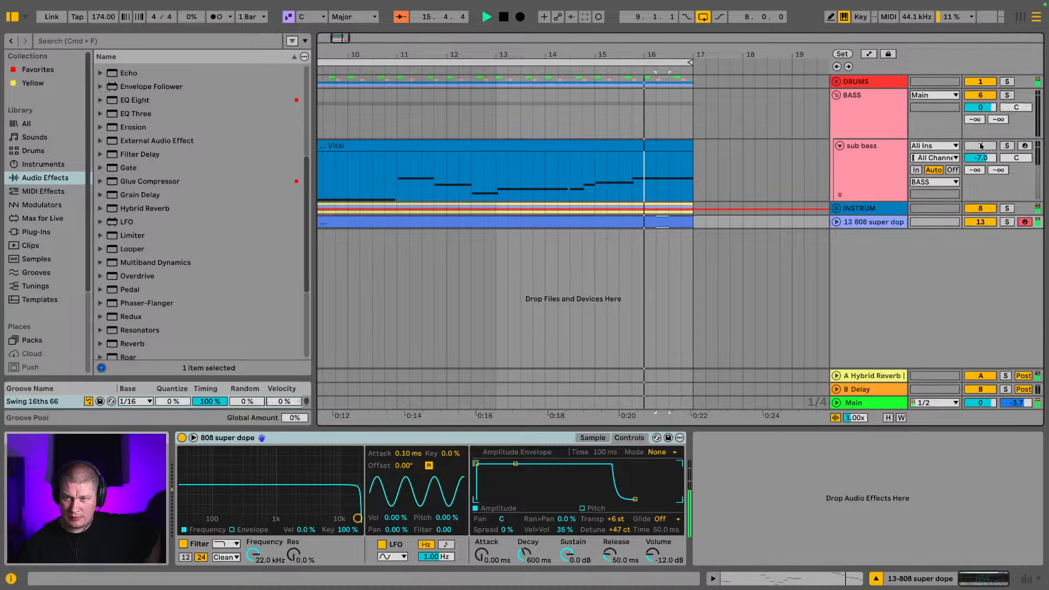
double_click(575, 147)
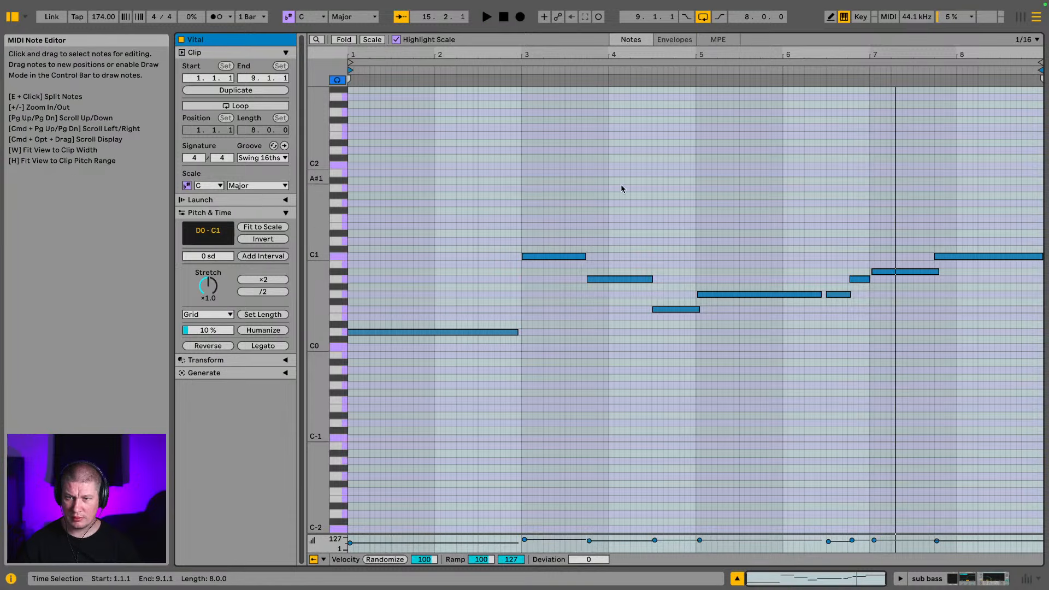
Delete the last two notes of the sub bass clip, A#0 and C1, from bar 7 onward
key("space")
left_click_drag(901, 229, 969, 276)
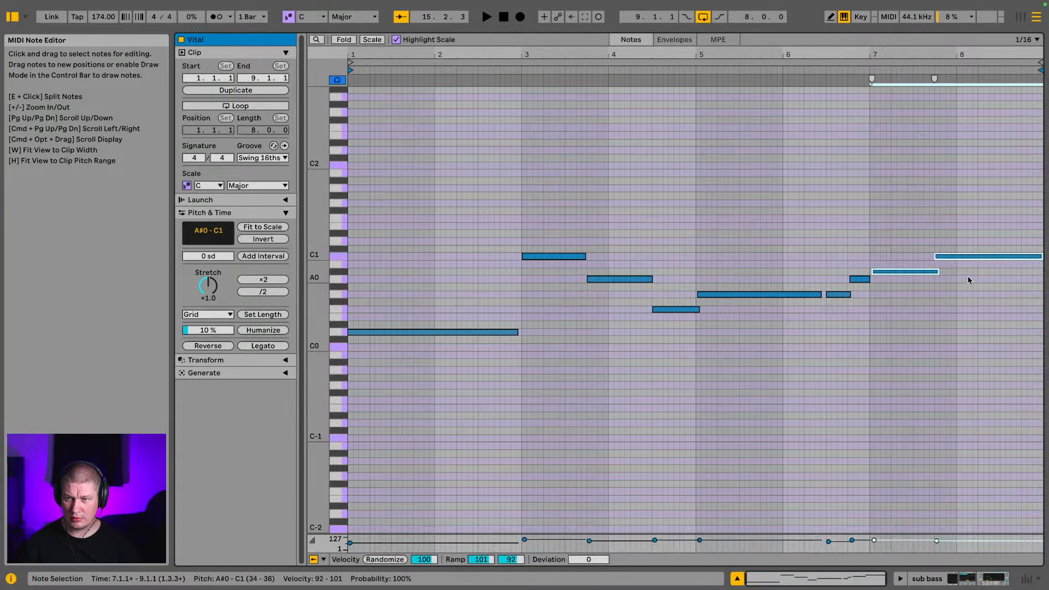
key("Delete")
Trim the start of the opening D0 sub bass note to 1.3.3 and play back the change
key("space")
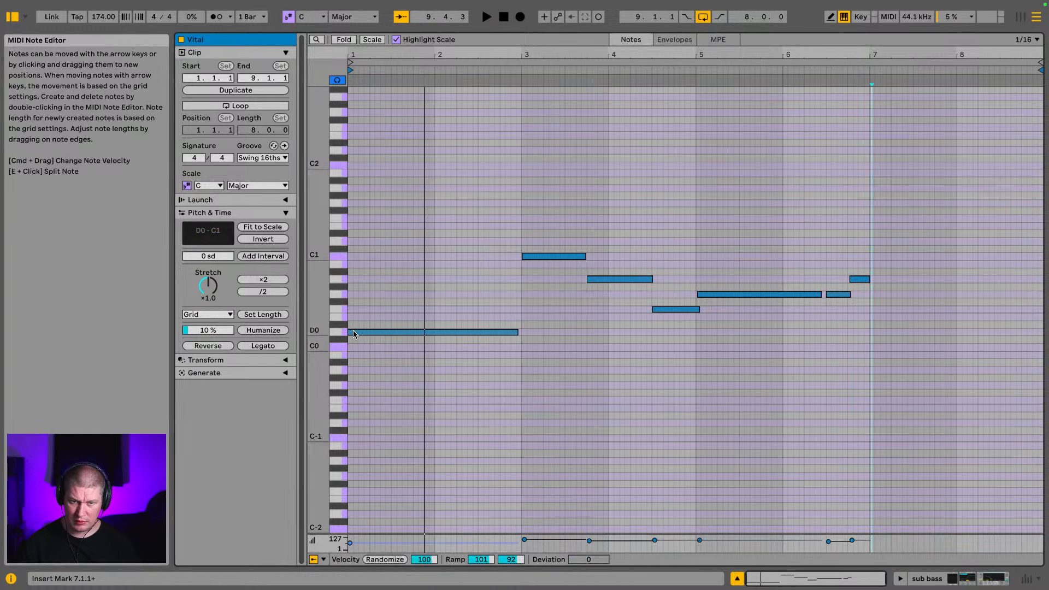
left_click_drag(353, 55, 353, 97)
key("space")
key("space")
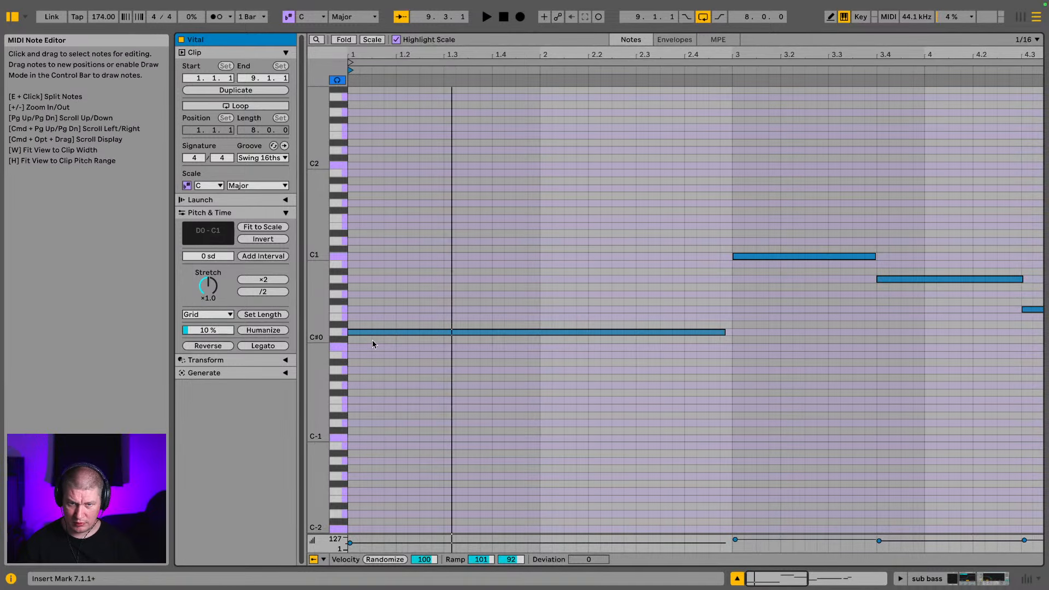
left_click_drag(349, 334, 467, 343)
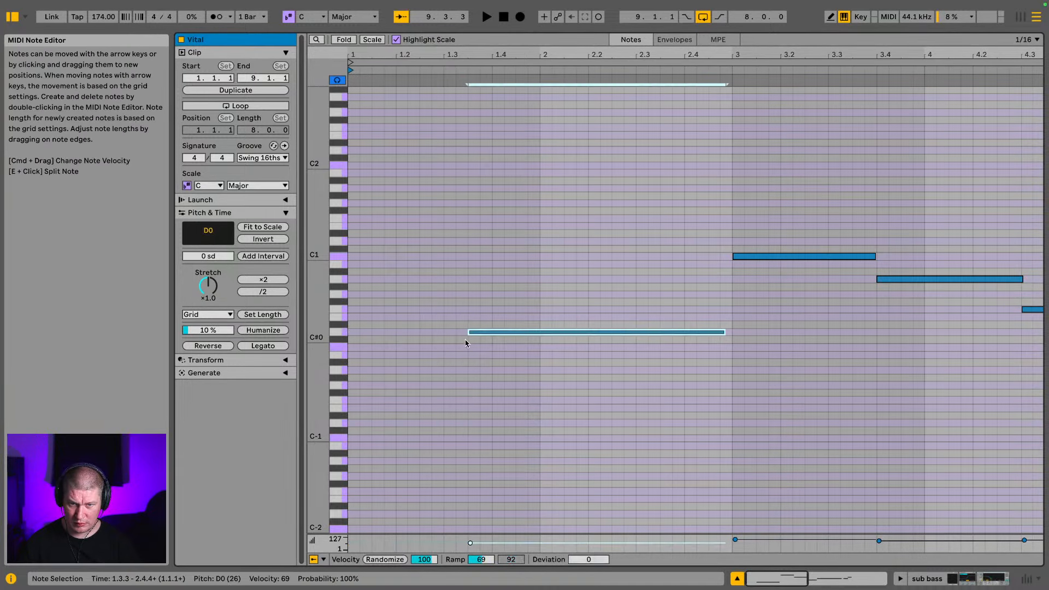
key("space")
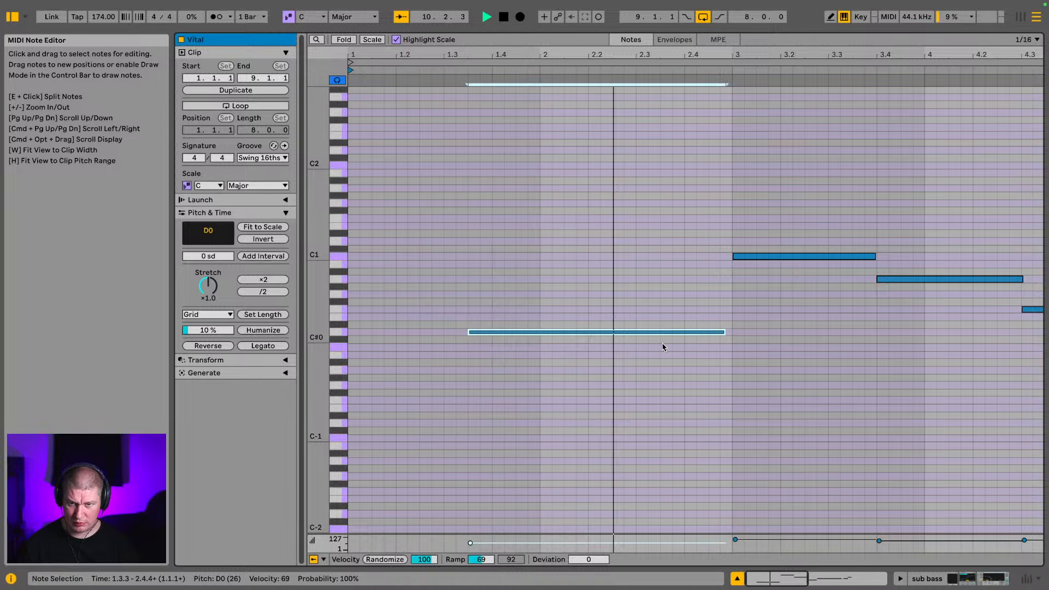
Delete the C1 and A0 notes in bars 3 to 4 and the F0 note near 4.3.1
left_click_drag(666, 183, 837, 359)
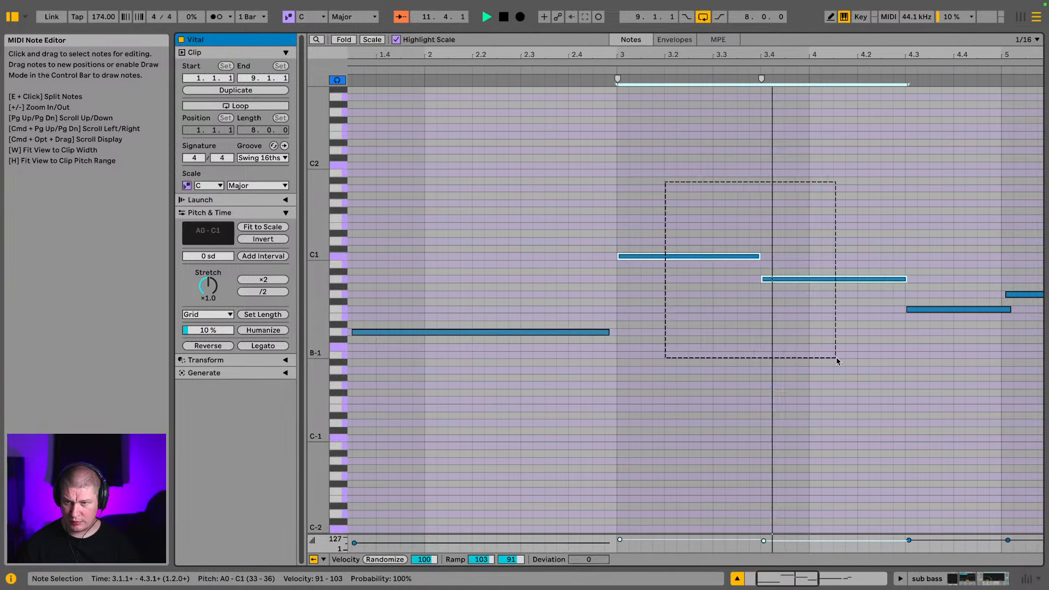
key("Delete")
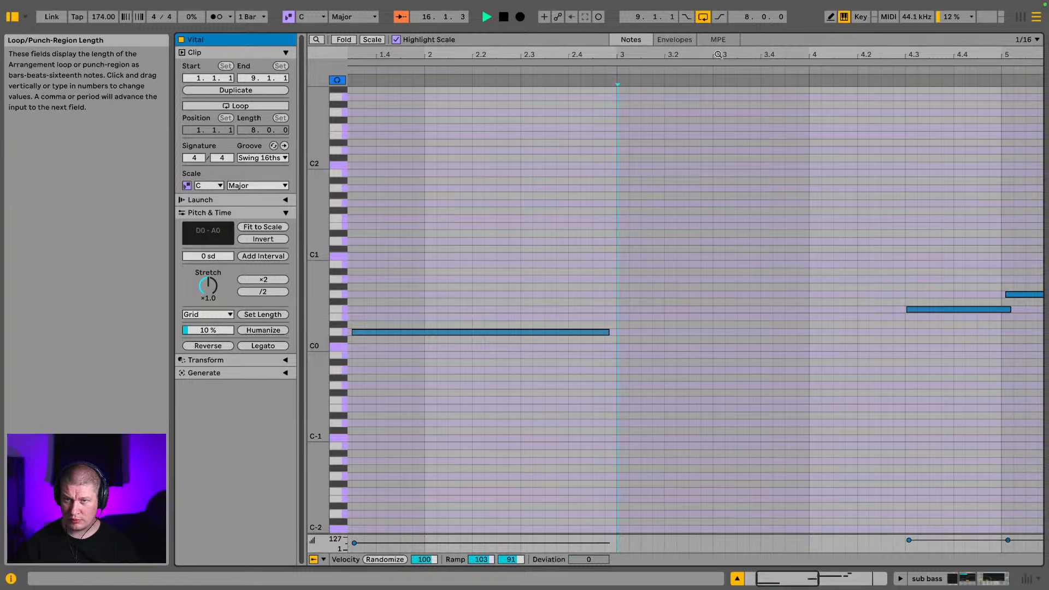
key("w")
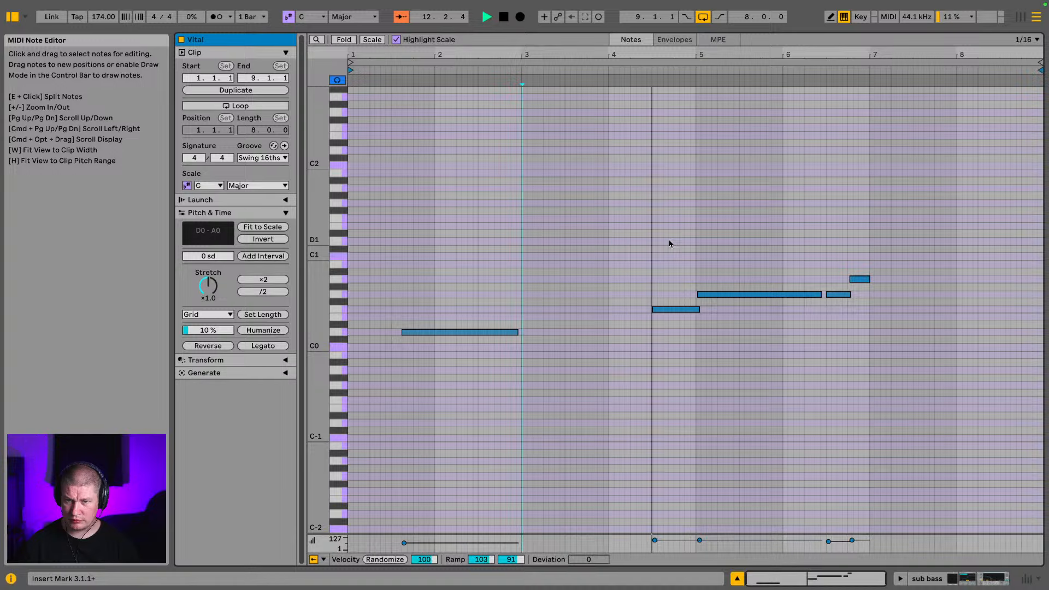
left_click(666, 310)
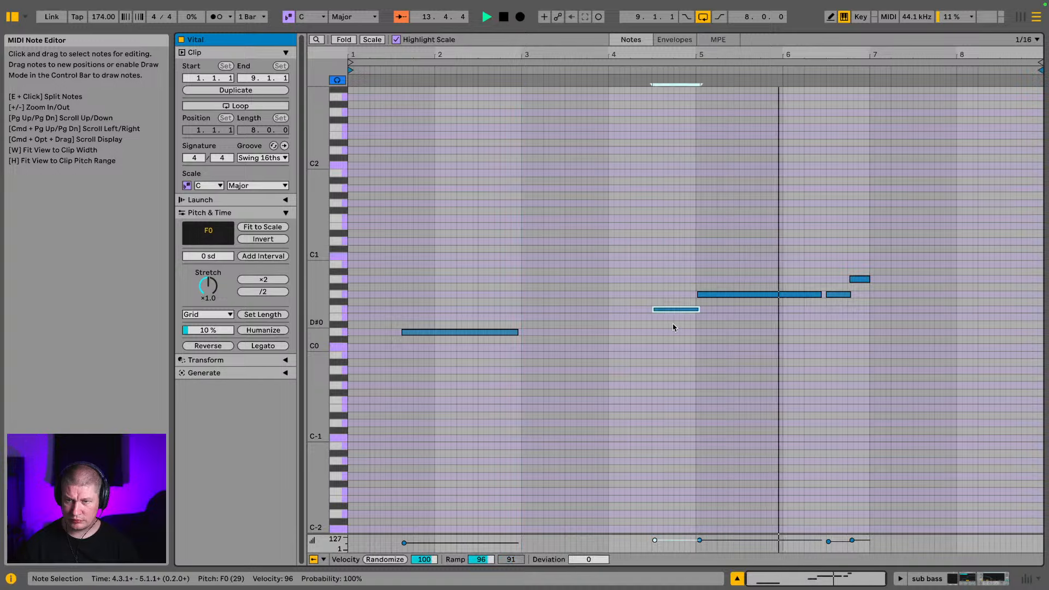
key("Delete")
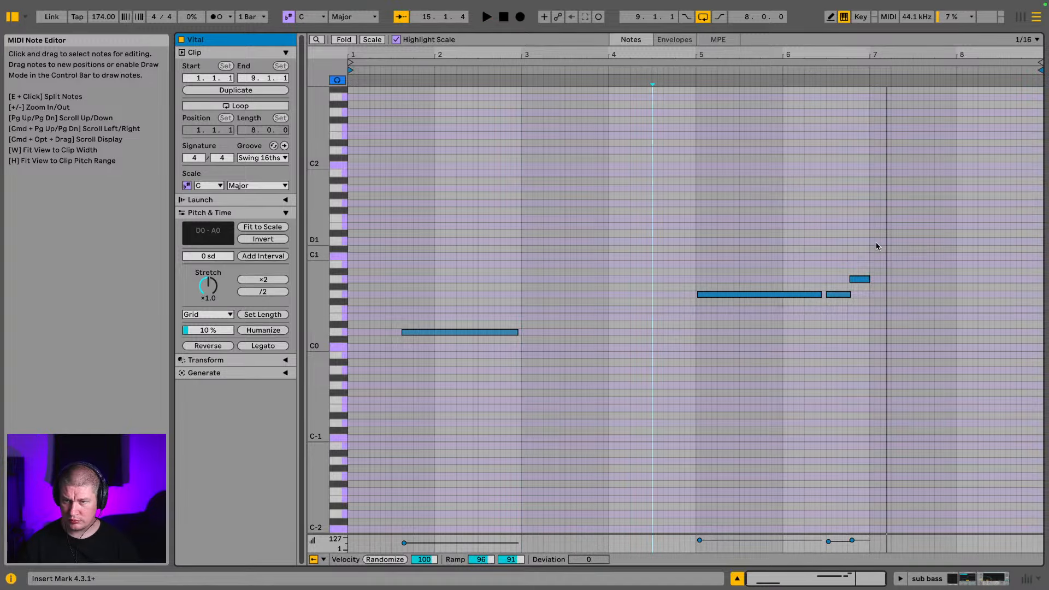
Add an A#0 note at 7.1.1 in the sub bass clip and extend it to one beat
double_click(877, 263)
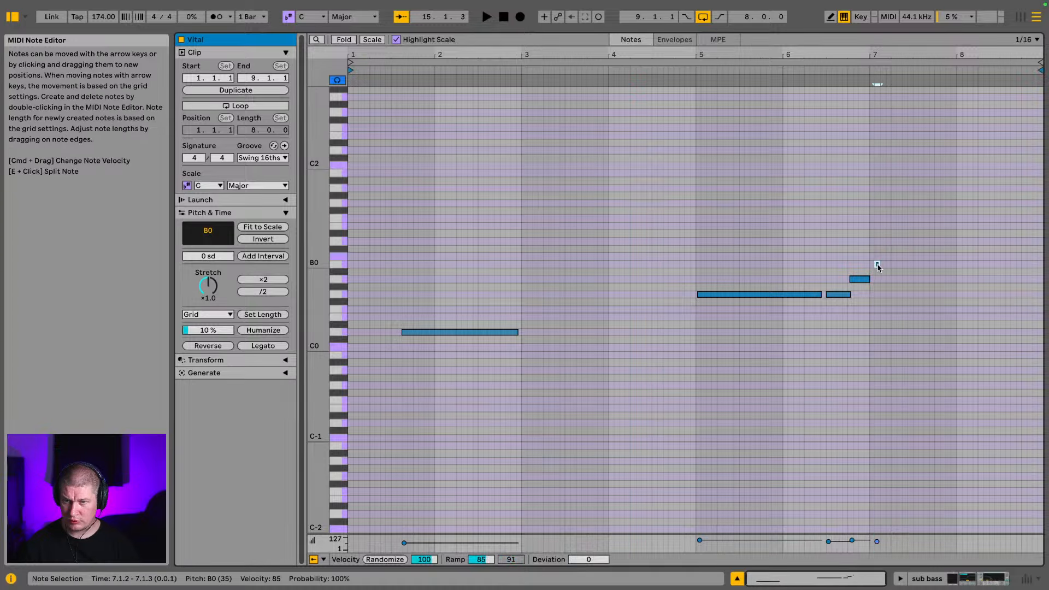
left_click_drag(878, 266, 876, 262)
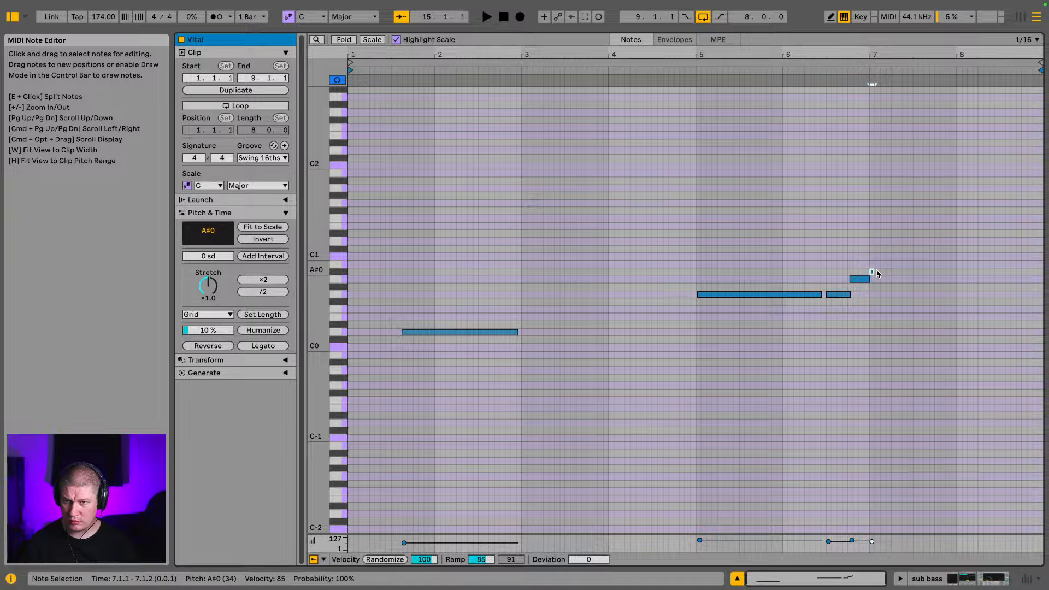
left_click_drag(872, 269, 891, 271)
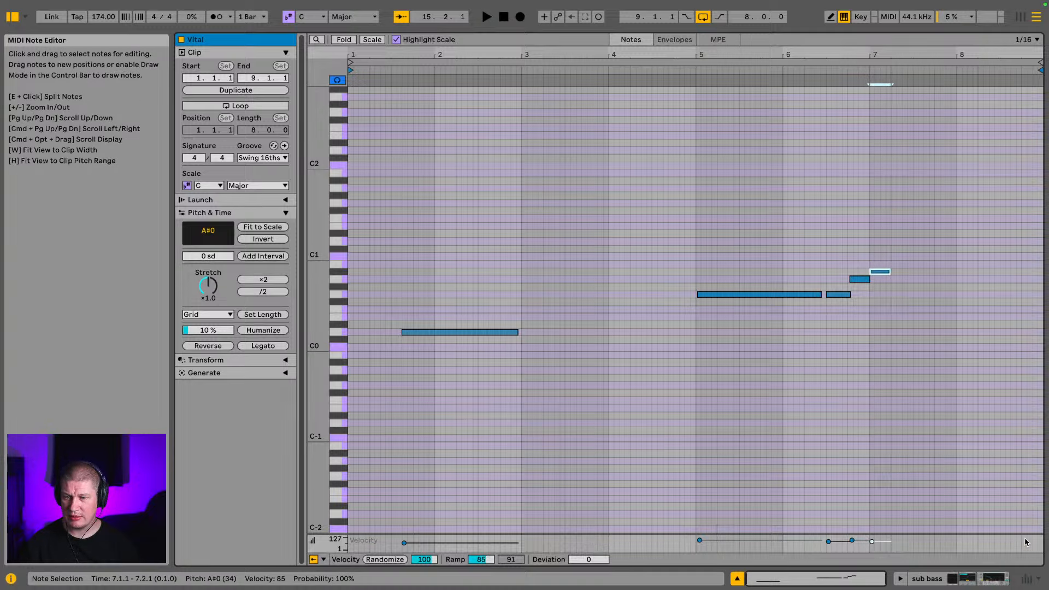
Set the sub bass track's volume to 0 dB in the mixer and play back the loop
left_click(992, 576)
key("Tab")
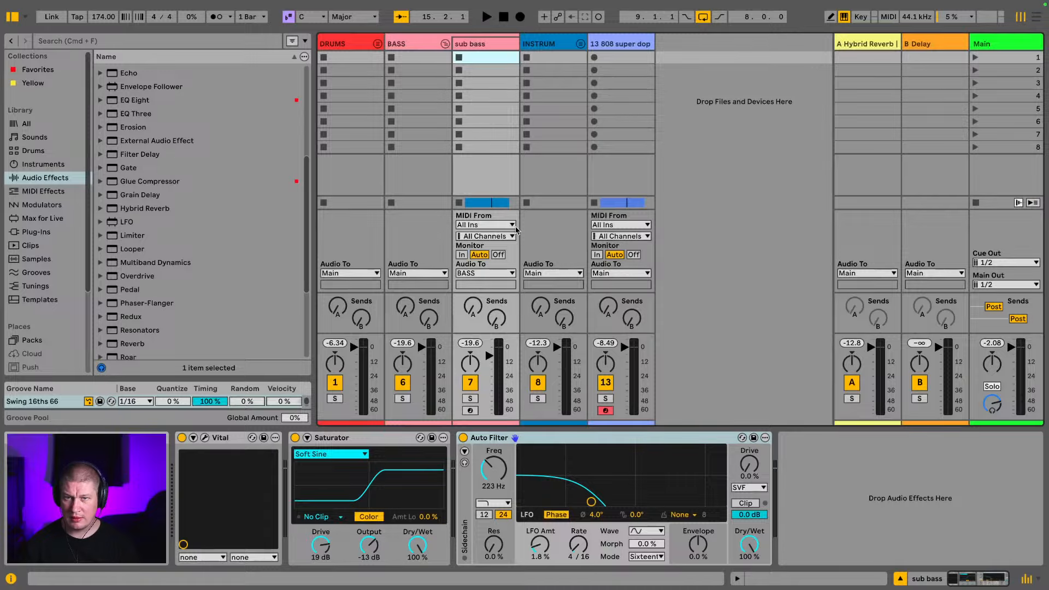
key("space")
key("space")
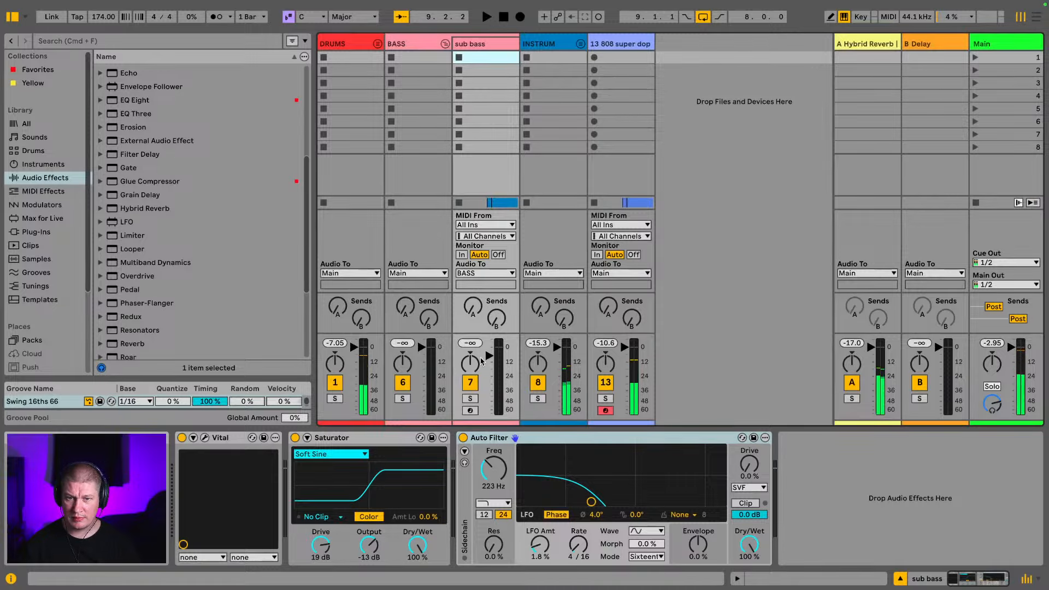
key("space")
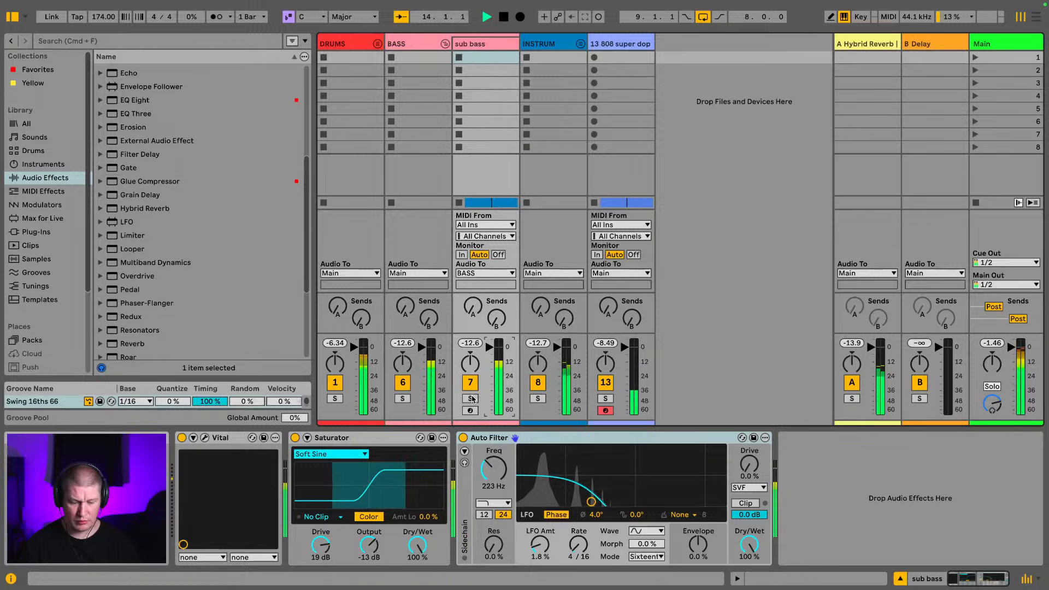
Reopen the sub bass clip and trim the long G0 note's start to 5.4.1 and the D0 note's start to 1.4.1
key("Tab")
double_click(494, 146)
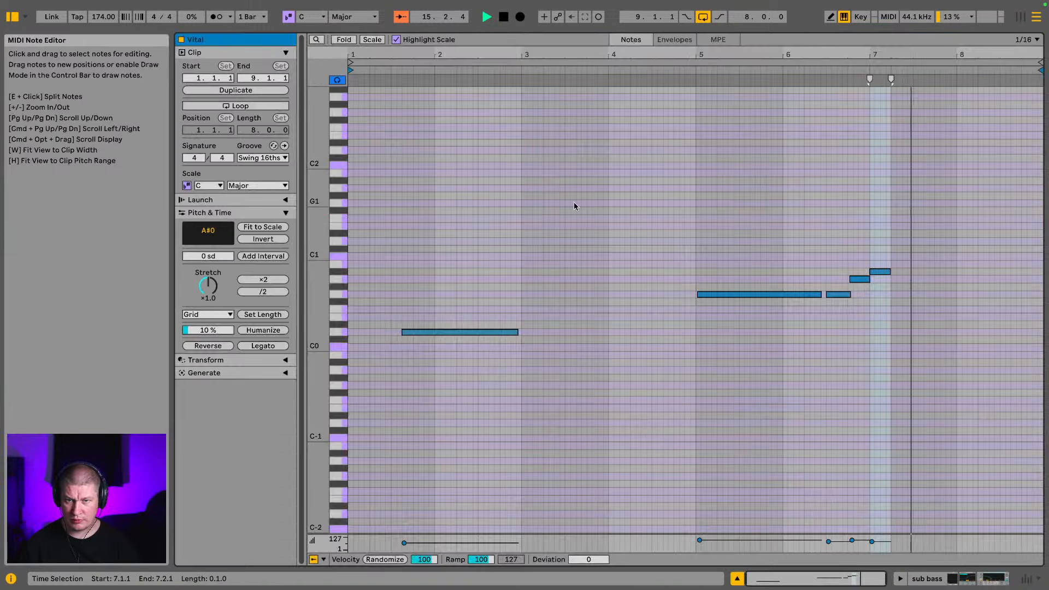
left_click_drag(698, 295, 750, 298)
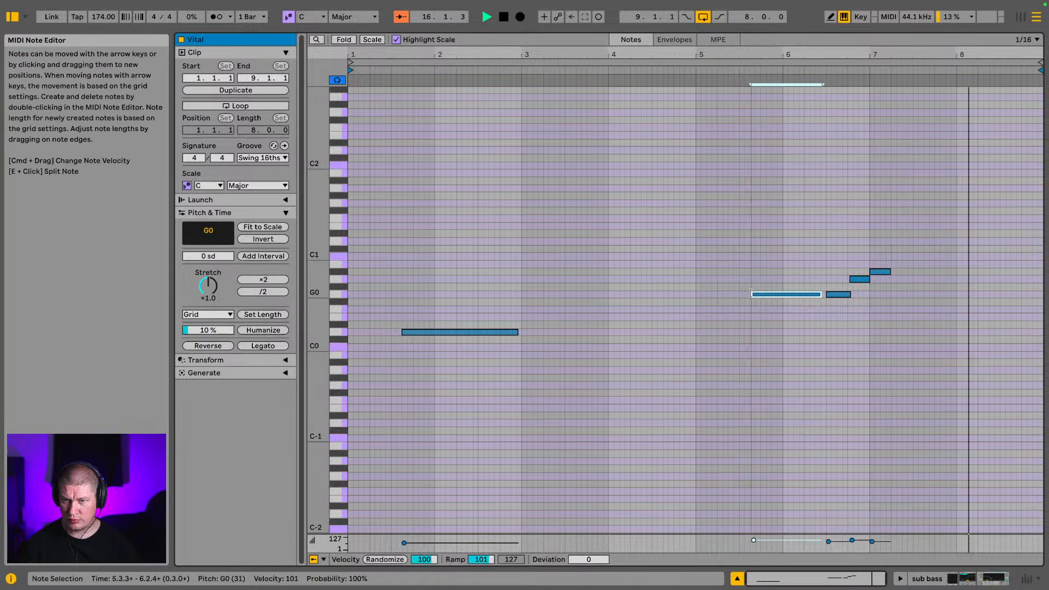
left_click_drag(749, 293, 753, 294)
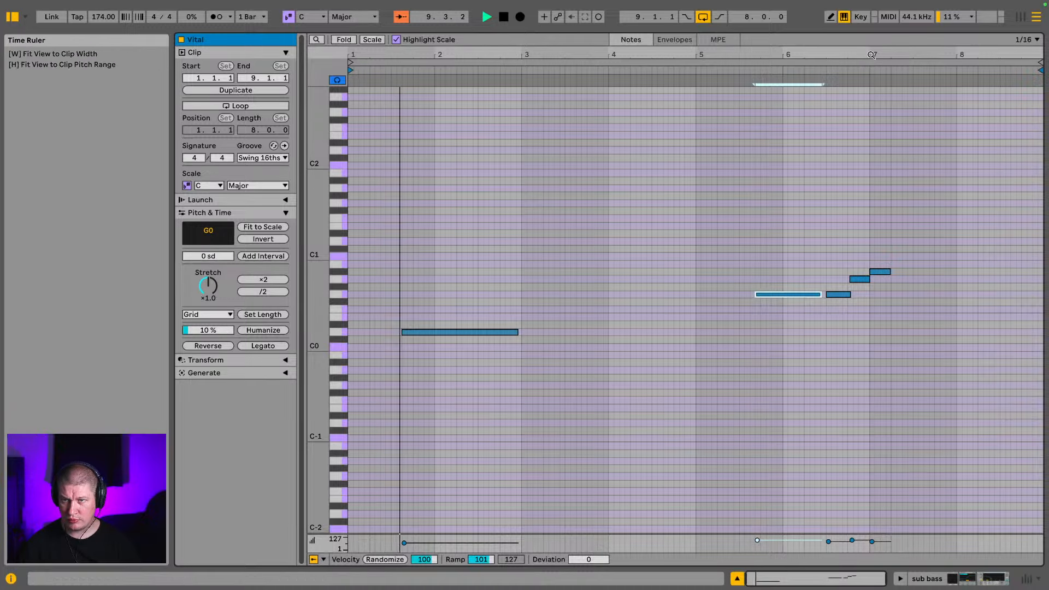
left_click_drag(870, 54, 824, 80)
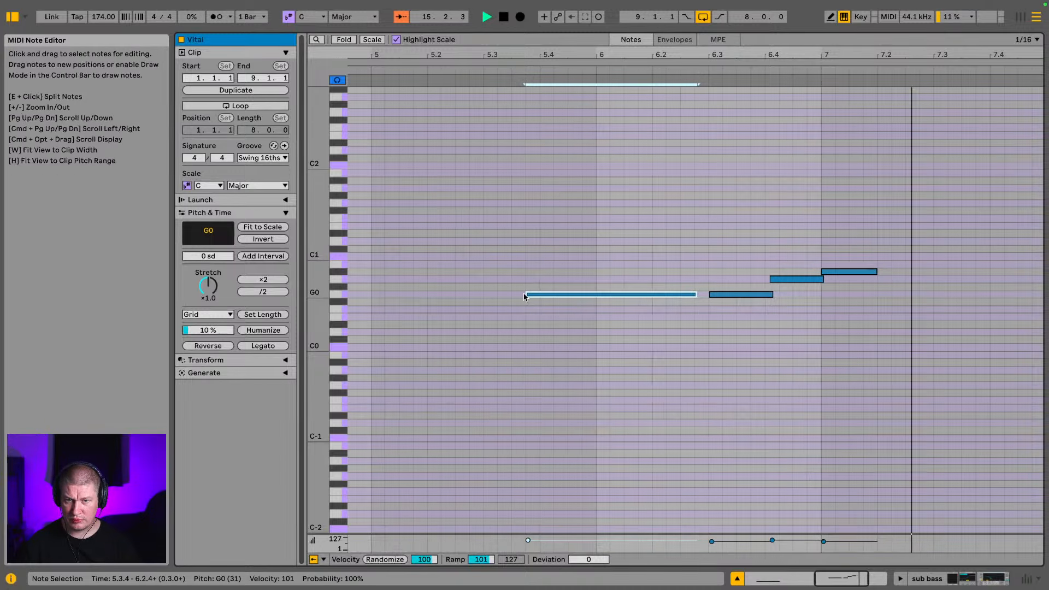
left_click_drag(525, 294, 541, 294)
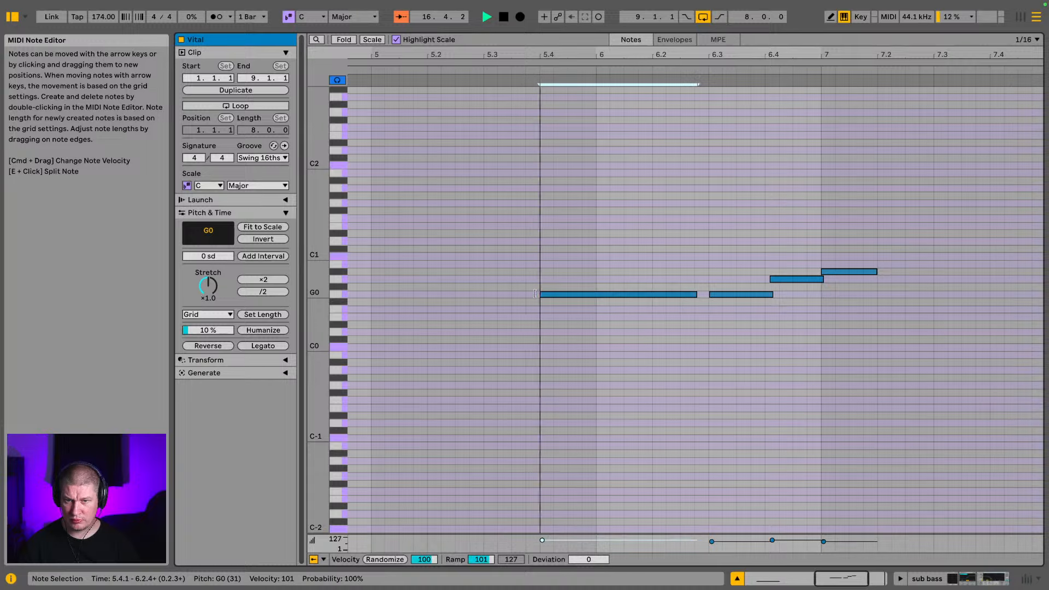
left_click_drag(519, 54, 1041, 51)
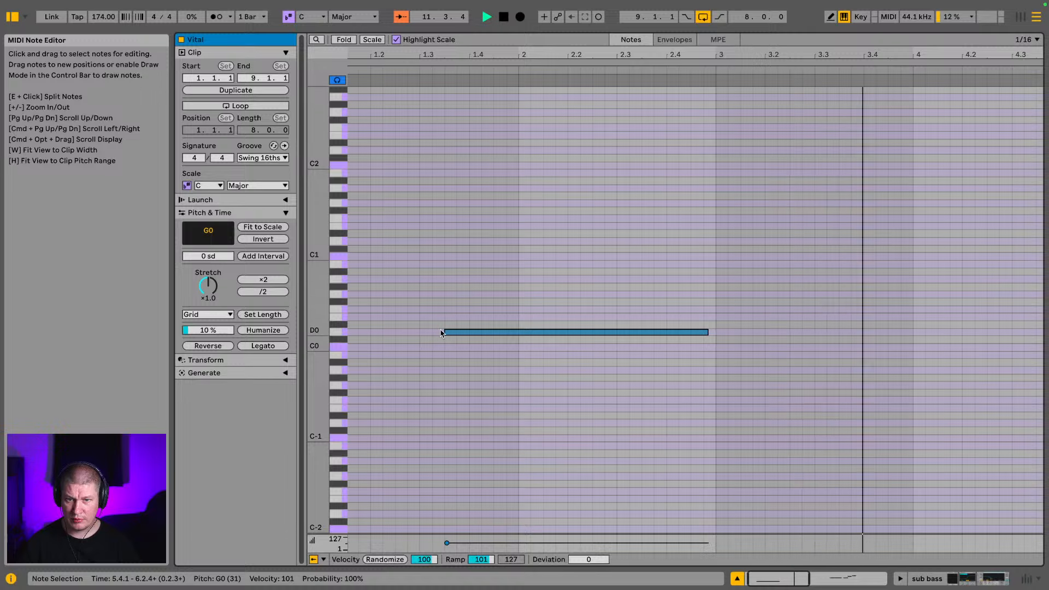
left_click_drag(445, 332, 468, 336)
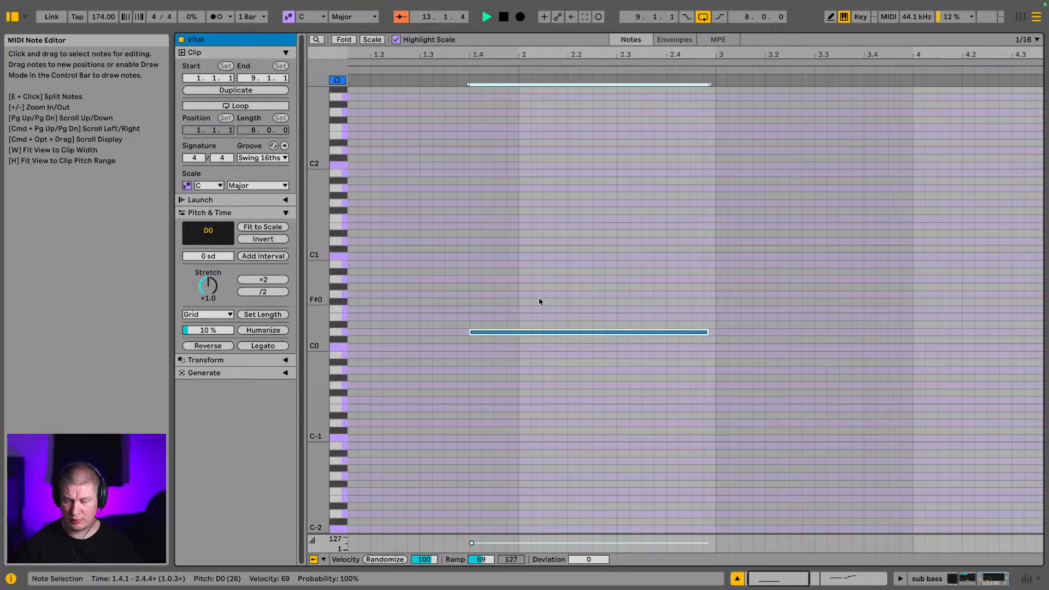
Solo the sub bass and 808 super dope tracks in the arrangement and hide the browser
left_click(997, 583)
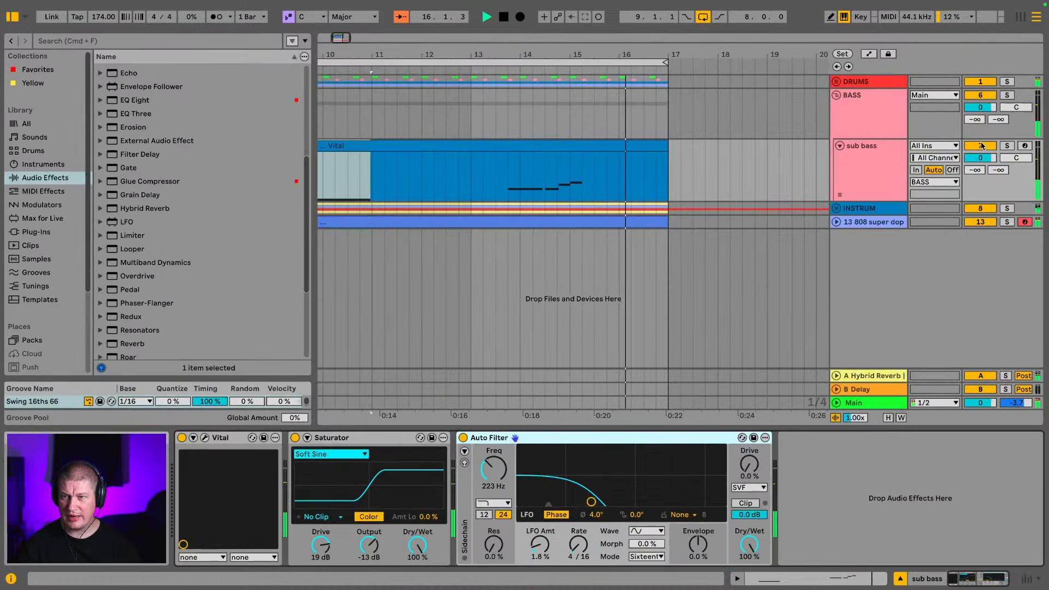
left_click(1007, 222)
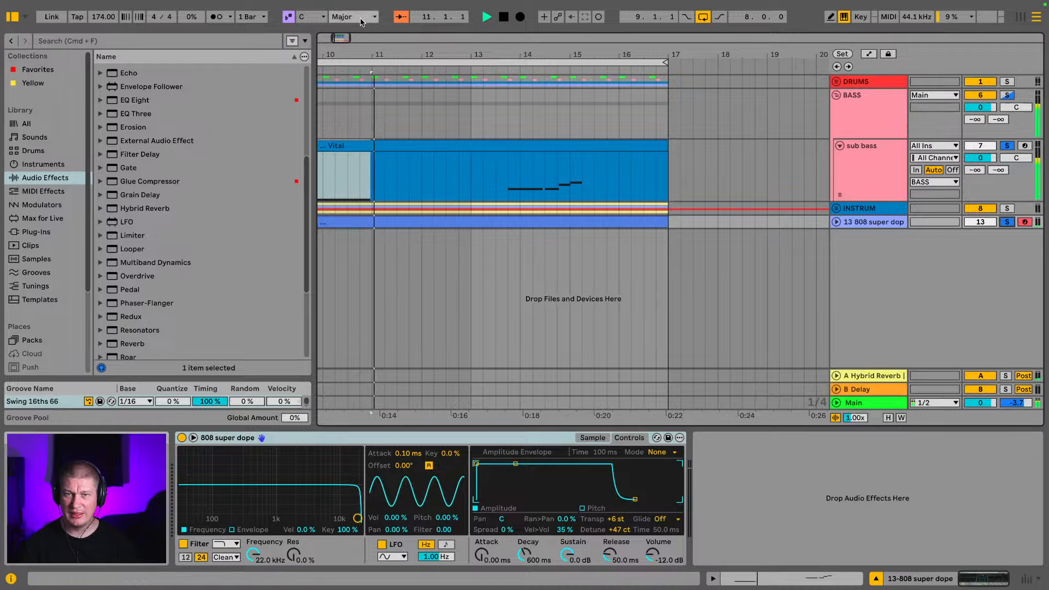
left_click(11, 17)
left_click_drag(51, 45, 48, 93)
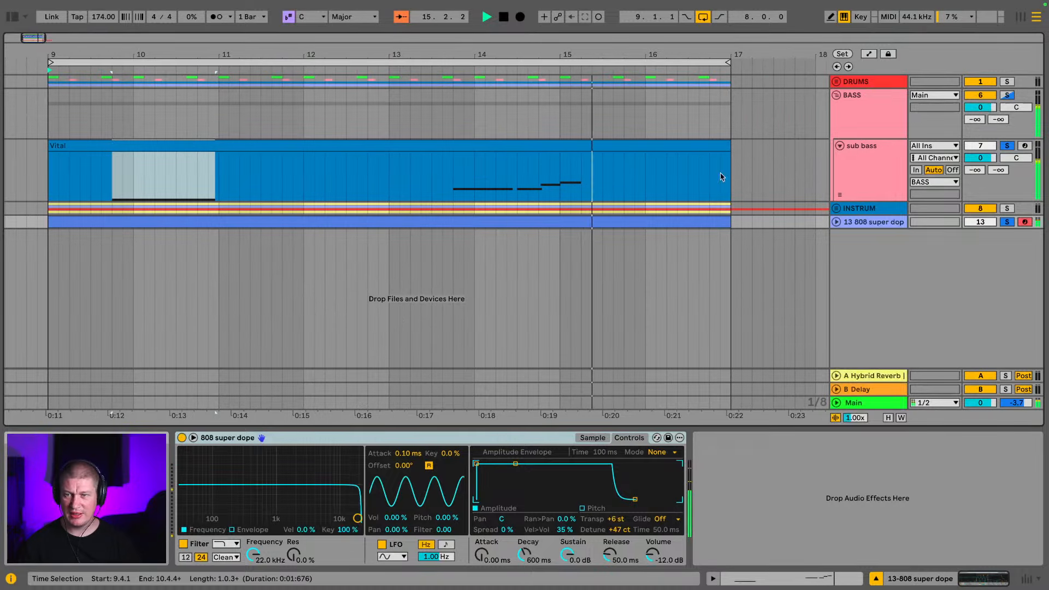
Move the 808 super dope track into the BASS group below sub bass and unfold it to show its notes
left_click(889, 221)
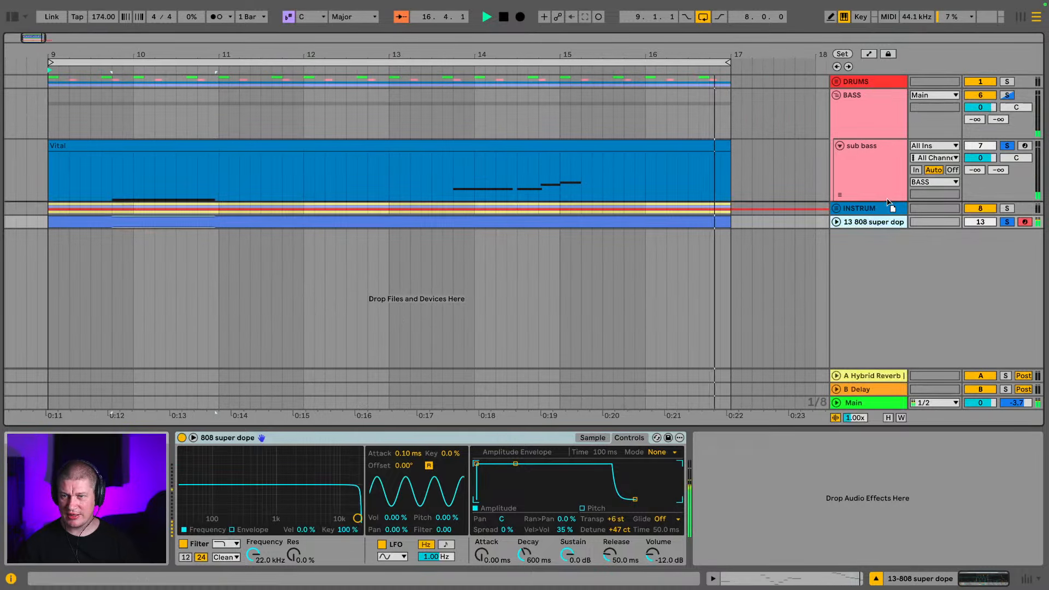
left_click_drag(890, 202, 889, 203)
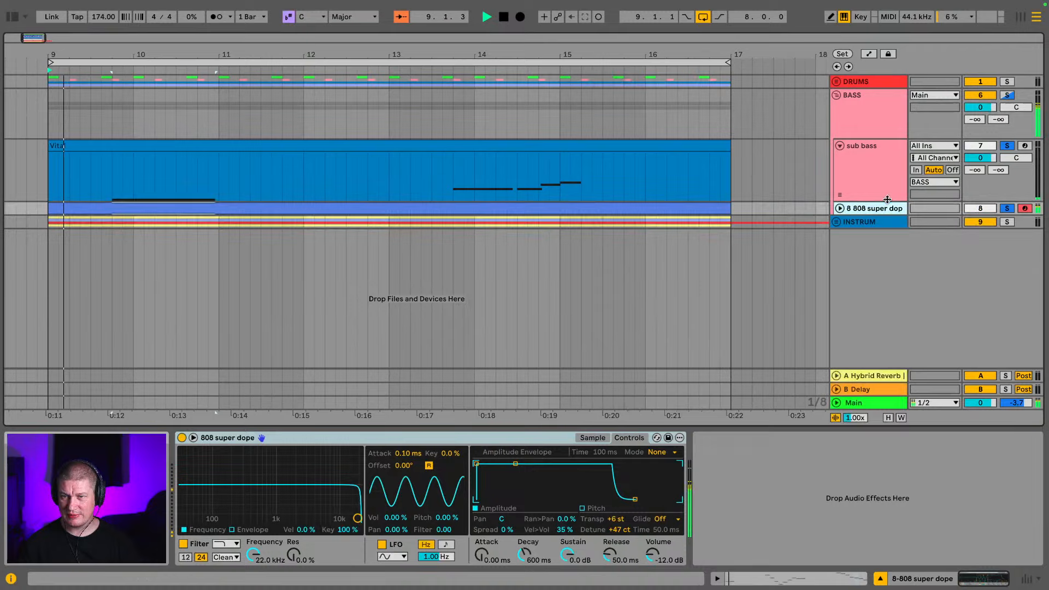
left_click(841, 208)
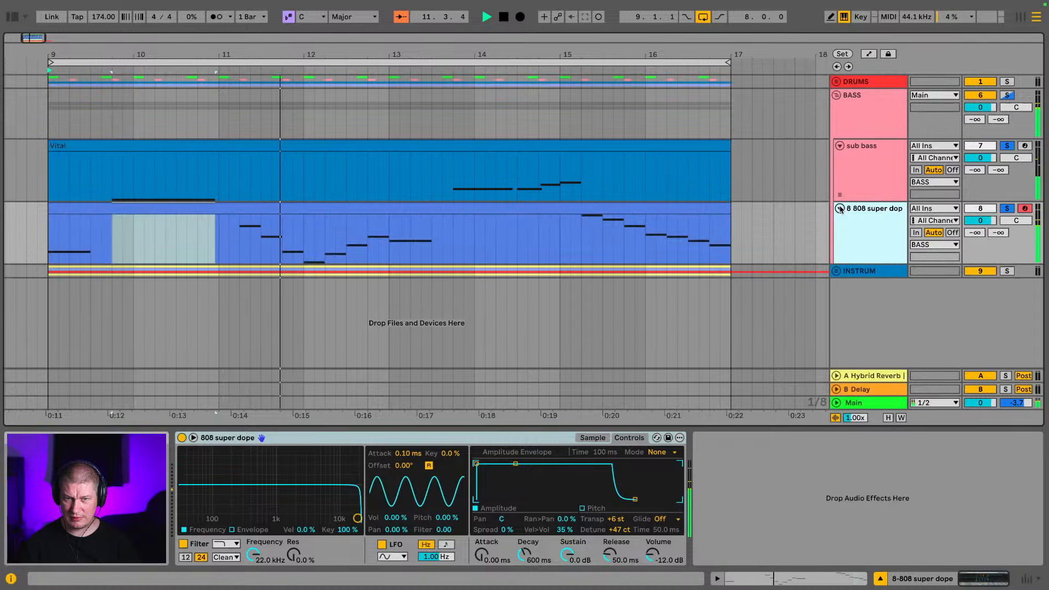
key("Tab")
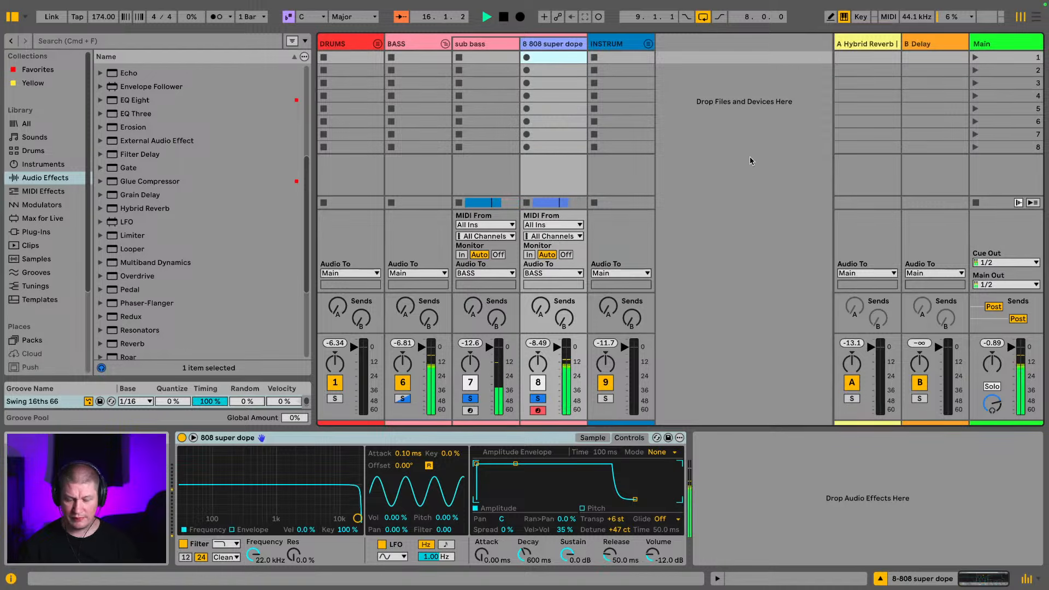
key("Tab")
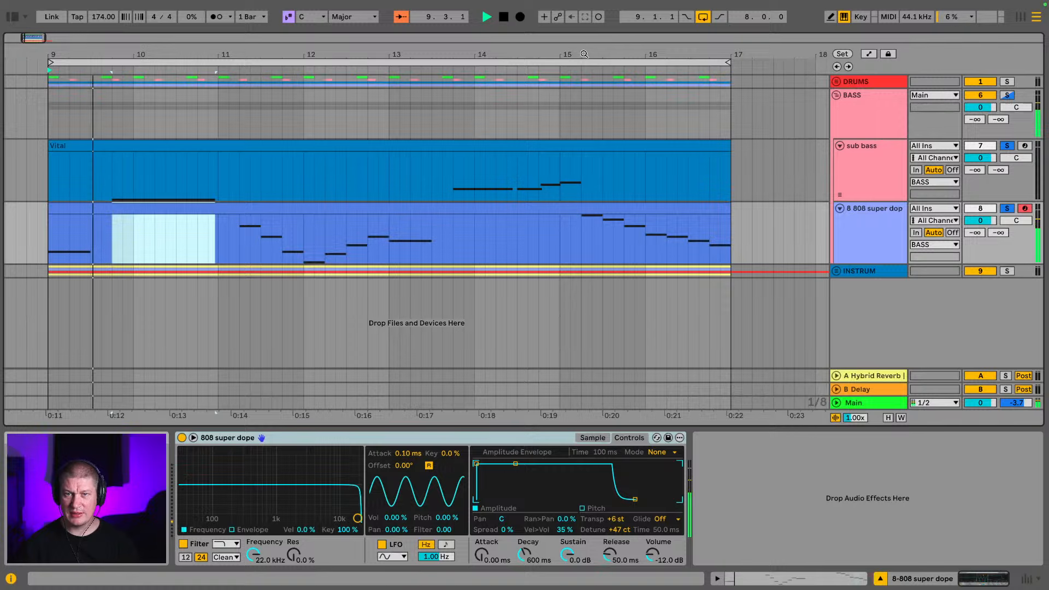
In the sub bass clip, trim the short G0 note to end at 6.4.1 and move the A0 note to start there
left_click_drag(584, 54, 584, 111)
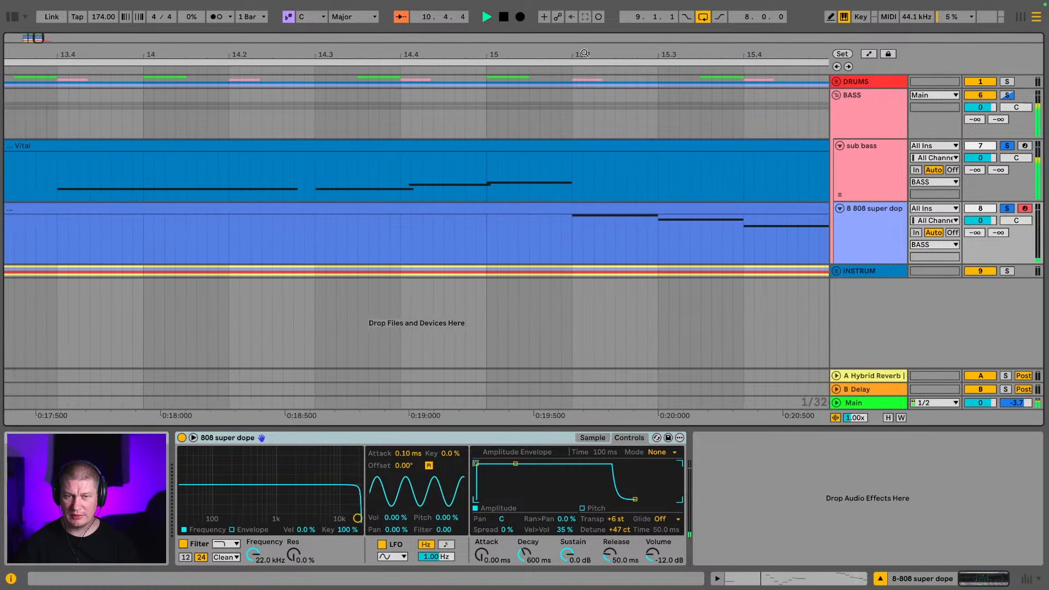
double_click(494, 143)
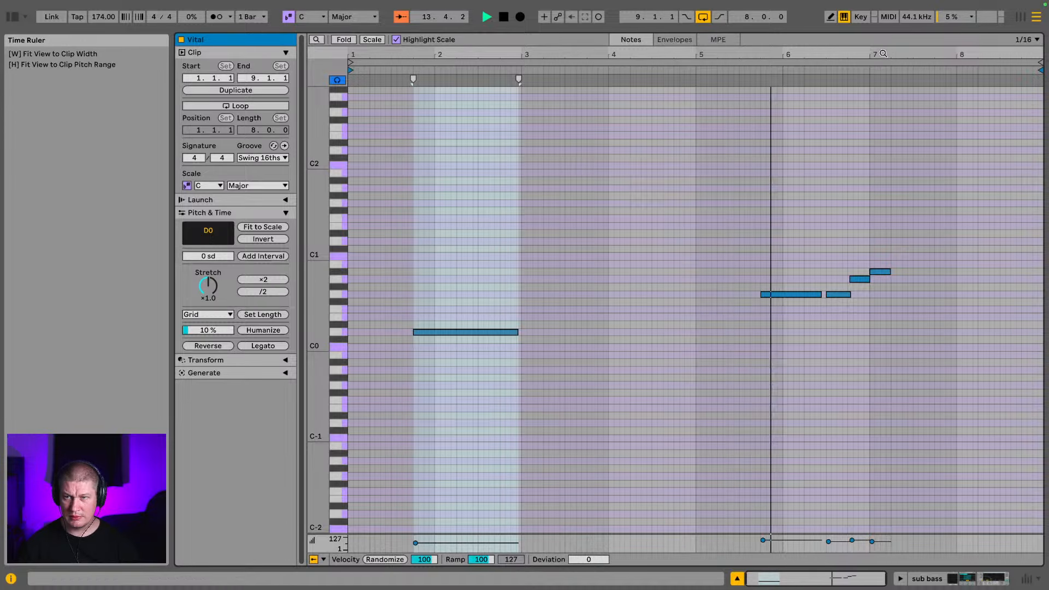
left_click_drag(792, 53, 792, 109)
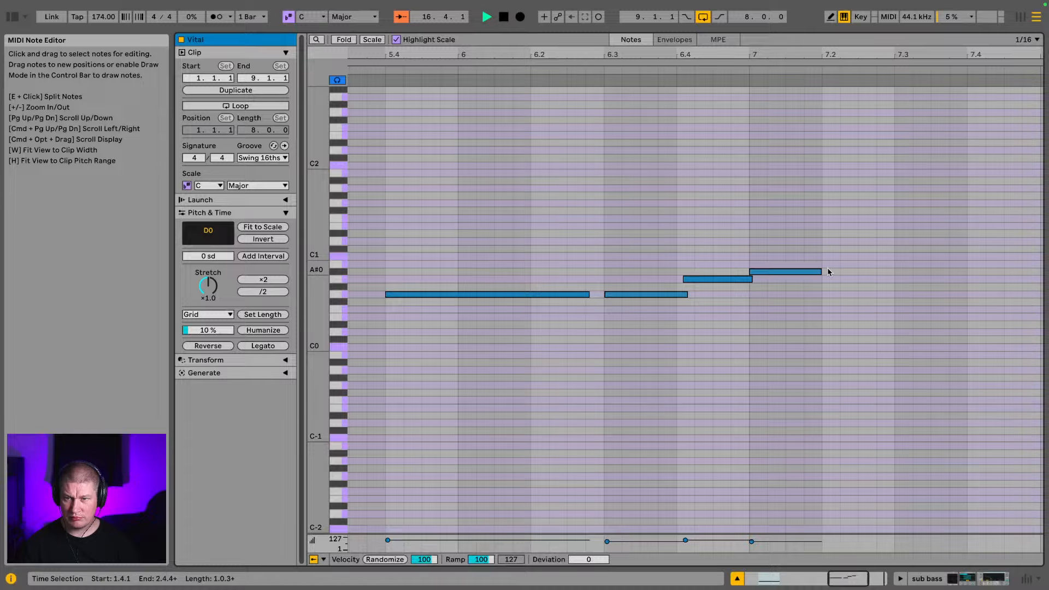
left_click(686, 293)
left_click_drag(679, 294, 692, 285)
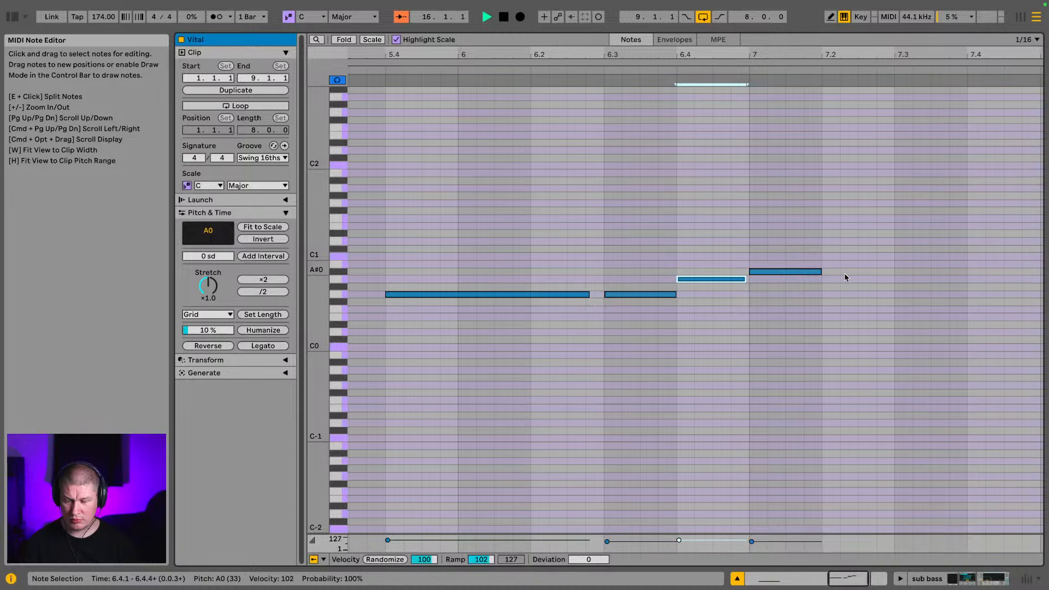
left_click(944, 583)
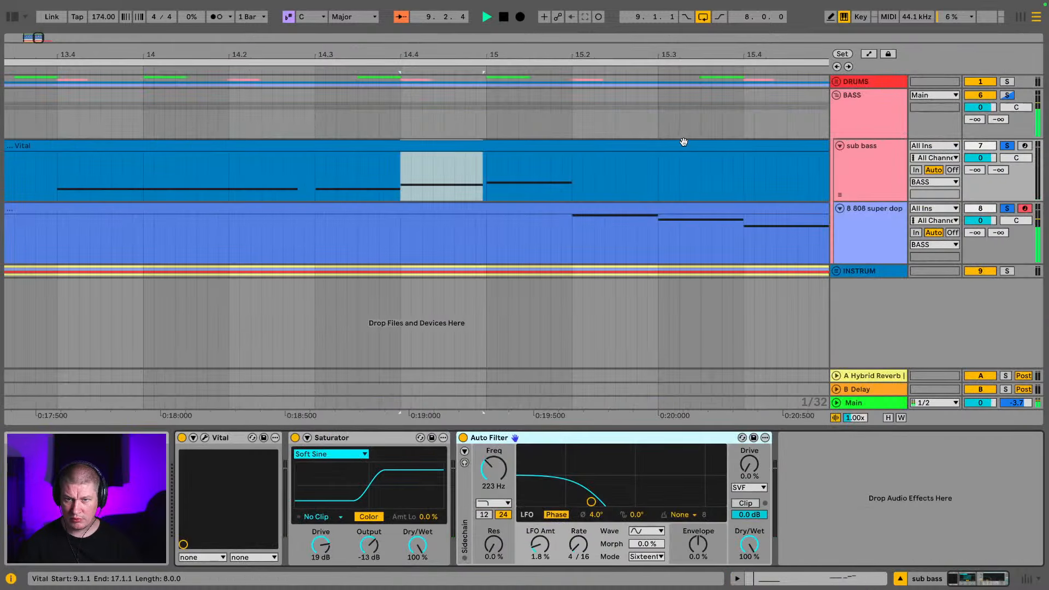
In the 808 super dope clip, nudge the G4 note at 7.2 slightly later
left_click(632, 203)
double_click(632, 204)
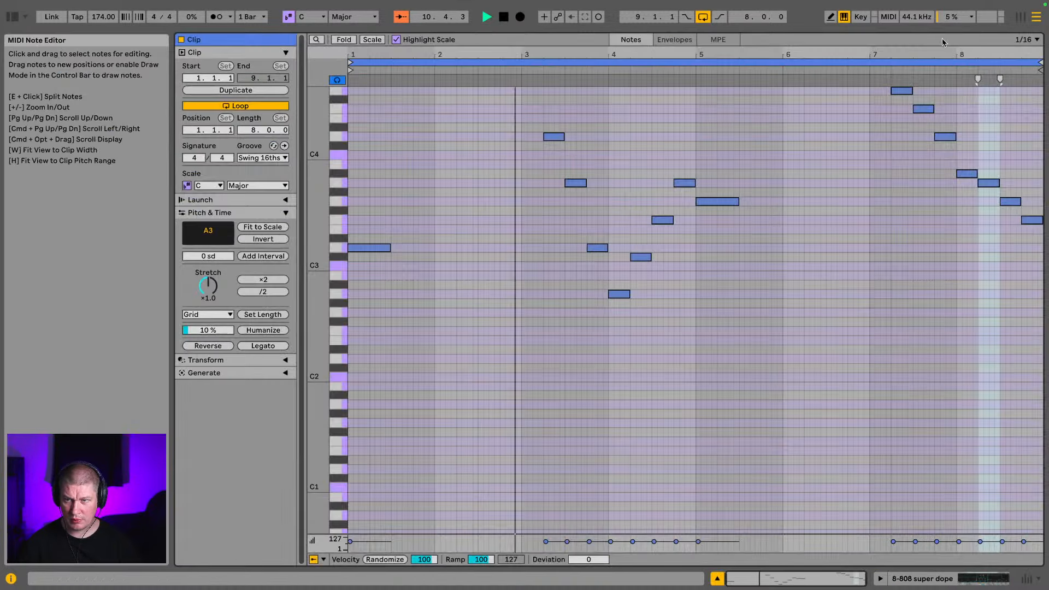
left_click_drag(961, 54, 787, 122)
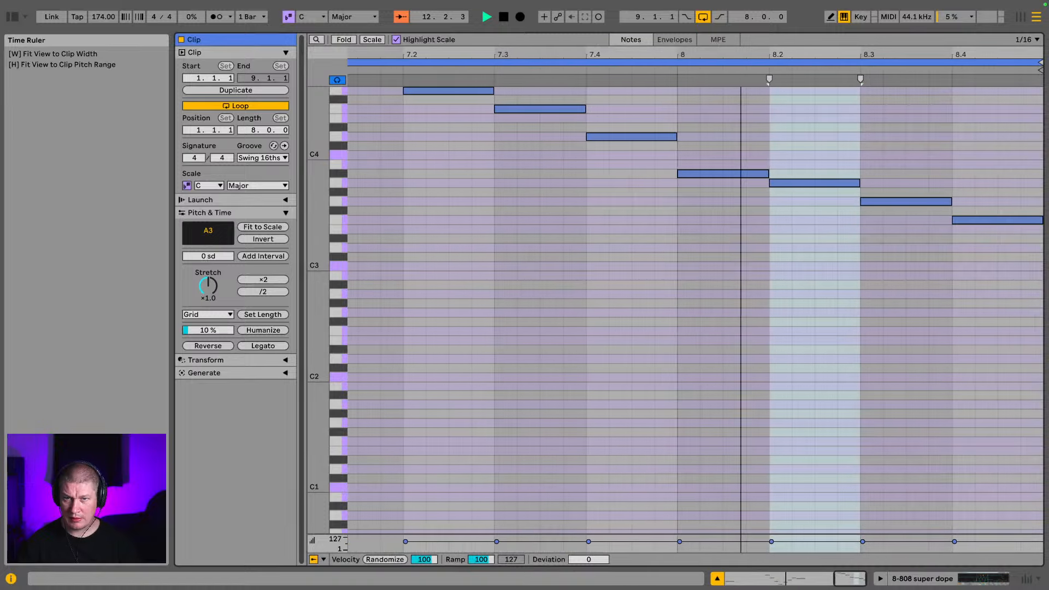
left_click_drag(454, 90, 456, 92)
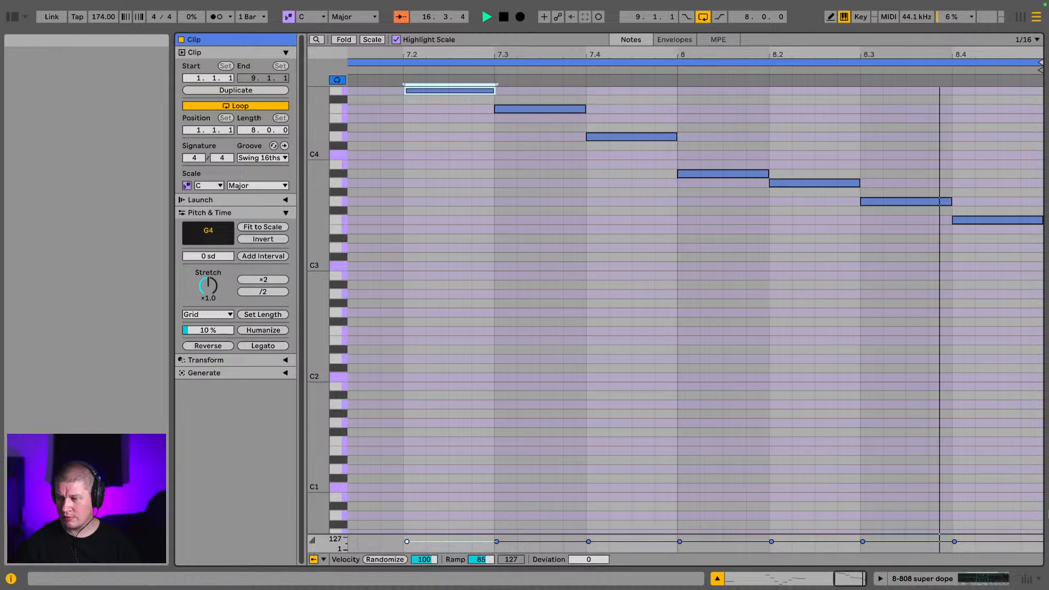
left_click(962, 582)
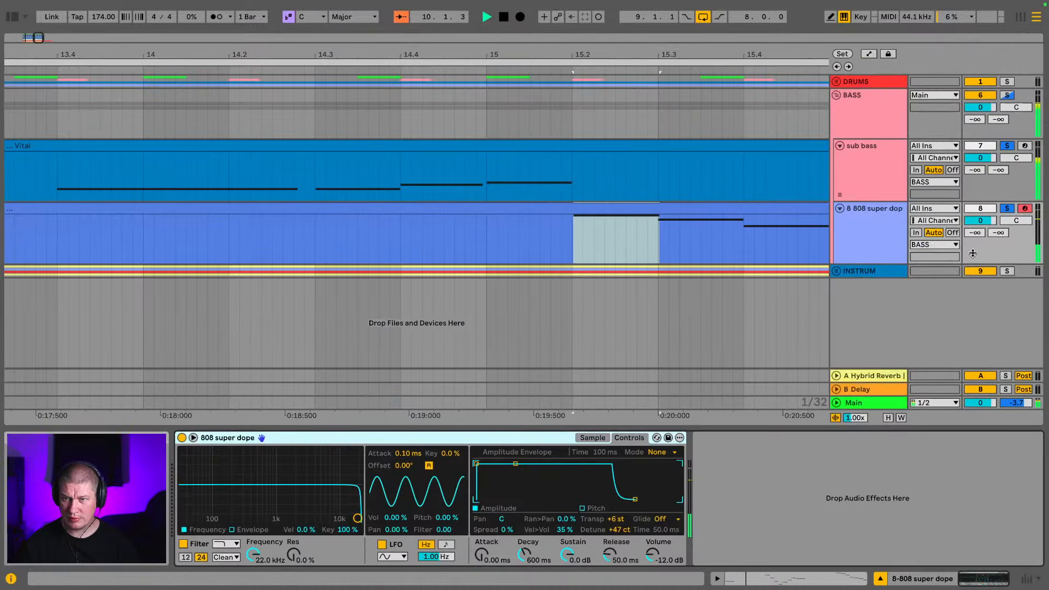
Add an Auto Filter to the end of the DRUMS group's effect chain and set its filter type to Band-pass
left_click(888, 83)
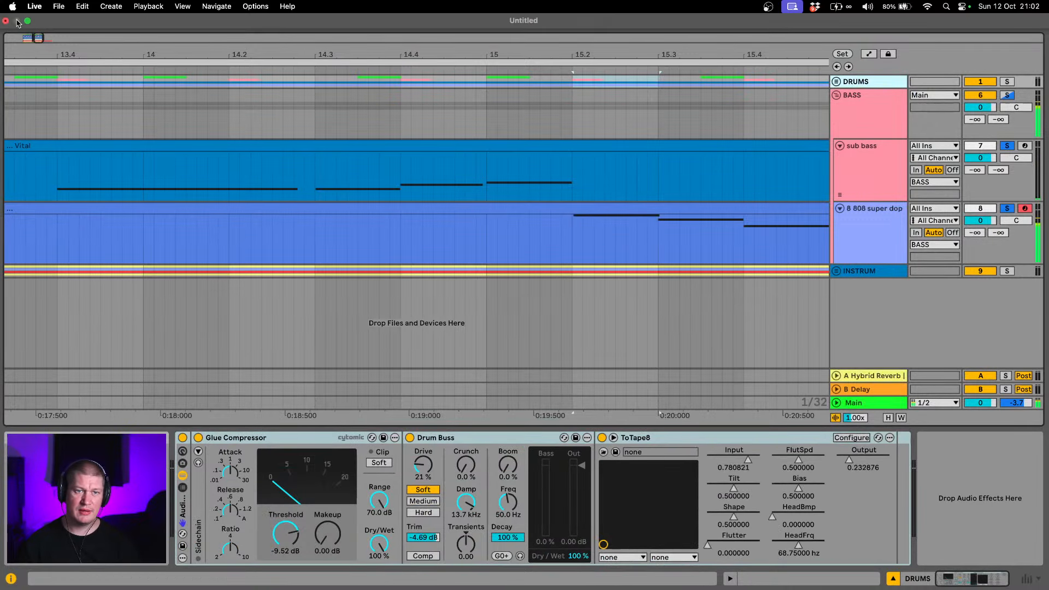
left_click(11, 17)
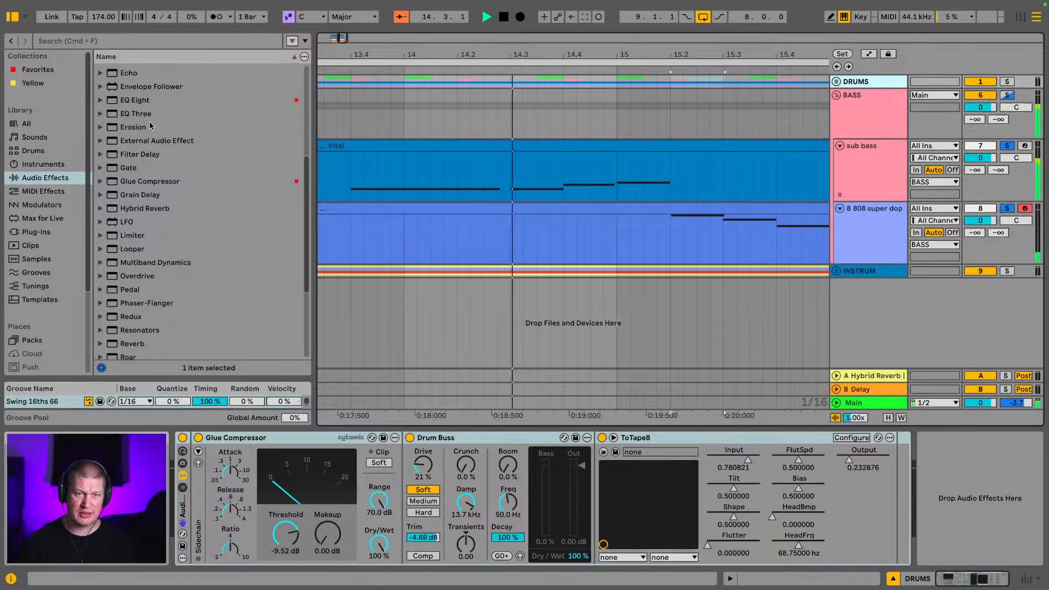
scroll(142, 115, "up", 5)
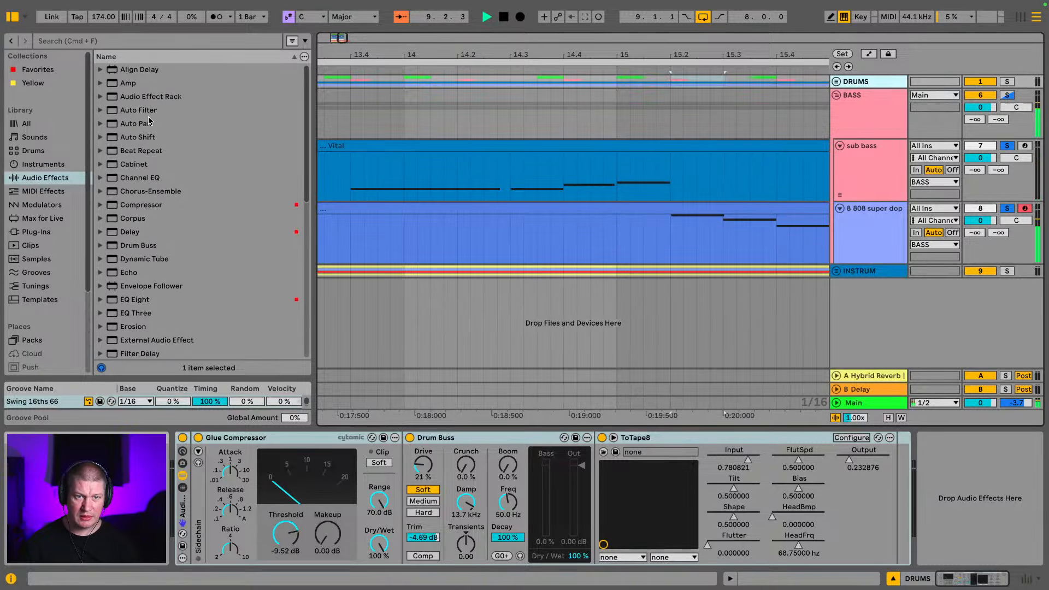
left_click(144, 109)
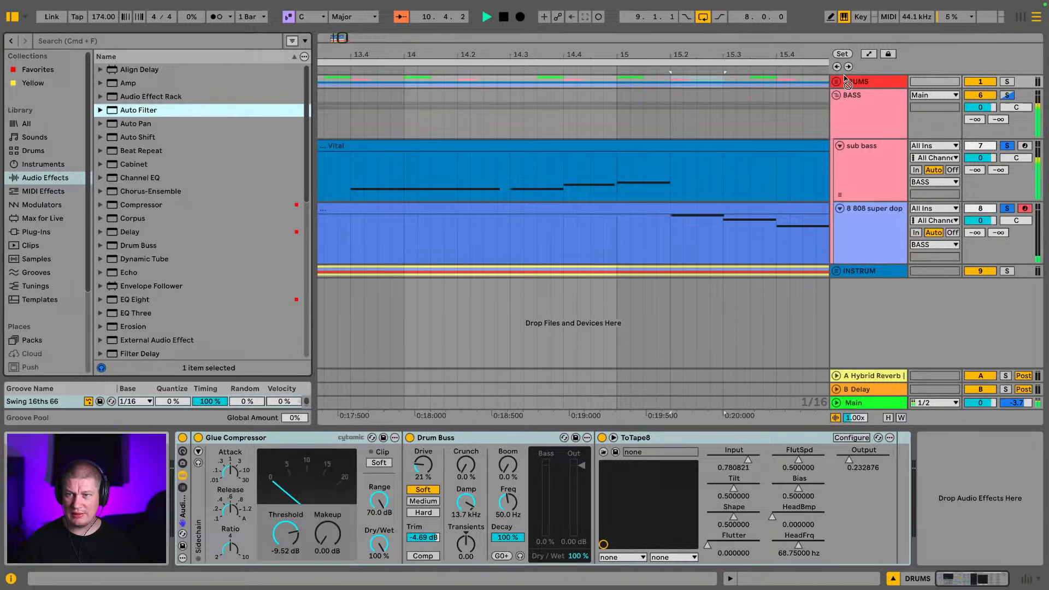
left_click_drag(869, 83, 867, 85)
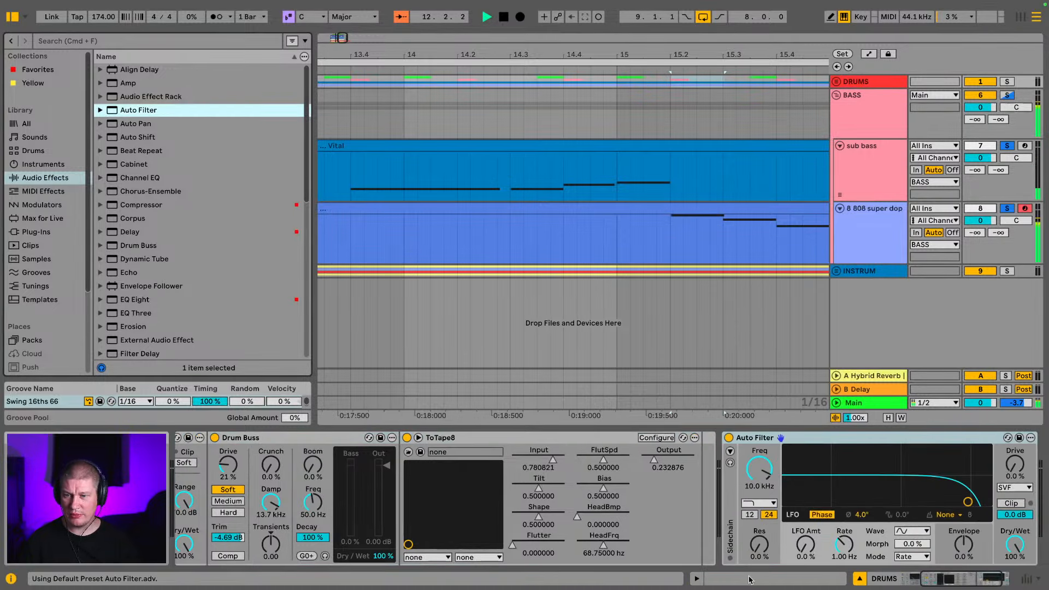
left_click(772, 502)
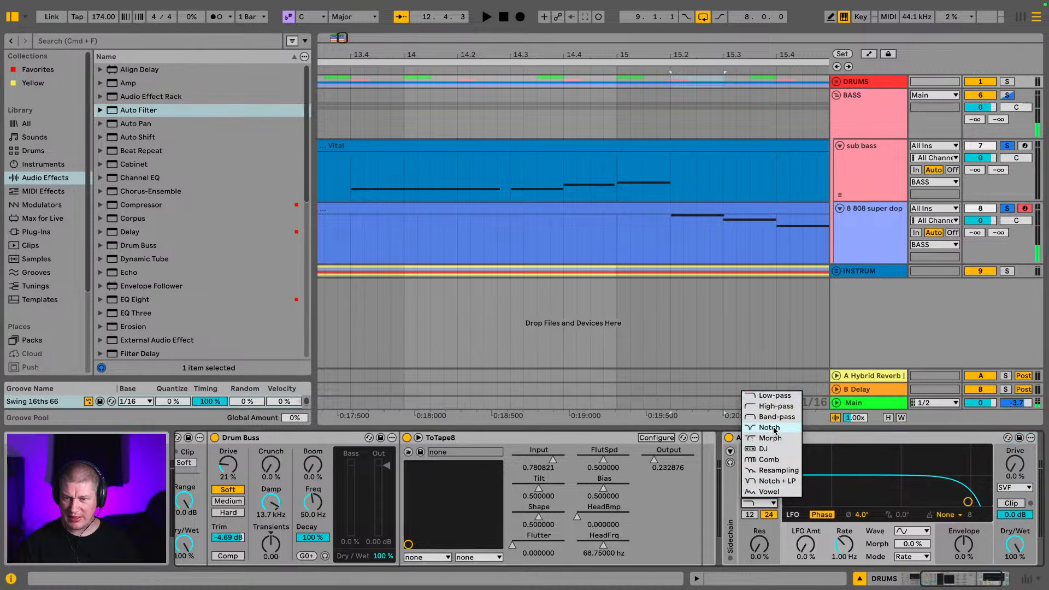
left_click(772, 418)
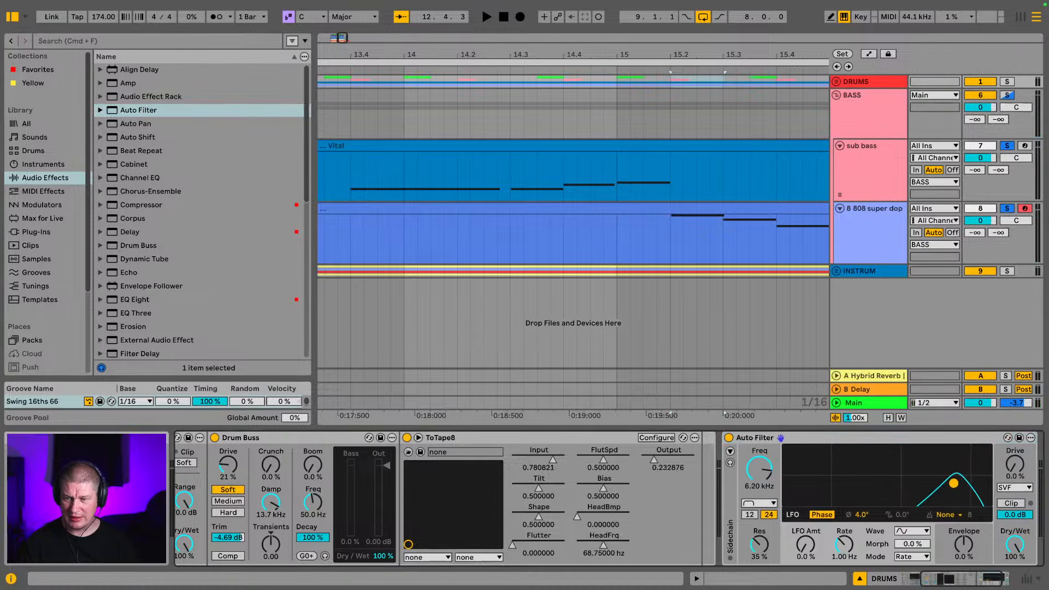
Play DRUMS and INSTRUM soloed and set the DRUMS band-pass filter to 1.43 kHz with 25% resonance
left_click(1008, 82)
key("space")
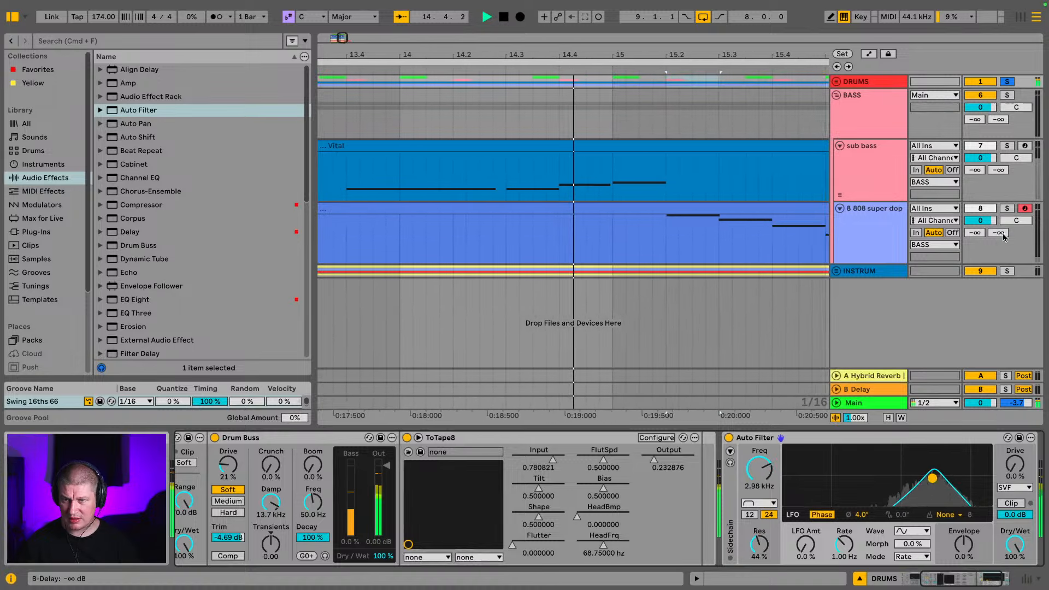
left_click(1007, 271, "super")
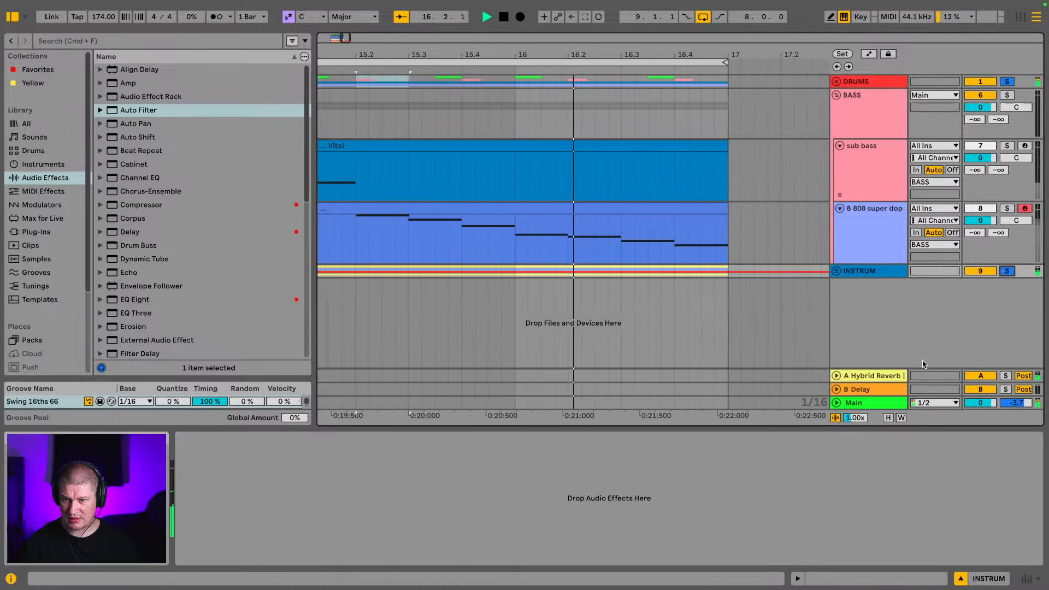
key("super+z")
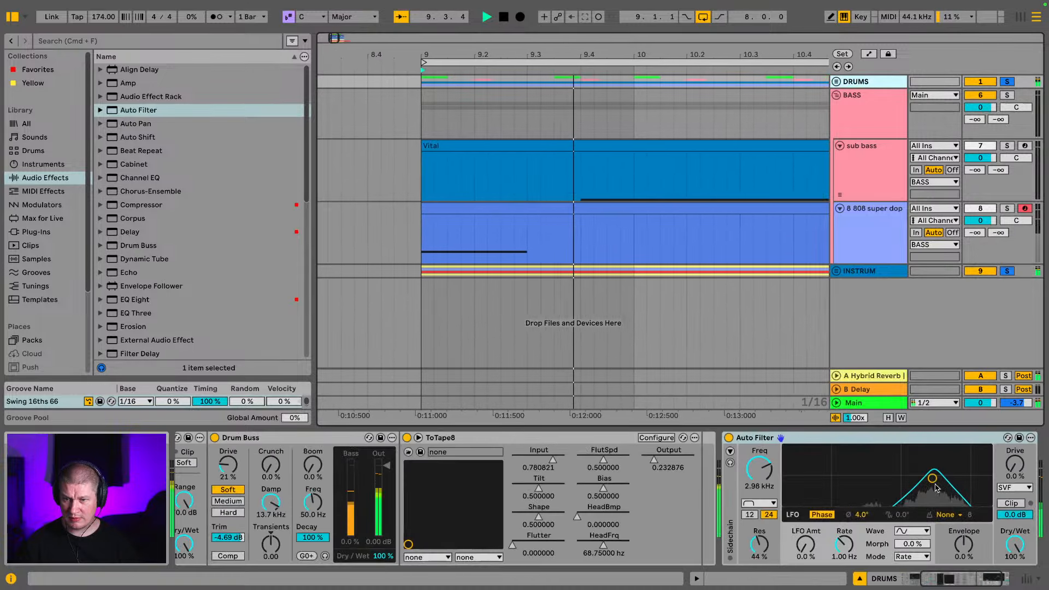
left_click_drag(936, 488, 911, 488)
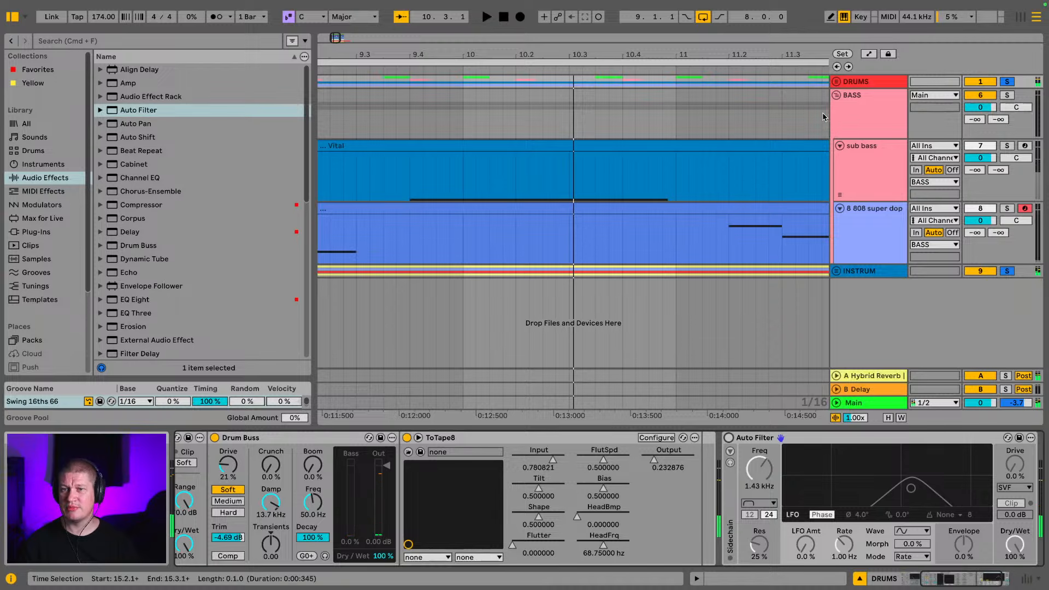
Fold the BASS group and hide the browser to show the whole loop in the arrangement
left_click(836, 95)
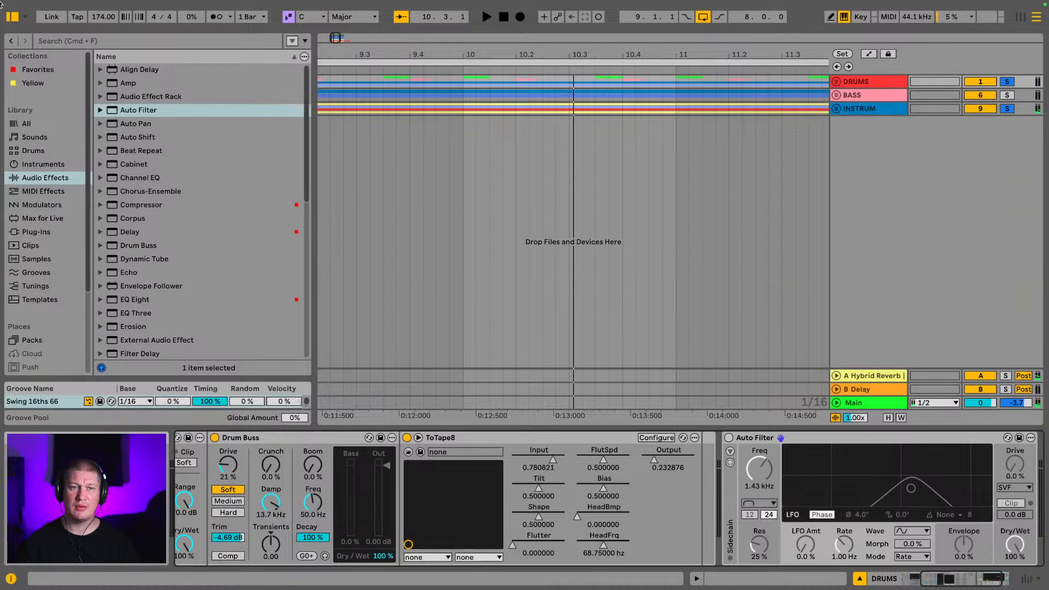
left_click(12, 17)
left_click_drag(326, 52, 198, 52)
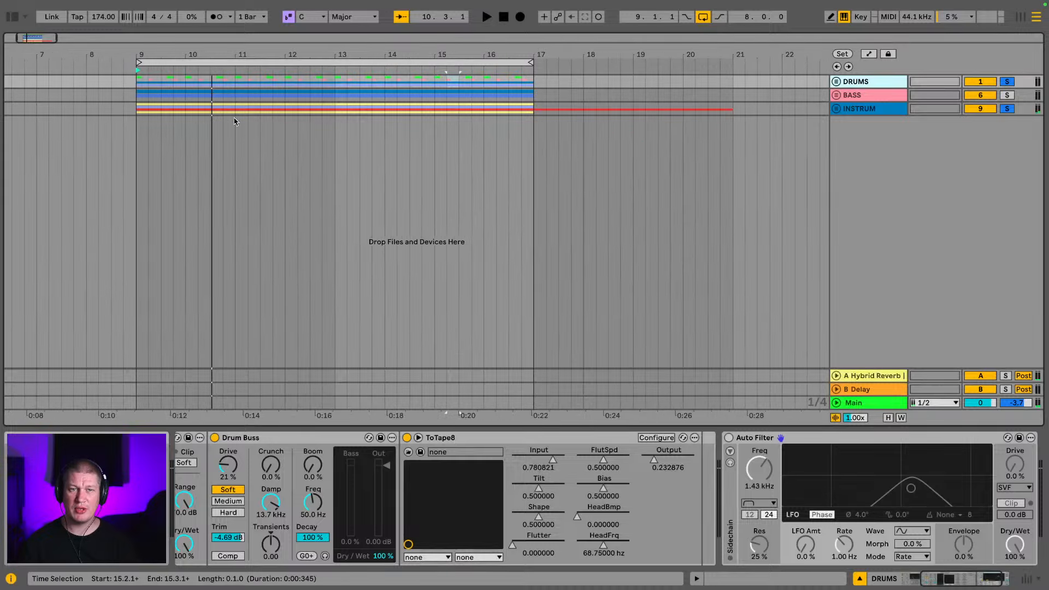
Save the Live Set under a new name in the Ableton Live Sets M1 folder
left_click(59, 6)
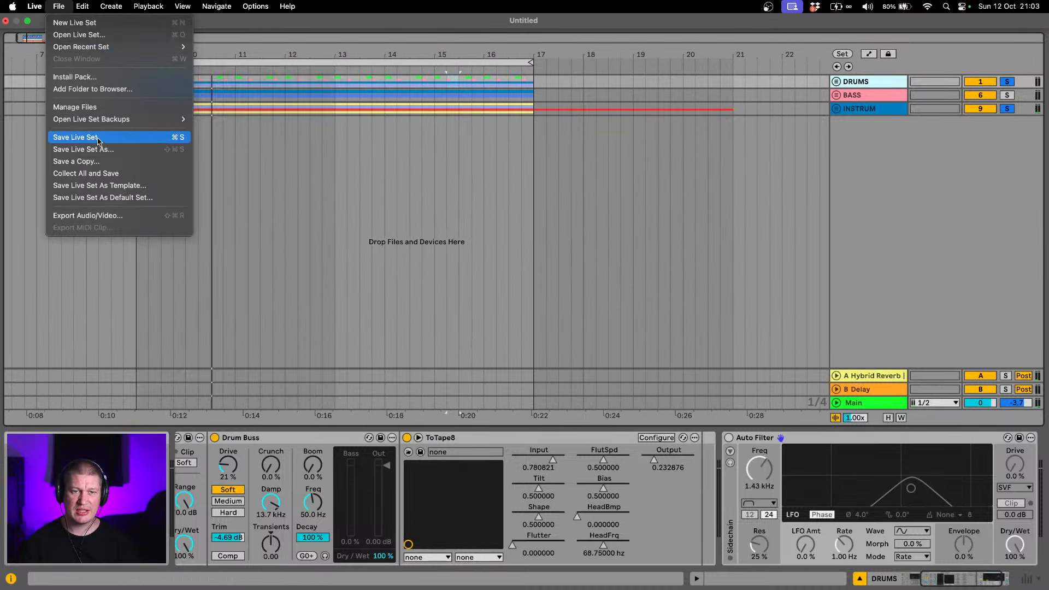
left_click(94, 150)
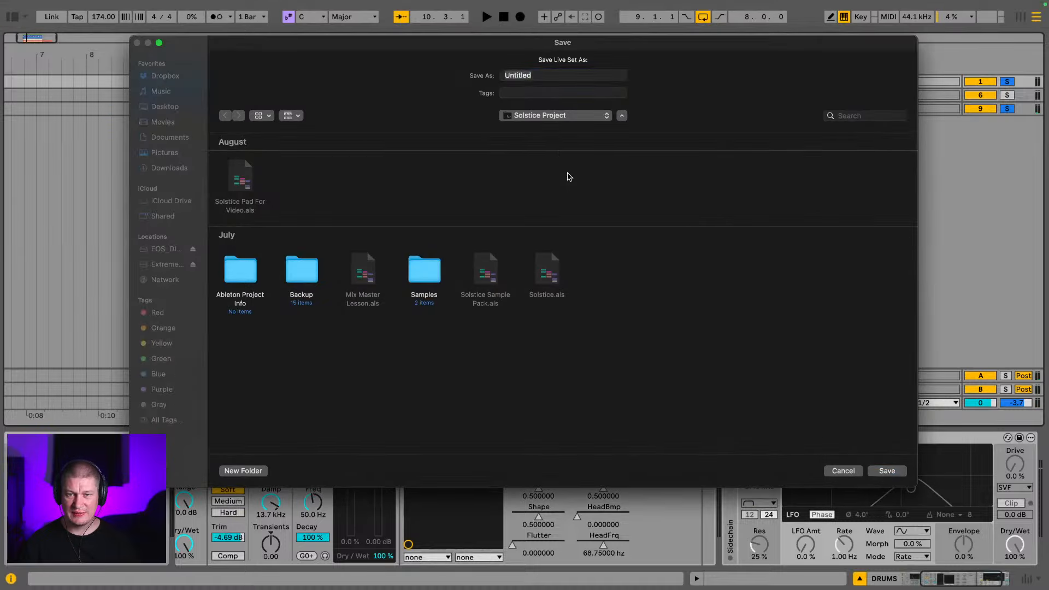
left_click(557, 117)
left_click(557, 129)
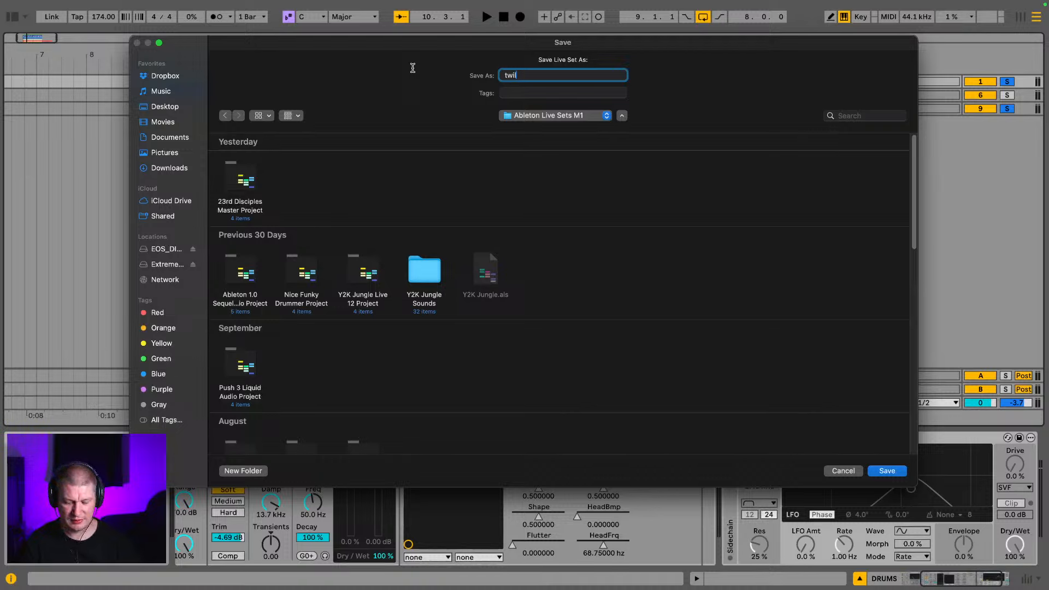
left_click(886, 470)
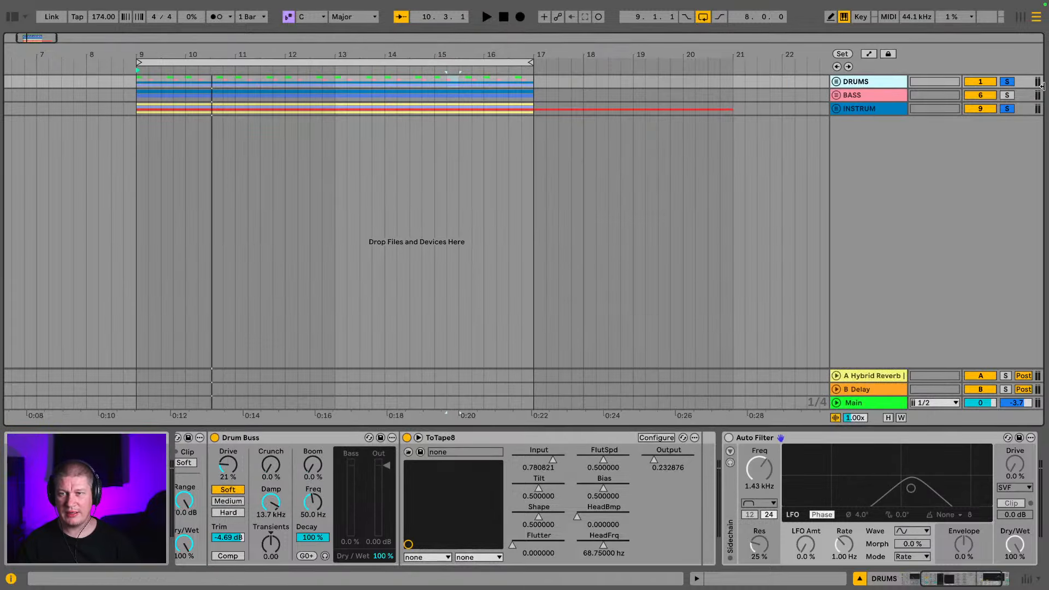
Play back the loop with the DRUMS and INSTRUM solos off and unfold the BASS group
key("space")
left_click(1008, 83)
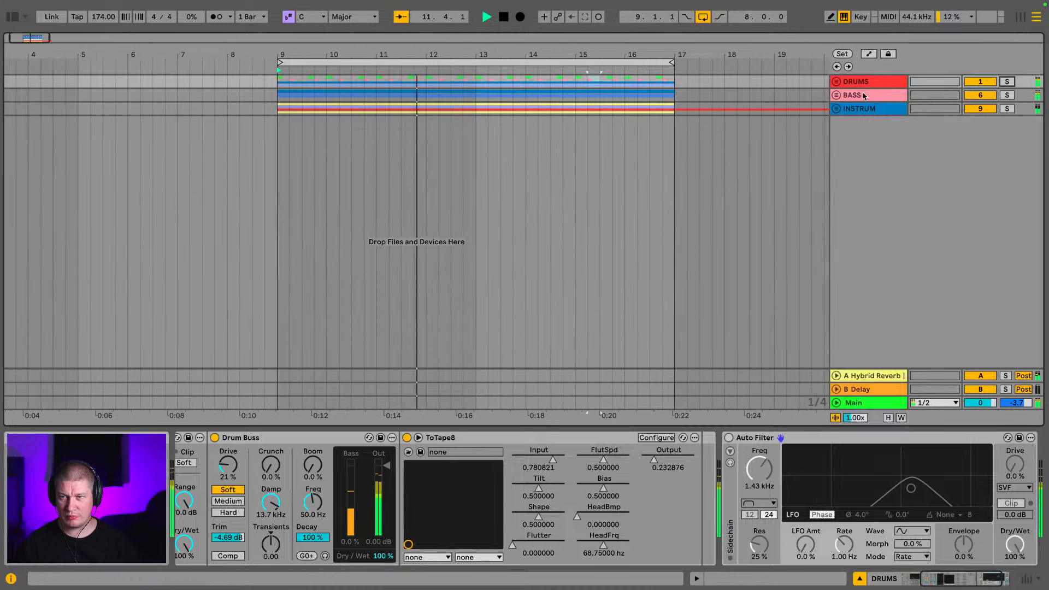
left_click(838, 96)
left_click(836, 95)
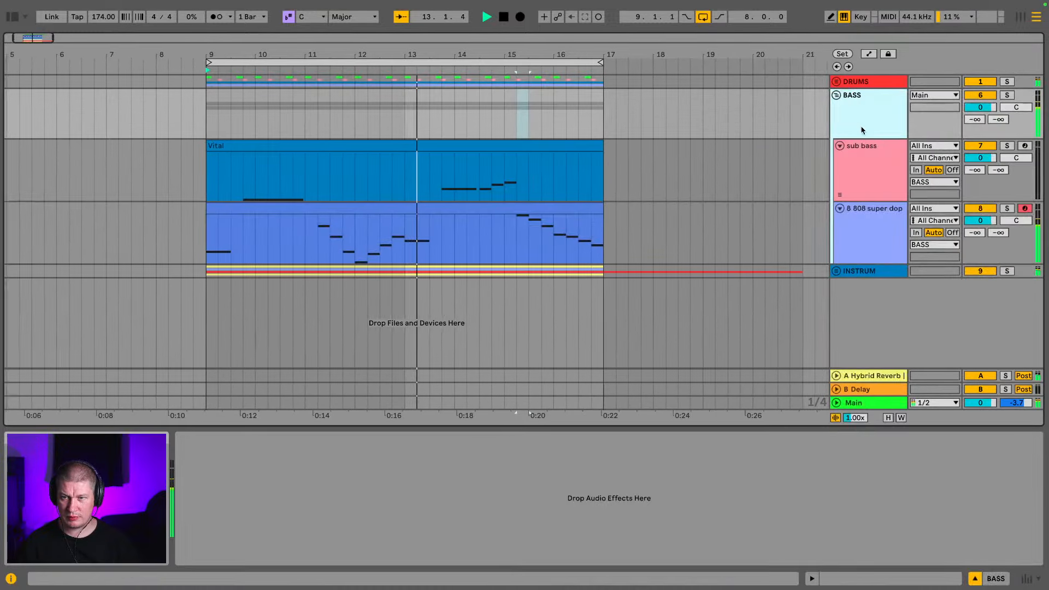
Display the 808 super dope instrument's sample waveform and briefly audition its track soloed
left_click(872, 210)
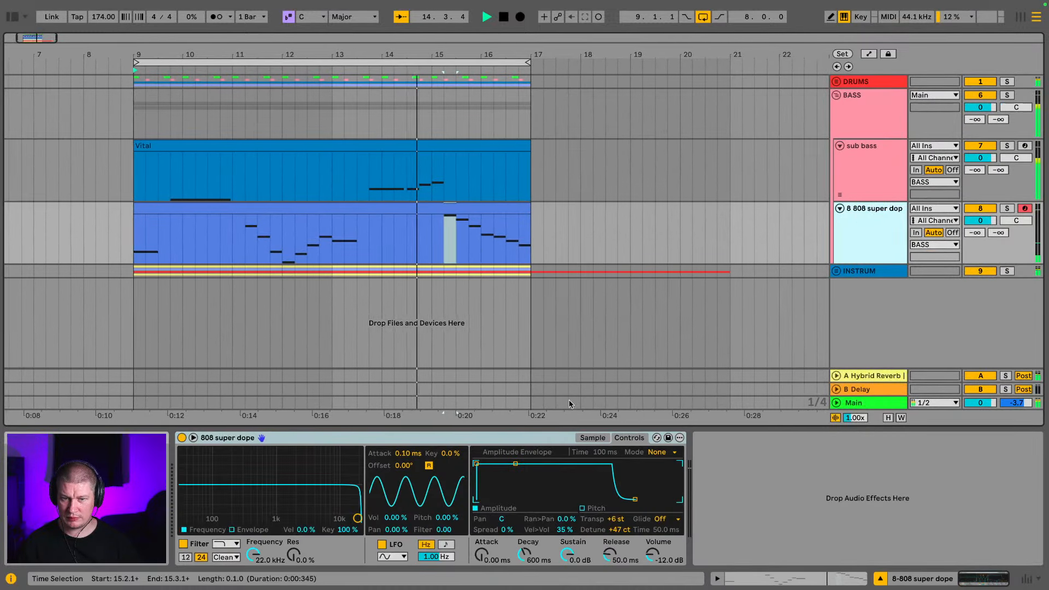
left_click(598, 438)
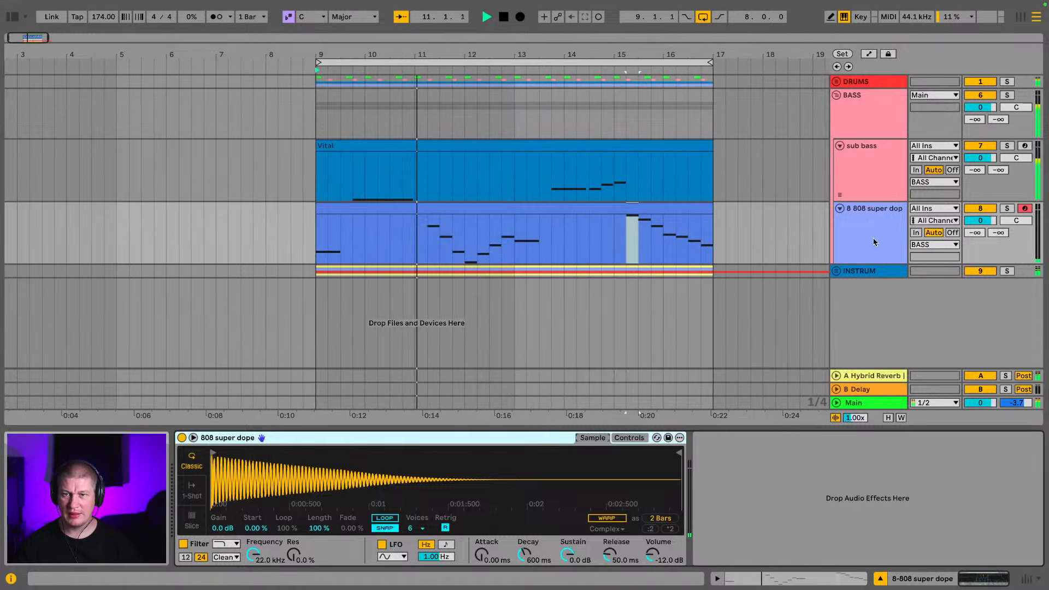
left_click(1006, 209)
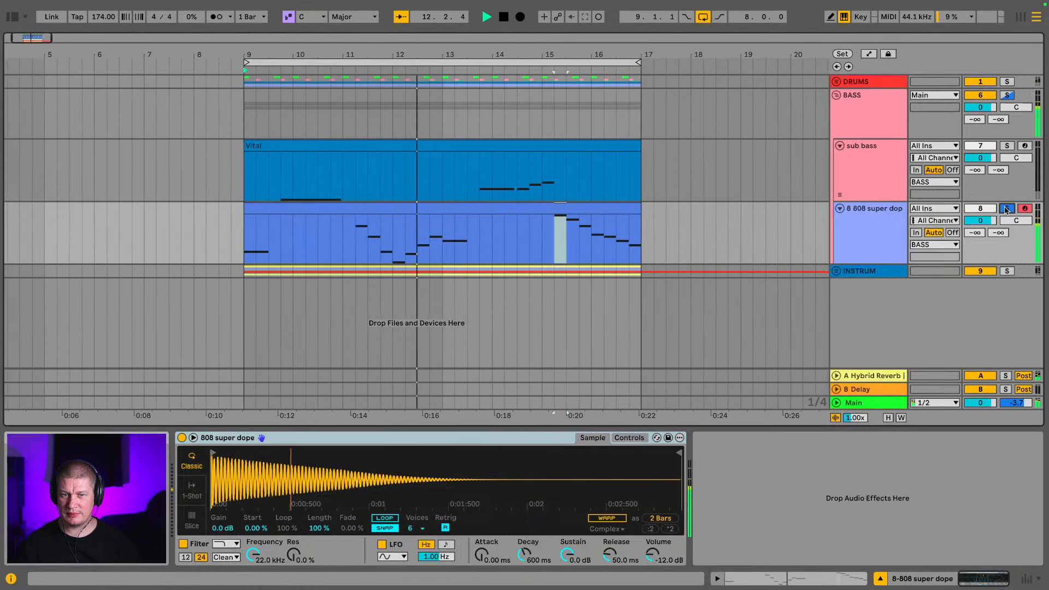
left_click(1007, 209)
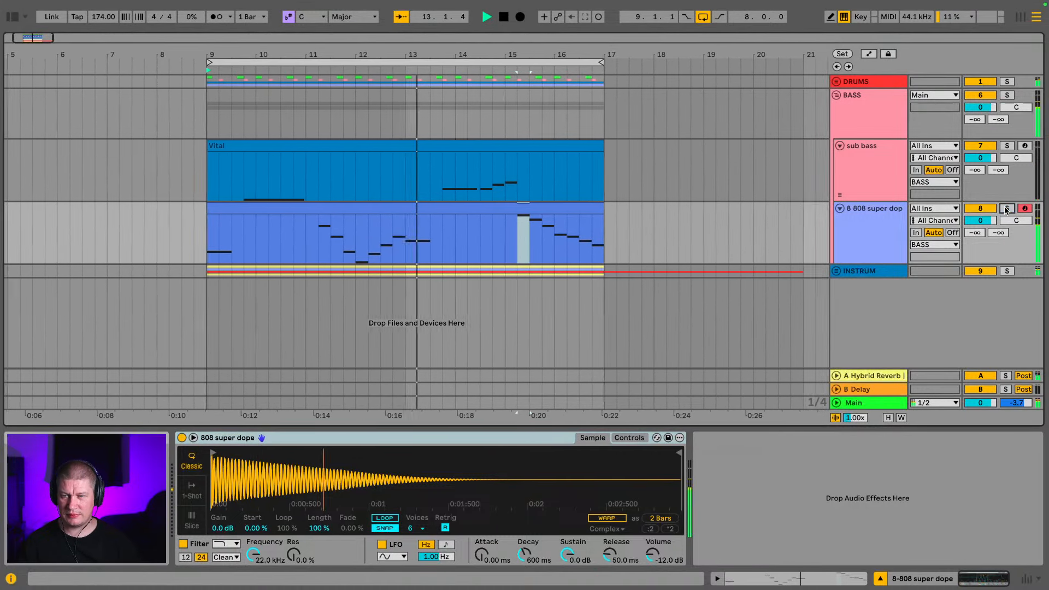
Examine the full mix in an enlarged view of the Main track's Spectrum, and return it to its normal size
left_click(876, 403)
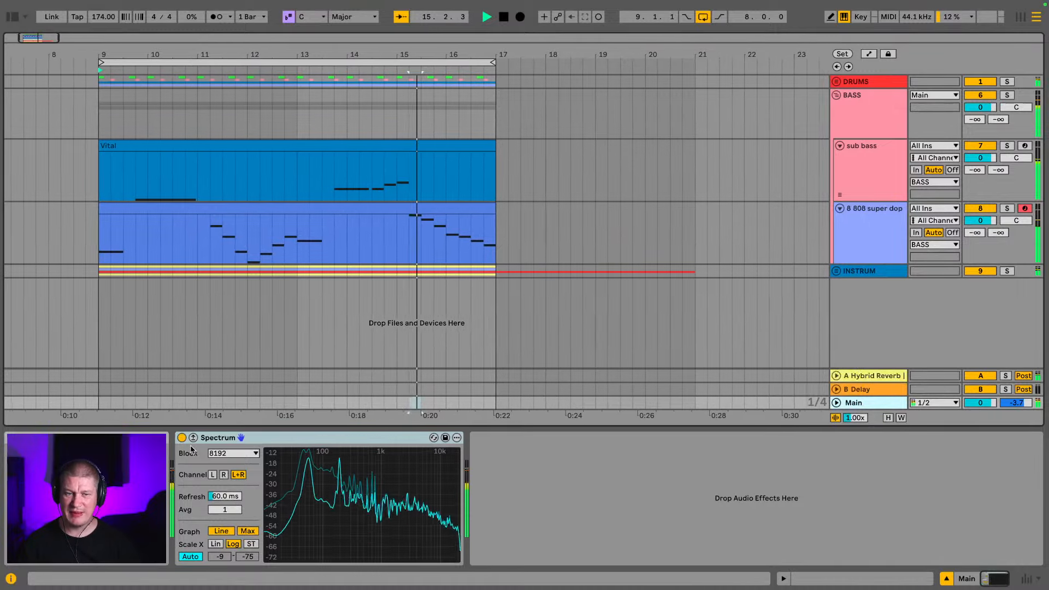
double_click(306, 481)
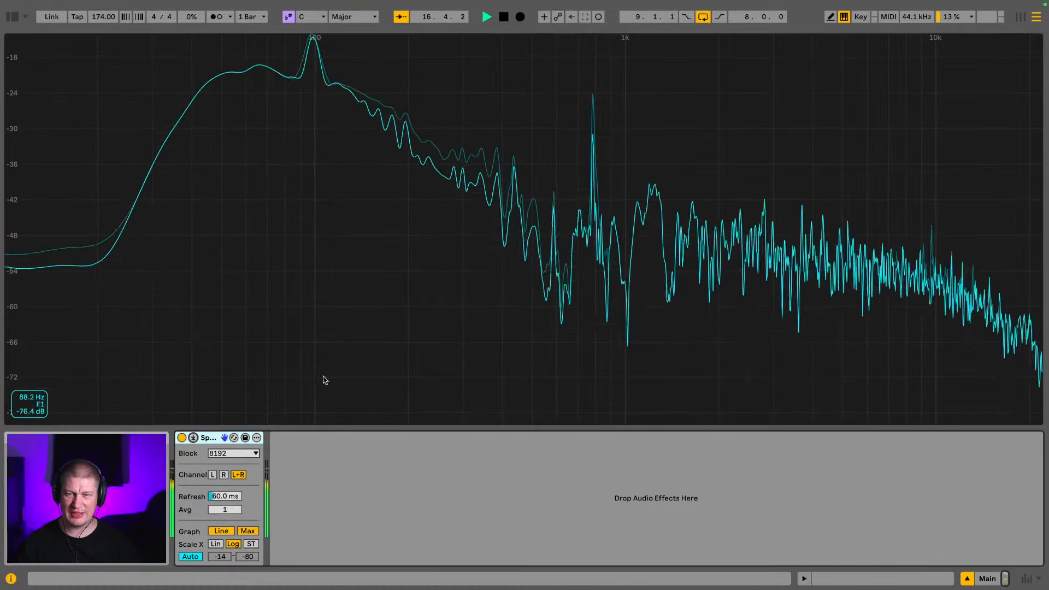
left_click(193, 438)
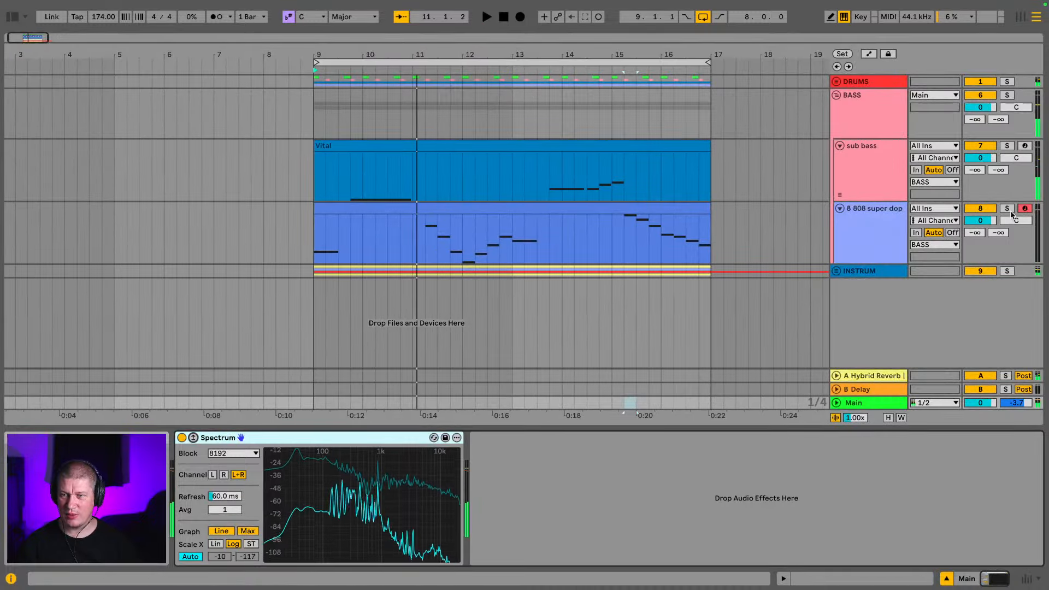
Solo the sub bass and 808 super dope tracks and examine their playback in an enlarged view of the Main track's Spectrum
left_click(1007, 208)
left_click(1008, 146)
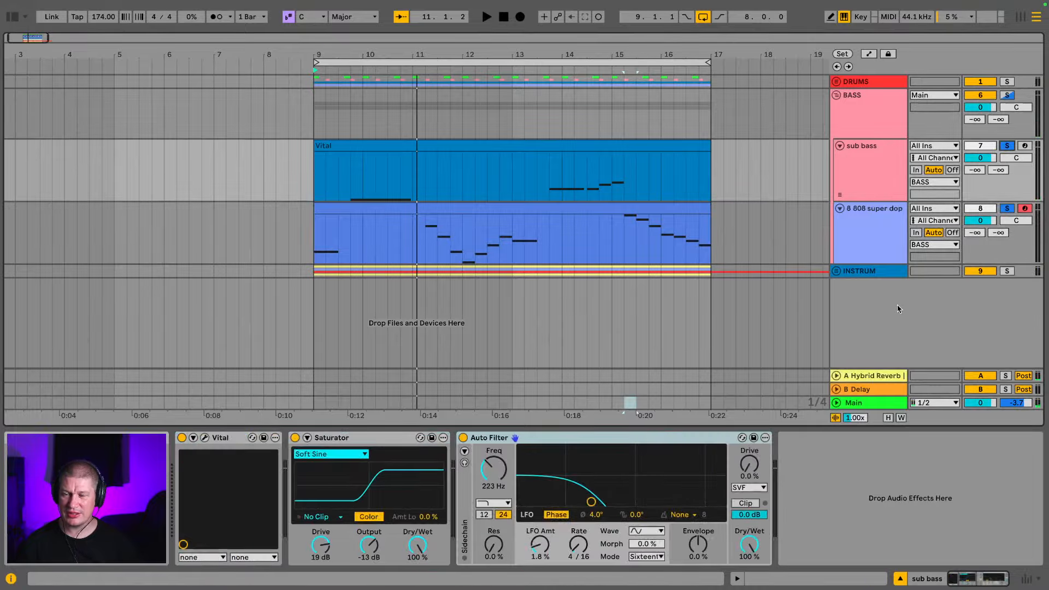
left_click(873, 407)
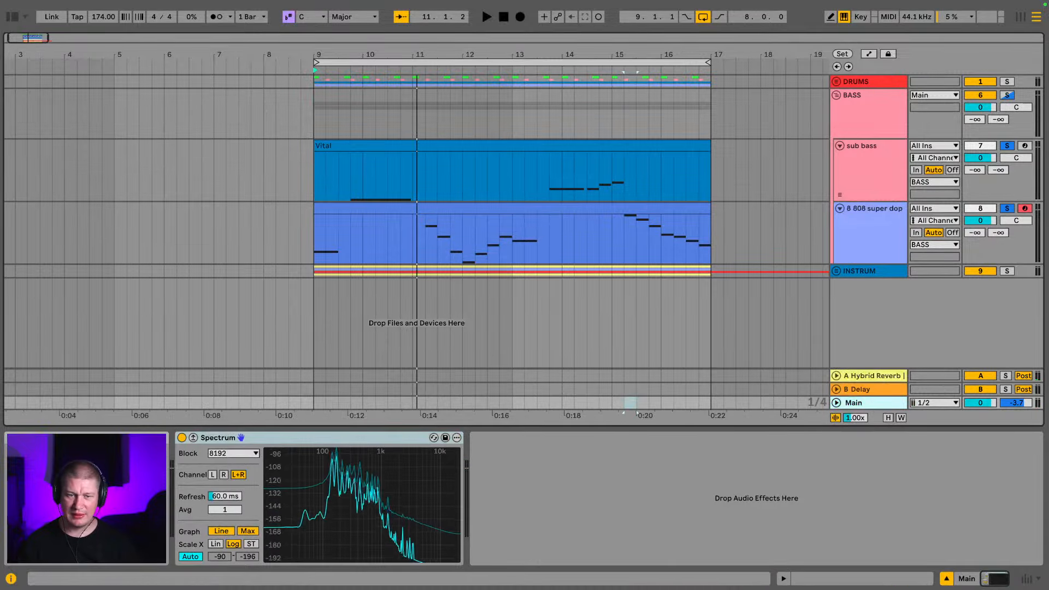
key("space")
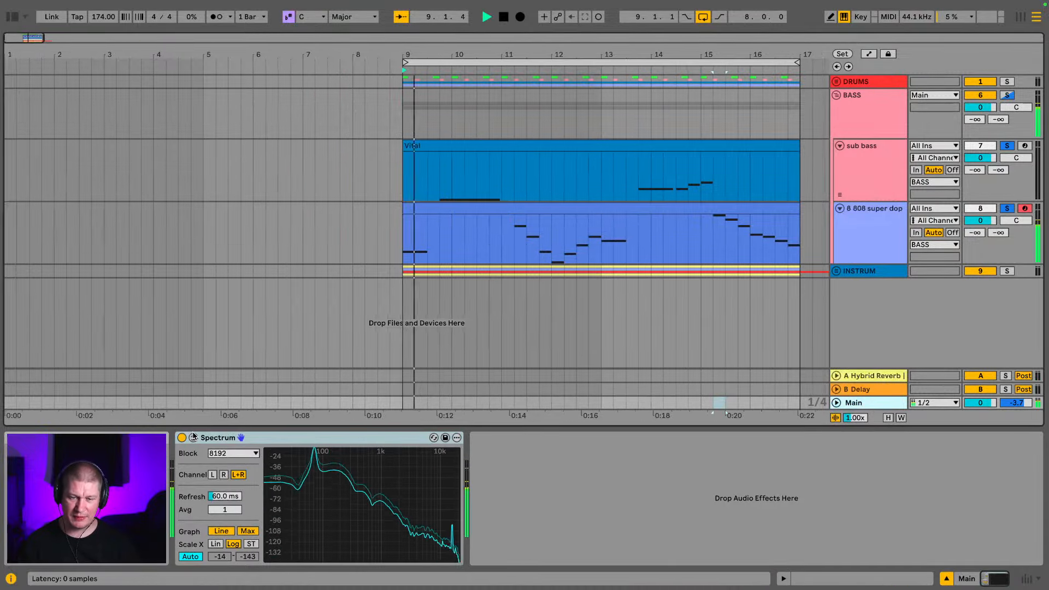
left_click(194, 437)
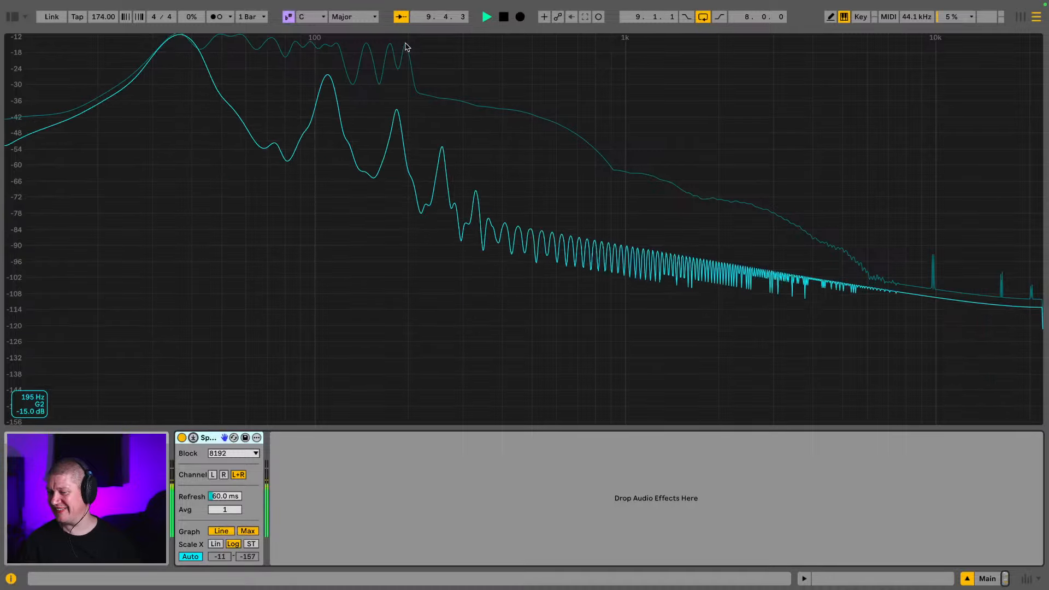
left_click(193, 437)
Turn off the sub bass and 808 solos, fold the BASS group and play back the full mix
left_click(1005, 144)
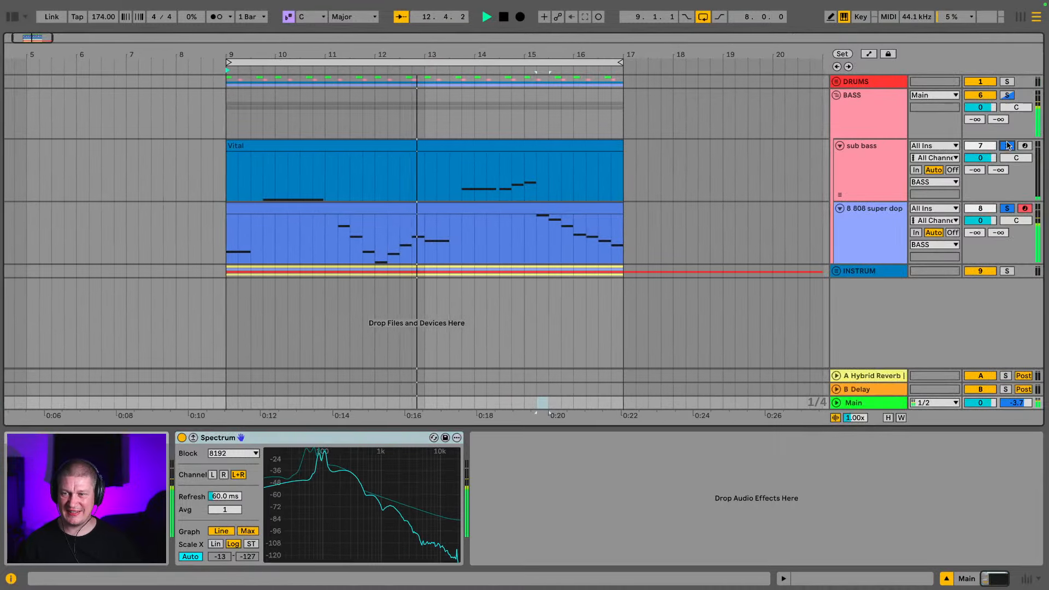
left_click(836, 95)
key("space")
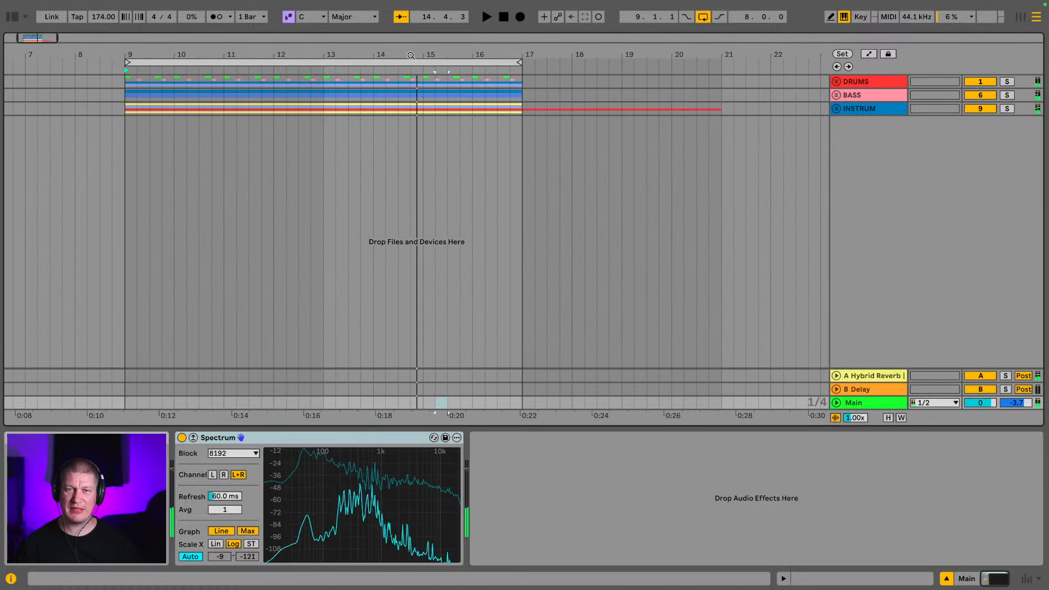
key("space")
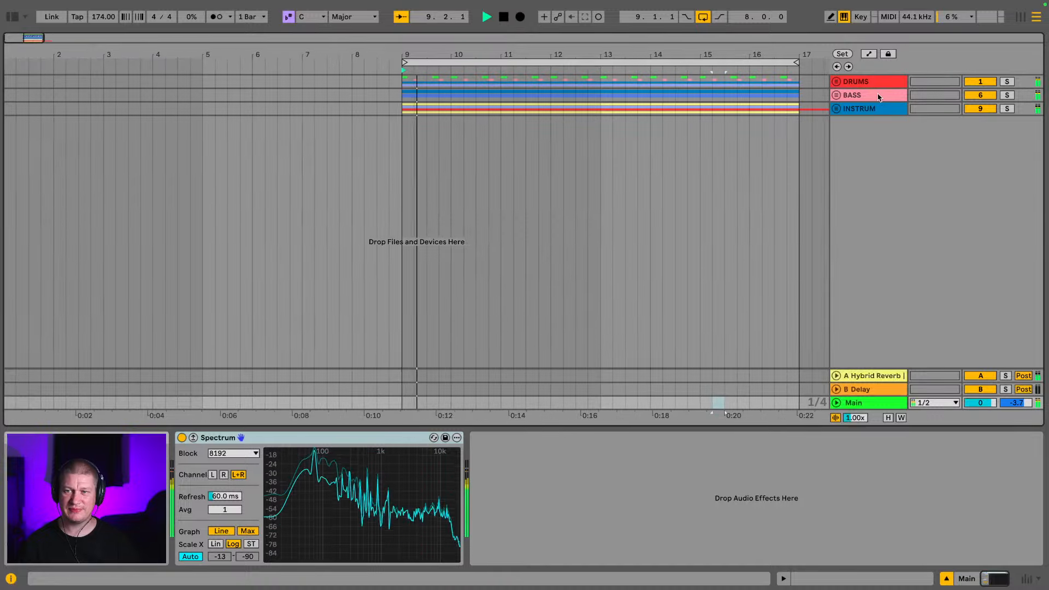
Add a Saturator from the audio effects library after the sampler on the 808 super dope track
left_click(836, 95)
left_click(639, 241)
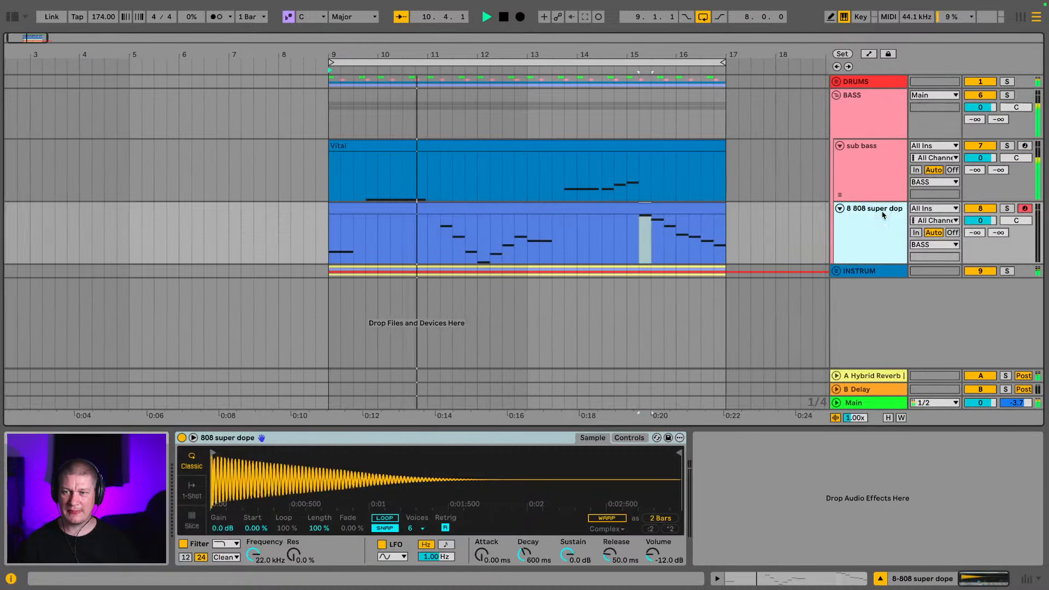
left_click(13, 17)
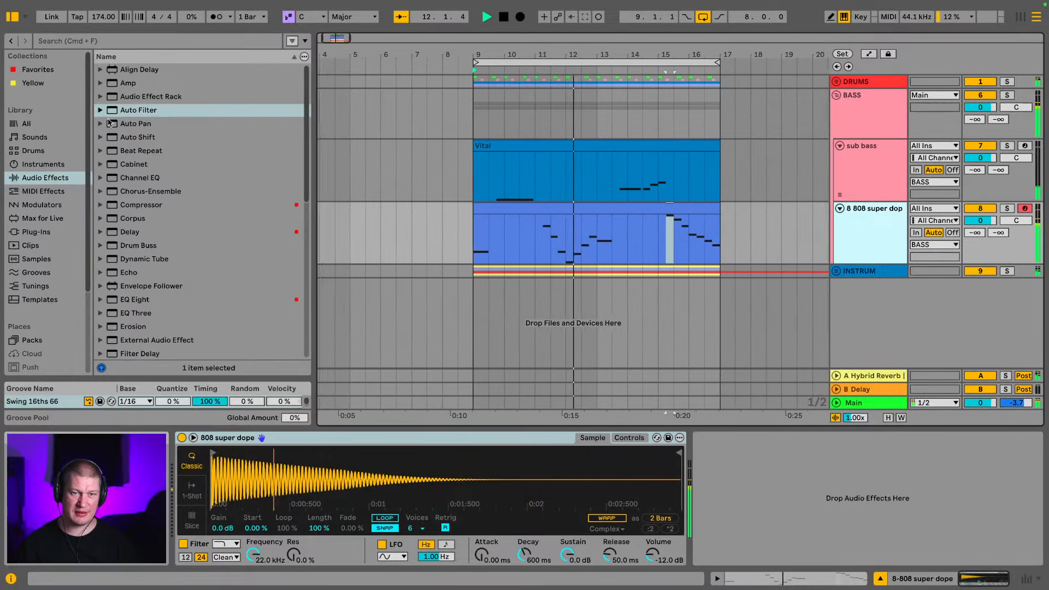
scroll(124, 212, "down", 4)
scroll(152, 275, "down", 8)
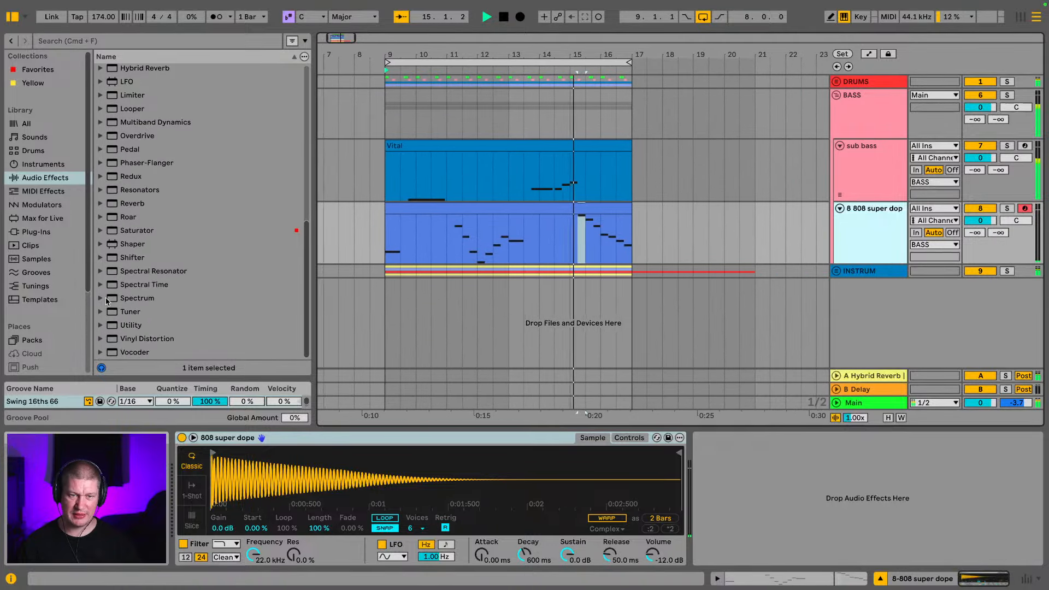
left_click_drag(133, 236, 326, 224)
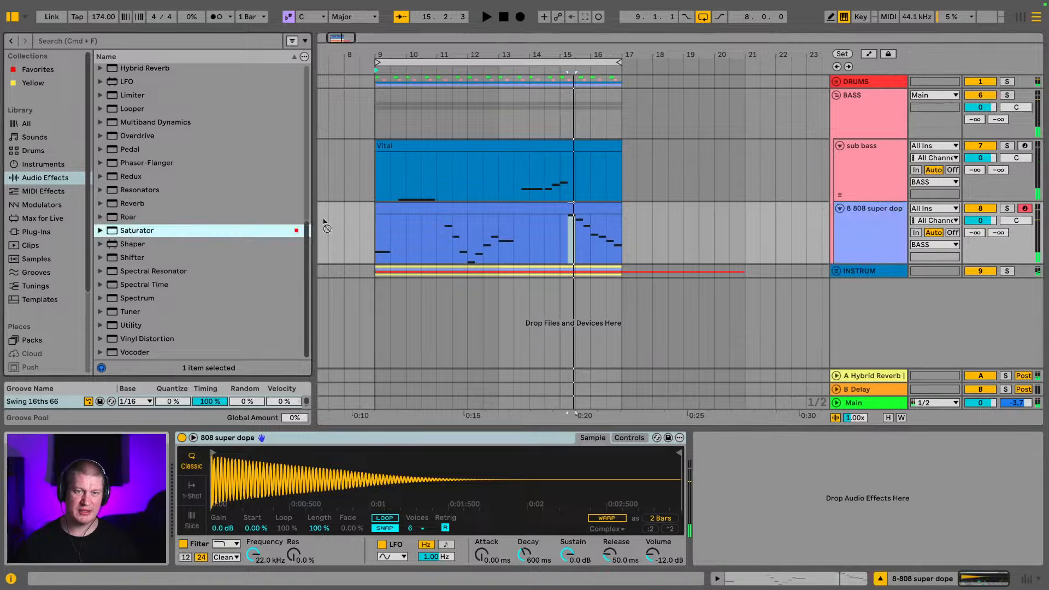
left_click_drag(874, 223, 715, 483)
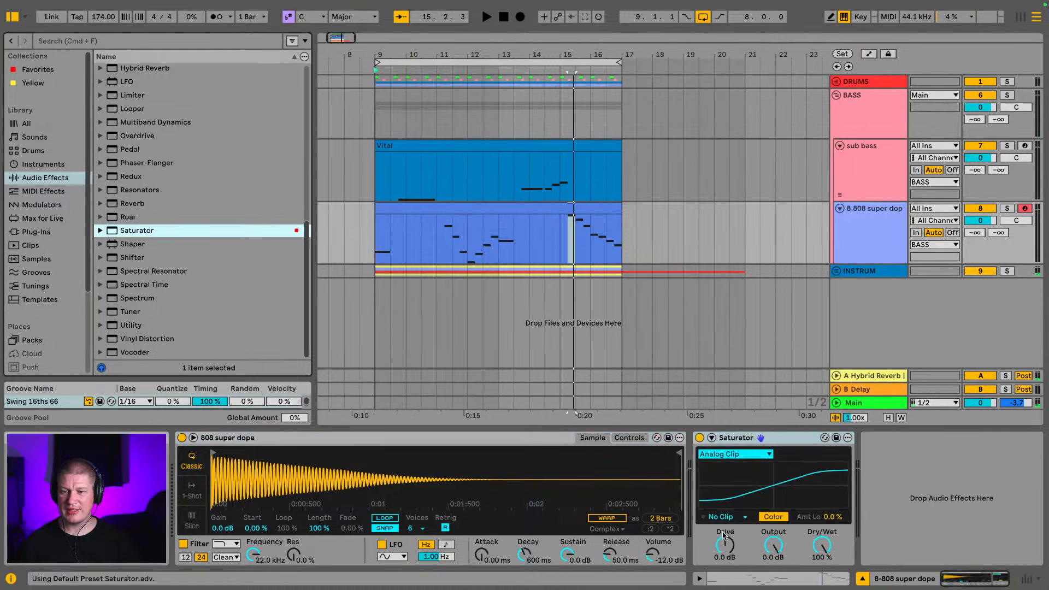
Set the 808 track's Saturator drive to 22 dB and its output to -14 dB while playing the loop
left_click_drag(724, 535, 723, 514)
key("space")
left_click_drag(774, 545, 725, 554)
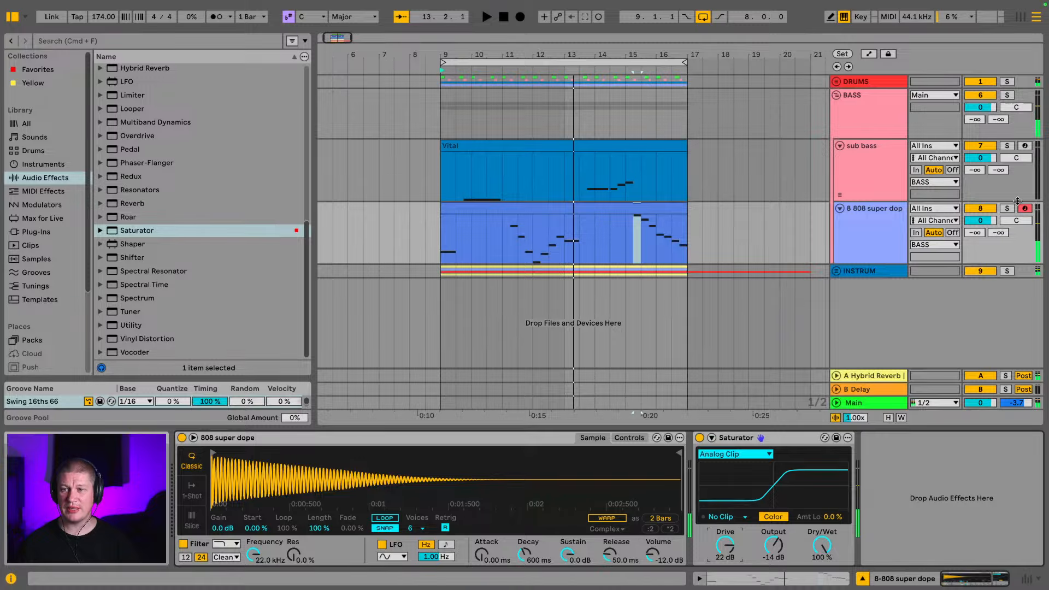
Play through the 808 super dope clip's melody in the note editor and select the C#3 note at 4.2
double_click(517, 208)
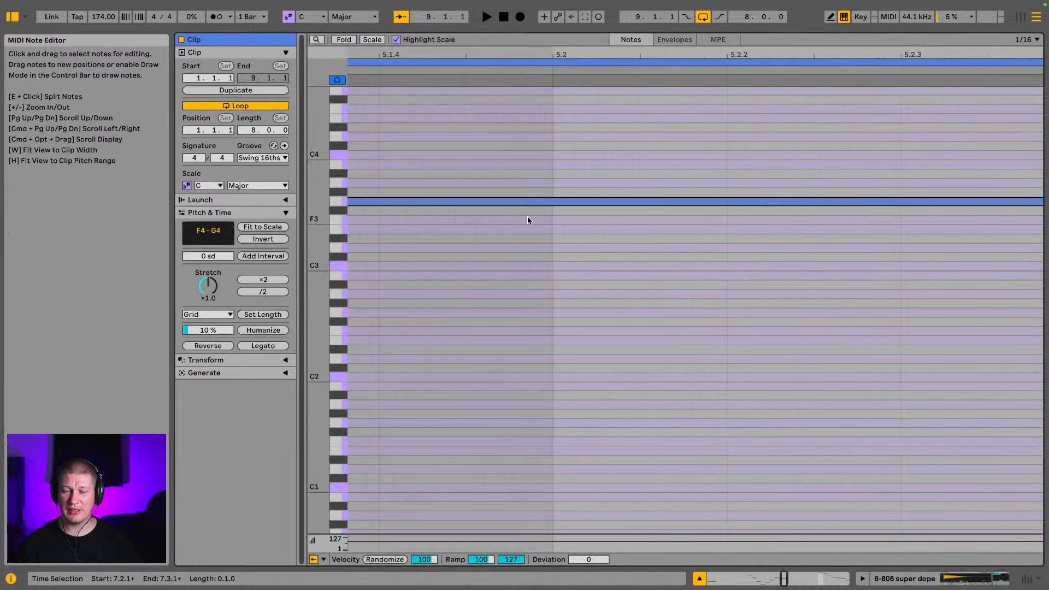
left_click_drag(718, 57, 718, 46)
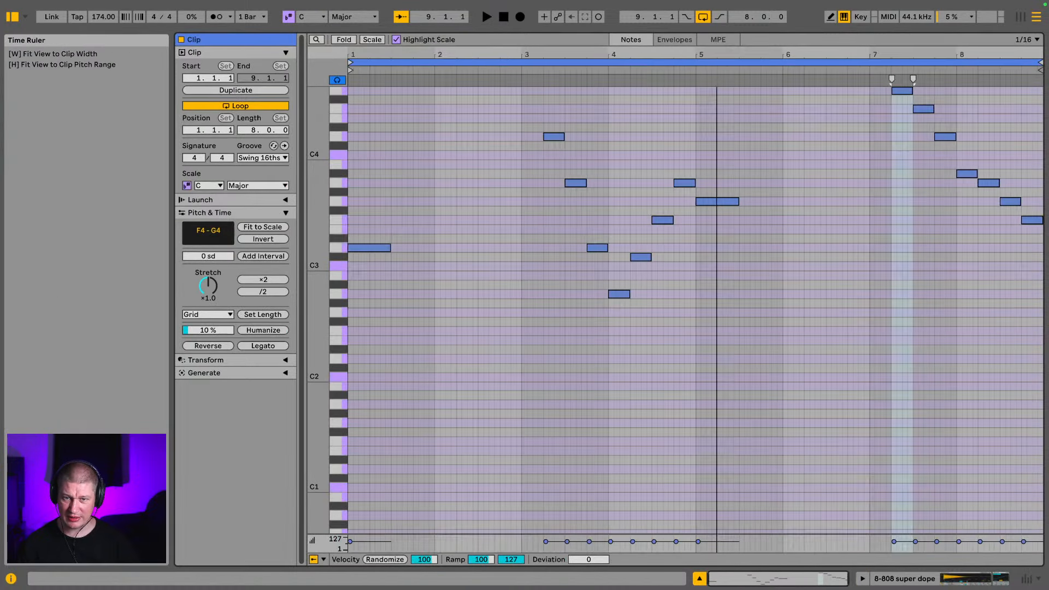
key("space")
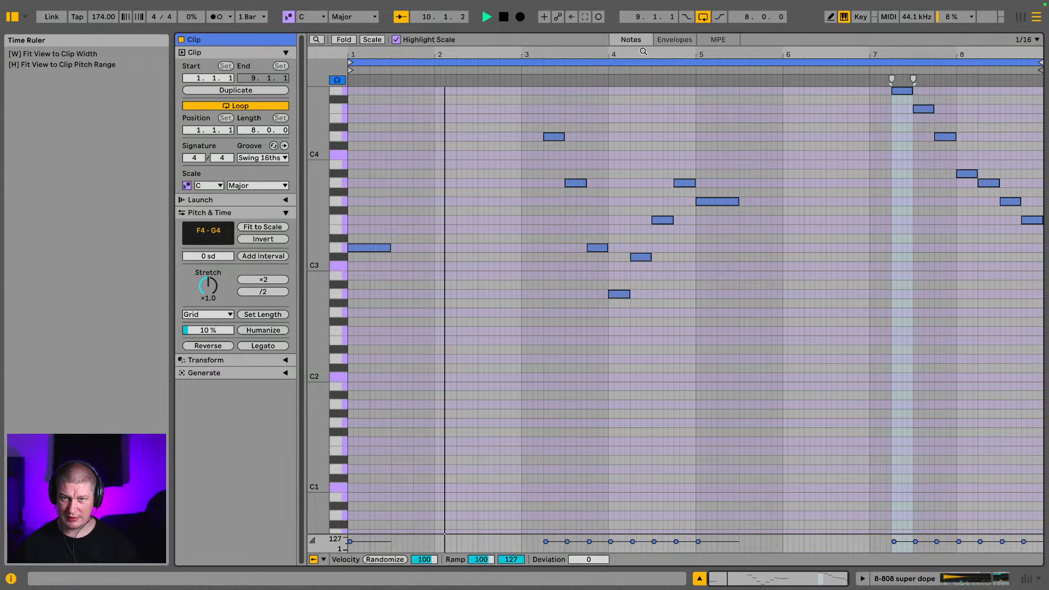
left_click_drag(644, 55, 645, 82)
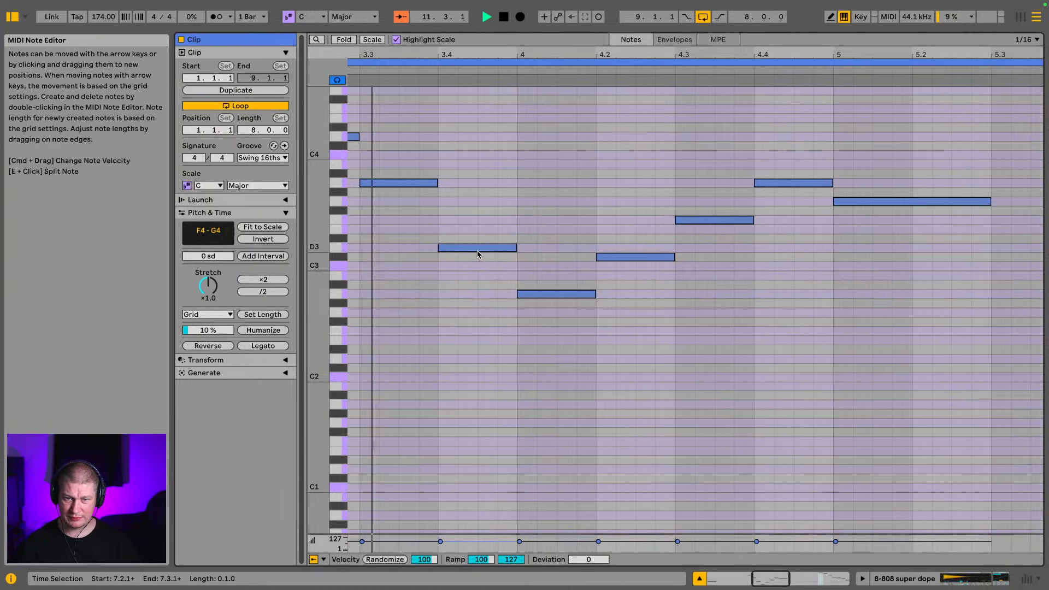
key("space")
key("space")
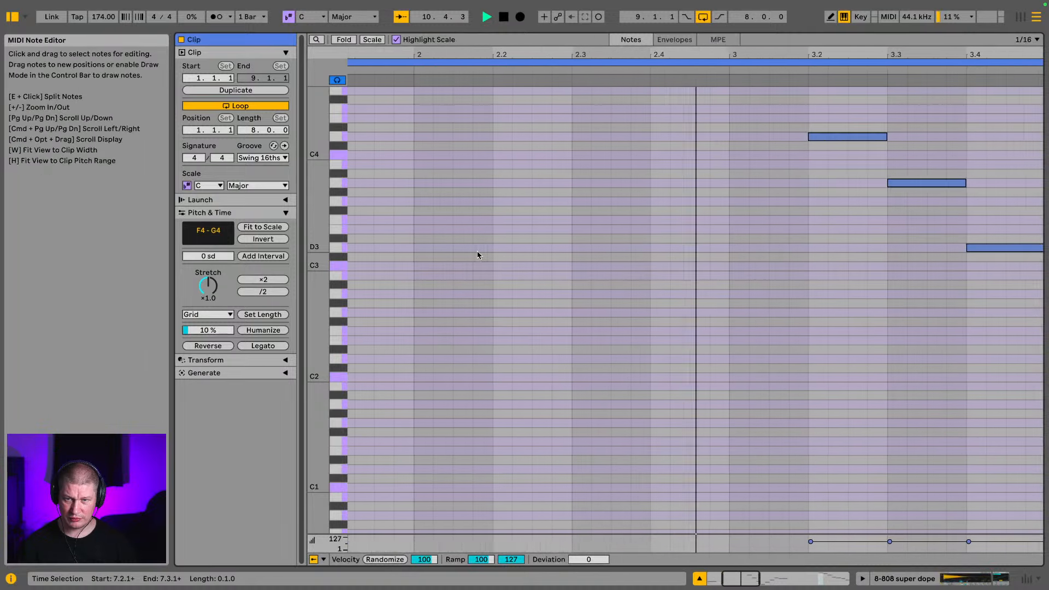
key("space")
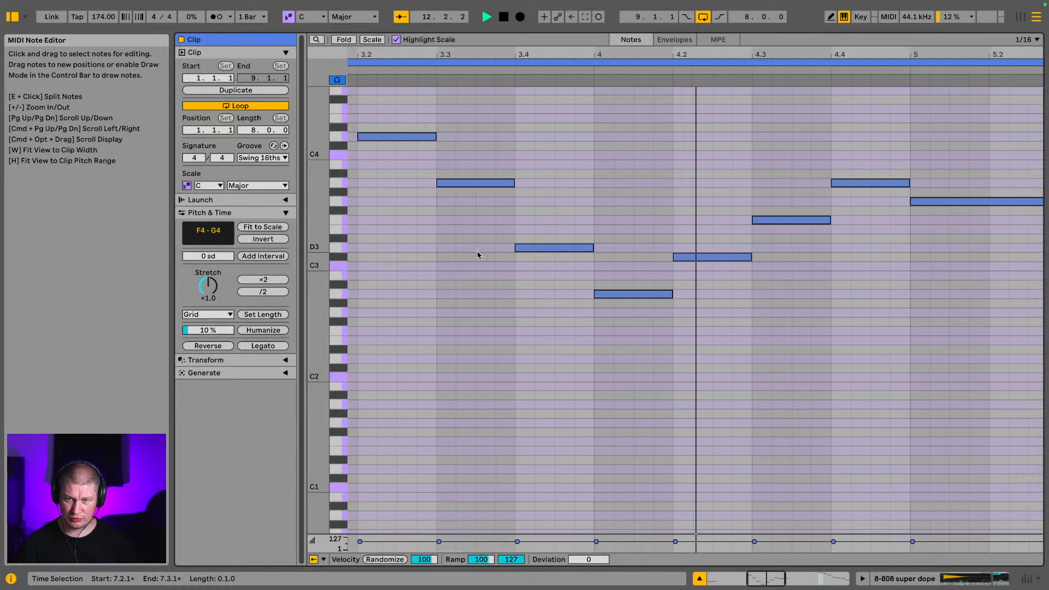
left_click(625, 258)
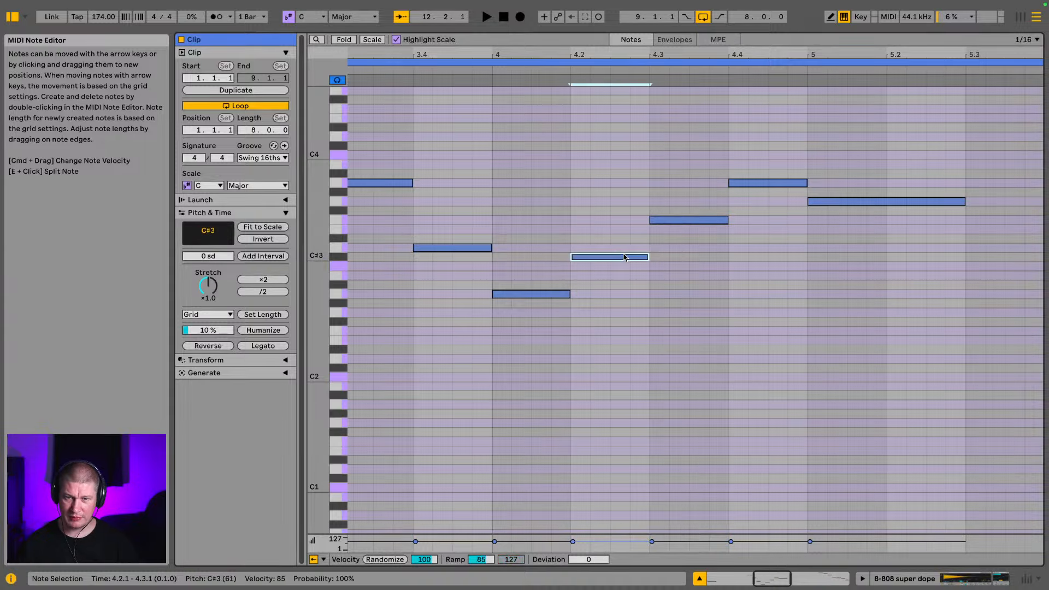
Play the loop and set the 808 track's Saturator drive to 17 dB
key("space")
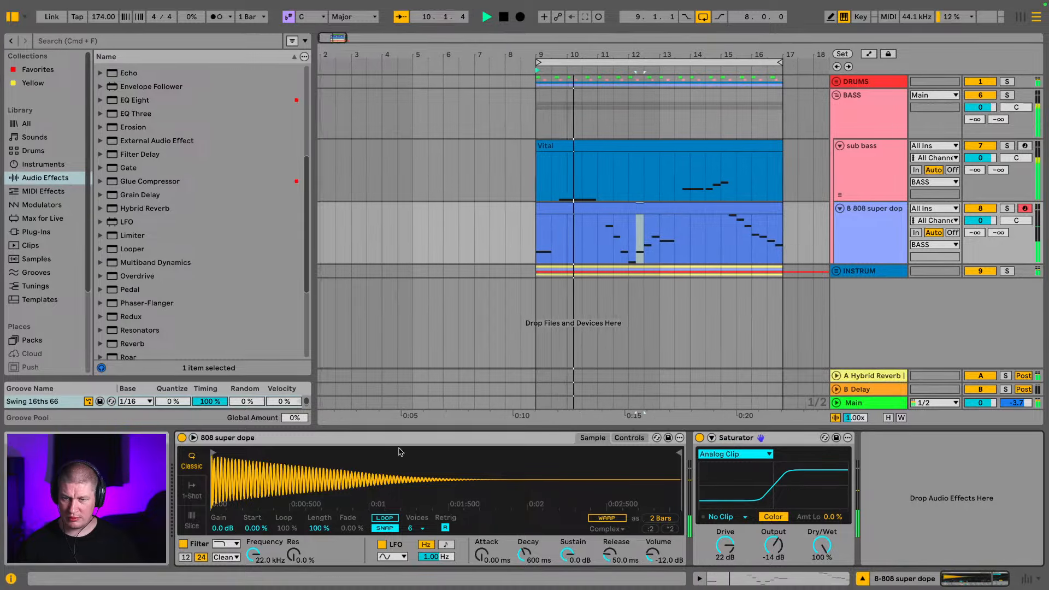
left_click_drag(733, 542, 733, 549)
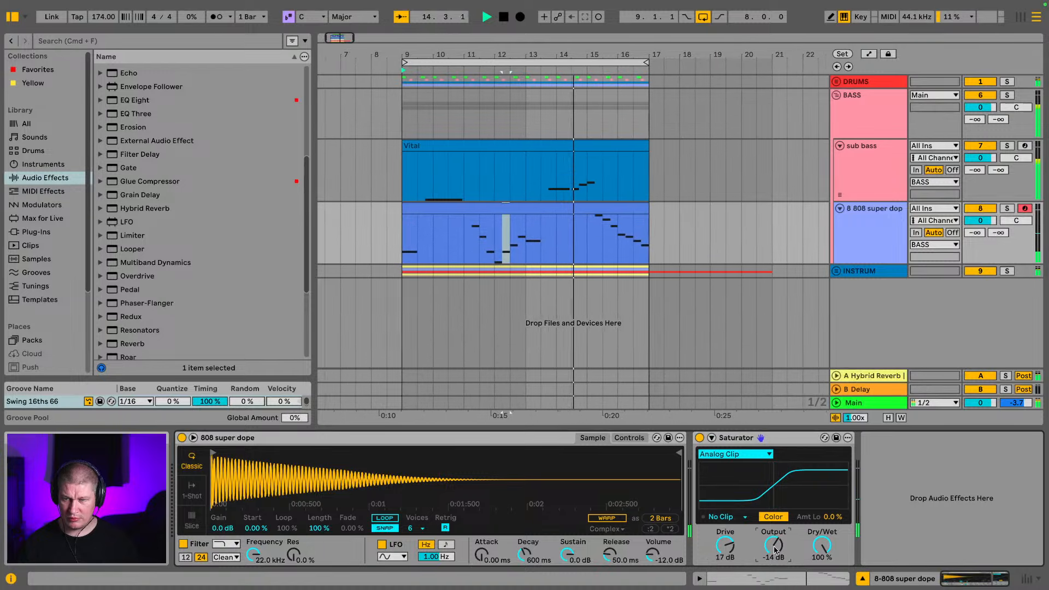
Check the track levels in the Session mixer, fold the BASS group and return to the Arrangement
key("Tab")
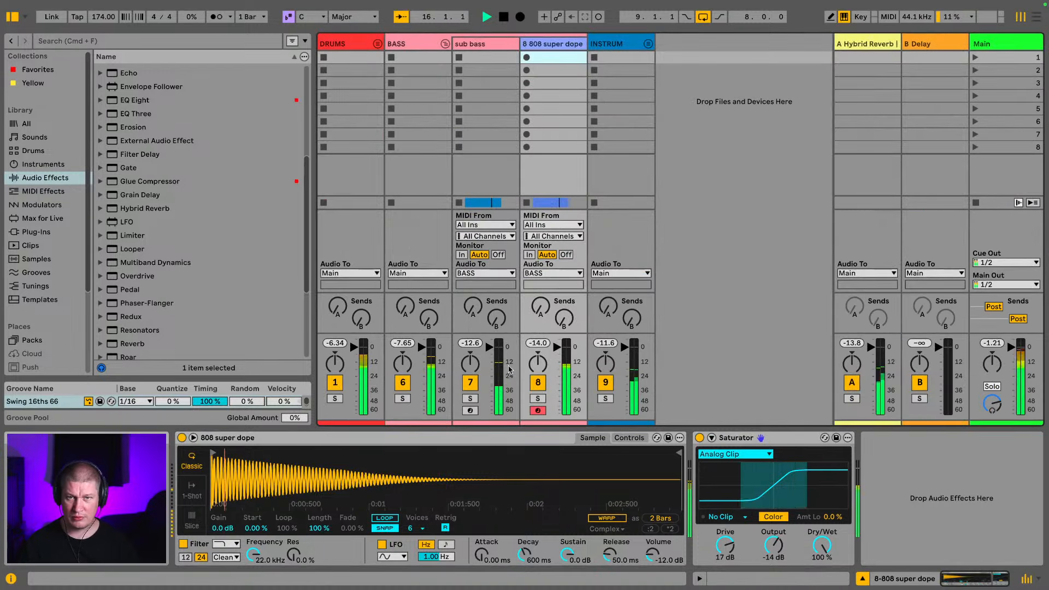
left_click(445, 44)
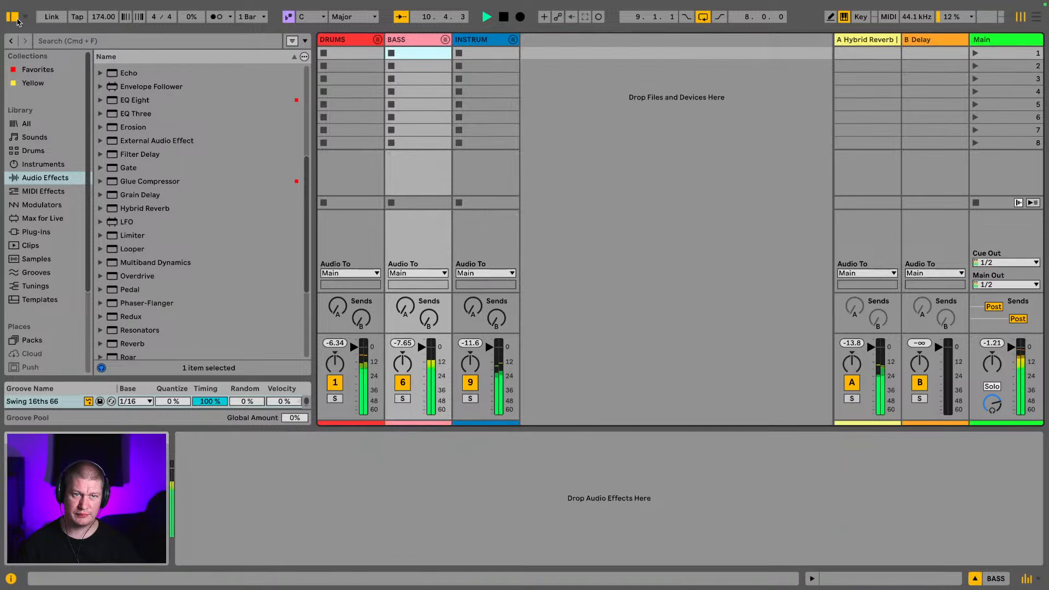
key("super+alt+b")
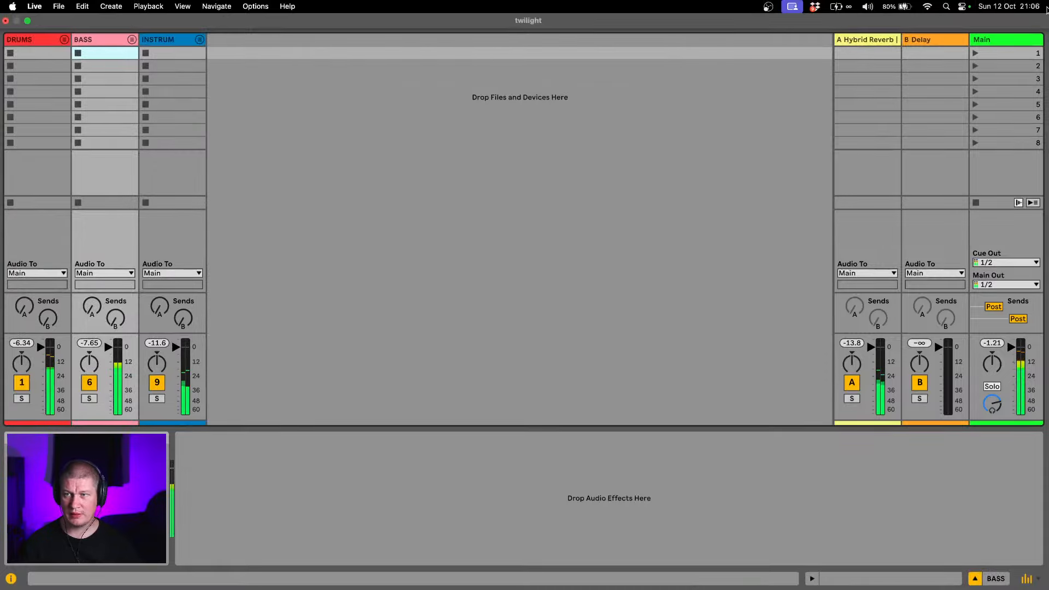
left_click(1037, 17)
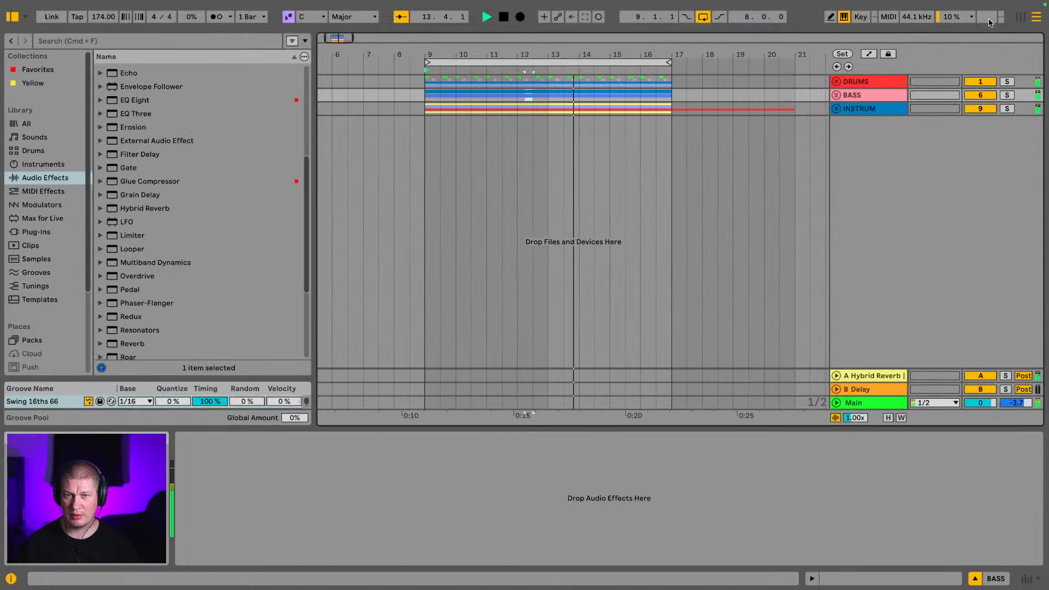
Stop playback and browse the Production folder for the effects in Echoes of Light Sample Pack's SFX & One-shots folder, collapsing Breakbeat Paradise and Pads & Chords
scroll(35, 247, "down", 5)
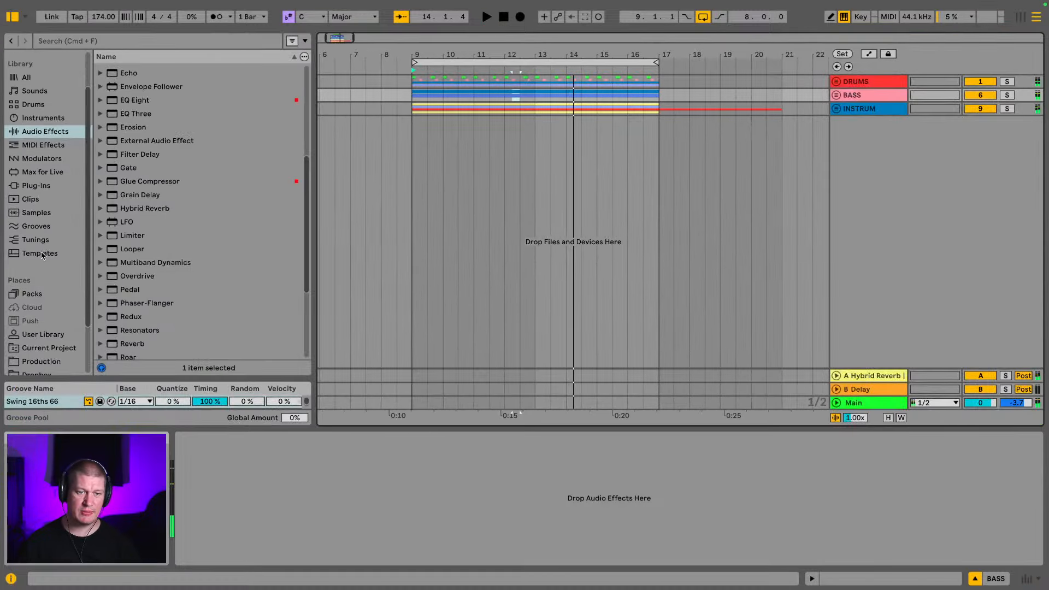
left_click(41, 311)
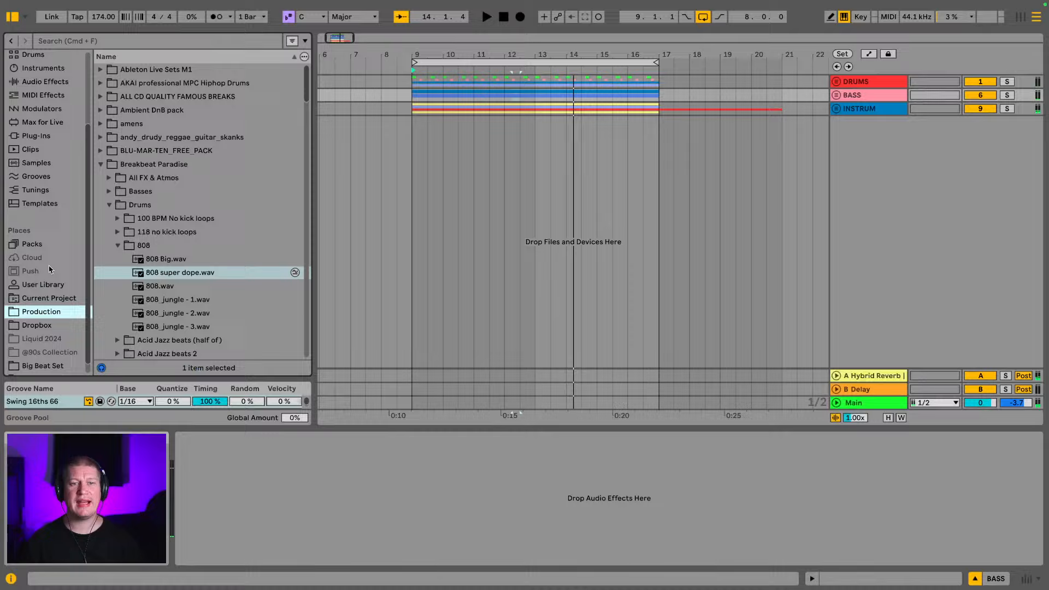
left_click(111, 203)
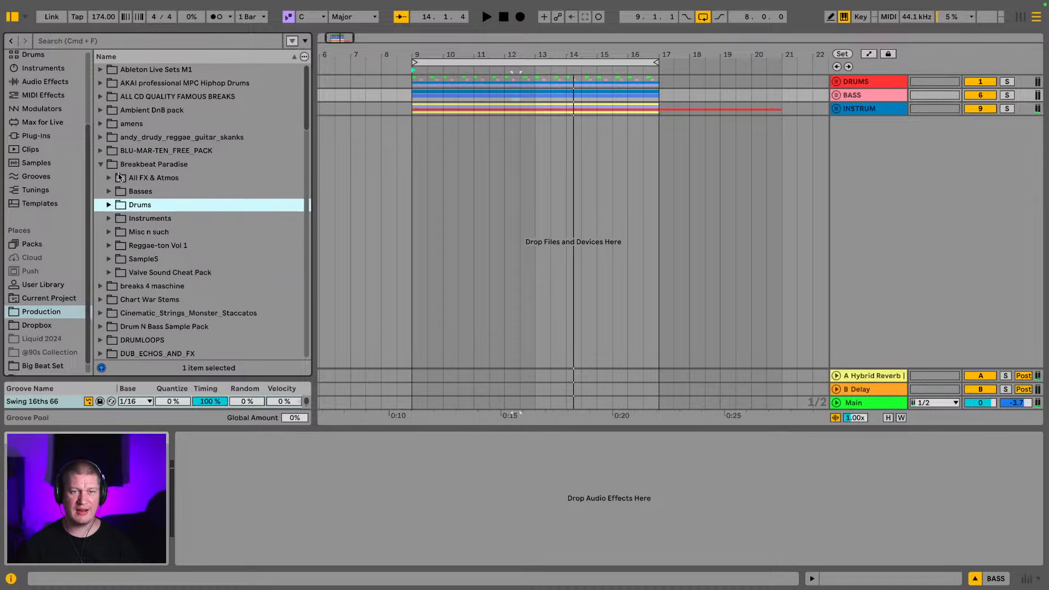
left_click(101, 164)
scroll(189, 223, "down", 3)
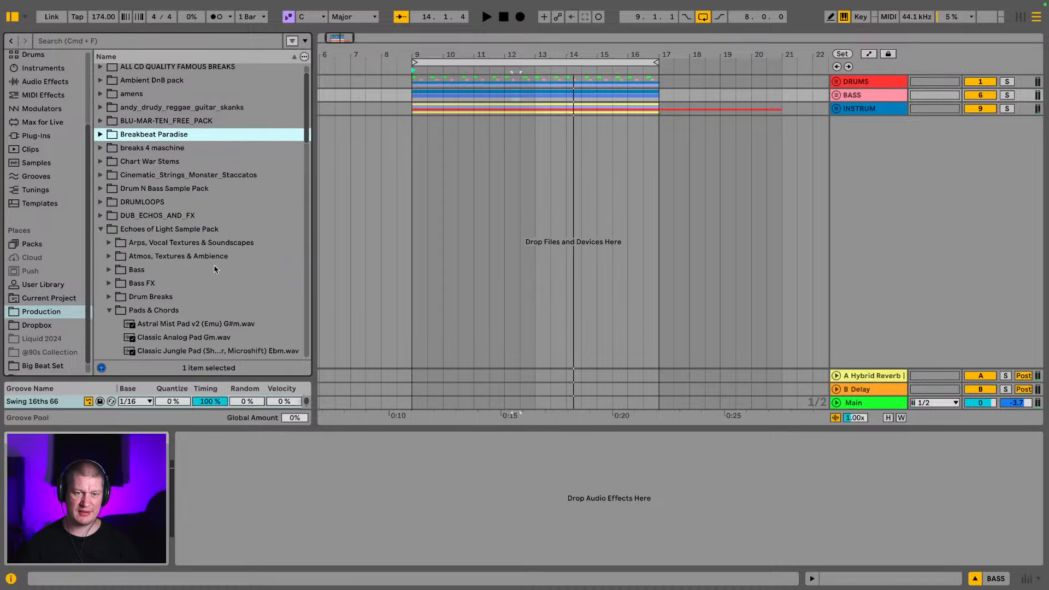
left_click(108, 296)
scroll(106, 250, "down", 5)
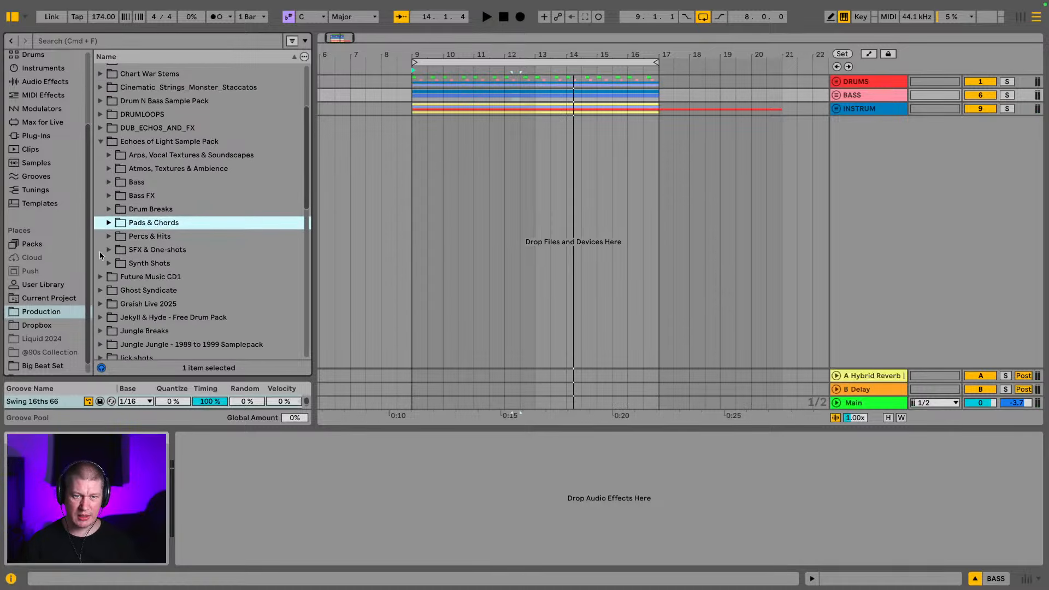
left_click(107, 250)
scroll(178, 244, "down", 6)
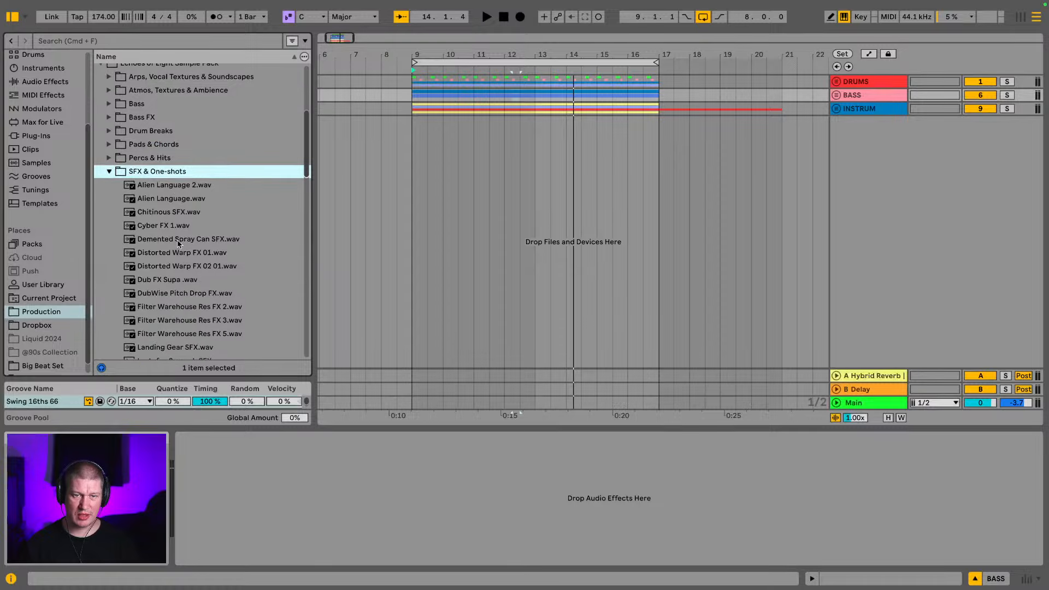
scroll(228, 208, "down", 8)
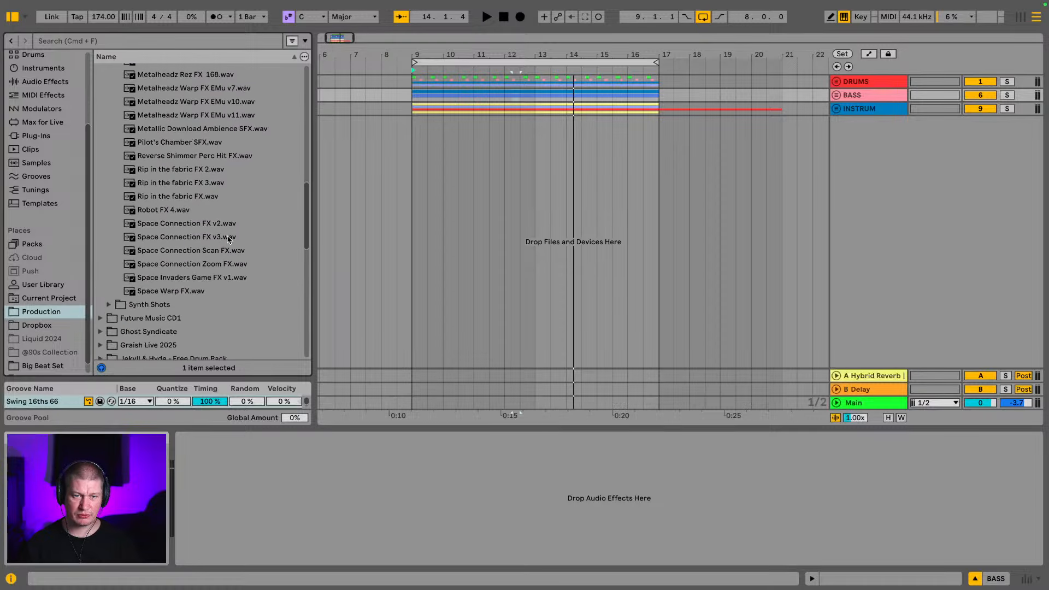
Audition the Rip in the fabric, Robot, Space Connection, Space Warp, Reverse Shimmer and Pilot's Chamber effects in the SFX & One-shots folder
left_click(162, 188)
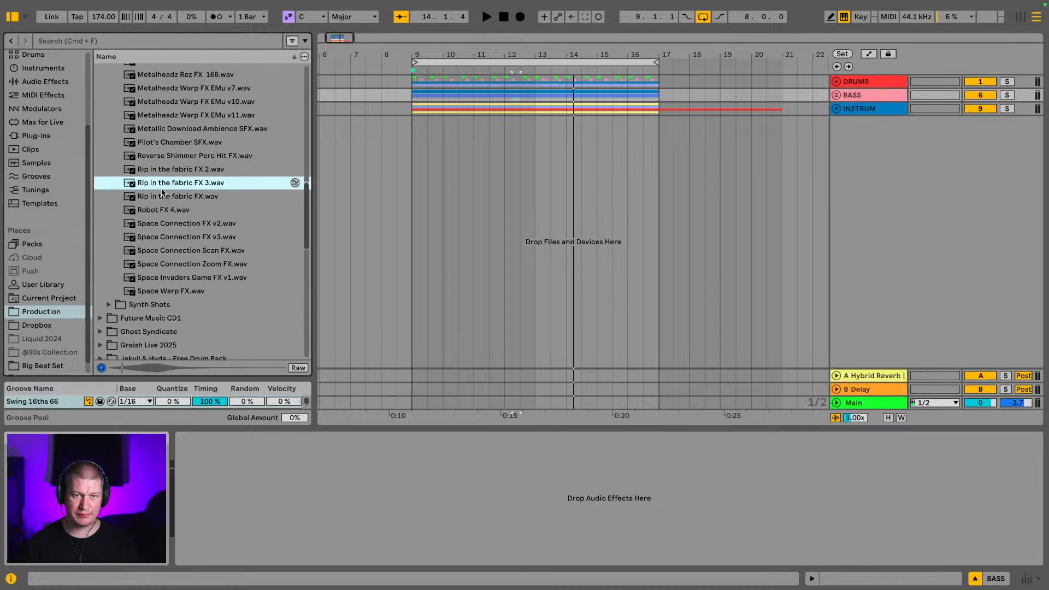
left_click(164, 196)
left_click(173, 210)
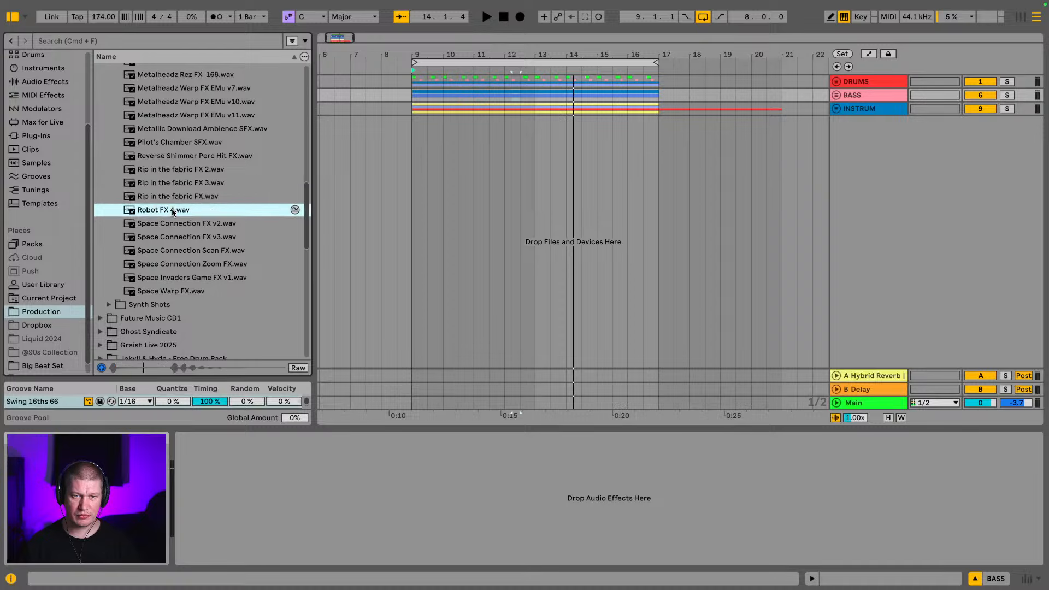
left_click(176, 197)
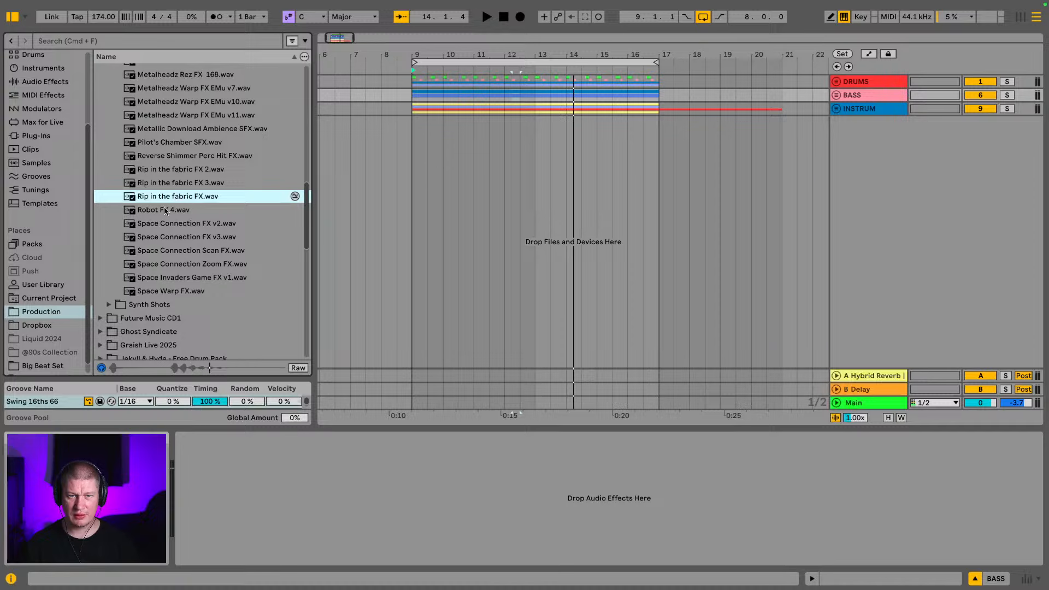
left_click(164, 225)
left_click(166, 242)
left_click(168, 252)
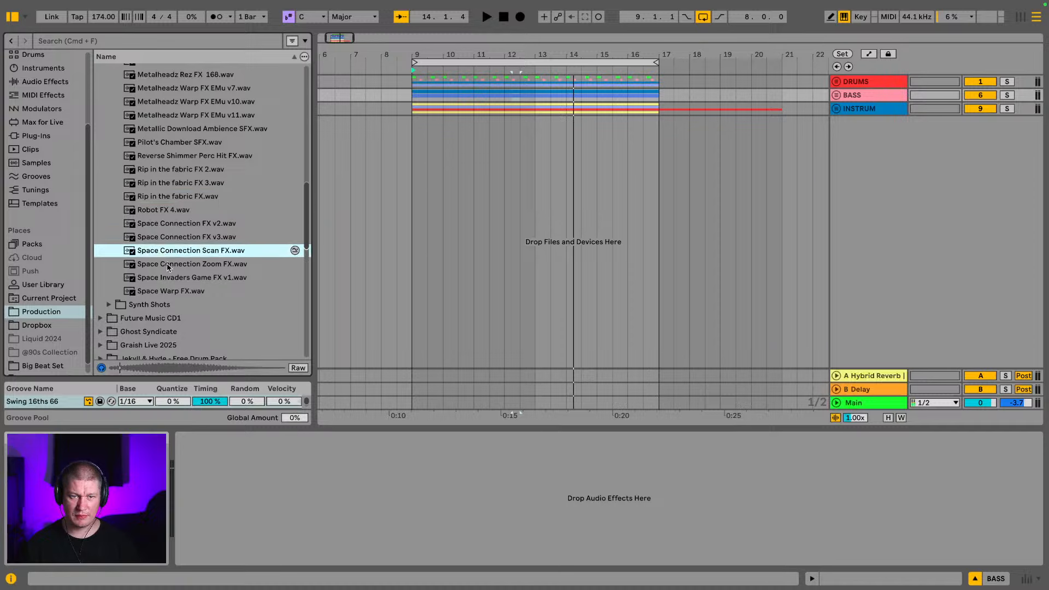
left_click(178, 292)
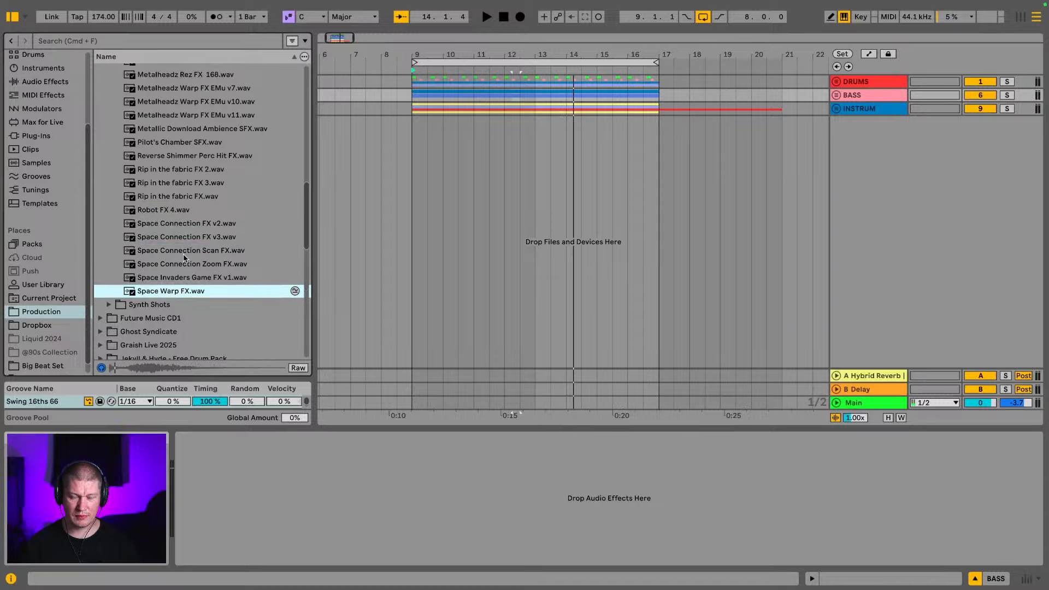
left_click(156, 170)
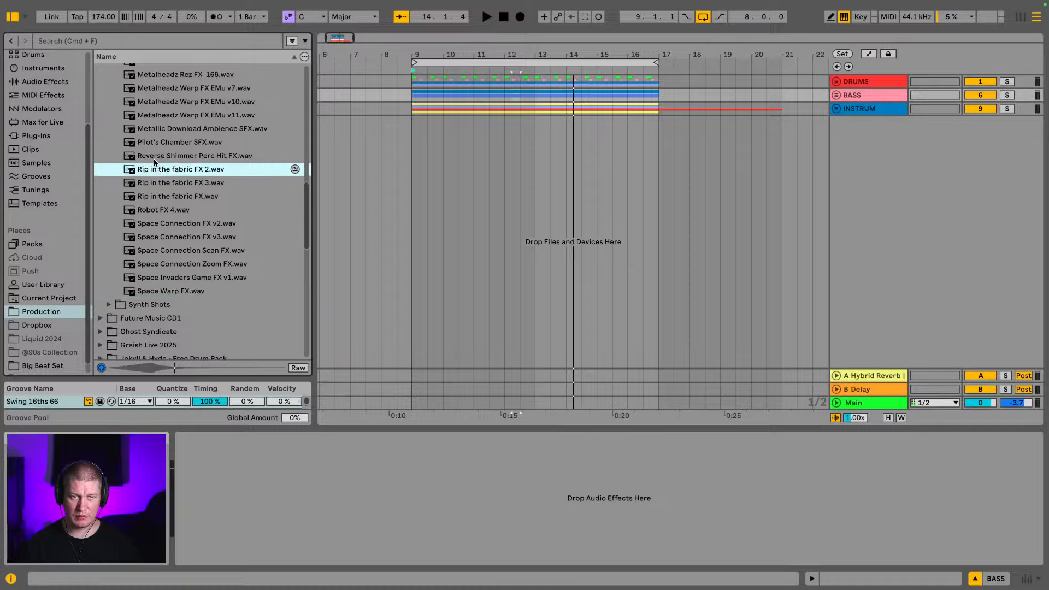
left_click(157, 157)
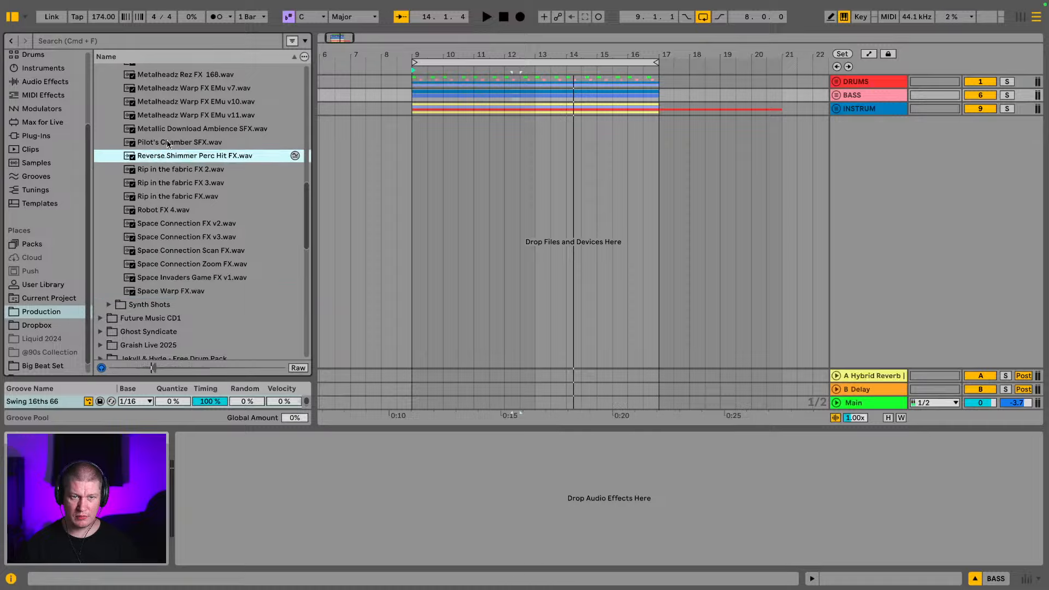
left_click(167, 143)
Audition more SFX & One-shots samples, working back through the list from Lastofus Screech SFX to Chitinous SFX
scroll(168, 157, "up", 4)
scroll(168, 156, "up", 1)
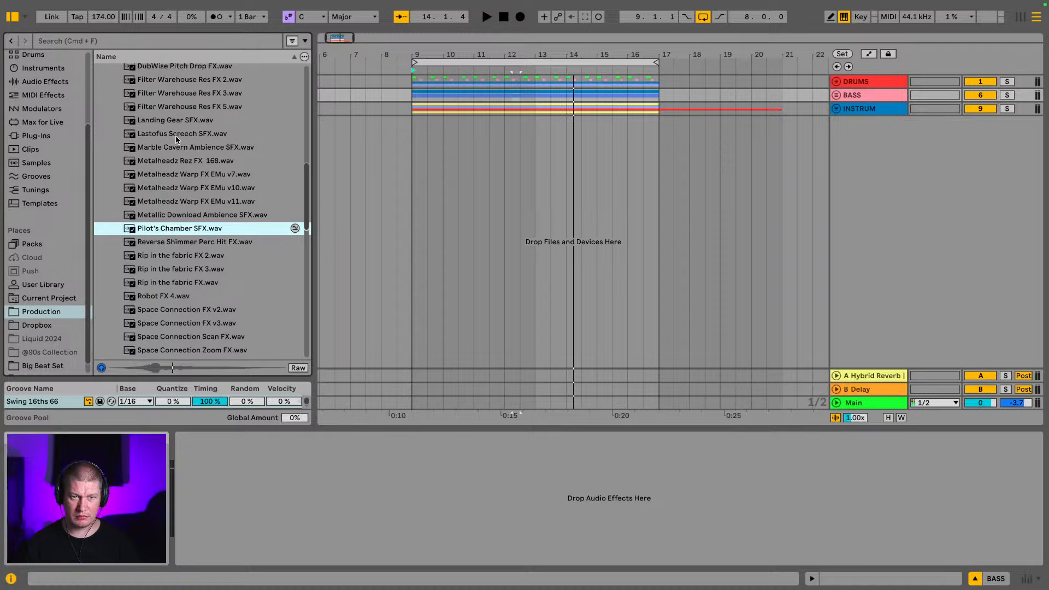
left_click(175, 136)
scroll(172, 139, "up", 1)
left_click(173, 137)
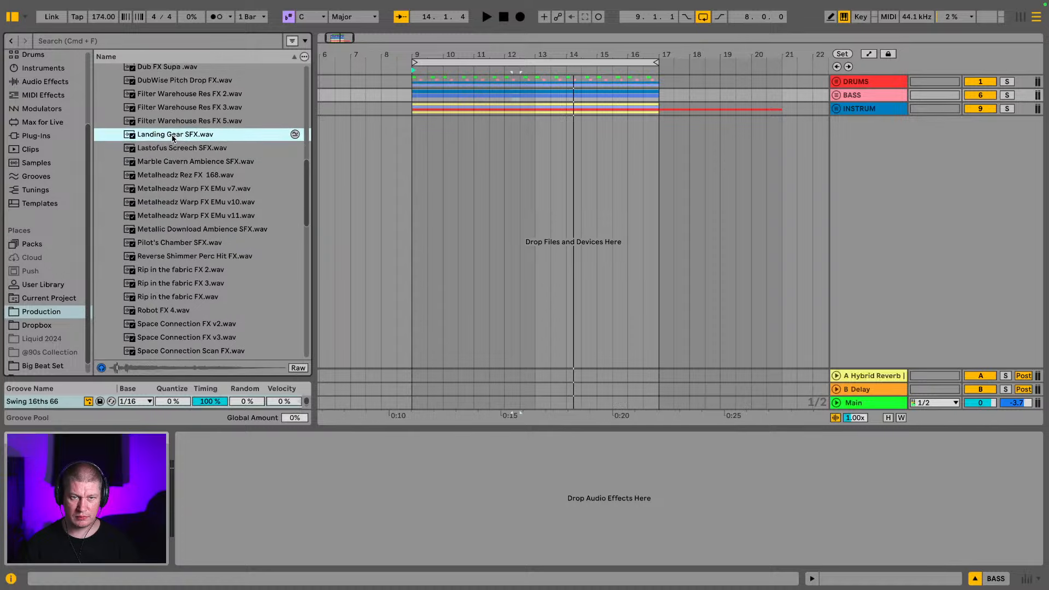
scroll(173, 137, "up", 1)
left_click(173, 128)
scroll(173, 128, "up", 3)
left_click(171, 134)
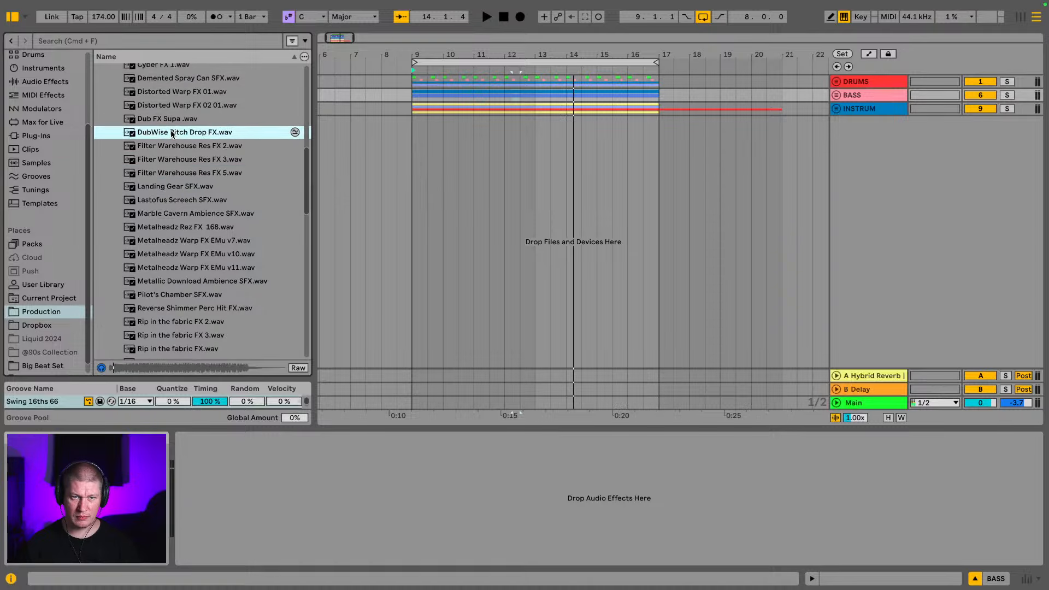
scroll(172, 134, "up", 1)
left_click(172, 134)
scroll(171, 134, "up", 1)
left_click(172, 132)
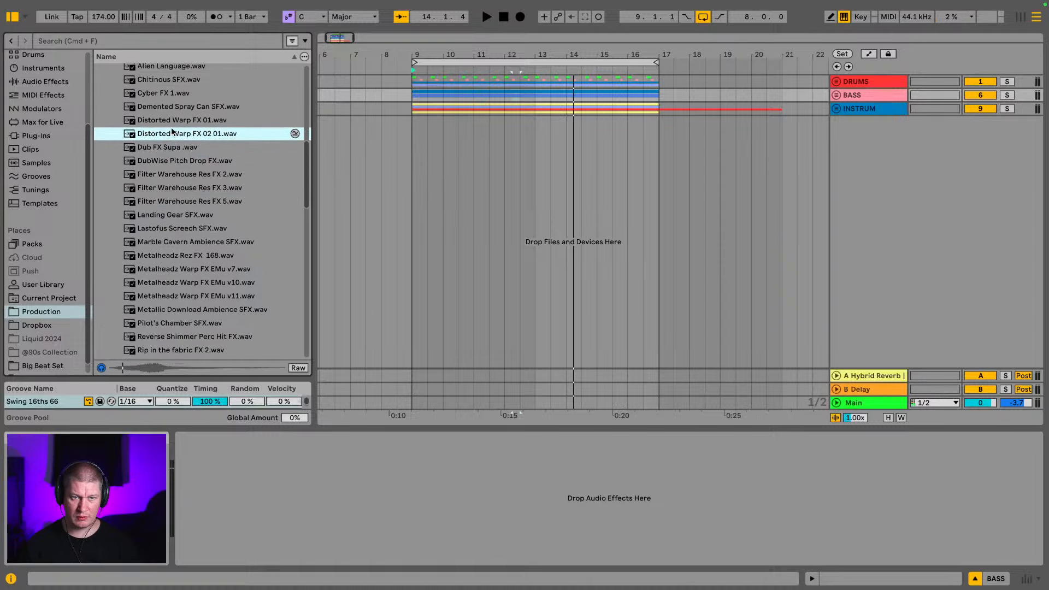
left_click(170, 102)
scroll(171, 102, "up", 1)
left_click(170, 104)
scroll(169, 104, "up", 1)
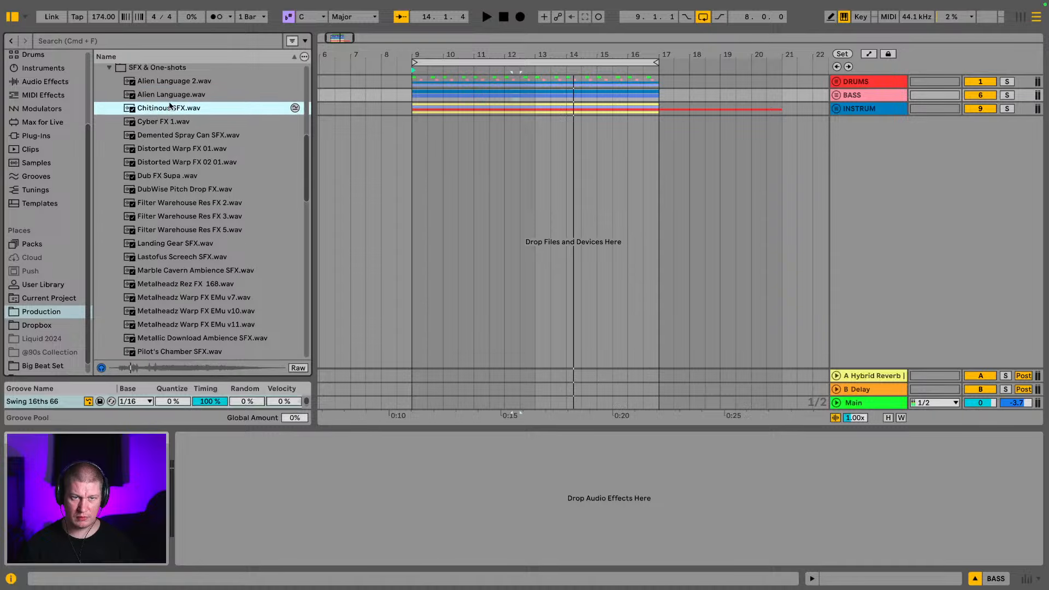
scroll(164, 103, "up", 1)
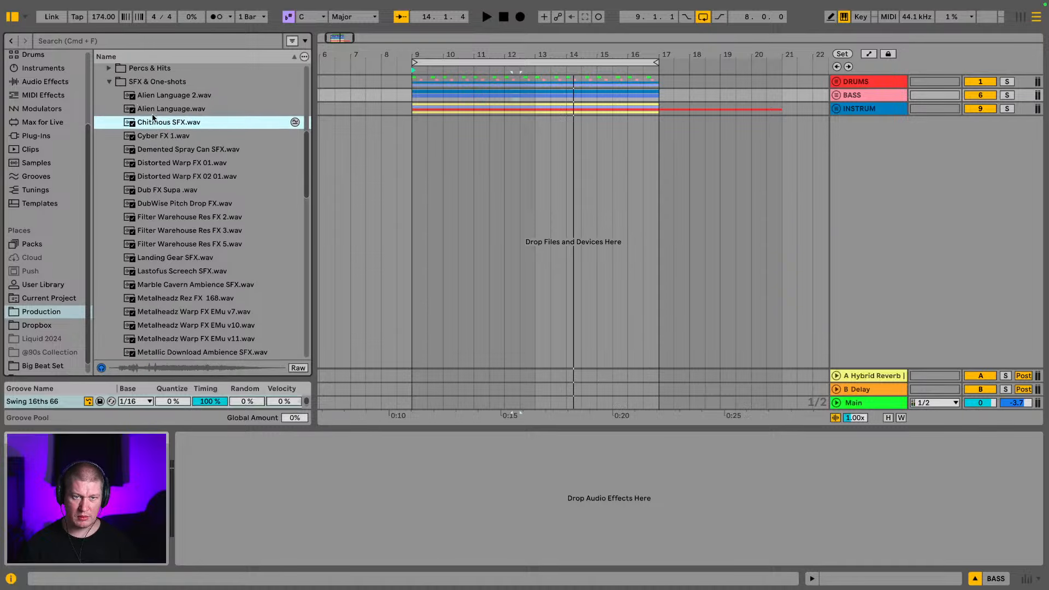
Collapse SFX & One-shots, expand Atmos, Textures & Ambience, and audition Distress Signal Ambience through Icey Wind Noise Texture
left_click(109, 81)
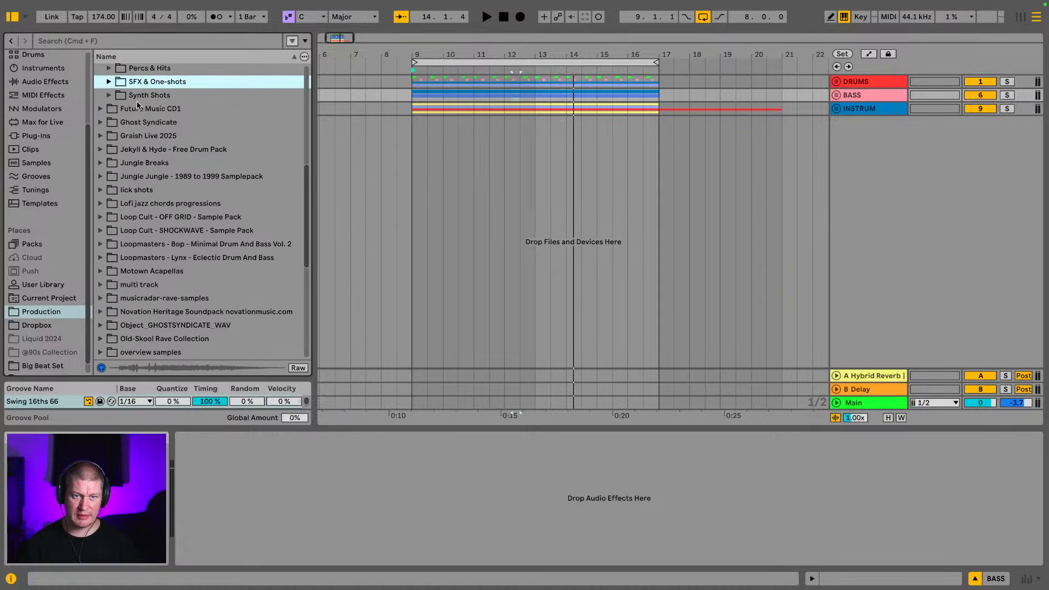
scroll(137, 107, "up", 1)
scroll(131, 109, "up", 5)
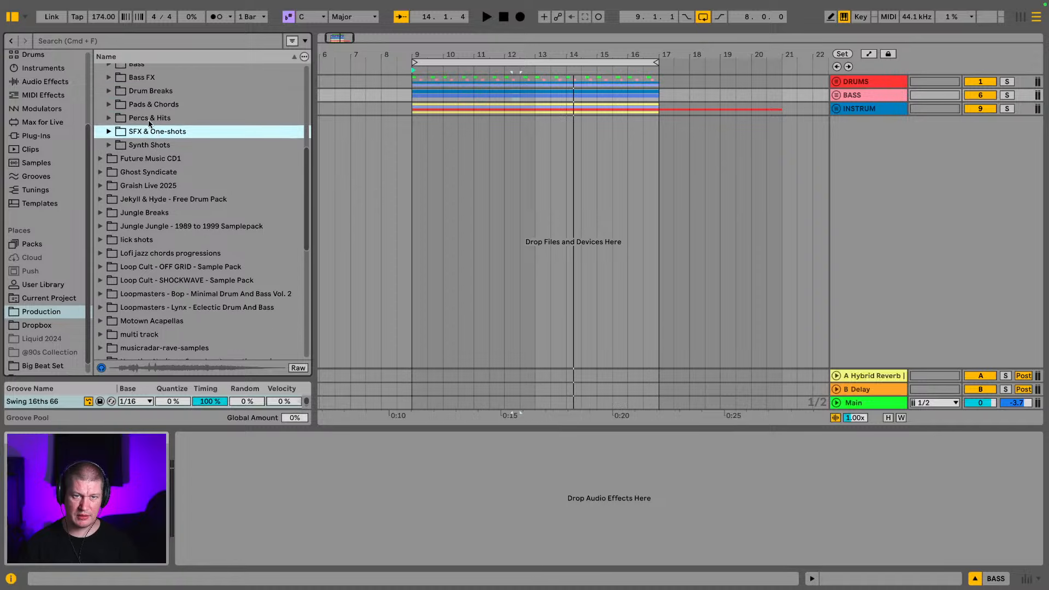
scroll(112, 93, "up", 2)
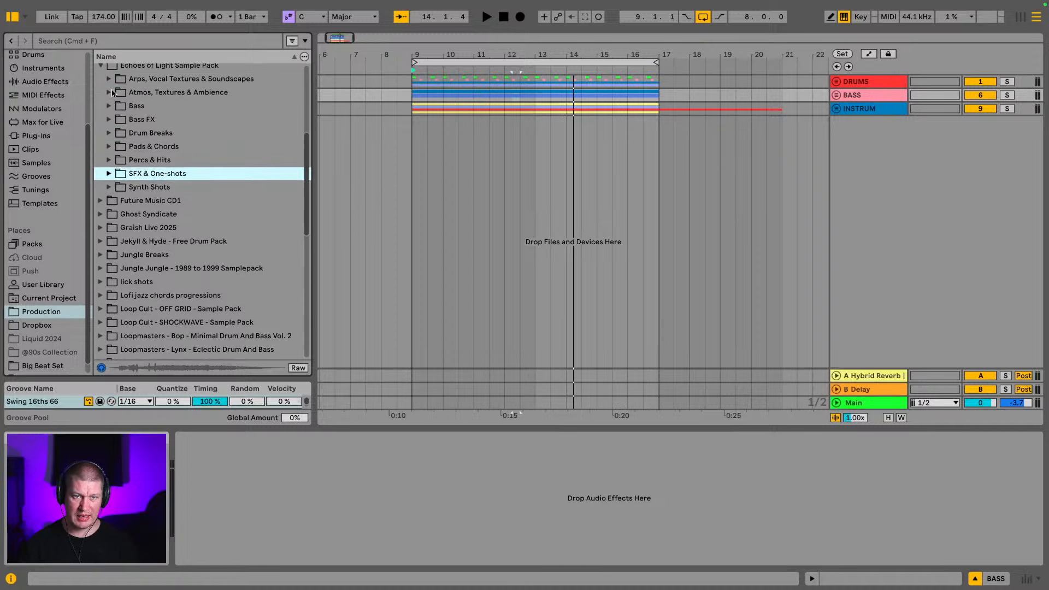
left_click(110, 93)
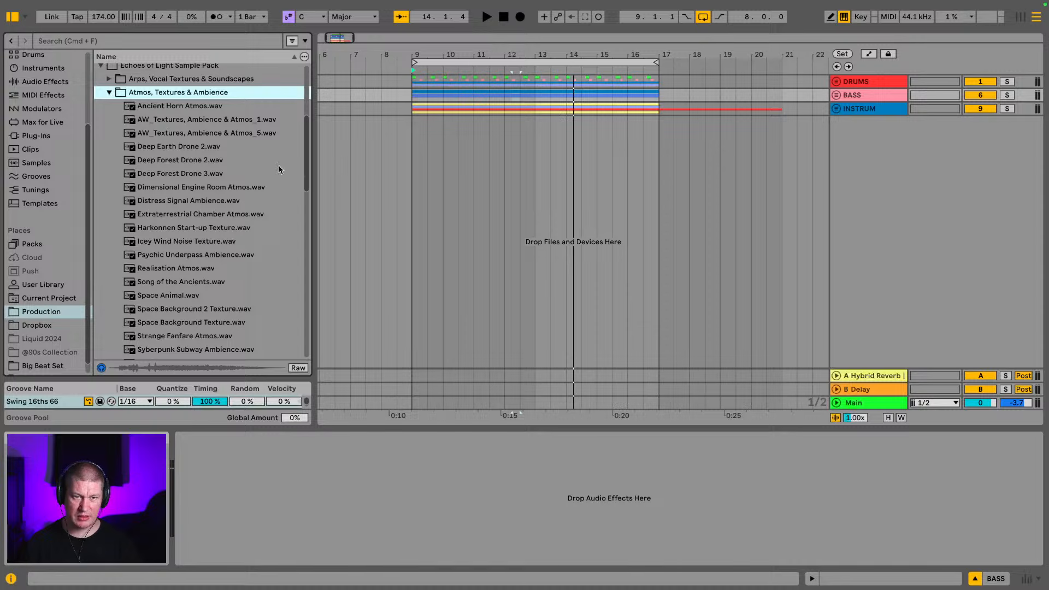
scroll(279, 170, "down", 2)
left_click(256, 180)
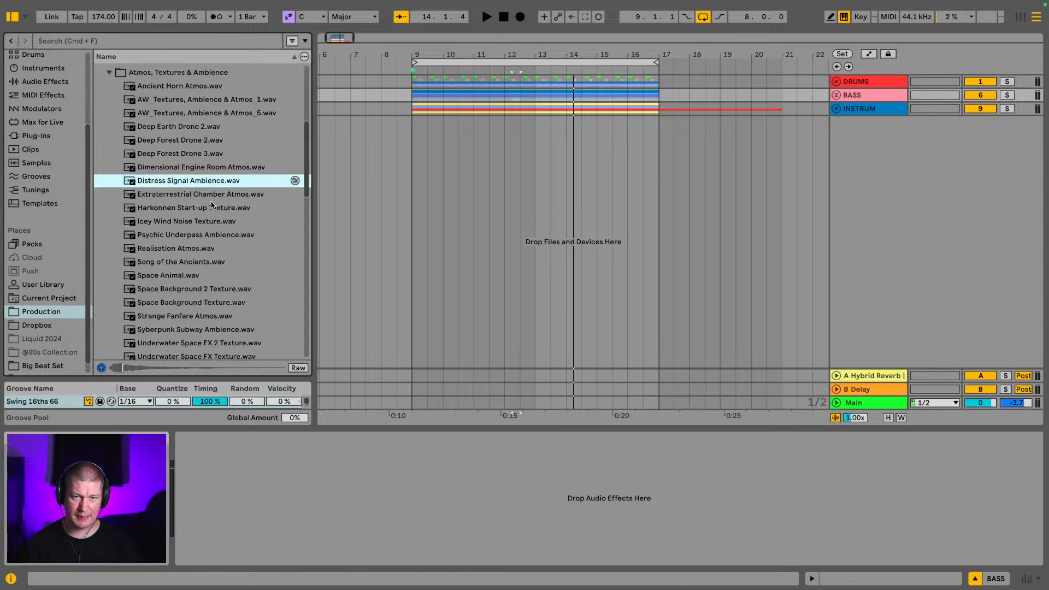
key("Down")
key("Down")
key("Down")
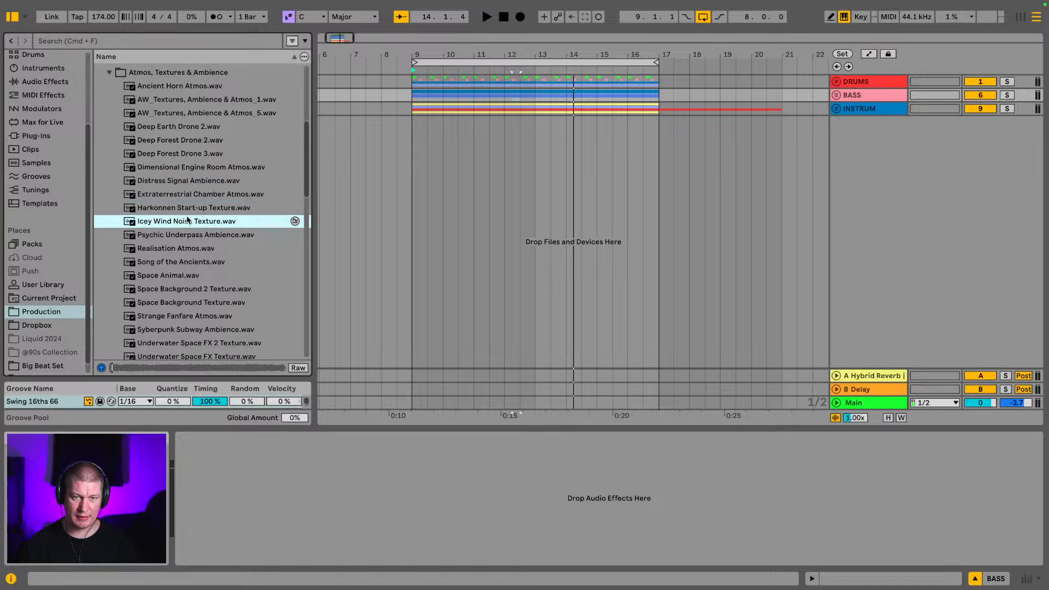
Audition the remaining atmospheres from Psychic Underpass Ambience to Underwater Space FX 2 Texture
scroll(187, 220, "down", 1)
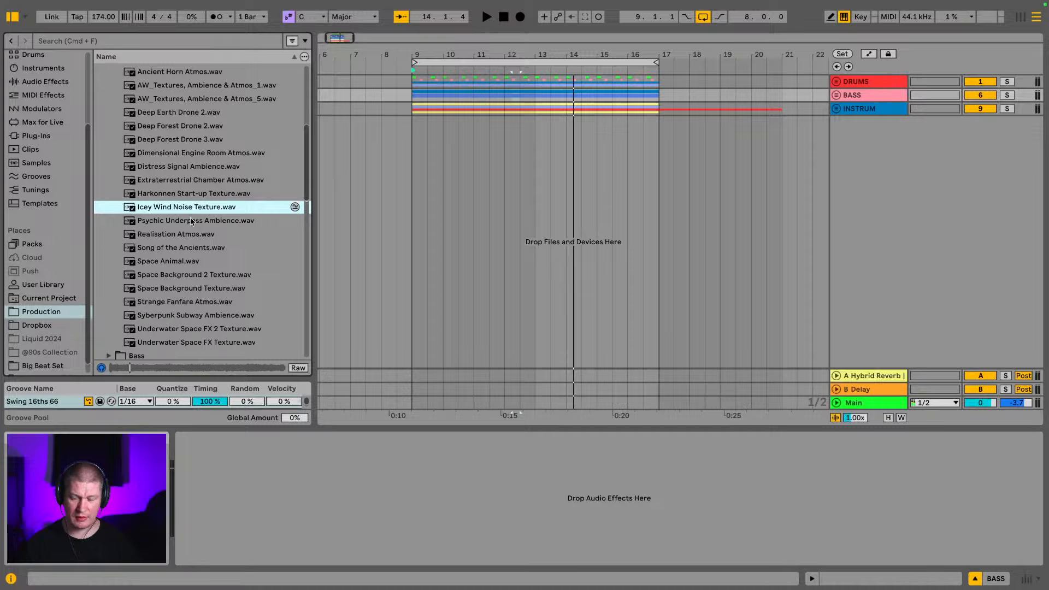
key("Down")
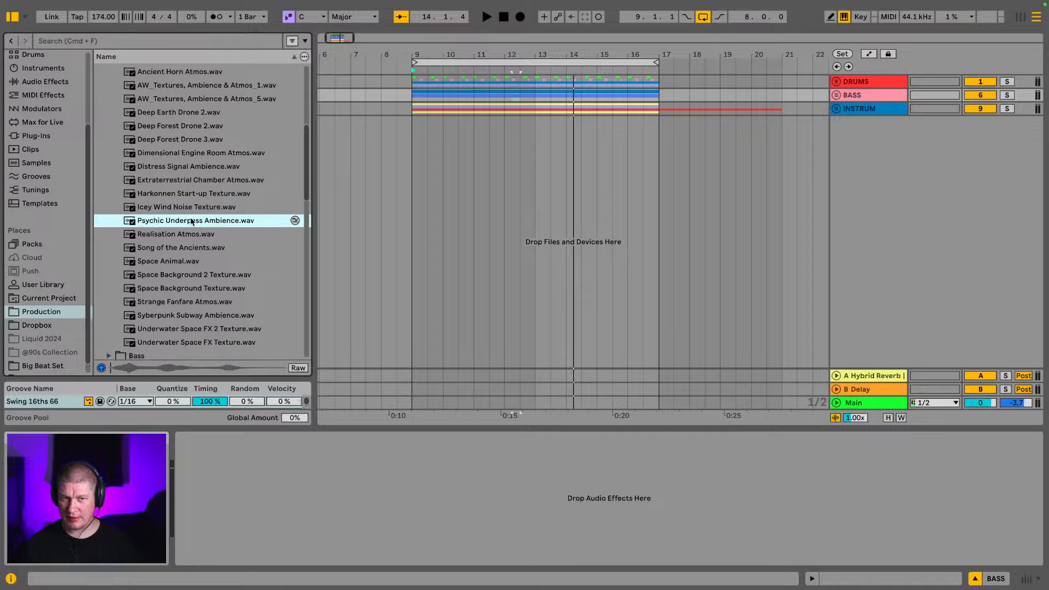
scroll(186, 224, "down", 1)
key("Down")
key("Down")
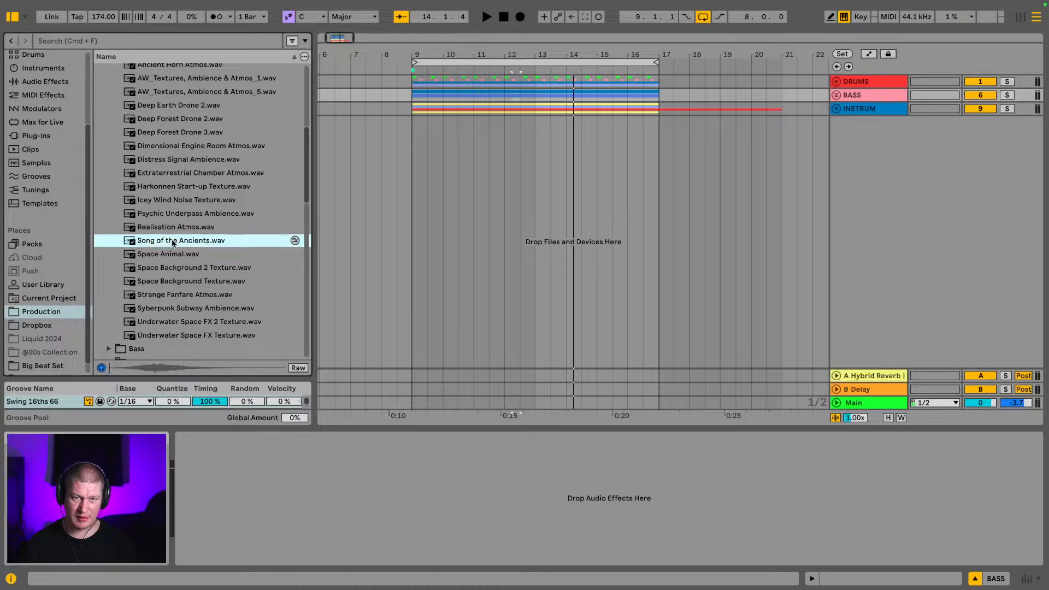
key("Down")
key("Down")
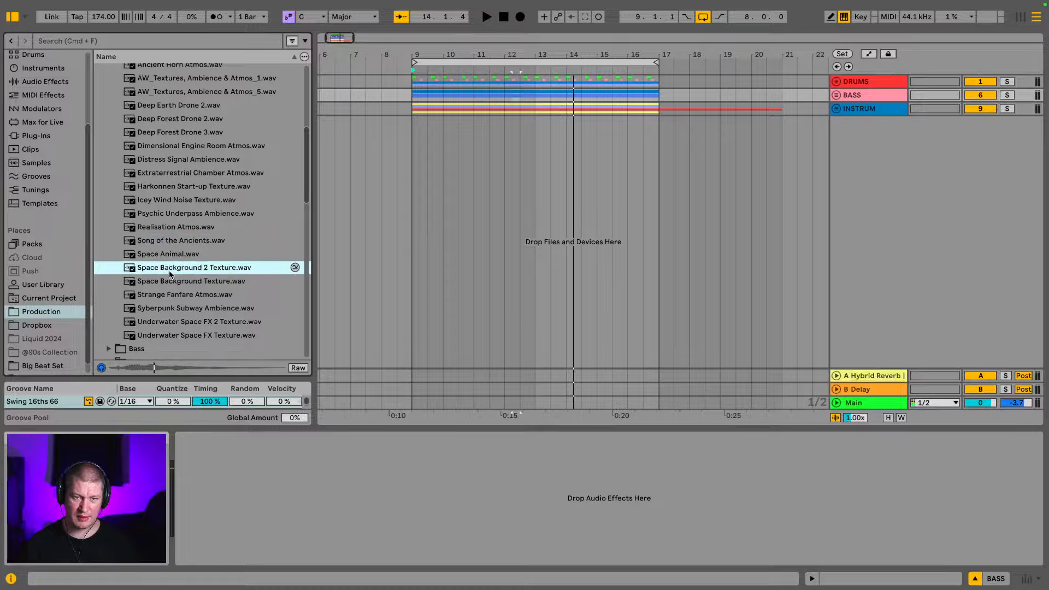
scroll(163, 274, "down", 1)
key("Down")
key("Down")
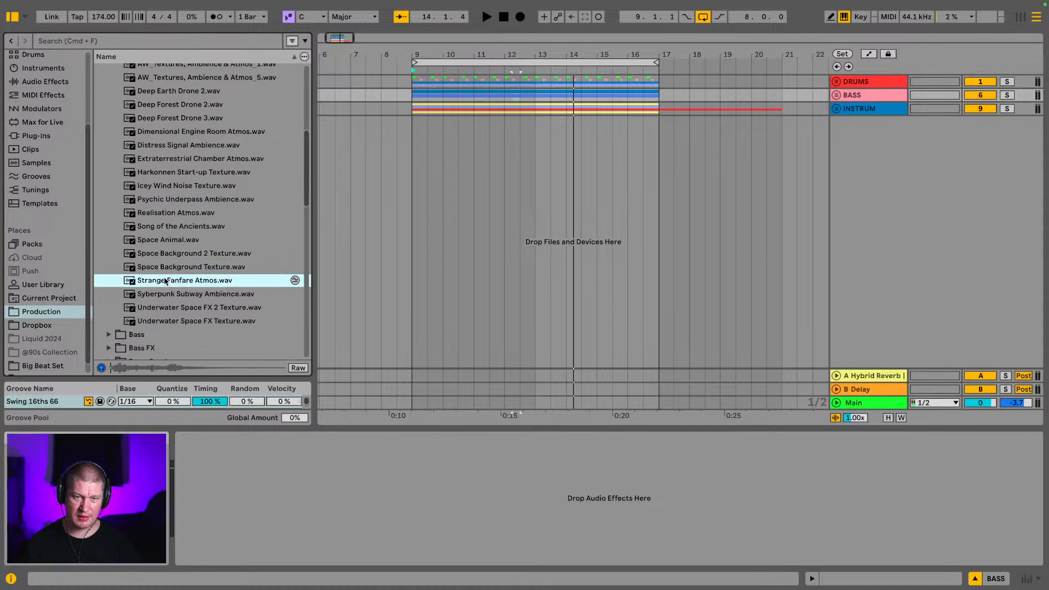
scroll(164, 279, "down", 1)
key("Down")
key("Down")
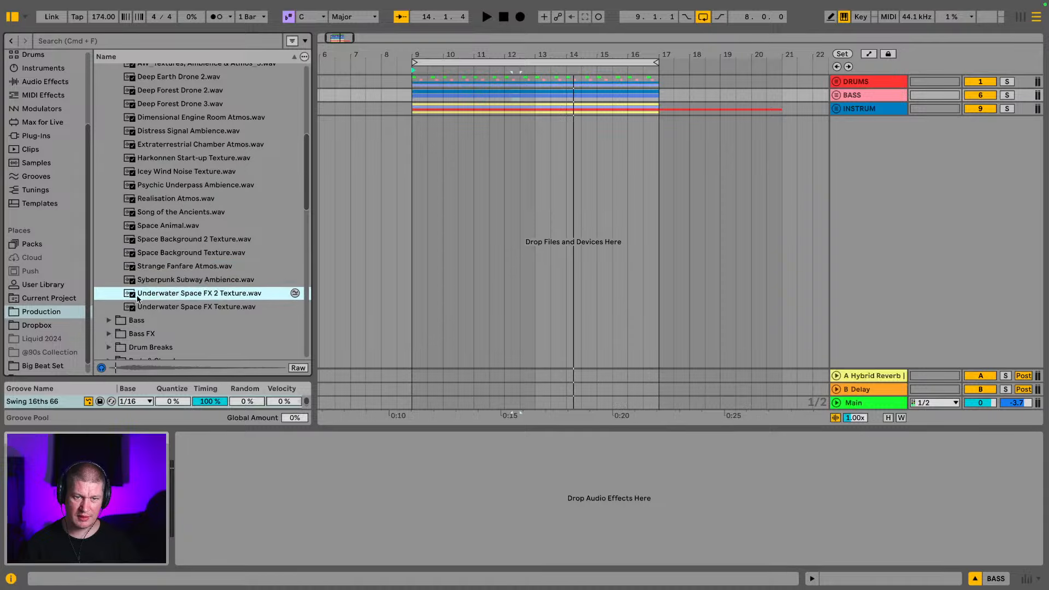
Expand the Percs & Hits folder and audition Wierd Space Perc, Wierd Space Perc v2 and White Noise Riser
scroll(128, 296, "down", 3)
scroll(118, 321, "down", 2)
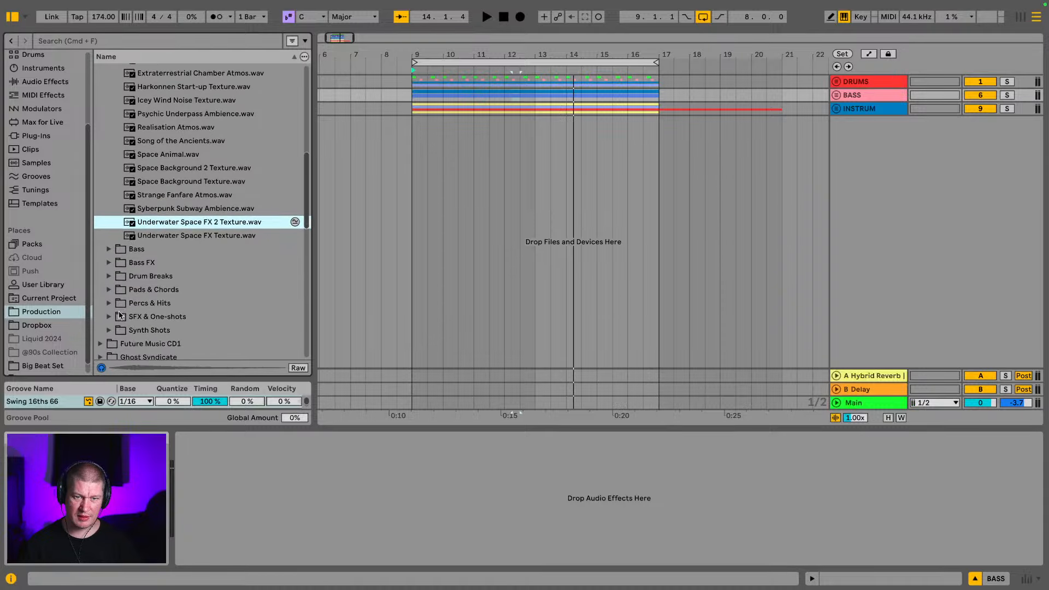
left_click(113, 303)
scroll(245, 110, "up", 1)
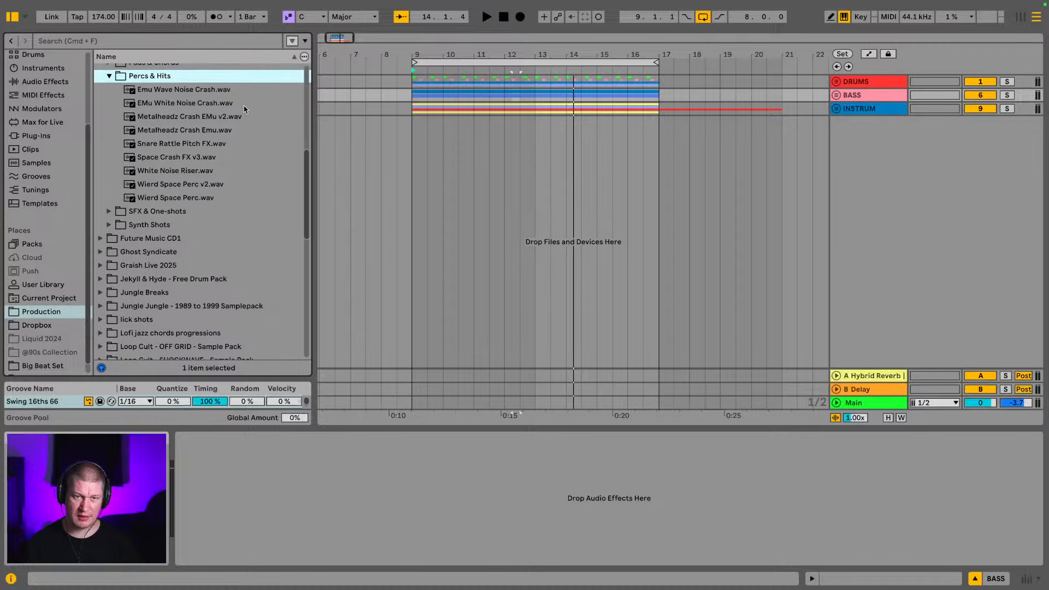
left_click(159, 200)
left_click(158, 185)
left_click(160, 174)
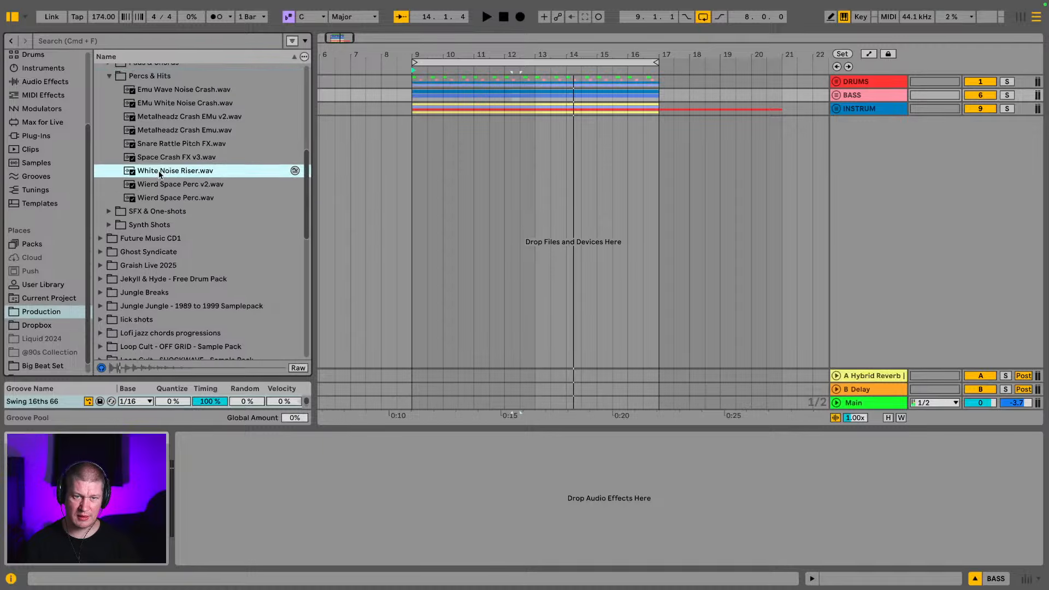
Place White Noise Riser.wav on a new audio track at bar 9, reverse the clip and return to the Arrangement
left_click_drag(159, 174, 414, 133)
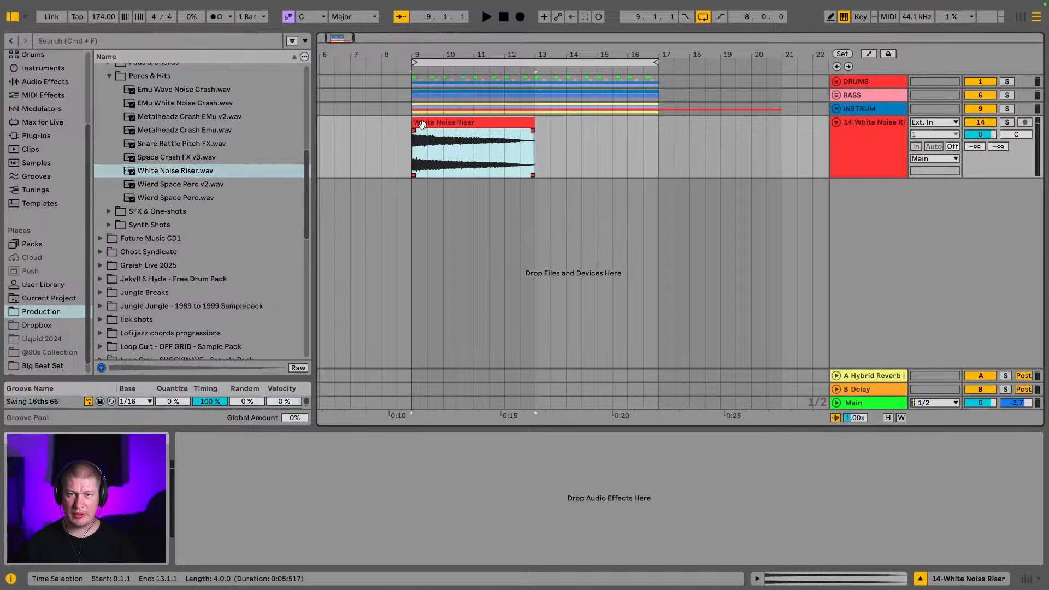
double_click(428, 122)
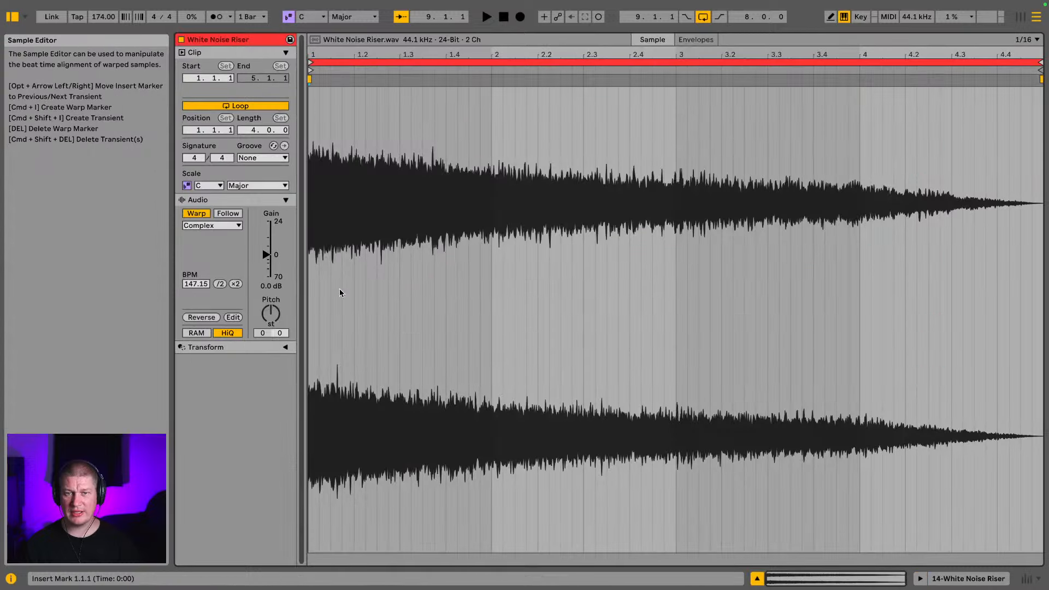
left_click(201, 318)
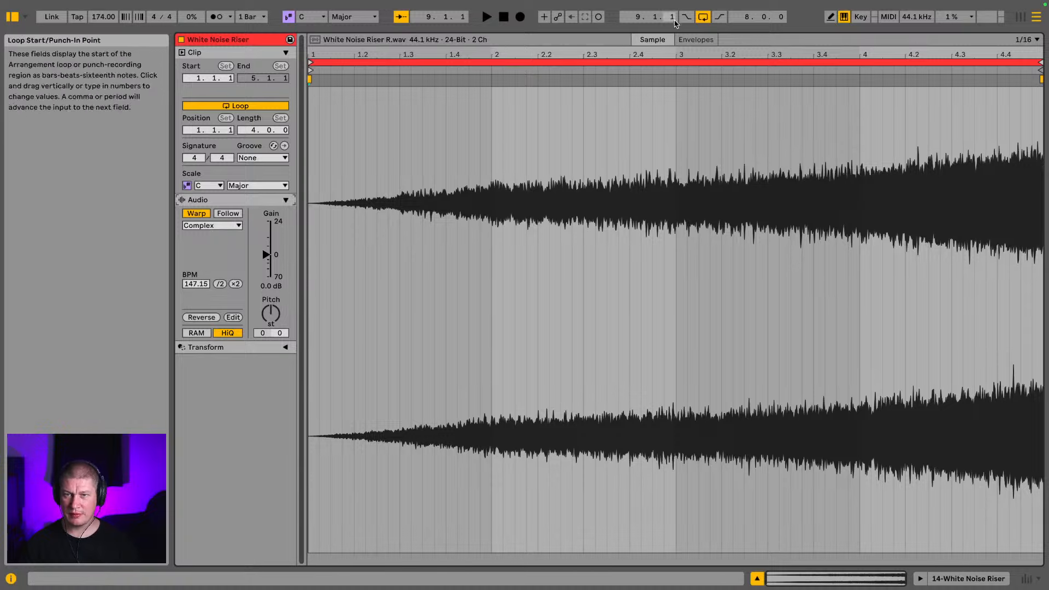
key("super+alt+e")
key("super+alt+l")
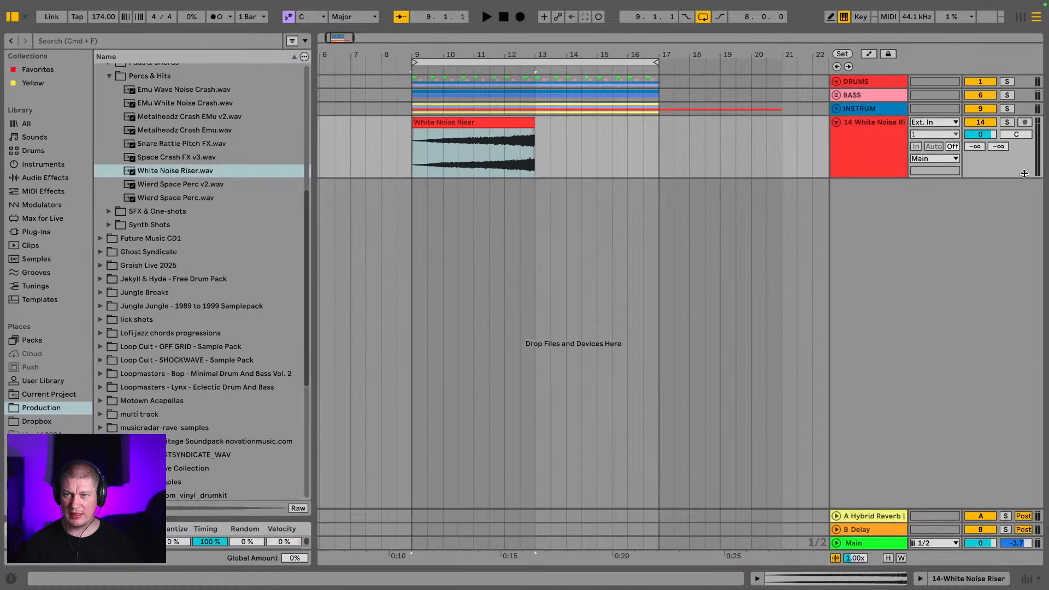
Solo the White Noise Riser track, move its clip to start at bar 13 and end at bar 17, and play it
left_click(1007, 121)
left_click_drag(508, 122, 630, 129)
key("space")
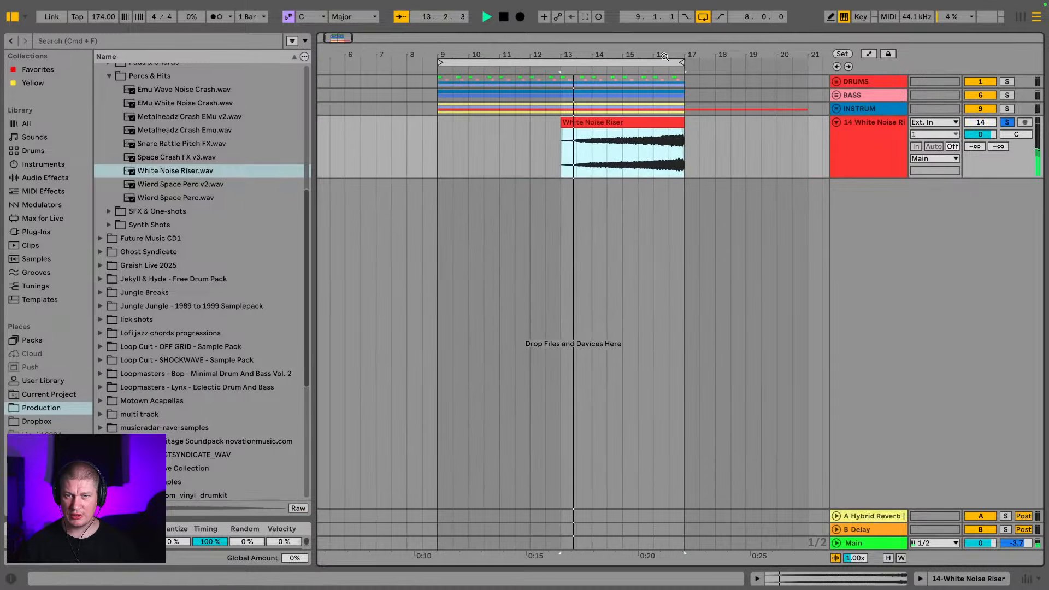
Lower the White Noise Riser track's volume to -14.6 dB in the Session mixer and unsolo the track
key("Tab")
left_click_drag(243, 347, 243, 363)
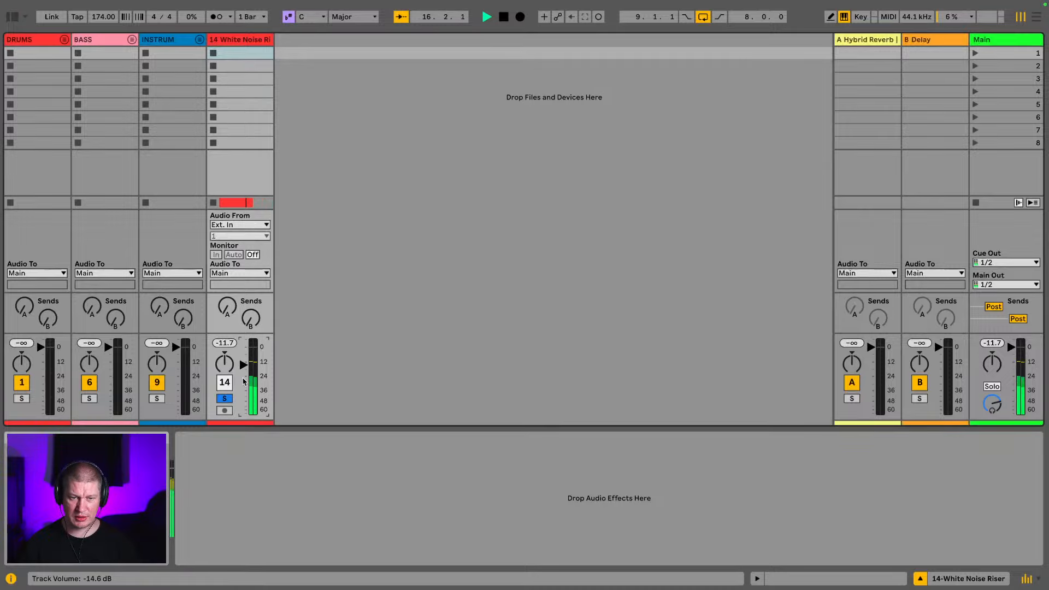
left_click(229, 399)
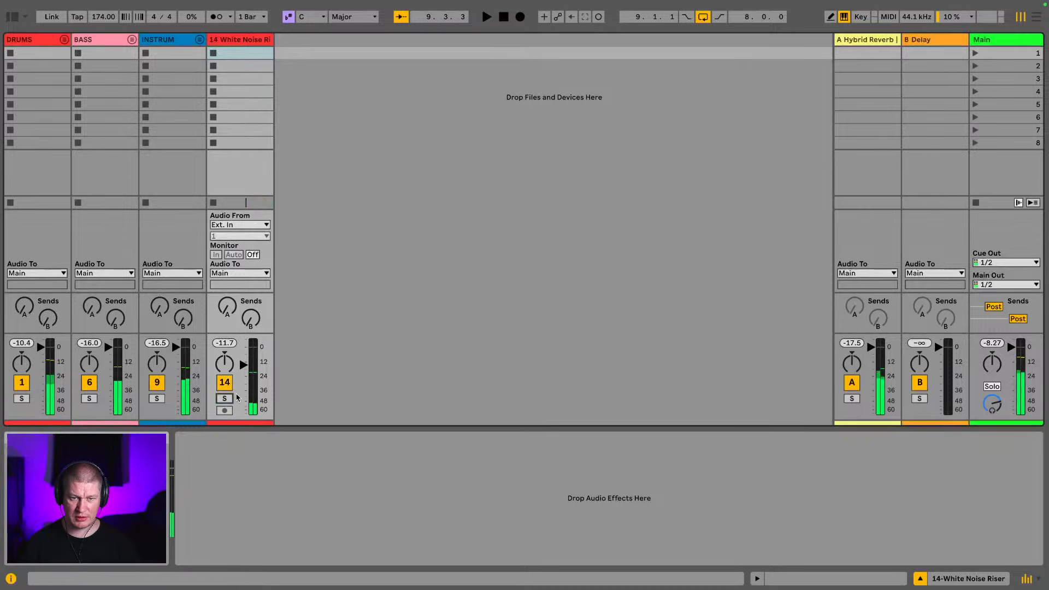
Lower the White Noise Riser track's volume to -23.0 dB, raise its Send A fully and return to the Arrangement
key("Tab")
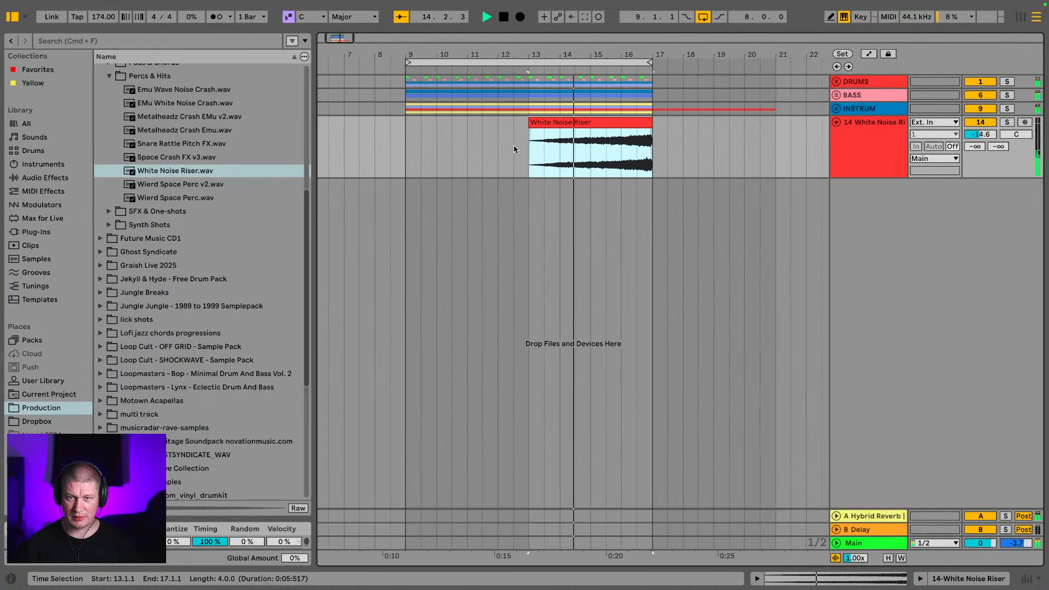
key("Tab")
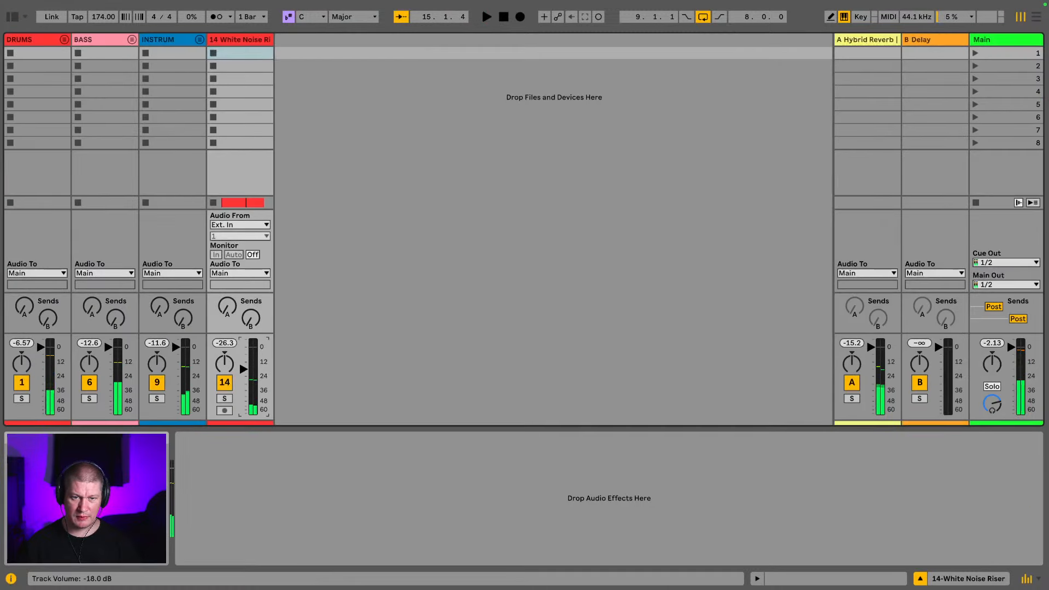
left_click_drag(244, 369, 243, 373)
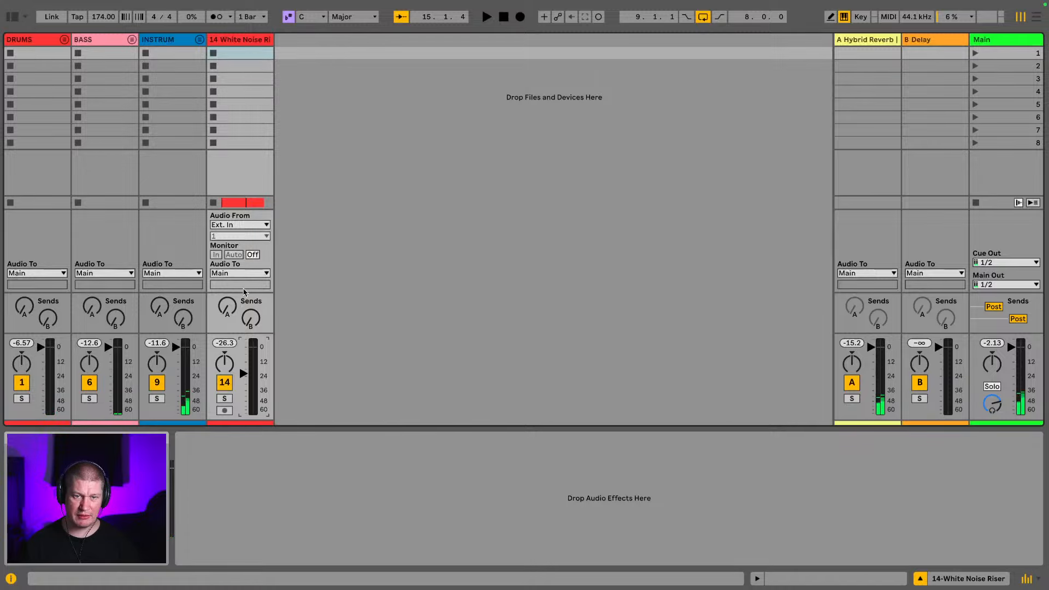
left_click(228, 307)
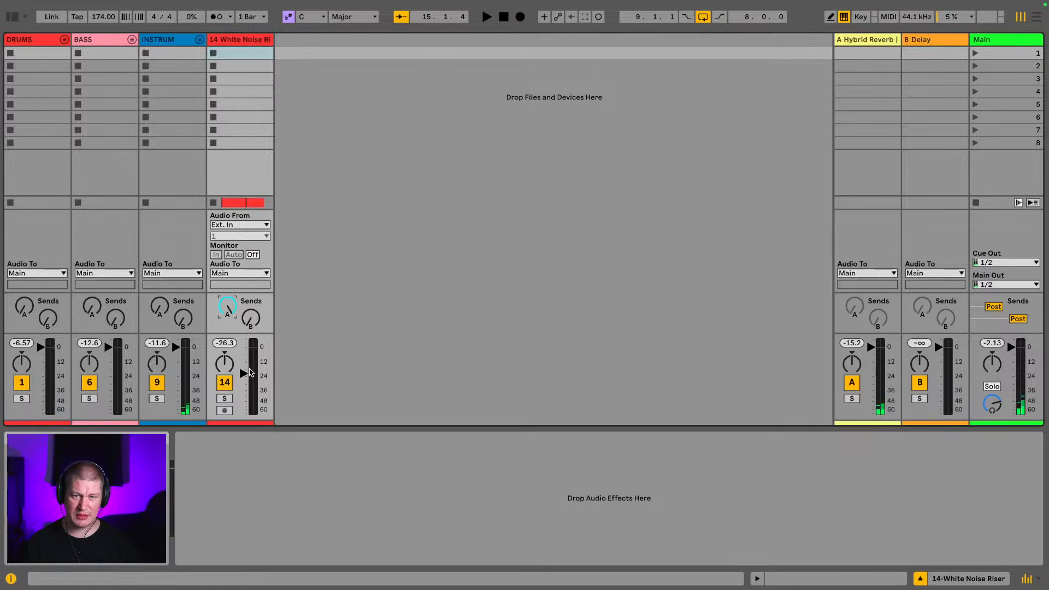
key("space")
left_click_drag(244, 374, 244, 375)
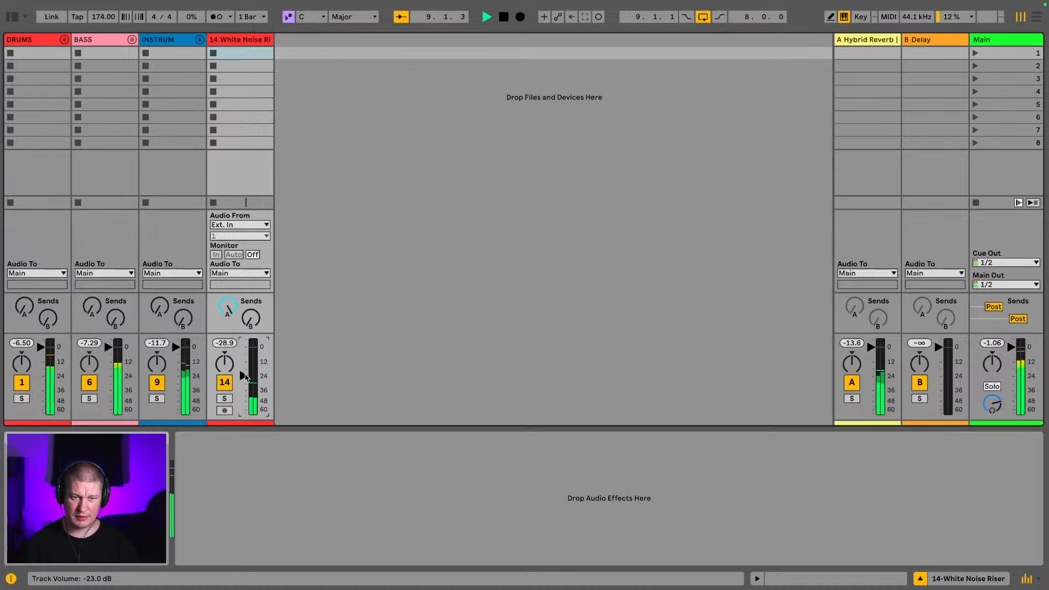
key("Tab")
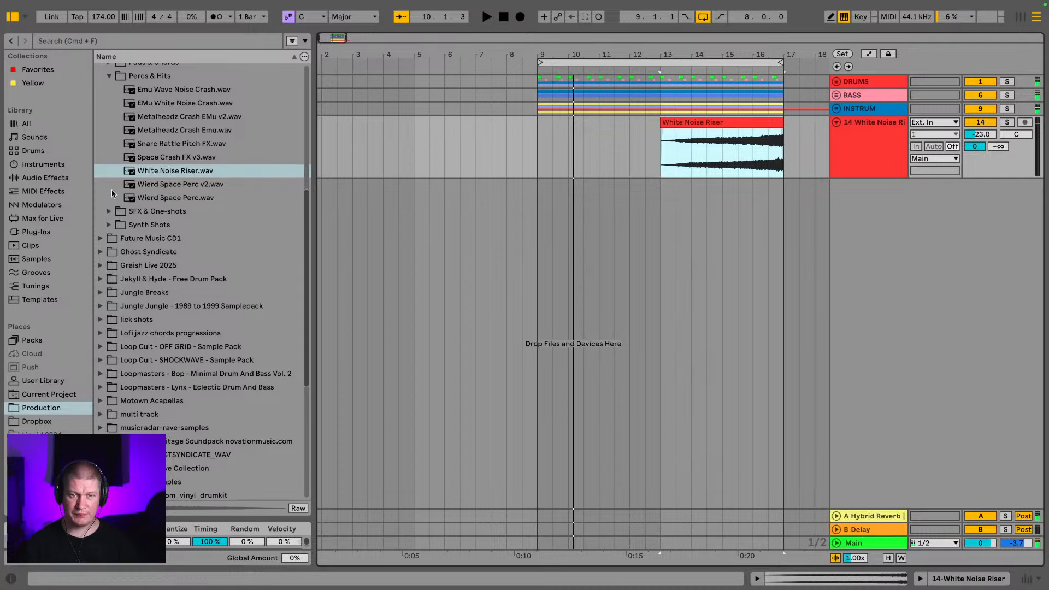
Browse the Session Drums Multimic pack's Drums folder and load Kit-Damp-Snare-Stick.adg onto a new MIDI track
left_click(33, 339)
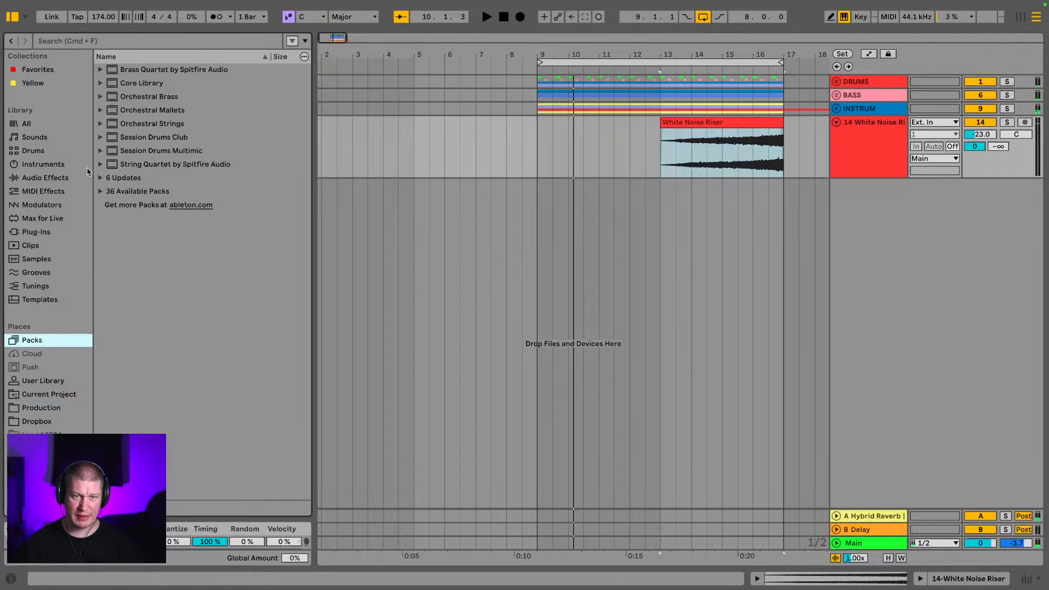
left_click(101, 150)
left_click(109, 164)
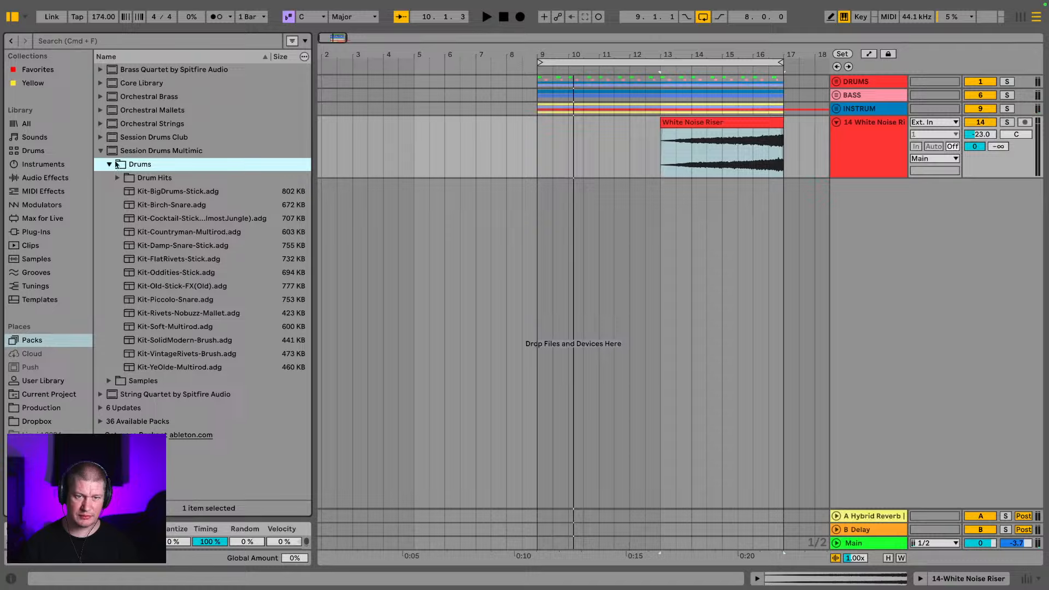
left_click(100, 152)
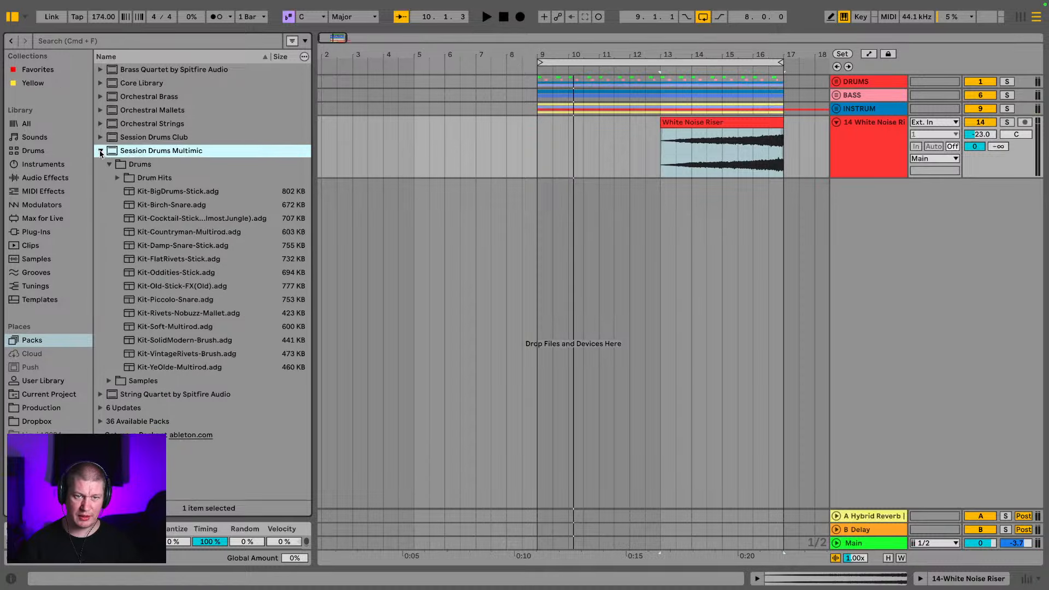
left_click(99, 152)
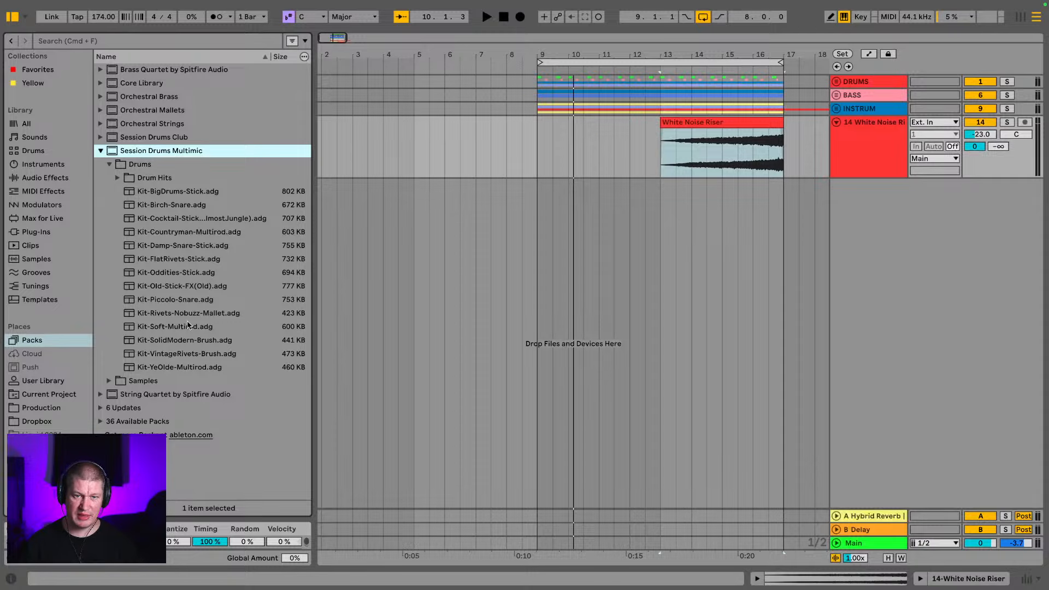
left_click_drag(178, 252, 694, 250)
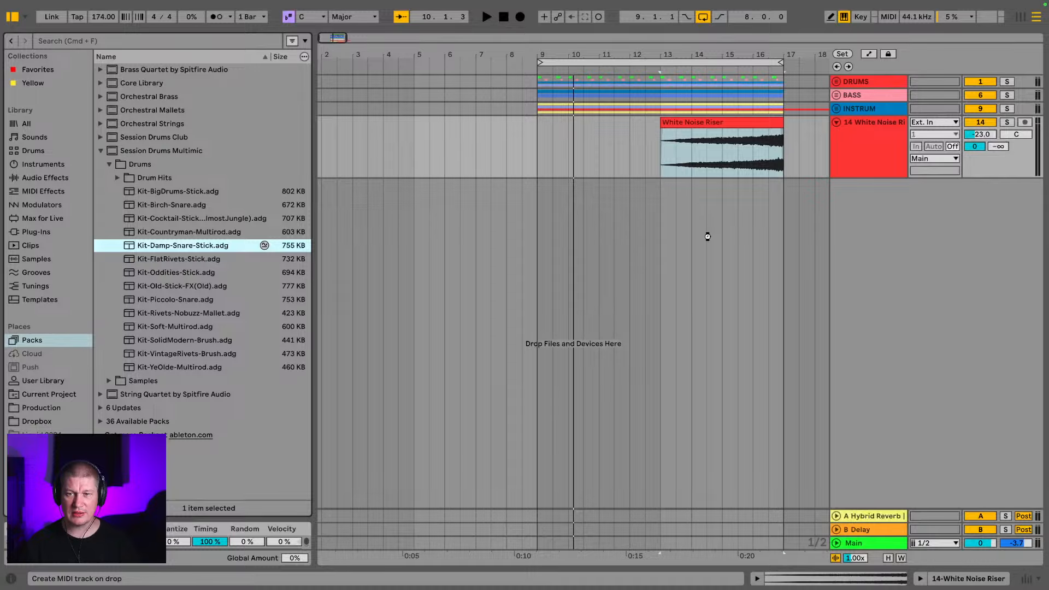
left_click_drag(711, 233, 712, 233)
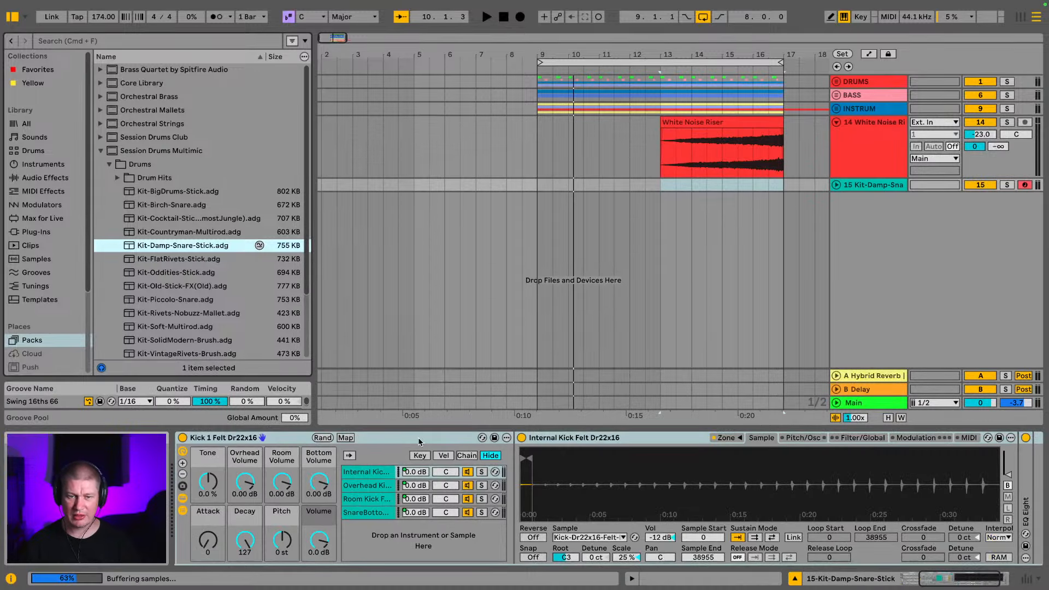
Create a four-bar MIDI clip on the Kit-Damp-Snare-Stick track from bar 9 to bar 13
left_click_drag(546, 186, 576, 186)
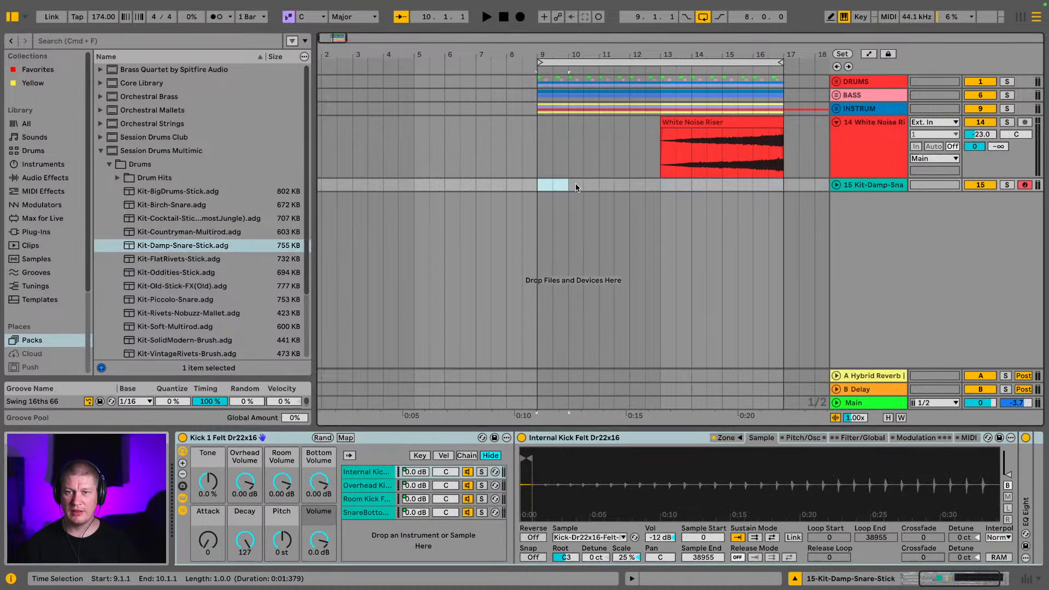
left_click_drag(651, 190, 654, 189)
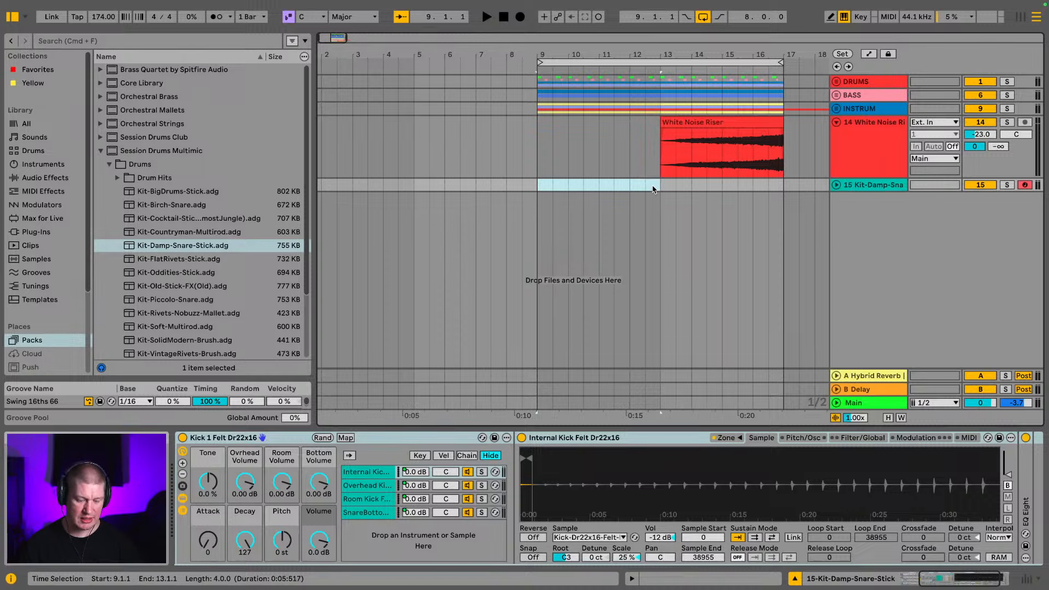
double_click(653, 188)
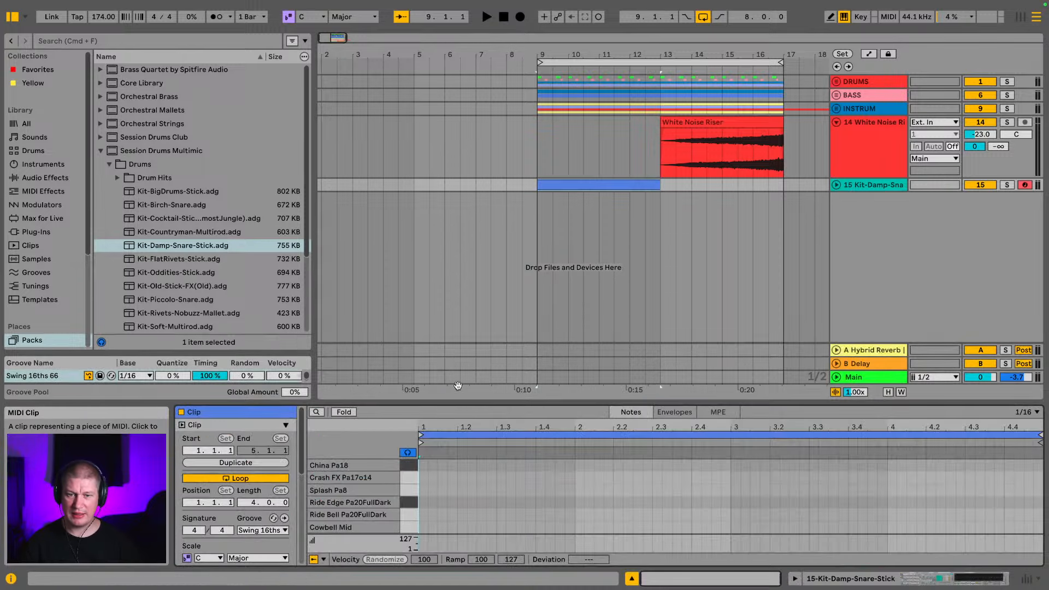
Maximise the clip's note editor and add a one-bar Crash Pa18 note at the start of the clip
key("super+alt+e")
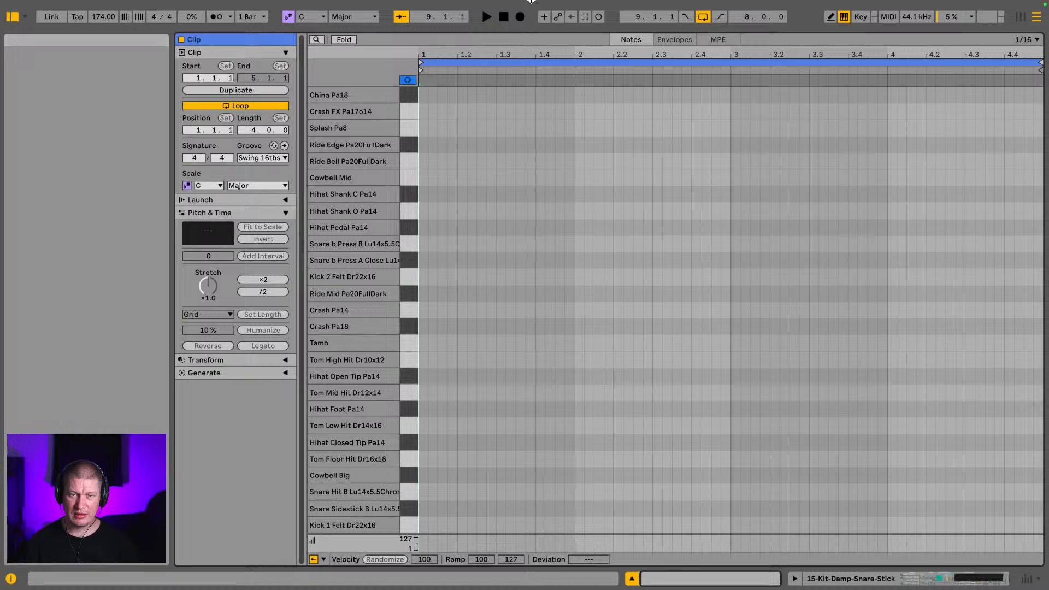
left_click(409, 113)
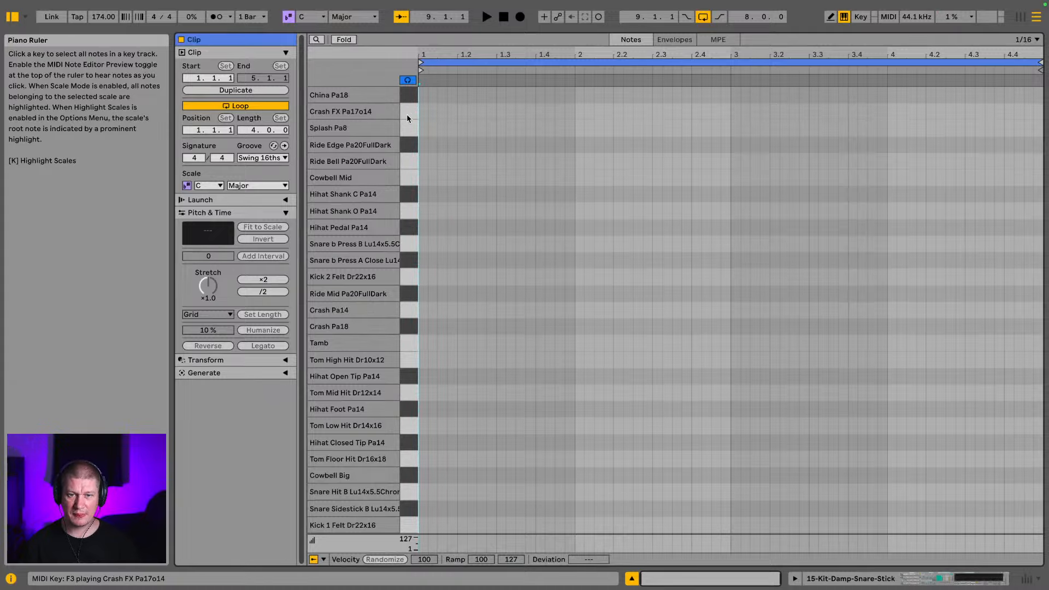
double_click(423, 327)
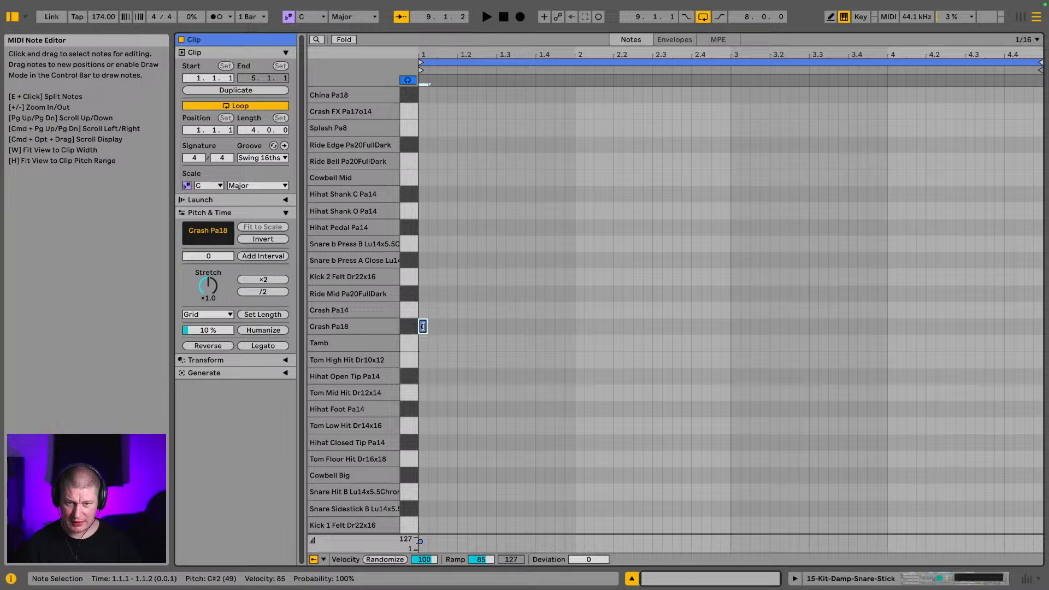
left_click_drag(423, 326, 575, 331)
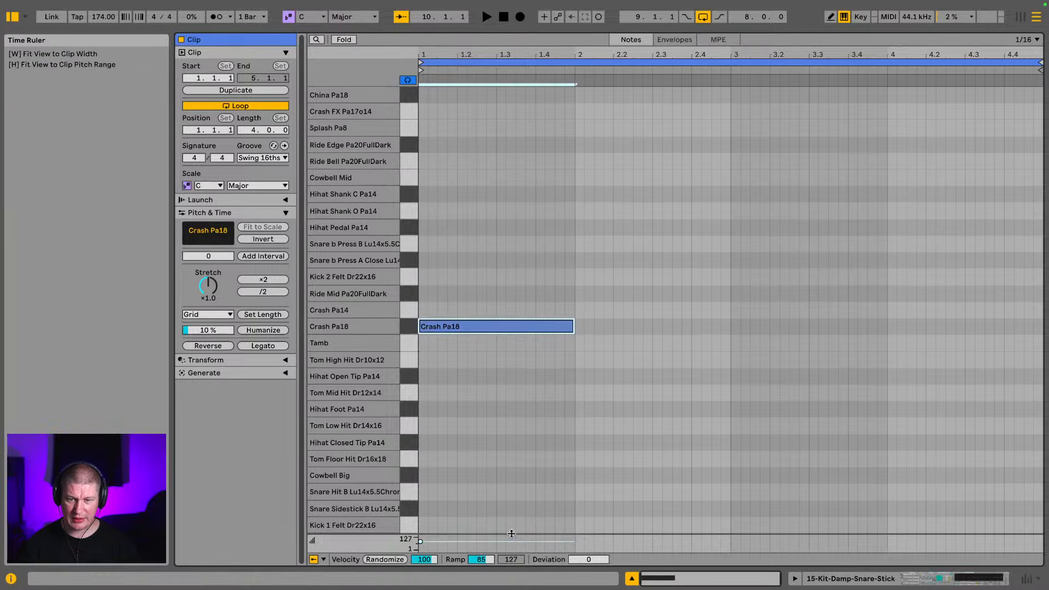
Enlarge the velocity lane, try the crash note at velocities 127 and 21, and undo the note's deletion
left_click_drag(511, 534, 536, 205)
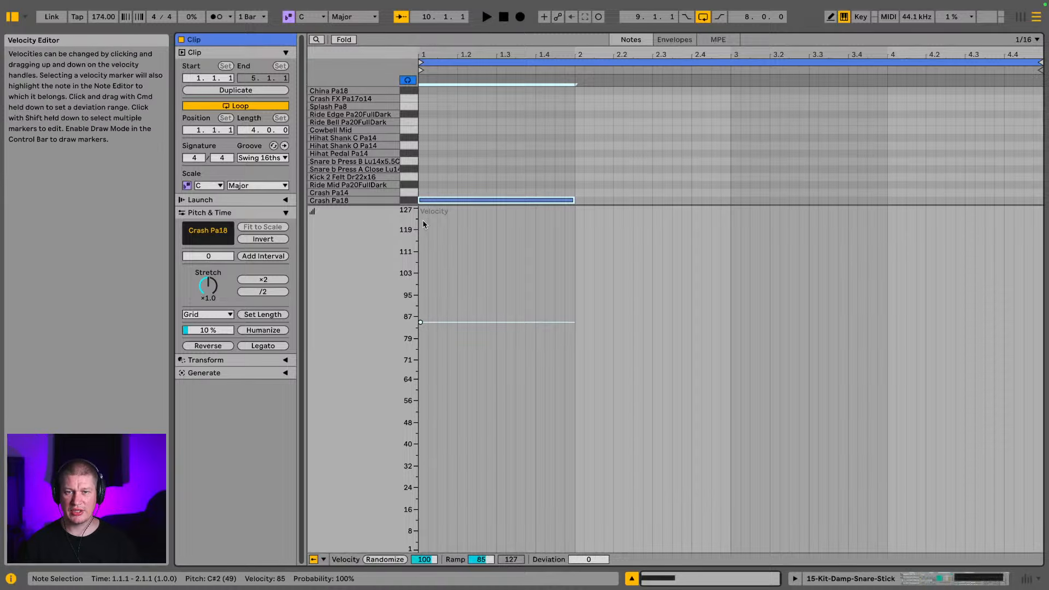
left_click(418, 321)
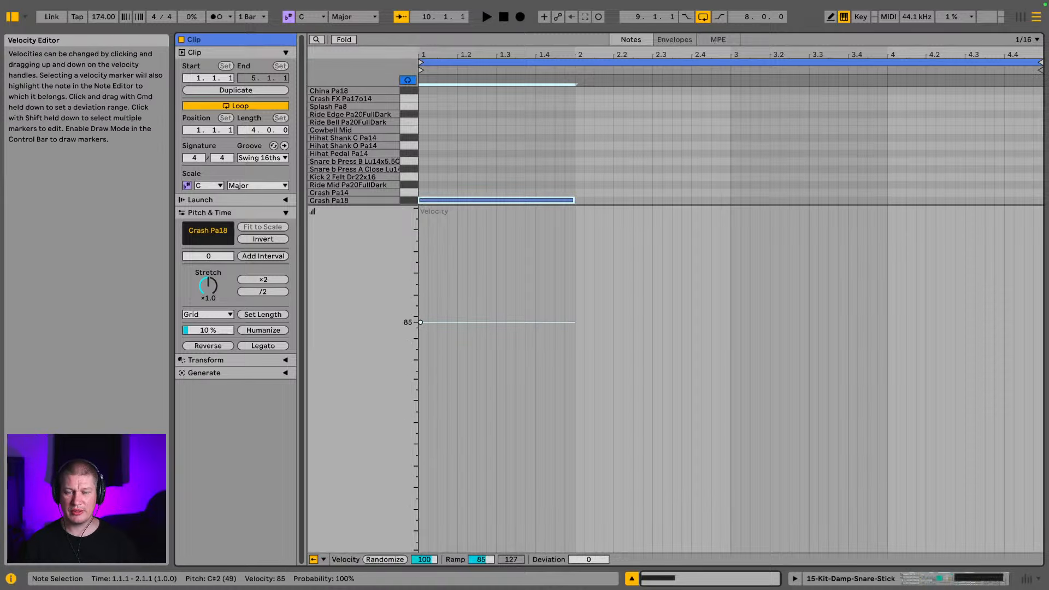
left_click_drag(421, 321, 435, 203)
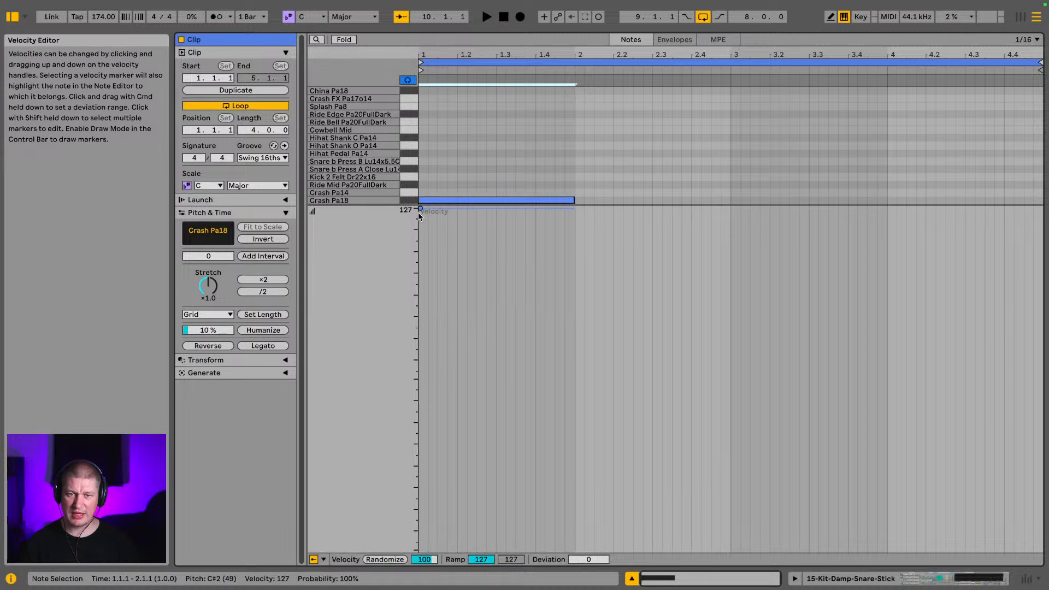
left_click_drag(420, 208, 420, 494)
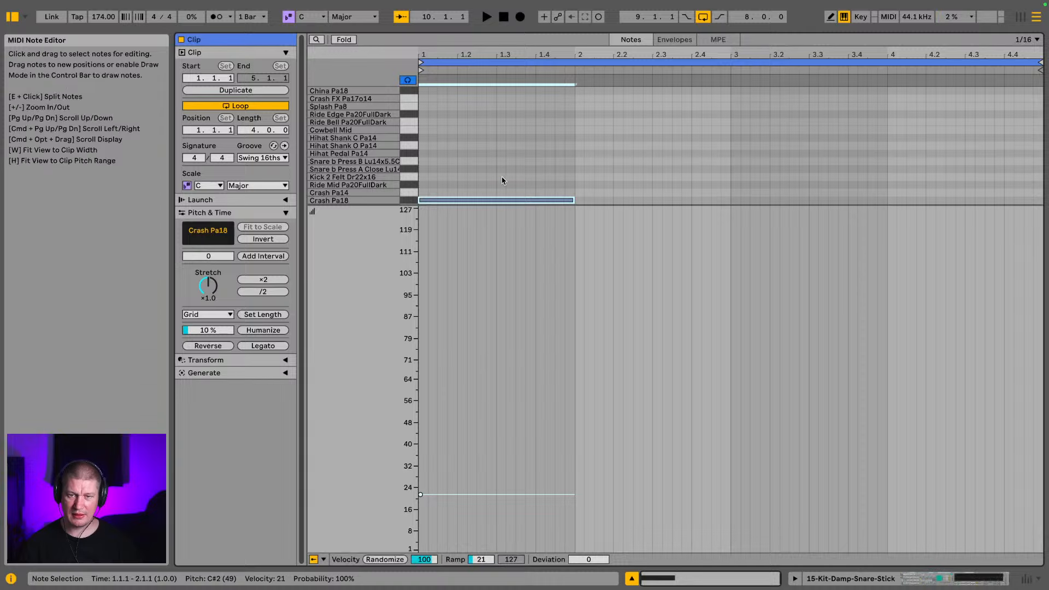
key("Delete")
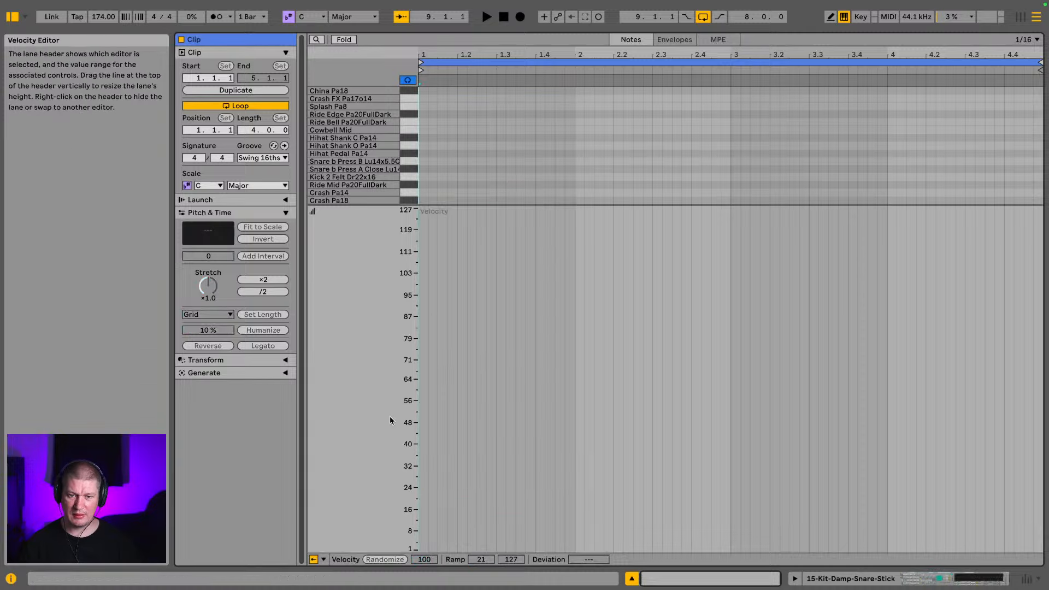
key("super+z")
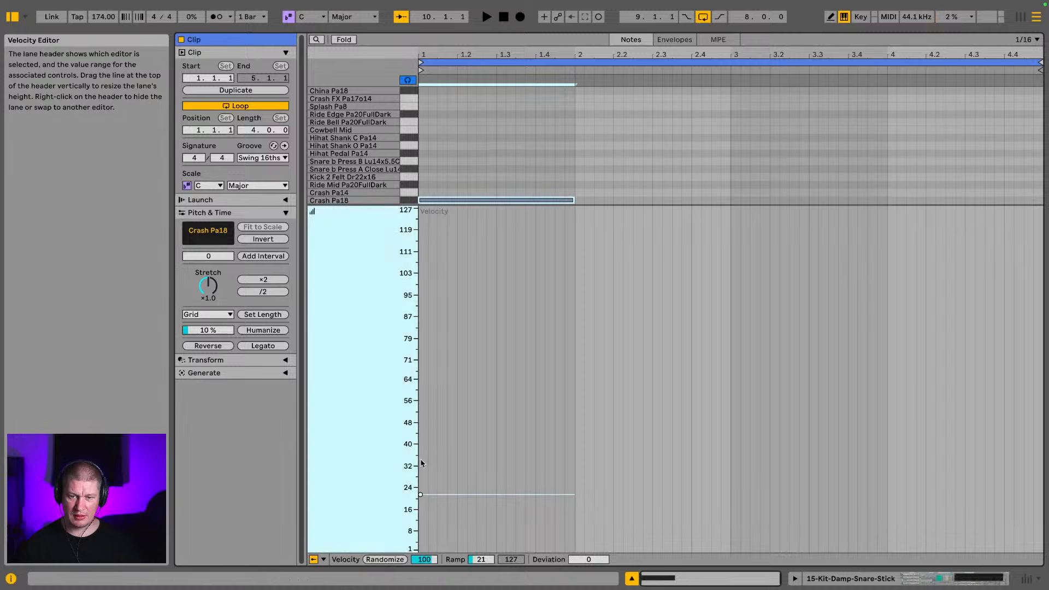
Try the Crash Pa18 note at velocities 54 and 127, then set it to 101 and play the loop
left_click_drag(421, 495, 420, 405)
key("space")
left_click(420, 402)
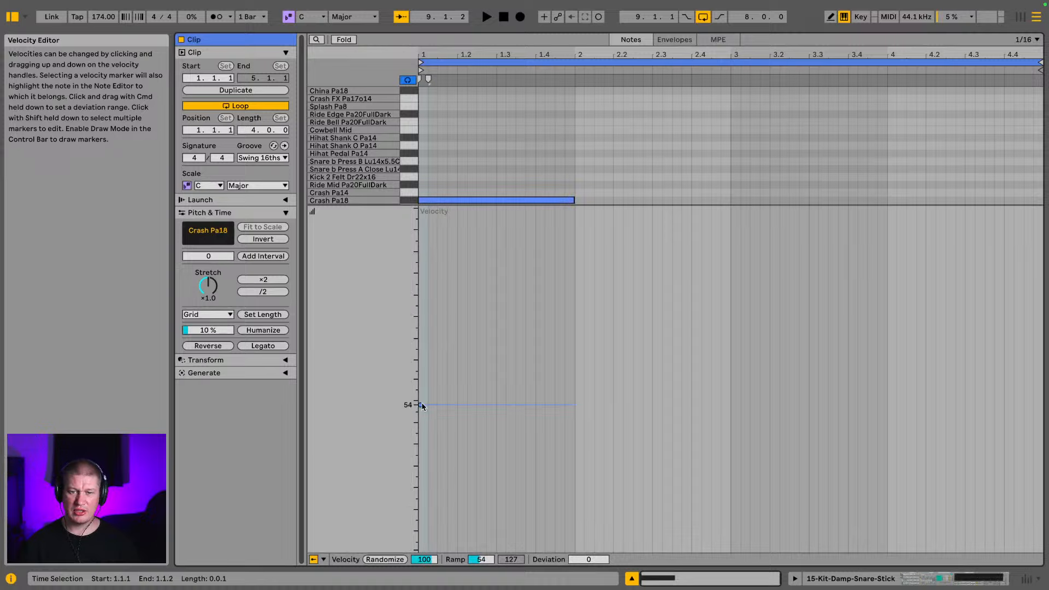
left_click_drag(422, 405, 422, 209)
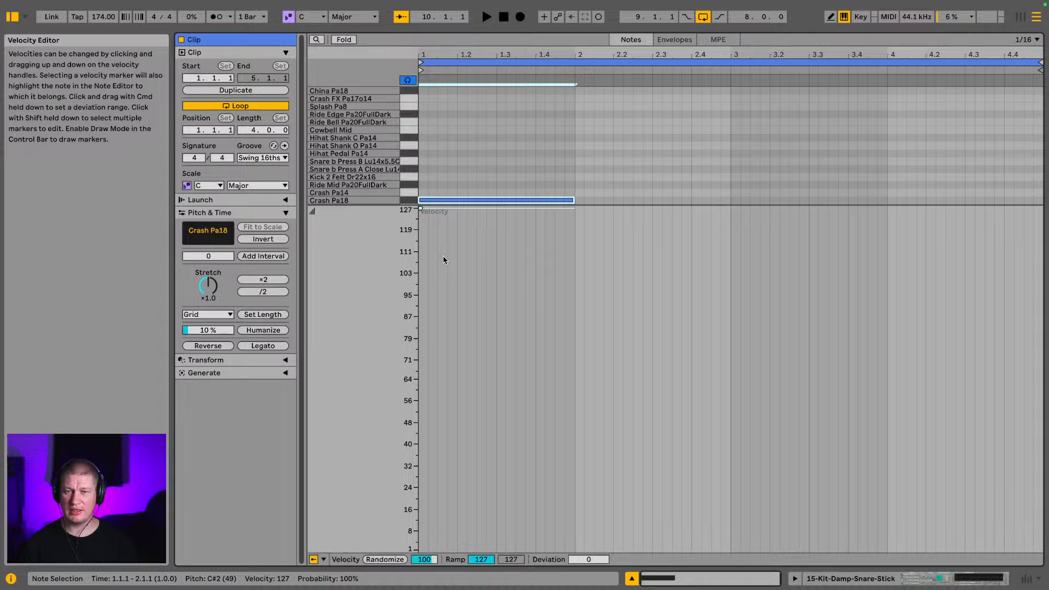
left_click_drag(421, 210, 422, 278)
key("space")
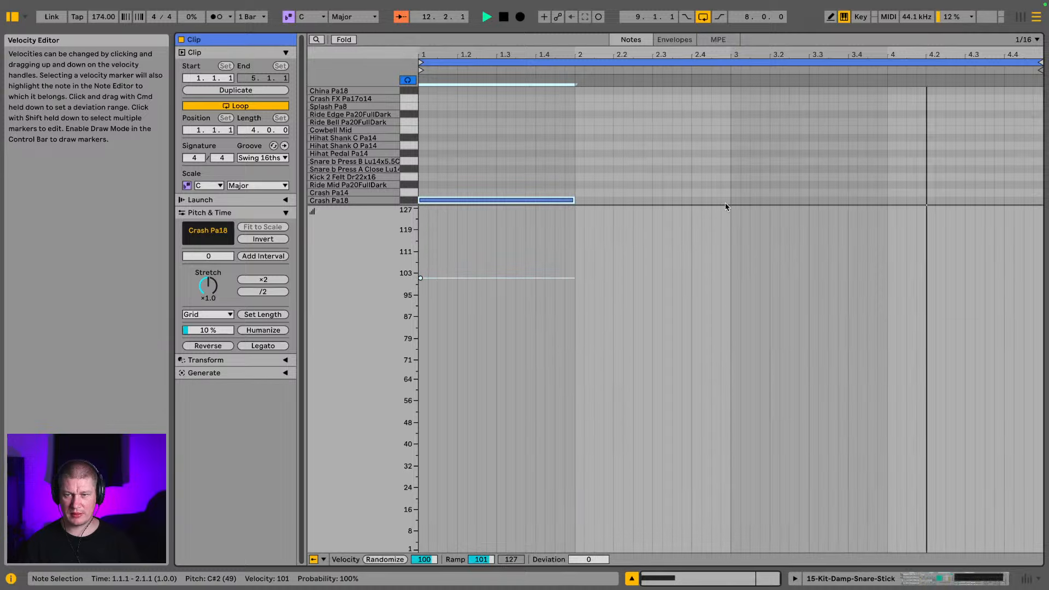
Shrink the velocity lane and the clip editor to reveal the Arrangement, and hide the browser
left_click_drag(726, 207, 725, 538)
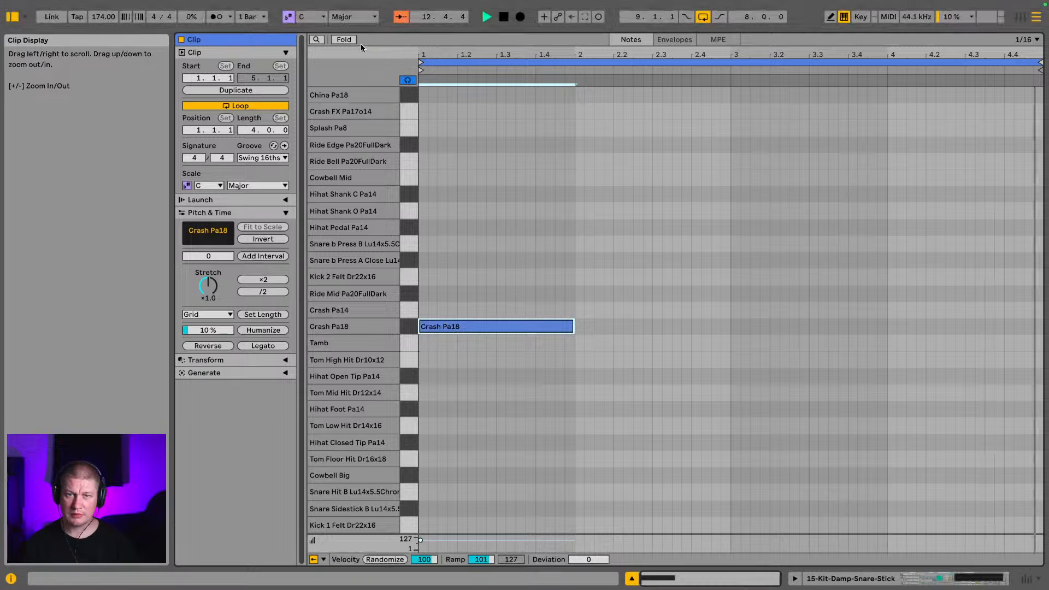
left_click_drag(371, 33, 370, 406)
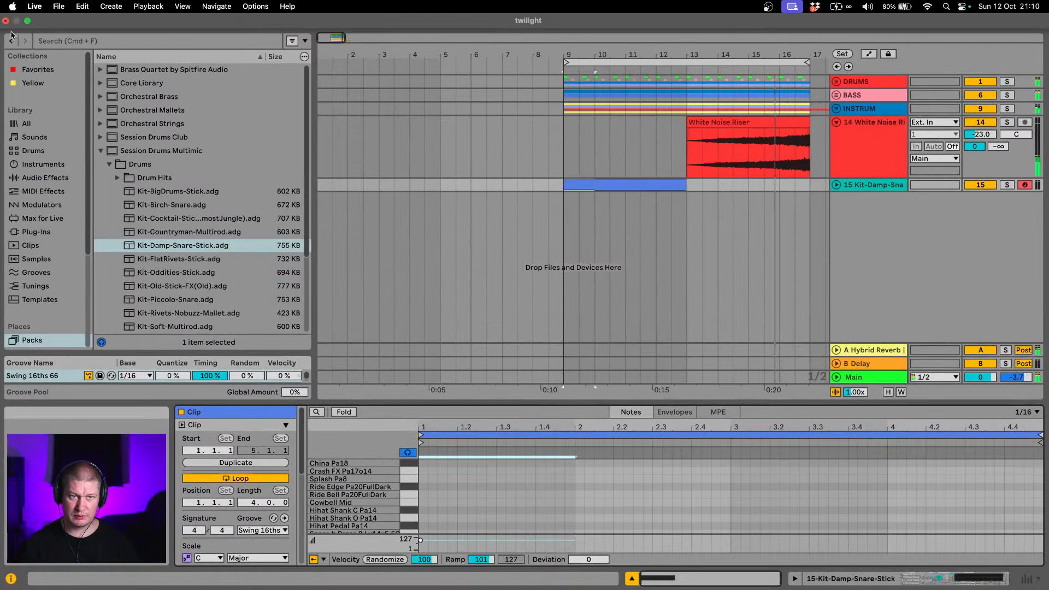
left_click(13, 18)
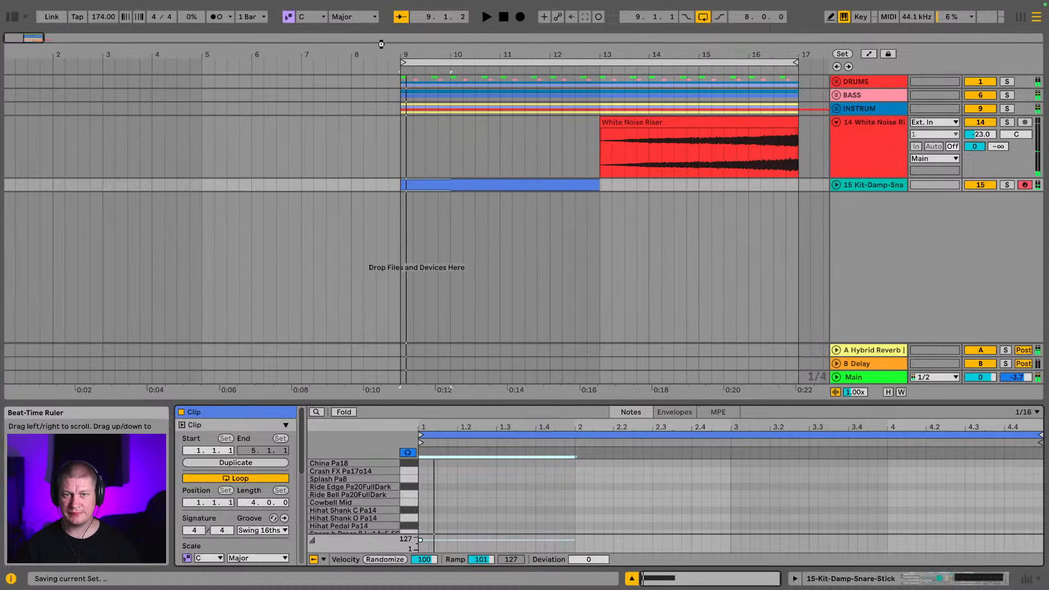
Unfold the INSTRUM group and trim the second Deep Space Chord Pad clip to end at bar 17
left_click_drag(382, 53, 76, 114)
left_click_drag(153, 188, 73, 60)
right_click(793, 131)
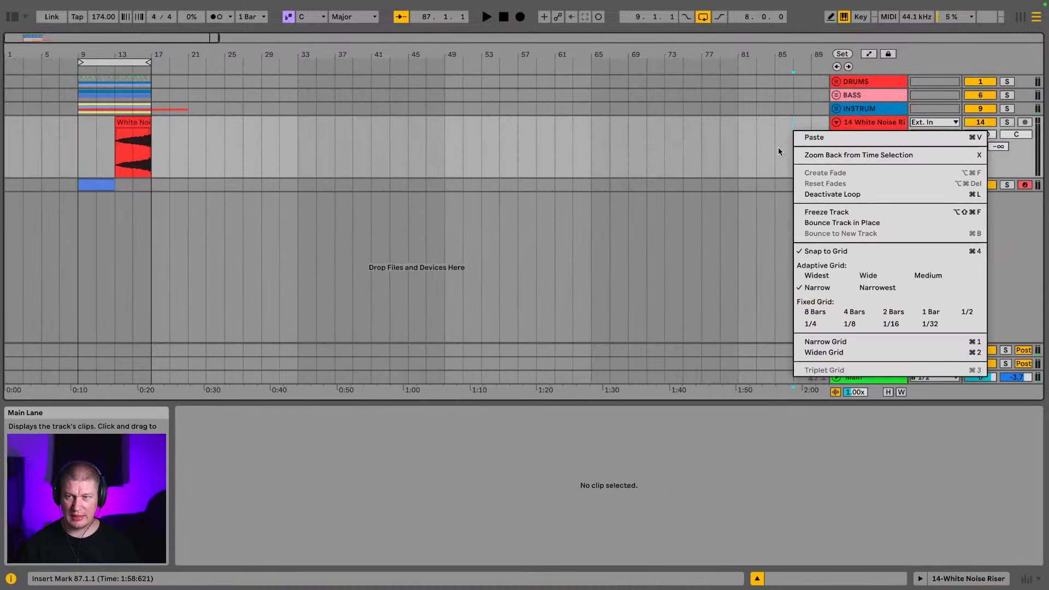
left_click(836, 109)
left_click(836, 109)
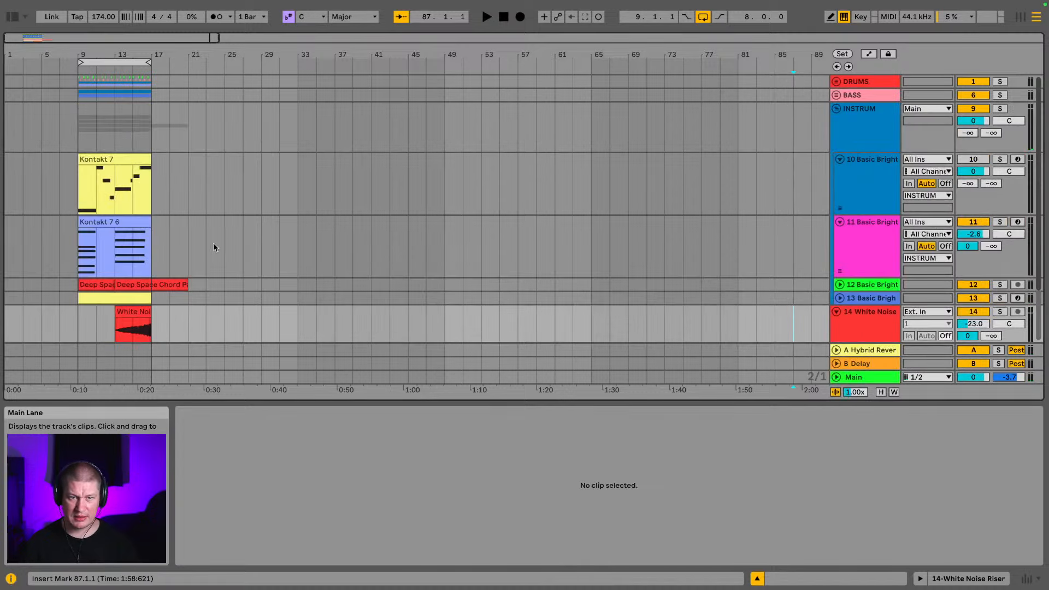
left_click_drag(189, 285, 158, 285)
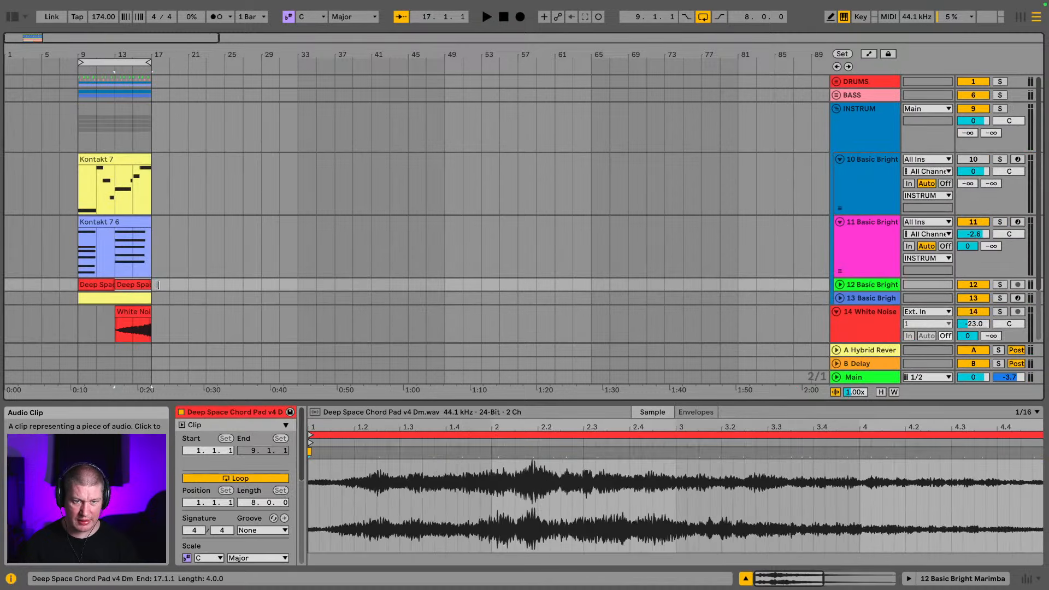
Select the first Deep Space Chord Pad clip and play the loop from bar 9
left_click(106, 285)
scroll(106, 273, "down", 1)
key("space")
scroll(137, 306, "down", 4)
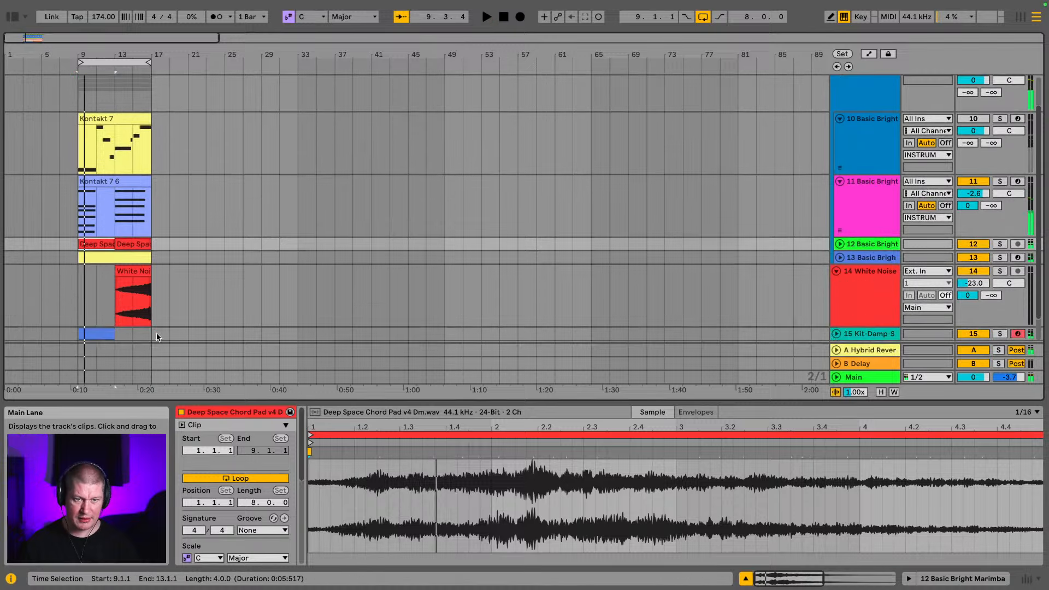
Fold the White Noise track, track 11 and the INSTRUM group to compact the Arrangement
left_click_drag(150, 306, 80, 65)
scroll(474, 308, "up", 1)
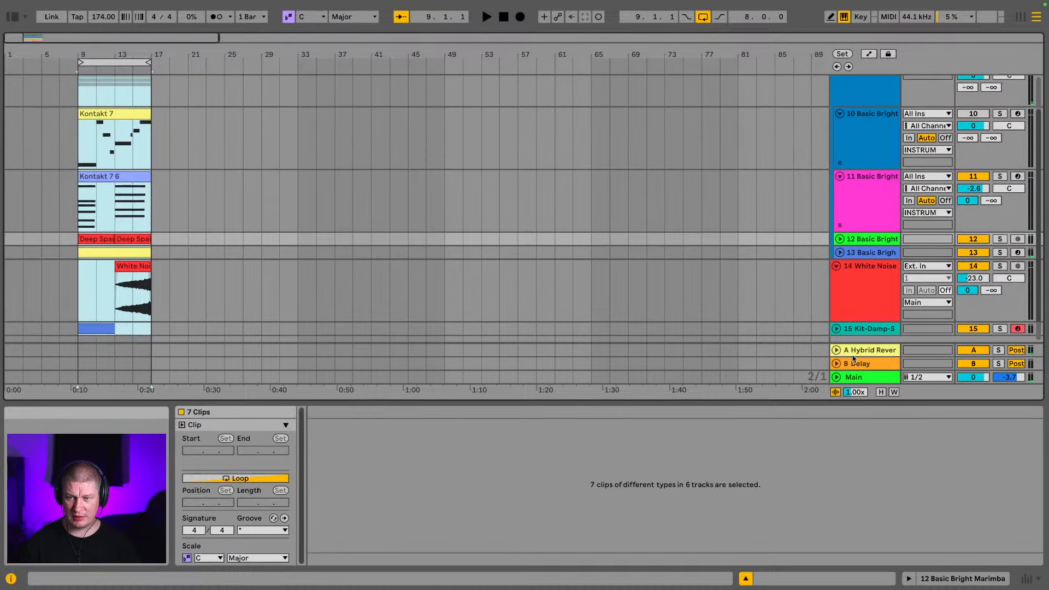
left_click(835, 266)
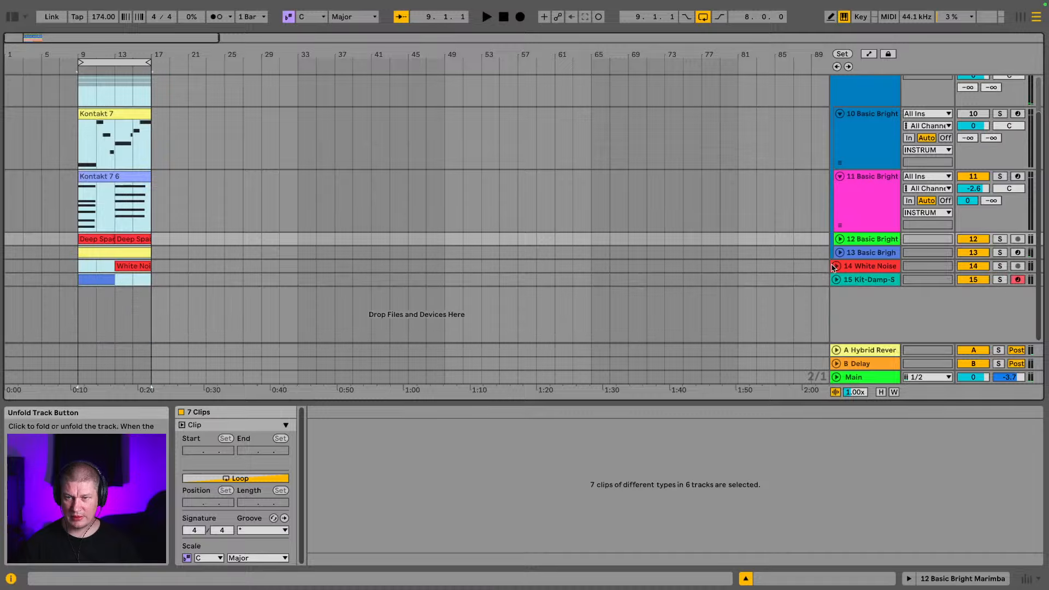
left_click(839, 177)
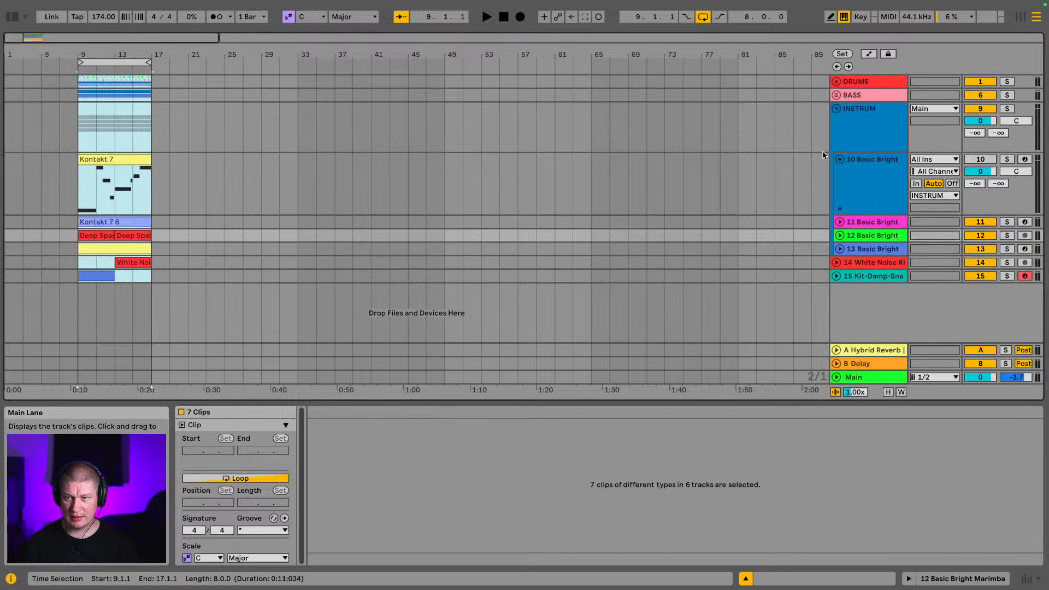
left_click(836, 109)
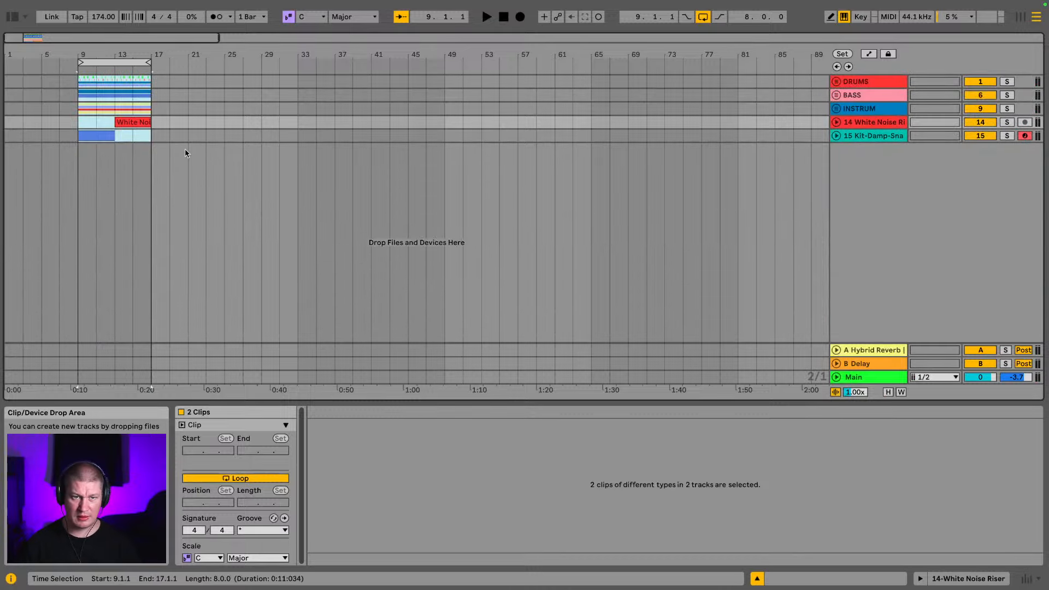
Cut the clips of all tracks between bars 9 and 17 and paste them at bar 33
left_click_drag(150, 137, 71, 77)
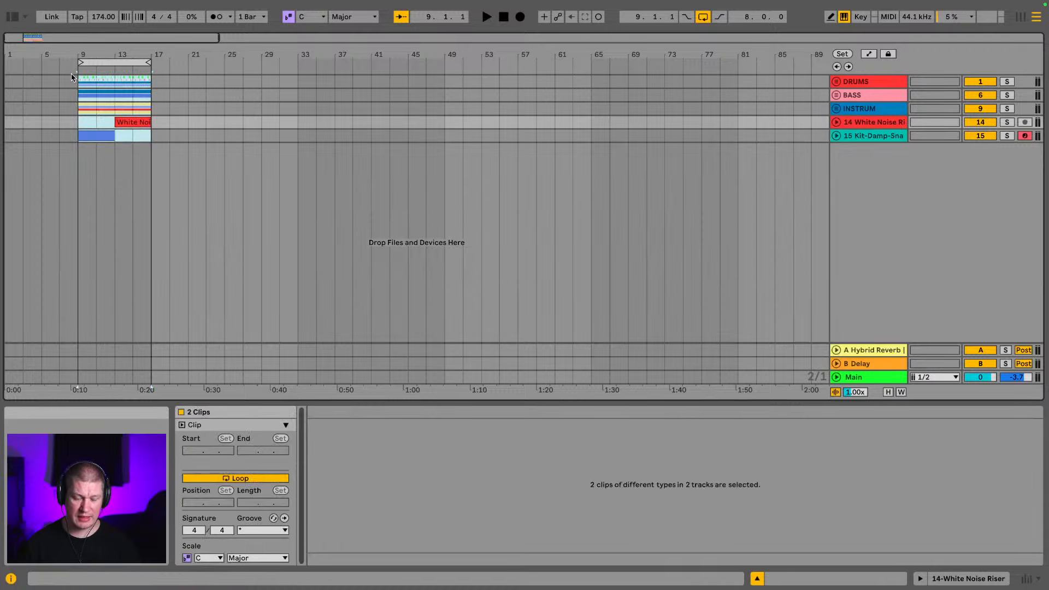
key("Delete")
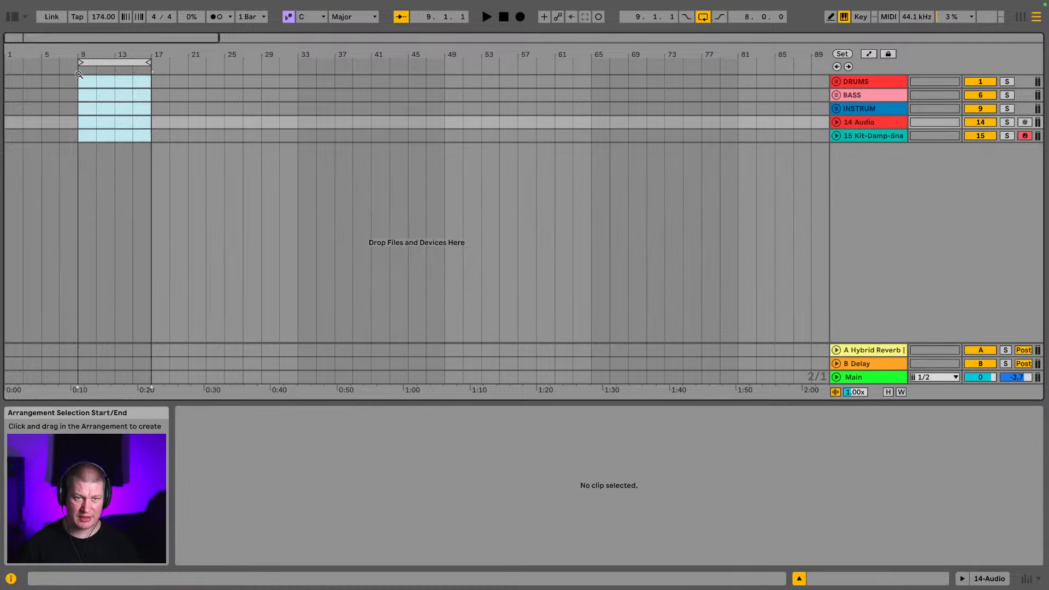
key("minus")
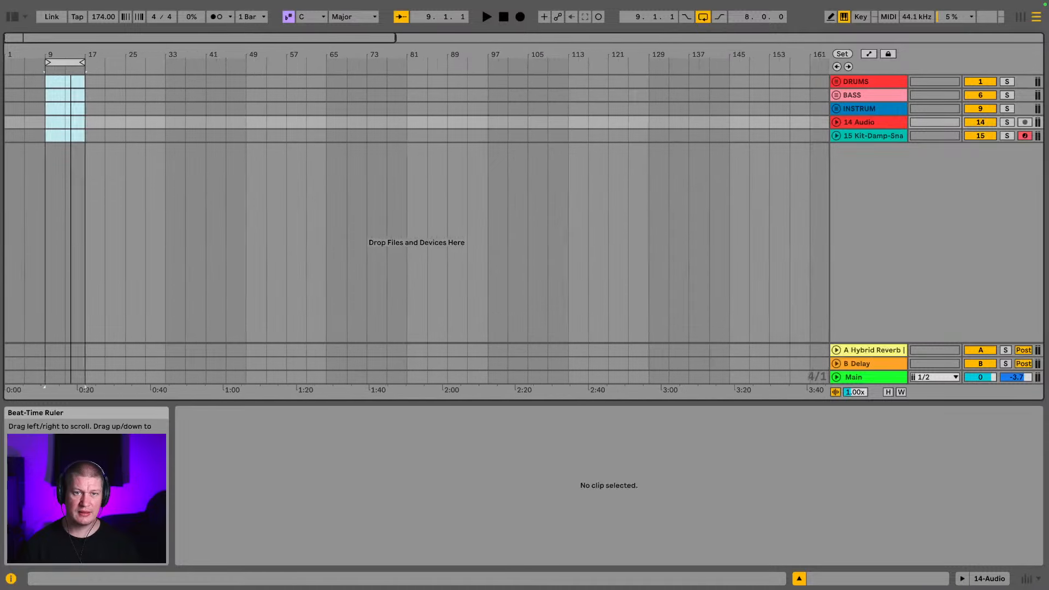
left_click(152, 85)
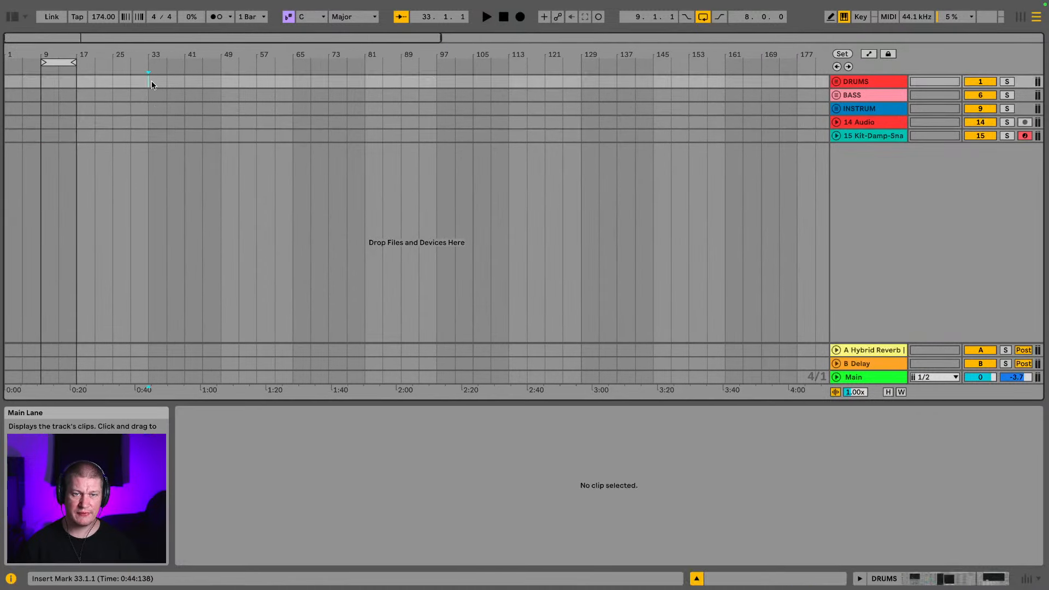
key("ctrl+v")
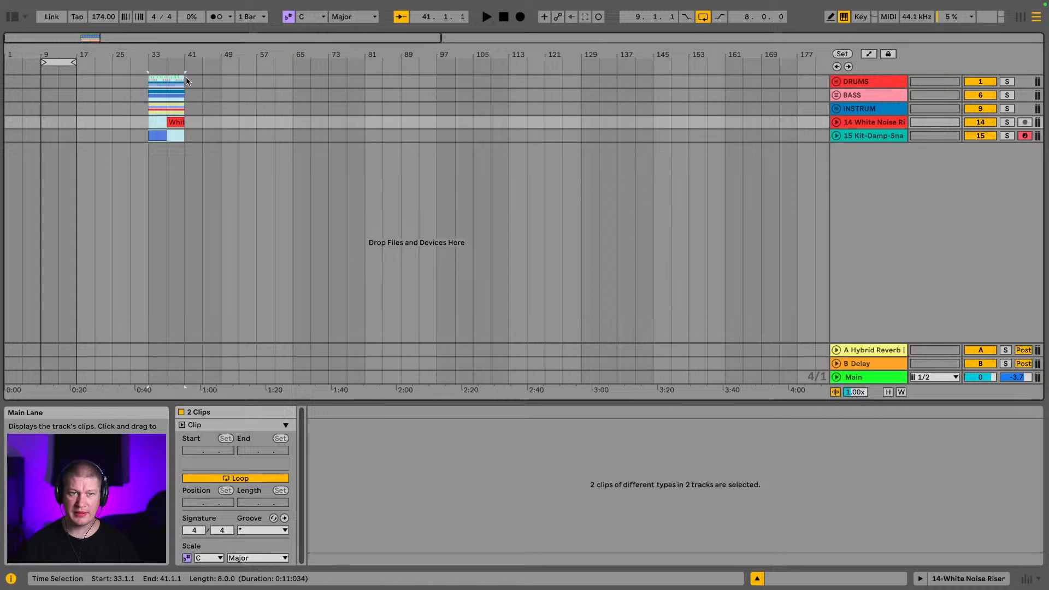
Move the loop region to bars 33 to 41 and play the pasted section from bar 33
left_click(151, 86)
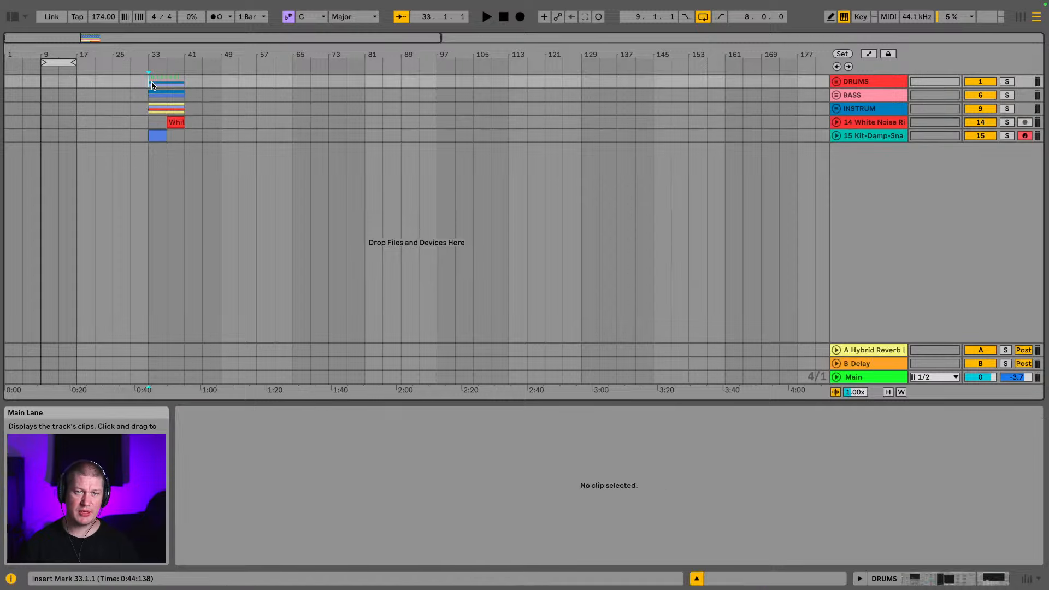
key("space")
left_click_drag(58, 62, 165, 62)
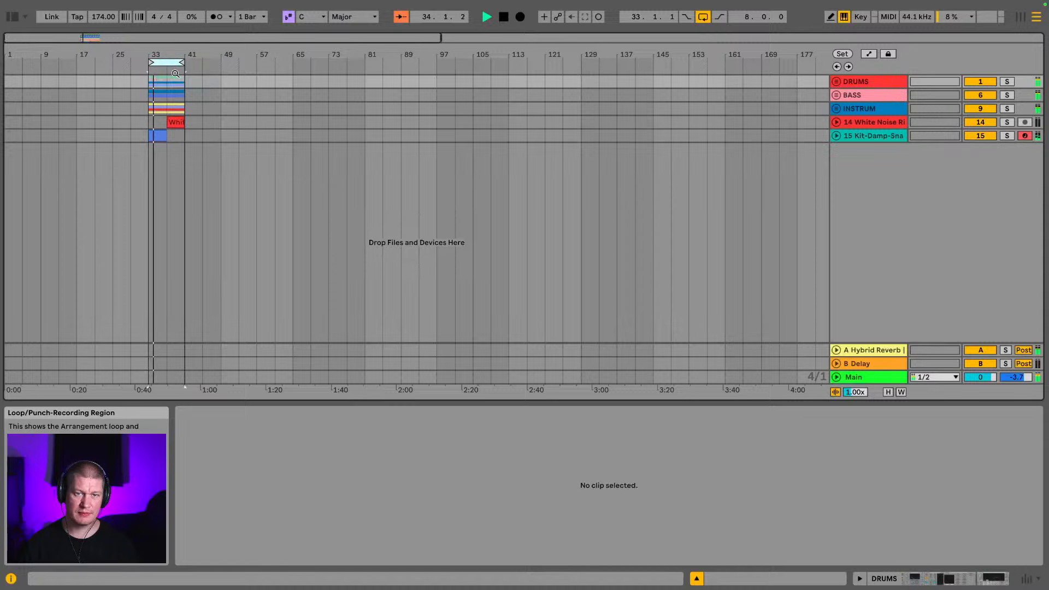
key("space")
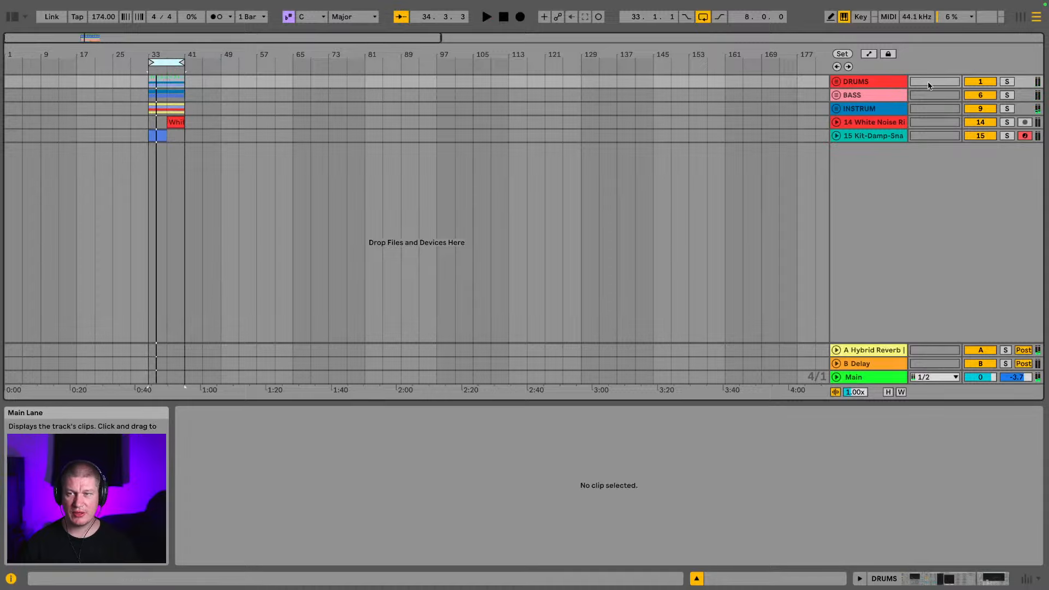
Unfold the INSTRUM group, copy both Deep Space Chord Pad clips to bar 1 on their track and play from there
left_click(836, 109)
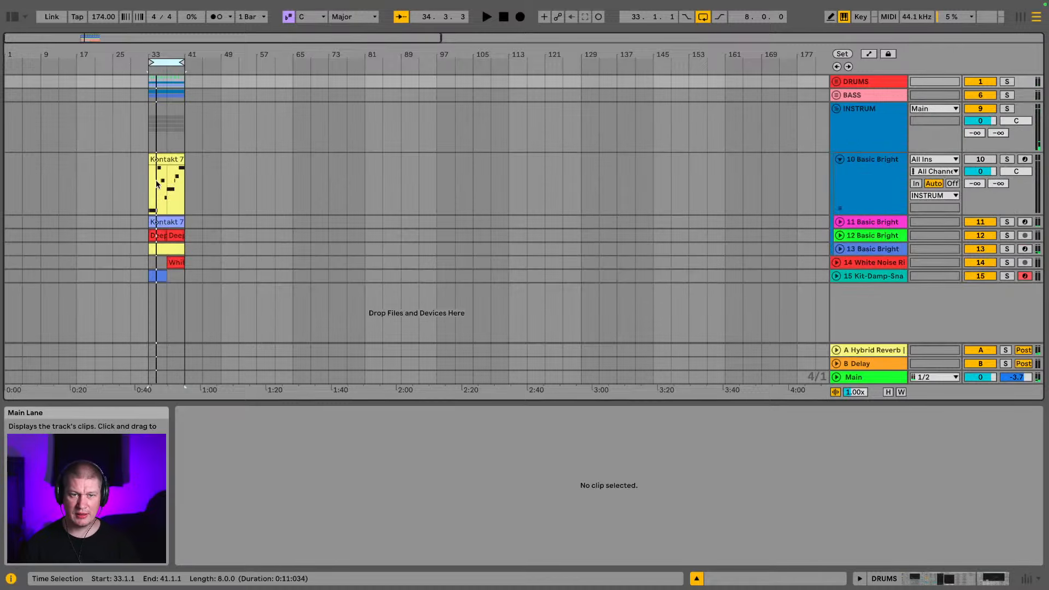
left_click(168, 236)
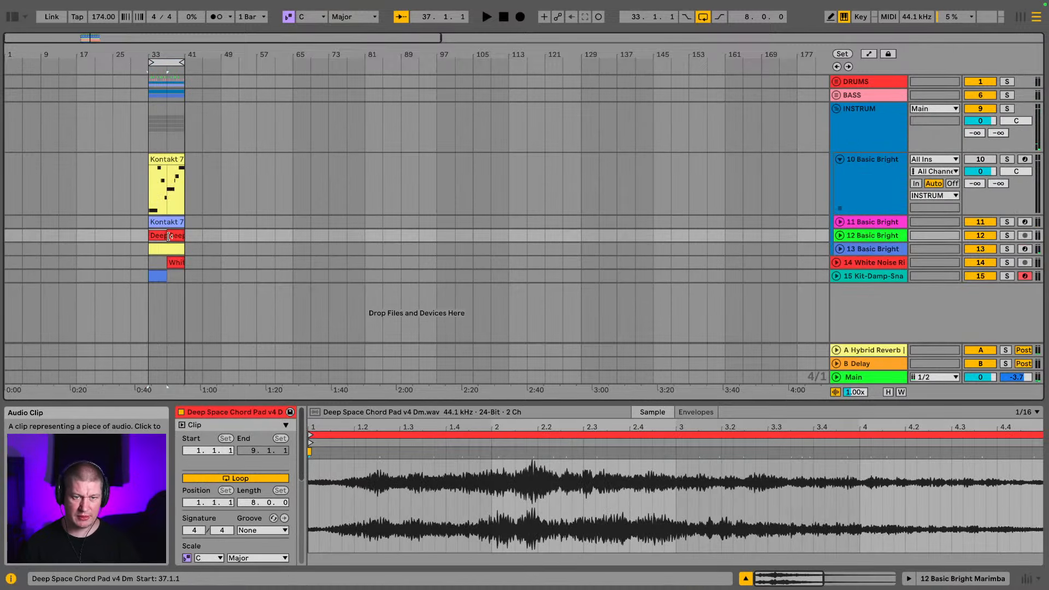
left_click(171, 236, "shift")
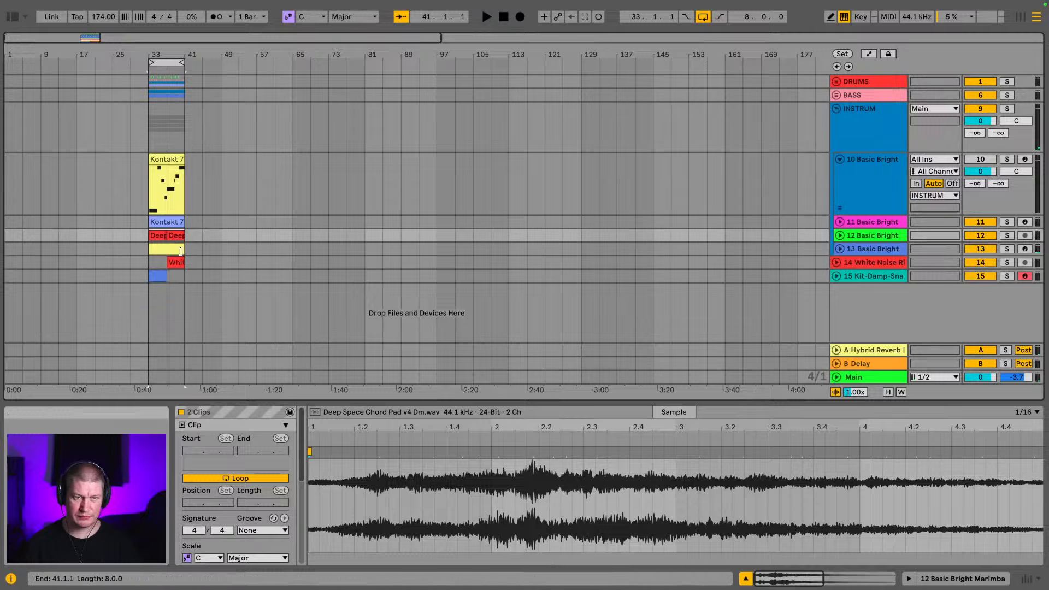
left_click(16, 239)
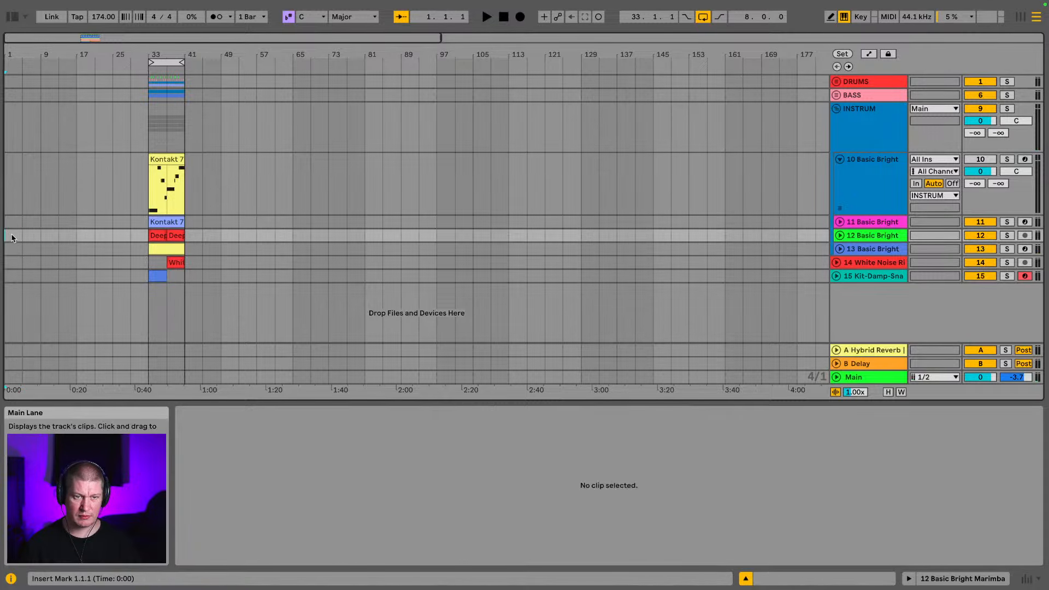
key("ctrl+v")
key("space")
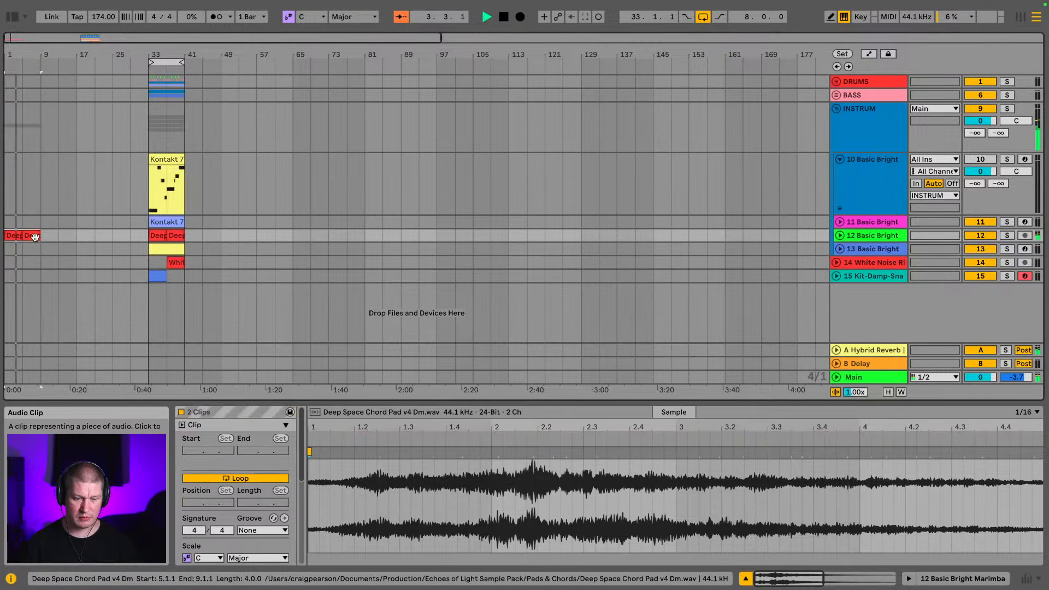
Duplicate the two pad clips to fill up to bar 17 and set the loop to bars 1 to 17, folding INSTRUM
key("ctrl+d")
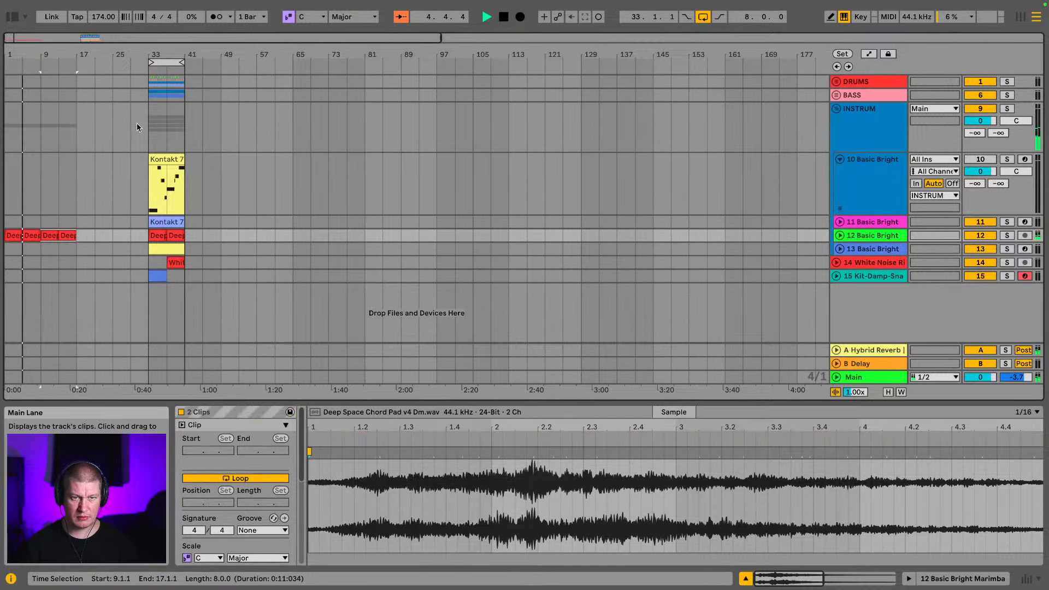
left_click_drag(167, 62, 75, 63)
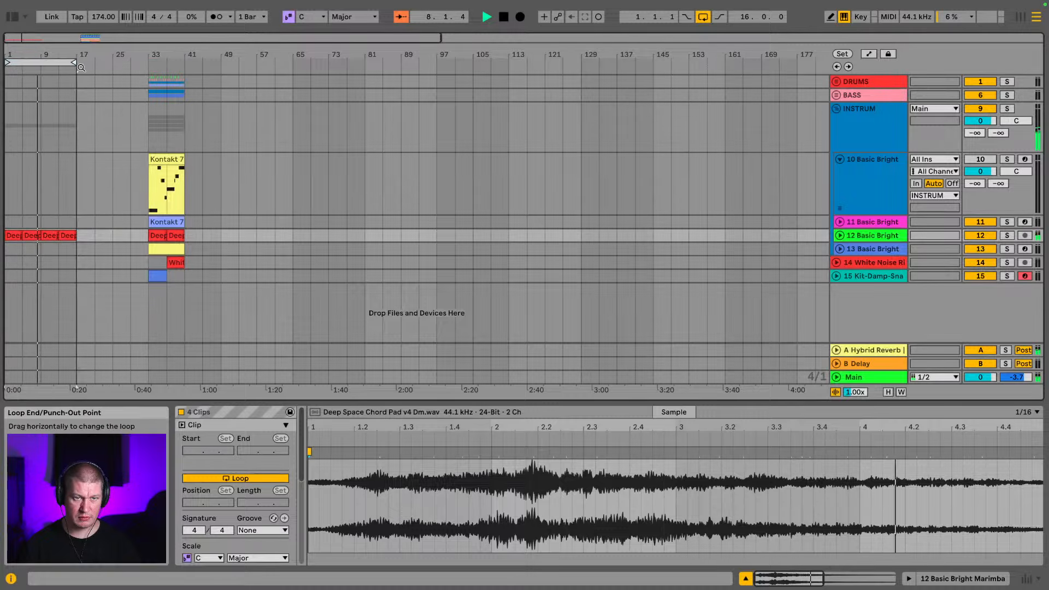
left_click(836, 108)
Duplicate the Kit-Damp-Snare-Stick track, renaming the original to "crash" and the copy to "rides"
left_click(869, 123)
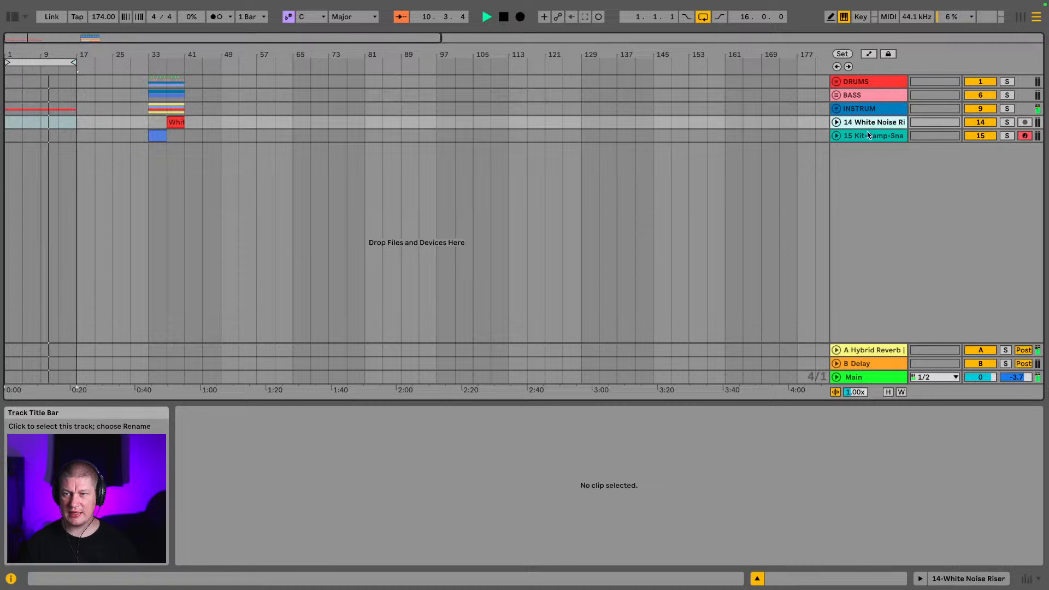
left_click(869, 136)
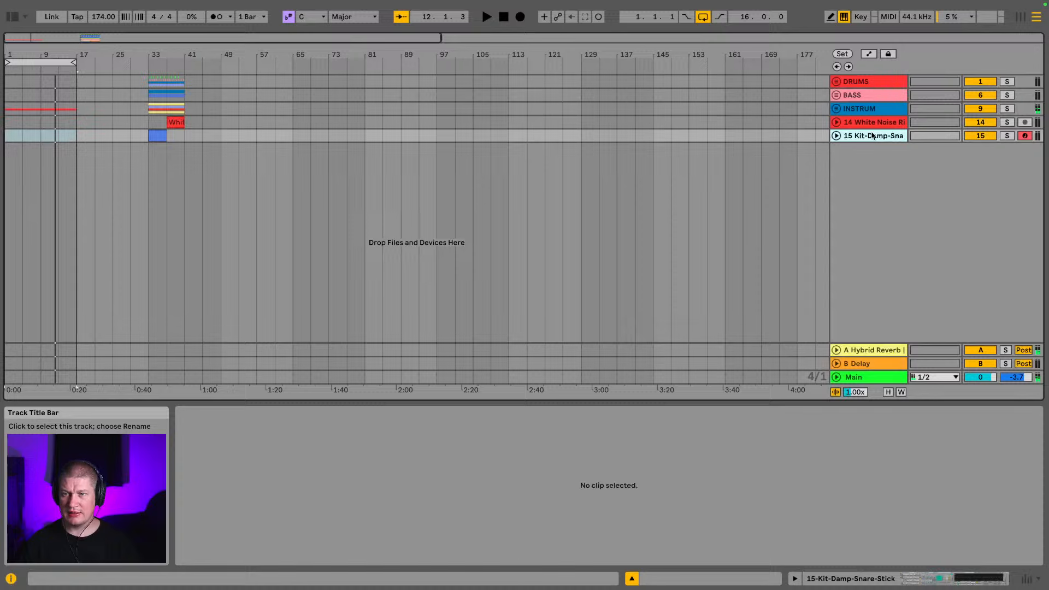
key("ctrl+d")
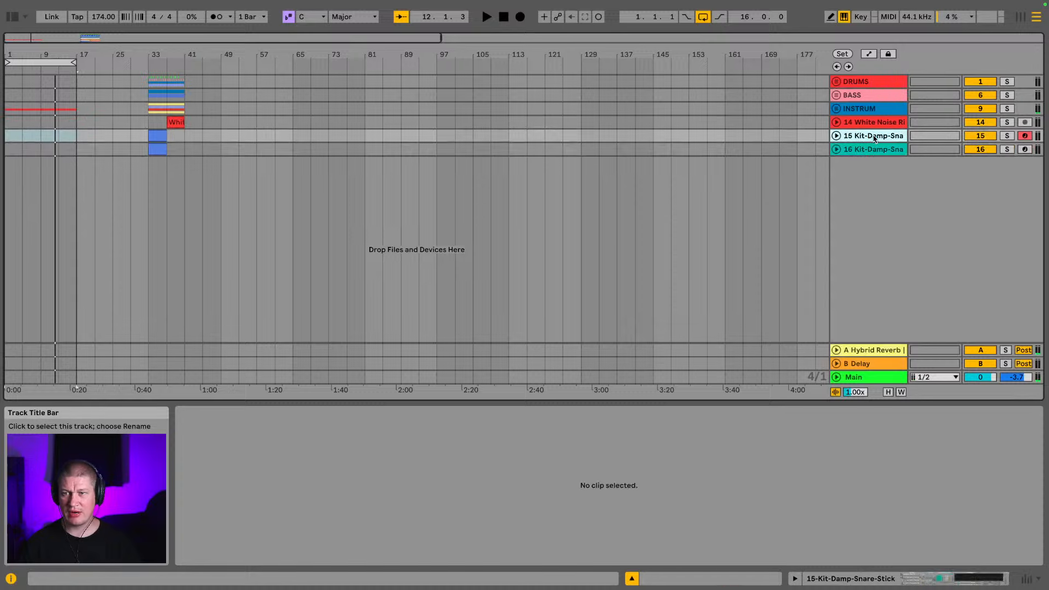
key("ctrl+r")
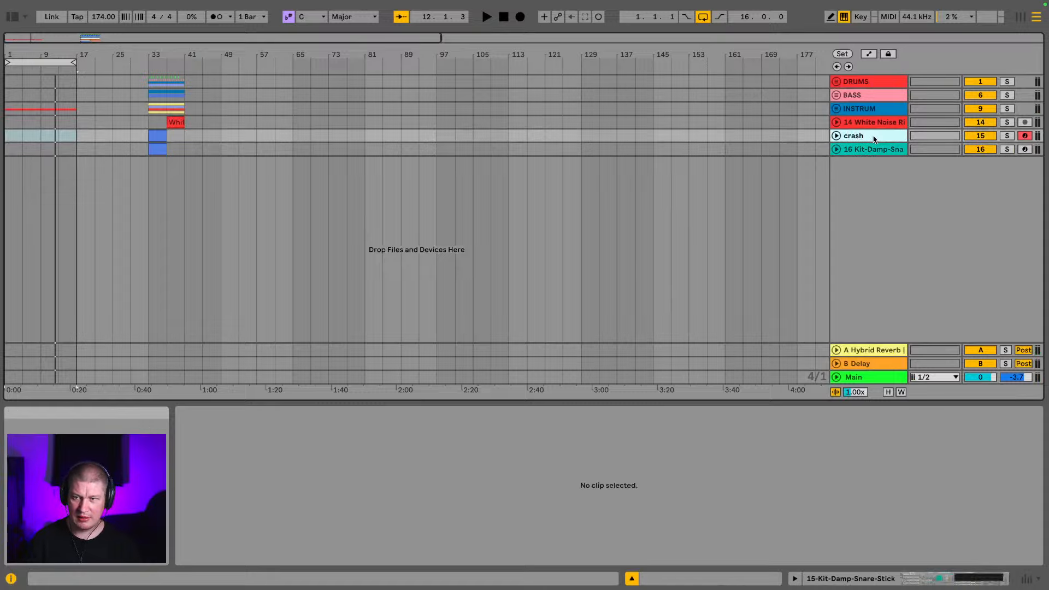
left_click(872, 154)
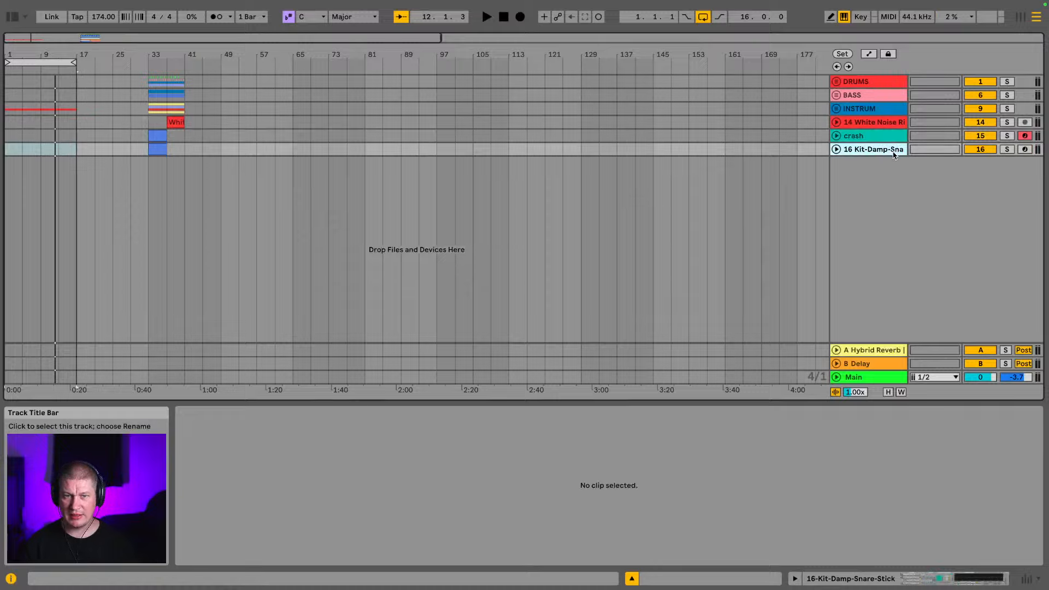
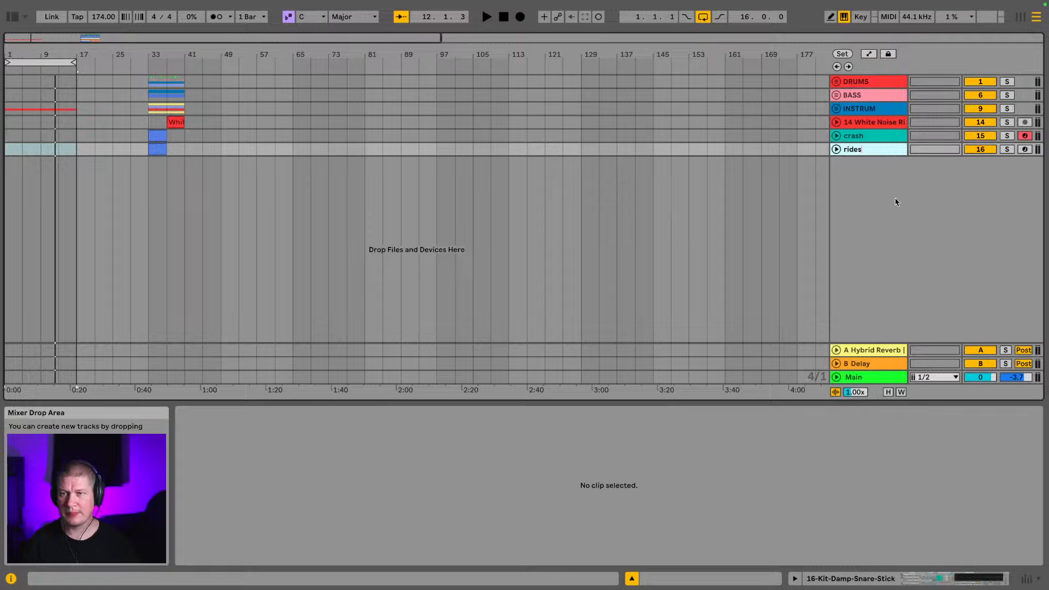
Confirm the track name rides and recolour the rides MIDI clip at bar 33 light blue
key("Return")
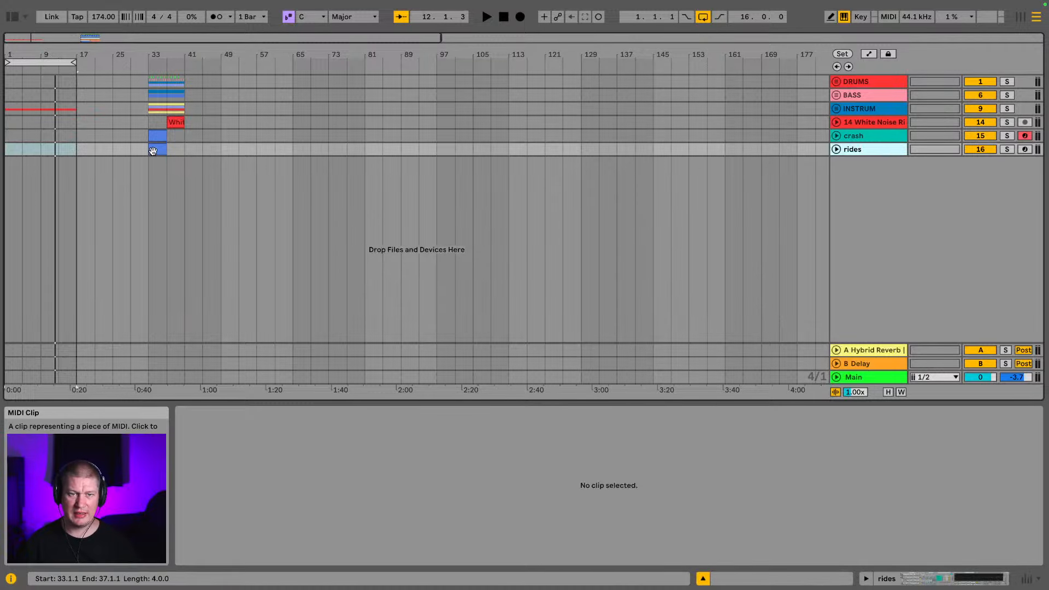
left_click(157, 149)
right_click(158, 151)
left_click(158, 151)
right_click(159, 153)
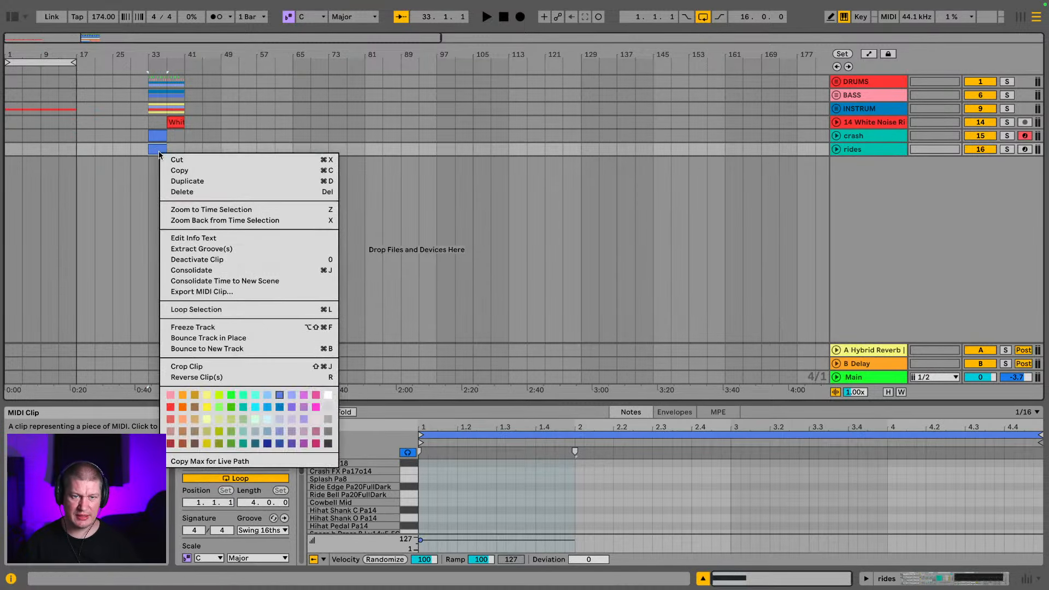
left_click(267, 396)
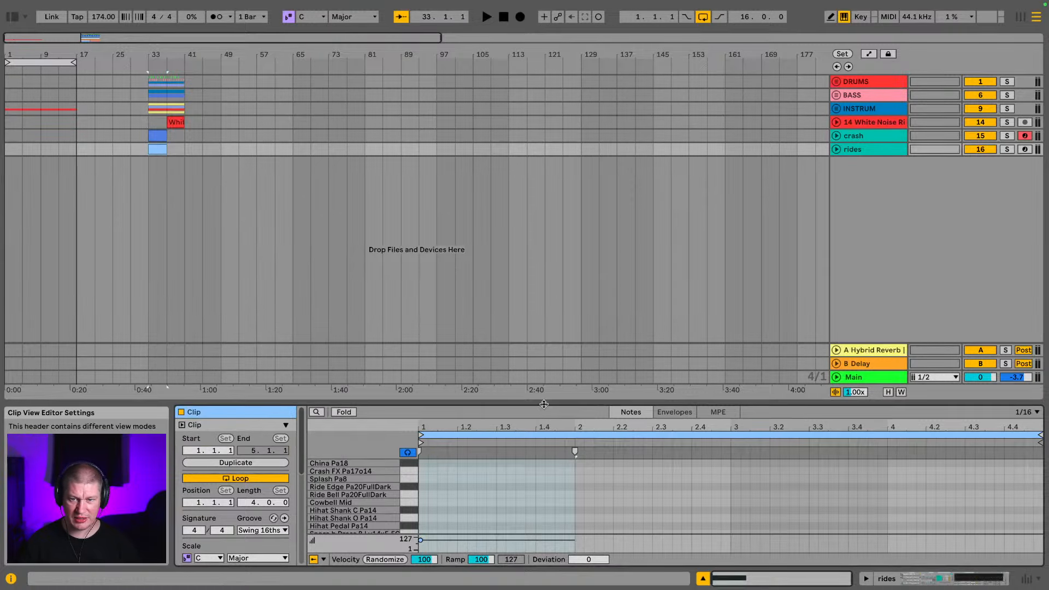
Enlarge the note editor and delete the one-bar Crash Pa18 note from the rides clip
left_click_drag(544, 404, 513, 178)
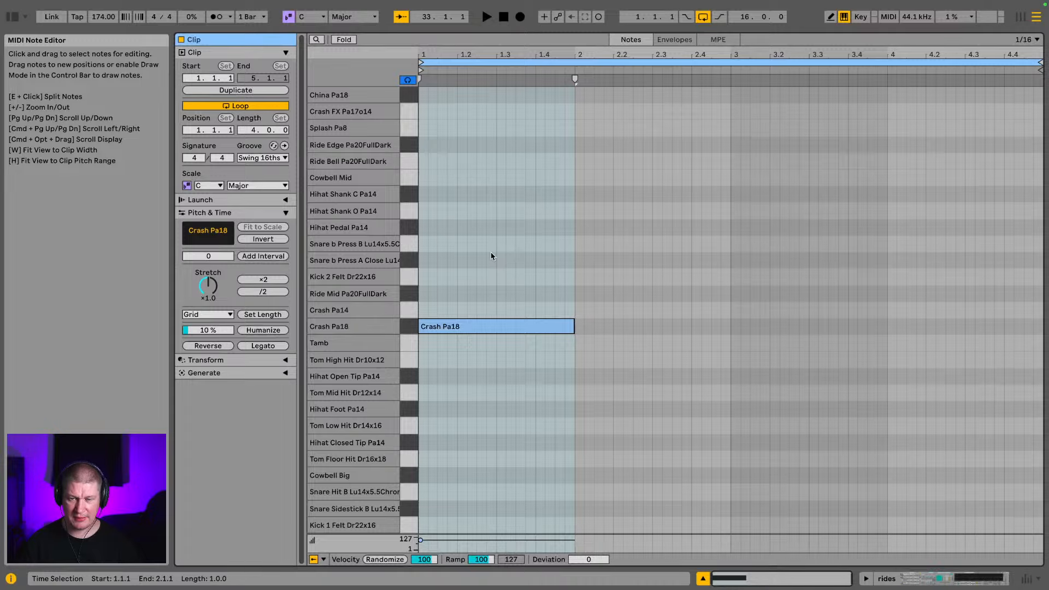
left_click_drag(491, 252, 493, 355)
key("Delete")
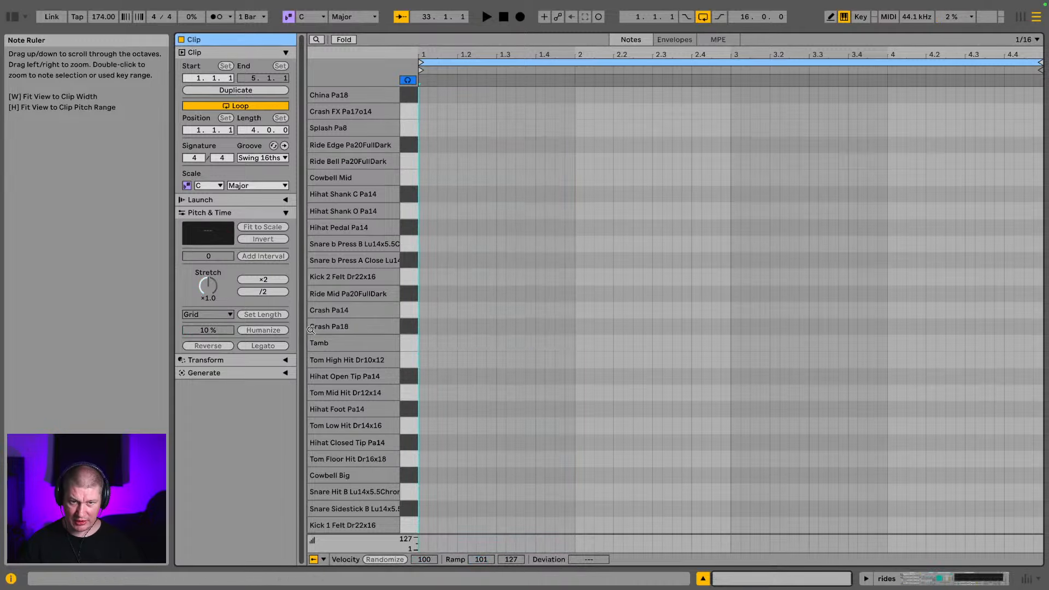
Add a Ride Mid Pa20FullDark note at 1.1.1 with velocity 52 and a length of two sixteenths
left_click(411, 148)
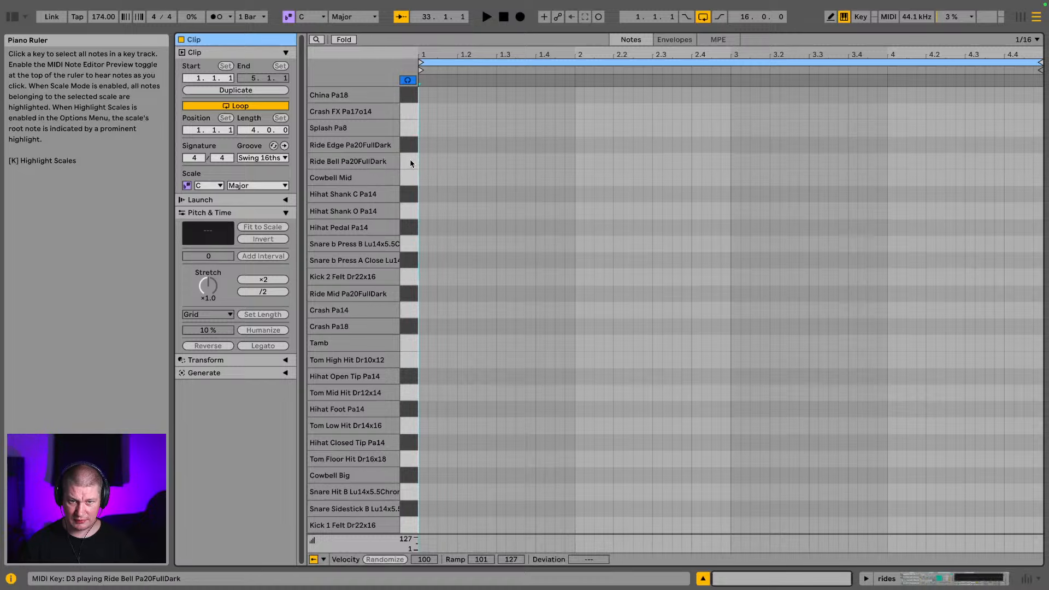
double_click(422, 294)
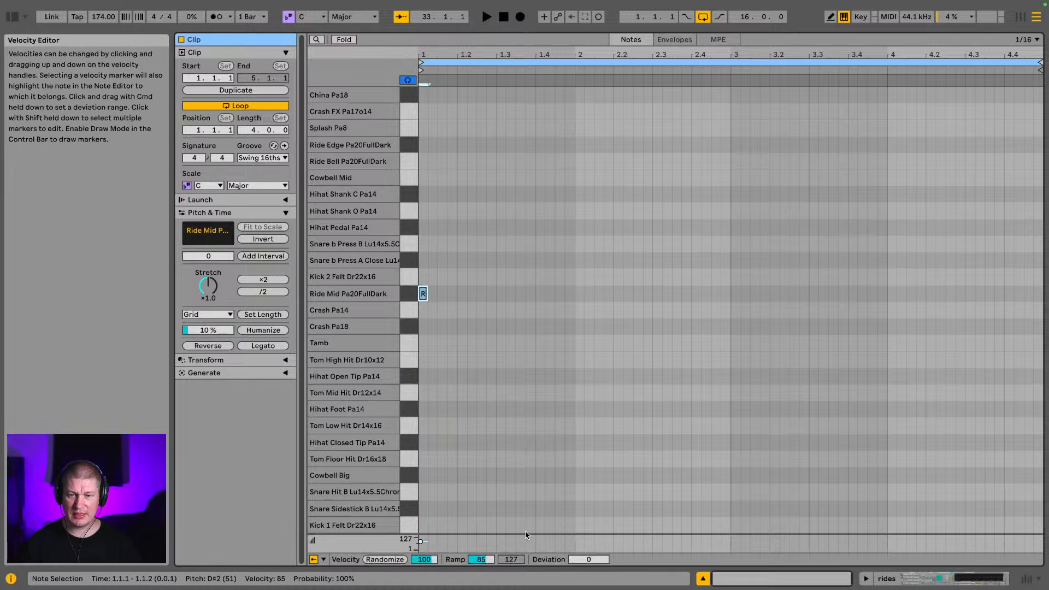
left_click_drag(525, 533, 506, 110)
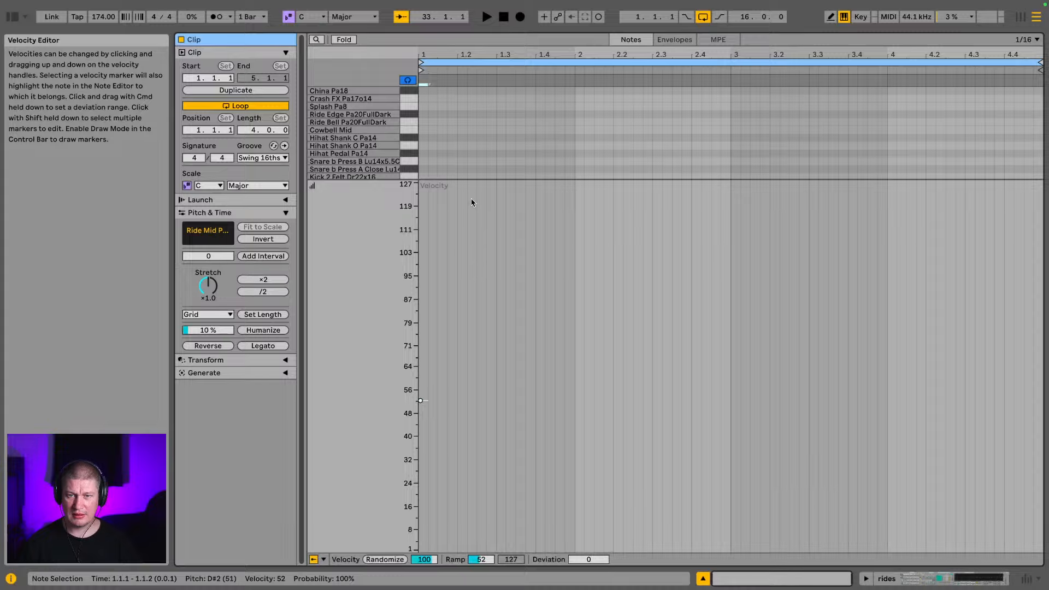
left_click_drag(471, 179, 471, 526)
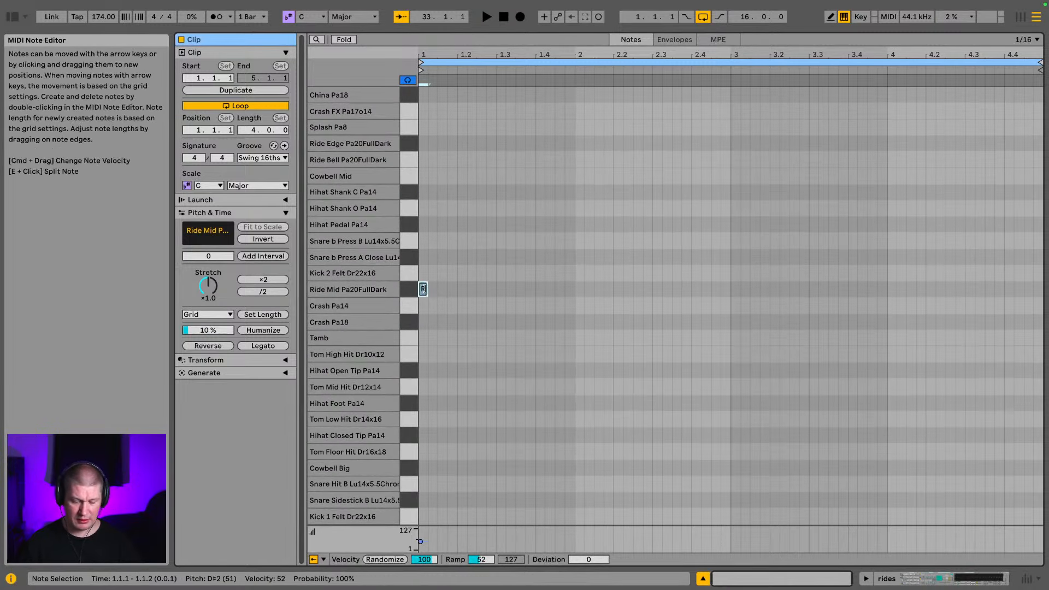
left_click_drag(424, 289, 435, 293)
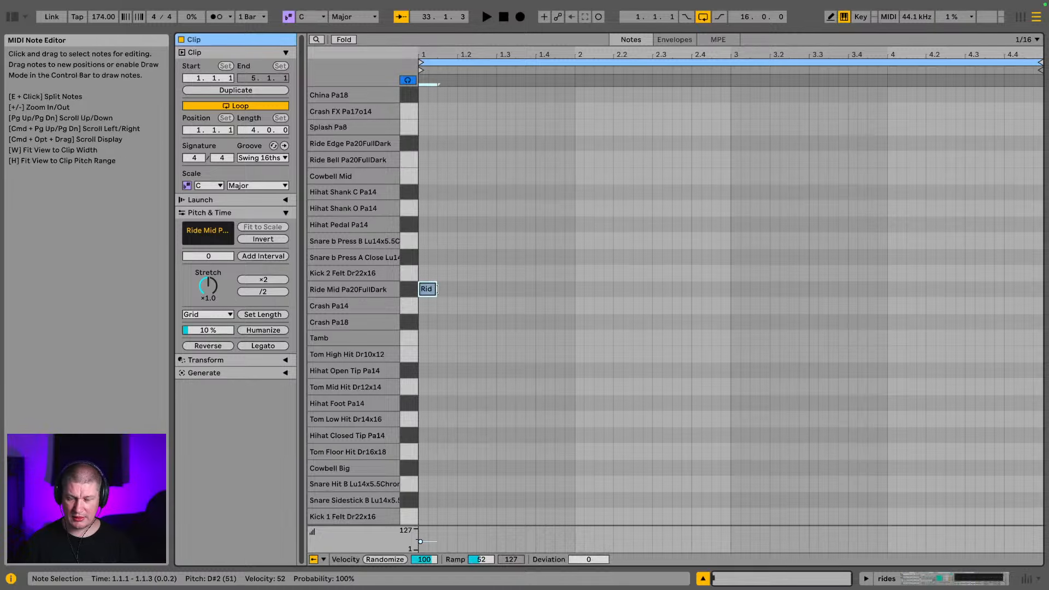
Duplicate the ride note and move the rides clip to bar 1 of the arrangement
key("super+d")
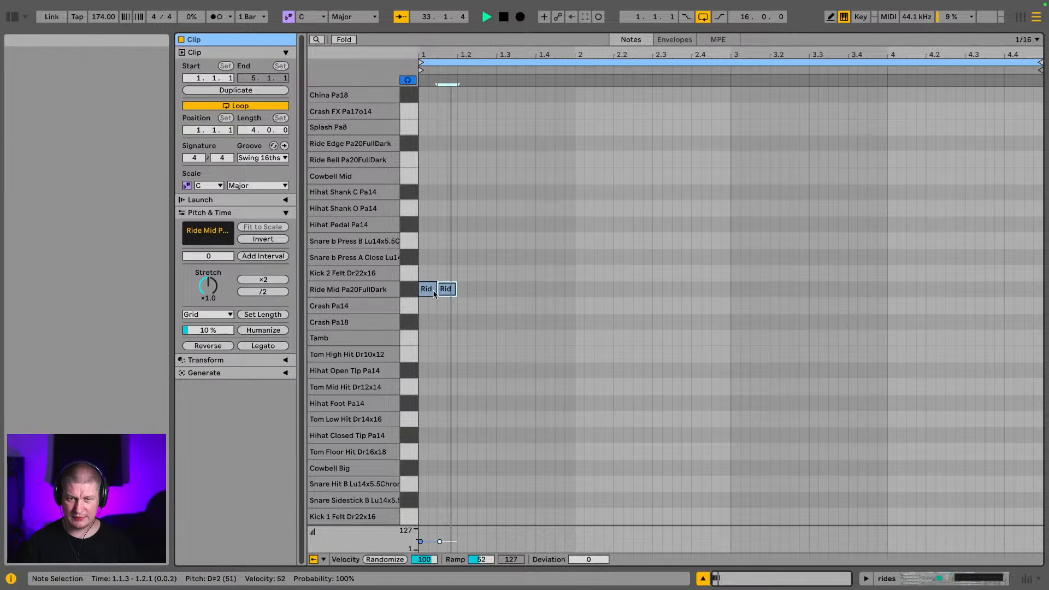
left_click(995, 584)
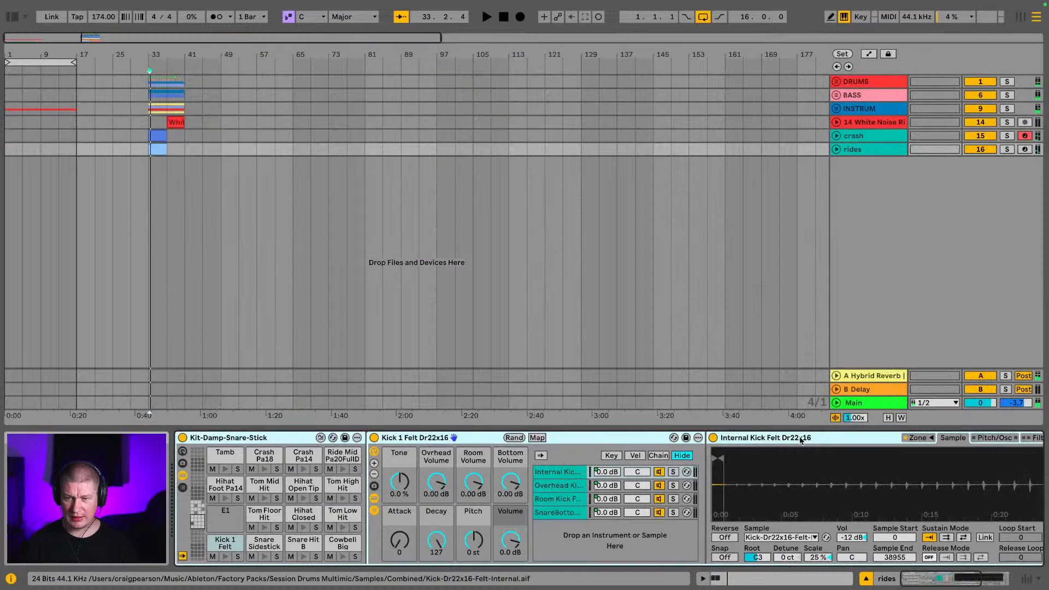
left_click_drag(168, 149, 11, 145)
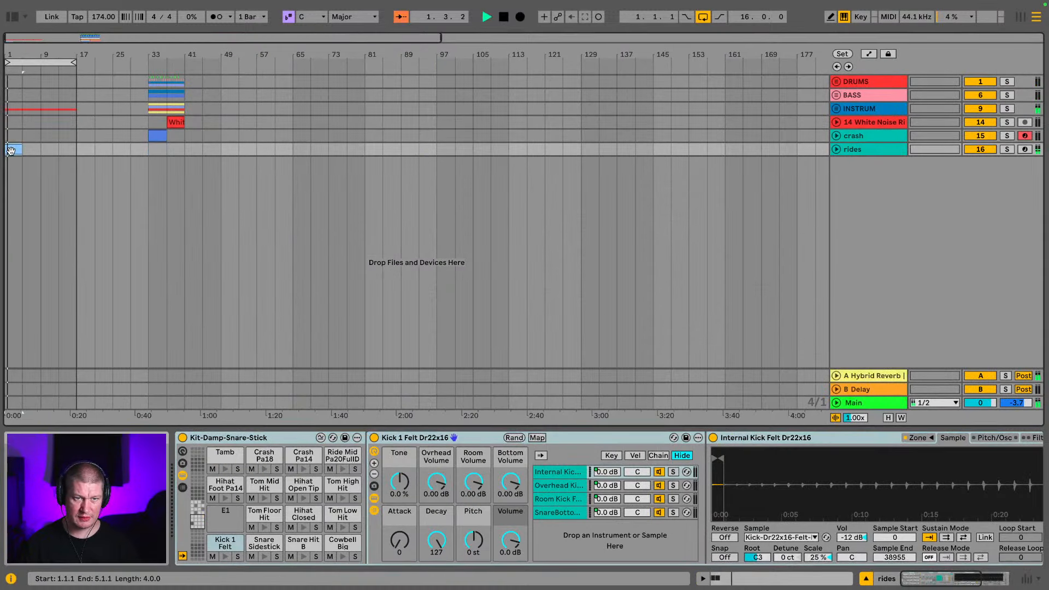
Move the duplicated Ride Mid note to 1.3 in the rides clip and play the pattern
double_click(10, 146)
left_click_drag(443, 290, 508, 290)
key("space")
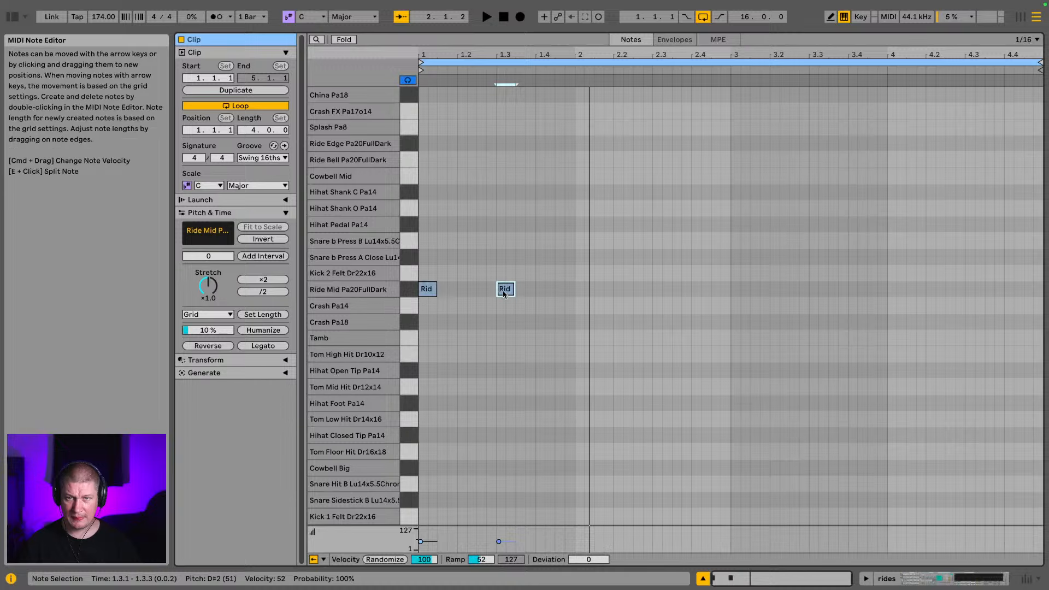
Extend the half-note ride pattern with copies of the ride note at 2, 2.3, 3 and 3.3
left_click_drag(504, 294, 420, 281)
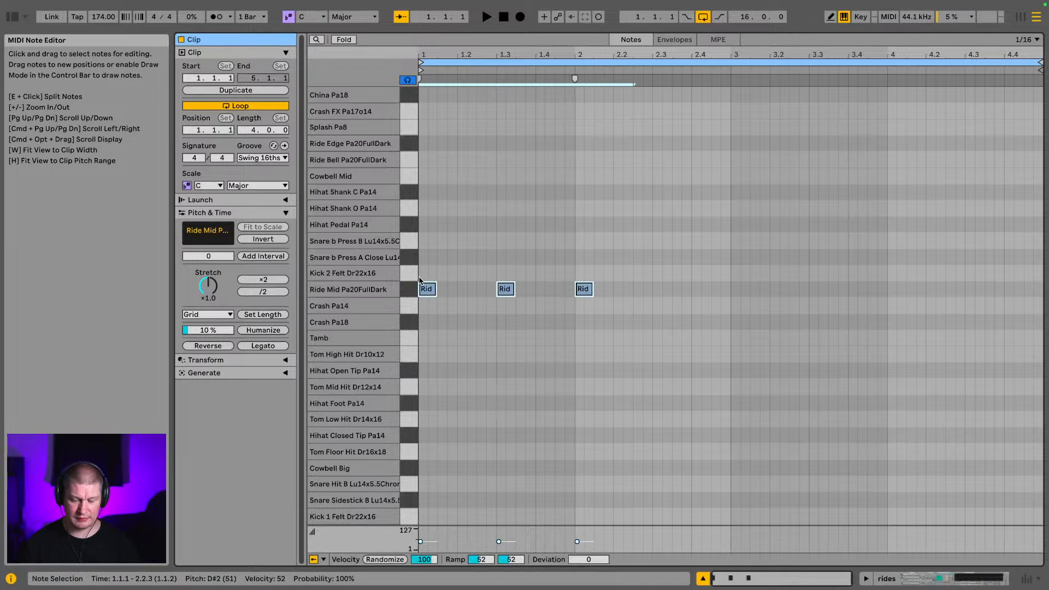
key("ctrl+d")
key("Right")
key("Right")
key("space")
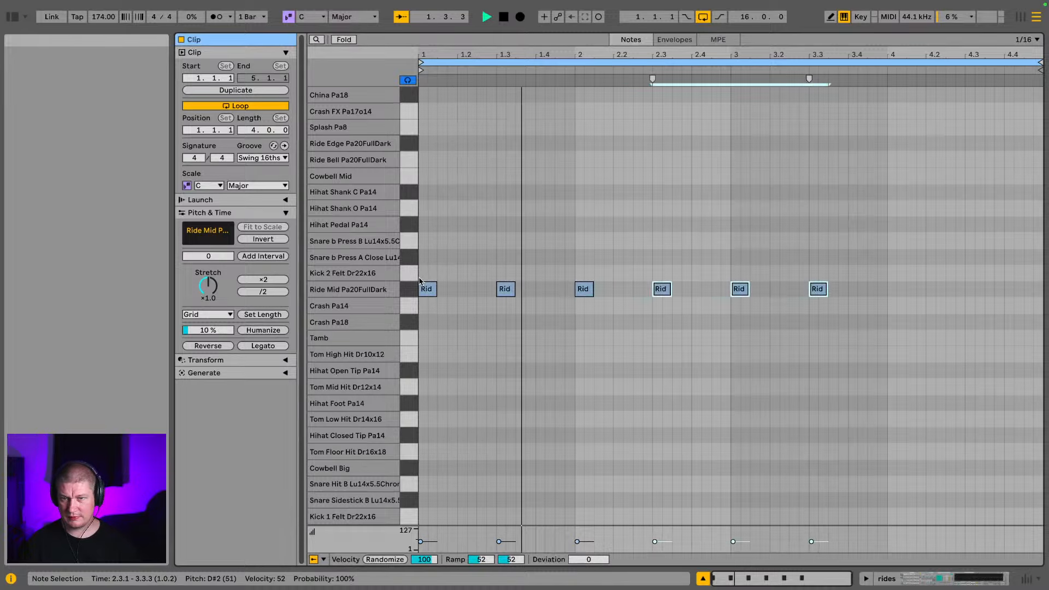
Duplicate the last three ride notes and shift the copies to start at 4.1.1
key("ctrl+d")
key("Right")
key("Right")
key("Right")
key("Right")
key("Right")
key("Right")
key("Right")
key("Right")
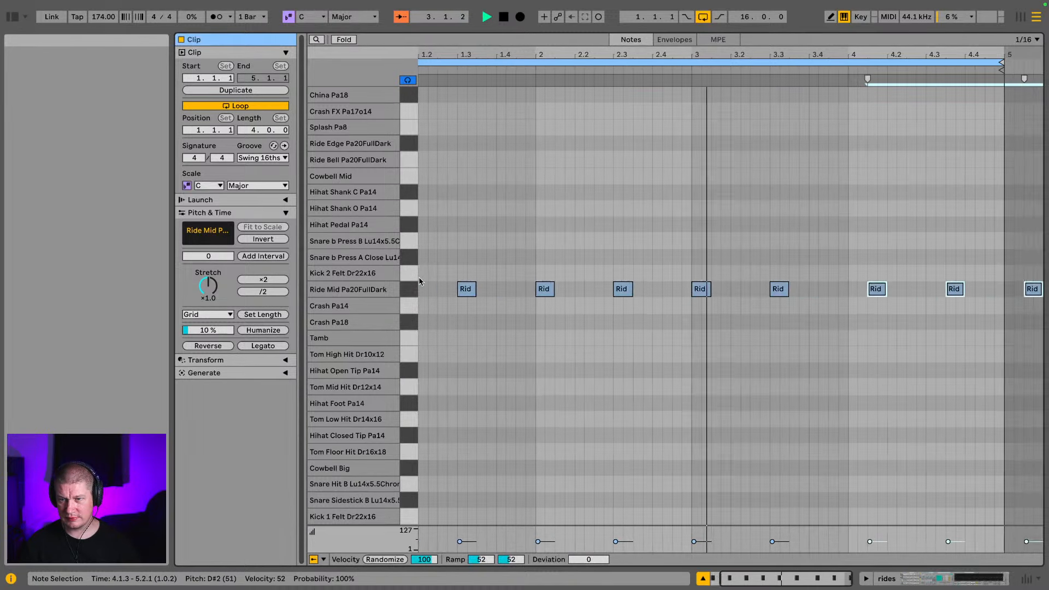
key("Left")
key("Left")
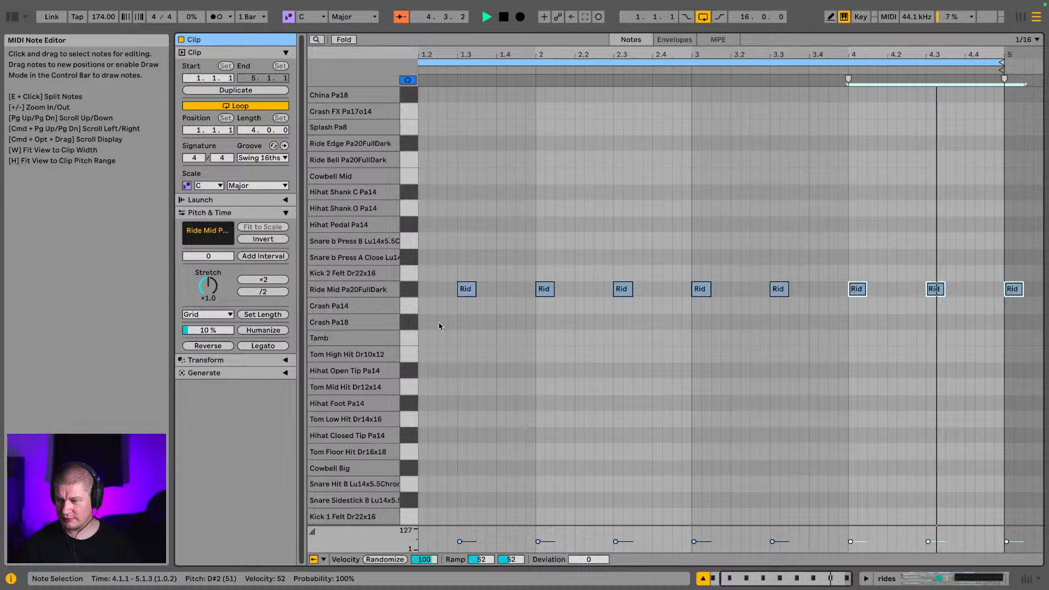
Lower the velocity of all ride notes to 34 and play the clip
key("ctrl+a")
key("space")
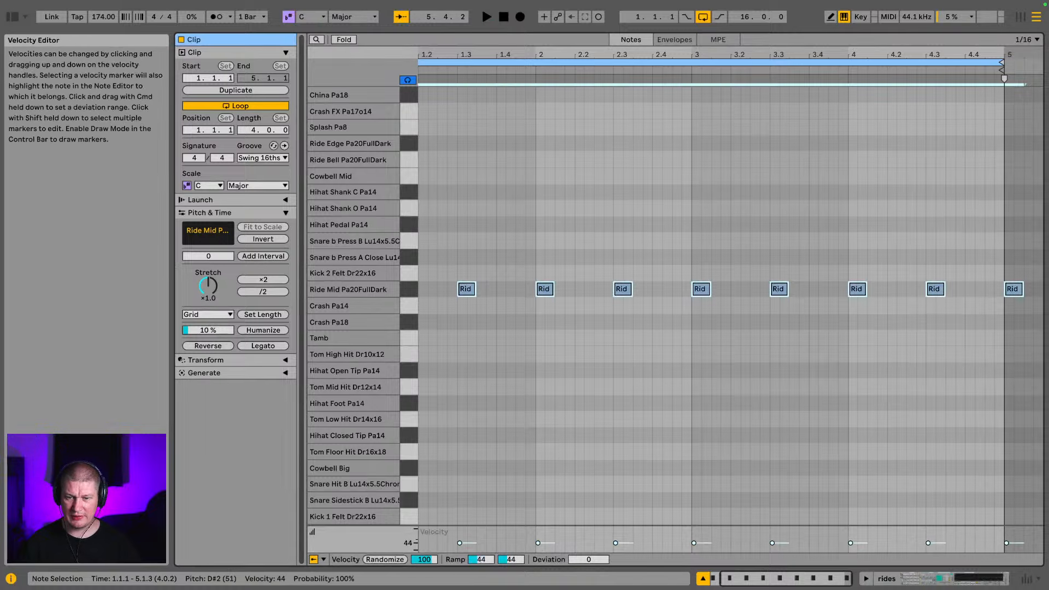
left_click_drag(538, 543, 538, 544)
key("space")
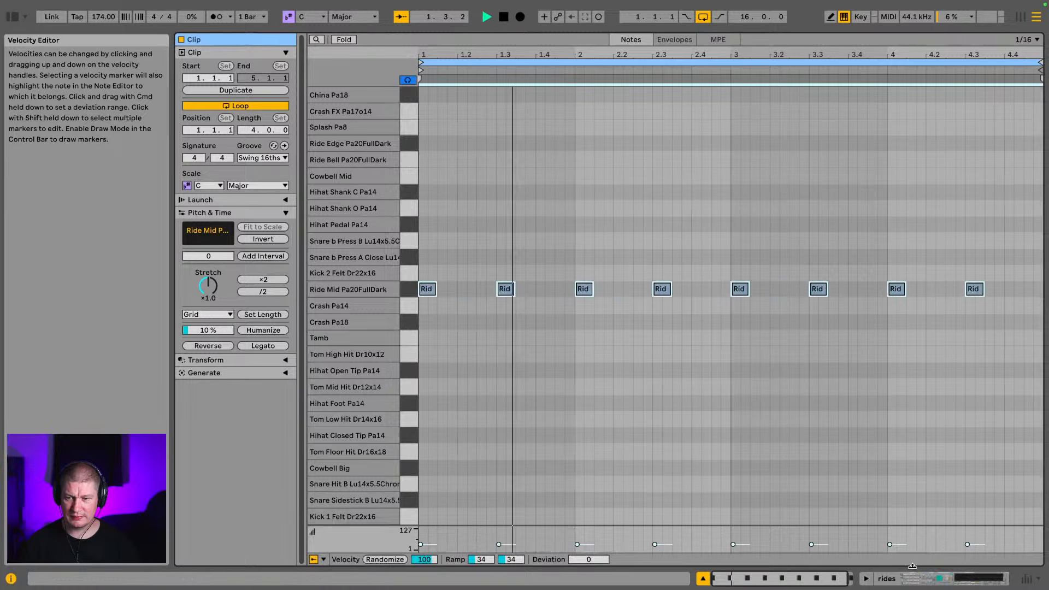
key("space")
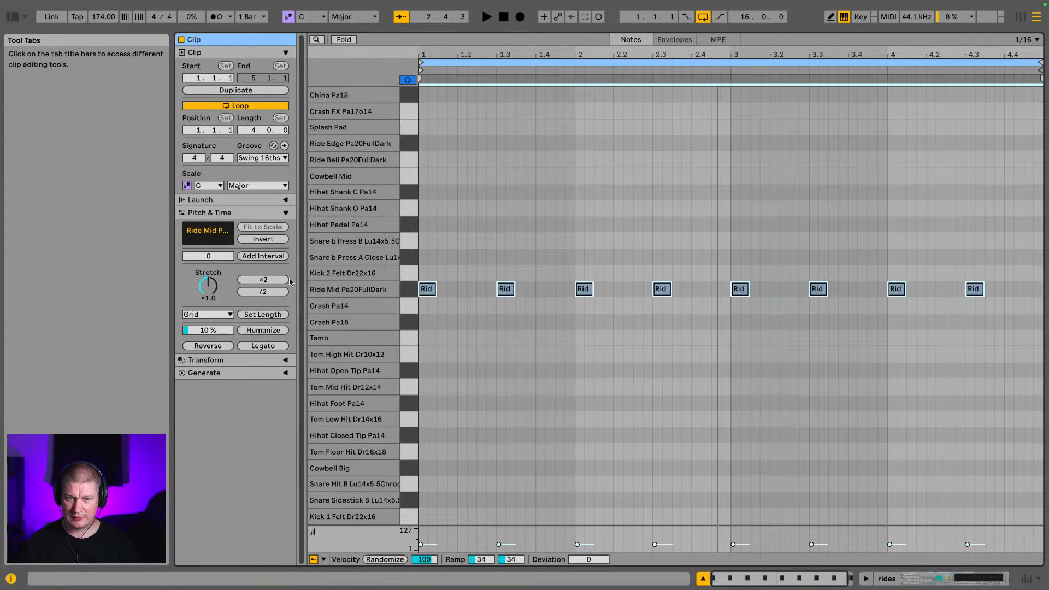
Try adding sixteenth-length Ride Mid notes at 1.1.3, 1.2.1 and 1.2.3 with velocity 8, and play them back
double_click(442, 306)
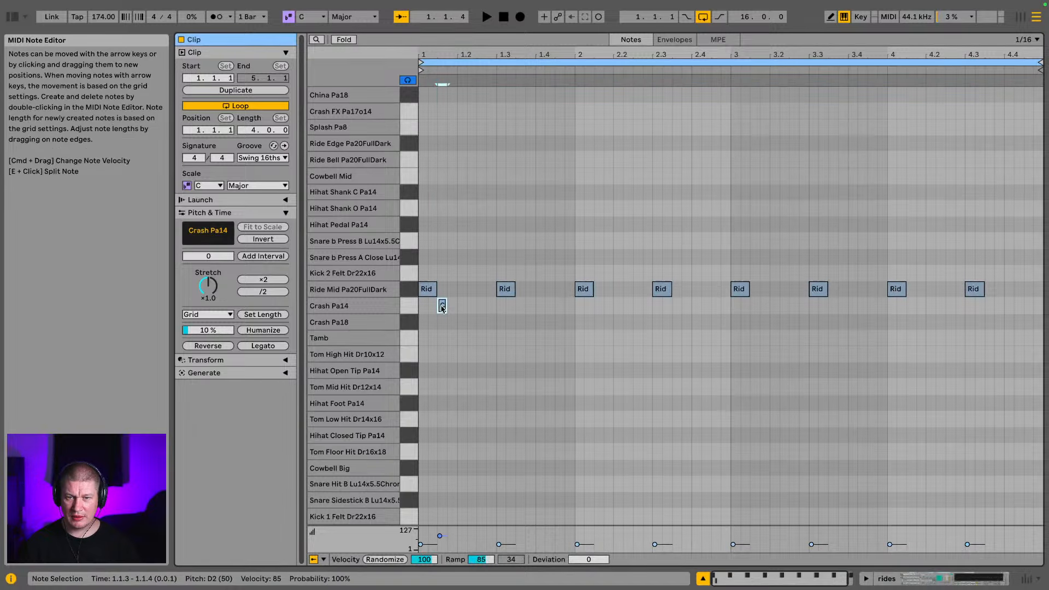
left_click_drag(442, 306, 443, 290)
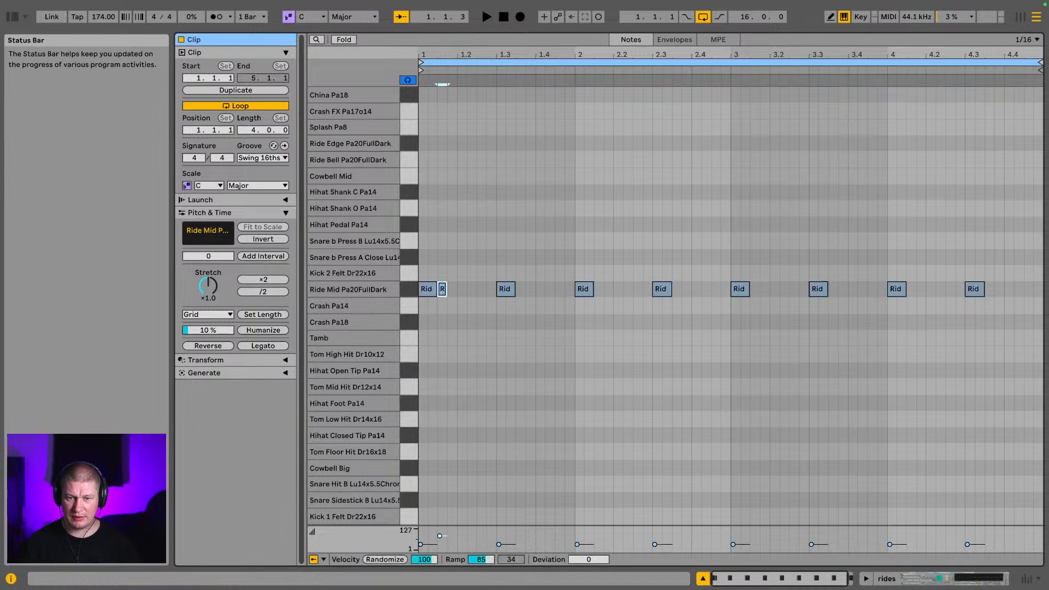
left_click_drag(585, 527, 611, 227)
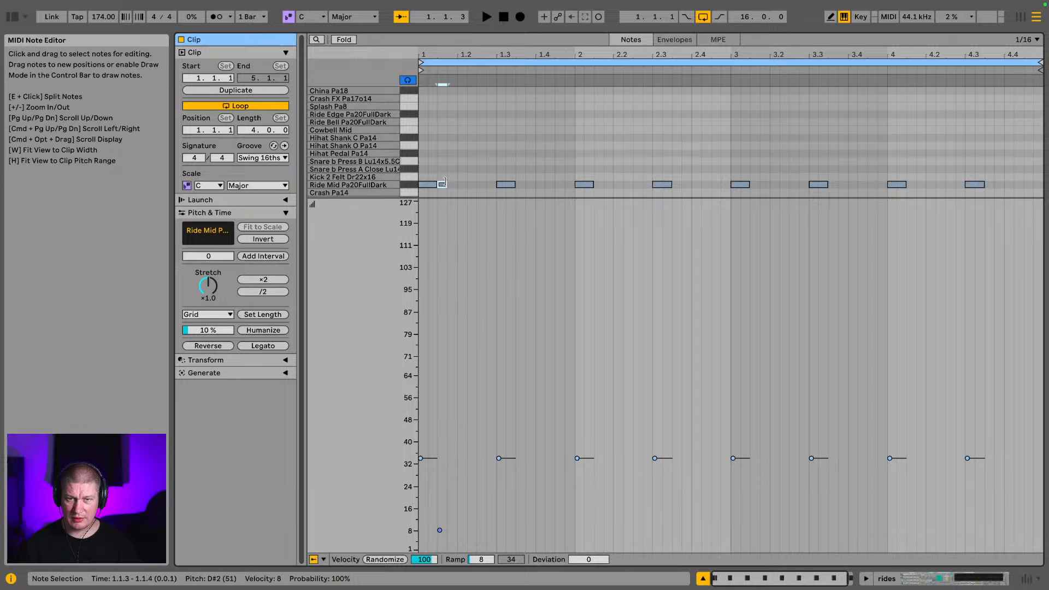
left_click_drag(444, 187, 476, 188)
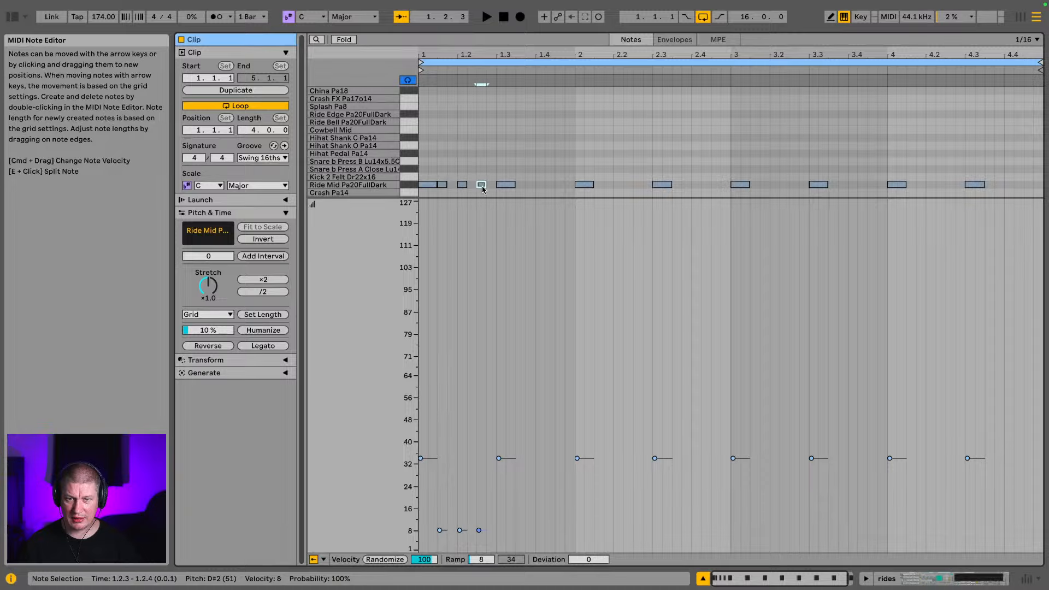
key("space")
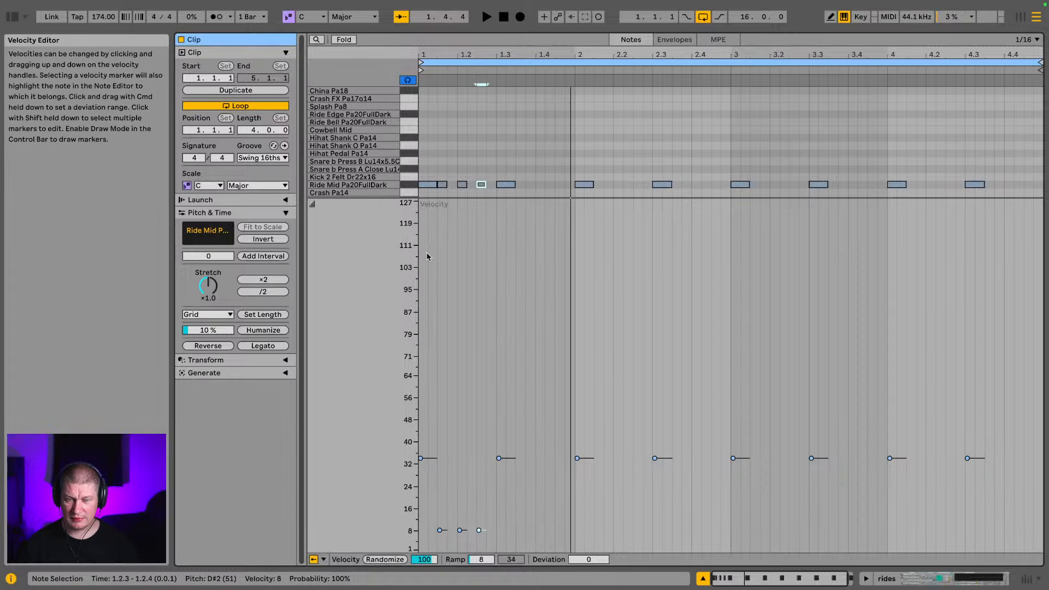
key("space")
Delete the three soft ride notes at 1.1.3, 1.2.1 and 1.2.3
left_click(503, 184)
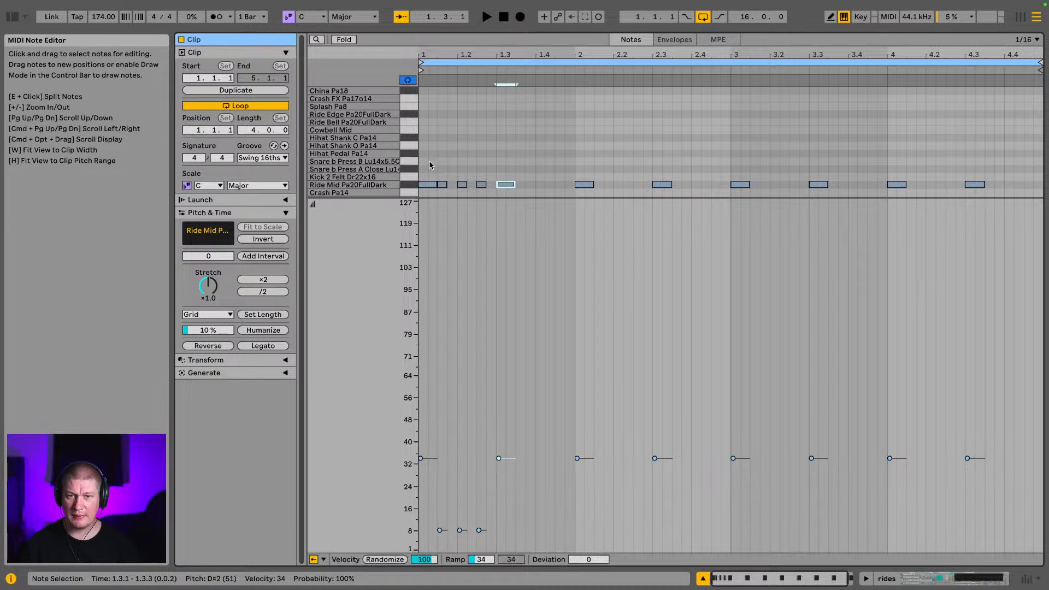
left_click_drag(438, 170, 484, 195)
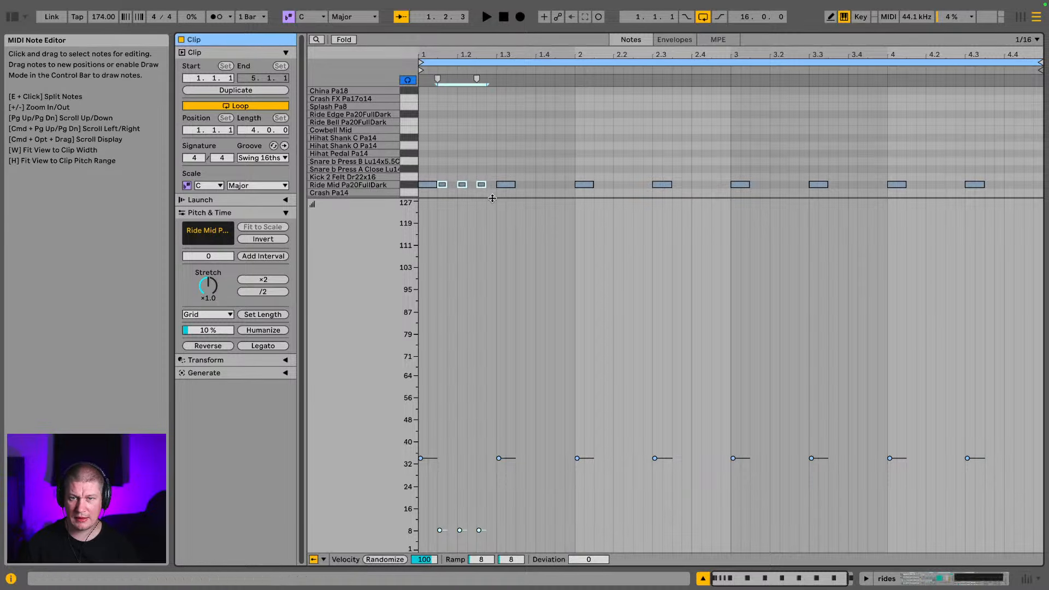
key("Delete")
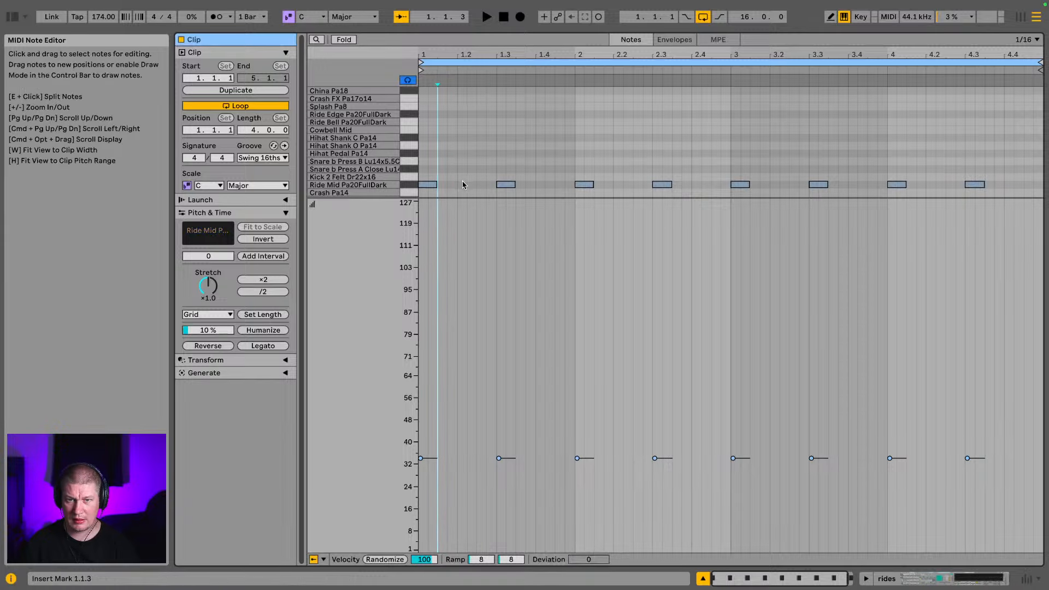
Copy the first ride note to 1.2 and 1.4, and lower the notes at 1.2, 1.3 and 1.4 to velocity 16
left_click(434, 183)
key("Right")
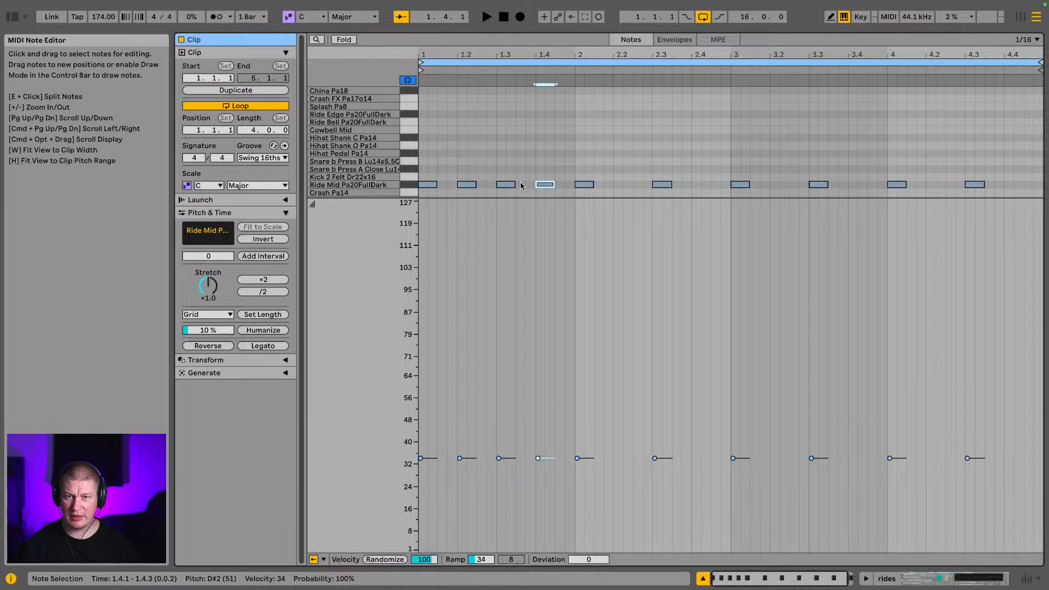
left_click_drag(458, 171, 521, 190)
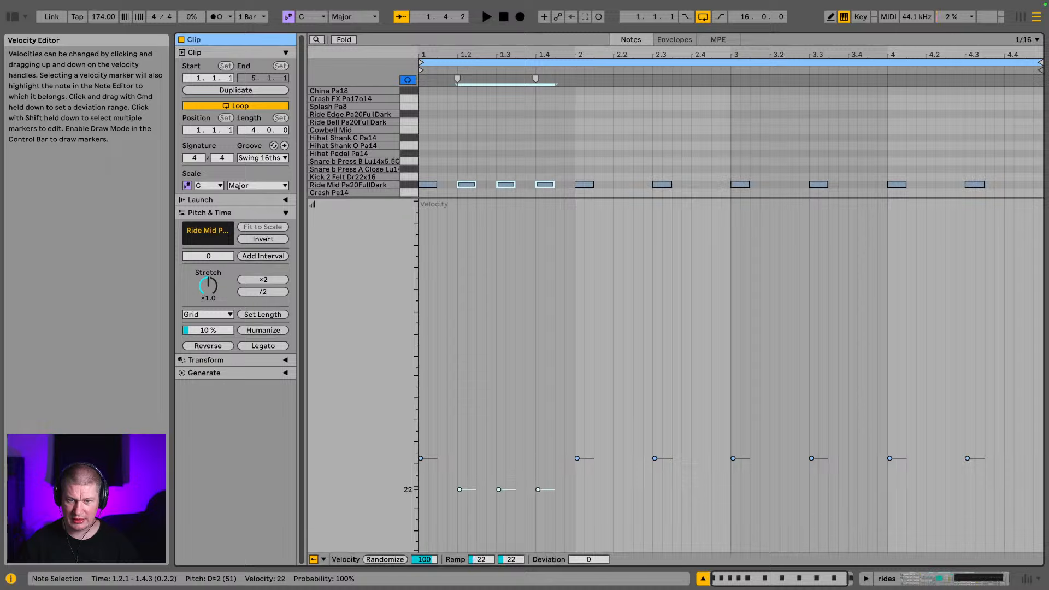
key("space")
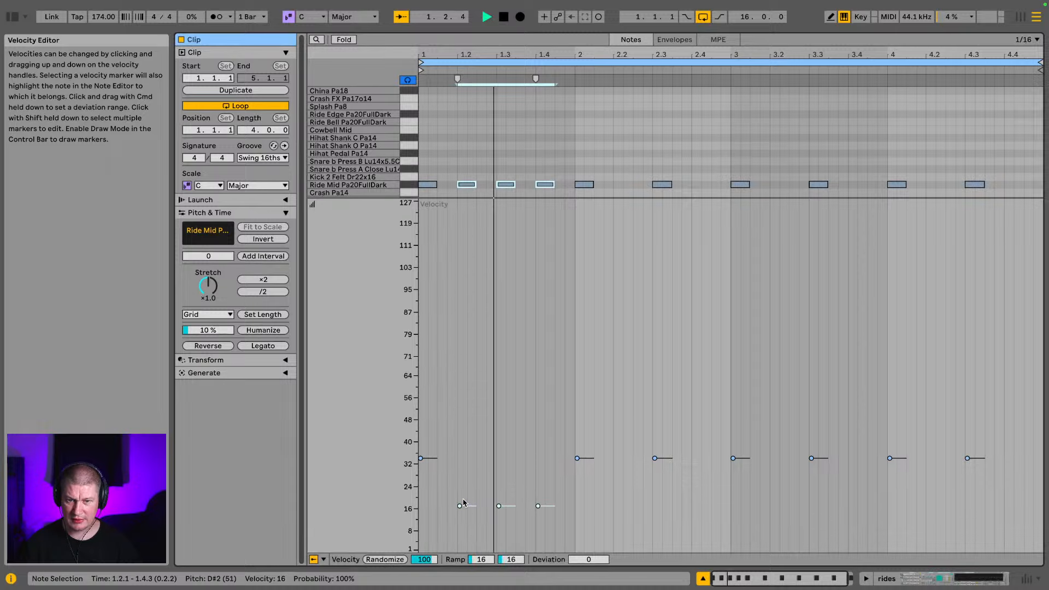
key("space")
Duplicate the three soft ride notes to 2.2, 2.3 and 2.4, and delete all ride notes from bar 3 onward
left_click_drag(459, 163, 542, 192)
key("super+d")
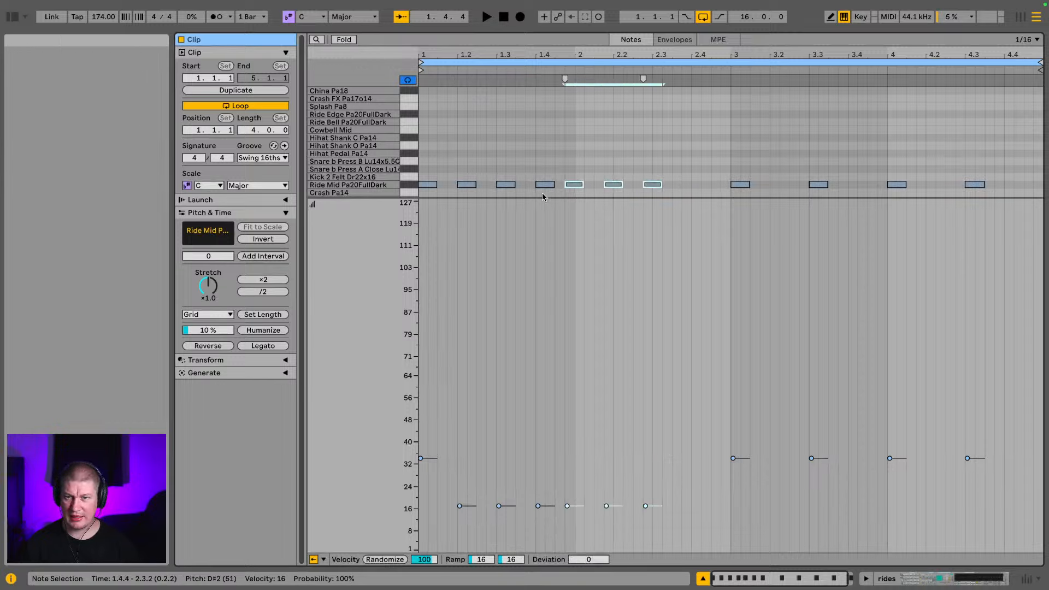
key("Right")
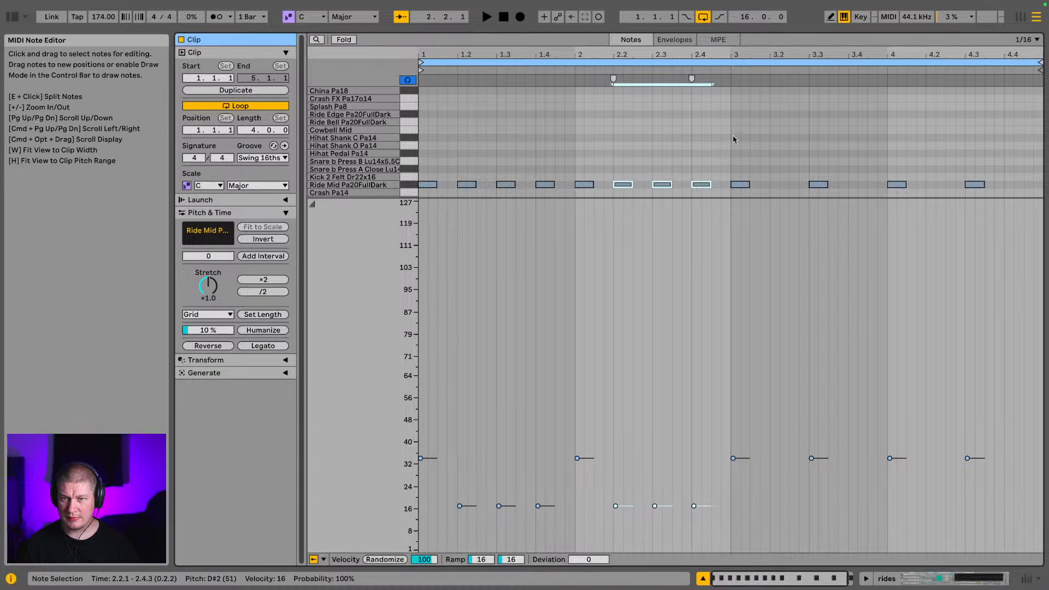
left_click_drag(733, 137, 1043, 197)
key("Delete")
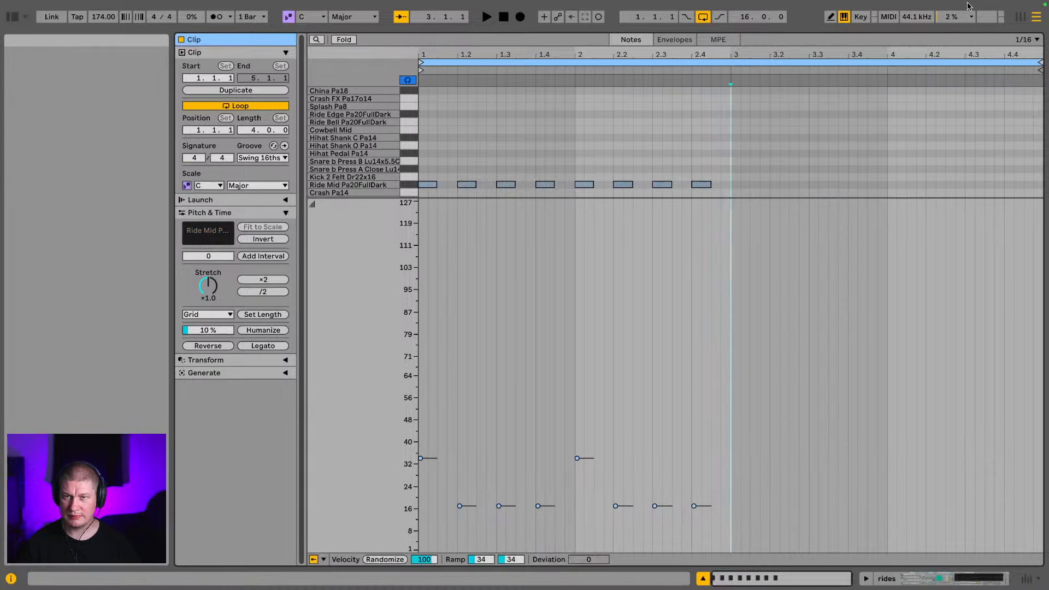
Duplicate the two-bar Ride Mid pattern into bars 3 and 4 and play the clip back
left_click_drag(750, 196, 363, 154)
key("super+d")
key("Left")
key("Left")
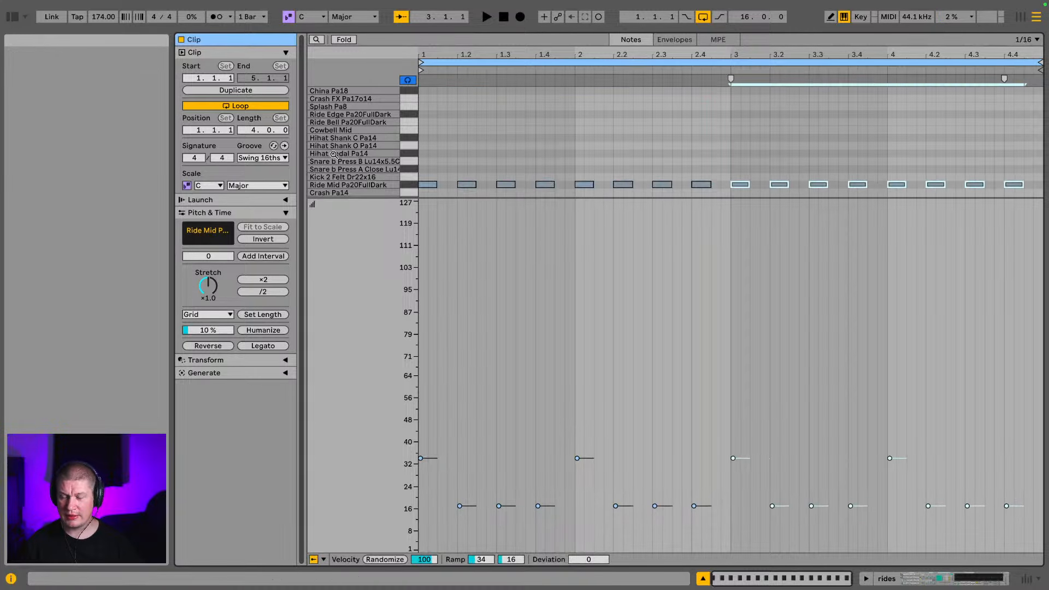
key("space")
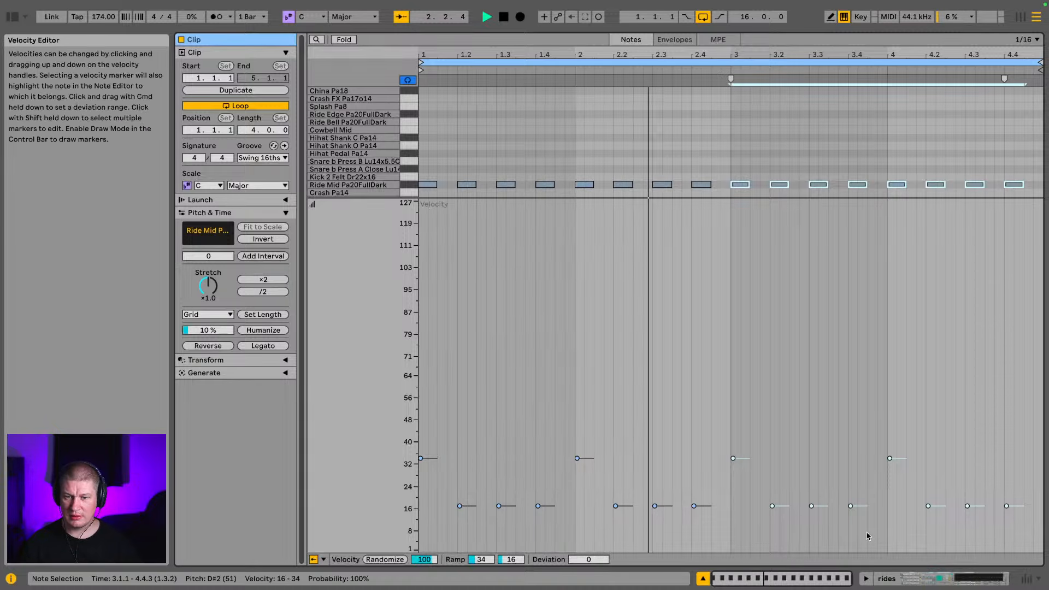
Show the rides track's device chain, deactivate the INSTRUM group and restart playback
left_click(925, 578)
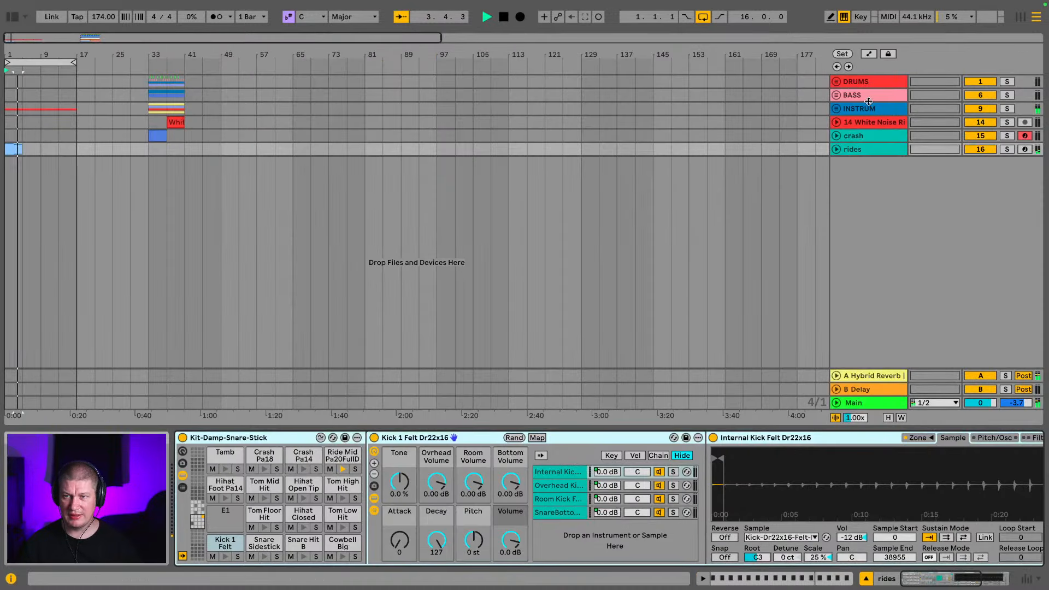
left_click(976, 108)
key("space")
key("space")
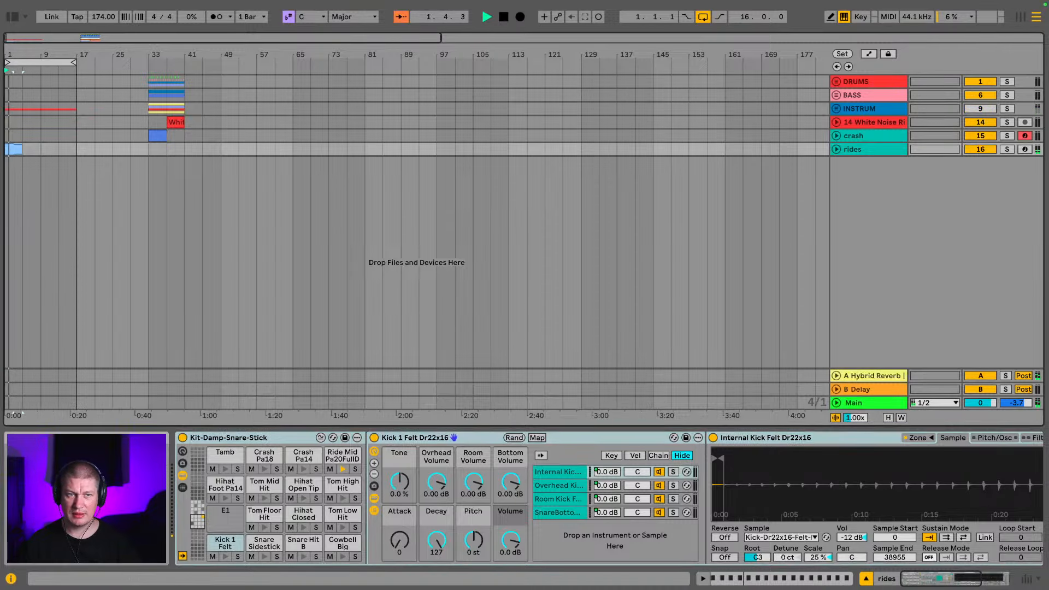
Try raising the Kick 1 Felt chain volume to 6.0 dB and play the rides back
key("plus")
key("plus")
key("plus")
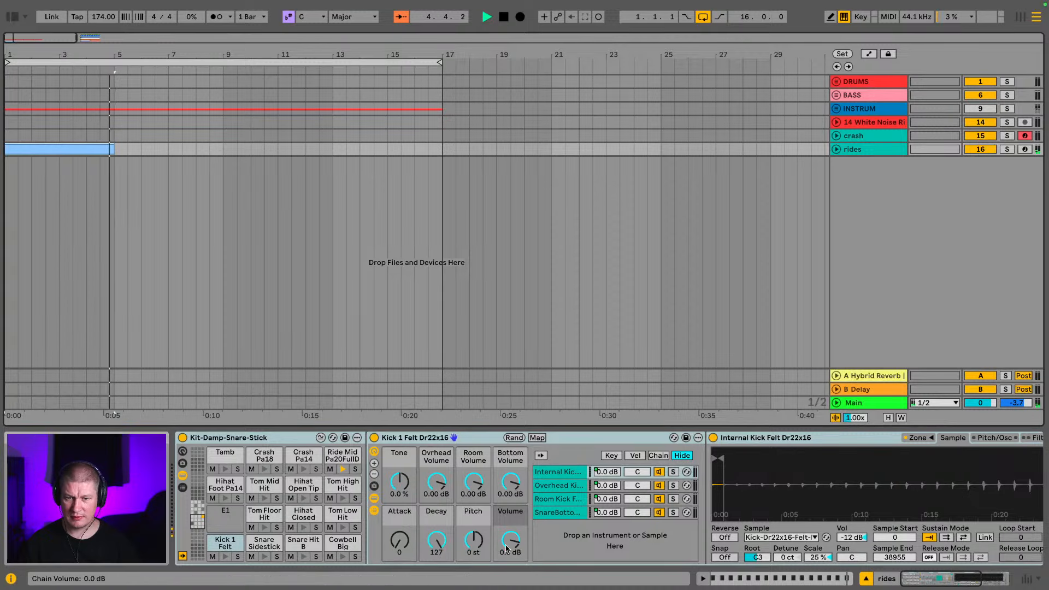
left_click_drag(511, 548, 511, 533)
key("space")
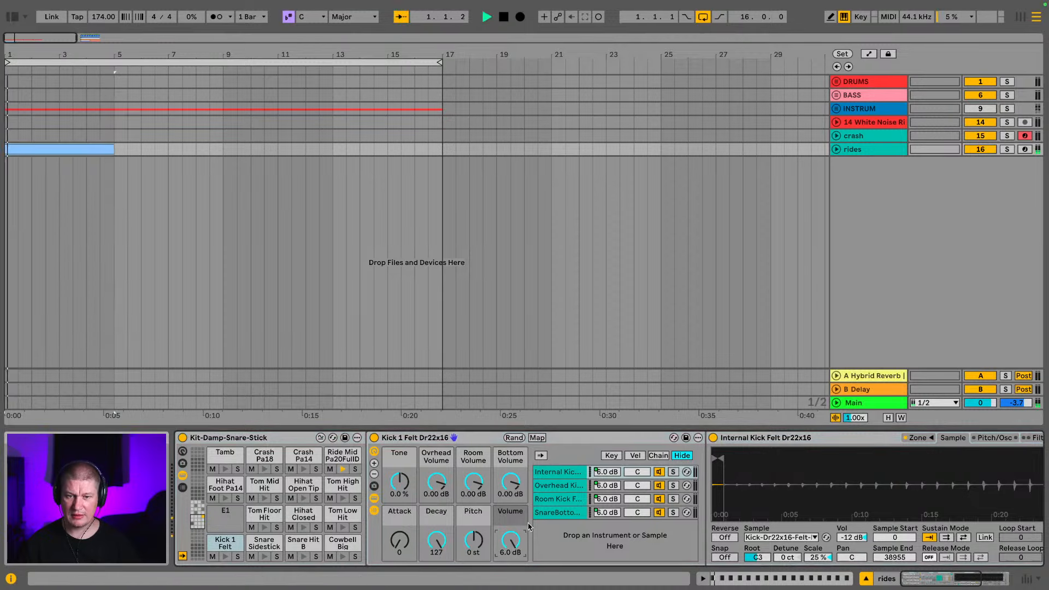
key("space")
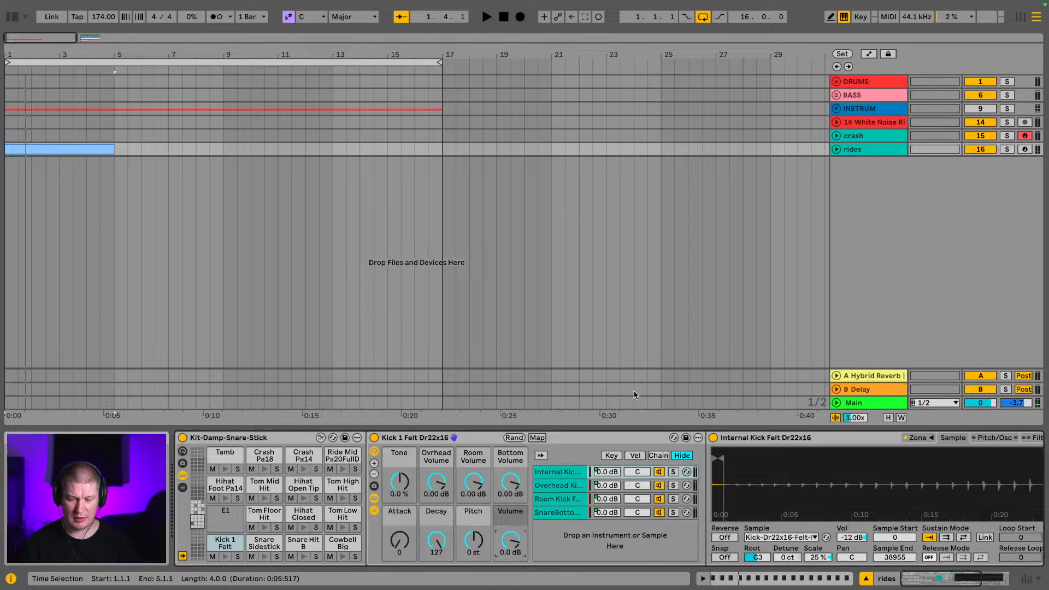
Solo the rides track with its mixer volume raised, and extend its looped clip in the arrangement to bar 17
key("Tab")
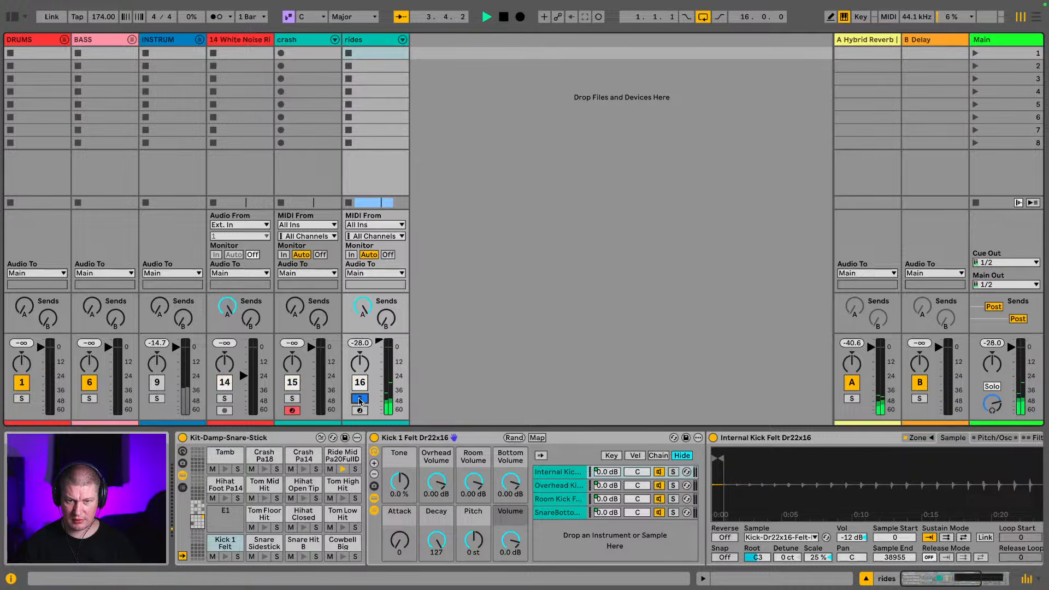
key("Tab")
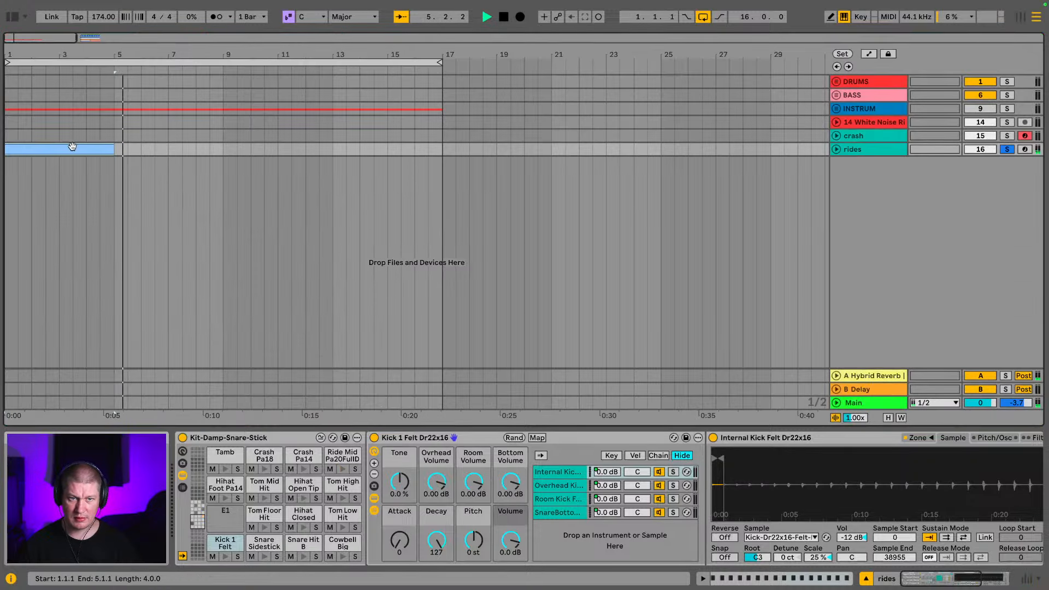
left_click_drag(113, 149, 443, 150)
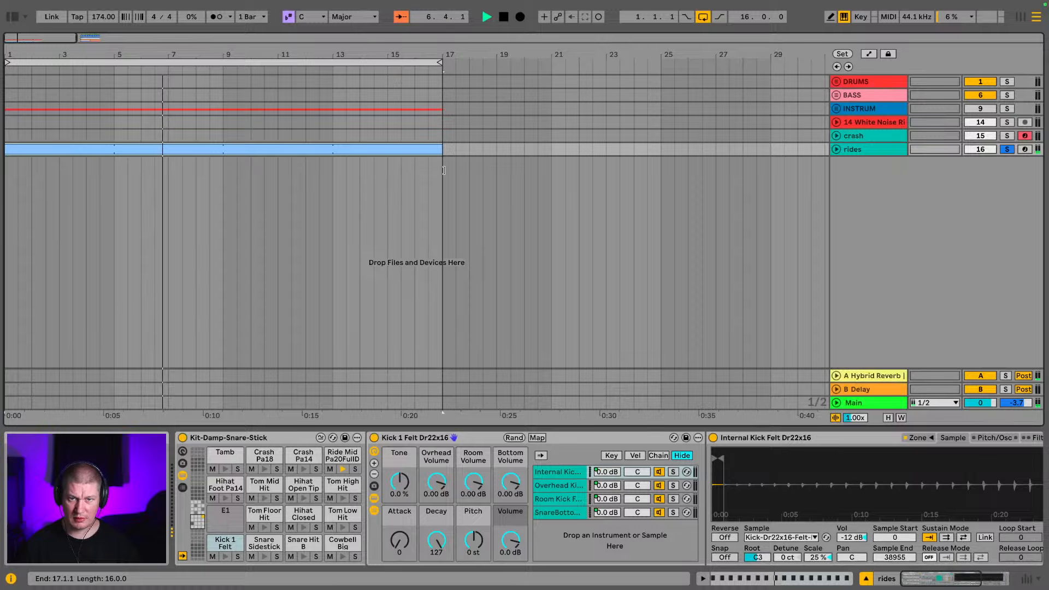
Add a new EQ Eight from the audio effects to the end of the rides track's device chain
left_click(881, 149)
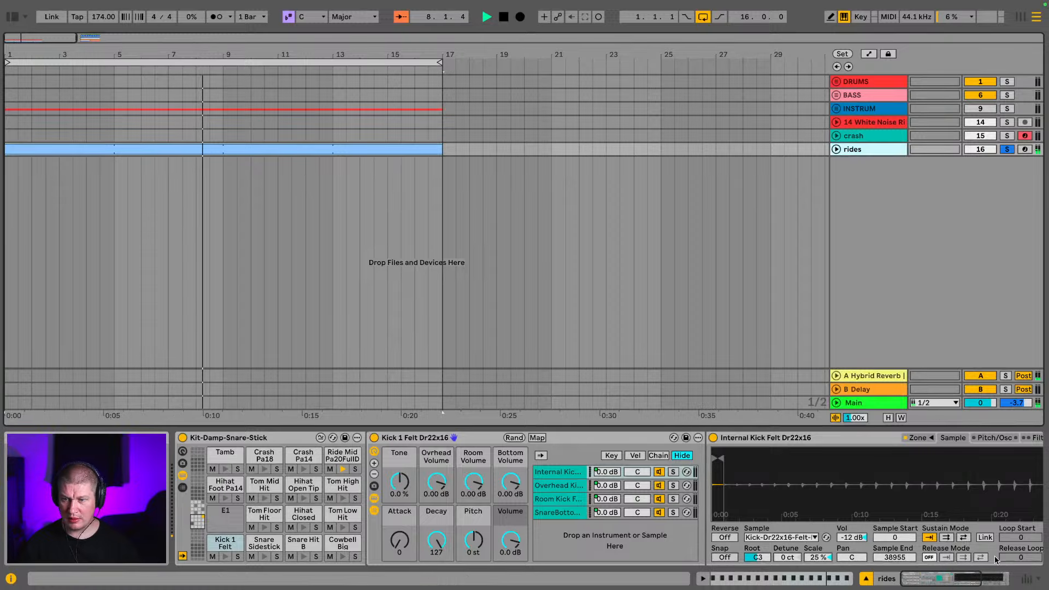
left_click(953, 585)
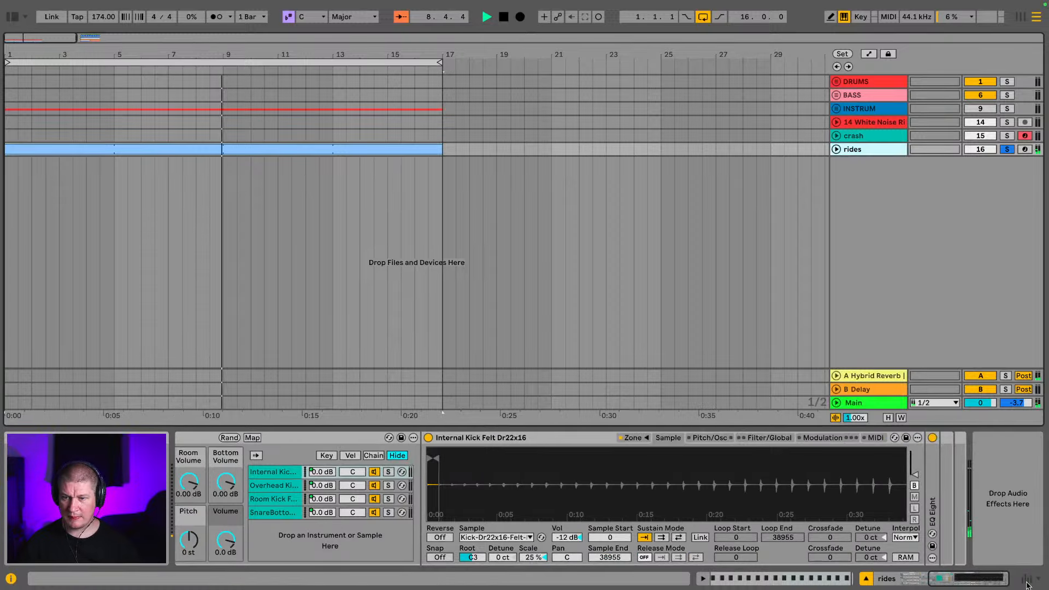
left_click(12, 17)
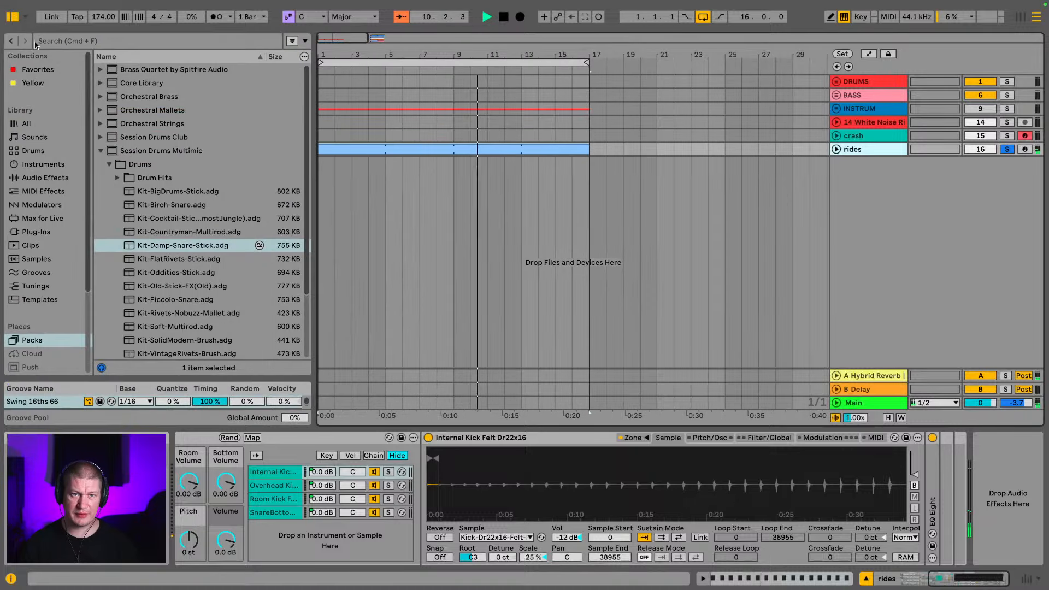
left_click(98, 151)
left_click(45, 177)
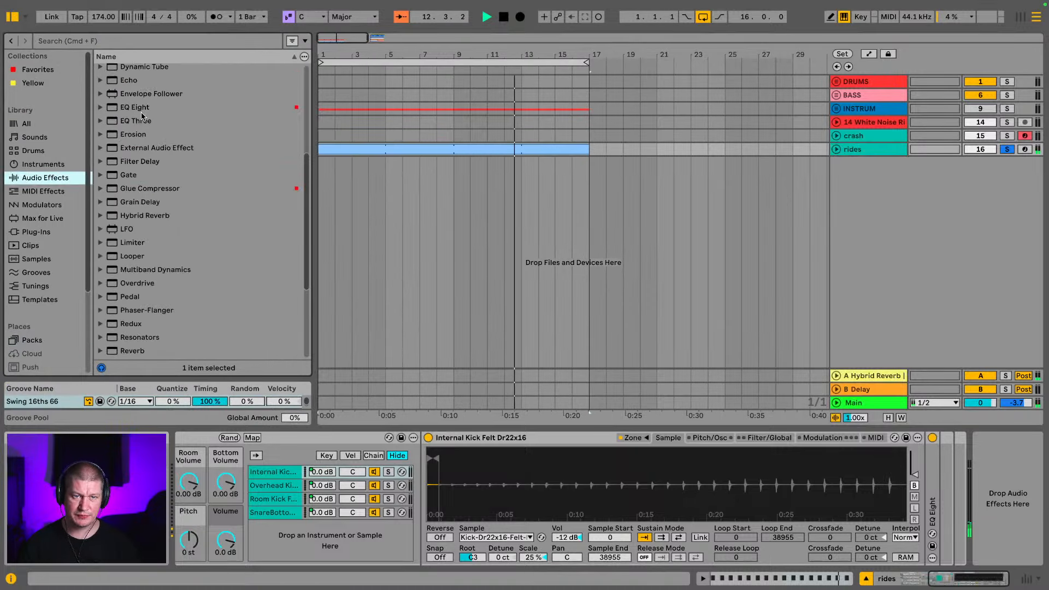
left_click(146, 109)
left_click_drag(145, 109, 1014, 484)
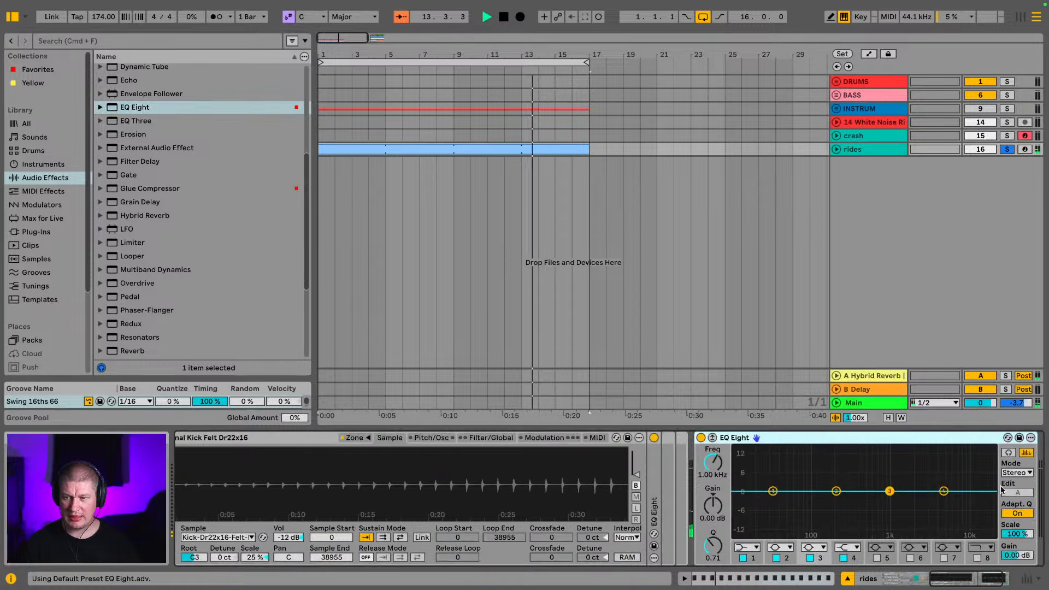
Turn band 3 of the new EQ Eight into a low-cut filter at 3.12 kHz
left_click(828, 551)
left_click(810, 451)
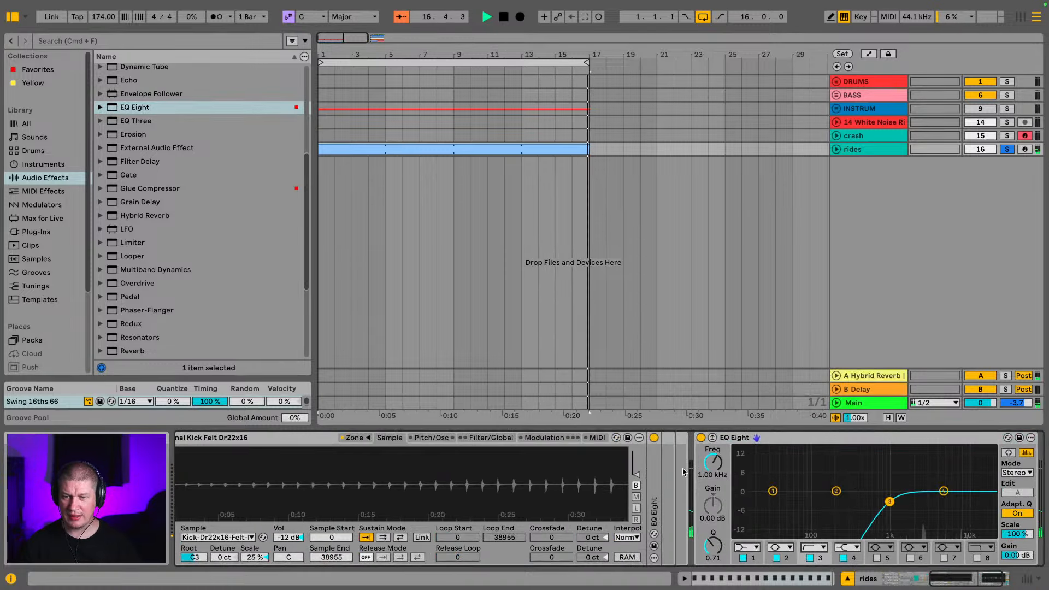
mouse_move(713, 462)
left_mouse_down()
mouse_move(713, 429)
mouse_move(705, 460)
left_mouse_up()
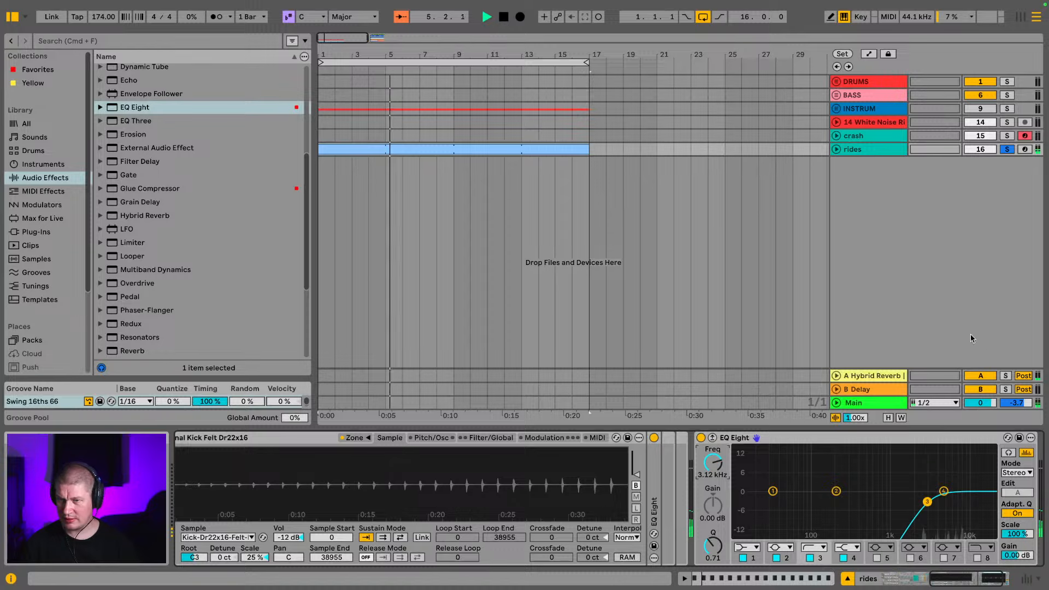
Bring the mix back by unsoloing rides and reactivating INSTRUM, and add a Compressor after the new EQ Eight
left_click(1007, 152)
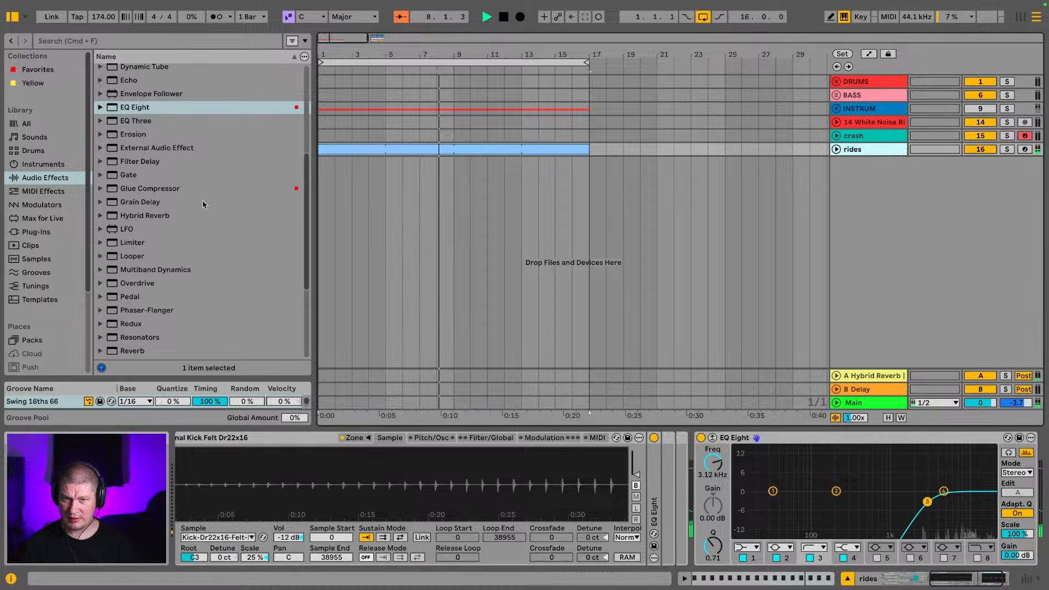
scroll(142, 193, "down", 3)
scroll(142, 194, "up", 7)
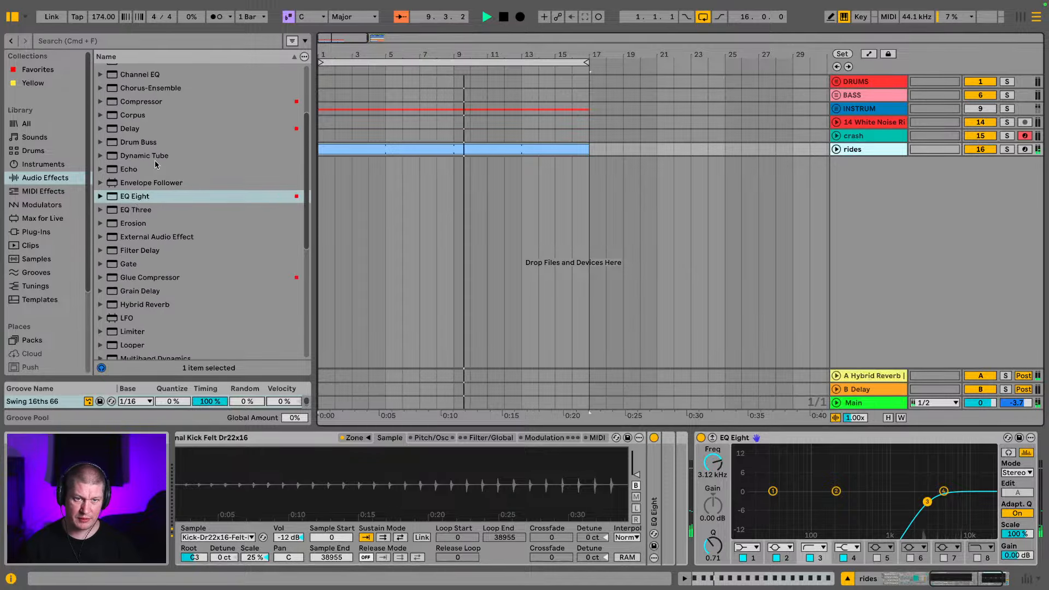
left_click_drag(155, 147, 1005, 477)
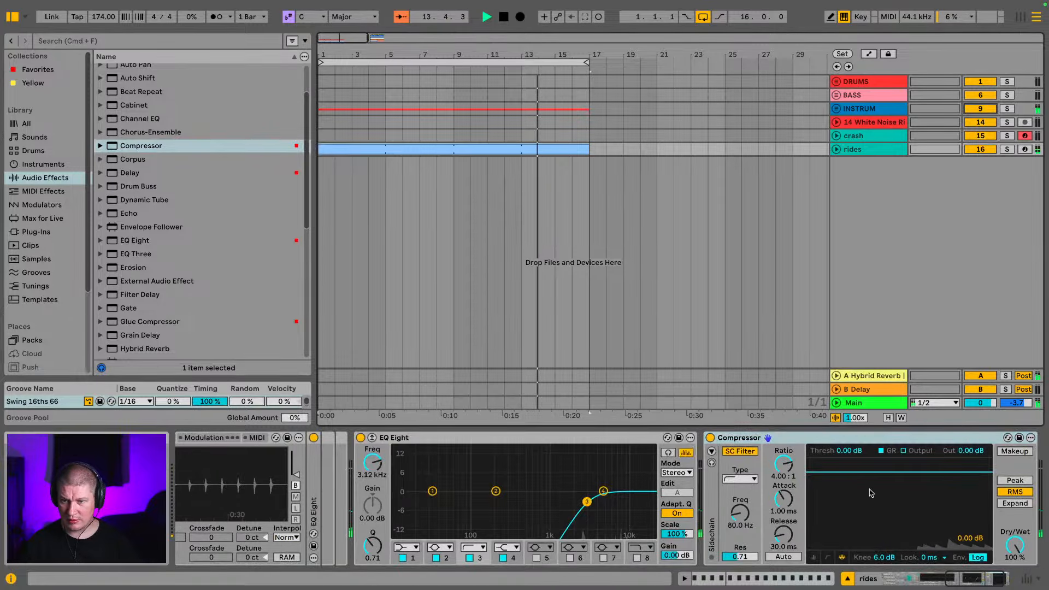
Set the rides Compressor's threshold to -58.2 dB and its output gain to 7.33 dB in the meter display
left_click_drag(874, 471, 875, 544)
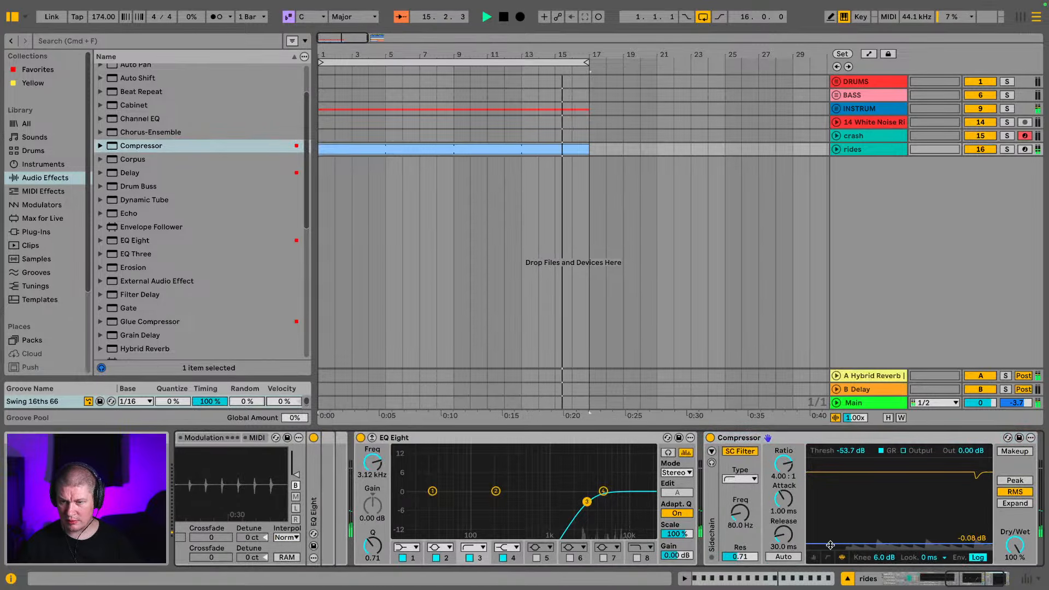
left_click(813, 557)
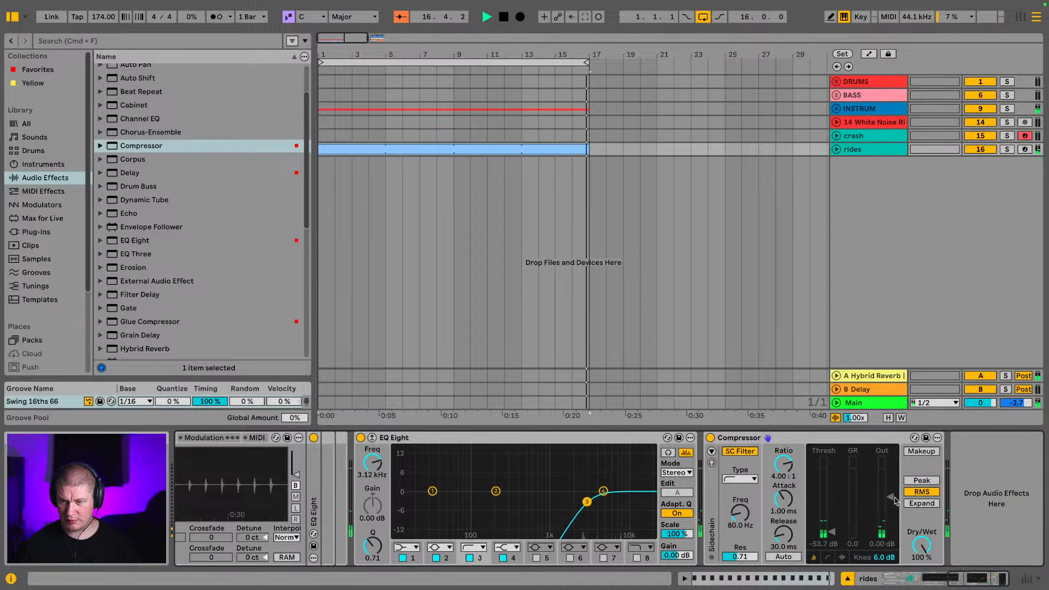
left_click_drag(889, 496, 891, 491)
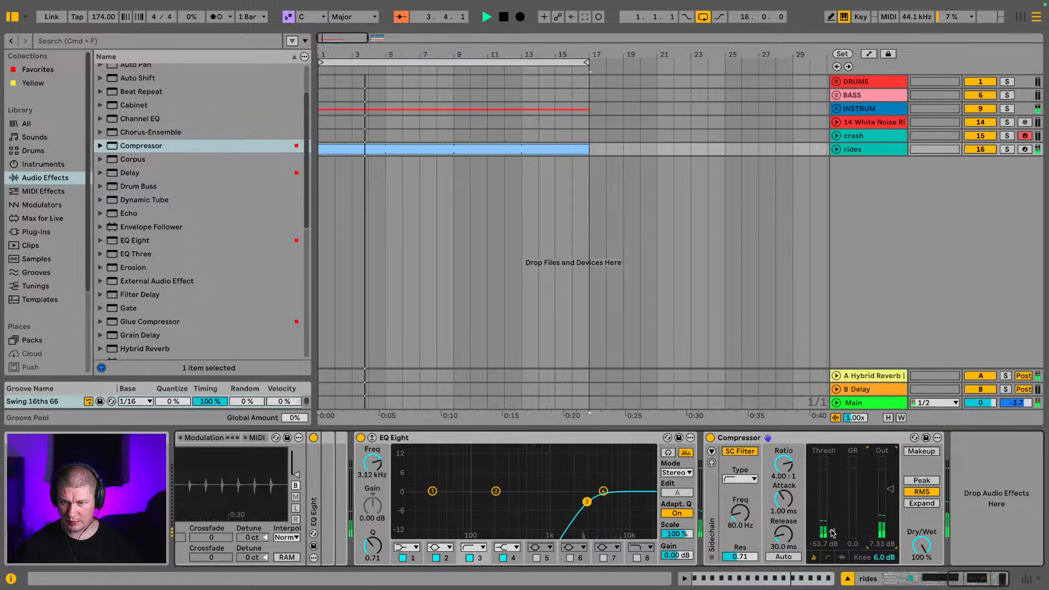
left_click_drag(832, 533, 834, 537)
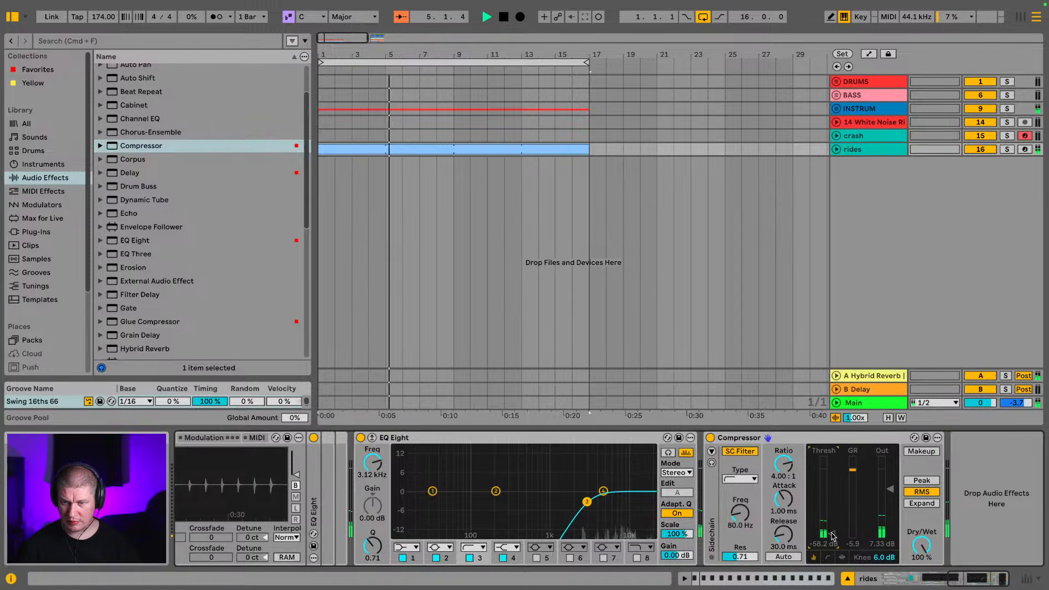
Set the rides track volume to 1.0 dB and its EQ Eight low cut to 3.98 kHz
key("Tab")
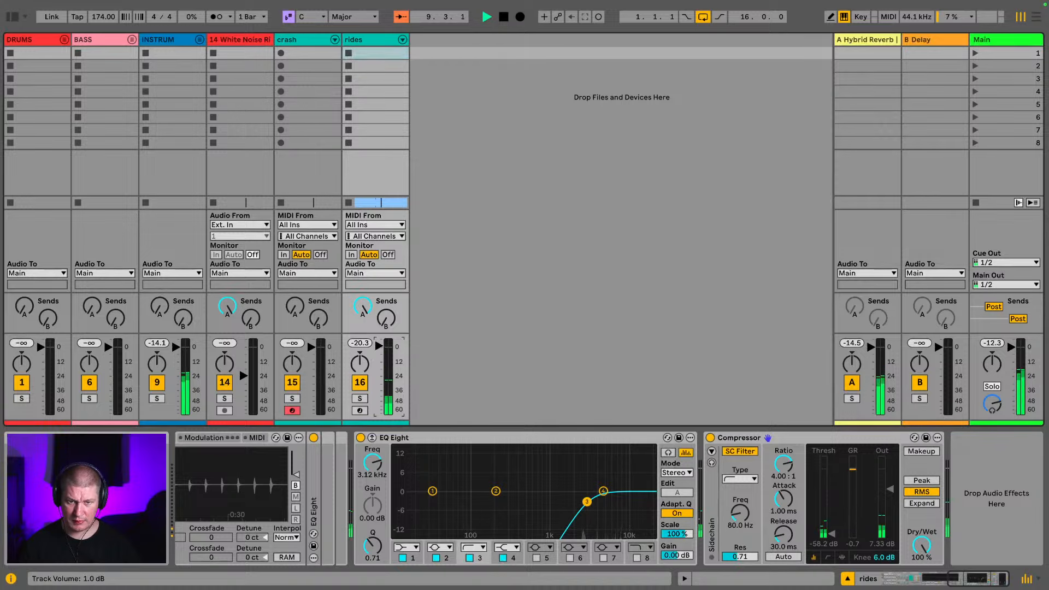
key("Tab")
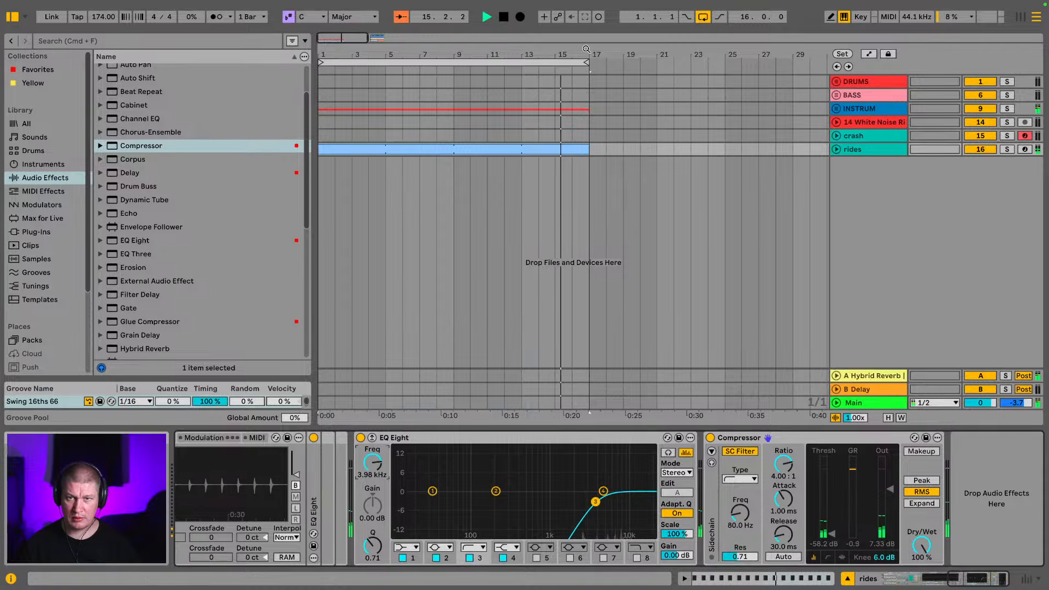
Copy the DRUMS group's clips from bars 33 to 41 and paste them at bars 17 and 25
left_click_drag(586, 50, 586, 26)
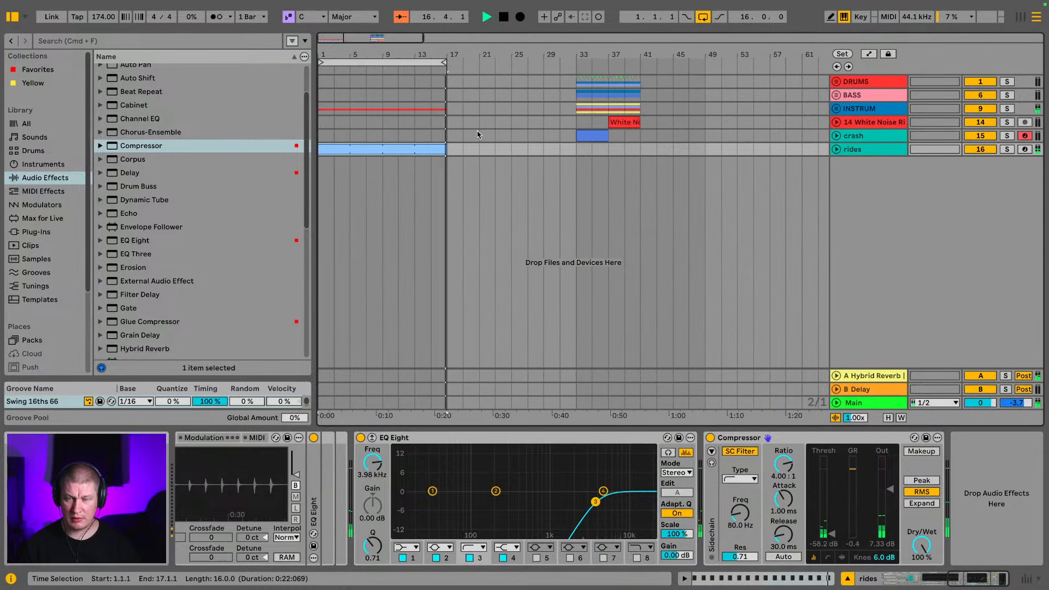
left_click_drag(641, 101, 579, 83)
left_click(688, 82)
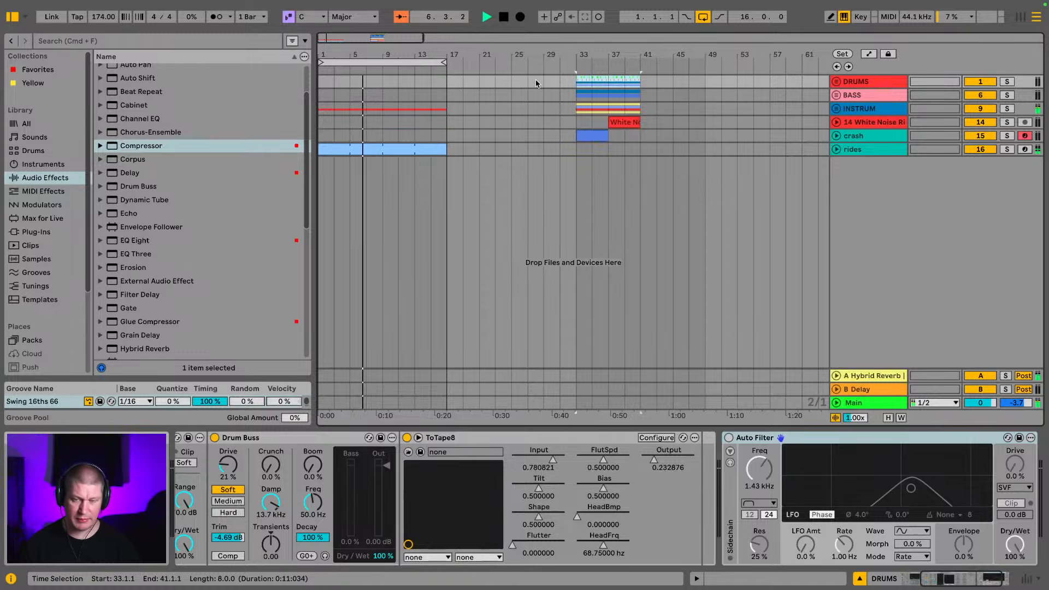
left_click(448, 85)
key("super+v")
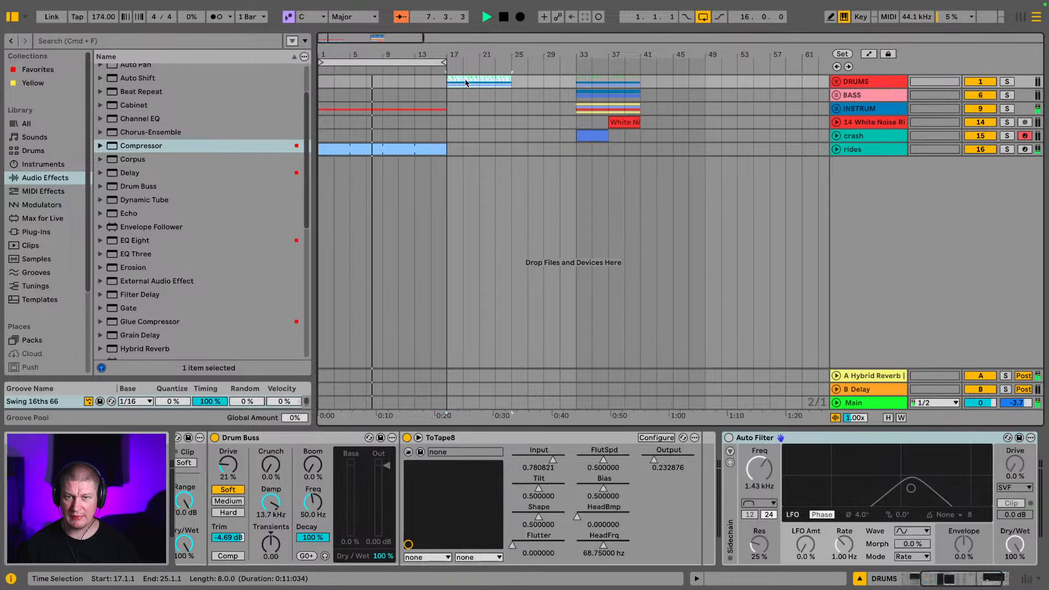
key("super+f")
left_click(512, 87)
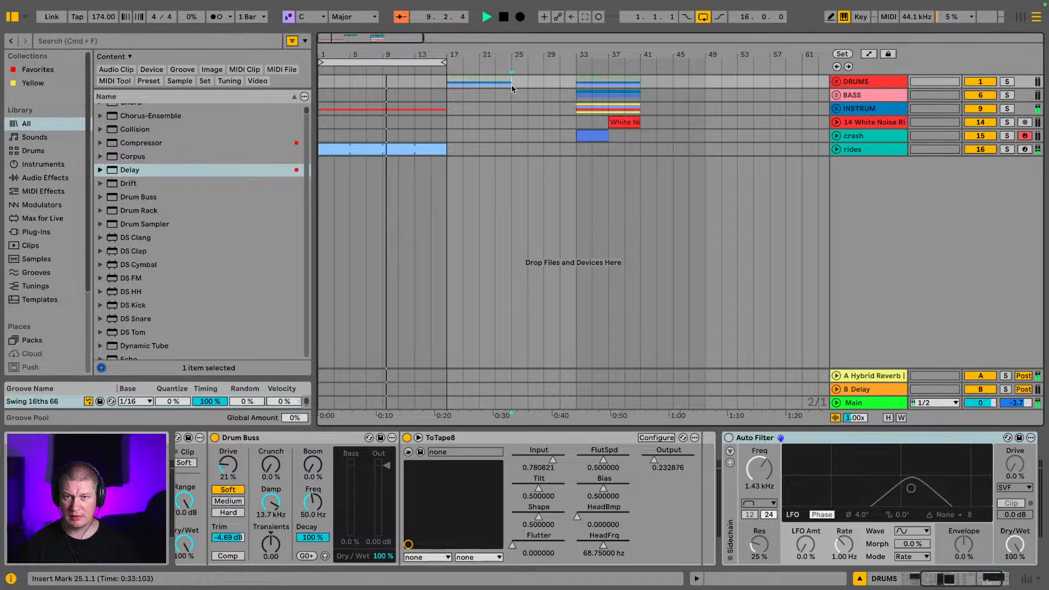
key("super+v")
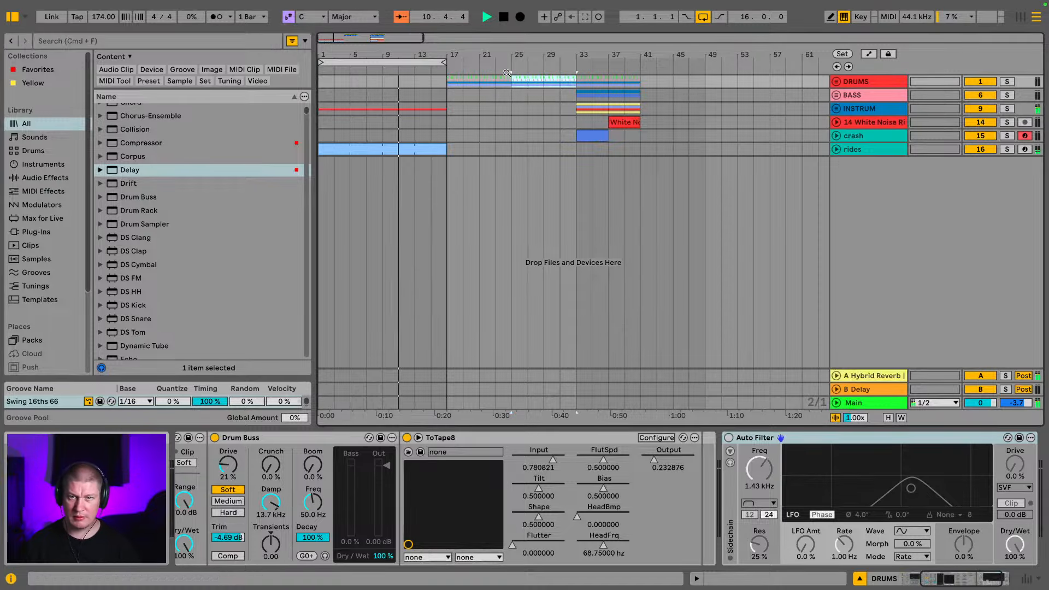
Unfold and enlarge the DRUMS group track, and show the Device On automation of its Auto Filter
left_click(859, 81)
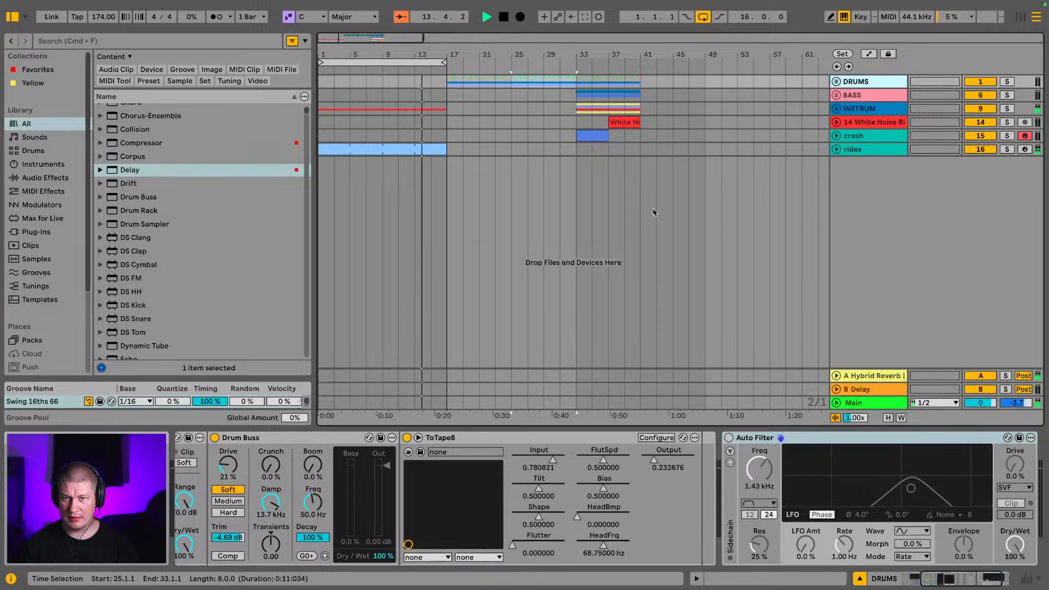
left_click(838, 443)
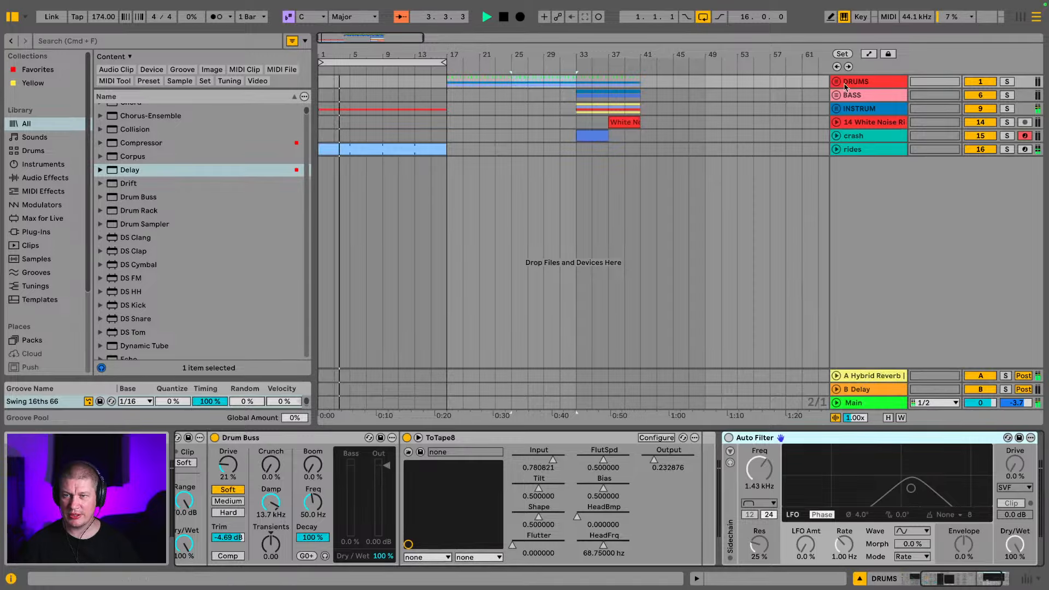
left_click_drag(846, 86, 851, 195)
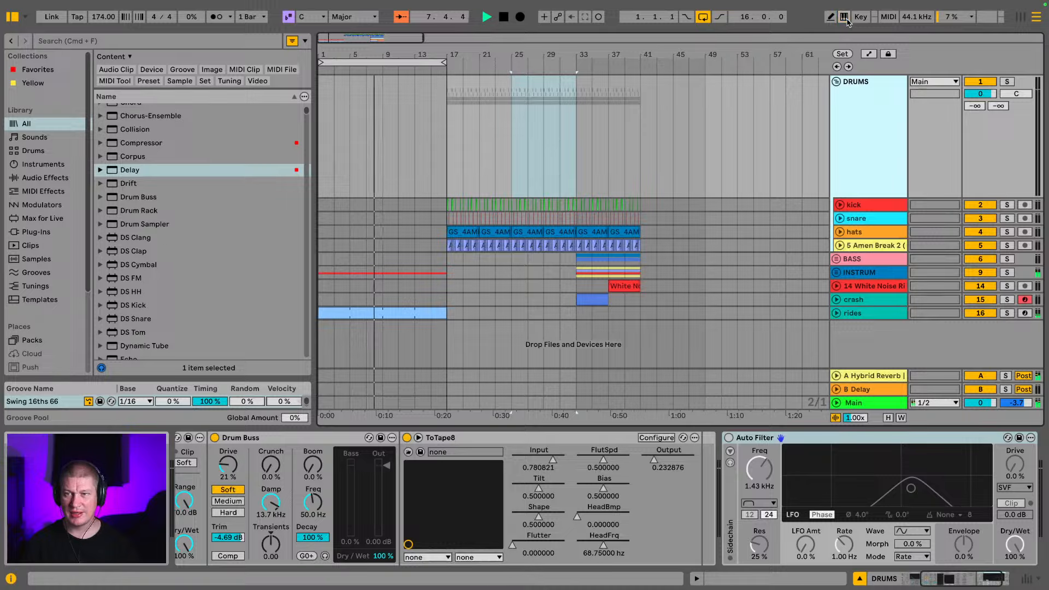
key("a")
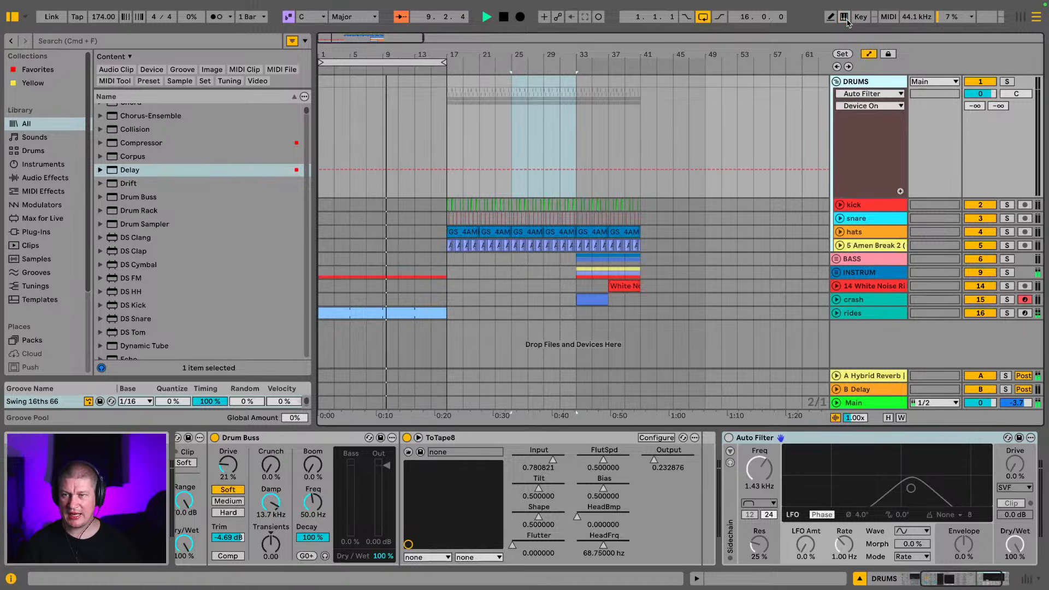
Draw Device On automation for the DRUMS group's Auto Filter so it is on only from bar 17 to bar 33
left_click(730, 440)
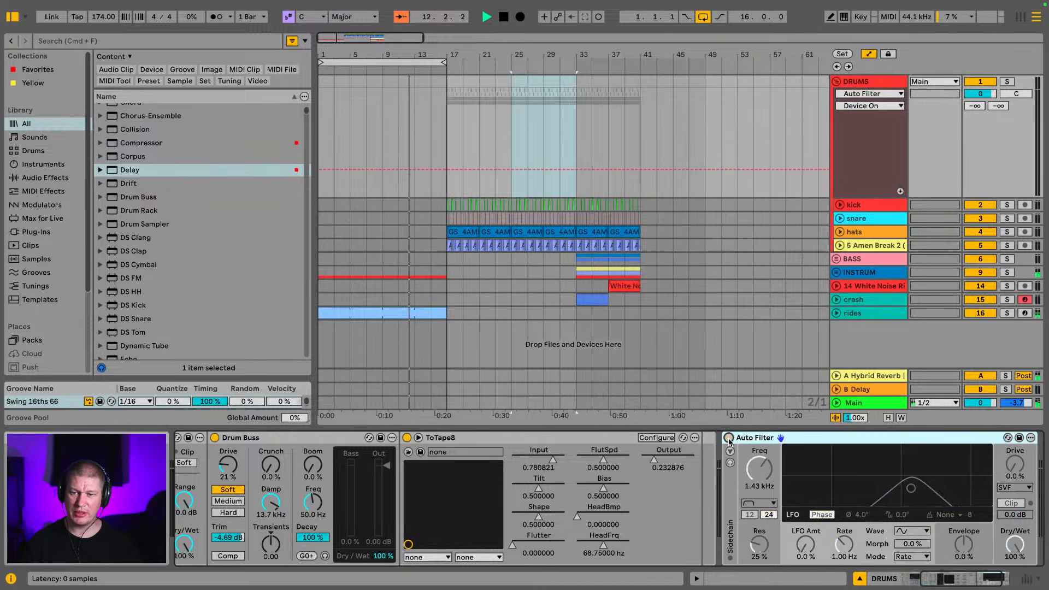
left_click(729, 439)
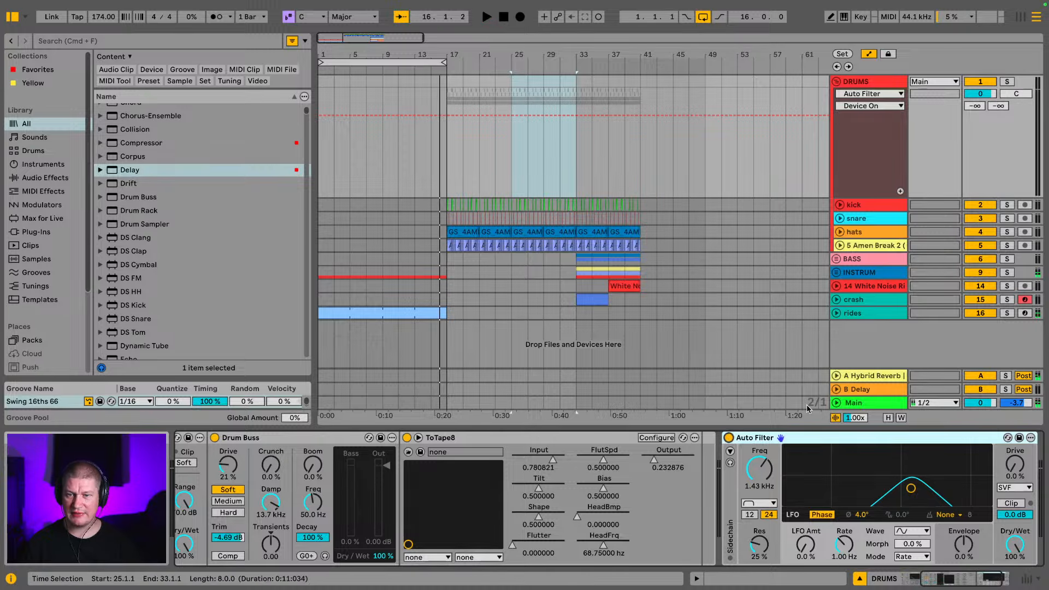
left_click(729, 438)
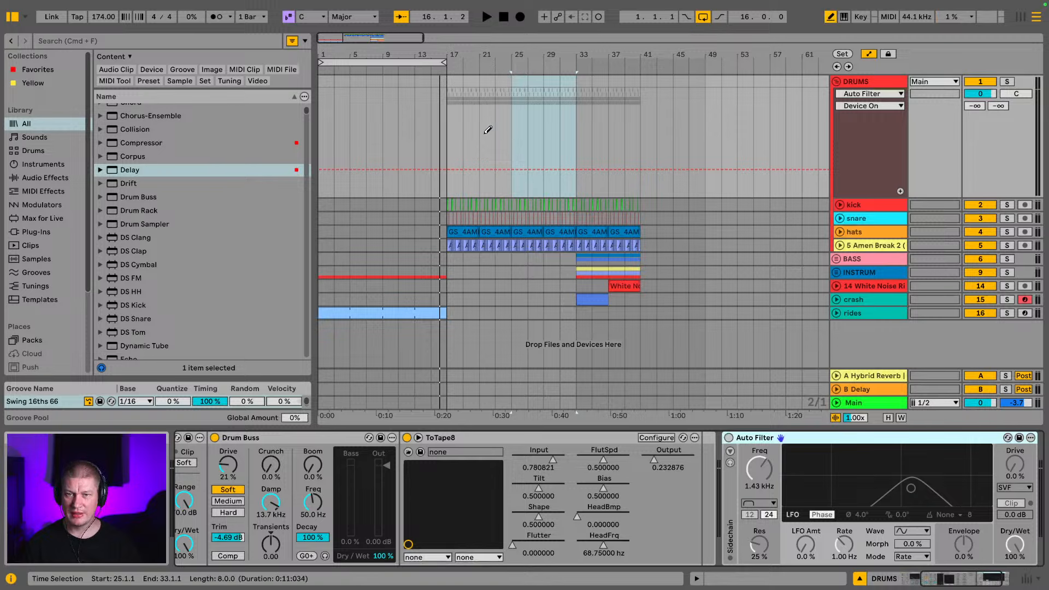
left_click_drag(451, 129, 457, 129)
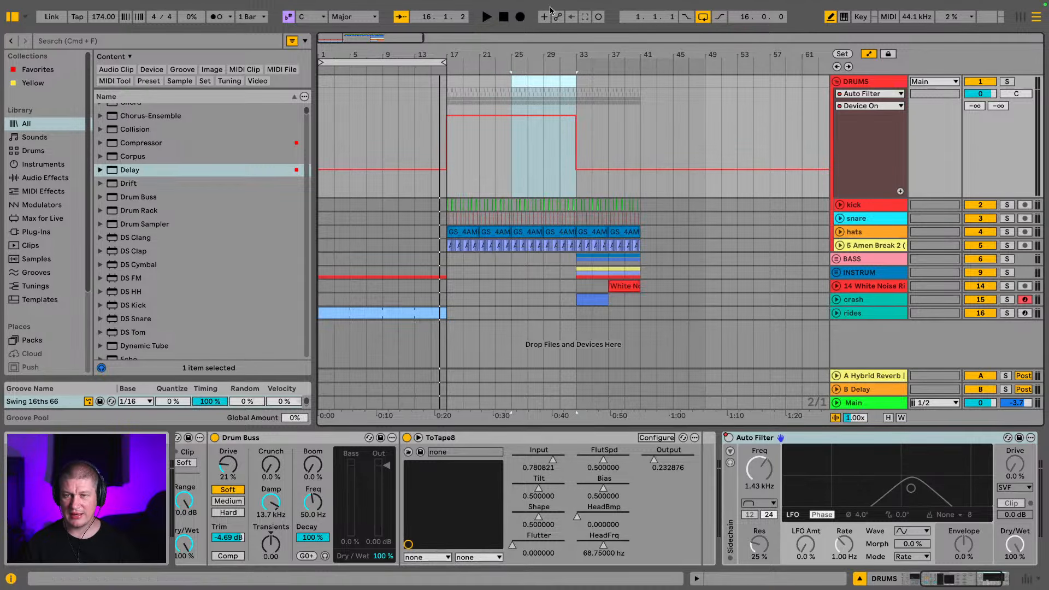
Move the loop brace to bars 17 to 33 and play the looped section
left_click_drag(527, 55, 522, 33)
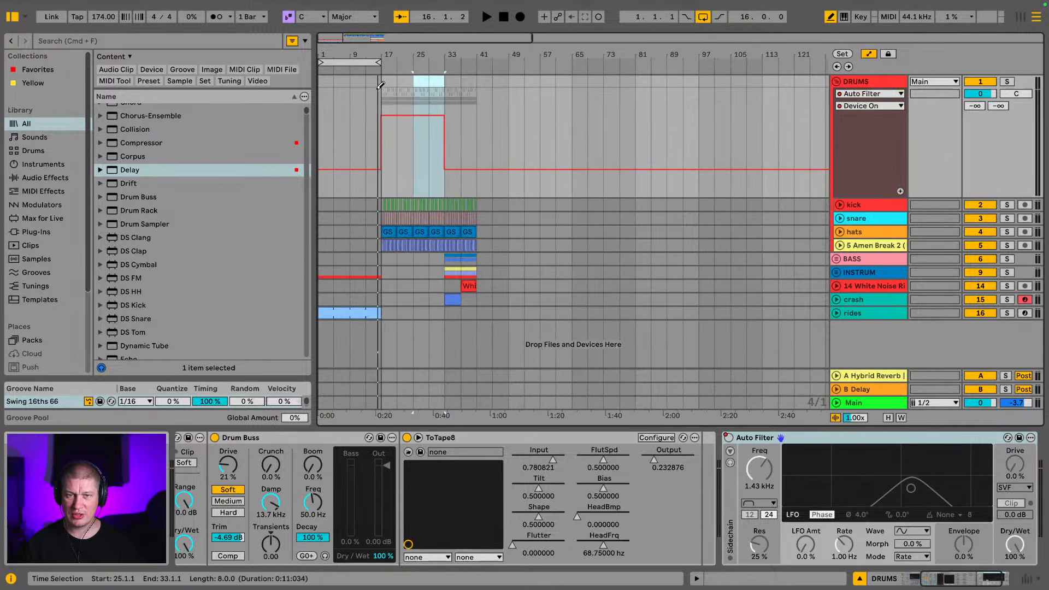
left_click_drag(351, 61, 413, 57)
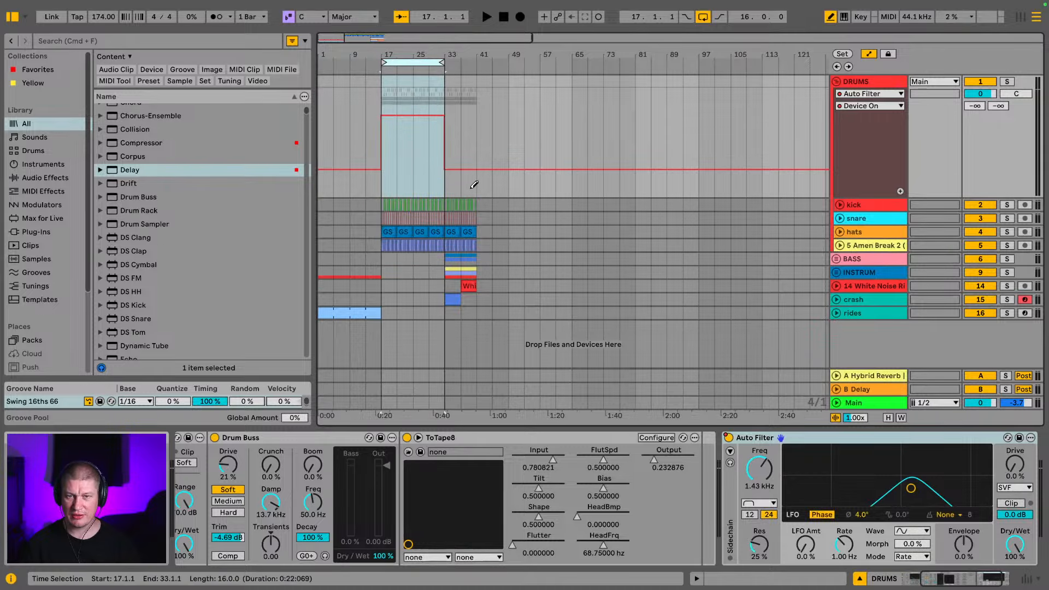
key("space")
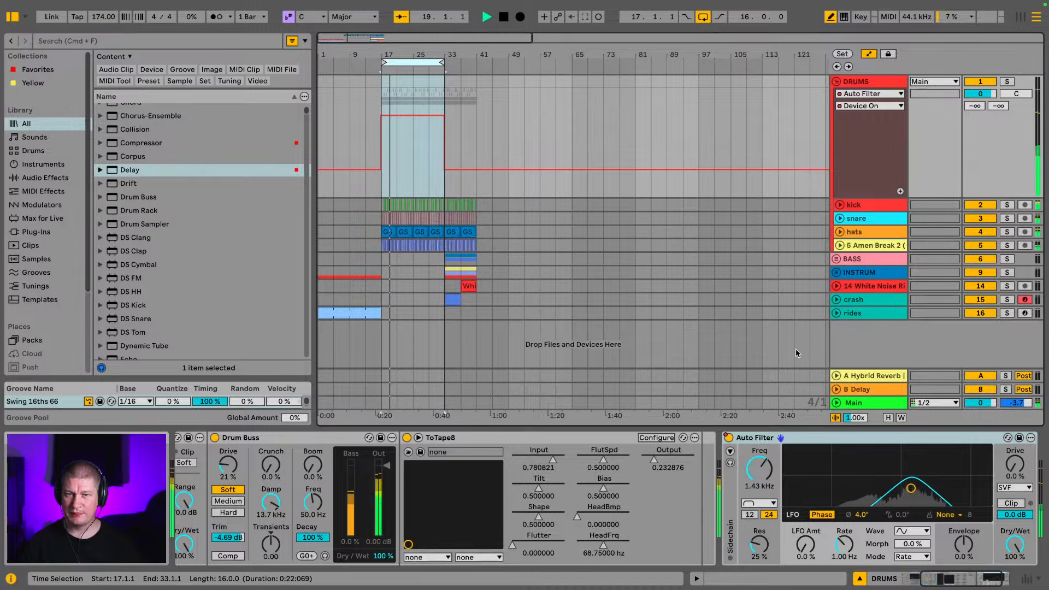
Add Auto Filter Frequency automation breakpoints at bars 17, 21, 25, 29 and 33, dipping at bars 21 and 29 and rising into bar 33
left_click(764, 471)
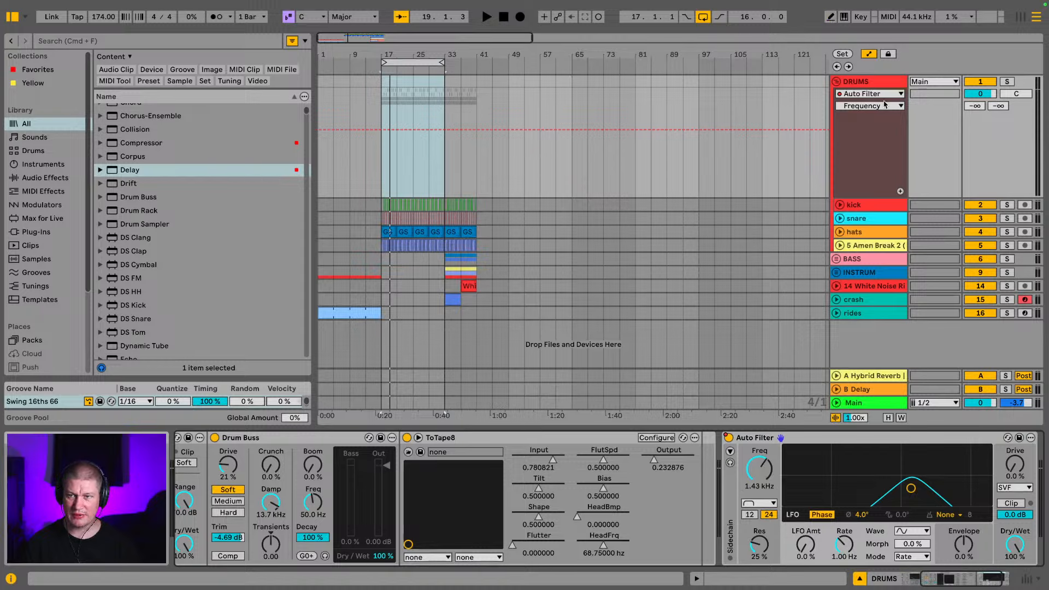
left_click(382, 135)
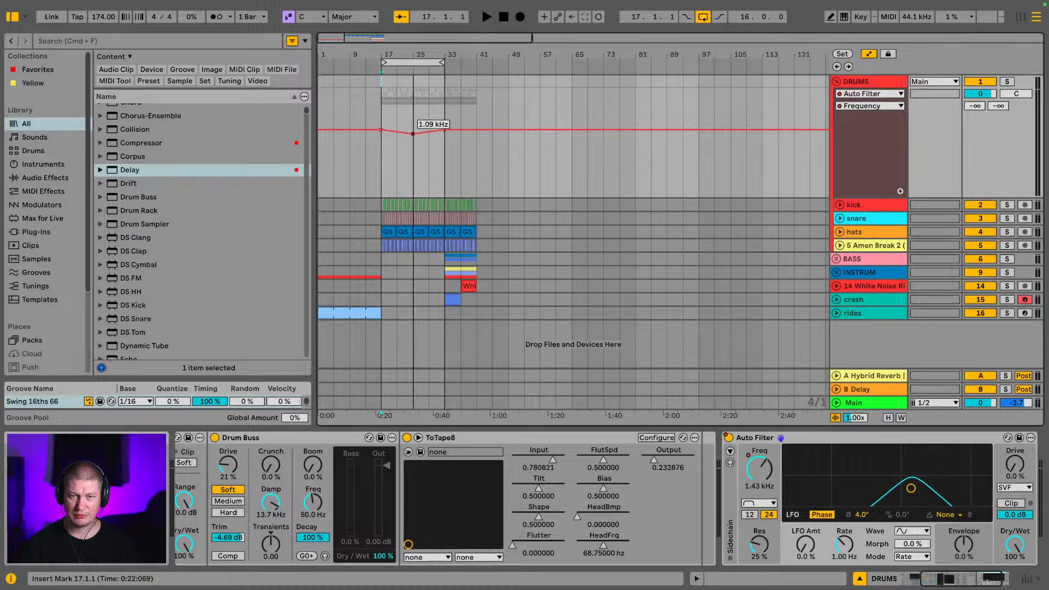
mouse_move(413, 136)
left_mouse_down()
mouse_move(396, 146)
mouse_move(413, 133)
mouse_move(429, 142)
left_mouse_up()
key("space")
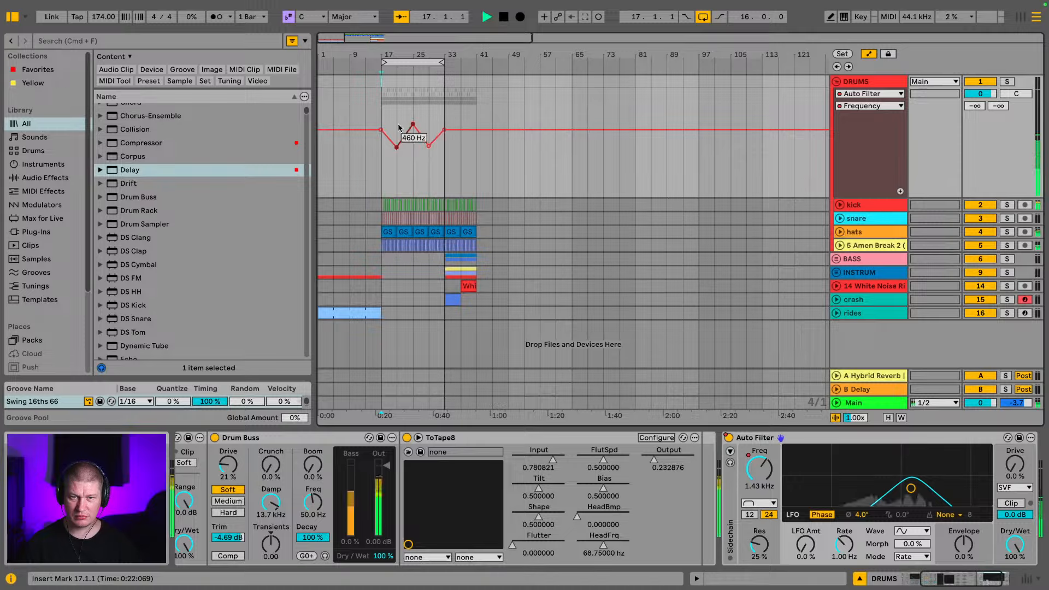
left_click_drag(418, 55, 498, 116)
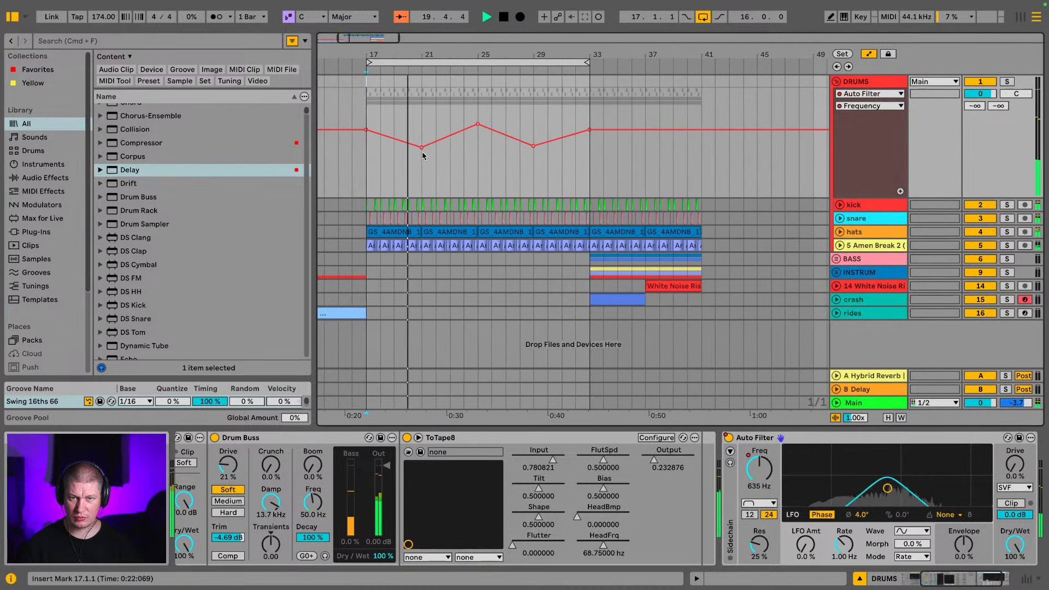
left_click_drag(421, 148, 421, 149)
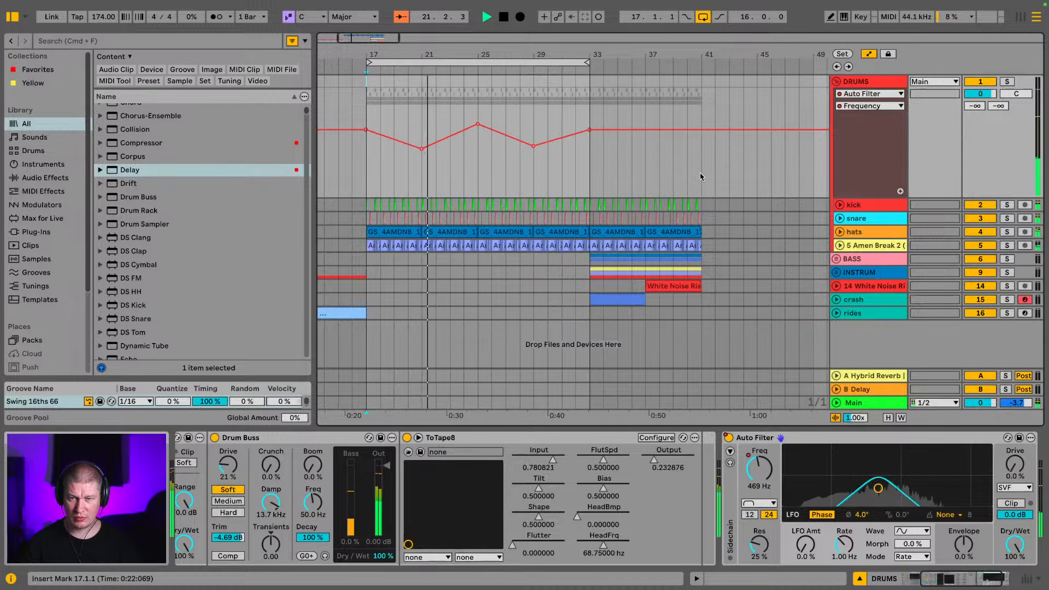
left_click_drag(589, 130, 590, 109)
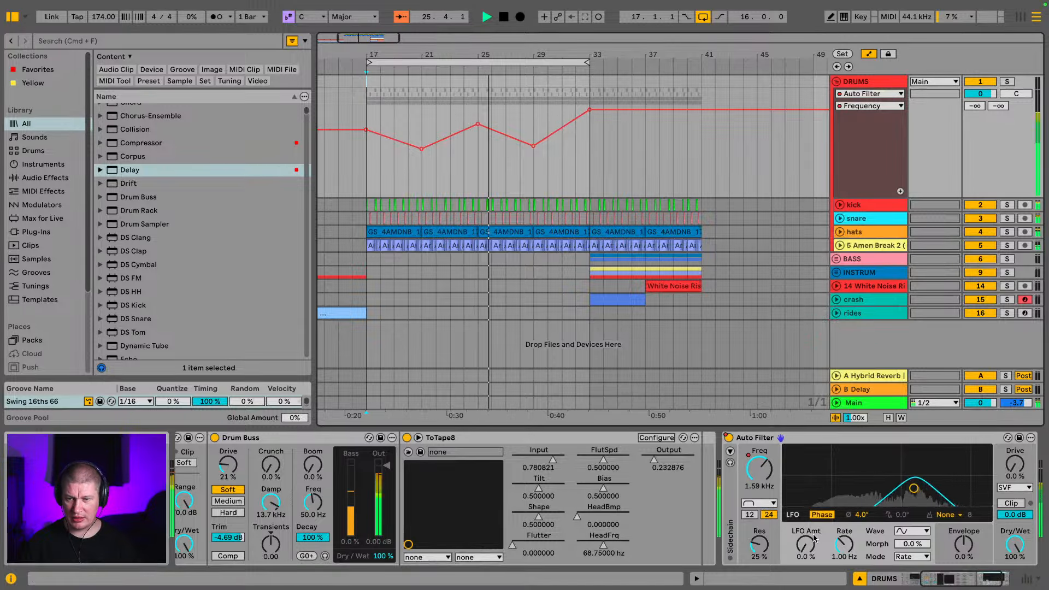
Raise the DRUMS Auto Filter's resonance to 48 % during playback, then stop
left_click(760, 543)
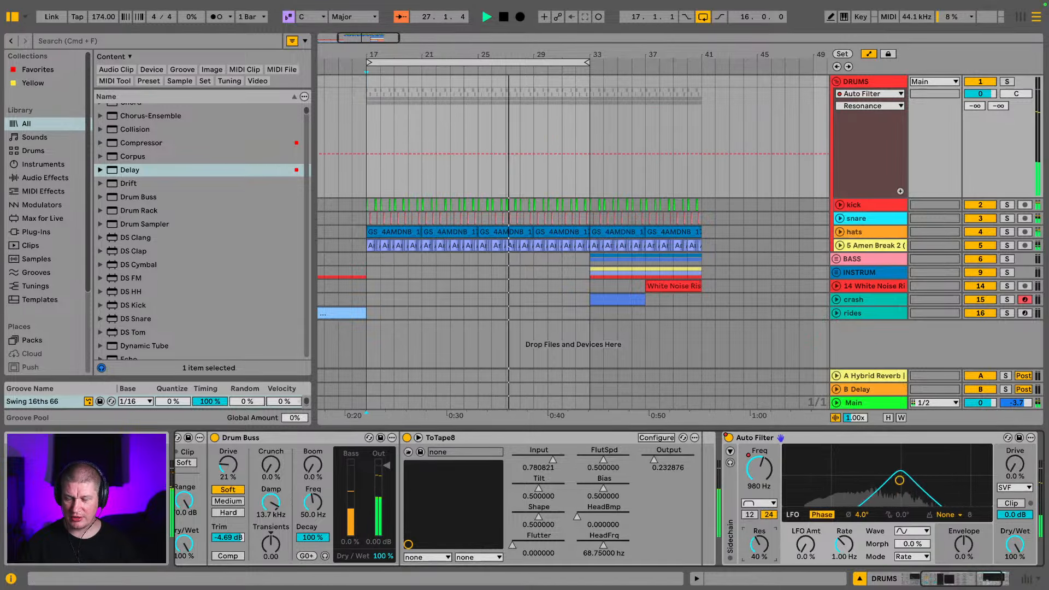
left_click_drag(759, 544, 760, 532)
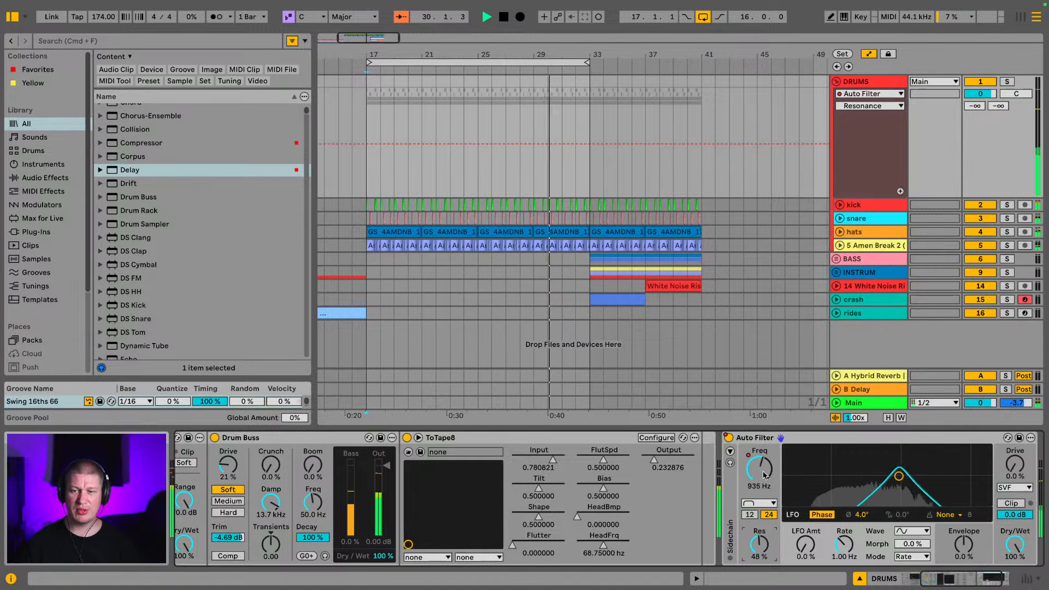
key("space")
Show the Frequency automation and raise its breakpoints to 4.26 kHz at bar 17 and about 1.1 kHz at bar 21
left_click(868, 105)
left_click(854, 122)
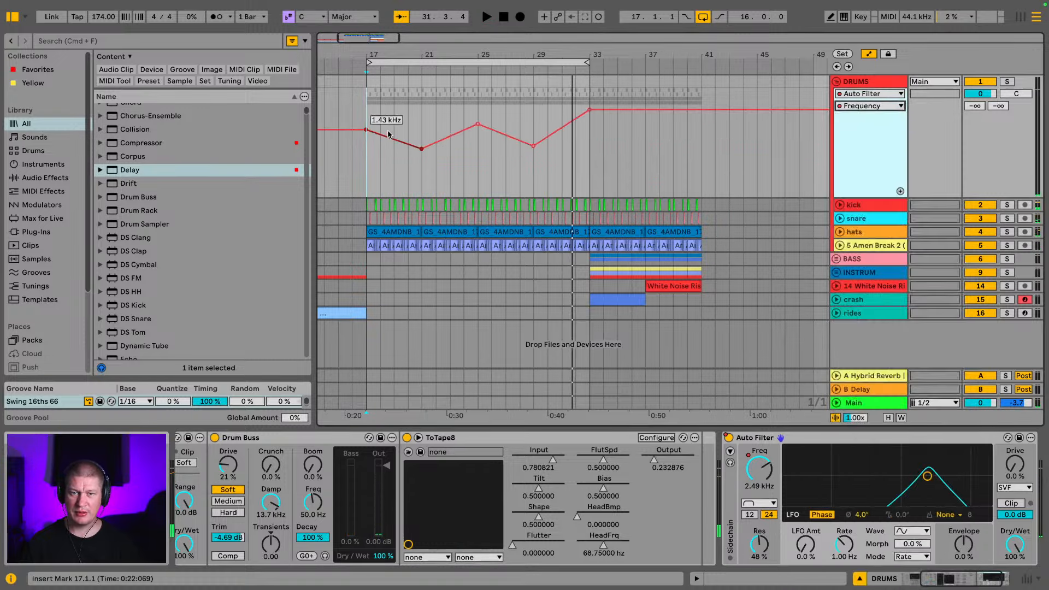
left_click_drag(367, 129, 367, 112)
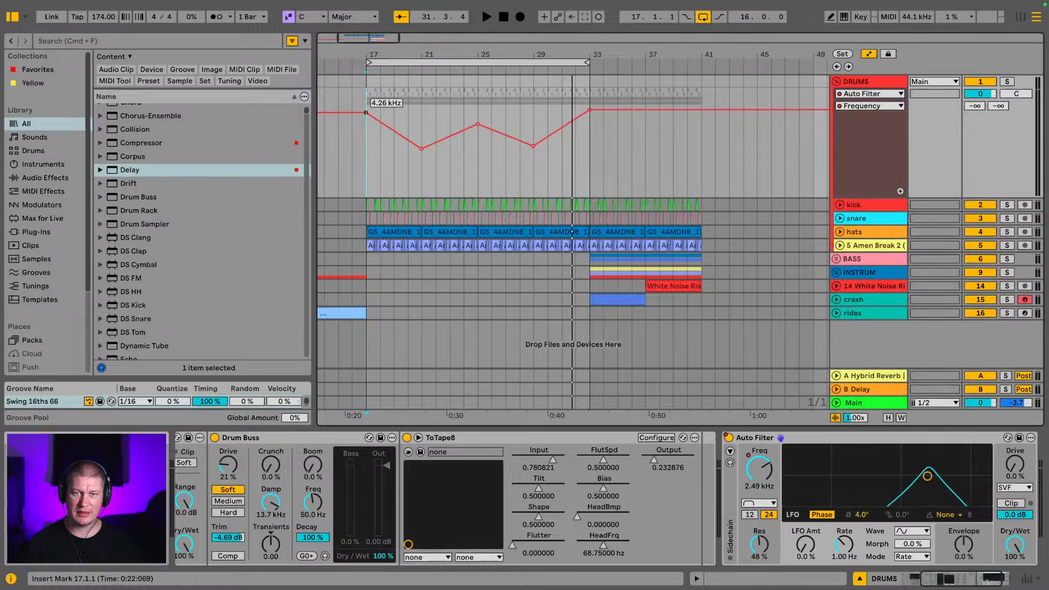
left_click_drag(424, 151, 424, 136)
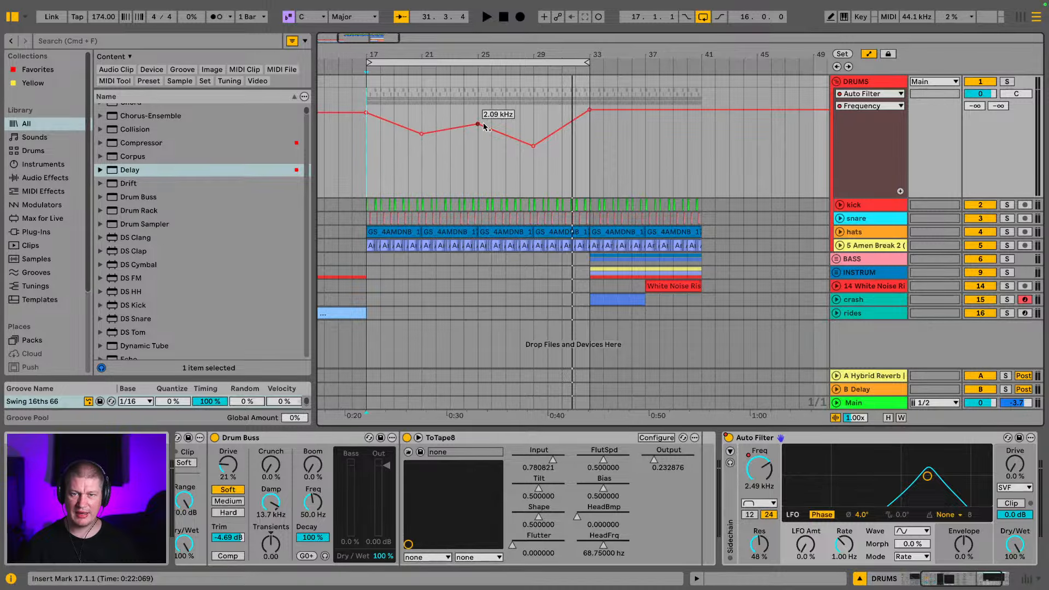
During playback, raise the Frequency breakpoints slightly at bar 25, moderately at bar 29 and close to the maximum at bar 33
key("space")
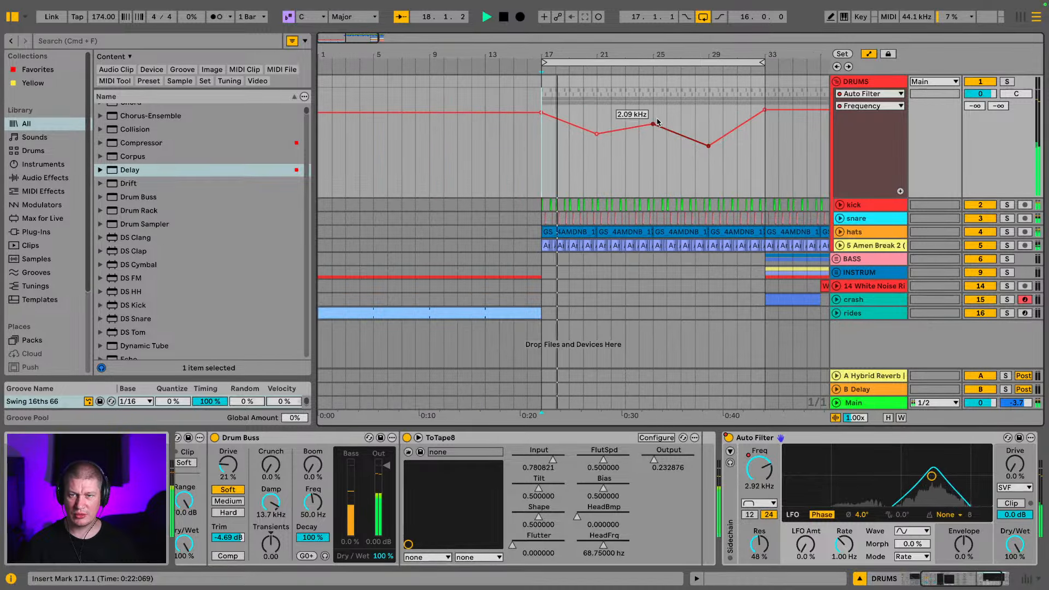
left_click_drag(654, 124, 653, 122)
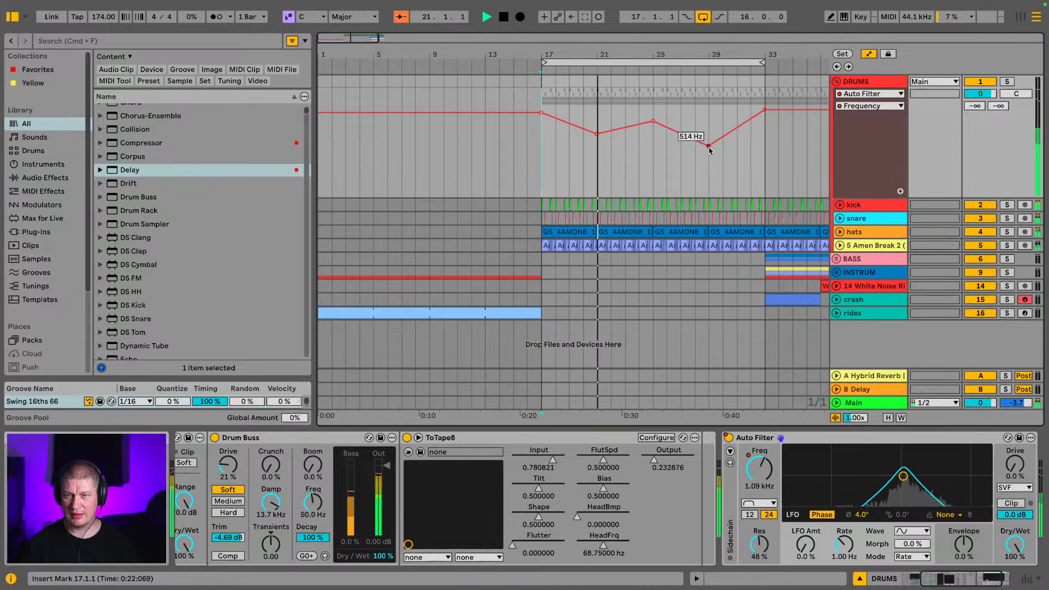
left_click_drag(709, 146, 709, 135)
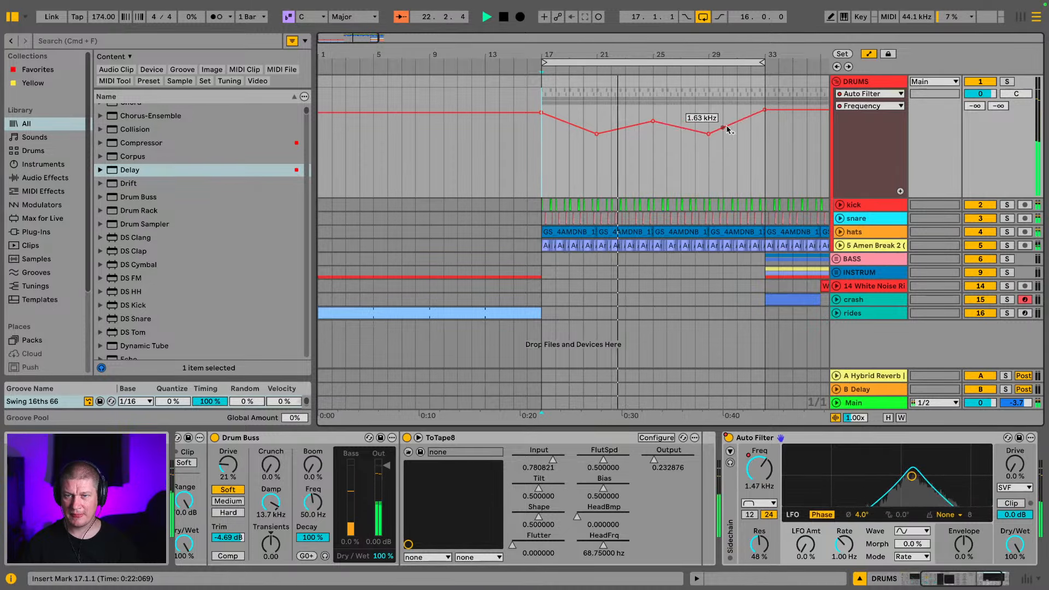
left_click_drag(765, 109, 765, 89)
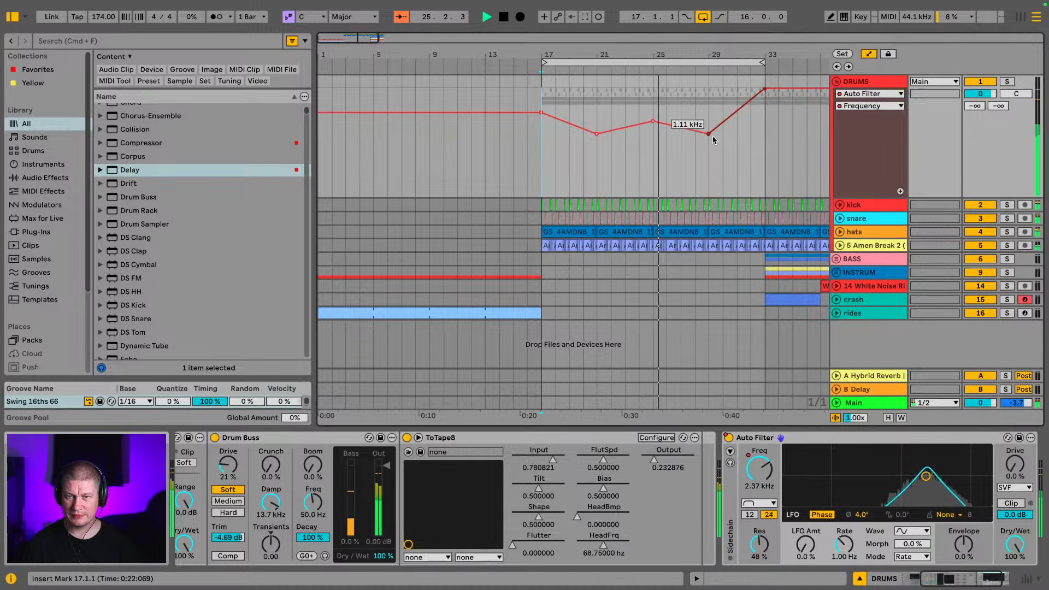
left_click_drag(708, 137, 708, 143)
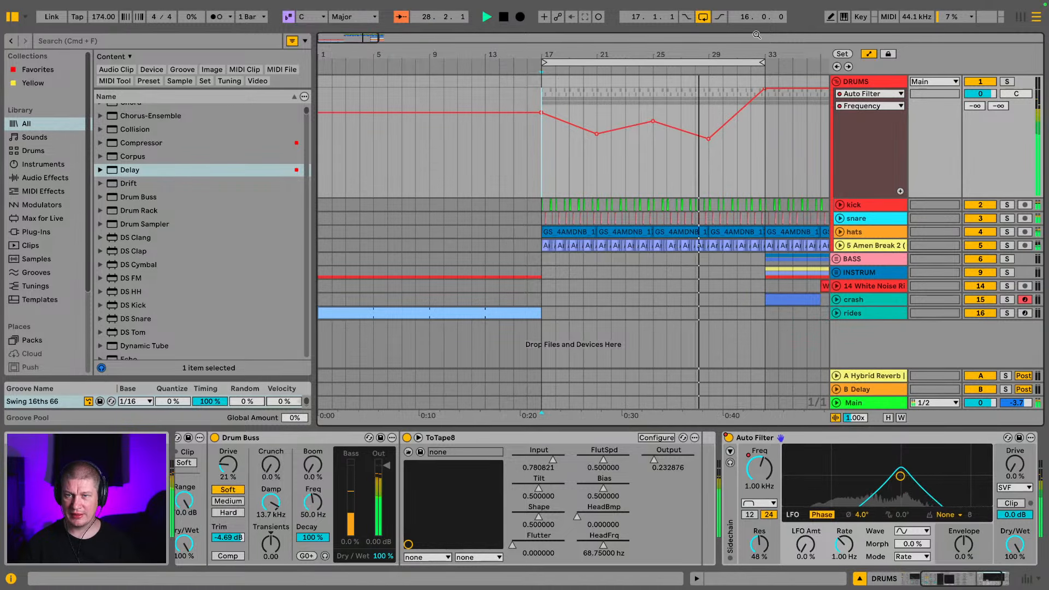
Move the White Noise Riser clip to end at bar 33, fold the DRUMS group, and extend the rides clip to bar 33
left_click_drag(756, 36, 493, 23)
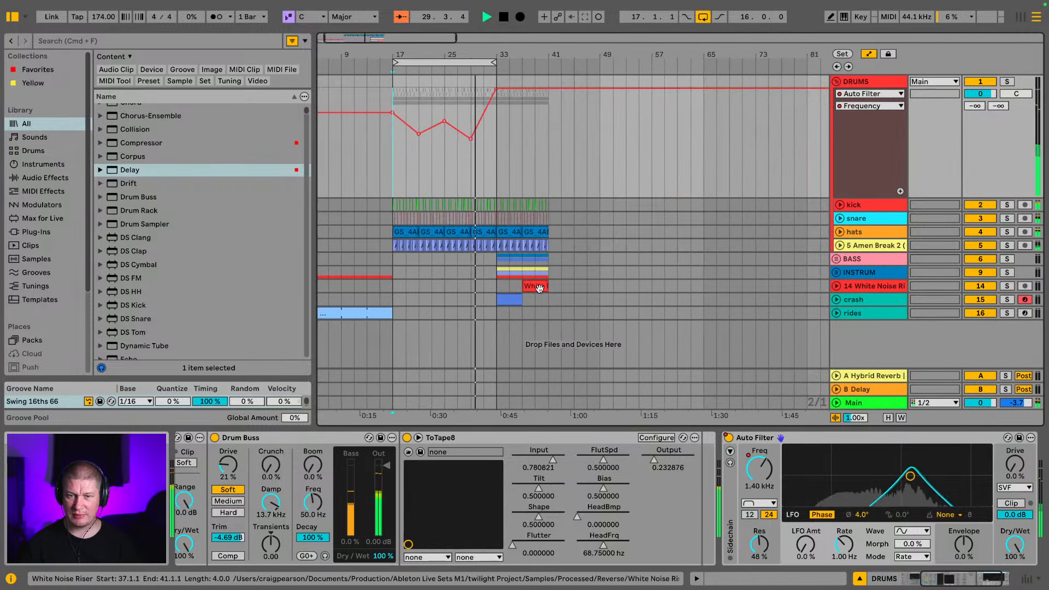
left_click_drag(539, 288, 487, 288)
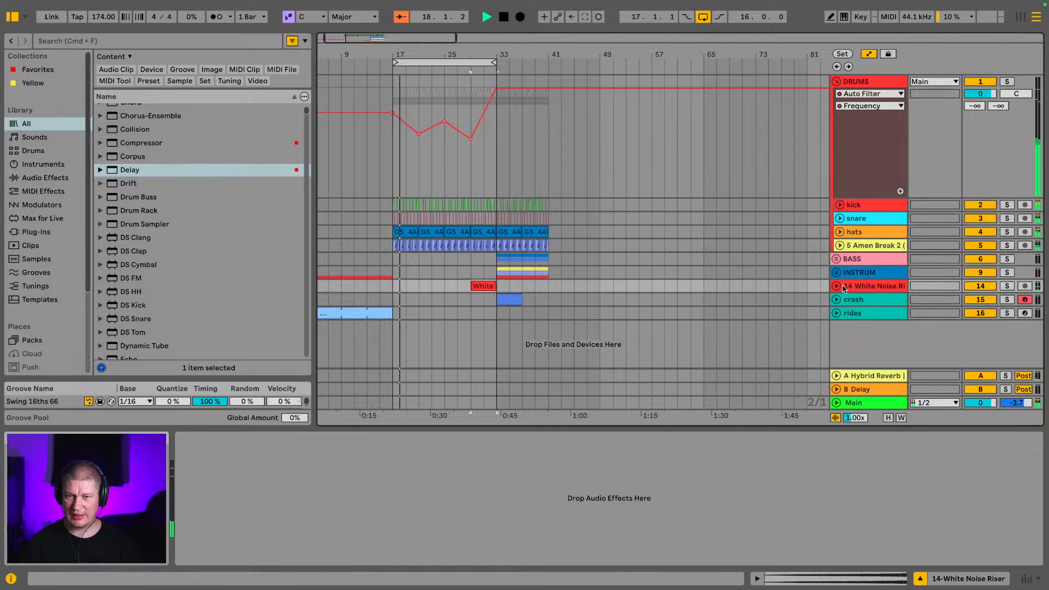
left_click(838, 81)
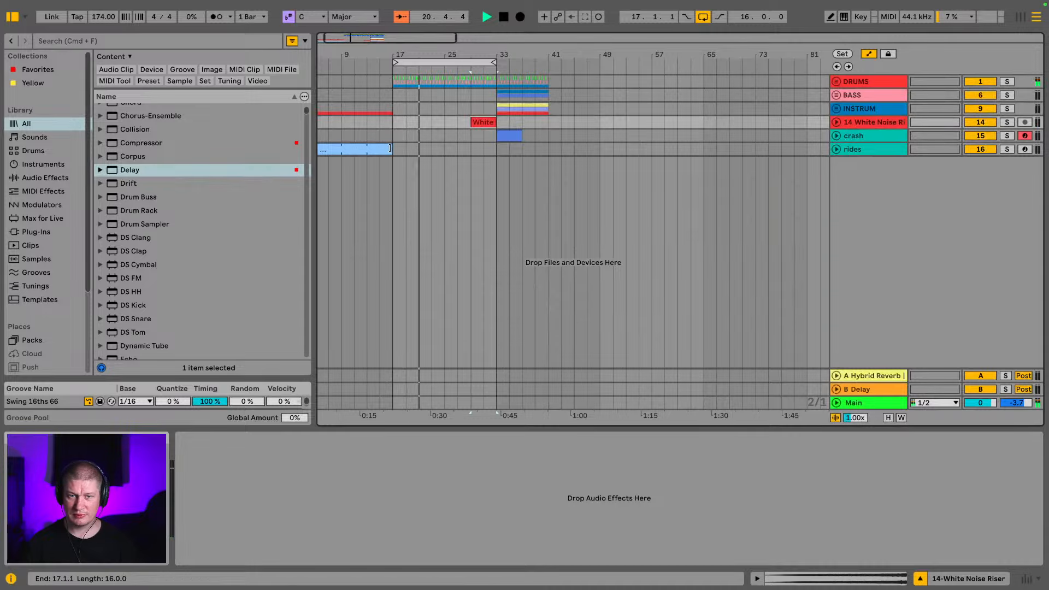
left_click_drag(392, 149, 498, 158)
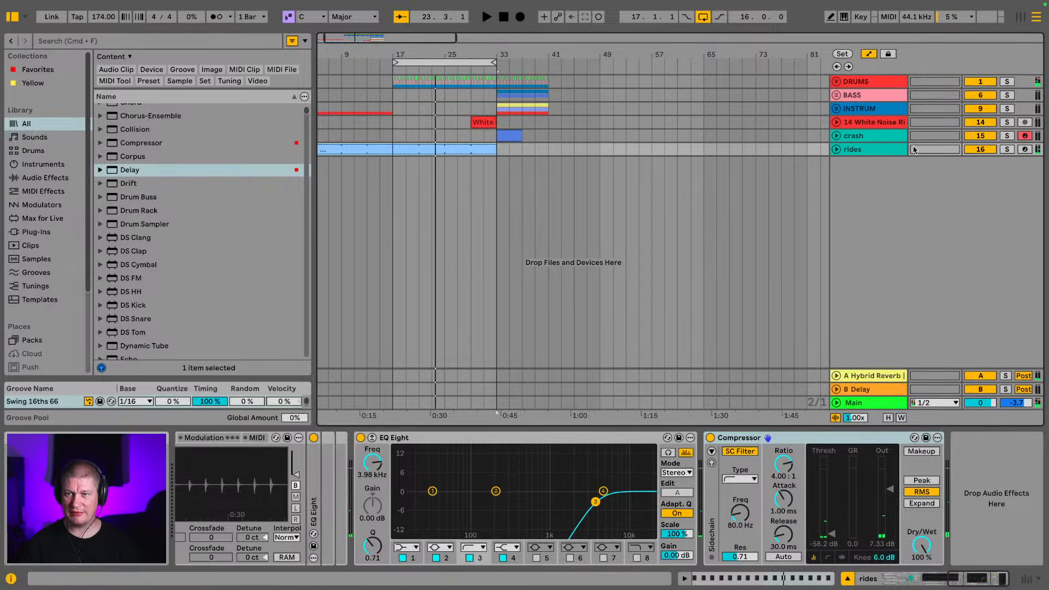
Move the rides and crash tracks into the DRUMS group
left_click(878, 150)
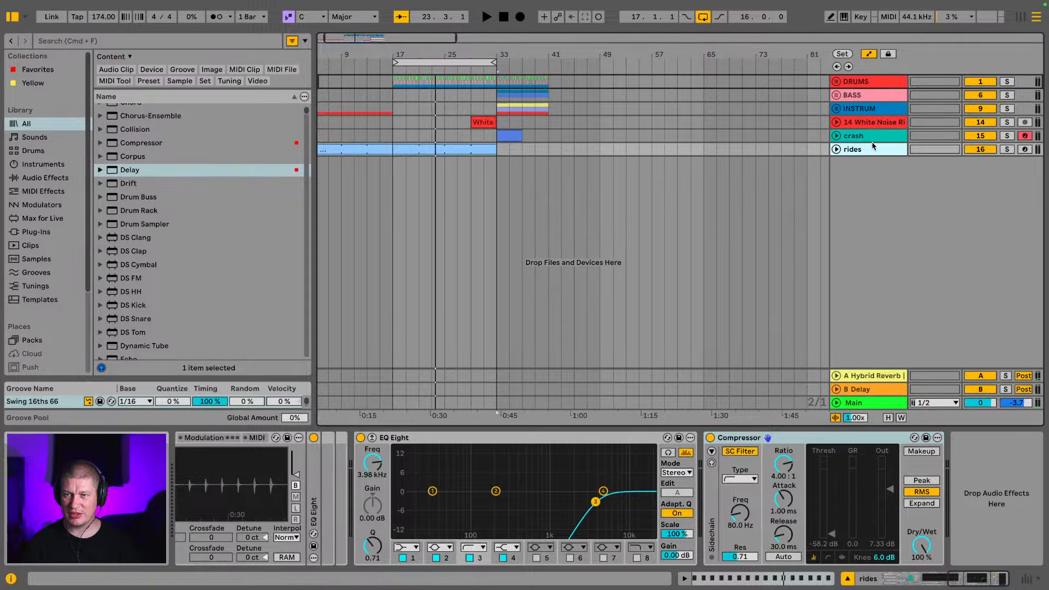
left_click_drag(873, 146, 870, 82)
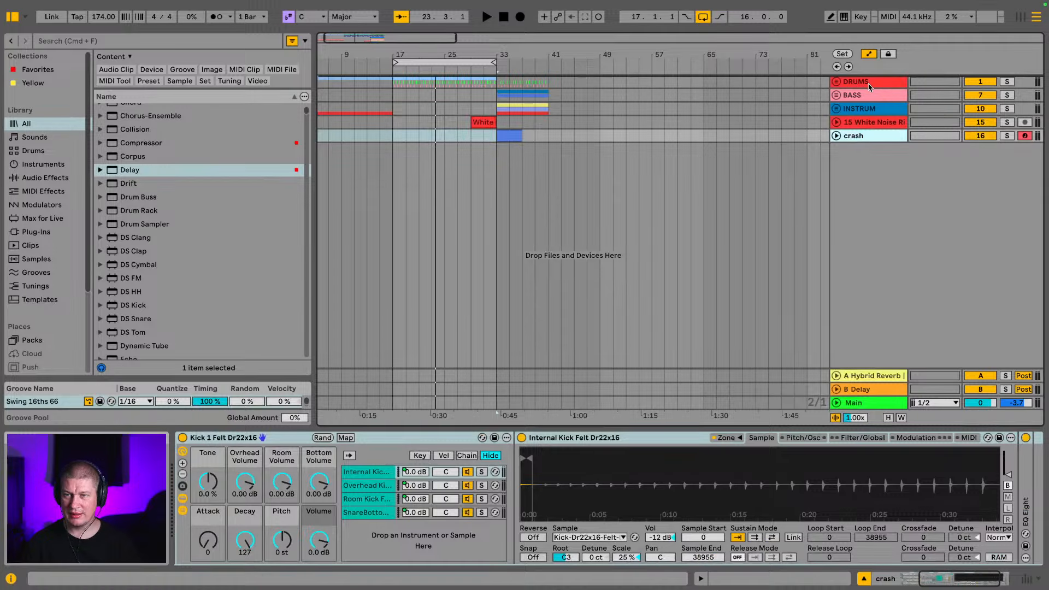
left_click_drag(869, 85, 871, 102)
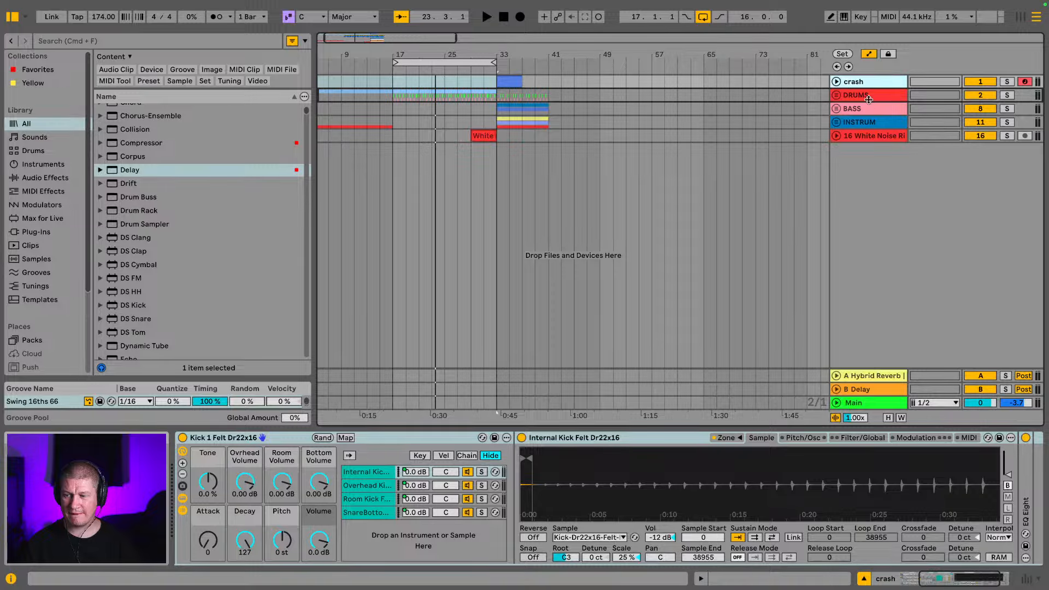
left_click_drag(869, 99, 869, 110)
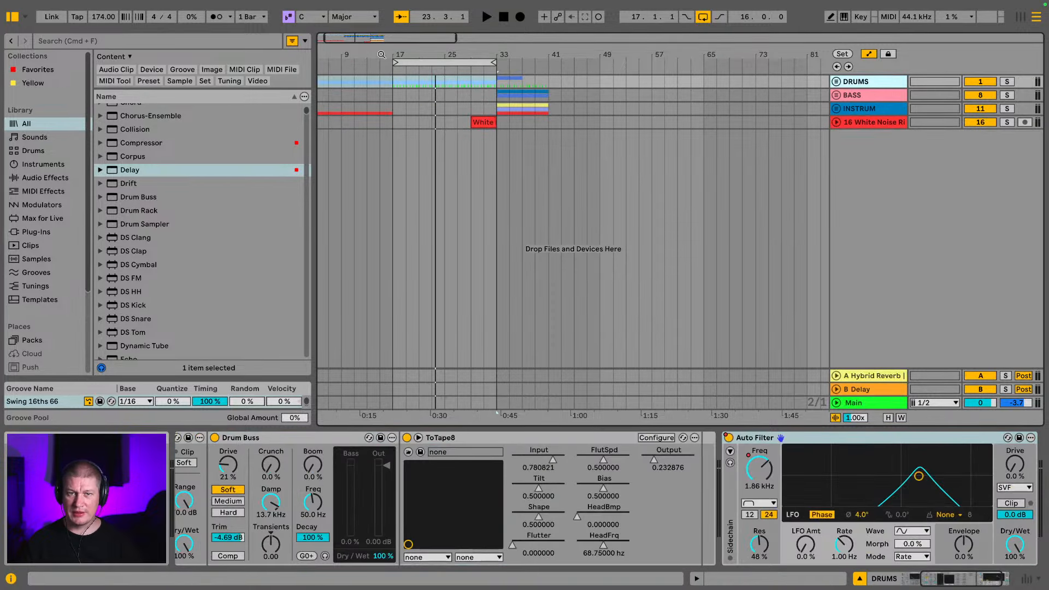
Hide the browser and play the arrangement from bar 1 to review the intro
scroll(573, 219, "left", 2)
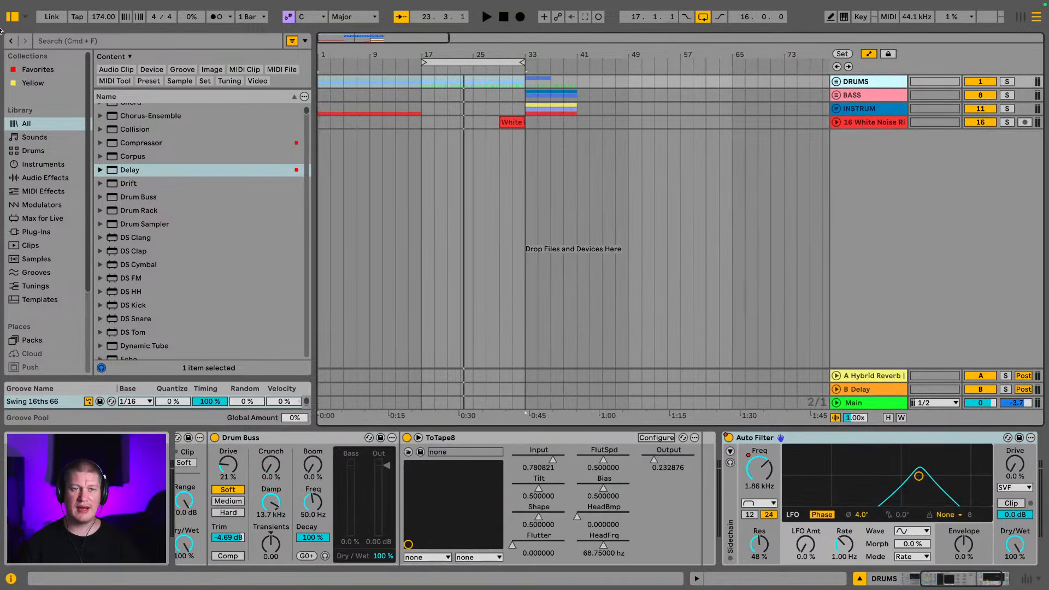
left_click(16, 19)
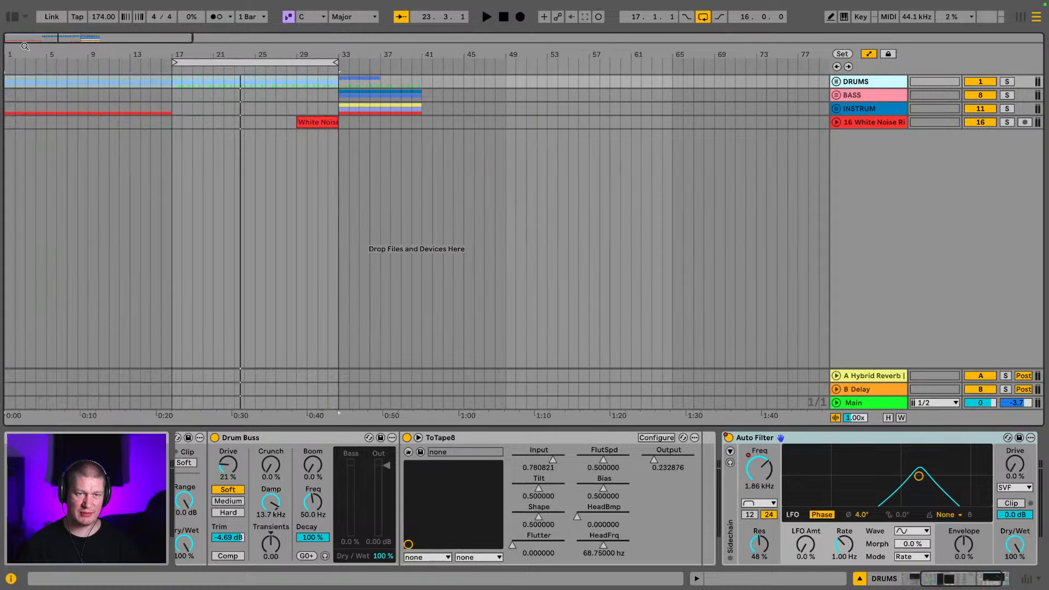
left_click_drag(21, 48, 21, 68)
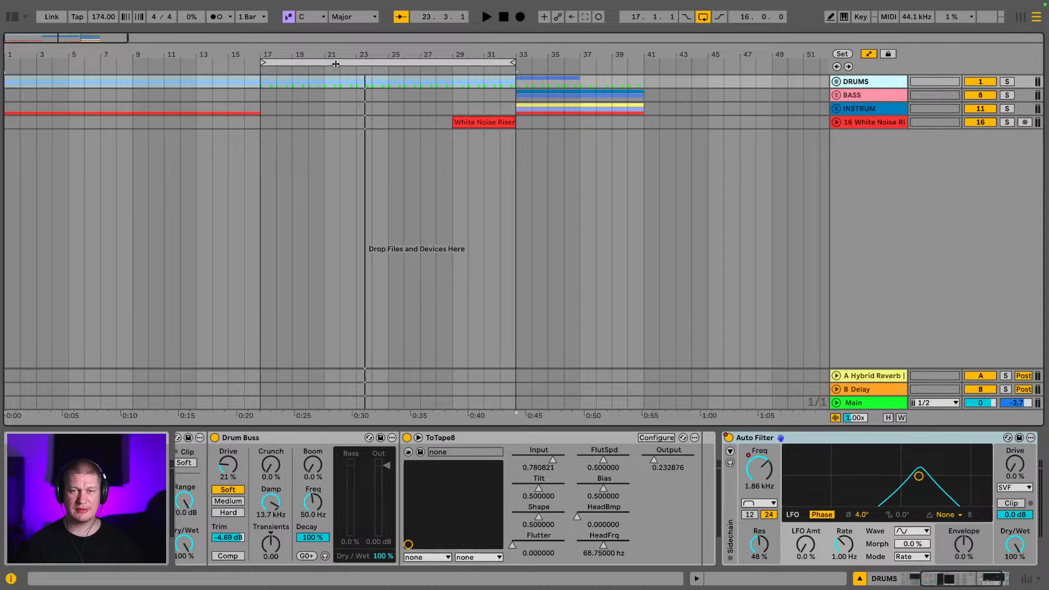
left_click(11, 100)
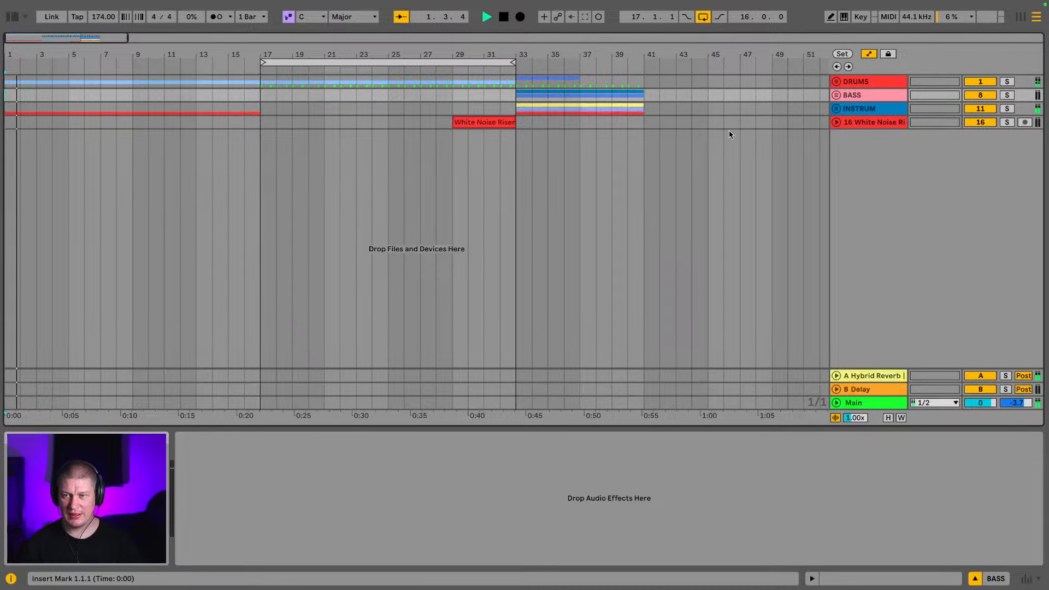
Unfold the DRUMS group, check the rides level in the mixer, and copy the crash clip from bar 33 to bar 17
left_click(836, 82)
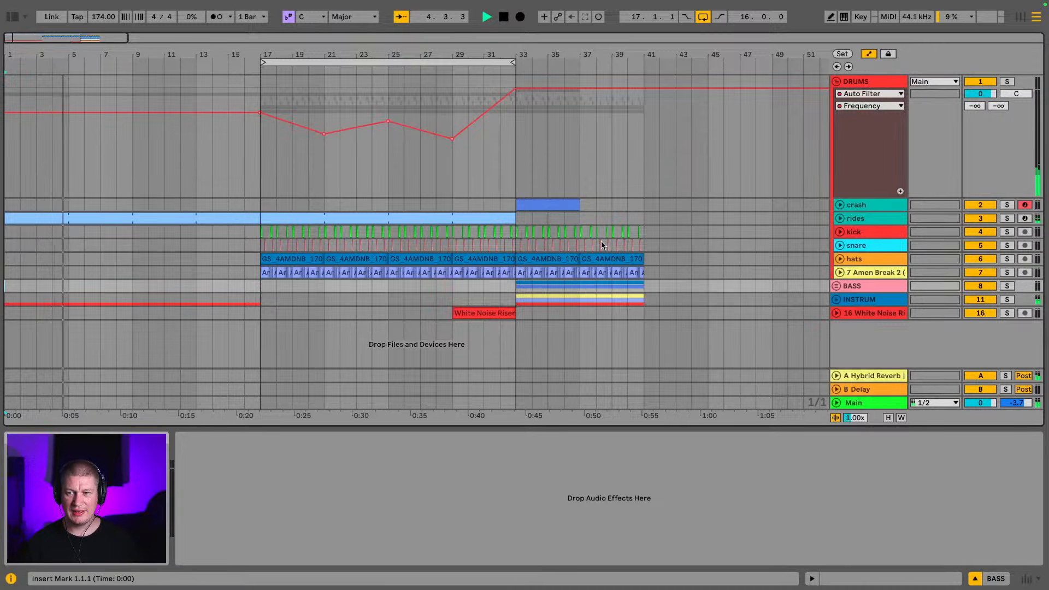
key("Tab")
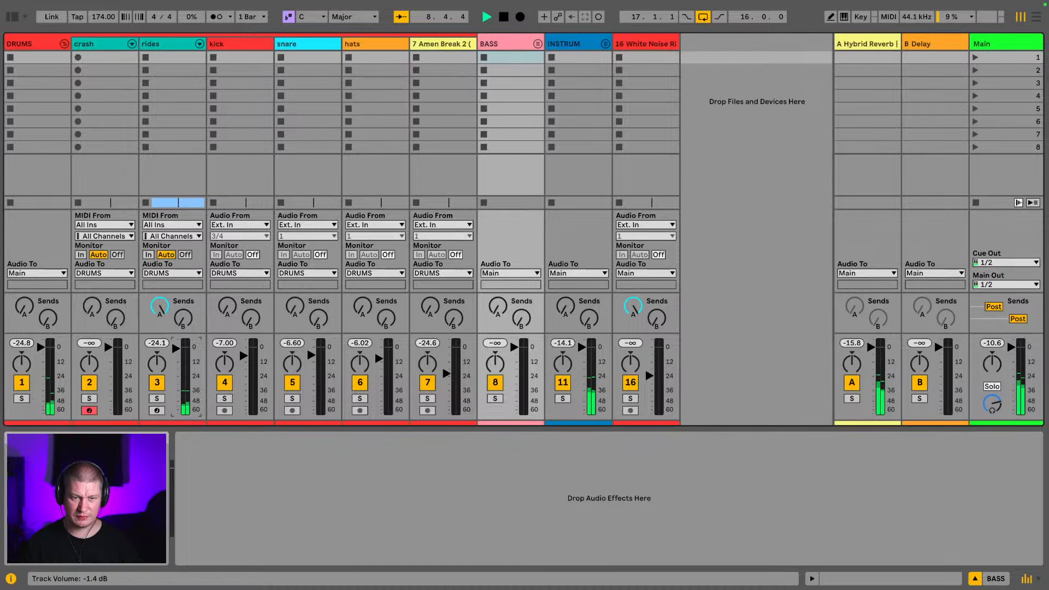
key("Tab")
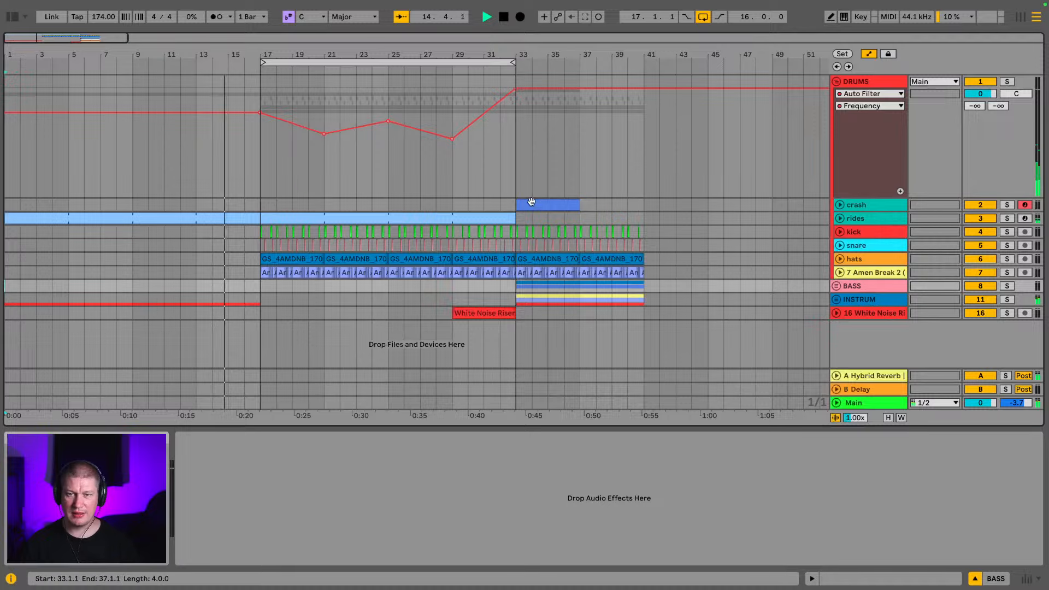
left_click_drag(539, 204, 286, 208)
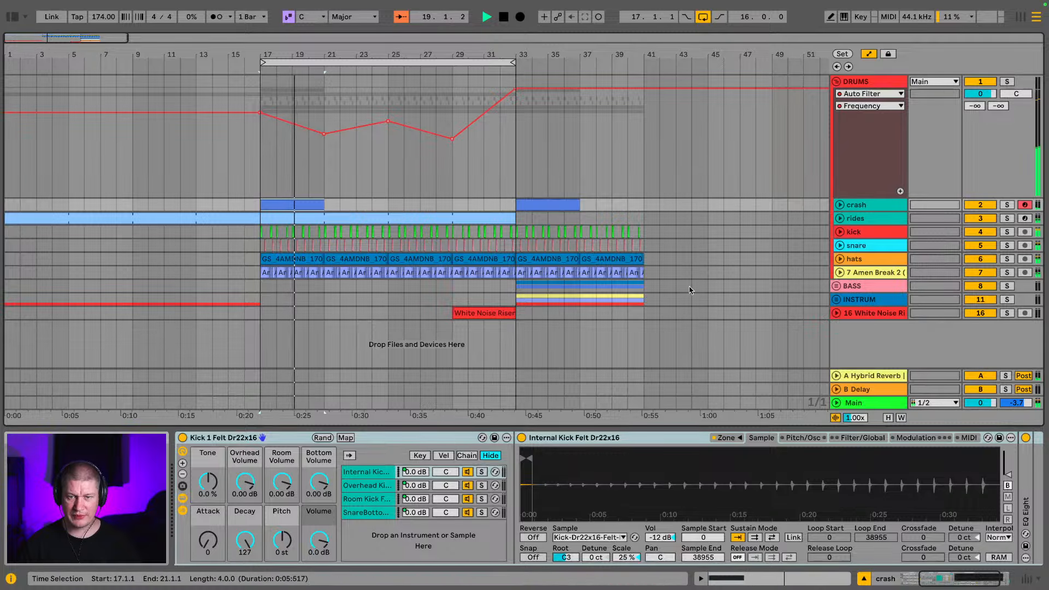
Unfold the INSTRUM group and duplicate the four Deep Space Chord Pad clips from bars 1–17 into bars 17–33
left_click(836, 299)
scroll(792, 249, "down", 5)
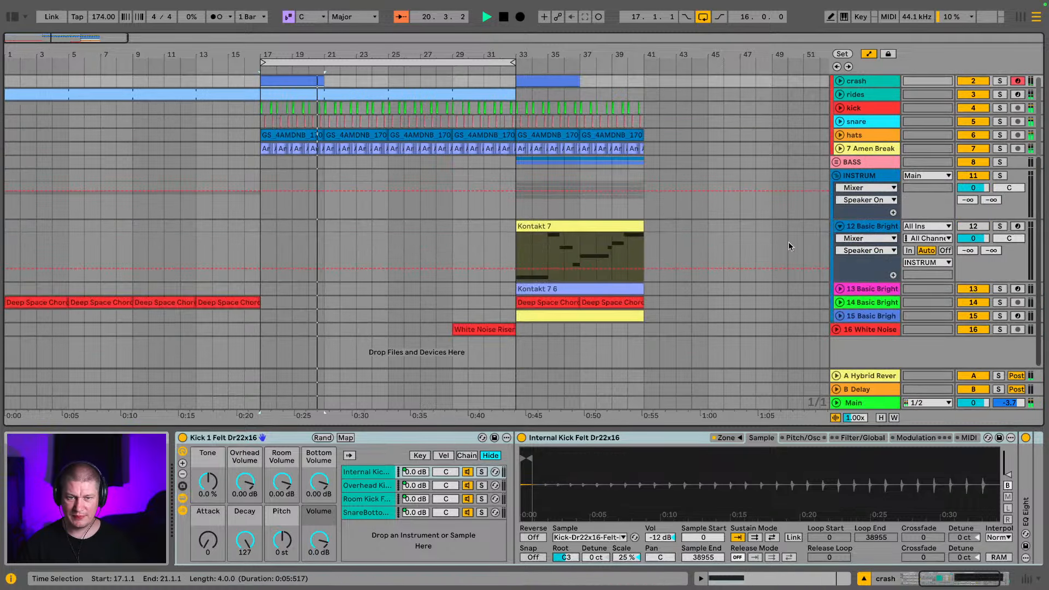
left_click(235, 302)
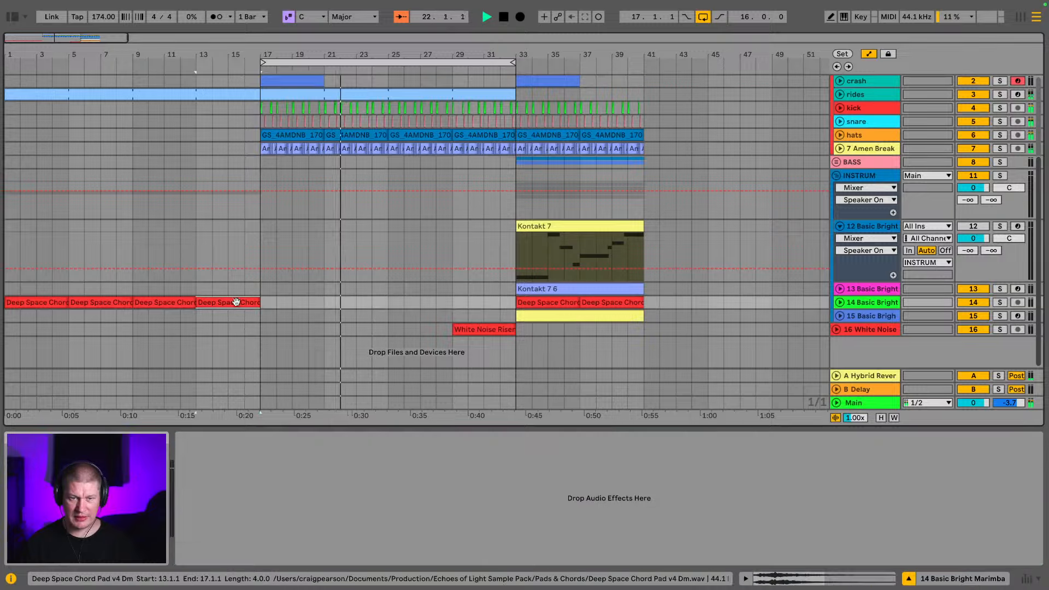
left_click(42, 302, "shift")
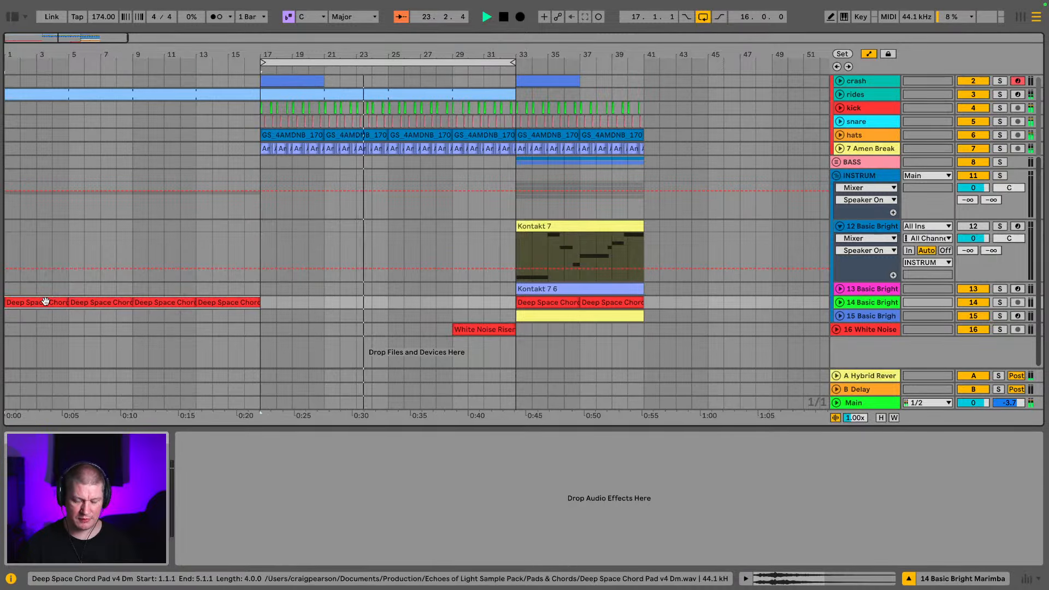
key("super+d")
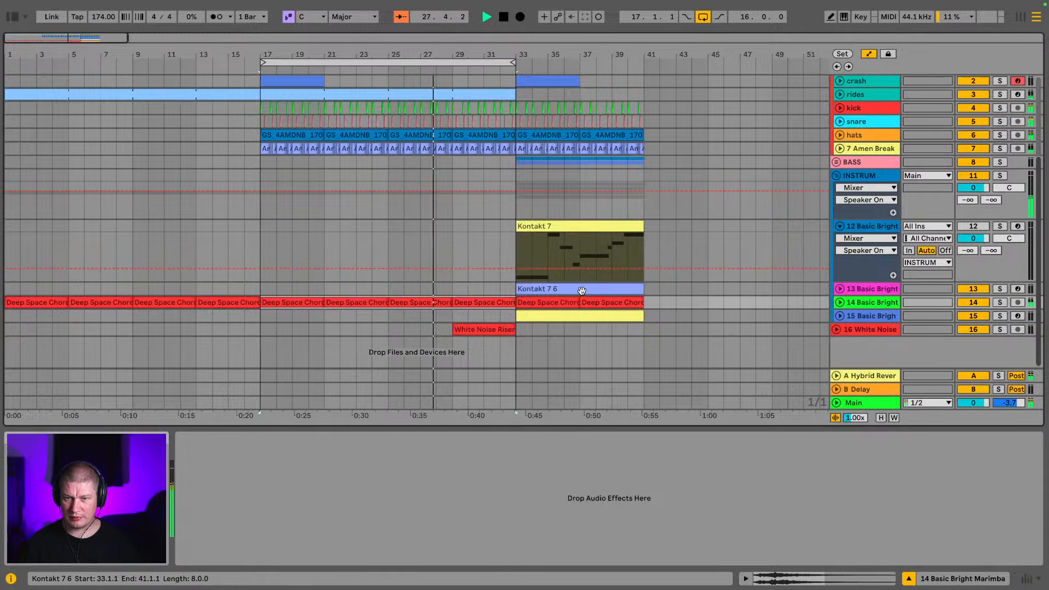
Move the Kontakt 7 6 clip from bar 33 to bar 17, duplicate it up to bar 33, and play the result
left_click_drag(581, 291, 325, 289)
key("ctrl+d")
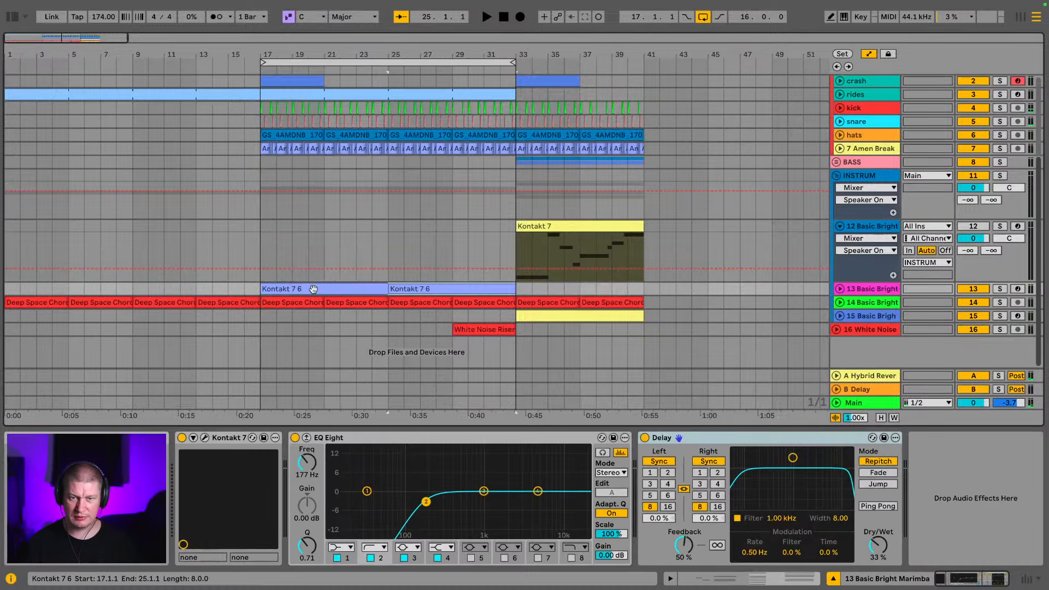
key("space")
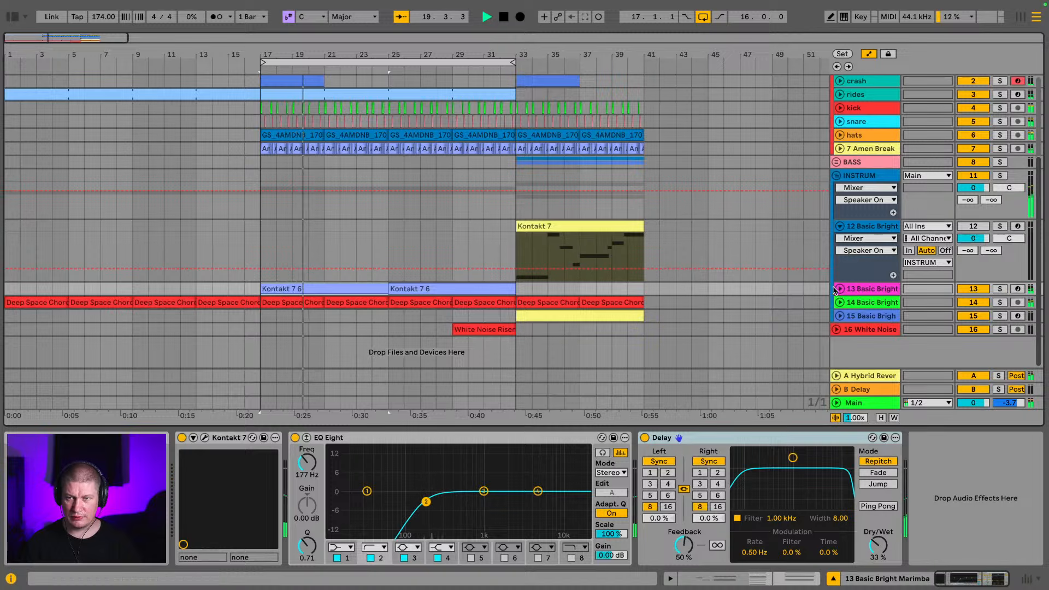
Move the track 15 marimba clip from bar 33 to bar 17 and duplicate it up to bar 33
left_click(840, 316)
scroll(674, 295, "down", 1)
scroll(674, 295, "down", 2)
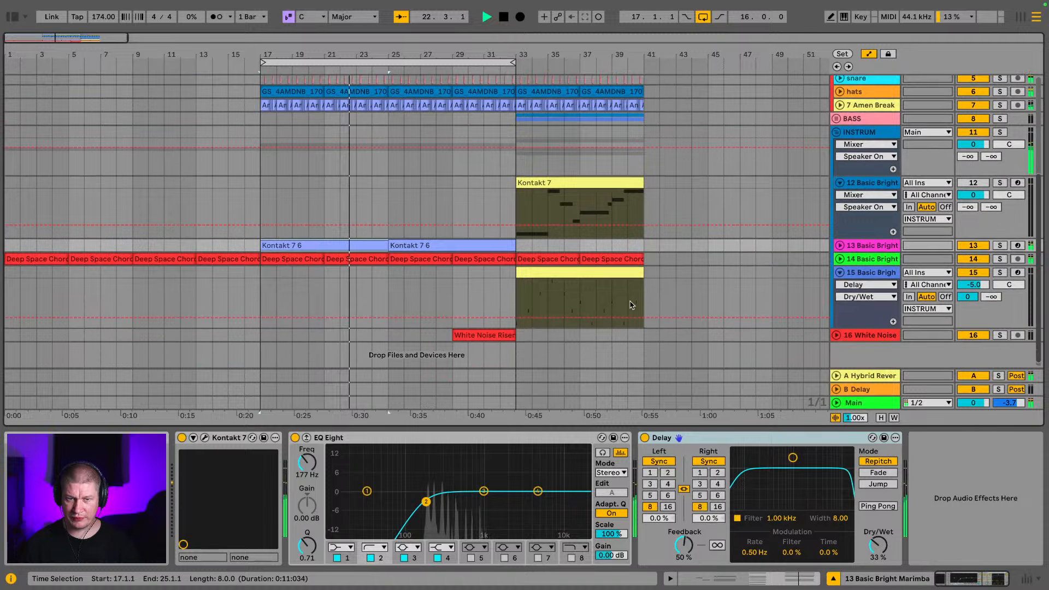
left_click_drag(577, 272, 330, 274)
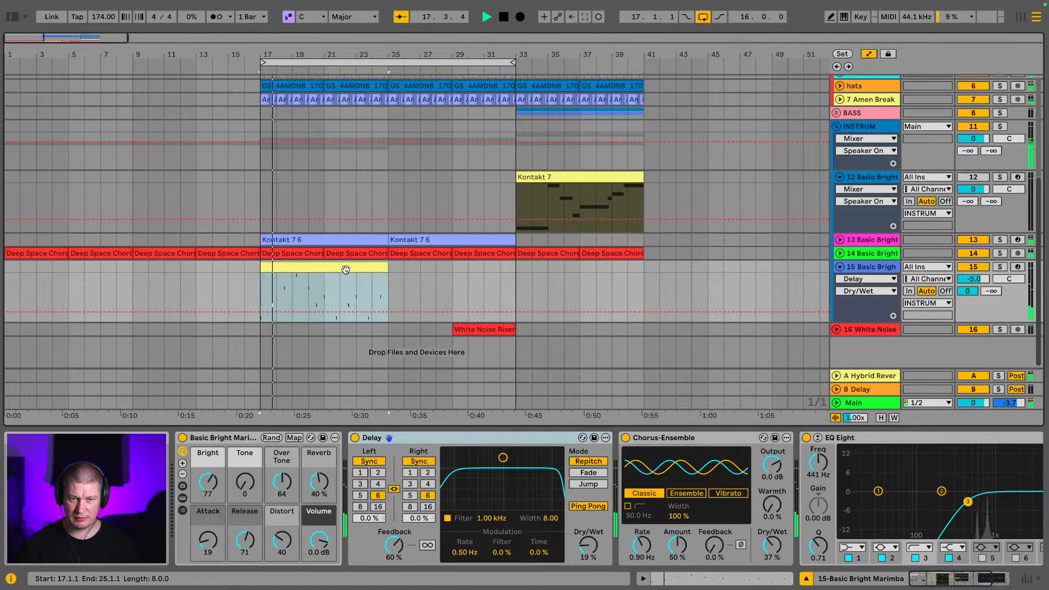
key("ctrl+d")
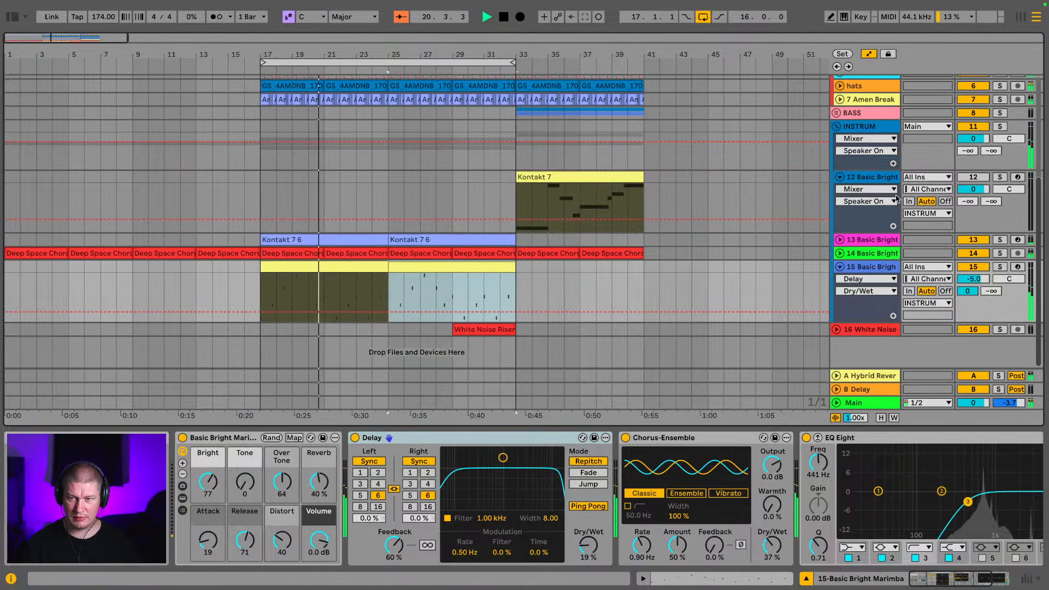
left_click(840, 266)
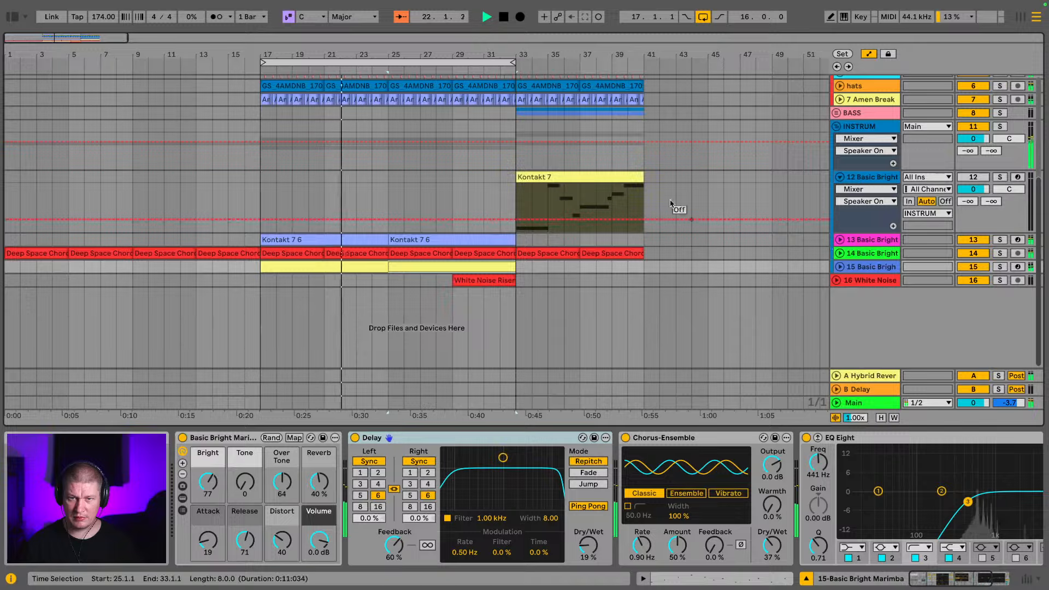
Fold the INSTRUM and DRUMS groups to get a compact overview of the arrangement
key("minus")
key("minus")
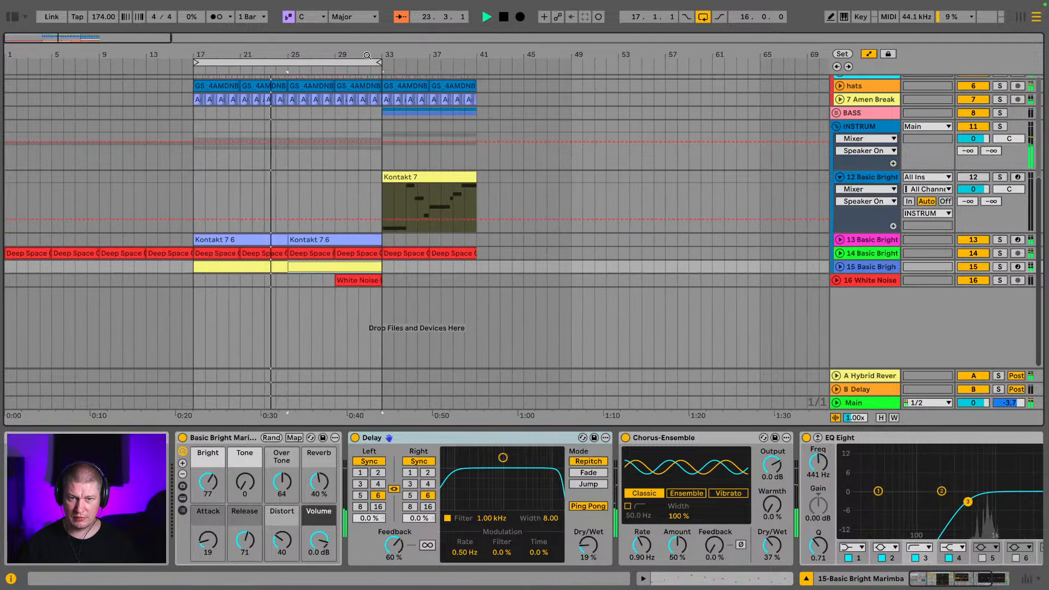
left_click(837, 127)
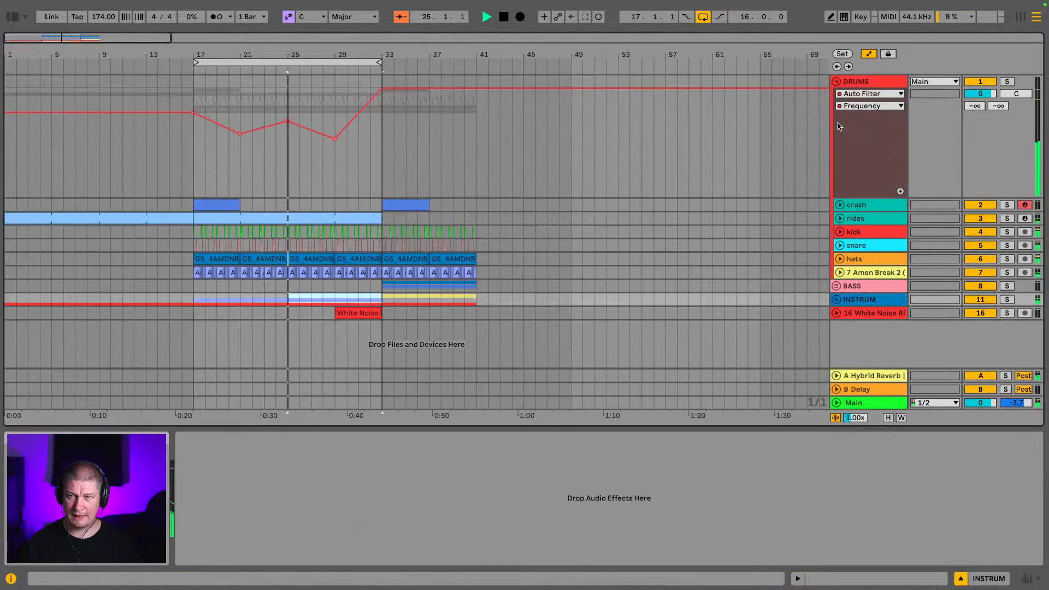
left_click(839, 81)
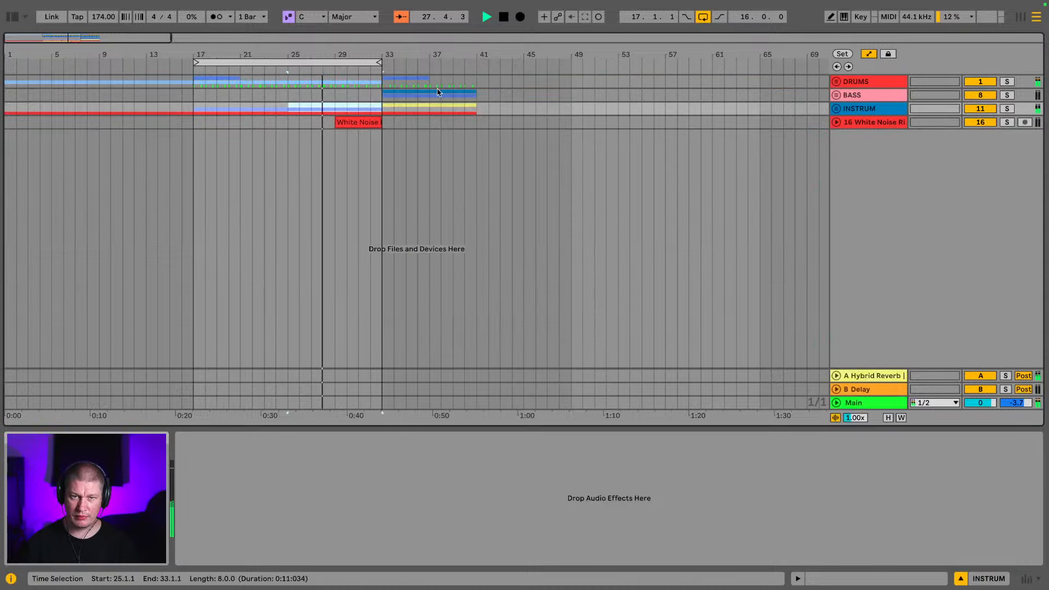
Duplicate bars 33–41 of the DRUMS, BASS and INSTRUM groups and set the loop to bars 33–49
left_click_drag(377, 62, 473, 62)
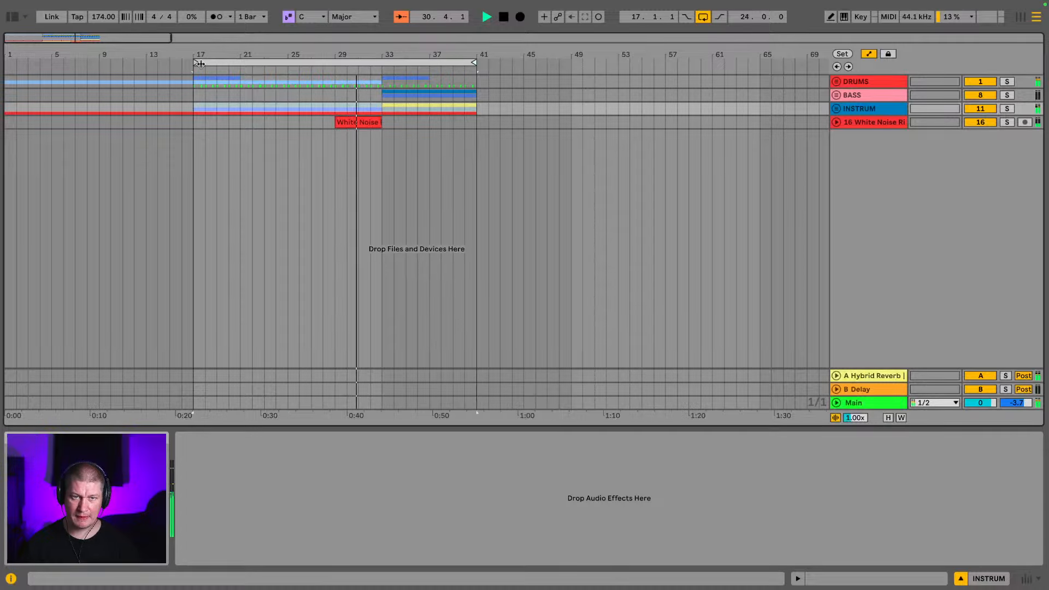
mouse_move(200, 63)
left_mouse_down()
mouse_move(399, 62)
mouse_move(382, 66)
left_mouse_up()
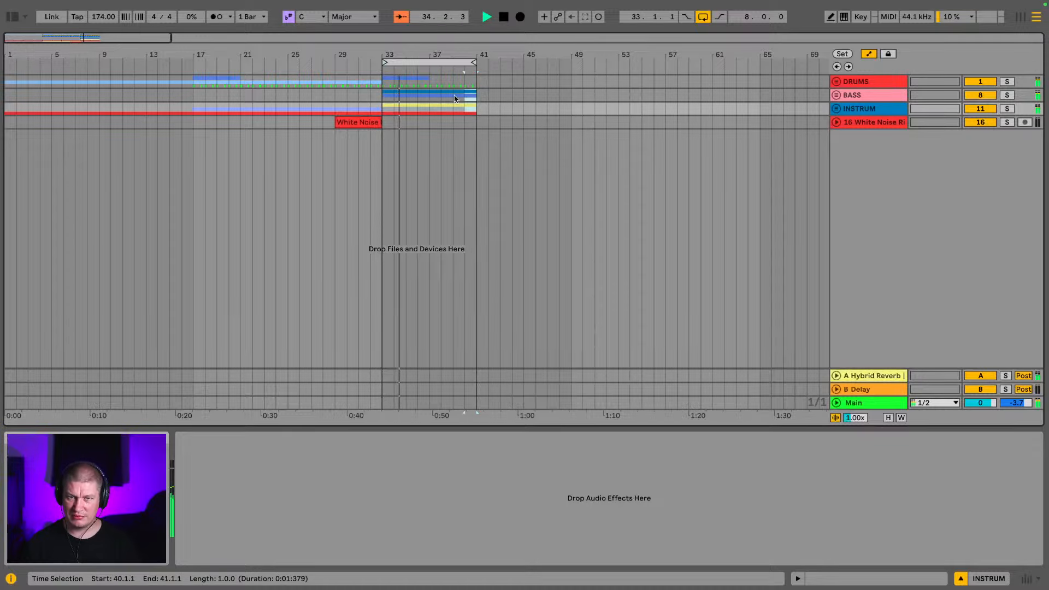
left_click(382, 77)
key("super+d")
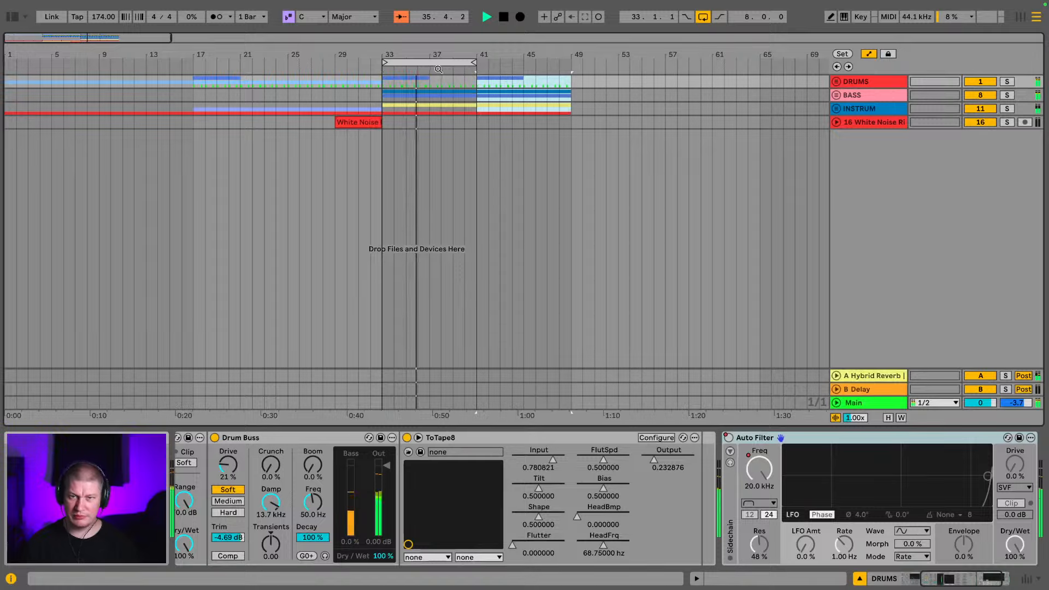
left_click_drag(473, 63, 505, 34)
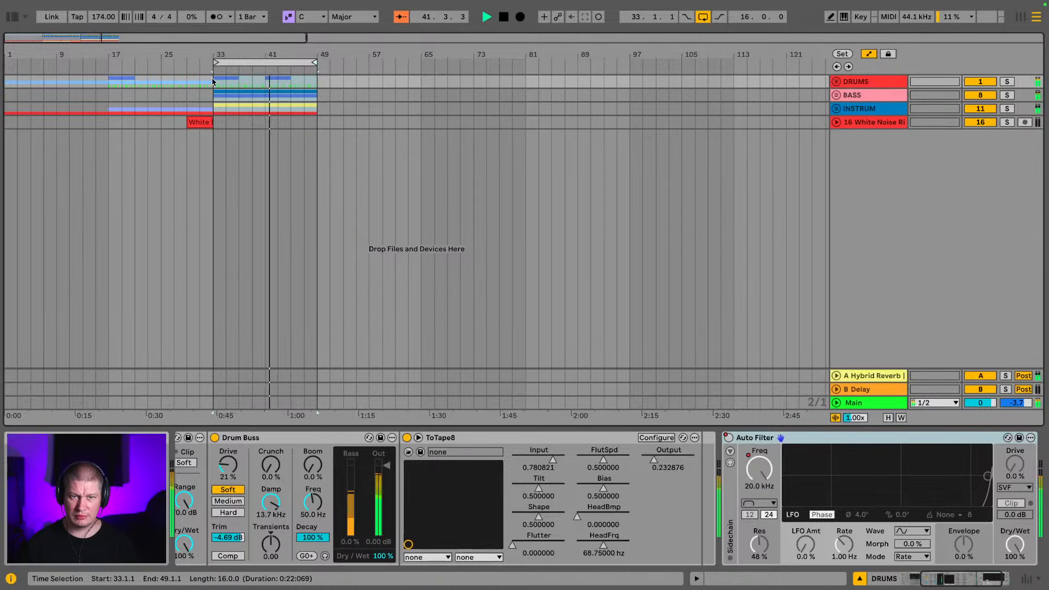
Play the arrangement from bar 1, and again from bar 17, to compare the two intro sections
left_click(10, 94)
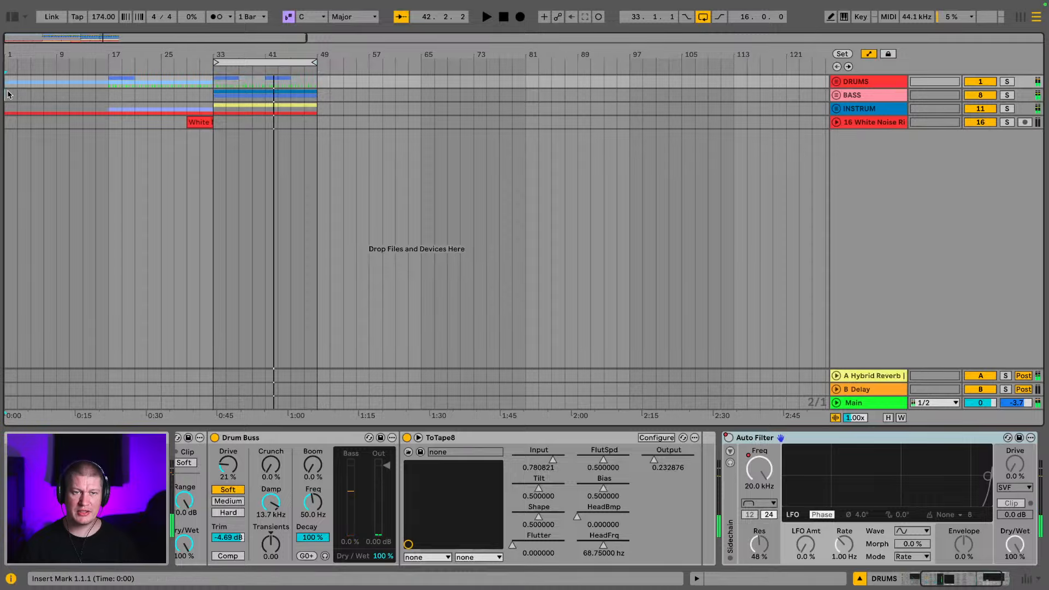
key("space")
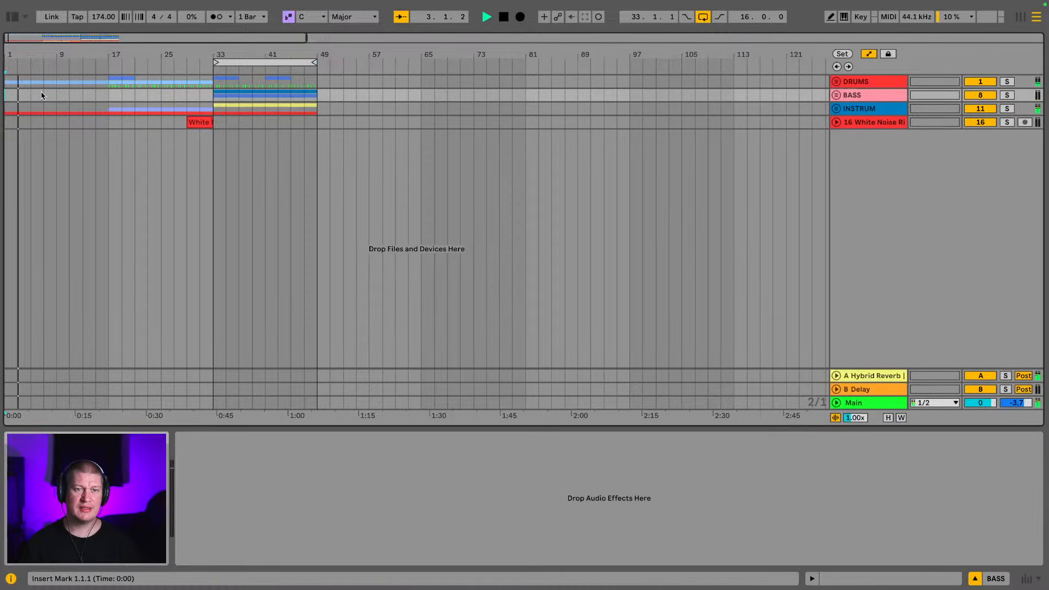
key("space")
left_click(109, 96)
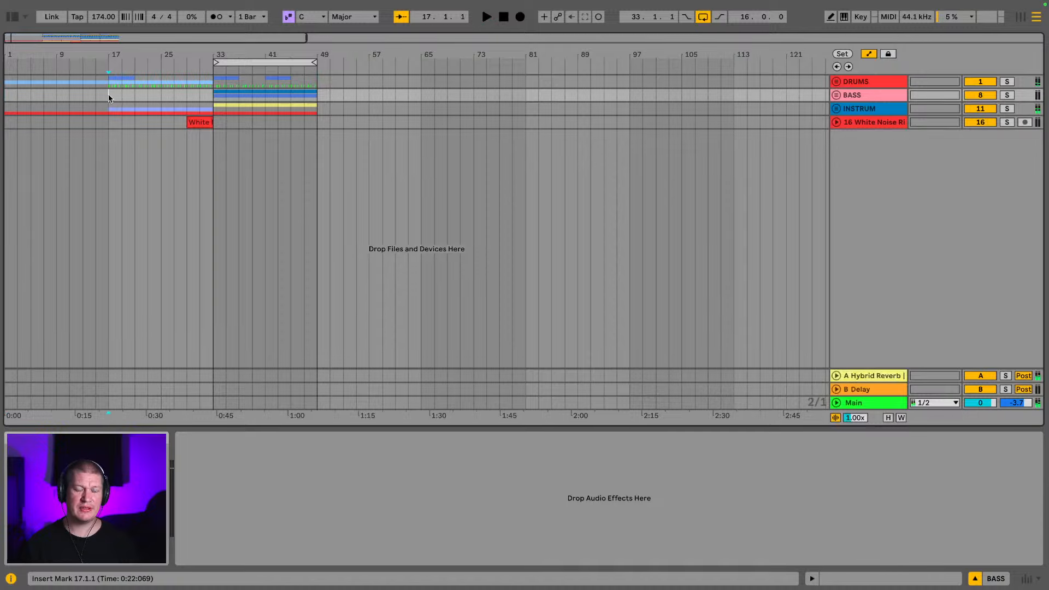
key("space")
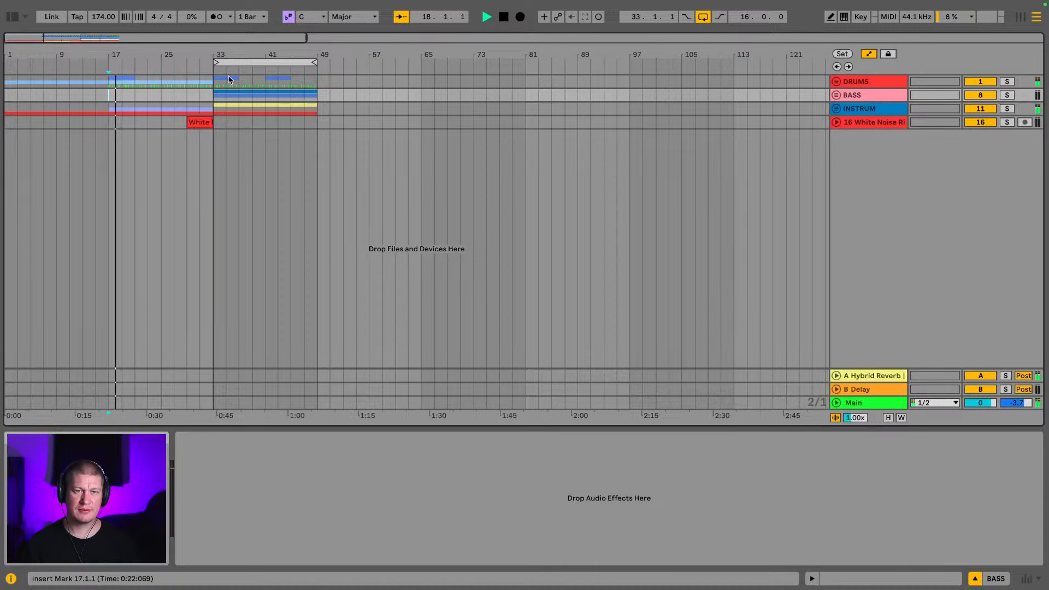
Unfold the DRUMS group and cut bars 17–33 of its tracks together with the Auto Filter Frequency automation
left_click(836, 82)
key("space")
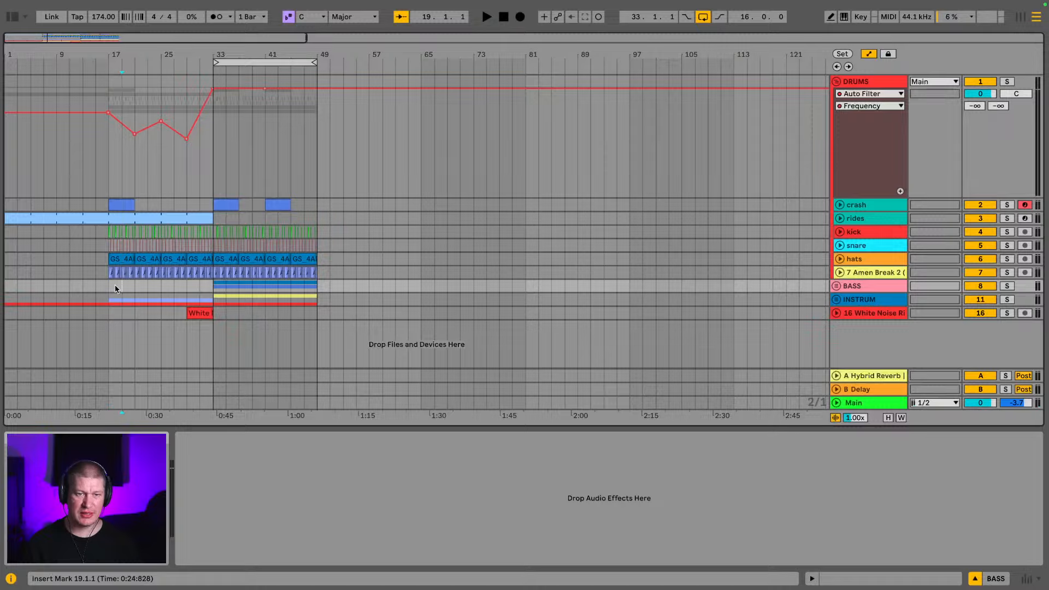
left_click_drag(111, 286, 229, 55)
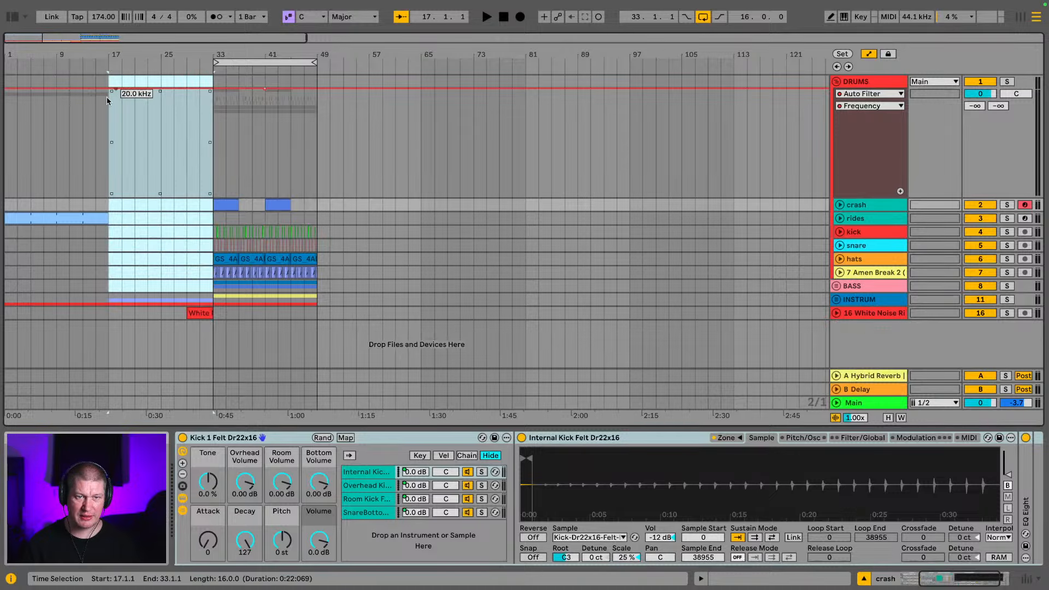
key("Delete")
Move the remaining rides clips from bar 1 to bar 17 and paste the cut drum section at bar 1
left_click_drag(71, 218, 180, 228)
left_click_drag(116, 166, 117, 165)
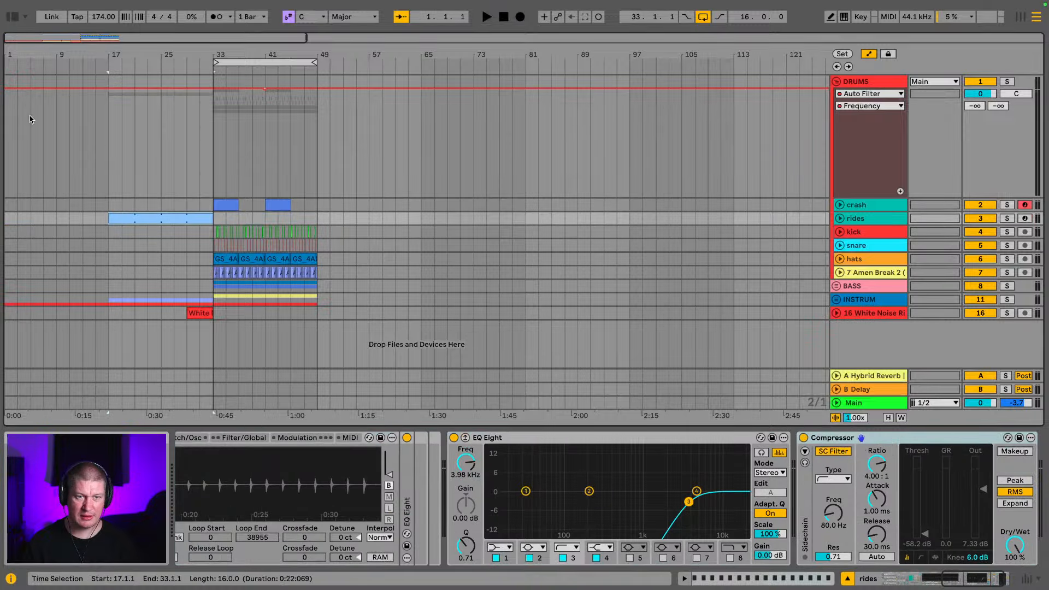
left_click(12, 125)
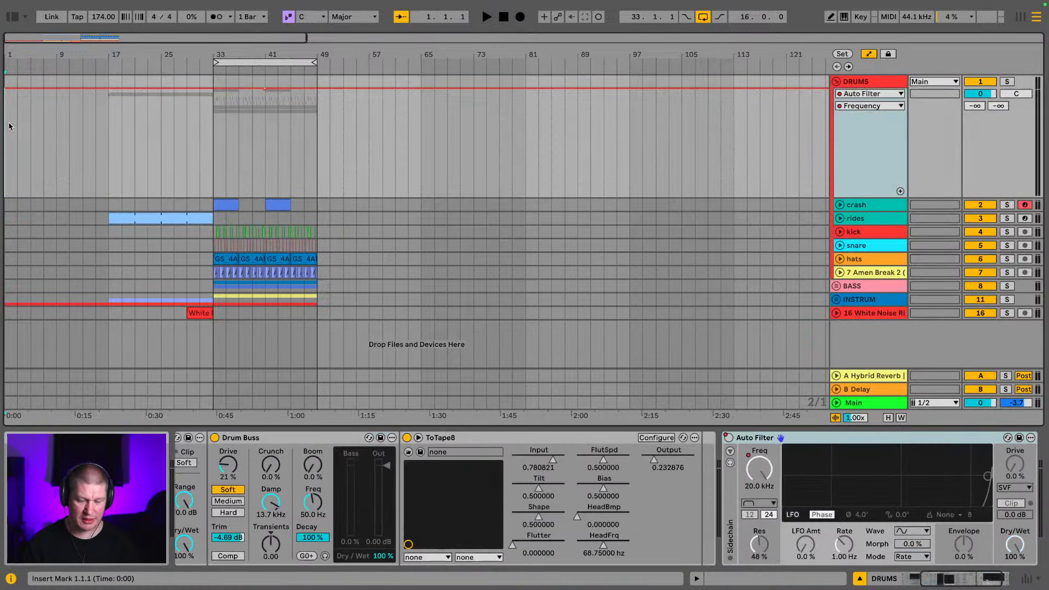
key("ctrl+v")
key("space")
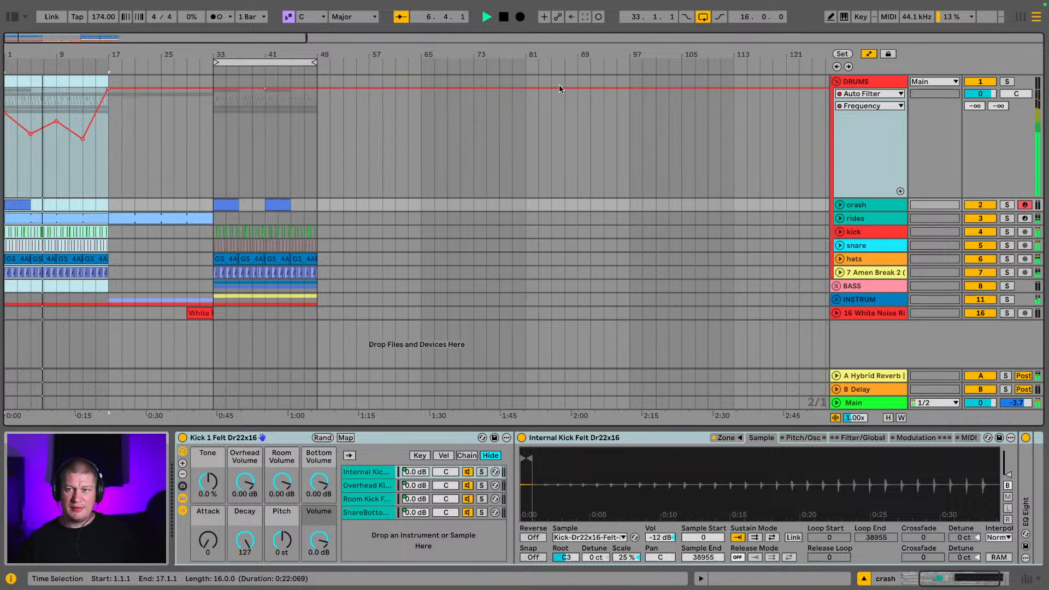
left_click(837, 82)
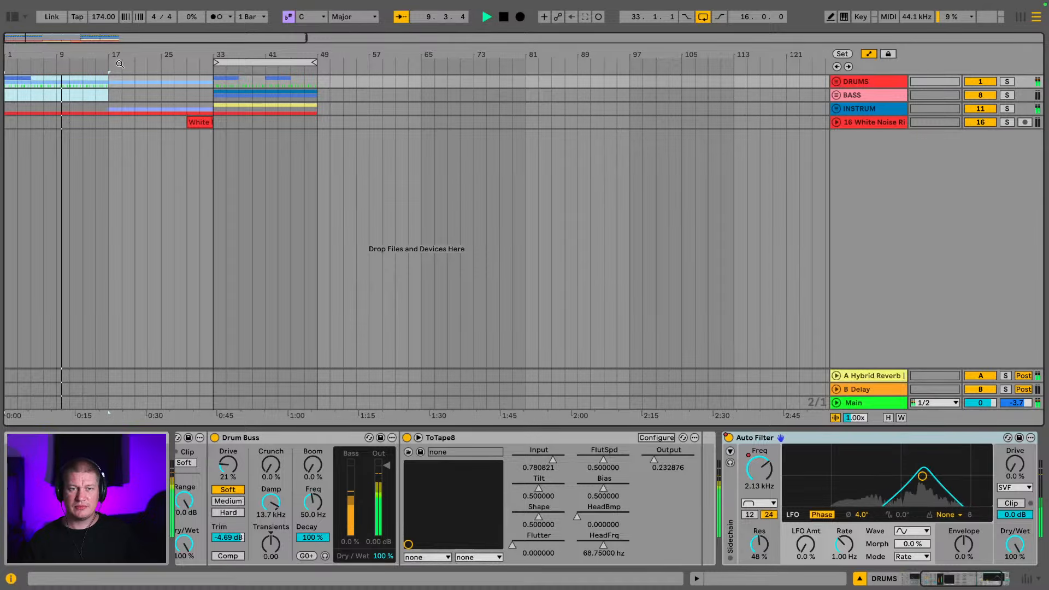
Copy the White Noise Riser clip to end at bar 17 and lower its track volume to -25.4 dB
left_click_drag(204, 122, 101, 122)
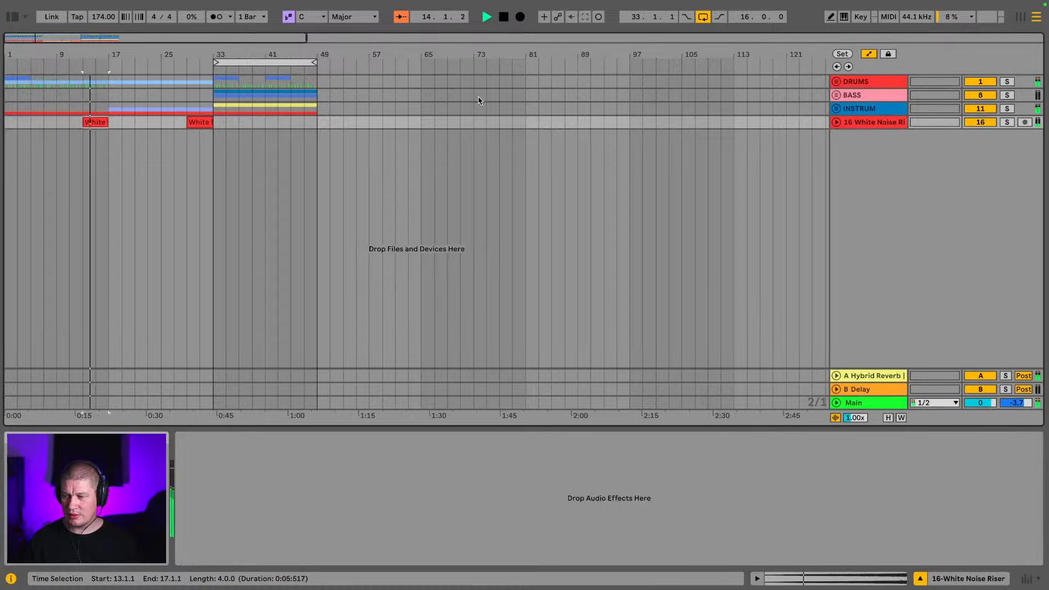
key("Tab")
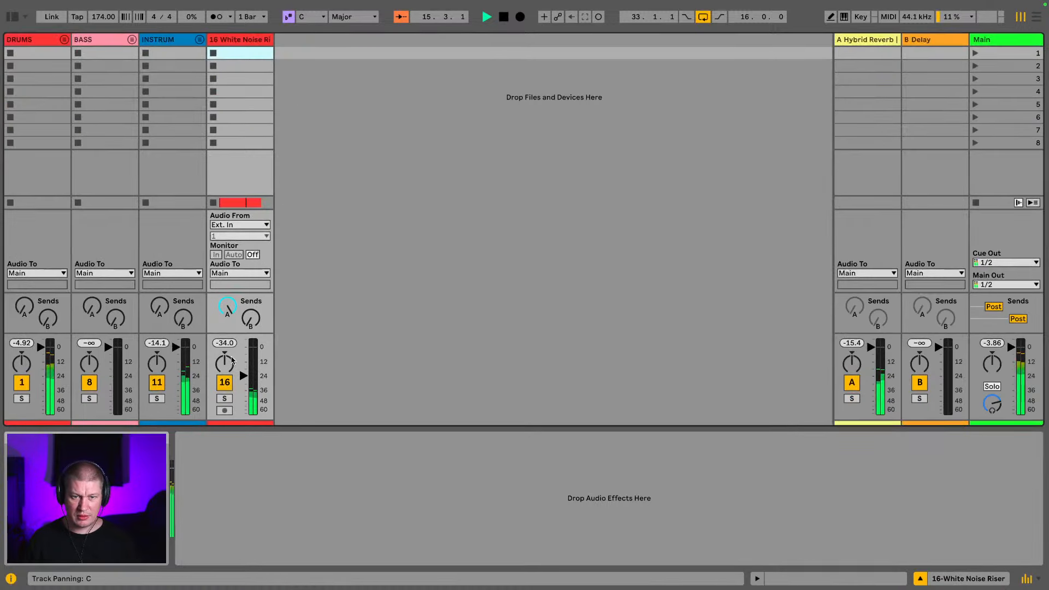
left_click_drag(242, 377, 244, 380)
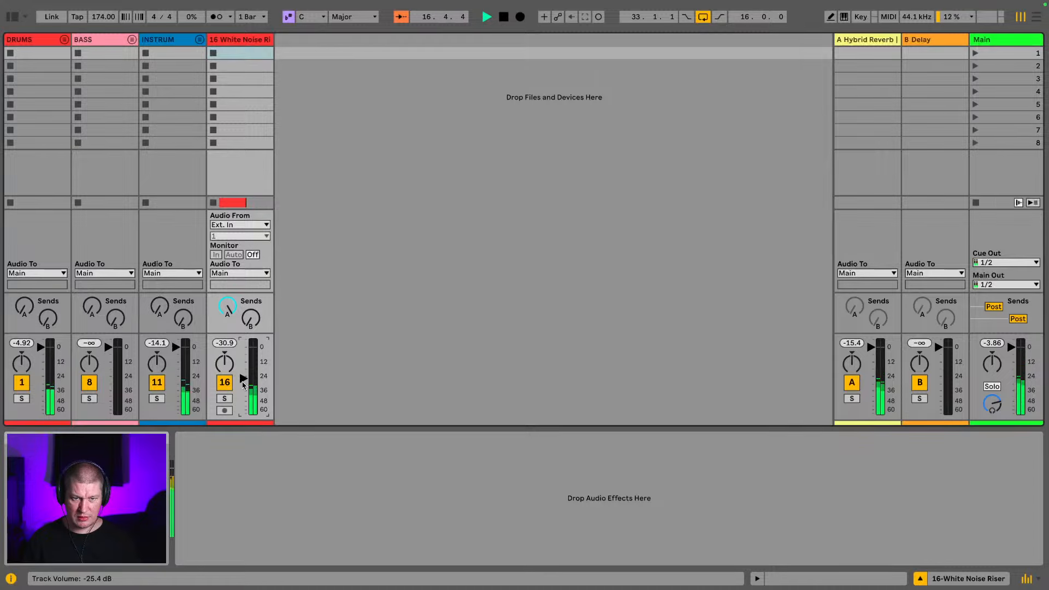
key("Tab")
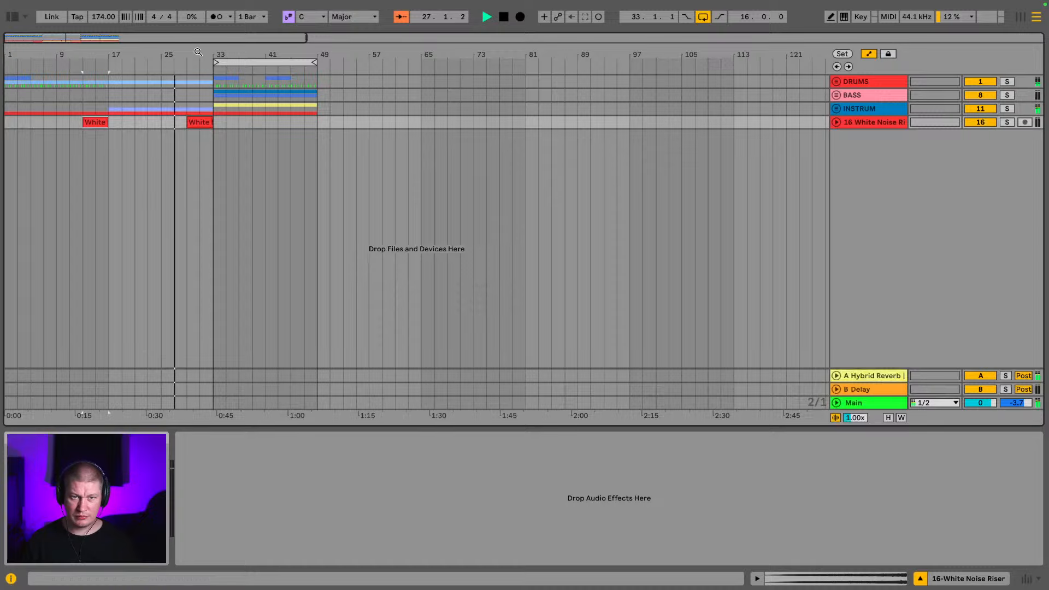
Clear bar 32 from 32.1.1 to 33.1.1 across all tracks, including the White Noise Riser, and play the transition into bar 33
left_click_drag(206, 54, 171, 190)
left_click_drag(188, 150, 411, 37)
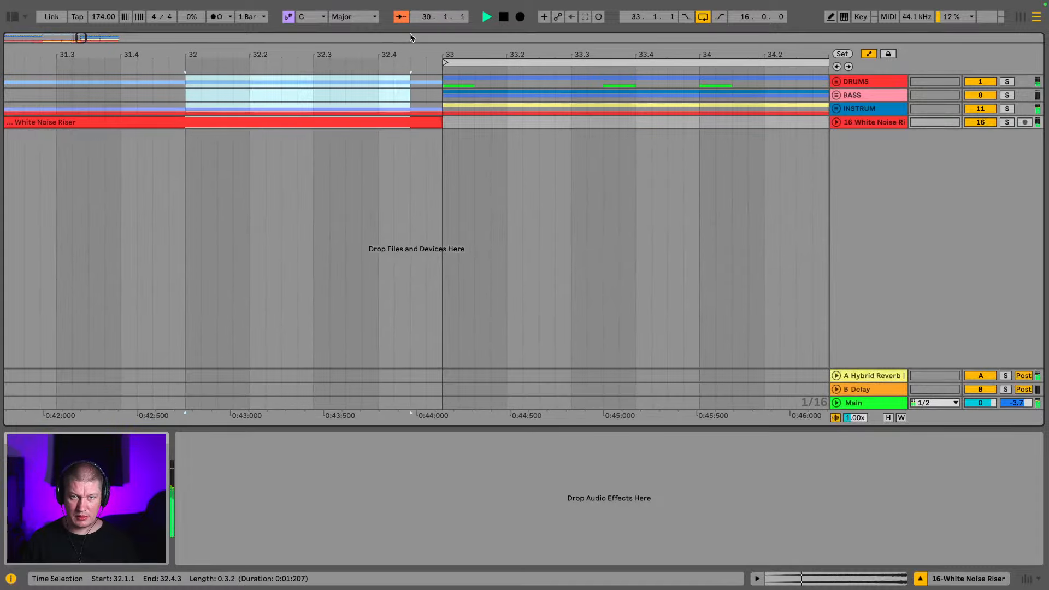
mouse_move(480, 4)
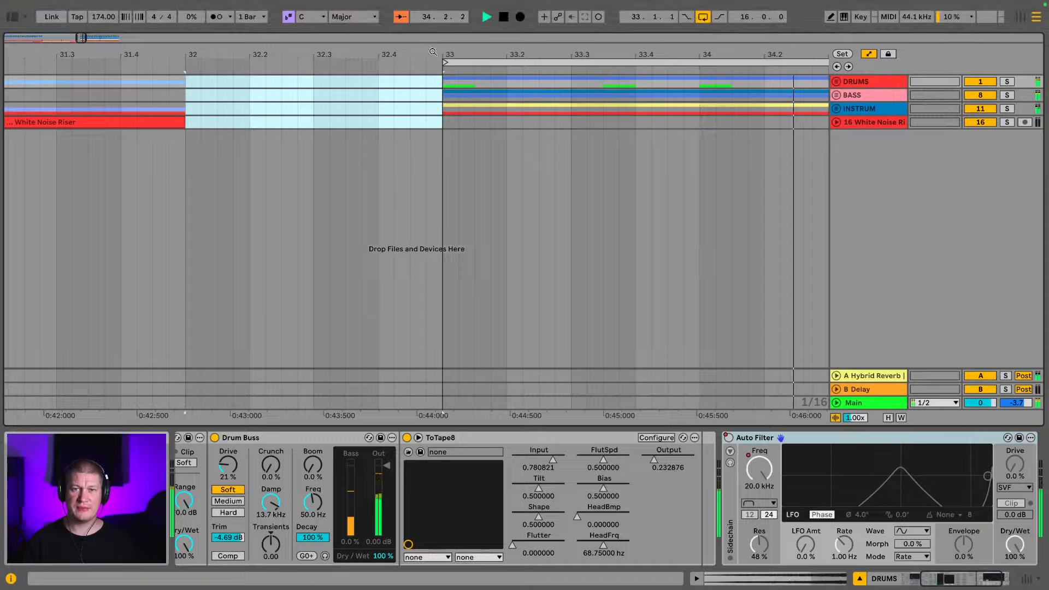
Check the group and riser levels in the mixer while the main section plays
left_click_drag(440, 36, 131, 59)
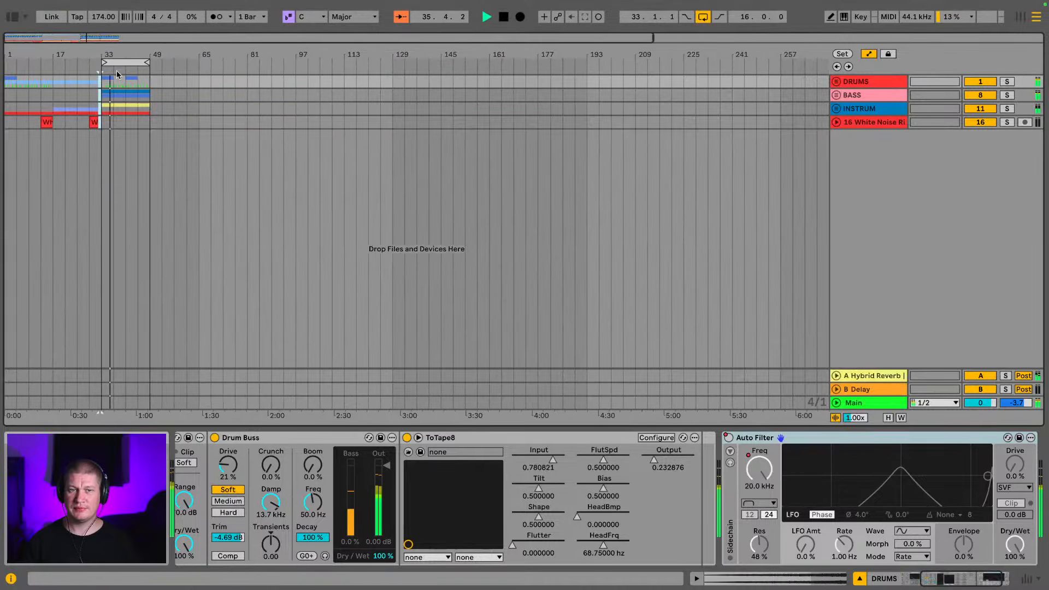
key("Tab")
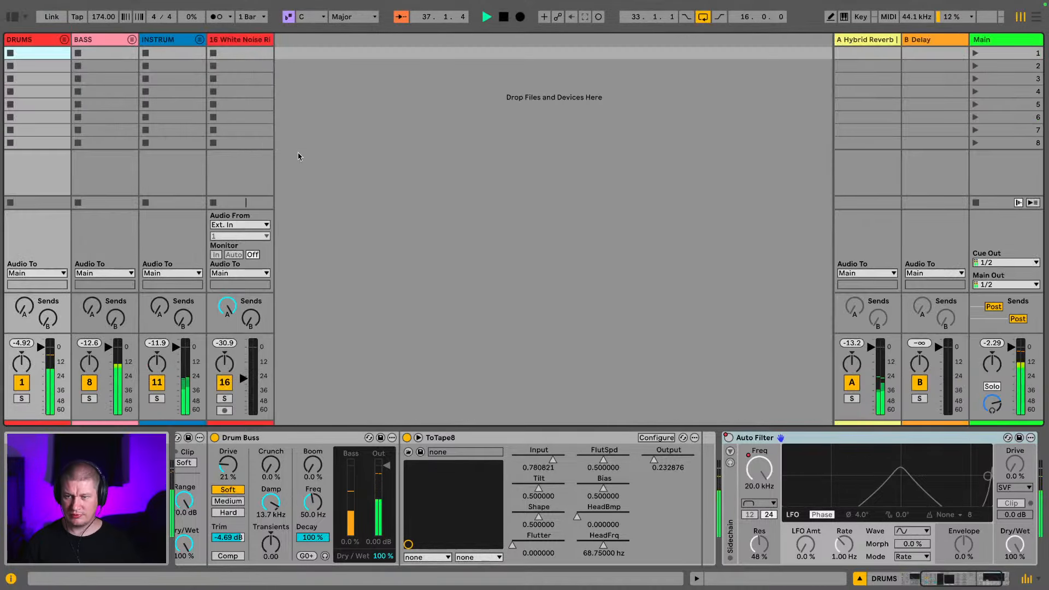
key("Tab")
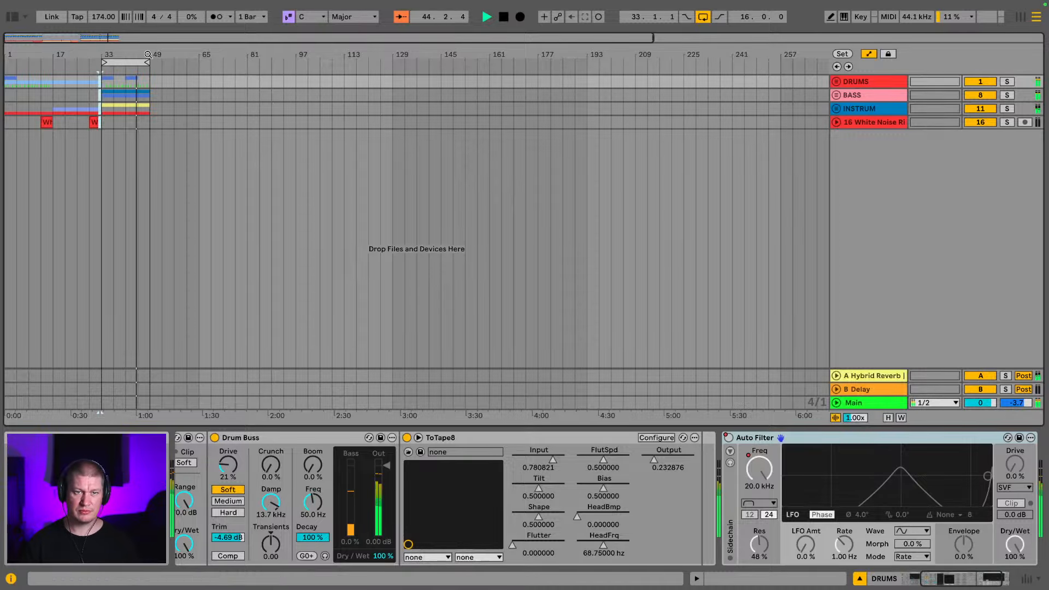
Unfold the DRUMS group and duplicate the kick clip at 48.1.1 directly behind itself at 48.1.3
left_click_drag(147, 54, 541, 54)
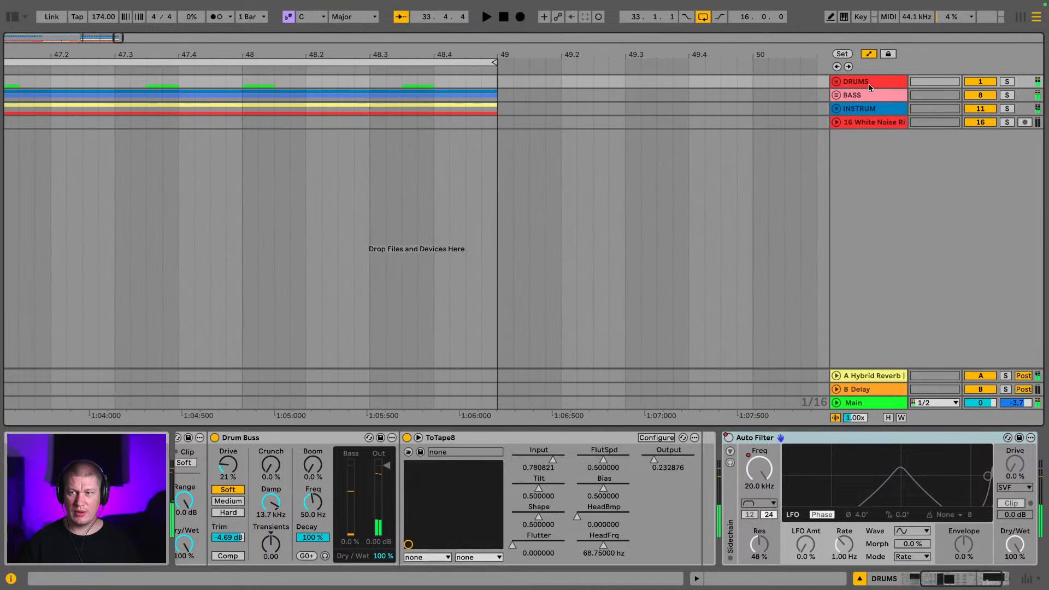
left_click(836, 82)
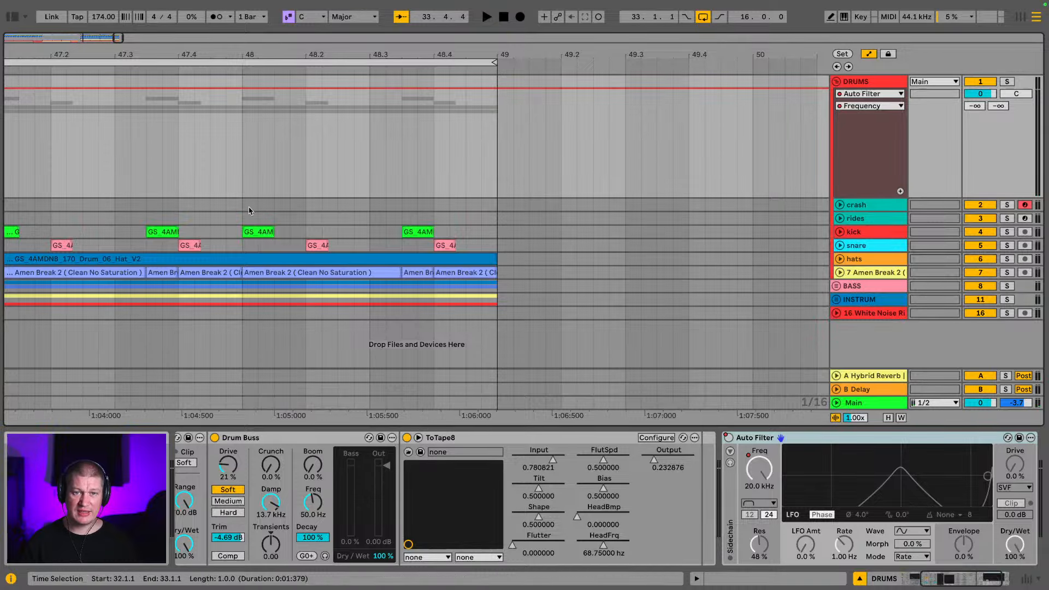
left_click(252, 234)
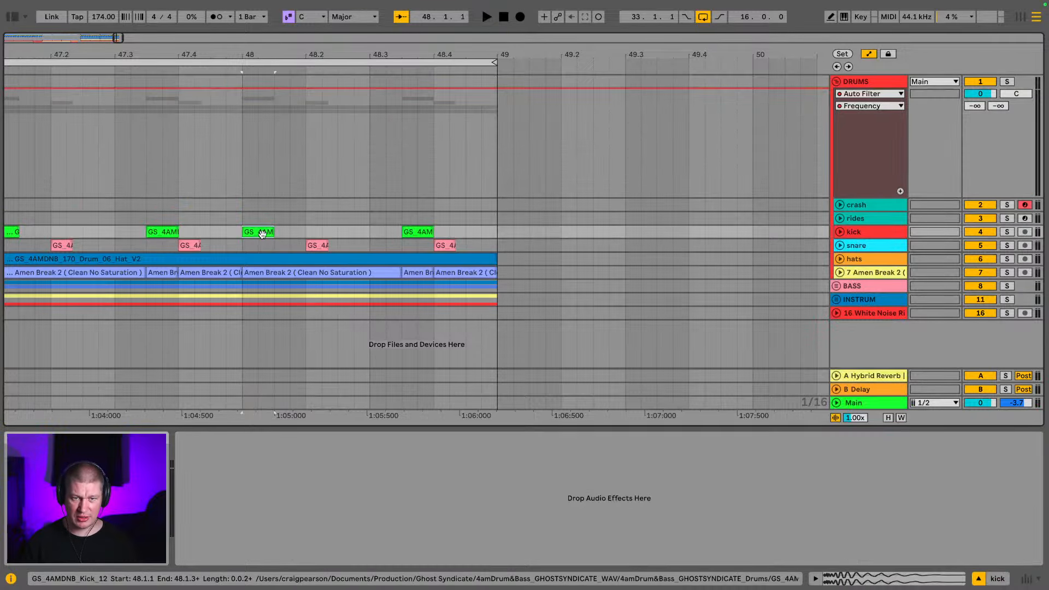
key("Right")
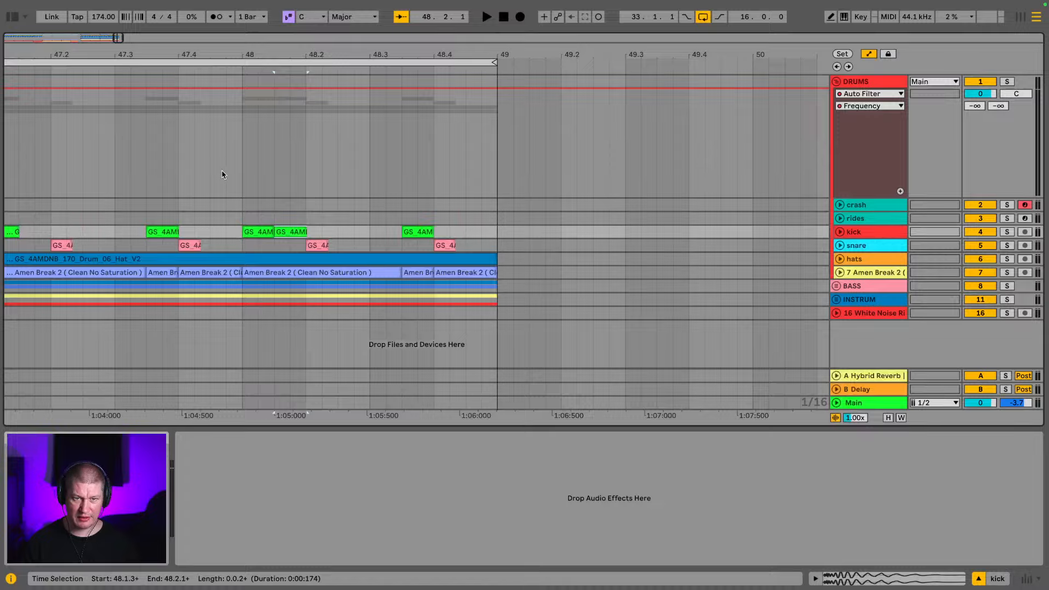
Play the end of the section from 47.3.3 to hear the added kick in bar 48
left_click(141, 133)
key("space")
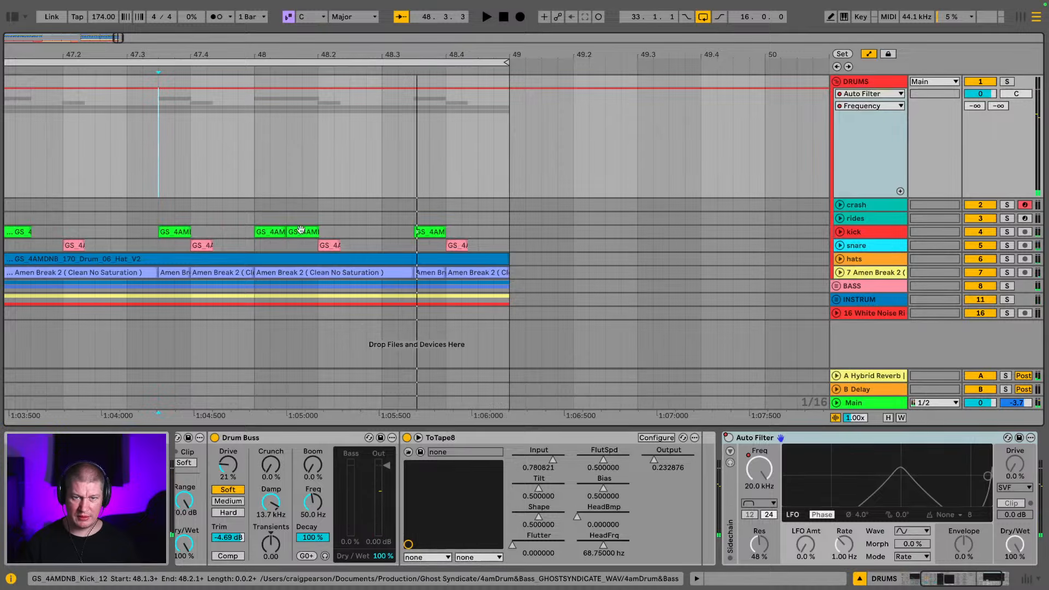
key("space")
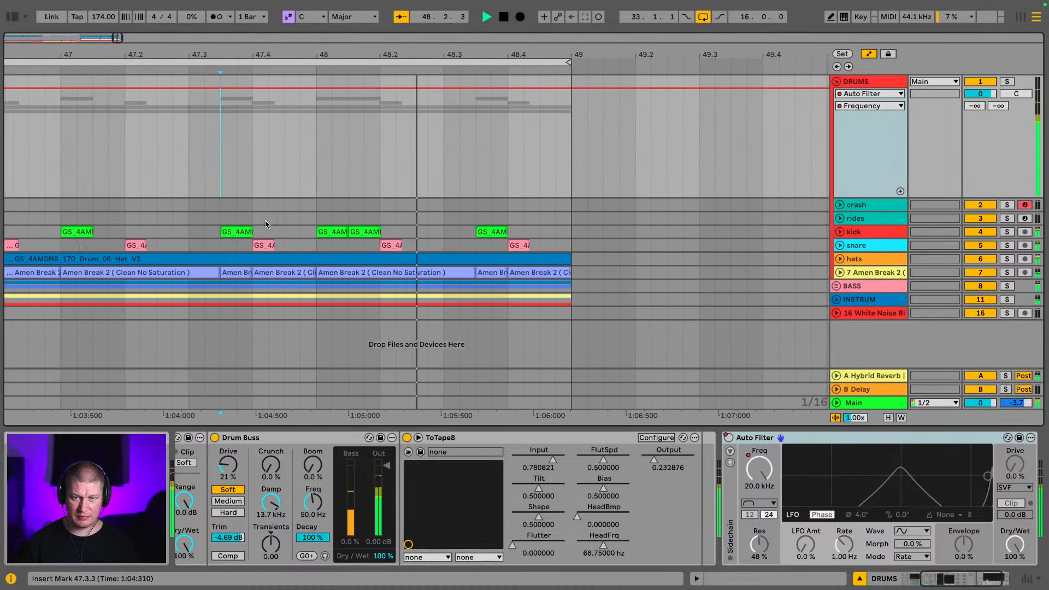
key("space")
Place a copy of the 48.1.3 kick clip at 48.3.1 and shorten it to about one sixteenth
left_click(325, 231)
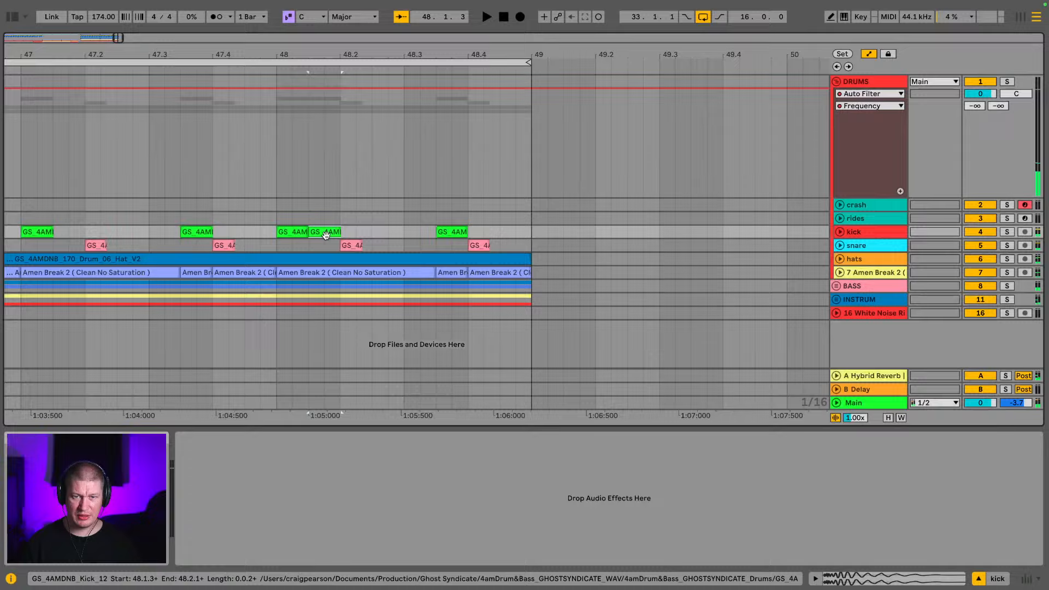
left_click(407, 230)
key("super+v")
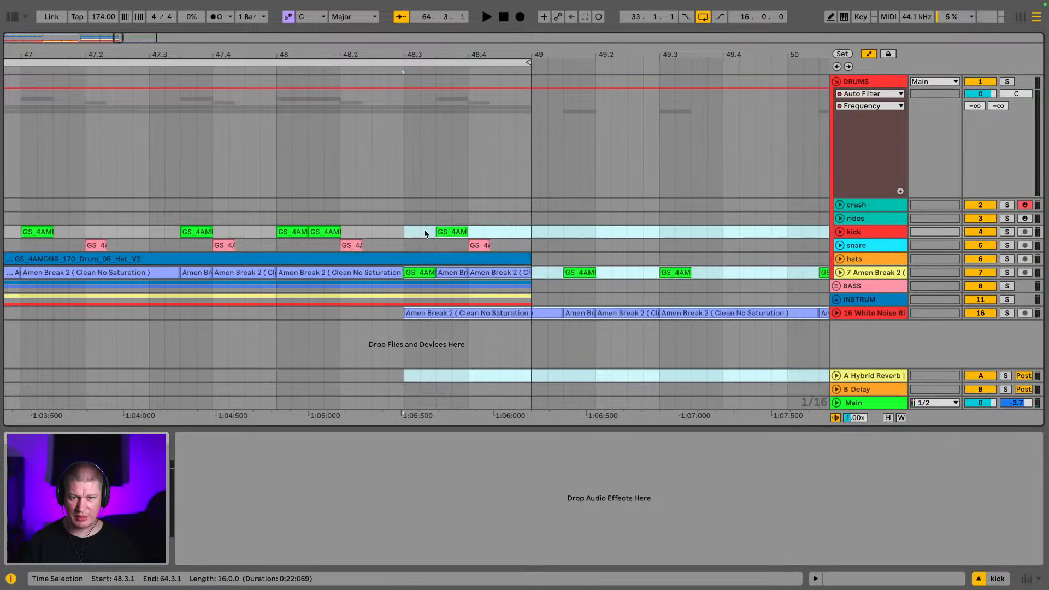
key("super+z")
left_click_drag(332, 232, 420, 232)
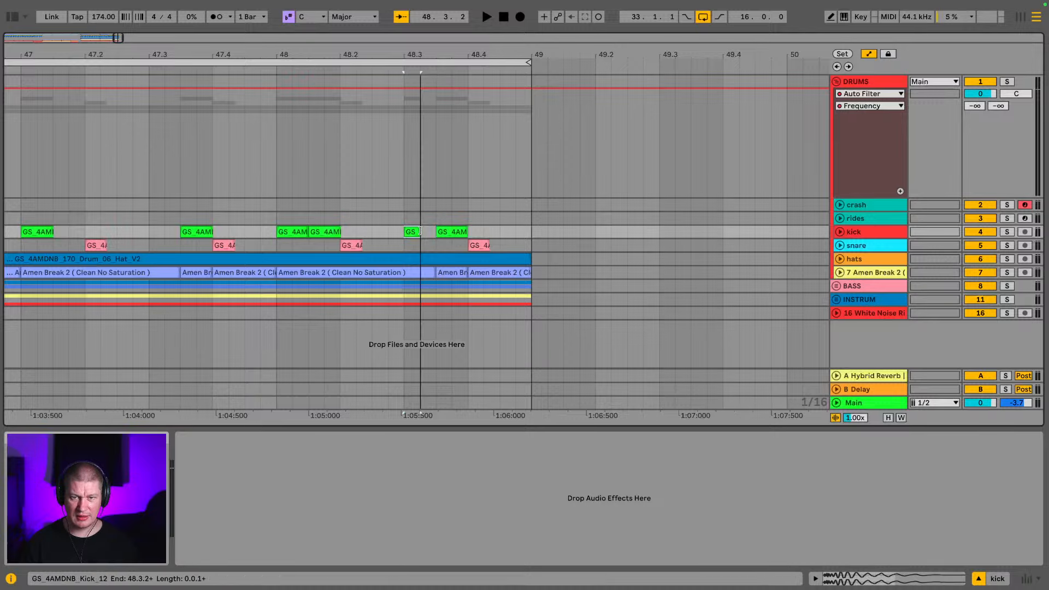
Duplicate the shortened kick clip back to back from 48.3 up to the end of bar 48
key("super+d")
key("super+d")
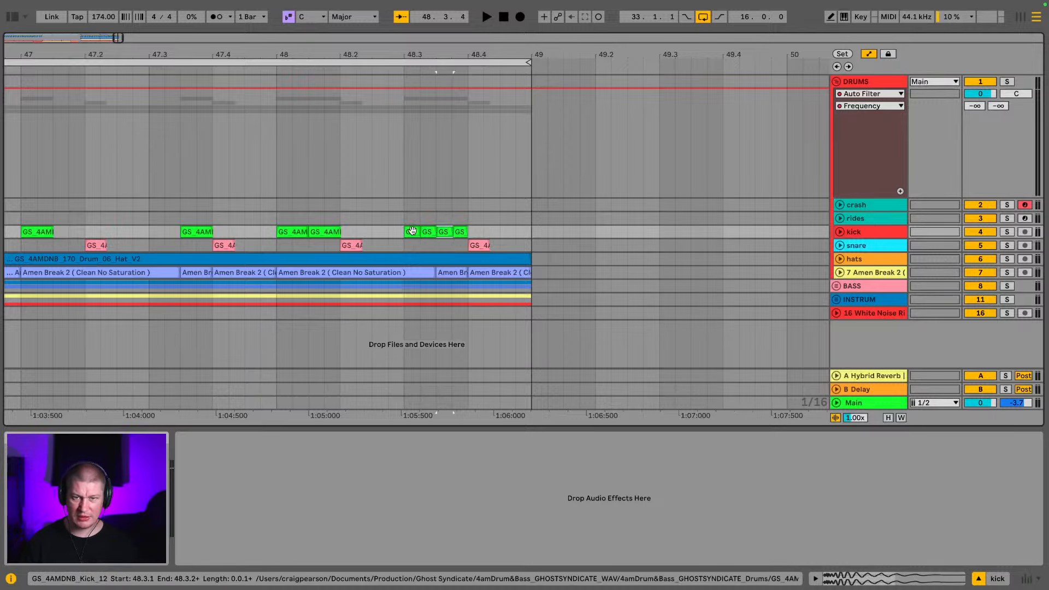
key("super+d")
Play the kick roll at the end of bar 48 through the loop point, and replay it from 47.2.3
key("space")
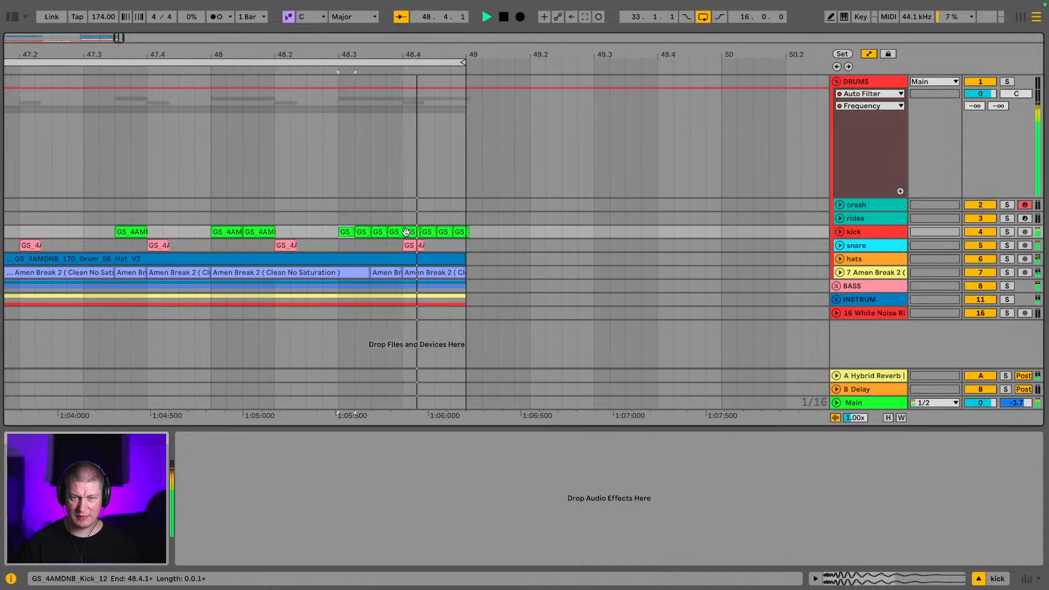
key("space")
key("space")
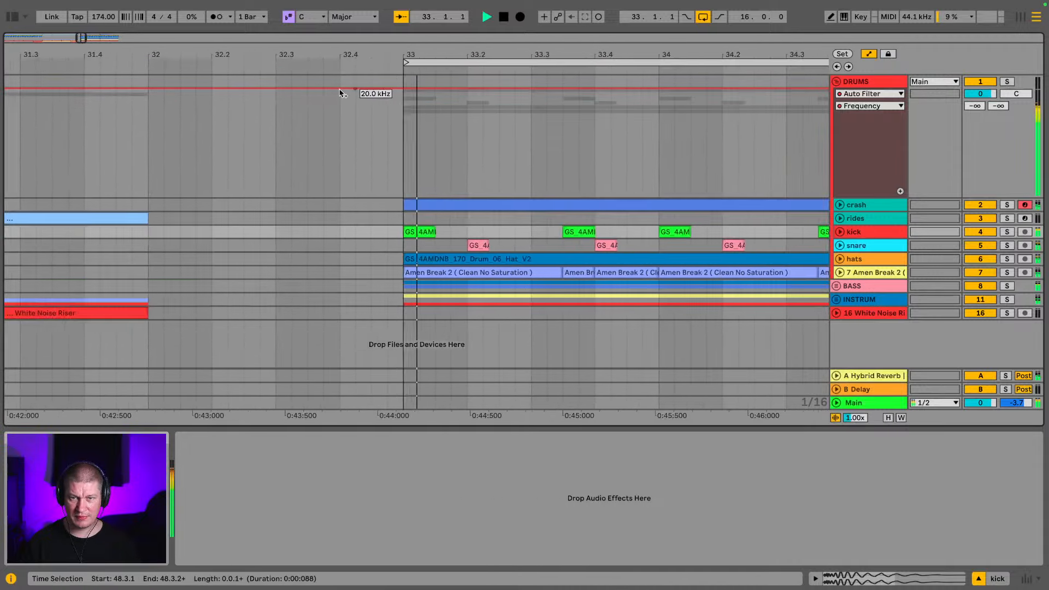
scroll(171, 82, "down", 10)
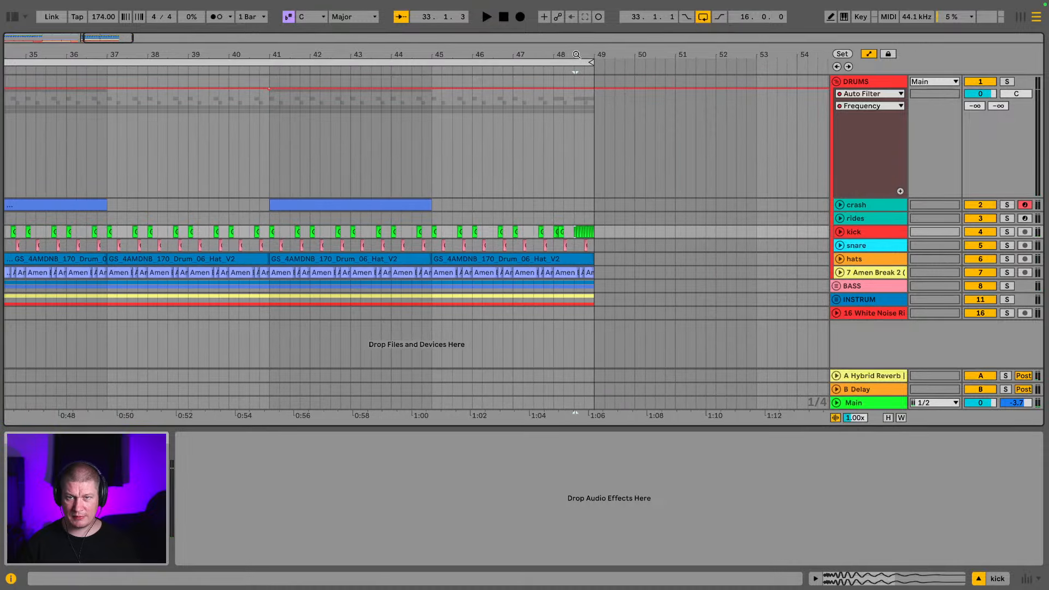
left_click_drag(576, 55, 552, 285)
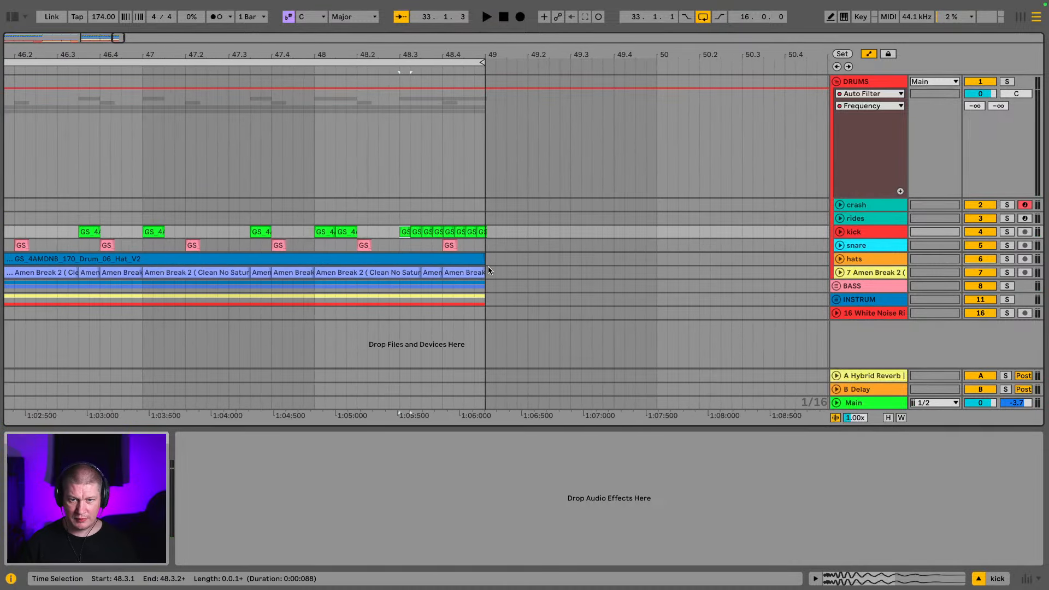
left_click(216, 157)
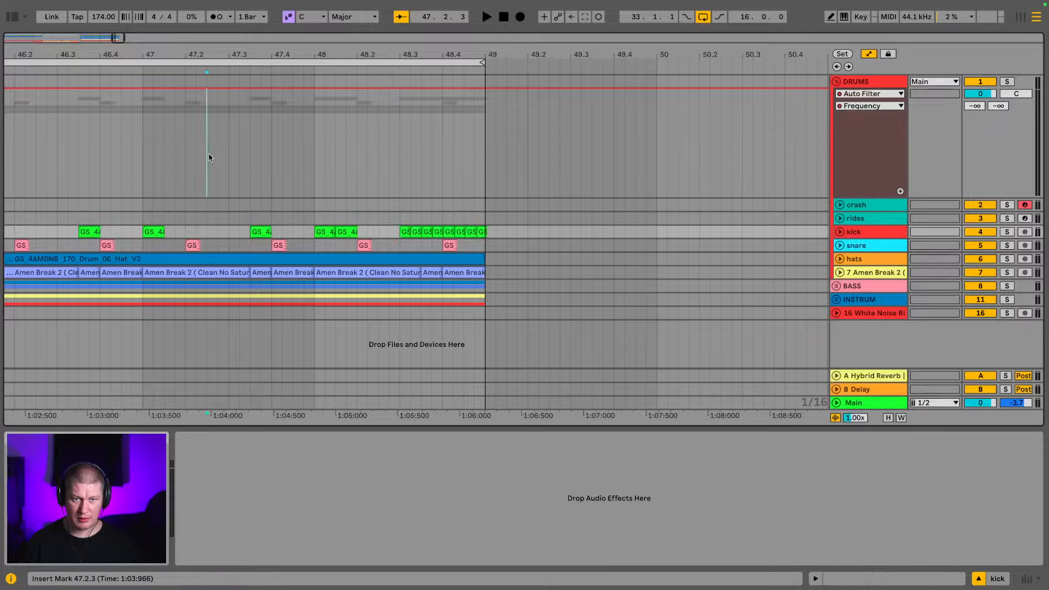
key("space")
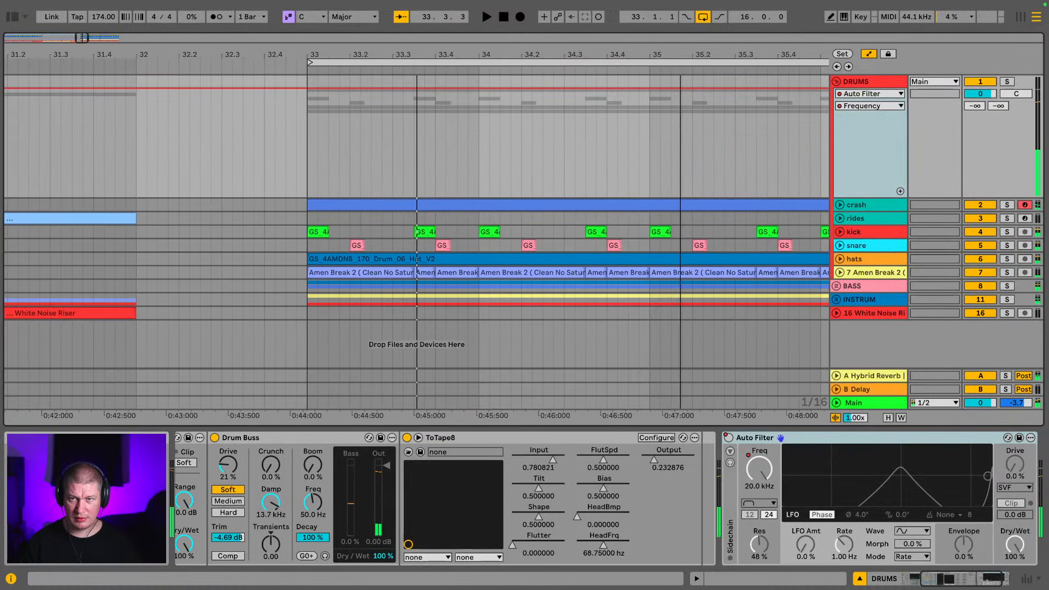
Unfold the snare and kick tracks and trim the roll's first kick clip to end exactly at 48.3.2
left_click_drag(485, 54, 408, 164)
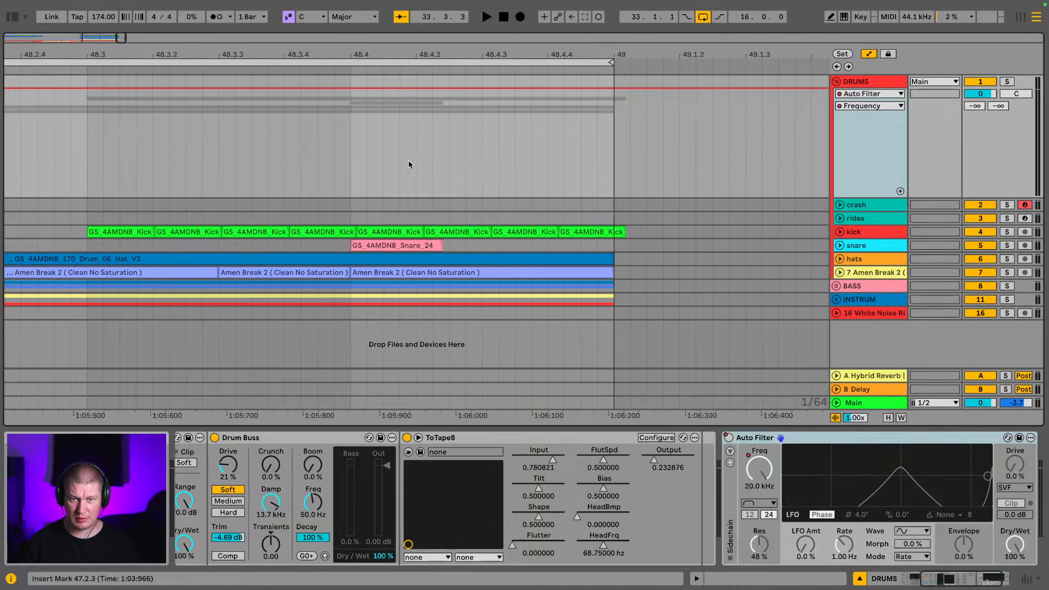
left_click(385, 244)
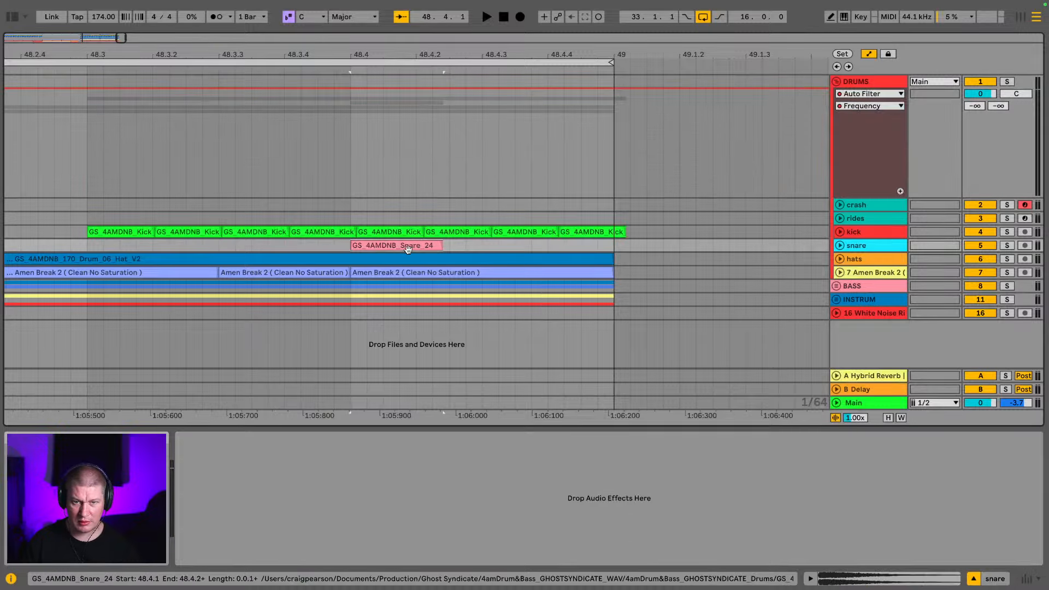
left_click(844, 248)
left_click_drag(368, 54, 510, 80)
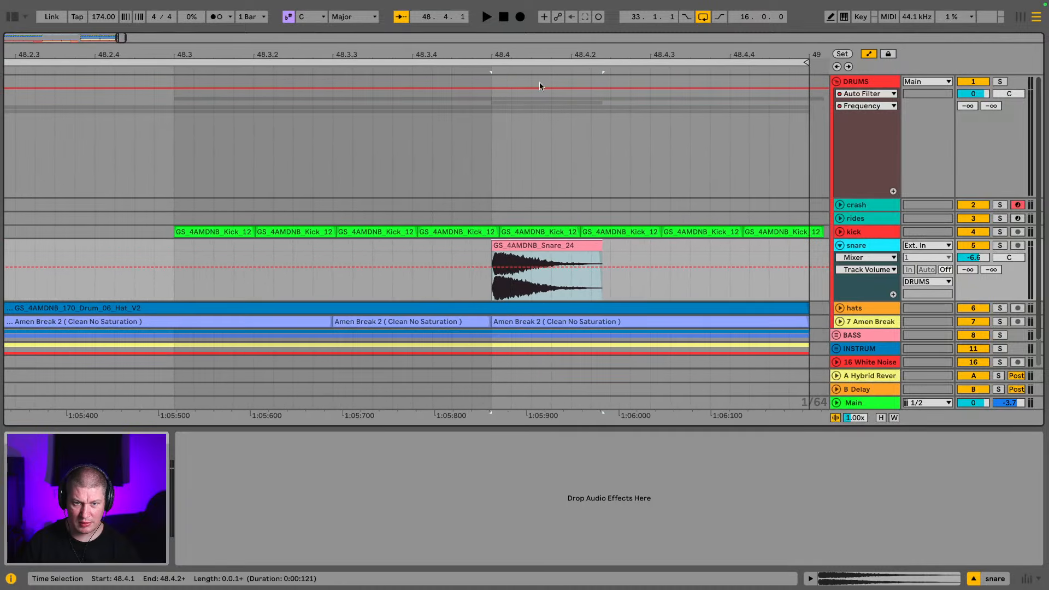
left_click(842, 233)
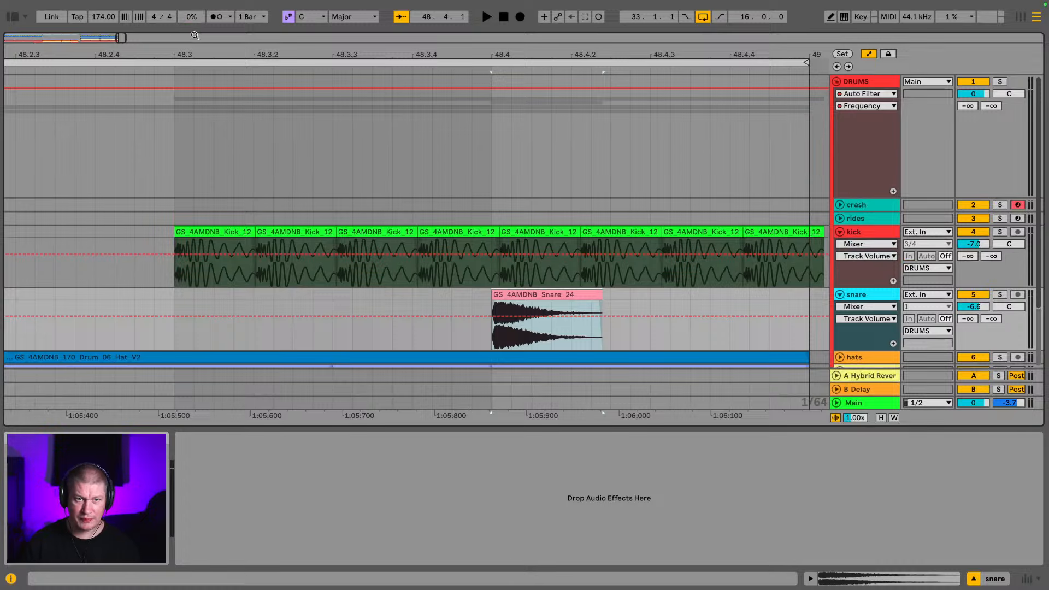
left_click_drag(199, 53, 238, 79)
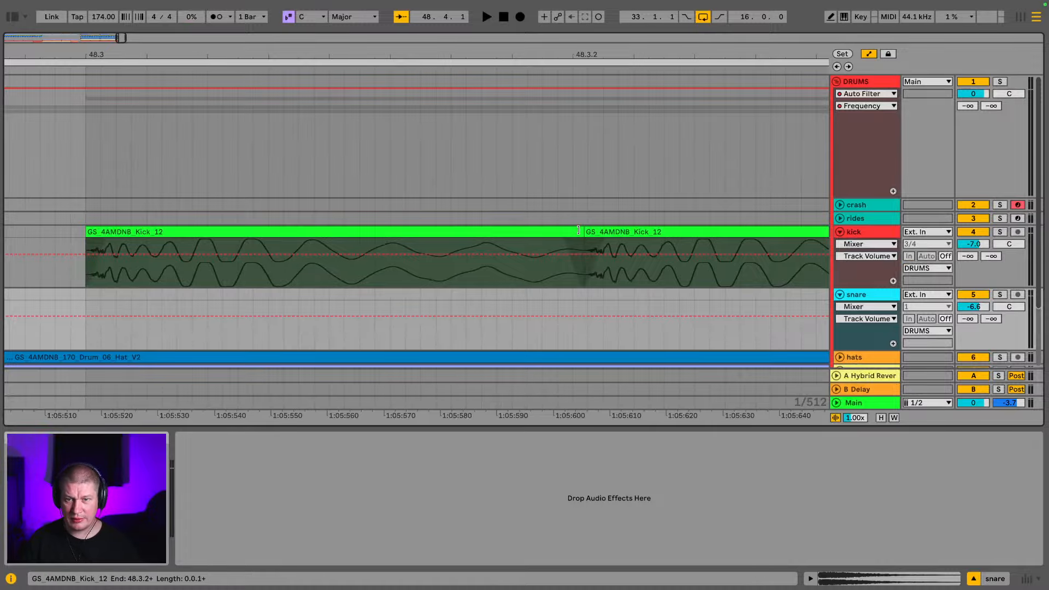
left_click_drag(583, 229, 575, 229)
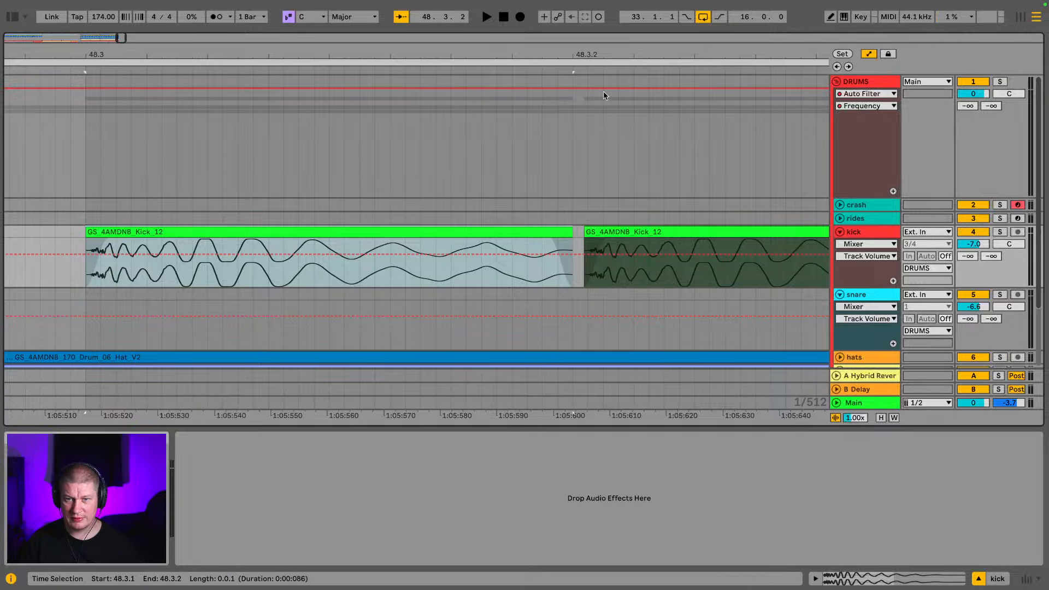
left_click_drag(584, 50, 327, 39)
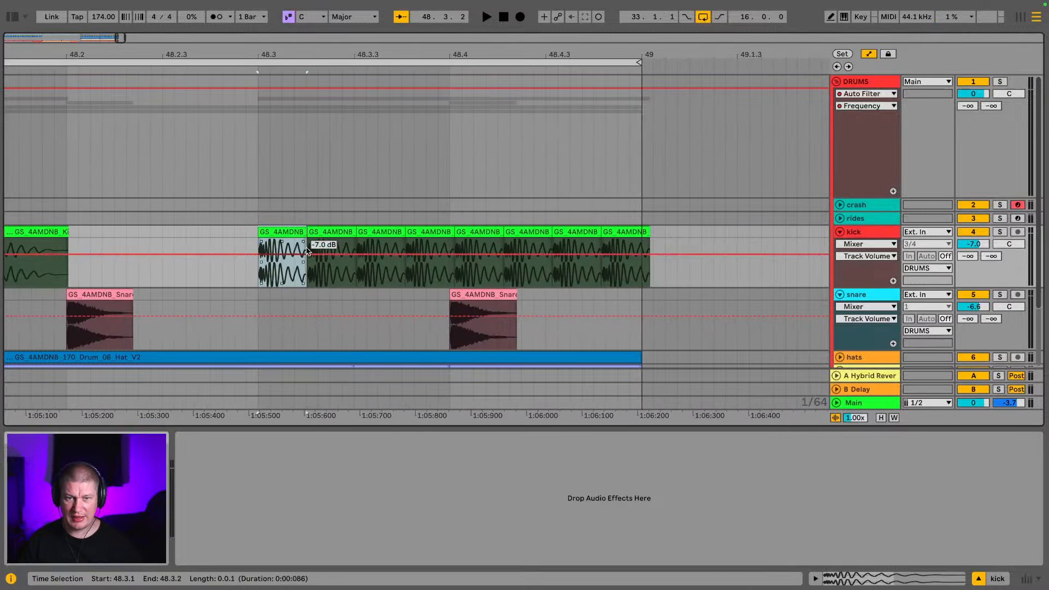
Delete the other seven kick clips of the roll and refill it up to bar 49 with duplicates of the trimmed clip
left_click(332, 246)
left_click(628, 243, "shift")
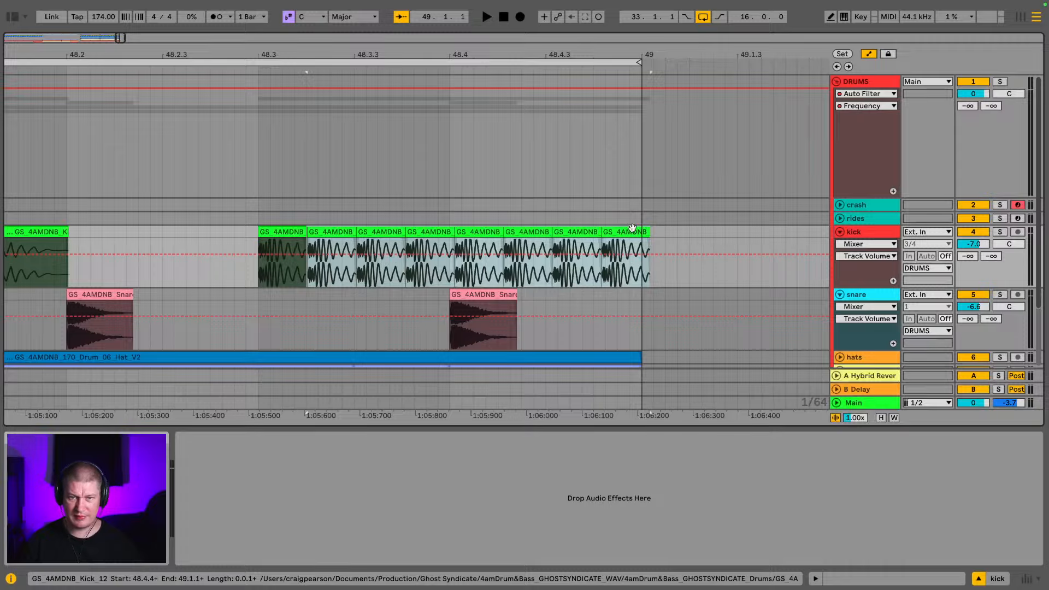
key("Delete")
left_click(287, 227)
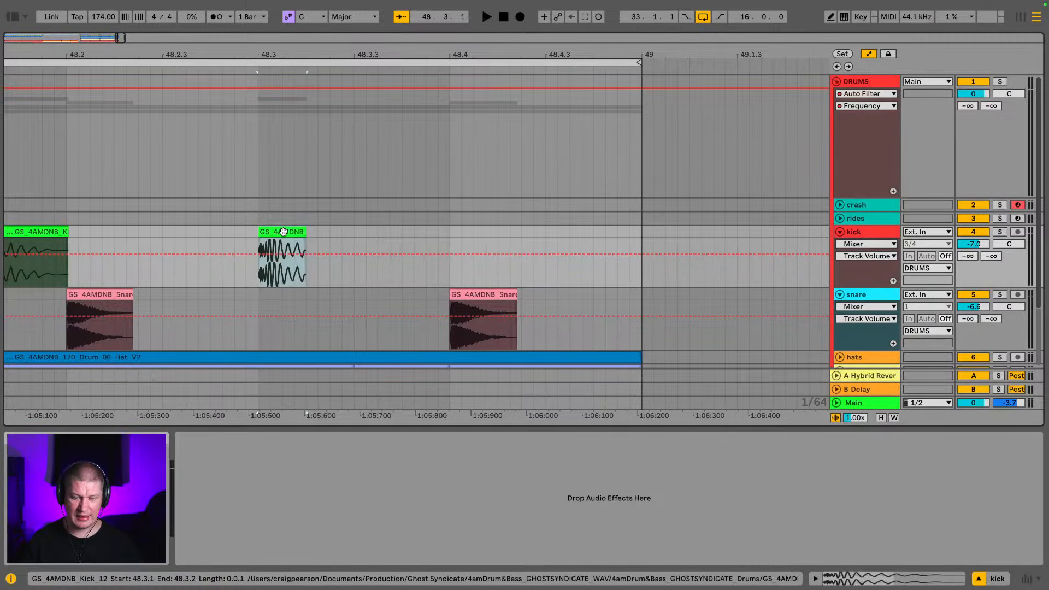
key("super+d")
key("super+d")
key("super+d")
key("super+d")
key("super+d")
key("super+d")
key("super+d")
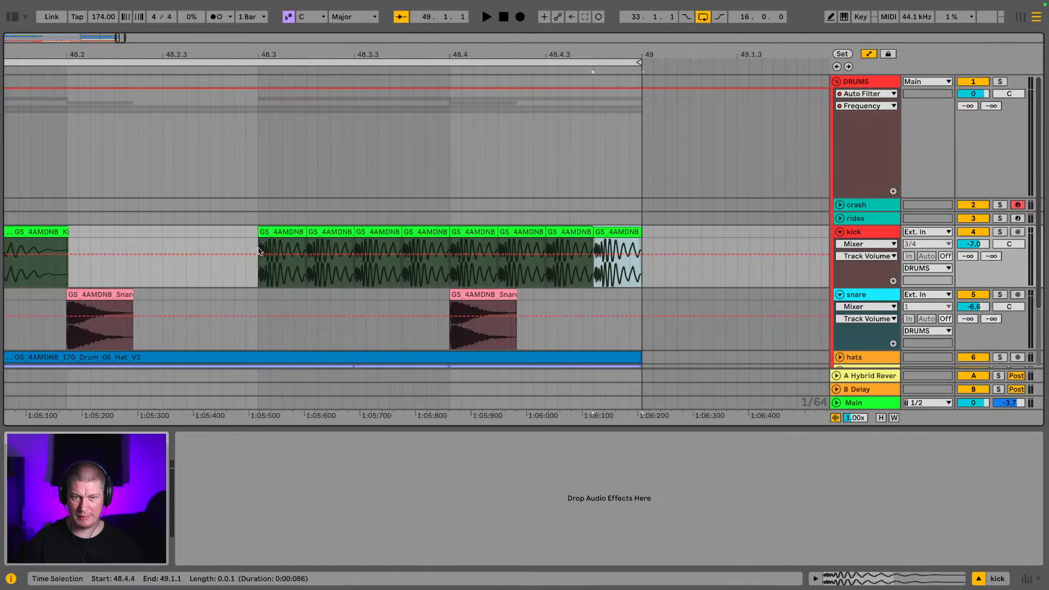
Play the rebuilt kick roll from 48.2.3 and on into the looped main section
left_click(158, 235)
key("space")
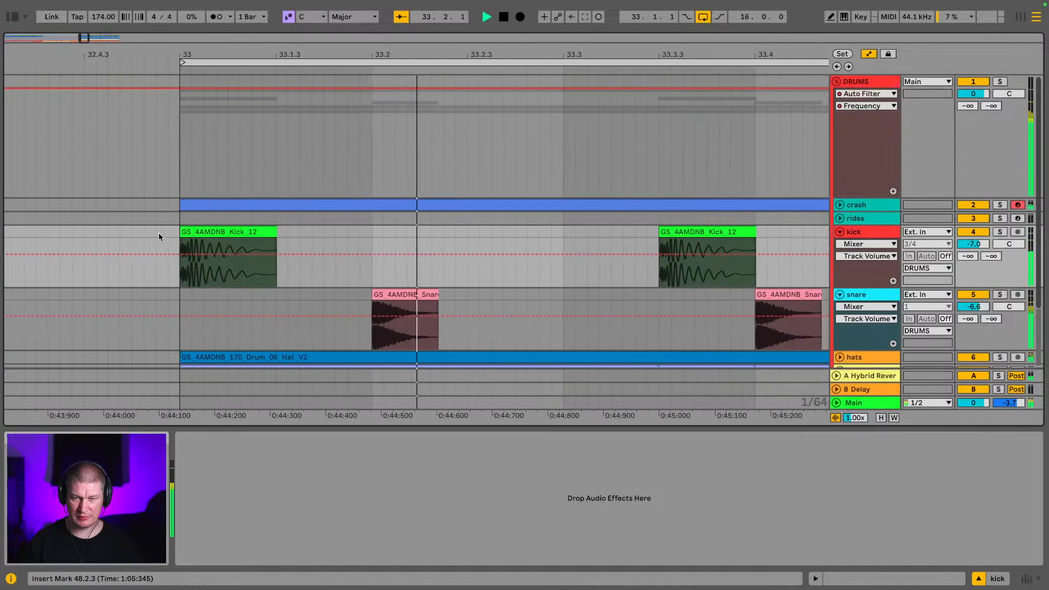
left_click_drag(354, 57, 227, 11)
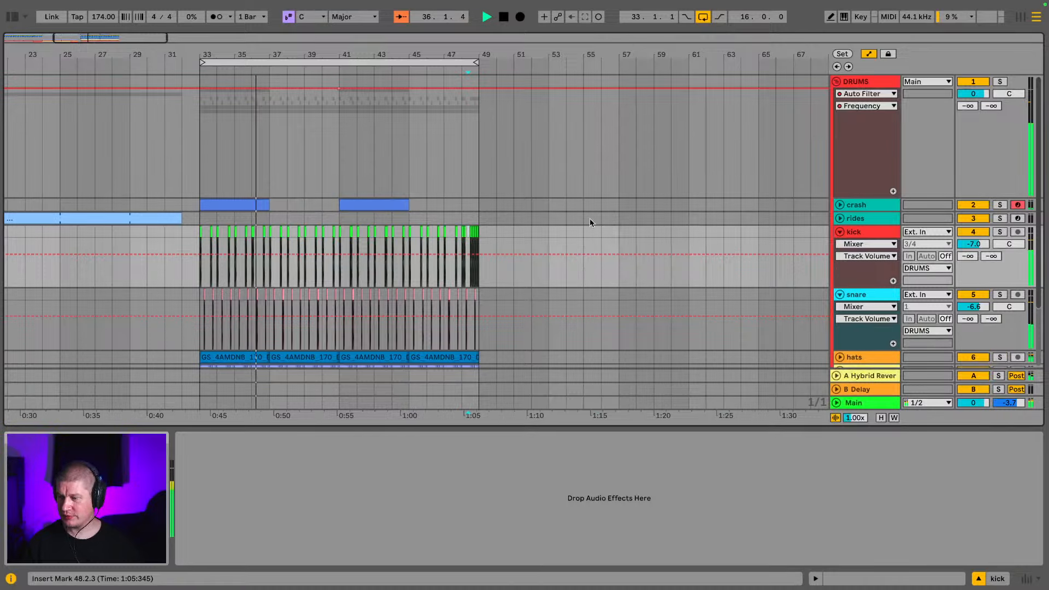
Unfold the Amen Break track and paste a copy of the break's first beat of bar 48 at 48.3.1
mouse_move(471, 54)
left_mouse_down()
mouse_move(472, 120)
mouse_move(474, 57)
left_mouse_up()
scroll(519, 201, "down", 5)
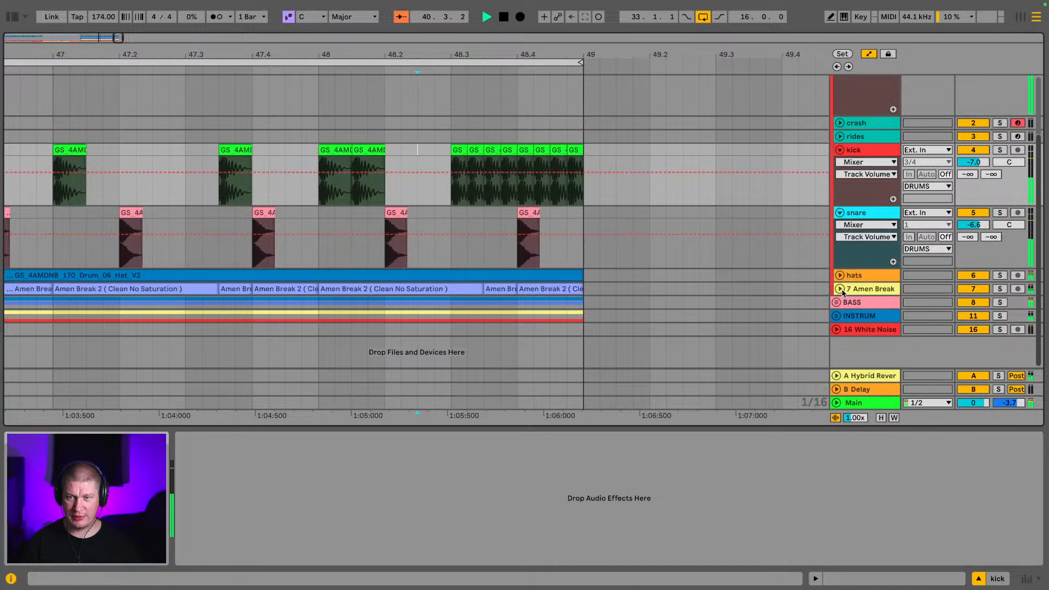
left_click(841, 290)
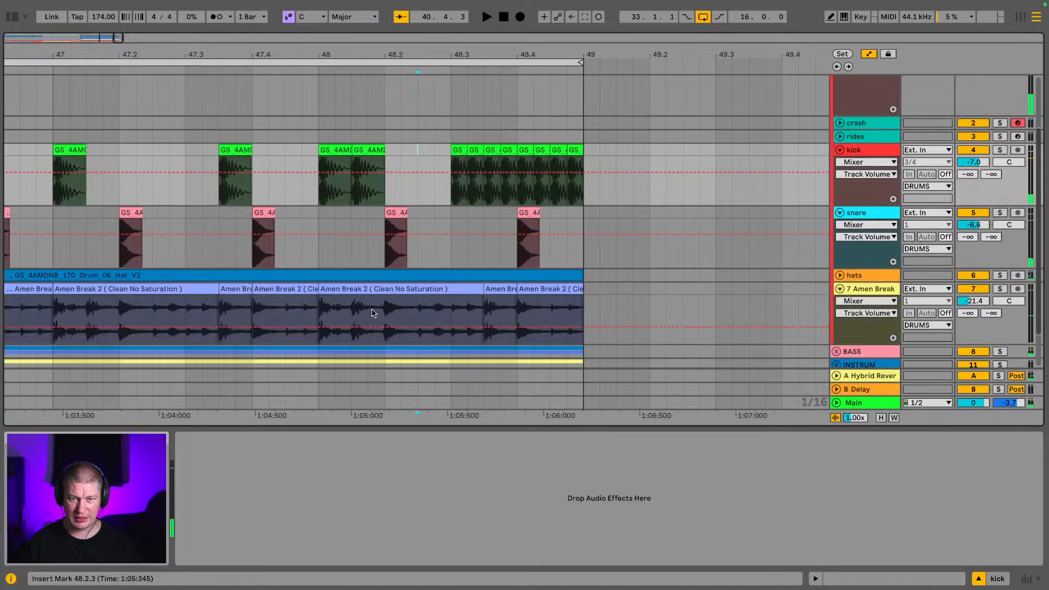
left_click_drag(371, 313, 351, 311)
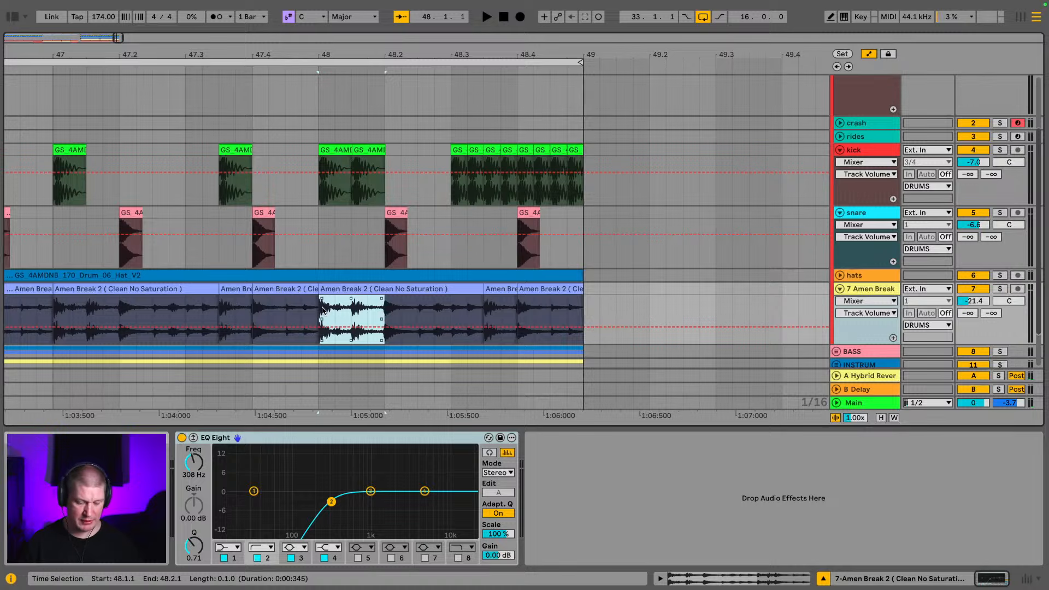
left_click(447, 310)
key("super+v")
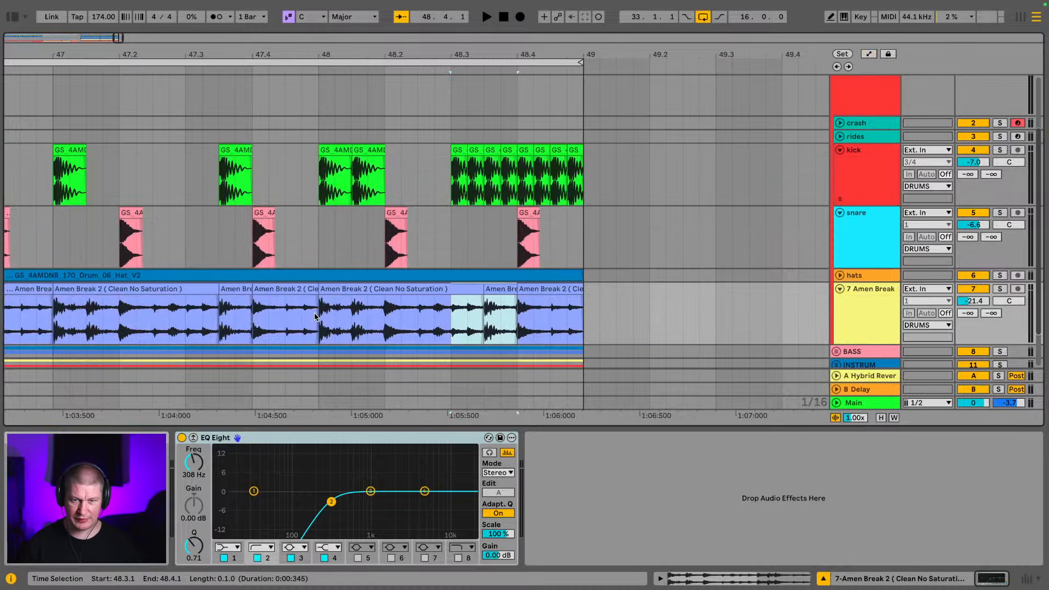
left_click(326, 318)
left_click_drag(325, 319, 348, 319)
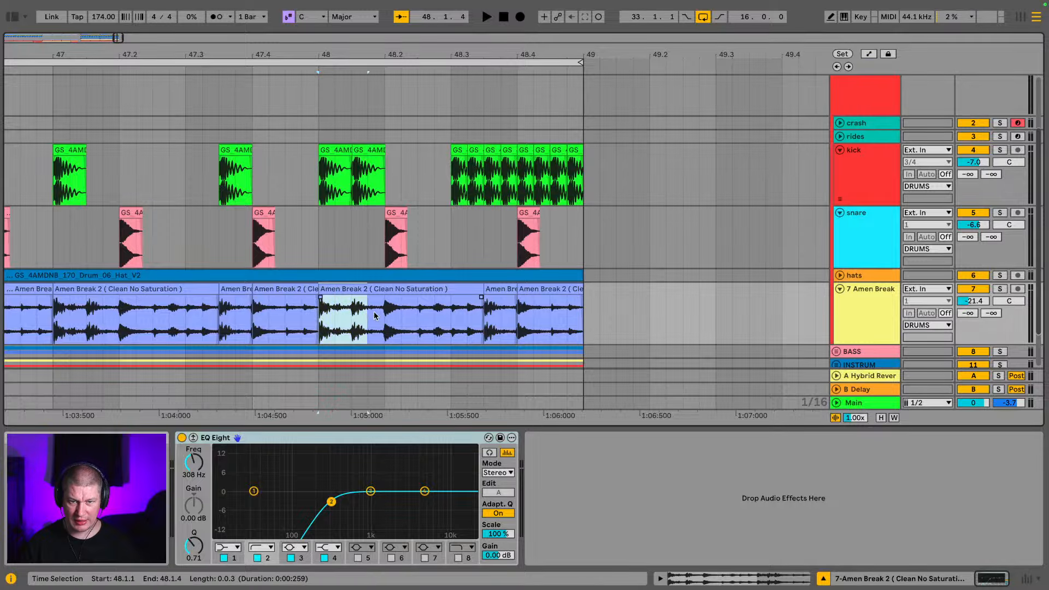
left_click(452, 317)
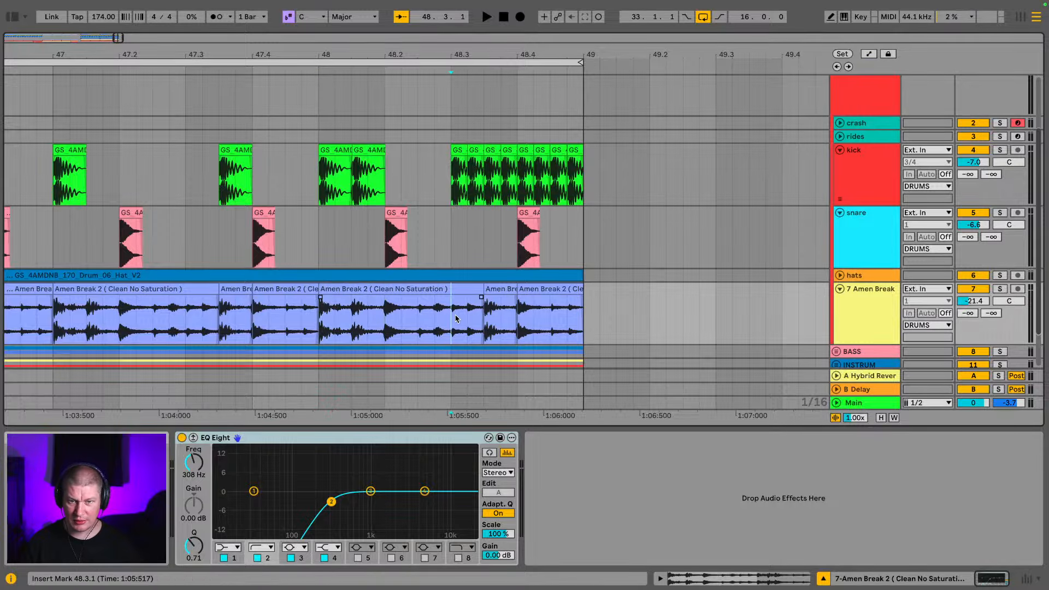
key("super+v")
Turn the pasted break into a roll by duplicating its first sixteenth note from 48.3.1 up to bar 49
left_click(468, 320)
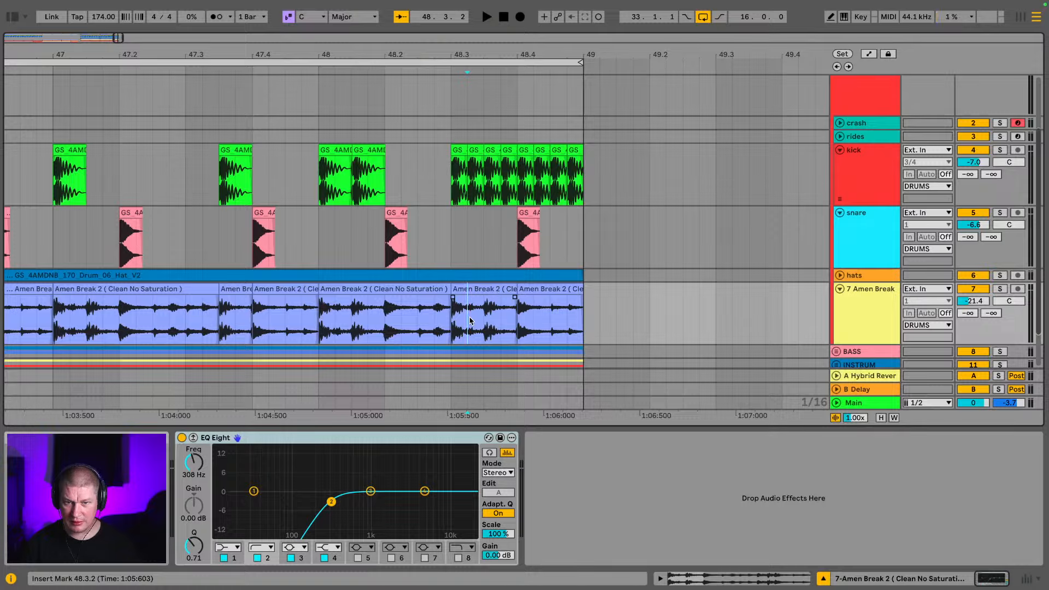
left_click_drag(470, 321, 455, 322)
key("super+d")
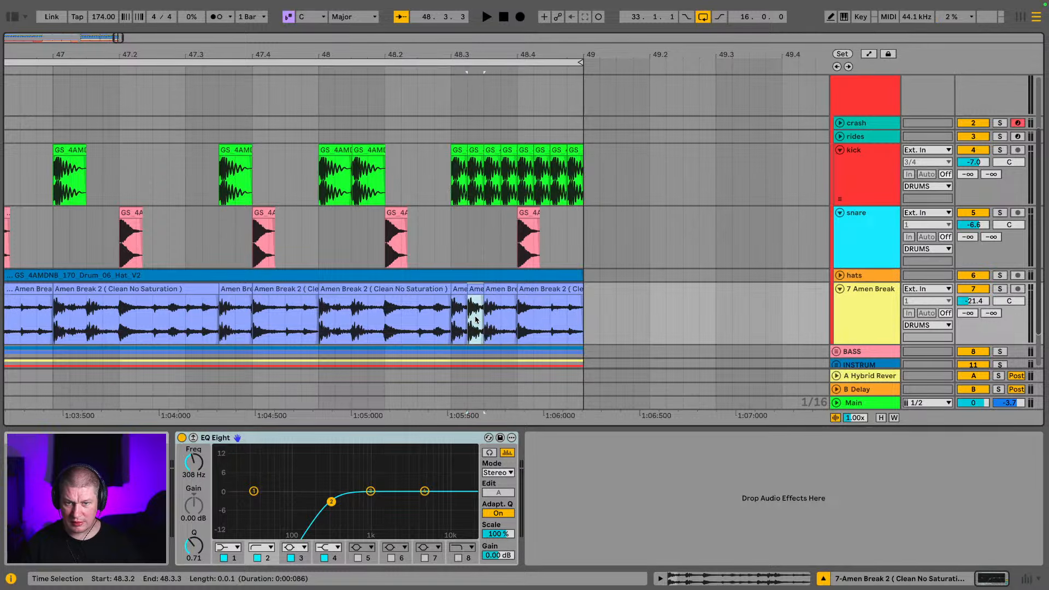
key("super+d")
key("super+d")
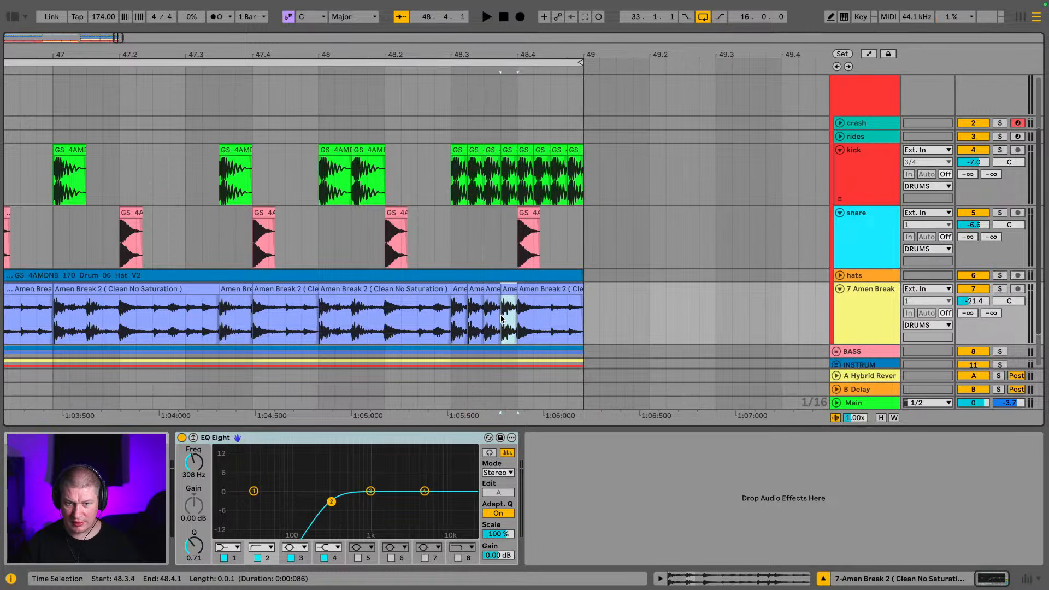
left_click_drag(517, 320, 464, 320)
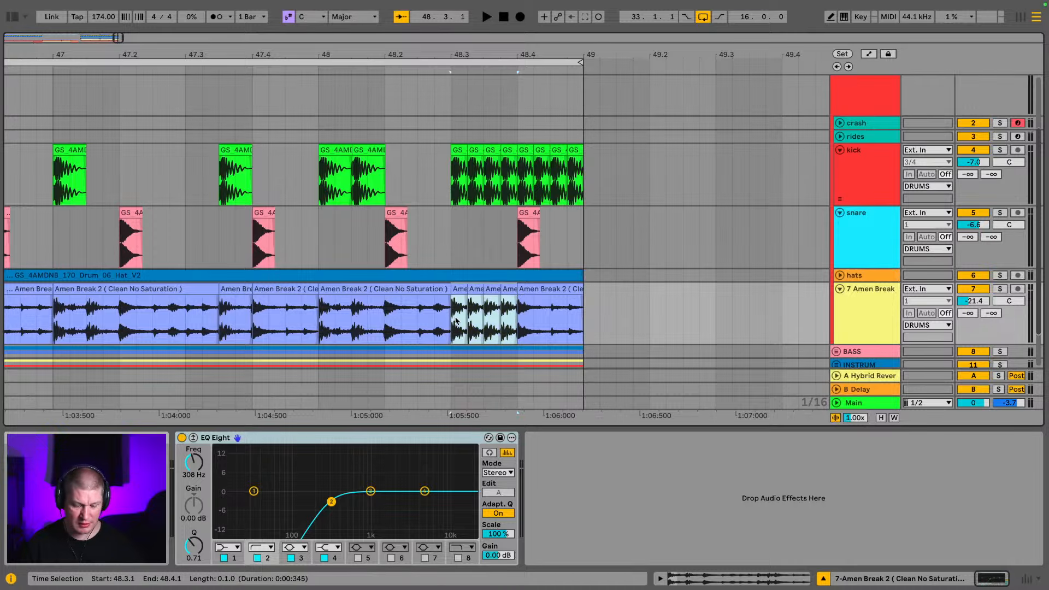
key("super+d")
Play the Amen Break roll from 48.3.1, soloing its track for a moment and returning to the full mix
left_click(456, 321)
key("space")
key("space")
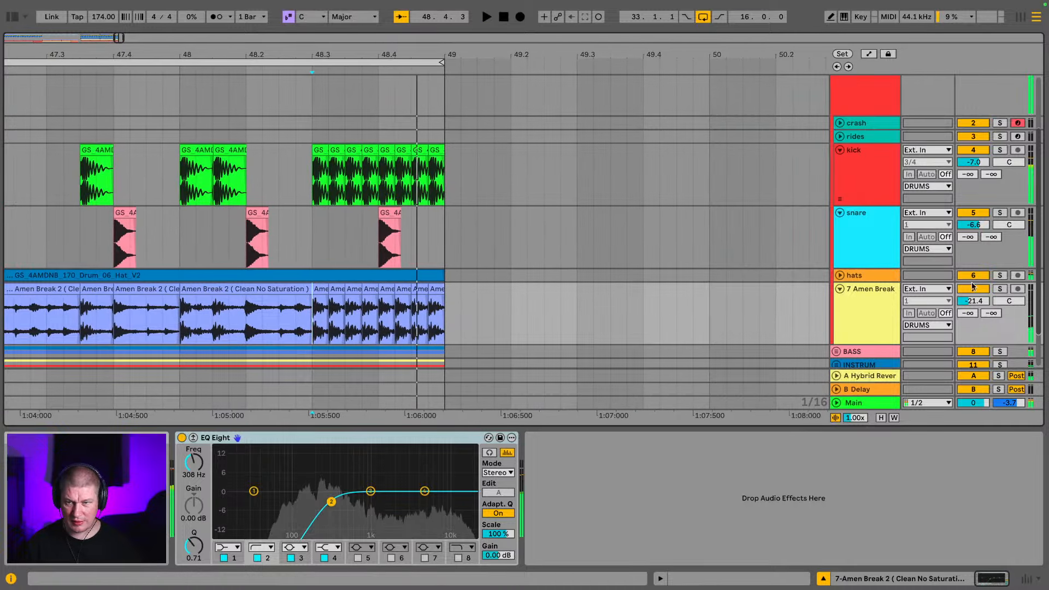
left_click(999, 289)
key("space")
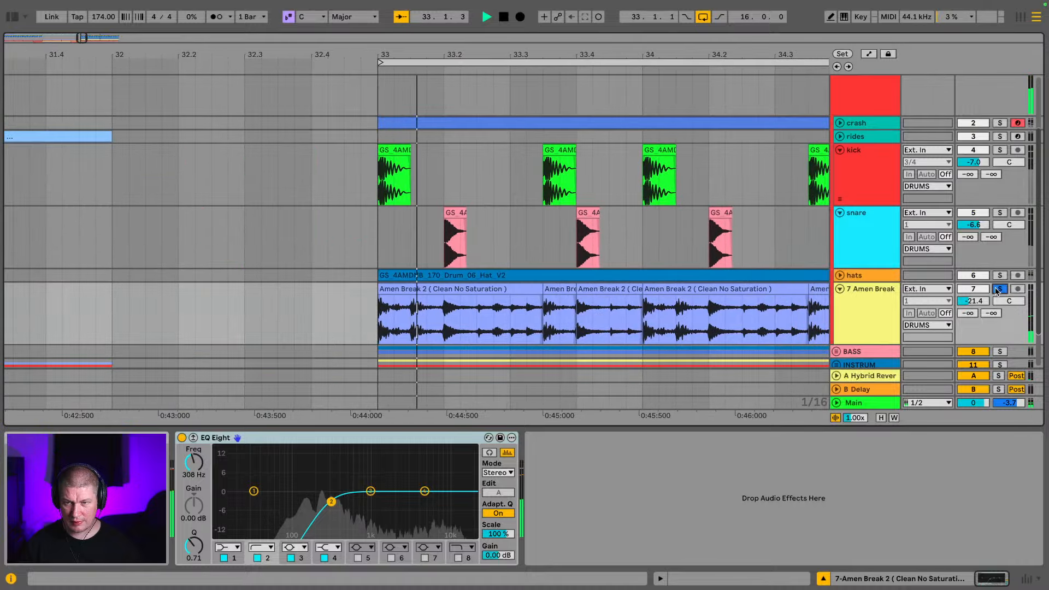
left_click(999, 289)
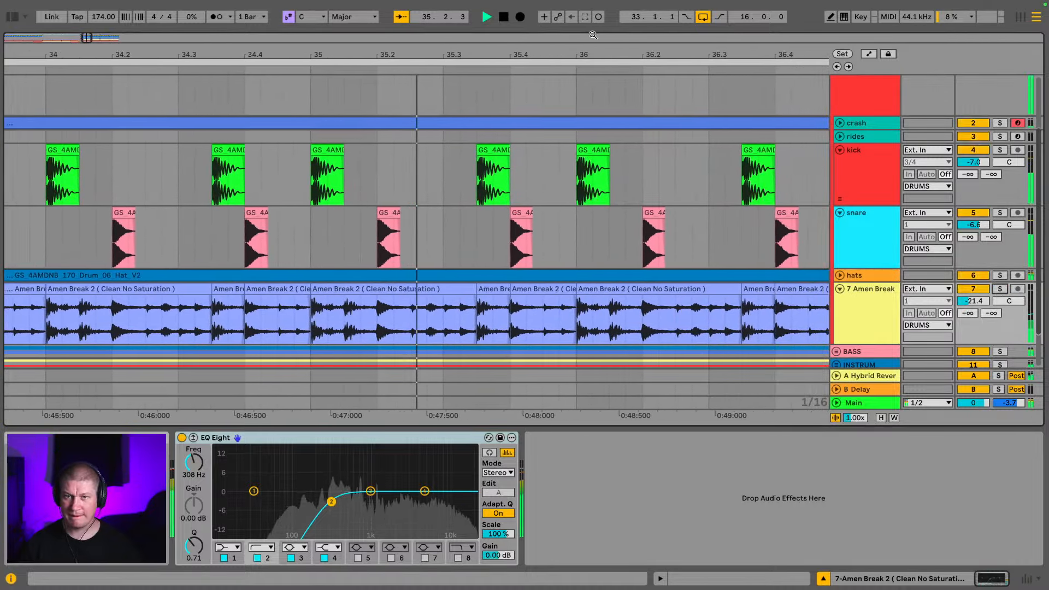
Play the combined kick and Amen Break fill from 48.2.3 on into the looped main section
left_click_drag(591, 53, 514, 131)
key("space")
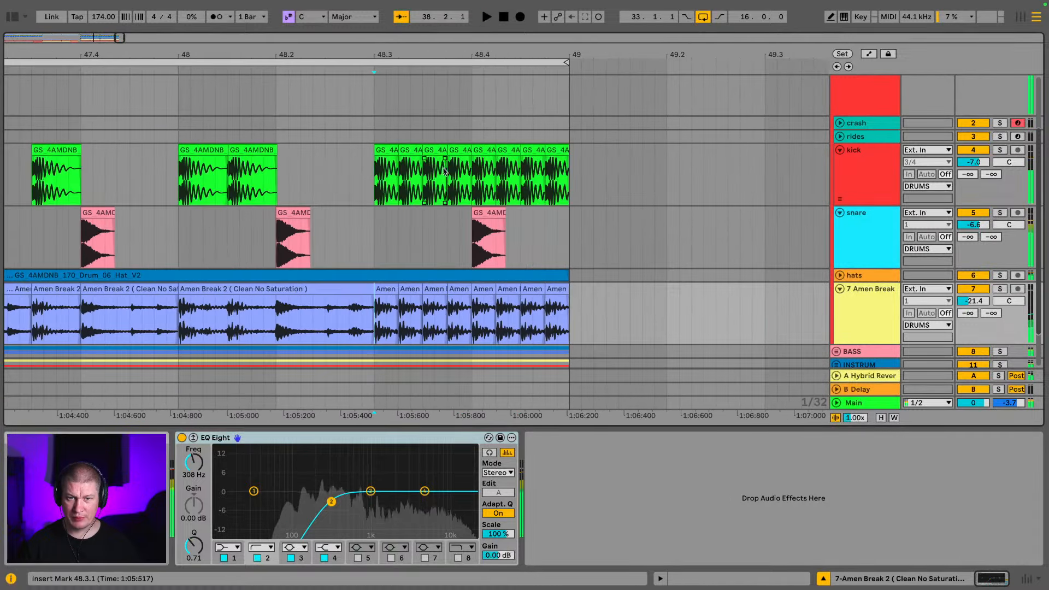
left_click(336, 228)
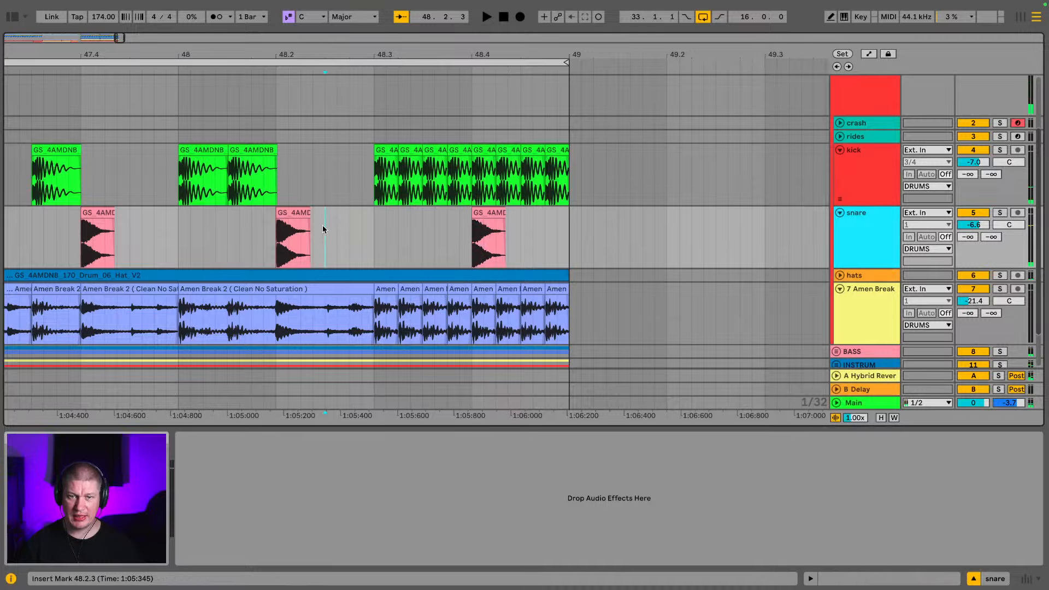
key("space")
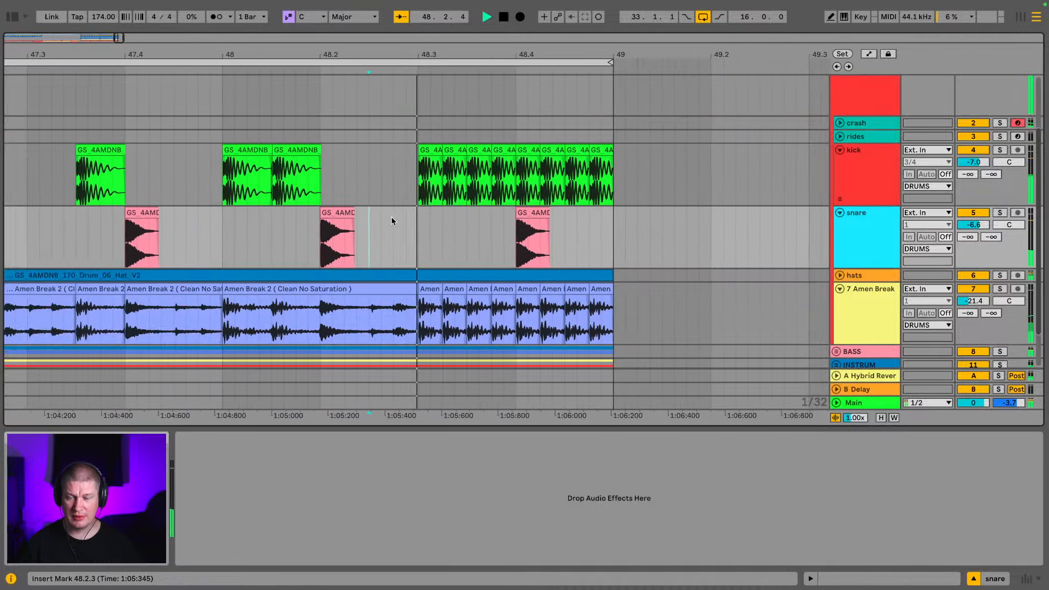
scroll(543, 182, "down", 1)
scroll(547, 181, "up", 4)
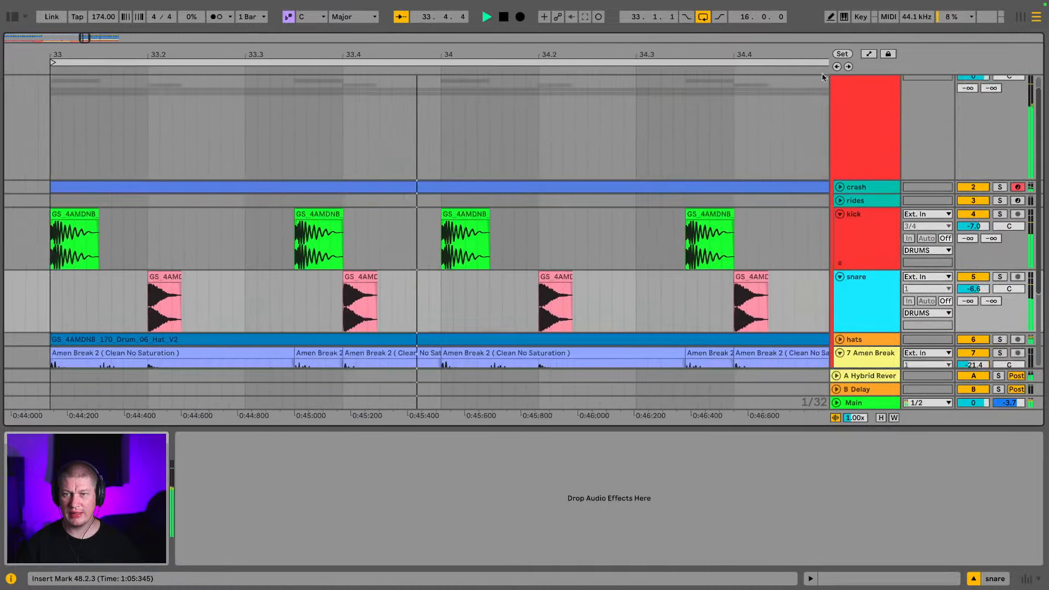
Fold the track groups, show the whole arrangement and play it from bar 1
key("alt+u")
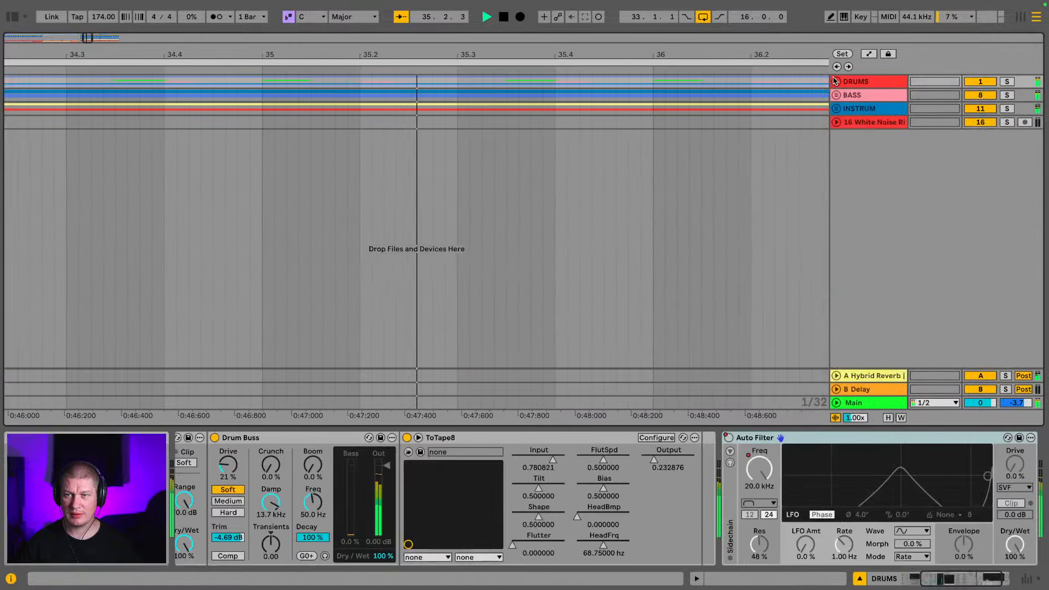
left_click_drag(695, 55, 215, 22)
left_click(17, 85)
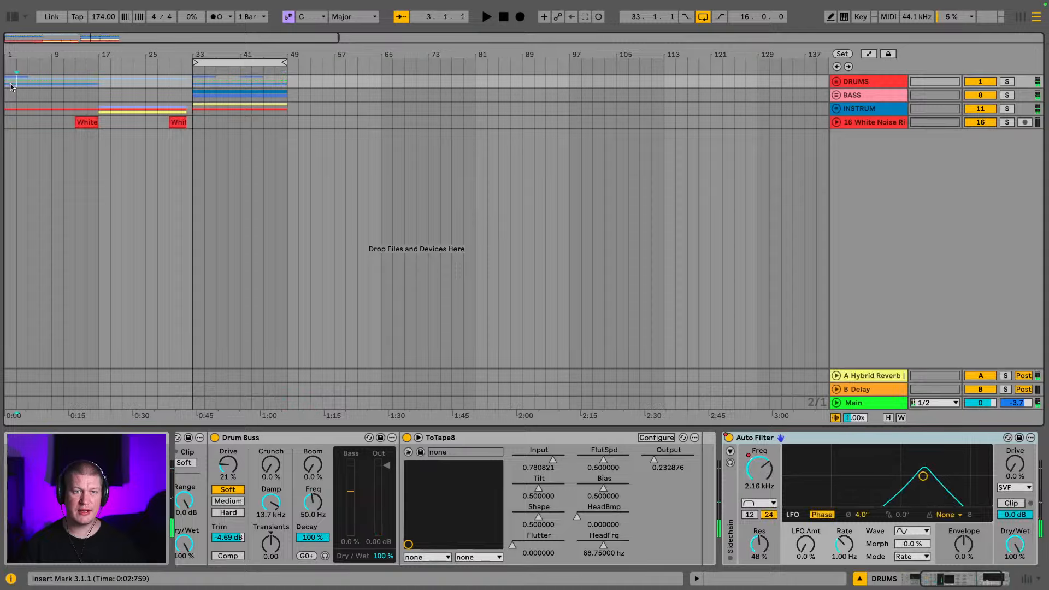
key("space")
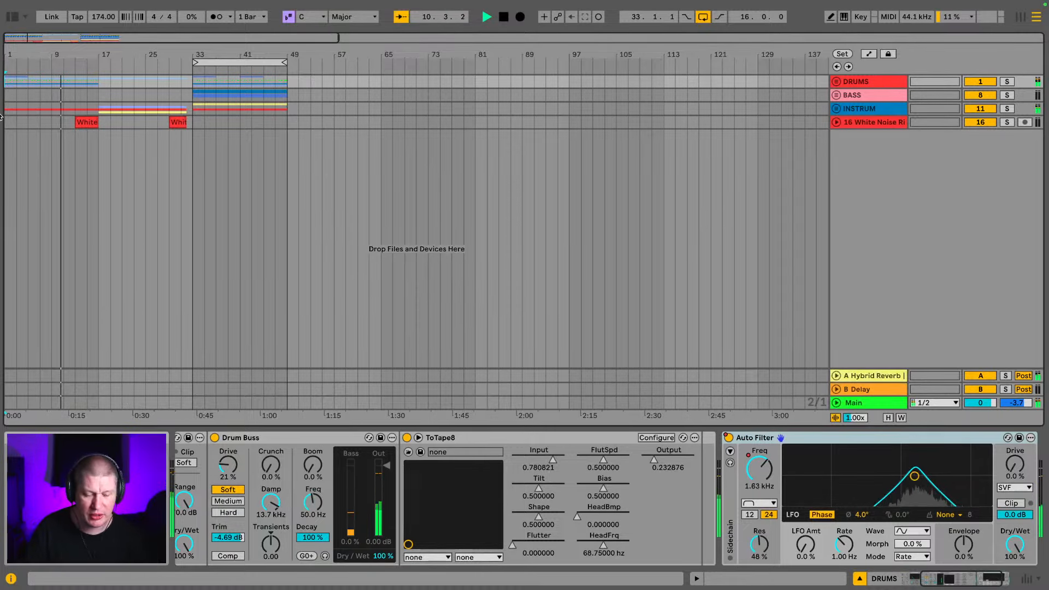
Set the White Noise Riser track's volume to about -32.4 dB in the mixer, then return to the arrangement around bars 5 to 61
key("Tab")
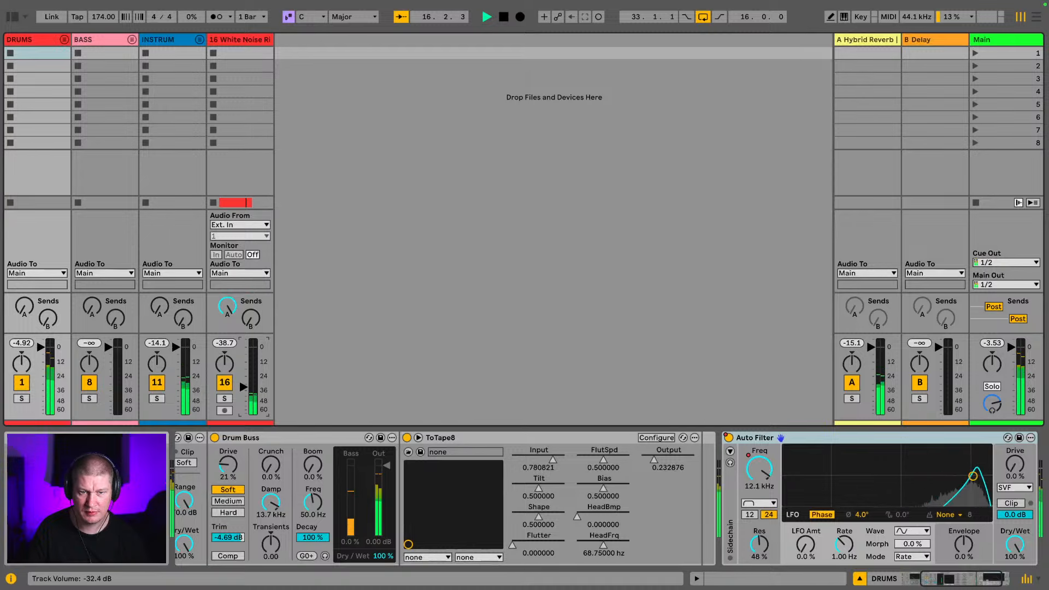
key("Tab")
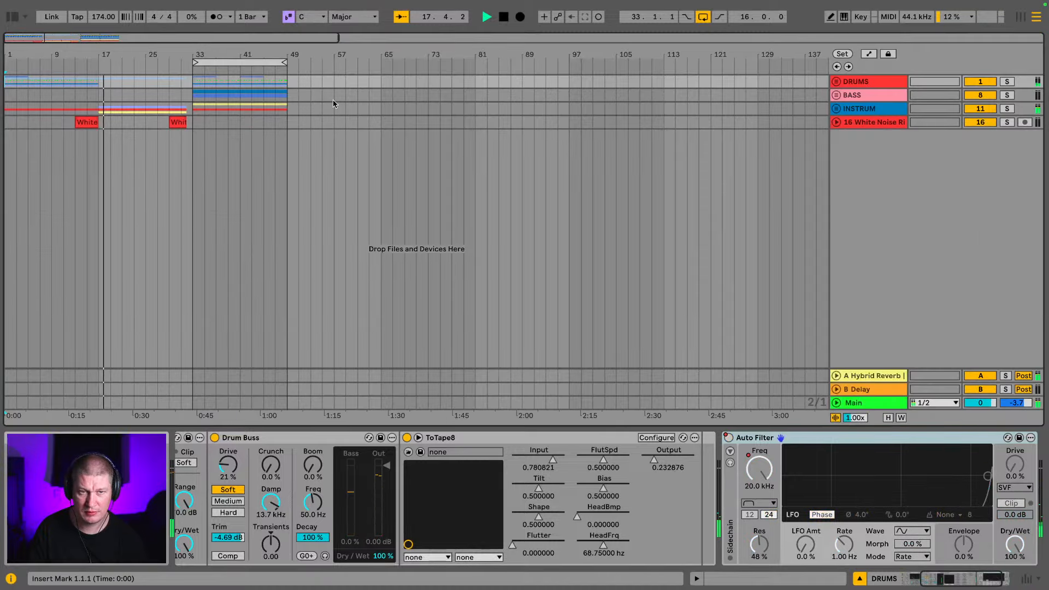
left_click(87, 68)
mouse_move(88, 67)
left_mouse_down()
mouse_move(146, 87)
mouse_move(154, 110)
mouse_move(157, 96)
left_mouse_up()
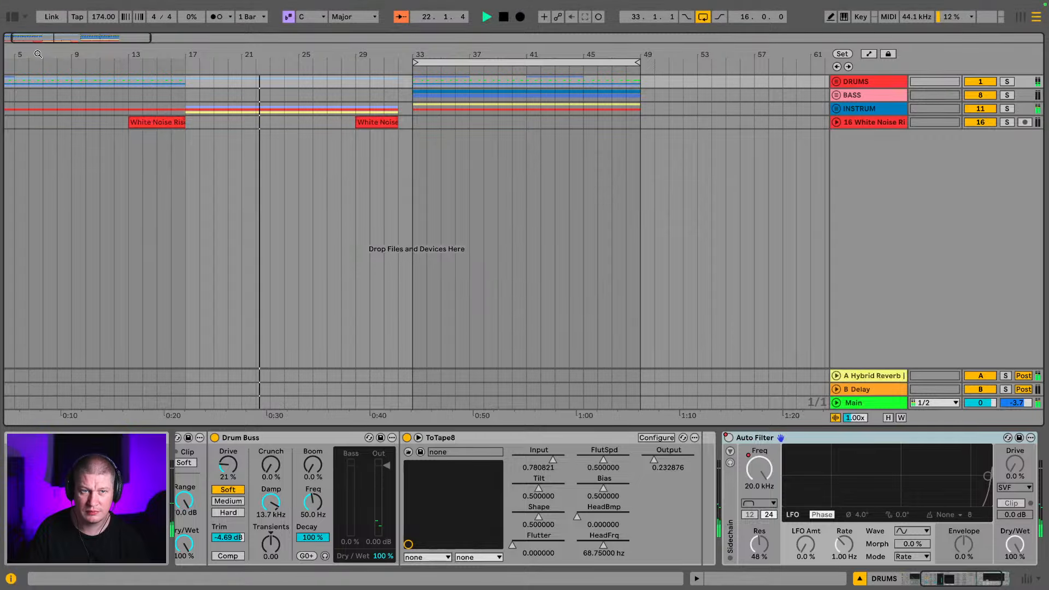
Show the browser, open the Production folder and collapse the Percs & Hits folder
left_click(12, 17)
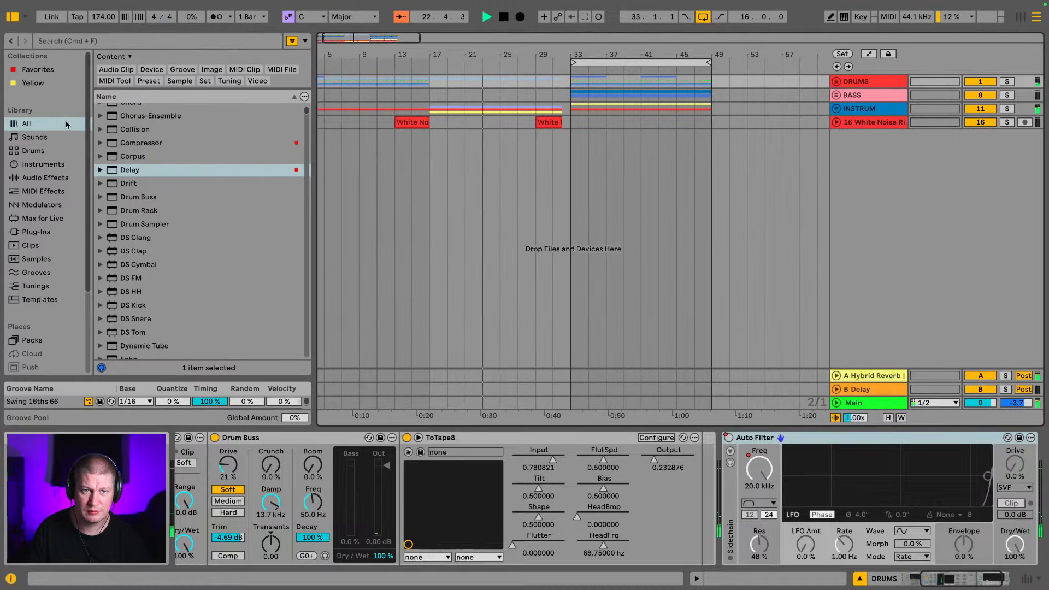
left_click(39, 167)
scroll(26, 239, "down", 5)
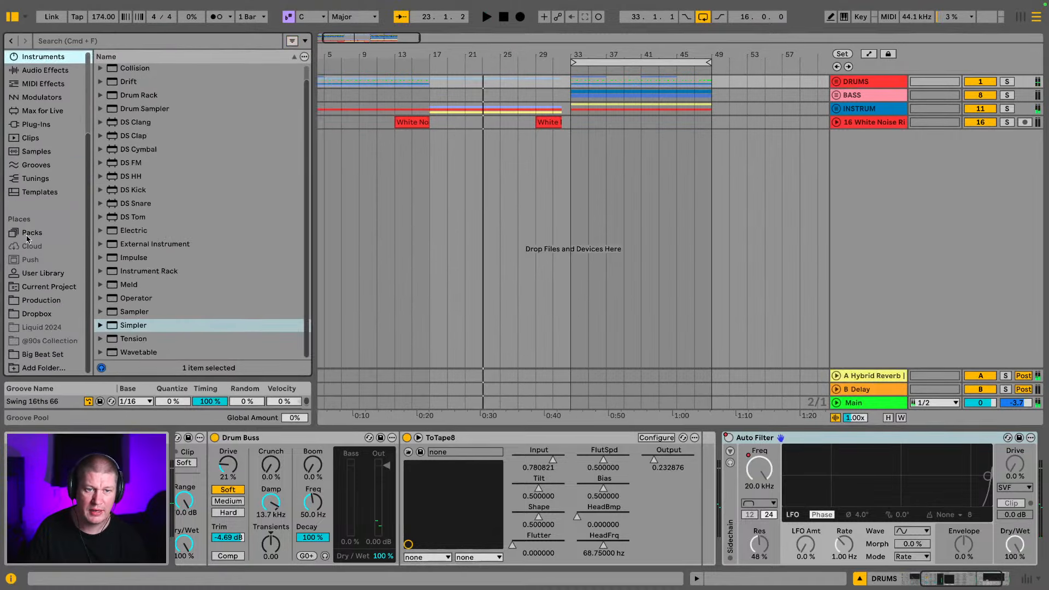
left_click(40, 301)
scroll(143, 139, "up", 3)
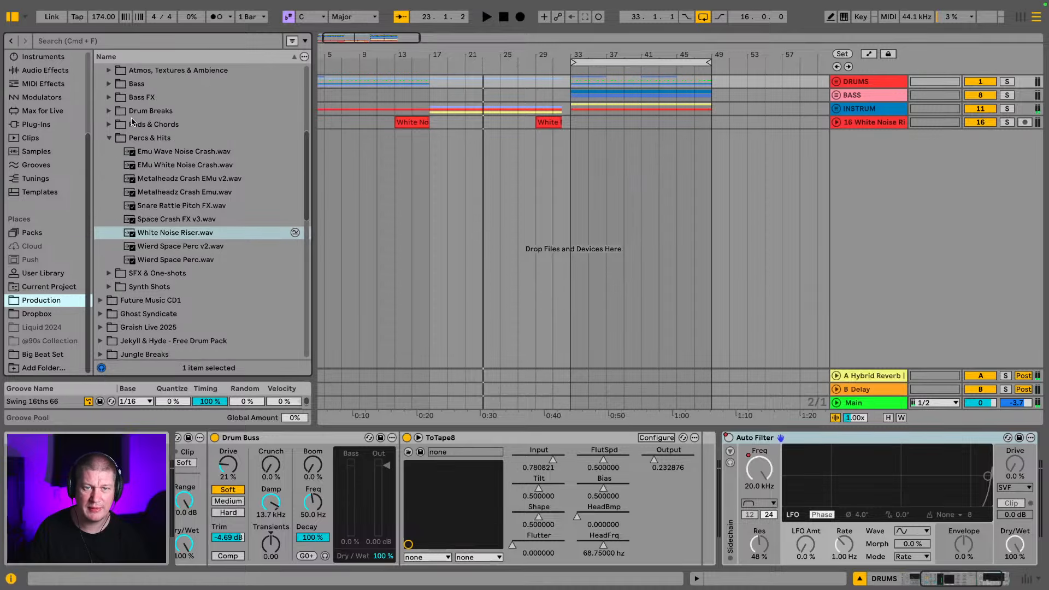
left_click(113, 141)
scroll(116, 141, "up", 5)
scroll(111, 161, "up", 2)
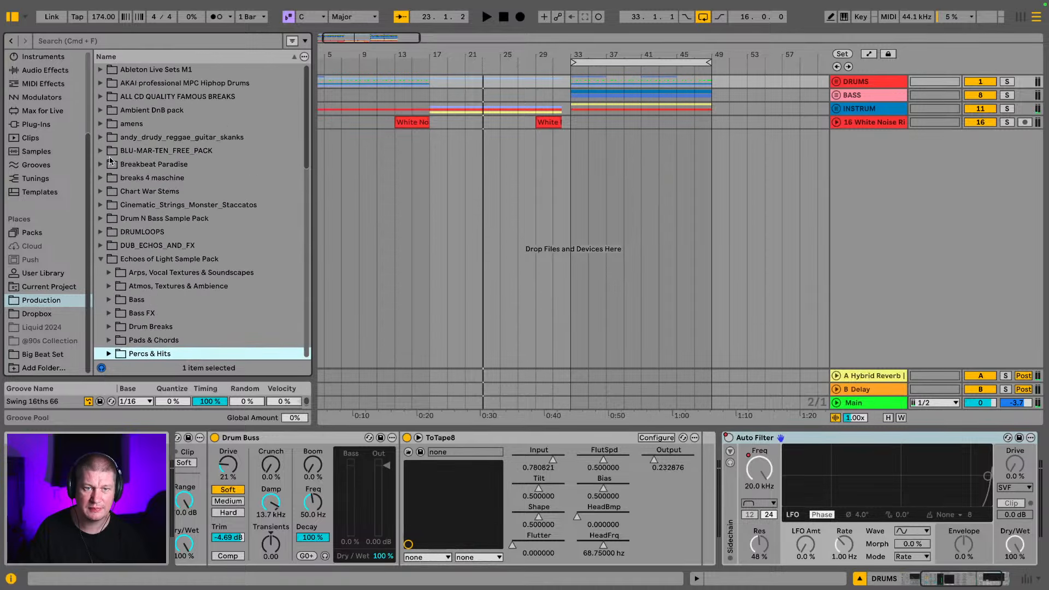
Expand ALL CD QUALITY FAMOUS BREAKS and audition Amen Break 3 and Amen Break 2 (Clean No Saturation)
left_click(100, 97)
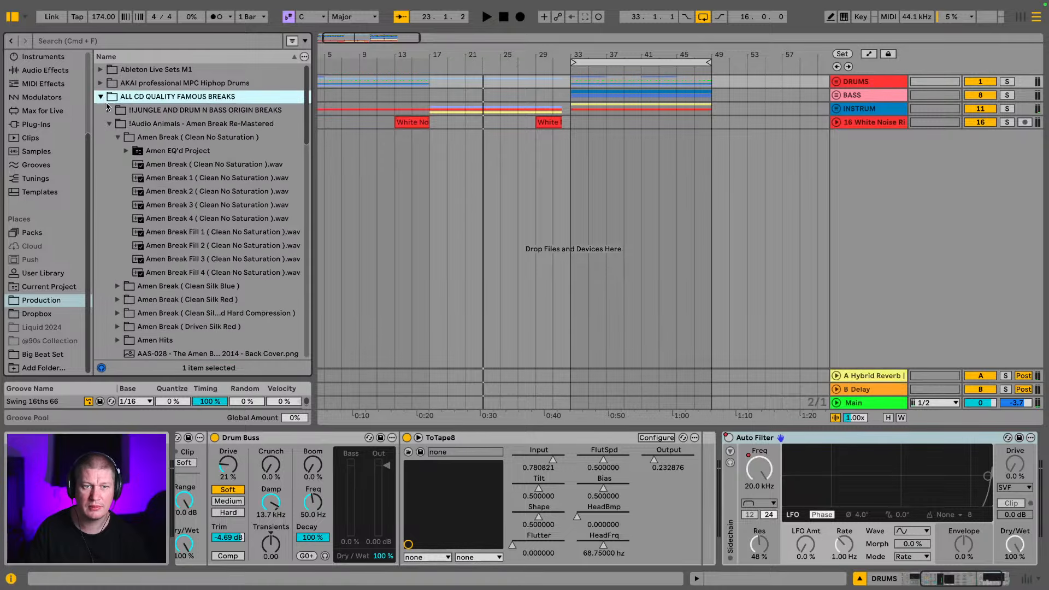
left_click(198, 208)
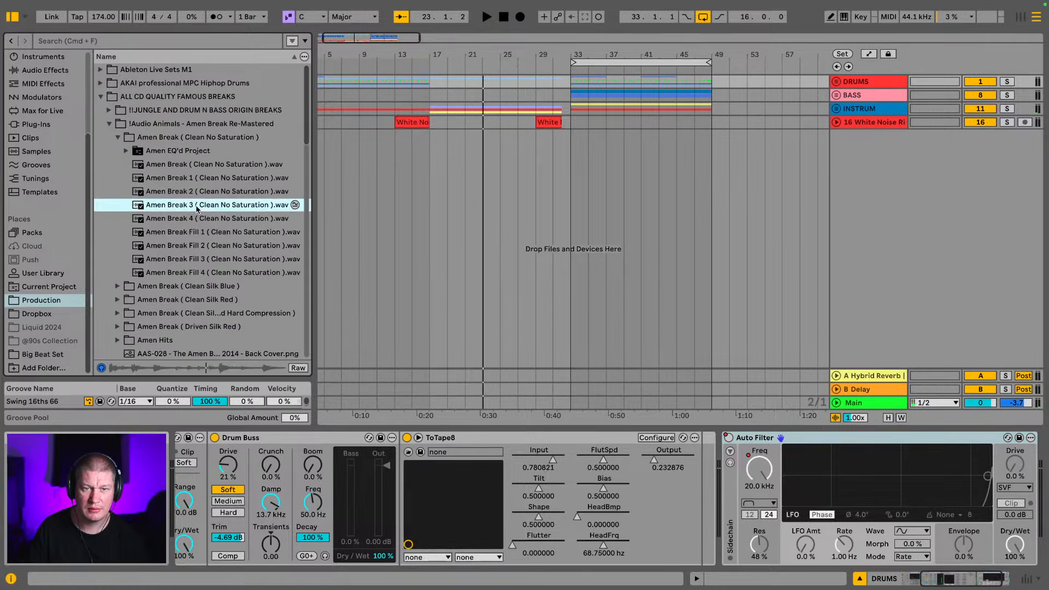
left_click(198, 196)
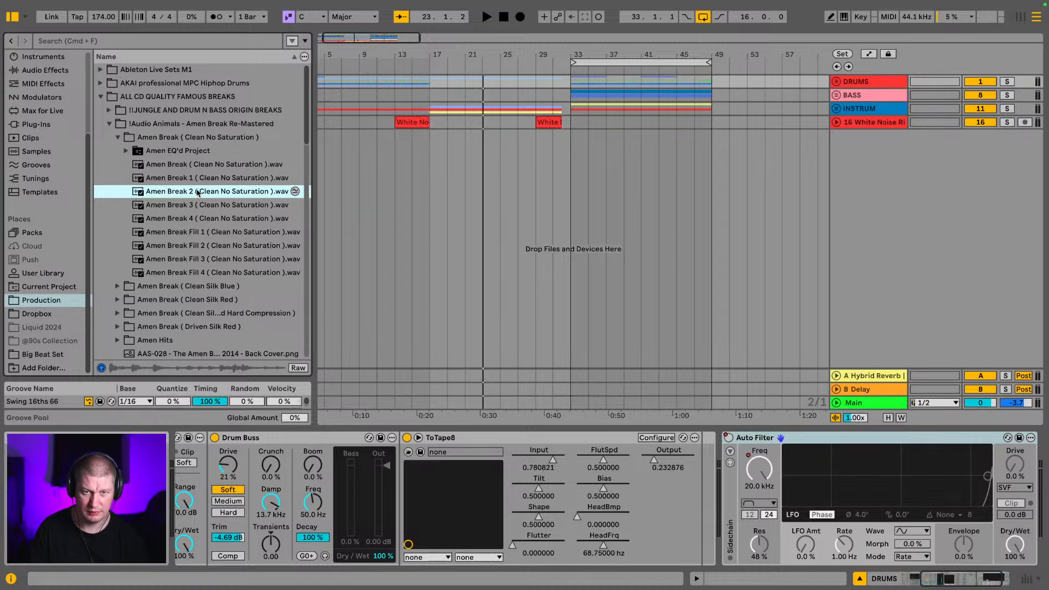
Place Amen Break 2 (Clean No Saturation) on a new track in bar 16, with volume -18.0 dB and reverb send 0 dB
left_click_drag(197, 192, 425, 169)
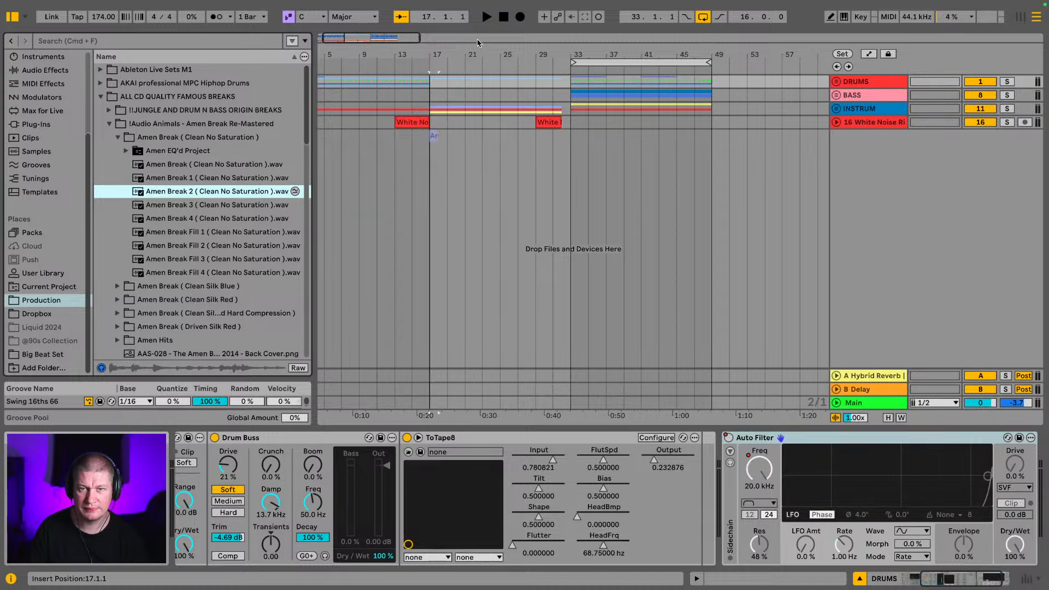
left_click_drag(431, 51, 381, 157)
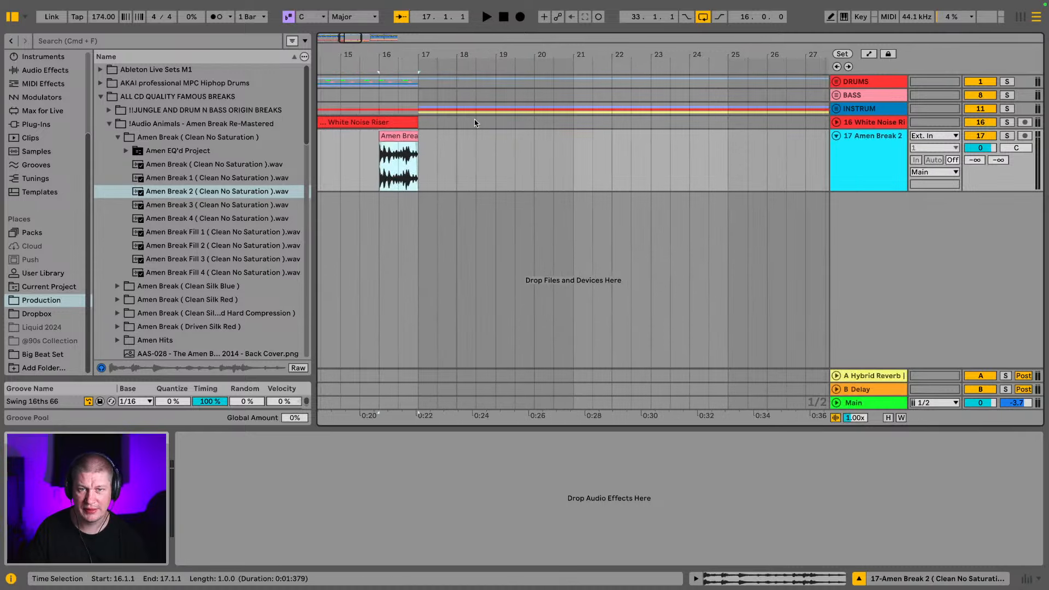
left_click(835, 147)
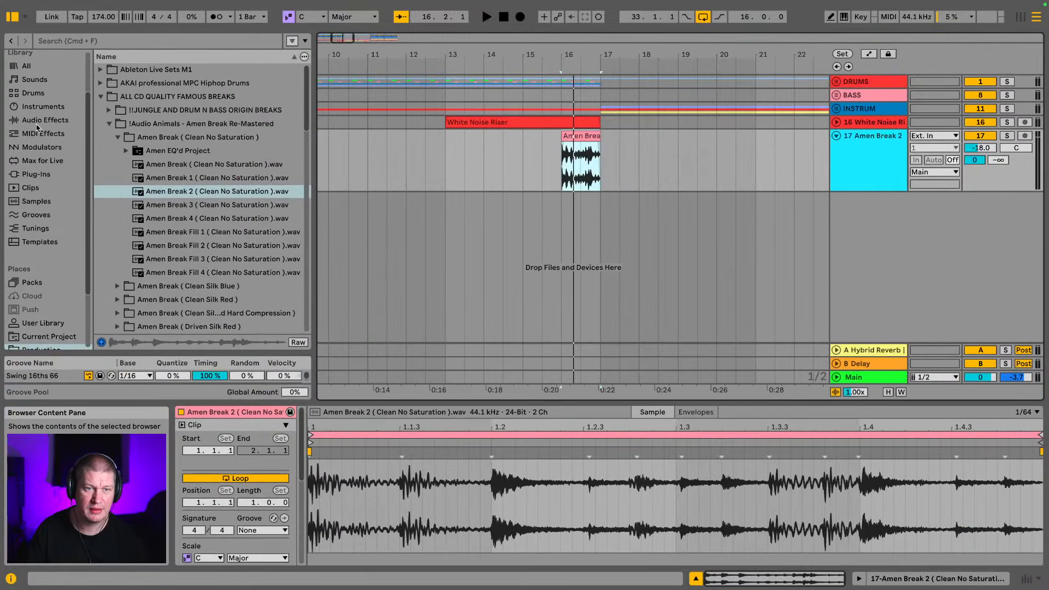
Add an EQ Eight audio effect to the Amen Break 2 track
left_click(35, 120)
scroll(120, 175, "up", 2)
scroll(133, 186, "down", 5)
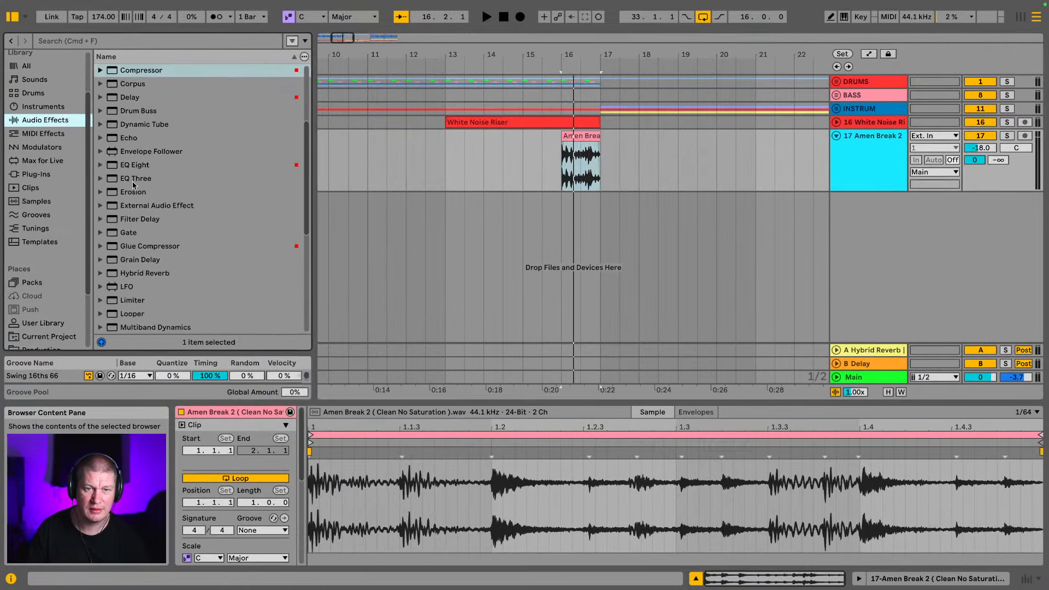
left_click(147, 170)
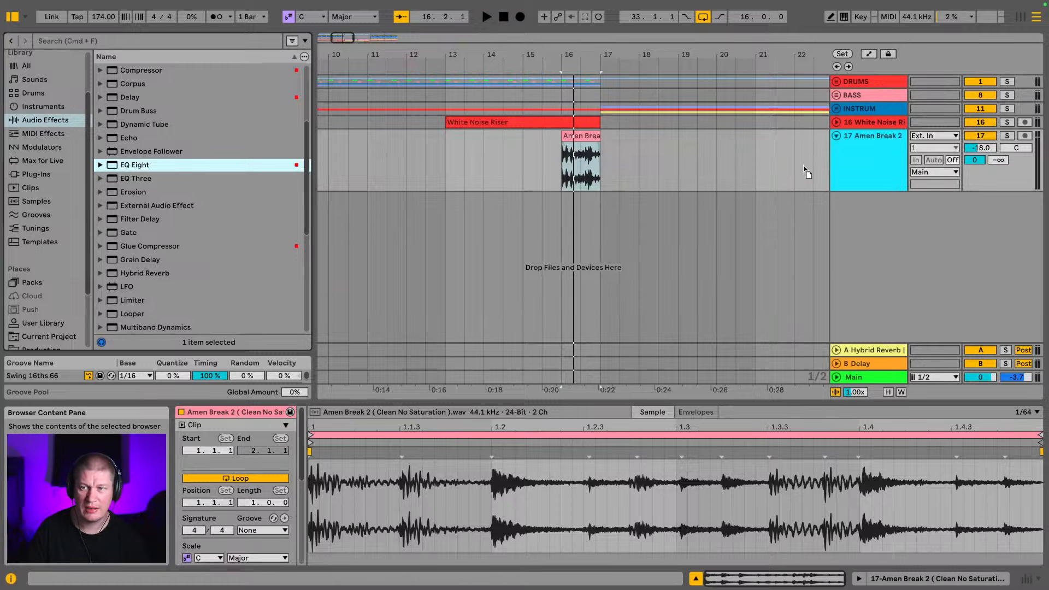
key("Return")
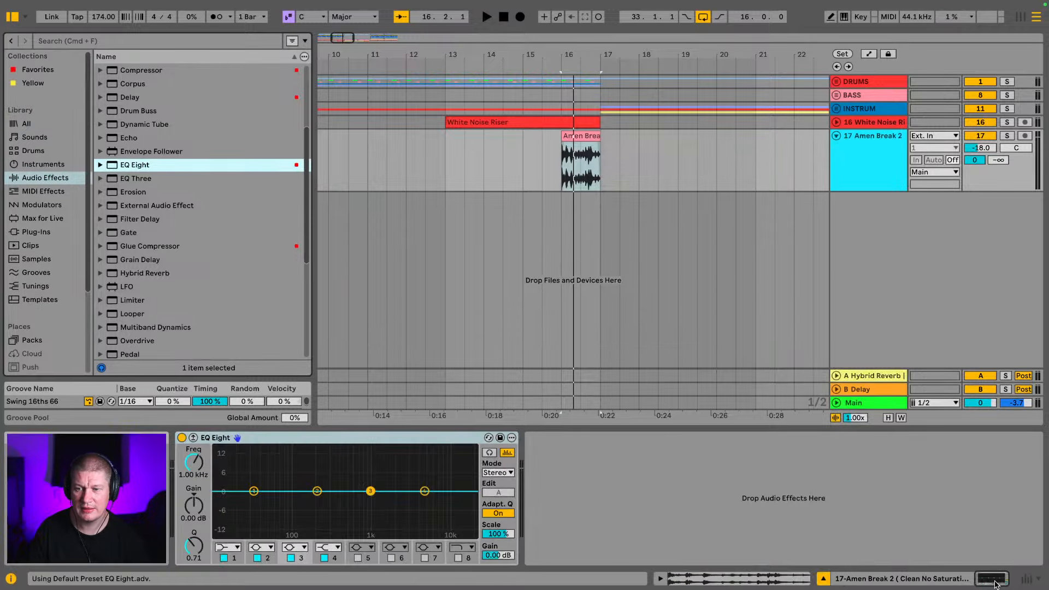
Change EQ Eight band 3 to a low cut filter and set its frequency to about 391 Hz during playback
left_click(289, 548)
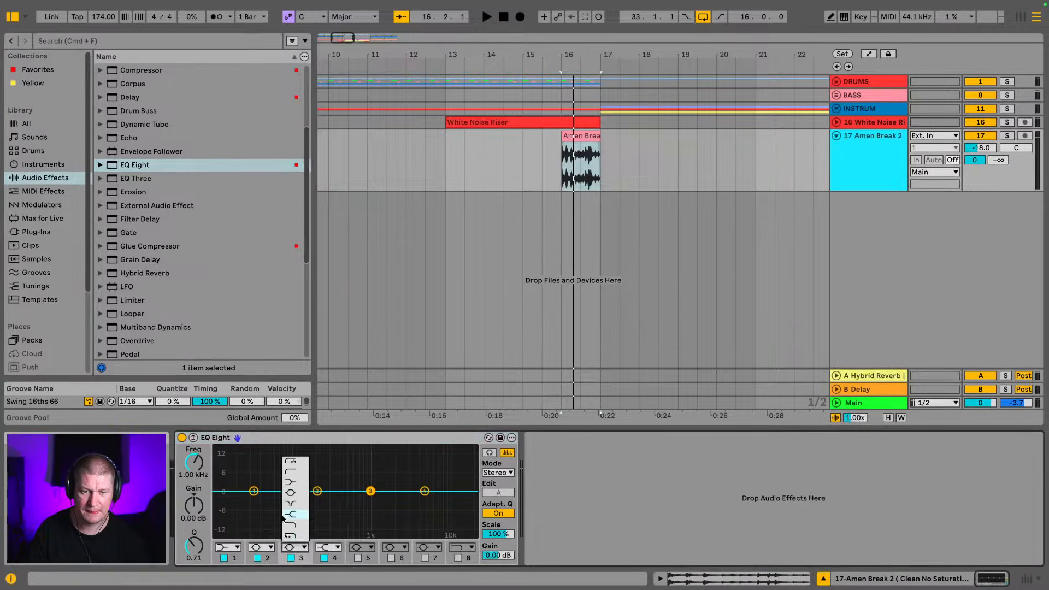
left_click(288, 474)
key("space")
left_click_drag(370, 491, 339, 502)
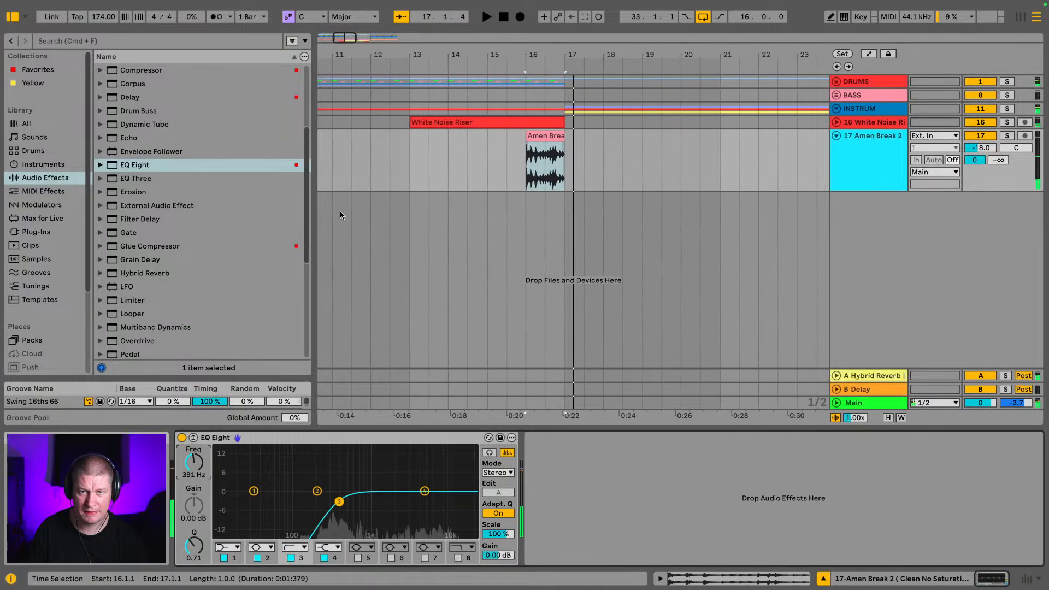
Play from bar 13 and lower the Amen Break 2 track's reverb send A to about -9.0 dB in the mixer
left_click(411, 166)
key("space")
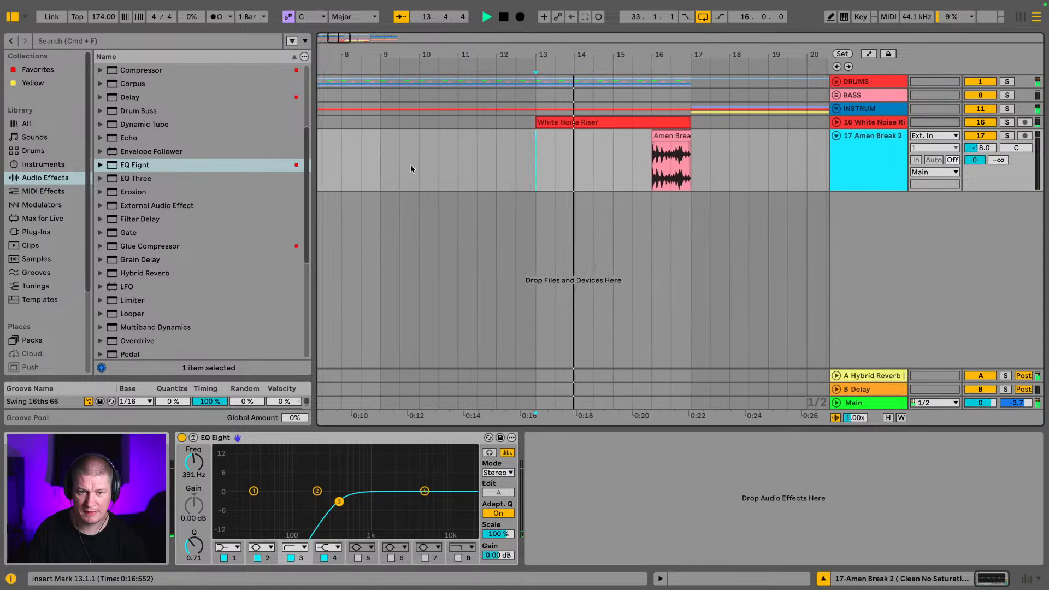
key("Tab")
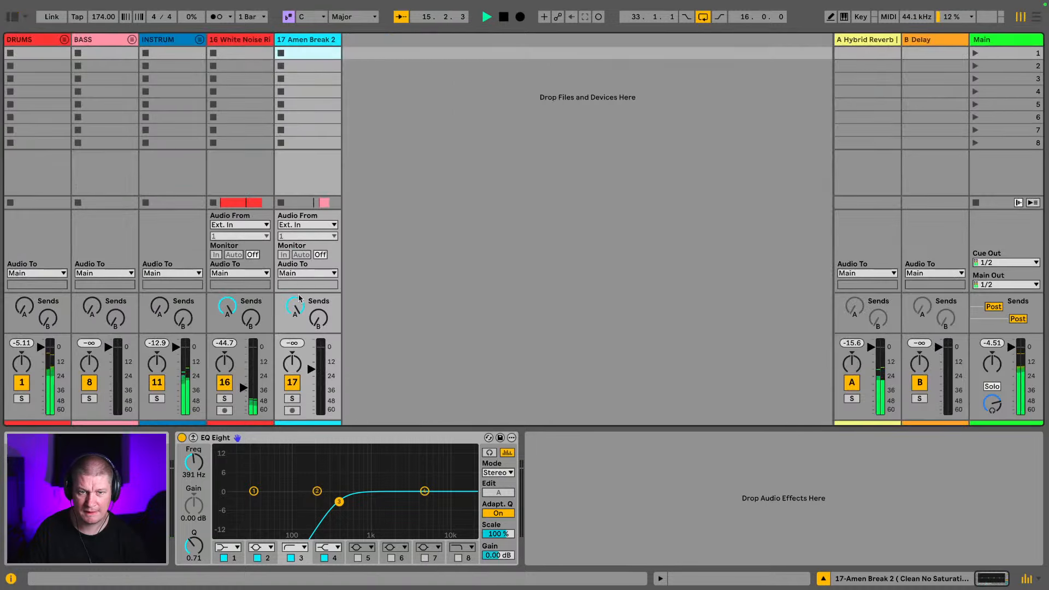
left_click_drag(295, 307, 293, 313)
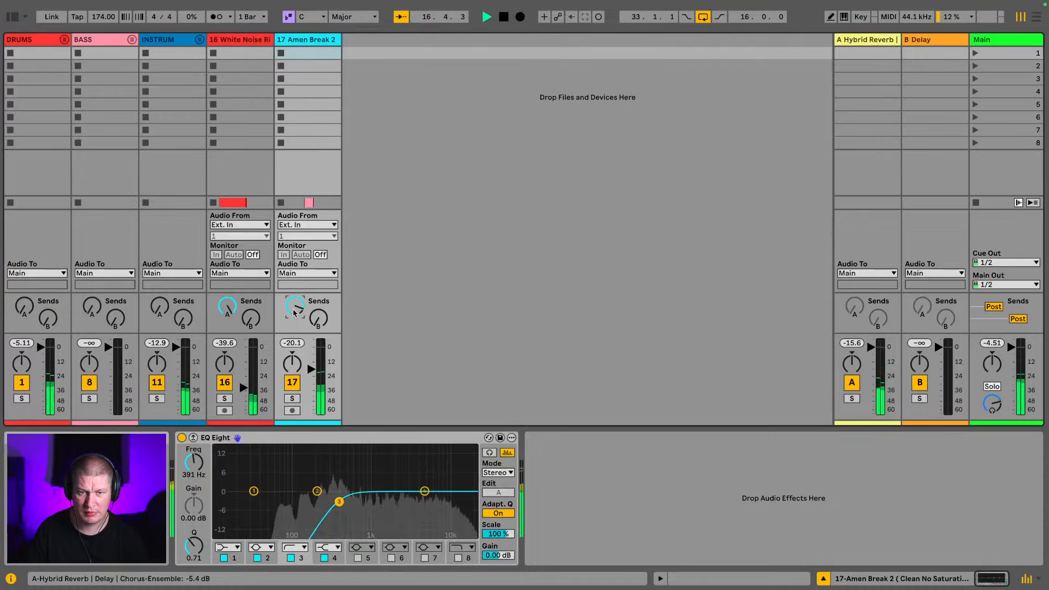
key("space")
key("Tab")
key("Tab")
key("Tab")
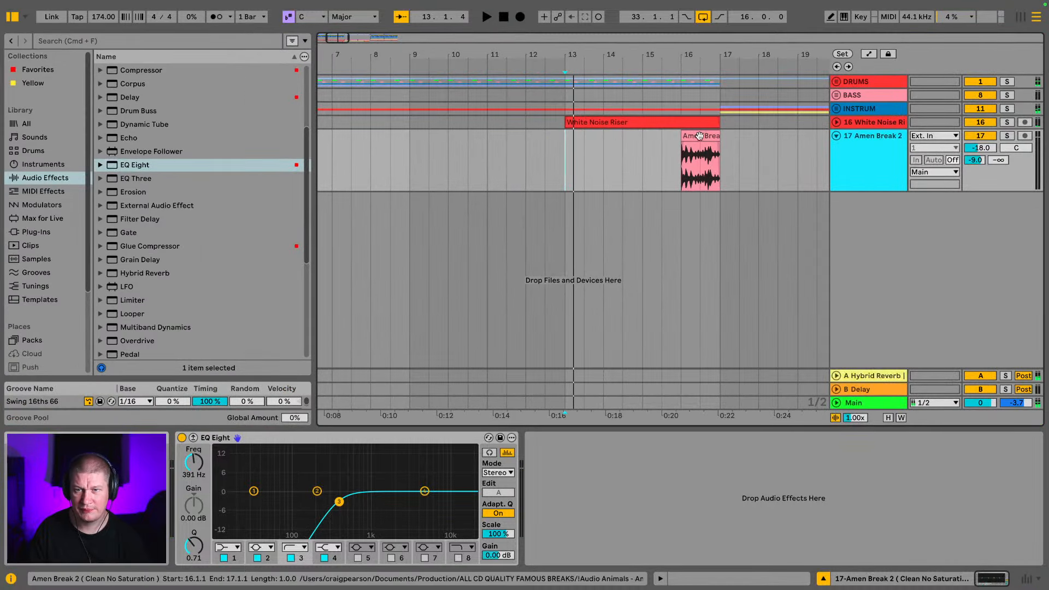
Open the bar 16 Amen Break 2 clip in an enlarged clip view and show its clip Transposition envelope
left_click(701, 164)
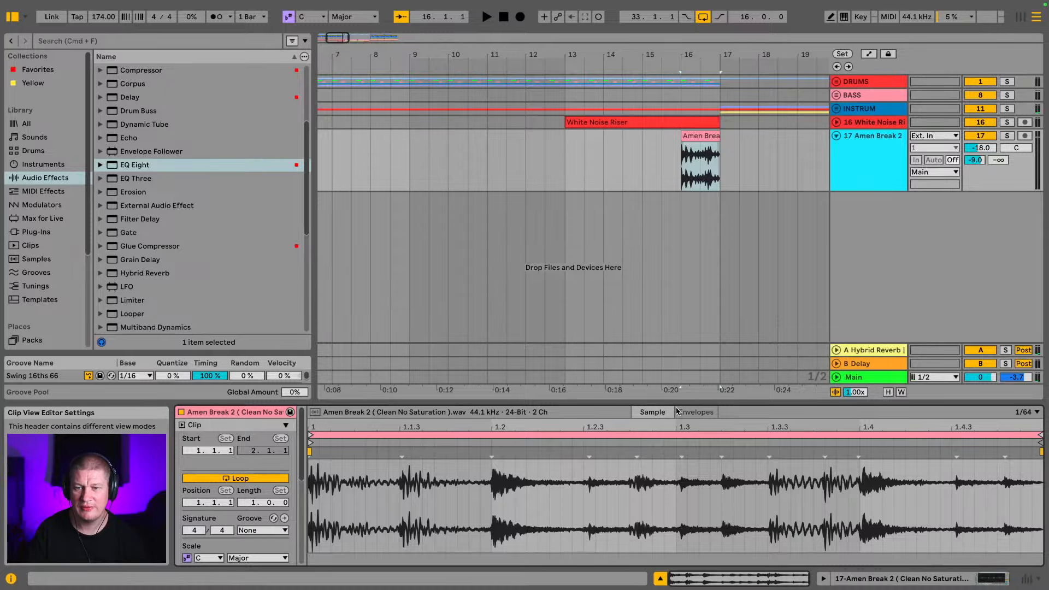
left_click_drag(677, 411, 700, 284)
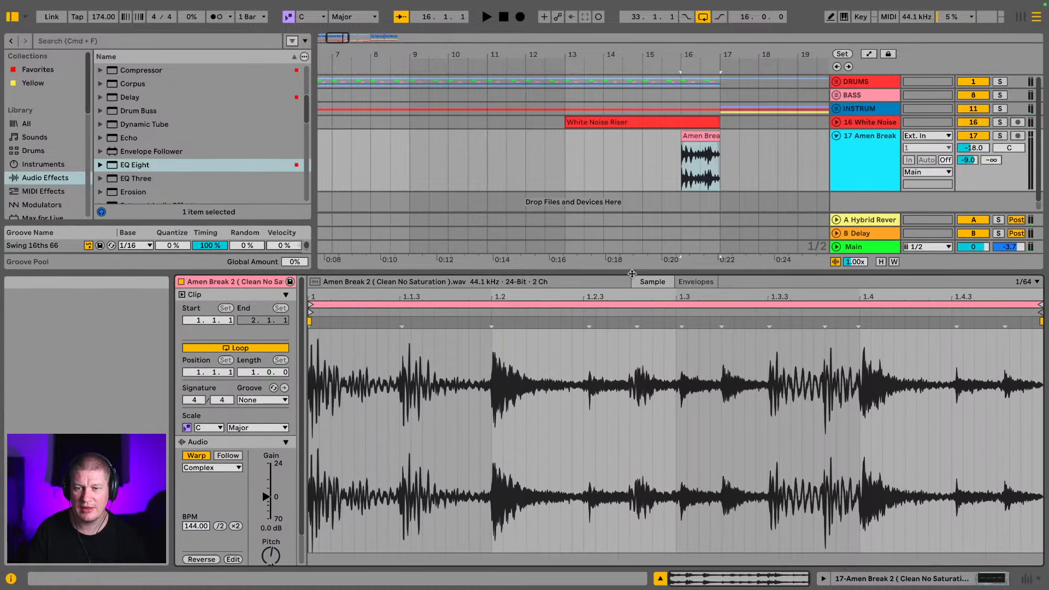
left_click(699, 282)
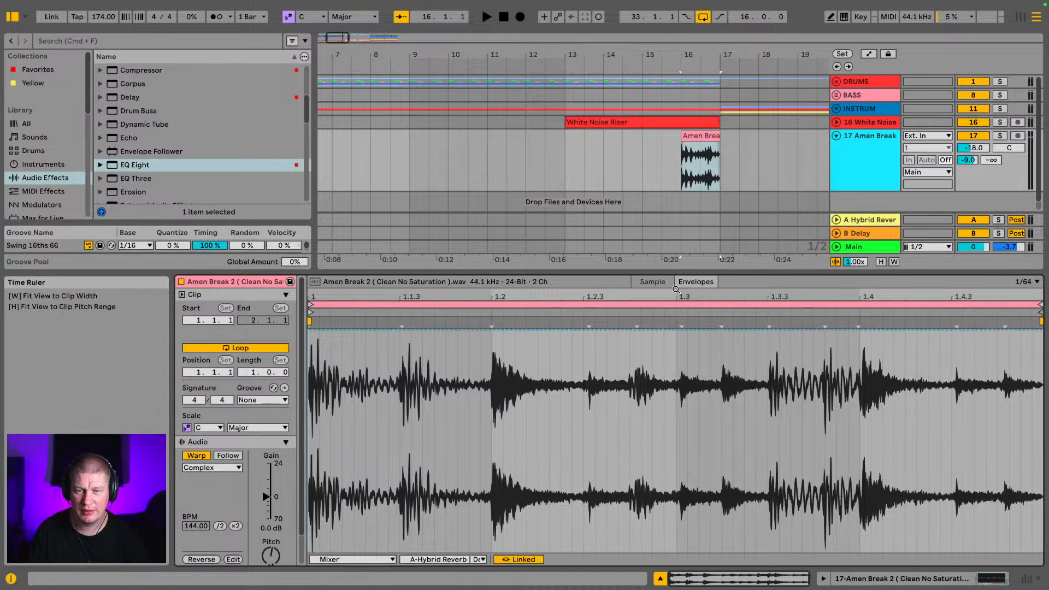
left_click(365, 560)
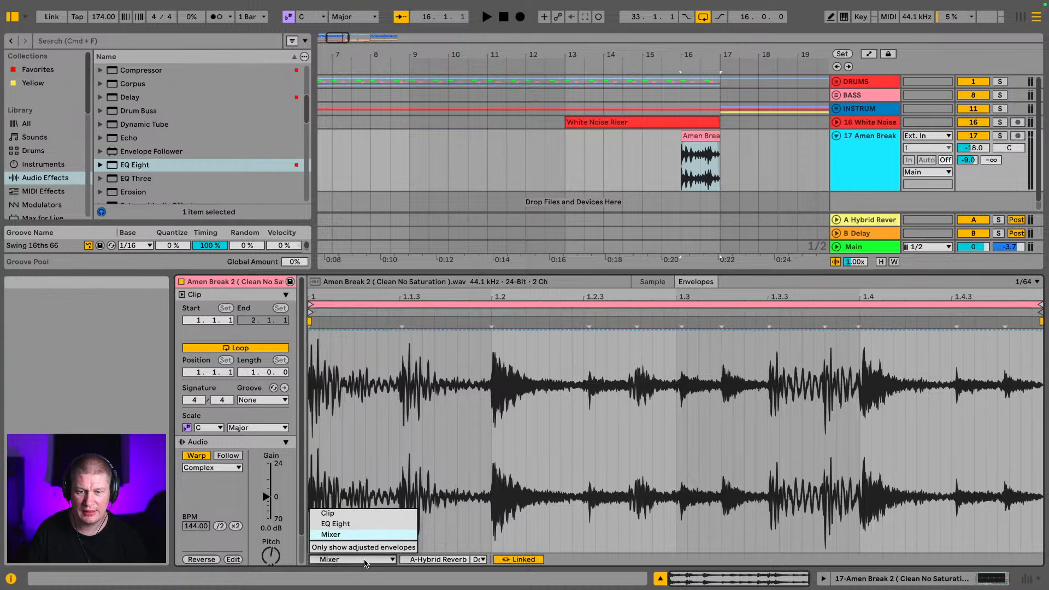
left_click(364, 515)
left_click(427, 560)
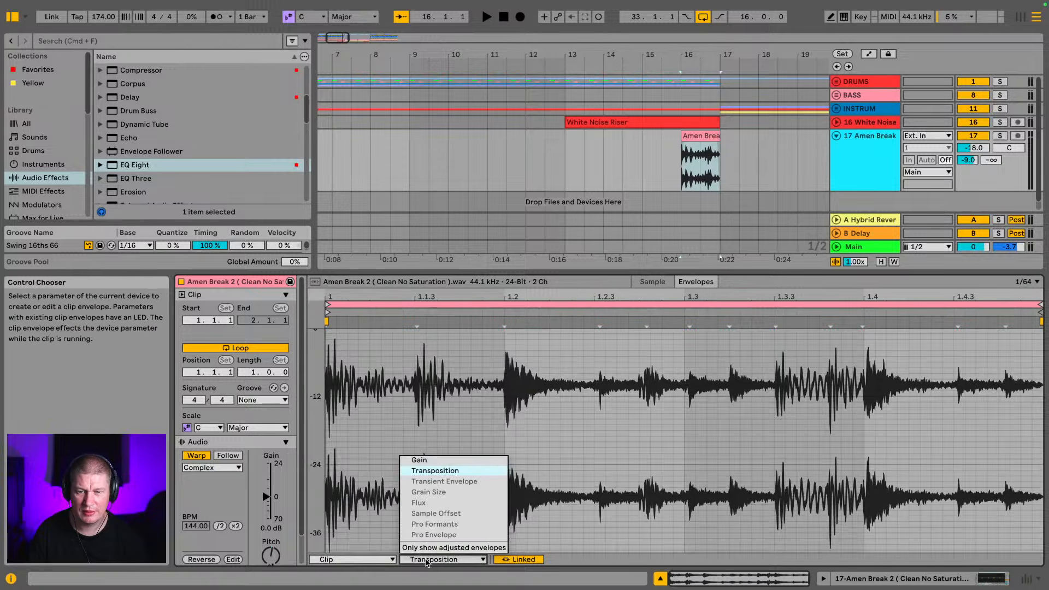
left_click(428, 559)
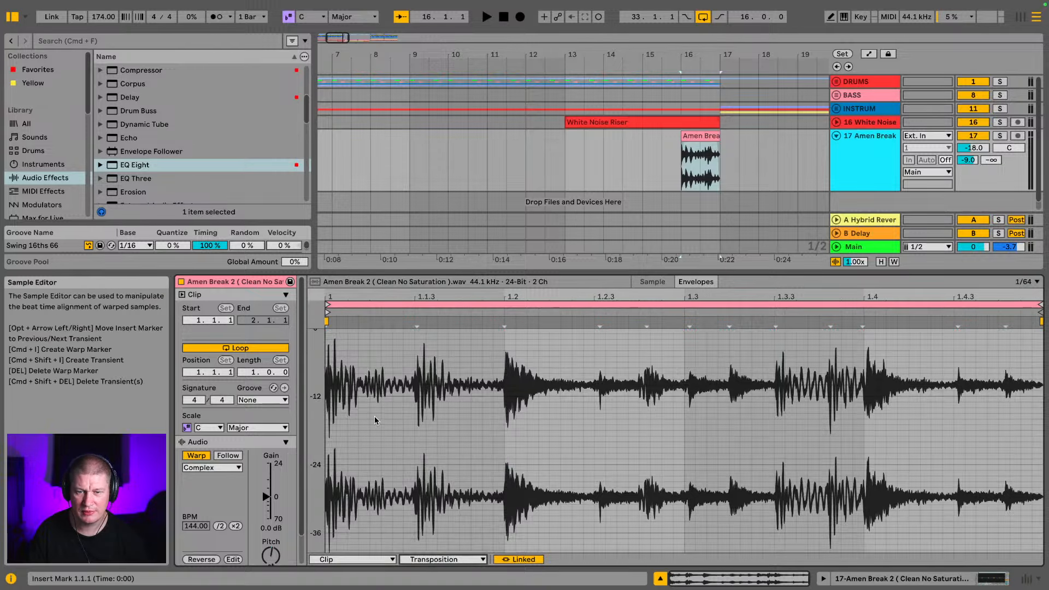
Draw the clip's transposition envelope as a ramp from 0 st at the start to about -8 st at the end
scroll(380, 421, "up", 3)
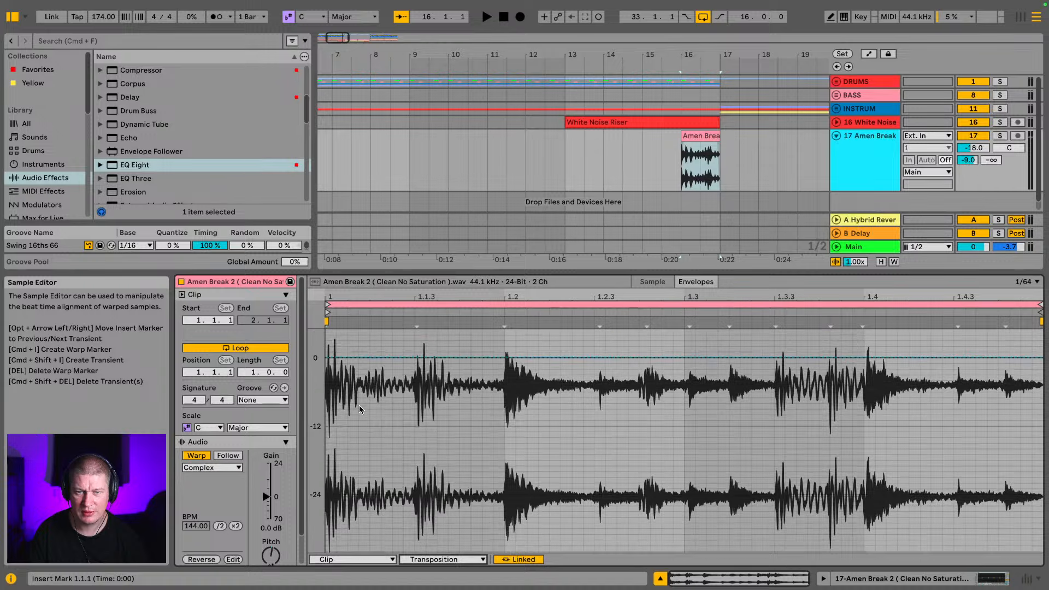
left_click(328, 359)
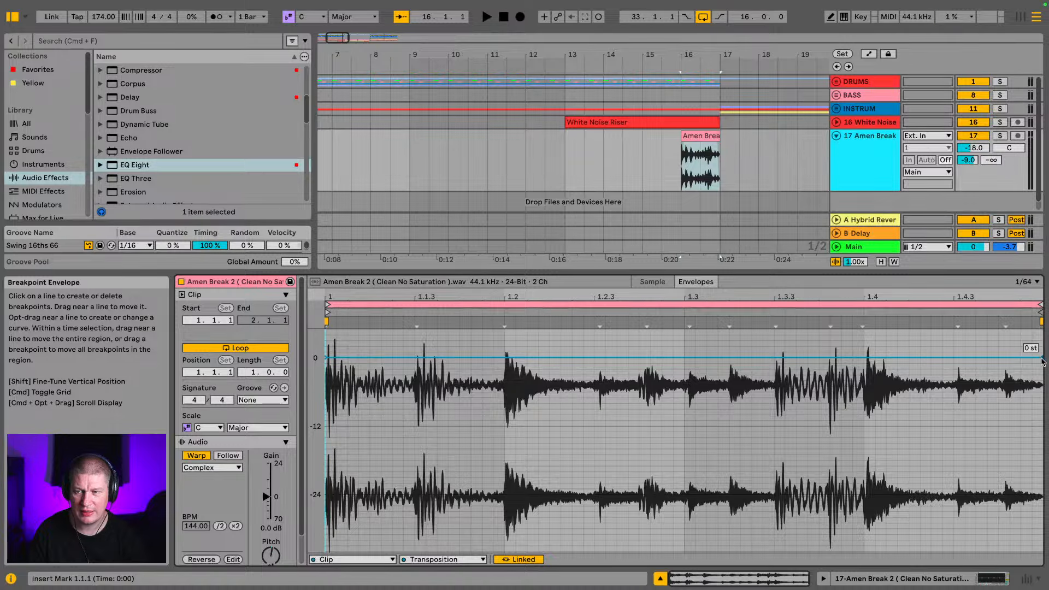
left_click_drag(1041, 358, 1041, 403)
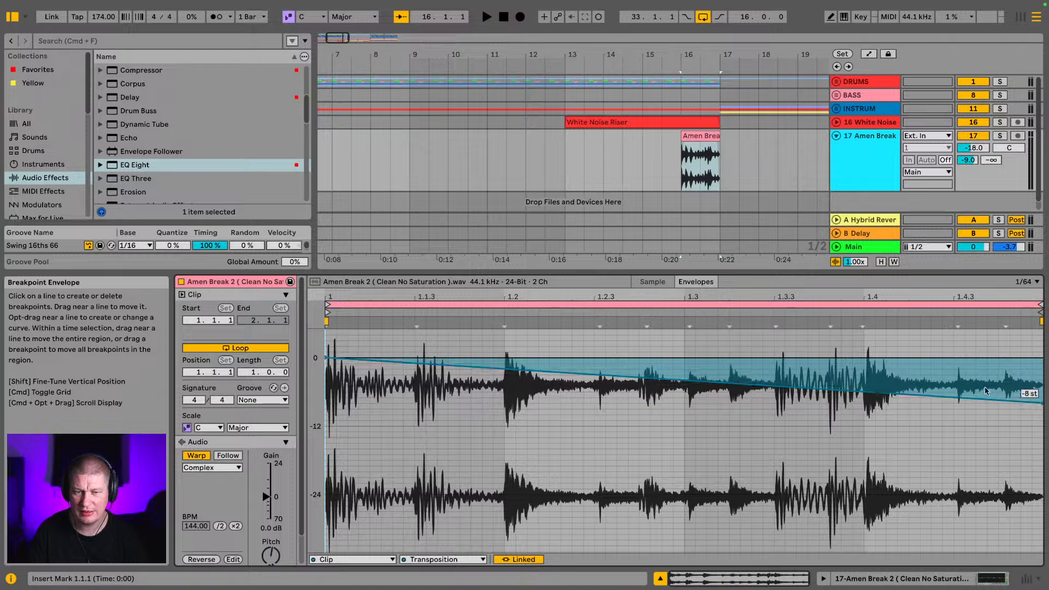
Solo the Amen Break 2 track, lower the transposition ramp's end to about -12 st, and play the clip
key("space")
left_click(1001, 138)
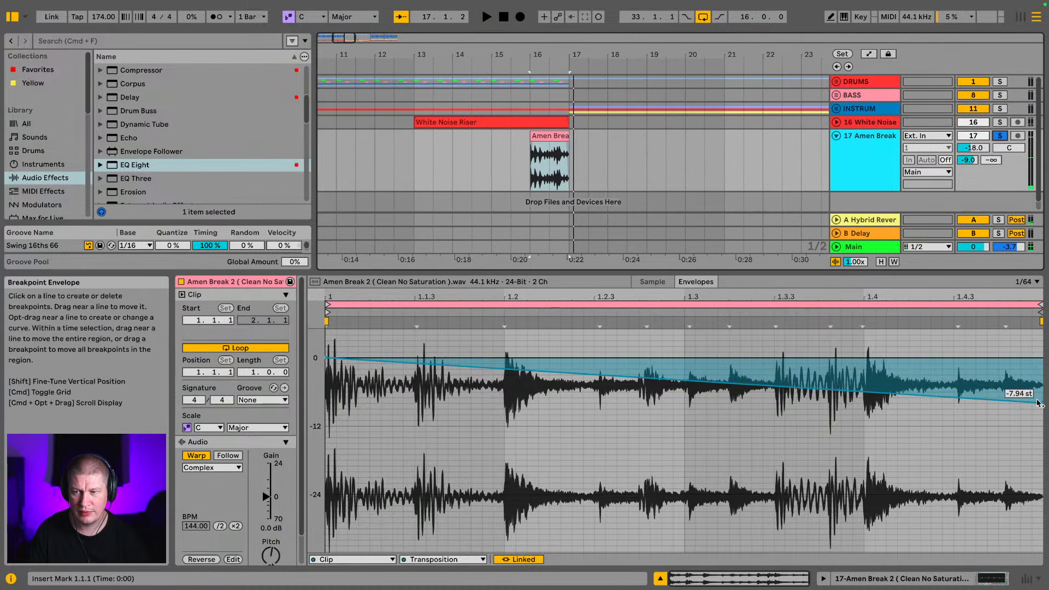
left_click_drag(1044, 407, 1042, 426)
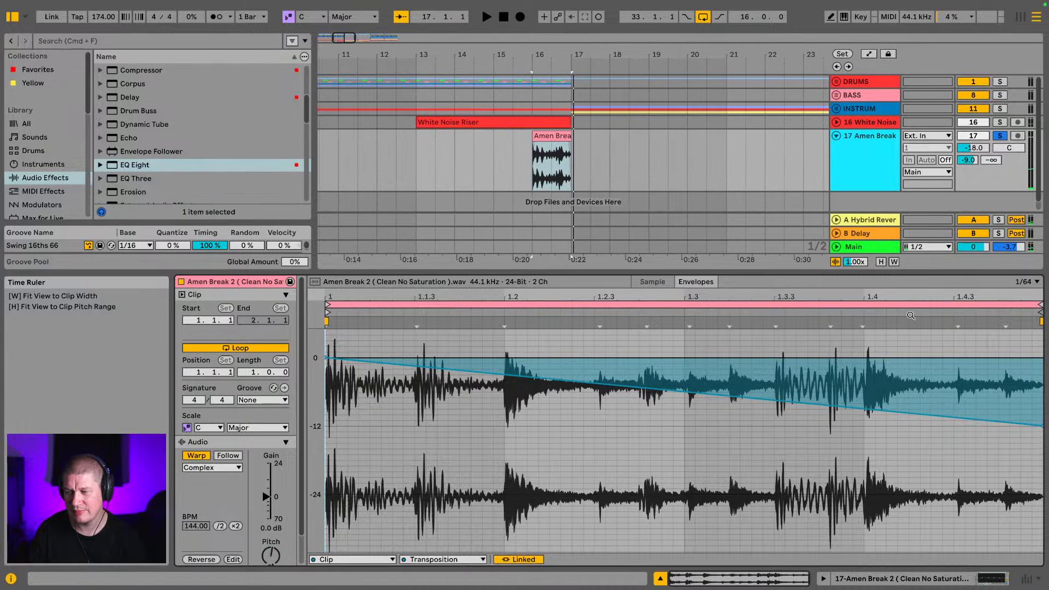
left_click(557, 159)
key("space")
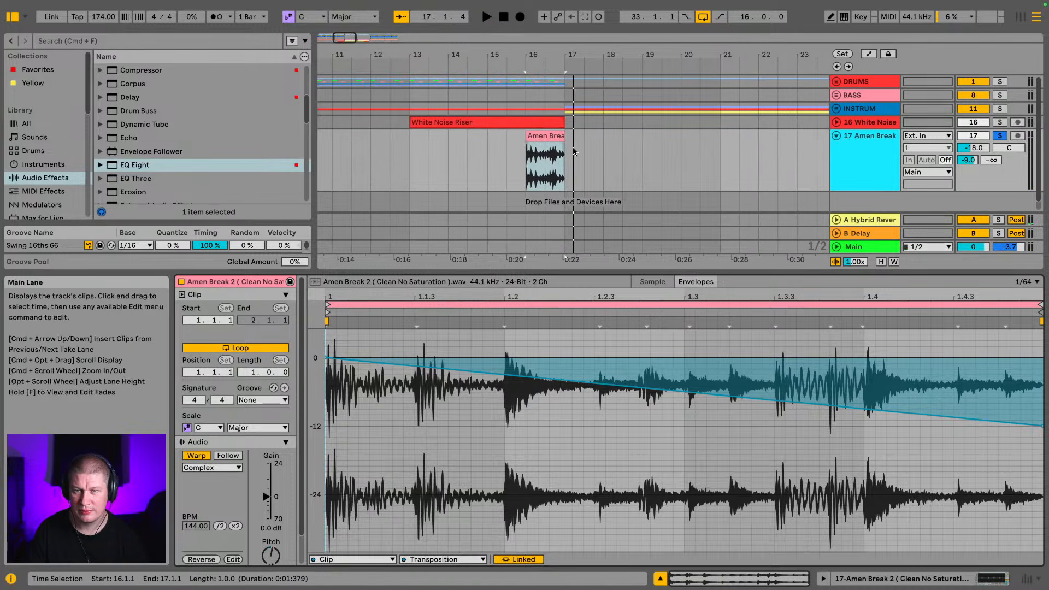
Set the Amen Break 2 track's volume to -14.0 dB in the mixer and return to the arrangement
key("Tab")
key("space")
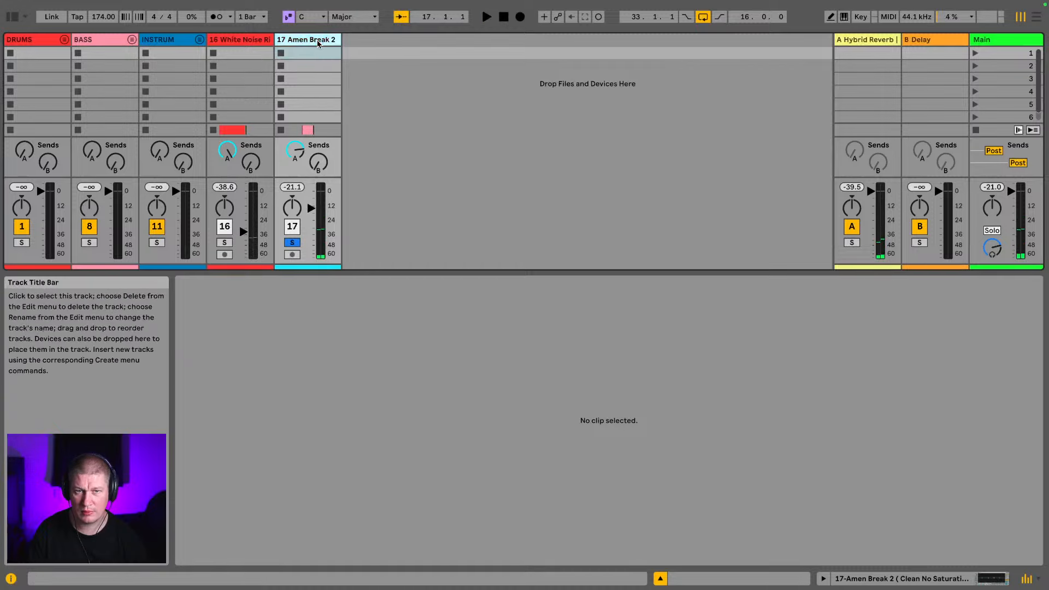
key("Tab")
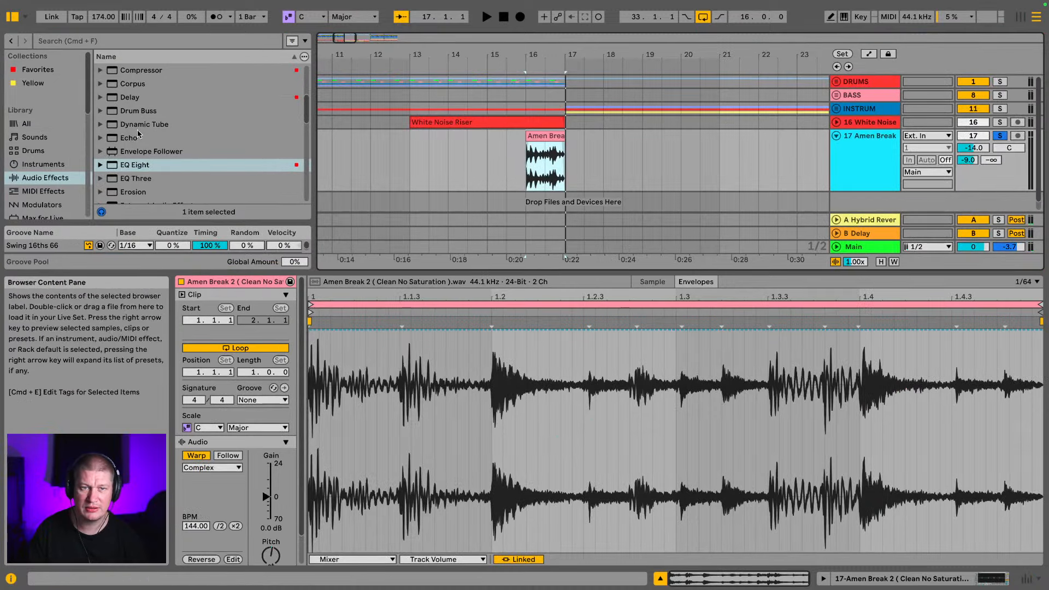
Reopen the Amen Break 2 track's EQ Eight, make band 4 a high cut at about 14.1 kHz with Q 0.56, and play it
scroll(138, 134, "up", 1)
left_click(875, 143)
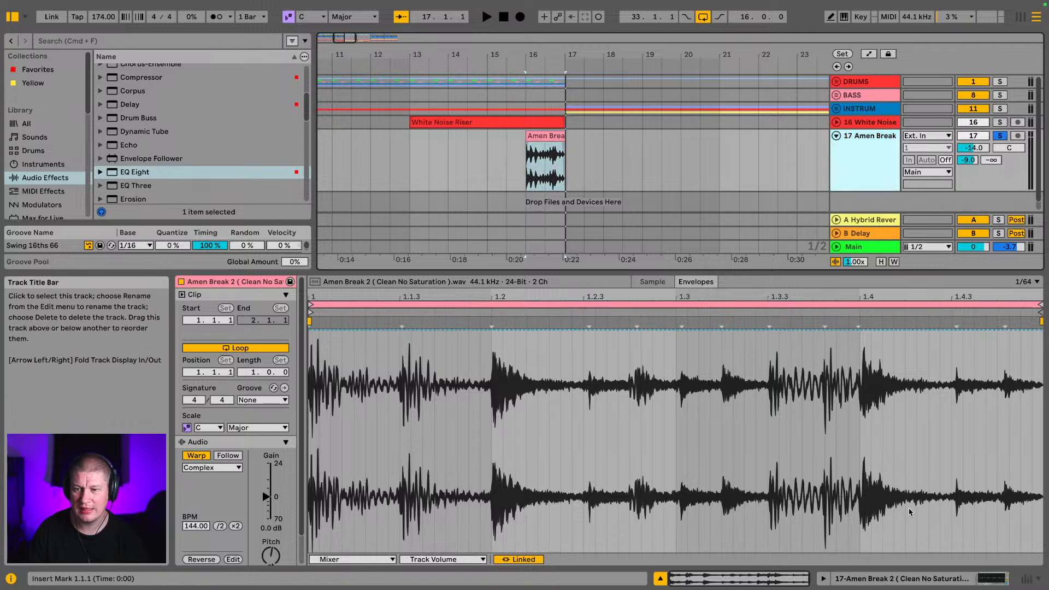
left_click(907, 577)
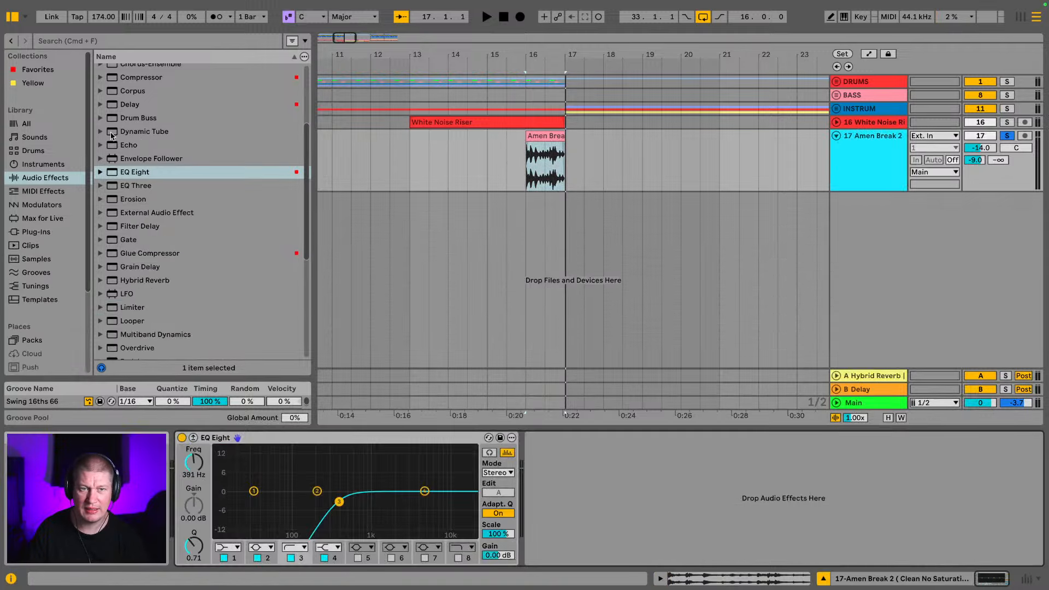
scroll(125, 129, "up", 5)
scroll(139, 137, "down", 2)
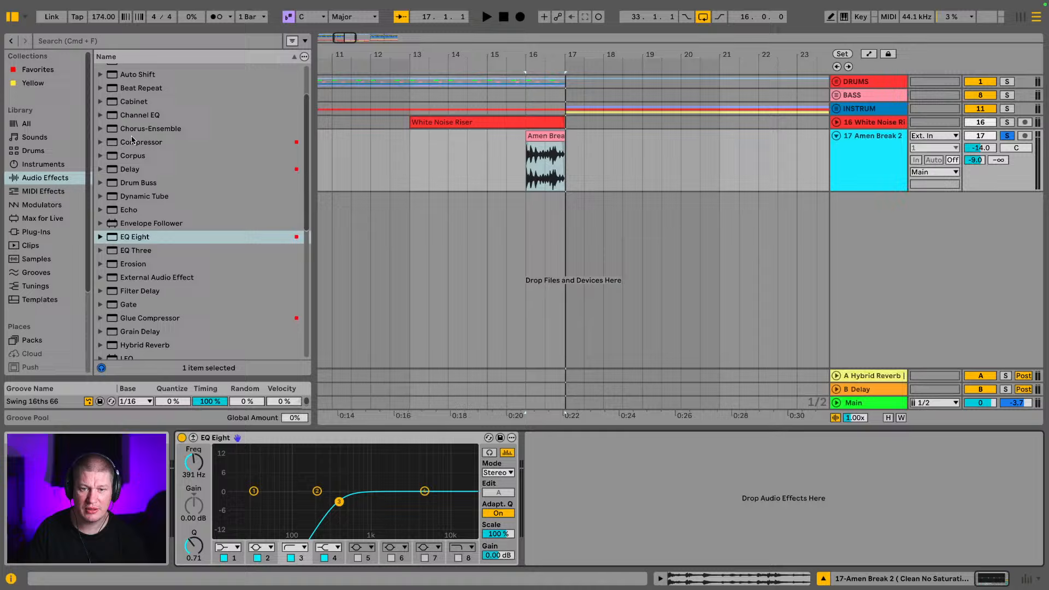
left_click(425, 492)
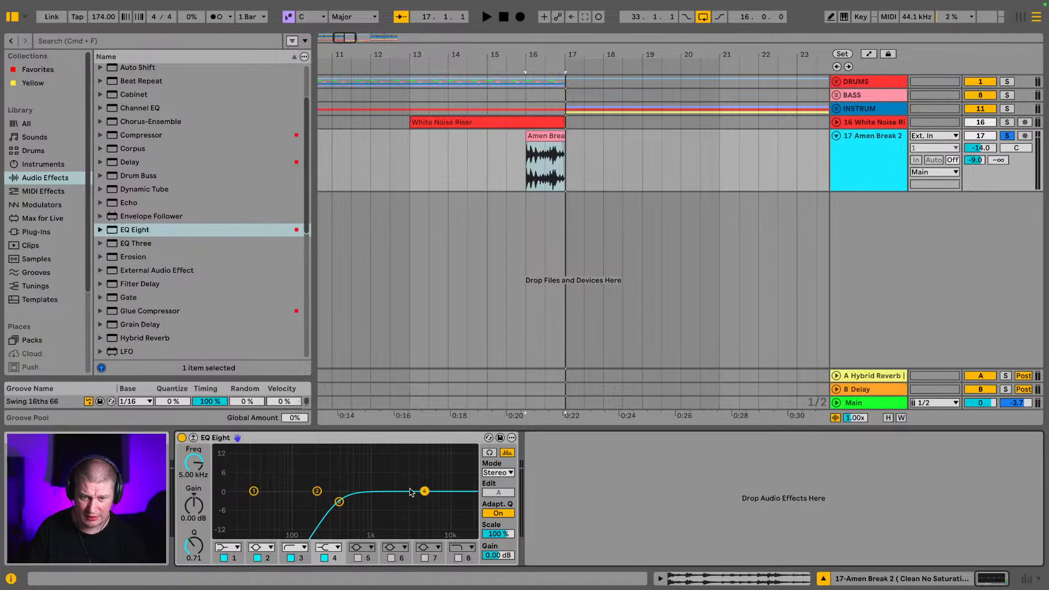
left_click(327, 547)
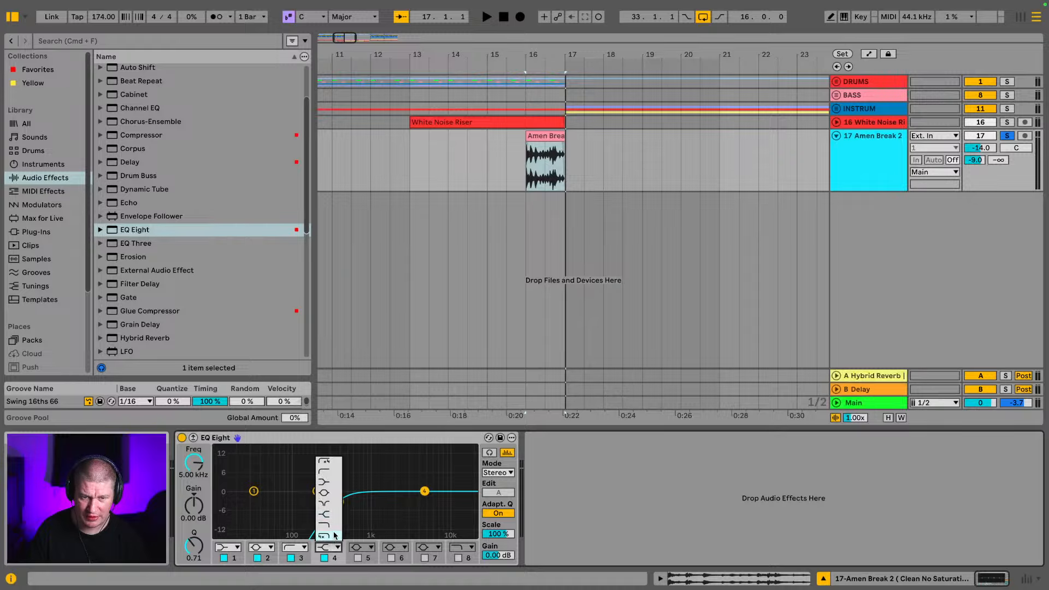
left_click(334, 530)
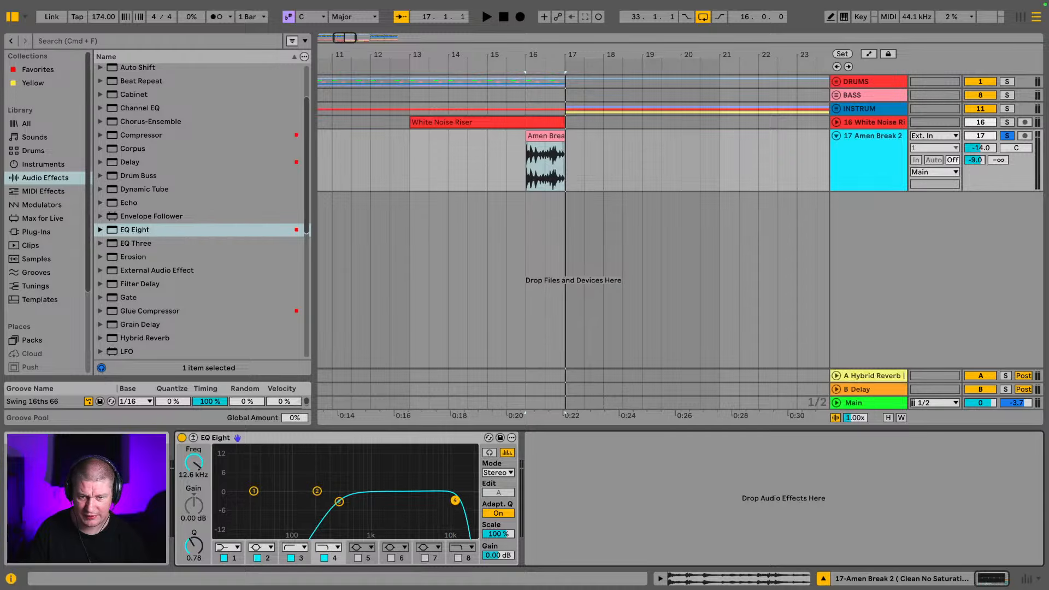
key("space")
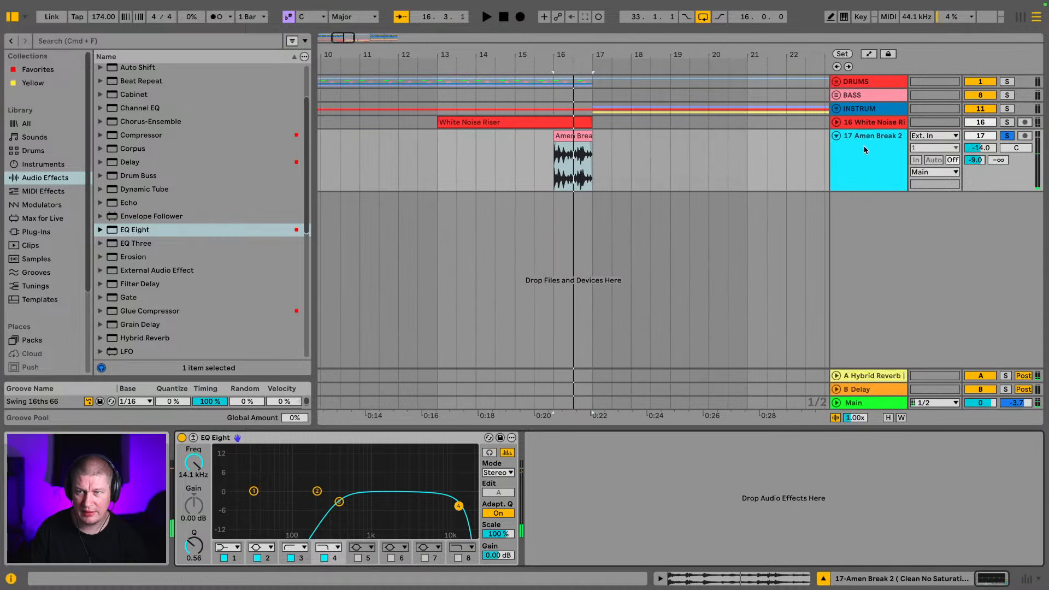
Automate the EQ Eight band 4 frequency from 22.0 kHz at bar 16 down to 10.0 Hz just after bar 17, and play it
key("a")
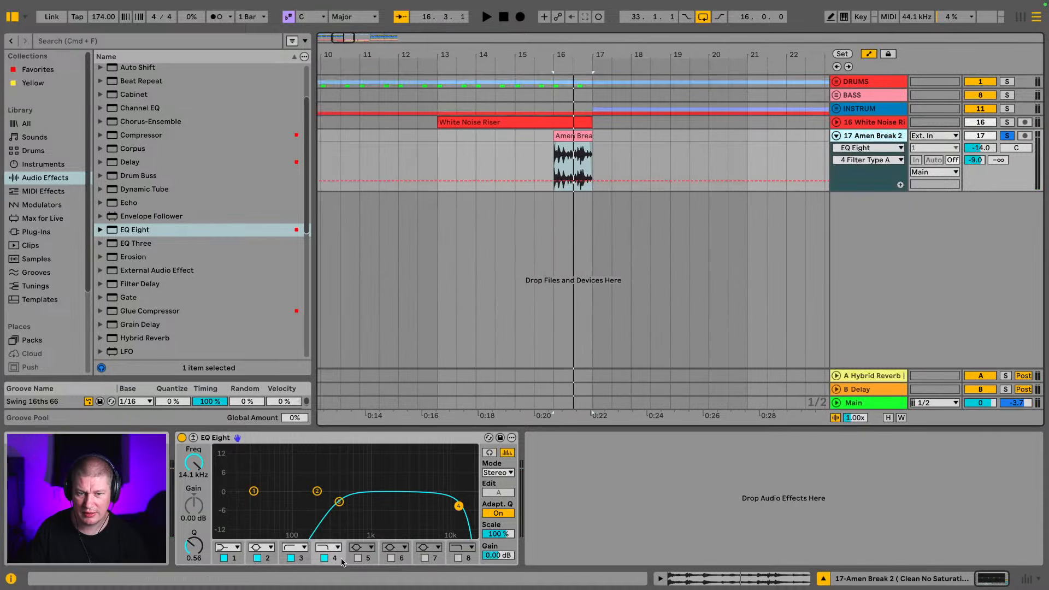
left_click(554, 146)
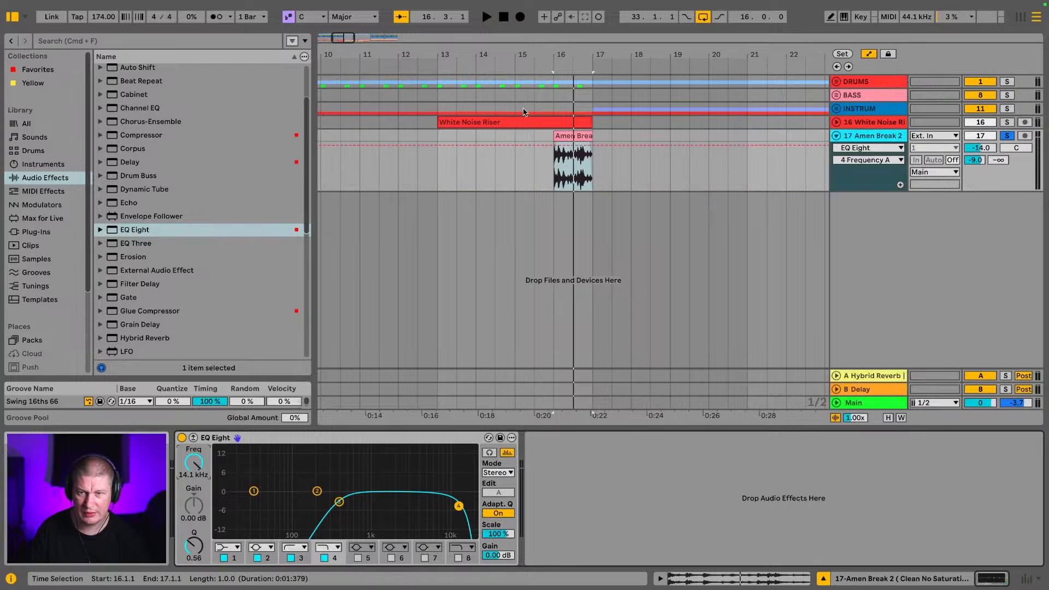
left_click_drag(555, 147, 599, 189)
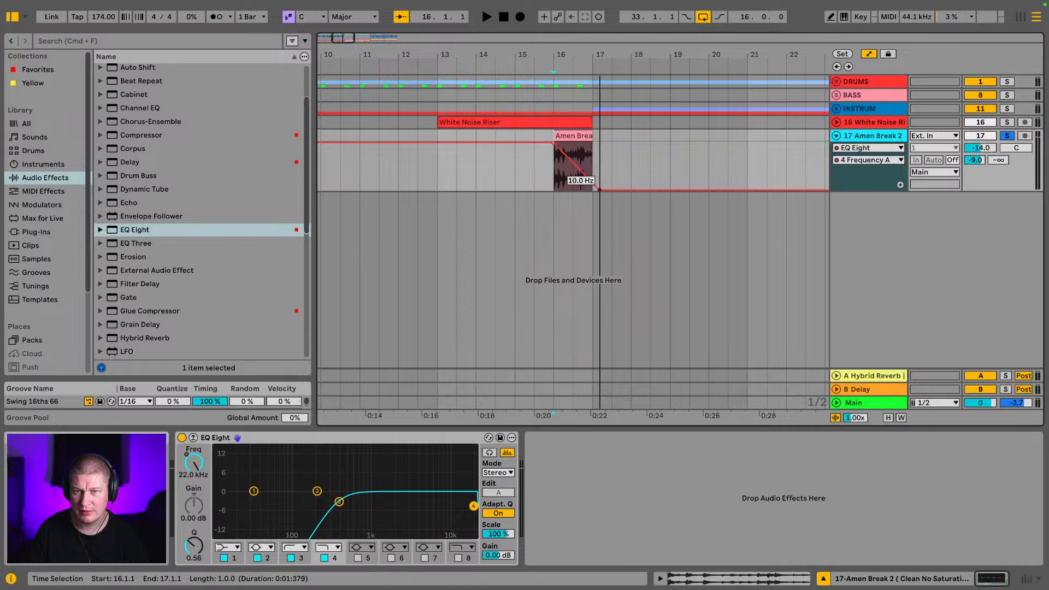
key("space")
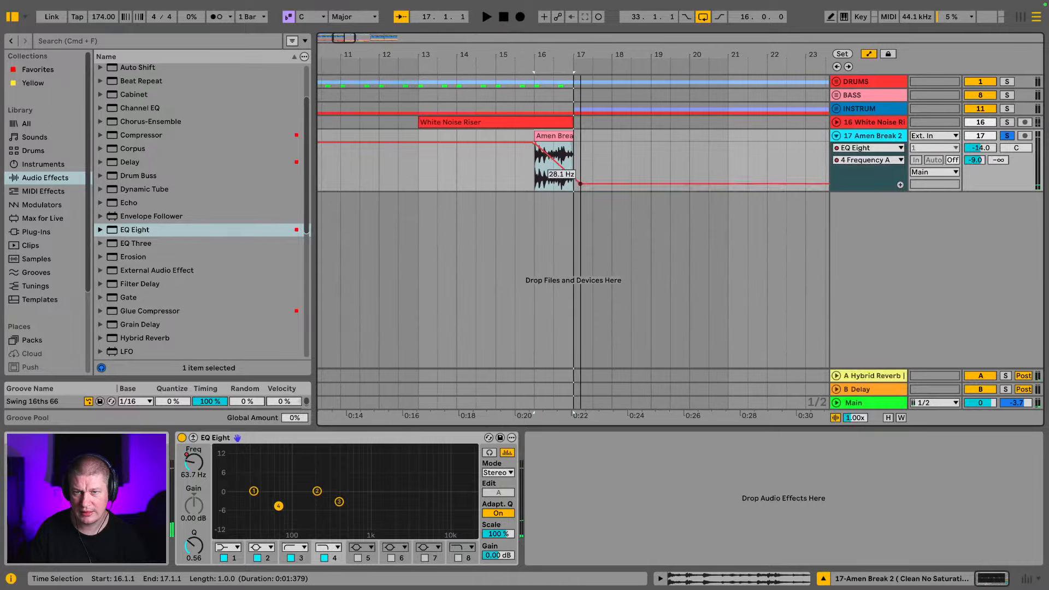
Raise the band 4 frequency sweep's end point to about 314 Hz and audition the soloed fill
left_click_drag(579, 190, 577, 169)
key("space")
key("space")
key("space")
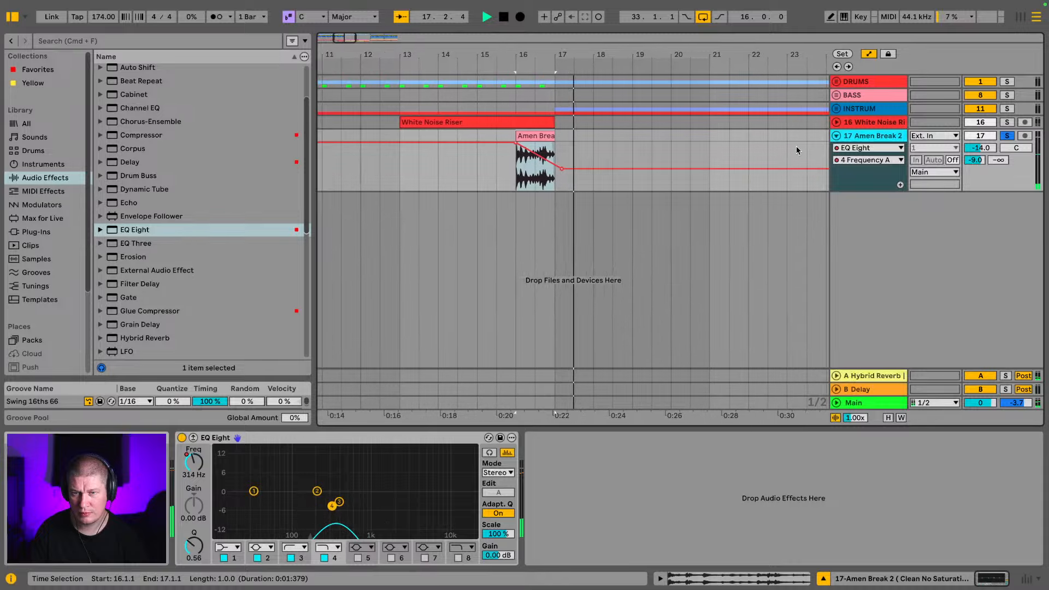
Add a Delay after the EQ Eight on the Amen Break 2 track and set its Dry/Wet to 0%
left_click(125, 152)
left_click_drag(129, 161, 571, 478)
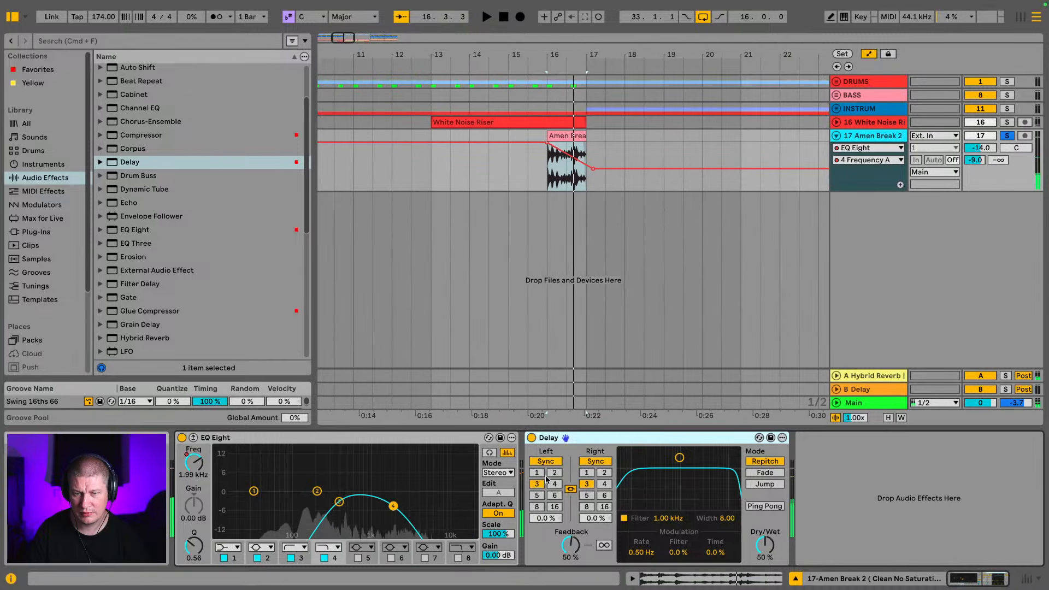
left_click_drag(765, 545, 765, 571)
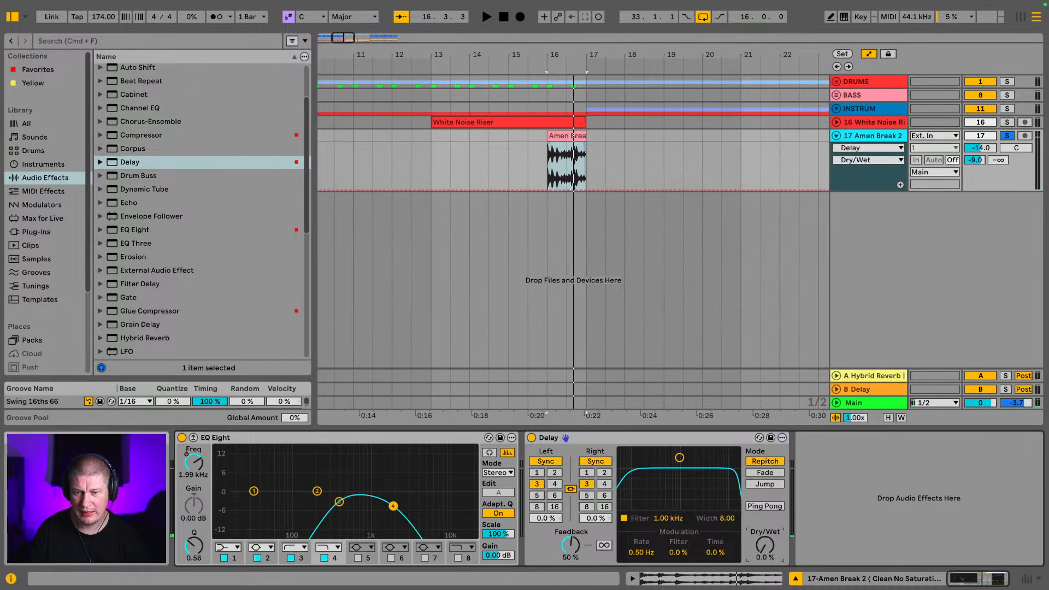
Automate the Delay's Dry/Wet from 0% at bar 16 up to about 76% at bar 17, and play the fill
left_click(546, 189)
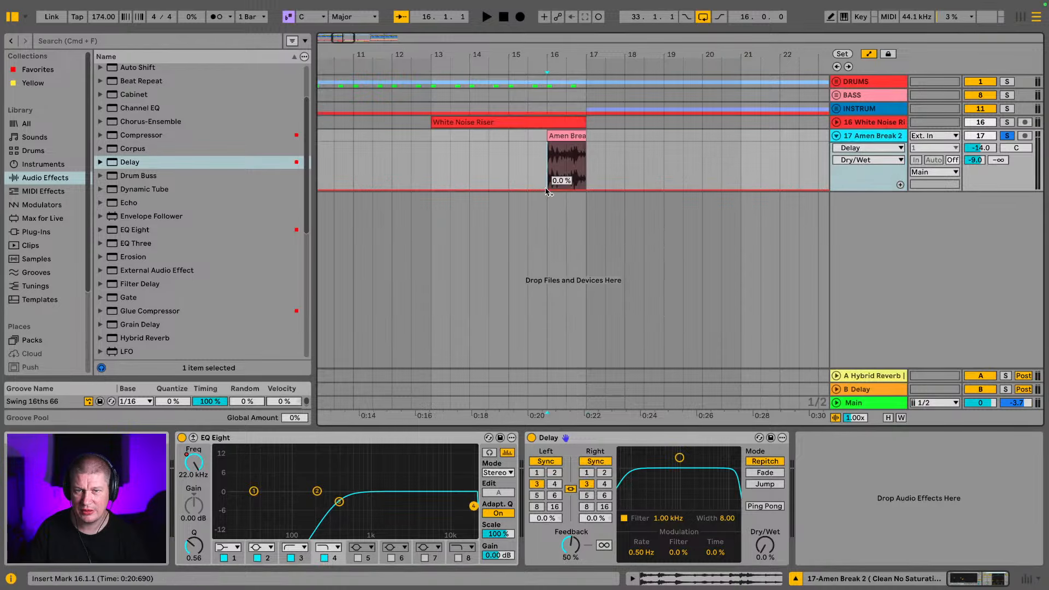
left_click(547, 190)
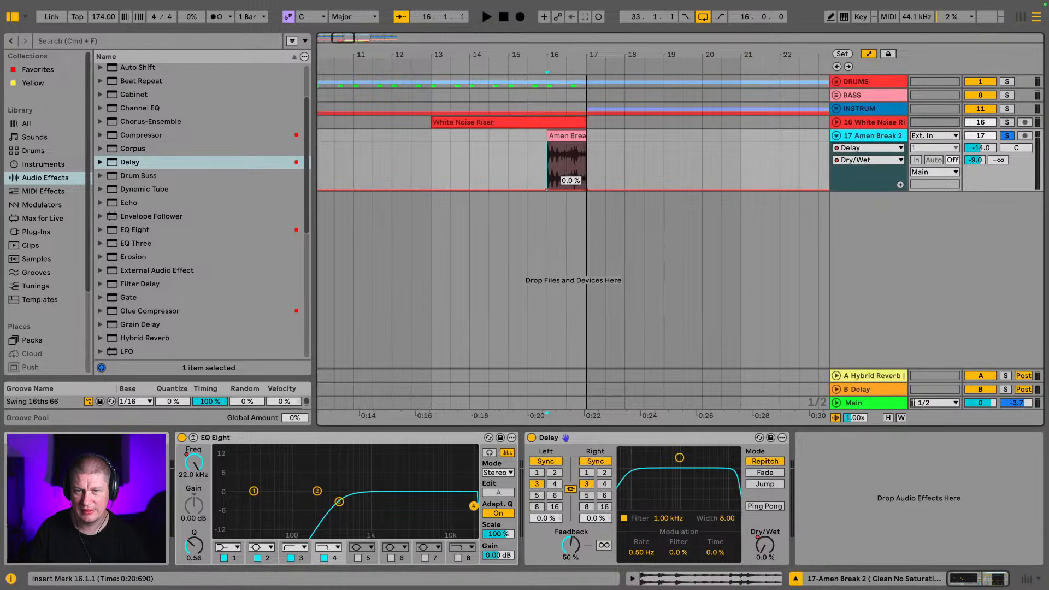
left_click_drag(587, 190, 586, 154)
left_click(578, 135)
key("space")
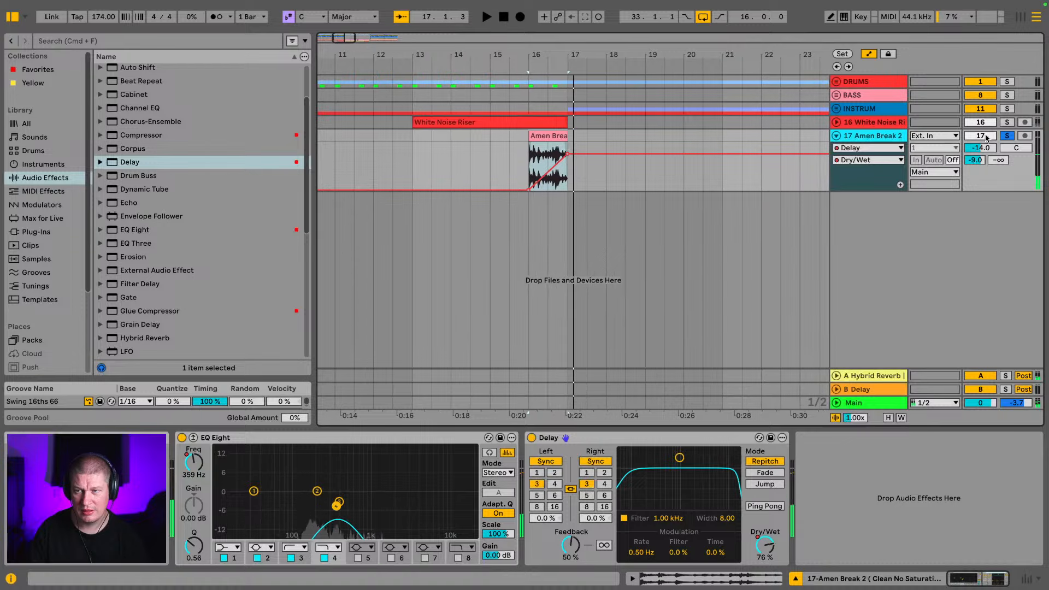
Unsolo the Amen Break 2 track, hide the browser and play the full arrangement from bar 1
left_click(389, 172)
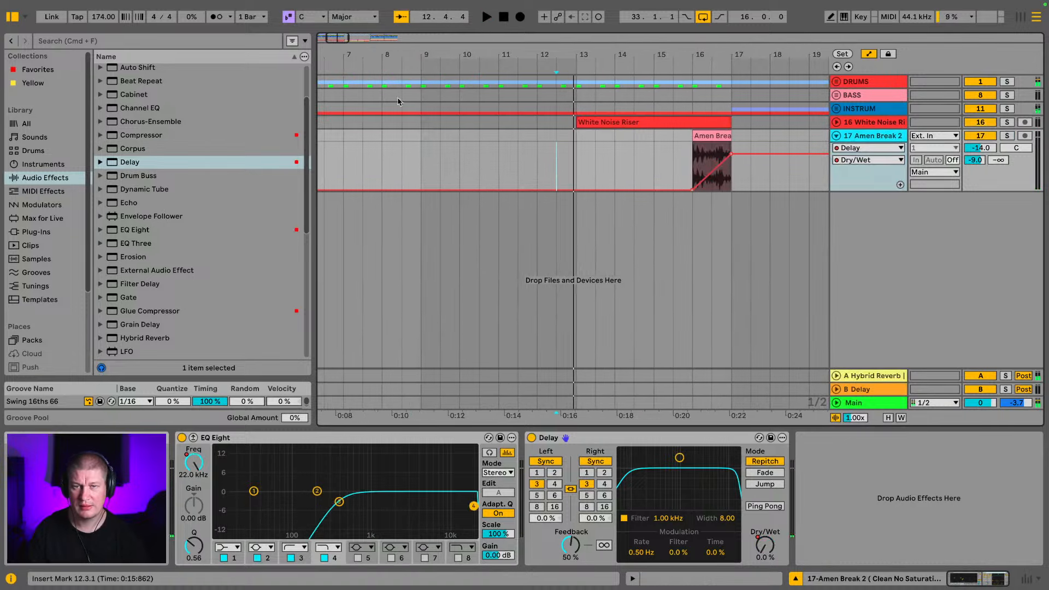
left_click(408, 39)
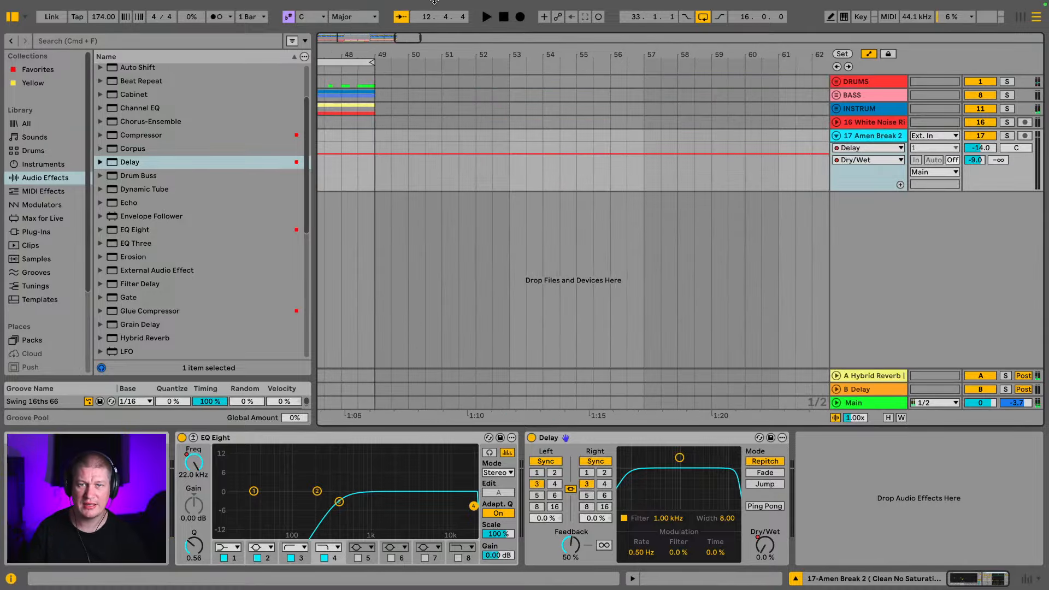
left_click_drag(347, 59, 548, 64)
left_click(320, 160)
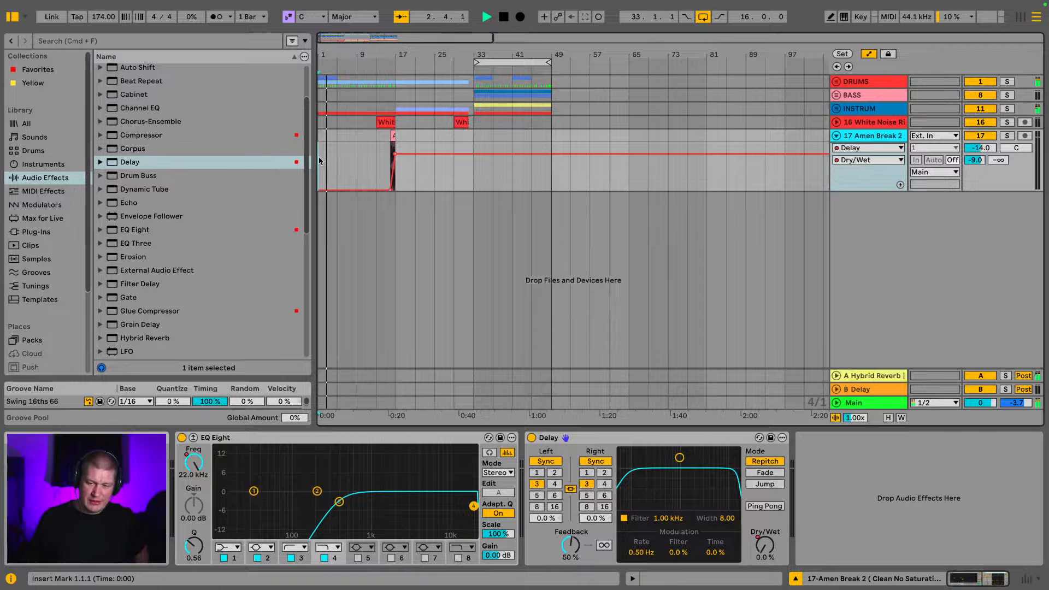
left_click(10, 21)
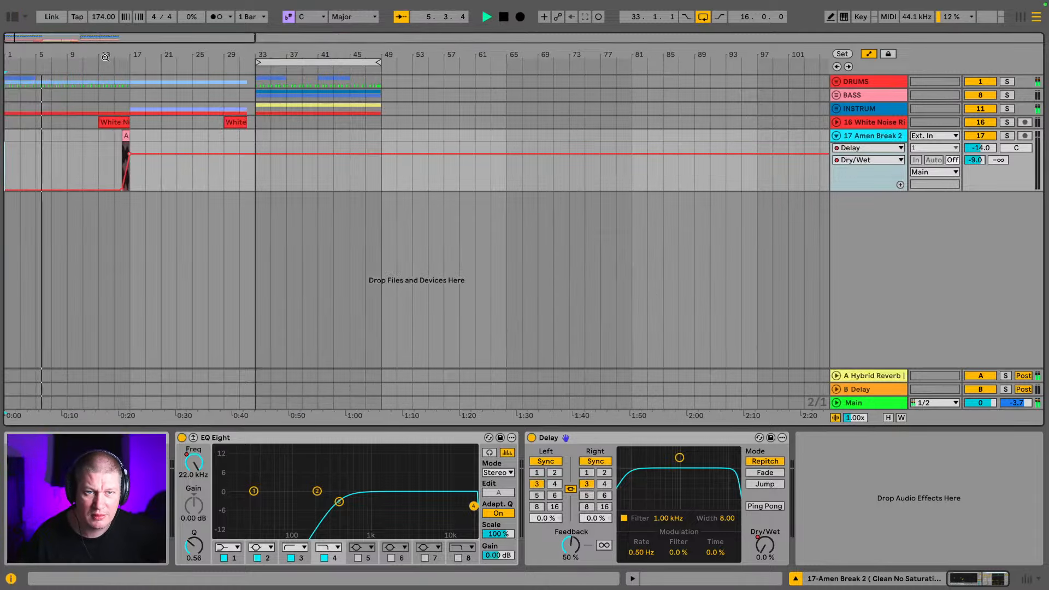
left_click_drag(112, 55, 115, 56)
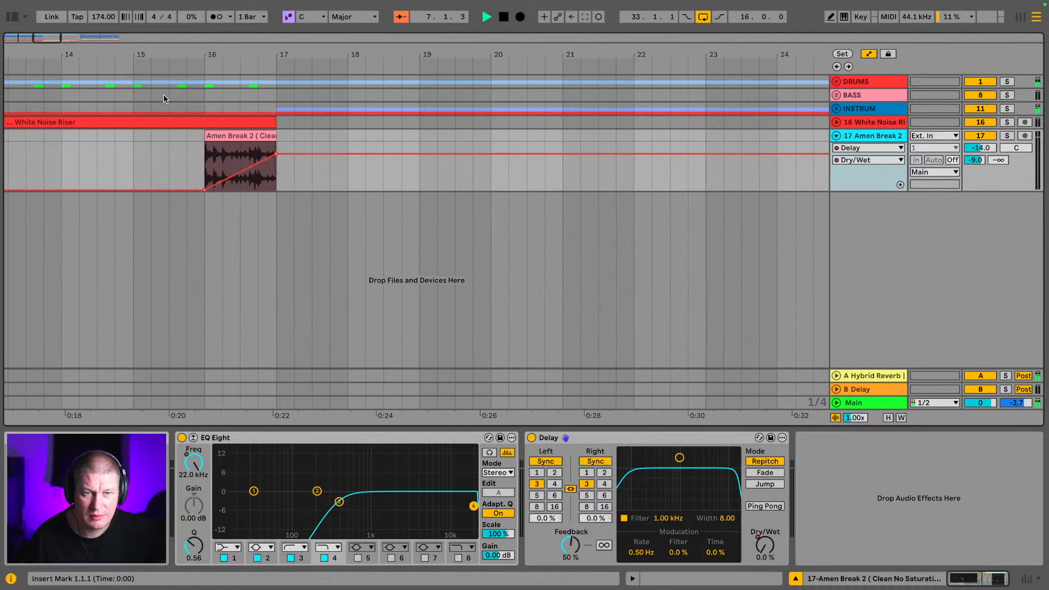
Set the Amen Break 2 track's volume to -11.7 dB in the mixer and return to the arrangement with the browser shown
left_click(1022, 18)
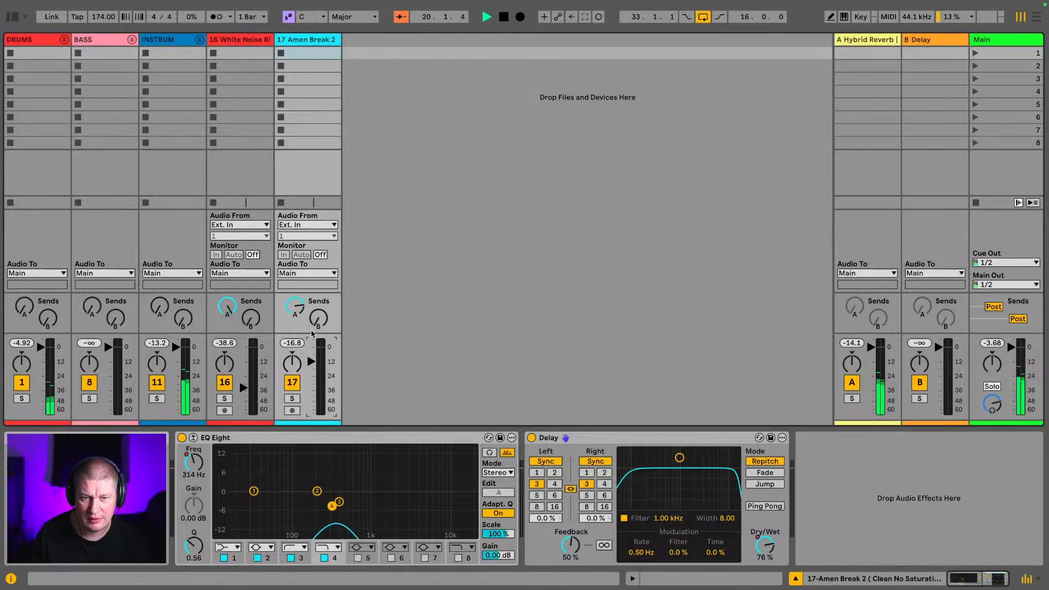
key("Tab")
key("super+alt+b")
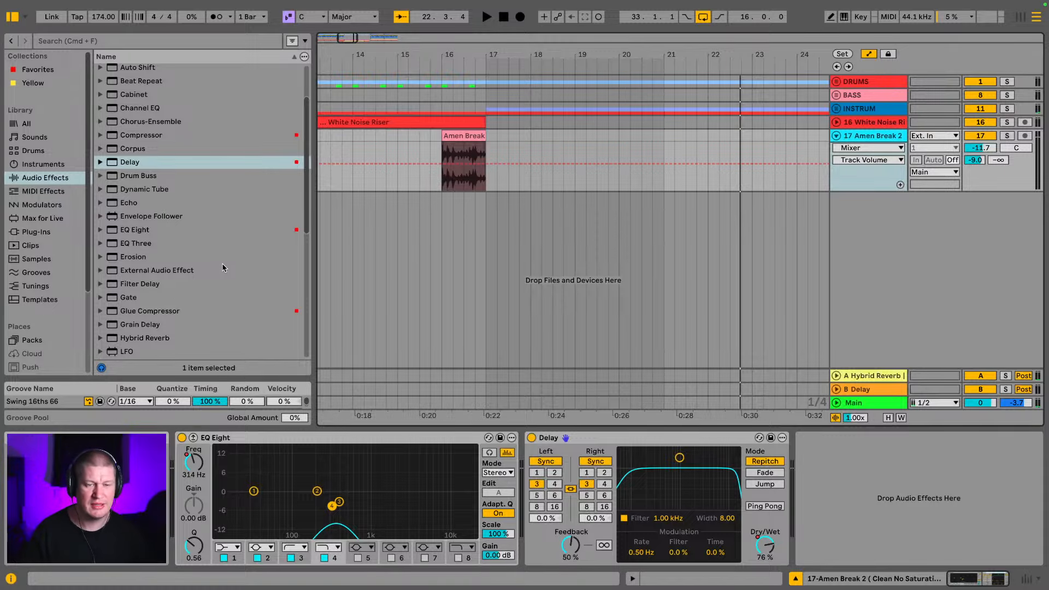
Search the instrument library for "brass"
scroll(66, 274, "down", 5)
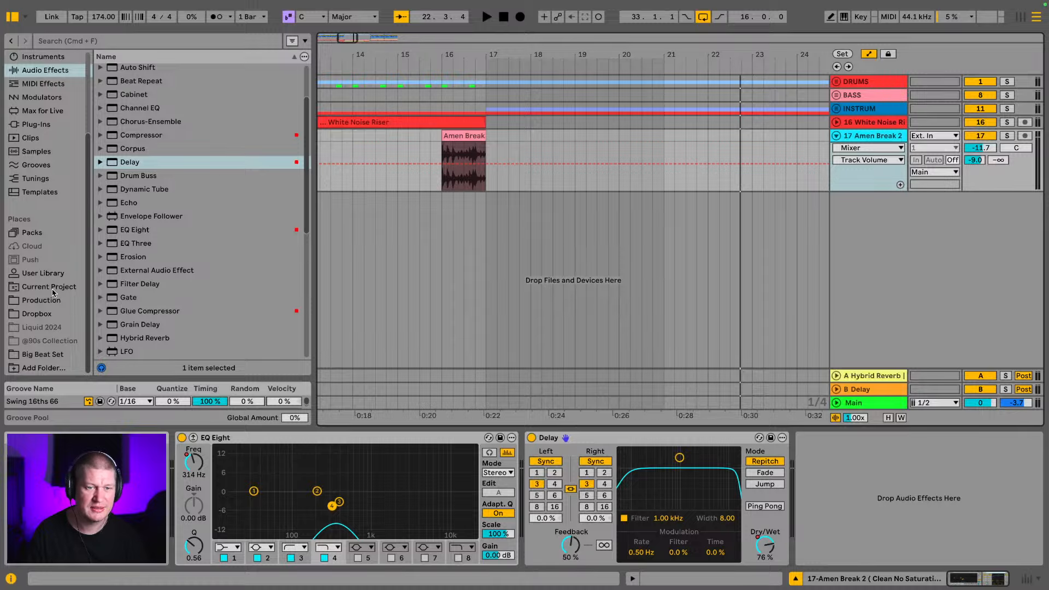
scroll(44, 257, "up", 1)
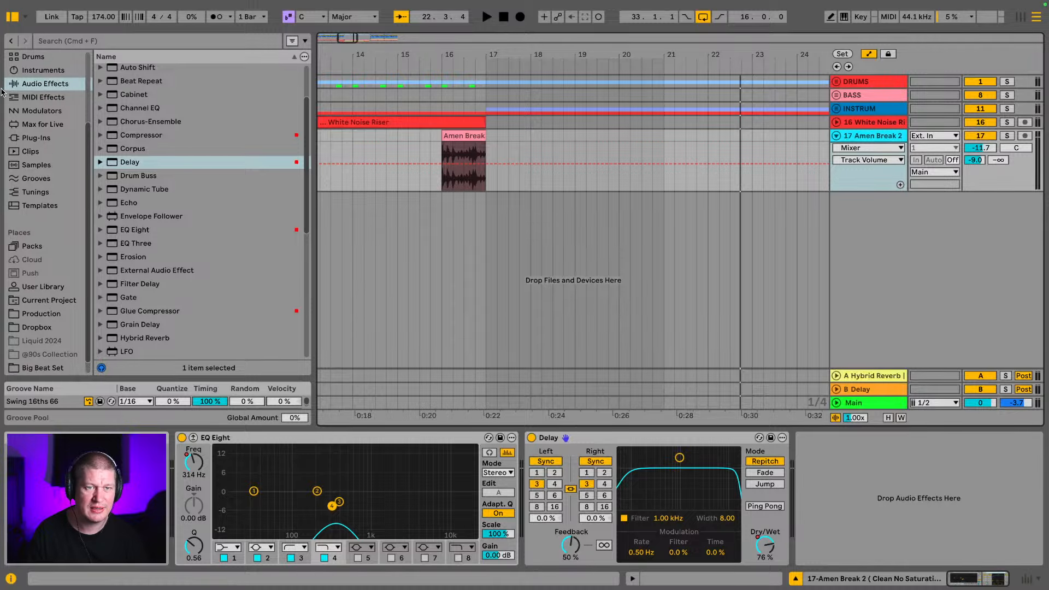
scroll(46, 98, "up", 1)
left_click(53, 83)
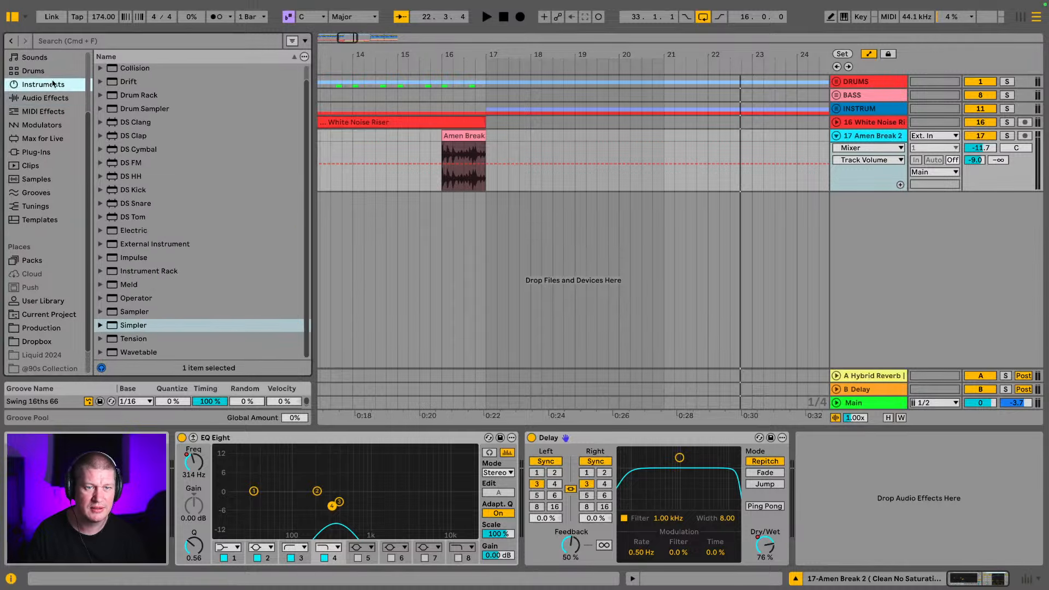
left_click(130, 43)
type("br")
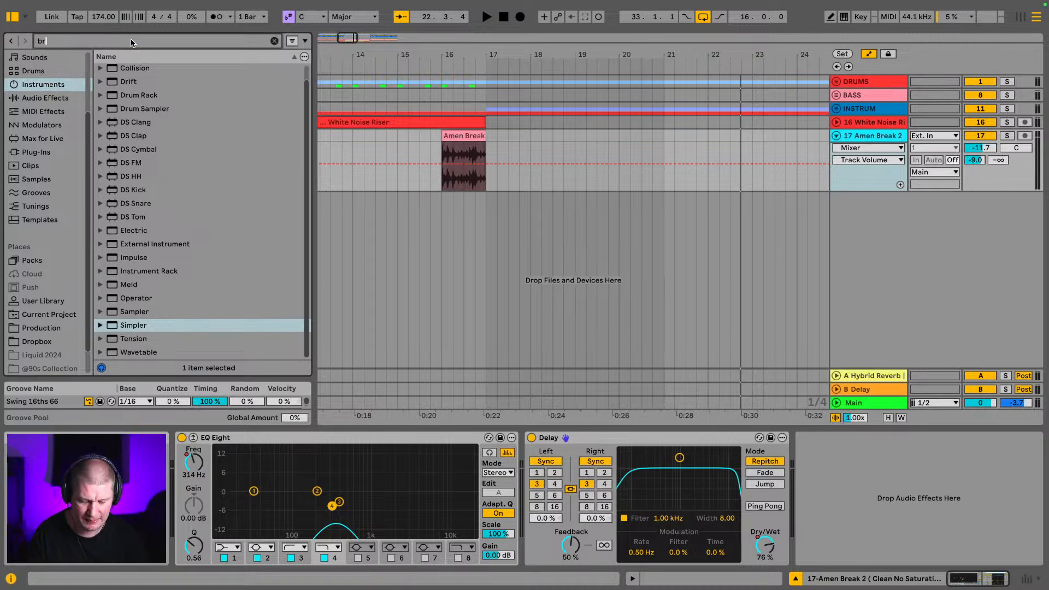
type("ass")
Audition the Brass Ensemble legato presets and load Brass Ensemble Mute Legato onto a new MIDI track
left_click(201, 218)
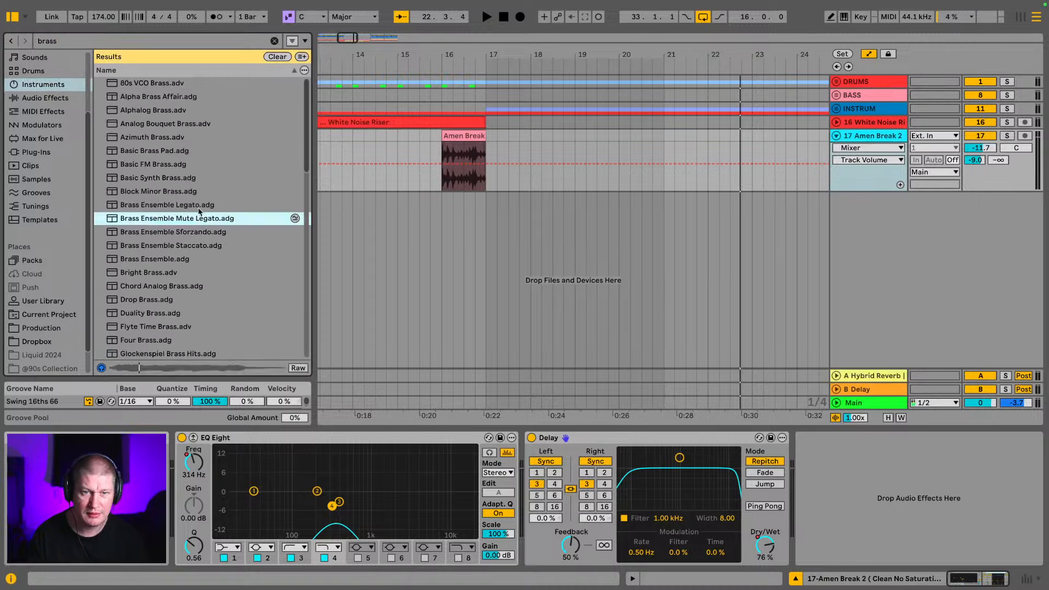
left_click(167, 207)
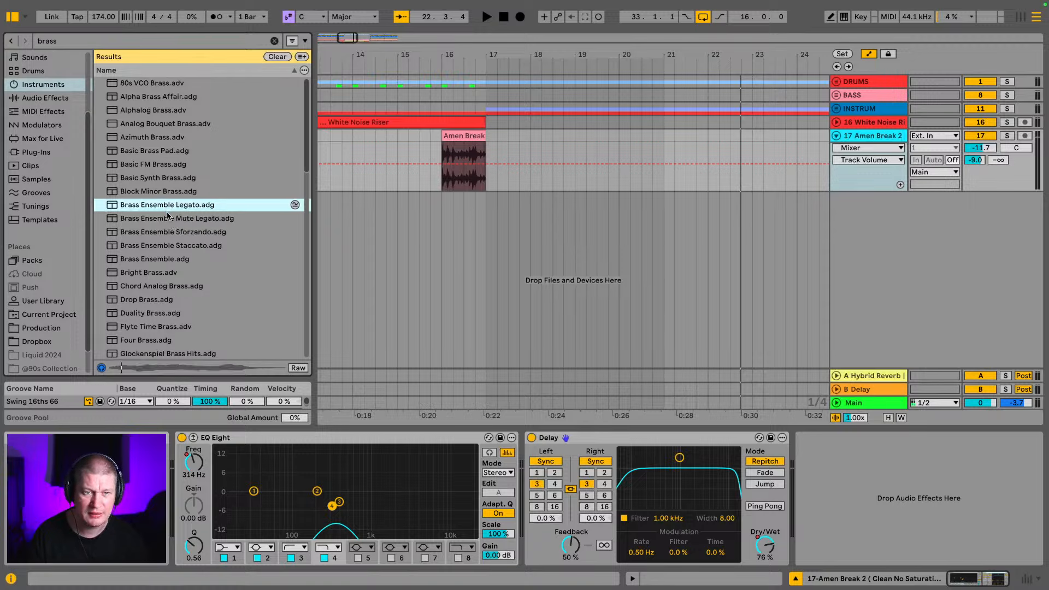
left_click(168, 219)
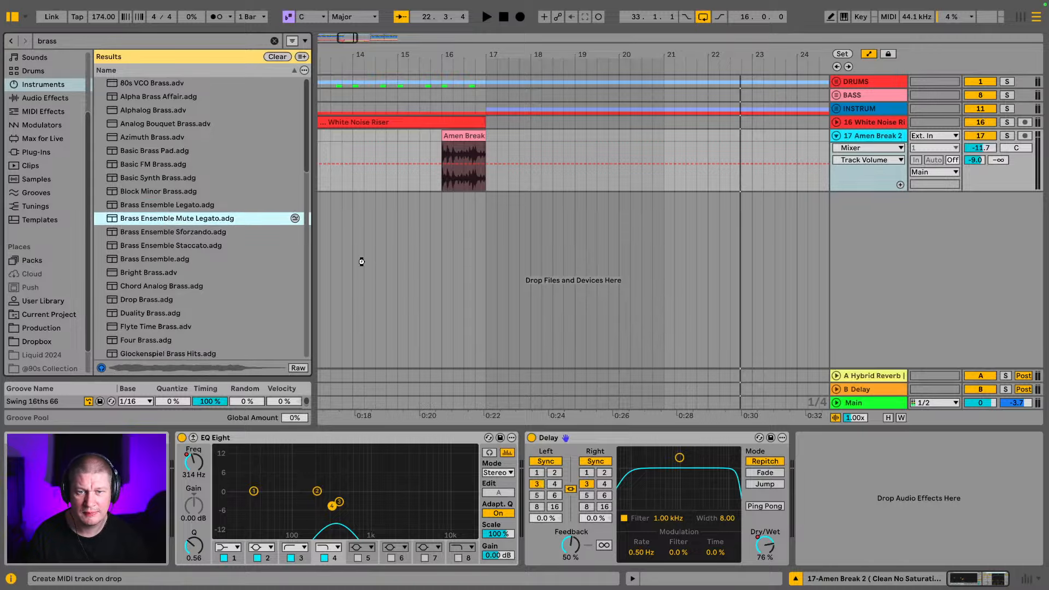
left_click_drag(362, 261, 363, 259)
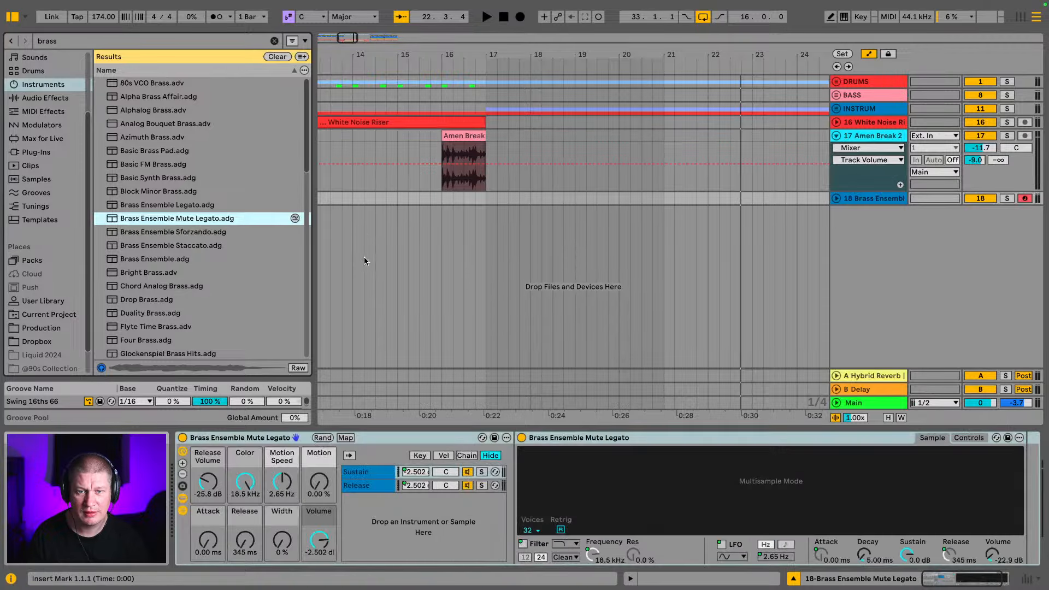
Create an eight-bar MIDI clip from bar 1 to bar 9 on the brass track and enlarge its note editor
key("space")
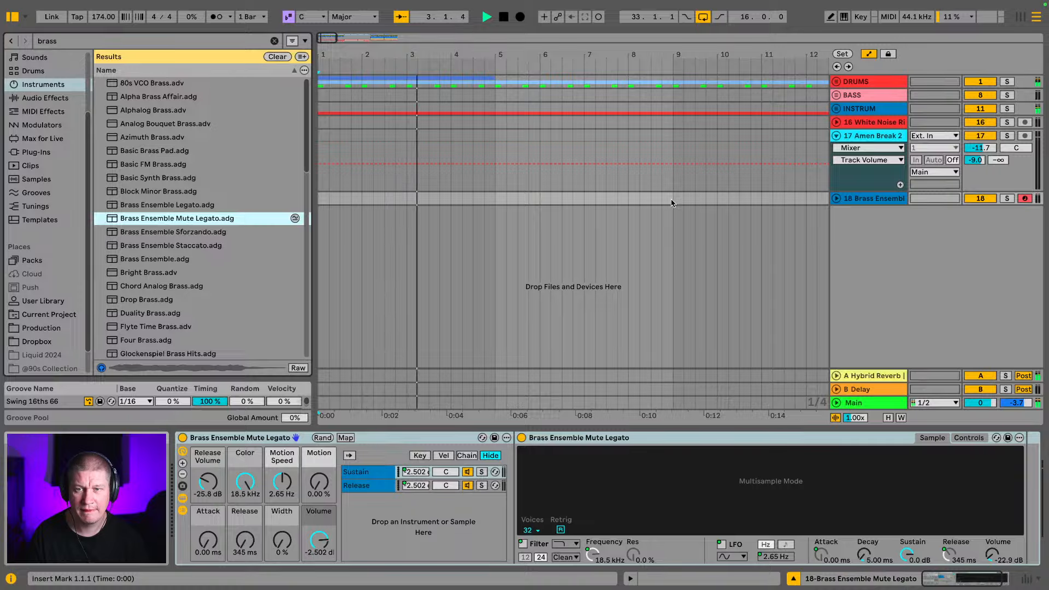
left_click_drag(671, 202, 213, 213)
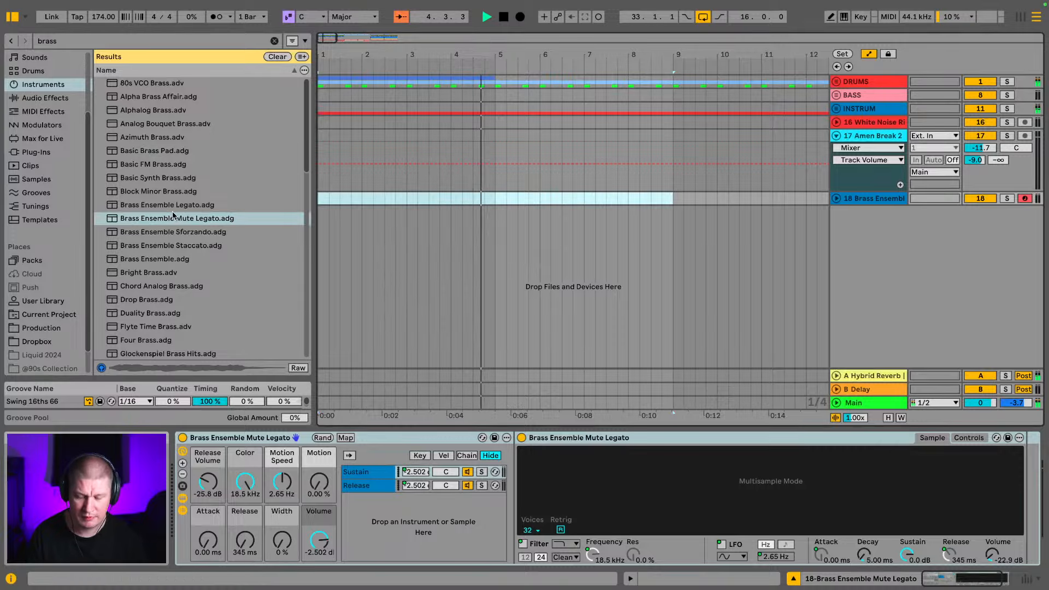
key("ctrl+shift+m")
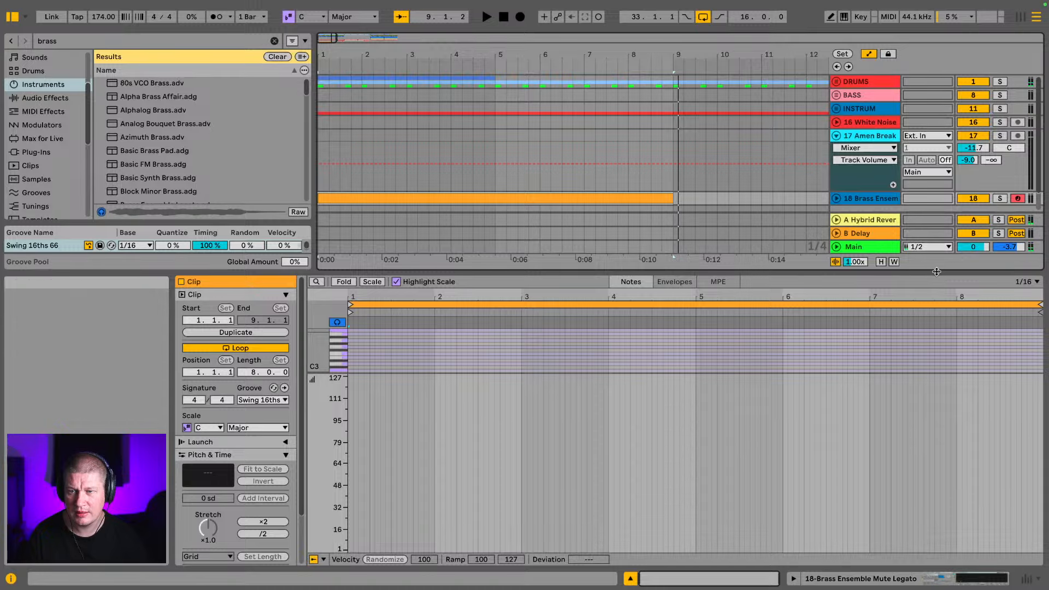
left_click_drag(937, 274, 938, 112)
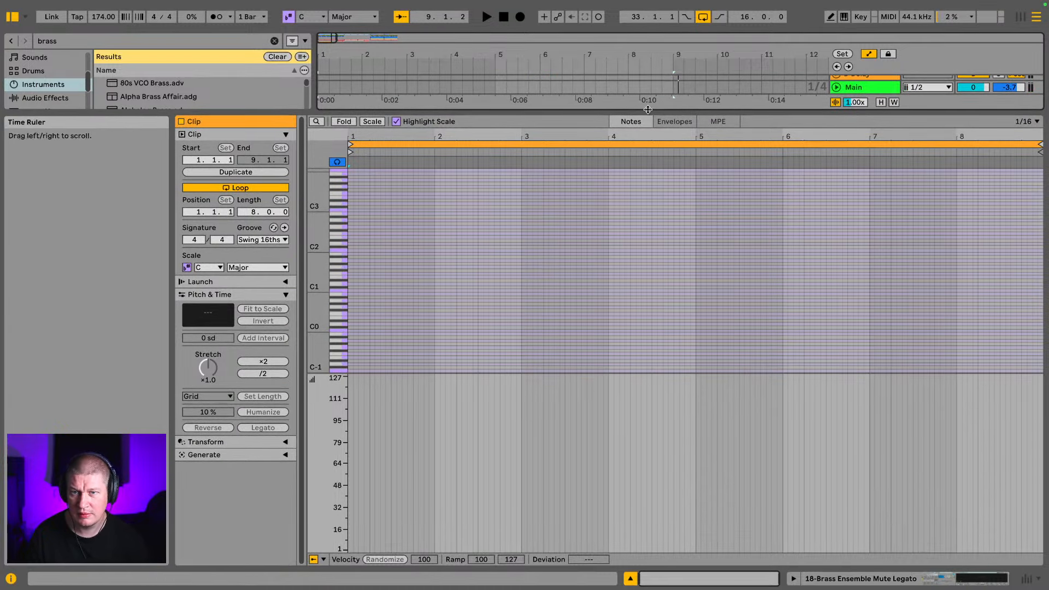
left_click_drag(647, 112, 647, 370)
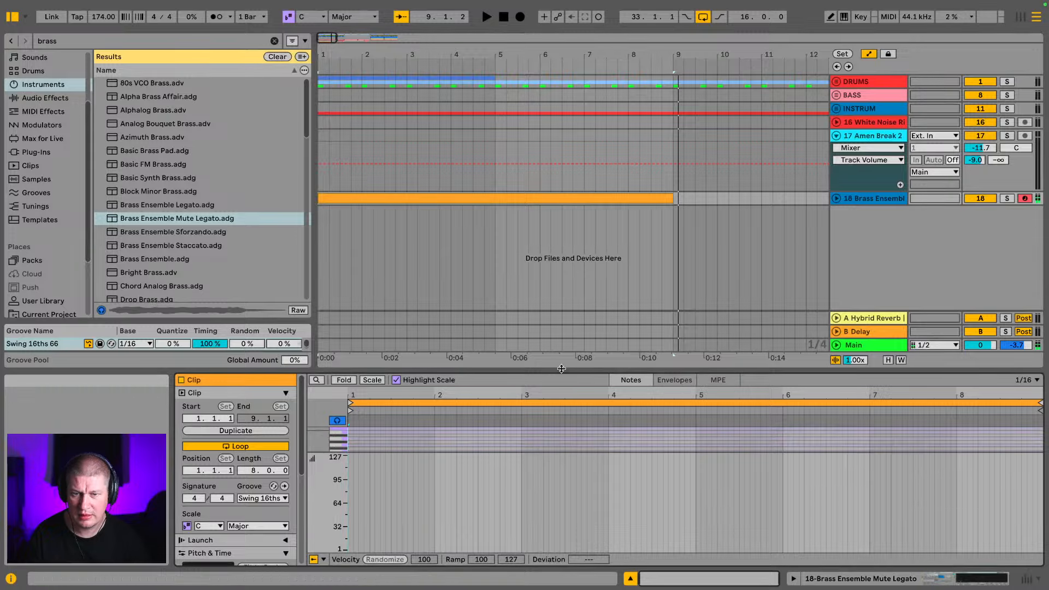
left_click_drag(561, 369, 561, 34)
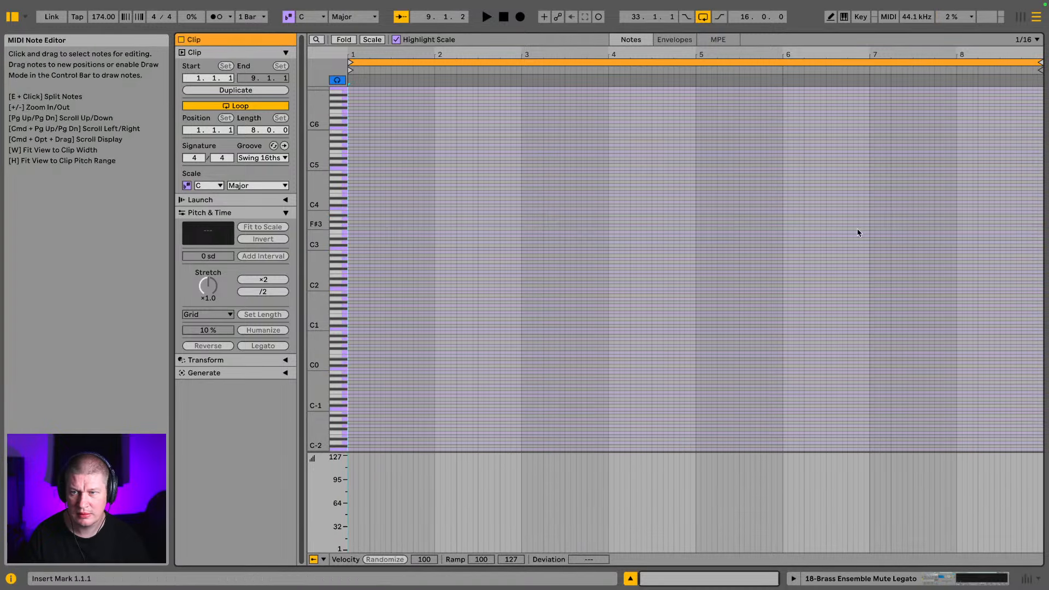
Insert an A3 note at 7.3.1 in the brass clip, lasting two sixteenths
double_click(924, 218)
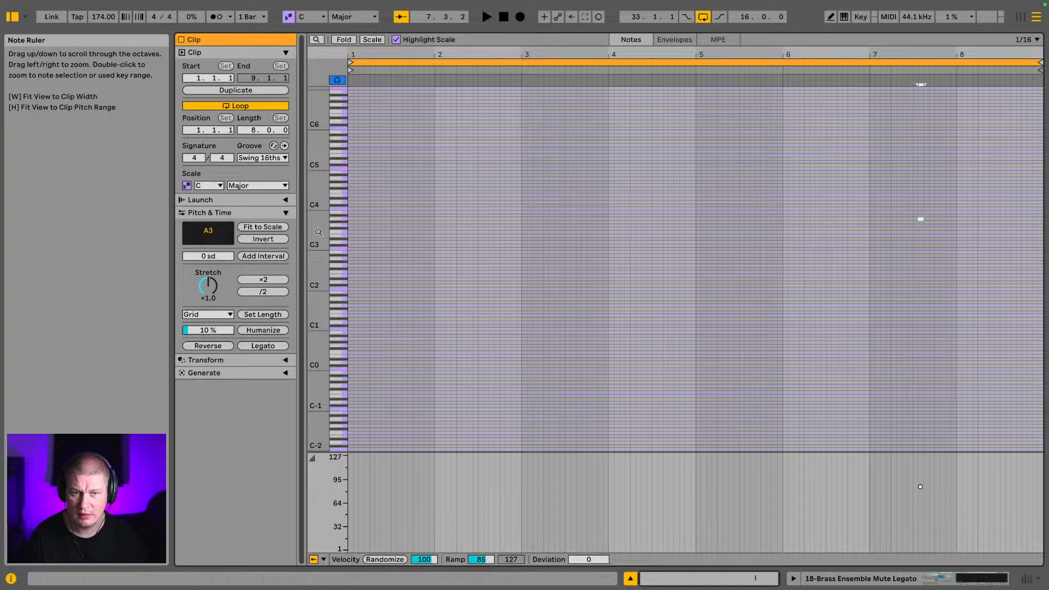
left_click_drag(318, 232, 394, 232)
key("space")
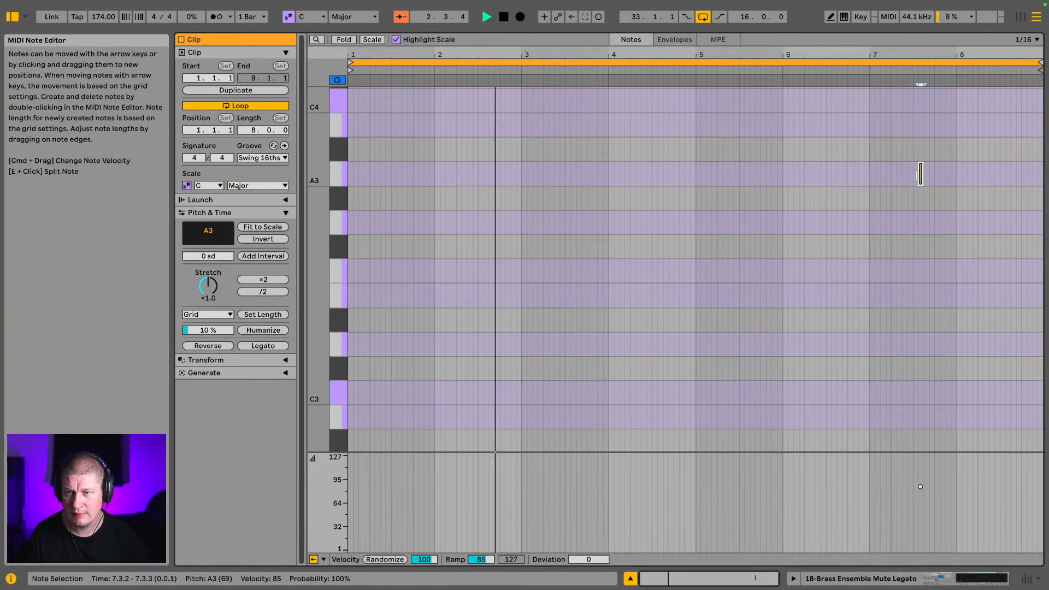
left_click_drag(920, 174, 913, 177)
left_click_drag(924, 55, 924, 90)
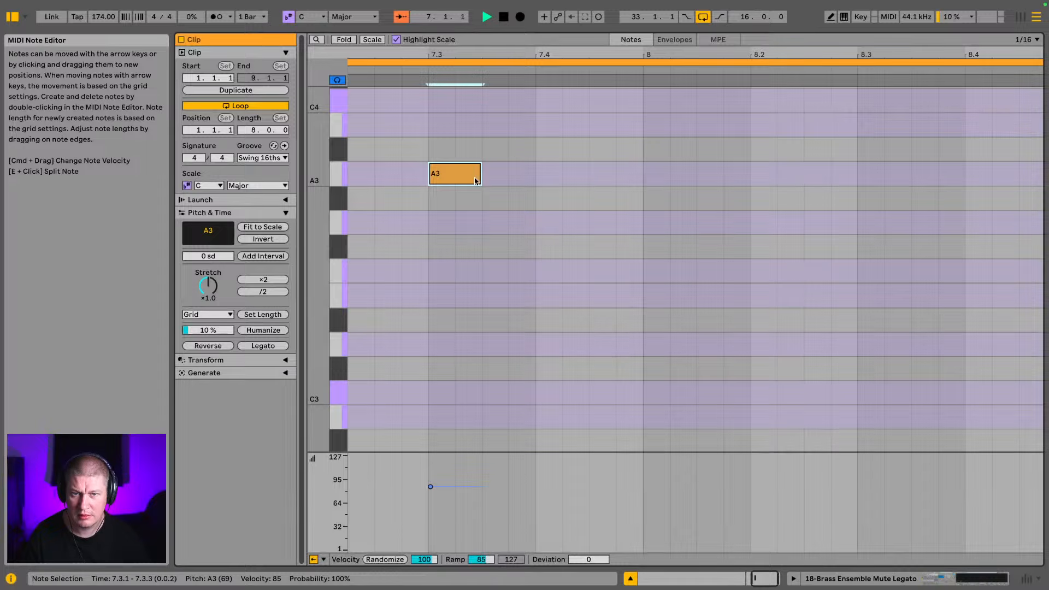
Play the clip to judge the note's timing and make the A3 note span 7.1.1 to 7.3.1
key("space")
left_click_drag(423, 54, 828, 19)
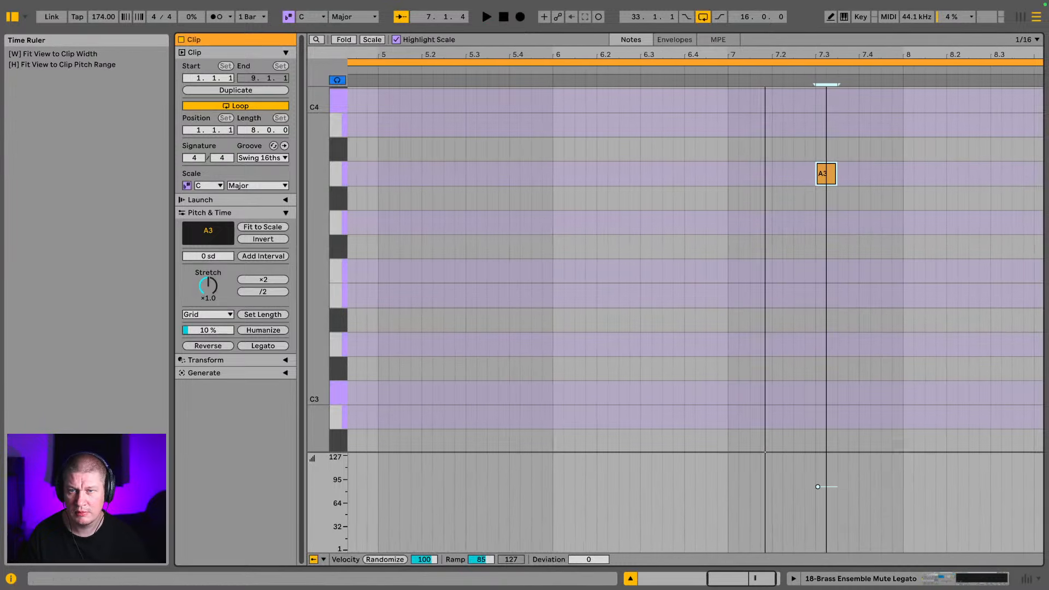
key("space")
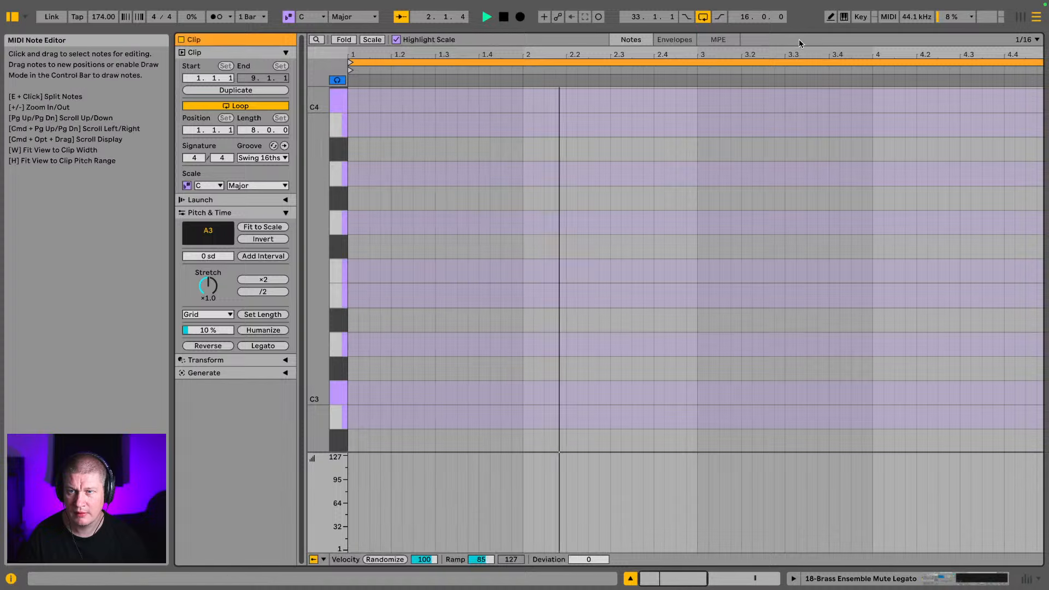
left_click_drag(797, 54, 488, 53)
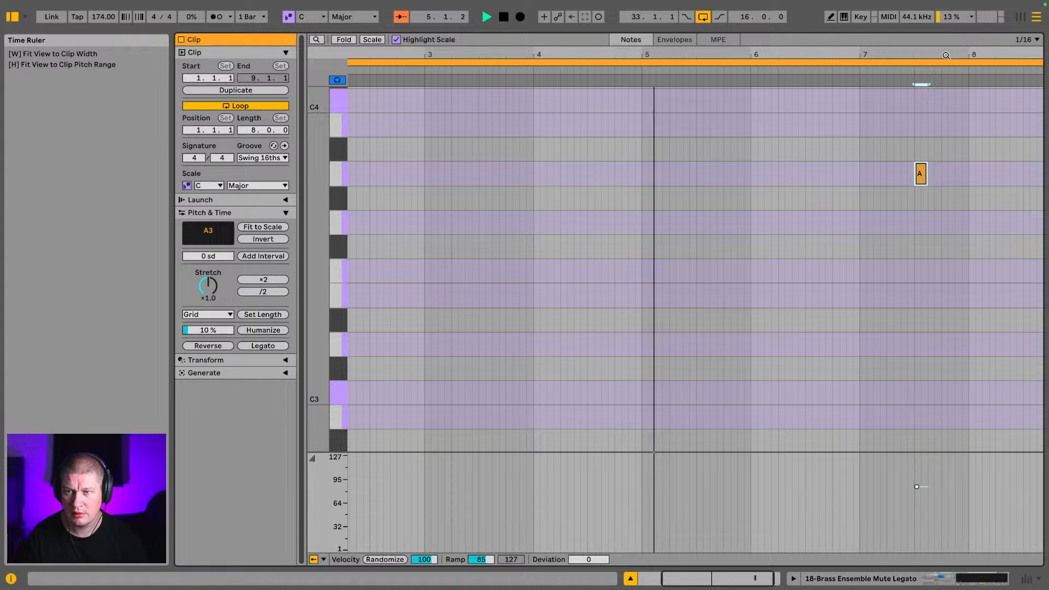
left_click_drag(946, 55, 924, 82)
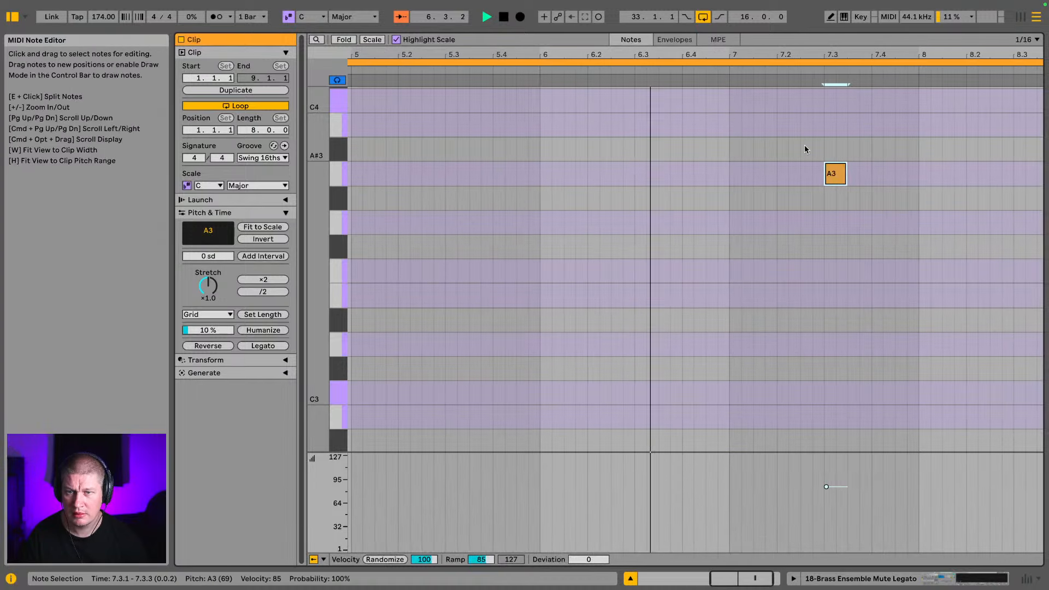
key("space")
mouse_move(827, 174)
left_mouse_down()
mouse_move(731, 176)
mouse_move(824, 173)
left_mouse_up()
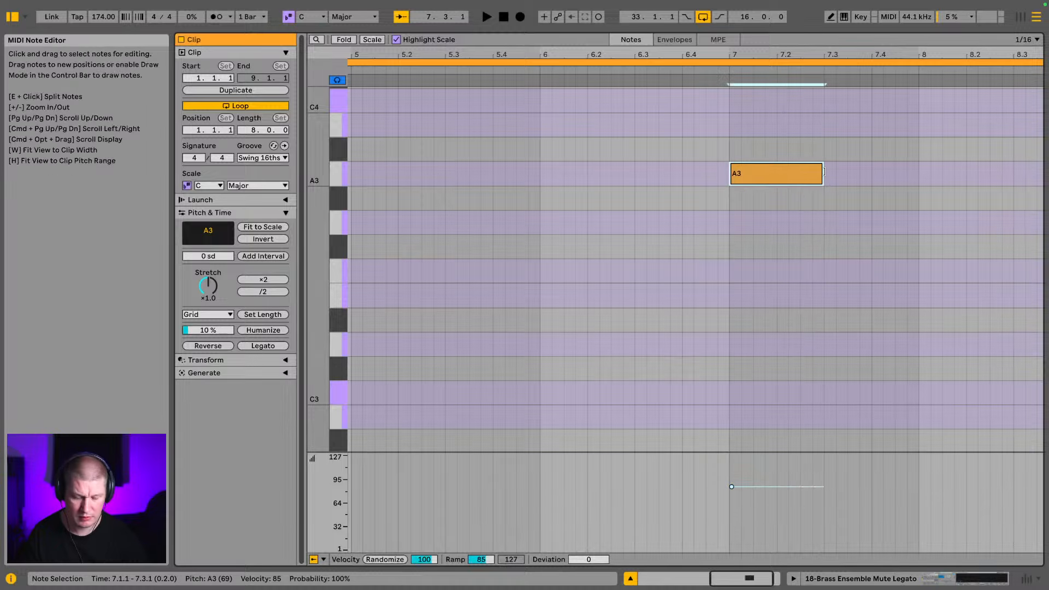
Duplicate the A3 note directly after itself, spanning 7.3.1 to 8.1.1, and lower the copy to D♯3
key("super+d")
key("Down")
key("Down")
key("Down")
key("Down")
key("Down")
key("Down")
key("Down")
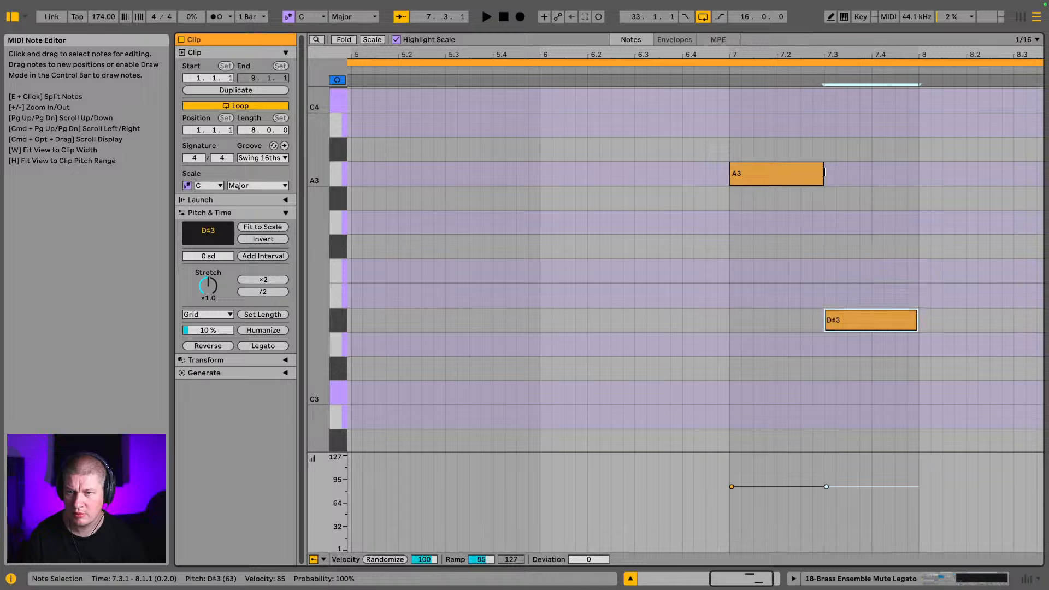
Lower the D♯3 note to D3, play the brass clip and set the brass track's volume to about -7.7 dB
key("space")
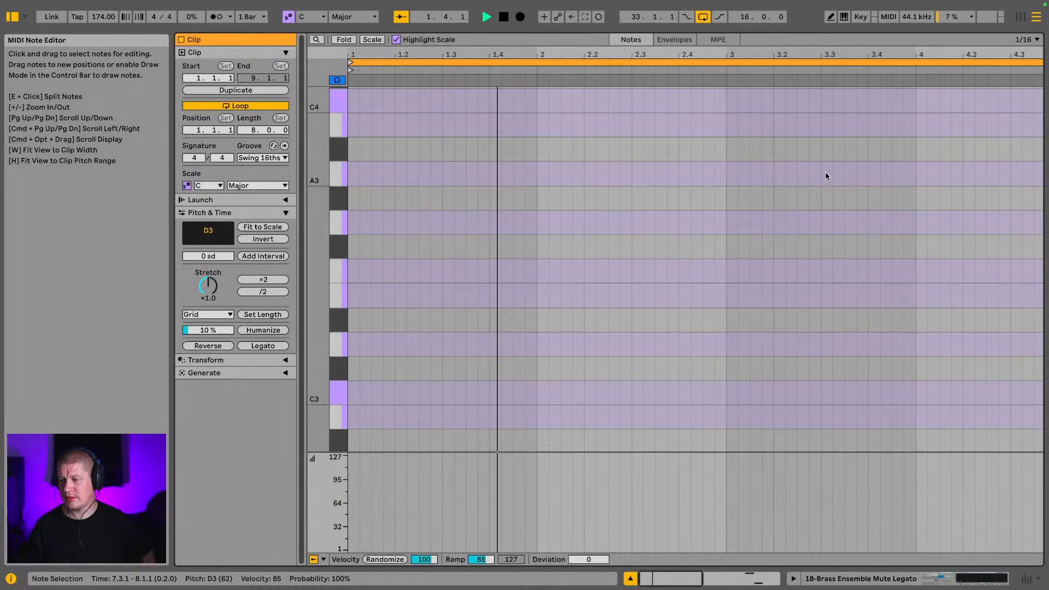
left_click(898, 581)
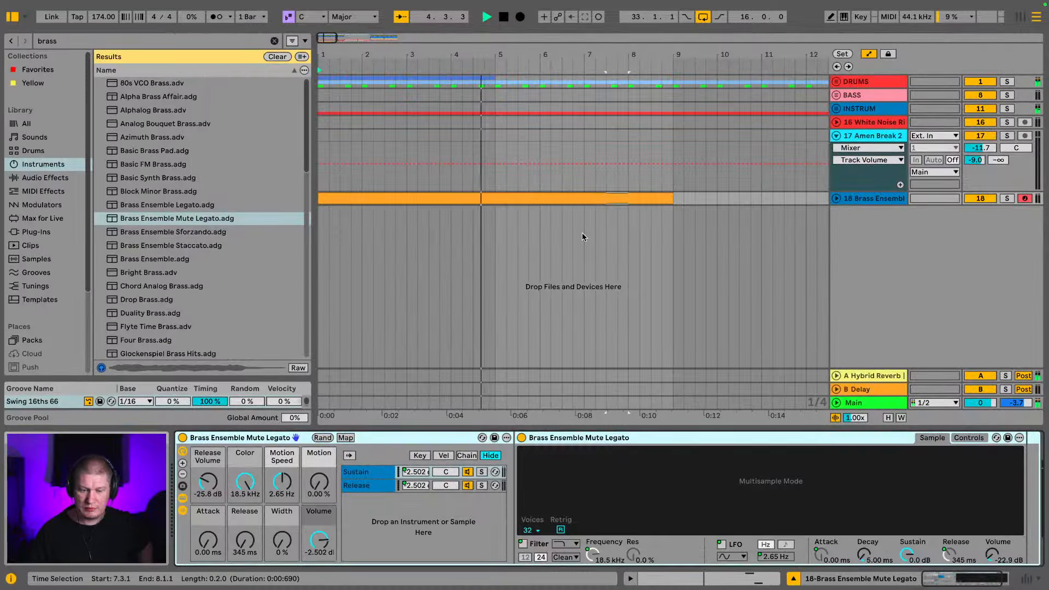
key("Tab")
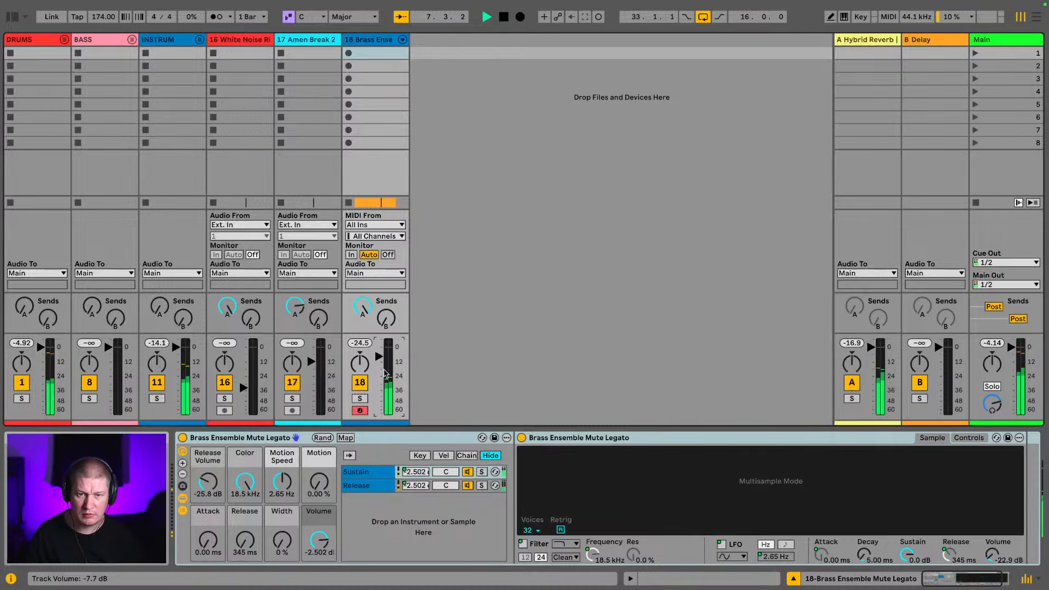
key("Tab")
key("space")
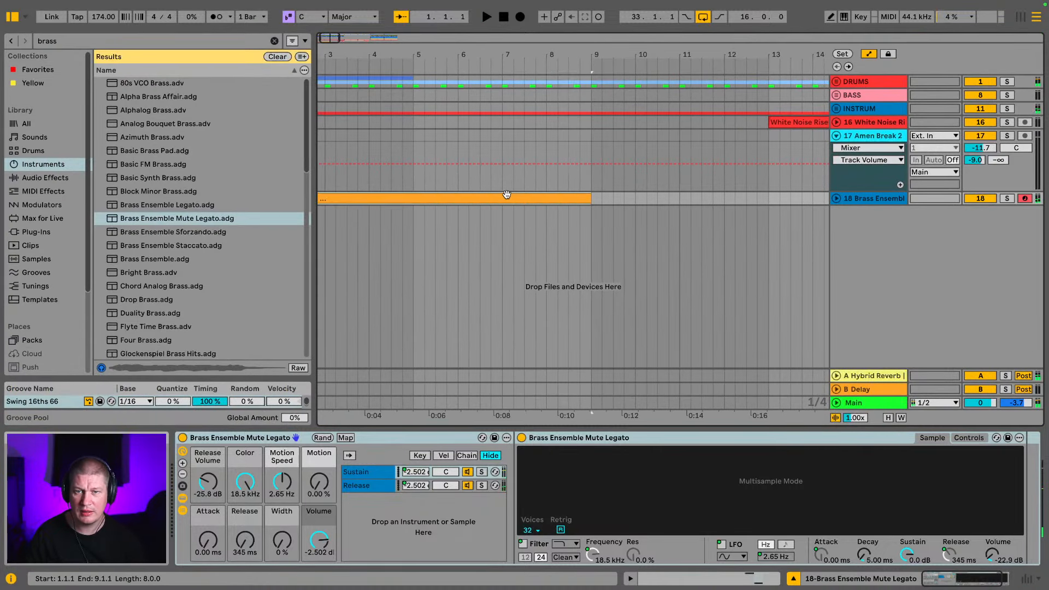
Try extending the A3 note to 8.1.1 with the D3 note moved to start there, and play the clip
key("shift+Tab")
left_click_drag(757, 175, 853, 185)
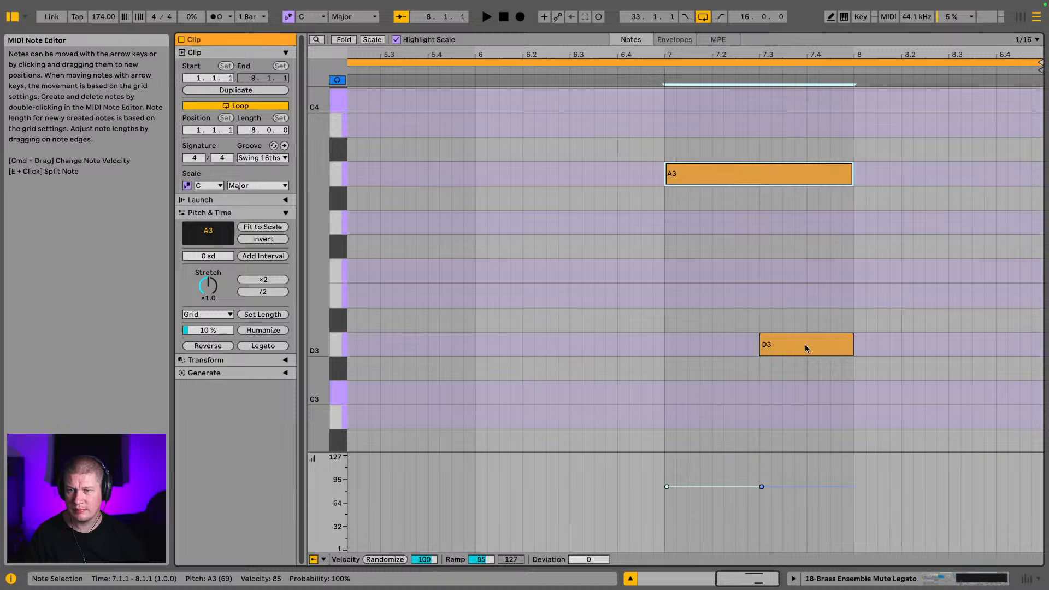
left_click_drag(805, 344, 898, 351)
key("space")
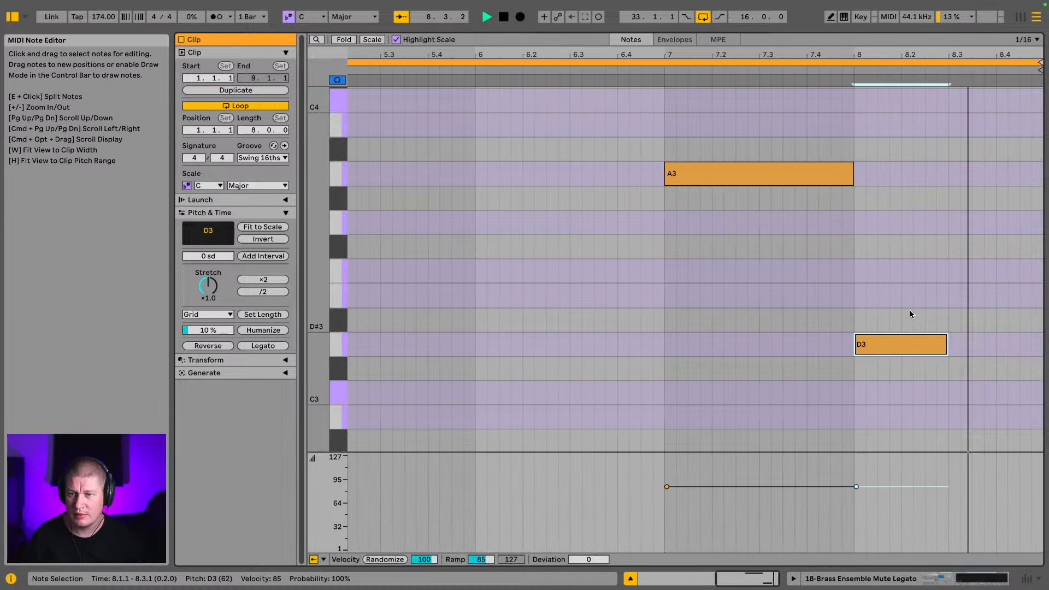
Move the D3 note to start at 7.4.1 and shorten the A3 note to end there
left_click_drag(904, 344, 873, 346)
left_click(824, 171)
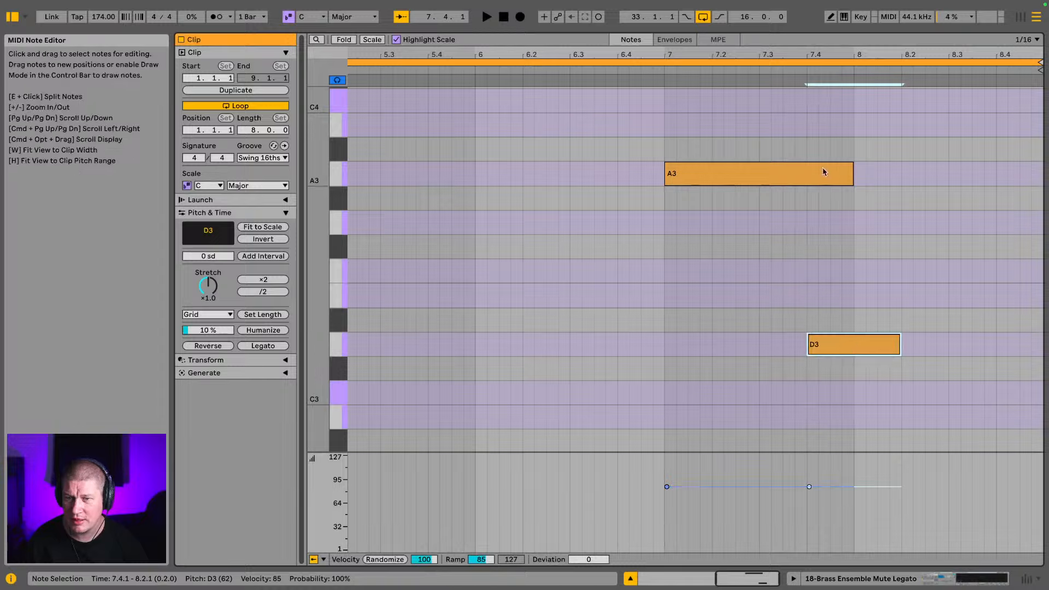
left_click_drag(851, 173, 805, 178)
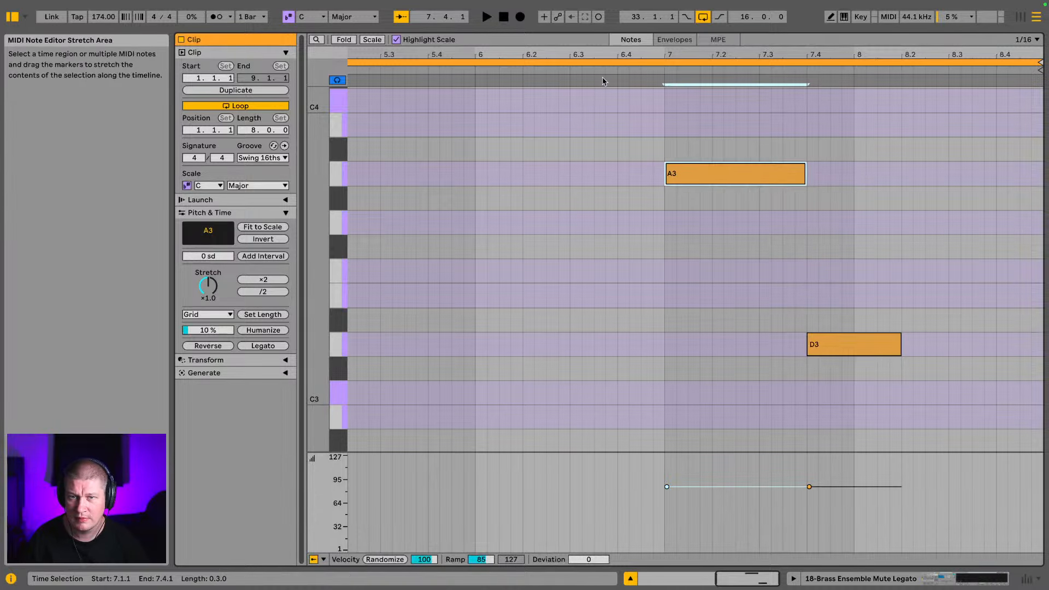
left_click(510, 113)
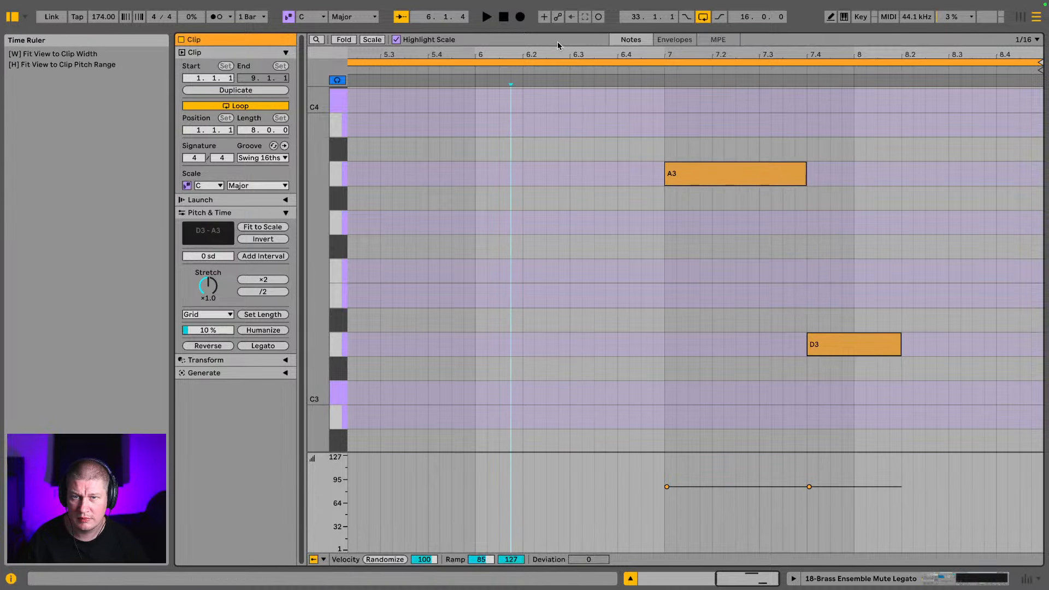
Shrink the note editor and play the arrangement through the brass notes, checking the track's level in the mixer
left_click_drag(550, 30, 512, 372)
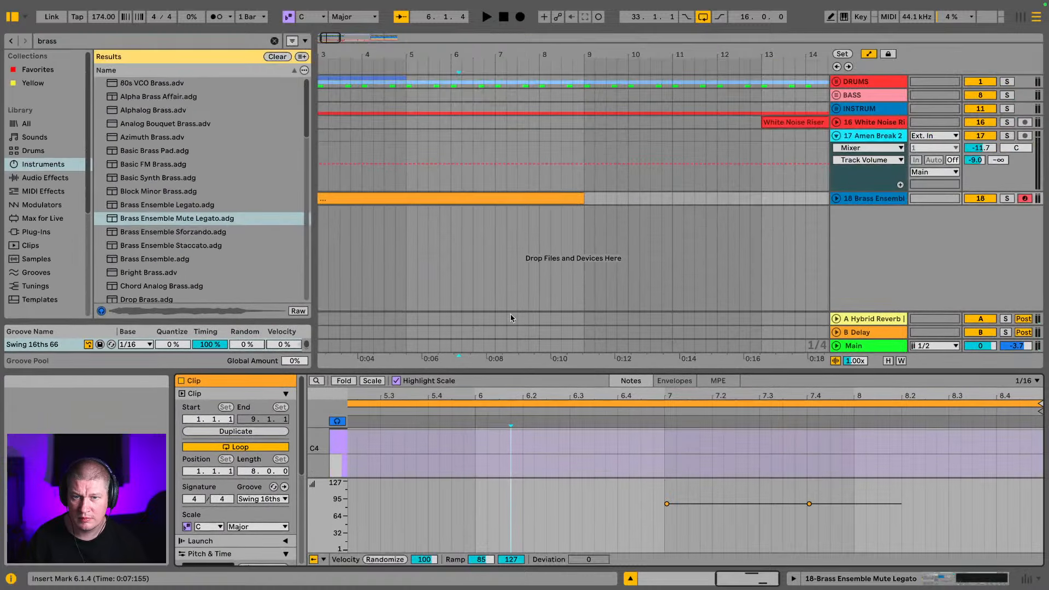
left_click(495, 234)
key("space")
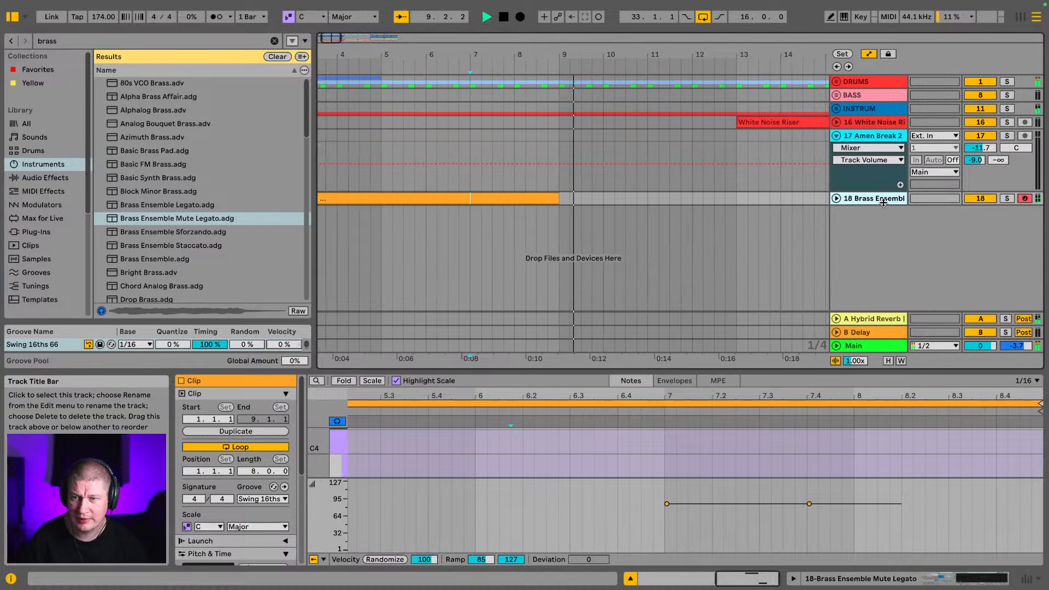
key("Tab")
key("Tab")
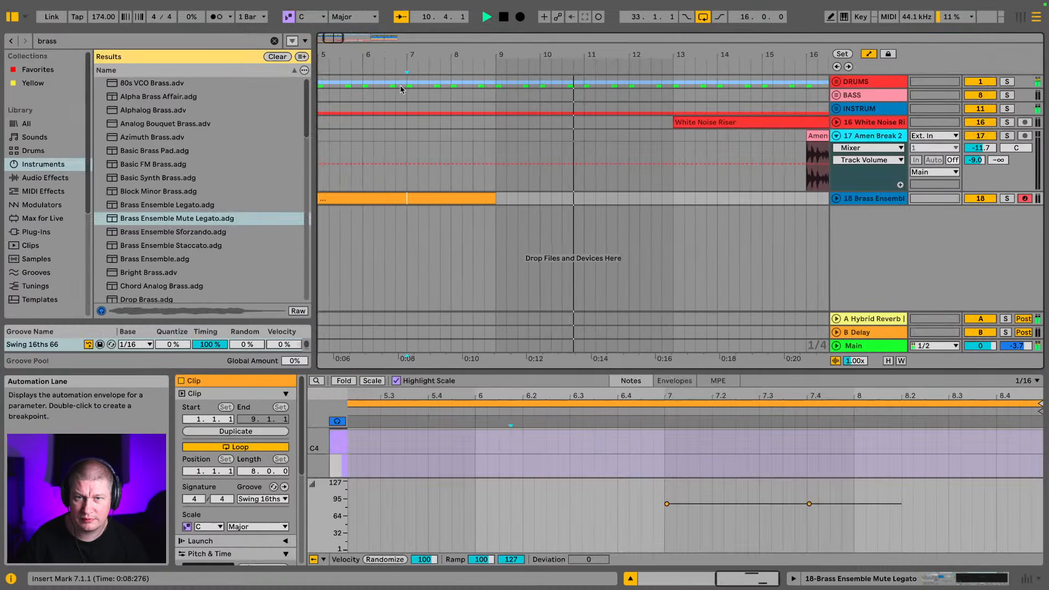
Repeat the eight-bar brass clip across the intro so that it runs from bar 1 to bar 33
left_click_drag(350, 55, 366, 169)
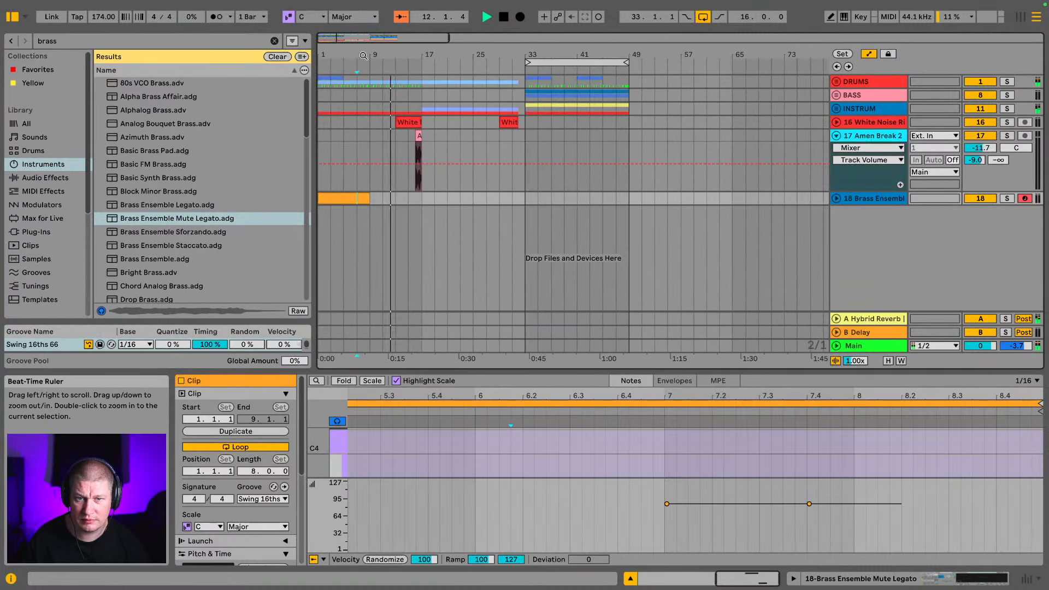
left_click(353, 199)
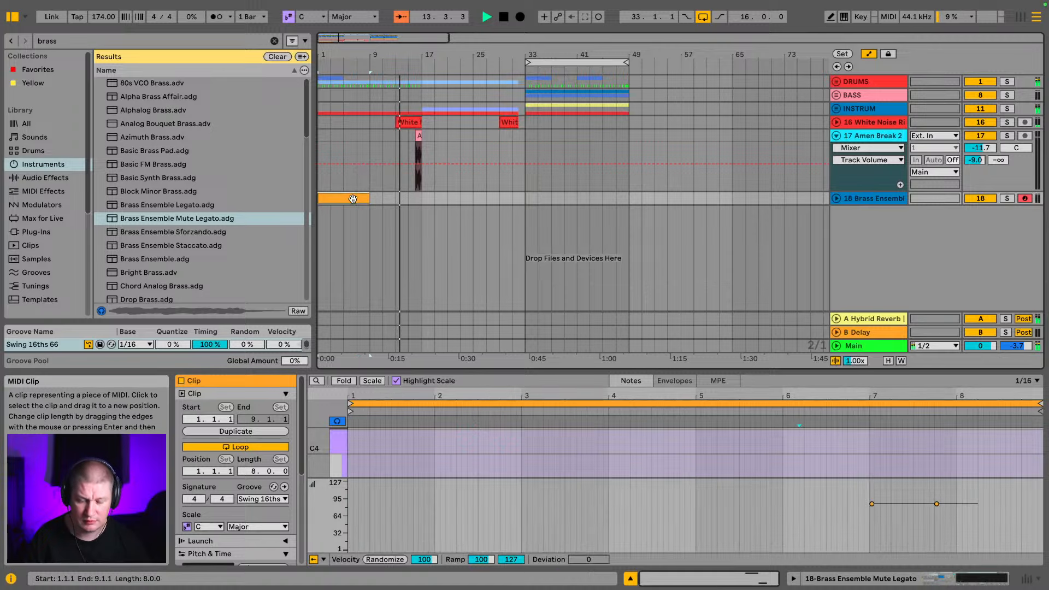
key("ctrl+d")
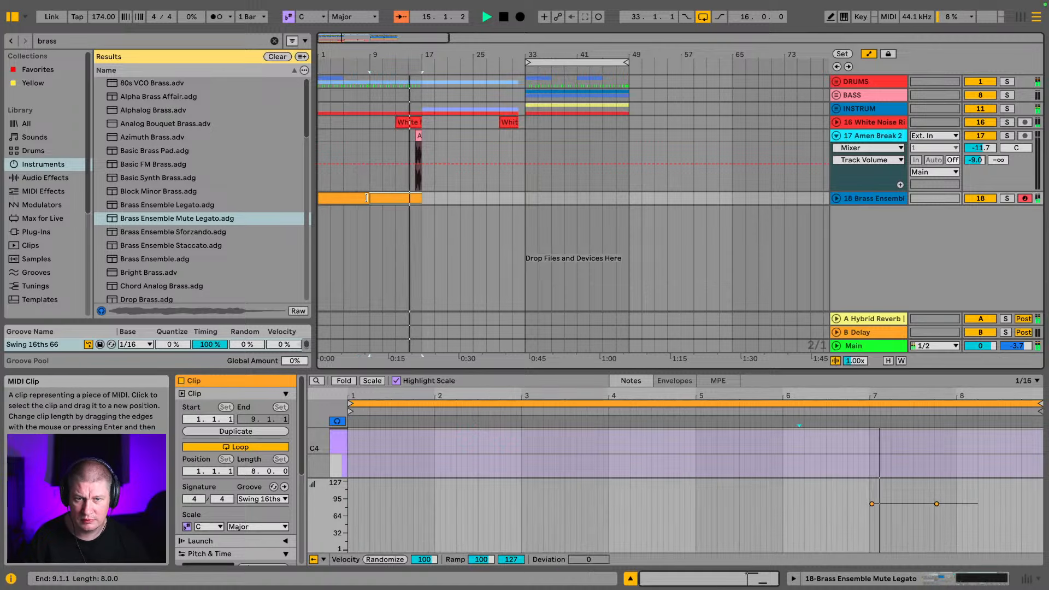
left_click_drag(369, 199, 526, 203)
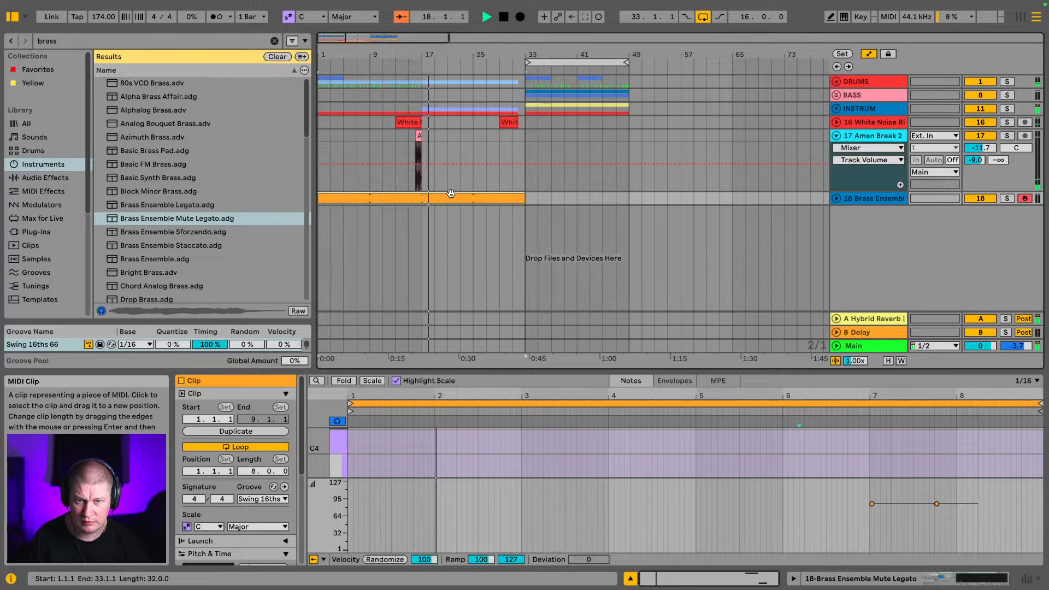
Check the brass level in the mixer, enlarge the clip view slightly and hide the browser
key("Tab")
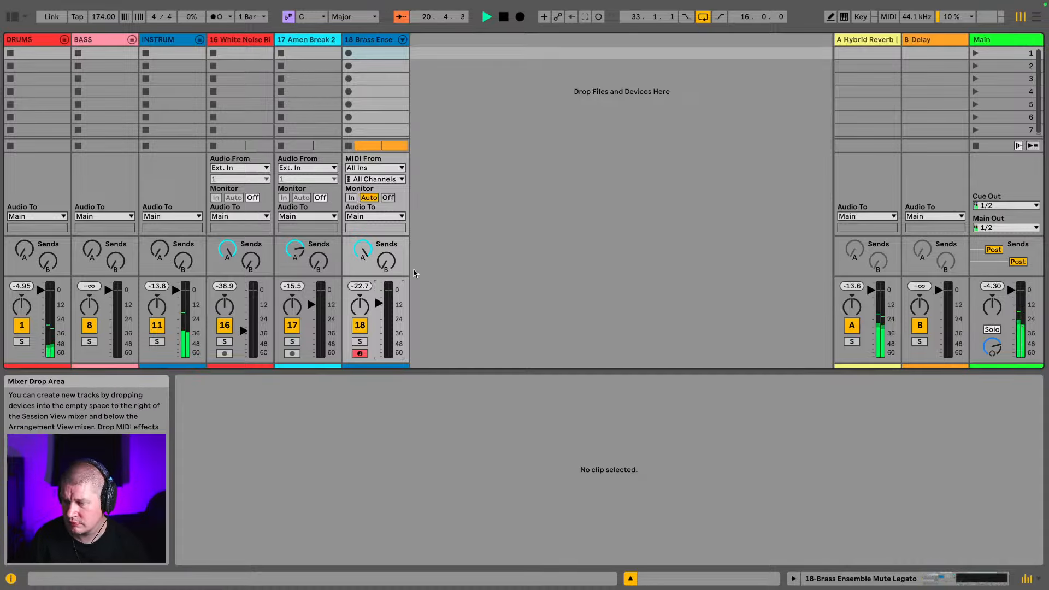
key("Tab")
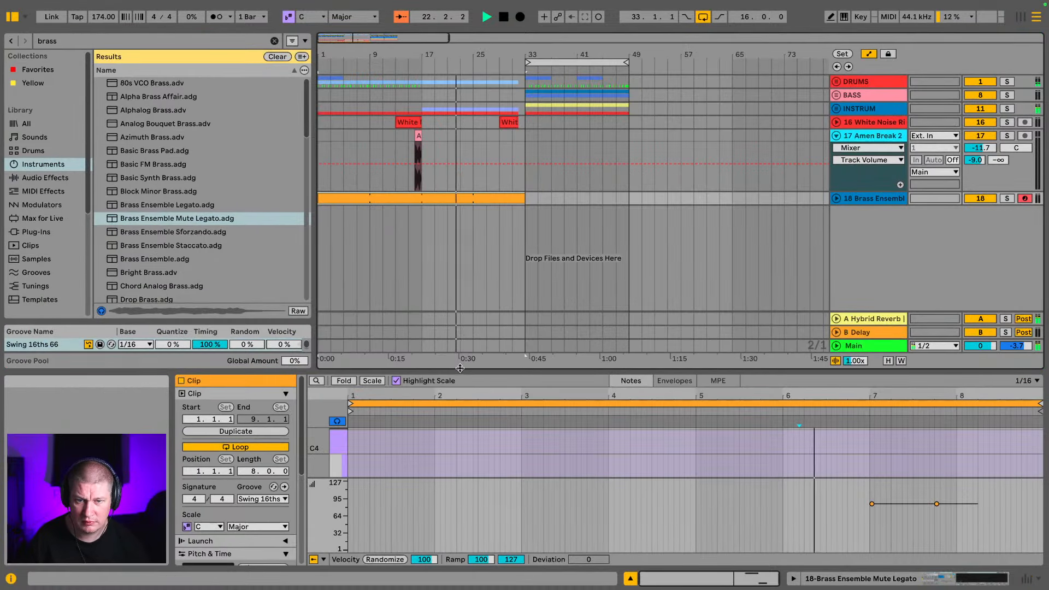
left_click_drag(460, 369, 466, 340)
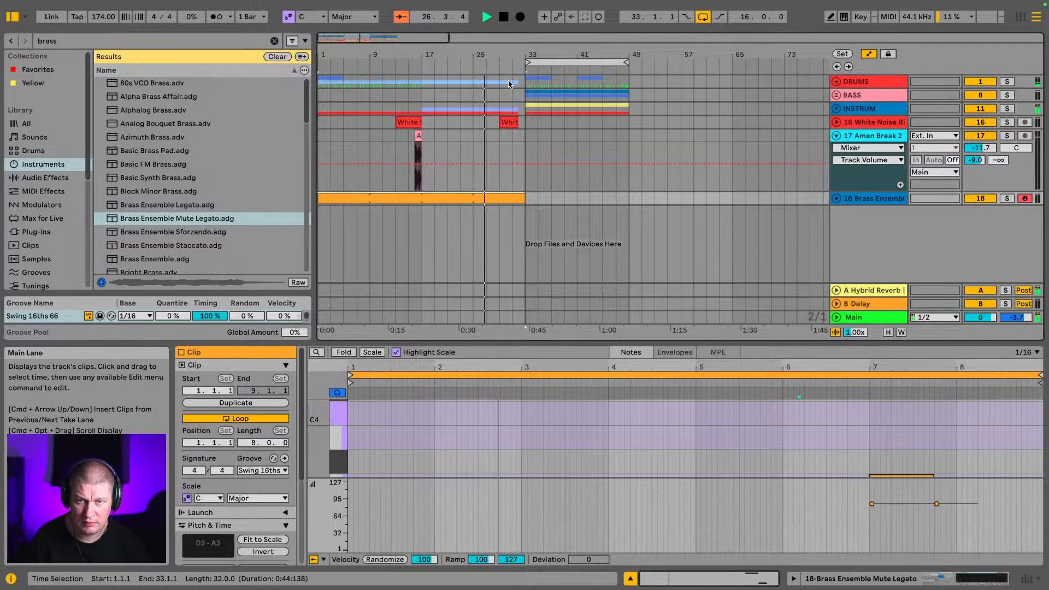
left_click_drag(508, 54, 506, 34)
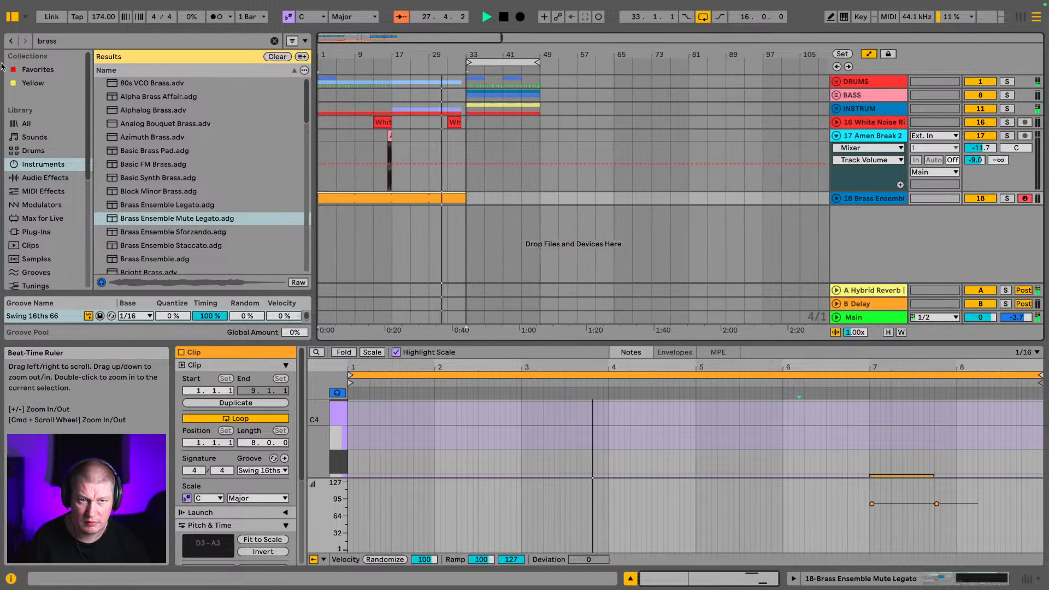
left_click(12, 16)
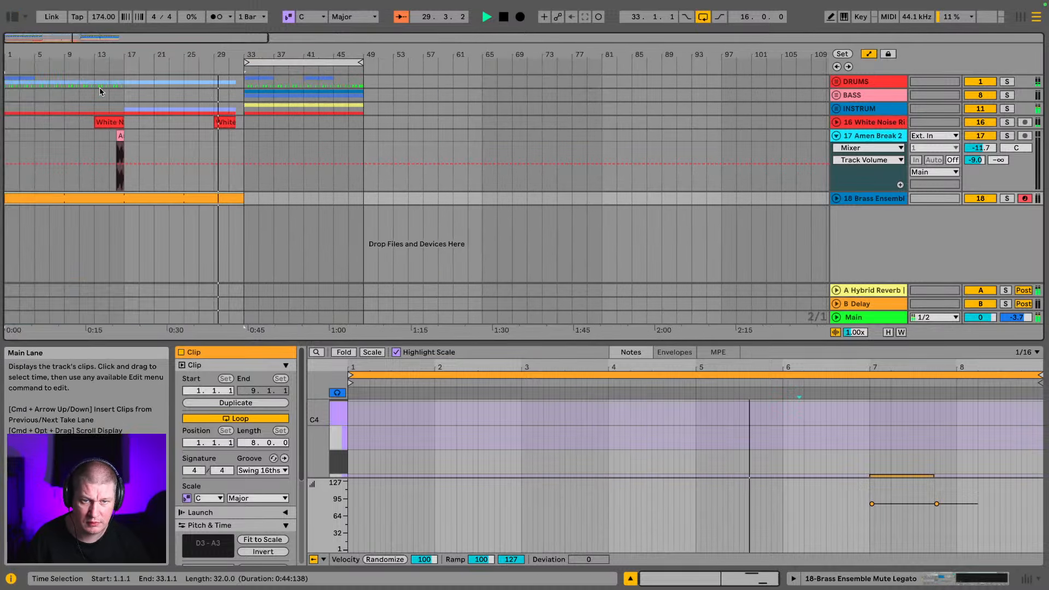
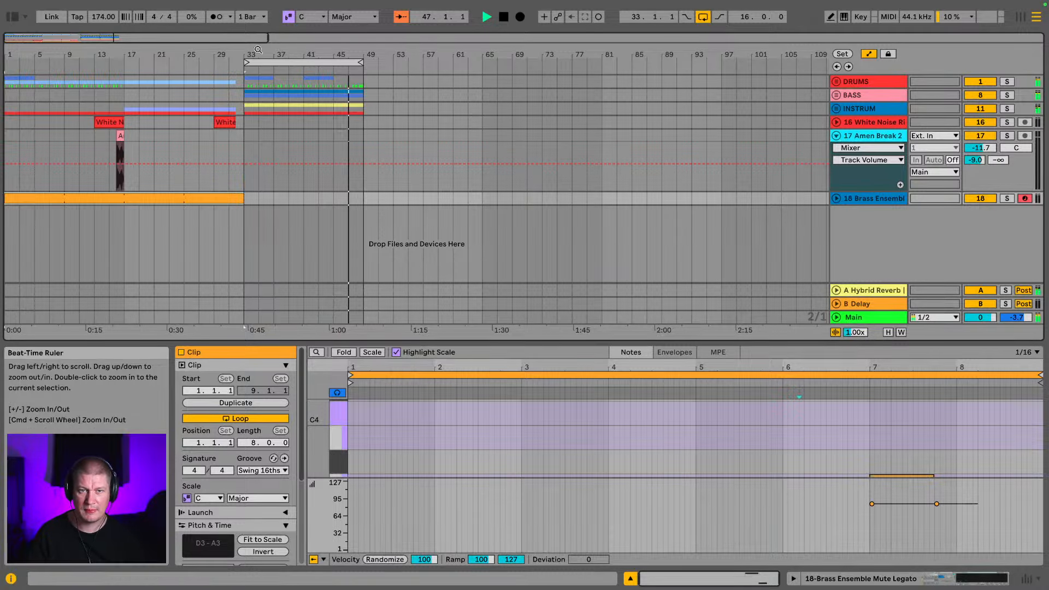
Unfold the DRUMS group and delete the short kick clips from 48.3.1 to 48.4.3 on the kick track
left_click_drag(164, 55, 155, 93)
left_click_drag(272, 54, 658, 52)
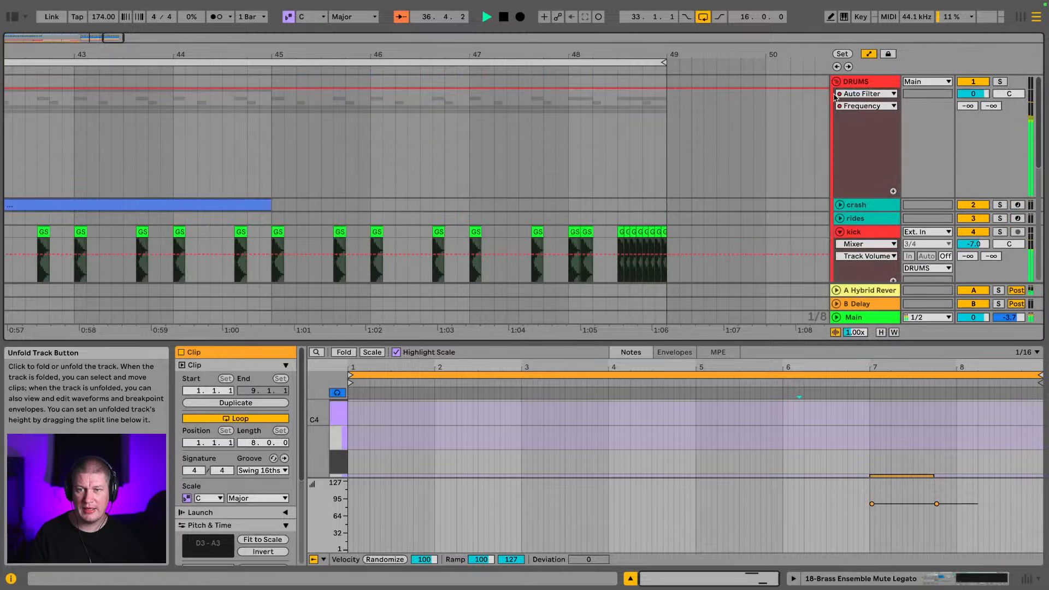
left_click(836, 82)
left_click_drag(647, 60, 648, 90)
left_click_drag(585, 60, 584, 56)
scroll(533, 184, "down", 4)
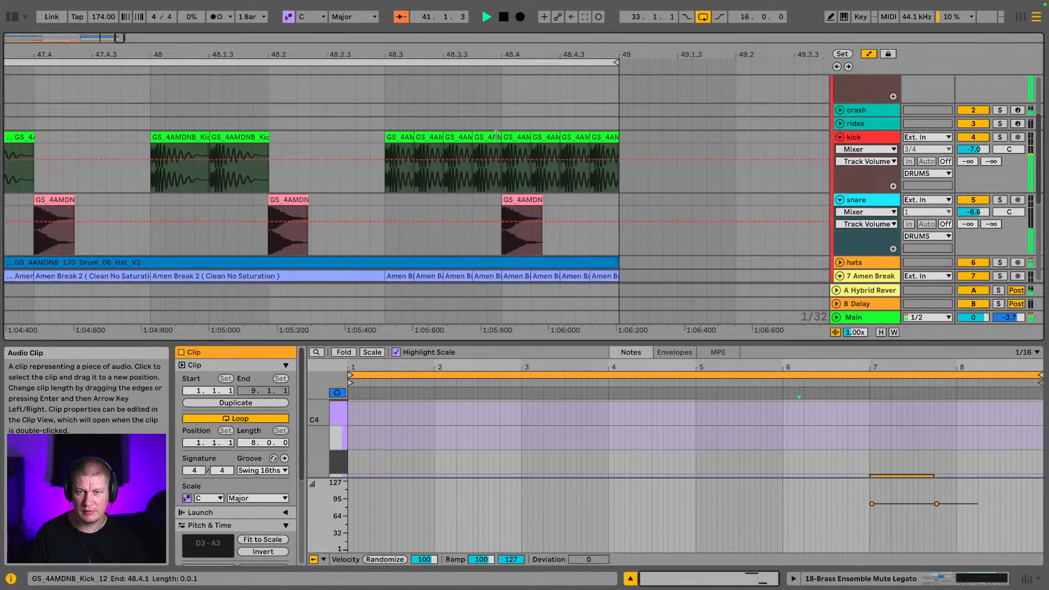
left_click(399, 135)
left_click(494, 138)
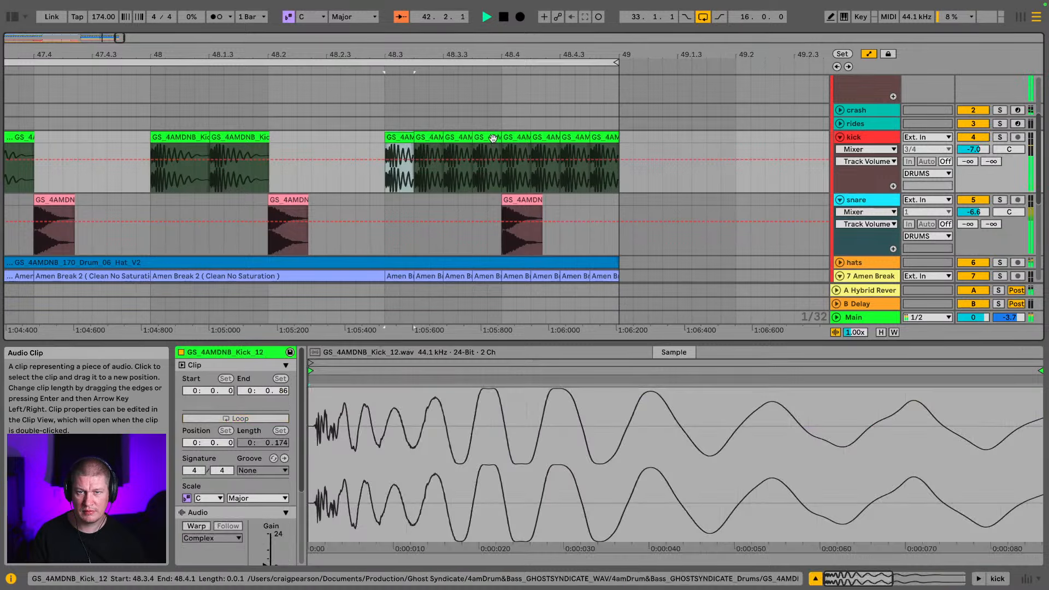
left_click(521, 138, "shift")
key("Delete")
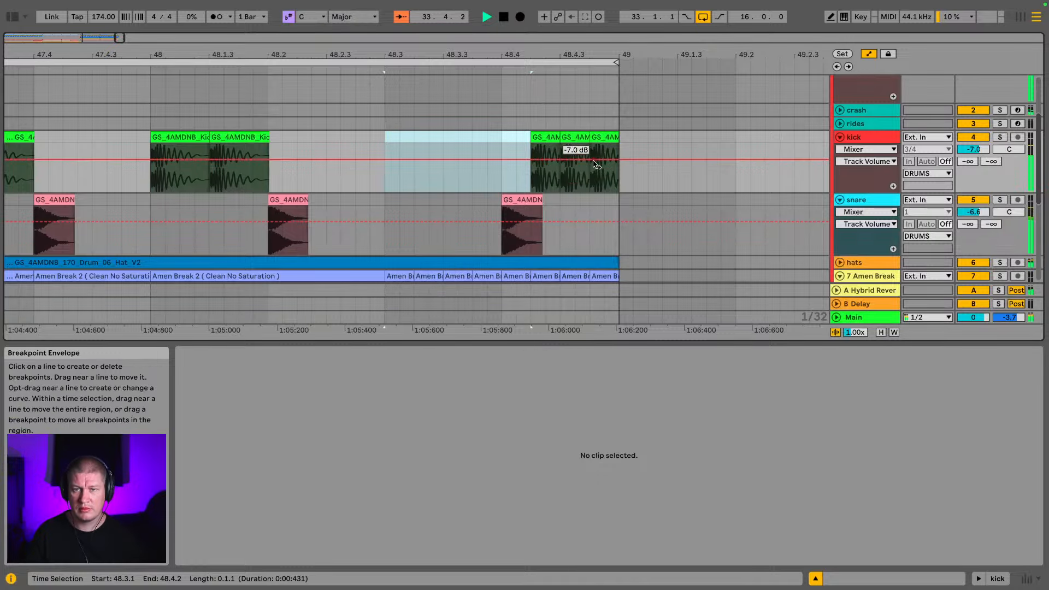
left_click(540, 138)
key("Delete")
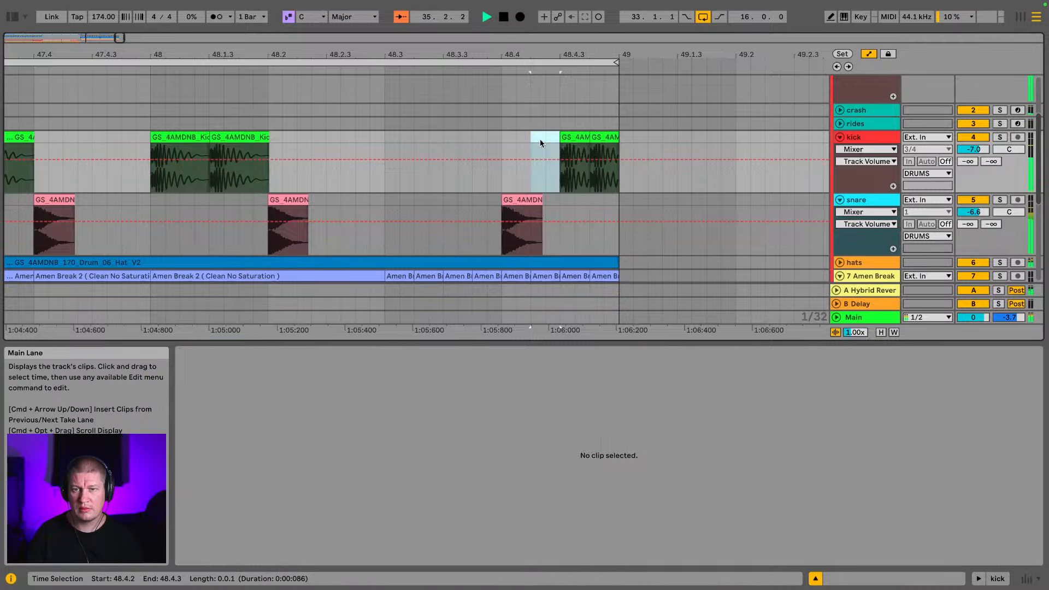
Fold the kick track, the DRUMS group and the Amen Break 2 track
left_click_drag(494, 54, 494, 6)
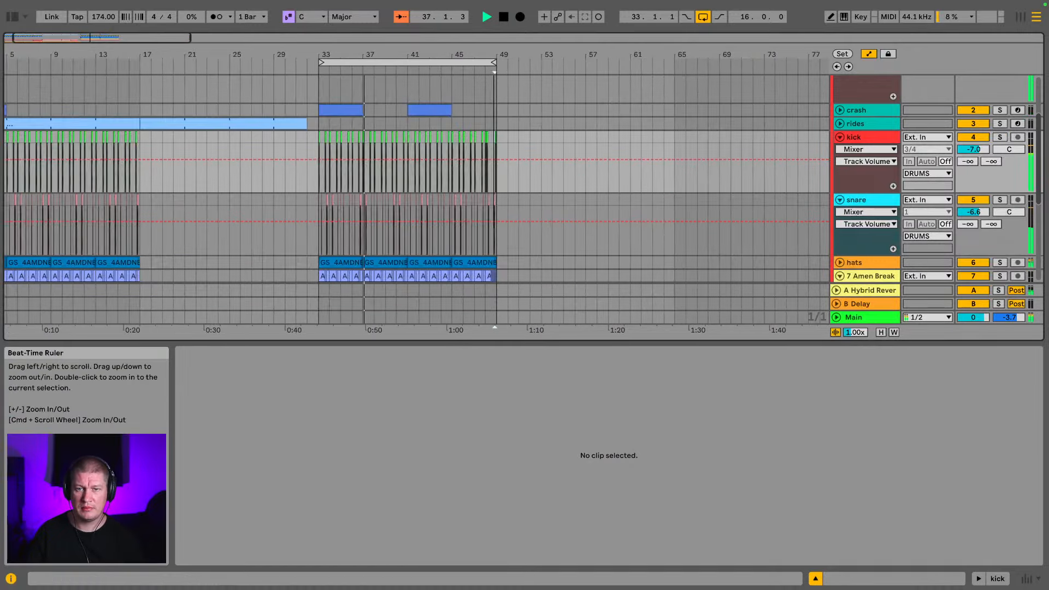
left_click(839, 137)
scroll(853, 164, "up", 4)
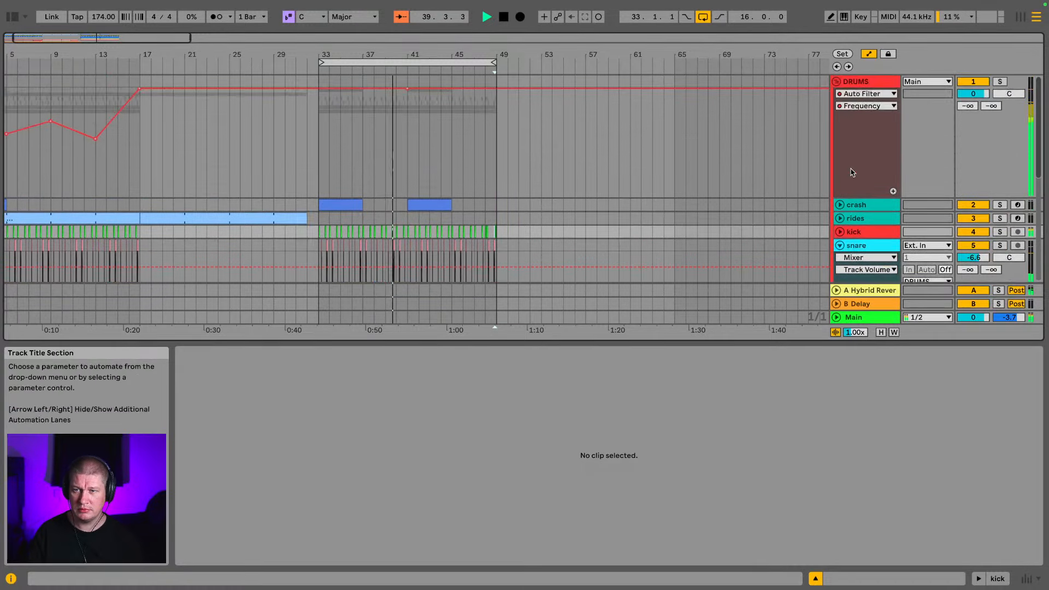
left_click(837, 81)
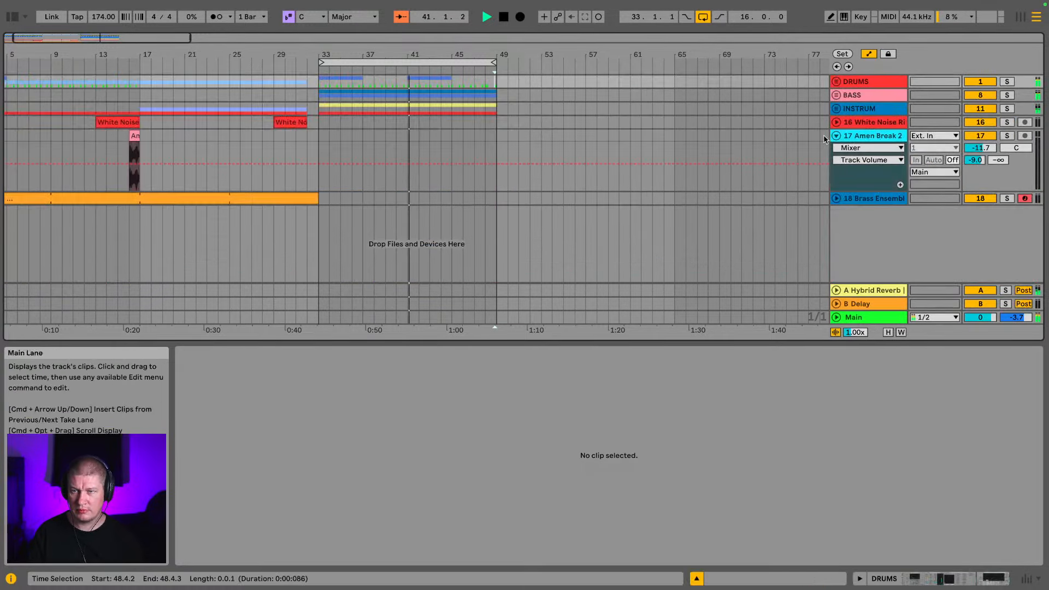
left_click(836, 135)
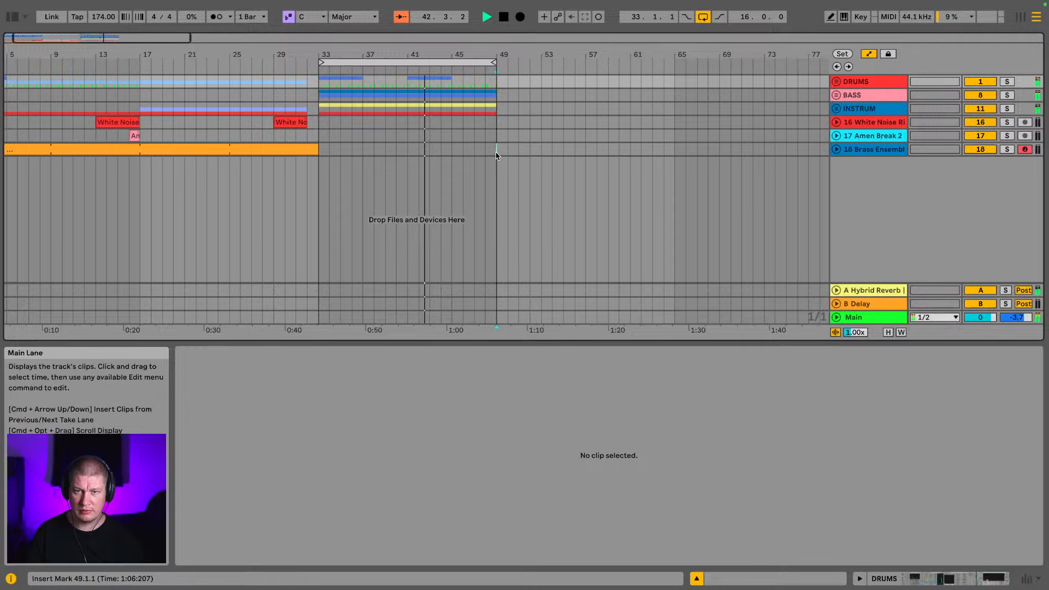
Copy bars 1 to 17 of the Amen Break 2 track and paste them at bar 33, placing the fill in bar 48
left_click_drag(496, 155, 299, 38)
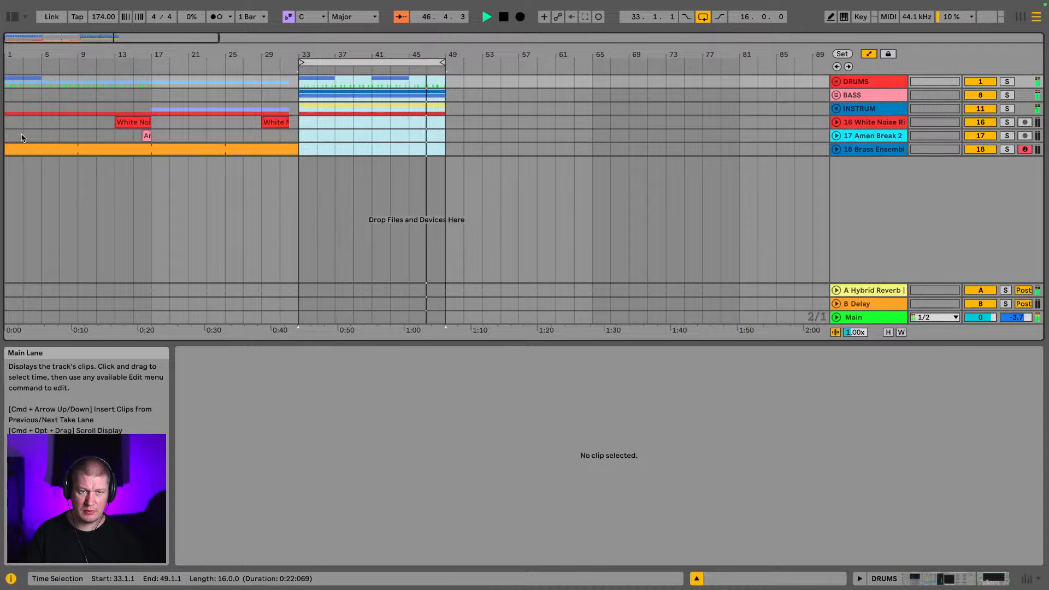
left_click_drag(9, 138, 178, 140)
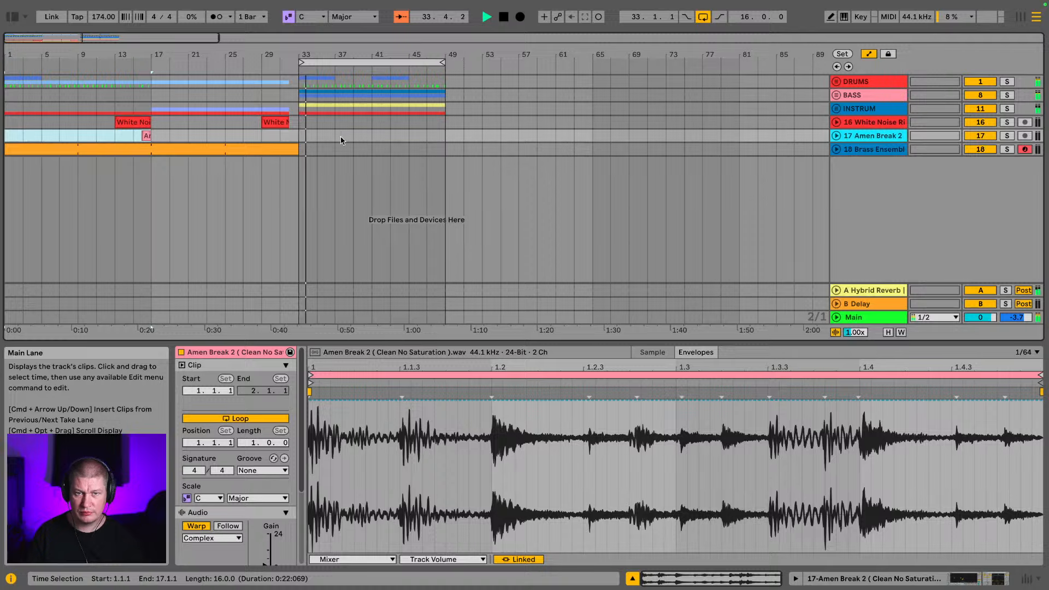
left_click(306, 137)
key("super+v")
Play the end of the drop to check the pasted Amen Break fill in bar 48, and stop playback
left_click_drag(439, 54, 451, 85)
left_click(402, 138)
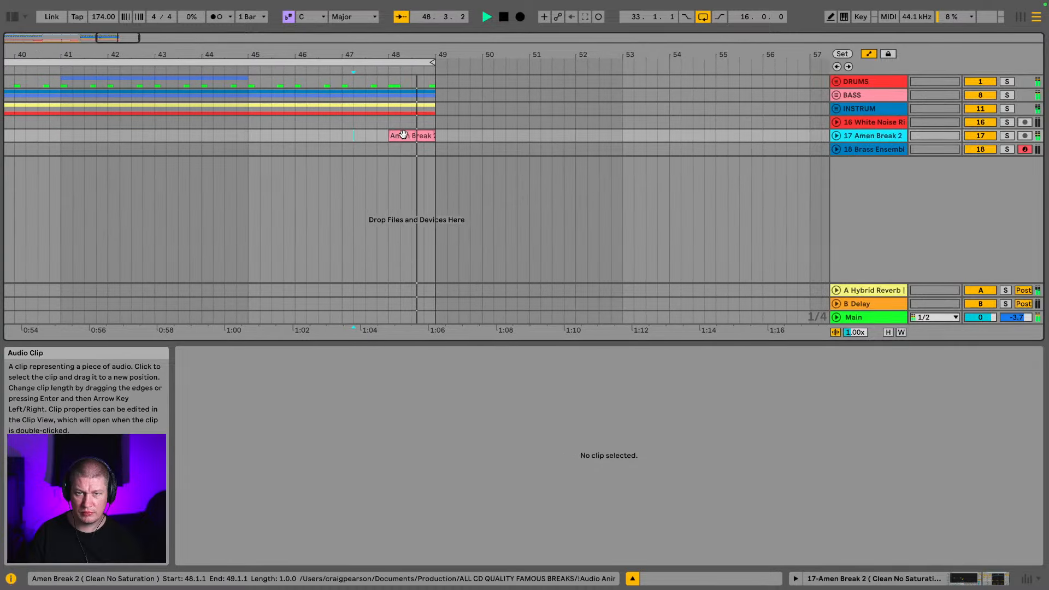
key("space")
left_click_drag(462, 54, 427, 19)
left_click_drag(122, 33, 171, 62)
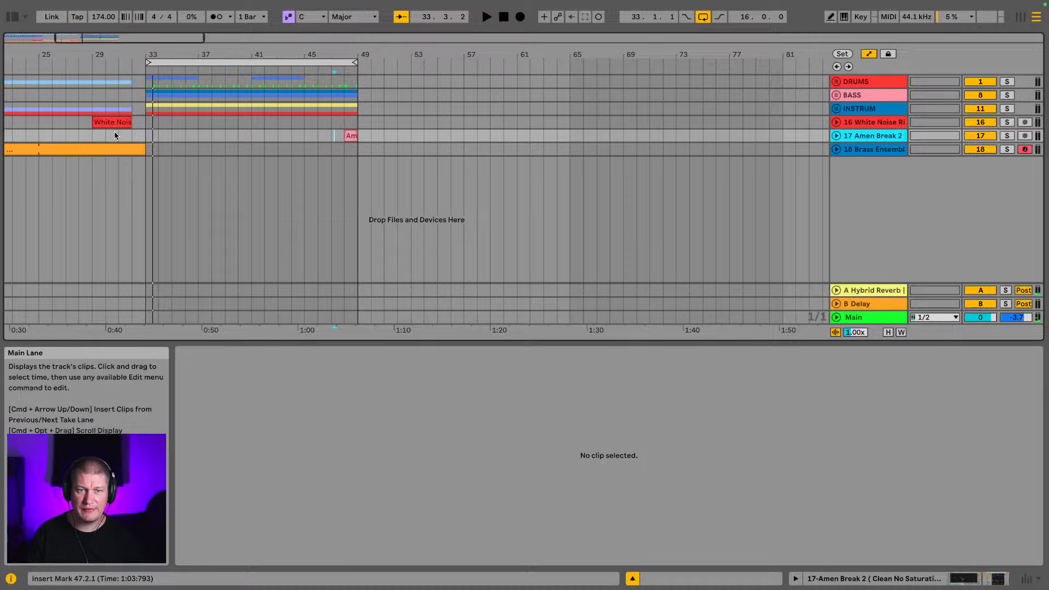
Copy the Amen Break 2 fill to bar 64, delete the one in bar 48, and play across bar 48 to check the transition
left_click_drag(140, 135, 565, 137)
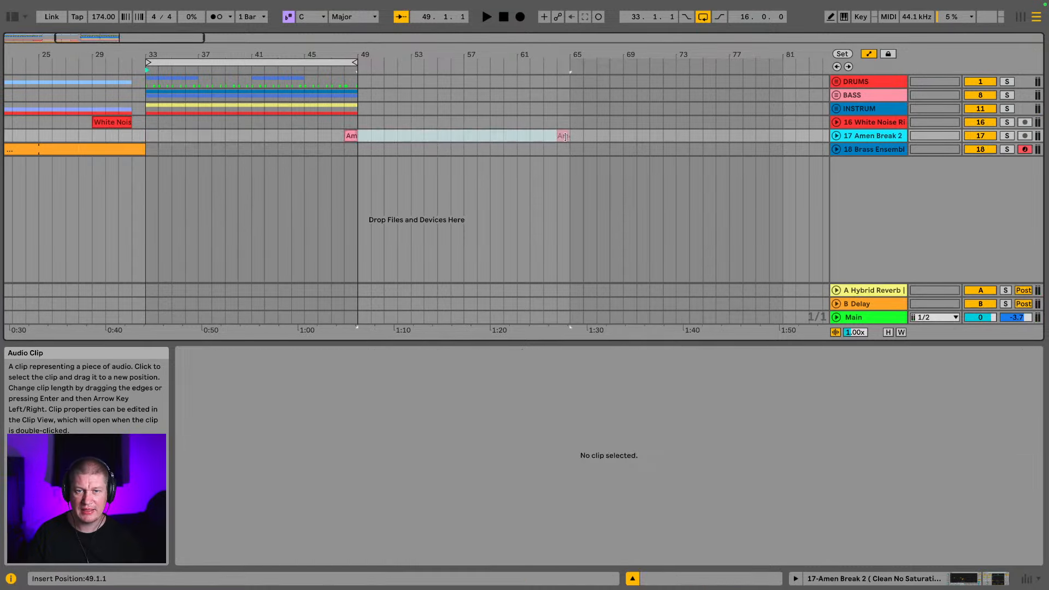
left_click(346, 137)
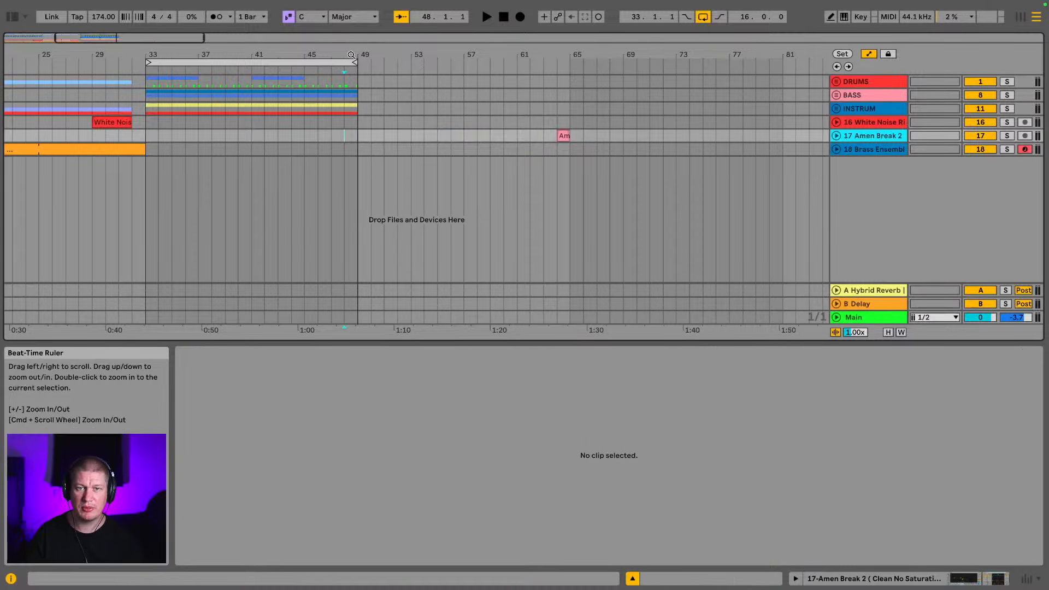
left_click_drag(352, 55, 297, 144)
left_click(260, 148)
key("space")
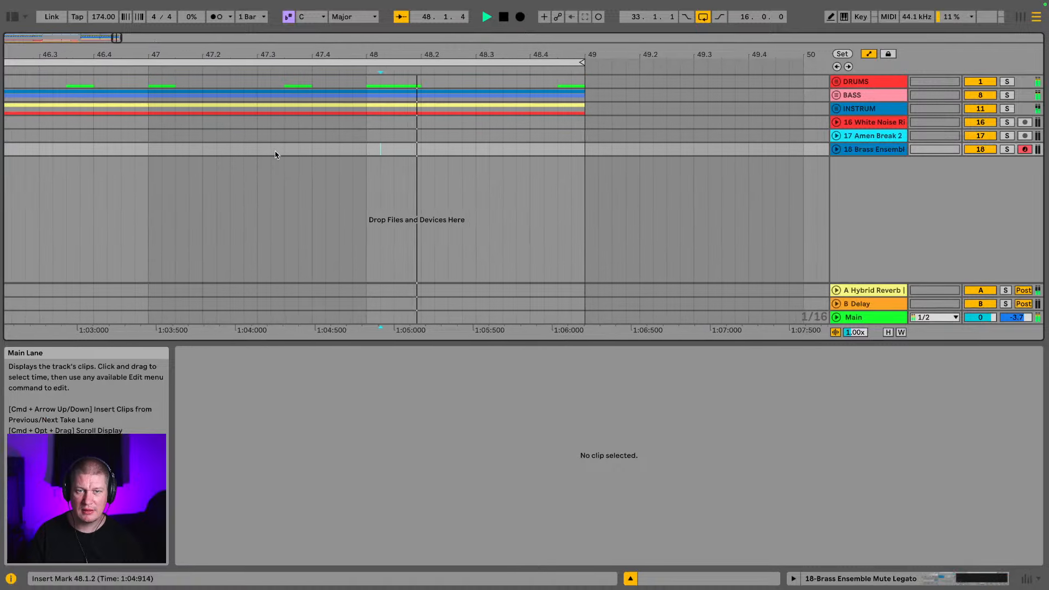
key("space")
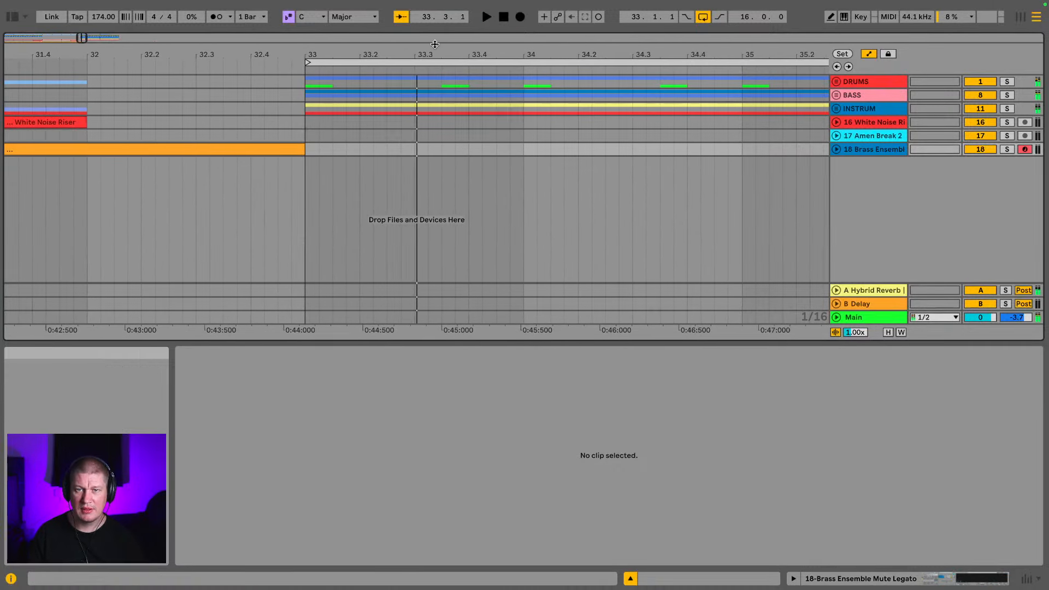
Play the Amen Break 2 fill in bar 64, and inspect its clip and the track's EQ Eight and Delay settings
left_click_drag(435, 53, 4, 1)
left_click(453, 146)
key("space")
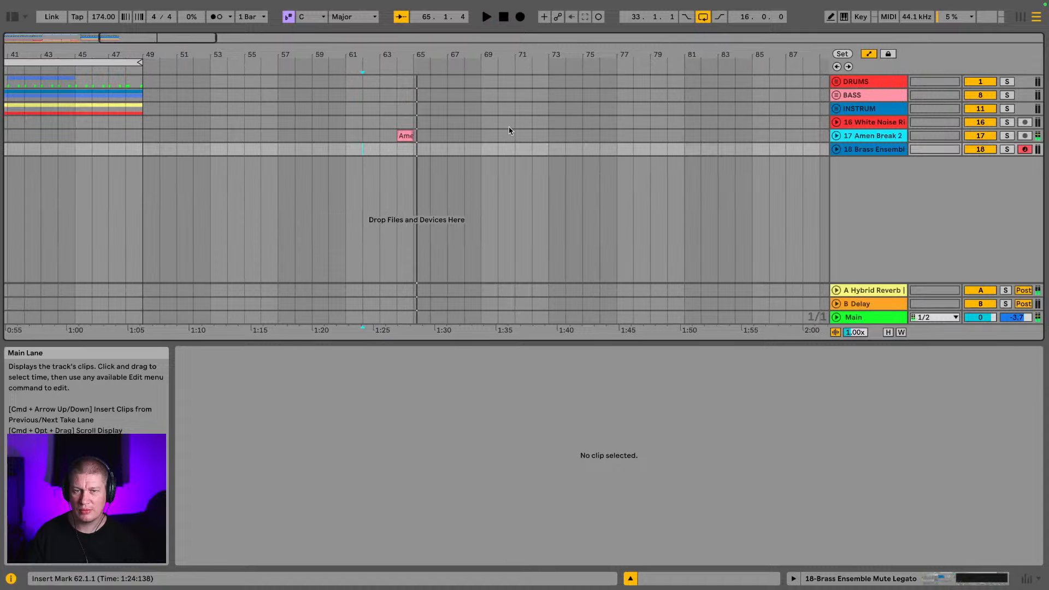
left_click(406, 136)
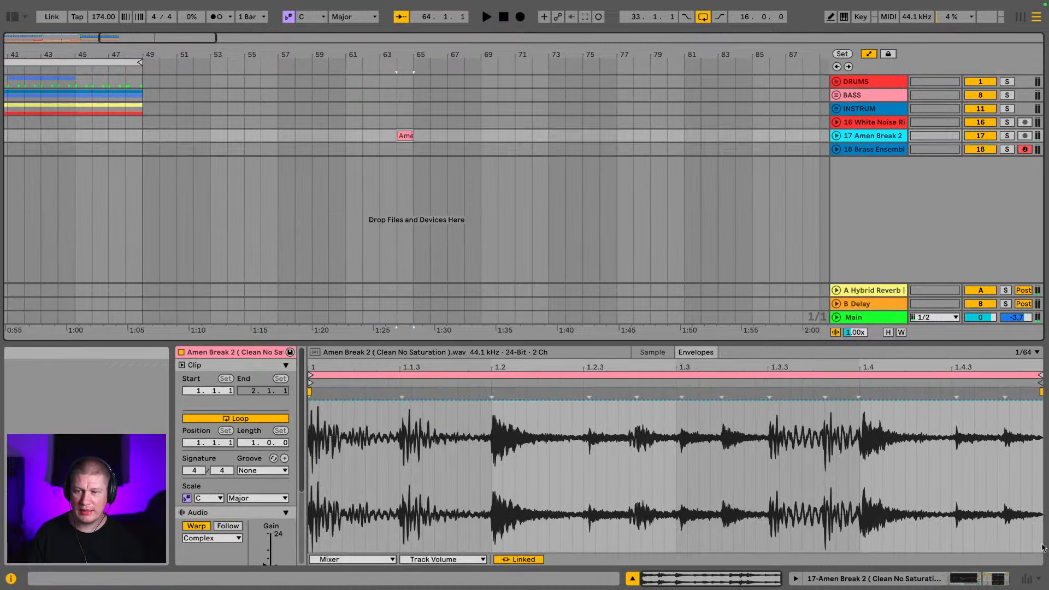
left_click(972, 573)
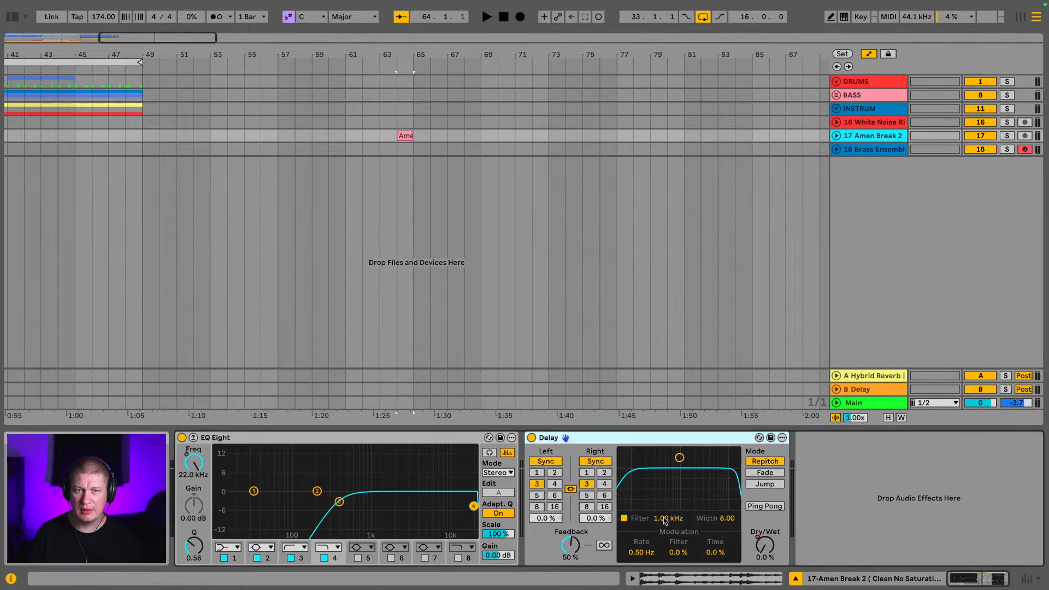
key("Tab")
key("Tab")
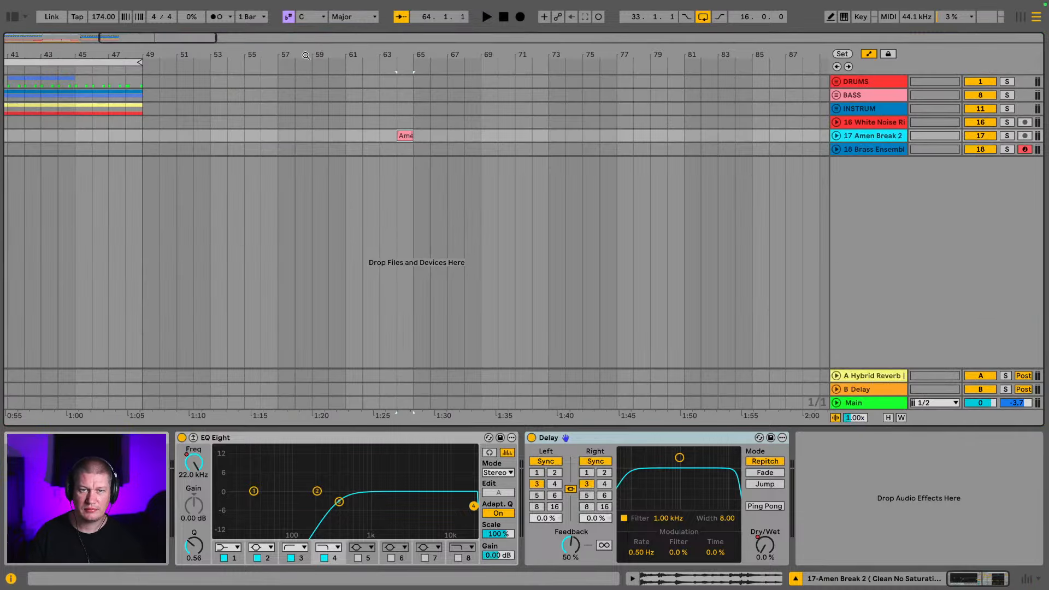
Duplicate the drop from bars 33 to 49 across all tracks to bar 49, and move the loop to bars 49 to 65
left_click_drag(306, 55, 394, 56)
left_click(228, 153)
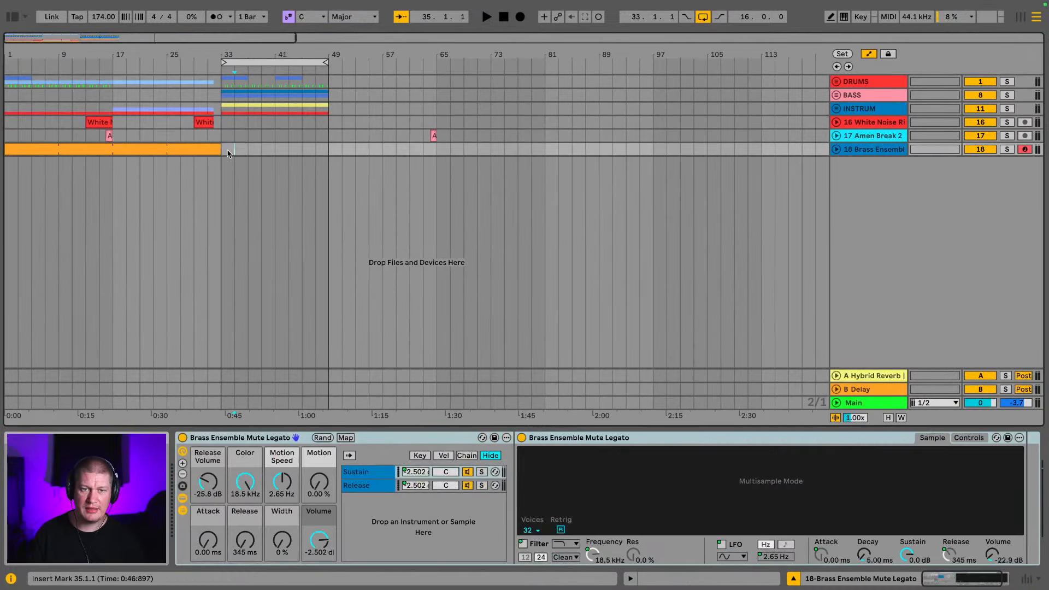
left_click_drag(223, 152, 335, 56)
key("ctrl+d")
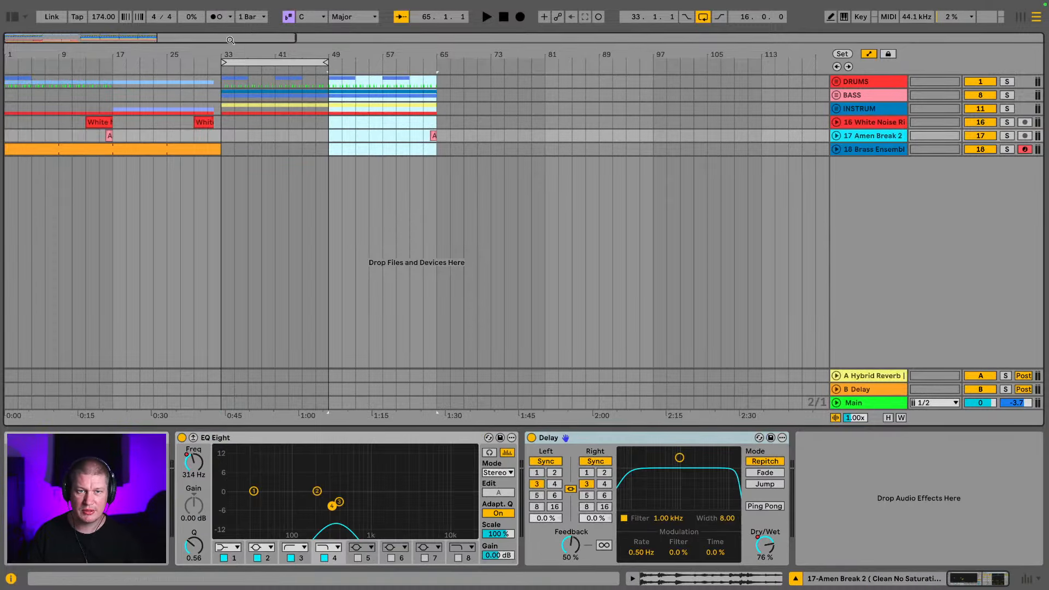
left_click_drag(272, 60, 380, 58)
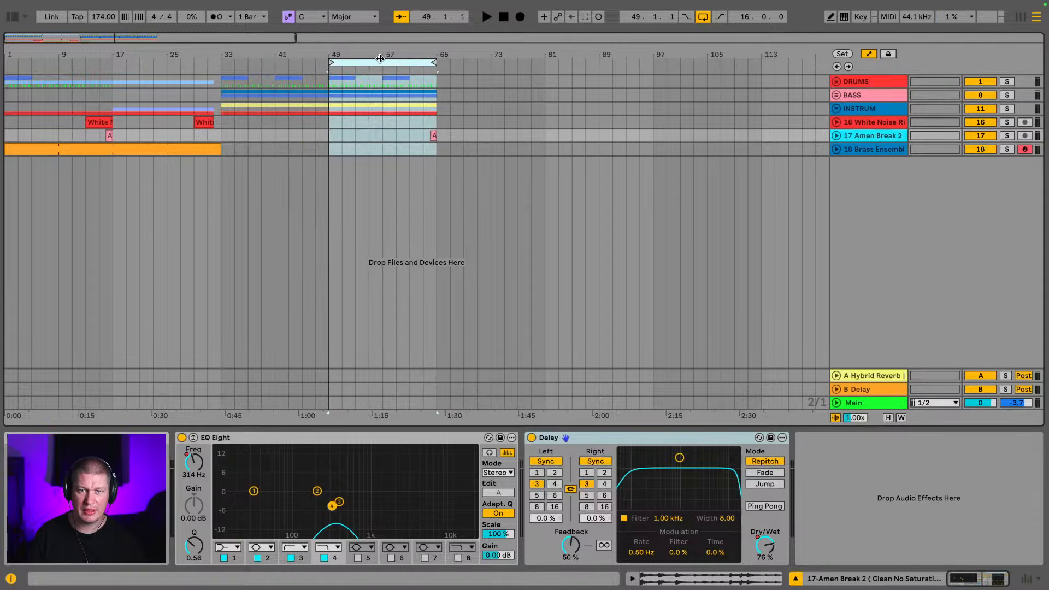
Copy bars 1 to 33 of the Brass Ensemble track and paste them at bar 49
left_click(119, 151)
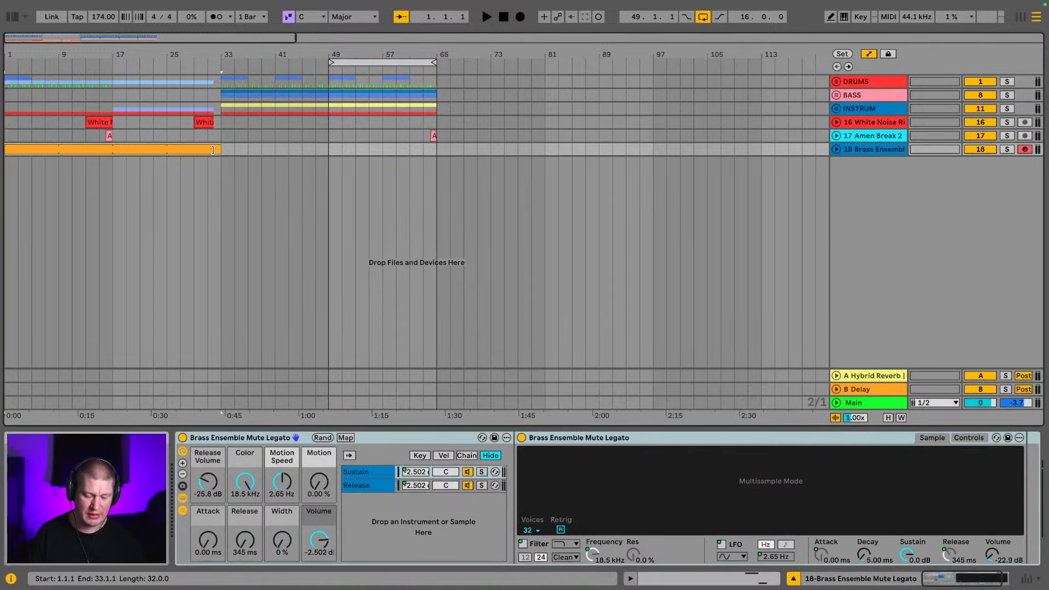
left_click(330, 149)
key("ctrl+v")
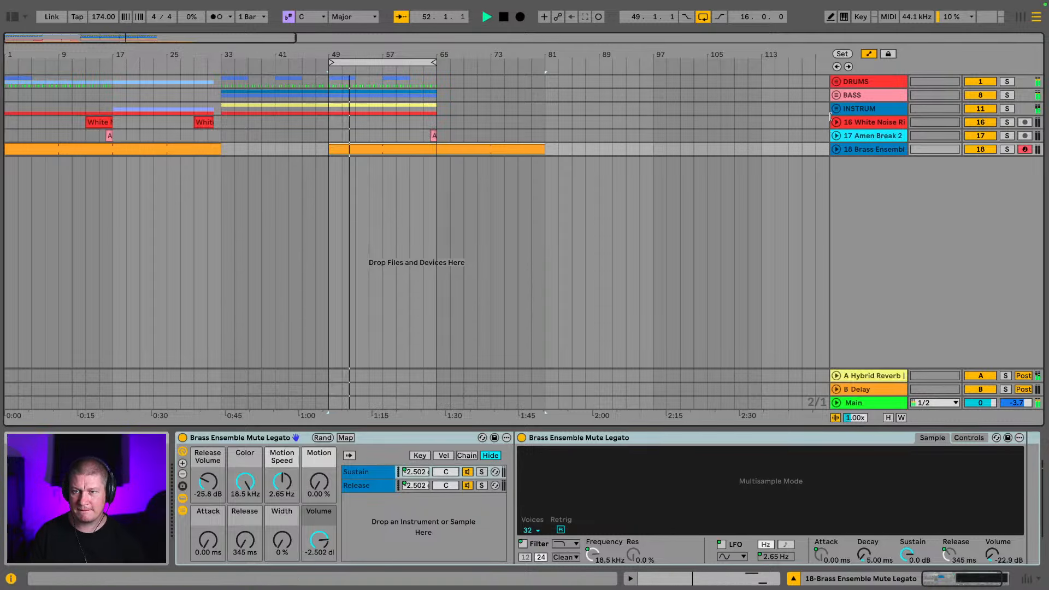
Unfold the INSTRUM group and audition the Kontakt 7 6 clip at bar 17 on the Basic Bright Marimba track 13
left_click(835, 109)
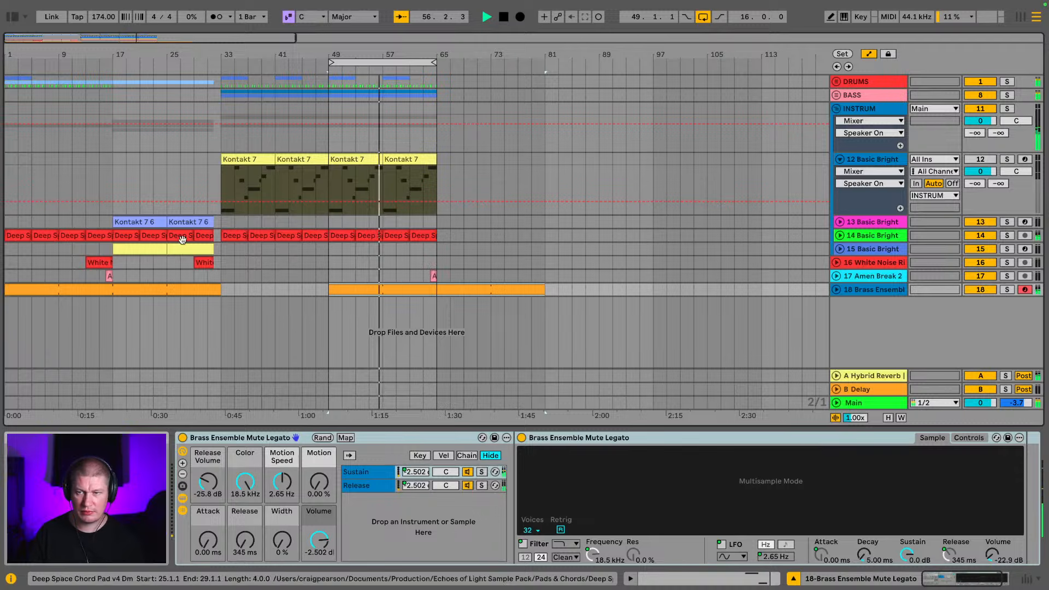
left_click(136, 222)
key("space")
key("space")
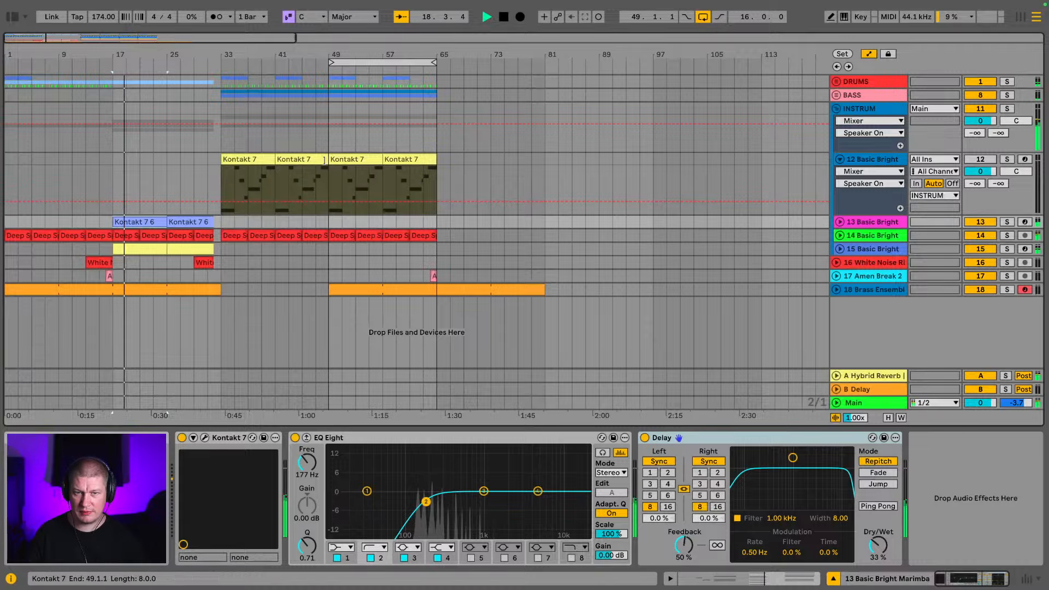
left_click(248, 186)
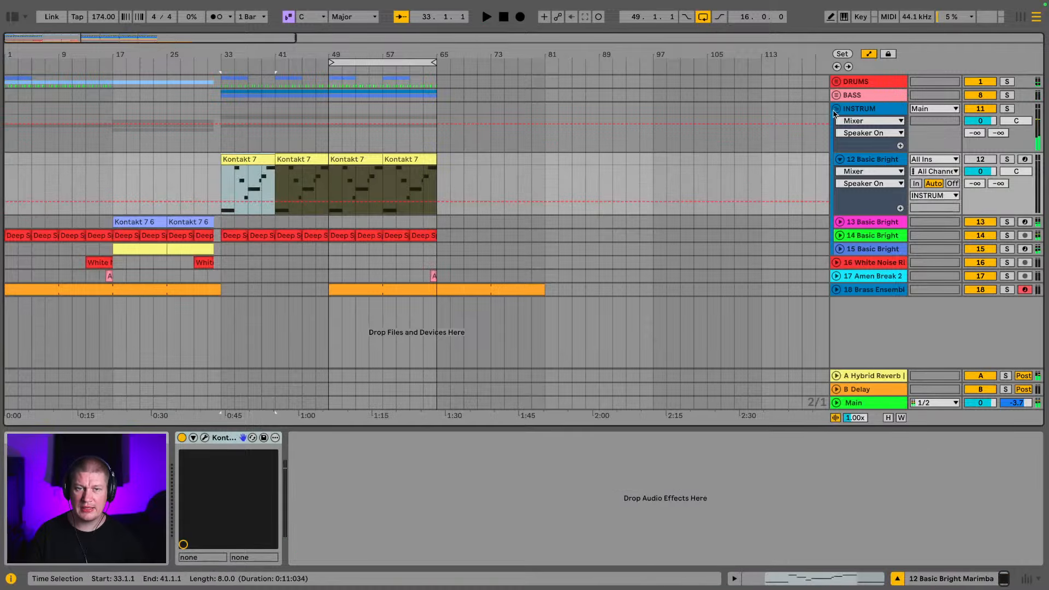
Solo the Basic Bright Marimba track 12, play its Kontakt 7 clip at bar 49, and open that clip's notes for editing
left_click(1006, 159)
left_click(368, 171)
key("space")
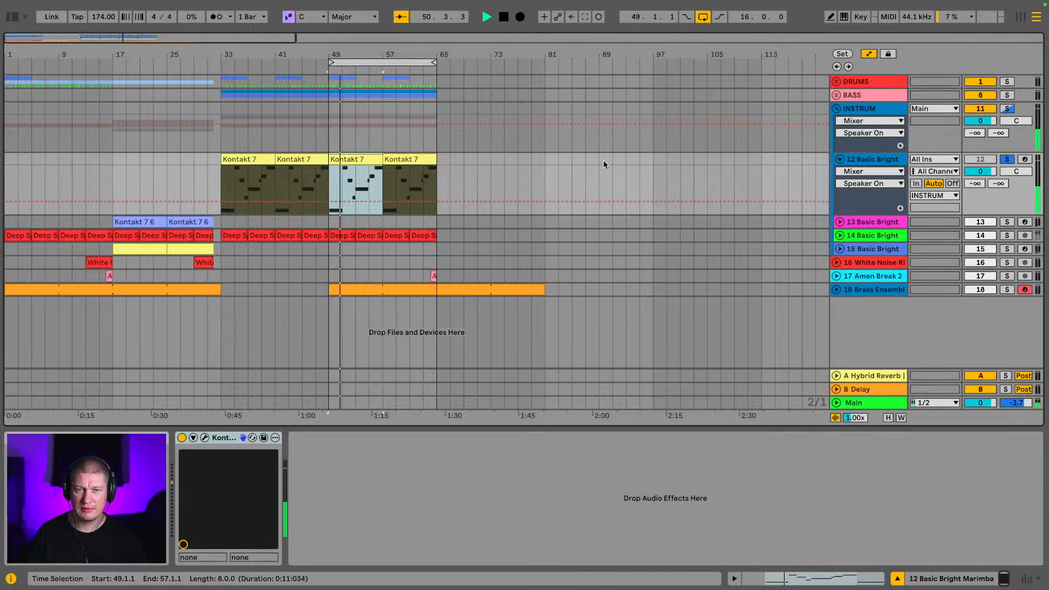
double_click(361, 164)
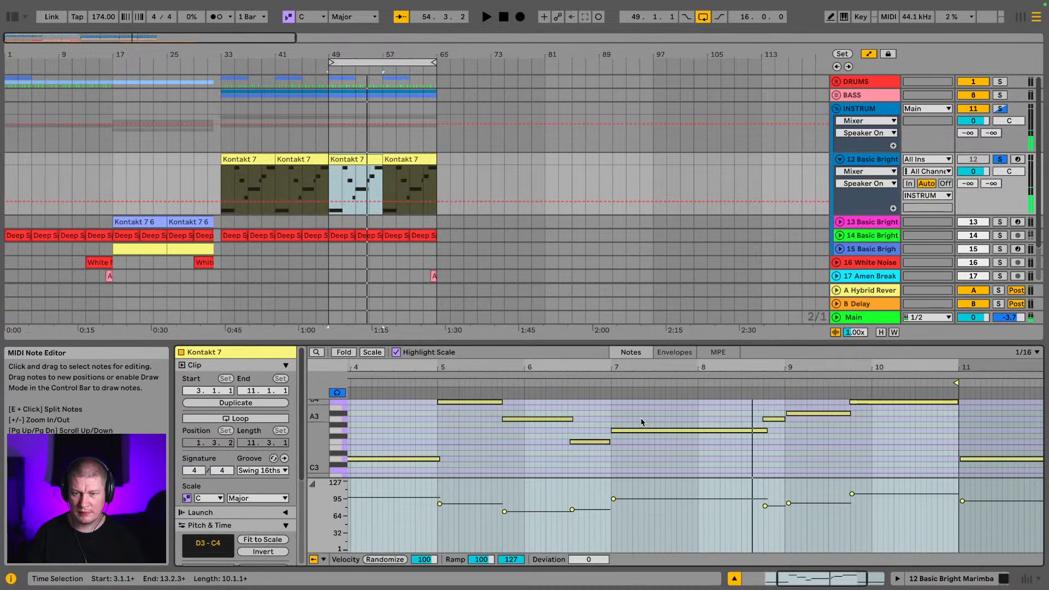
Audition the G3 and A#3 pitches, and add an A#3 note from 7.1.1 to 7.3.2 above the long G3 note
left_click(621, 426)
left_click(622, 429)
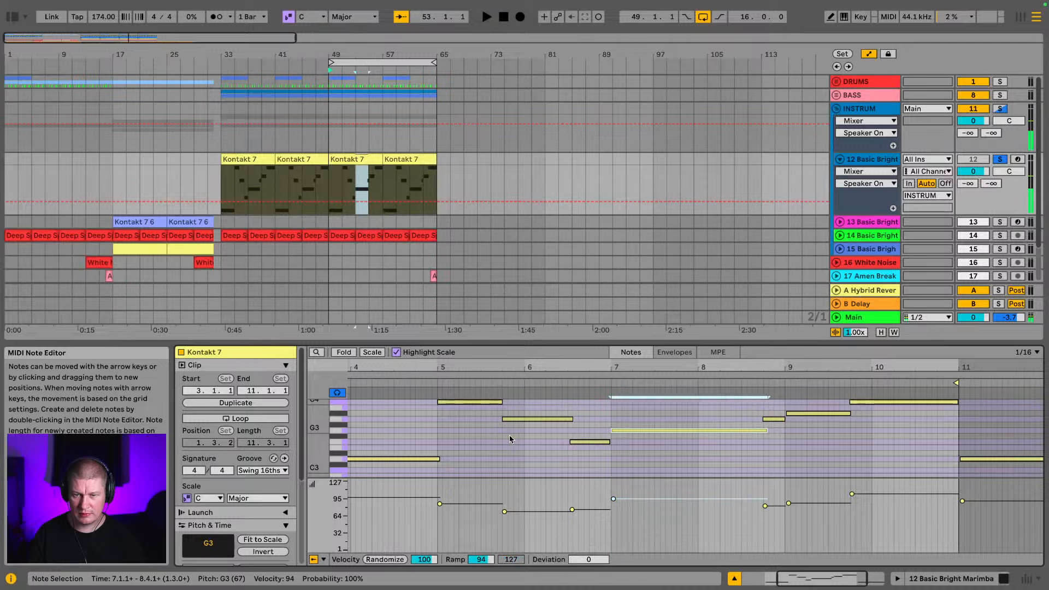
left_click_drag(344, 430, 344, 422)
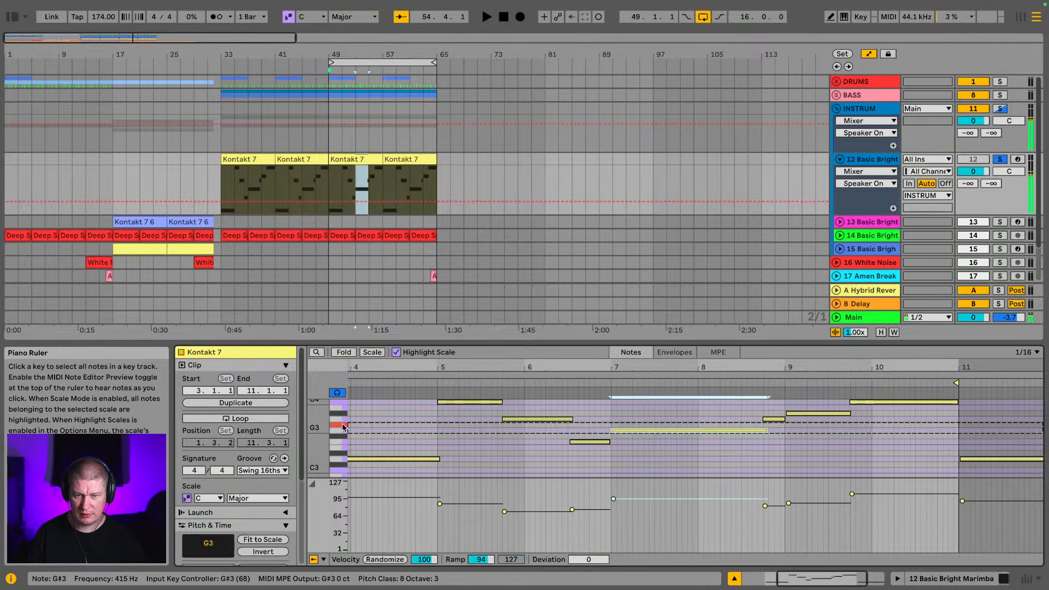
left_click(818, 413)
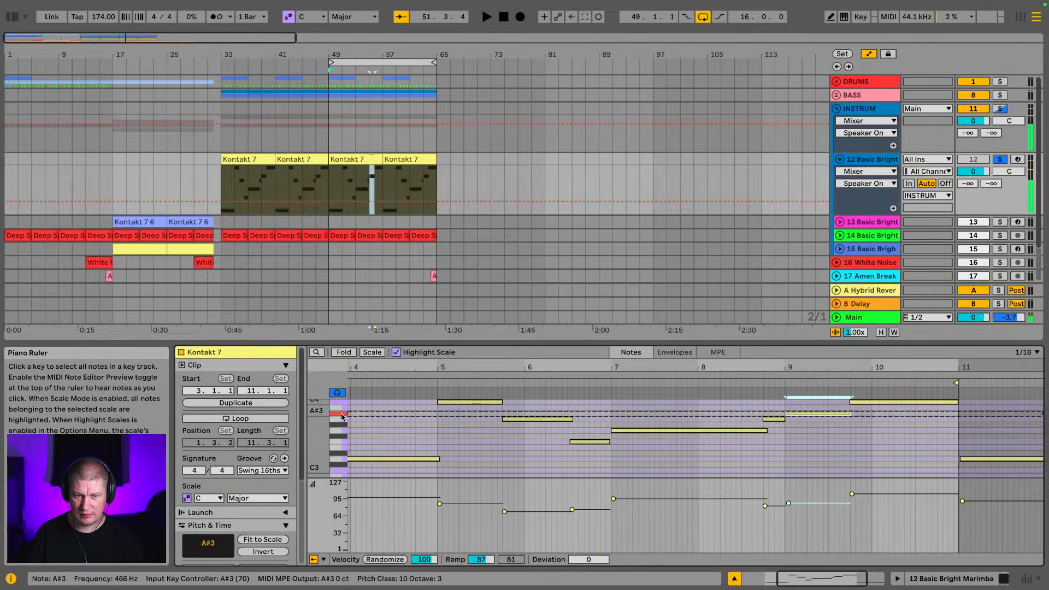
double_click(614, 414)
left_click_drag(616, 414, 660, 413)
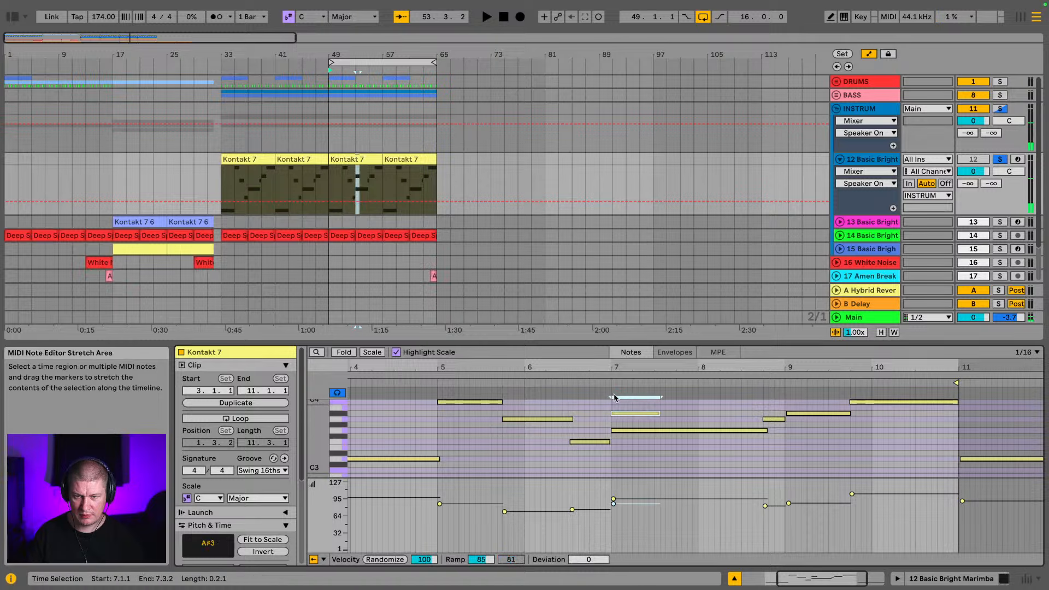
Extend the new A#3 note to 8.4.2 during playback and lower its velocity to 61
key("space")
left_click_drag(892, 368, 773, 382)
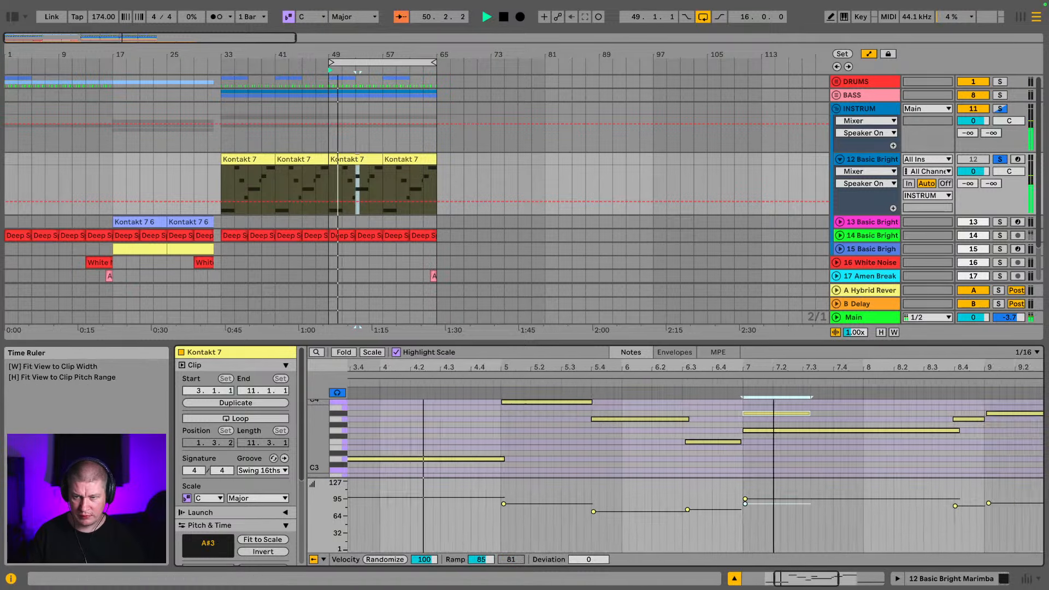
left_click_drag(532, 367, 533, 370)
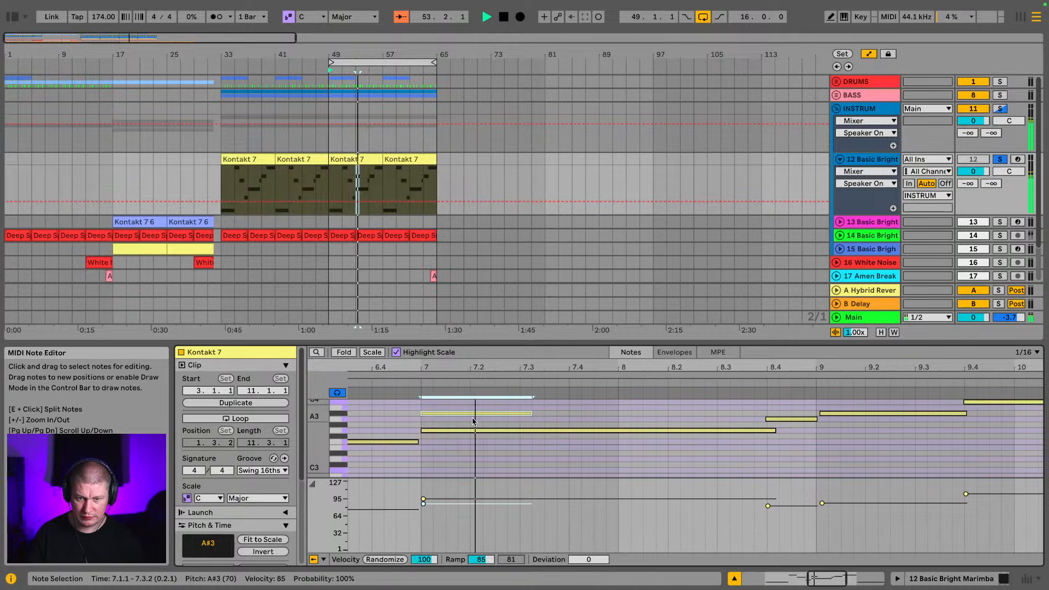
left_click_drag(528, 415, 779, 414)
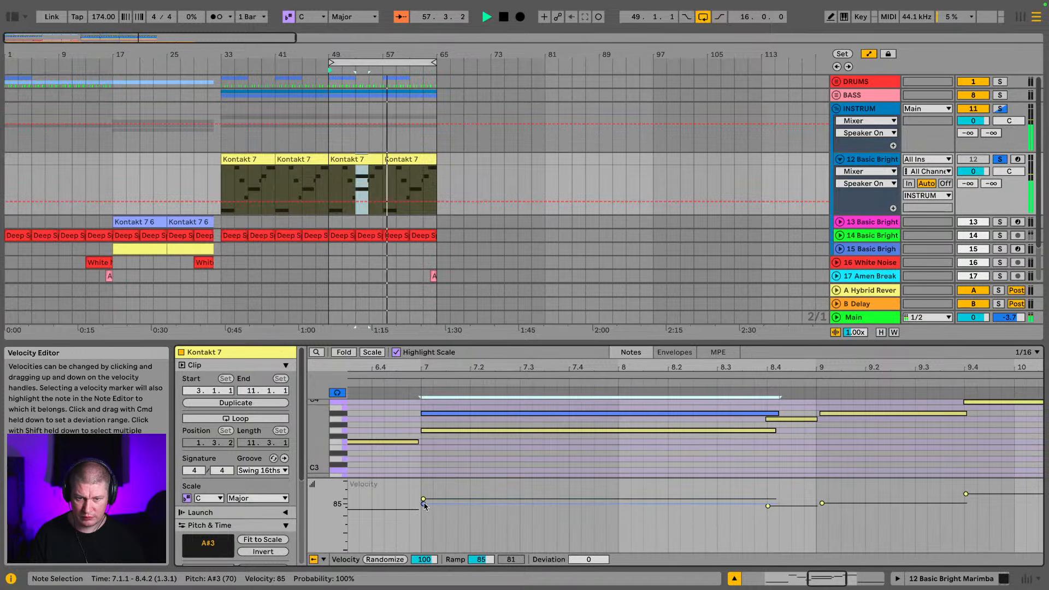
left_click_drag(423, 504, 424, 517)
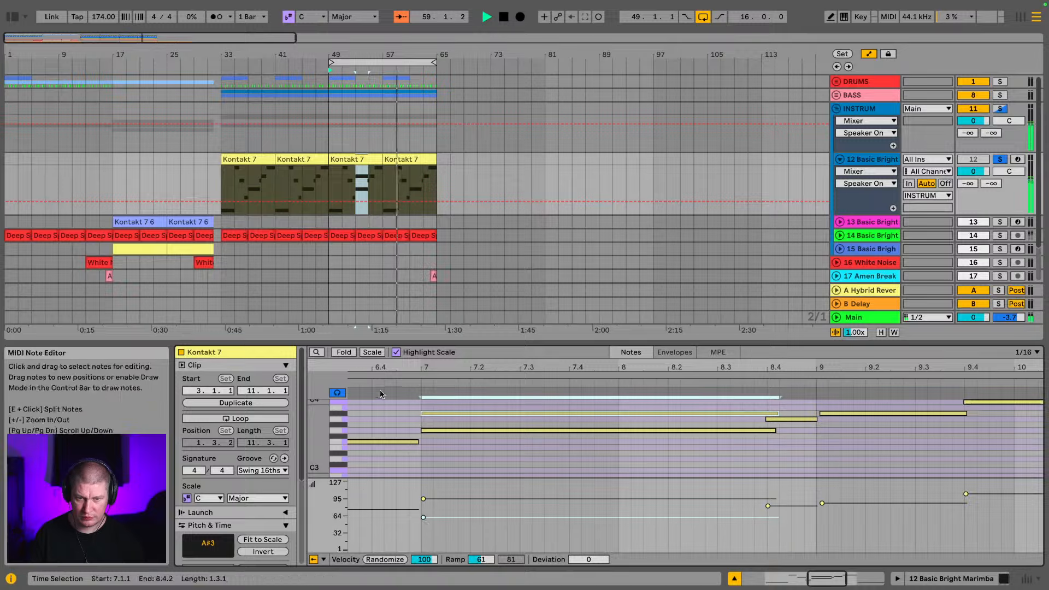
Add an F3 note from 3.1.1 to 5.1.1 above the first long note of the third Kontakt 7 clip
mouse_move(397, 366)
left_mouse_down()
mouse_move(716, 357)
mouse_move(718, 347)
left_mouse_up()
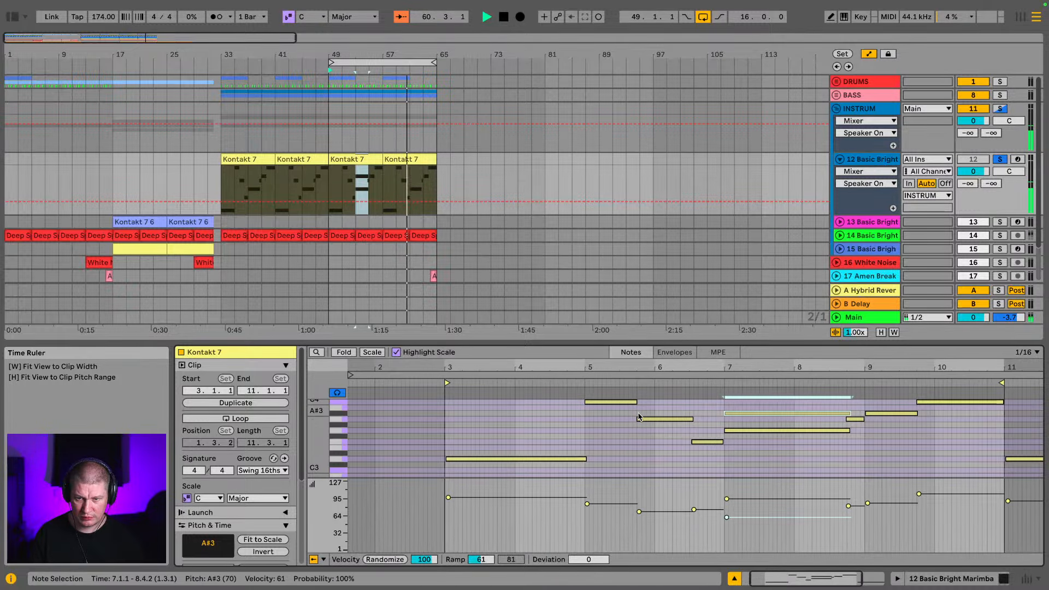
key("space")
key("space")
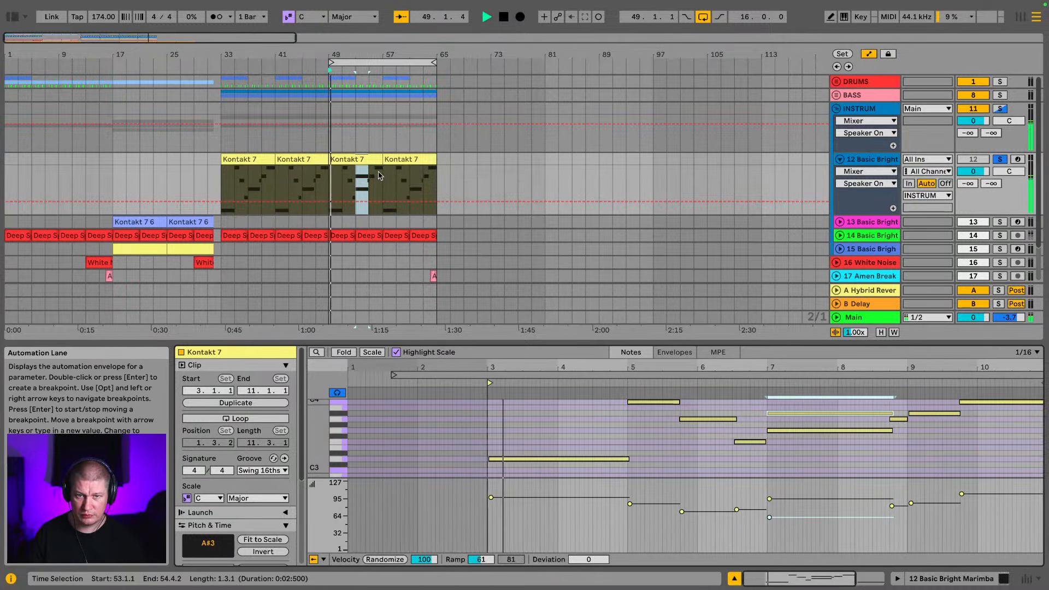
key("space")
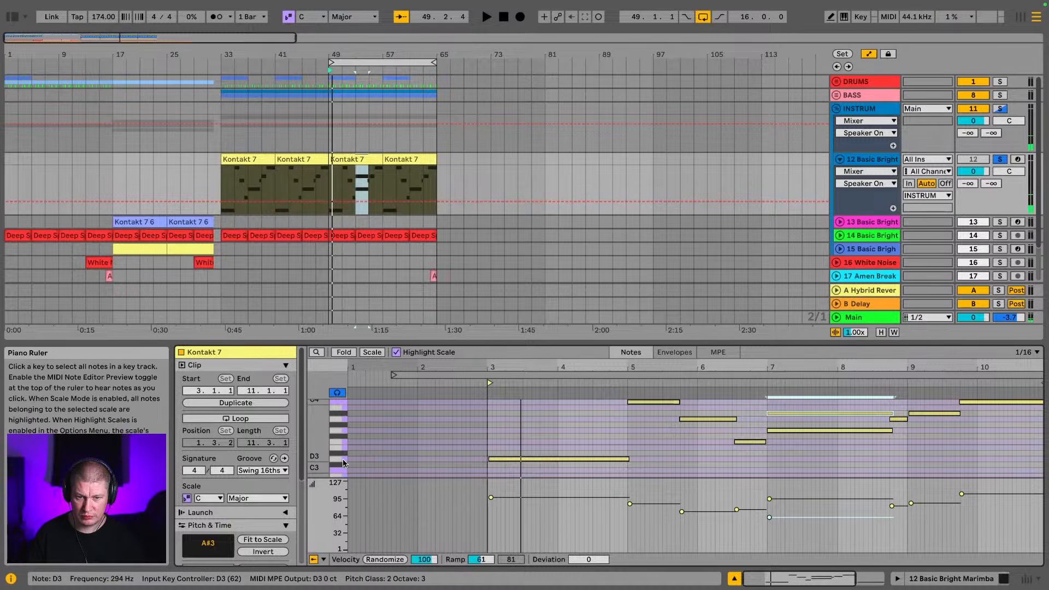
left_click(340, 442)
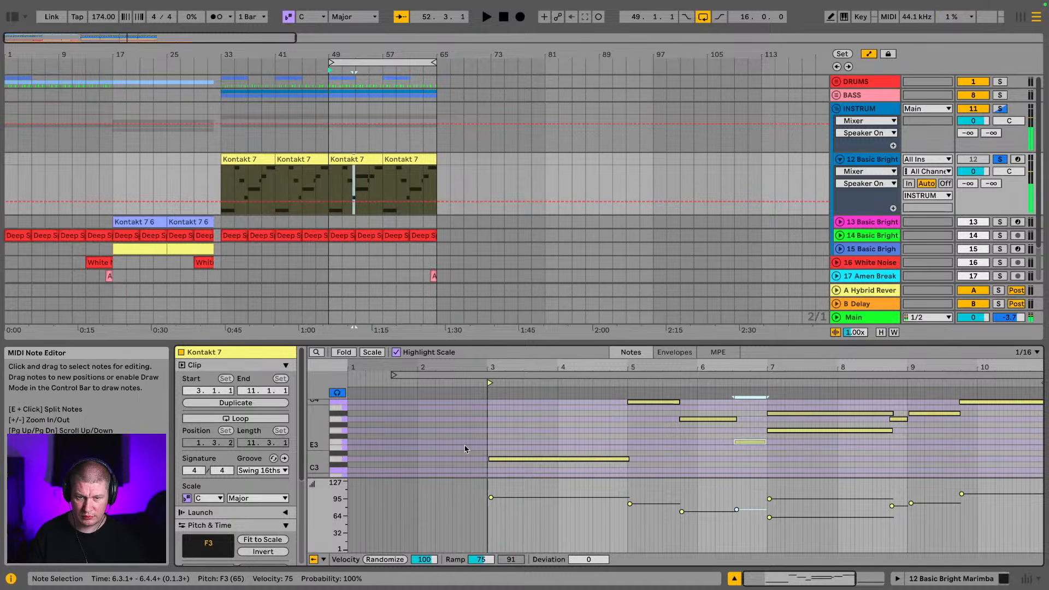
double_click(490, 441)
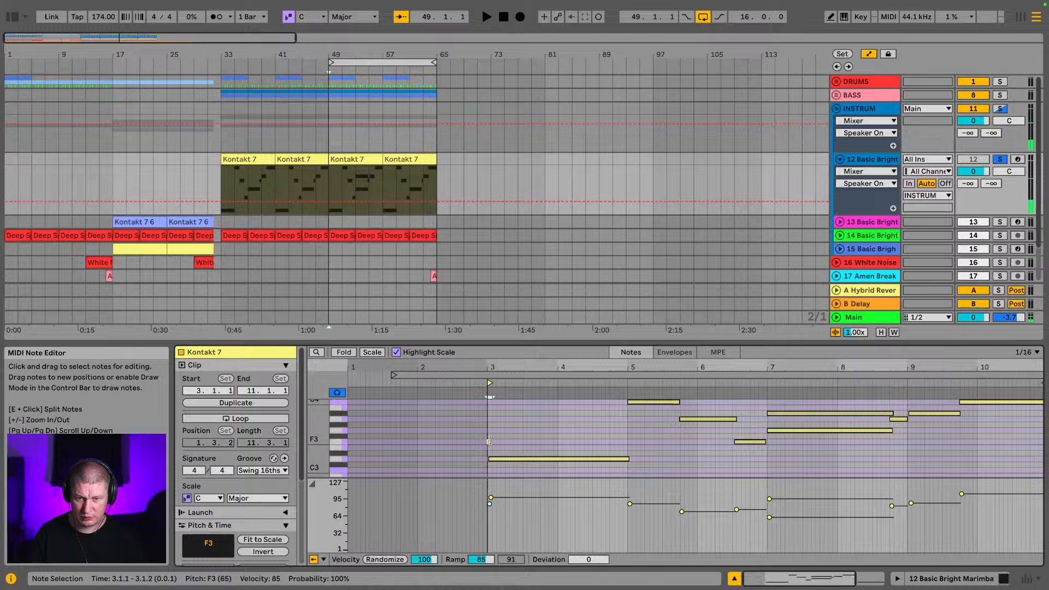
left_click_drag(526, 441, 634, 452)
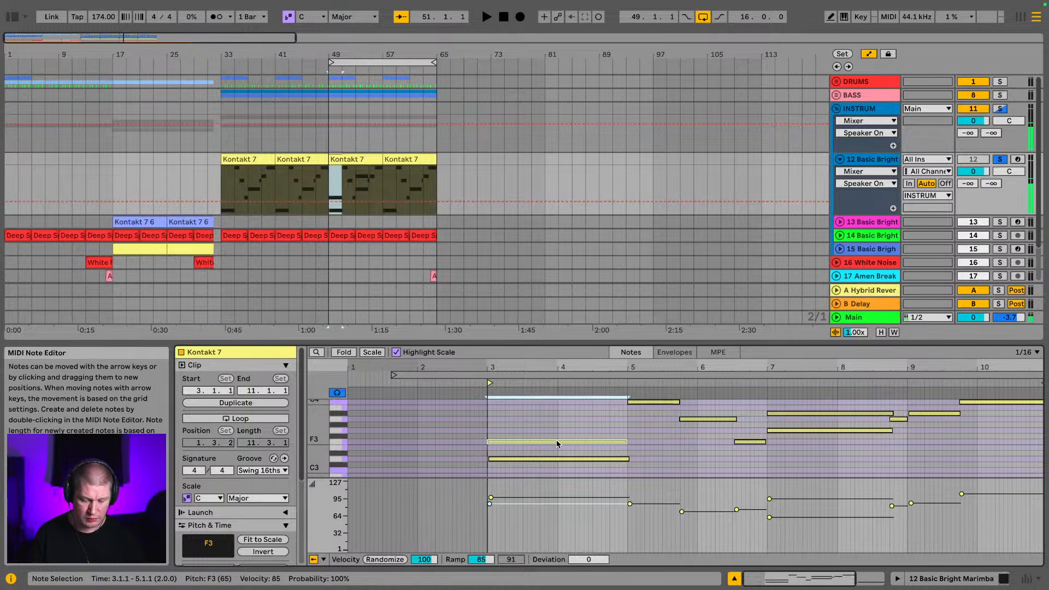
Duplicate the new F3 note up to A3 and set the velocity of both notes to 48
left_click_drag(558, 443, 560, 424)
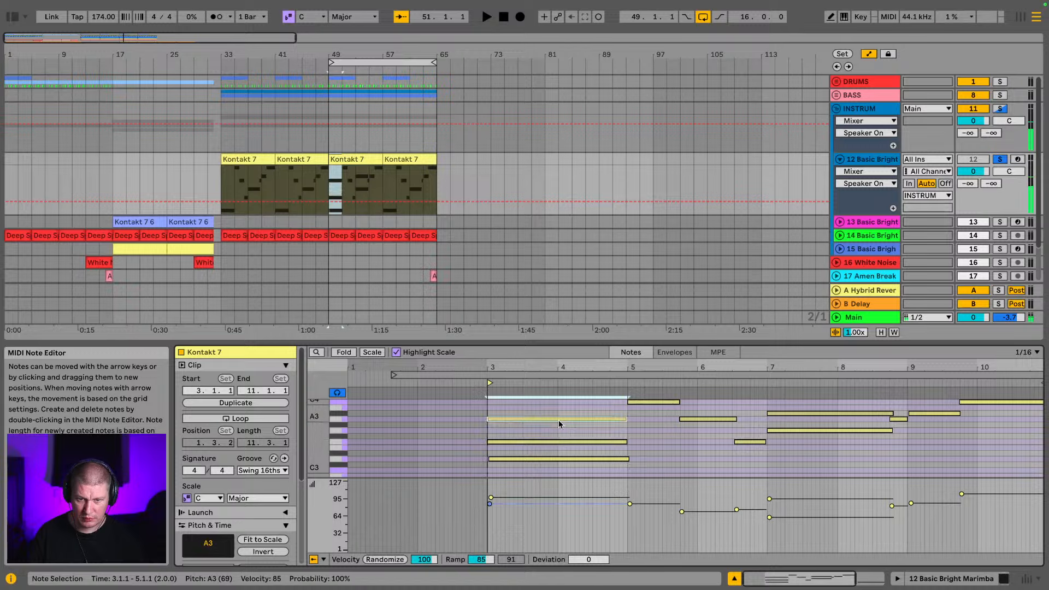
left_click(549, 441, "shift")
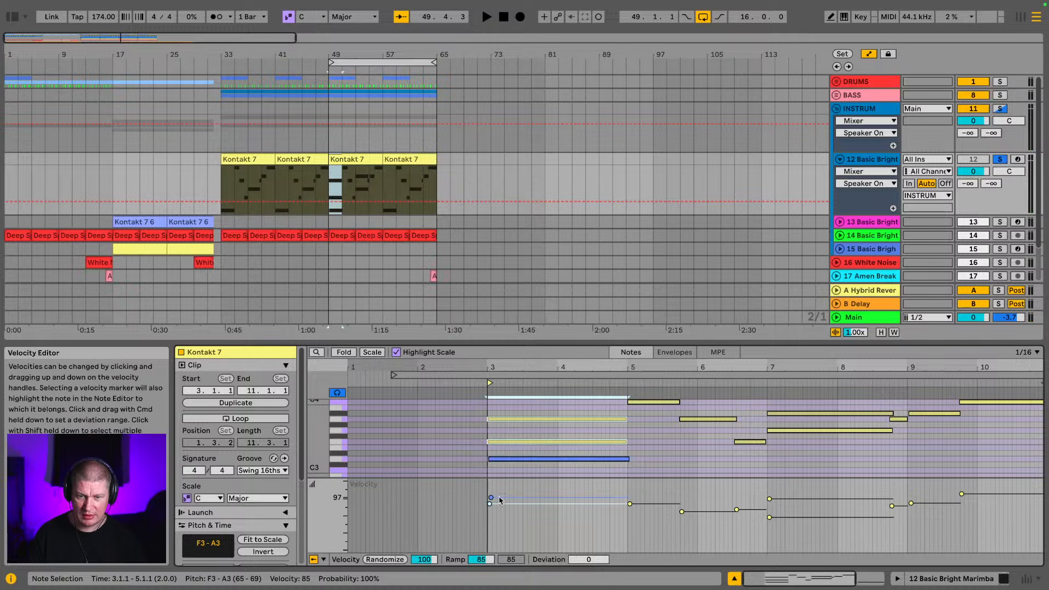
left_click_drag(489, 504, 490, 524)
key("space")
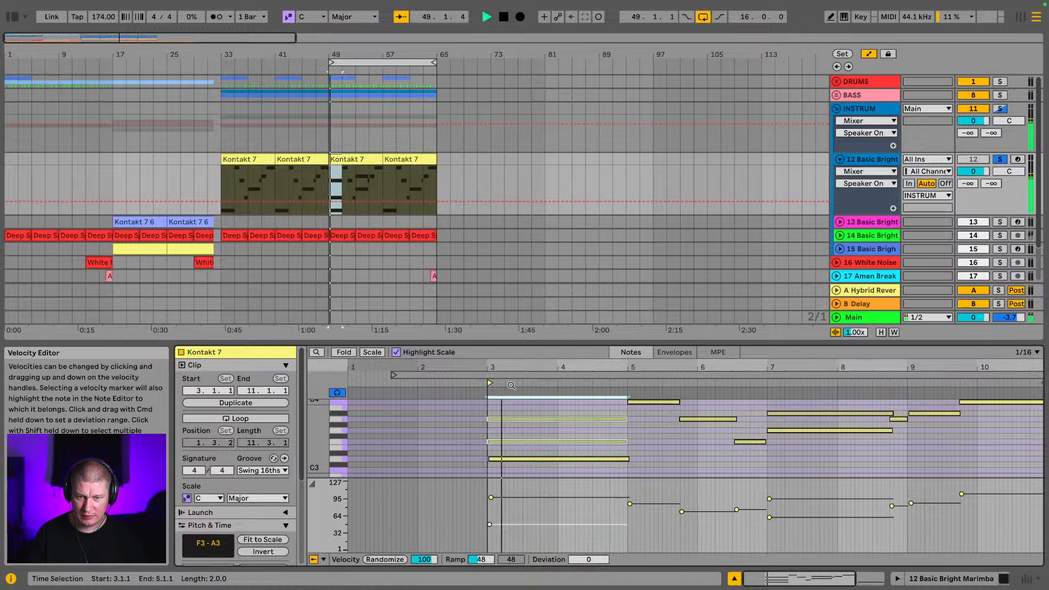
Offset the F3 and A3 notes to start slightly after 3.1.1 and audition the timing
key("space")
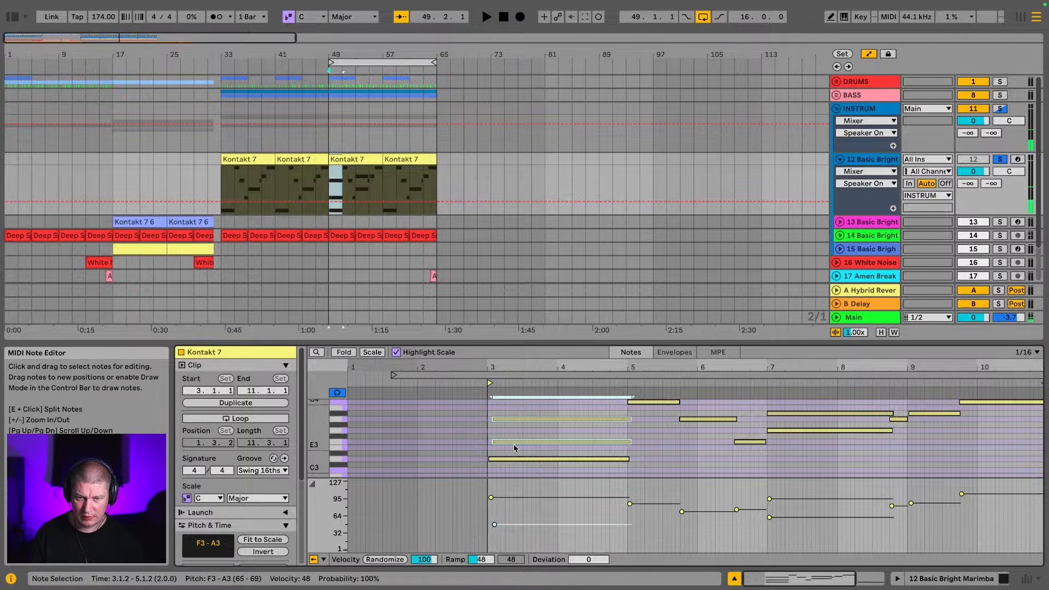
key("space")
key("plus")
key("plus")
key("plus")
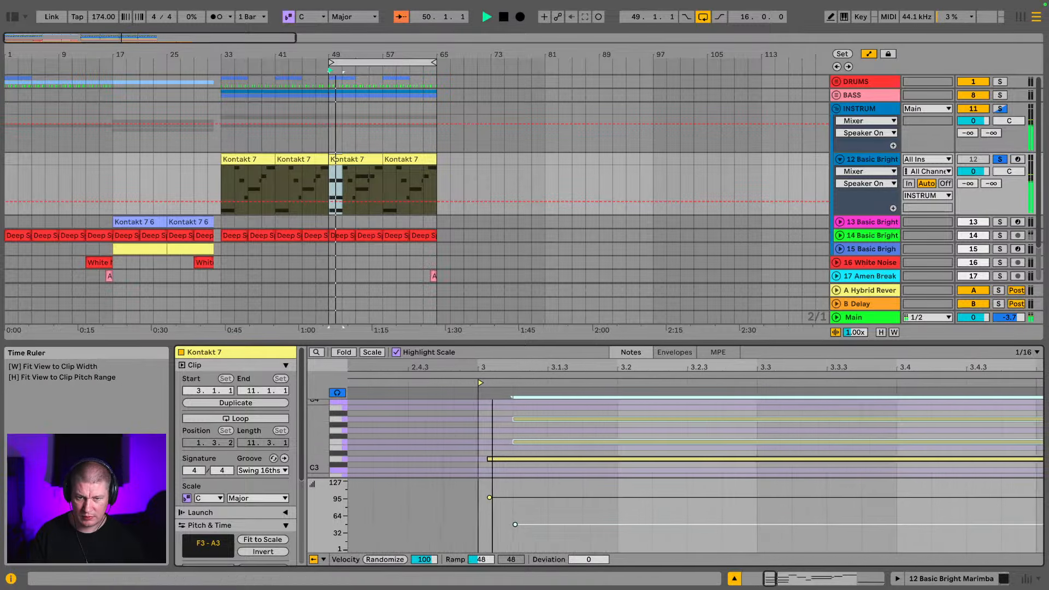
left_click_drag(563, 441, 551, 445)
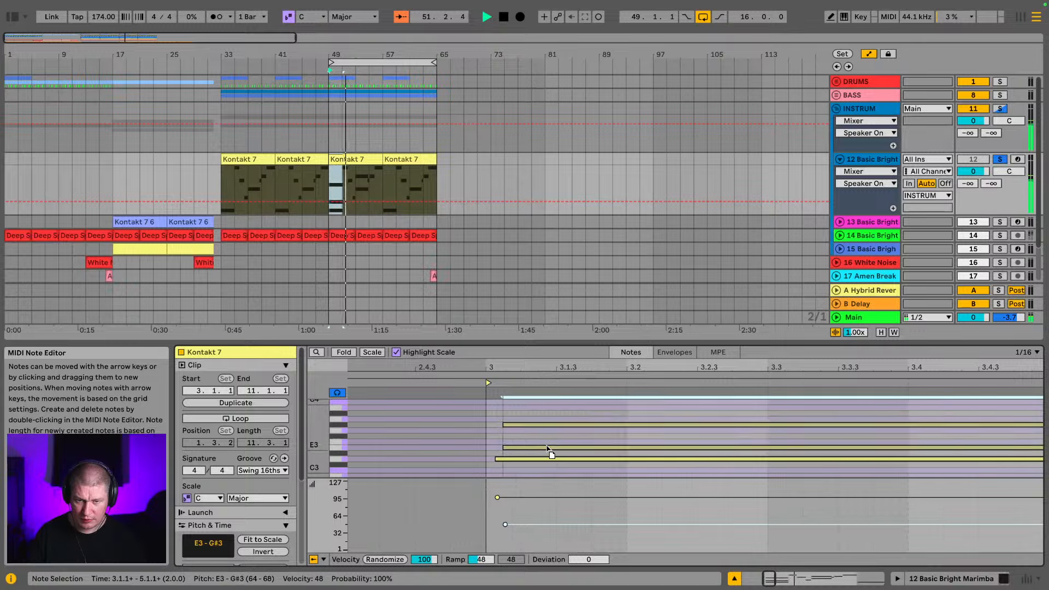
key("space")
key("space")
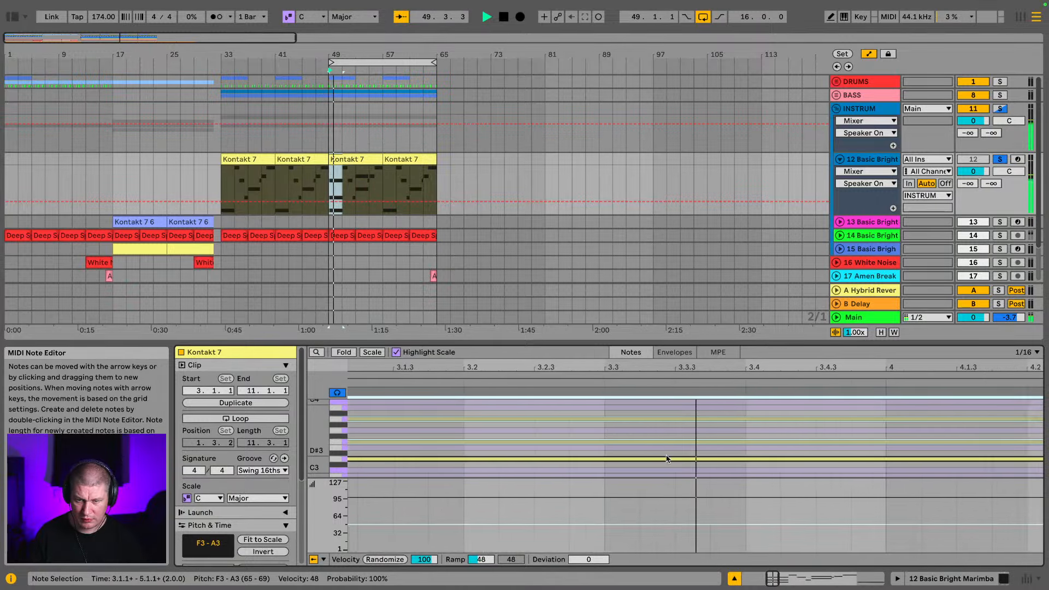
key("space")
Raise the velocity of the F3 and A3 notes at bar 3 to 74
left_click(411, 375)
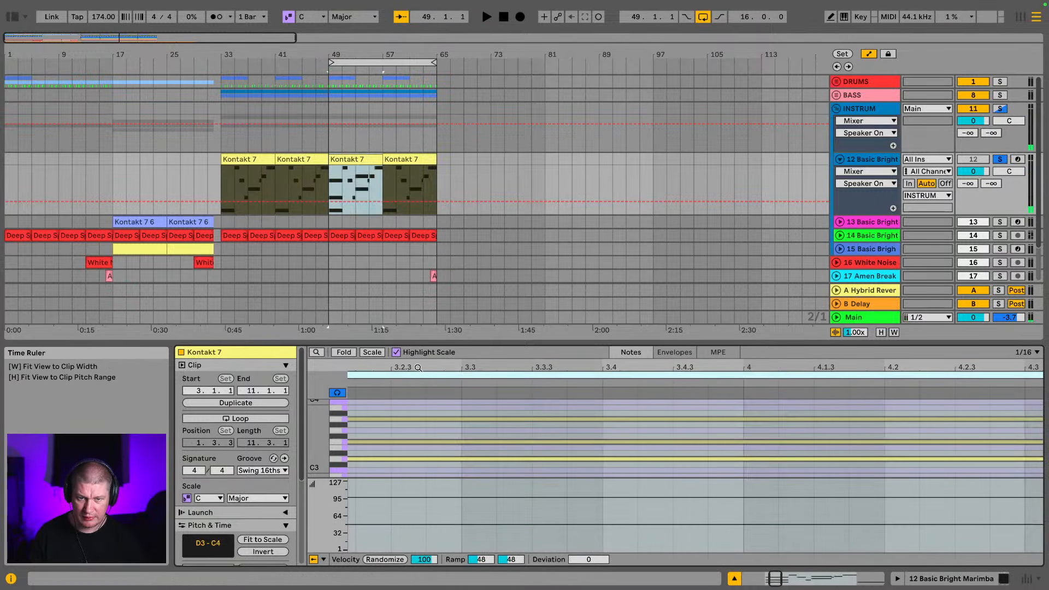
left_click_drag(420, 366, 798, 366)
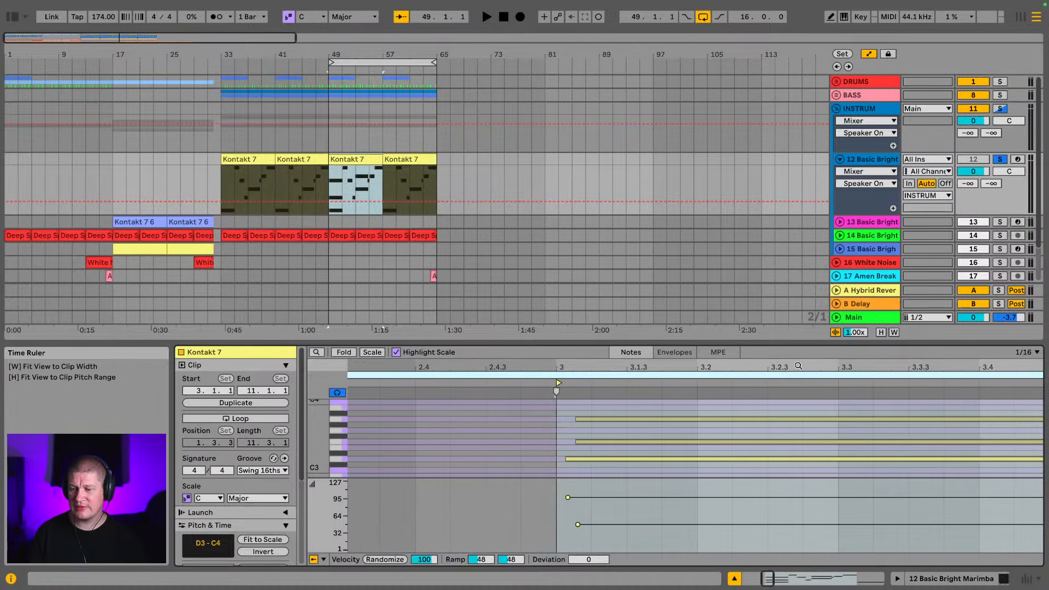
left_click(577, 524)
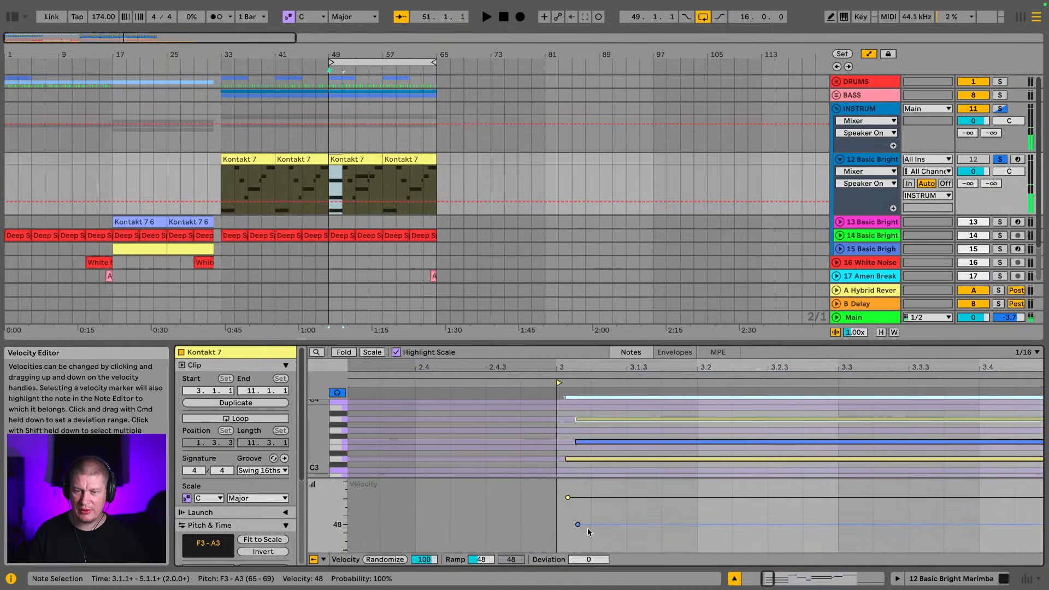
left_click_drag(588, 532, 572, 460)
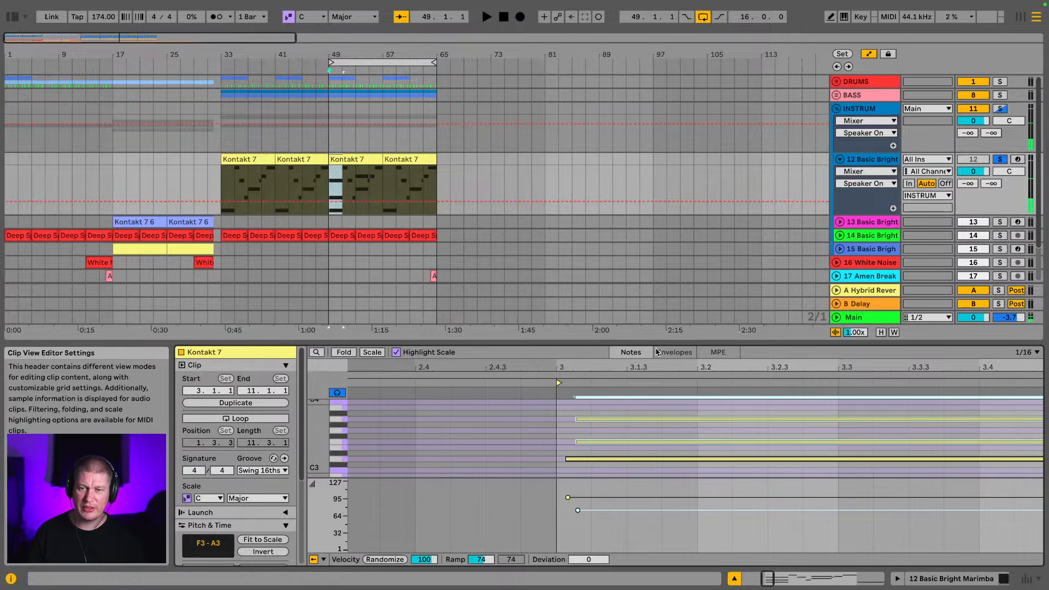
Set the velocity of the A#3 note at bar 7 to 69 and play back the part with the note editor hidden
left_click_drag(656, 371, 388, 390)
scroll(822, 463, "up", 3)
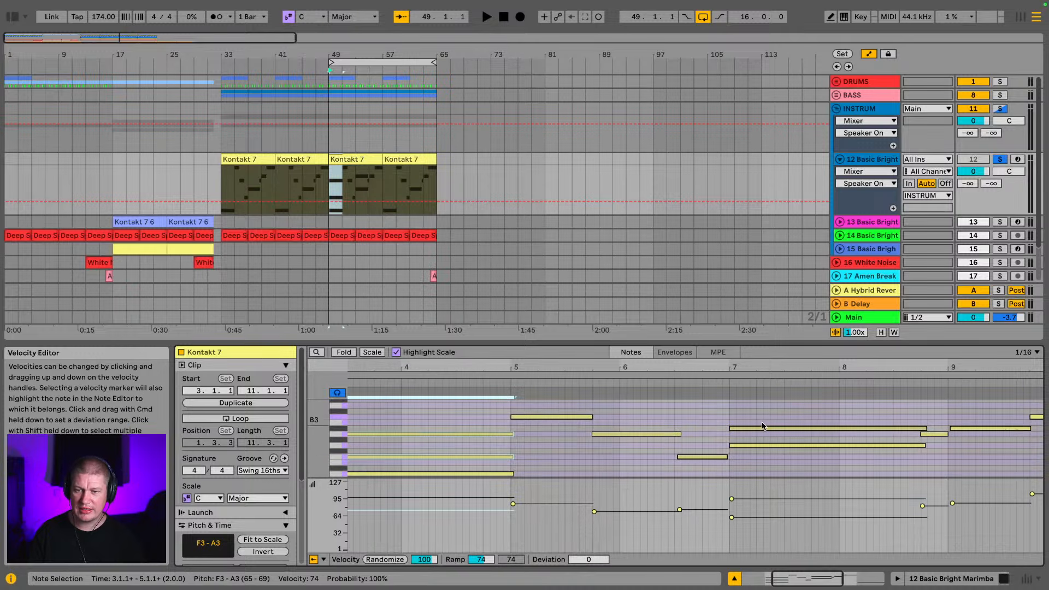
left_click(732, 518)
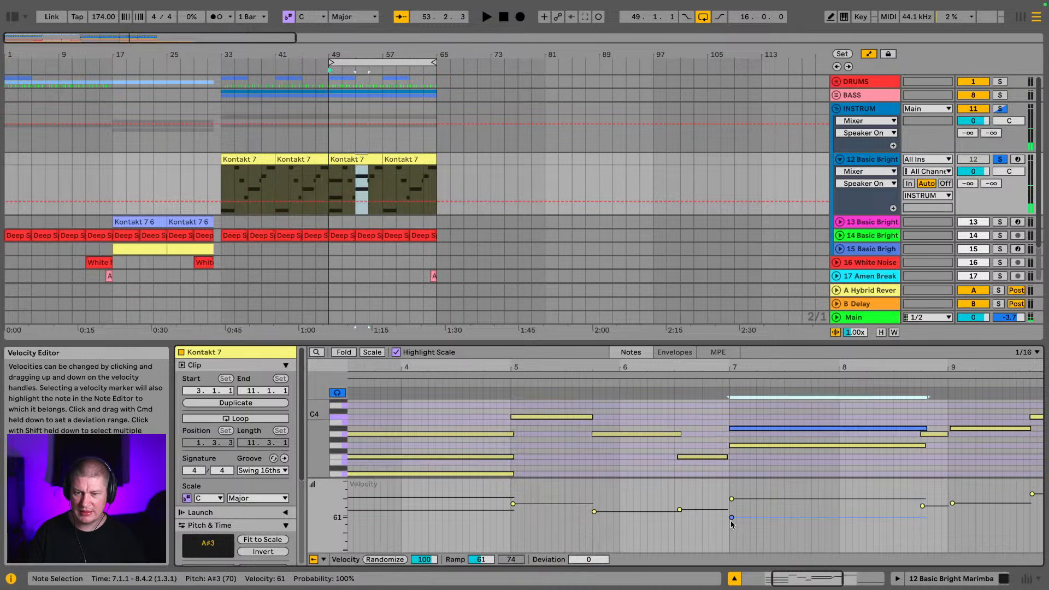
left_click_drag(731, 518, 731, 514)
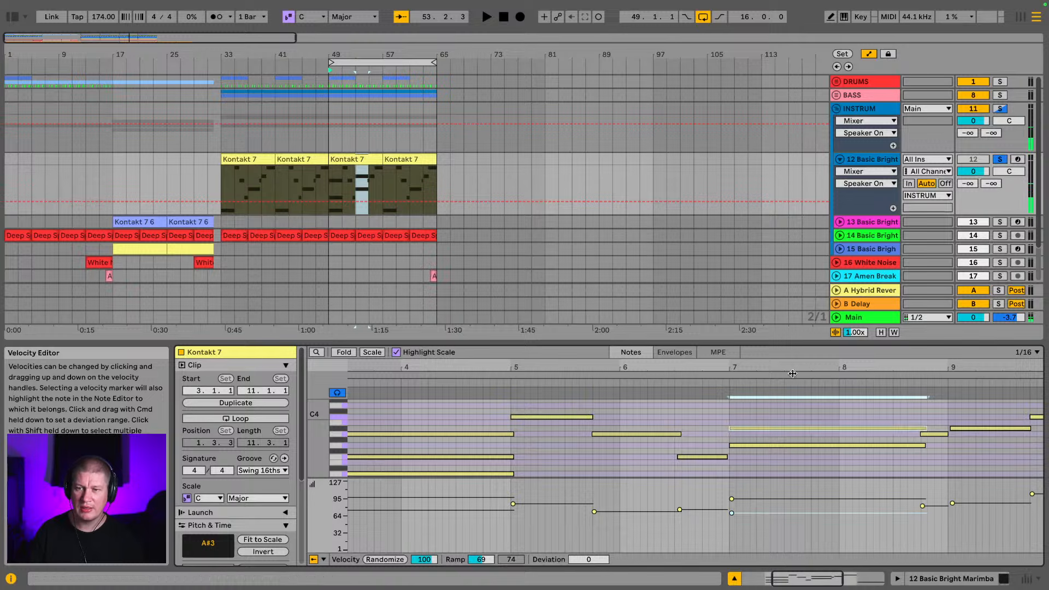
left_click_drag(737, 343, 737, 530)
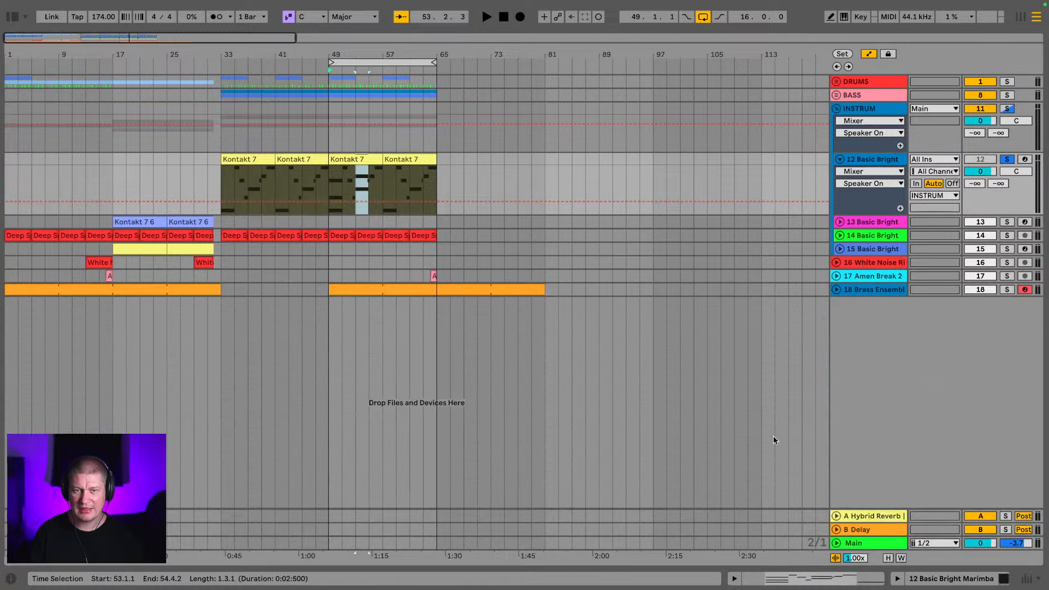
key("space")
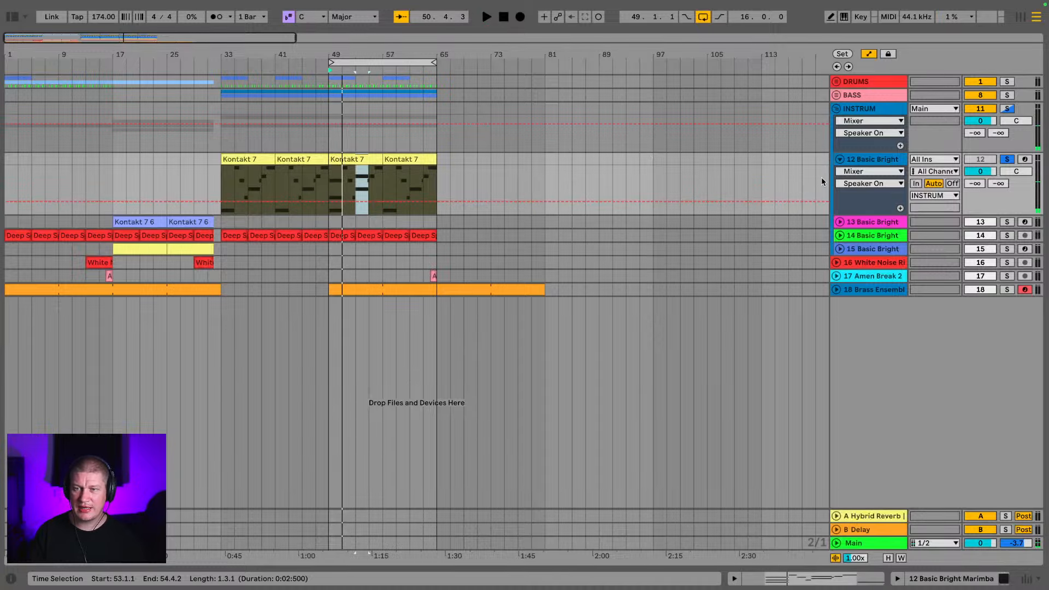
Solo the sub bass track in the BASS group and play it with its device chain open
left_click(836, 95)
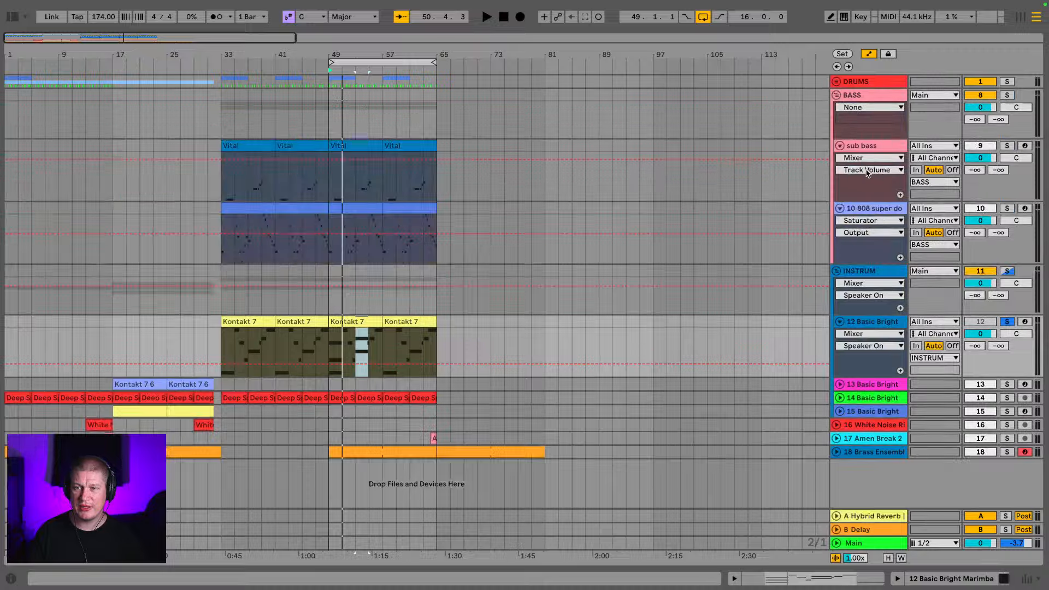
left_click(1007, 146)
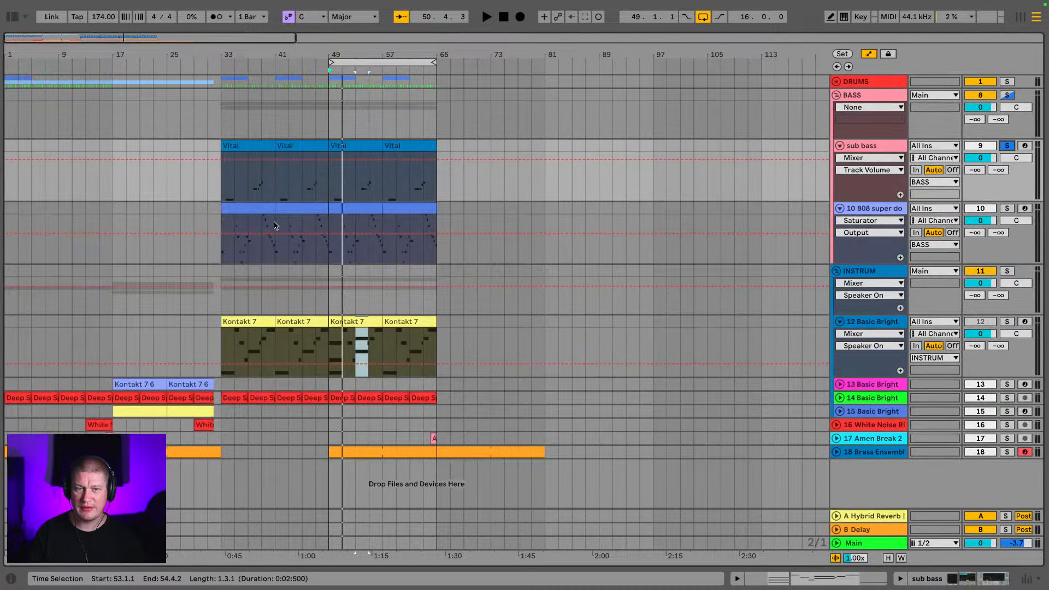
key("space")
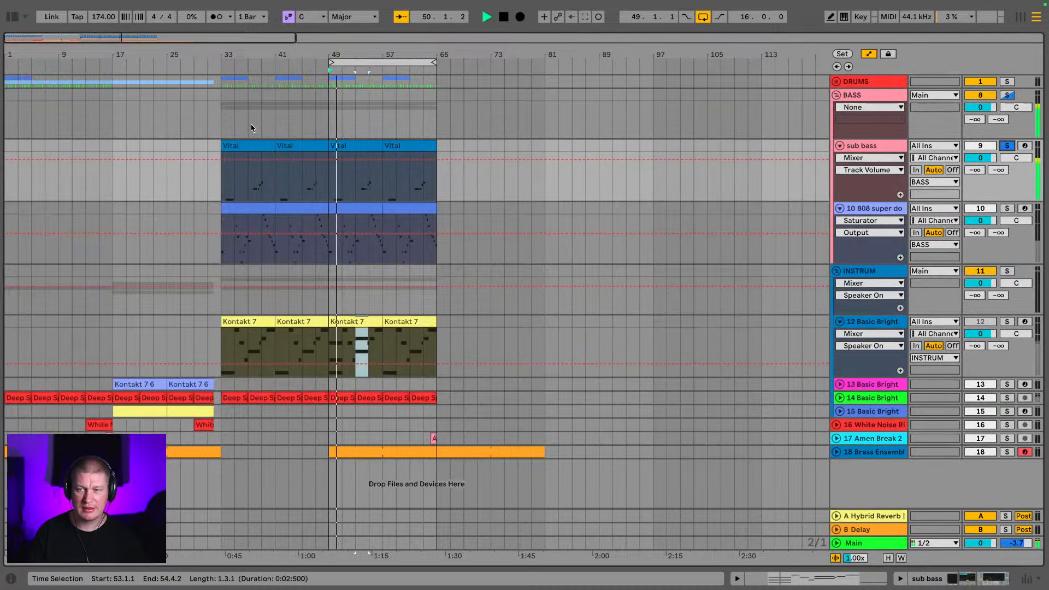
left_click(892, 145)
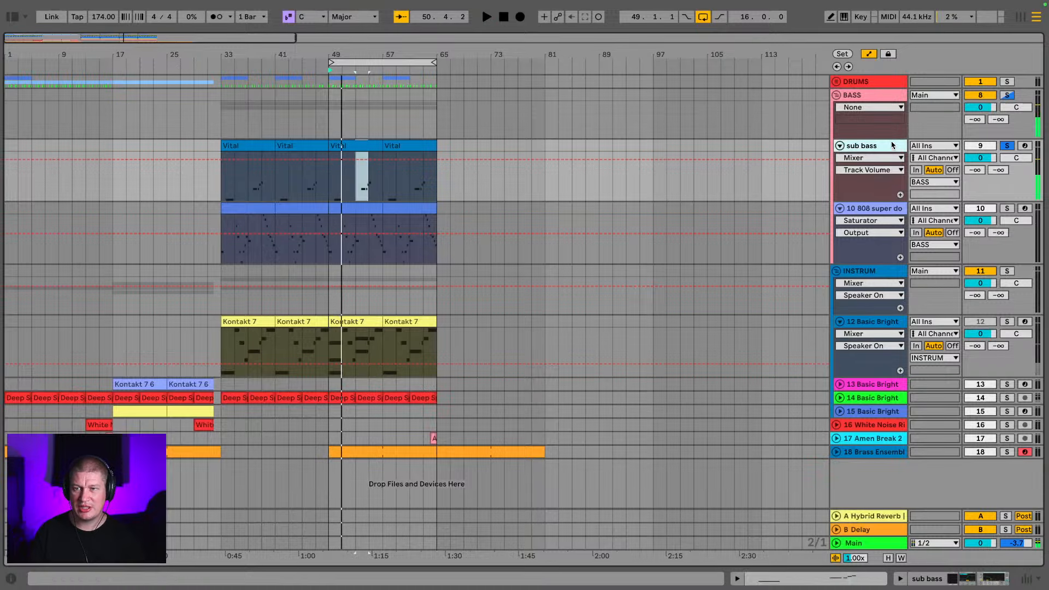
left_click(971, 582)
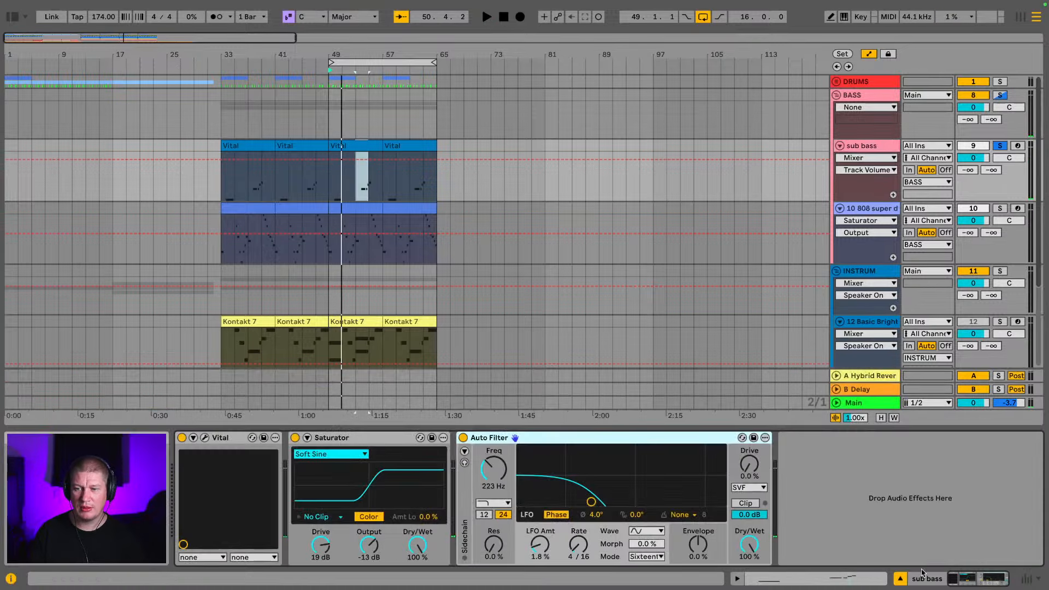
key("space")
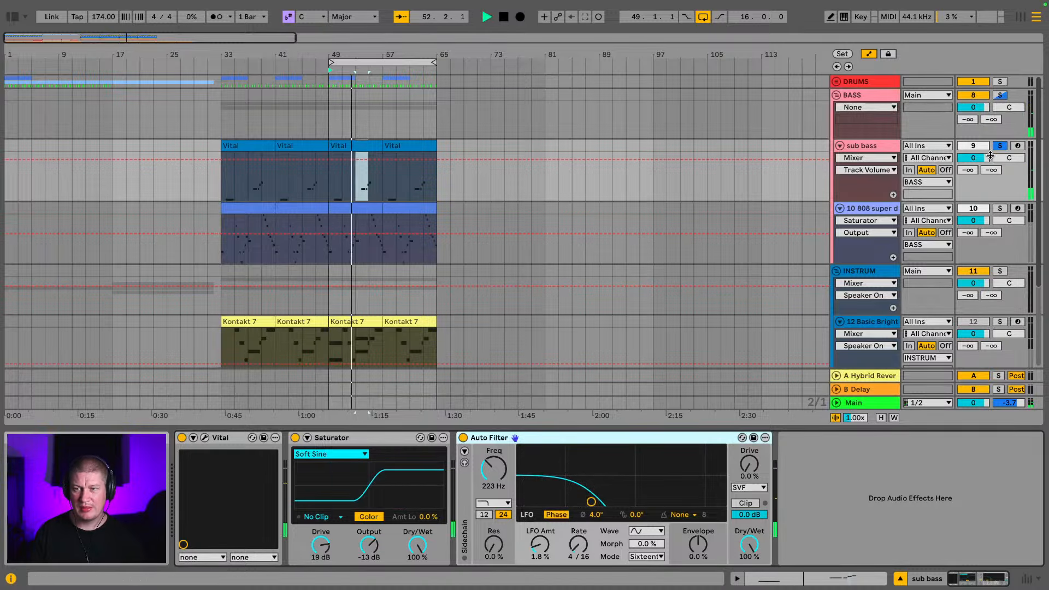
Solo track 14 Basic Bright Marimba and listen to its clips from bar 49
scroll(813, 171, "down", 5)
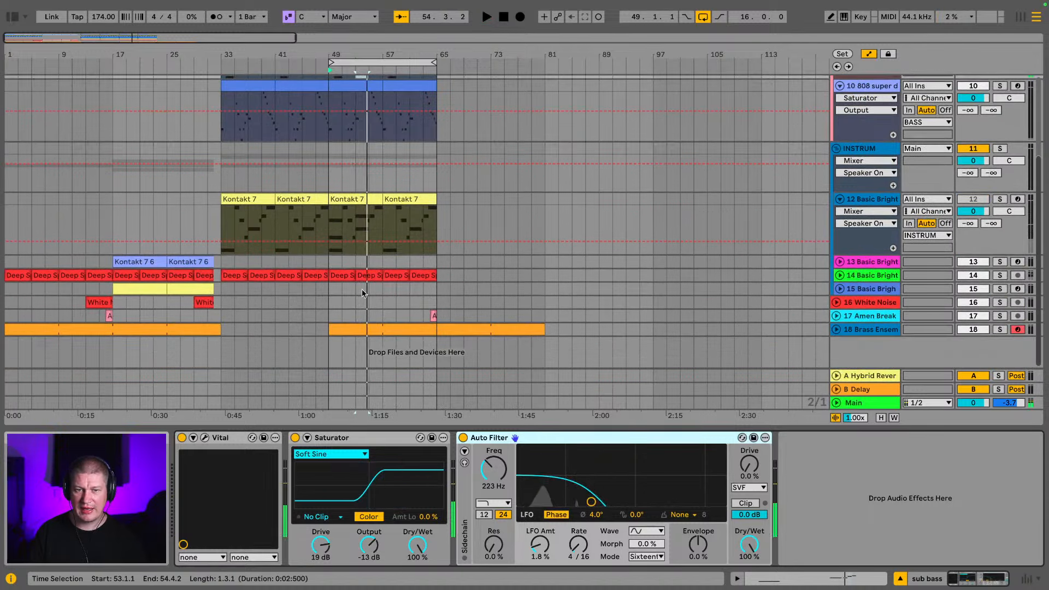
left_click(342, 275)
key("space")
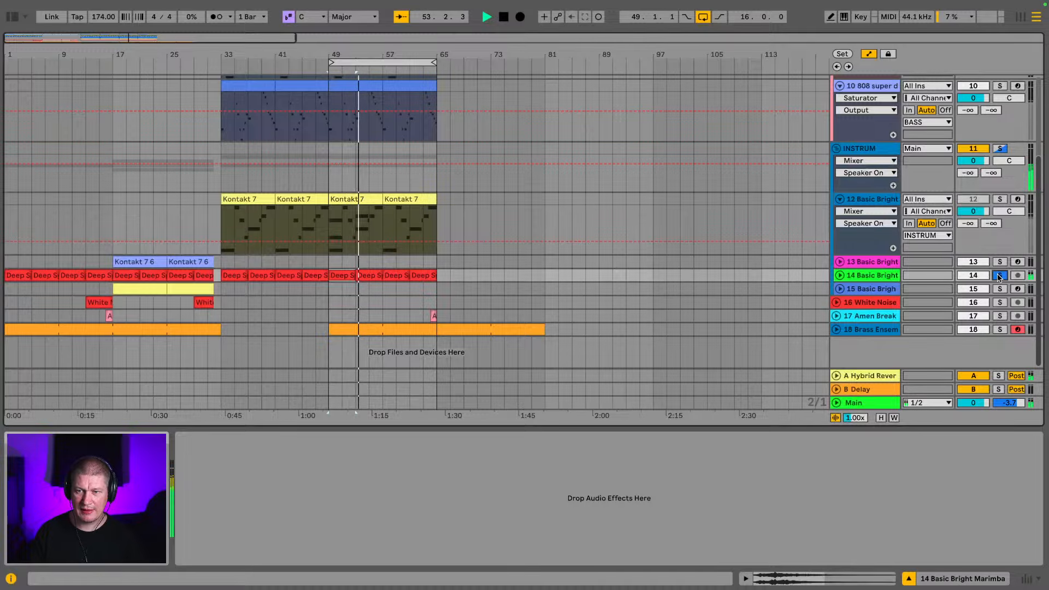
Expand the DRUMS group and play the kick and snare tracks soloed together from bar 49
scroll(994, 270, "up", 4)
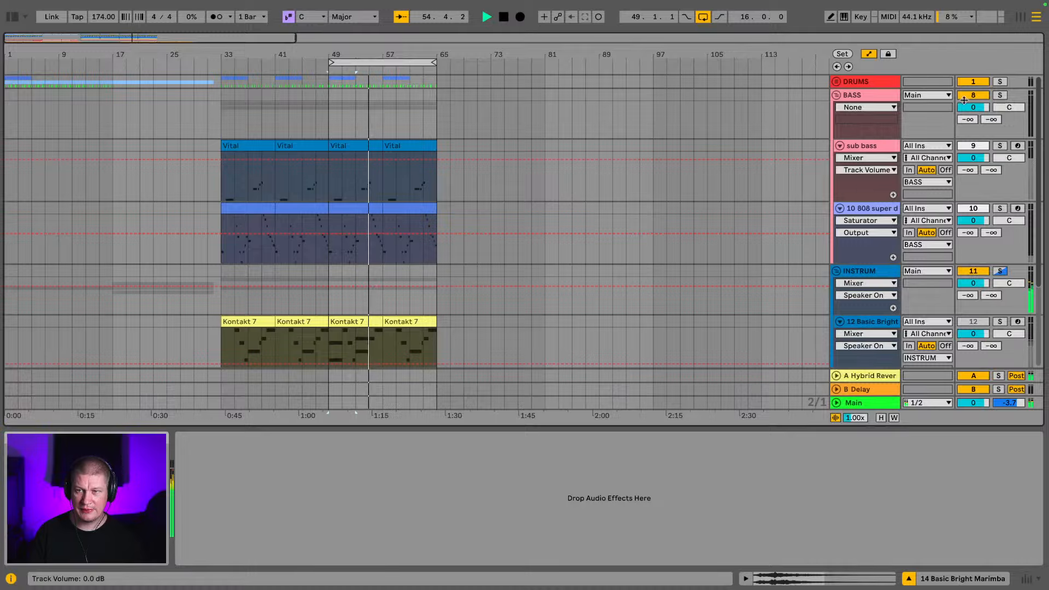
left_click(836, 82)
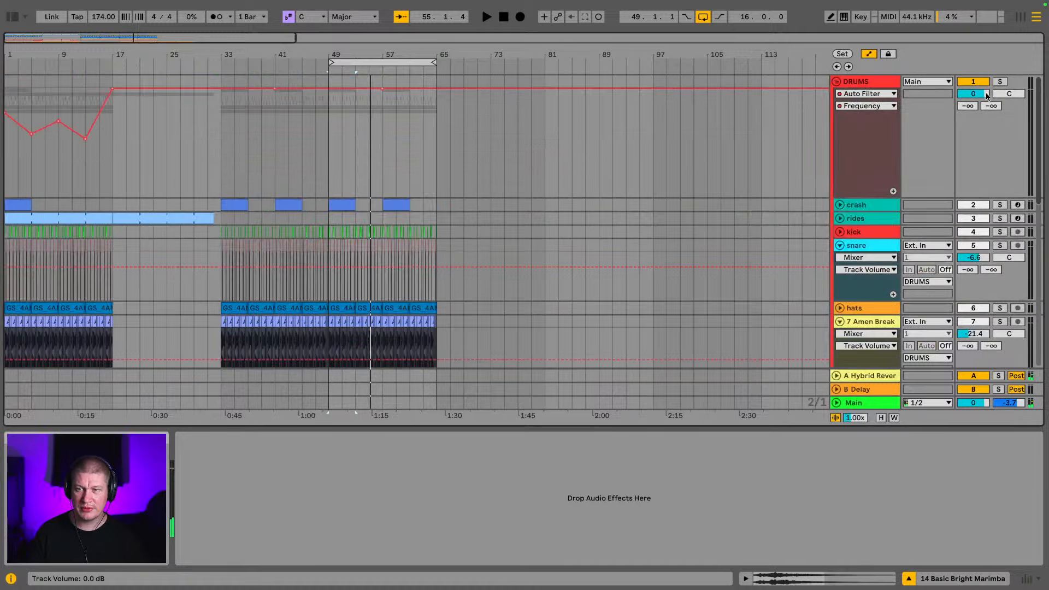
scroll(876, 249, "down", 1)
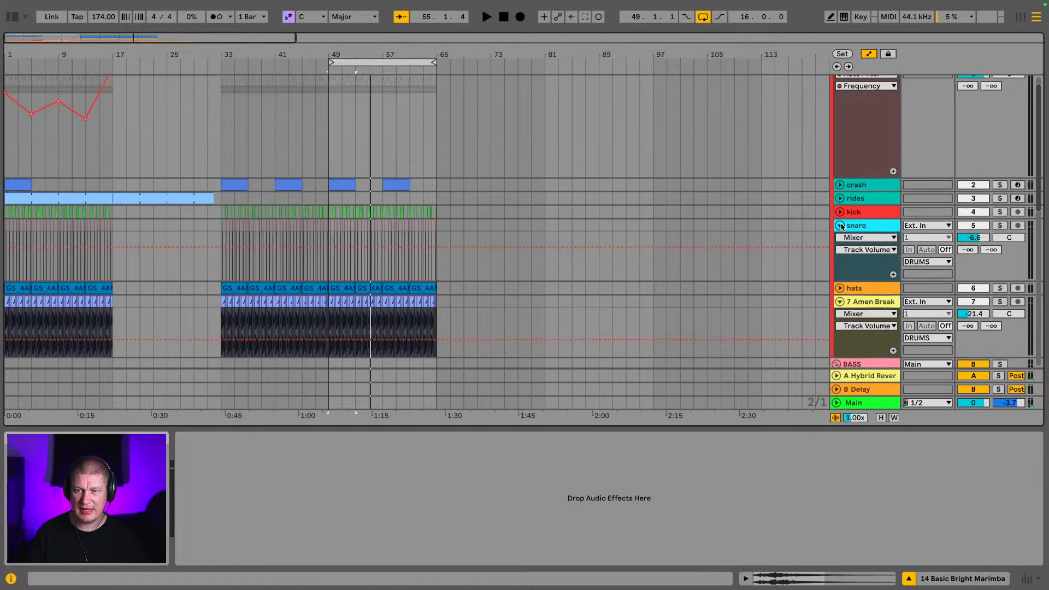
left_click(841, 226)
left_click(999, 212)
left_click(999, 225, "ctrl")
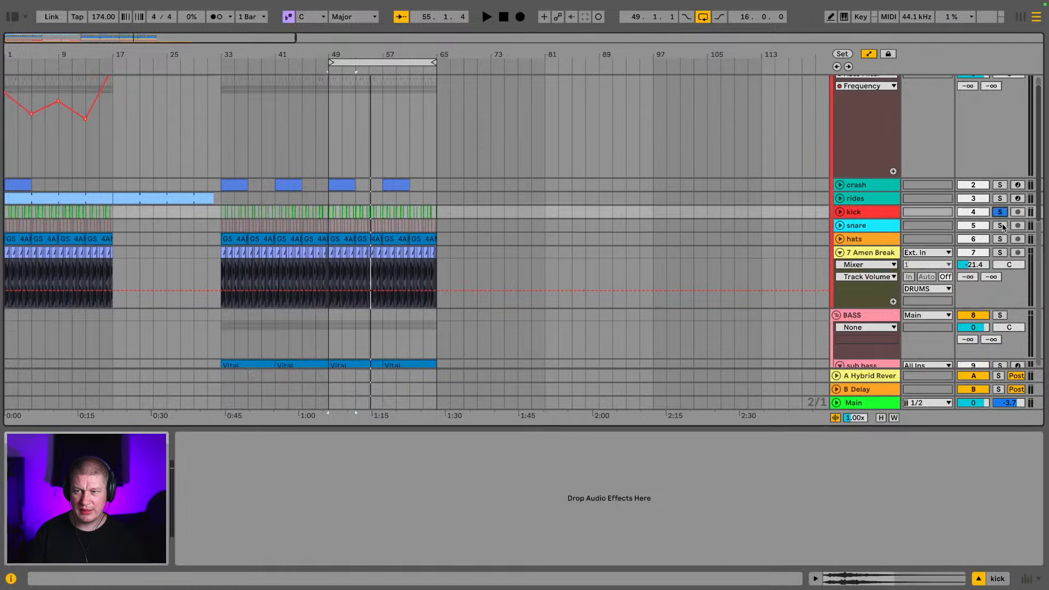
key("space")
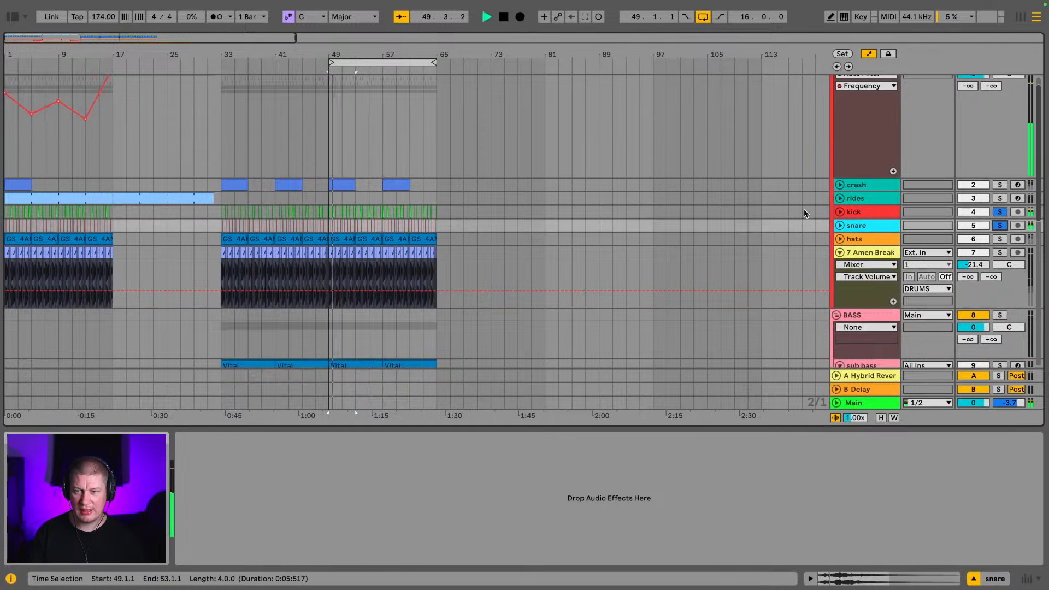
Add the hats and Amen Break tracks to the soloed drums, listen to them together, and return to the unsoloed mix
left_click(1001, 239, "ctrl")
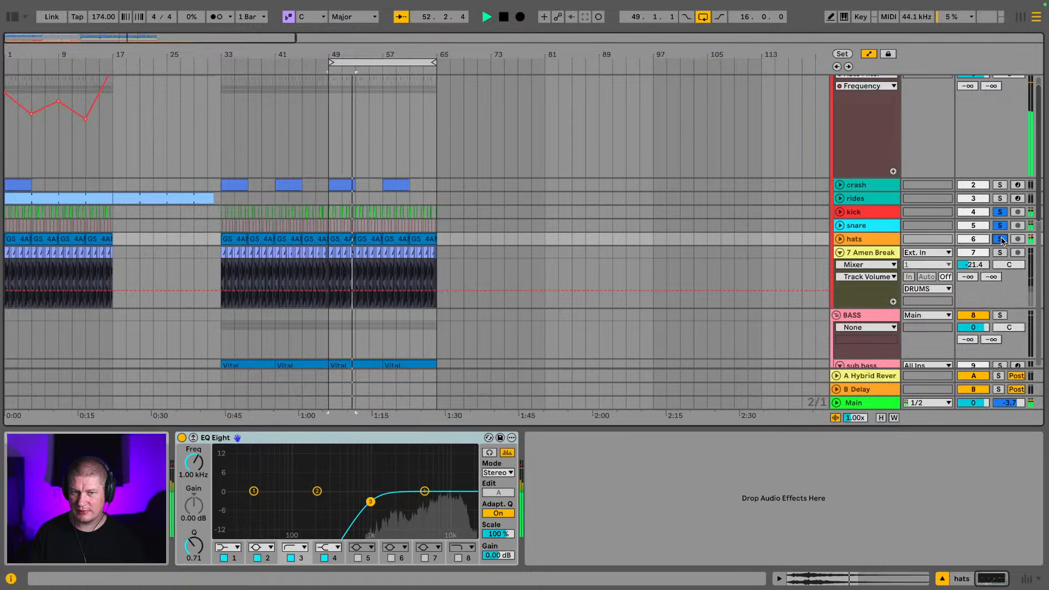
left_click(1000, 252, "ctrl")
scroll(998, 253, "down", 1)
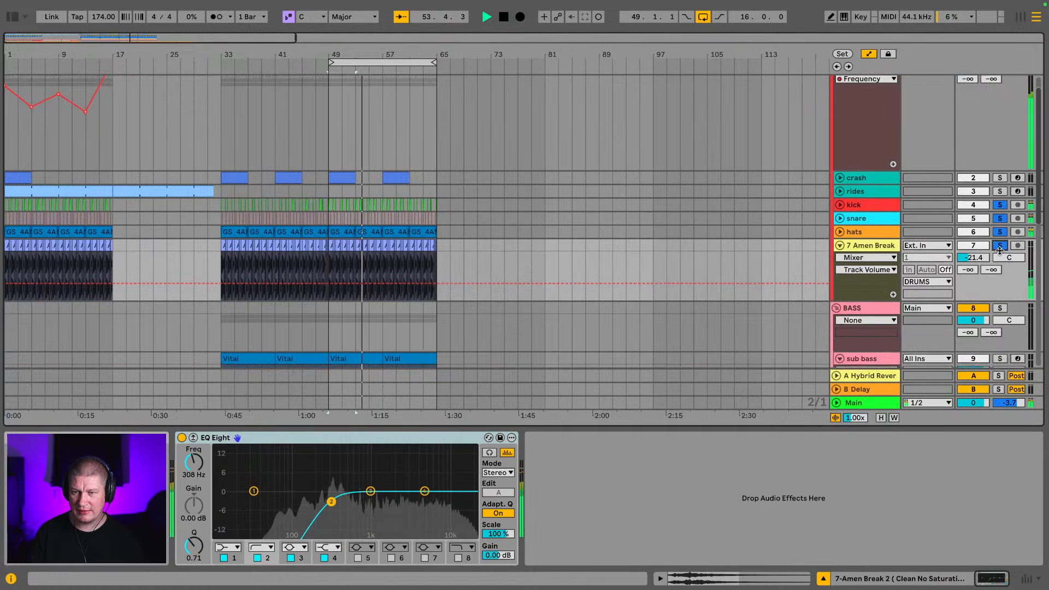
scroll(998, 251, "up", 2)
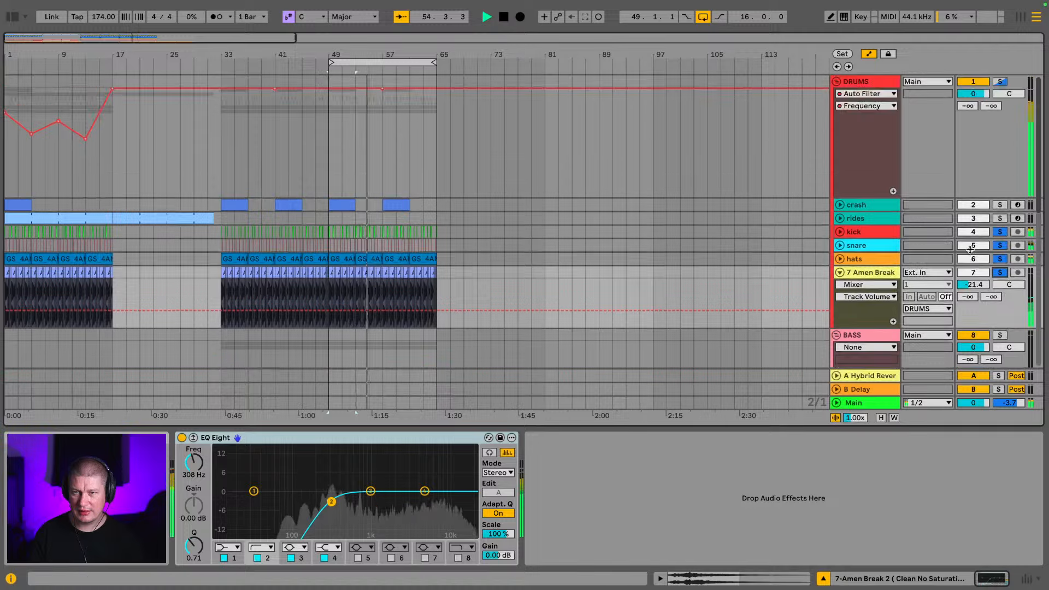
left_click(999, 82)
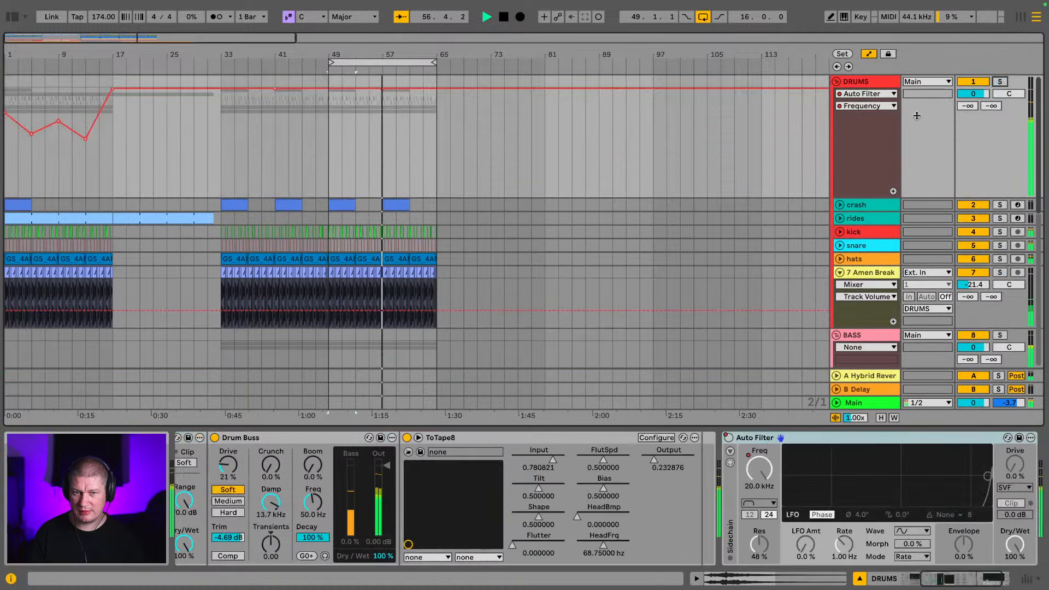
Collapse the DRUMS group, the sub bass and 808 tracks, and the INSTRUM group
left_click(838, 82)
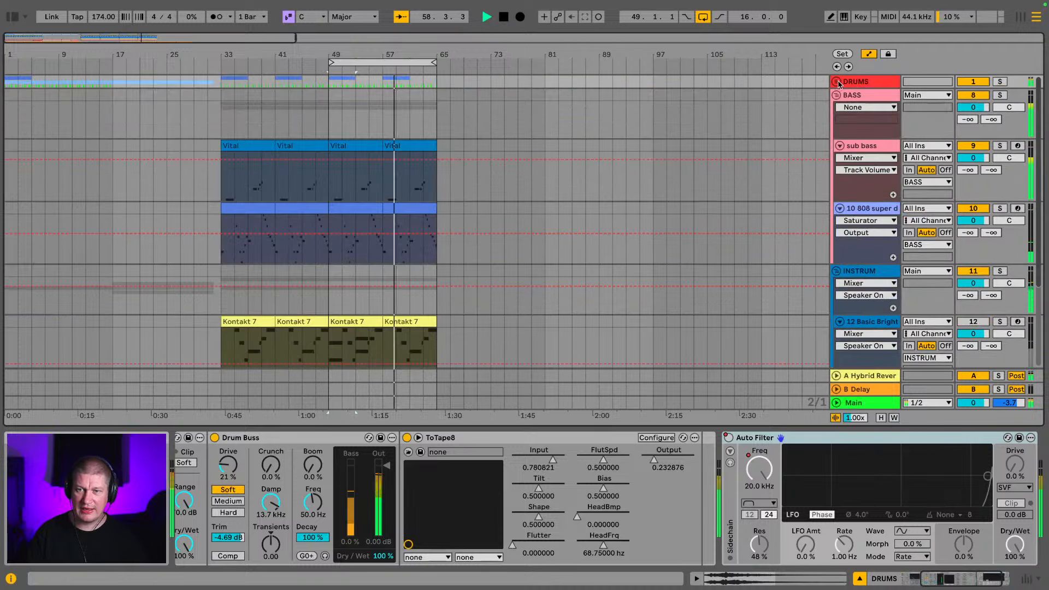
left_click(840, 146)
left_click(839, 159)
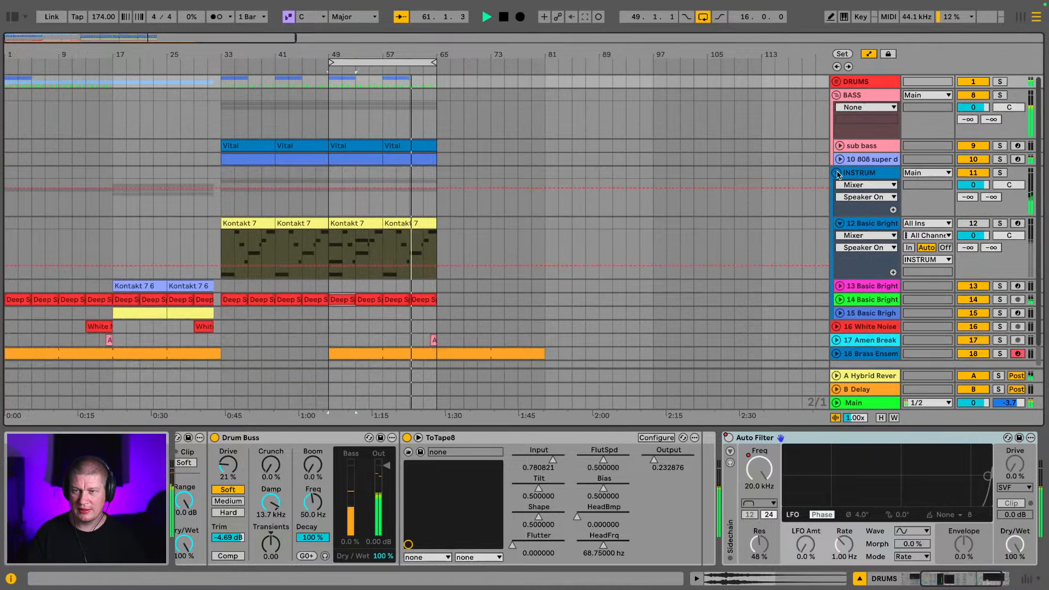
left_click(836, 173)
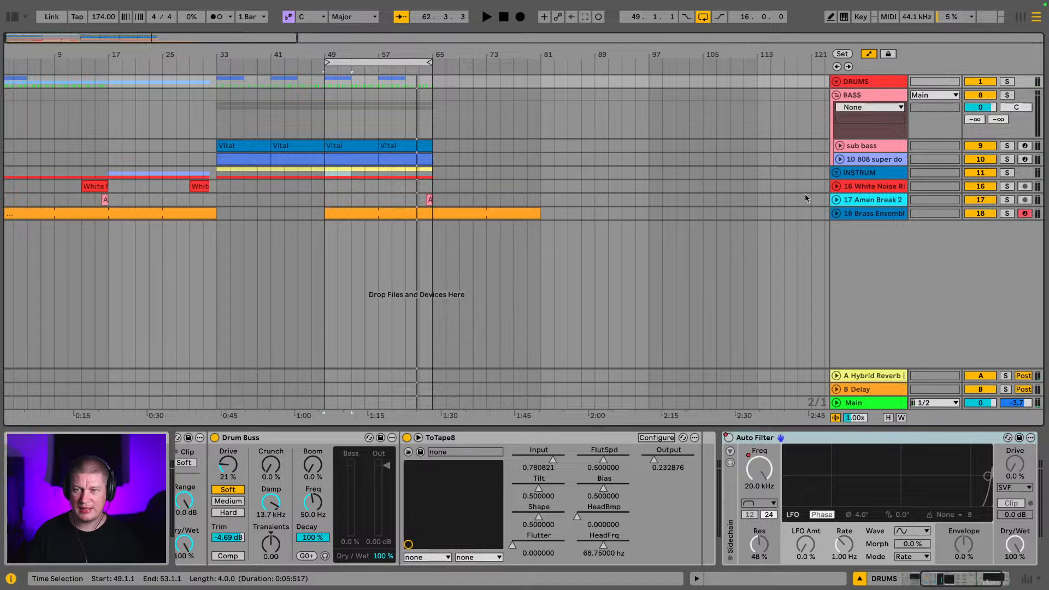
Expand the INSTRUM group, solo track 13 Basic Bright Marimba and play its clips from bar 17
left_click(836, 172)
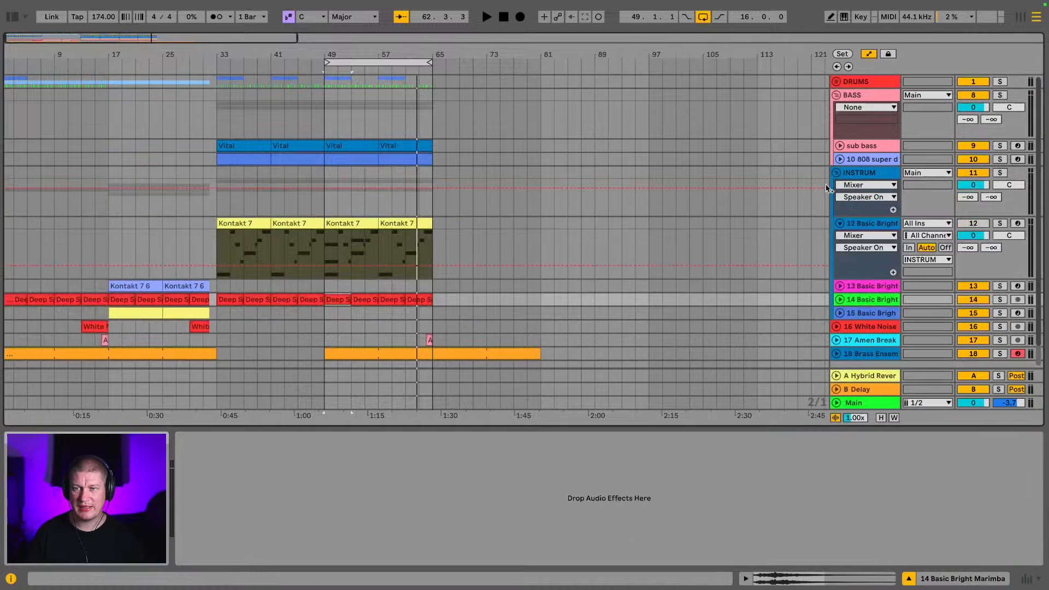
left_click(117, 290)
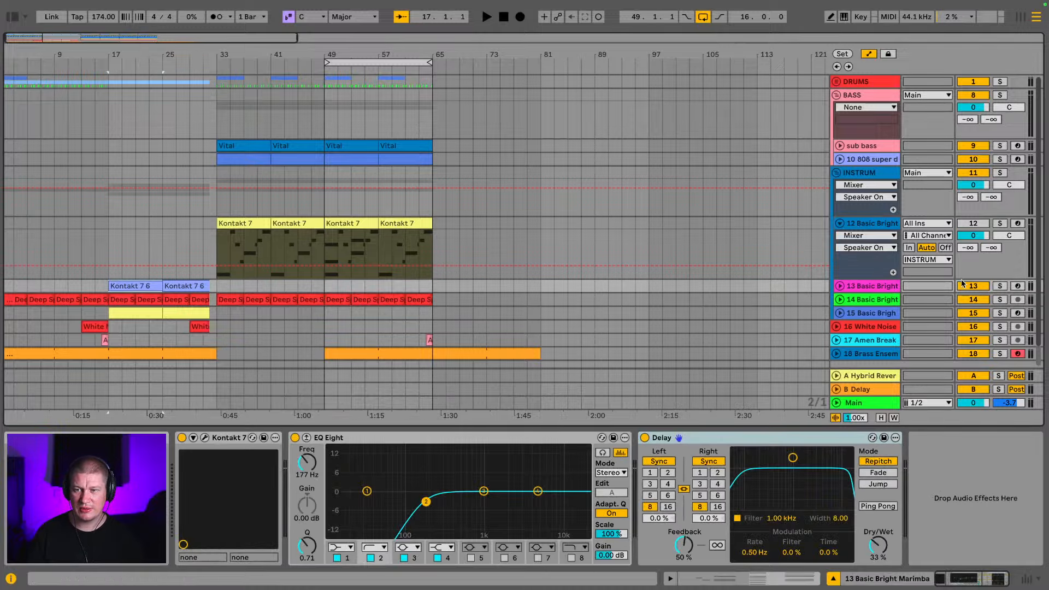
left_click(1001, 286)
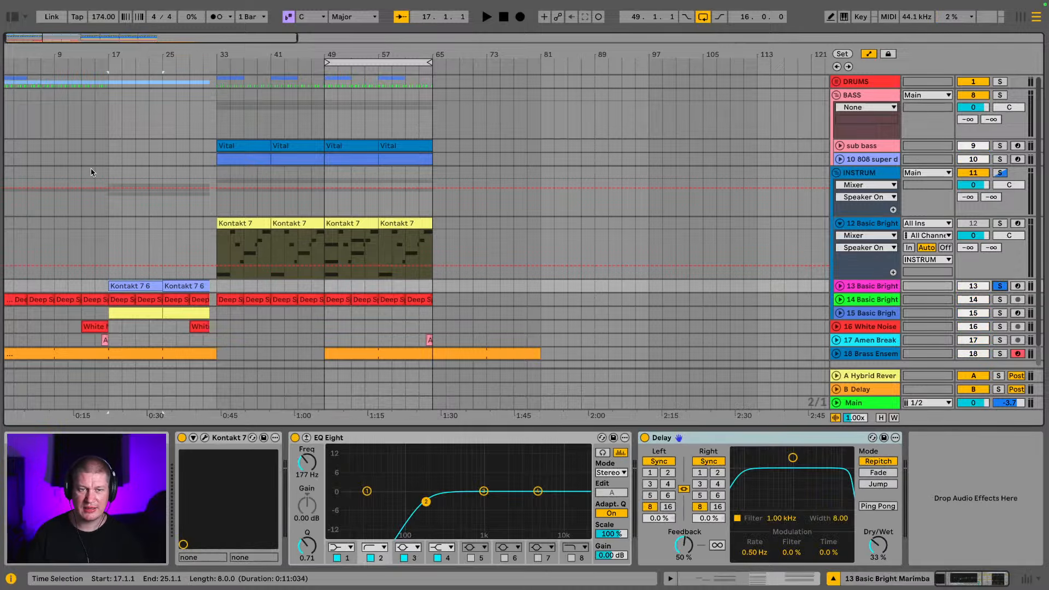
key("space")
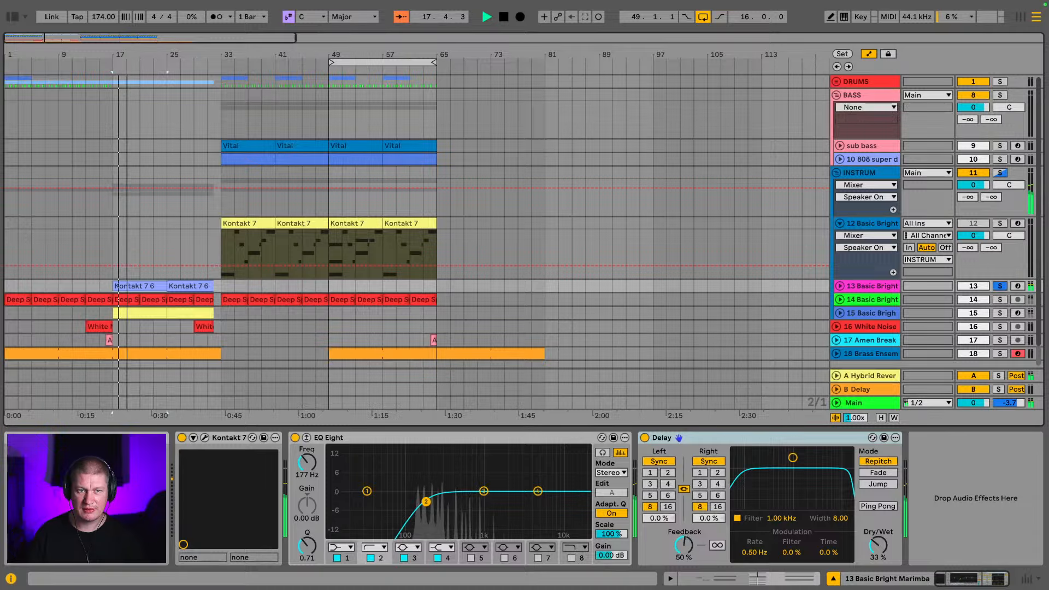
key("plus")
key("plus")
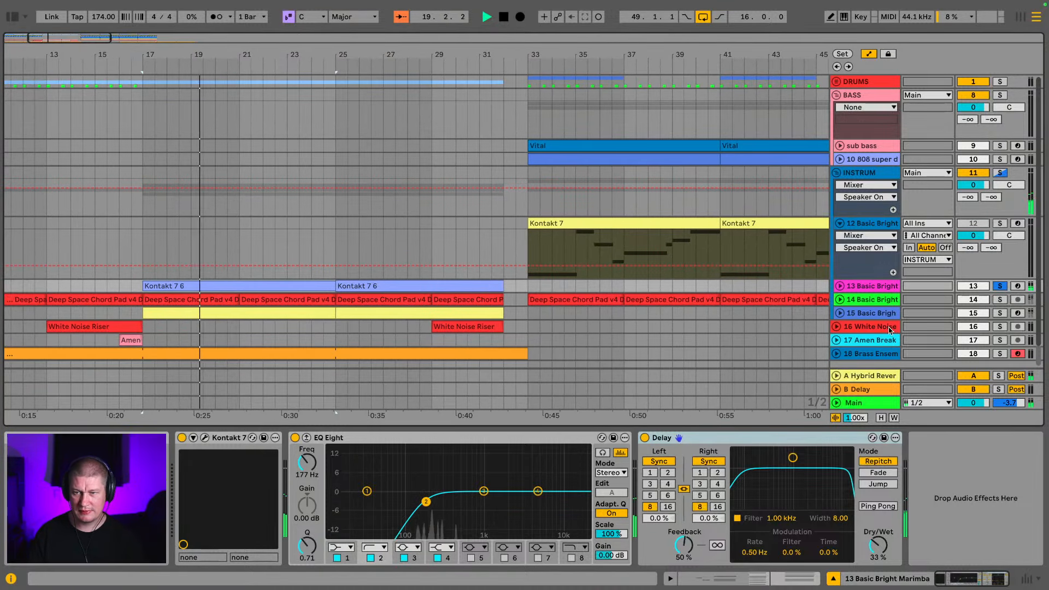
Unfold track 13 to examine its chord notes during playback, and fold it back
left_click(869, 284)
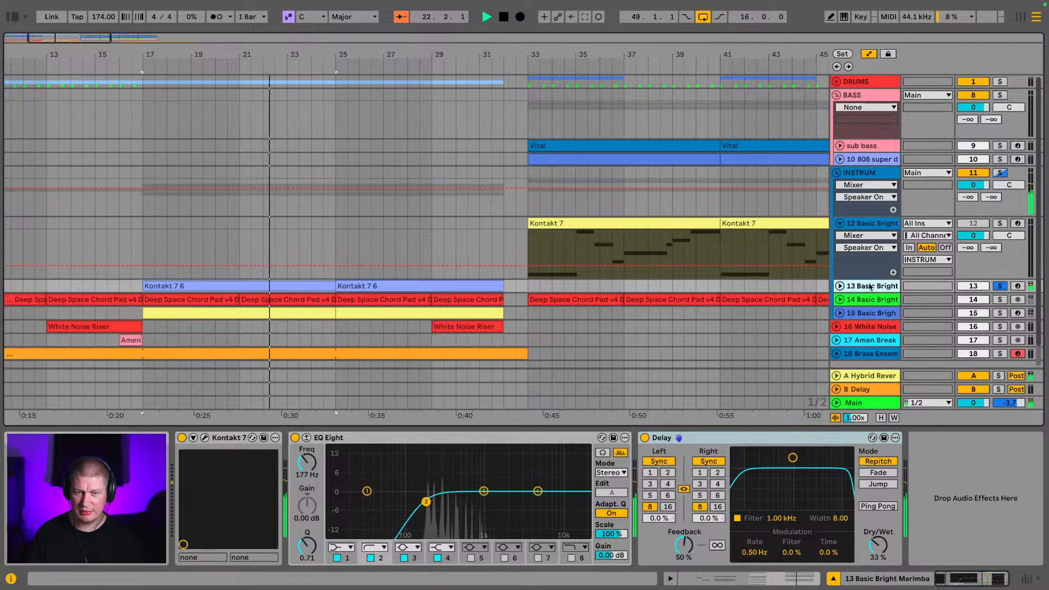
left_click(842, 287)
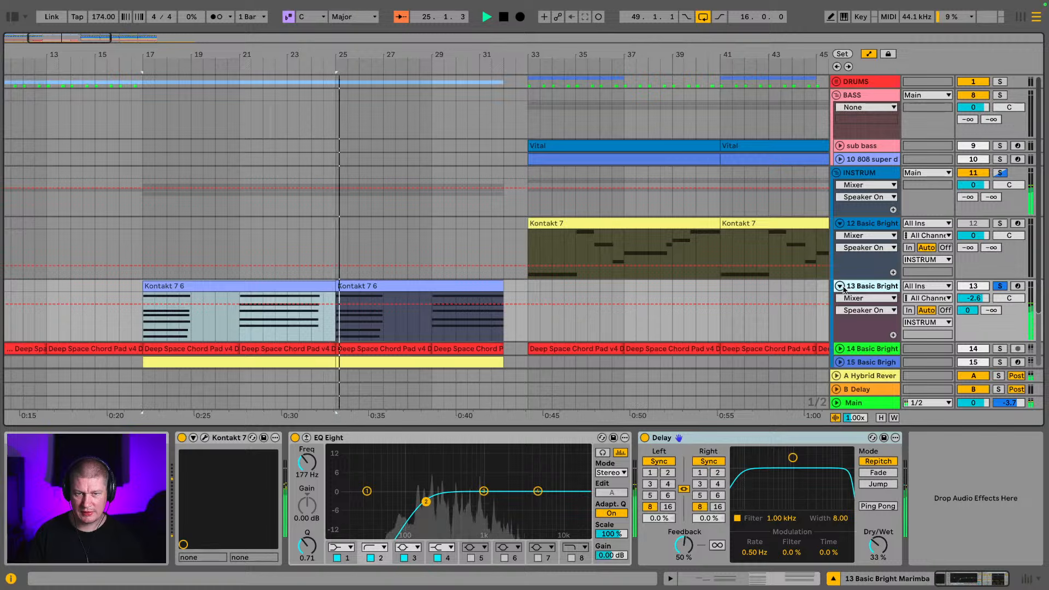
left_click(840, 286)
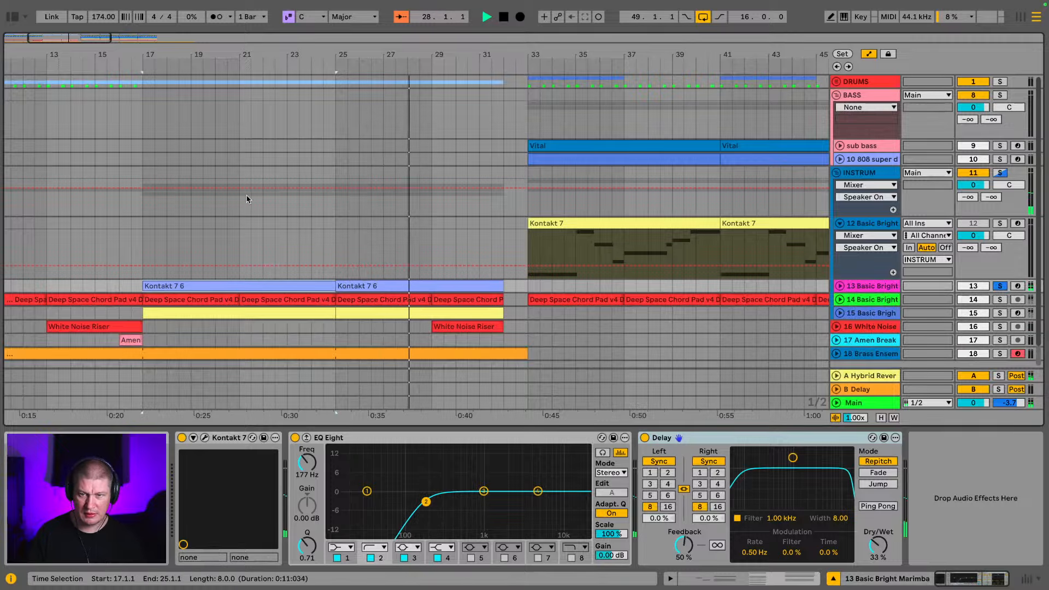
Copy track 13's chord clip from bar 17 to bars 49 and 57
left_click_drag(261, 50, 258, 9)
left_click(411, 290)
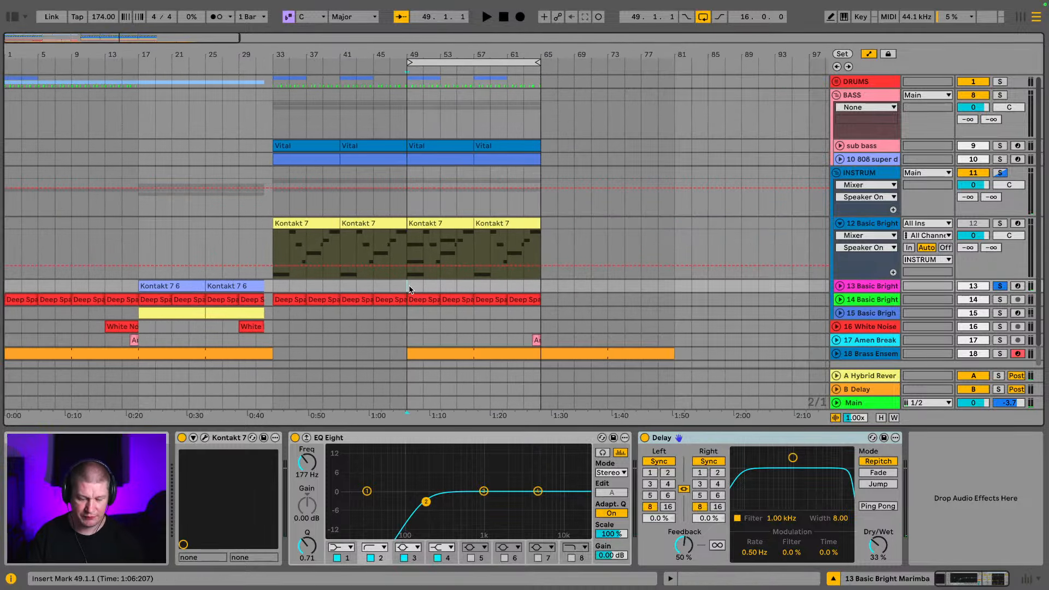
key("ctrl+v")
key("ctrl+v")
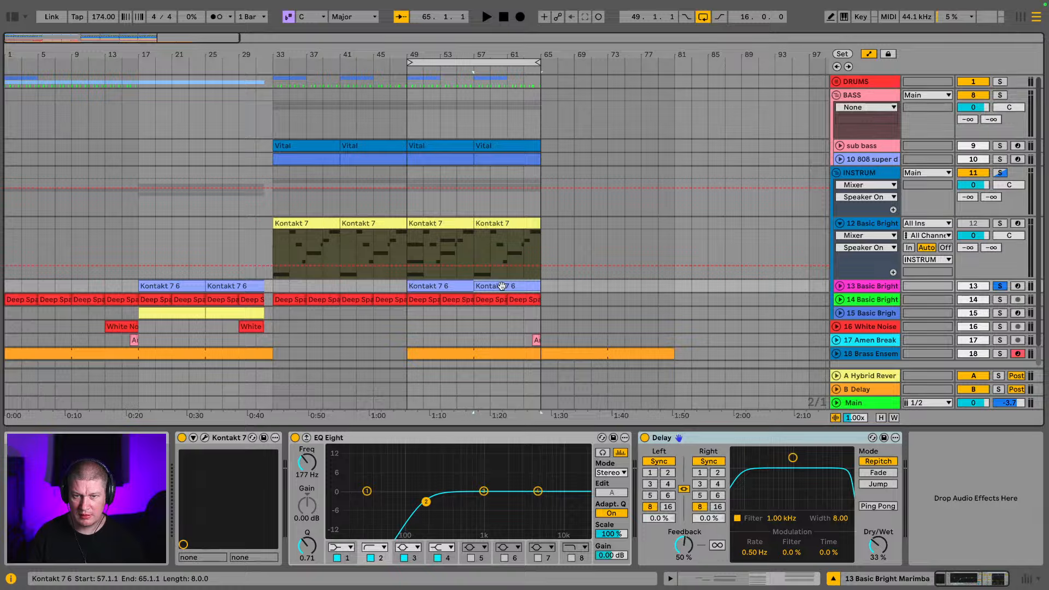
Shorten the last Kontakt clips on tracks 12 and 13 so they both end at bar 64
left_click(245, 287)
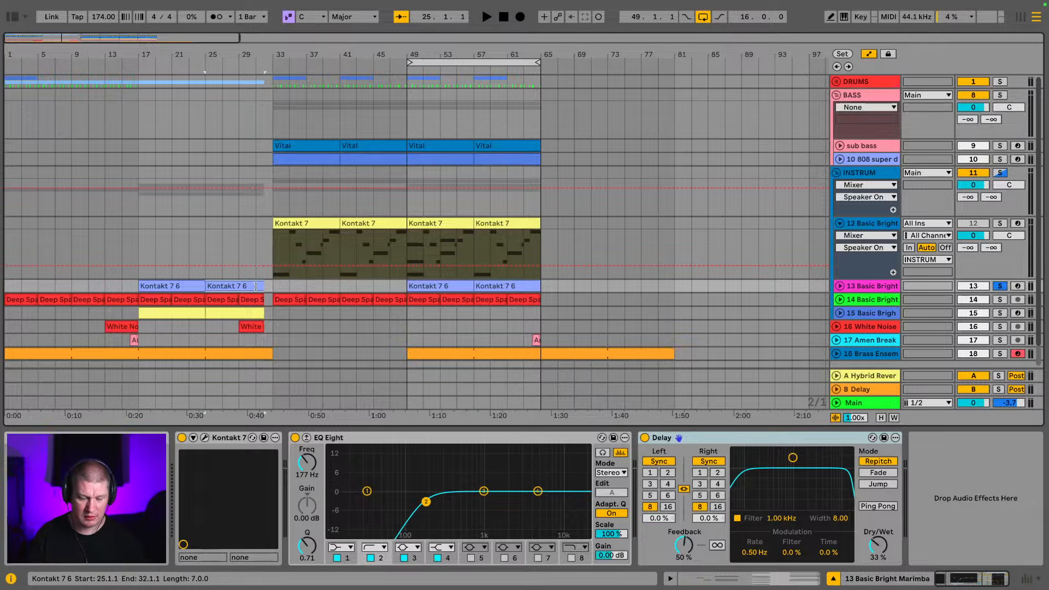
left_click(488, 286)
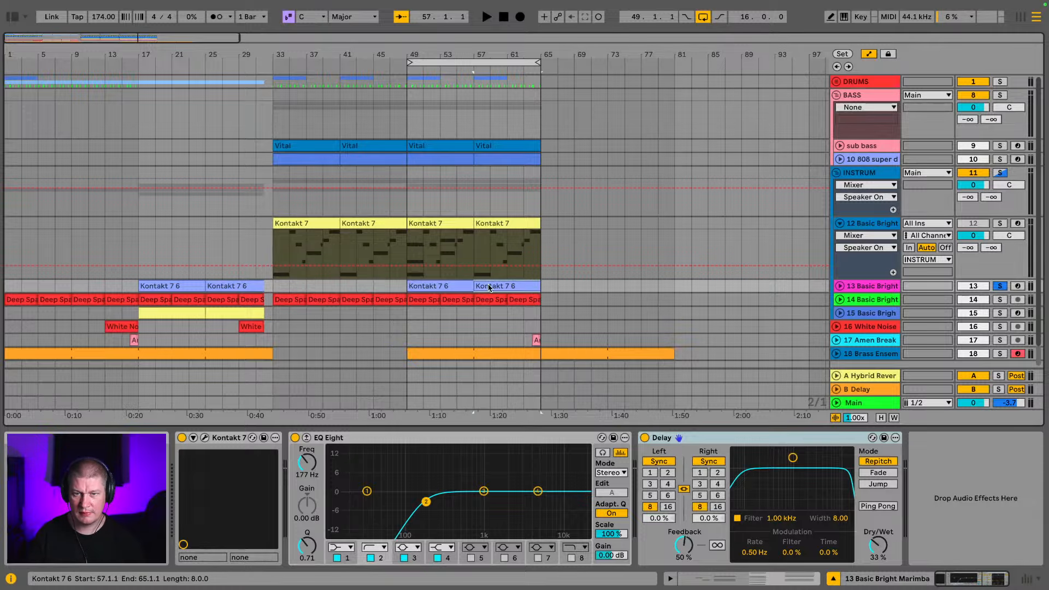
left_click_drag(534, 50, 510, 224)
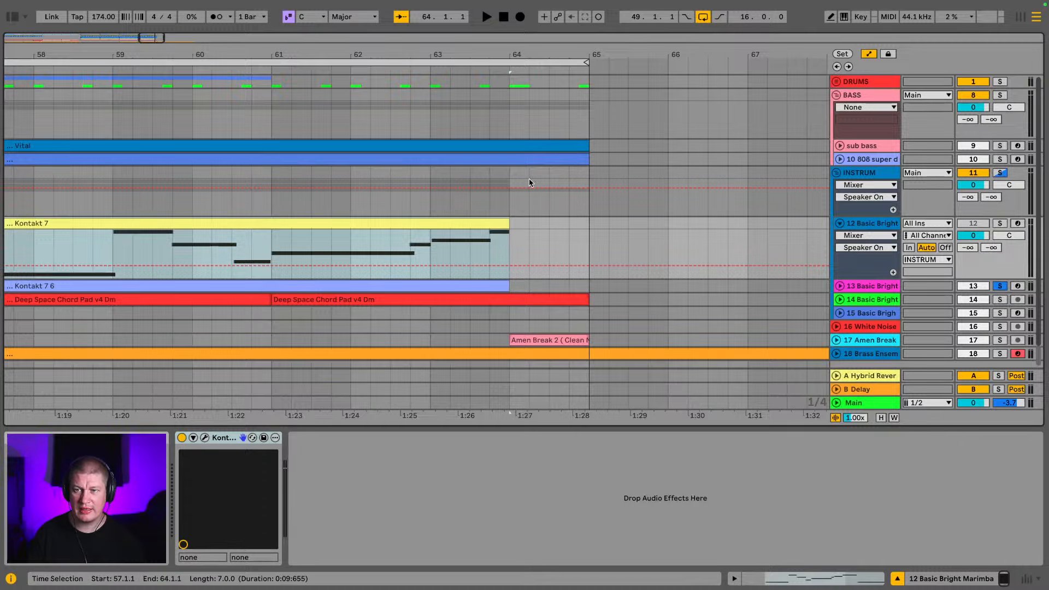
Play the full arrangement without solos, with the track groups collapsed and the loop covering 64 bars from bar 1
left_click(836, 96)
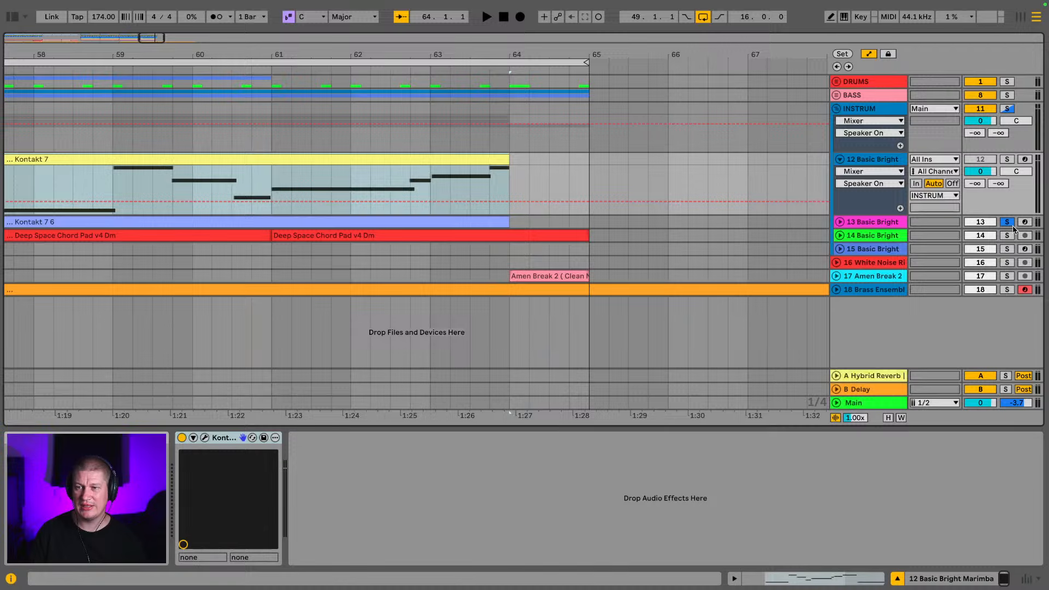
left_click(1009, 224)
left_click_drag(386, 48, 457, 2)
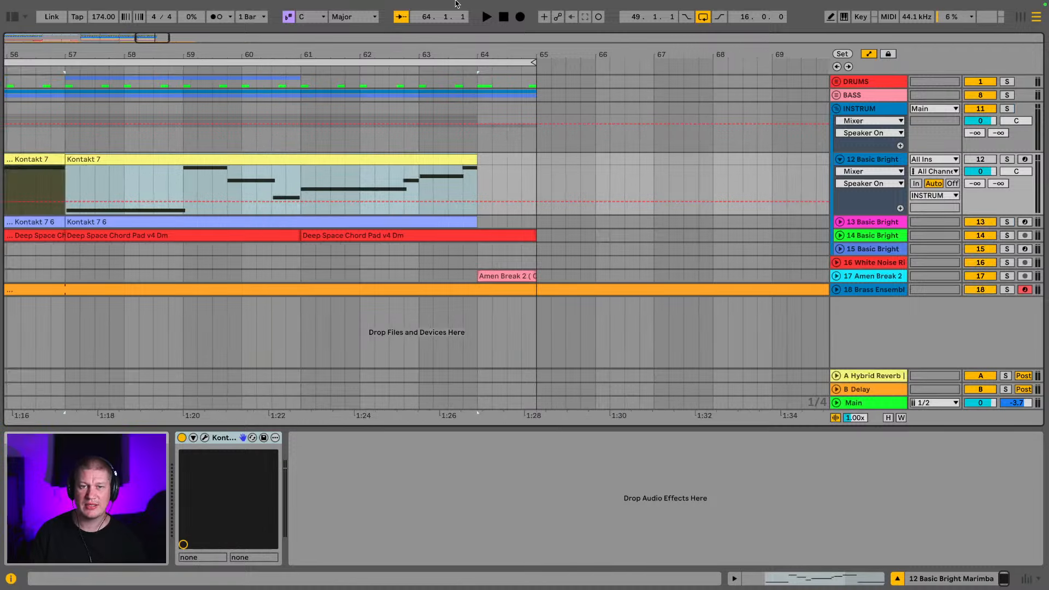
left_click_drag(503, 56, 521, 3)
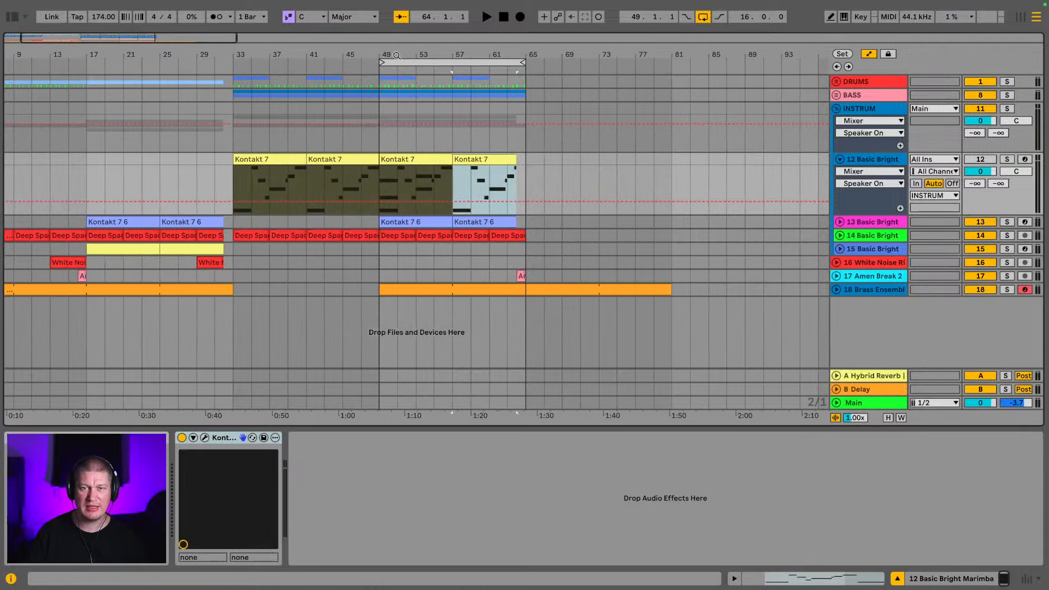
left_click_drag(397, 55, 8, 63)
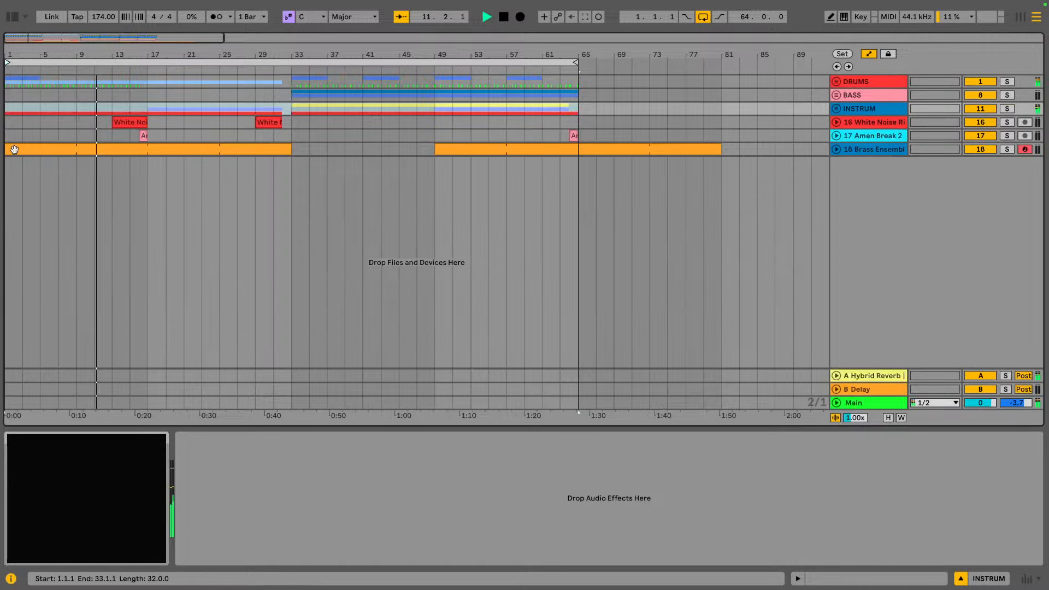
left_click_drag(24, 151, 148, 152)
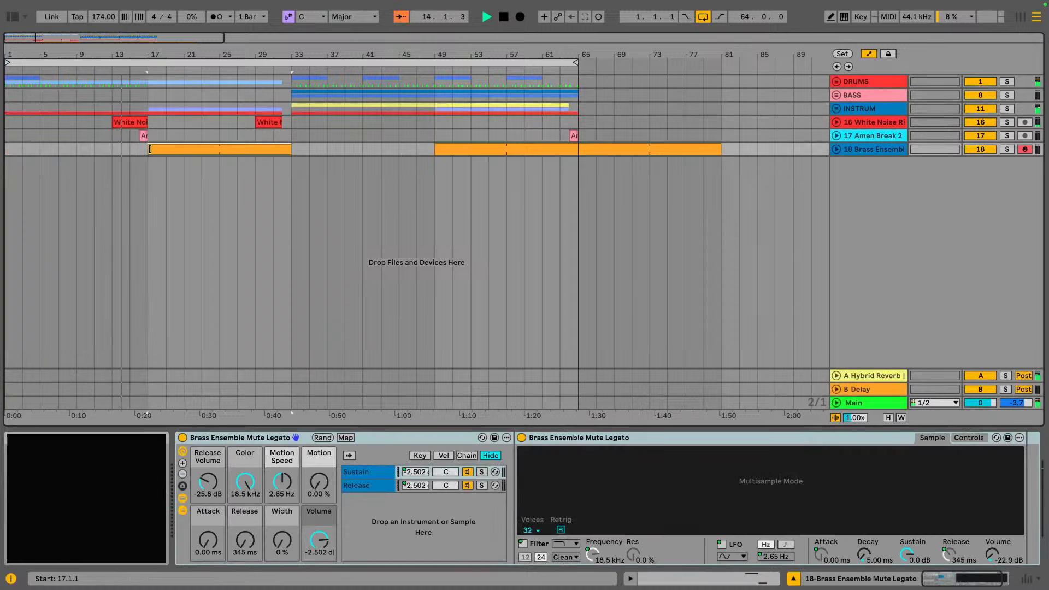
key("ctrl+z")
key("ctrl+z")
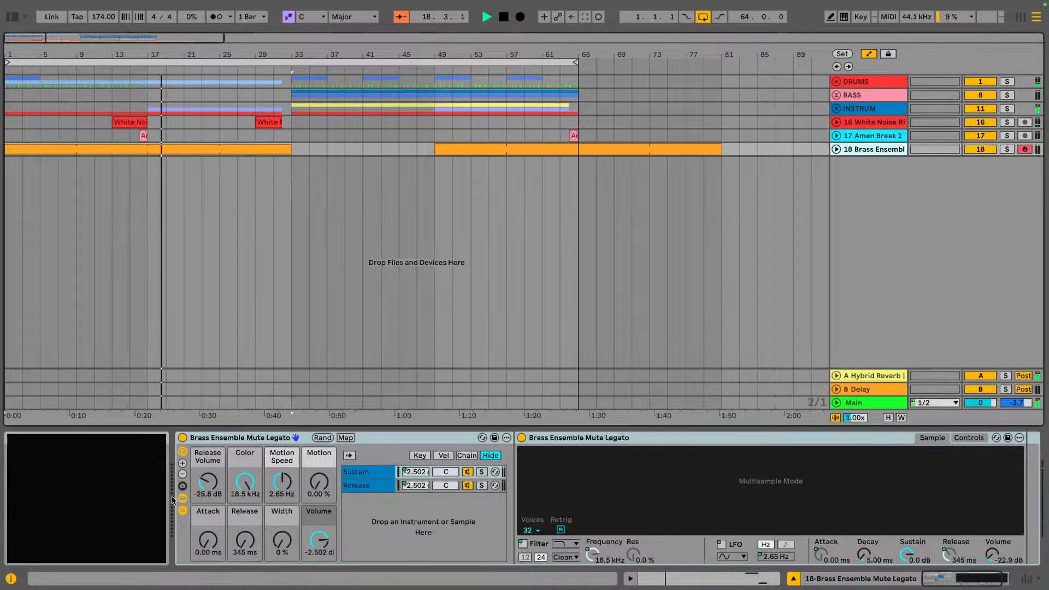
Hide the devices inside the brass track's instrument rack and open the browser, widened so its names are readable
left_click(183, 498)
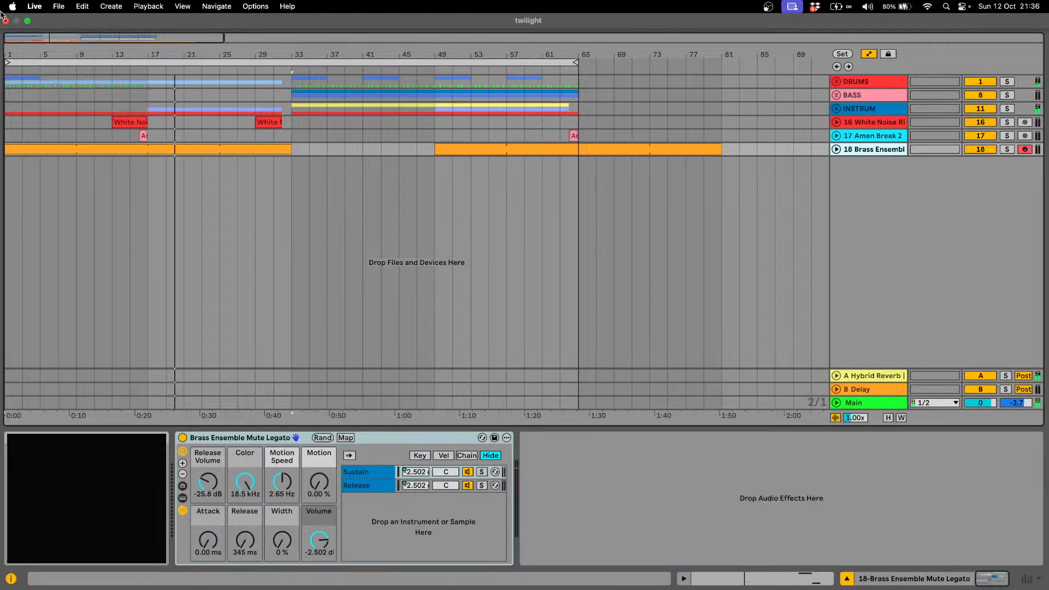
left_click(12, 17)
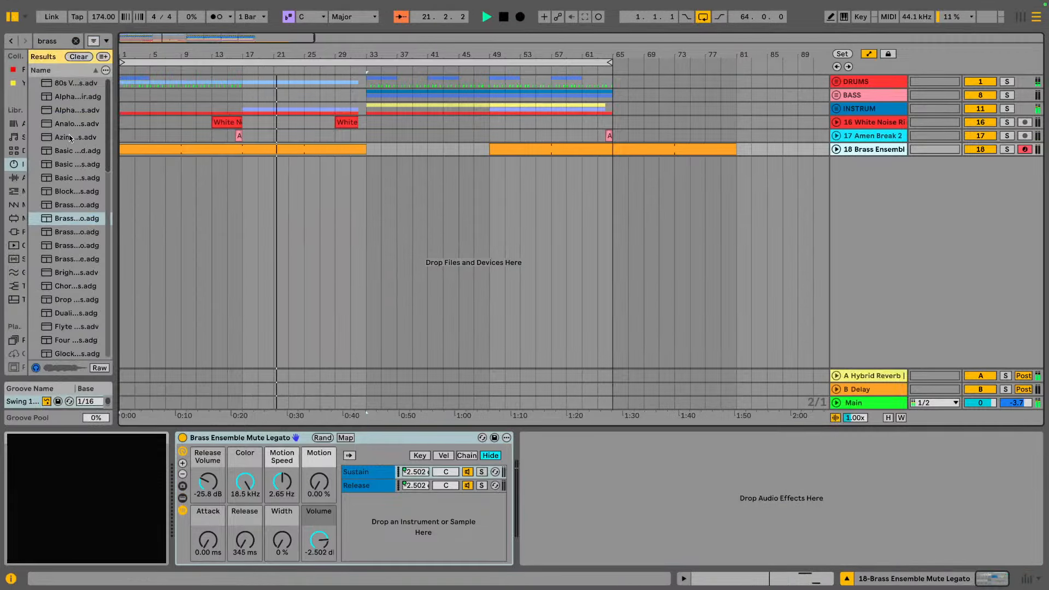
left_click(38, 159)
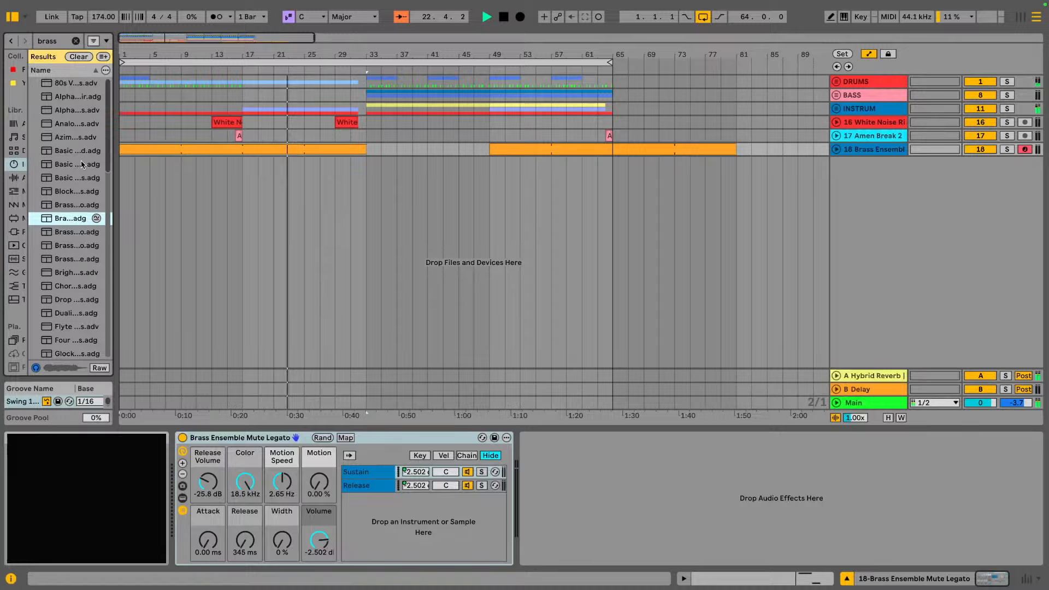
left_click_drag(114, 164, 174, 175)
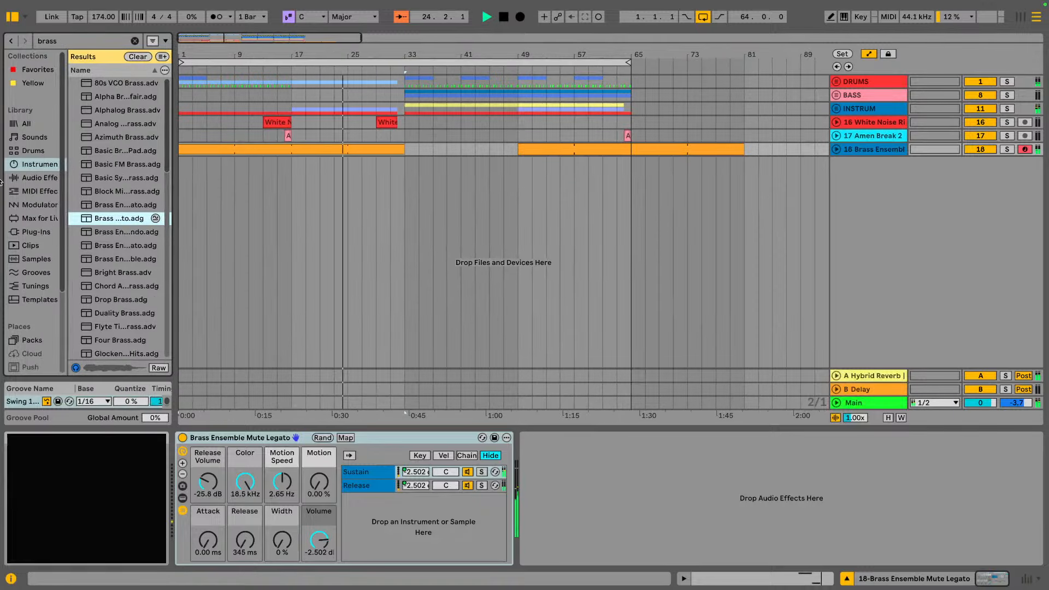
Clear the brass search in the audio effects and add a Delay after the Brass Ensemble Mute Legato rack
left_click(31, 178)
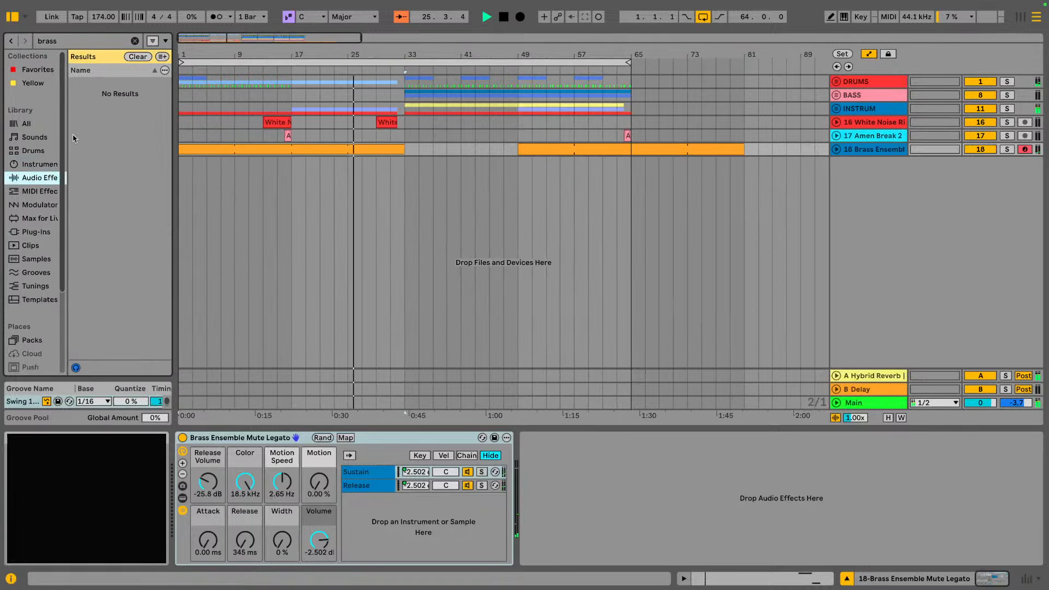
left_click(138, 56)
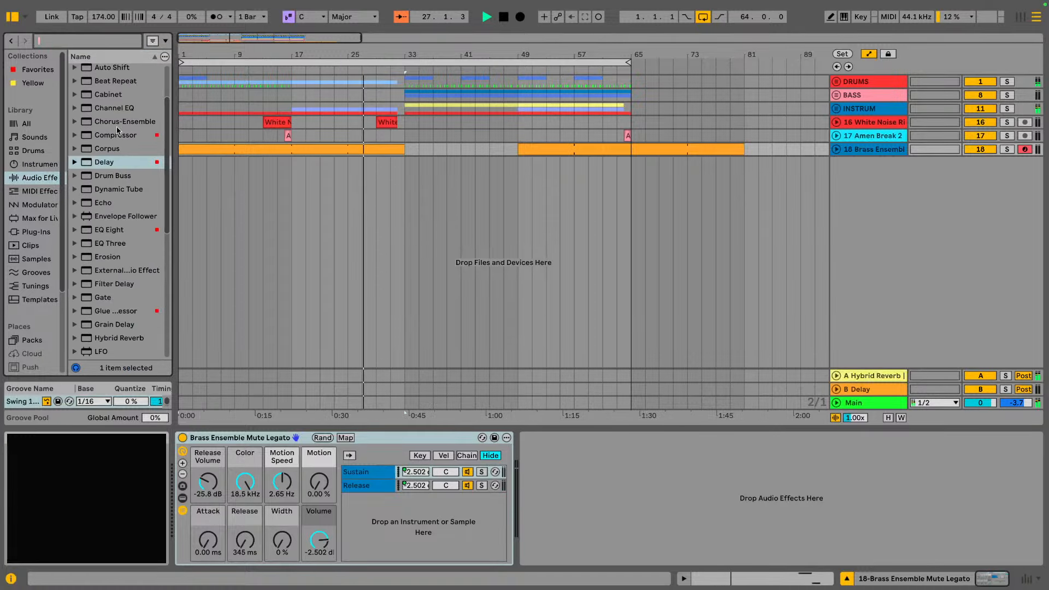
left_click(103, 162)
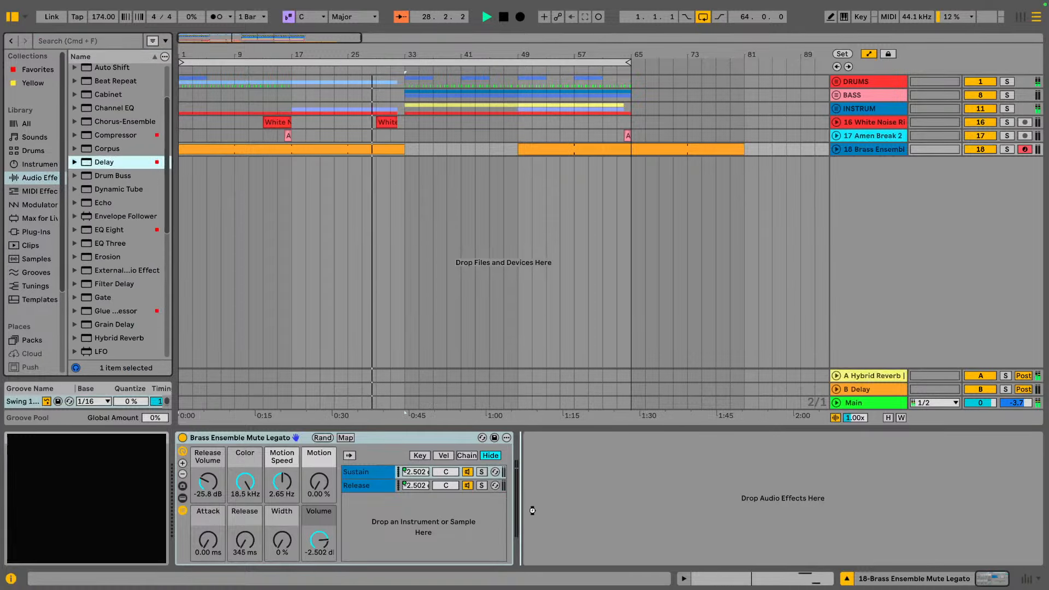
left_click_drag(540, 505, 540, 505)
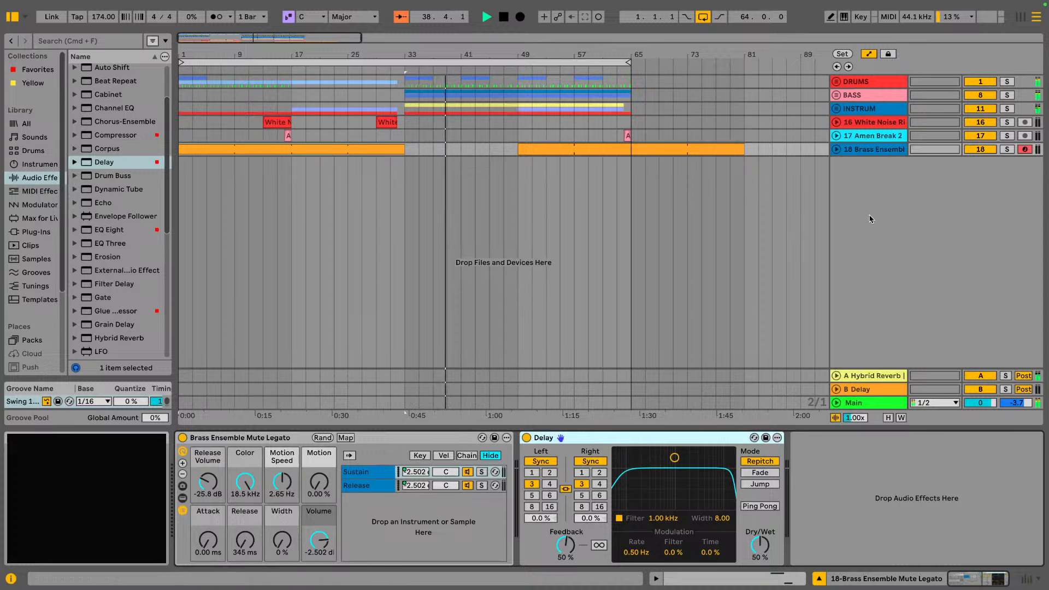
Add an EQ Eight to track 14 in the INSTRUM group, make band 4 a high-cut filter and lower its cutoff during playback
left_click(836, 109)
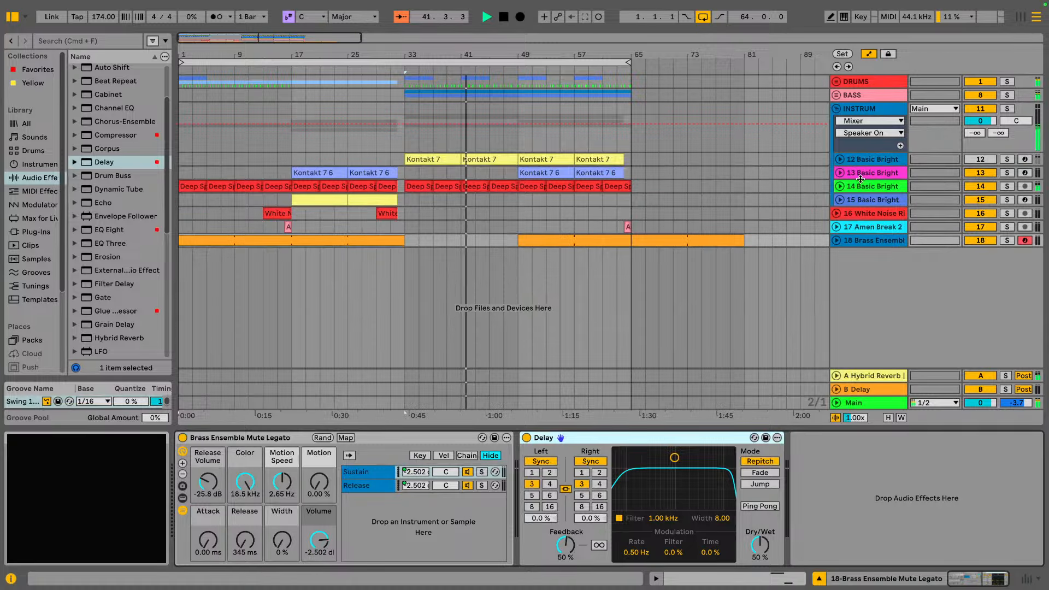
left_click(861, 188)
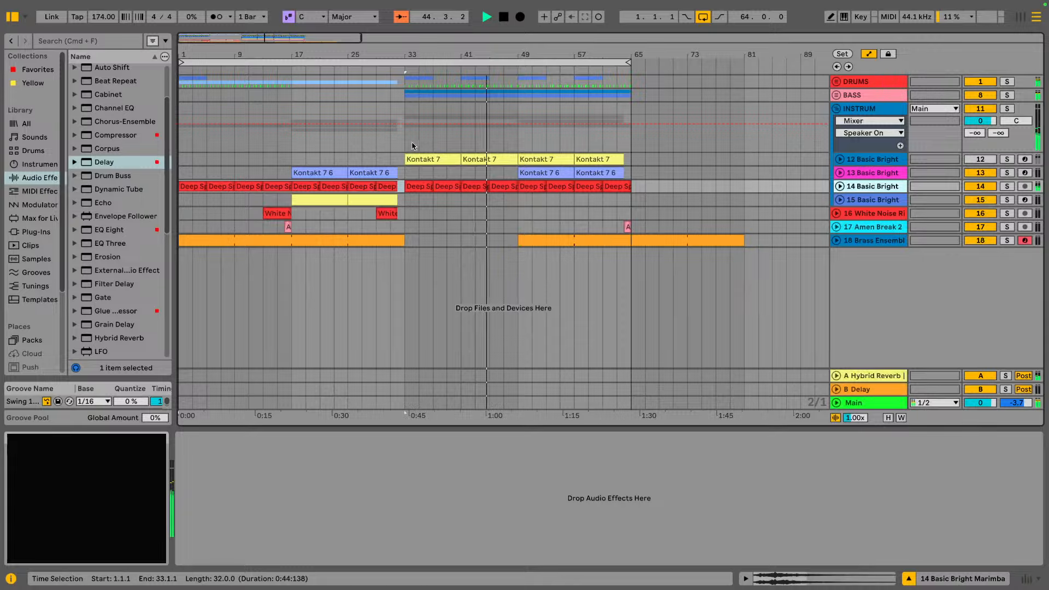
left_click_drag(107, 235, 883, 186)
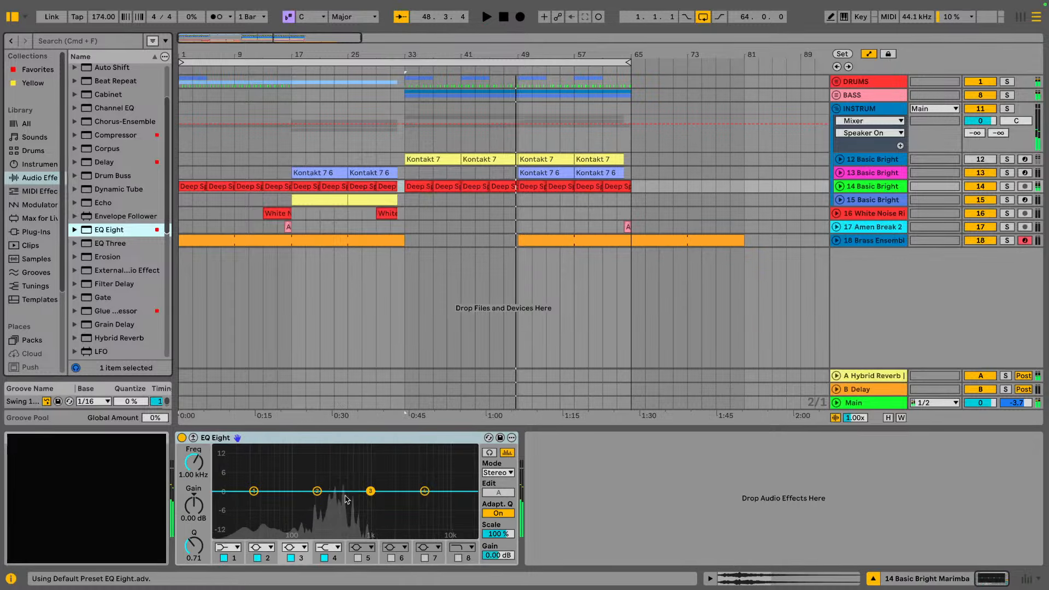
left_click(325, 547)
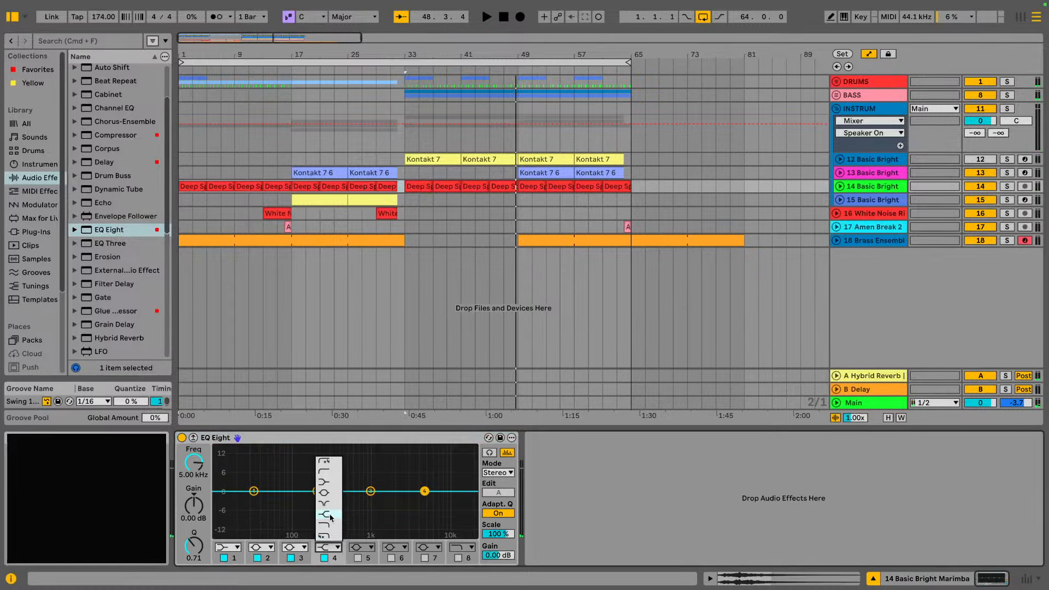
left_click(326, 524)
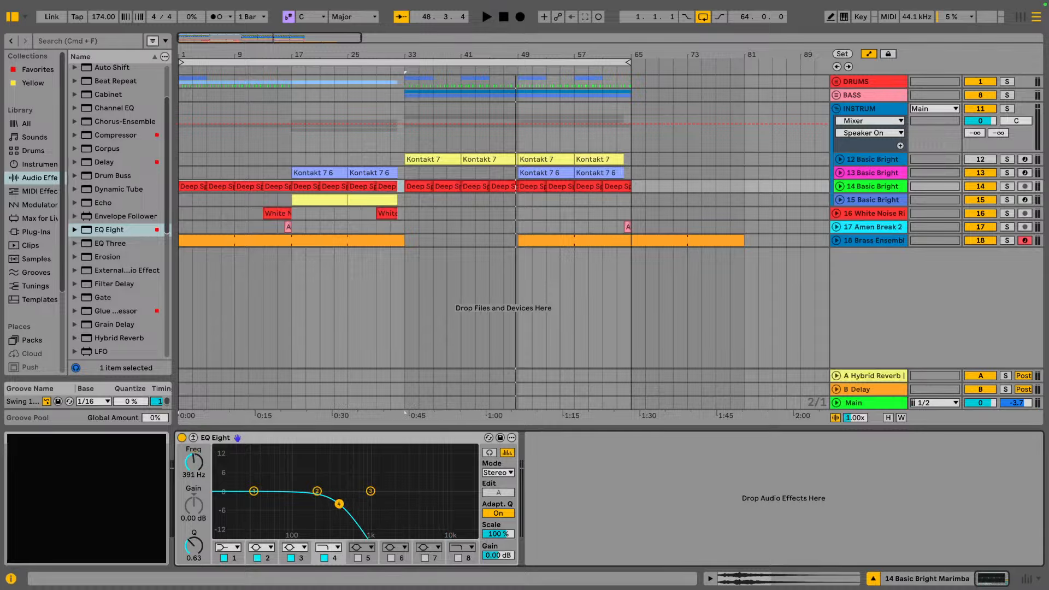
key("space")
mouse_move(339, 506)
left_mouse_down()
mouse_move(298, 497)
mouse_move(330, 504)
left_mouse_up()
Make EQ Eight band 3 a low-cut filter around 100 Hz and bring the band 4 high cut down to 156 Hz
left_click(295, 547)
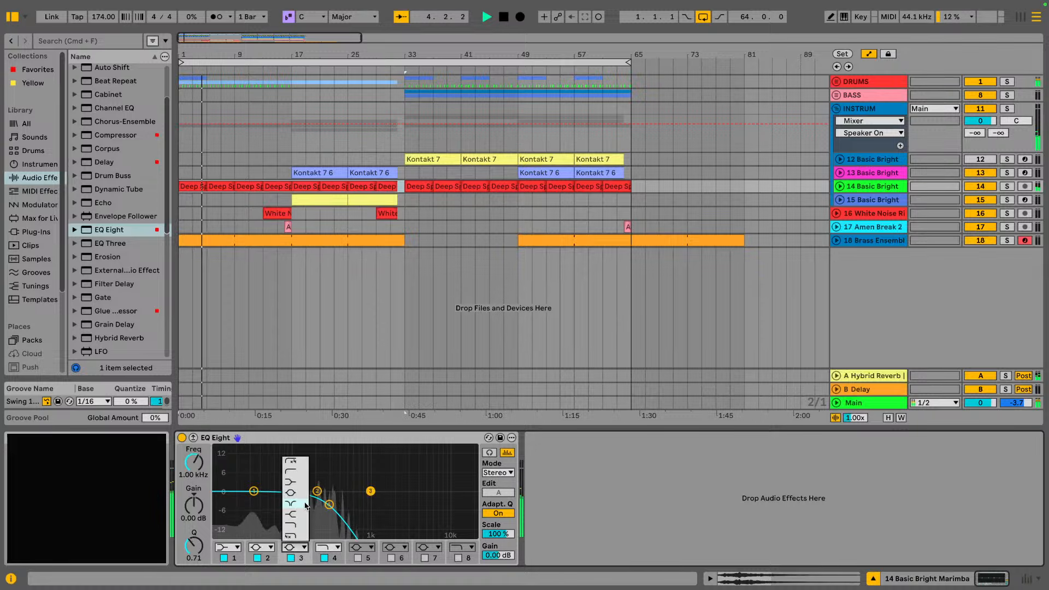
left_click(296, 472)
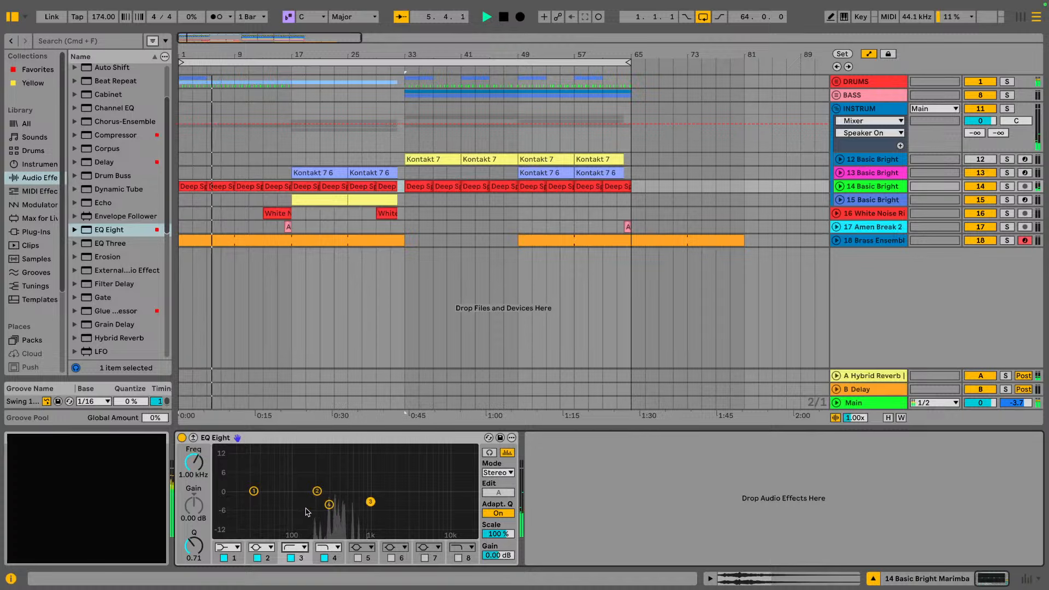
left_click_drag(371, 491, 308, 500)
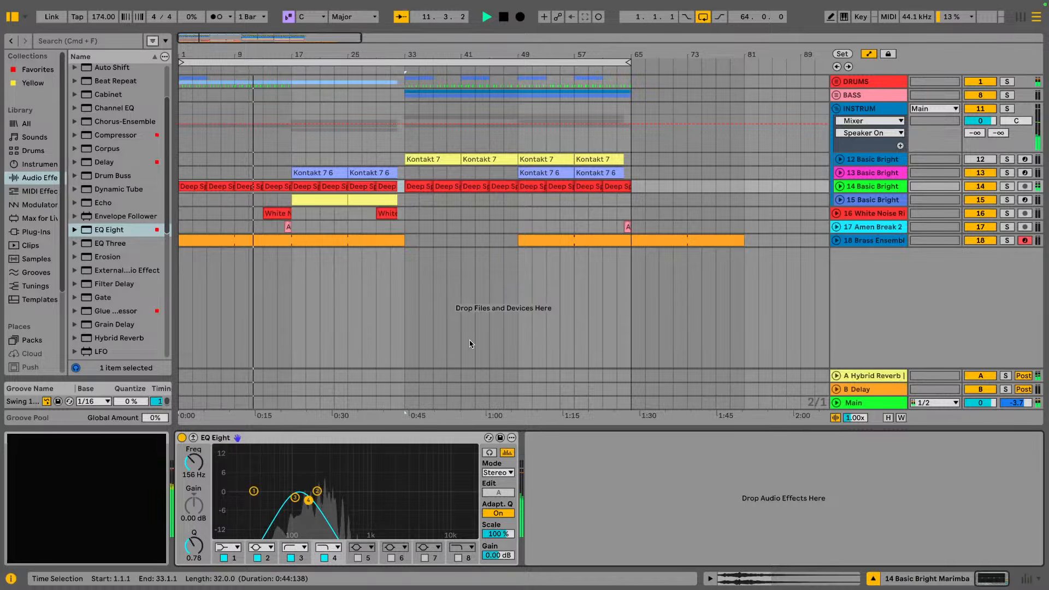
Bypass the EQ Eight on track 14 while checking its pad clips at bars 5 and 33, and re-enable it
left_click(866, 186)
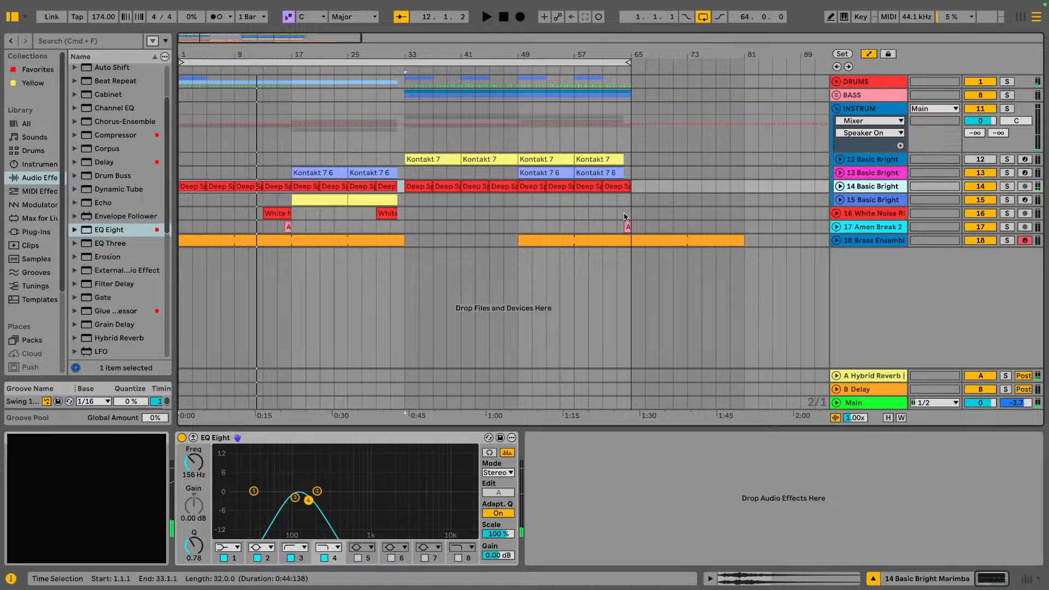
left_click(183, 438)
left_click(200, 185)
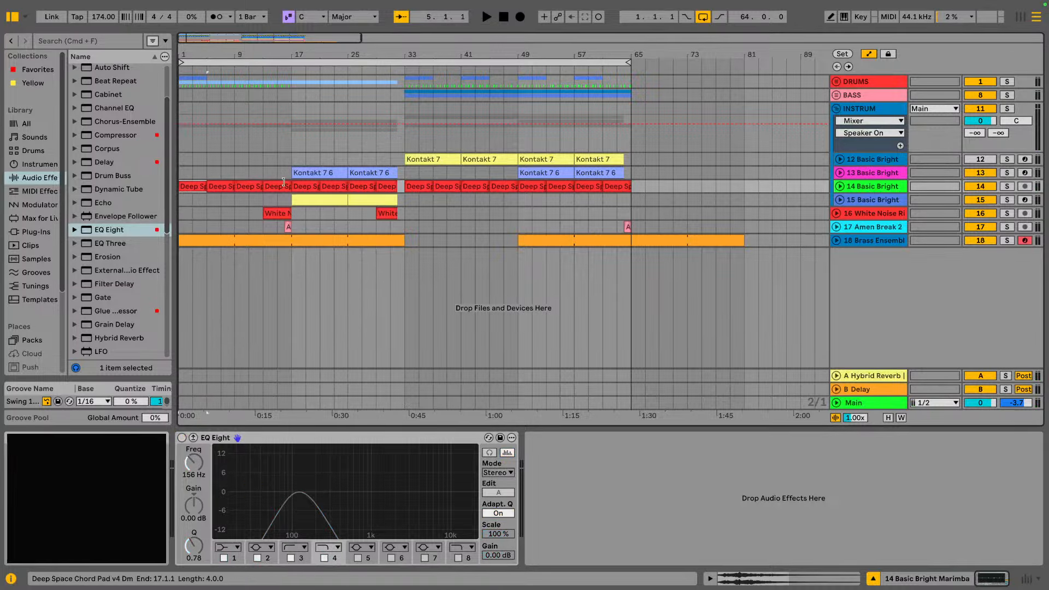
left_click(418, 186)
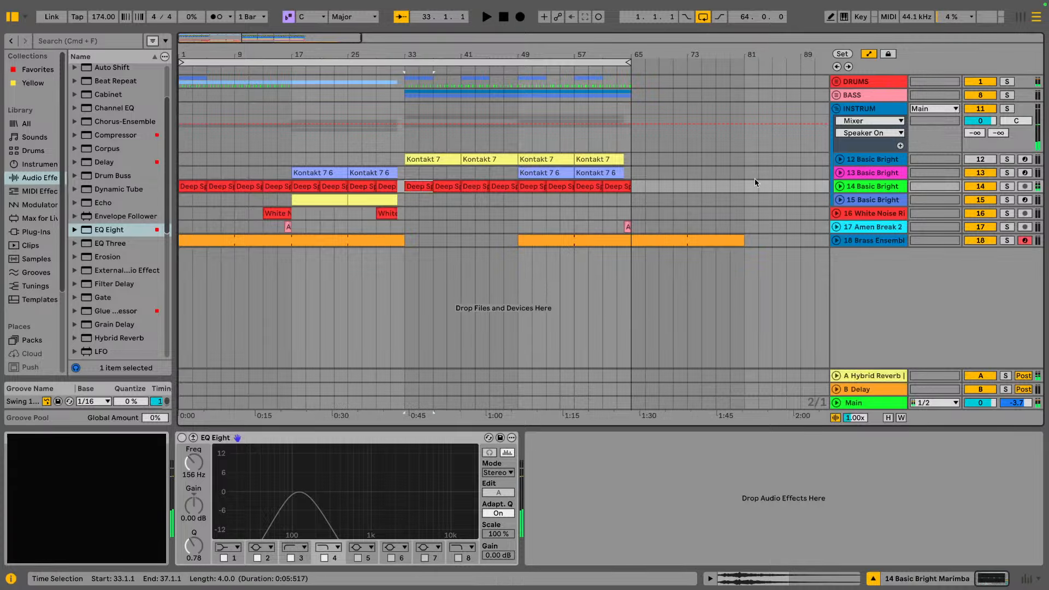
left_click(182, 438)
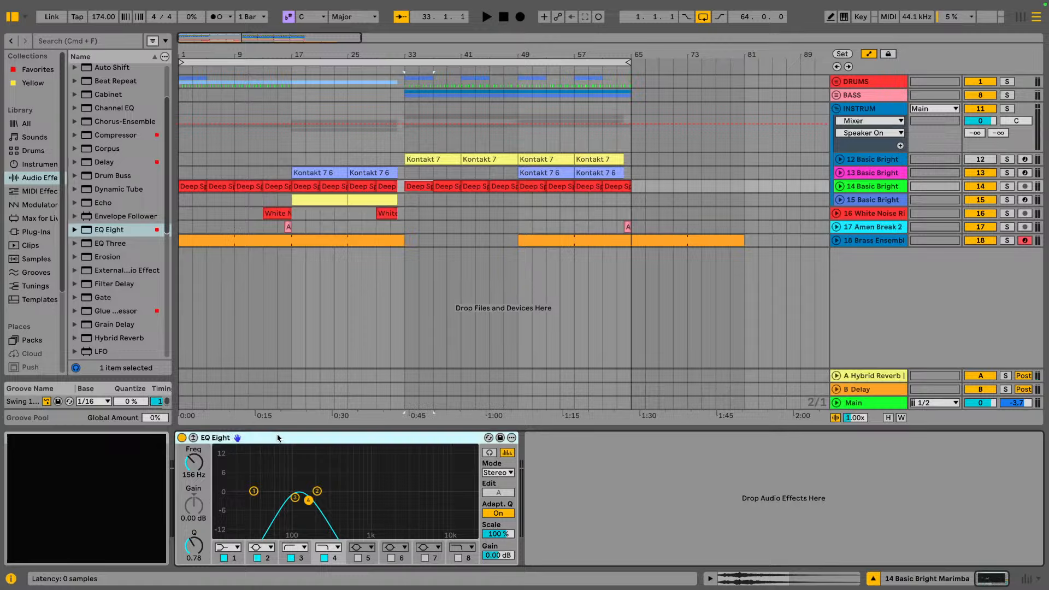
Turn off track 14's EQ Eight, draw its Device On automation to switch on from bar 33, and play from there
left_click(839, 186)
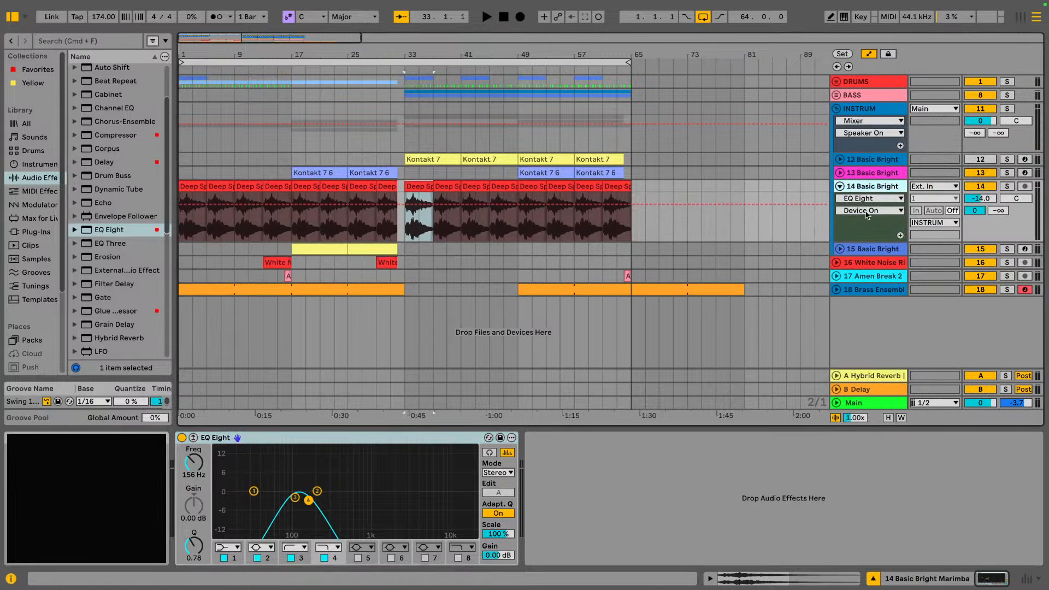
left_click(182, 438)
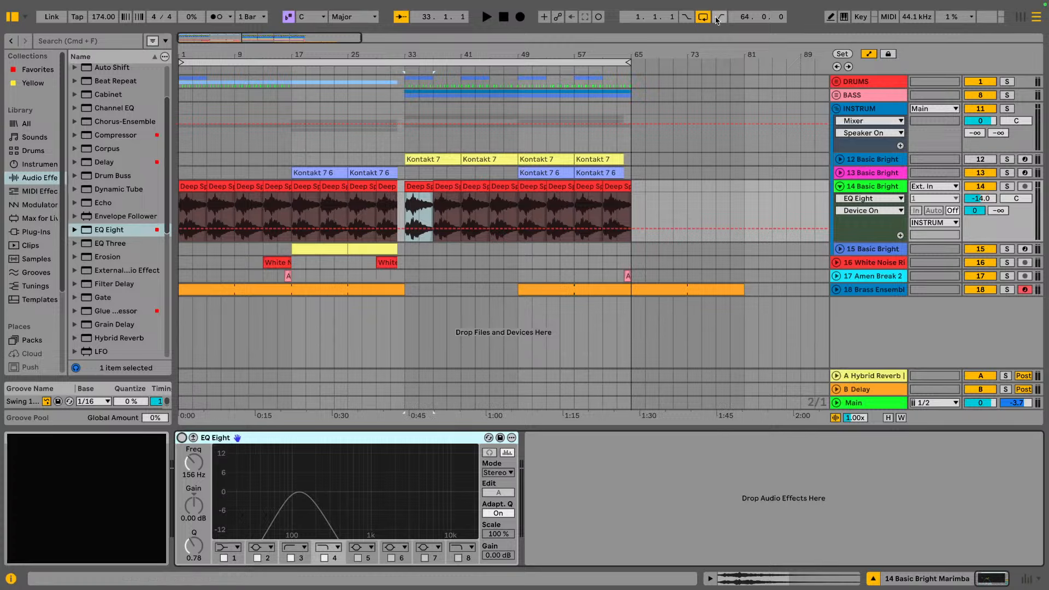
left_click(829, 18)
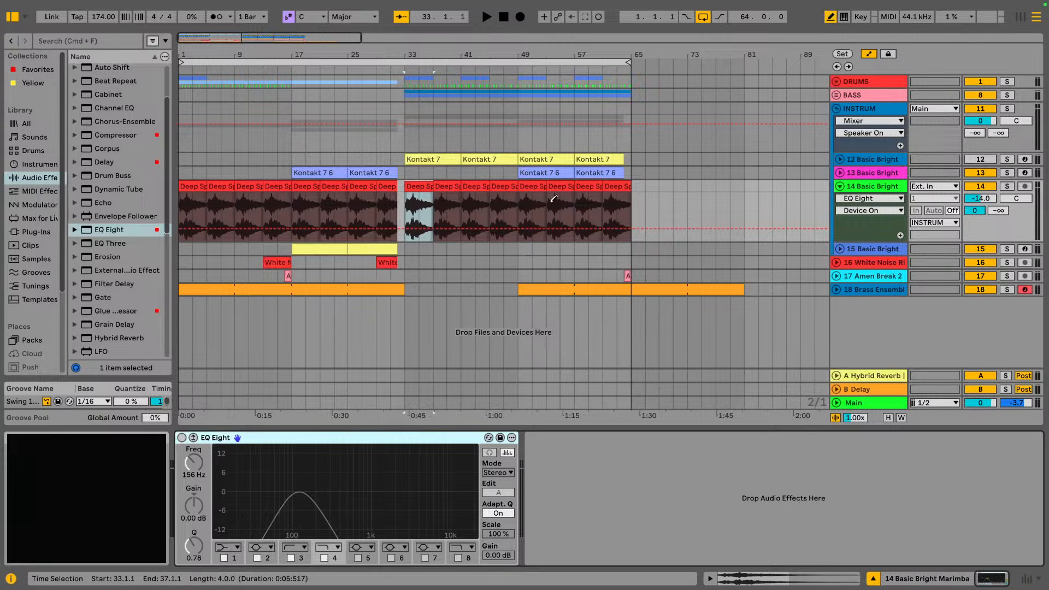
left_click(414, 214)
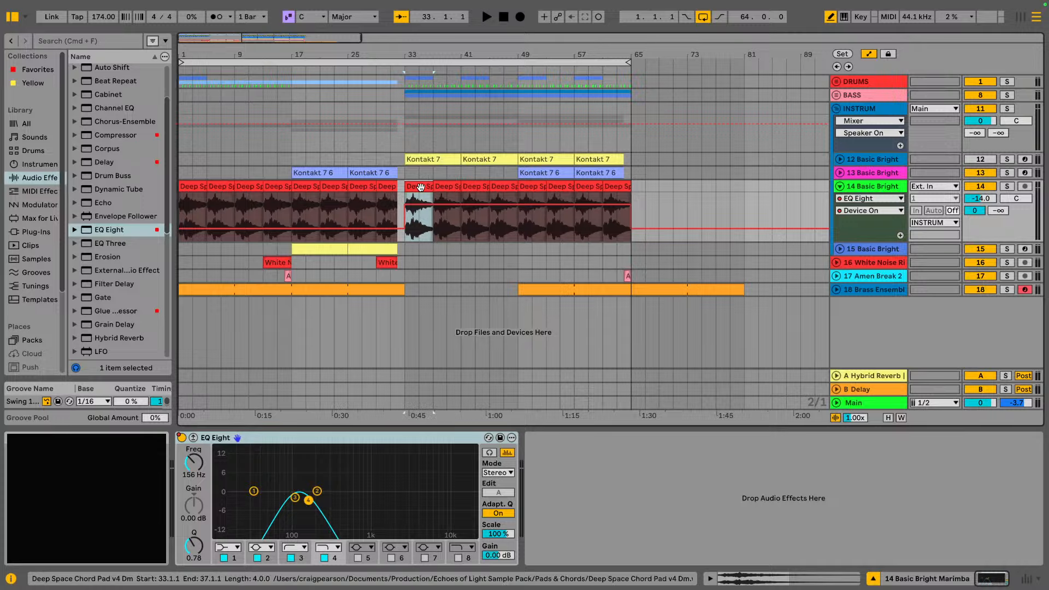
key("space")
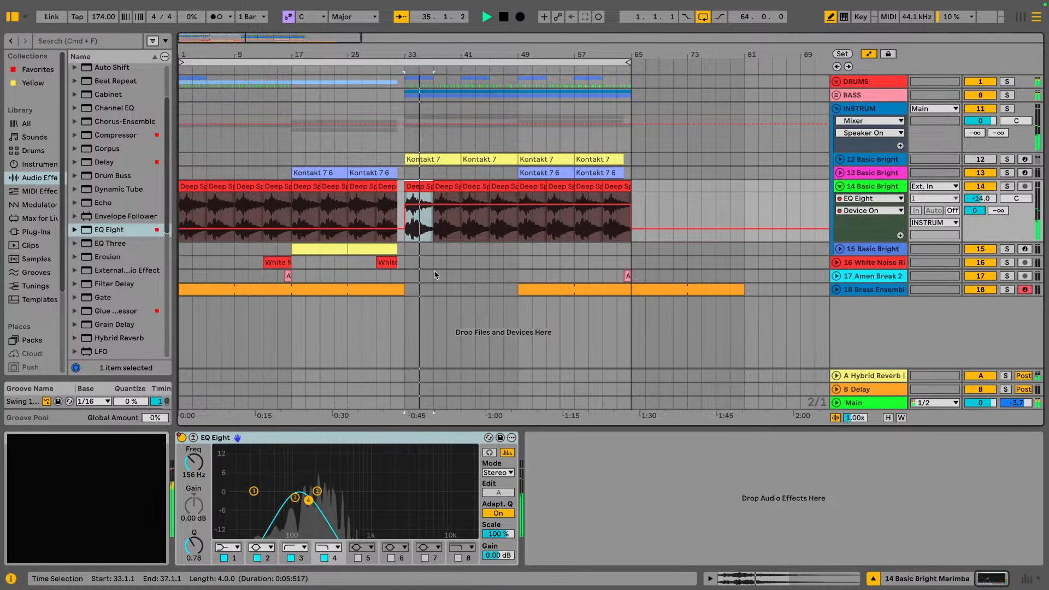
Draw the EQ Eight's Device On automation on track 14 to off from bar 49 onward
left_click(840, 186)
left_click(838, 111)
left_click(868, 112)
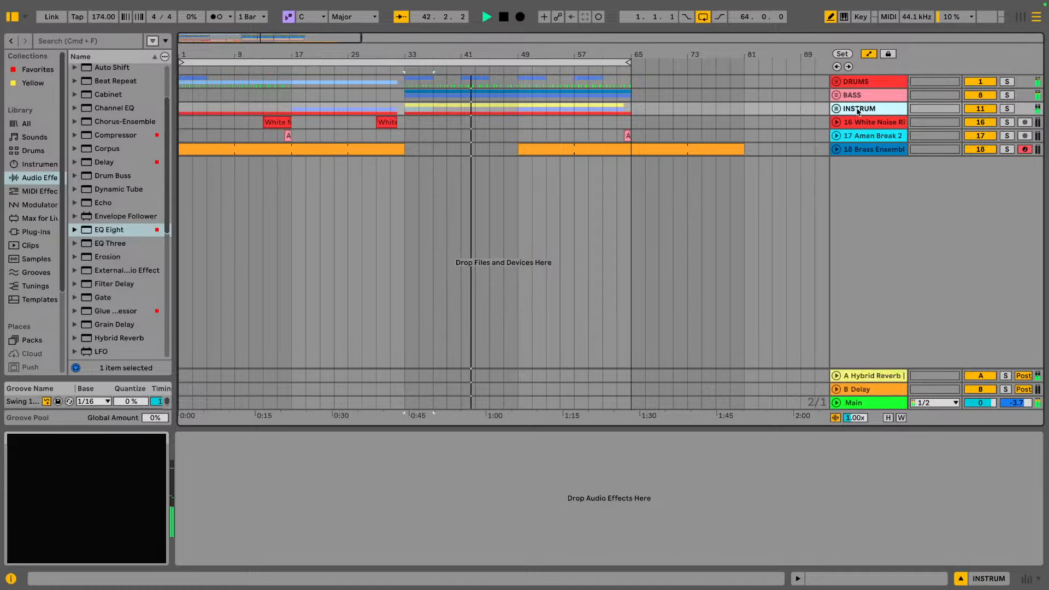
left_click(837, 109)
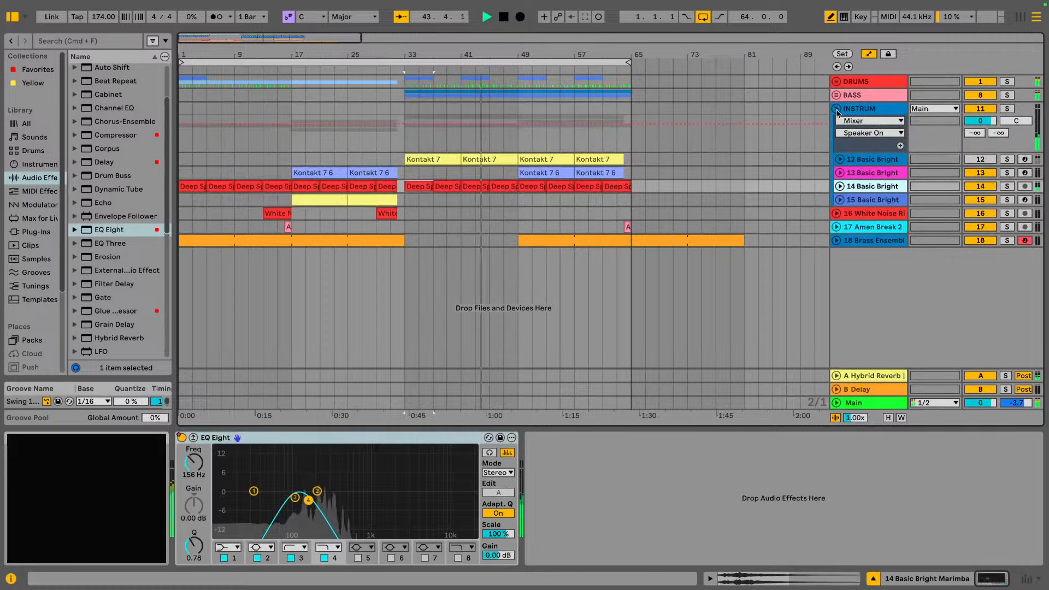
left_click(840, 187)
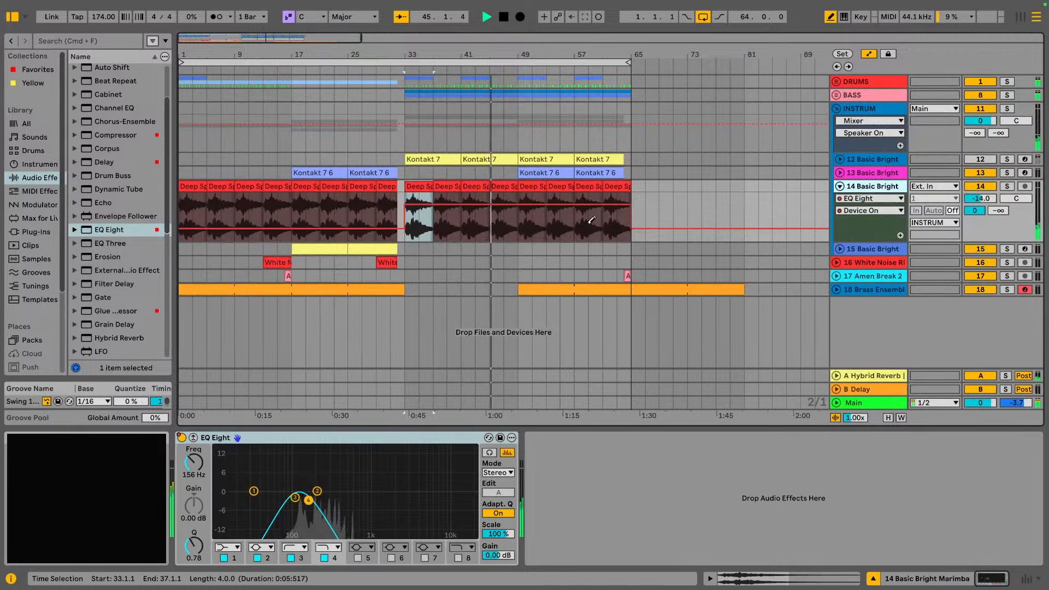
left_click_drag(527, 220, 623, 225)
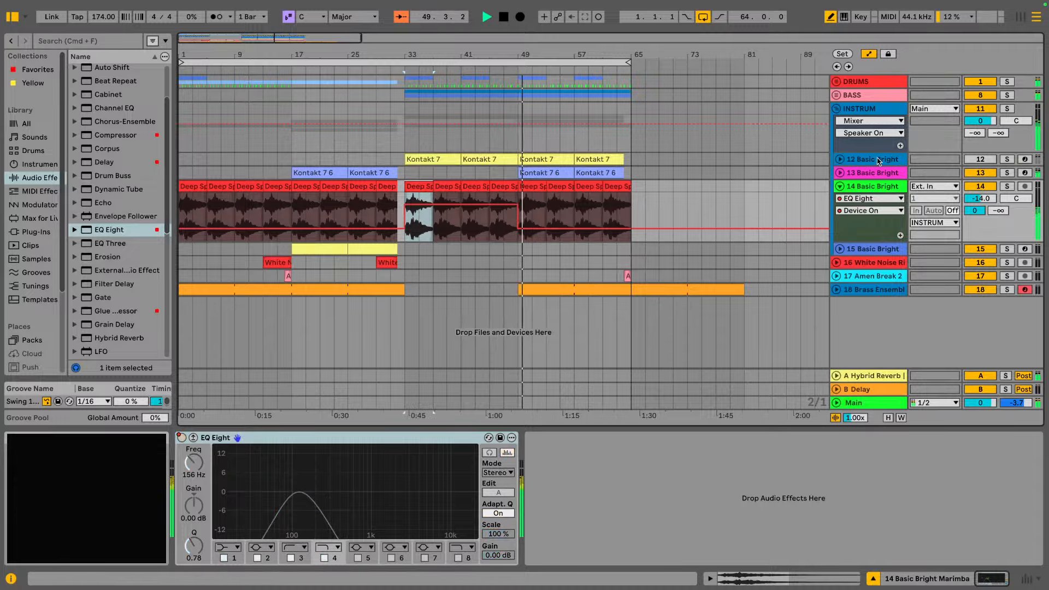
Fold track 14, unfold track 12 and solo it with its Kontakt clip at bar 49 selected and playback stopped
left_click(840, 188)
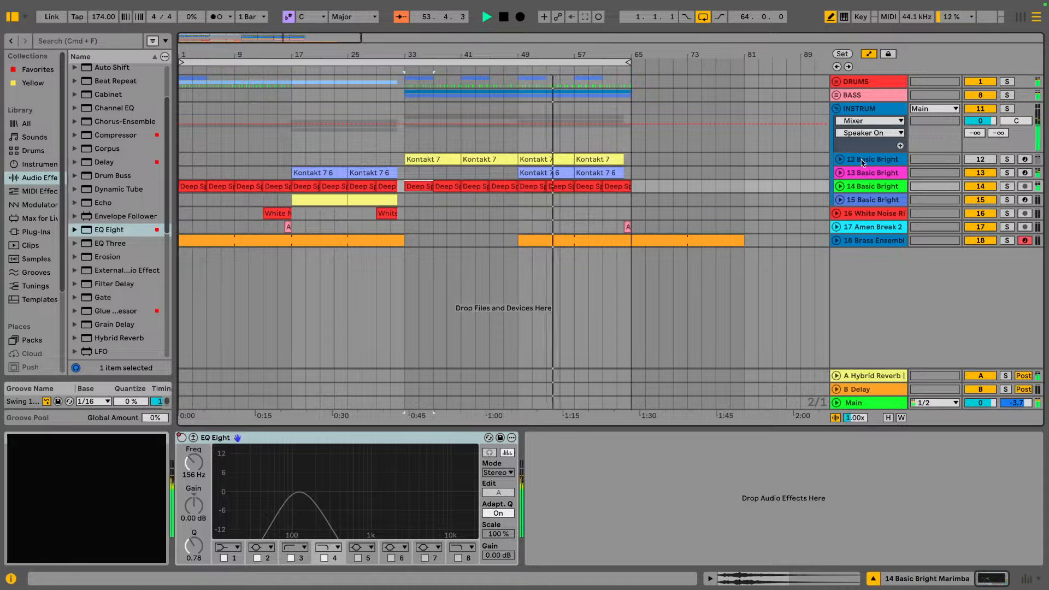
left_click(848, 161)
left_click(840, 159)
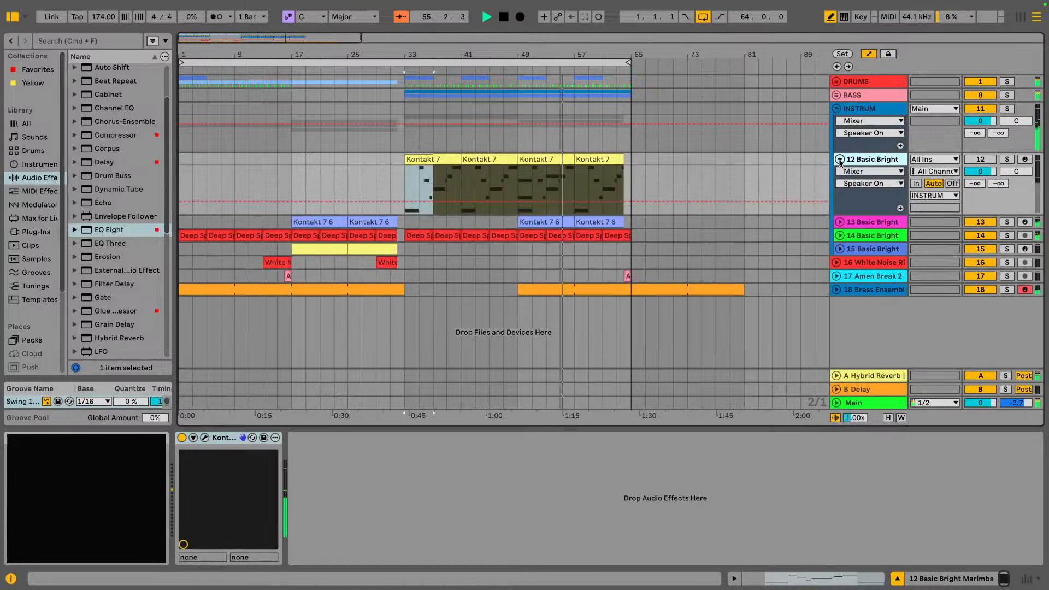
key("space")
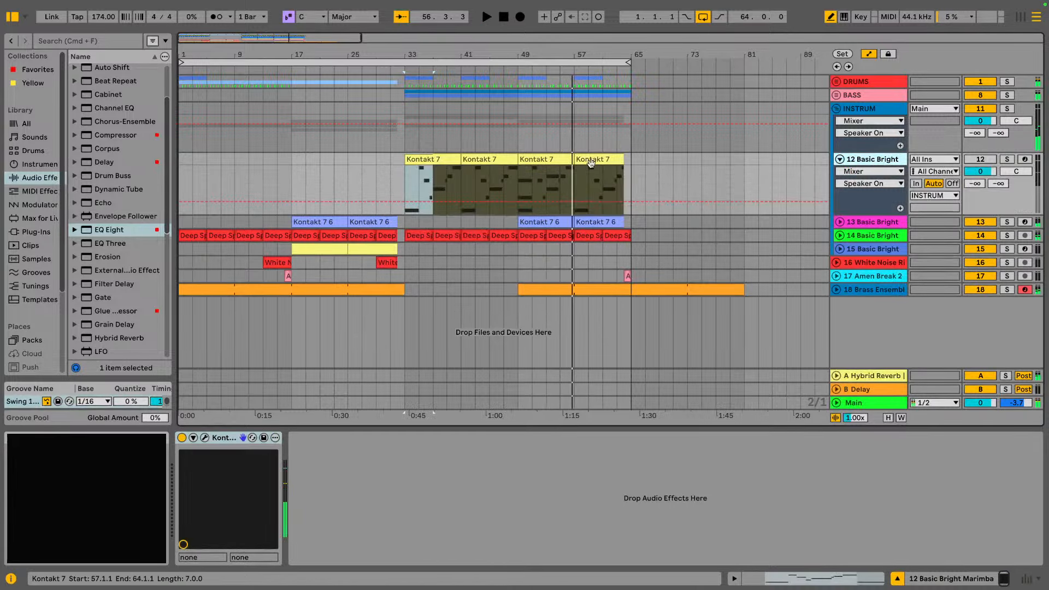
left_click(549, 159)
left_click(1007, 159)
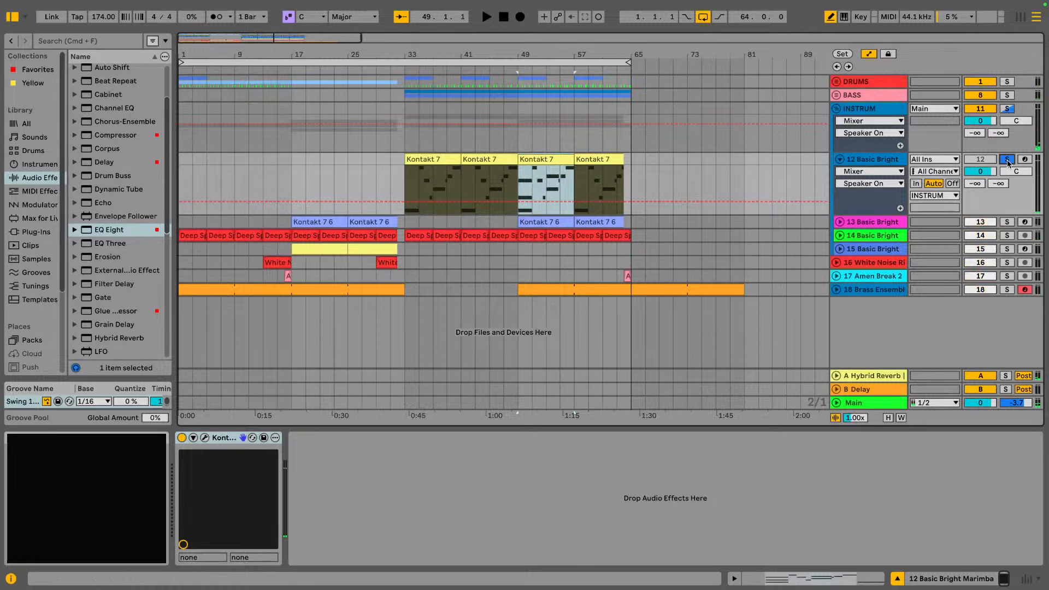
Replace the Kontakt instrument on track 12 with a copy of track 13's Kontakt using the On The Road preset
left_click(206, 439)
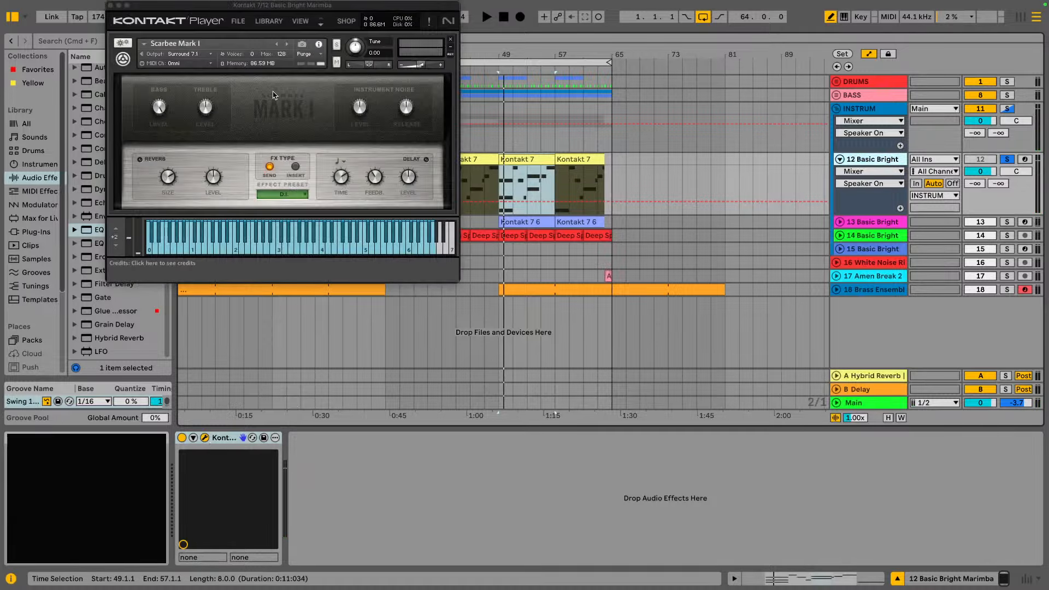
left_click(288, 45)
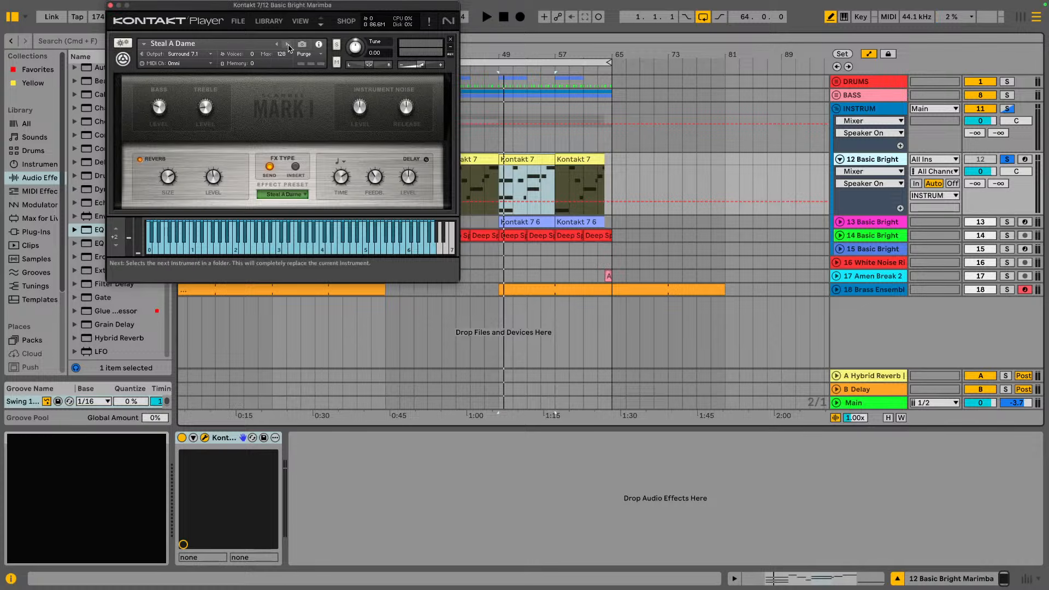
left_click(886, 228)
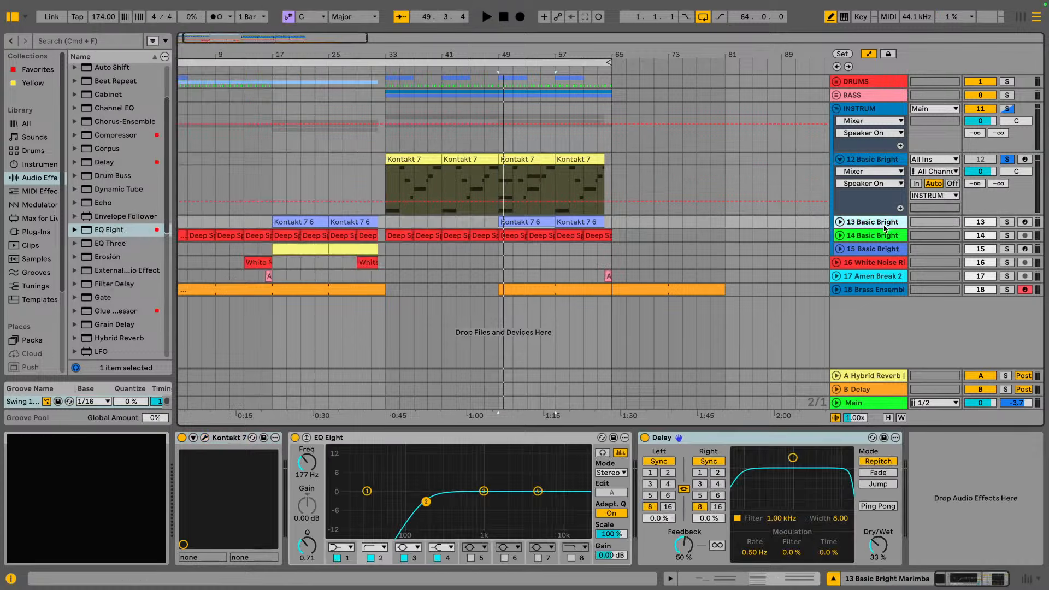
left_click(206, 438)
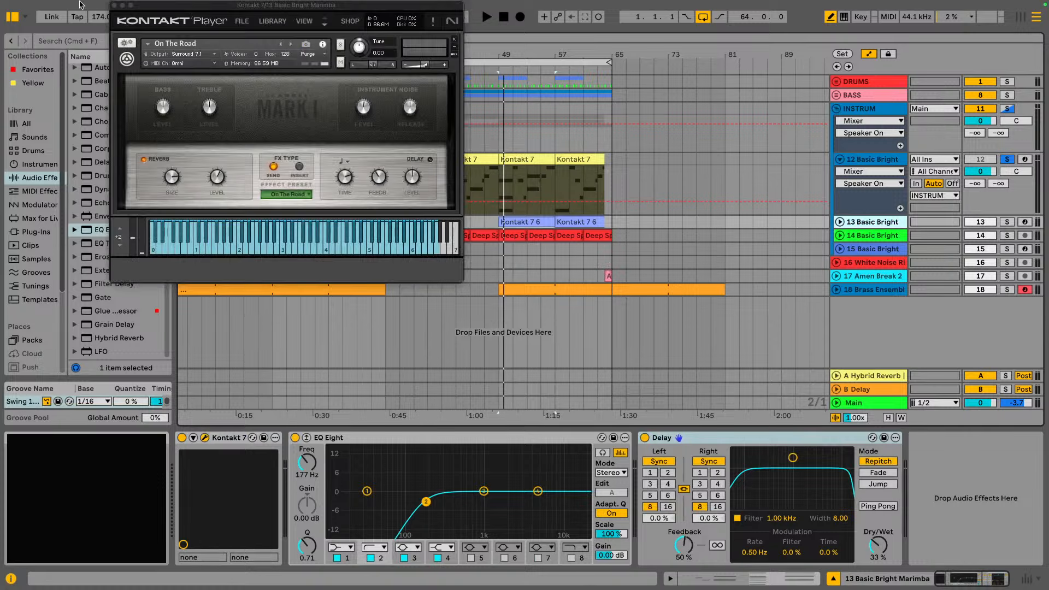
mouse_move(104, 14)
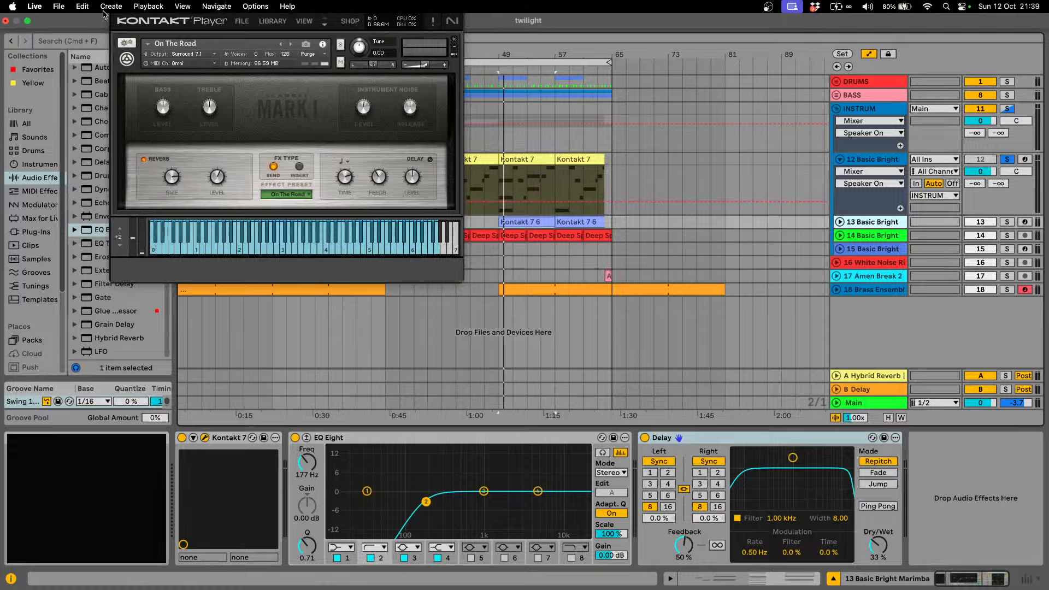
left_click(236, 439)
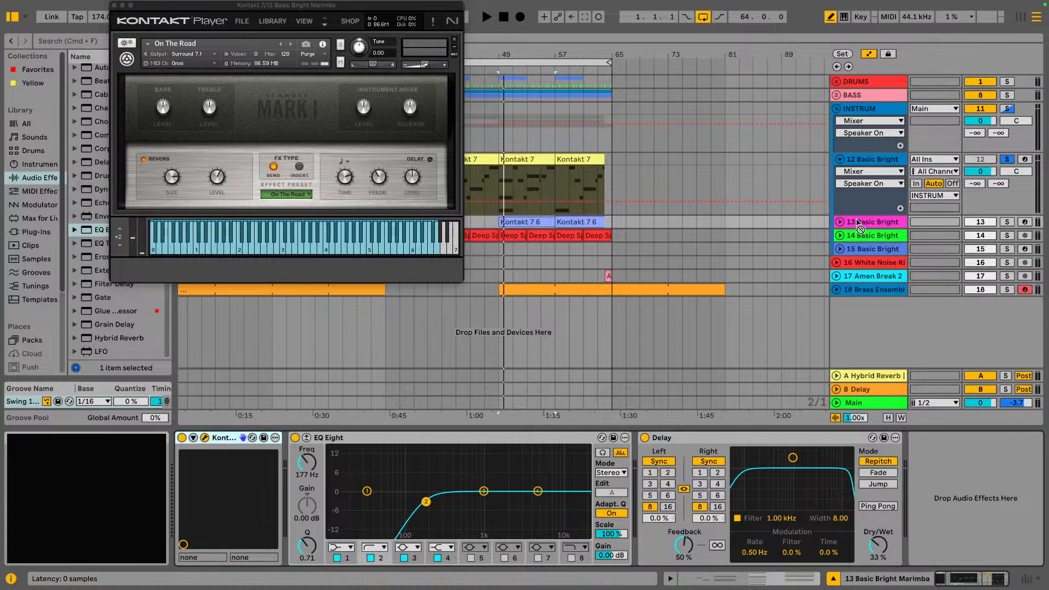
left_click(883, 159)
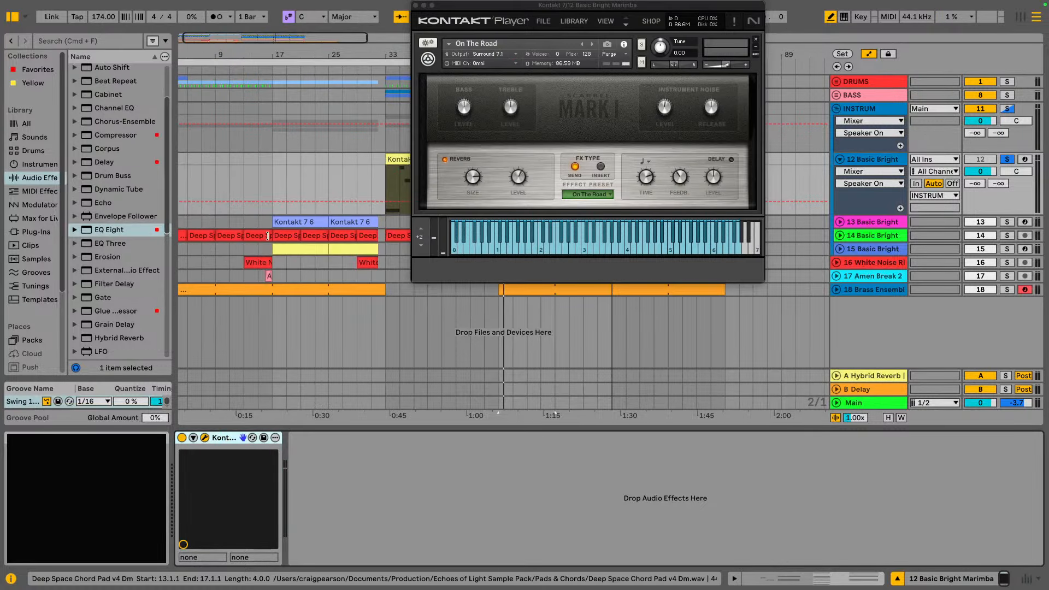
Play the soloed track 12 from its clip at bar 33 and move the Kontakt window below the clips
left_click(405, 160)
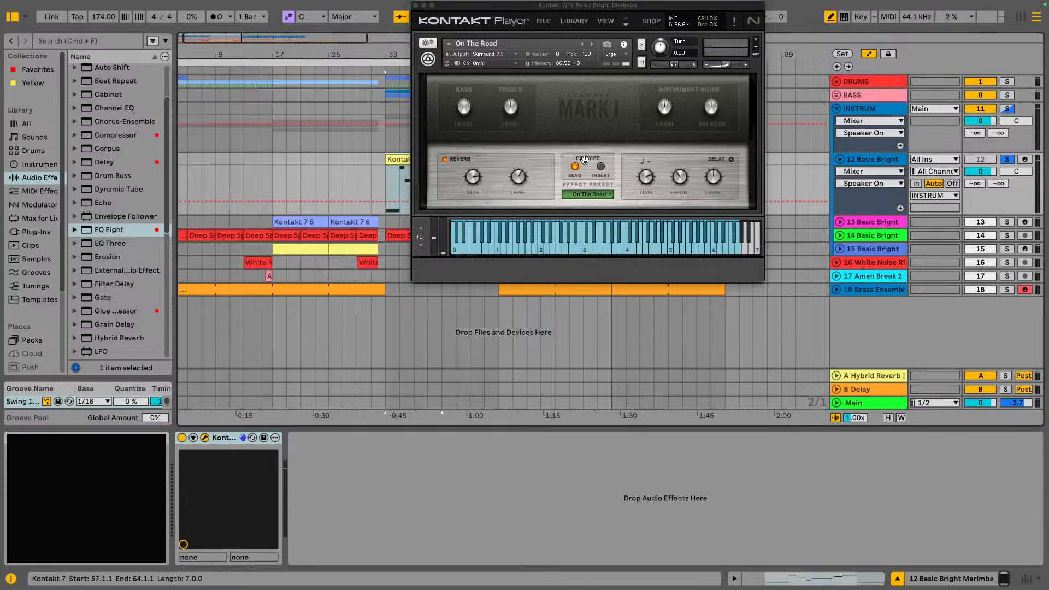
key("space")
left_click_drag(459, 4, 338, 286)
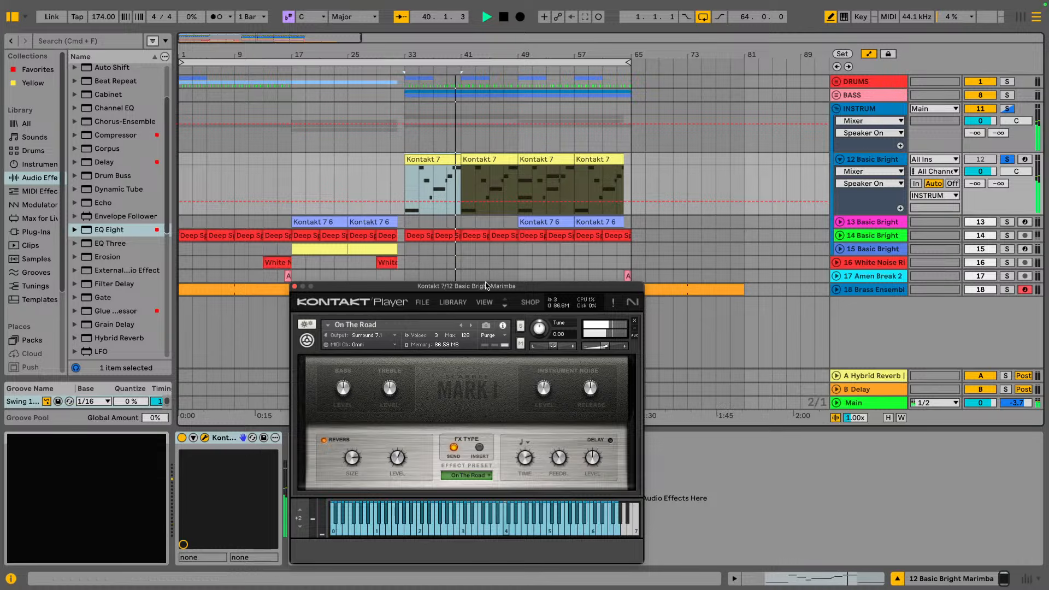
left_click_drag(486, 291, 537, 275)
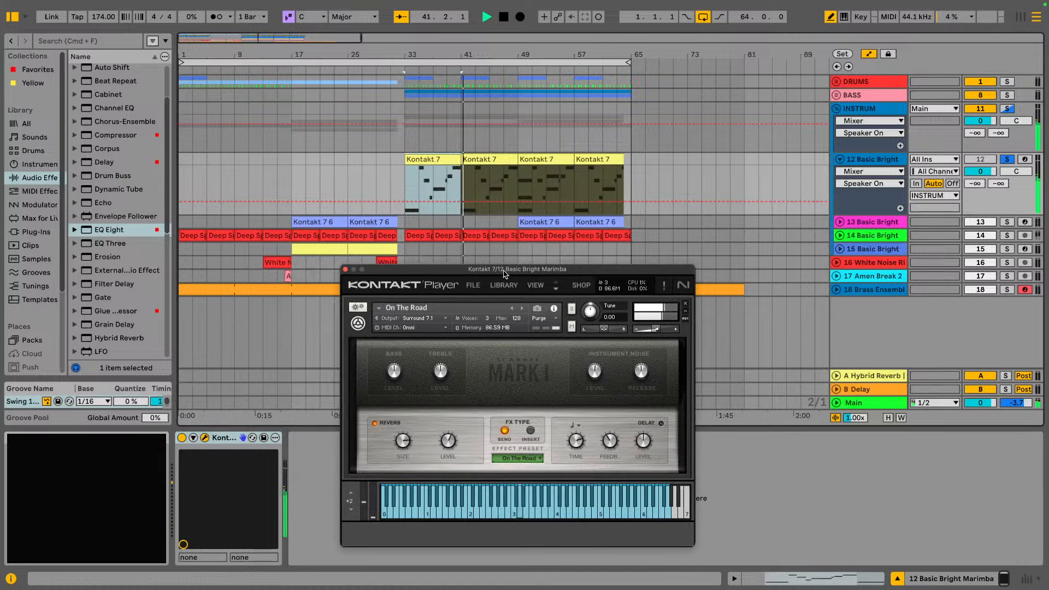
Close the Kontakt window, stop playback, and fold and unsolo track 12
left_click(345, 270)
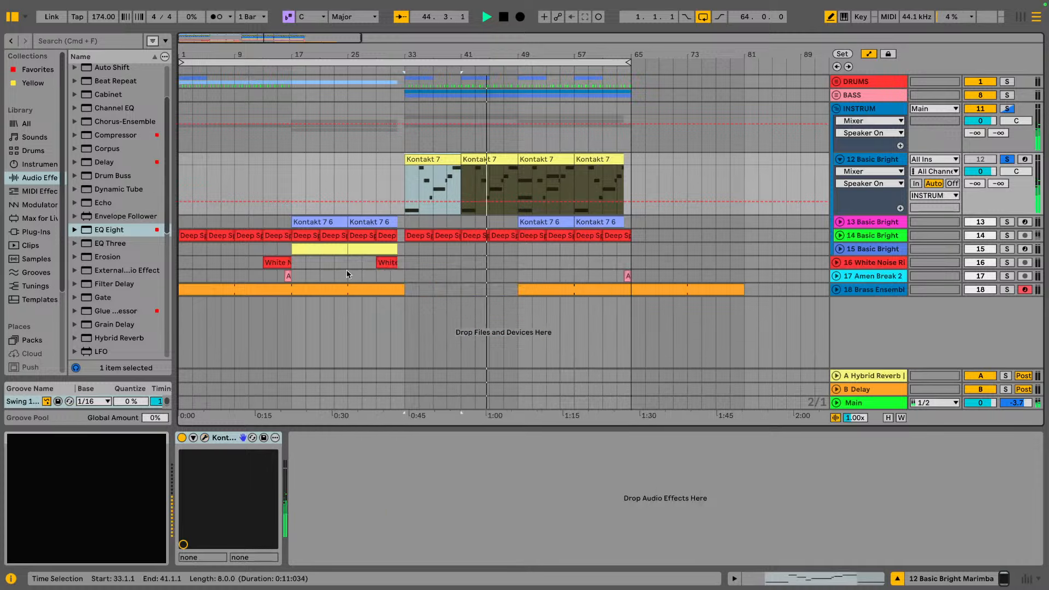
right_click(1005, 172)
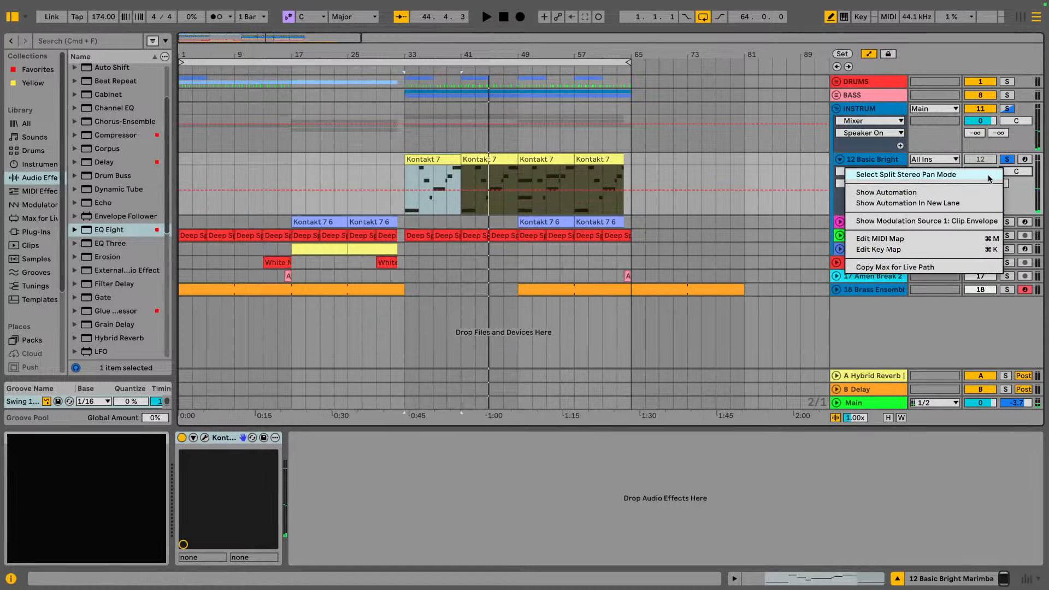
left_click(1010, 160)
left_click(886, 160)
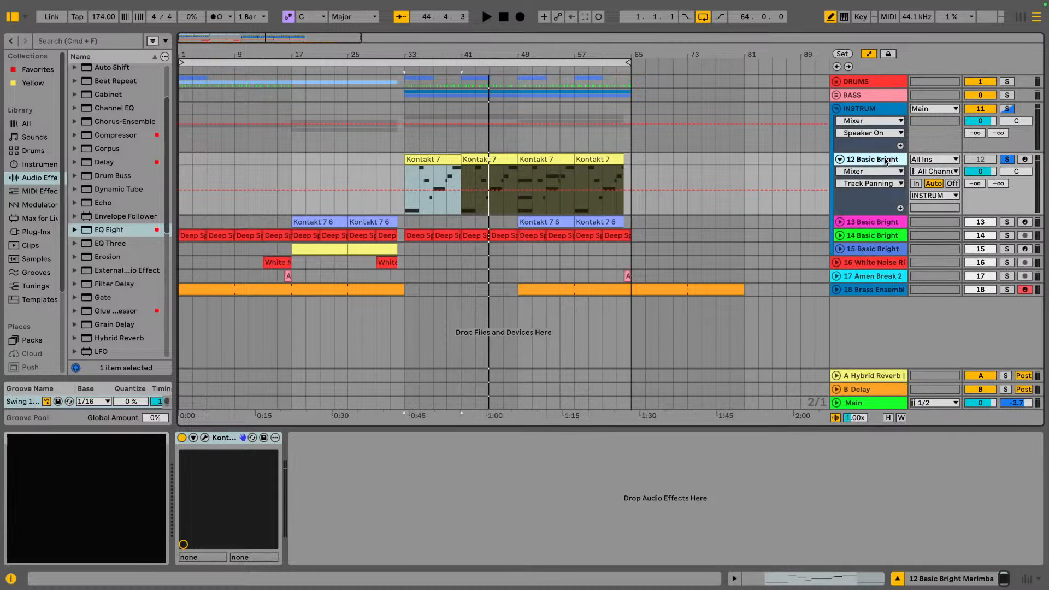
left_click(840, 160)
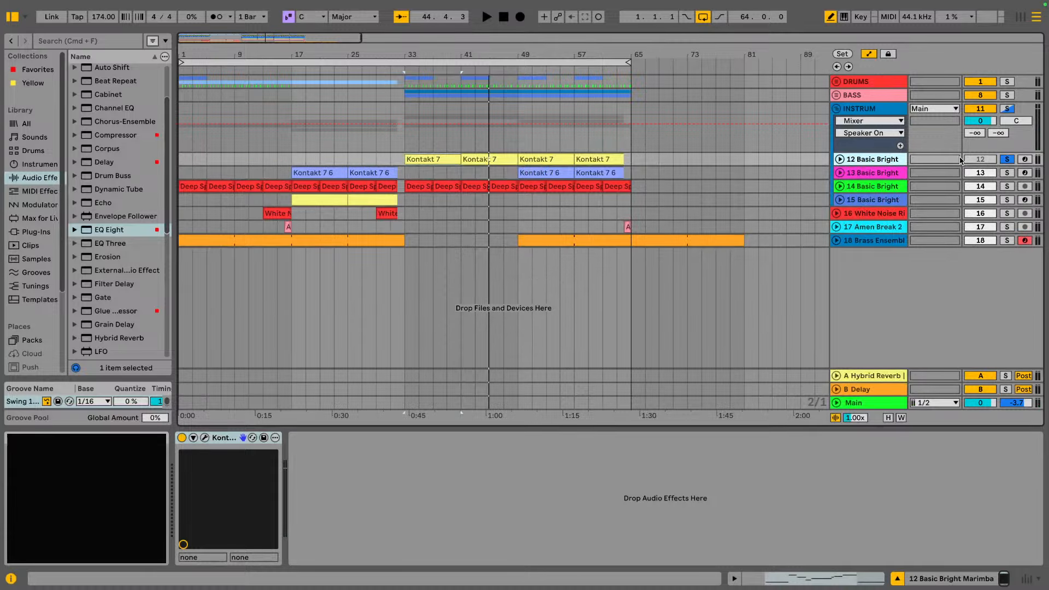
left_click(1008, 161)
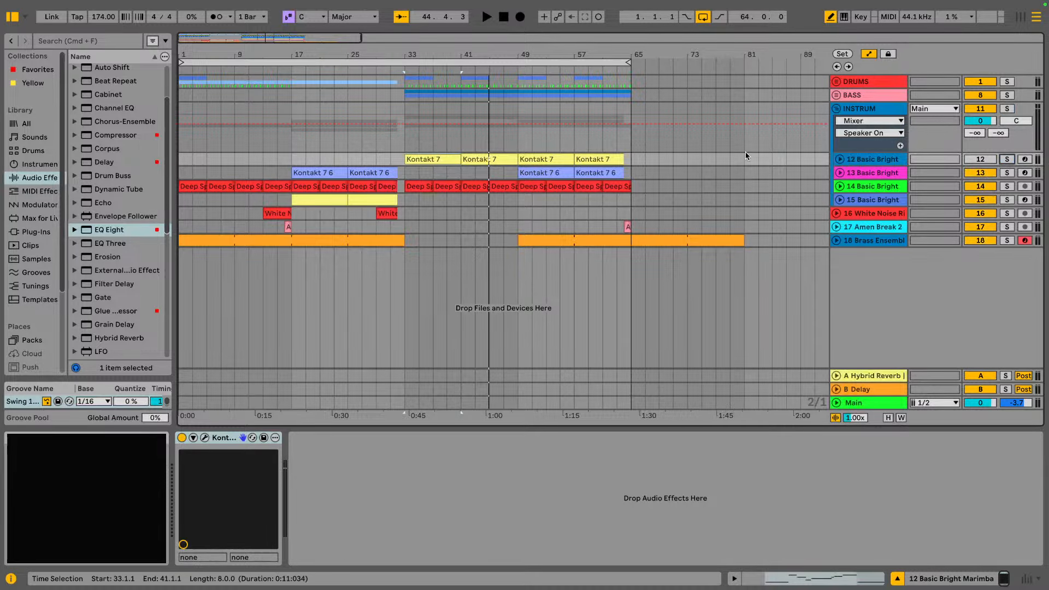
Hide the browser, select the looped region from bar 1 to 65 and fold the INSTRUM group
left_click(11, 19)
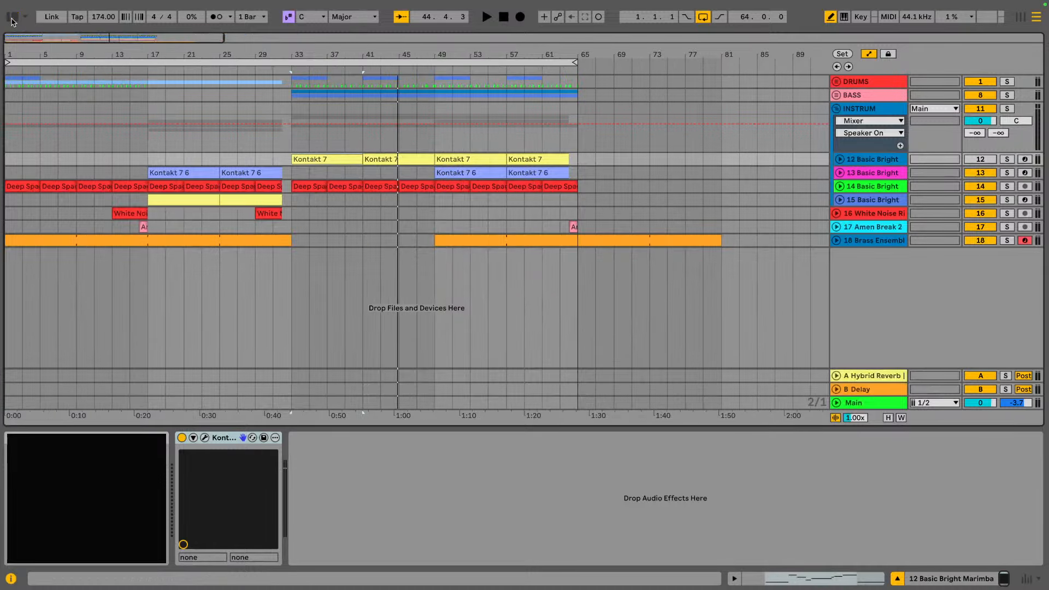
left_click(225, 62)
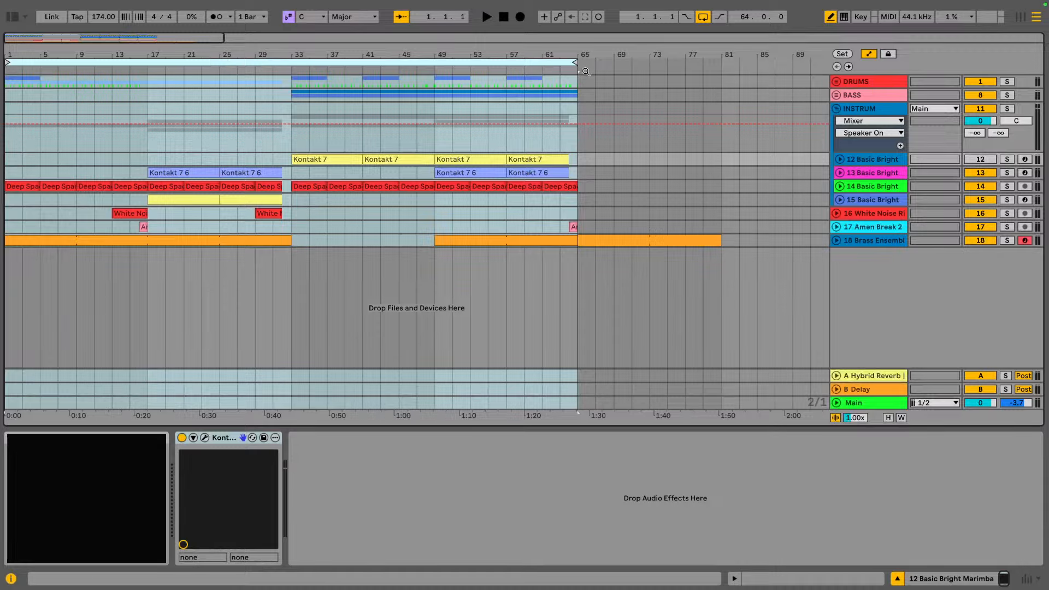
left_click(836, 109)
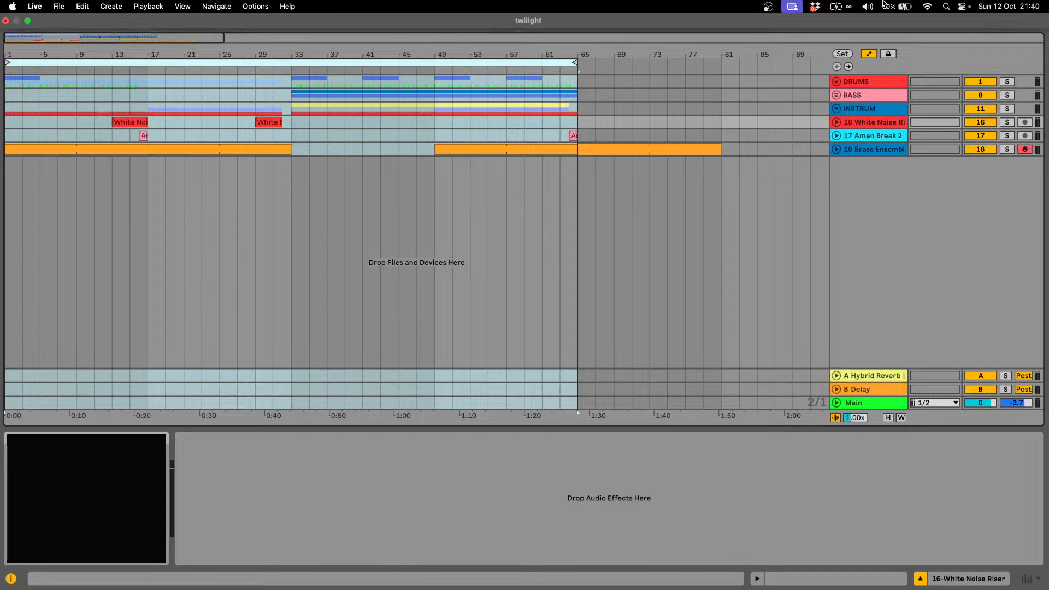
Play the full arrangement from bar 1 and hide the Info View
left_click_drag(469, 54, 451, 51)
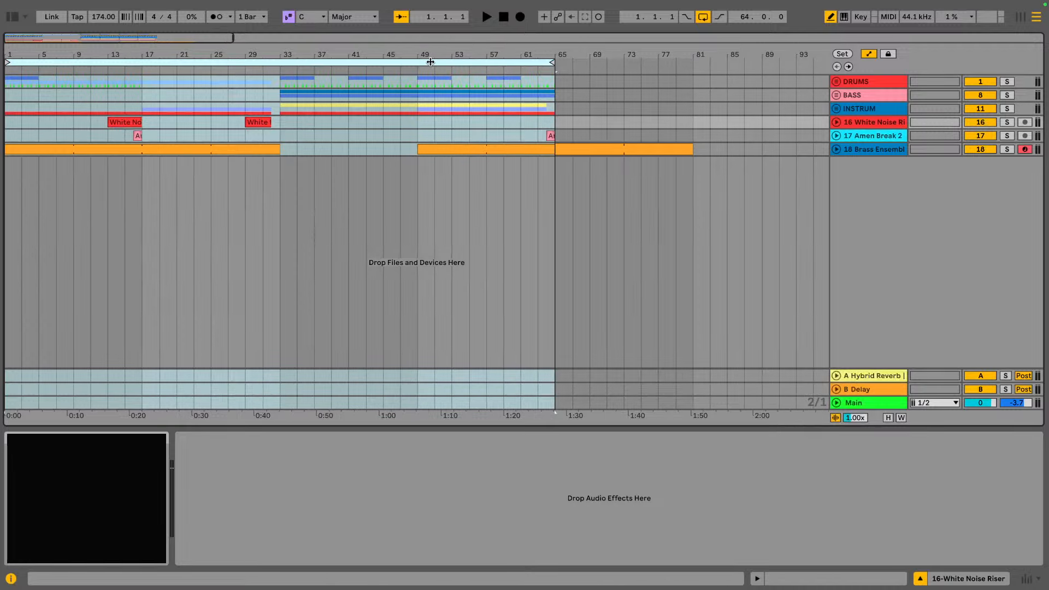
key("space")
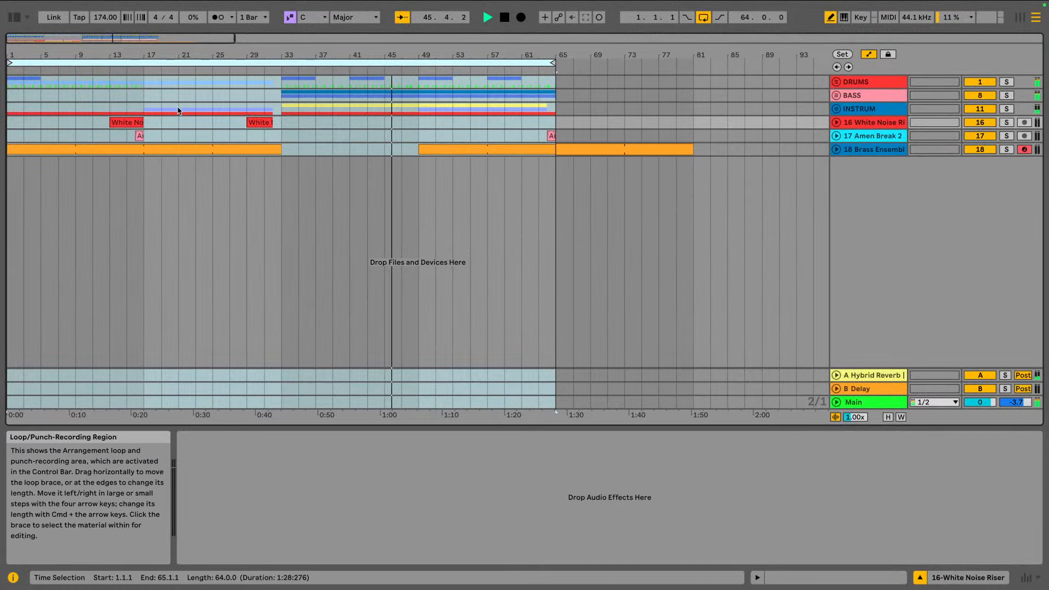
mouse_move(133, 5)
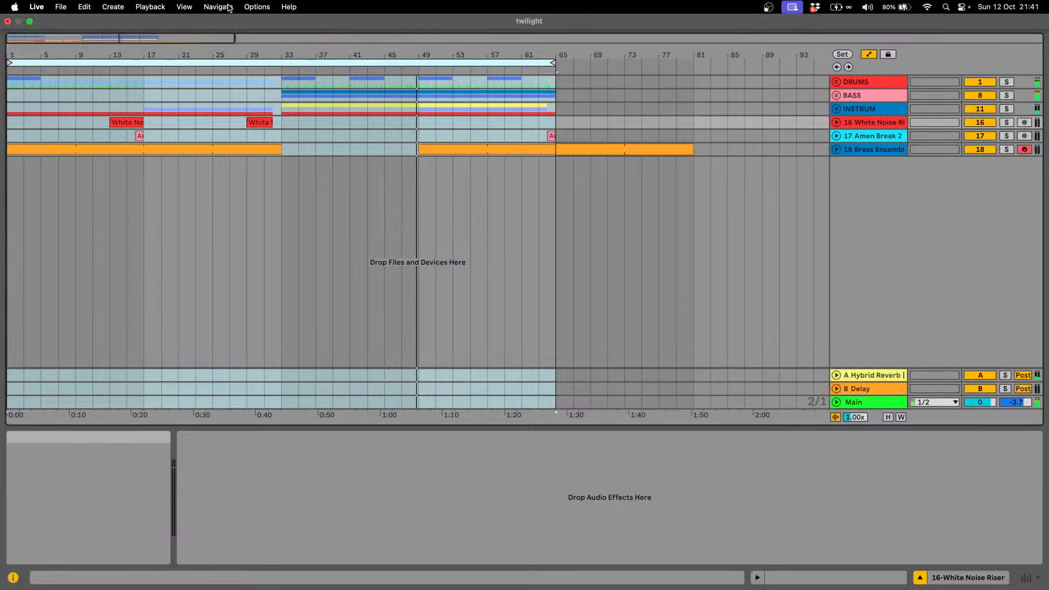
left_click(192, 9)
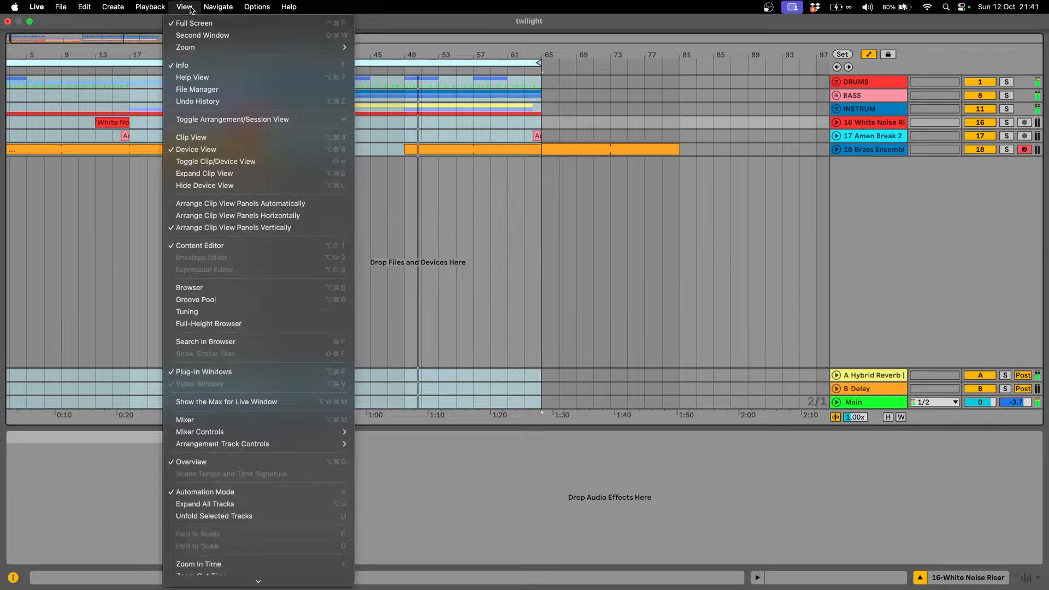
left_click(197, 77)
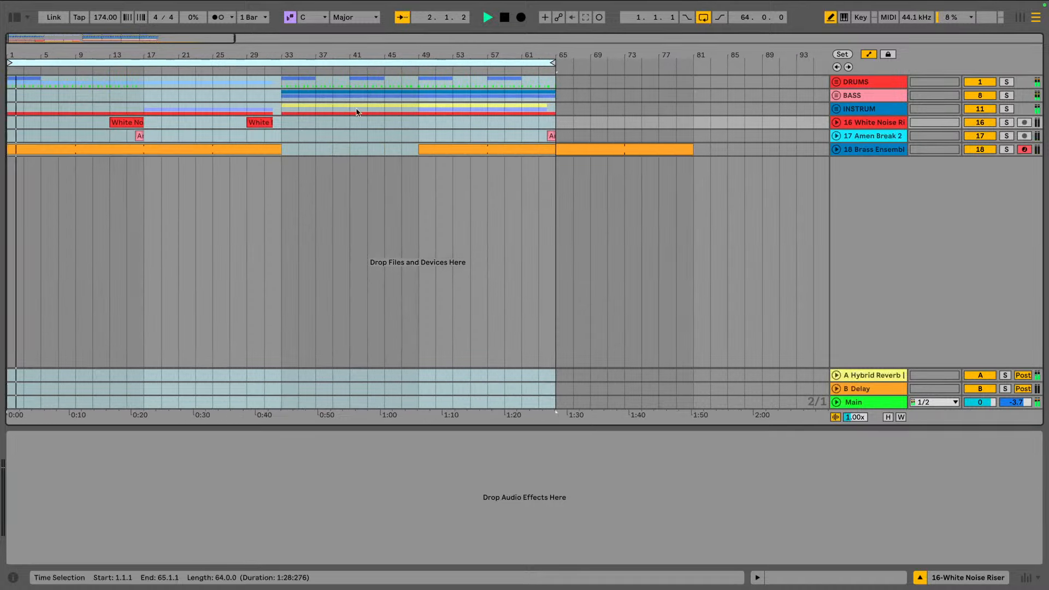
Shorten track 18's second brass clip to end at bar 65 and stop playback
left_click(586, 149)
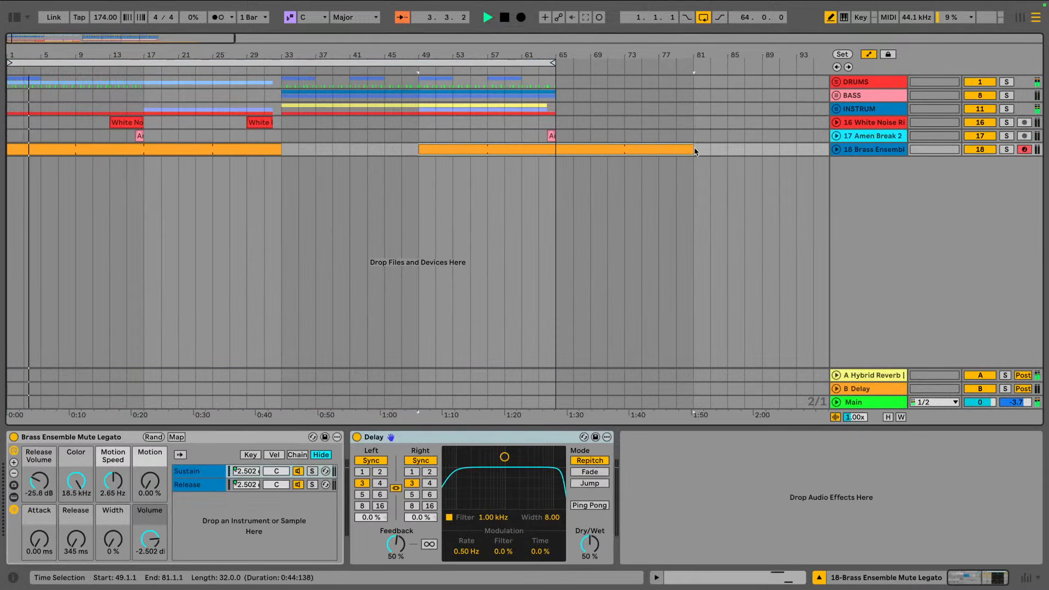
left_click_drag(693, 150, 555, 151)
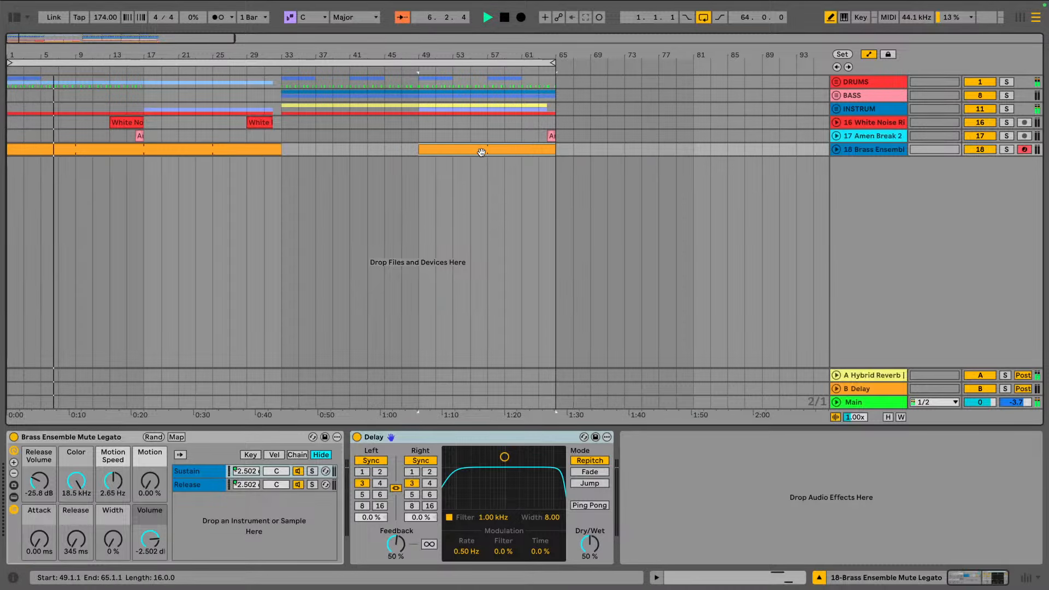
key("space")
Open track 18's first brass clip in an enlarged note editor and audition pitches from A3 up to D4
double_click(158, 149)
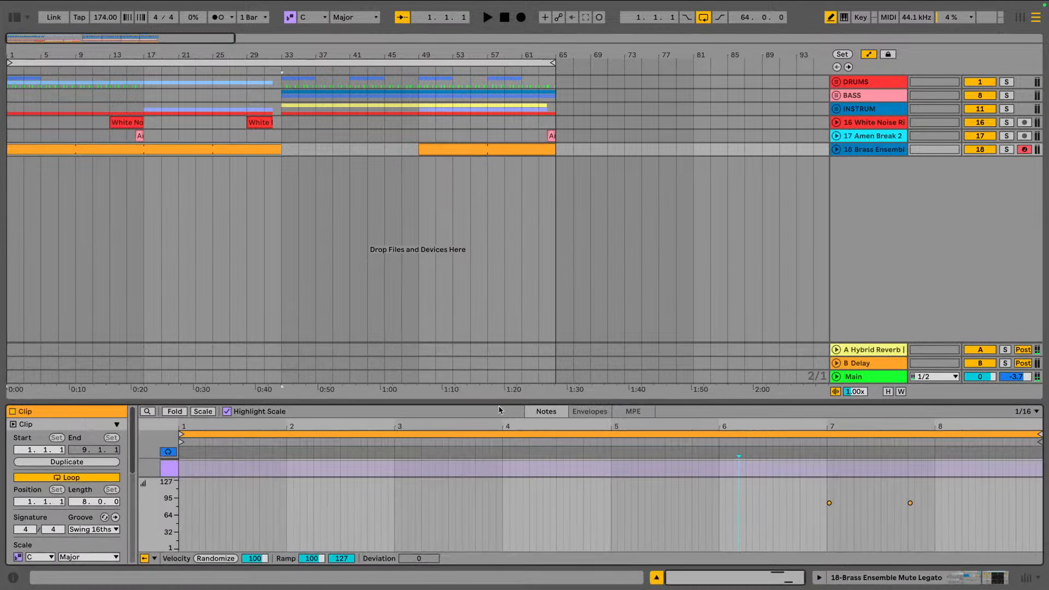
left_click_drag(487, 398, 506, 78)
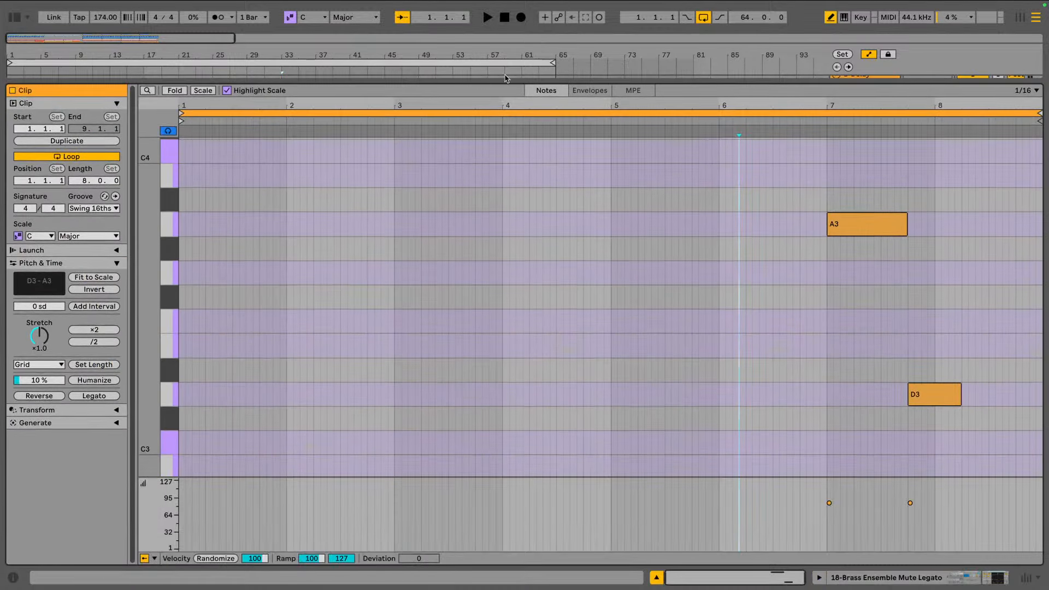
left_click(169, 219)
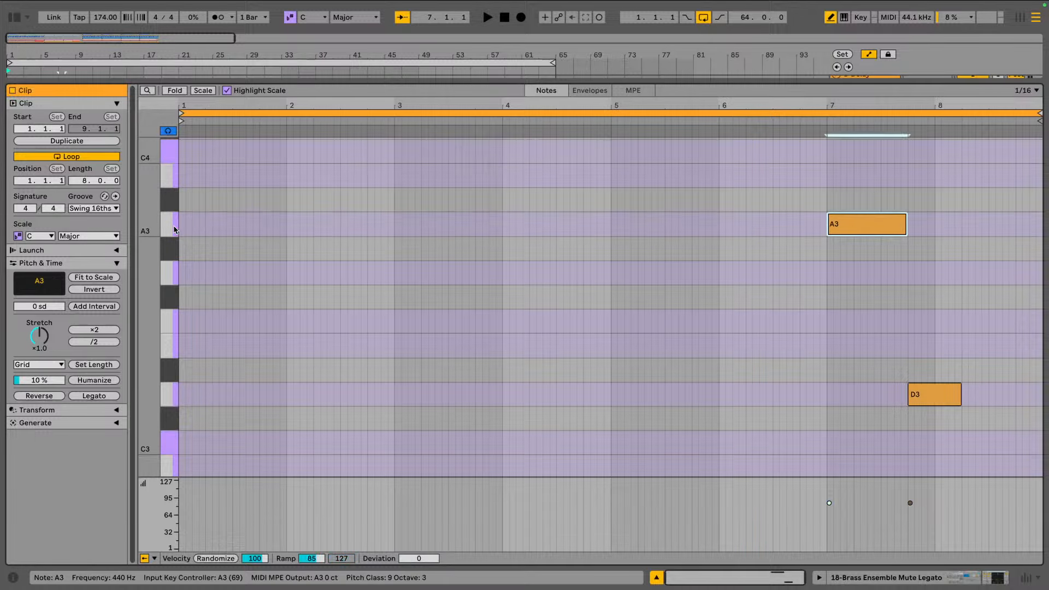
left_click(167, 182)
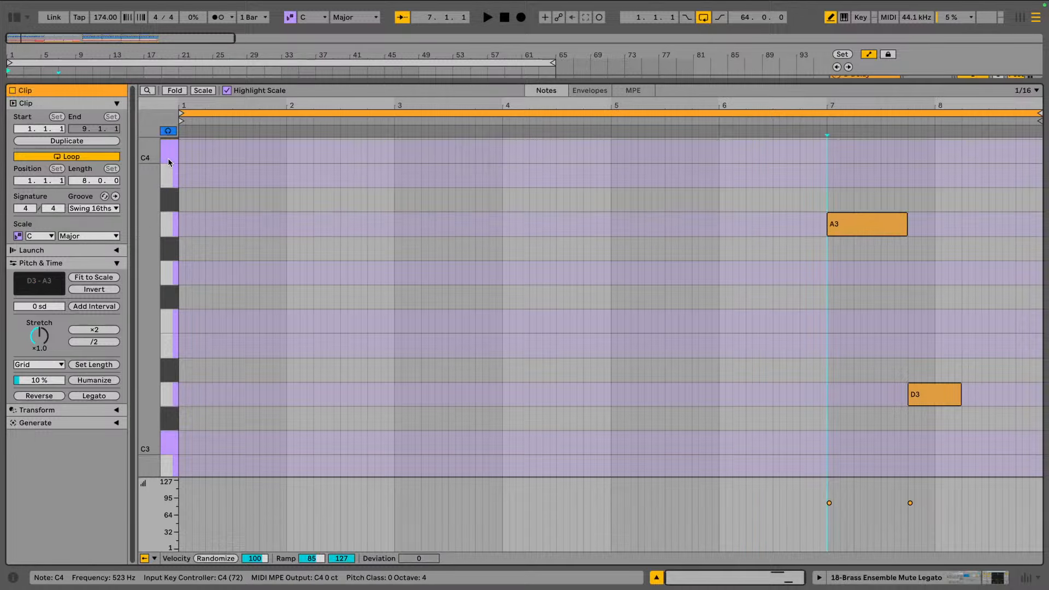
scroll(168, 161, "up", 1)
scroll(169, 161, "up", 1)
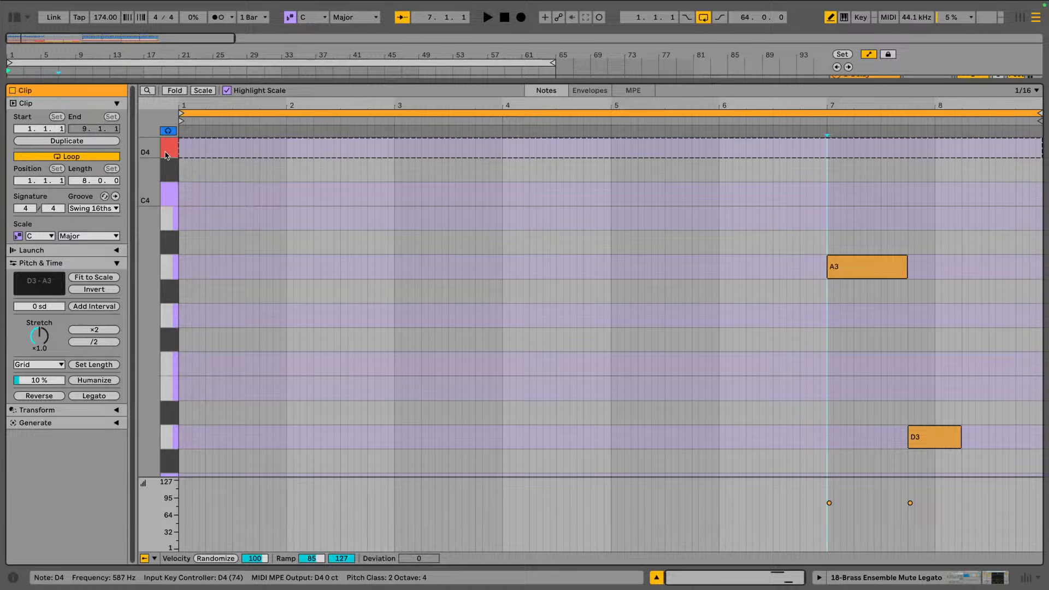
scroll(849, 144, "up", 1)
Add a three-beat D4 note above the A3 at bar 7, set its velocity to 37 and start playback
left_click(830, 158)
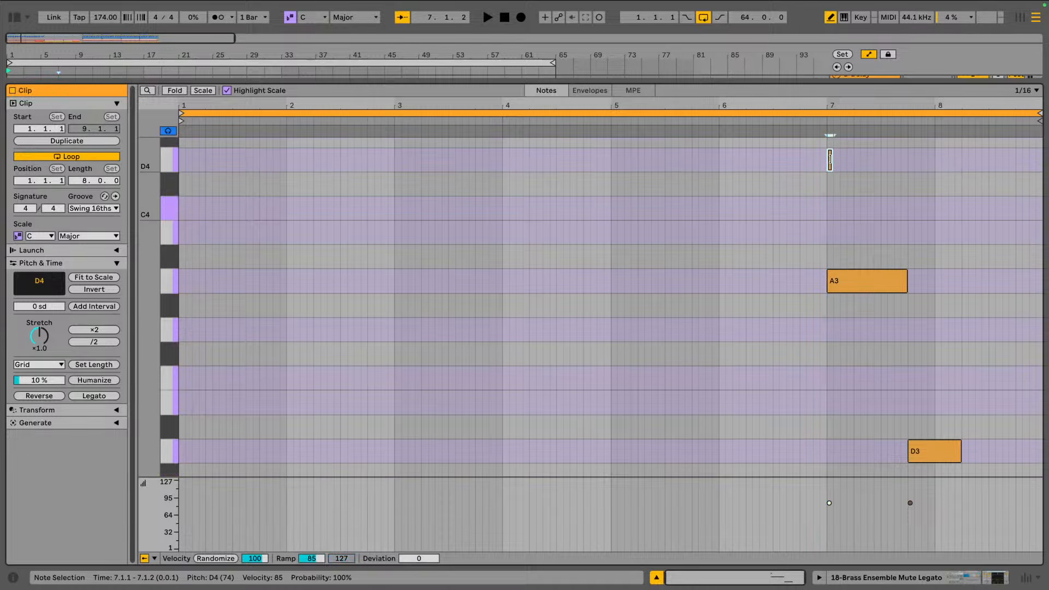
mouse_move(830, 159)
left_mouse_down()
mouse_move(918, 160)
mouse_move(906, 160)
left_mouse_up()
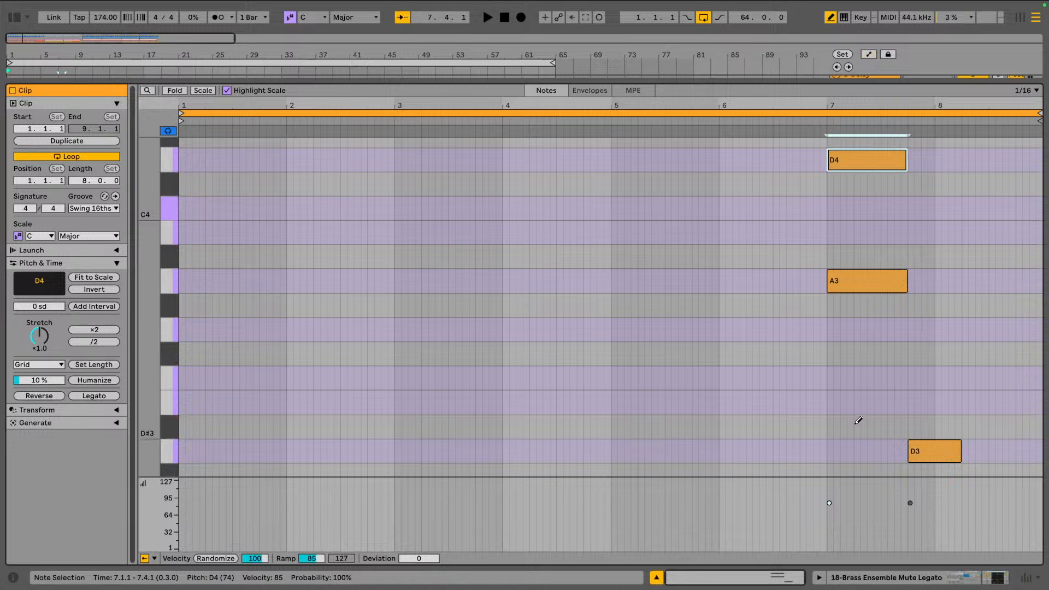
left_click_drag(826, 486, 829, 529)
key("space")
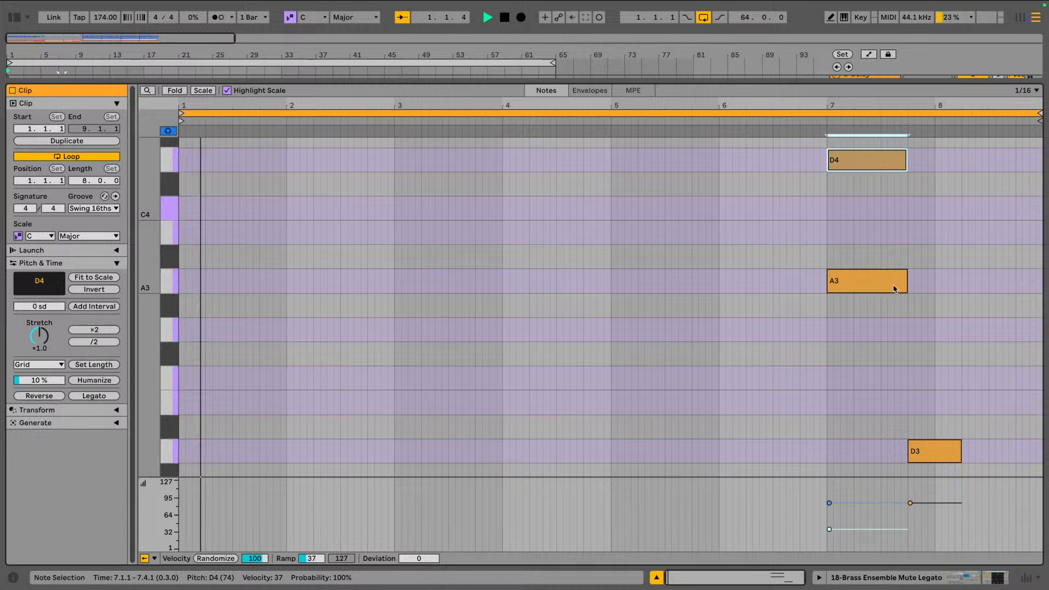
Copy the D3 note at 7.4 up to G3 and set the copy's velocity to 37
left_click(935, 460)
key("space")
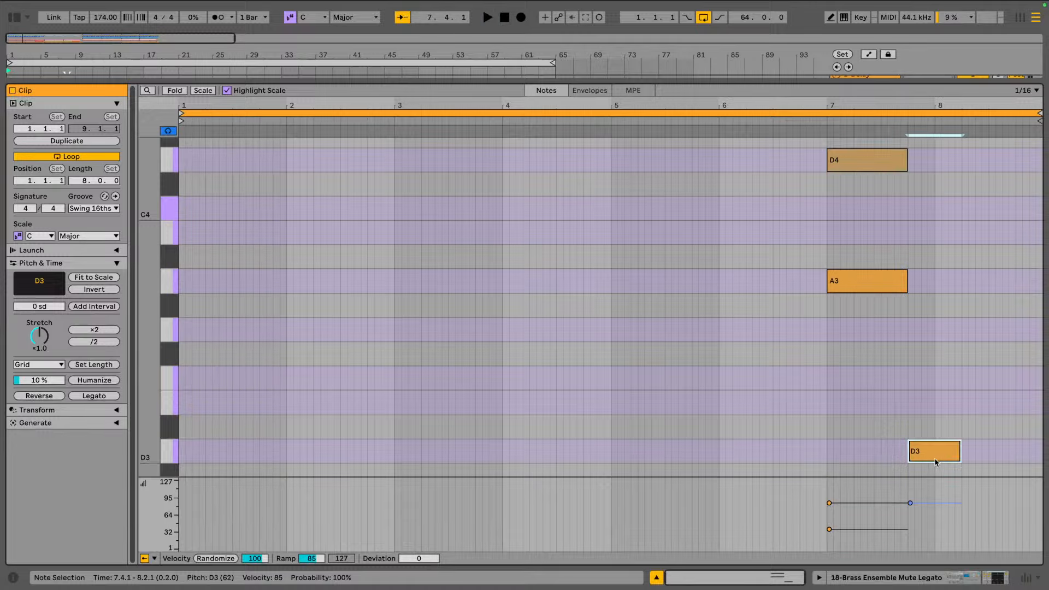
left_click_drag(935, 458, 933, 341)
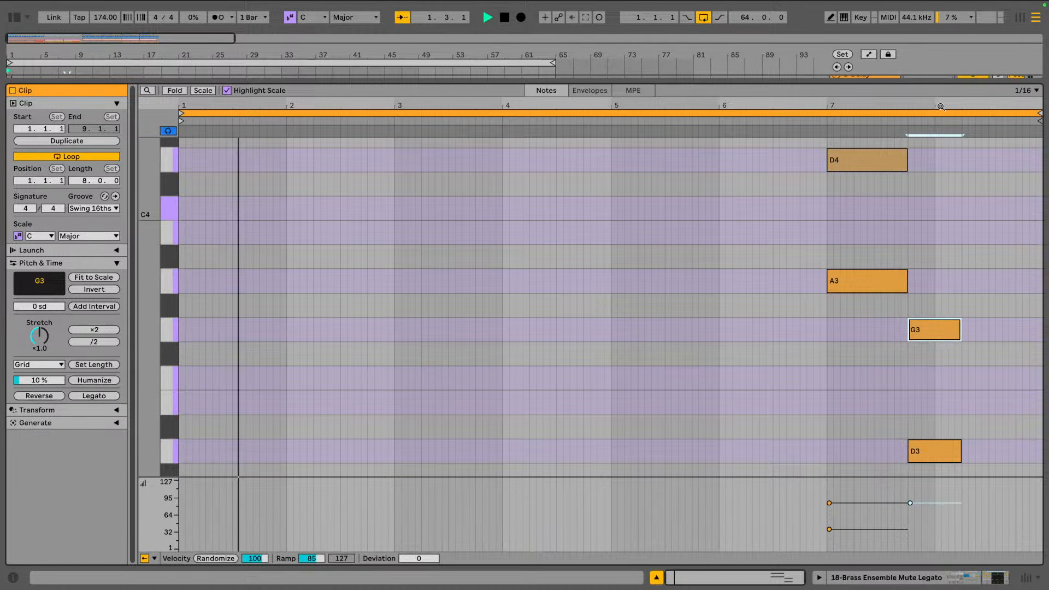
scroll(840, 144, "up", 5)
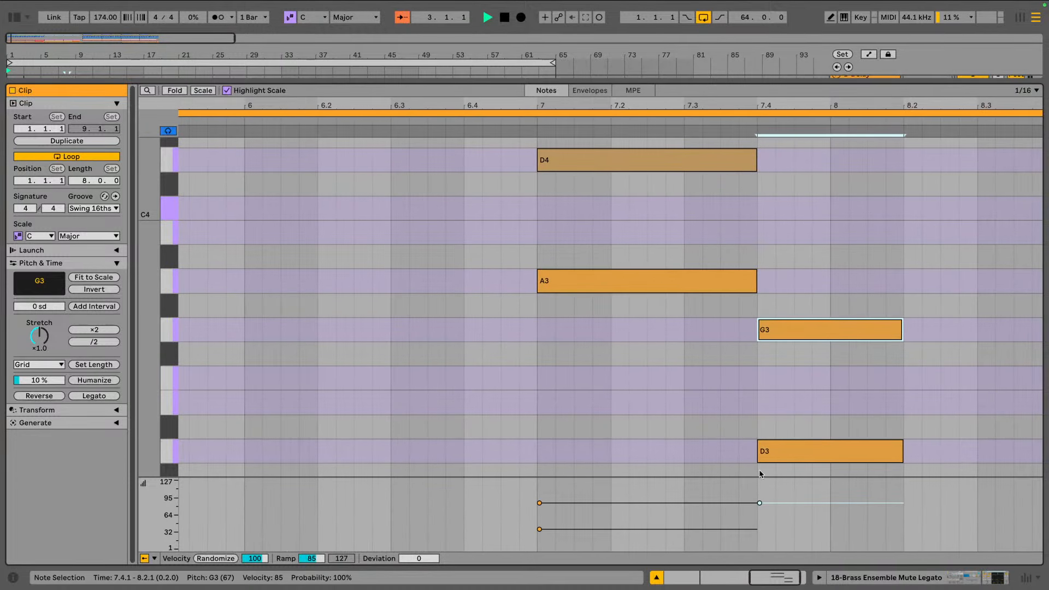
left_click_drag(759, 503, 761, 529)
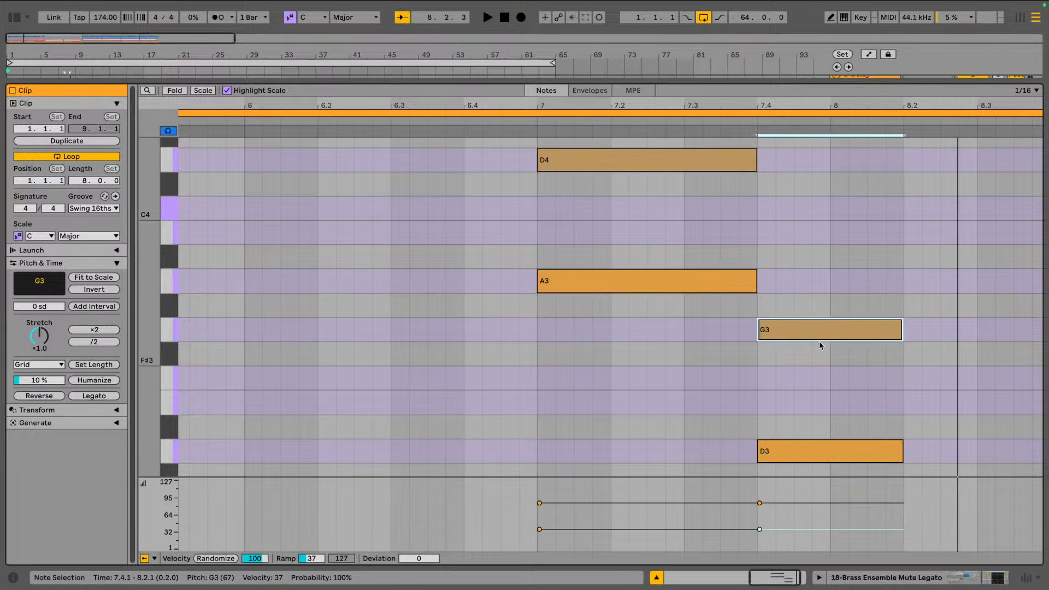
Lower the G3 harmony note to F3 and play the brass phrase within the arrangement
left_click(815, 451)
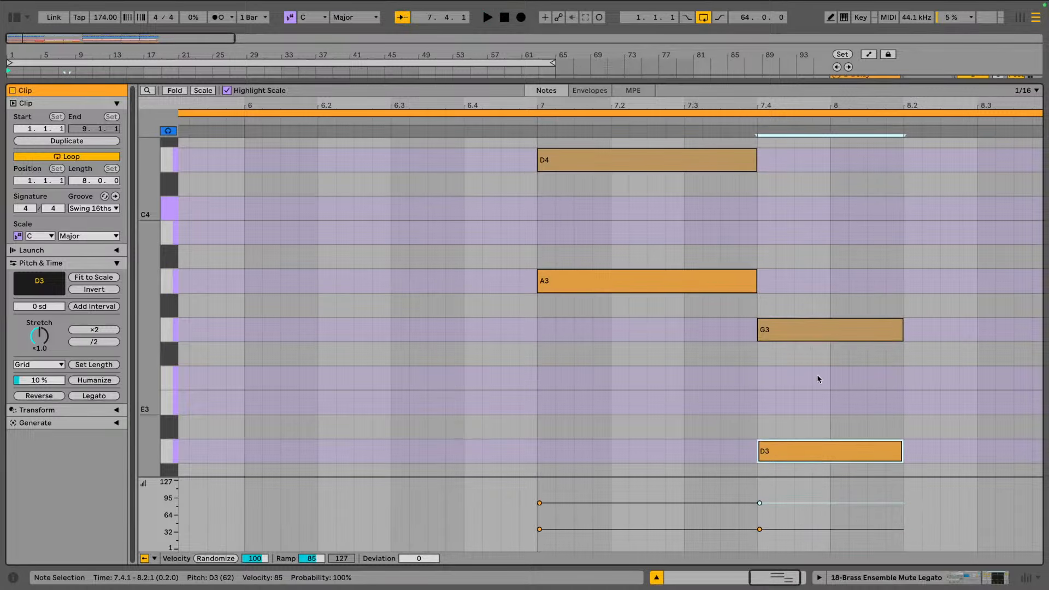
left_click(809, 338)
key("Down")
key("Down")
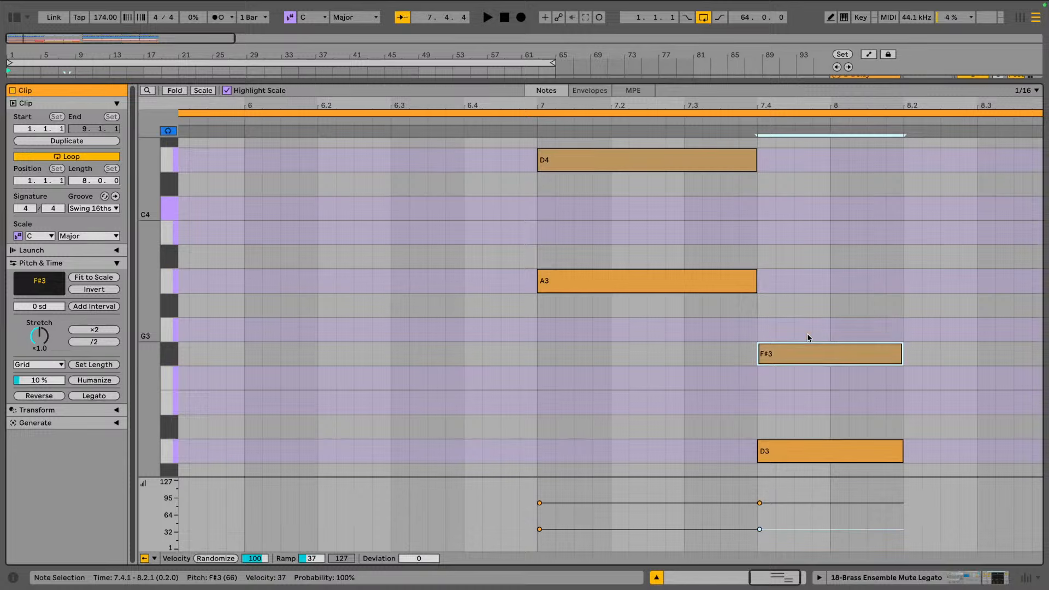
key("space")
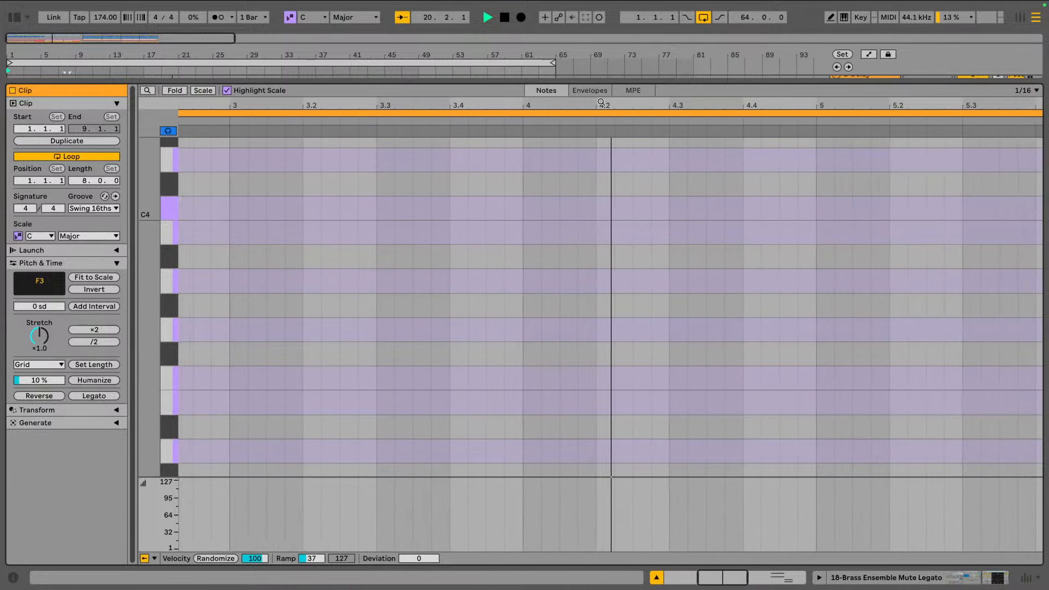
left_click_drag(599, 111, 599, 55)
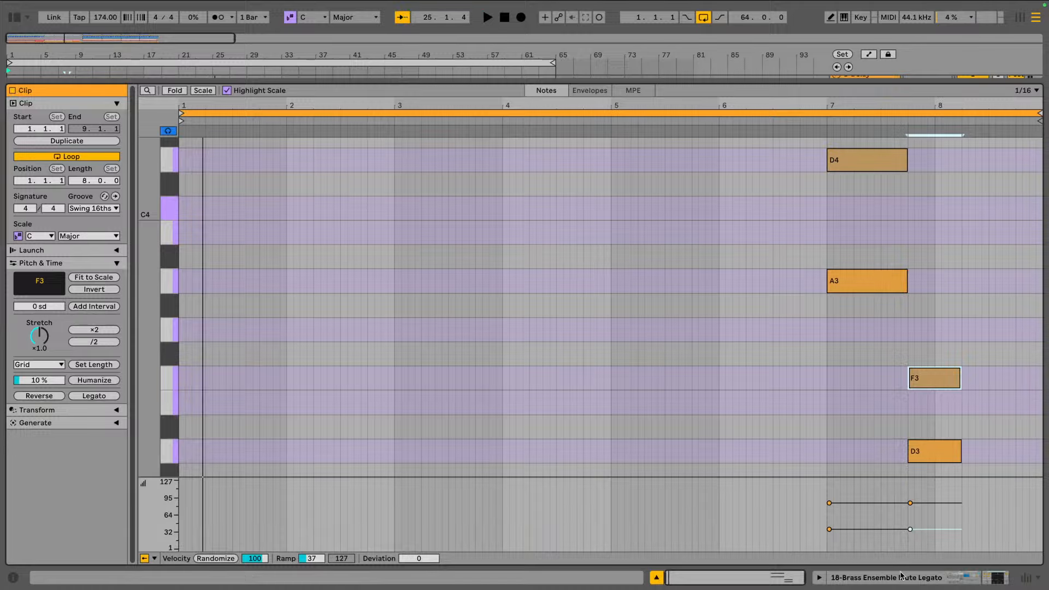
Return to track 18's devices, then play the brass track soloed and unfold it
left_click(877, 579)
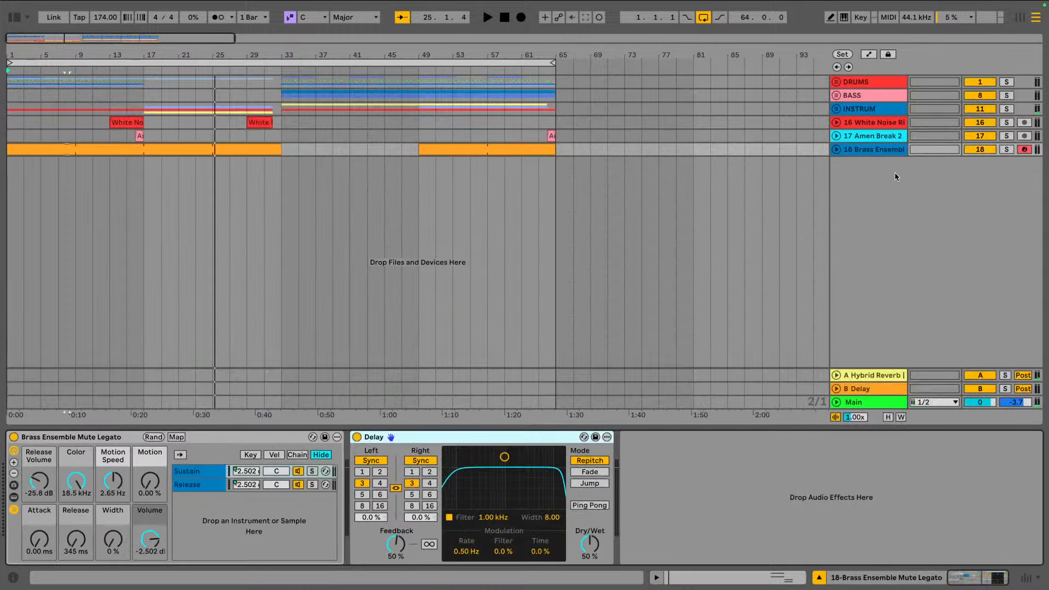
left_click(1007, 150)
key("space")
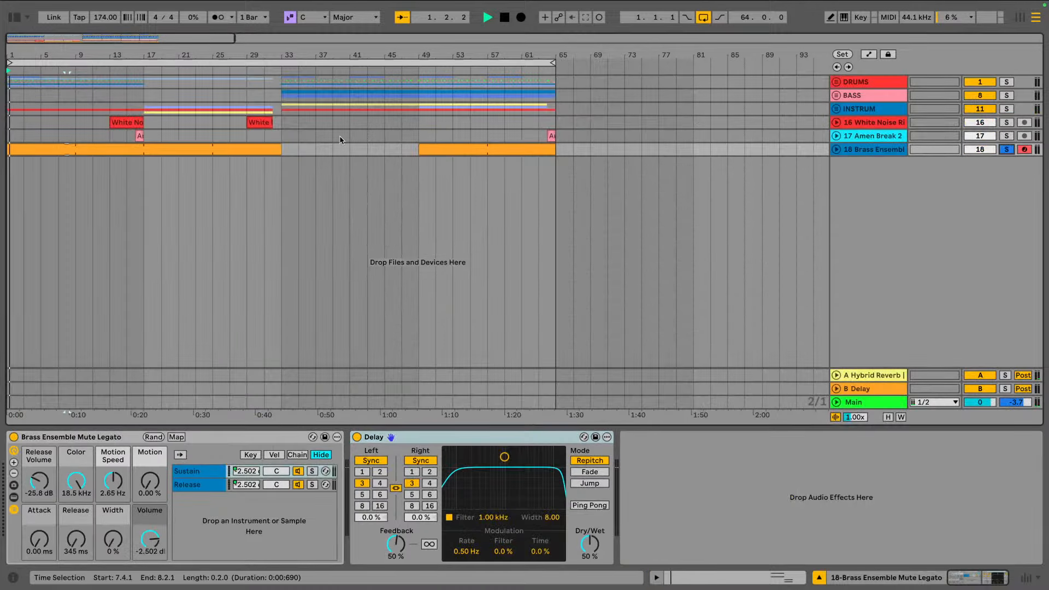
left_click_drag(34, 55, 102, 55)
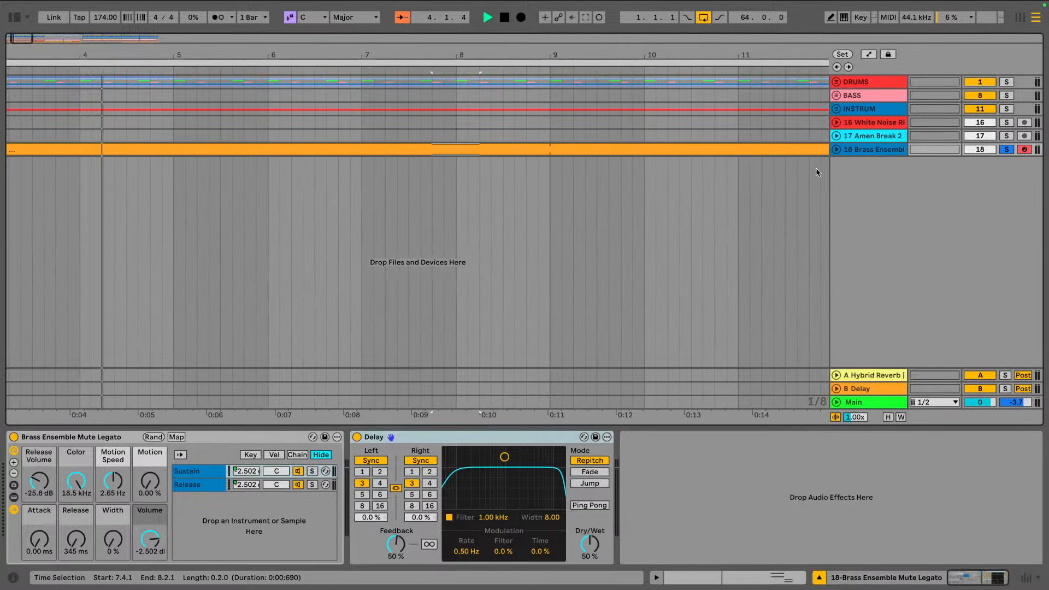
left_click(837, 149)
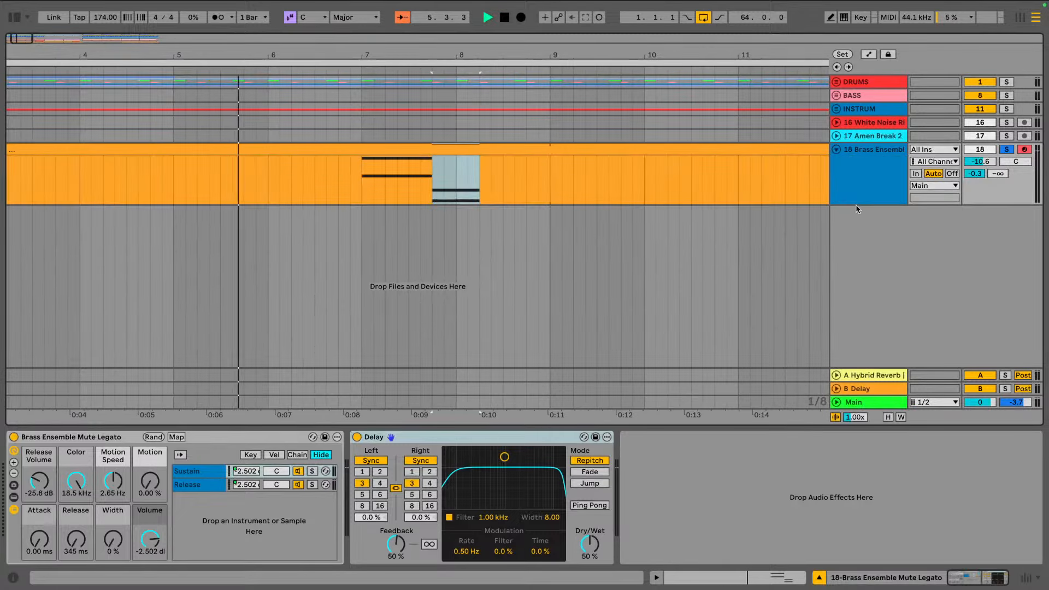
Enlarge the brass track to view its notes, then take it out of solo and fold it
left_click_drag(855, 204, 864, 360)
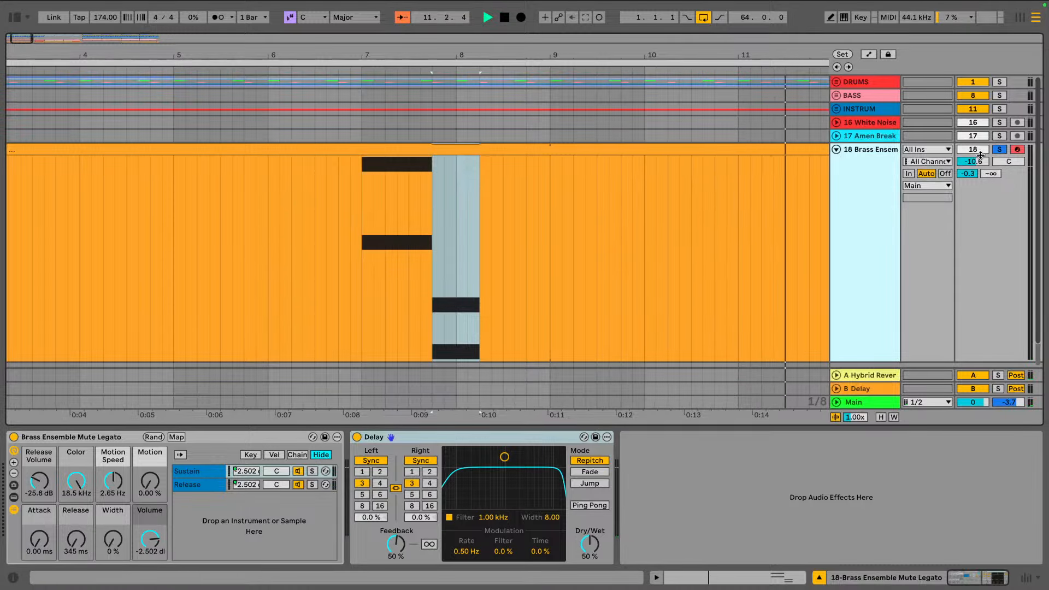
left_click(997, 149)
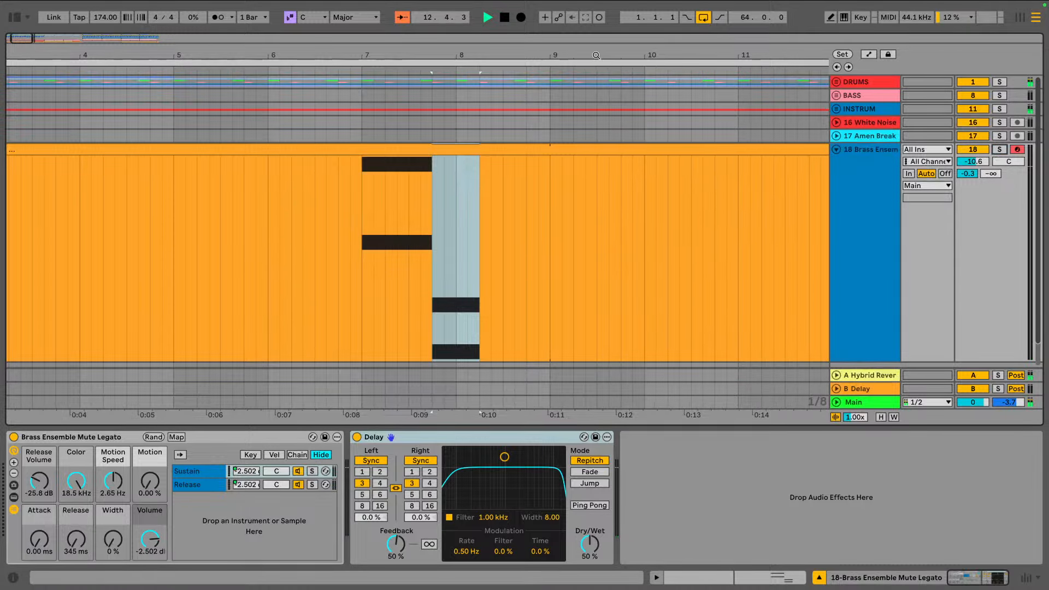
left_click_drag(597, 55, 133, 56)
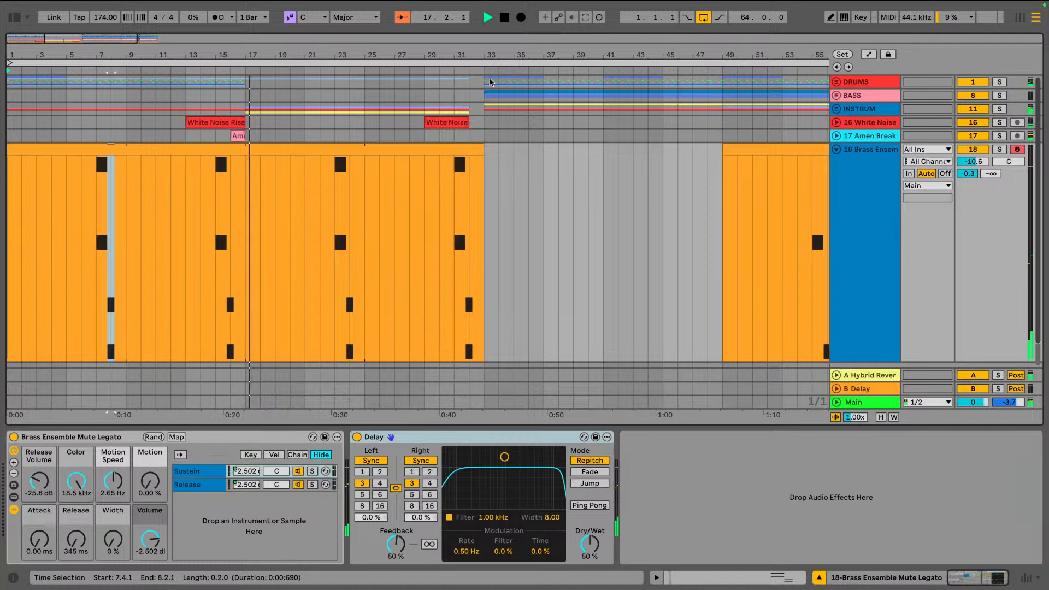
left_click(837, 149)
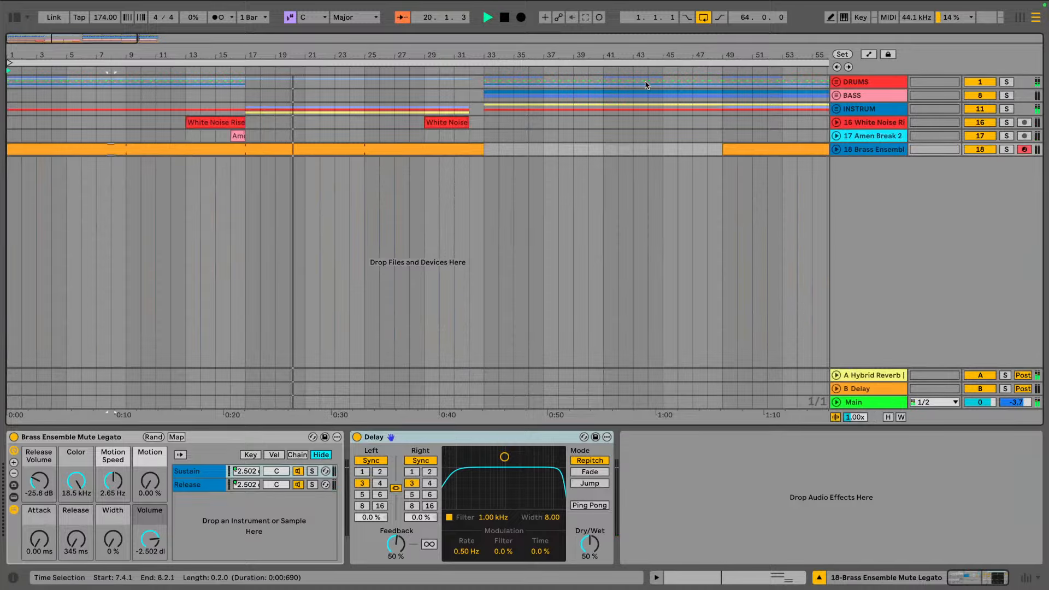
left_click_drag(572, 55, 571, 22)
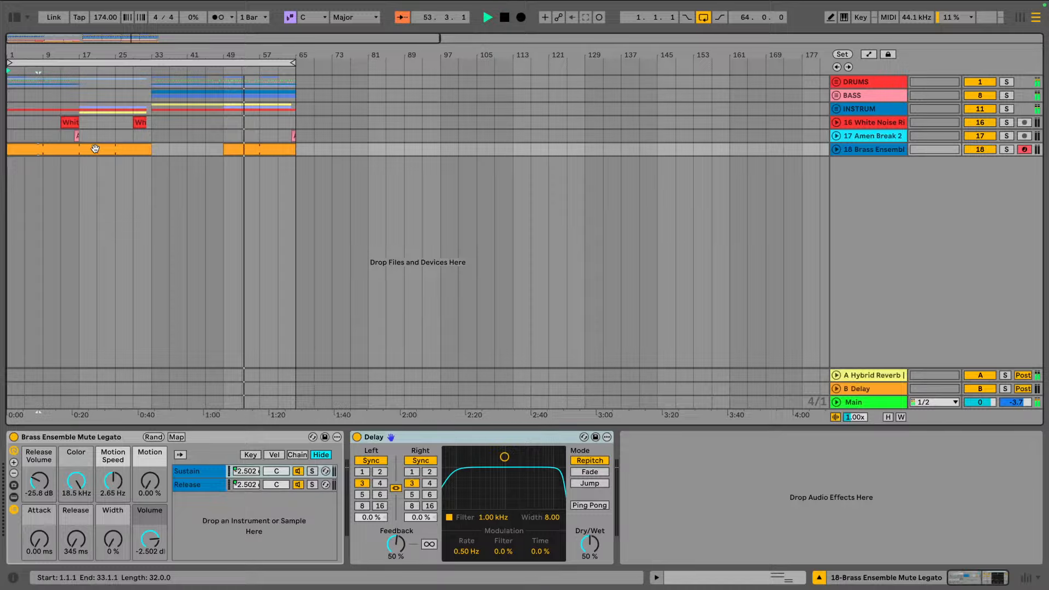
left_click(95, 148)
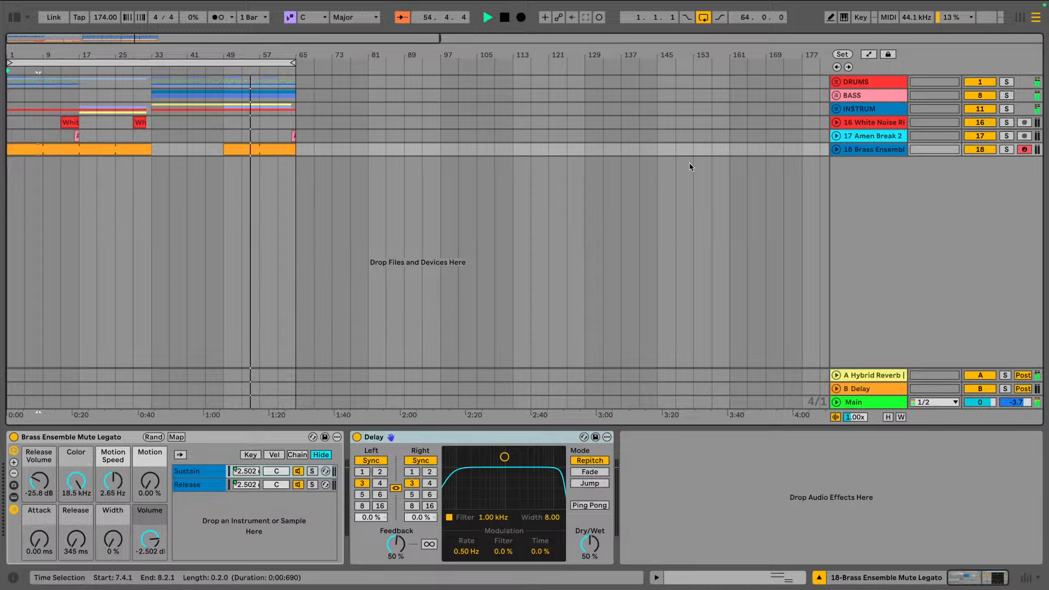
left_click(240, 149)
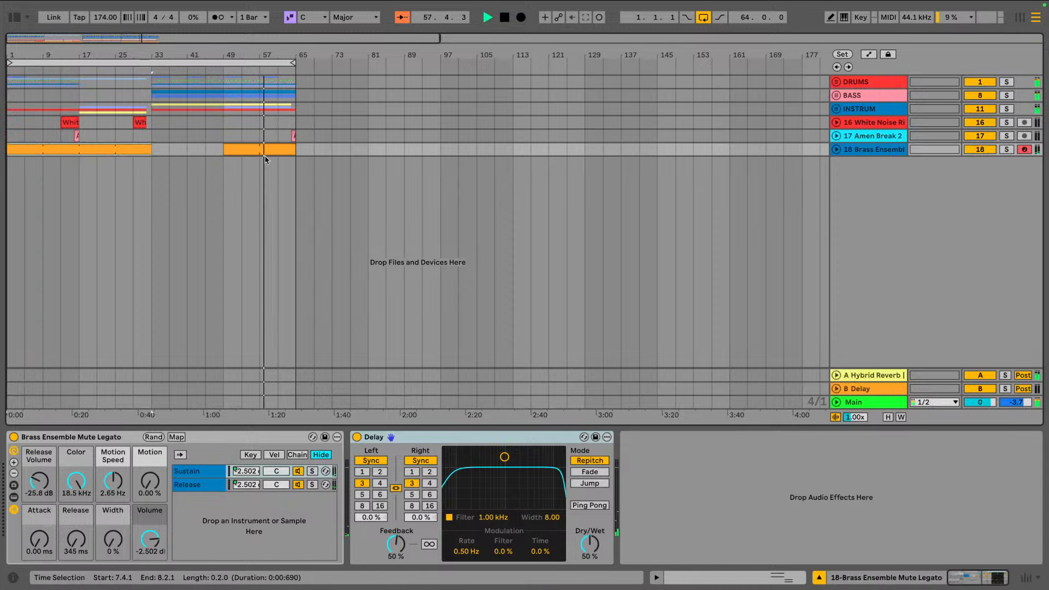
mouse_move(295, 149)
left_mouse_down()
mouse_move(368, 154)
mouse_move(304, 154)
left_mouse_up()
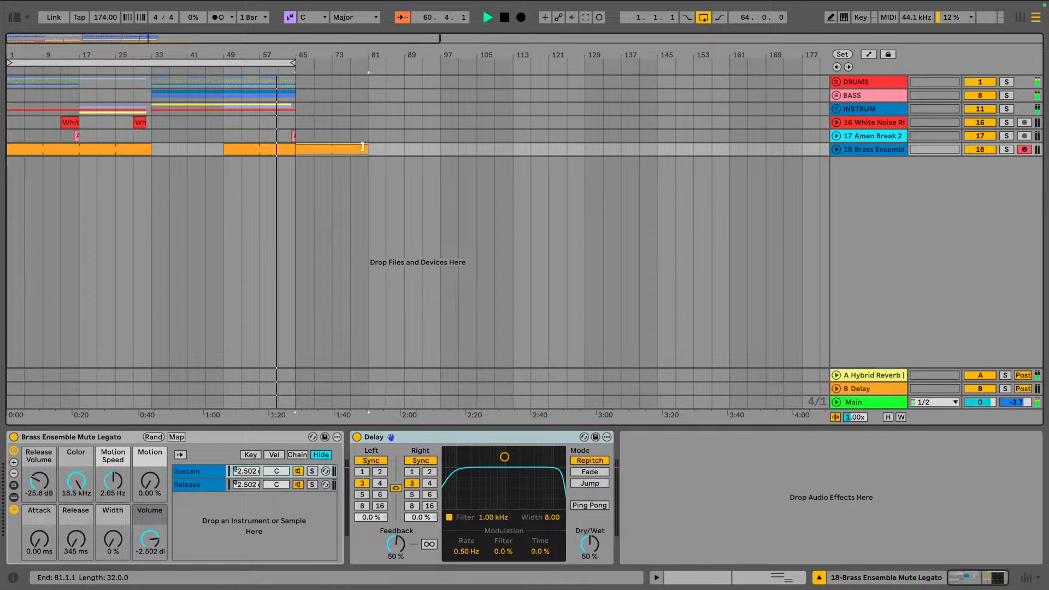
key("Delete")
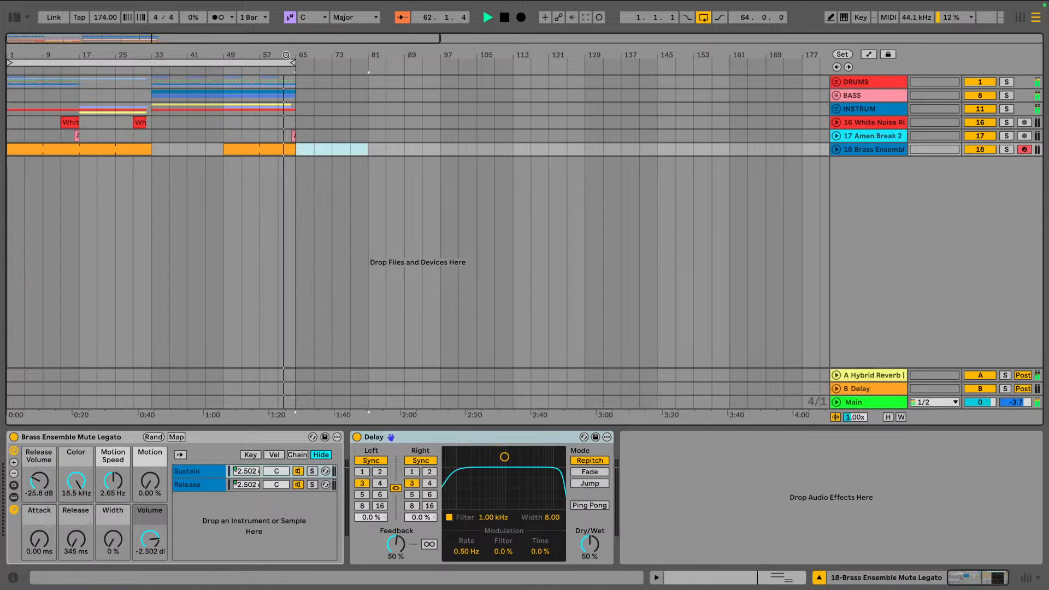
Copy the White Noise Riser clip at bar 29 to bar 61 and play from bar 64
left_click_drag(286, 55, 356, 171)
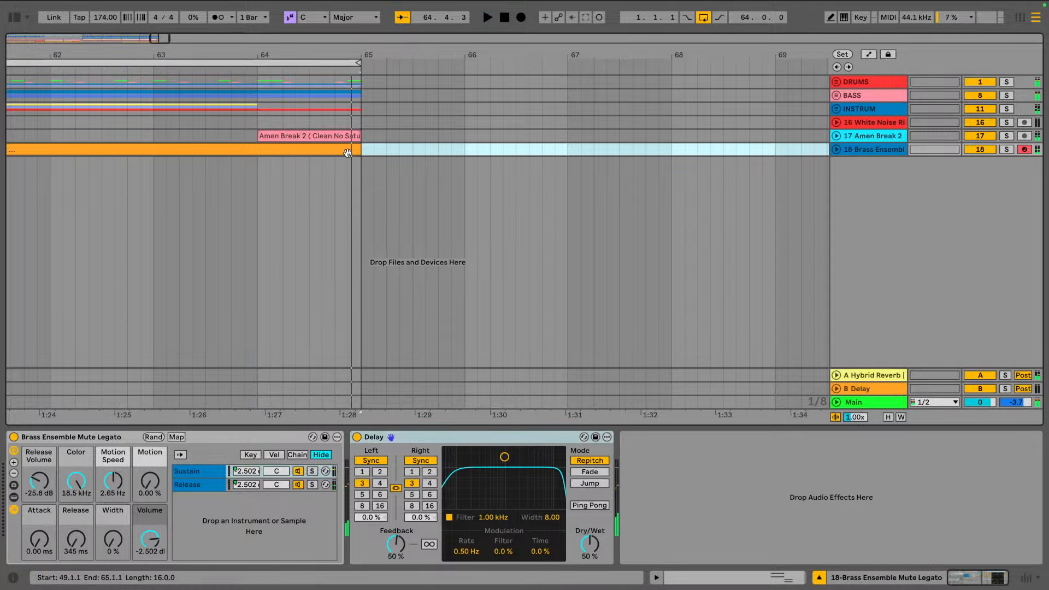
left_click_drag(298, 55, 302, 24)
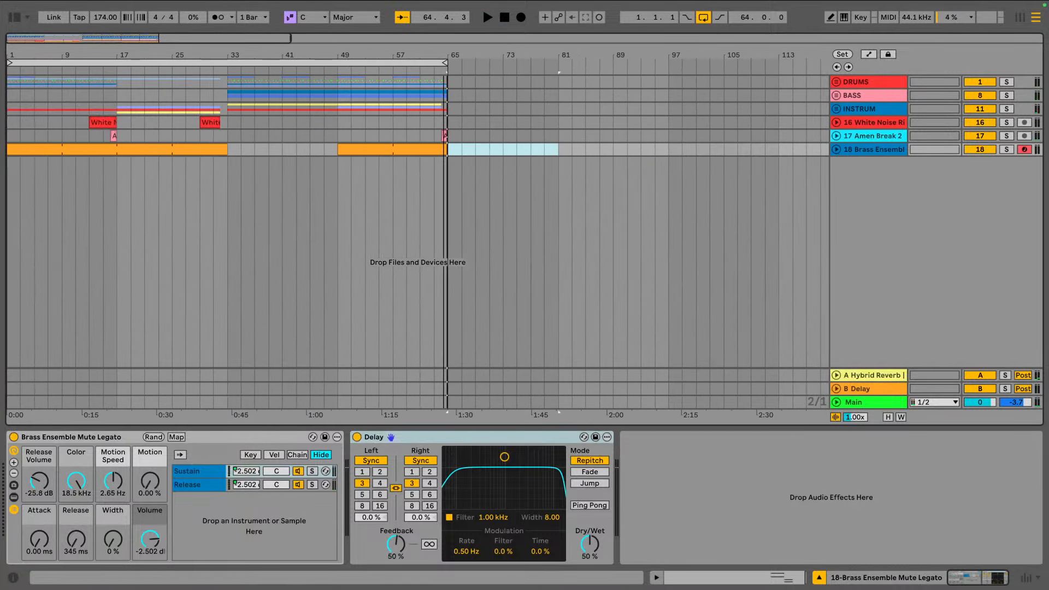
left_click(213, 123)
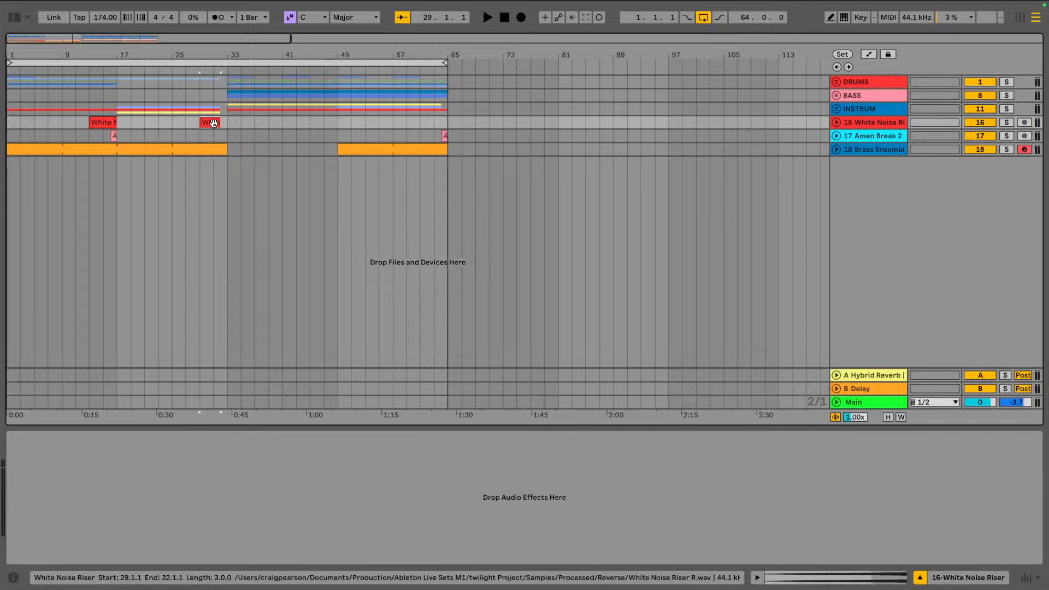
left_click(420, 123)
key("ctrl+v")
left_click_drag(437, 54, 513, 59)
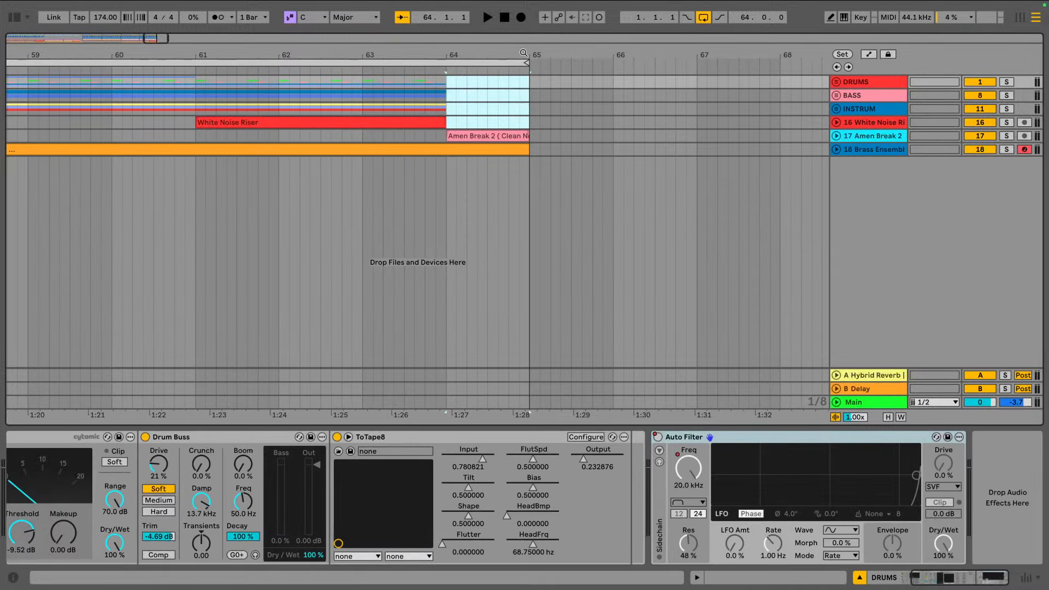
key("space")
Automate the Delay's Device On on the Amen Break 2 track, on until bar 33 and off from there
left_click(895, 138)
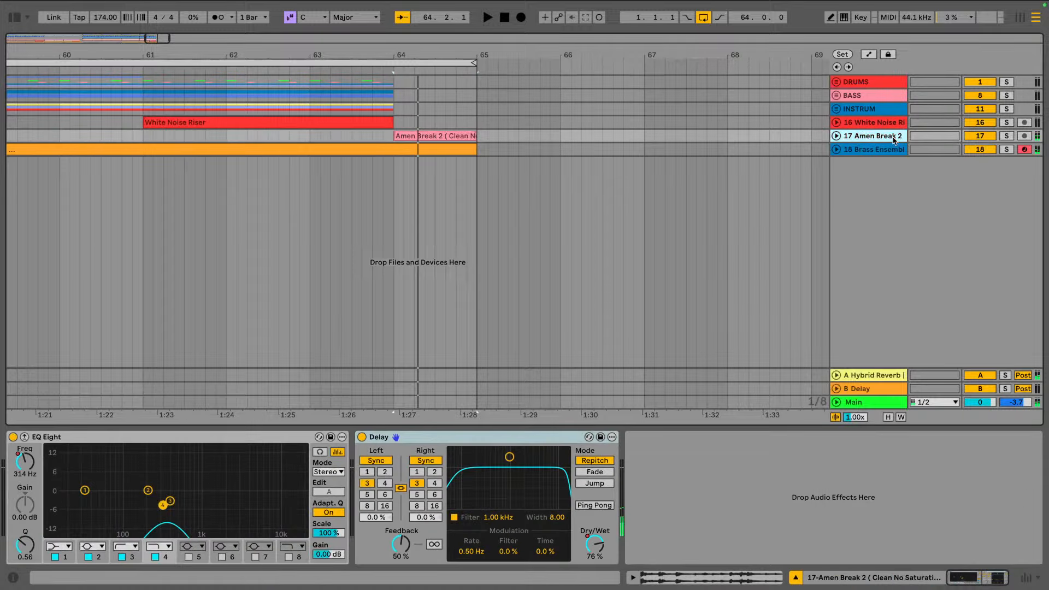
left_click(363, 437)
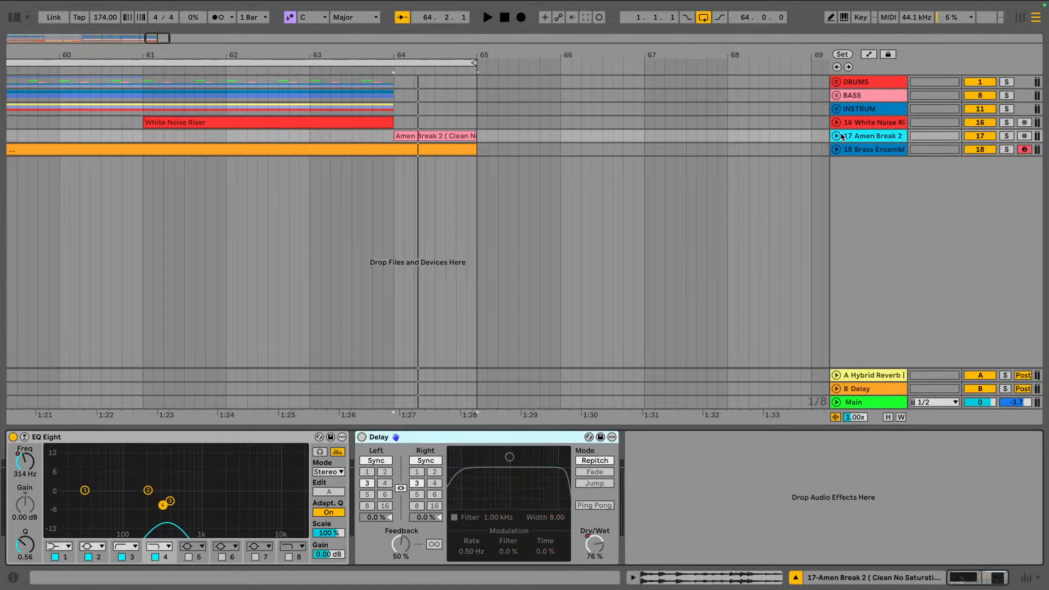
left_click(836, 137)
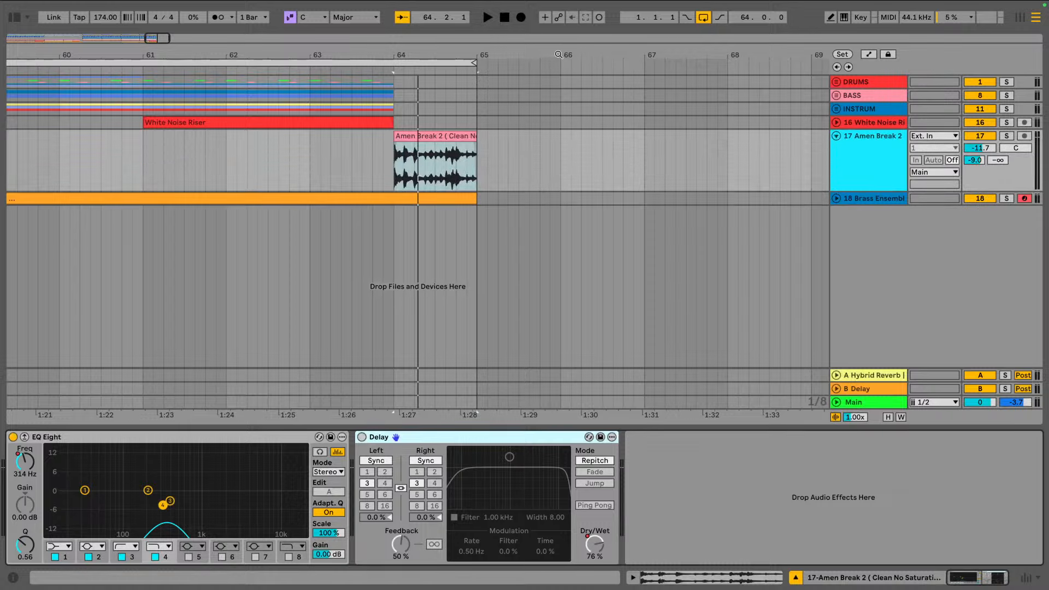
left_click_drag(558, 54, 556, 16)
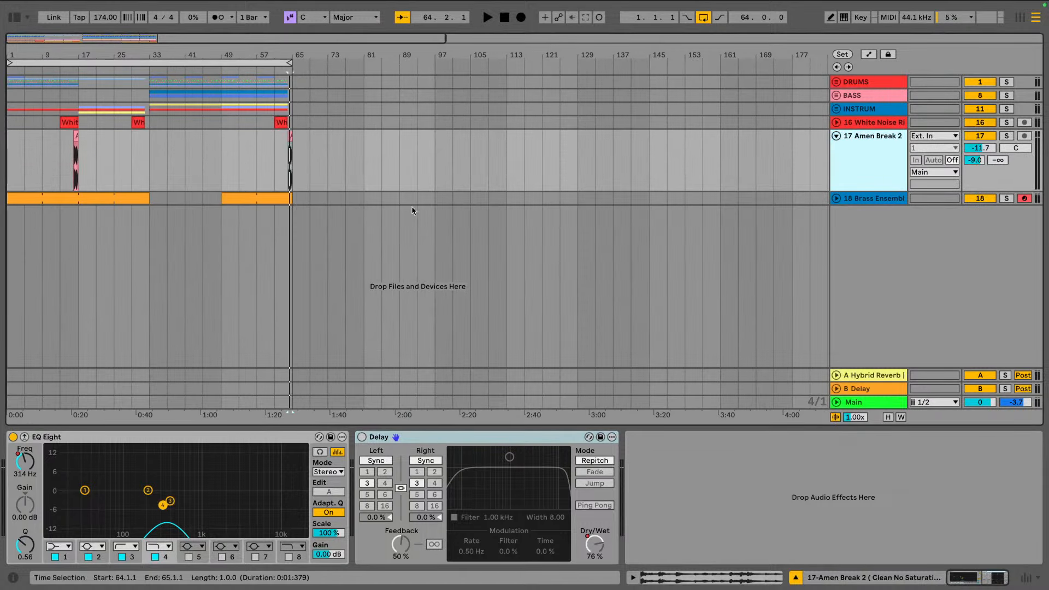
key("a")
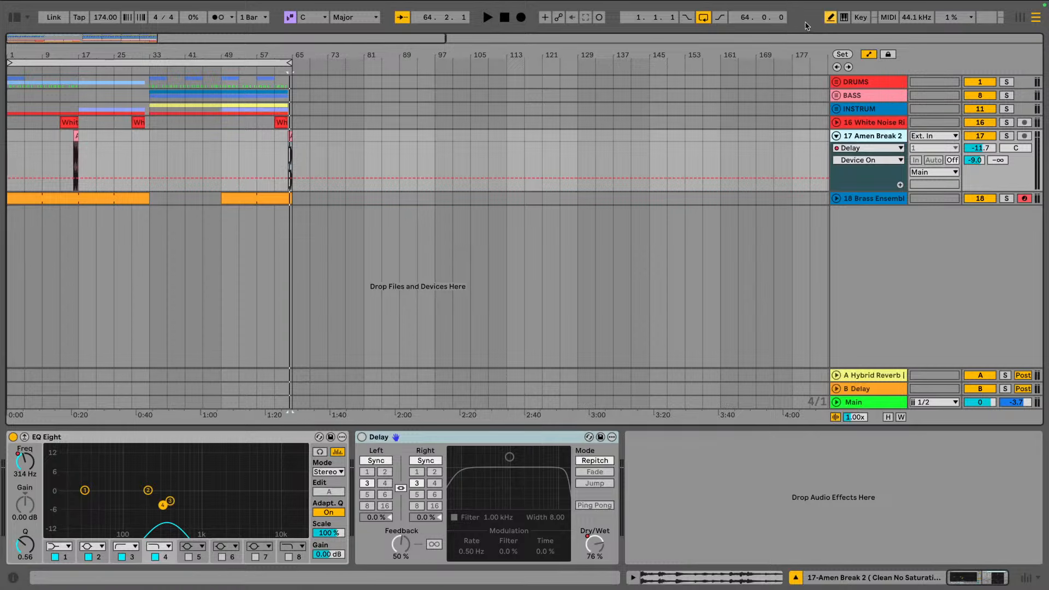
left_click(142, 162)
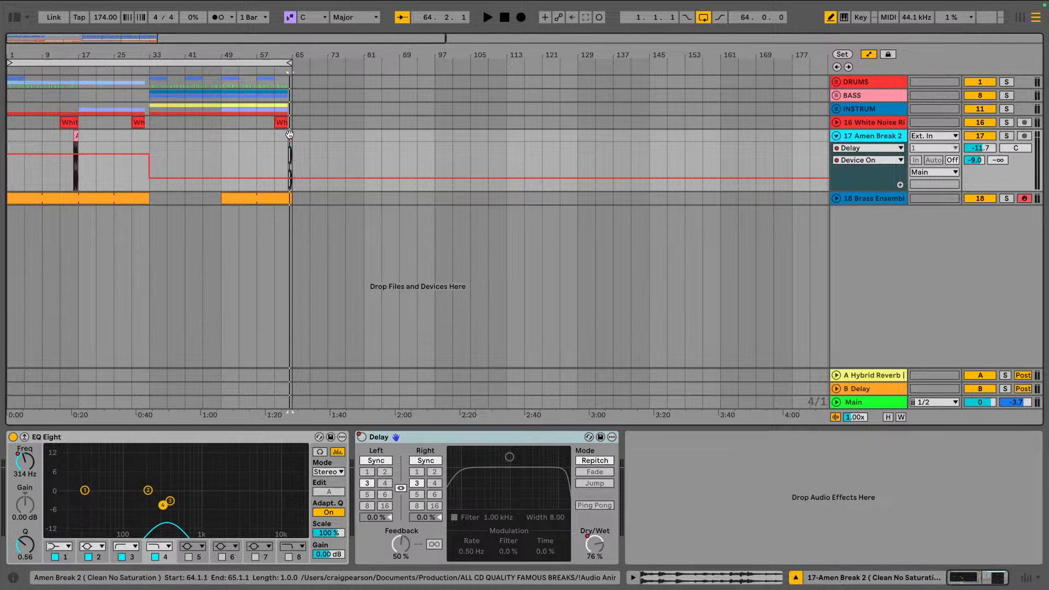
Audition the Amen Break 2 track with EQ Eight switched off, then remove EQ Eight from its device chain
key("space")
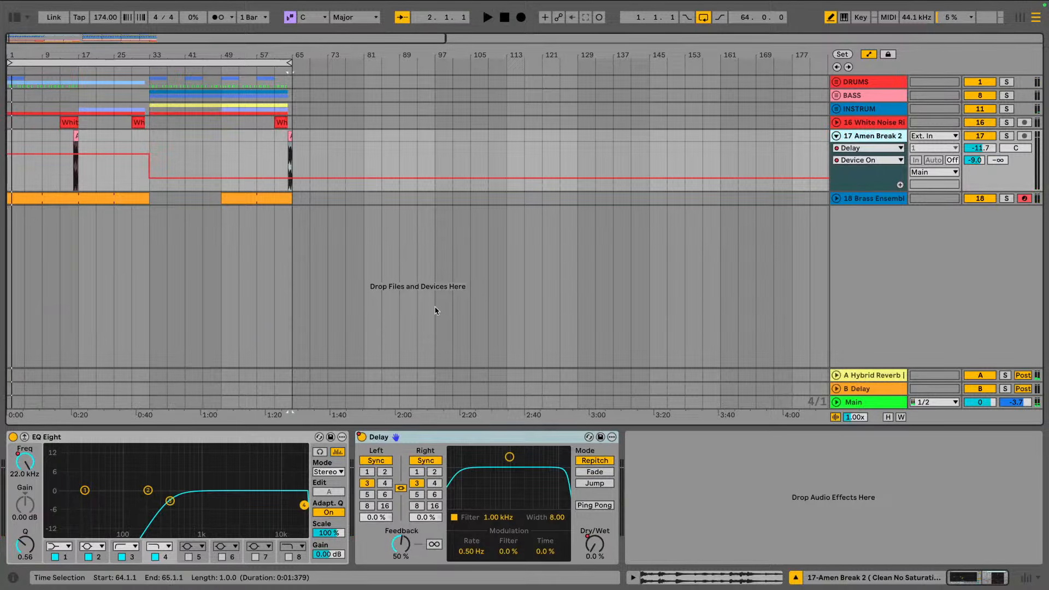
left_click(71, 442)
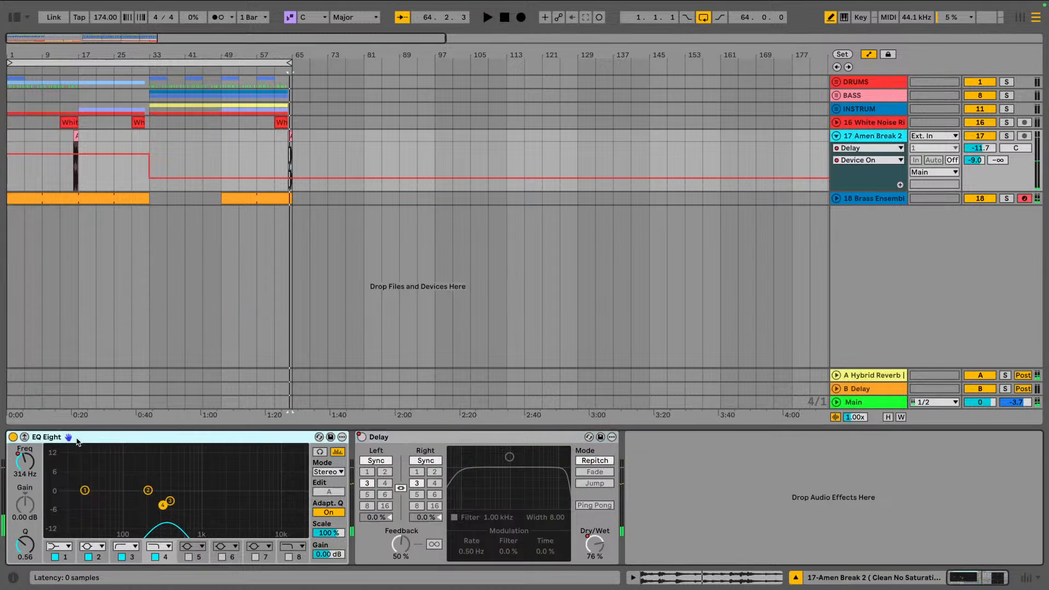
left_click(13, 437)
key("space")
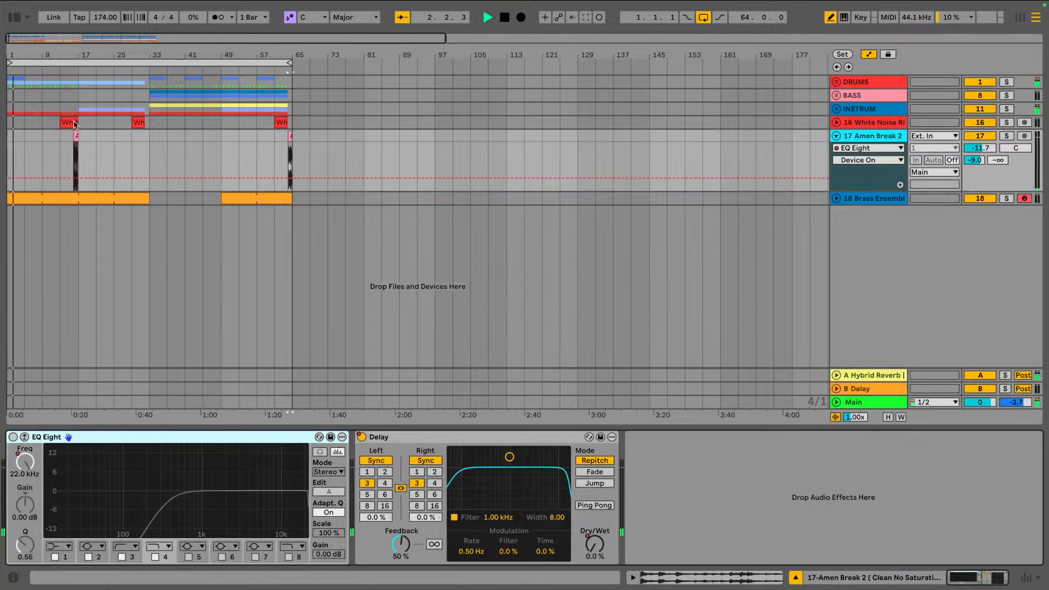
key("Delete")
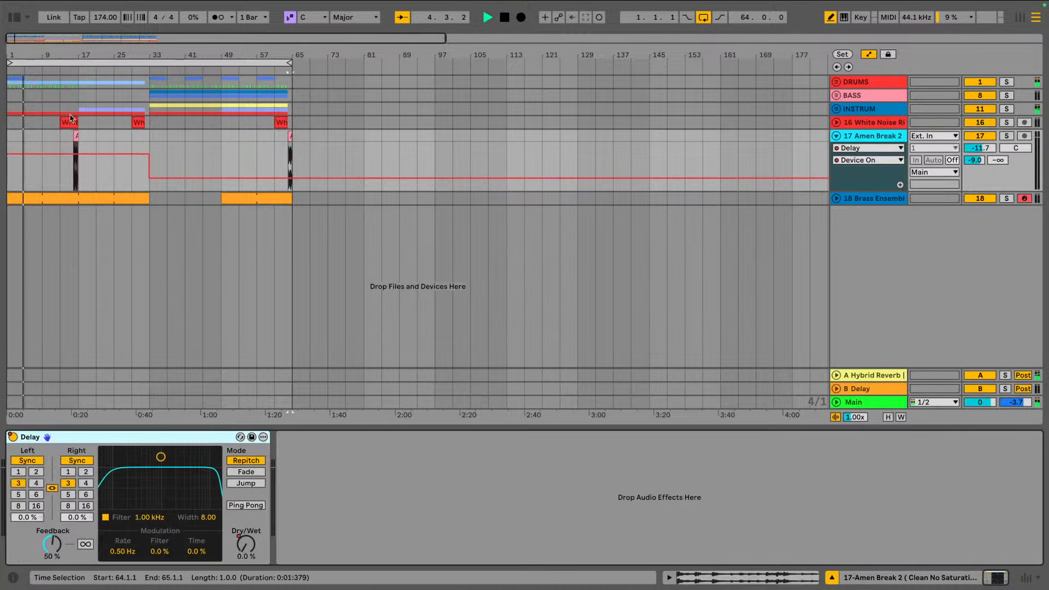
Play the arrangement from the first riser at bar 13 to hear the Amen Break fill at bar 16
left_click(75, 136)
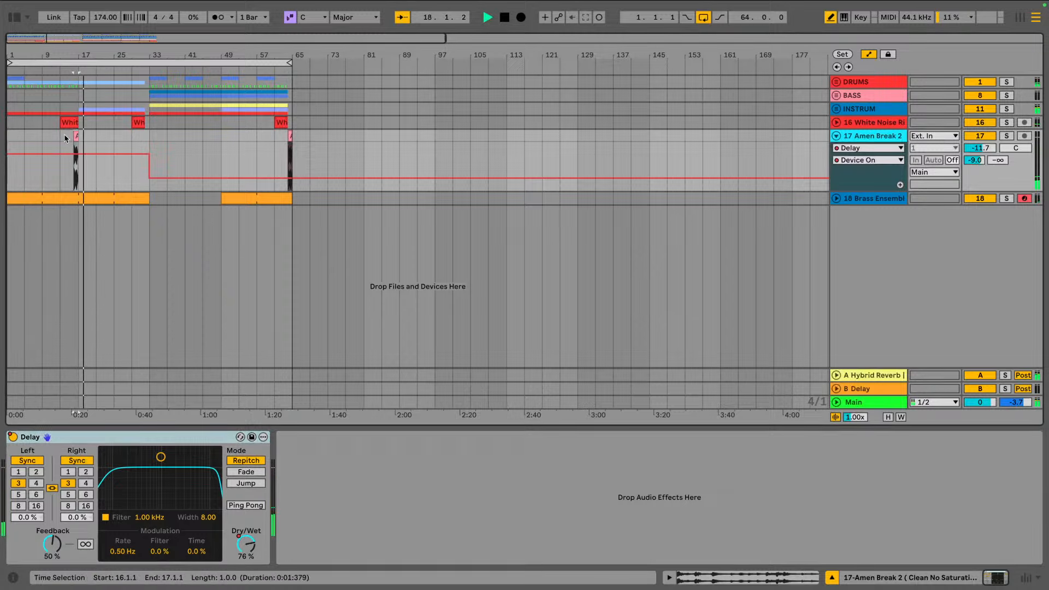
left_click(60, 135)
left_click_drag(77, 55, 343, 133)
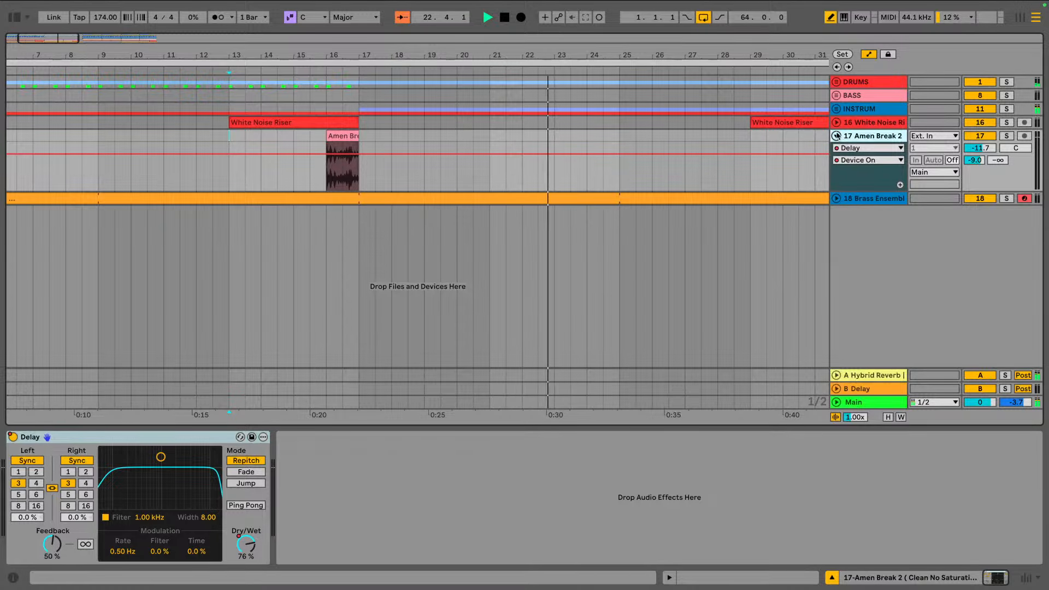
left_click_drag(653, 67, 601, 58)
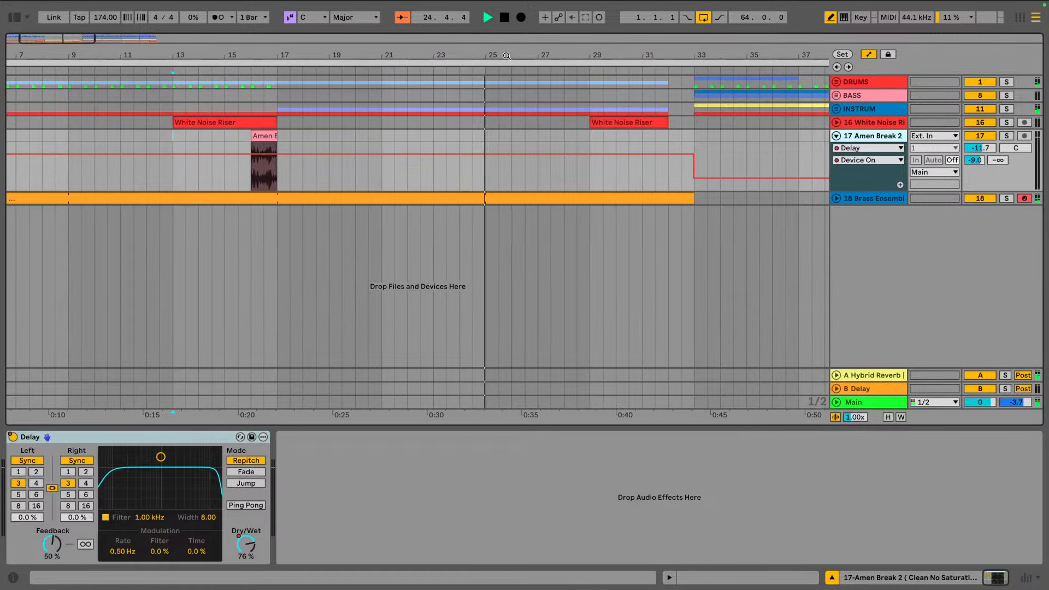
Check the brass track's notes, then fold the brass and Amen Break 2 tracks in the arrangement
left_click(836, 199)
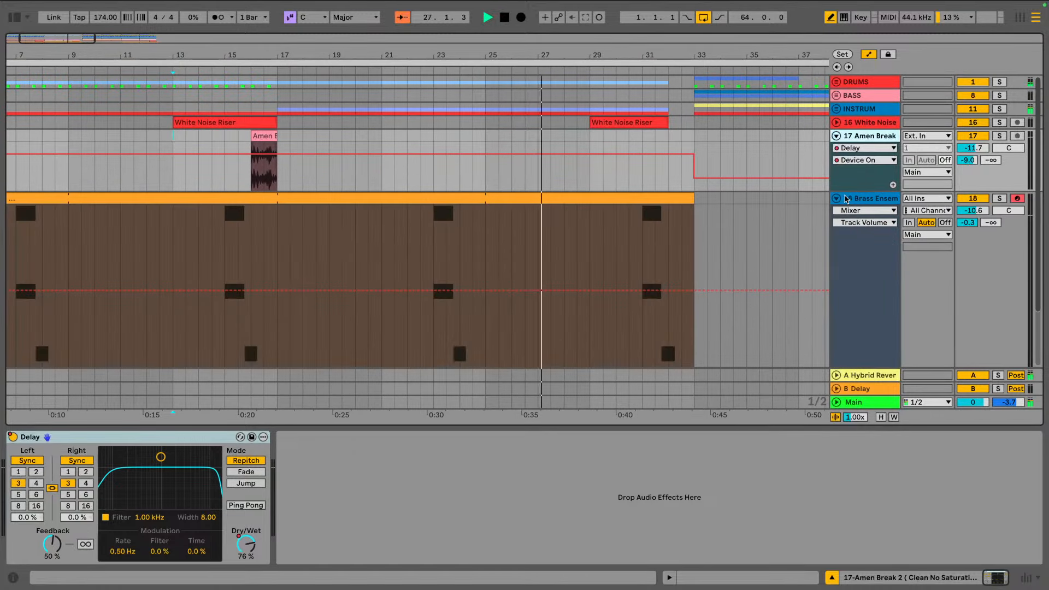
left_click(836, 199)
left_click(836, 135)
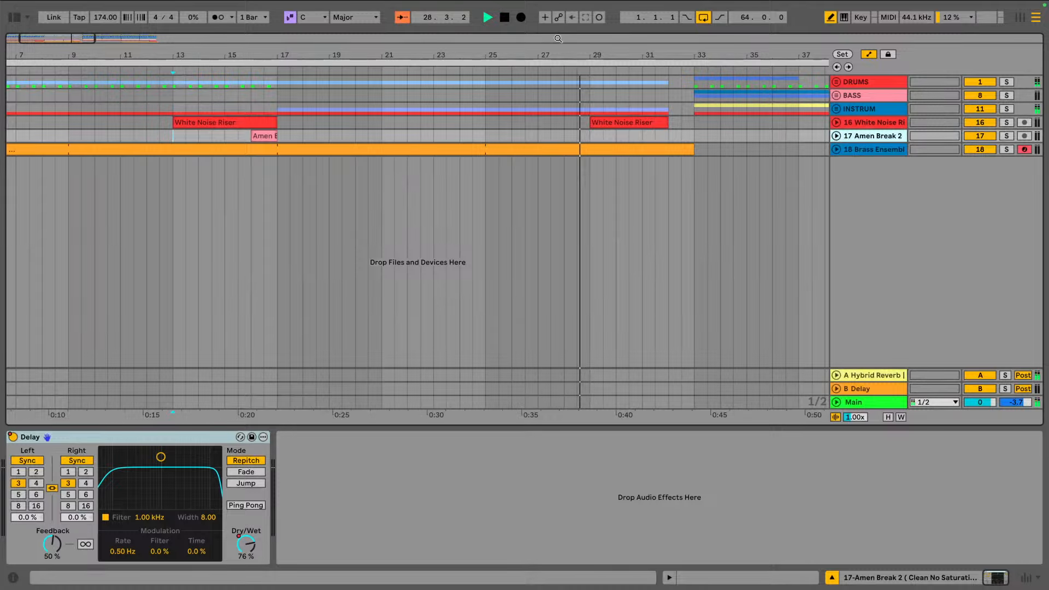
left_click_drag(545, 53, 224, 53)
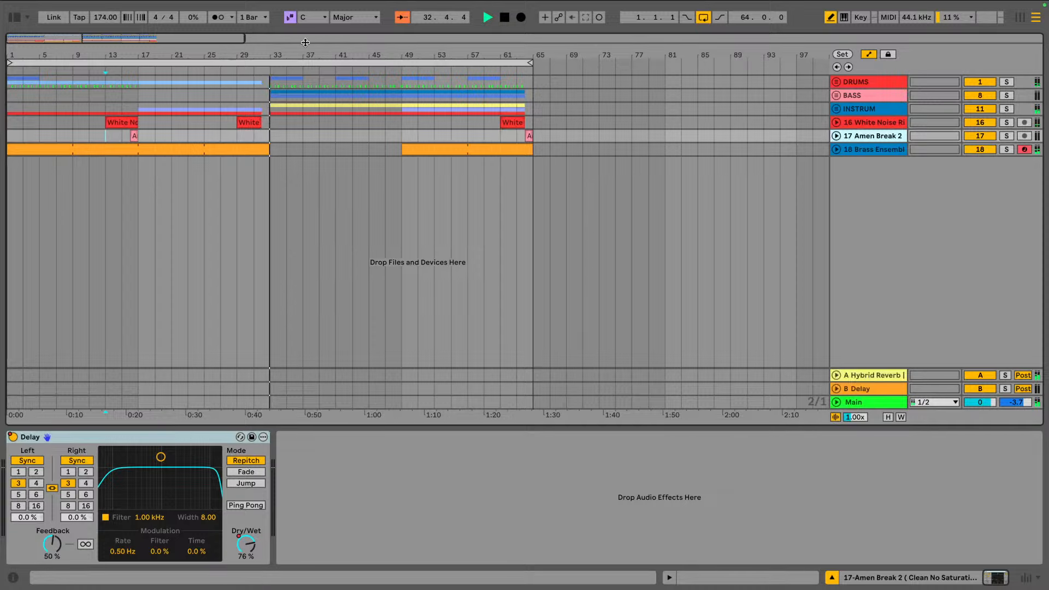
Unfold the INSTRUM group in the Session mixer, switch track 12 back on and return to the arrangement
key("Tab")
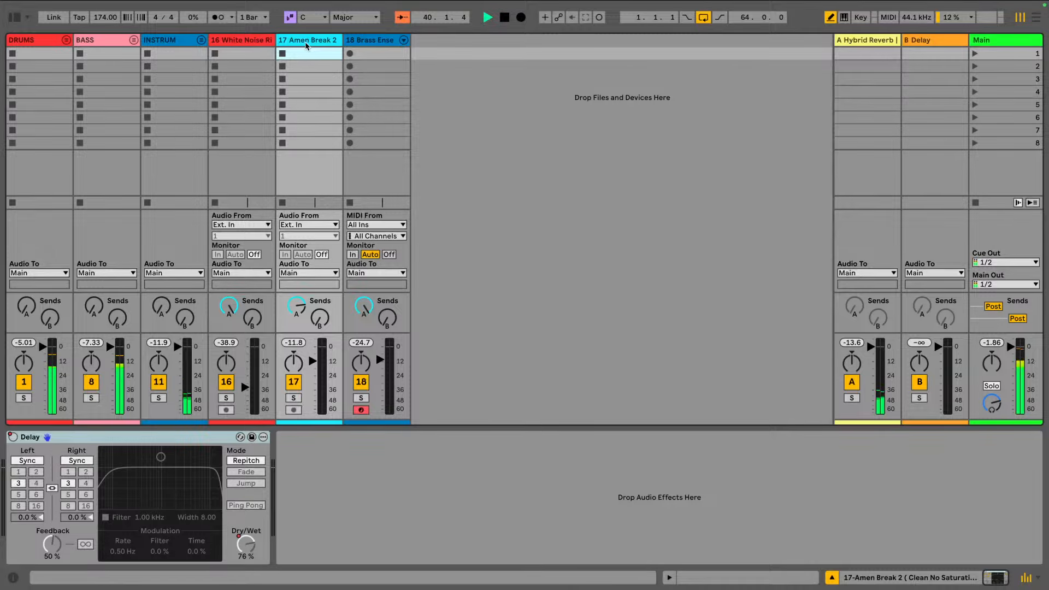
left_click(201, 40)
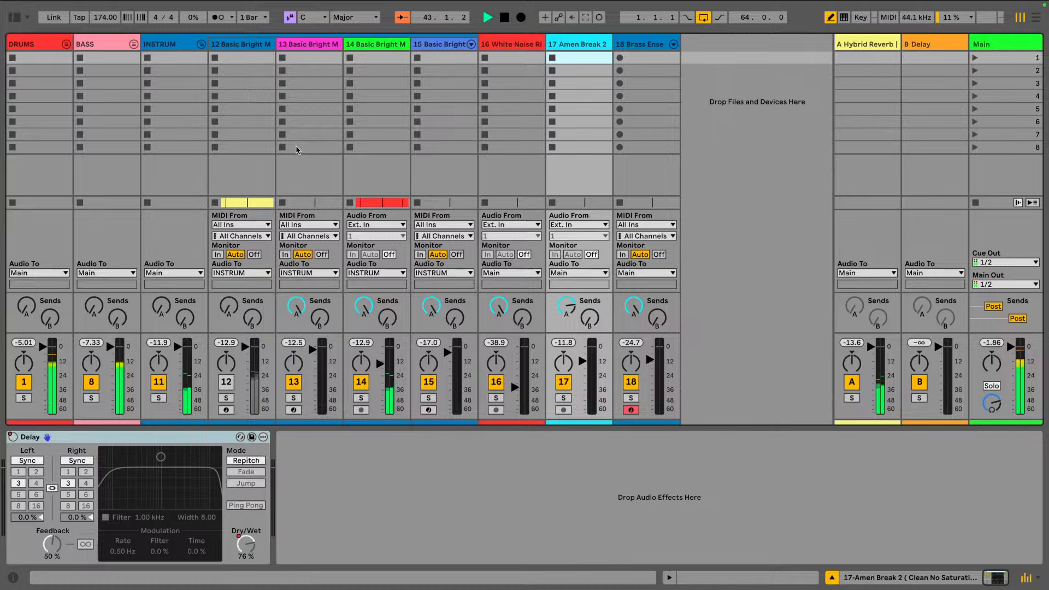
left_click(232, 384)
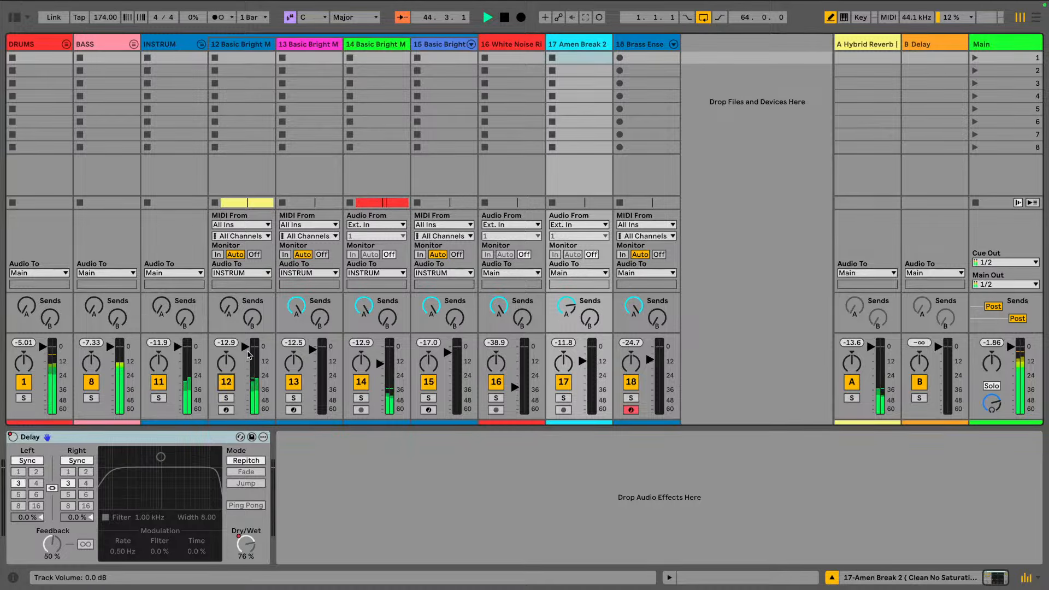
key("Tab")
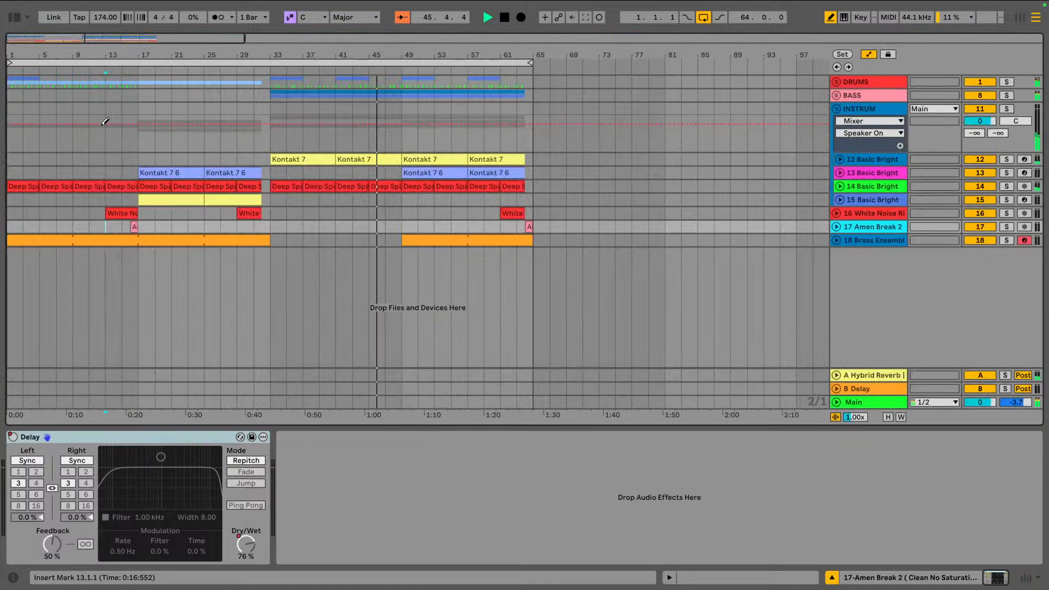
Delete the Kontakt 7 clips between bars 33 and 49 on track 12, and deactivate the track
left_click(870, 161)
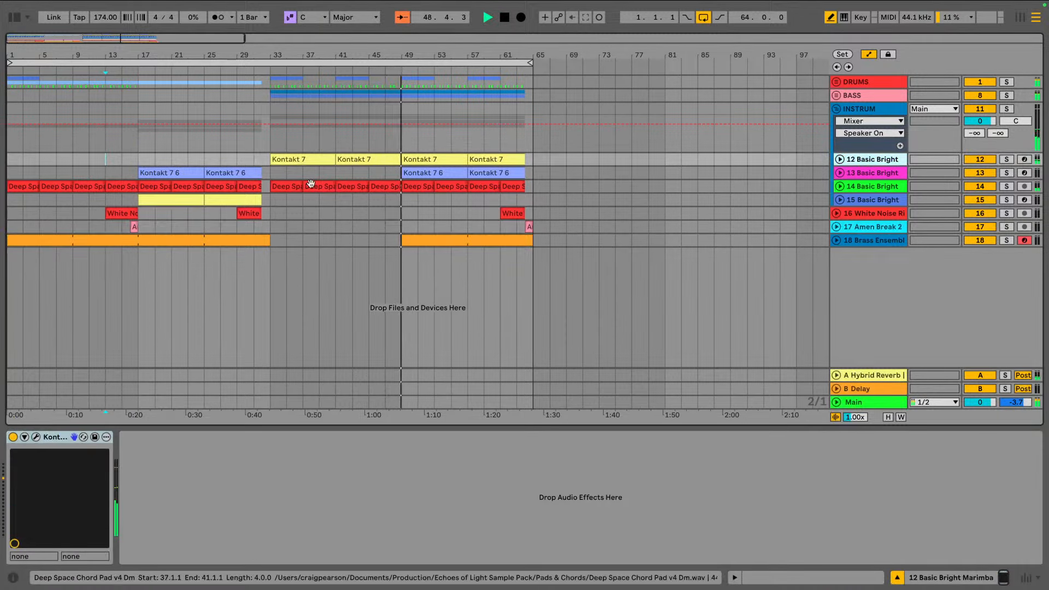
left_click(311, 159)
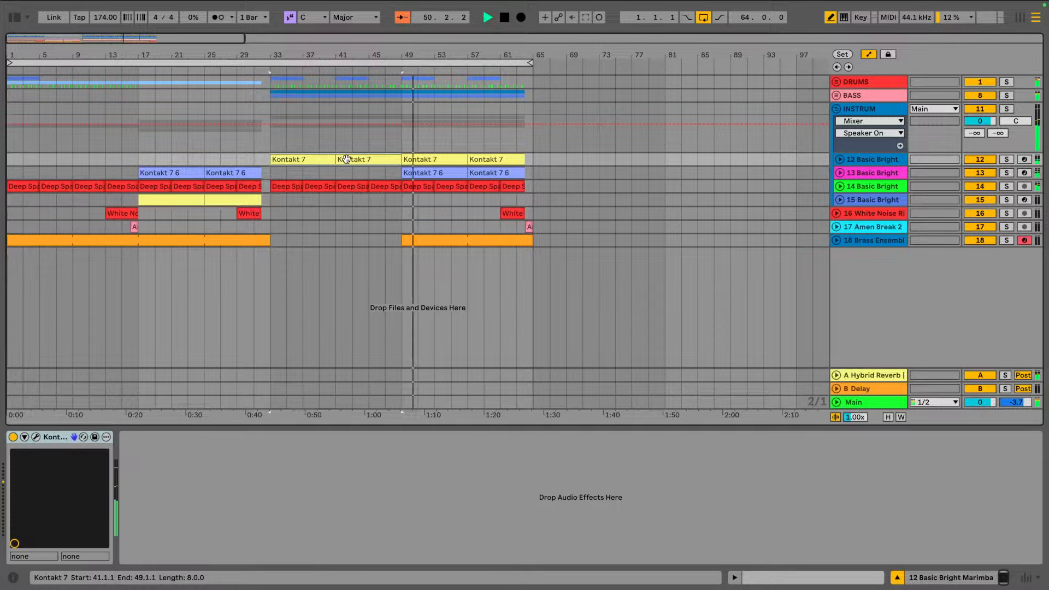
key("Delete")
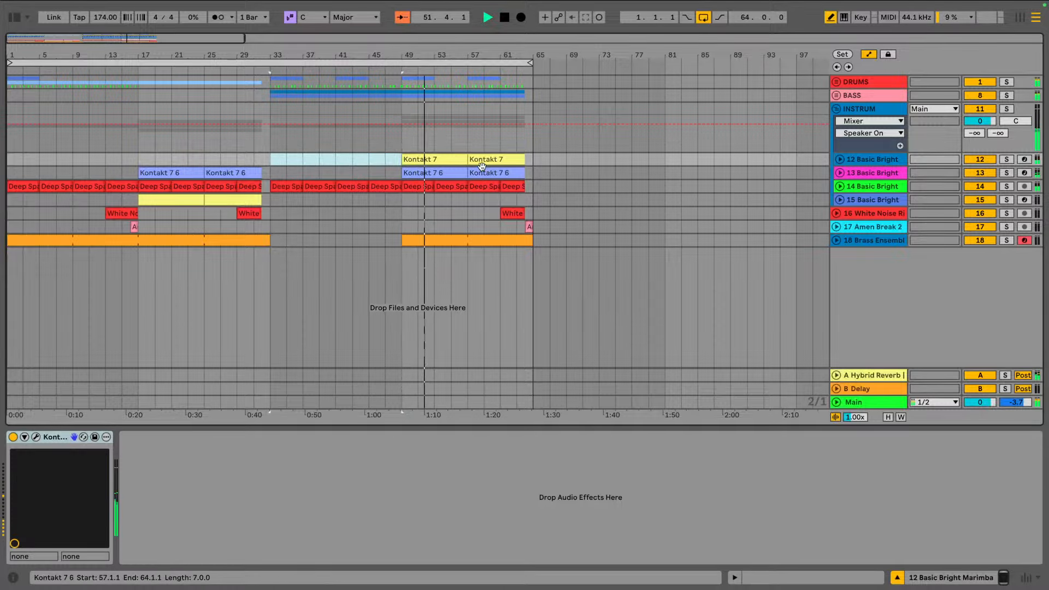
left_click(989, 159)
left_click(868, 159)
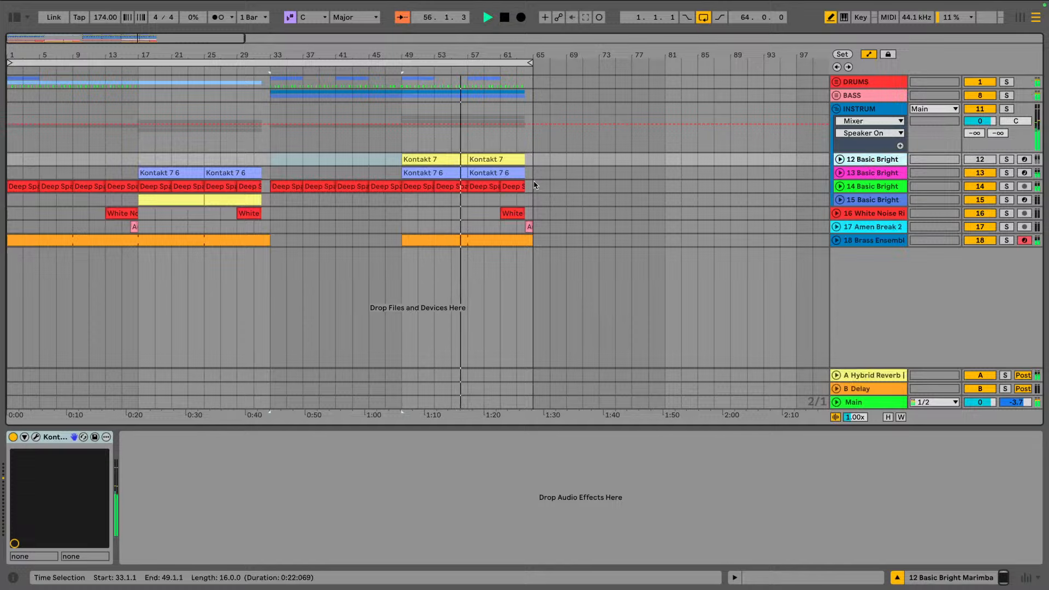
Set the arrangement loop to run from bar 33 to bar 65
left_click(881, 241)
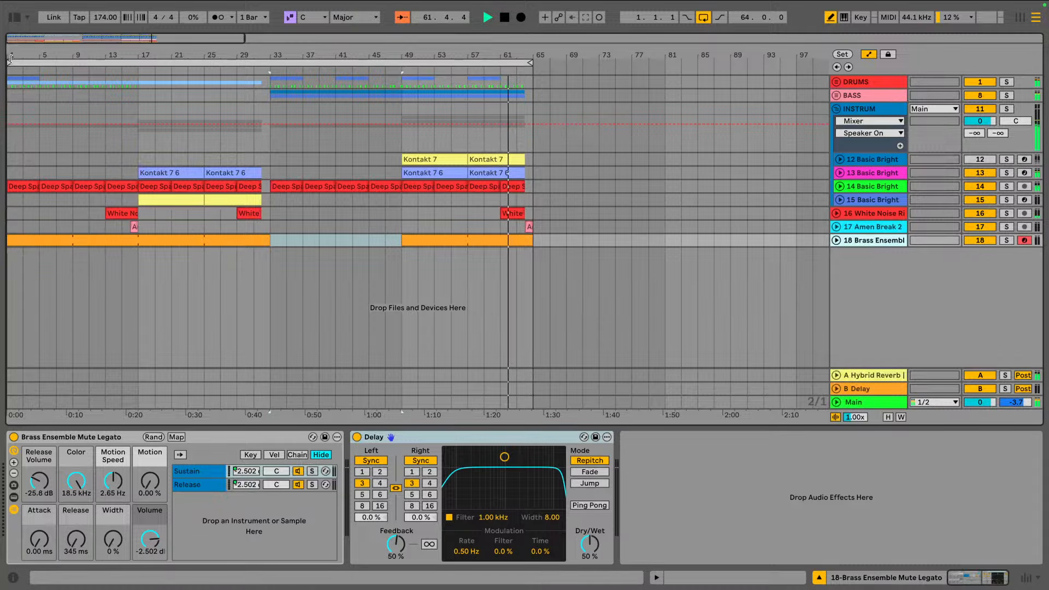
left_click_drag(11, 62, 271, 62)
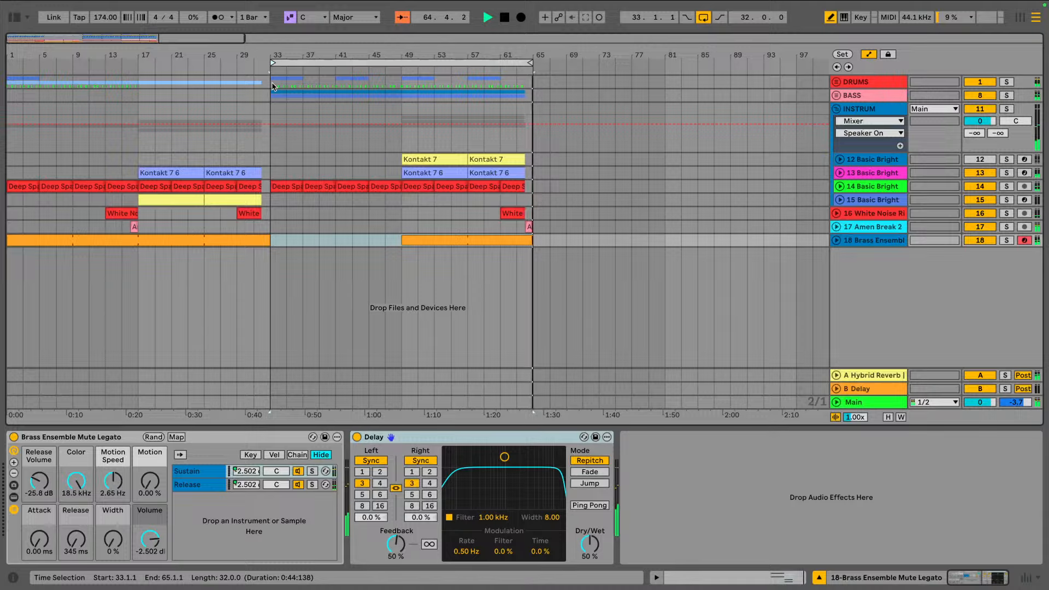
Move the Amen Break 2 track into the INSTRUM group in the Session mixer and restart playback
key("Tab")
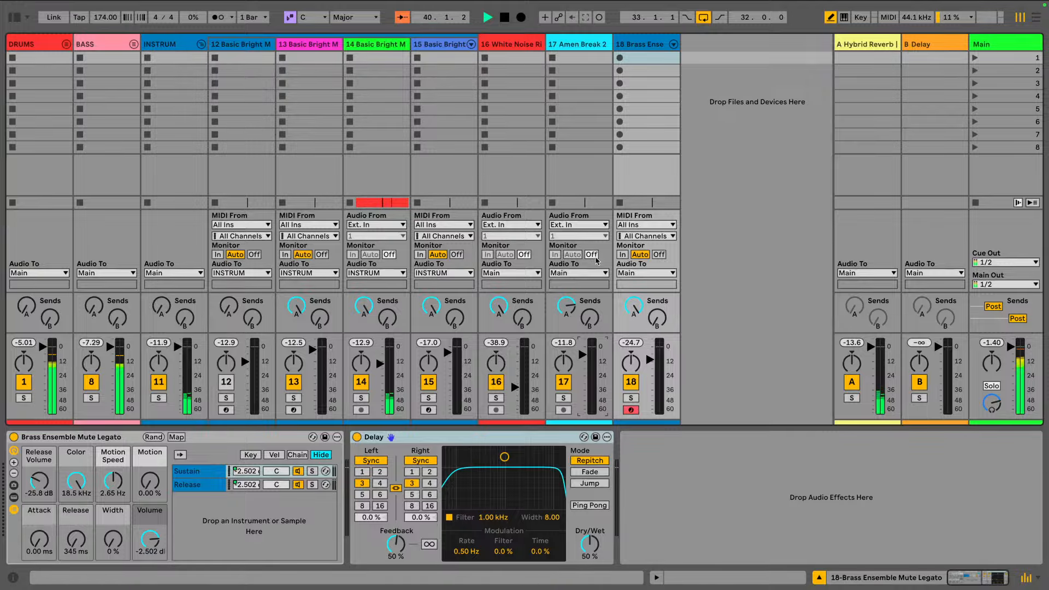
left_click(584, 48)
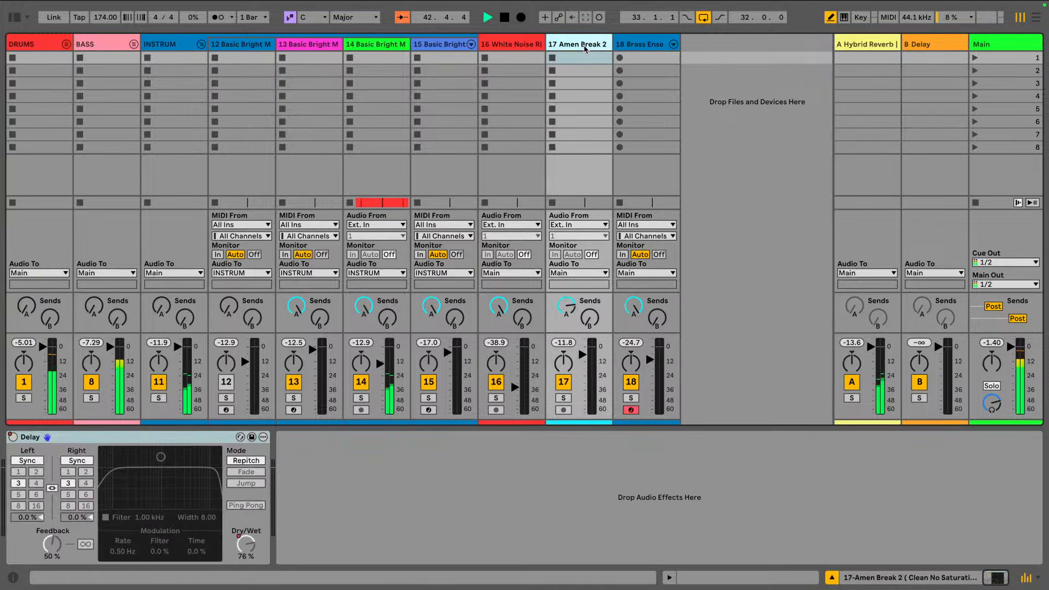
left_click_drag(423, 59, 473, 40)
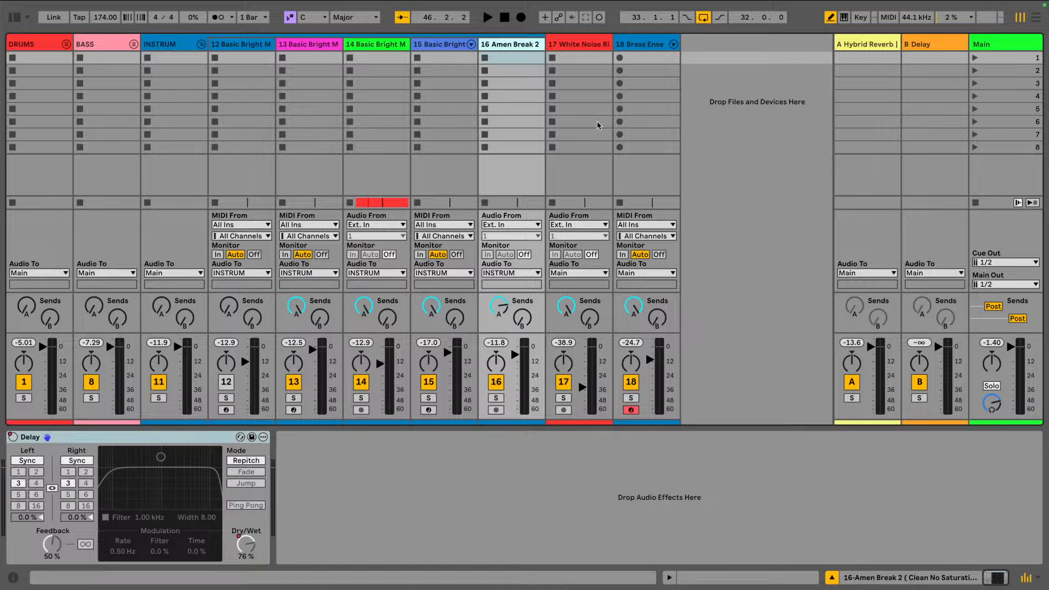
key("space")
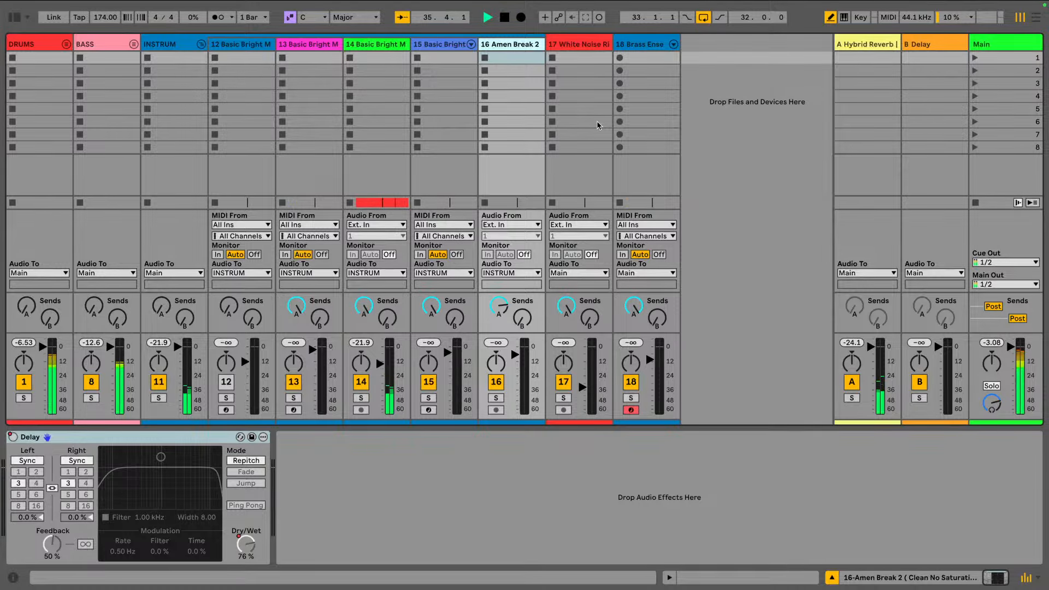
Fold the INSTRUM group and move the White Noise riser and Brass Ensemble tracks into it in the Session mixer
key("Tab")
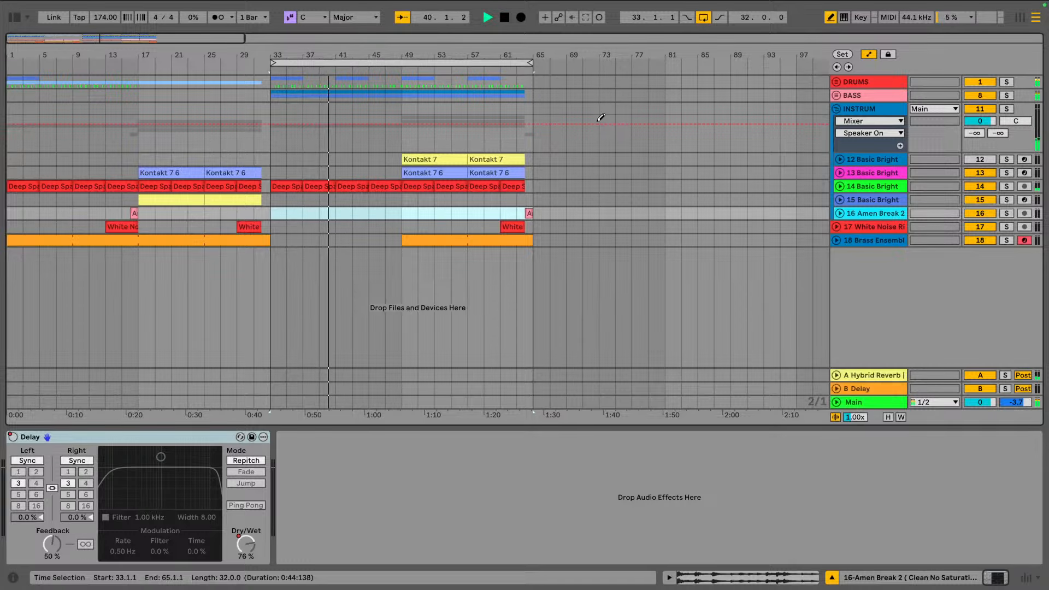
left_click(836, 110)
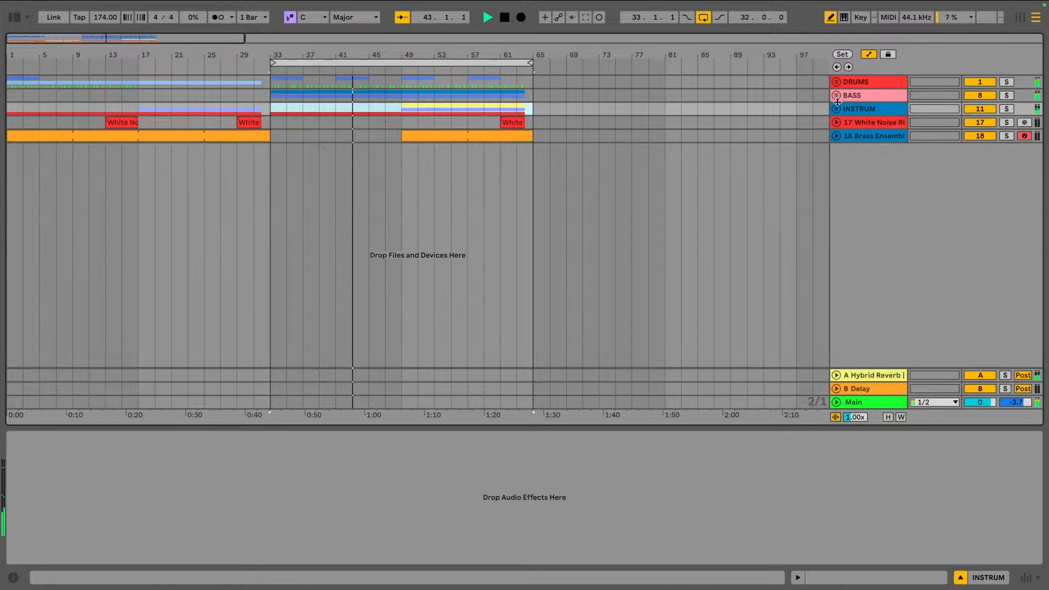
key("Tab")
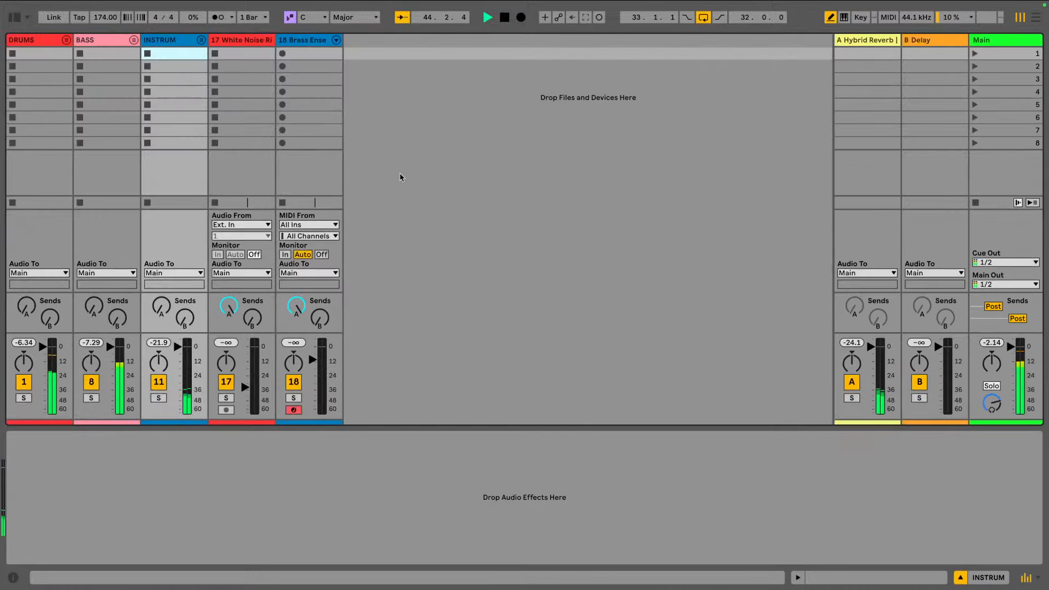
left_click_drag(257, 41, 191, 45)
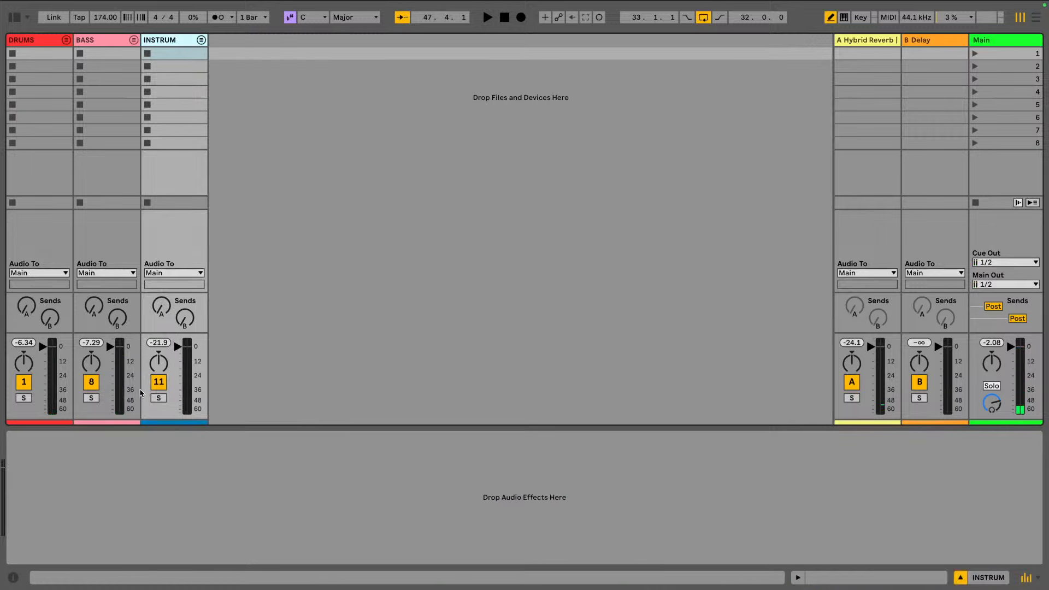
Solo the INSTRUM group and play the arrangement from bar 49 to hear the instruments alone, then release the solo
left_click(159, 398)
key("Tab")
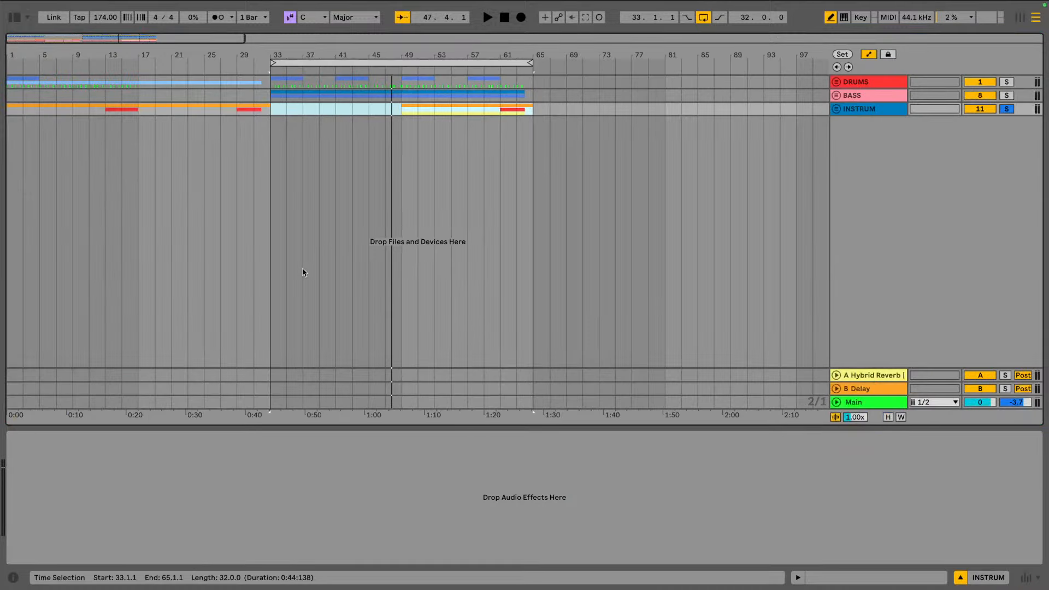
left_click(401, 152)
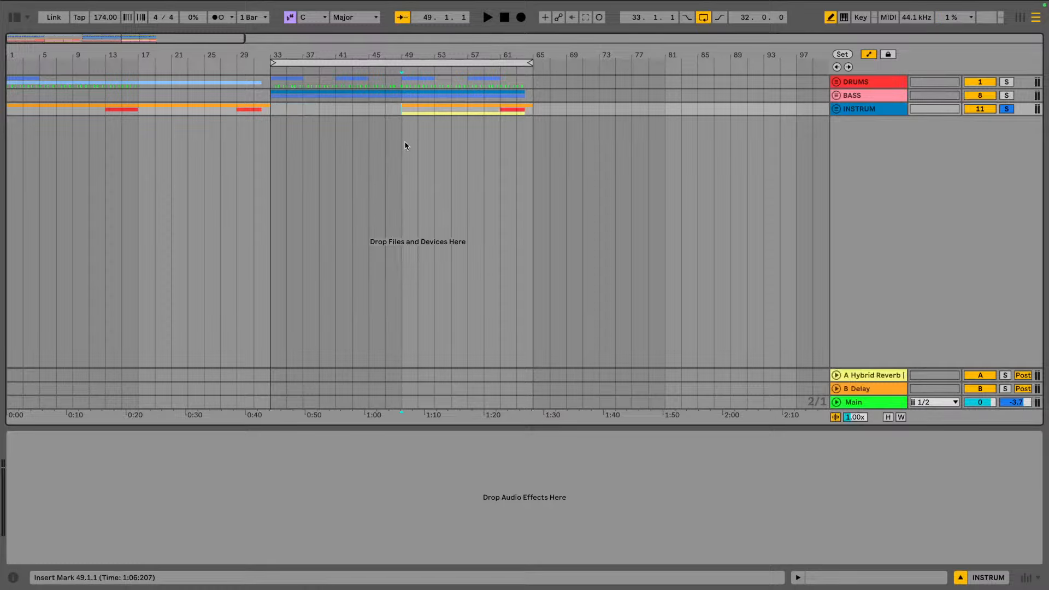
key("space")
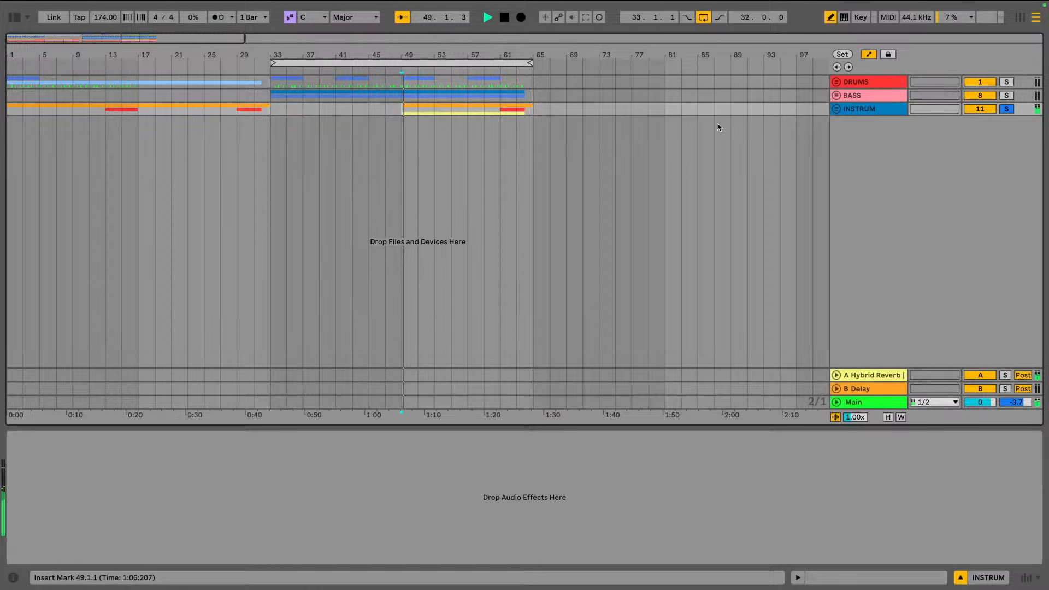
left_click(842, 112)
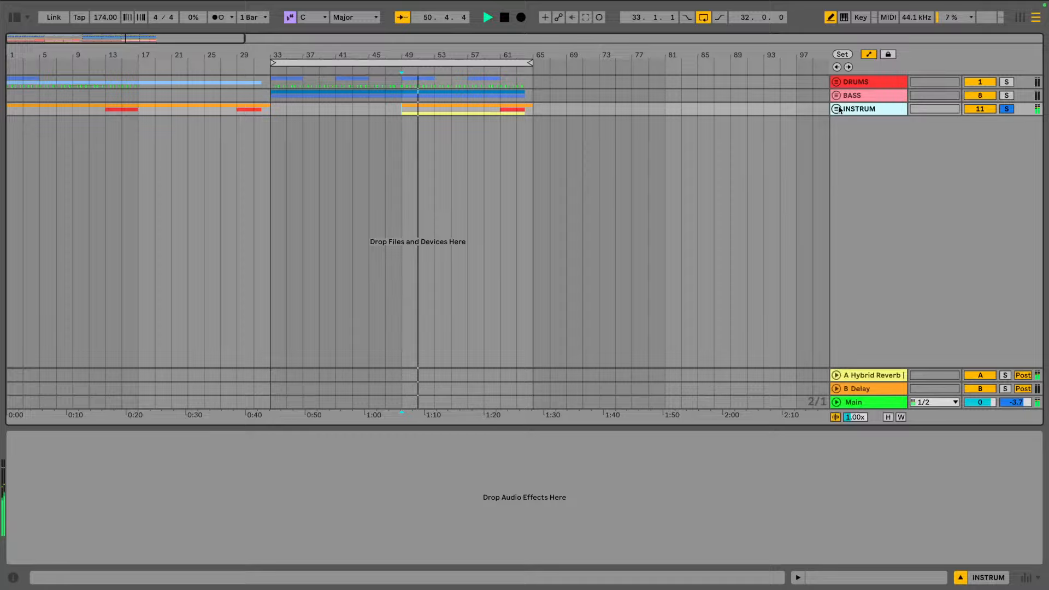
left_click(1005, 110)
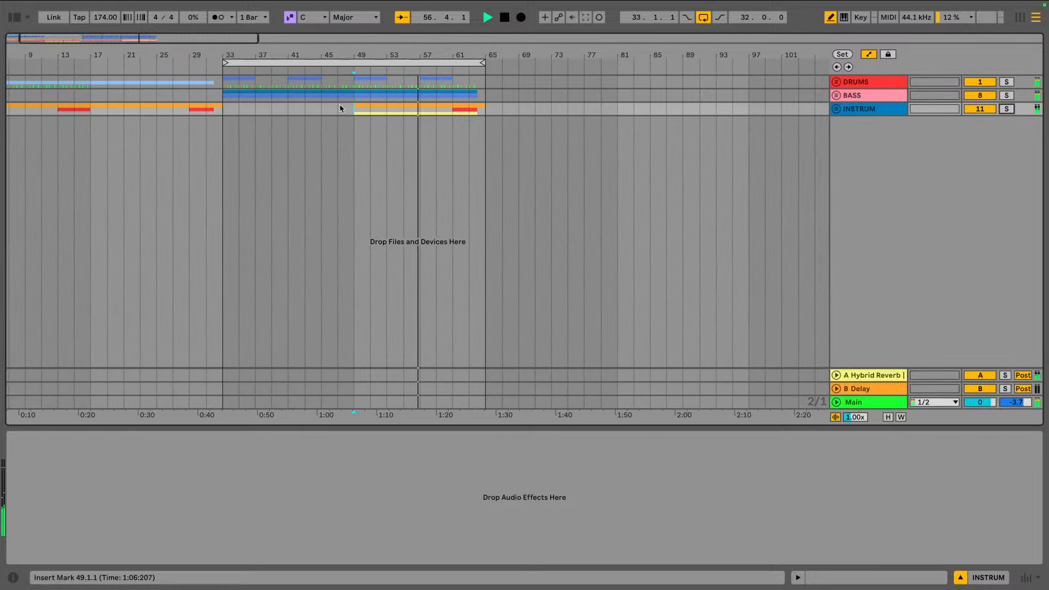
Extend the arrangement loop to cover bars 1 to 65, unfold the INSTRUM group and stop playback
left_click_drag(230, 50, 9, 62)
left_click(272, 62)
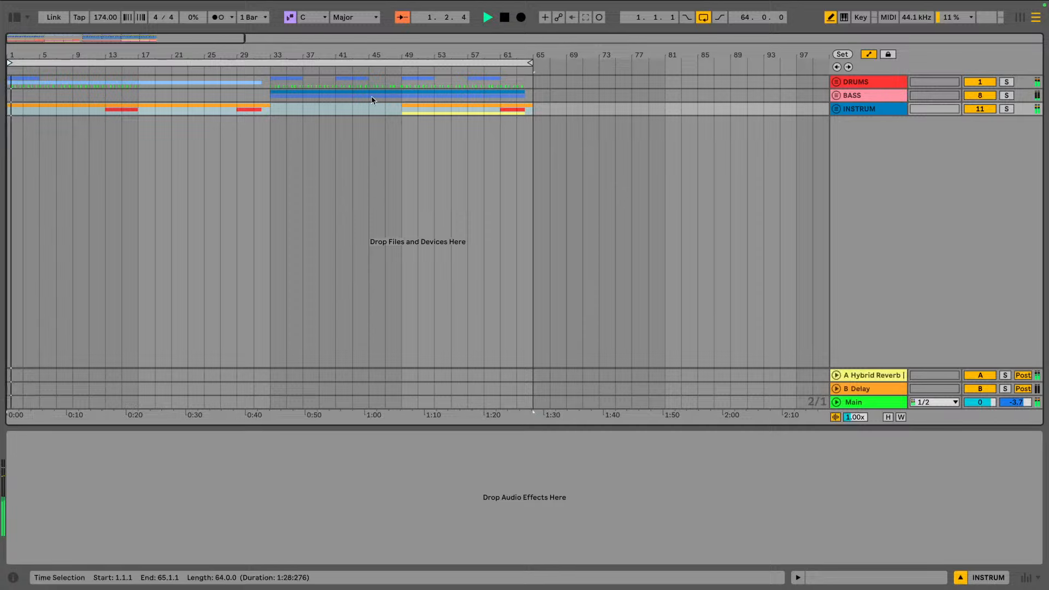
left_click(836, 108)
key("space")
Delete the brass clips between bars 1 and 33, and play the arrangement from bar 49
left_click(162, 159)
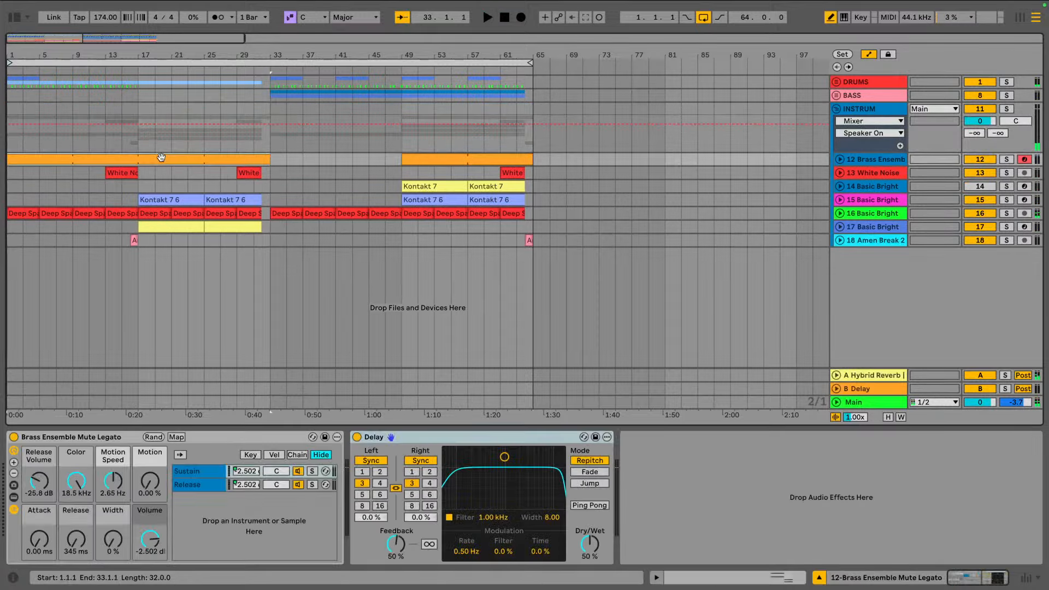
key("Delete")
left_click(476, 142)
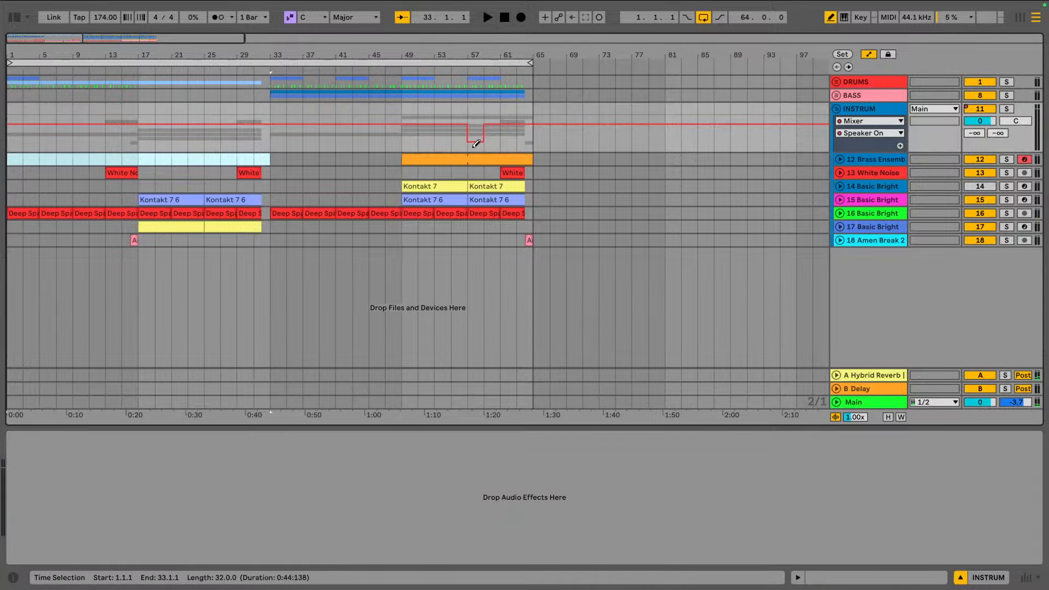
left_click(462, 160)
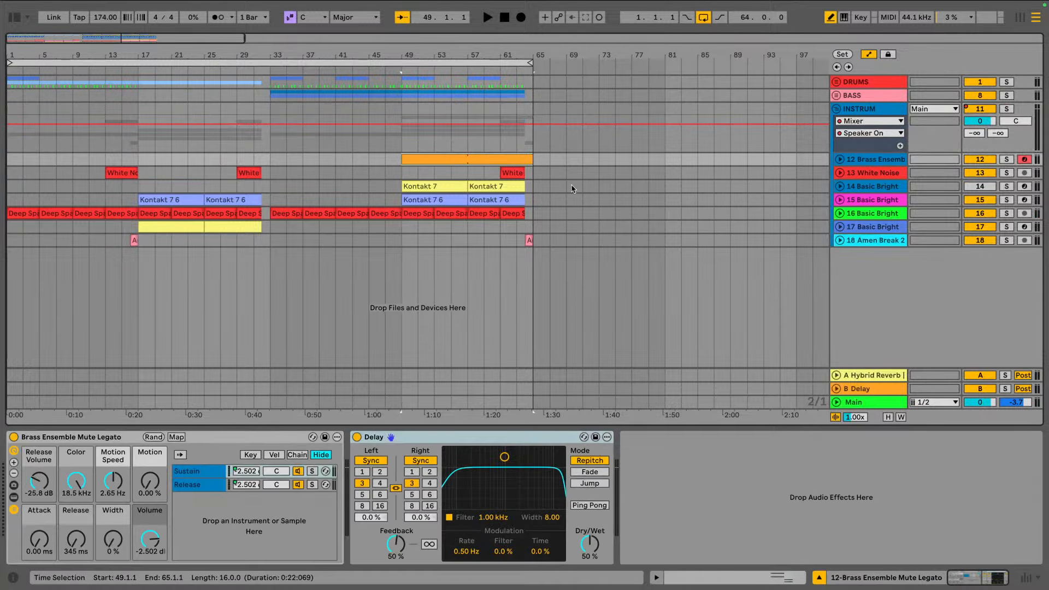
key("space")
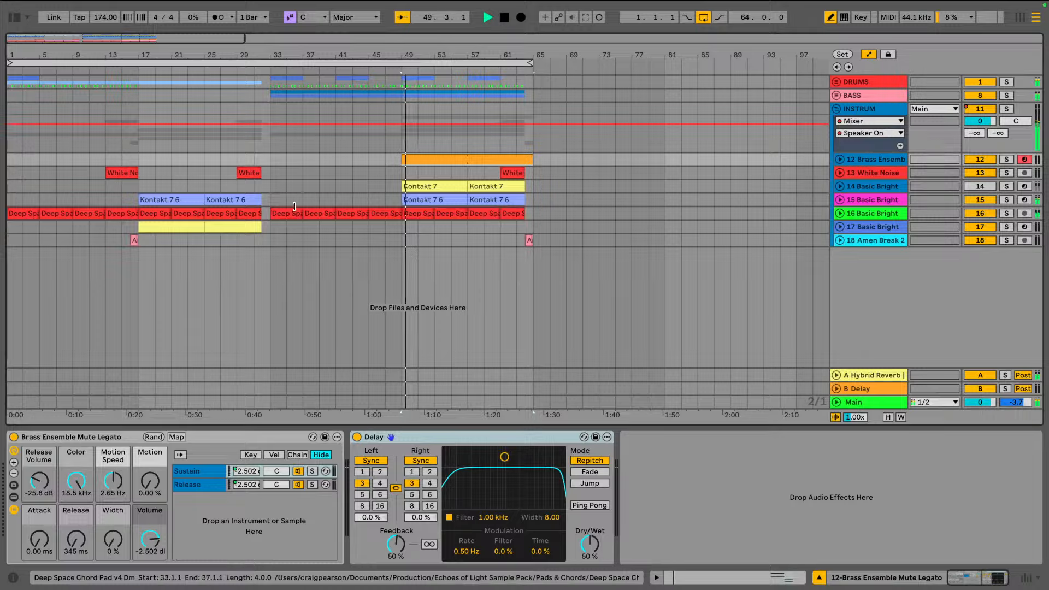
Copy all tracks from bars 33 to 49, paste them at bar 65 and extend the loop to bar 81
left_click_drag(298, 241, 405, 63)
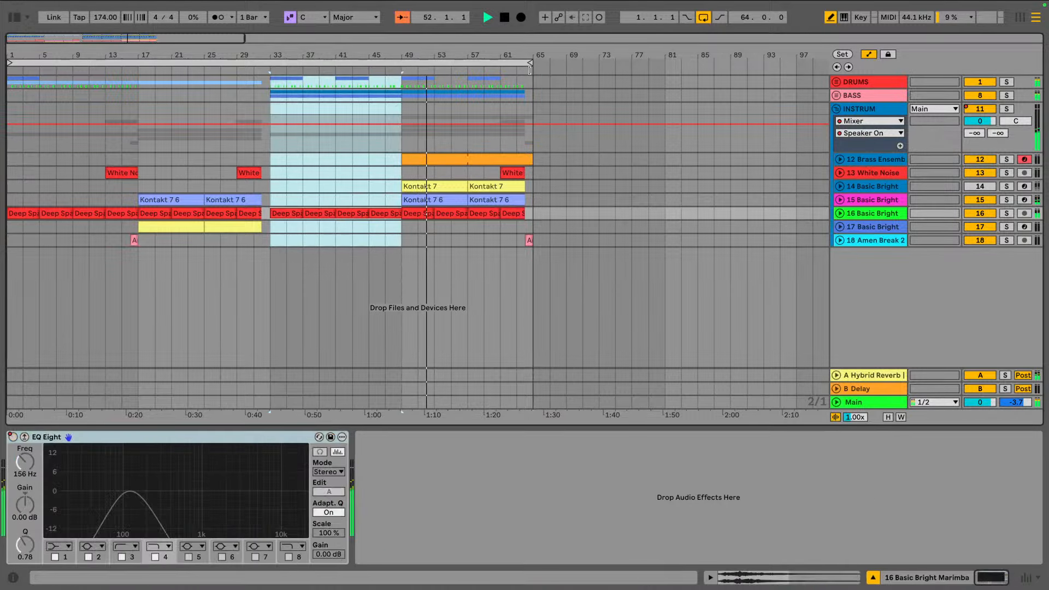
left_click(534, 86)
key("ctrl+v")
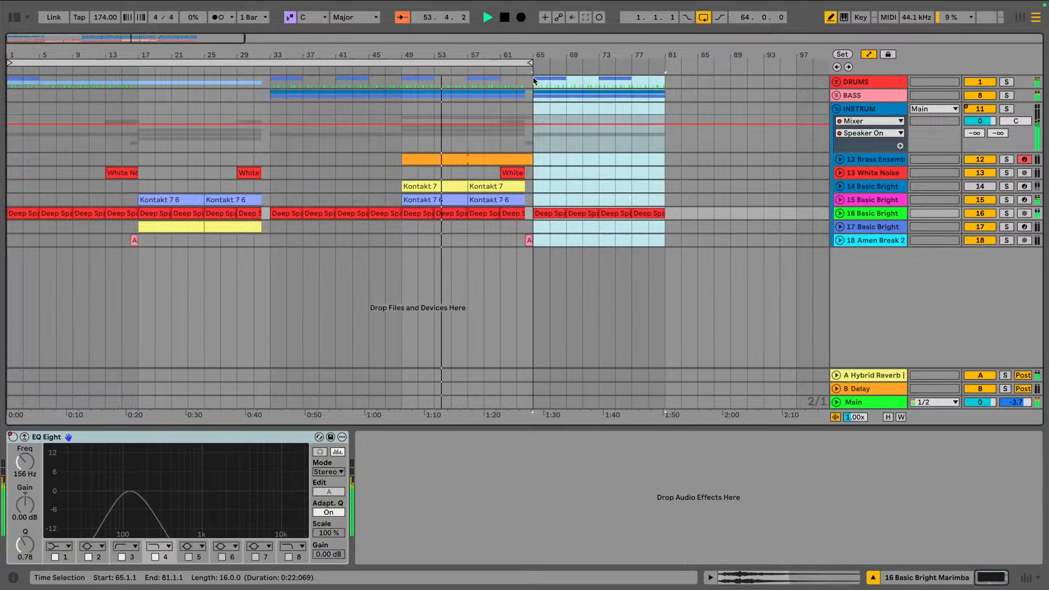
left_click_drag(530, 64, 663, 63)
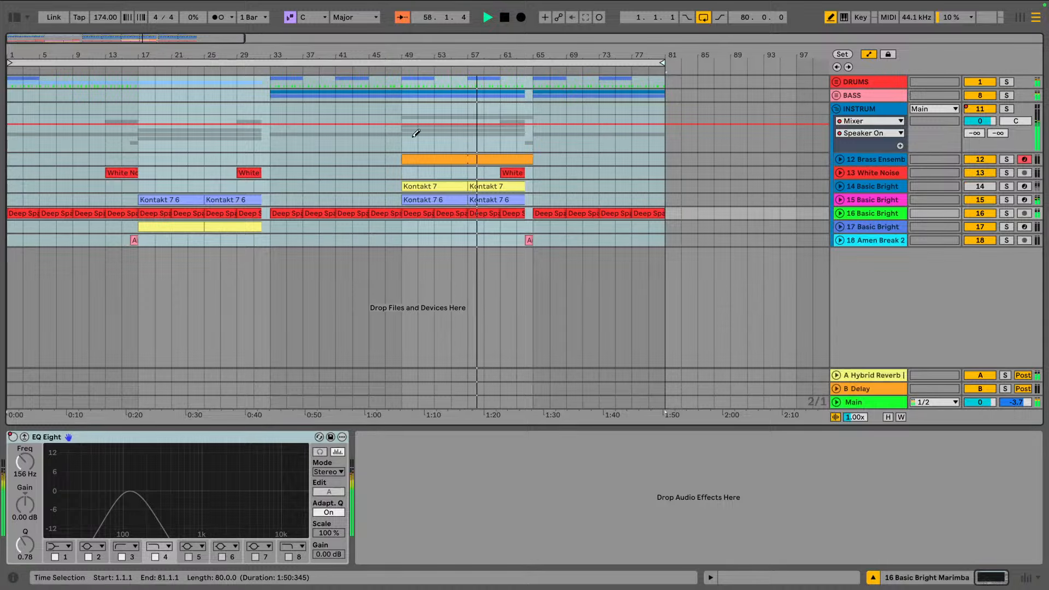
Copy all tracks from bars 49 to 65, paste them at bar 81 and extend the loop to bar 97
left_click_drag(402, 60, 167, 54)
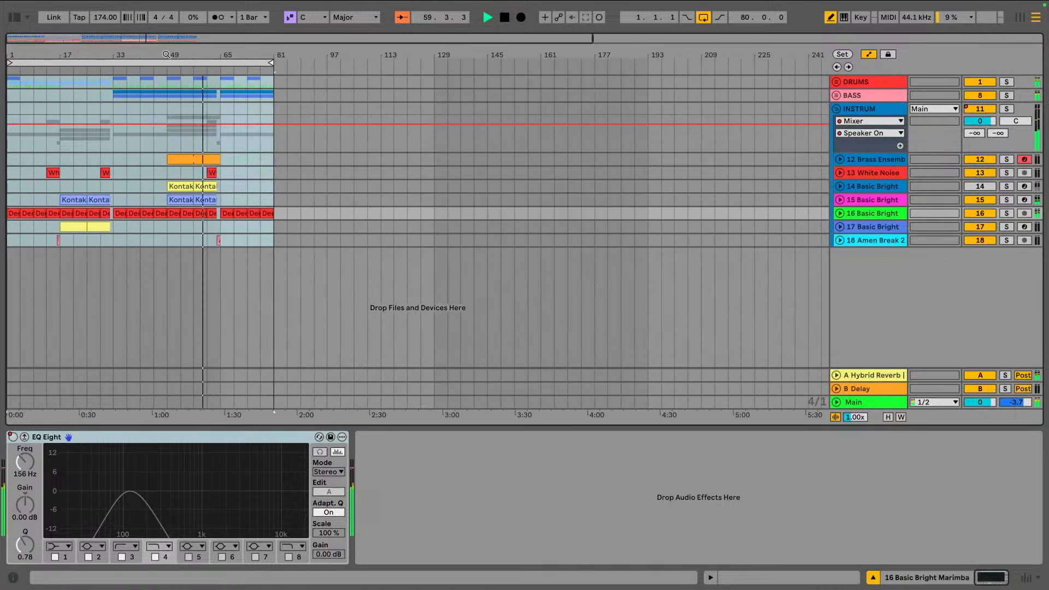
left_click_drag(169, 244, 220, 77)
key("super+z")
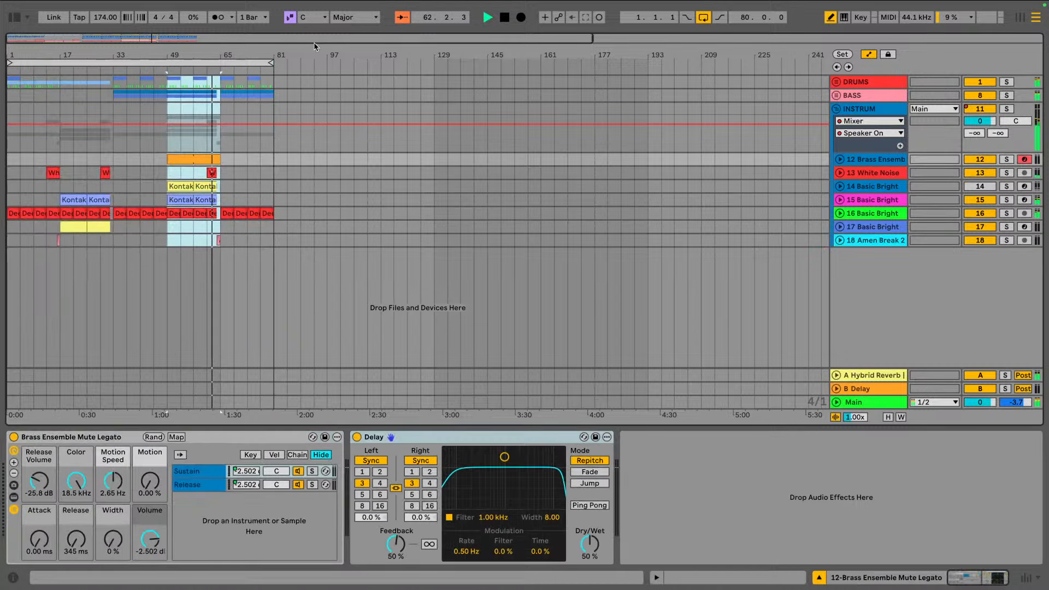
left_click(274, 83)
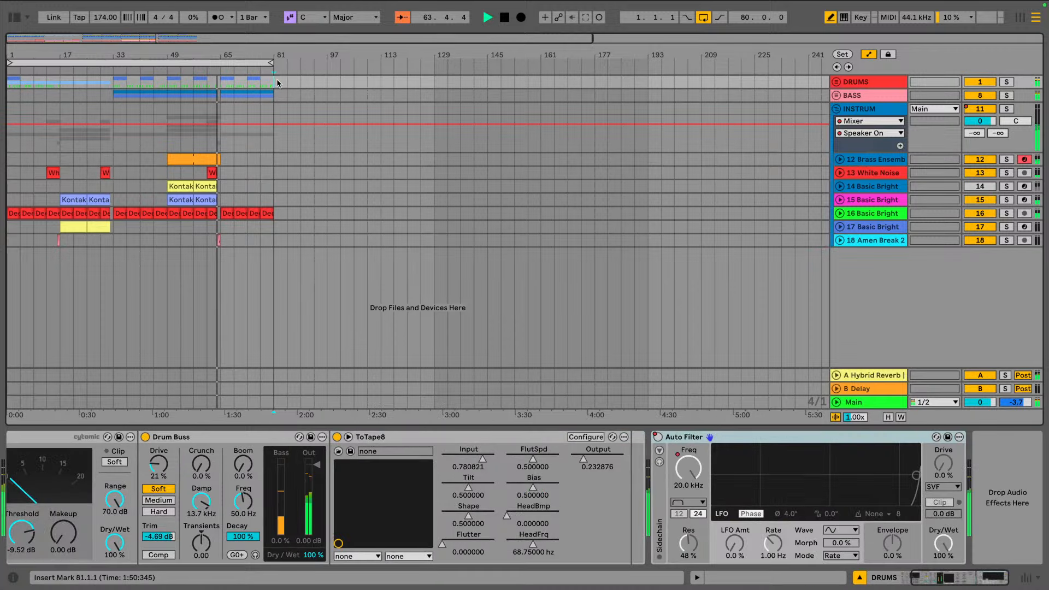
key("super+v")
left_click_drag(272, 59, 325, 60)
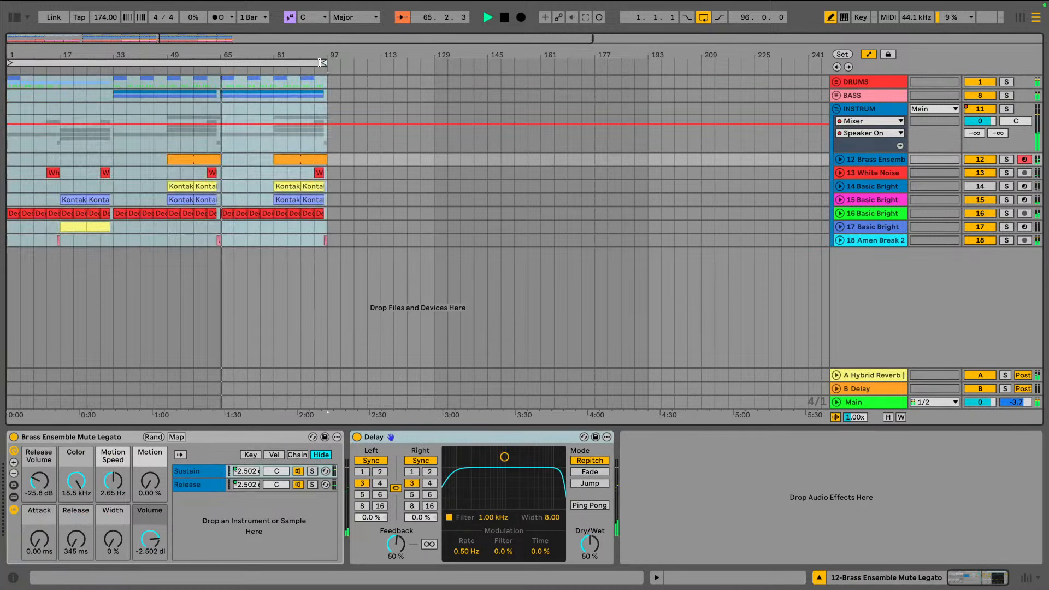
Fold the INSTRUM group and stop playback
left_click(836, 108)
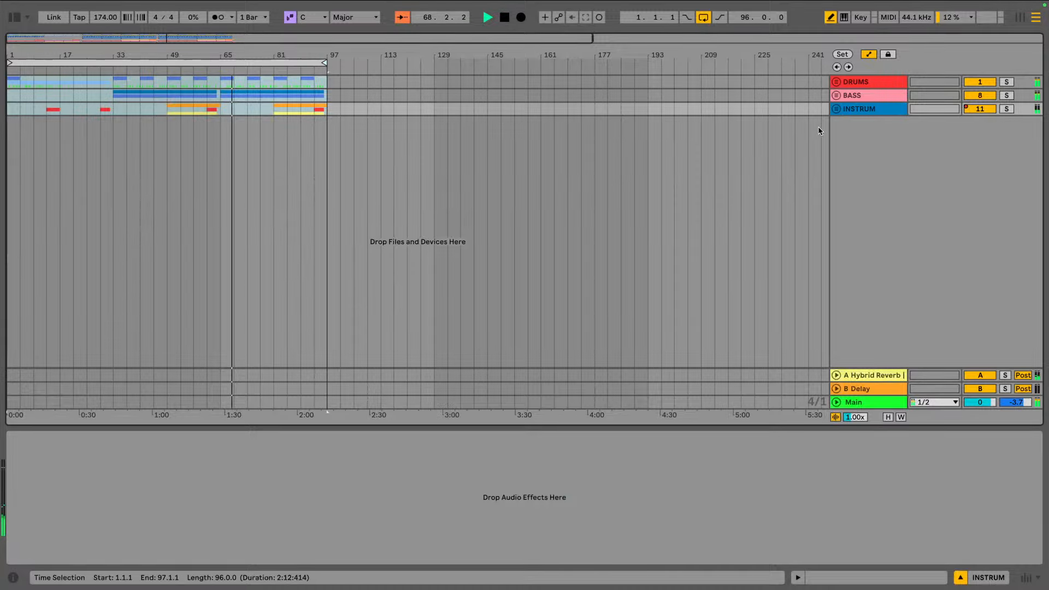
key("space")
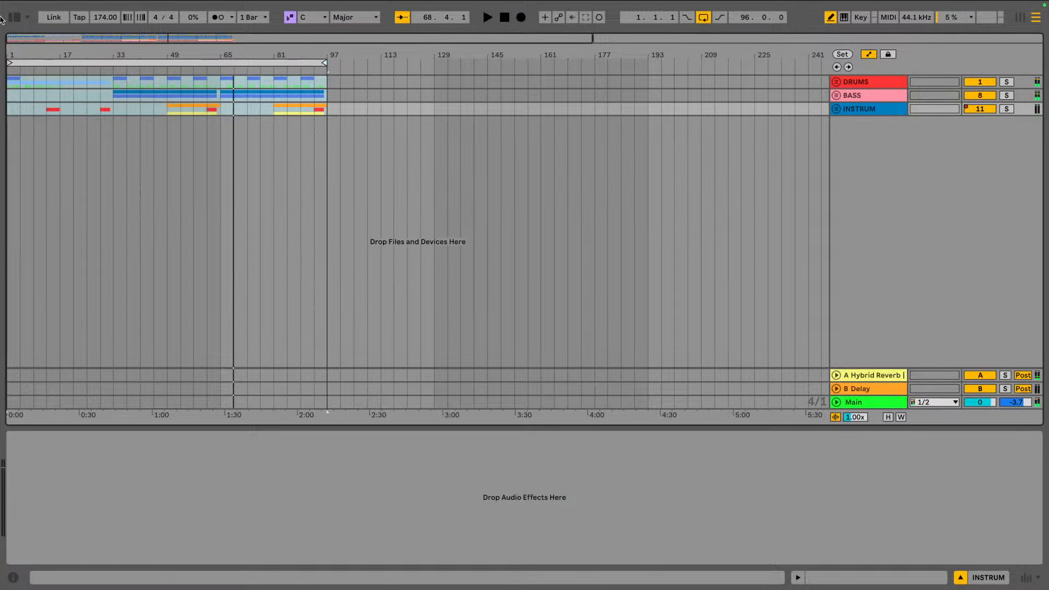
Show the browser, open the Production folder under Places and widen the browser to show full file names
left_click(13, 18)
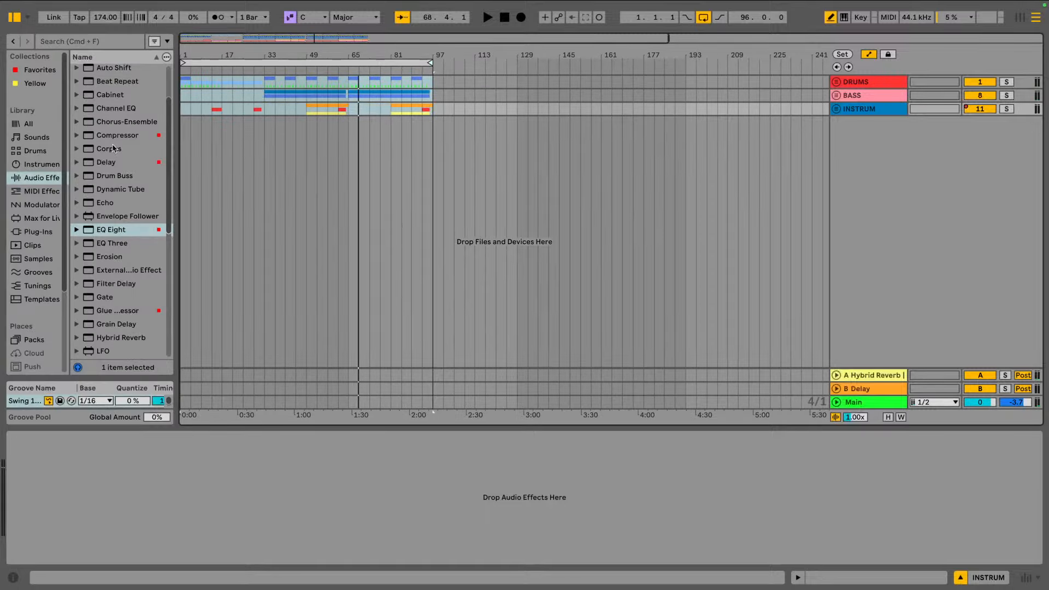
scroll(113, 149, "down", 5)
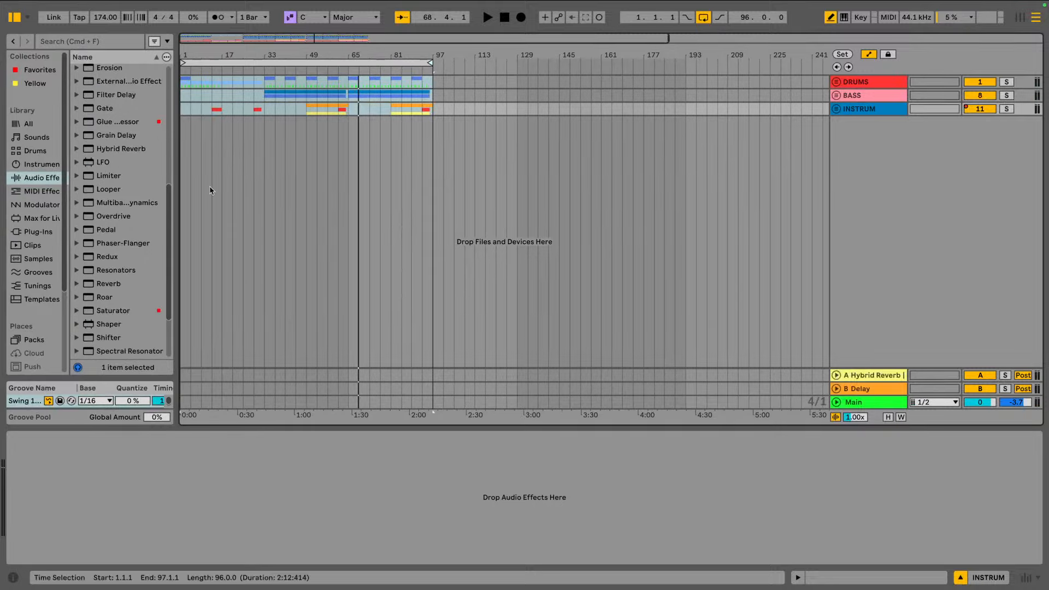
left_click(317, 60)
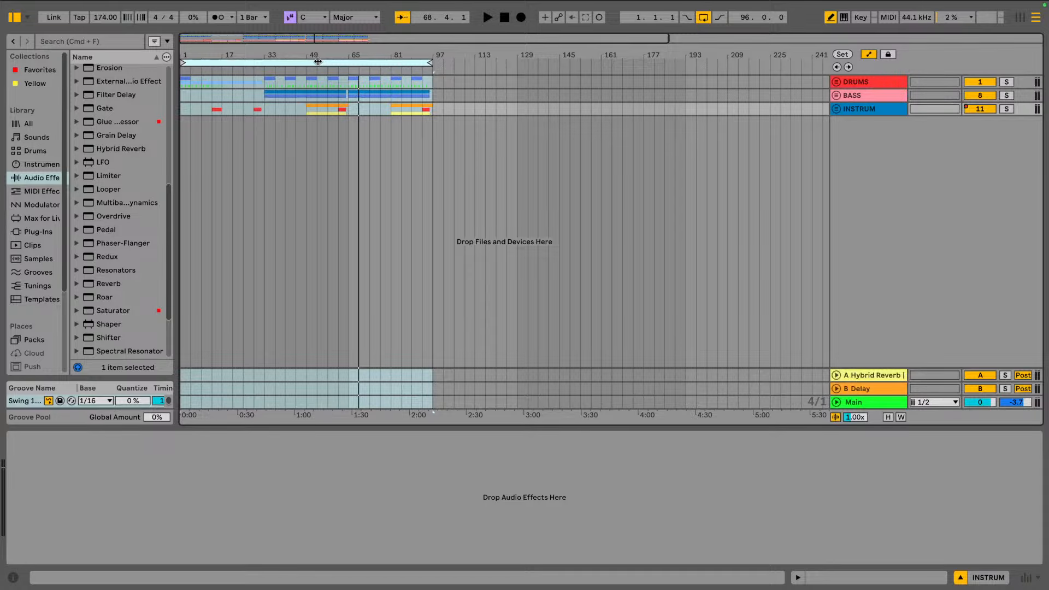
scroll(86, 276, "up", 1)
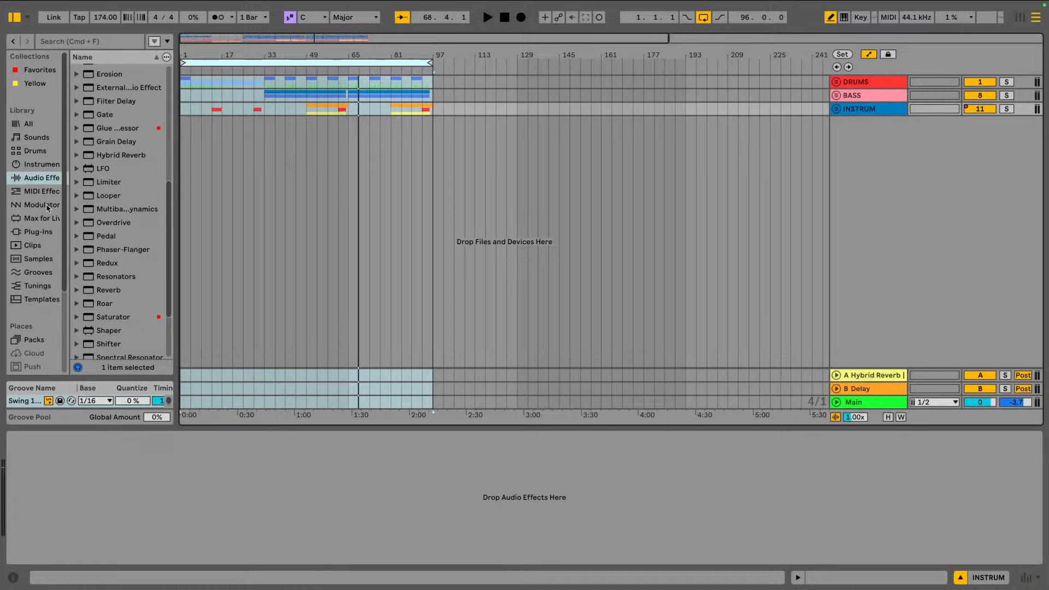
scroll(16, 290, "down", 5)
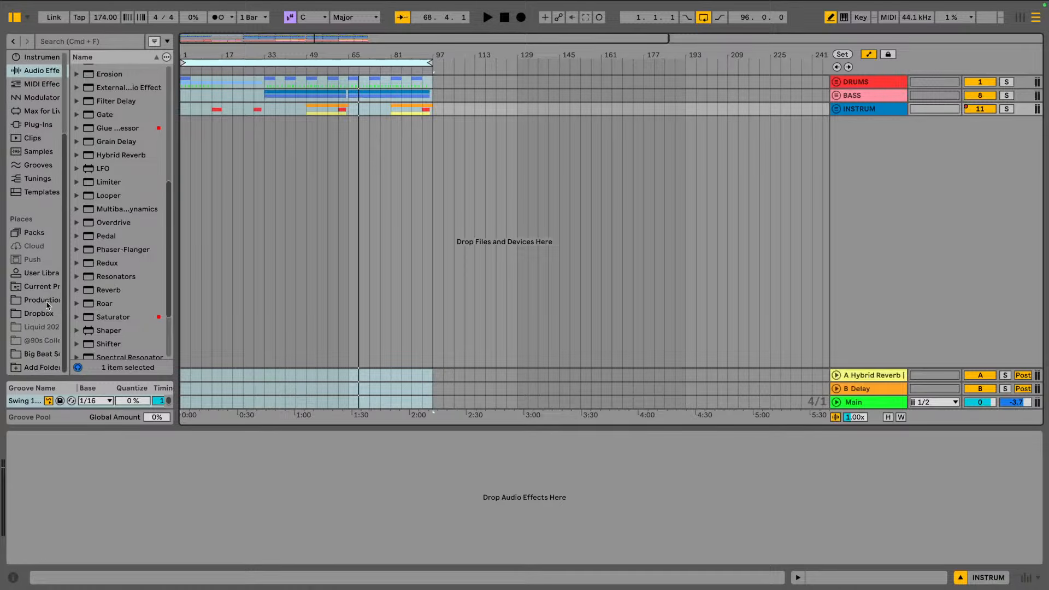
left_click(47, 303)
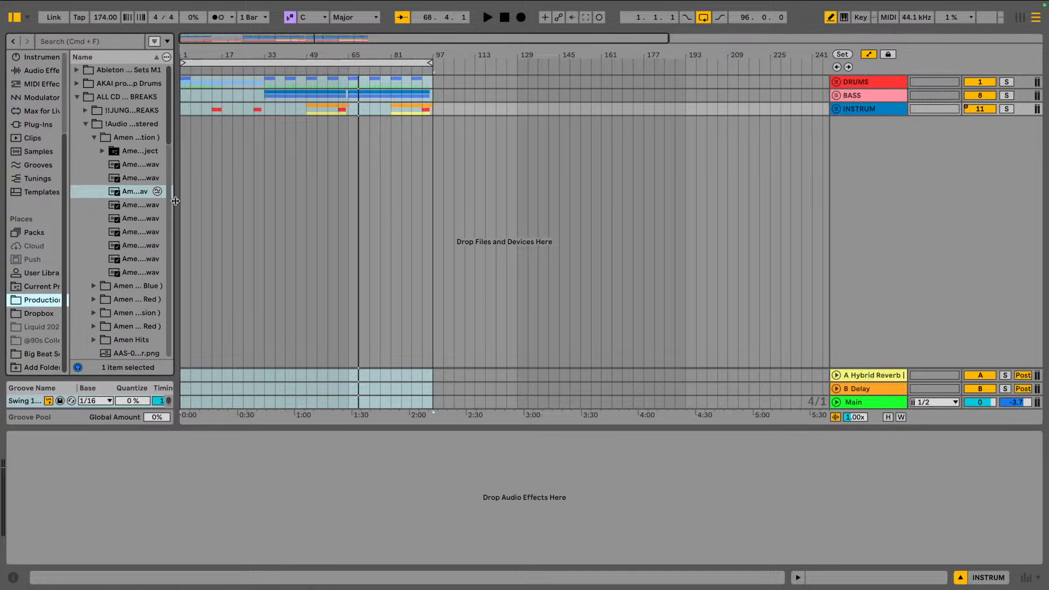
left_click_drag(175, 204, 322, 203)
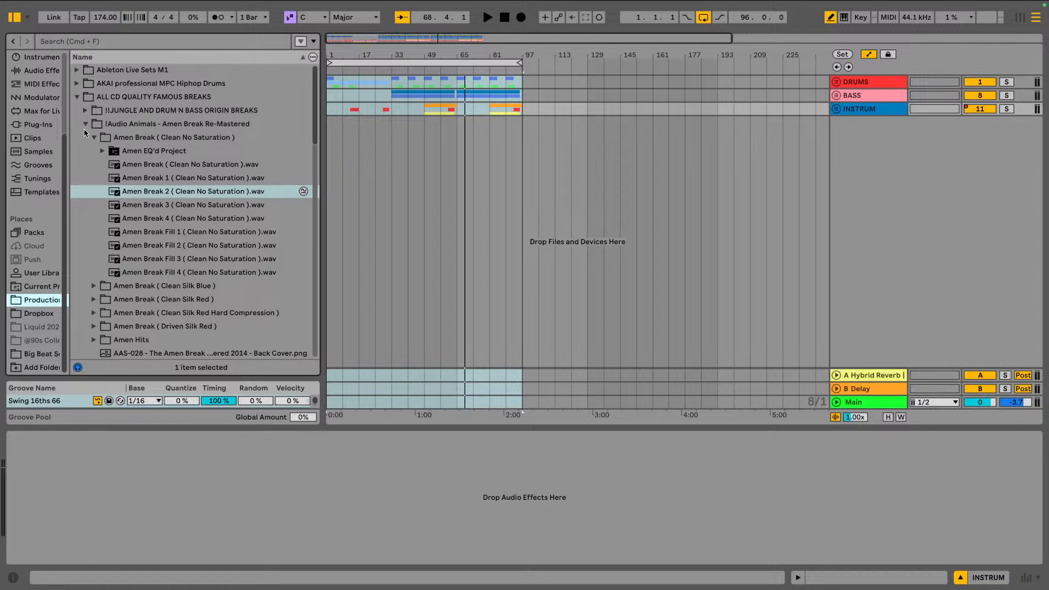
Collapse the Audio Animals Amen Break Re-Mastered folder and expand the breaks 4 maschine folder to its think loops
left_click(86, 124)
scroll(112, 251, "down", 3)
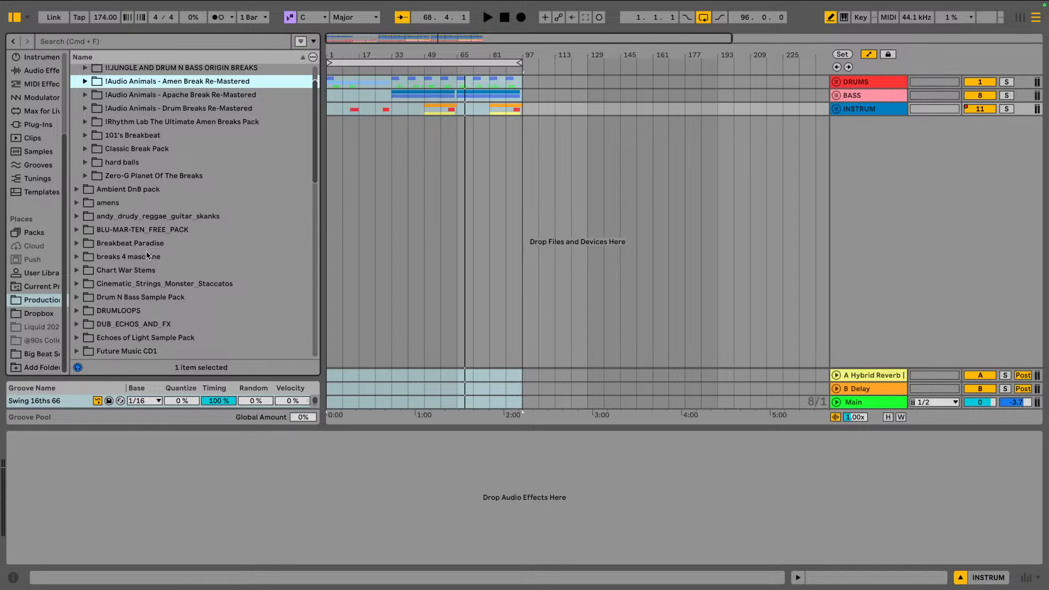
left_click(78, 259)
scroll(109, 250, "down", 10)
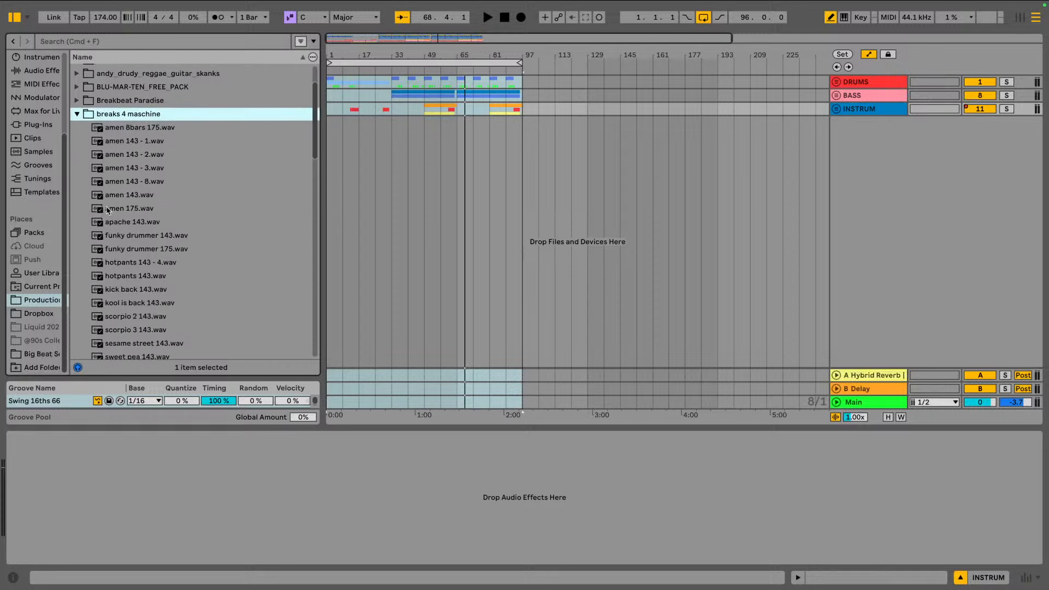
scroll(134, 248, "down", 10)
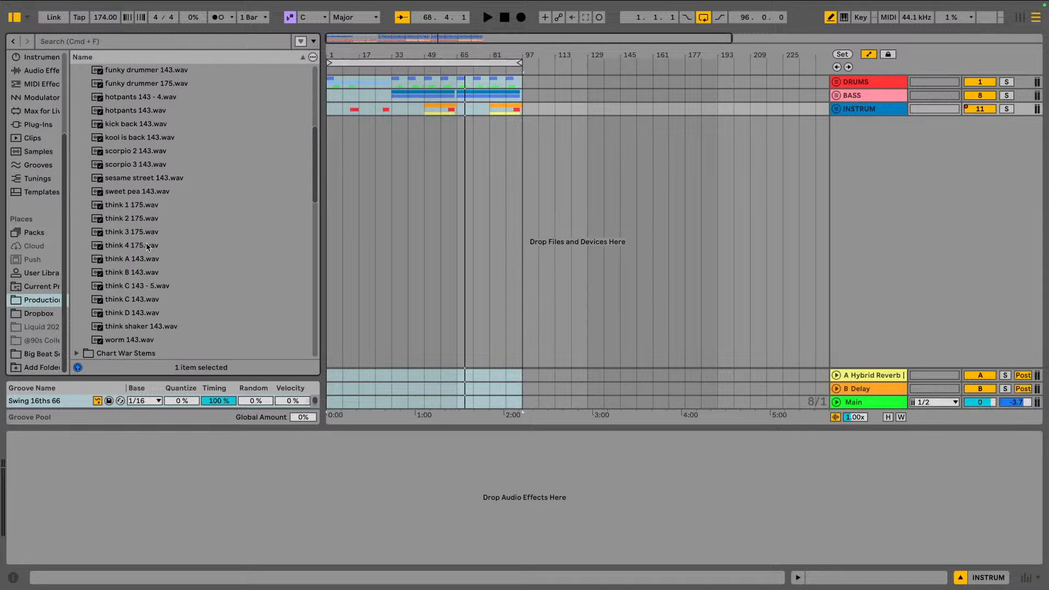
Audition the think A 143, think B 143, think 3 175 and think 4 175 breaks
left_click(134, 246)
left_click(136, 257)
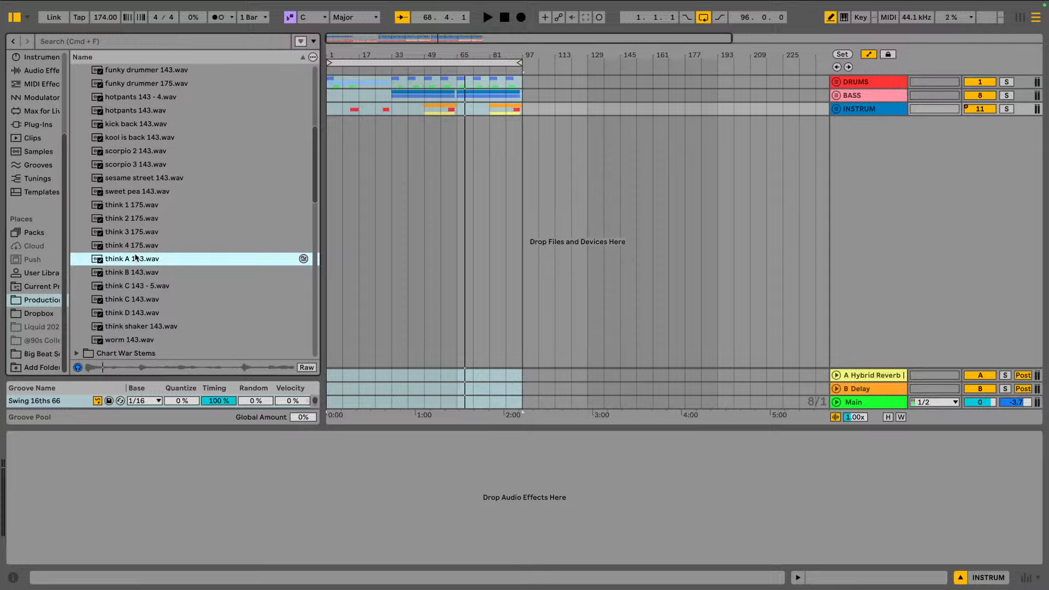
scroll(137, 256, "down", 1)
left_click(138, 259)
scroll(131, 227, "down", 1)
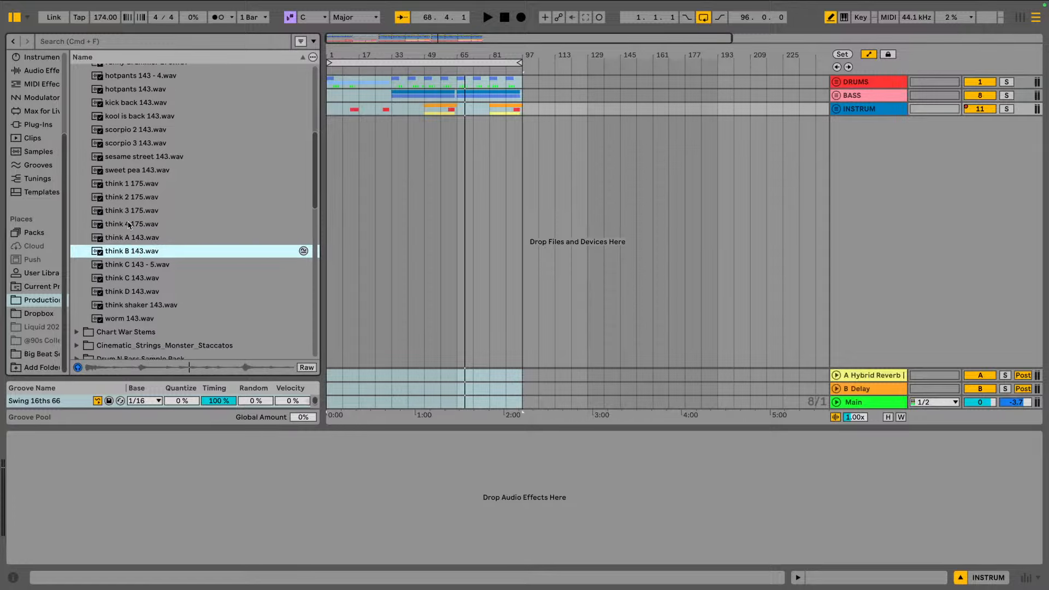
left_click(156, 211)
left_click(138, 227)
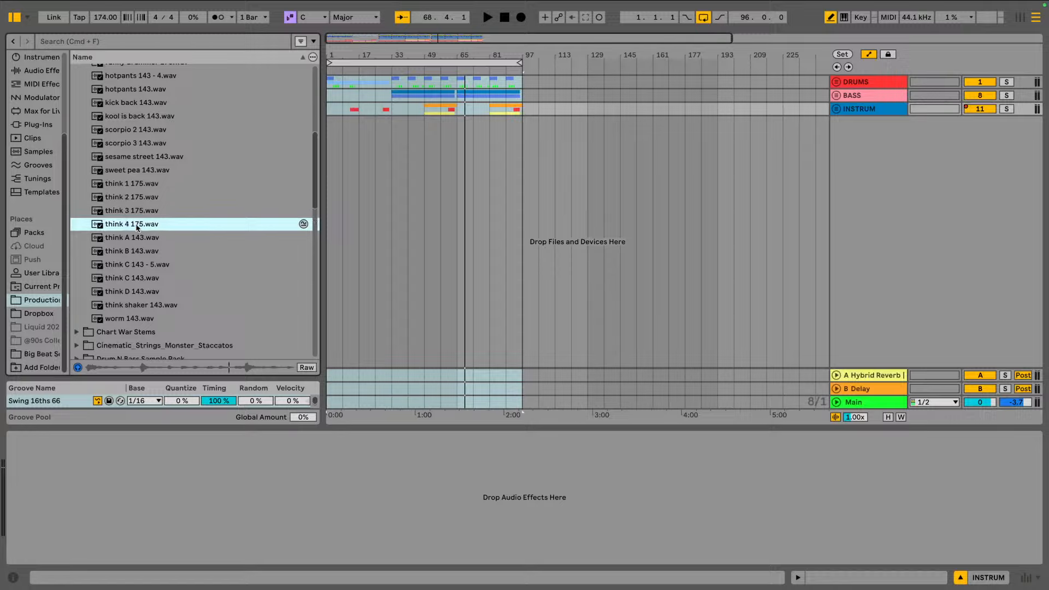
Look through the rest of the breaks 4 maschine folder and audition think 3 175, think 2 175 and think 1 175
scroll(137, 225, "up", 10)
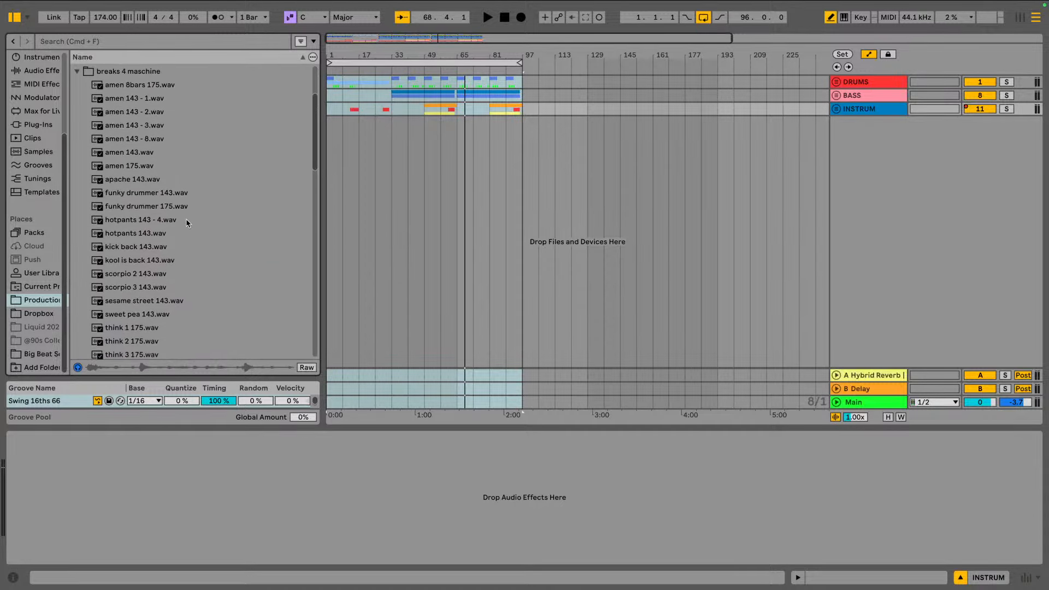
scroll(150, 161, "down", 5)
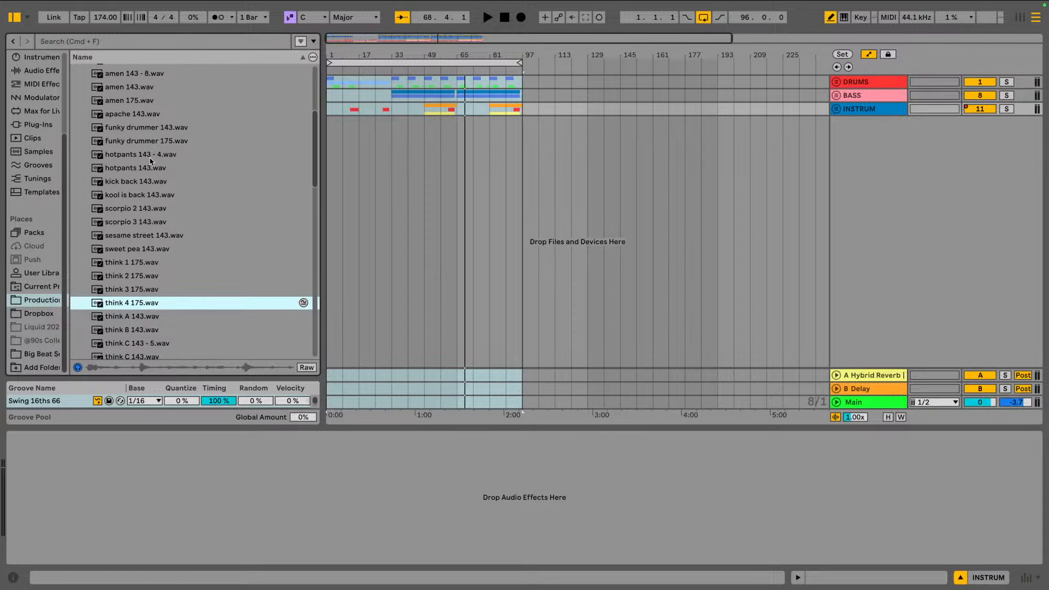
scroll(145, 169, "down", 4)
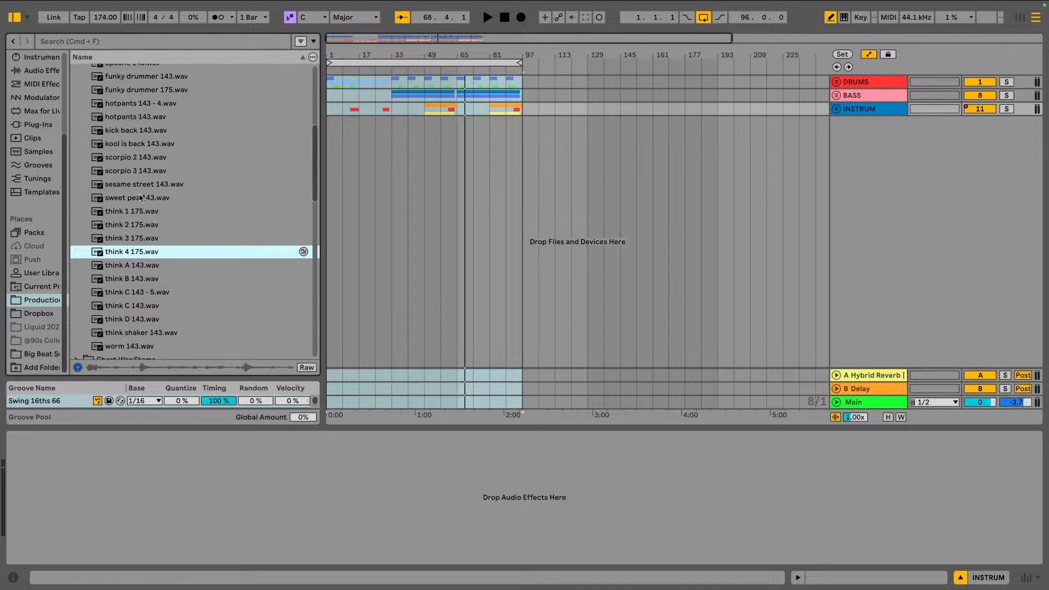
scroll(156, 225, "down", 1)
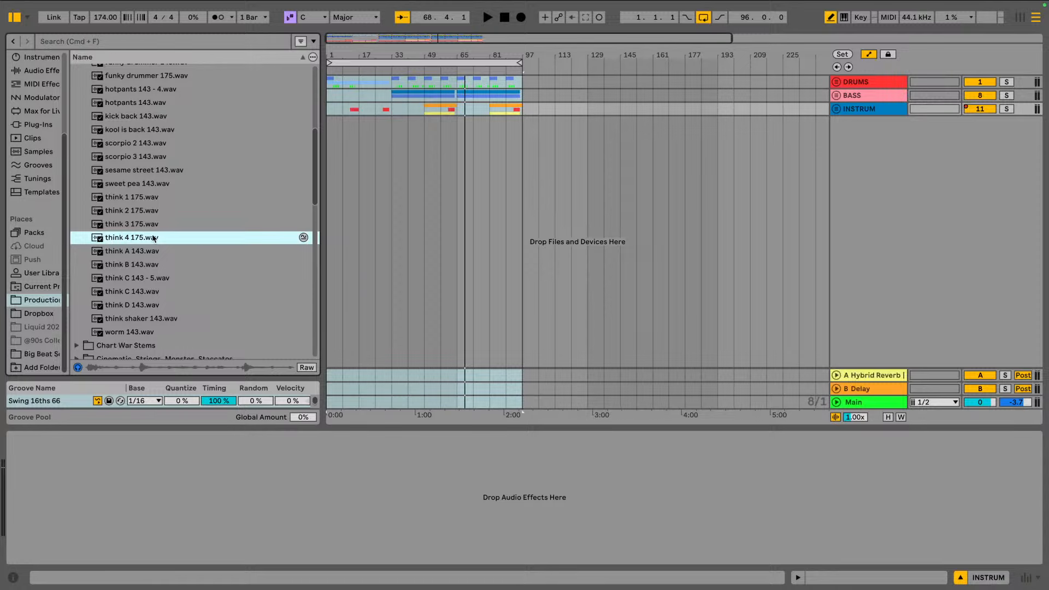
scroll(144, 236, "down", 1)
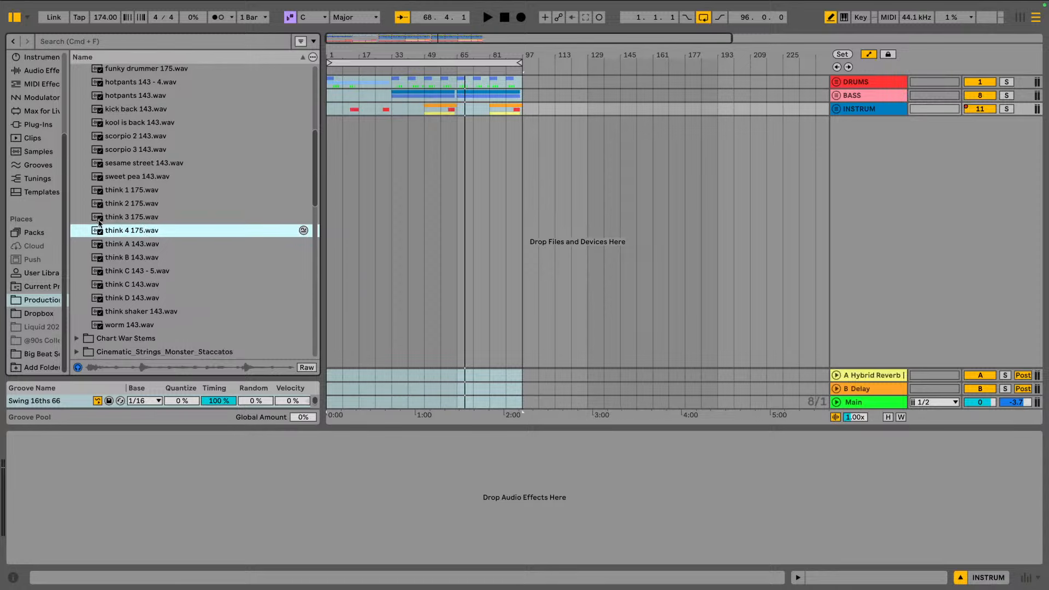
left_click(114, 217)
left_click(127, 204)
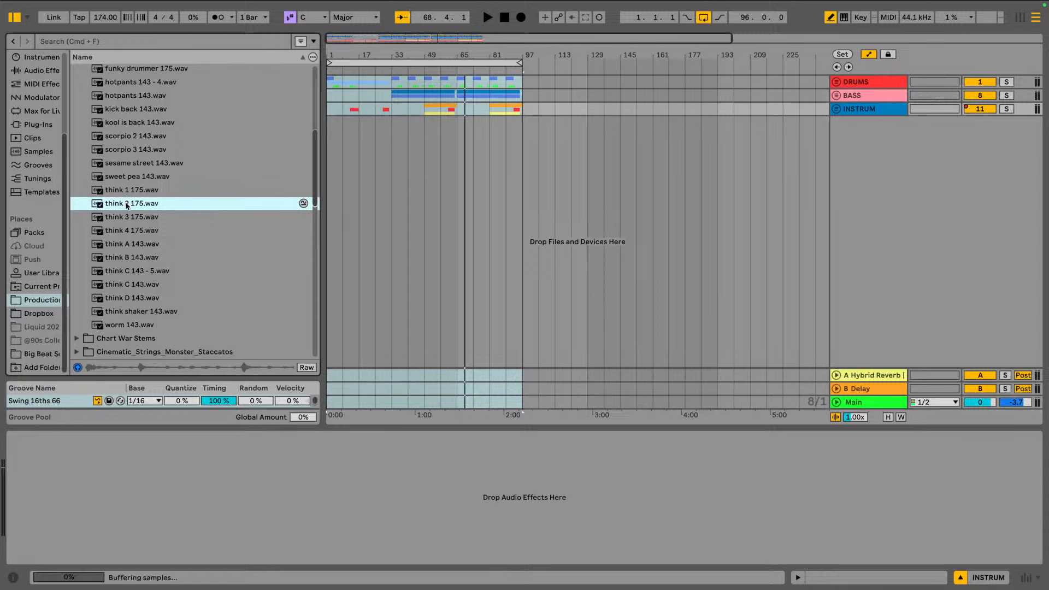
left_click(133, 192)
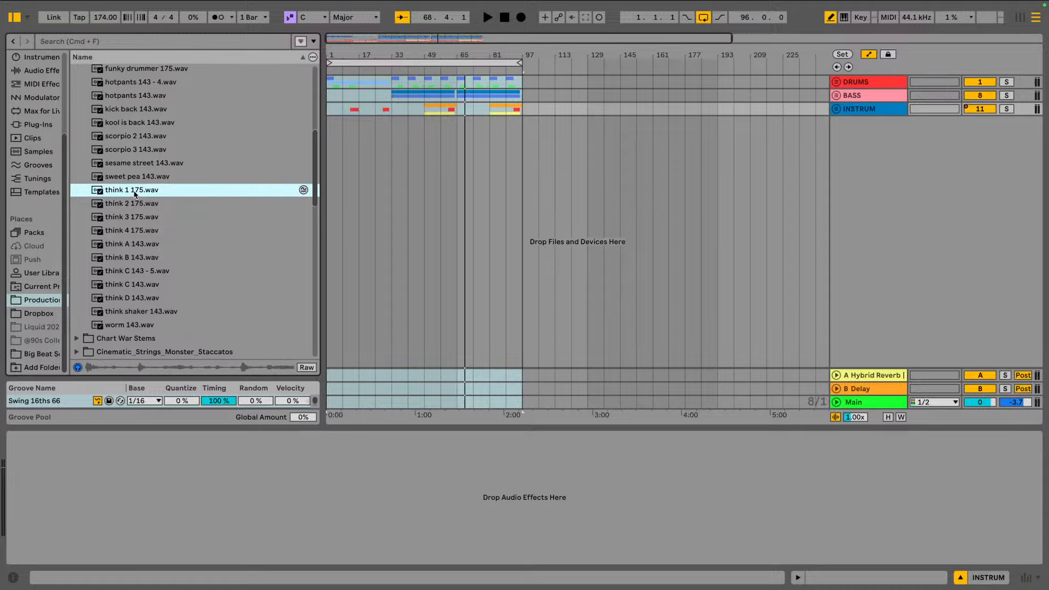
Place think 1 175.wav at bar 65 on a new audio track, then solo the track and play it
left_click_drag(134, 194, 453, 155)
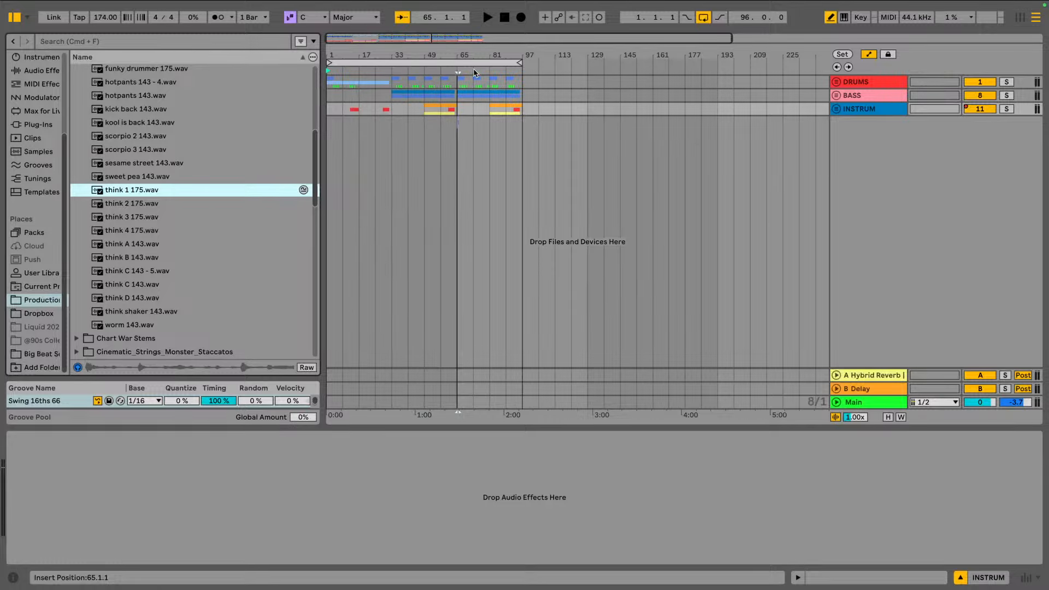
left_click_drag(465, 54, 510, 97)
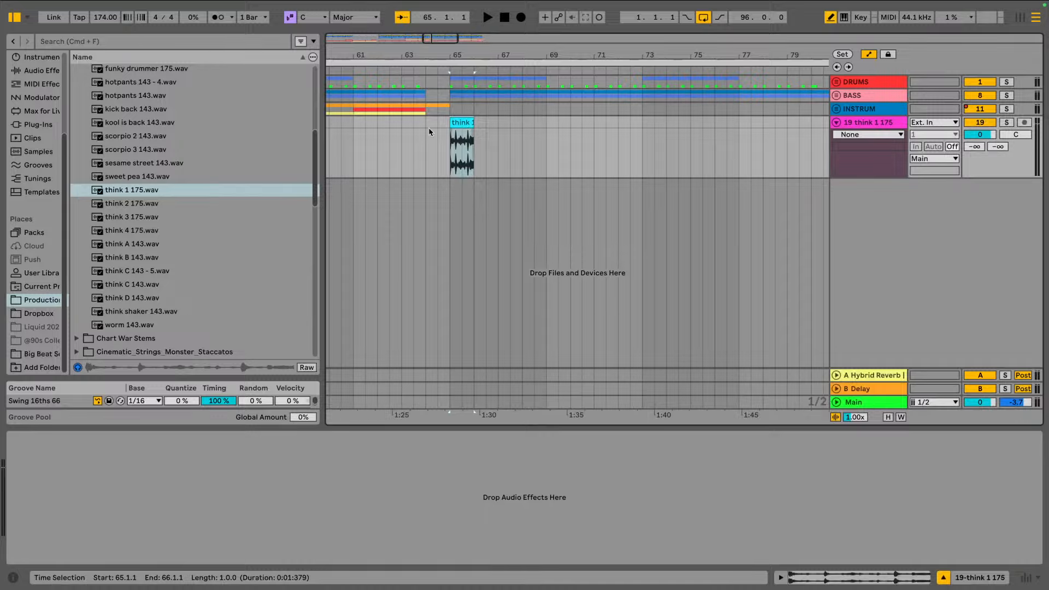
left_click(1008, 122)
key("space")
Place think 2 175.wav at bar 66 on the same track, directly after the think 1 175 clip
left_click(135, 206)
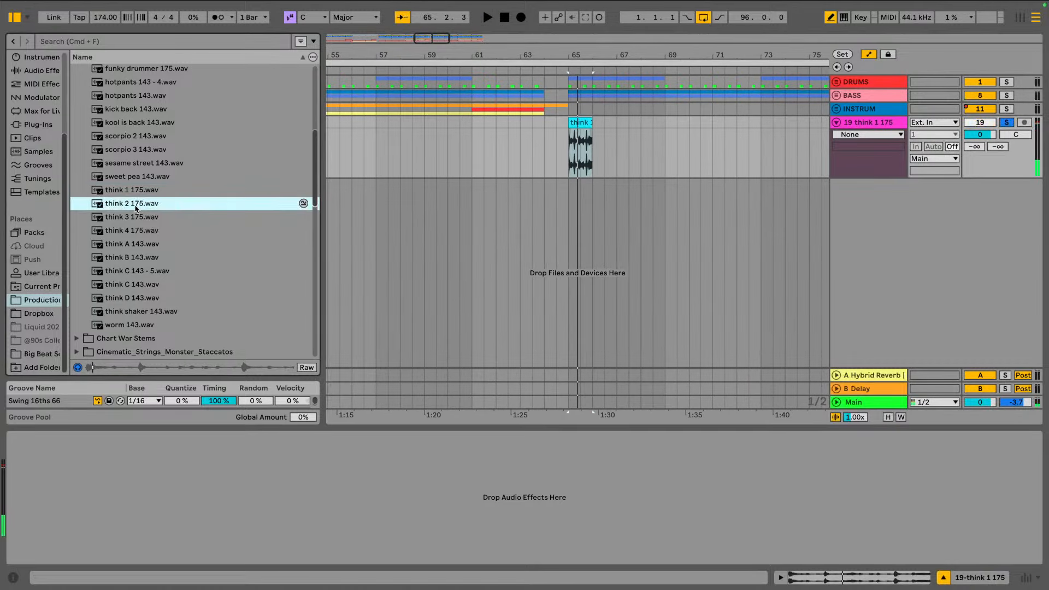
left_click_drag(132, 207, 584, 159)
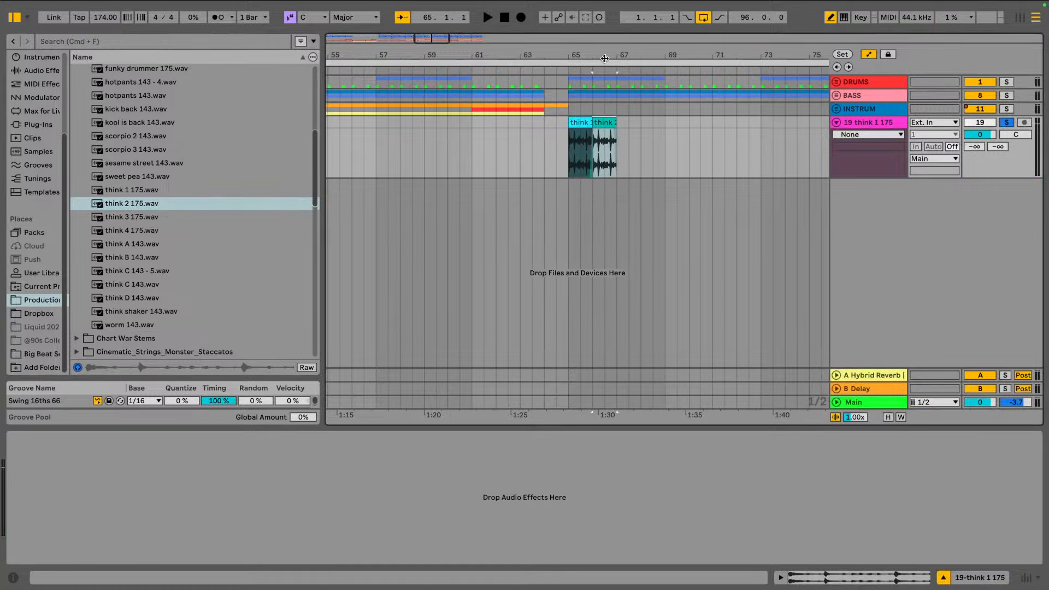
left_click_drag(605, 58, 603, 137)
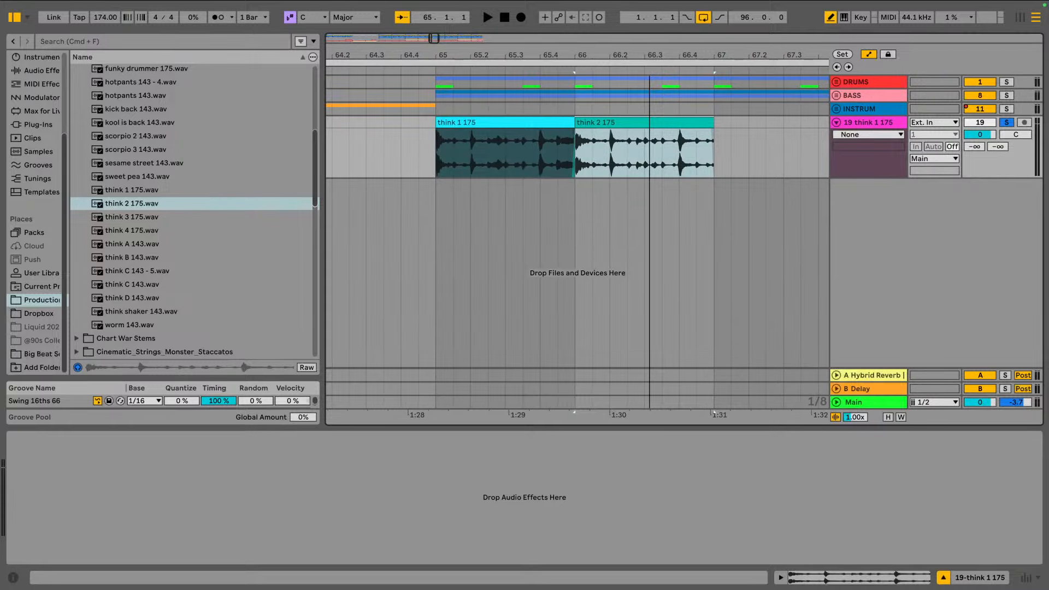
Lower the think 1 175 track's volume to -9.0 dB and play the clip from bar 65 to check the level
left_click(512, 121)
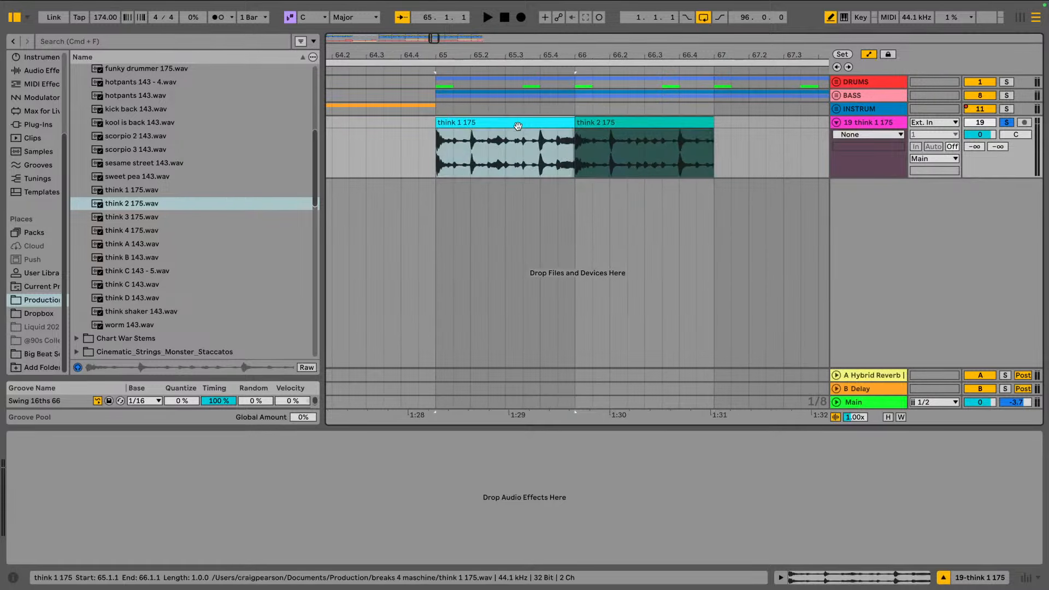
key("Tab")
left_click_drag(246, 347, 245, 367)
key("space")
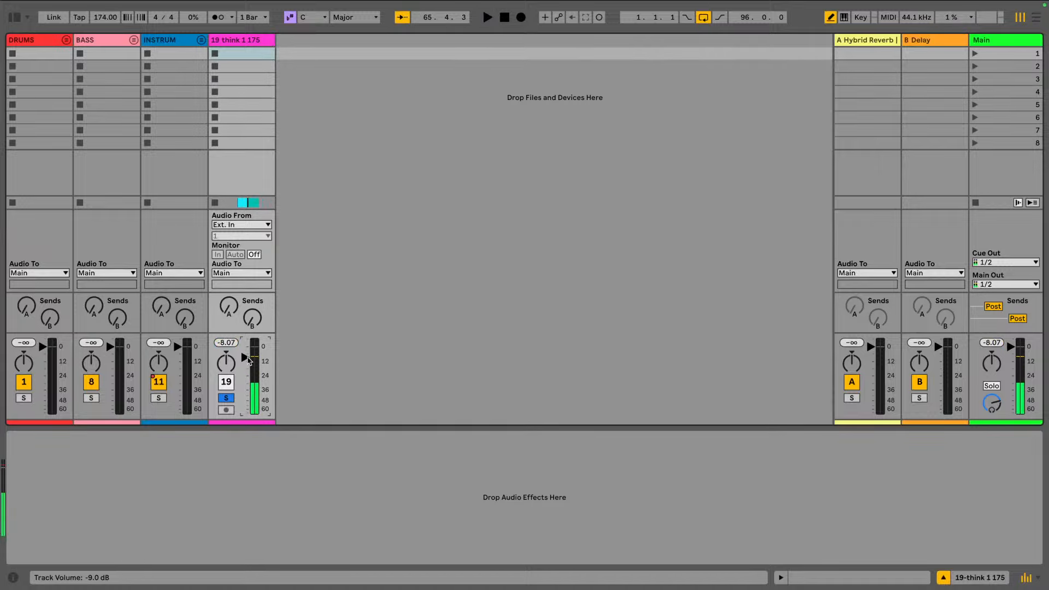
key("Tab")
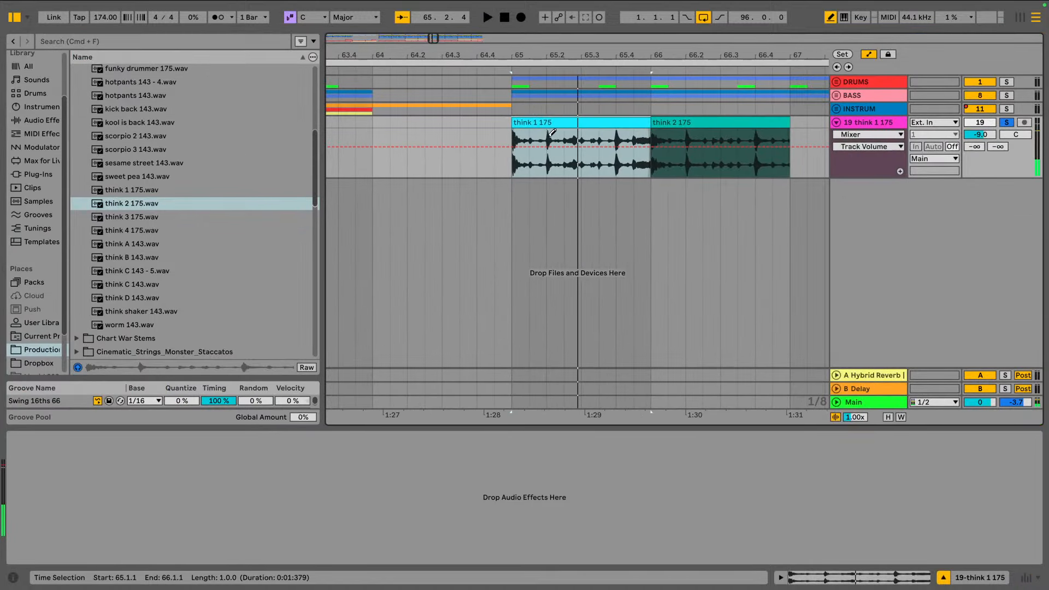
key("Tab")
key("Tab")
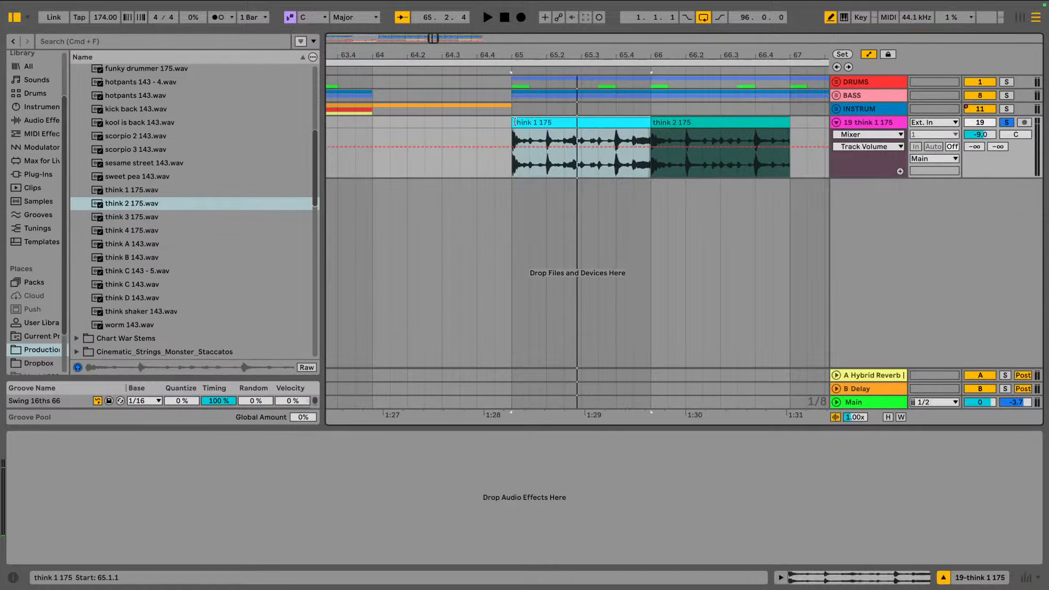
Hide the browser and the automation display, and play the think 1 175 clip from bar 65
left_click(14, 17)
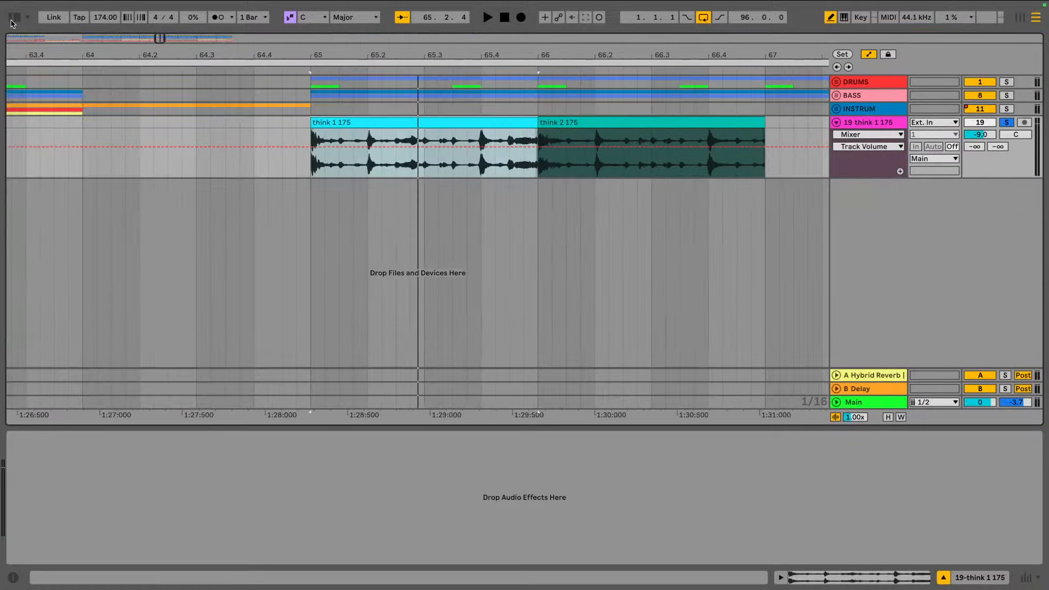
key("a")
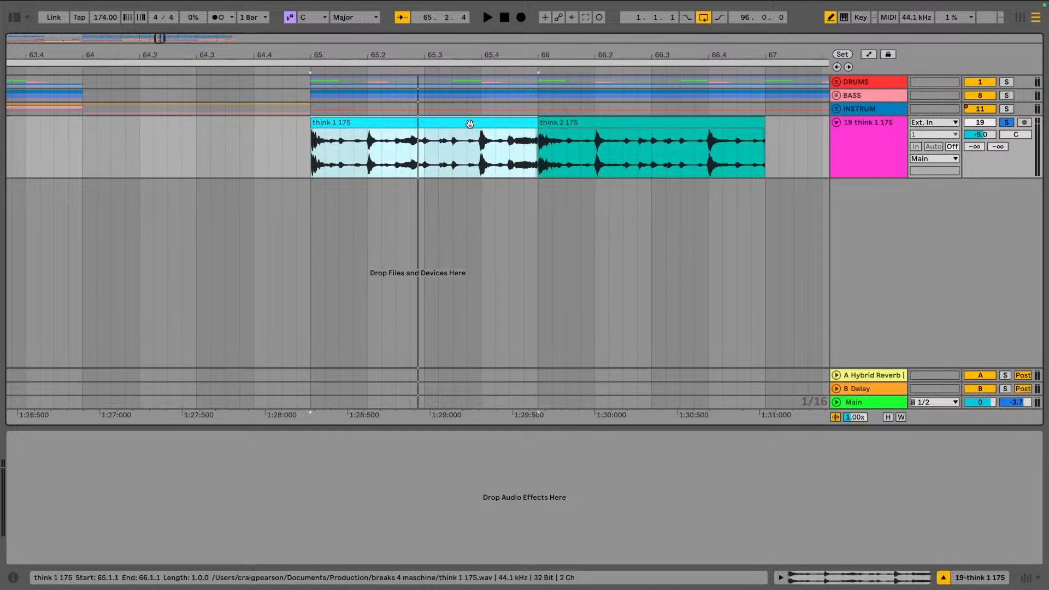
left_click(473, 120)
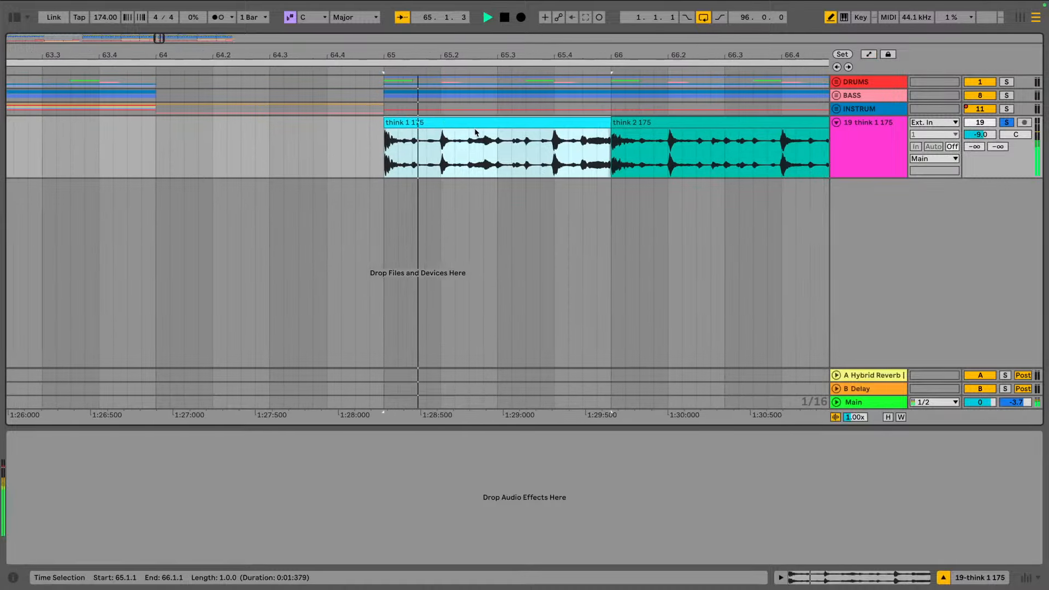
key("space")
key("space")
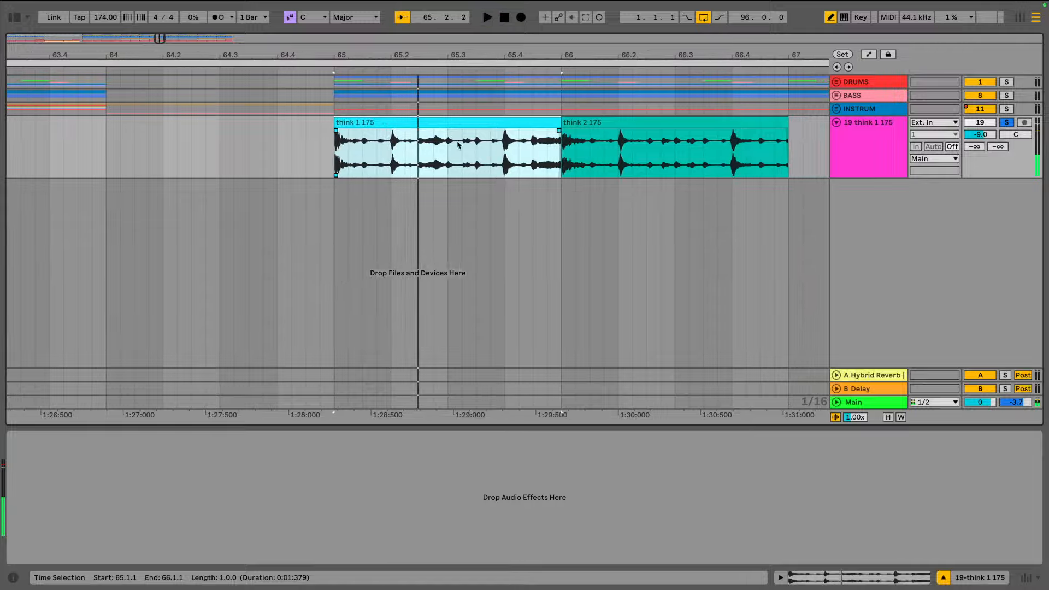
Shorten the think 1 175 clip to end at 65.2.3 and trim the start of the think 2 175 clip to 66.2.3
left_click_drag(553, 120, 421, 133)
key("space")
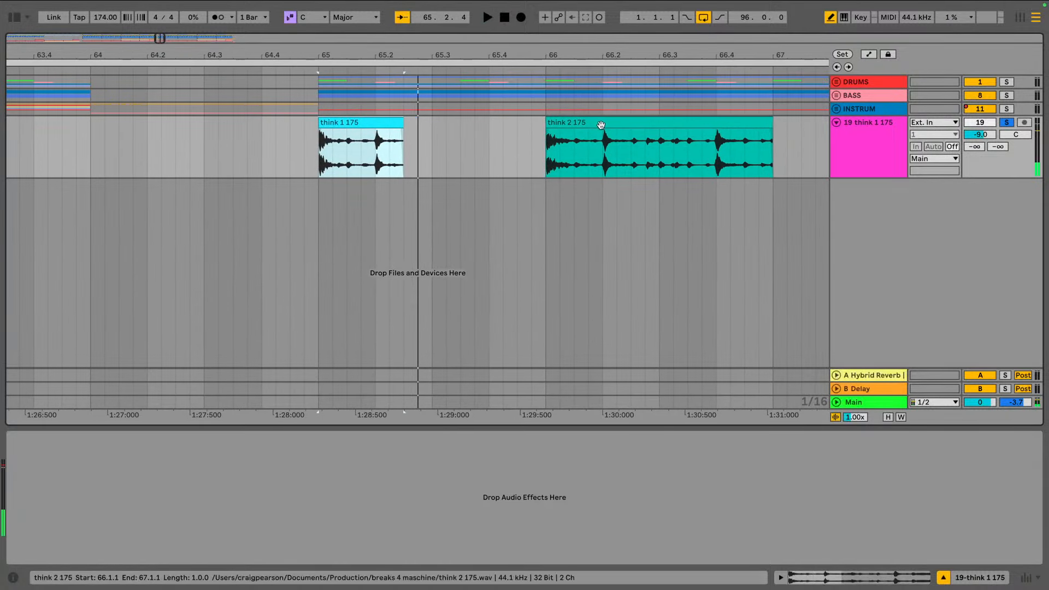
left_click(601, 125)
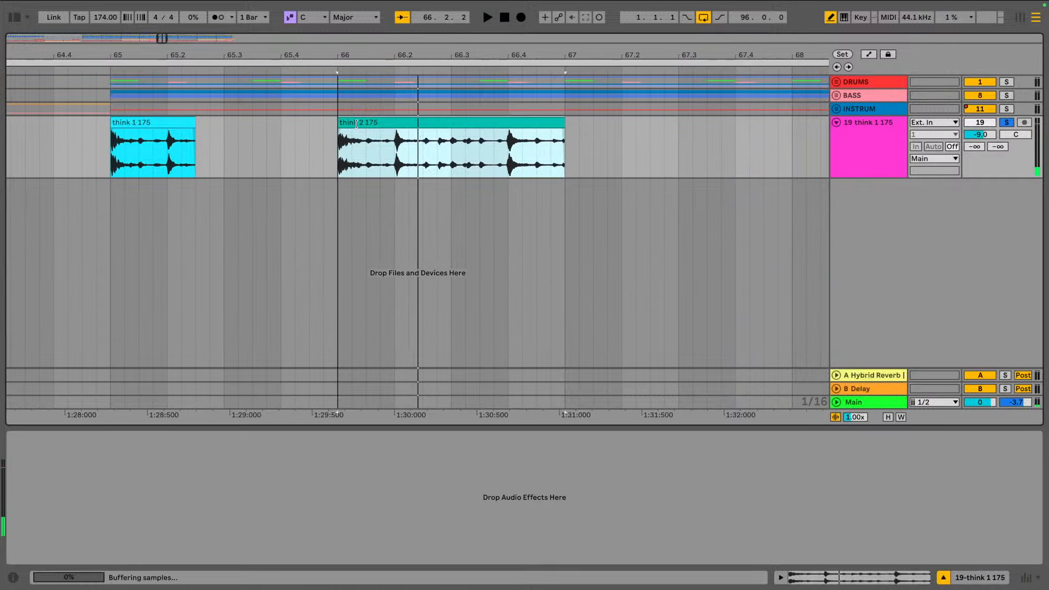
left_click_drag(339, 129, 418, 128)
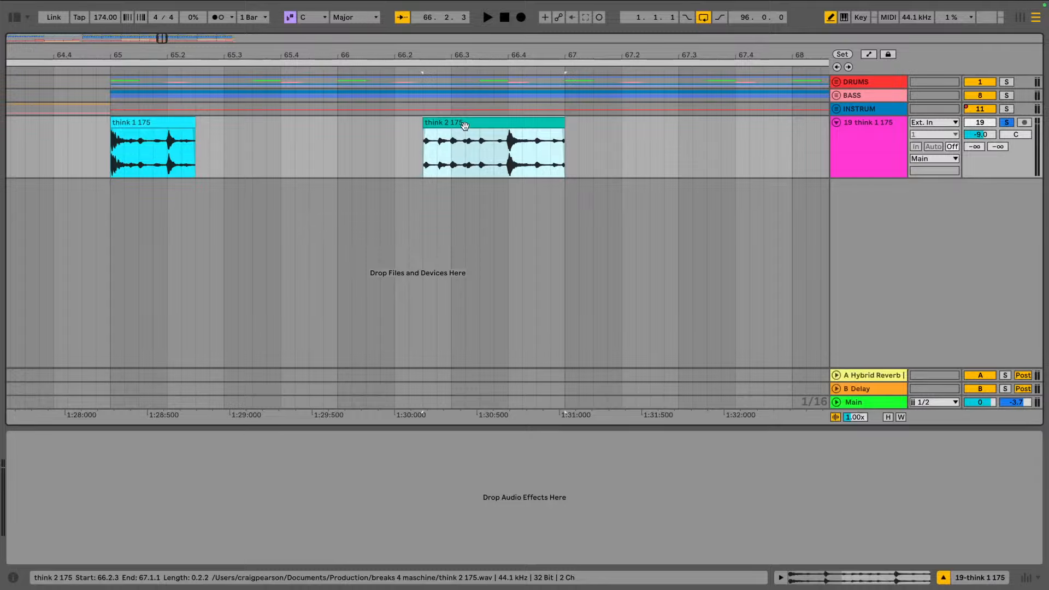
Move the trimmed think 2 175 clip to 65.2.3, directly after think 1 175, and play the combined break from bar 65
left_click_drag(464, 126, 236, 125)
left_click(160, 122)
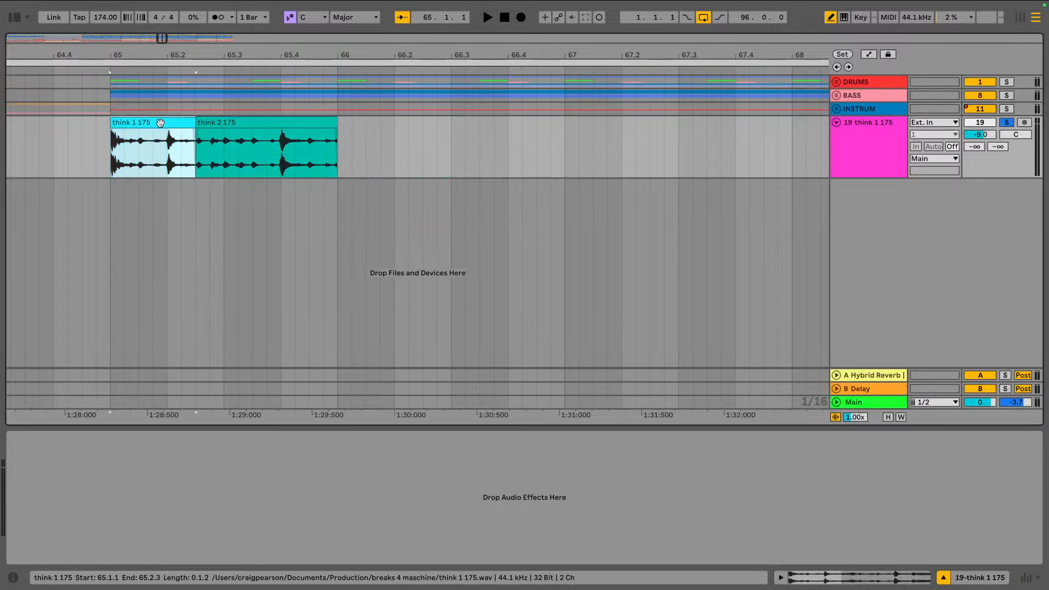
key("space")
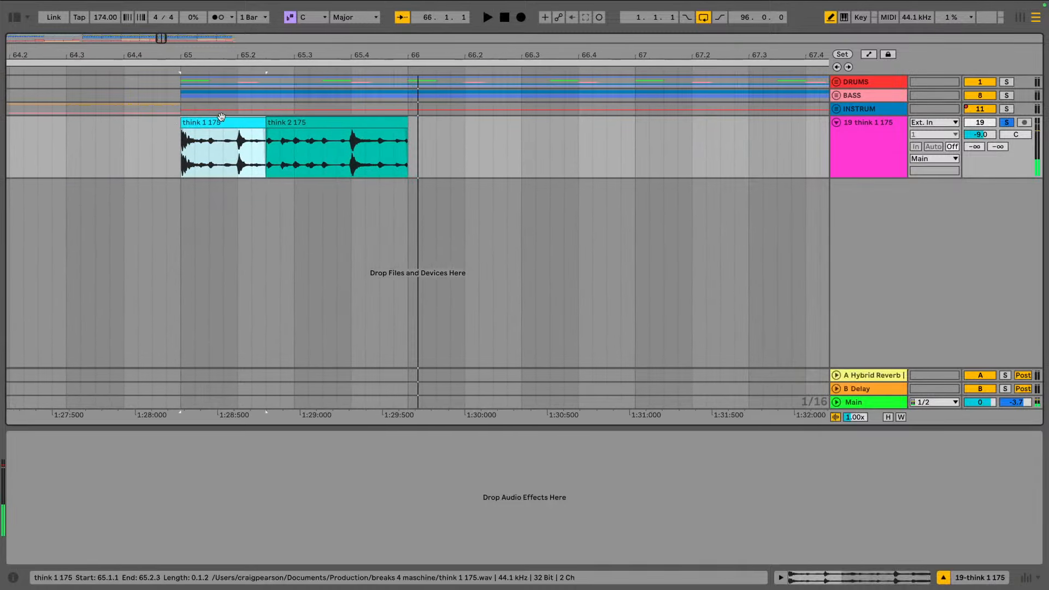
Select both think clips from bar 65 to bar 66, play them and consolidate them into a single one-bar clip
left_click(318, 122, "shift")
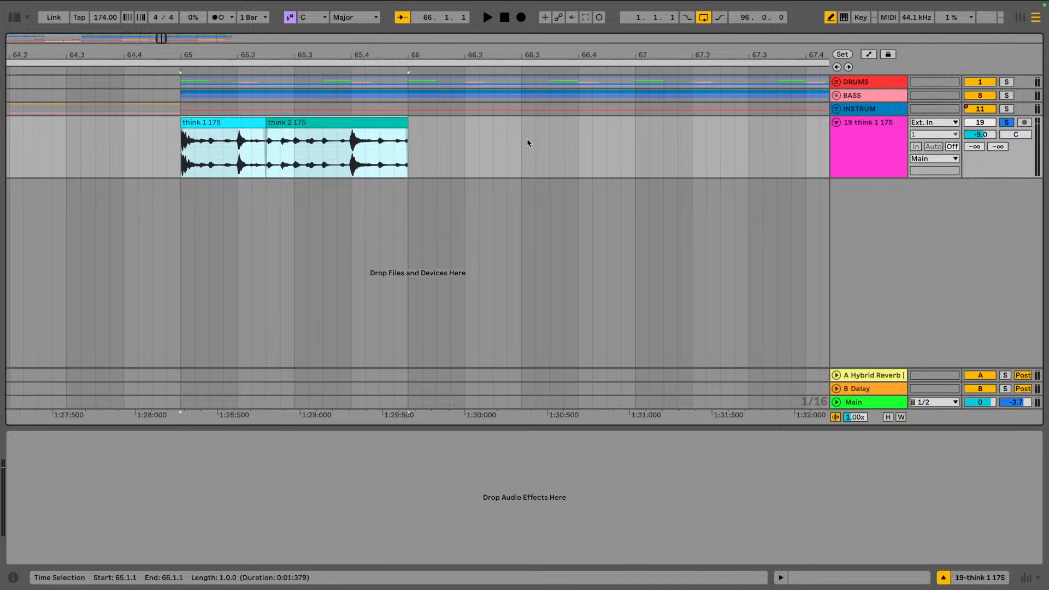
left_click(258, 124)
left_click(308, 126, "shift")
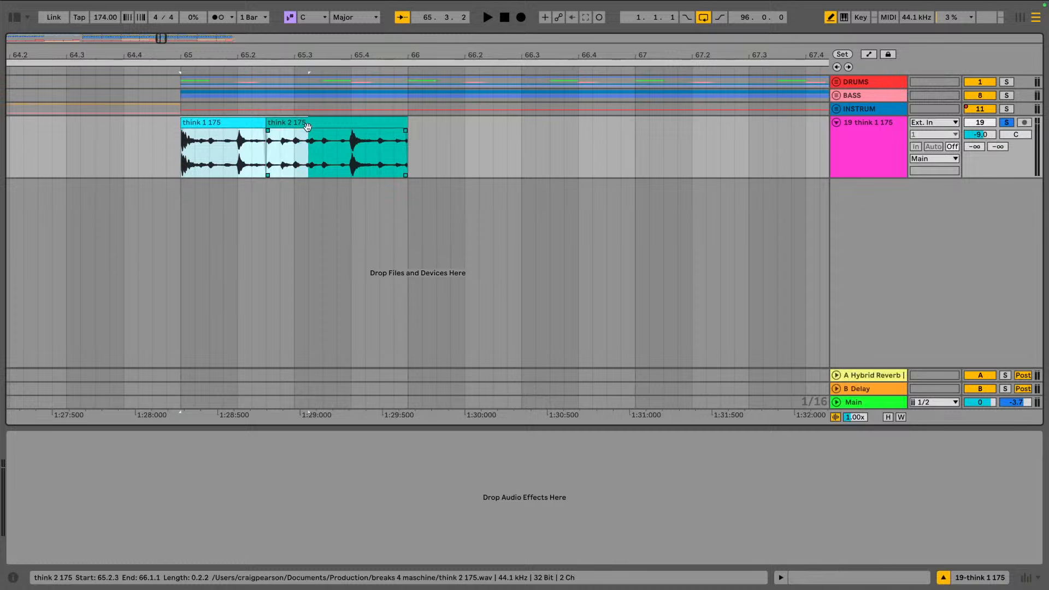
left_click(307, 123, "shift")
key("space")
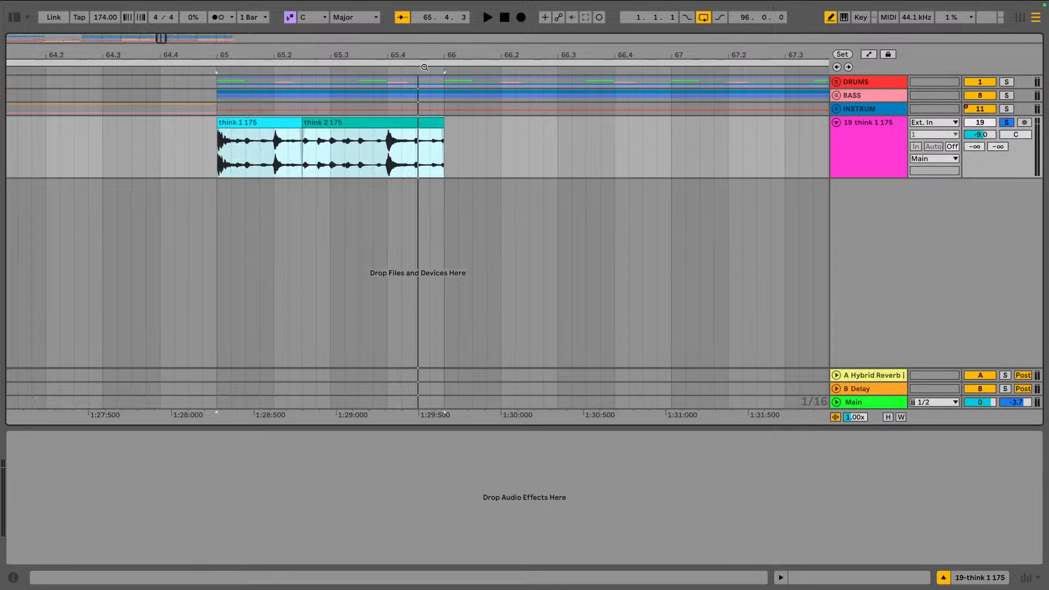
key("ctrl+j")
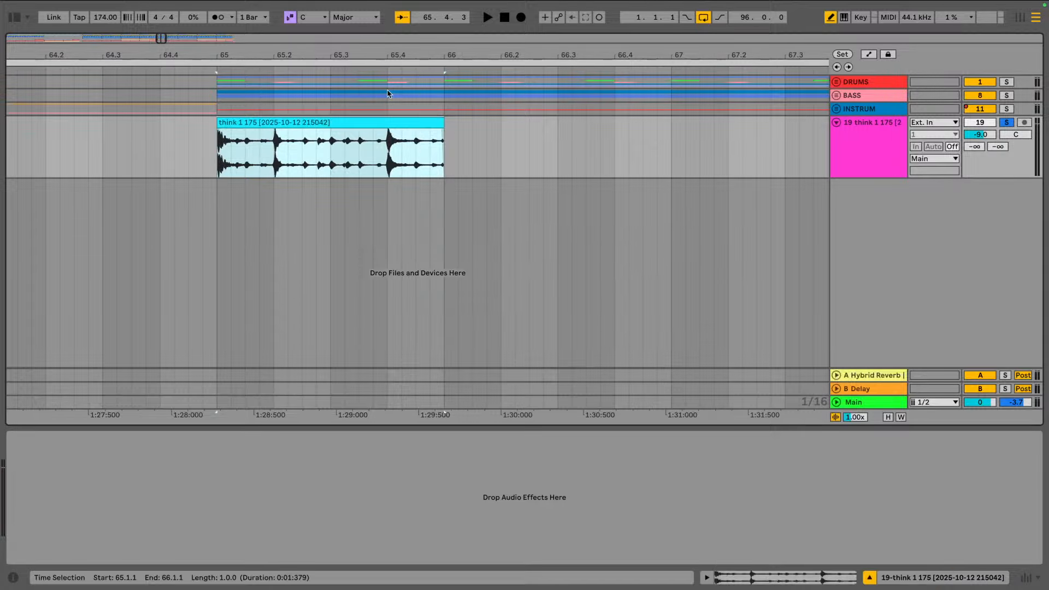
Turn on looping for the consolidated think clip and shrink the clip view so the arrangement is visible again
left_click_drag(452, 55, 218, 15)
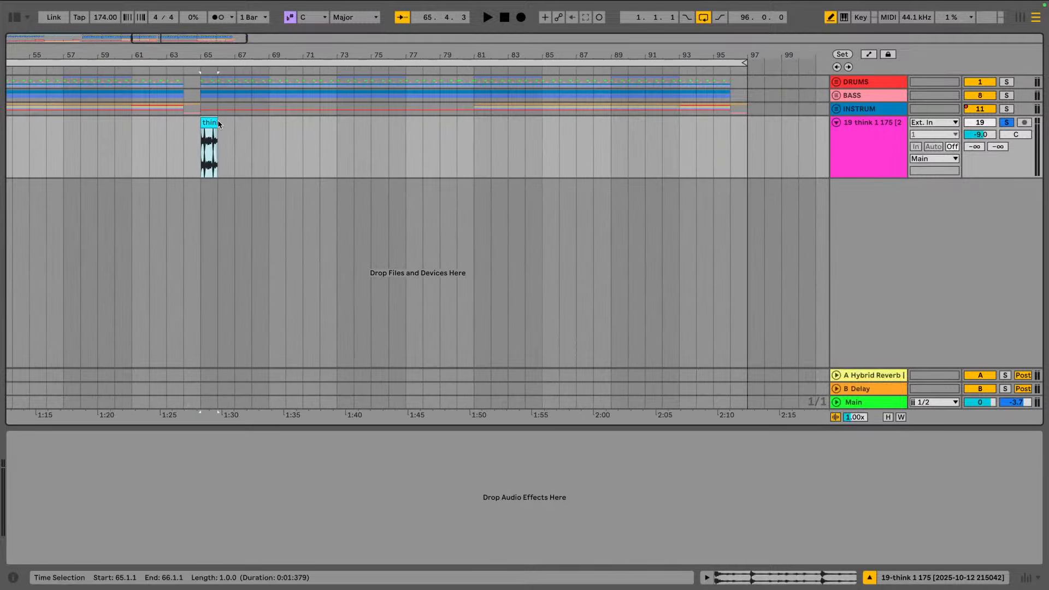
left_click_drag(216, 121, 272, 120)
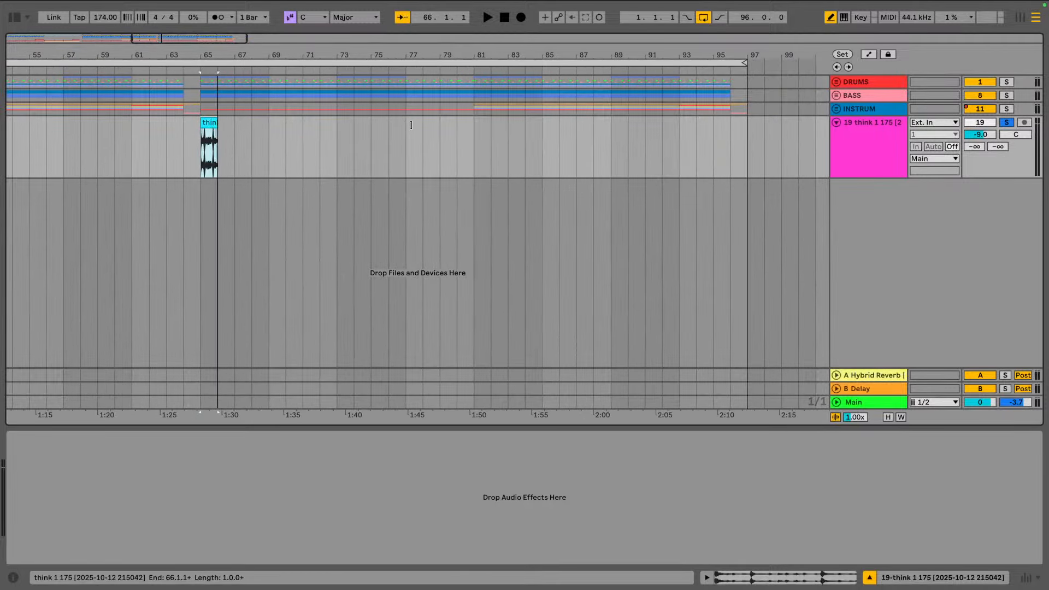
double_click(210, 121)
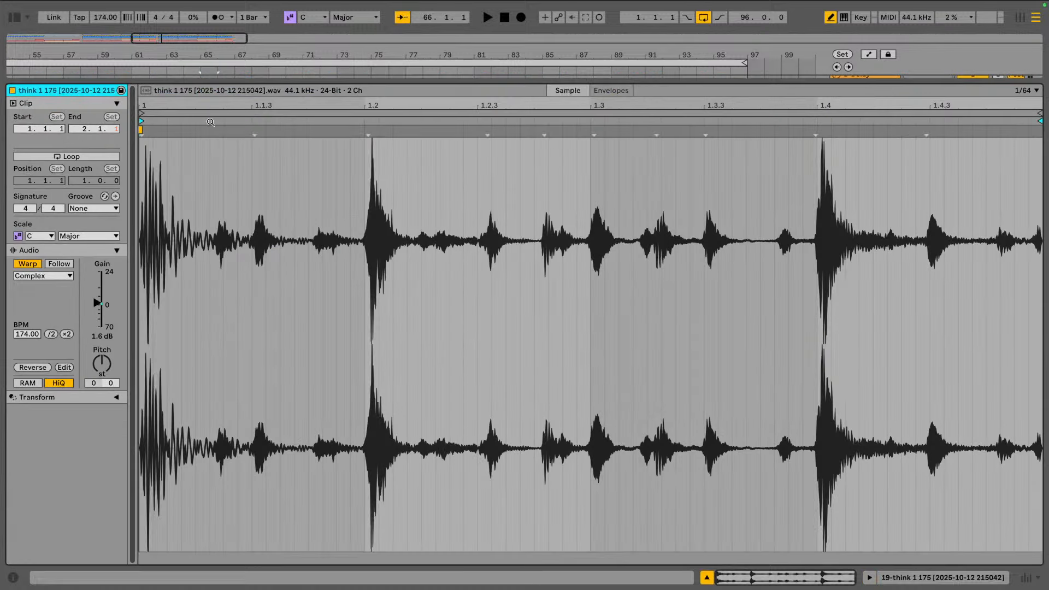
left_click(71, 157)
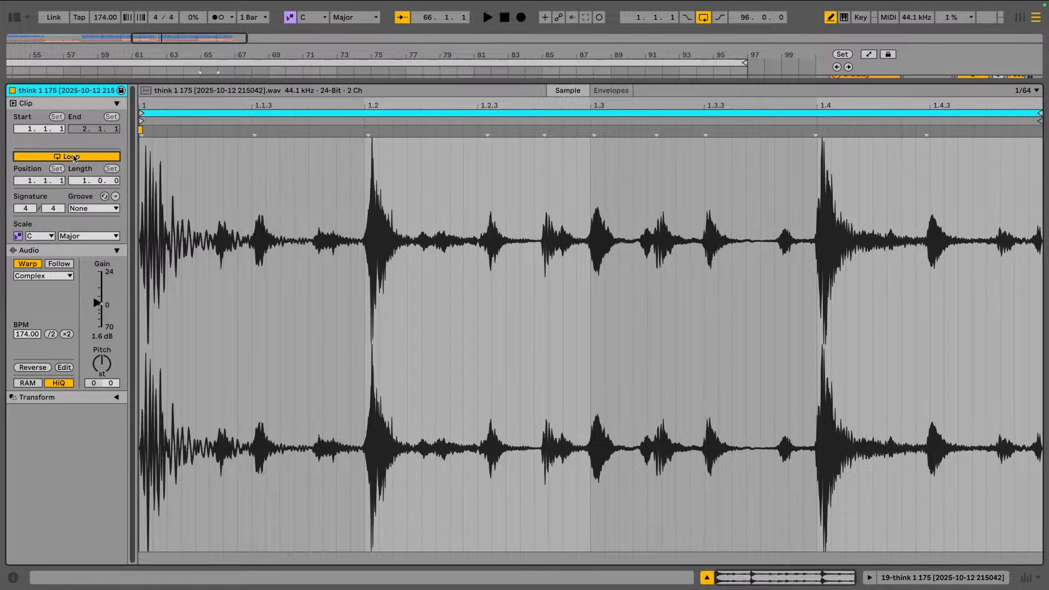
left_click_drag(323, 81, 323, 399)
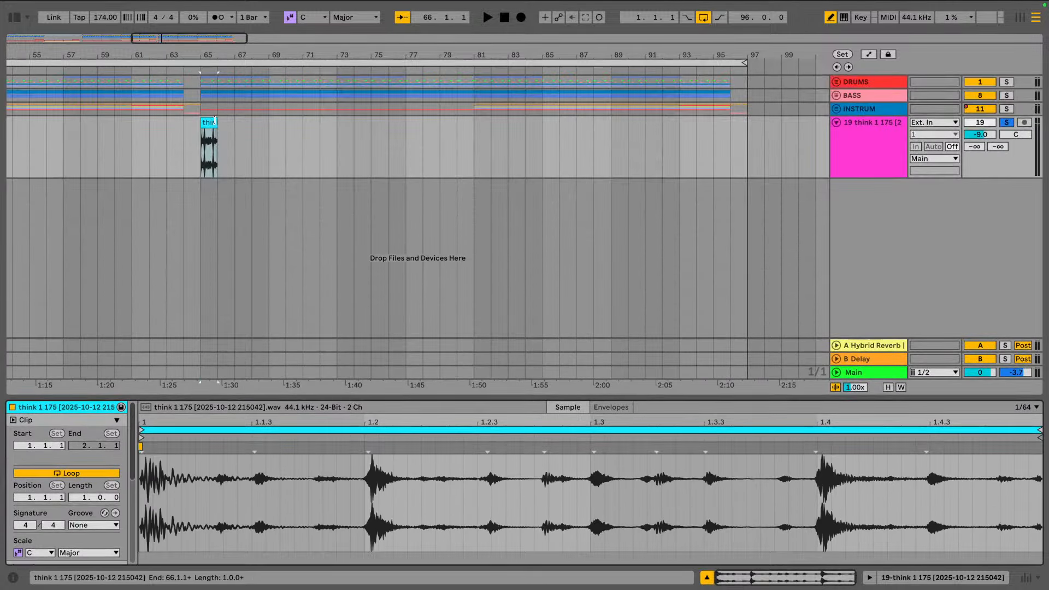
Extend the looped think clip to end at bar 80, unfolding the DRUMS group to line it up with the drum fill
left_click_drag(214, 121, 455, 132)
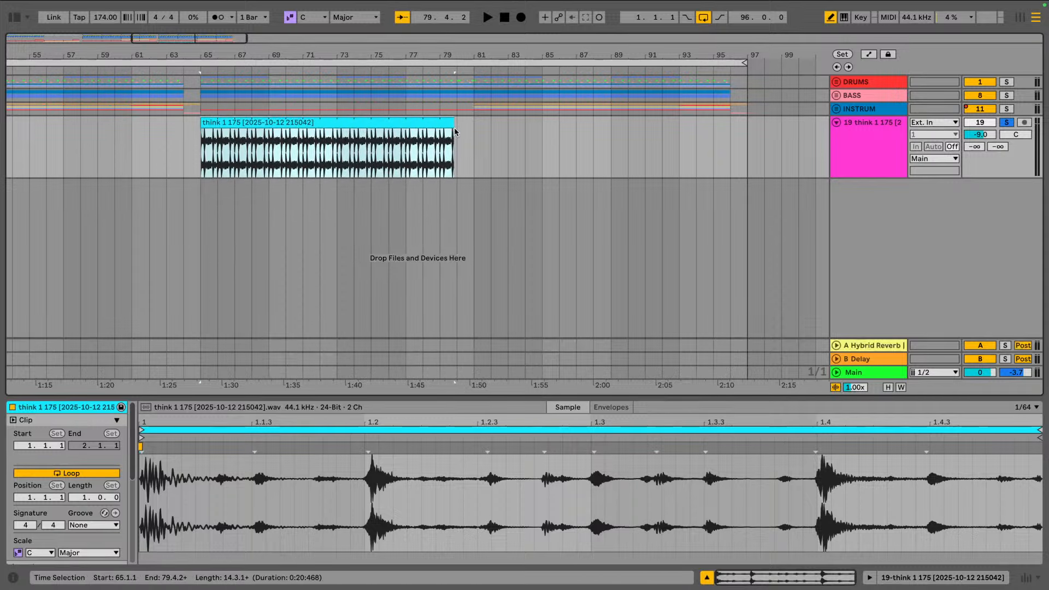
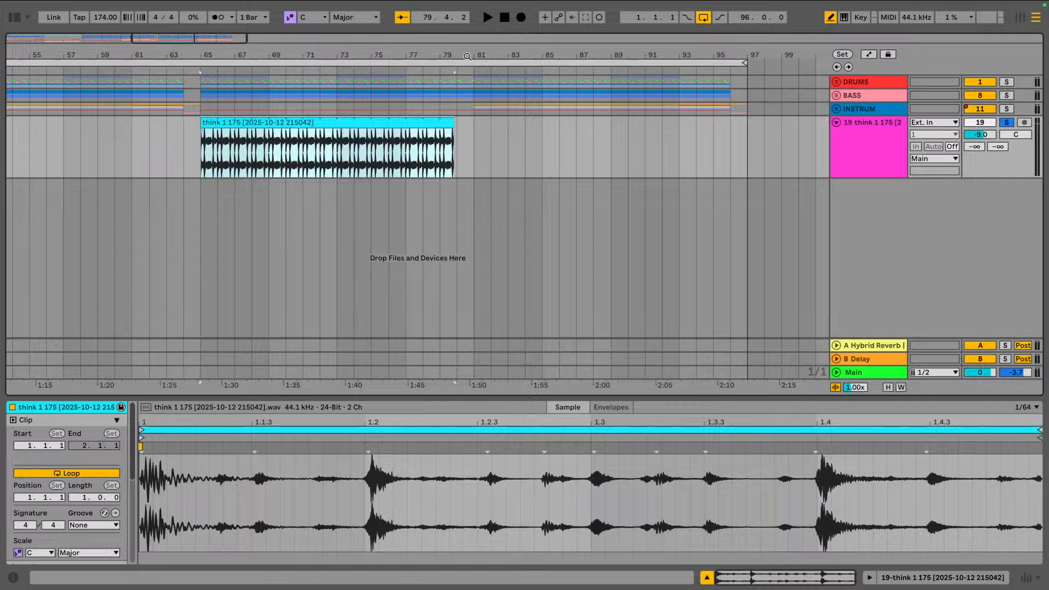
left_click_drag(468, 56, 468, 85)
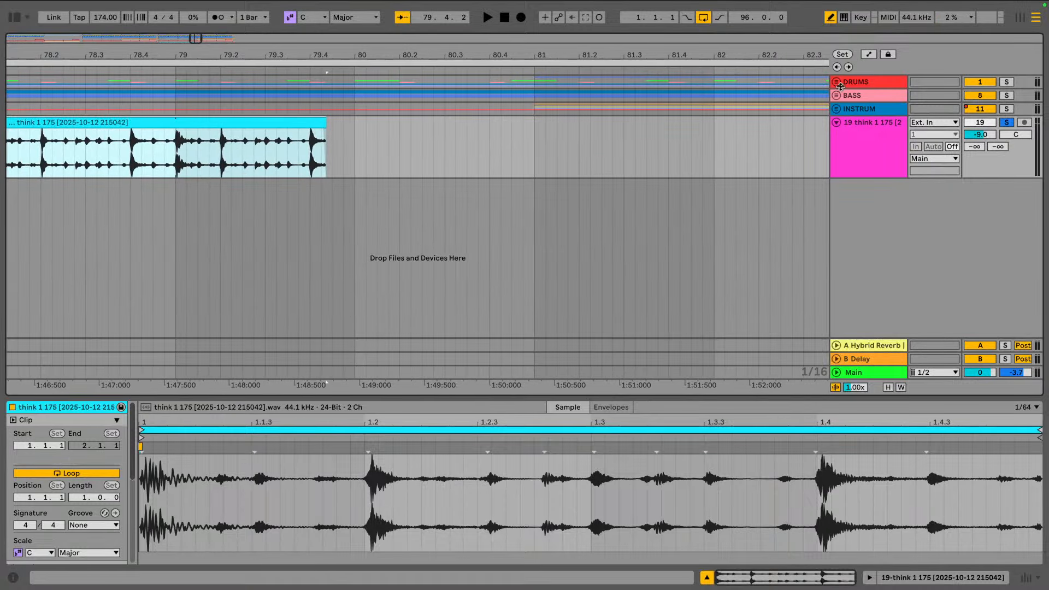
left_click(839, 84)
scroll(432, 192, "down", 4)
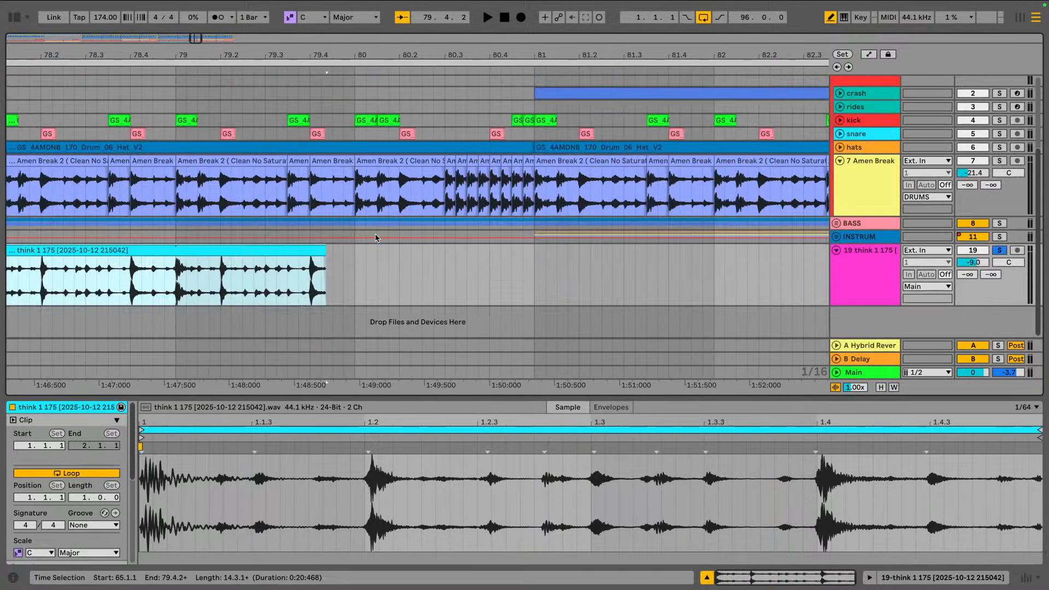
left_click_drag(325, 250, 352, 252)
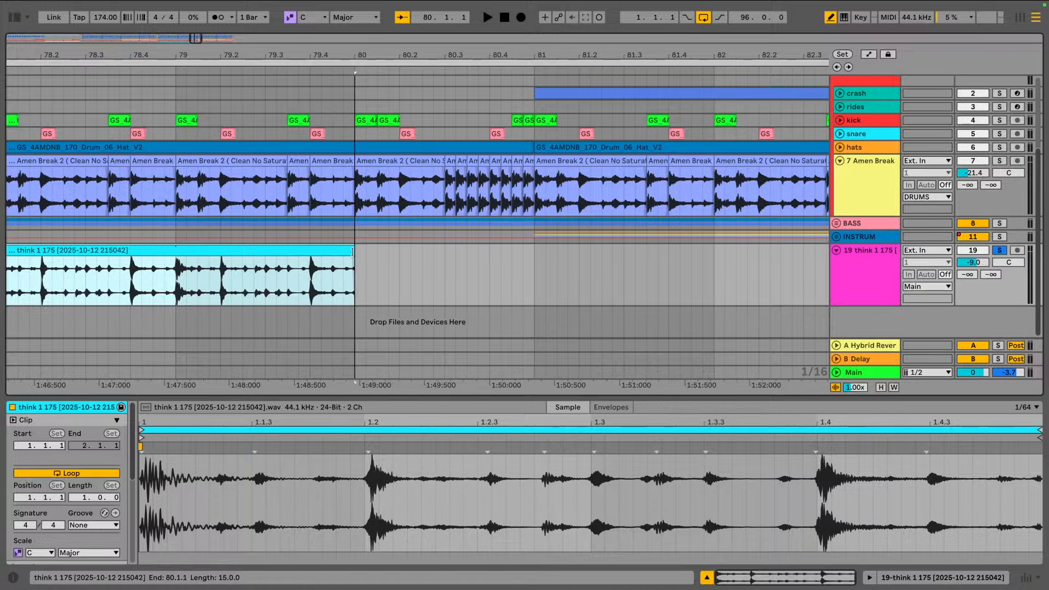
Play the extended think clip, then move its track into the DRUMS group directly above the Amen Break track
key("space")
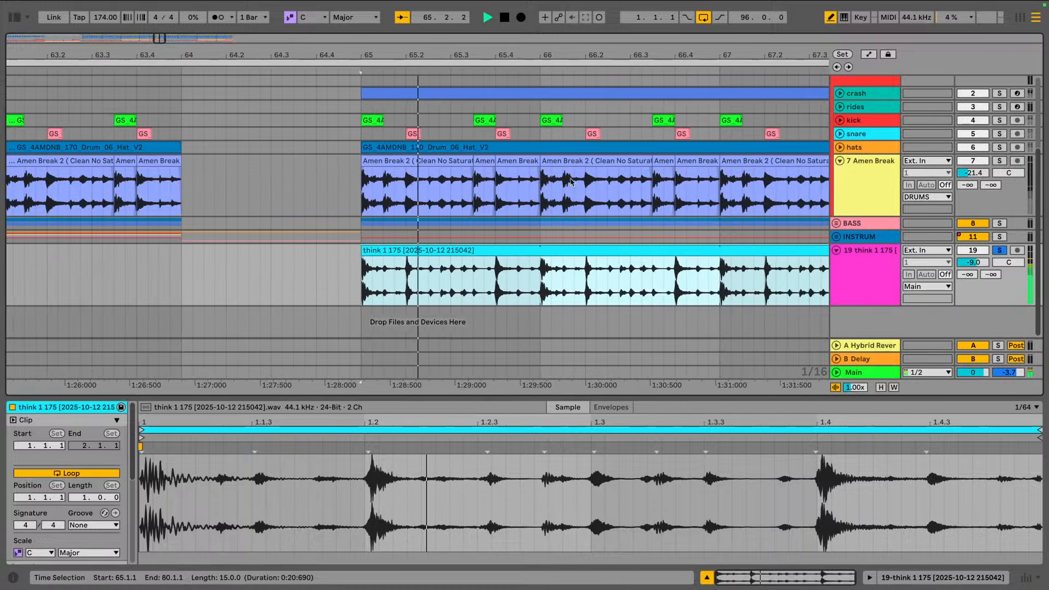
key("space")
left_click_drag(863, 259, 871, 157)
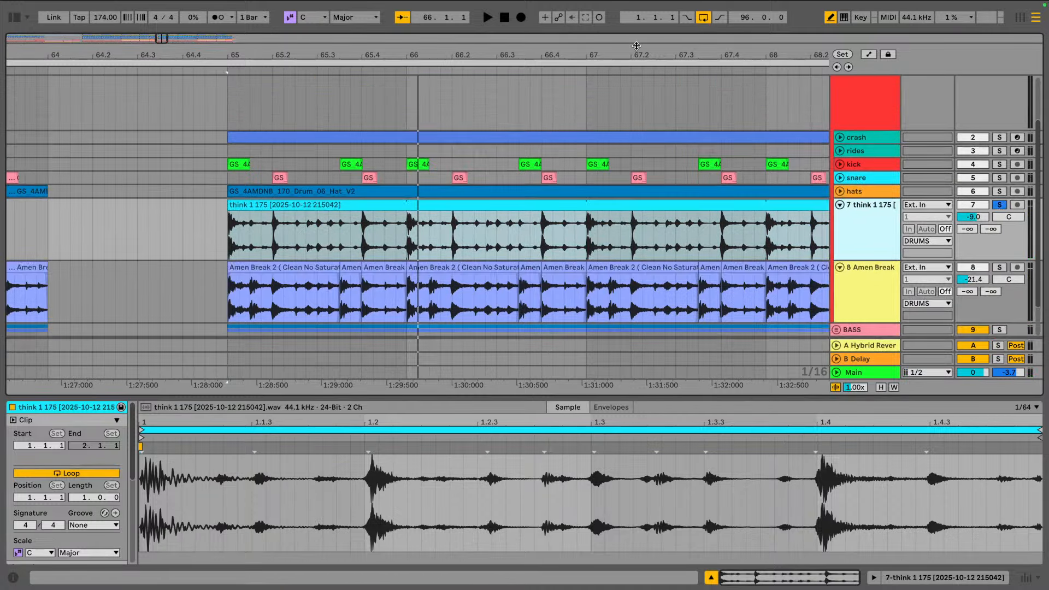
Delete the Amen Break clips between bars 65 and 80, and play from bar 65 with the think track unsoloed
scroll(341, 221, "down", 10)
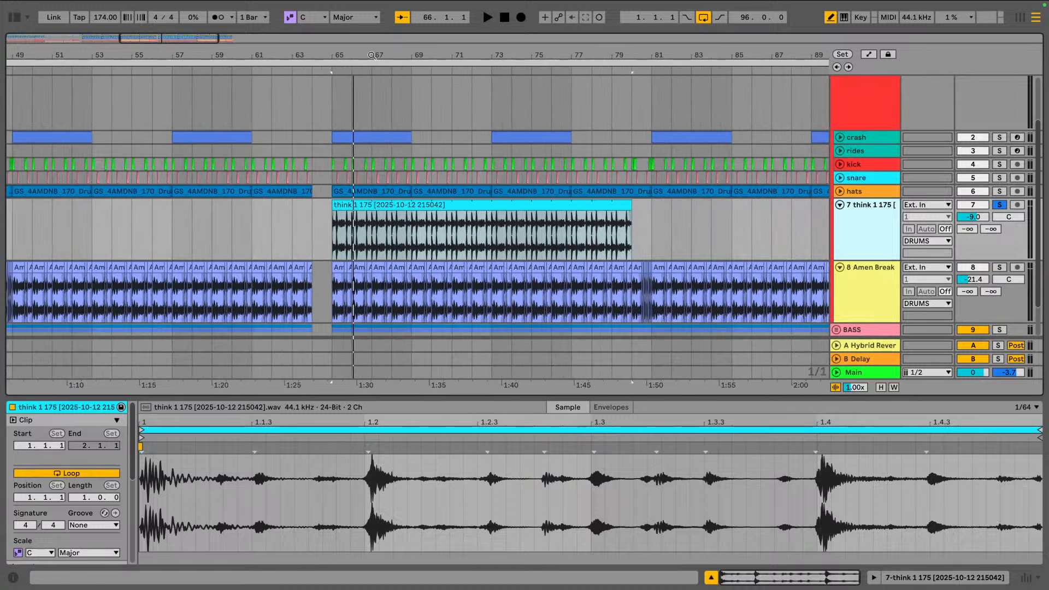
left_click_drag(327, 300, 627, 300)
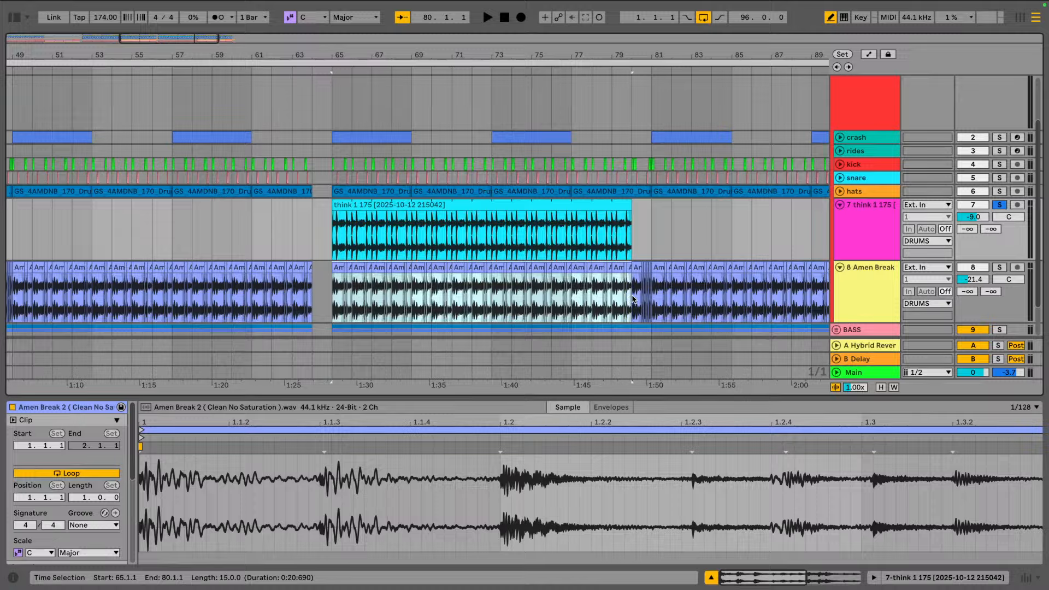
key("Delete")
left_click(388, 302)
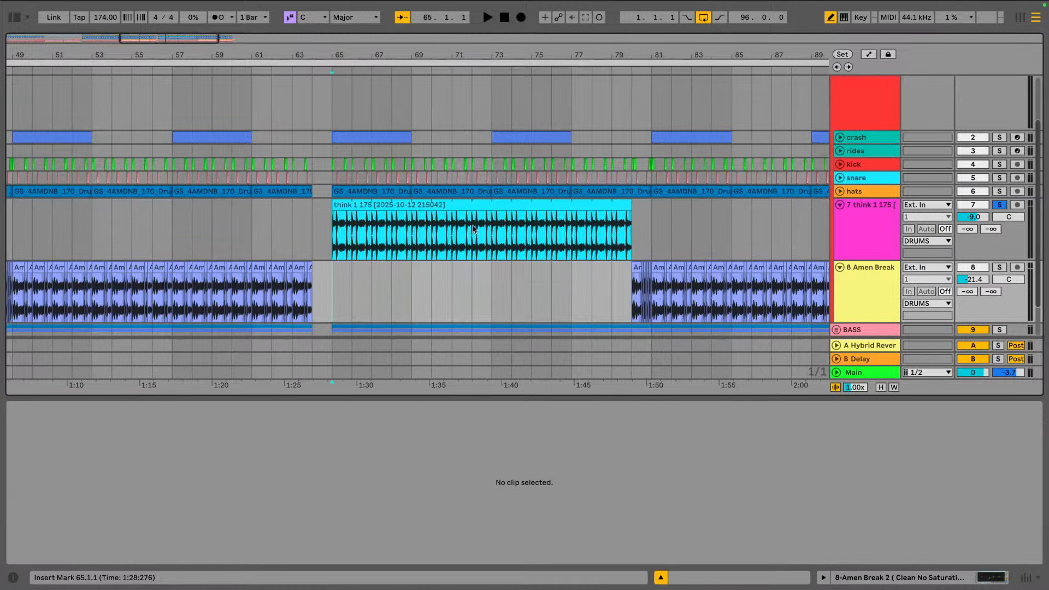
key("space")
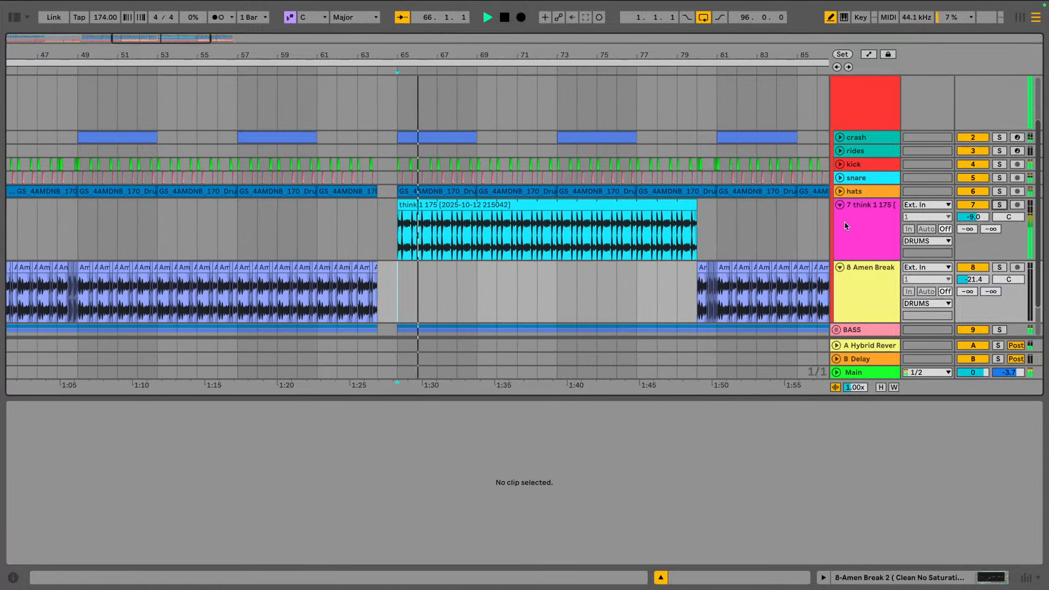
Set the think clip's warp mode to Beats, preserving transients, with the transient loop mode off
left_click(847, 221)
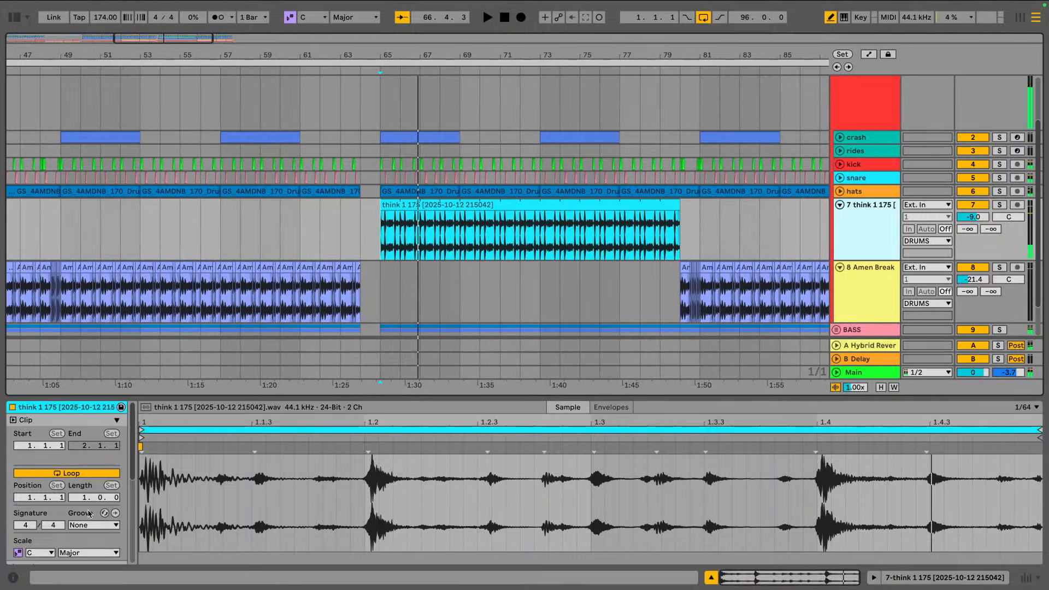
scroll(83, 474, "down", 5)
left_click(46, 462)
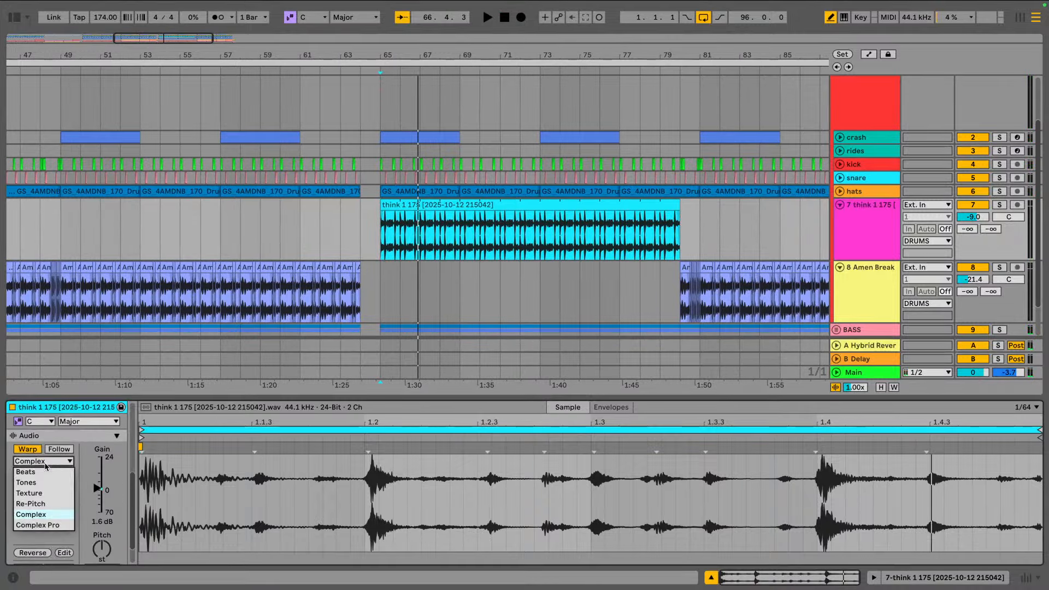
left_click(34, 480)
left_click(27, 493)
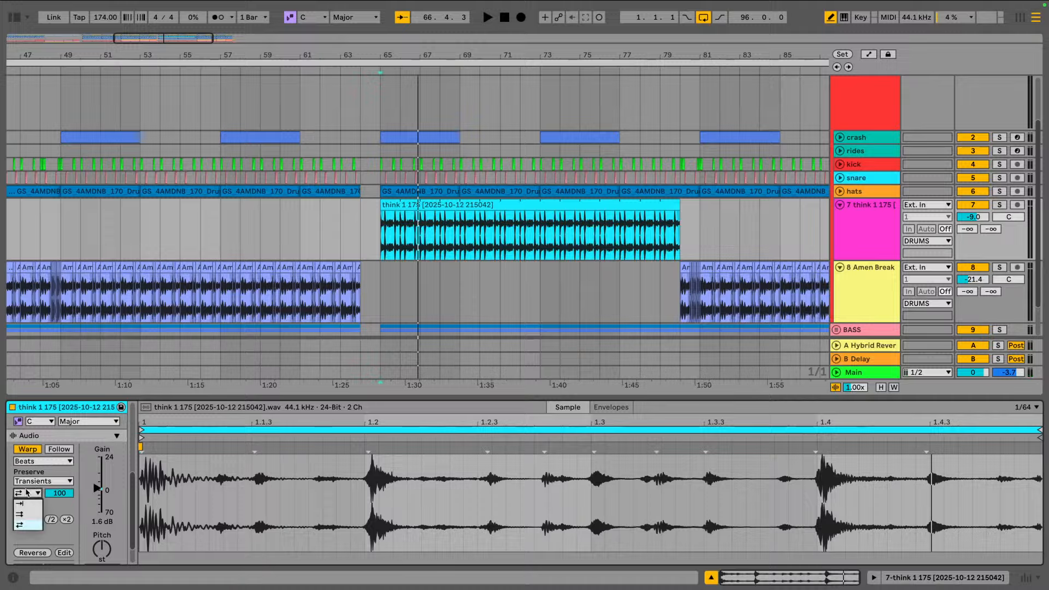
left_click(29, 503)
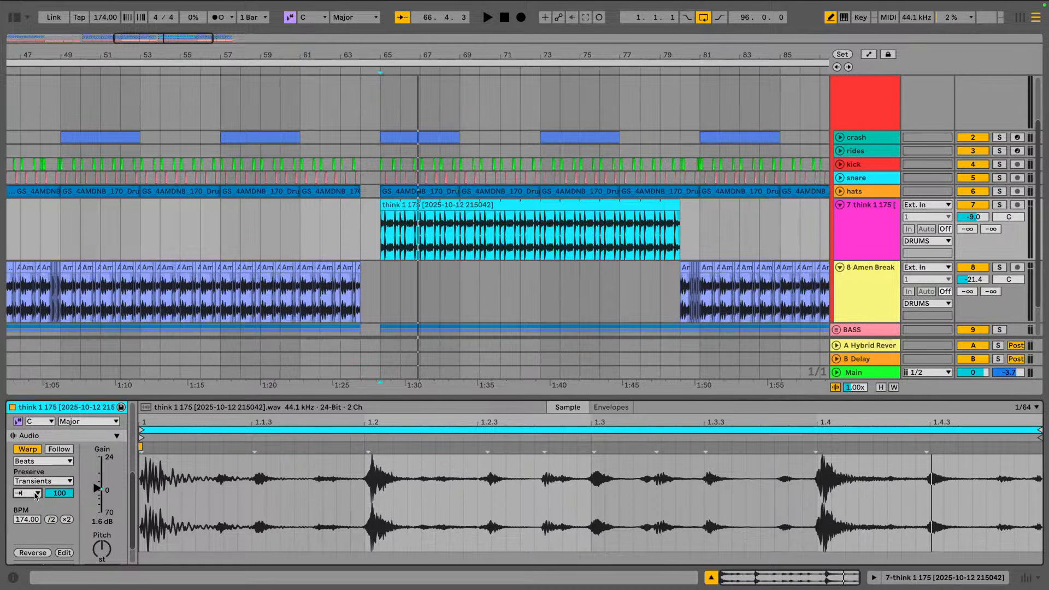
Lower the think clip's transient envelope to 27 during playback, checking the break soloed and in the full mix
scroll(36, 496, "down", 2)
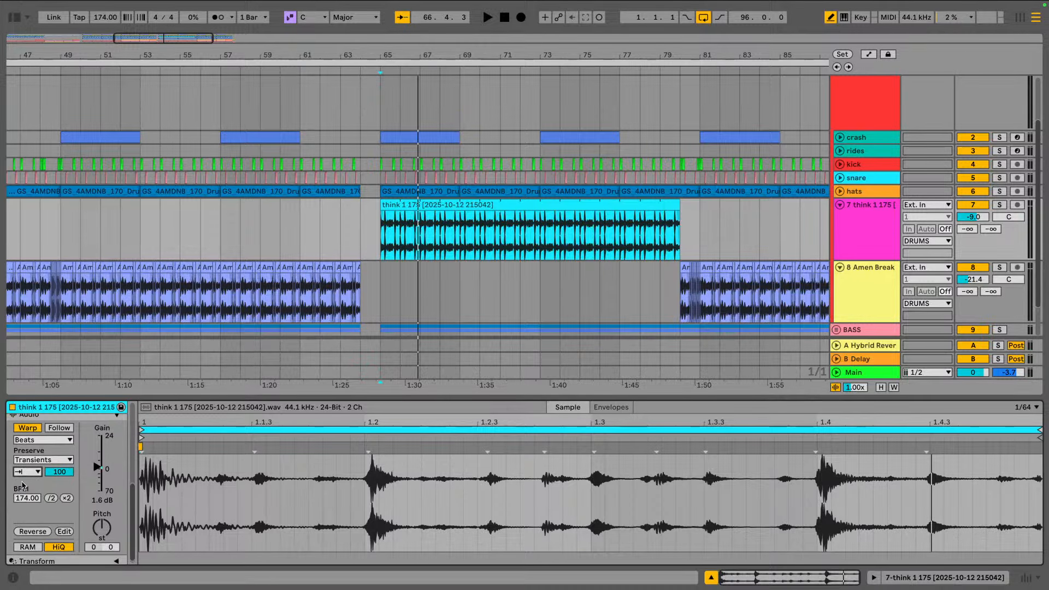
left_click_drag(59, 472, 59, 479)
key("space")
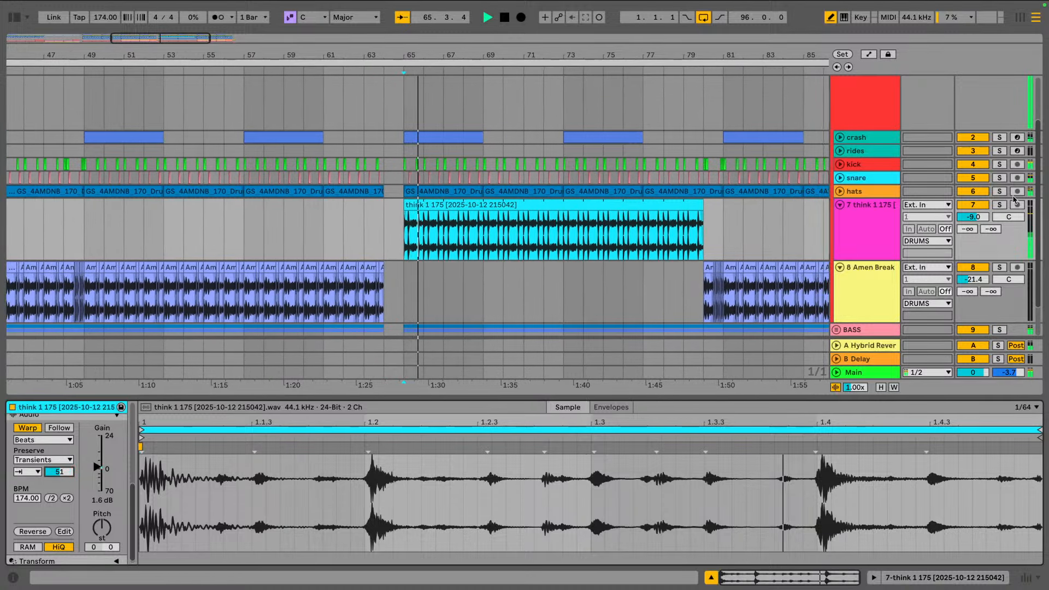
mouse_move(59, 472)
left_mouse_down()
mouse_move(59, 500)
mouse_move(59, 486)
left_mouse_up()
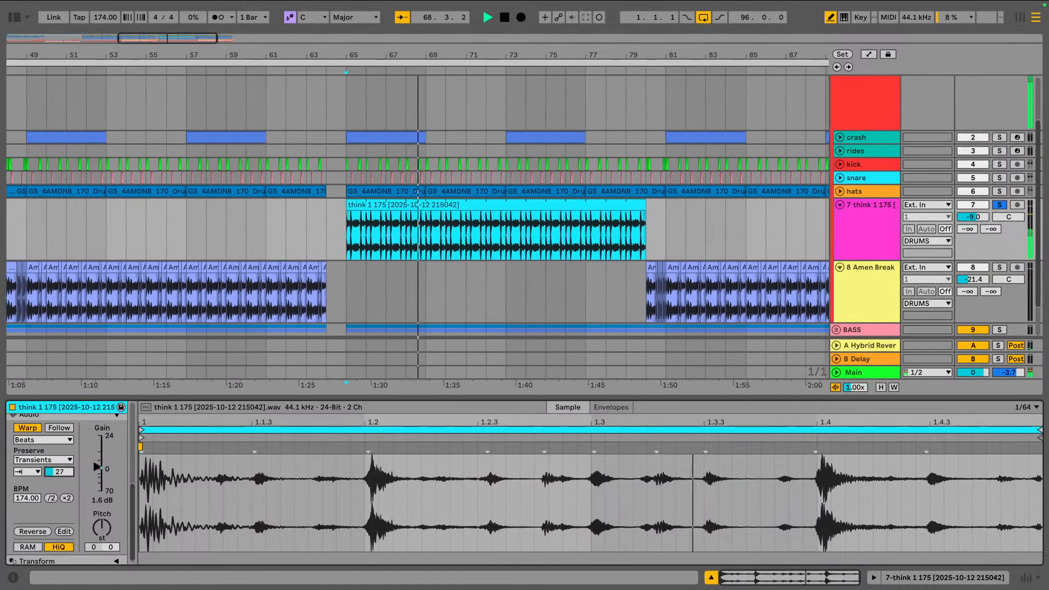
left_click(1000, 204)
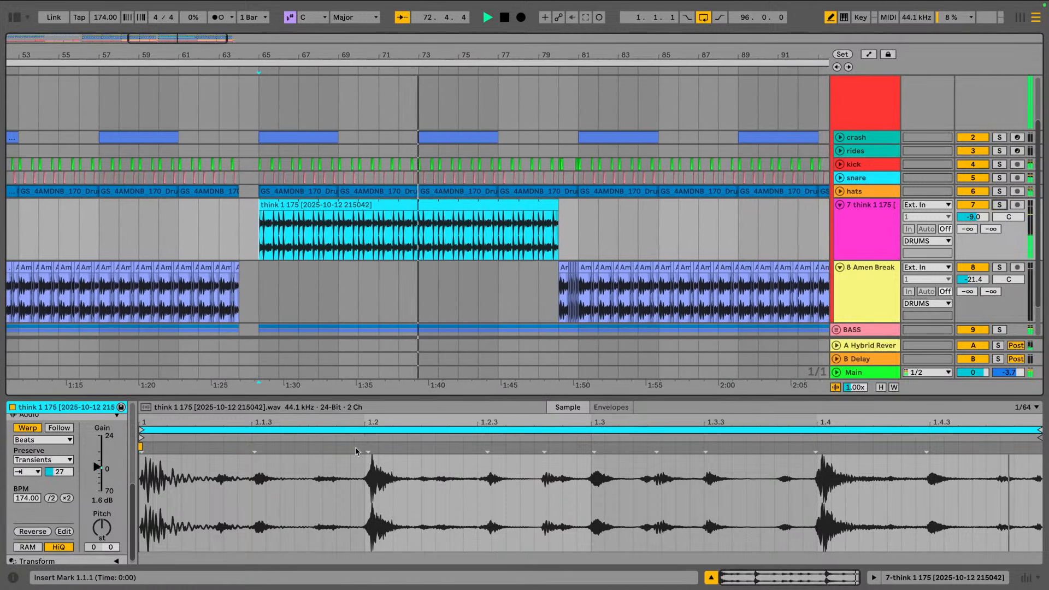
Stop playback, add a warp marker at the think clip's second-beat transient and align it to the 1.2 grid line
key("space")
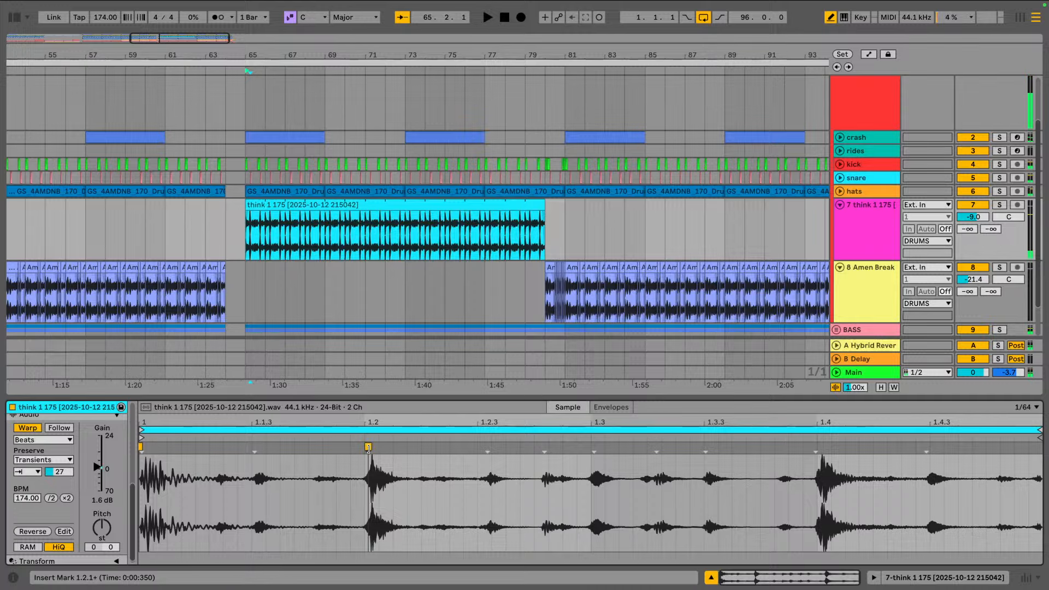
left_click_drag(368, 448, 365, 448)
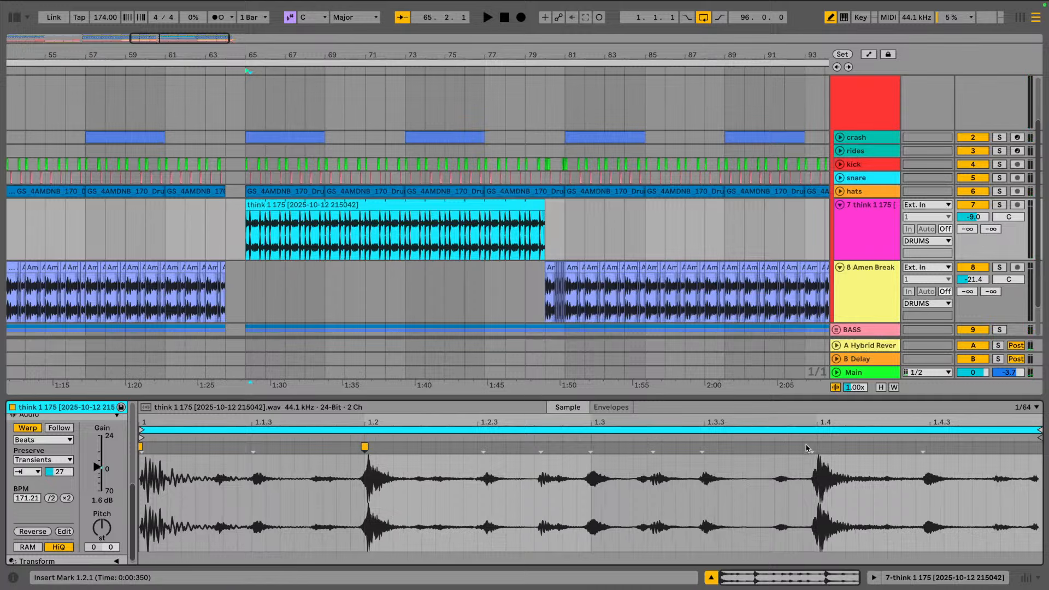
Add warp markers at the think clip's transients, aligning them to grid lines 1.4, 1.1.3 and 1.4.3, and play the result
left_click_drag(812, 448, 817, 448)
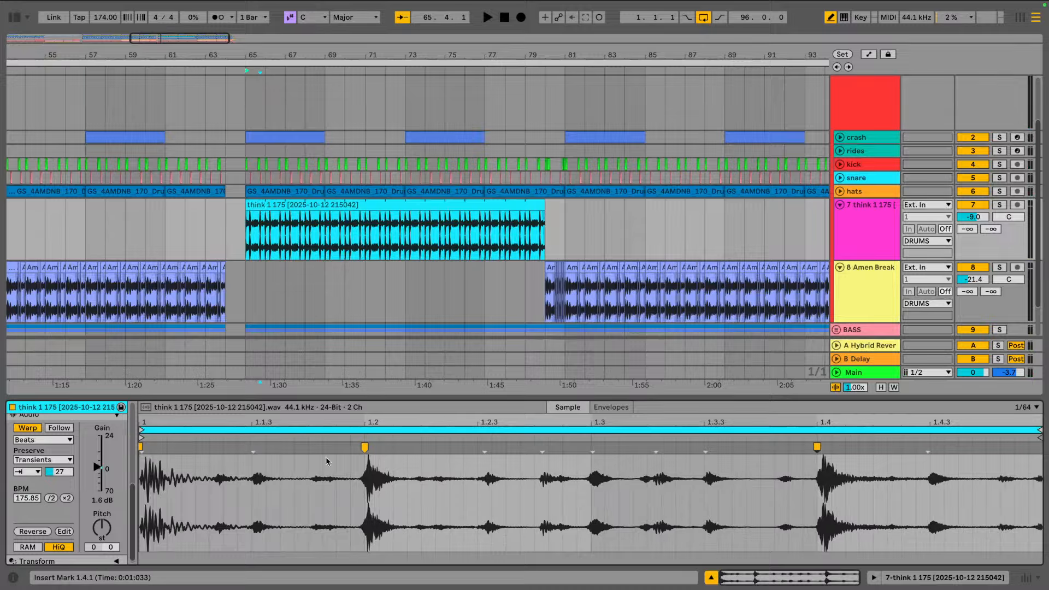
left_click_drag(251, 450, 244, 453)
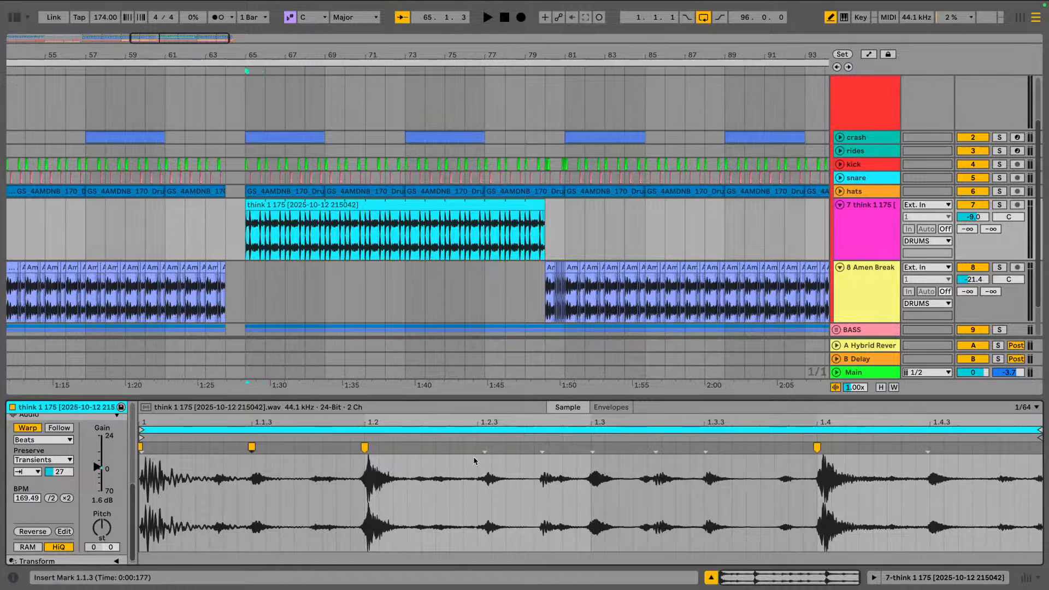
left_click_drag(927, 448, 949, 423)
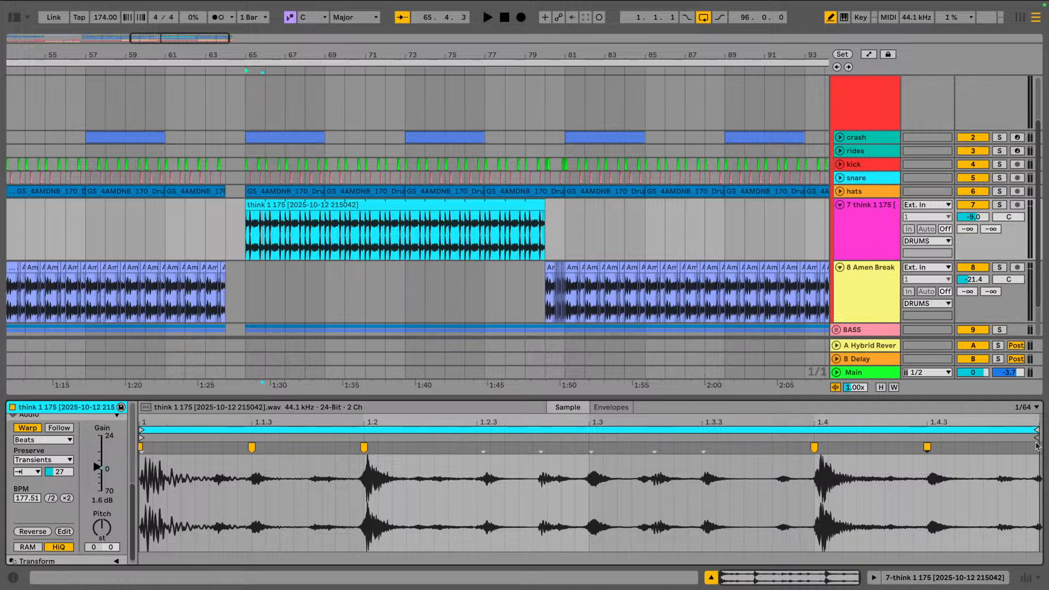
key("space")
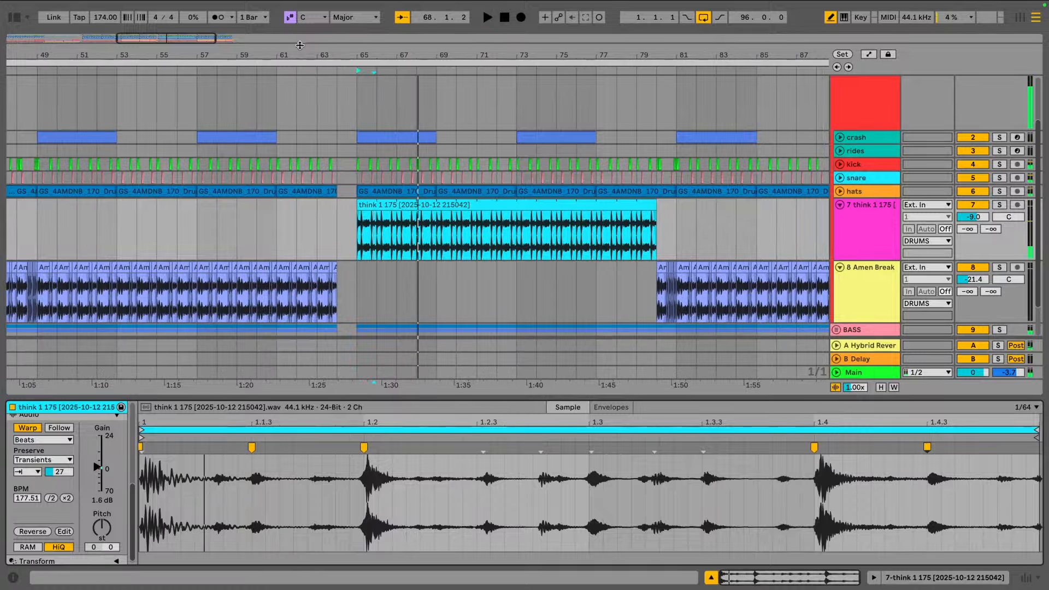
Compare the full mix from bar 33 with the think section from bar 65, checking the track levels in the mixer
key("minus")
key("minus")
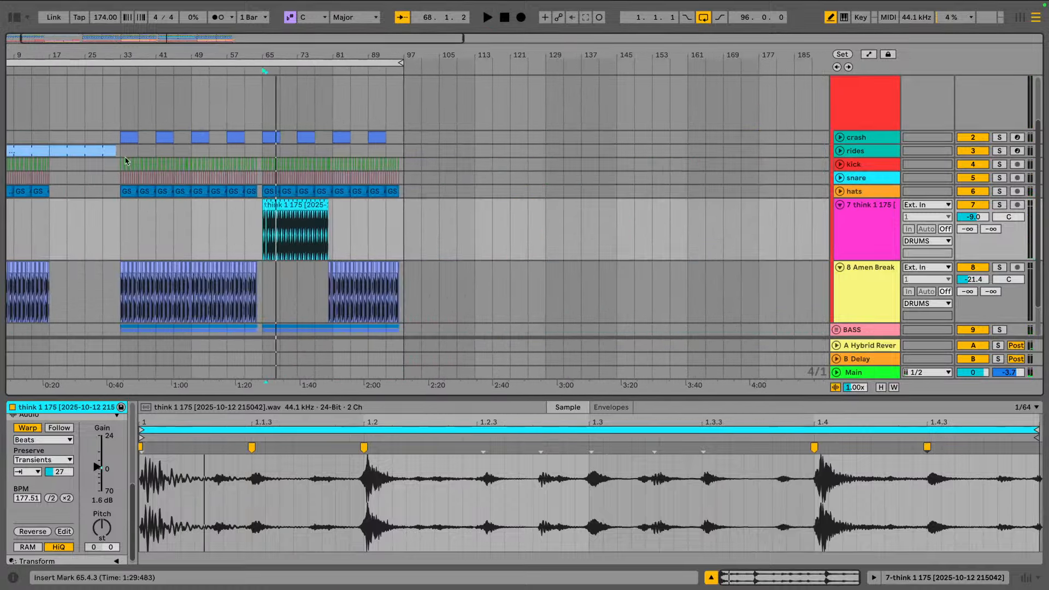
left_click(122, 224)
key("space")
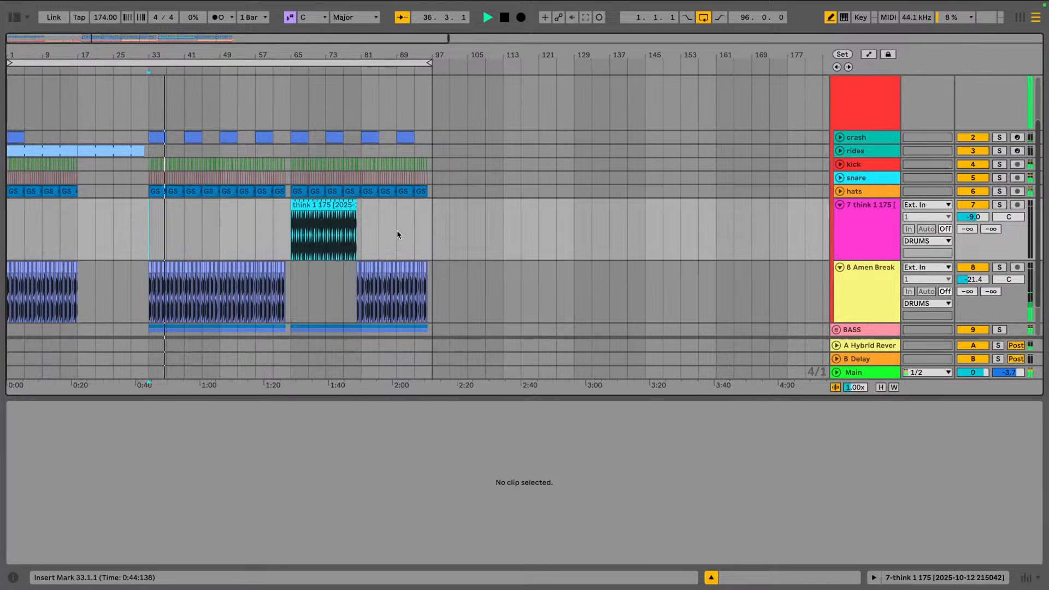
left_click(291, 235)
key("space")
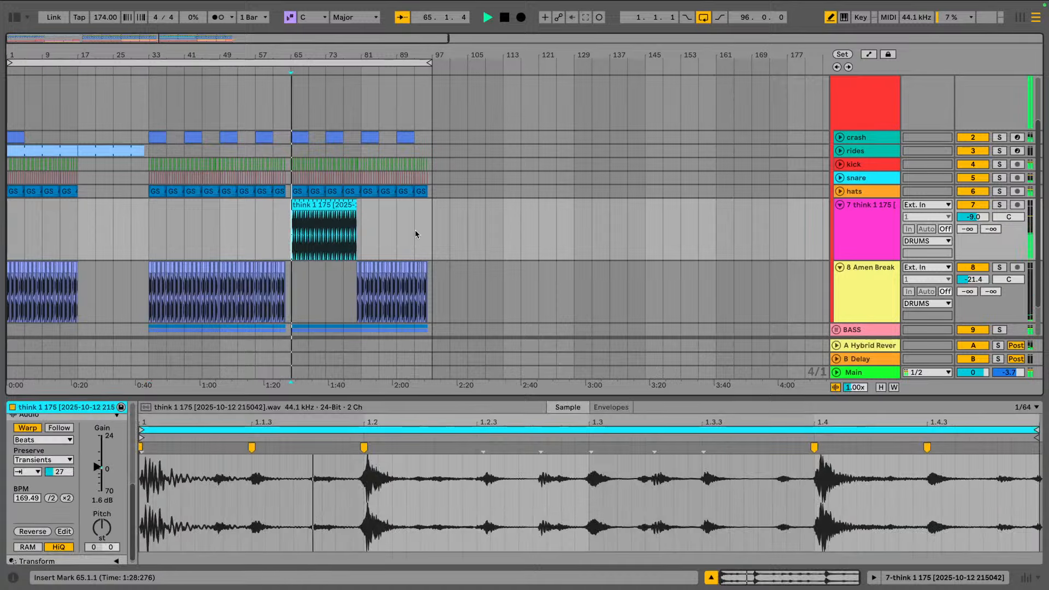
key("Tab")
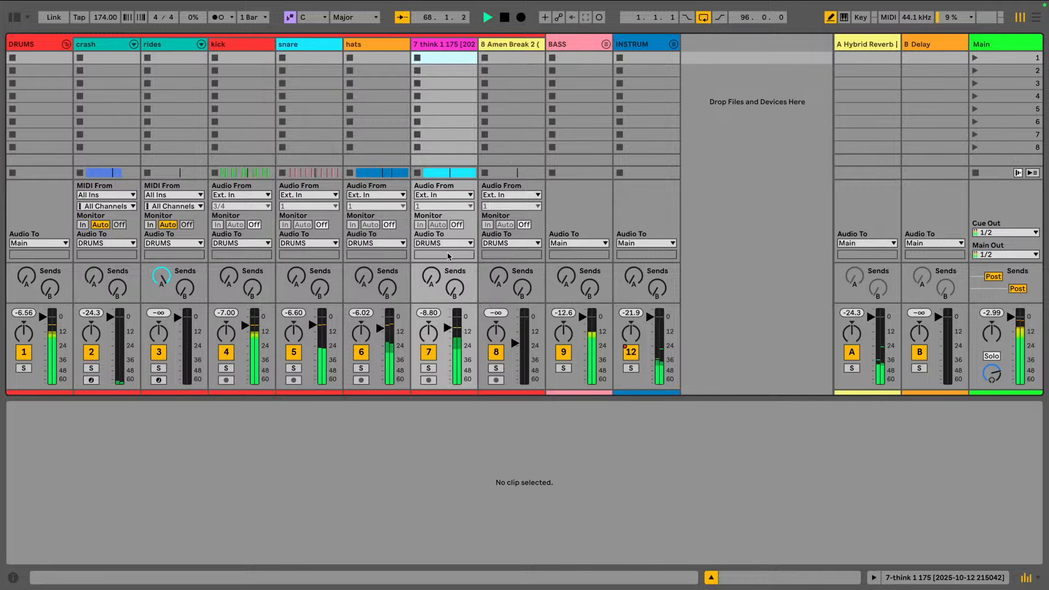
key("Tab")
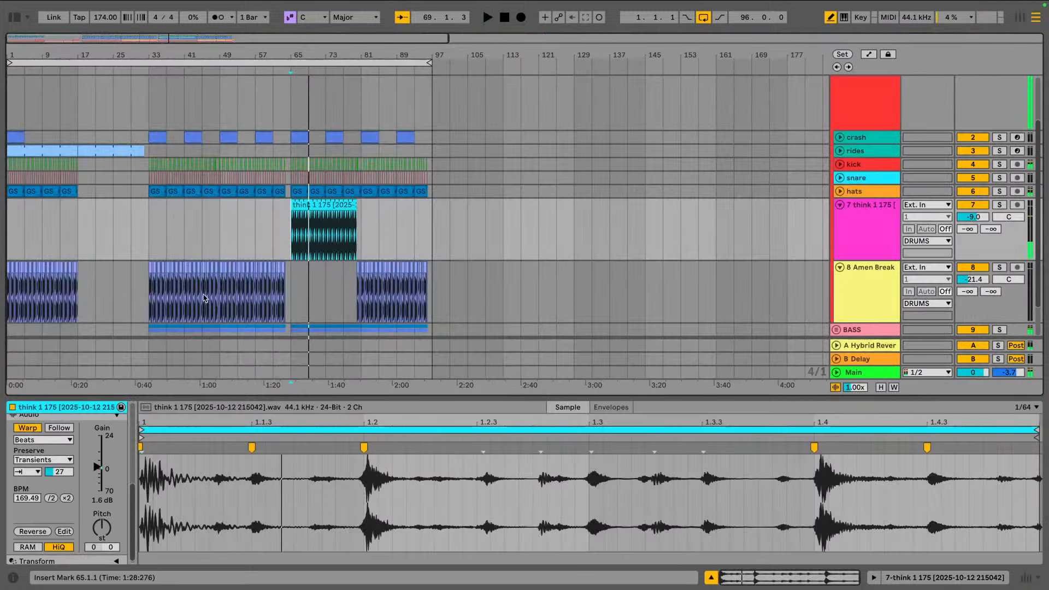
Play the Amen Break track soloed from bar 33 to check its level, and set the think track's volume to -22 dB
left_click(150, 279)
left_click(1001, 268)
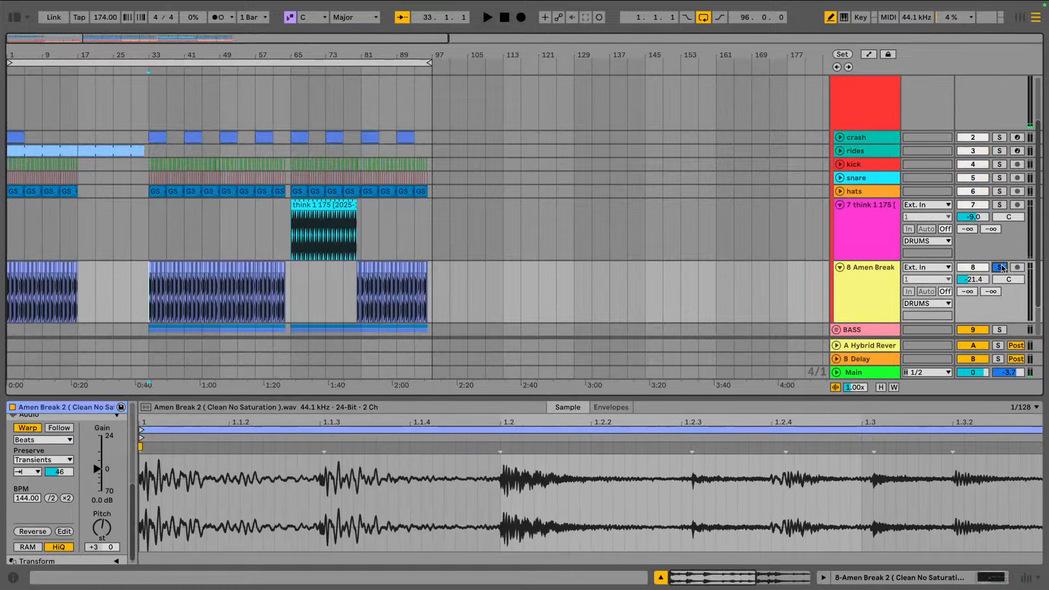
key("space")
key("Tab")
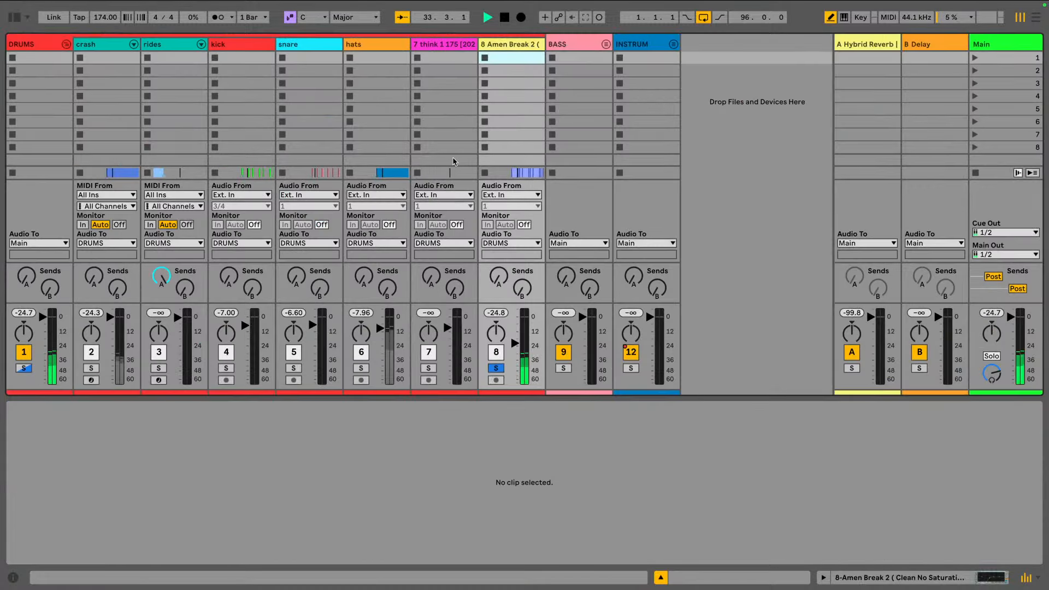
left_click(494, 314)
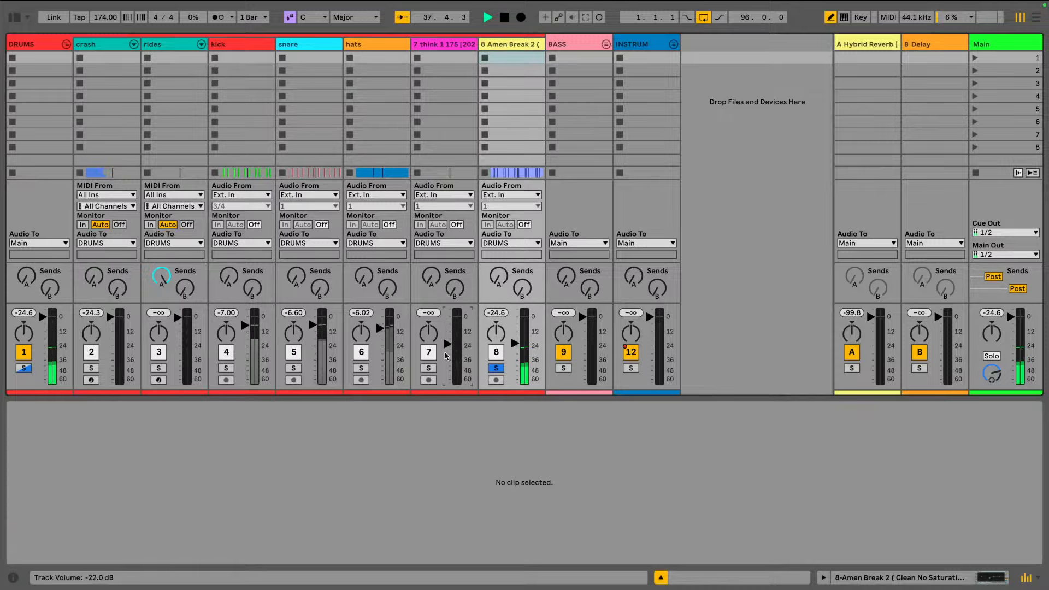
key("Tab")
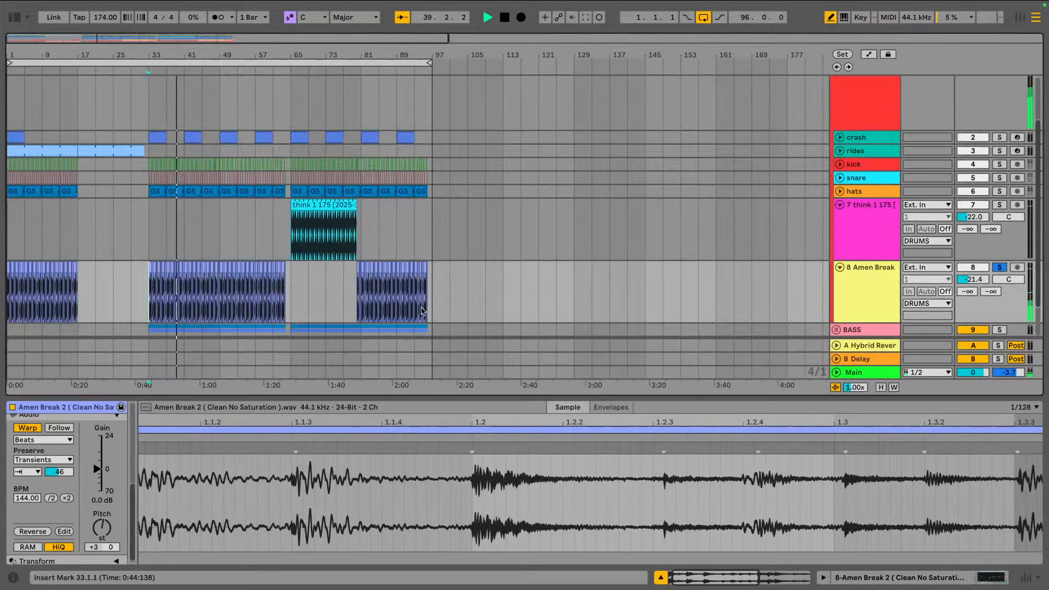
Play from bar 65, check the think track soloed and in the full mix, and set its volume to -20 dB
left_click(293, 239)
key("space")
key("space")
key("Tab")
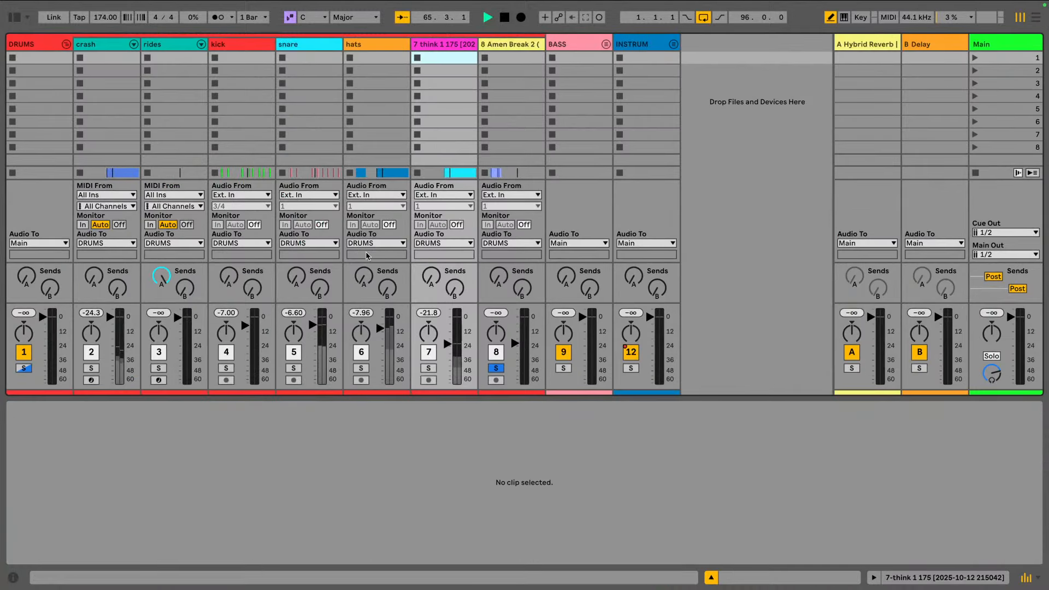
left_click(428, 367)
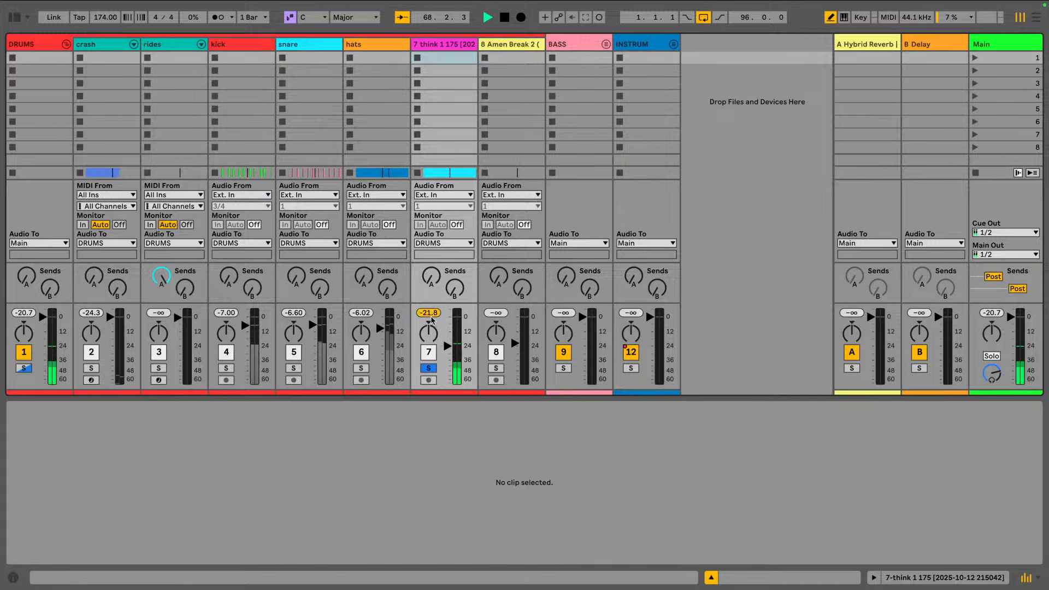
left_click(429, 369)
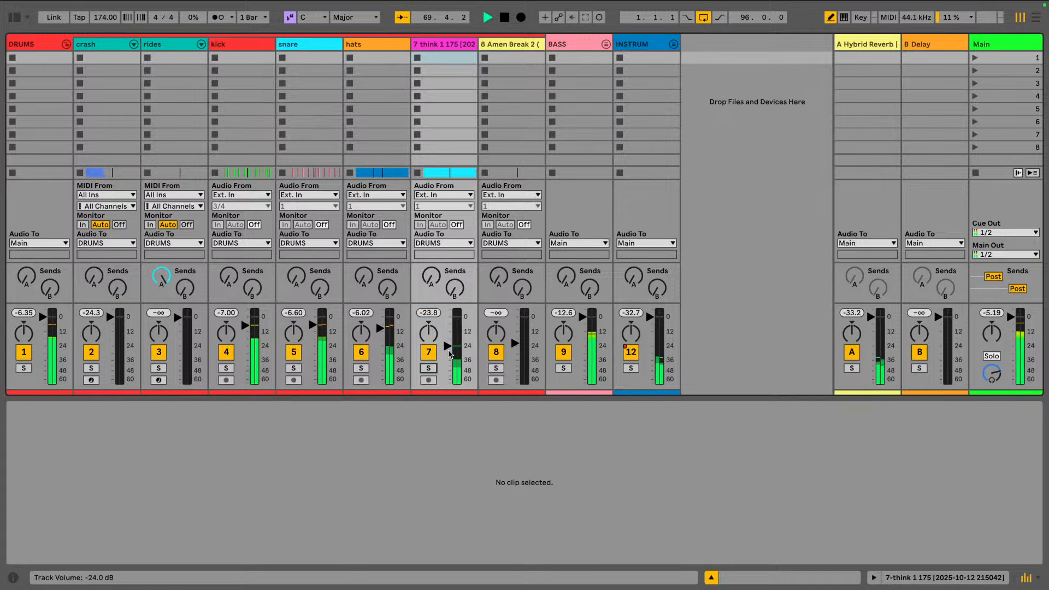
left_click_drag(447, 343, 446, 342)
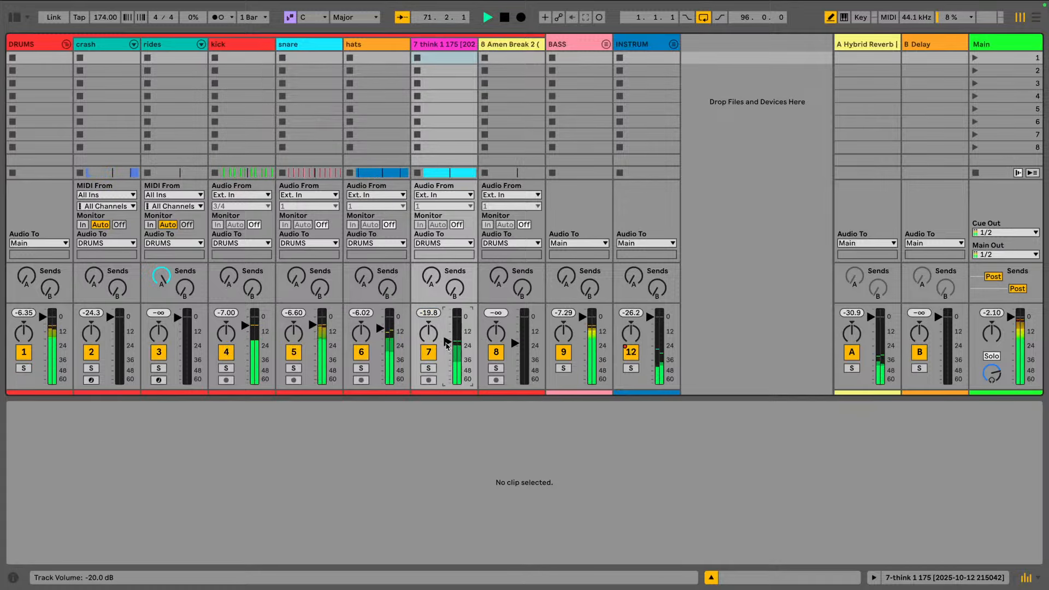
key("Tab")
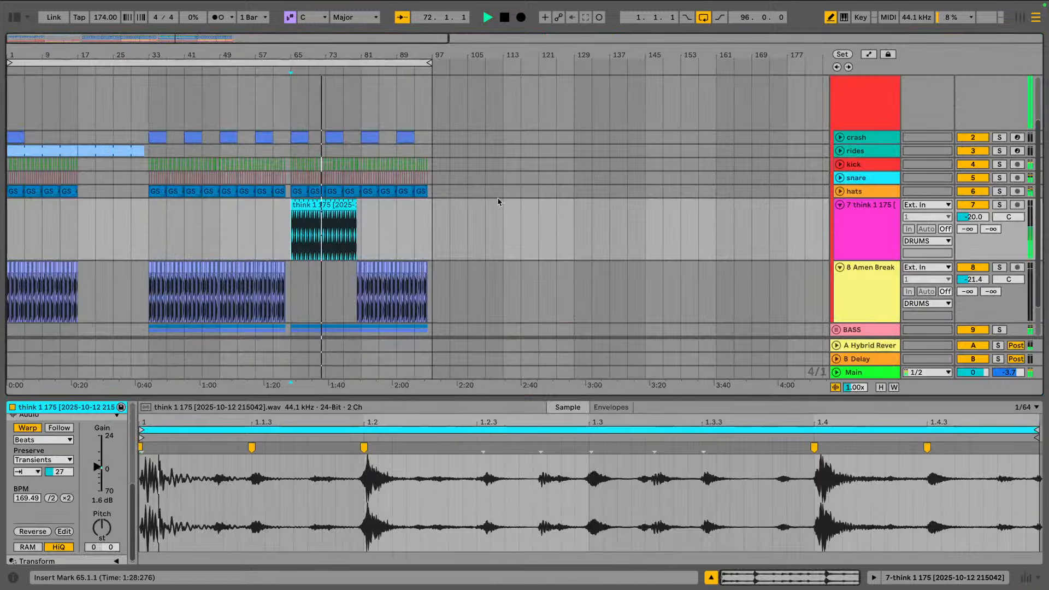
Collapse all tracks except the think track, stop playback and delete the Amen Break clips between bars 80 and 81
left_click(845, 205, "alt")
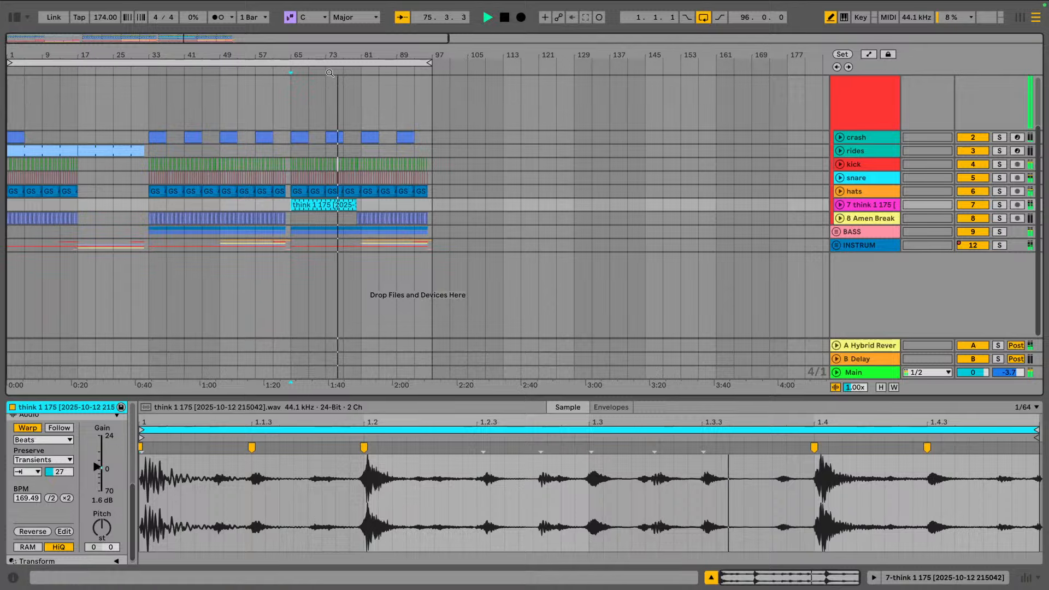
left_click_drag(346, 55, 328, 175)
left_click(839, 204)
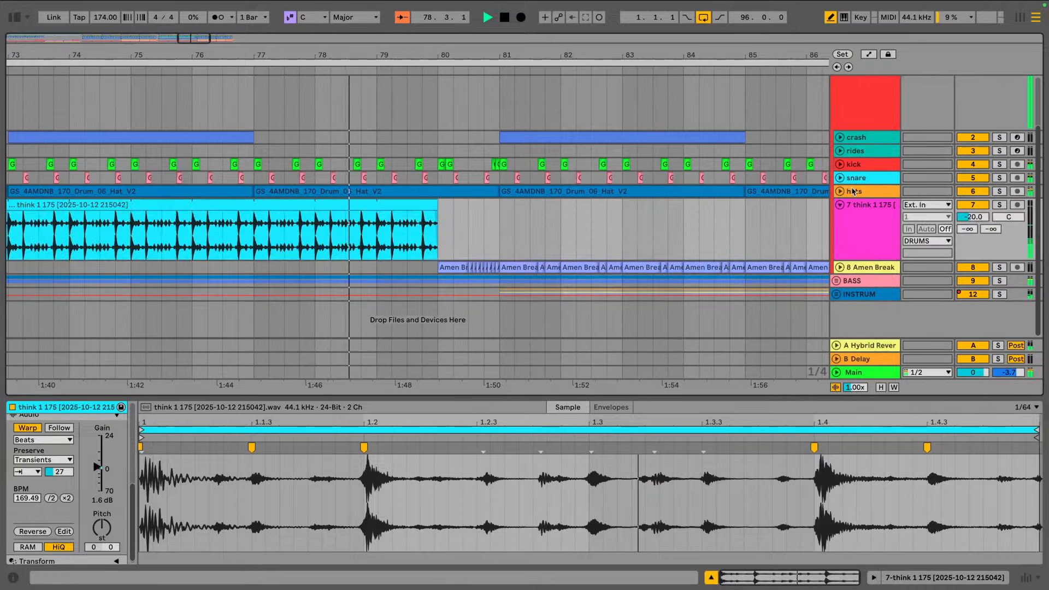
key("space")
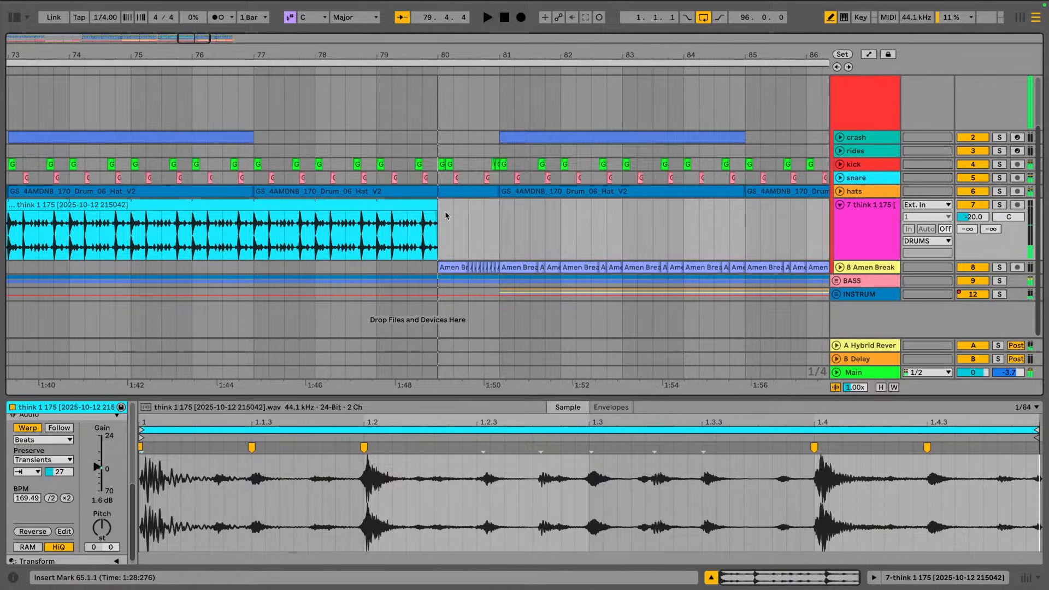
left_click(449, 266)
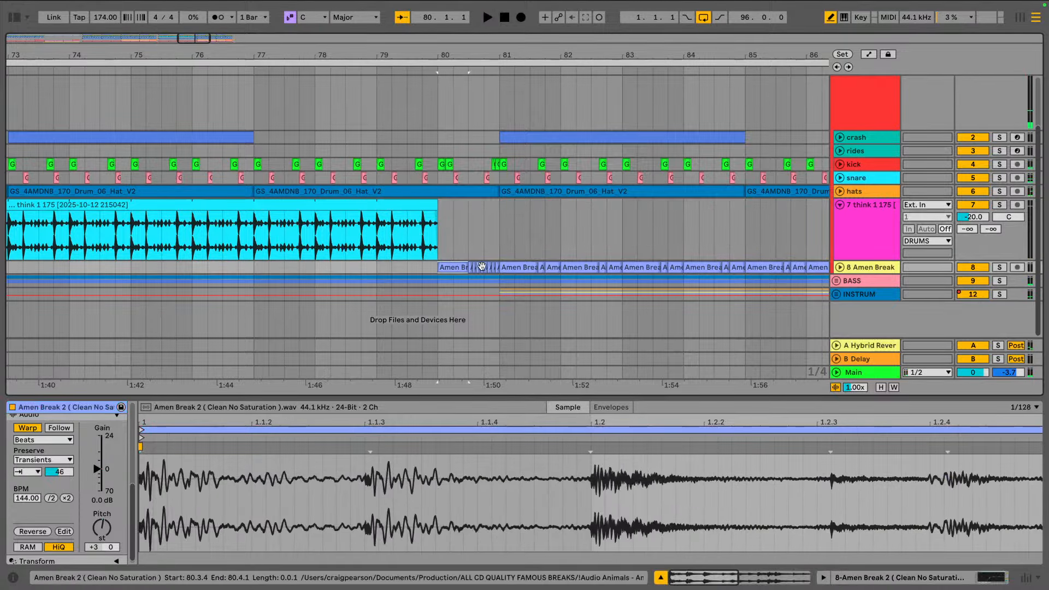
left_click(505, 266, "shift")
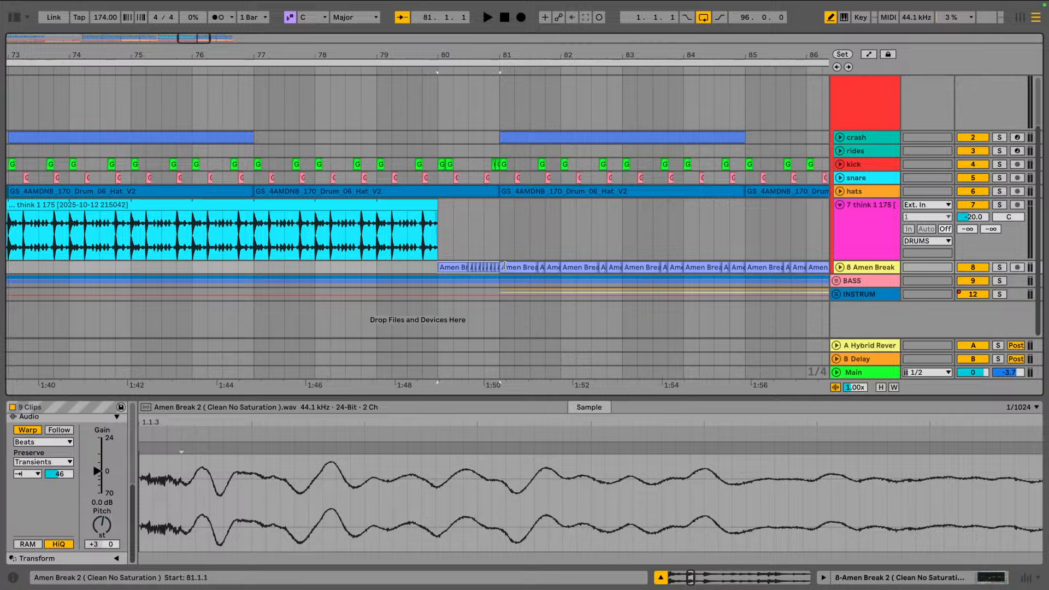
key("Delete")
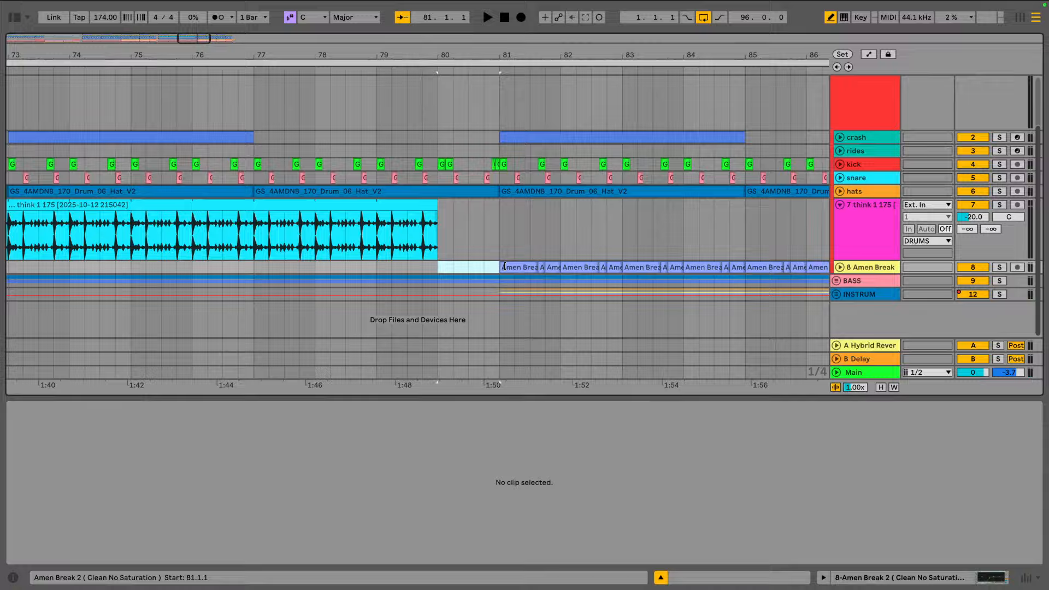
Place the sample think 2 175.wav on the think track at bar 80 and play it in the mix
left_click(13, 20)
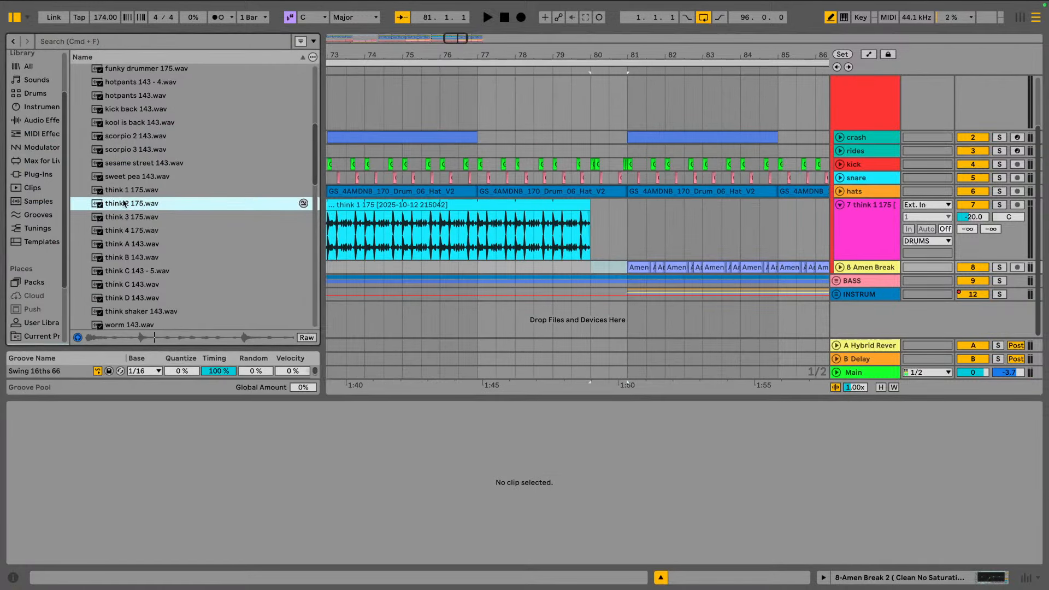
left_click_drag(157, 208, 620, 210)
key("space")
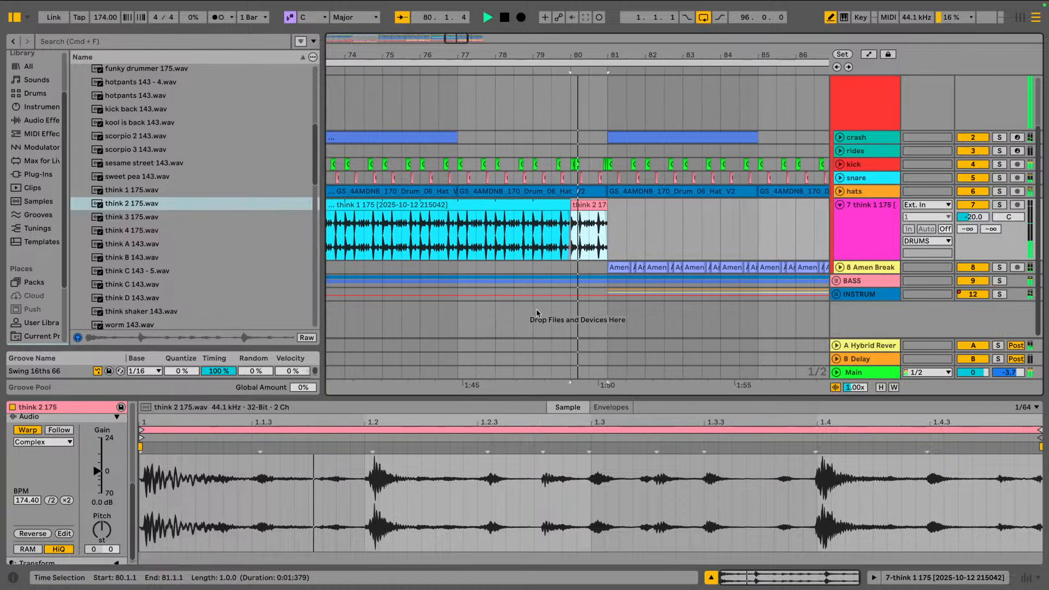
key("space")
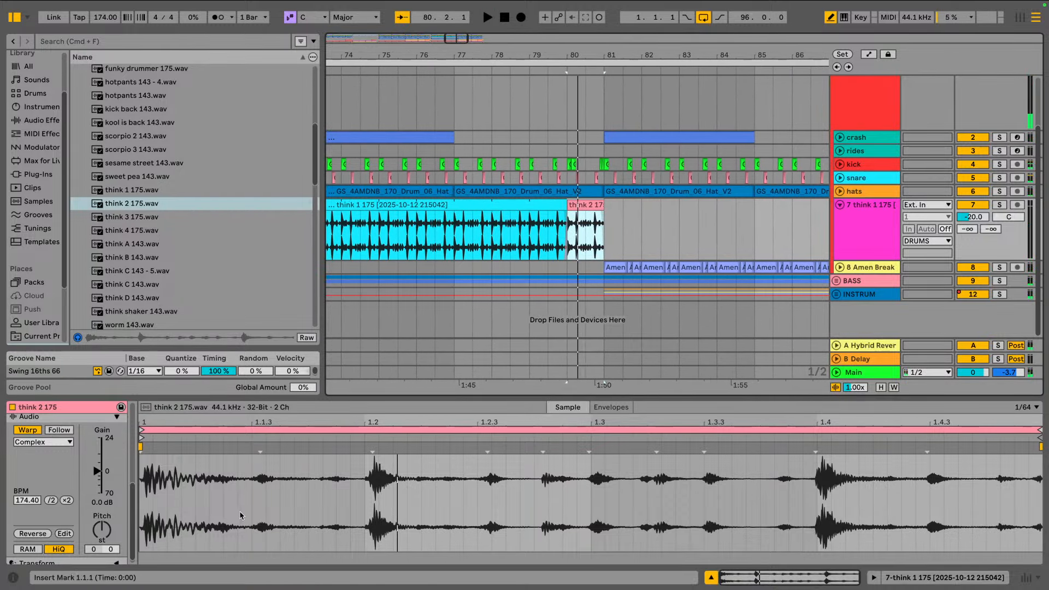
Raise the think 2 175 clip's gain to 1.2 dB and play the transition from bar 79 into bar 81
left_click_drag(97, 471, 97, 469)
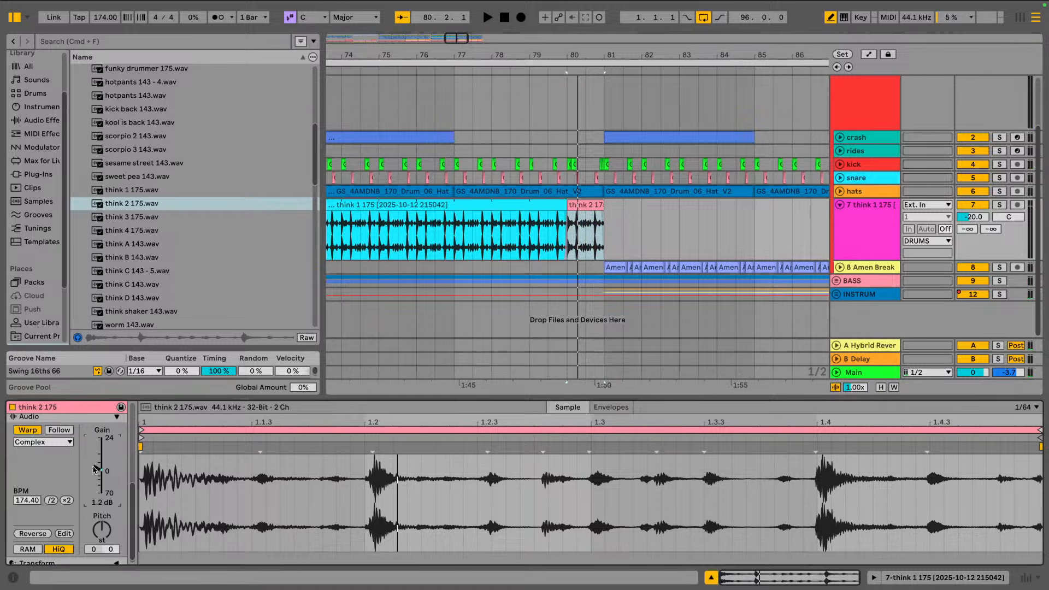
key("Tab")
key("space")
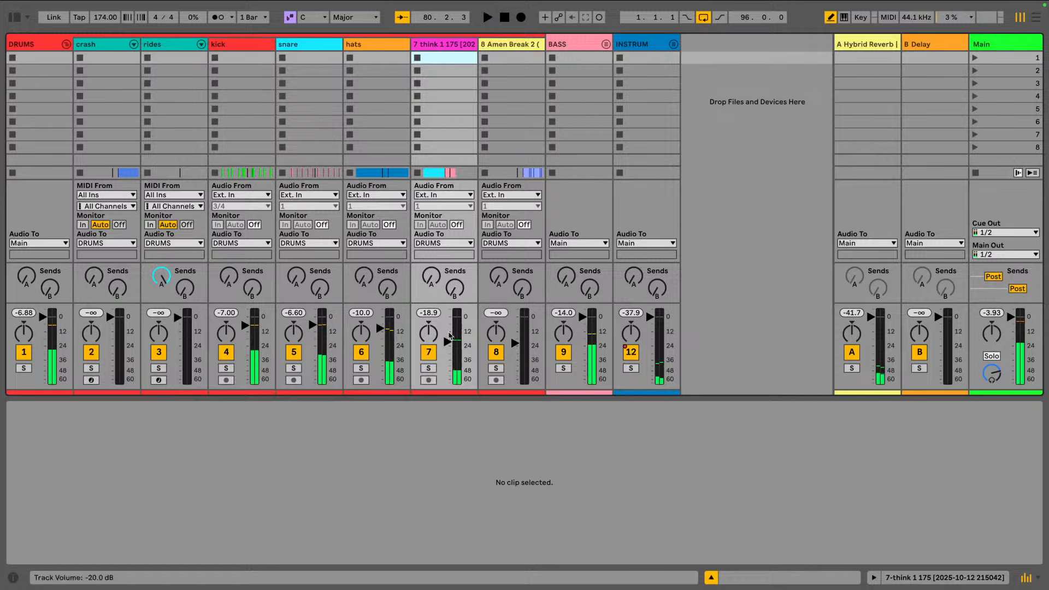
key("space")
key("Tab")
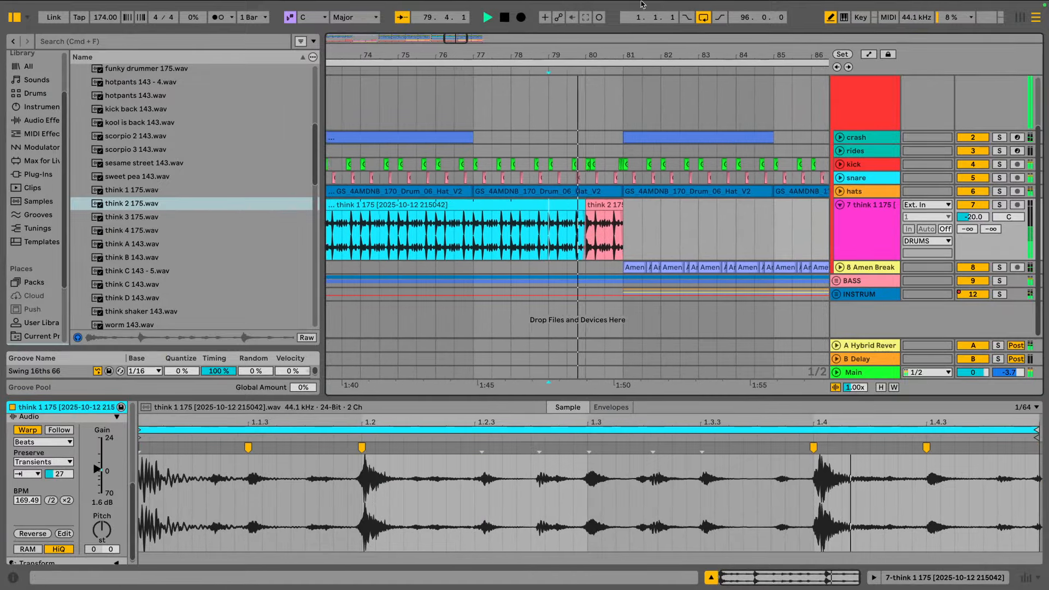
left_click_drag(577, 56, 527, 57)
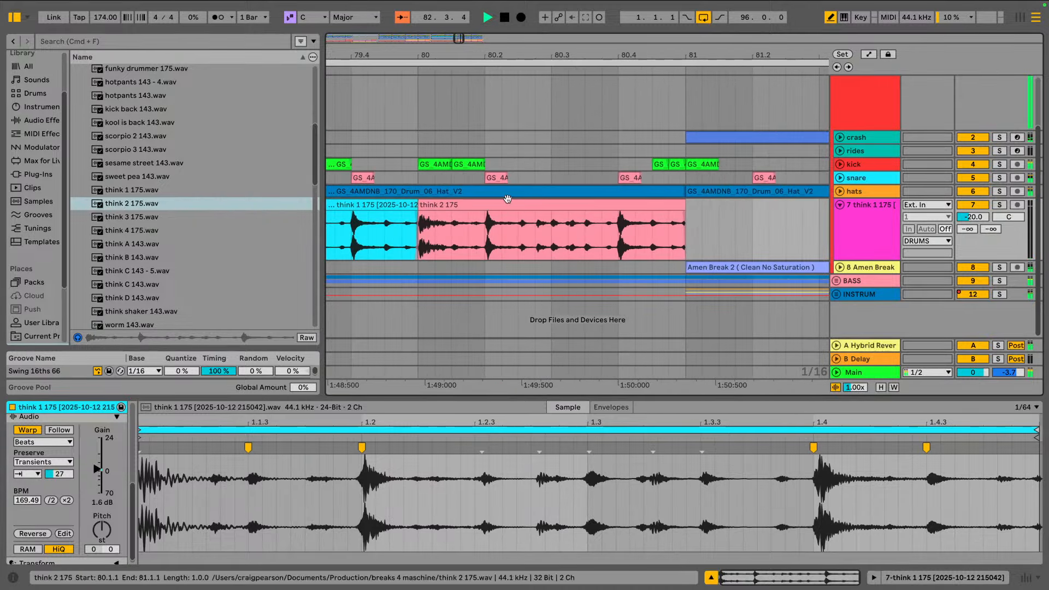
Add warp markers at the think 2 175 clip's transients, aligning them to grid lines 1.2, 1.4 and 1.1.3, and play it
left_click(510, 204)
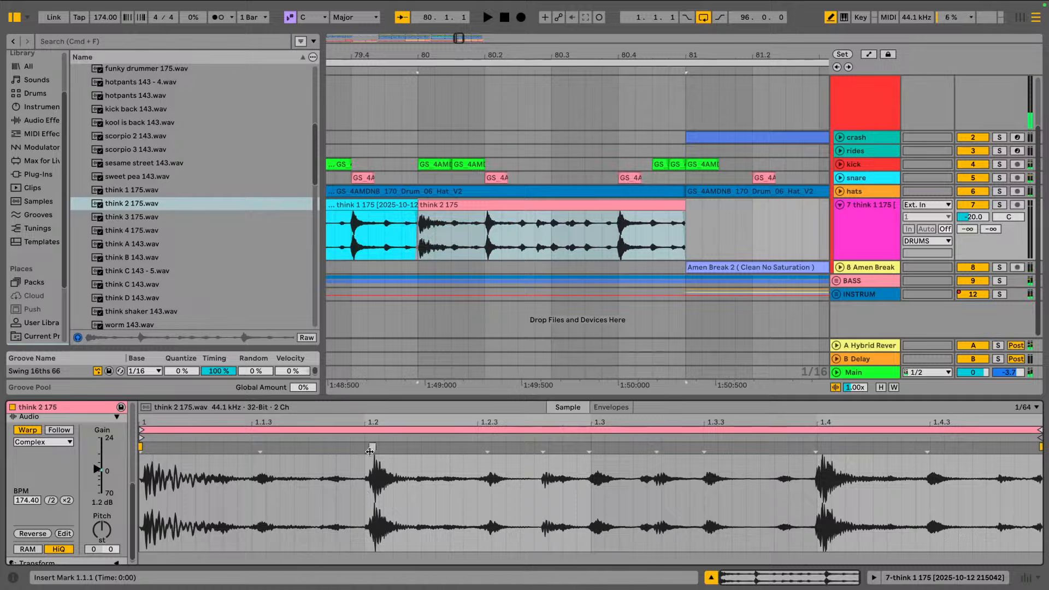
left_click_drag(370, 451, 365, 449)
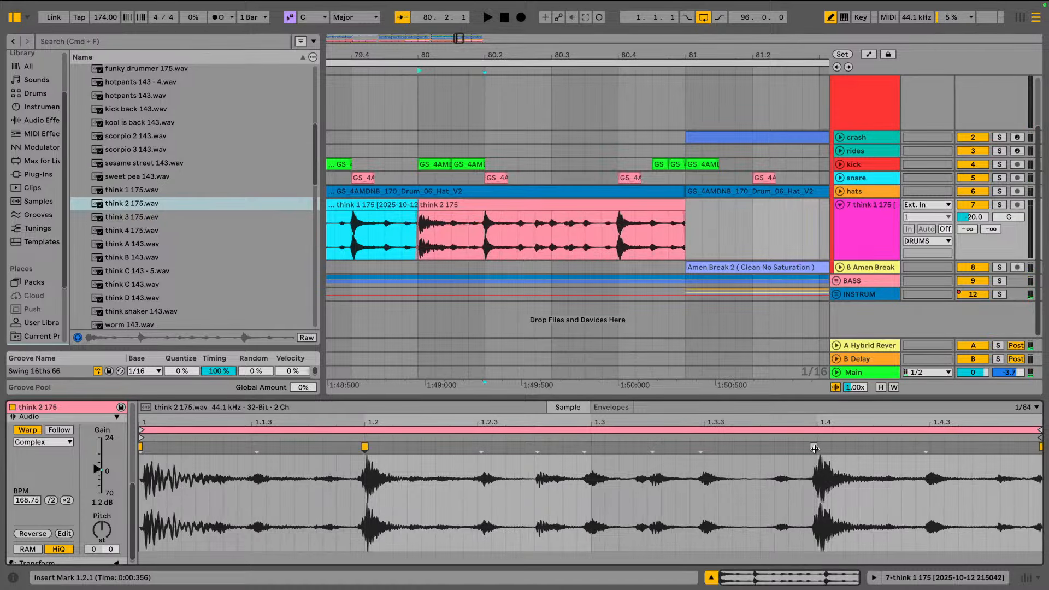
left_click_drag(813, 448, 821, 449)
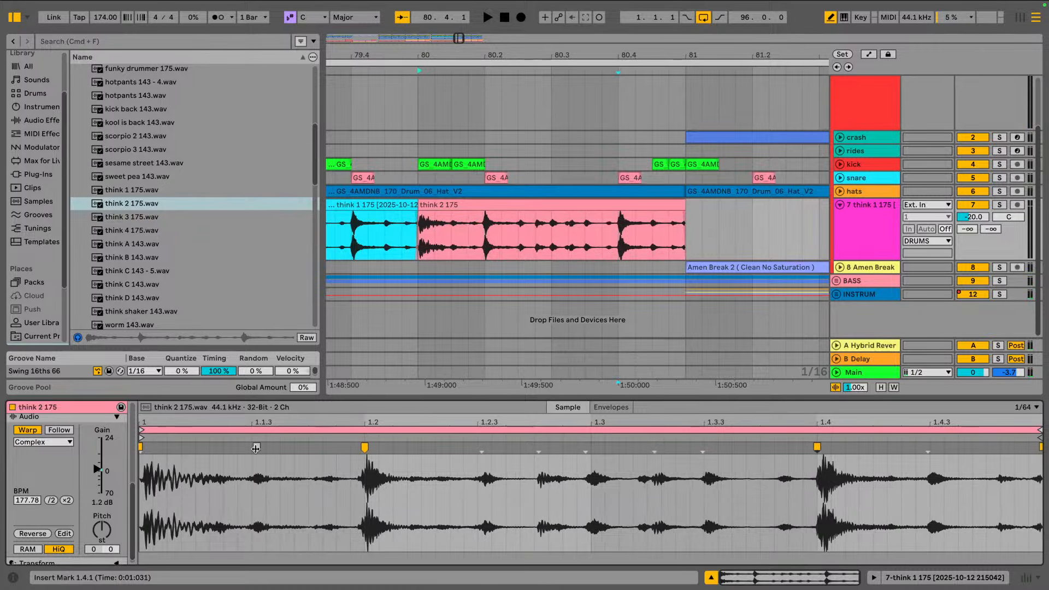
left_click_drag(256, 449, 251, 448)
key("space")
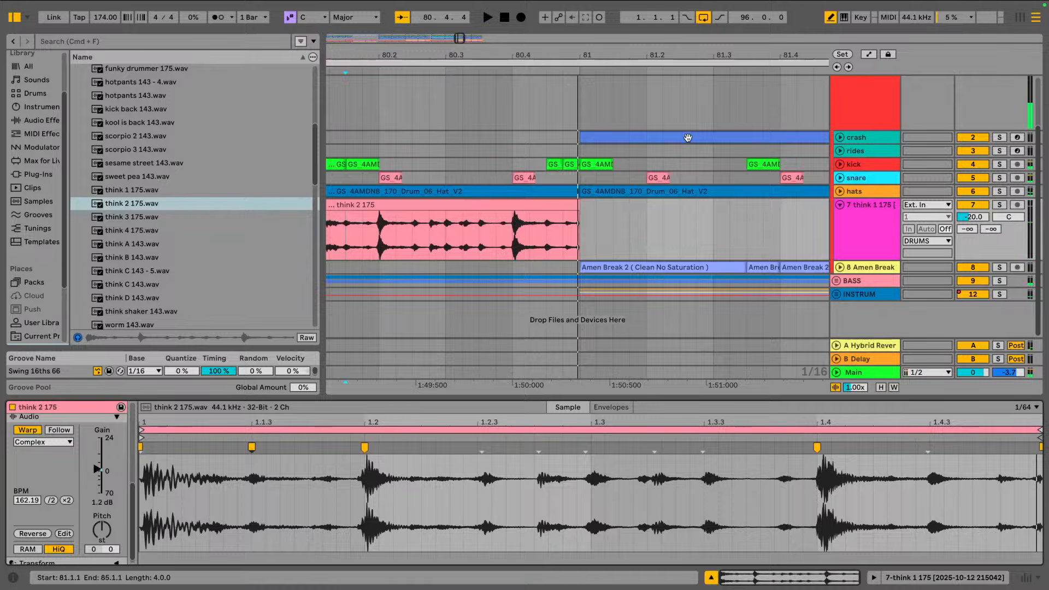
Hide the browser, show the whole arrangement, select everything, play it from bar 1 and collapse the think track
key("space")
key("space")
left_click(14, 15)
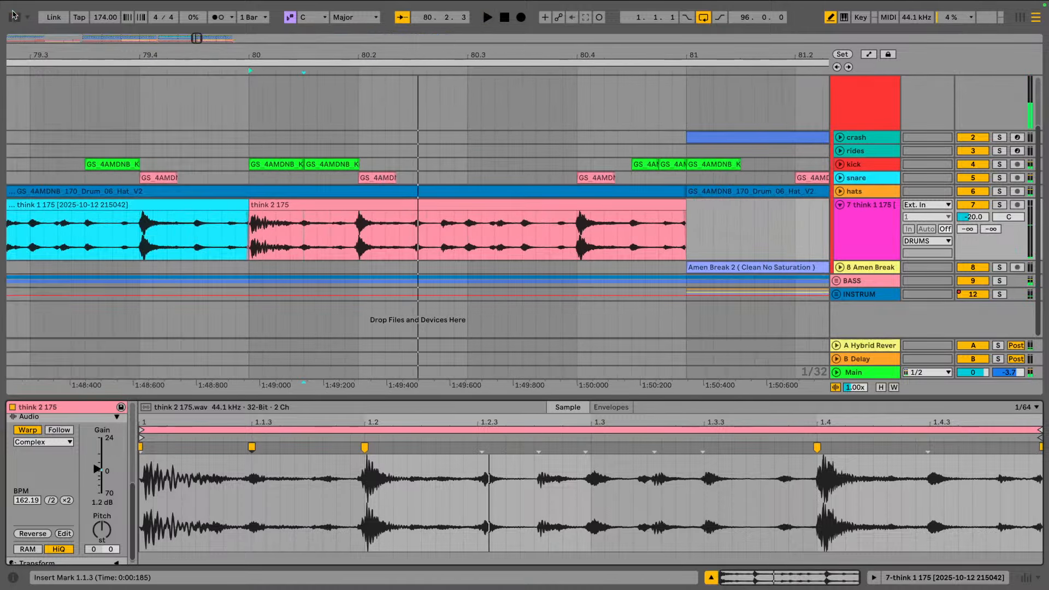
left_click_drag(204, 48, 380, 50)
key("ctrl+a")
key("space")
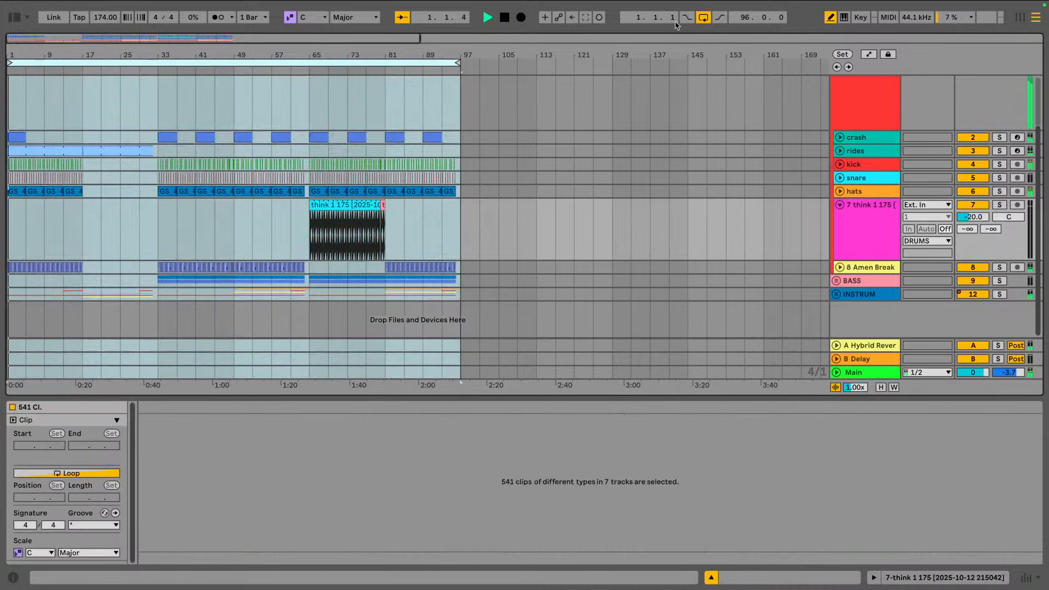
left_click(842, 205)
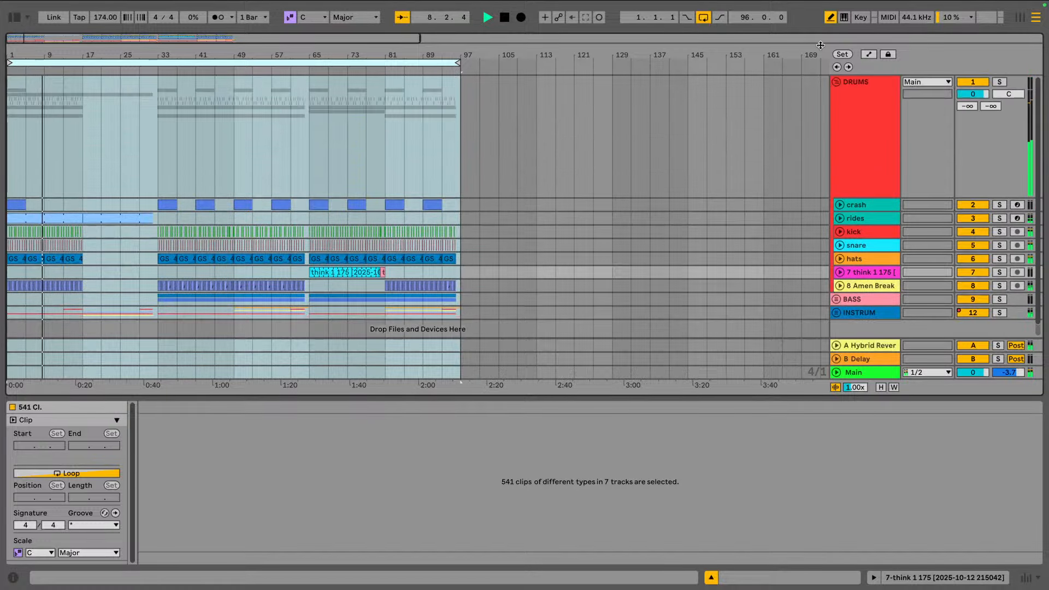
Check the drum tracks in the Session mixer and the Amen Break track in the arrangement during playback
left_click(843, 85)
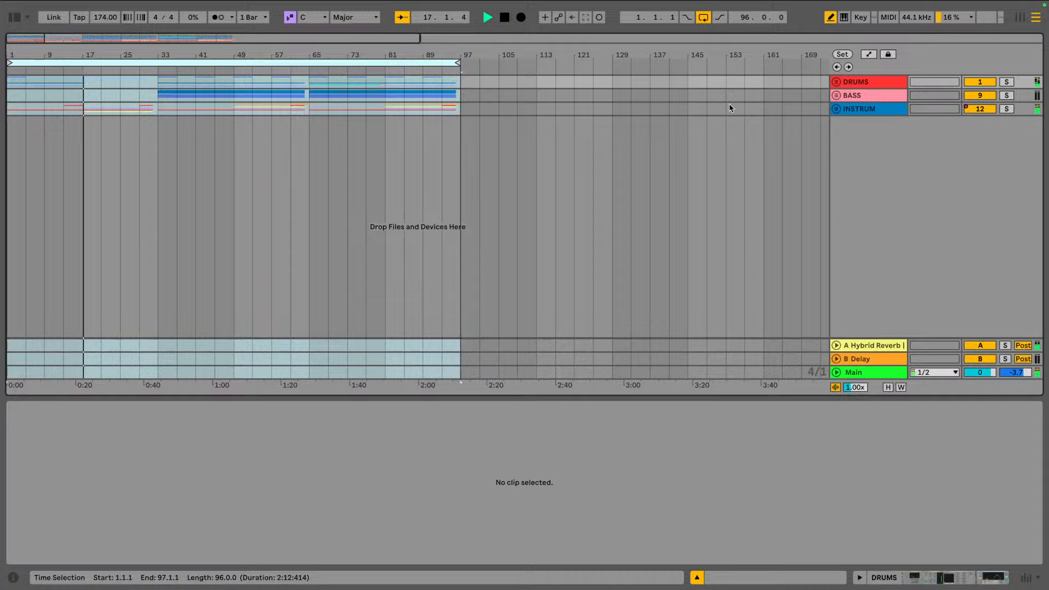
key("Tab")
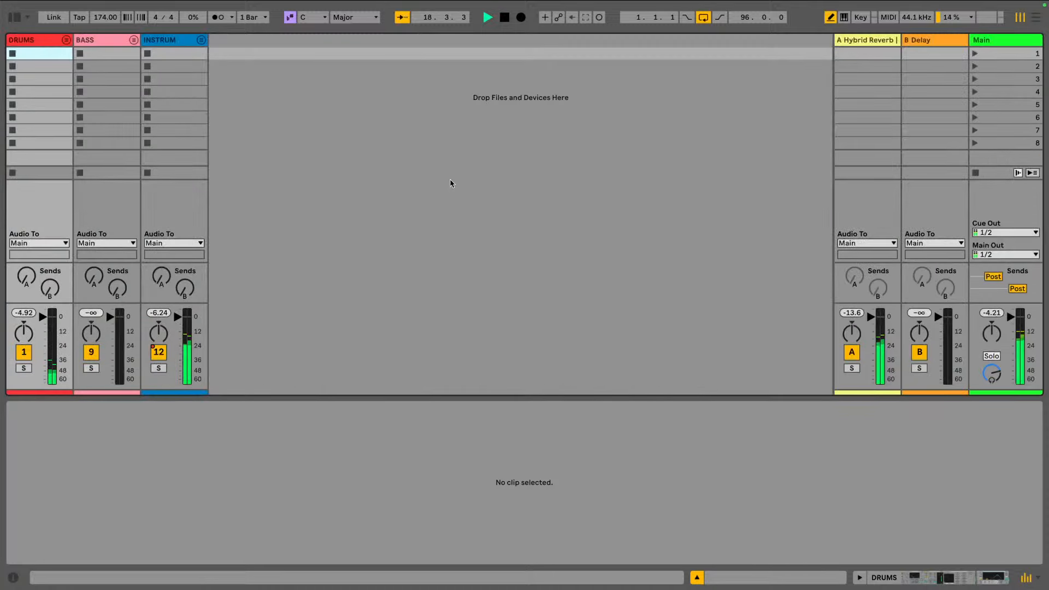
left_click(65, 40)
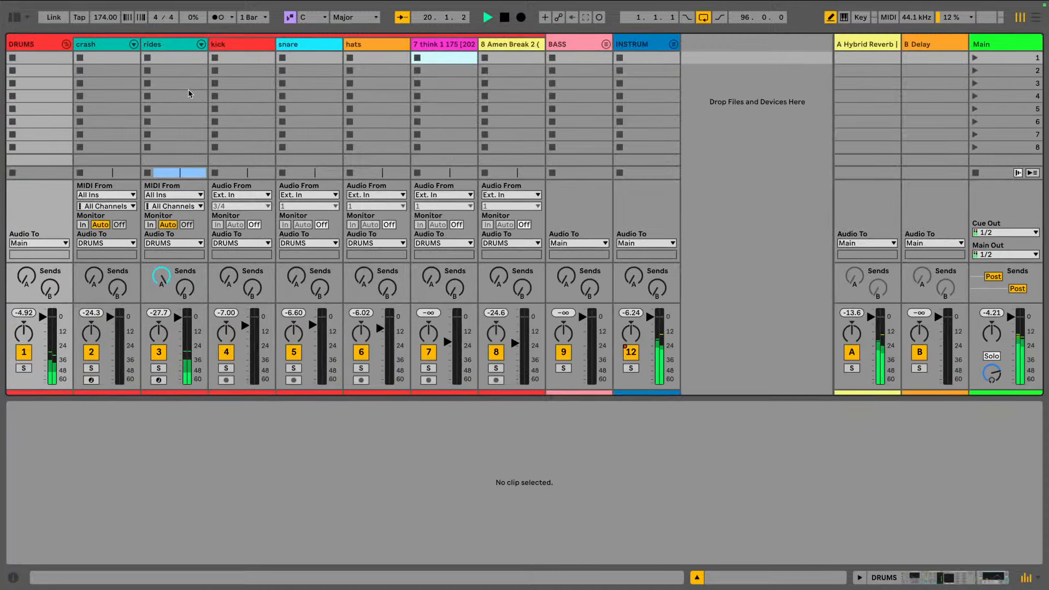
key("Tab")
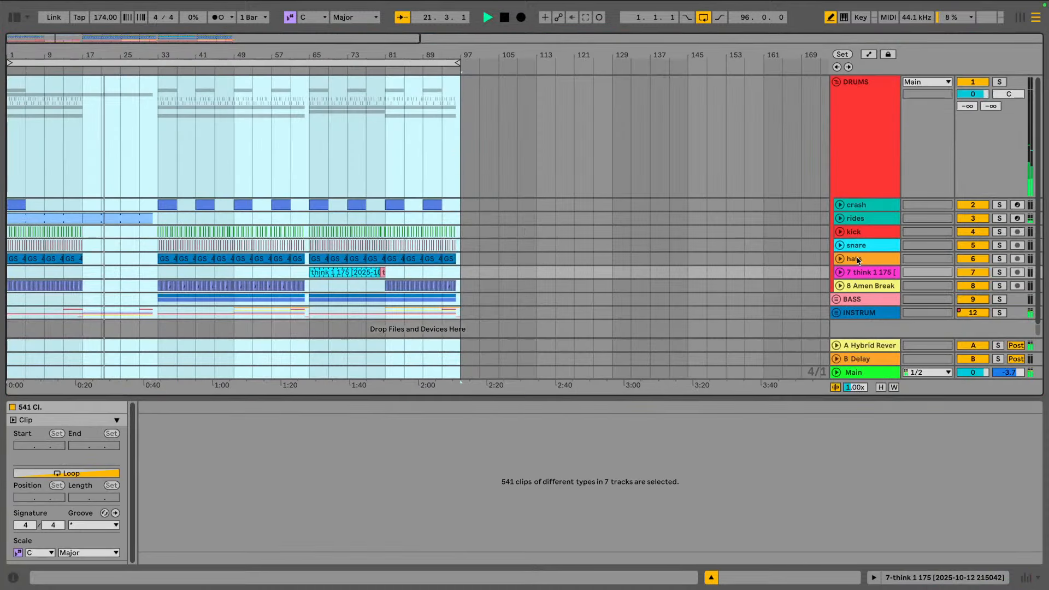
scroll(844, 273, "down", 1)
left_click(839, 279)
scroll(492, 246, "down", 3)
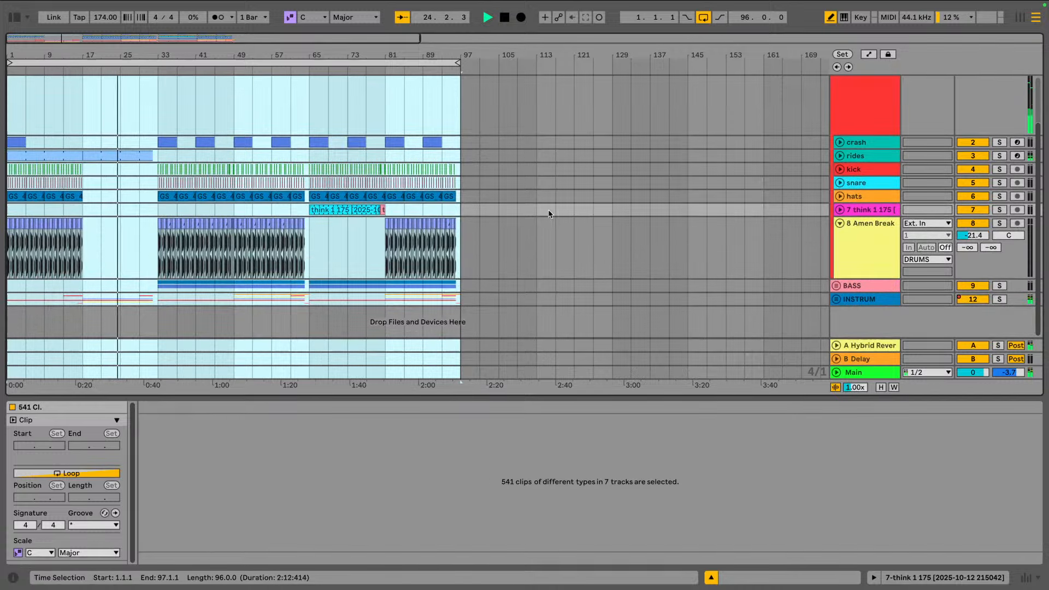
left_click(839, 223)
scroll(839, 216, "up", 2)
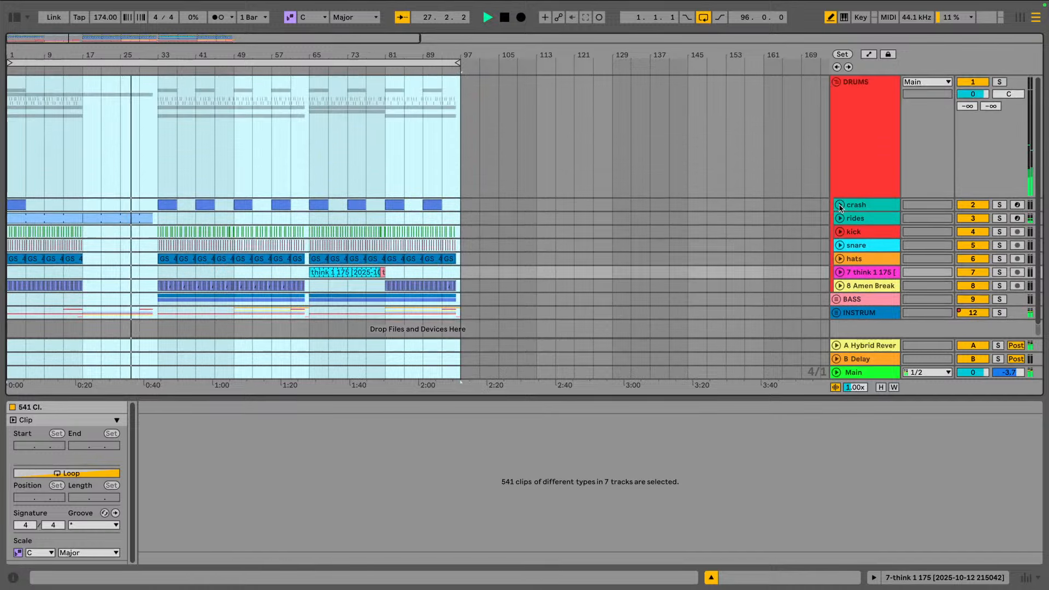
scroll(840, 208, "down", 1)
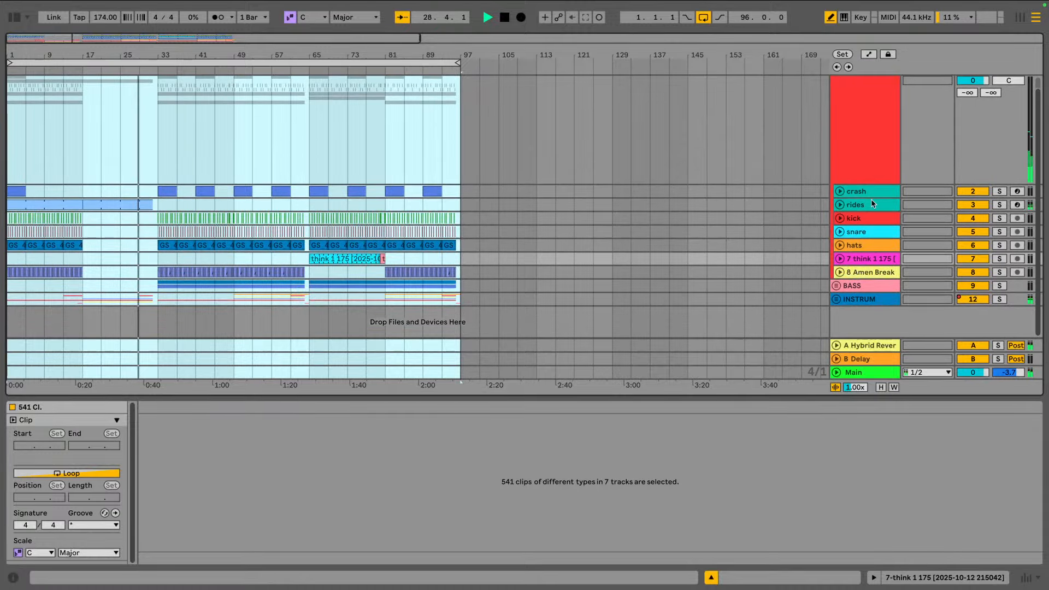
Unfold the INSTRUM group and duplicate track 19, which holds the Amen Break fills
left_click(836, 299)
scroll(770, 247, "down", 5)
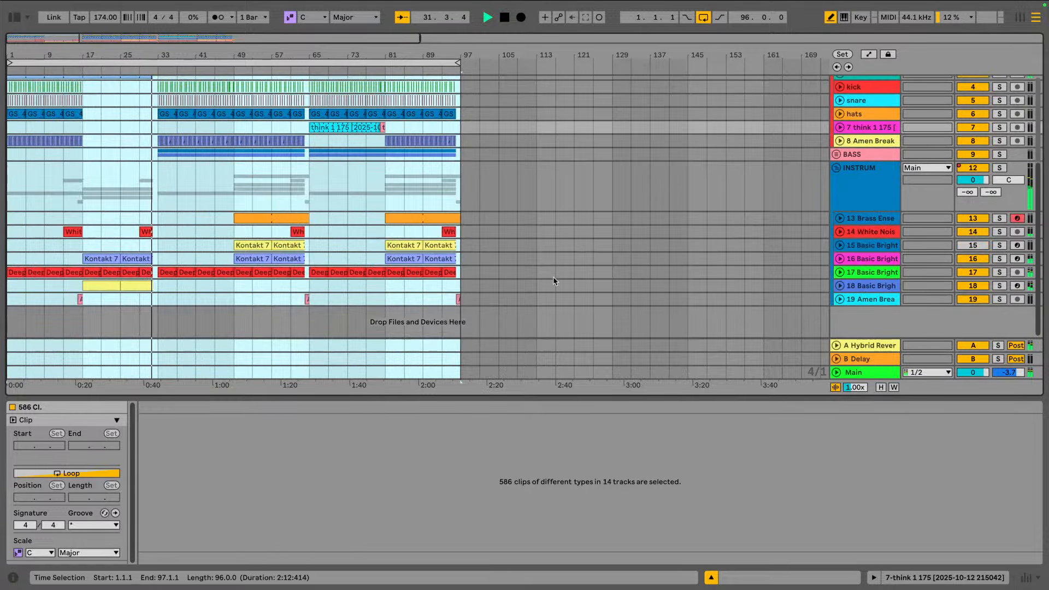
left_click(885, 299)
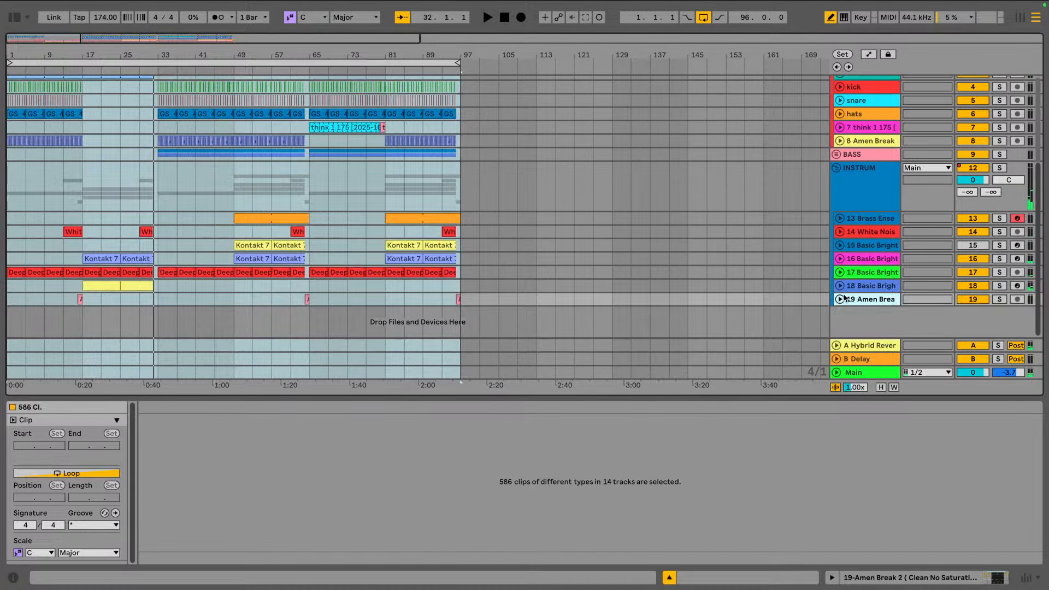
key("ctrl+d")
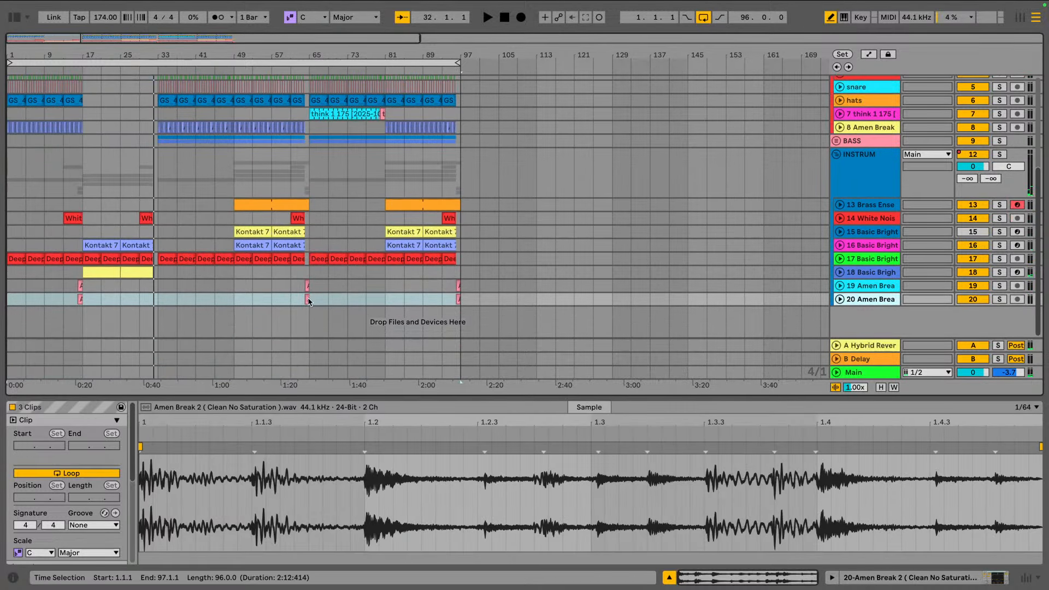
Delete the Amen Break clips from bar 61 onward on track 19 and those between bars 1 and 33 on track 20
left_click(308, 300)
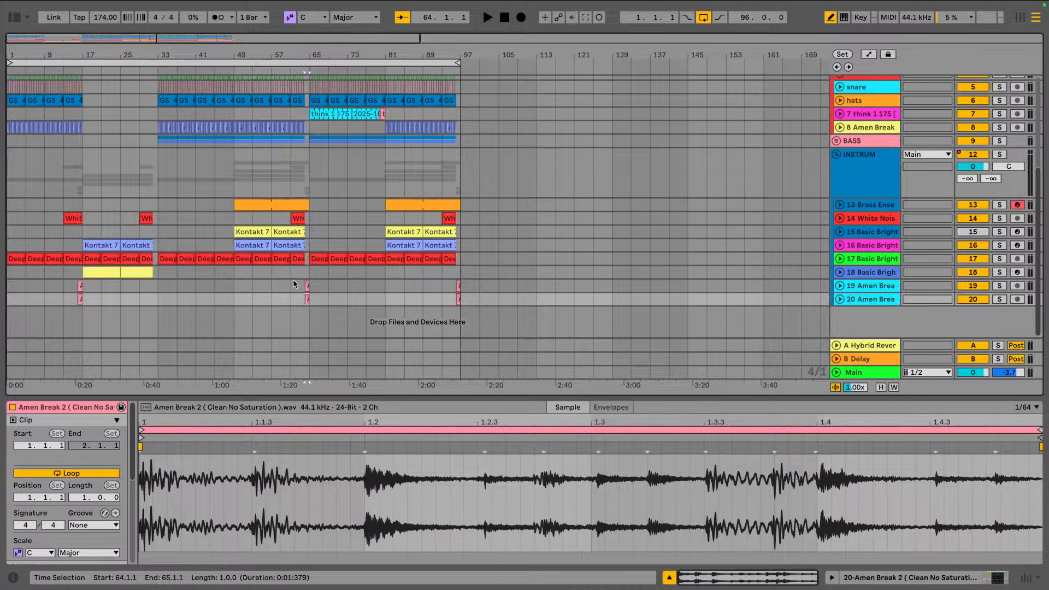
left_click_drag(293, 281, 515, 281)
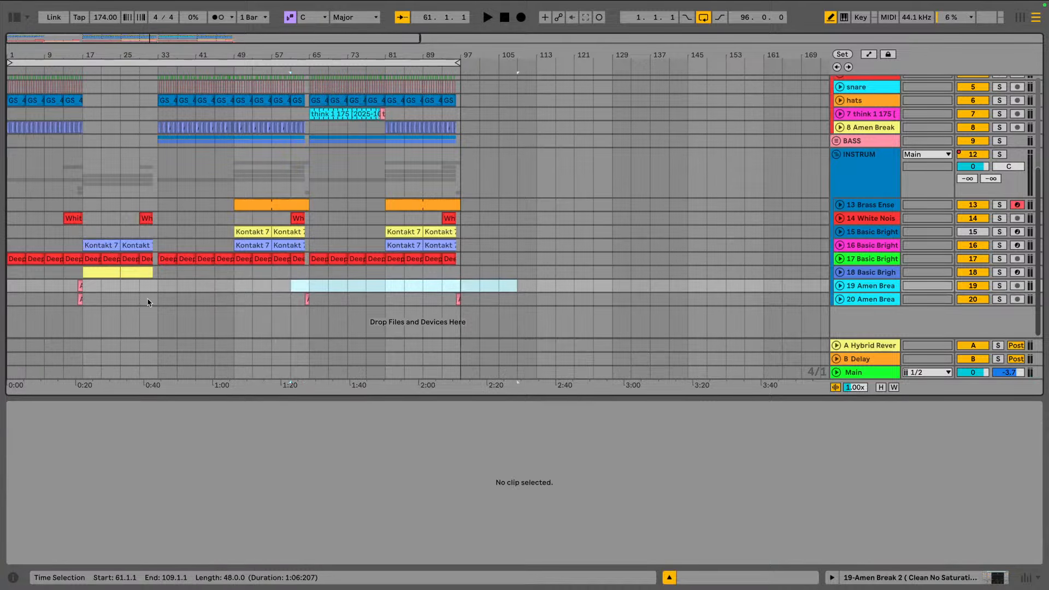
left_click_drag(147, 300, 10, 308)
key("Delete")
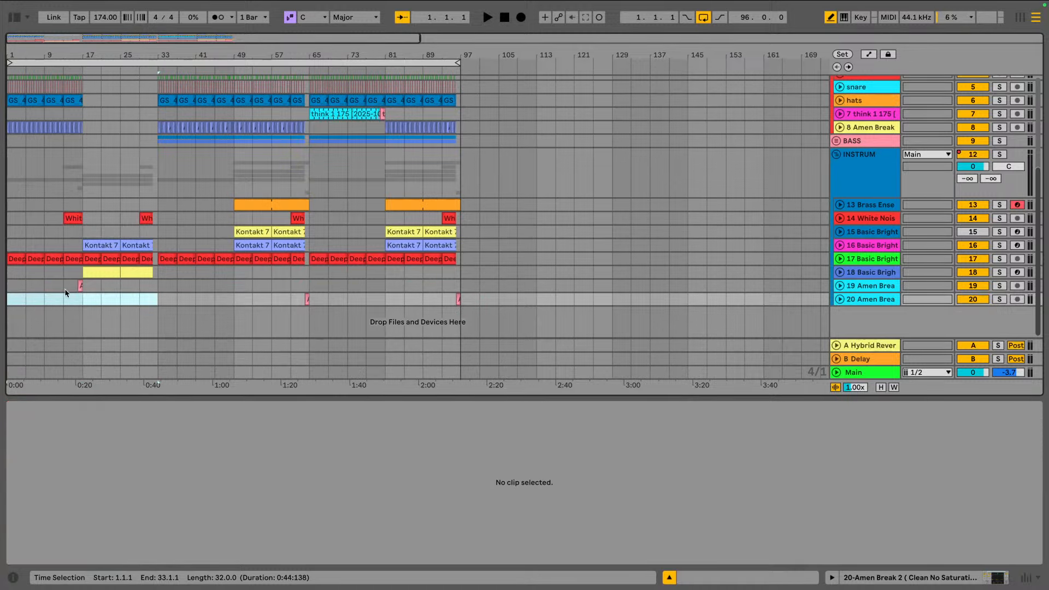
Set the volume of Amen Break track 19 to -21.0 dB and play its clip from bar 16 in the mix
left_click(886, 291)
key("Tab")
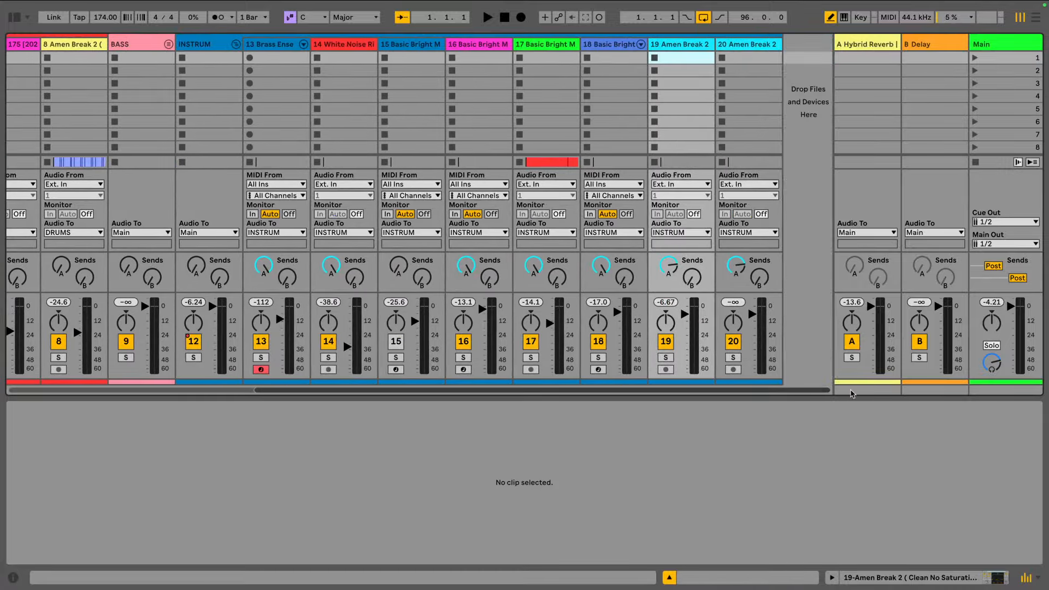
scroll(711, 337, "right", 3)
left_click_drag(683, 313, 684, 331)
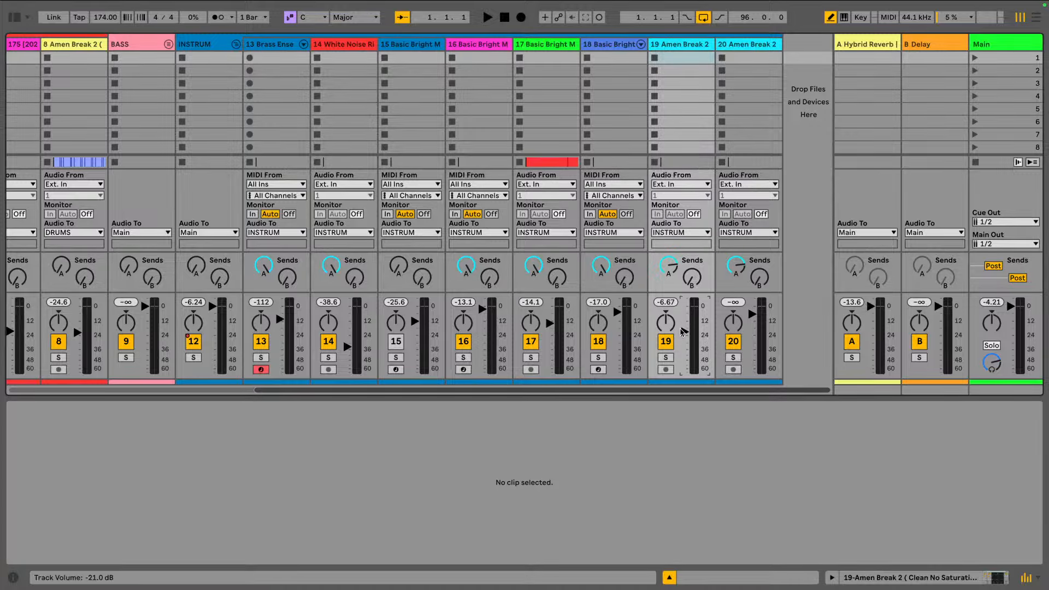
key("space")
key("Tab")
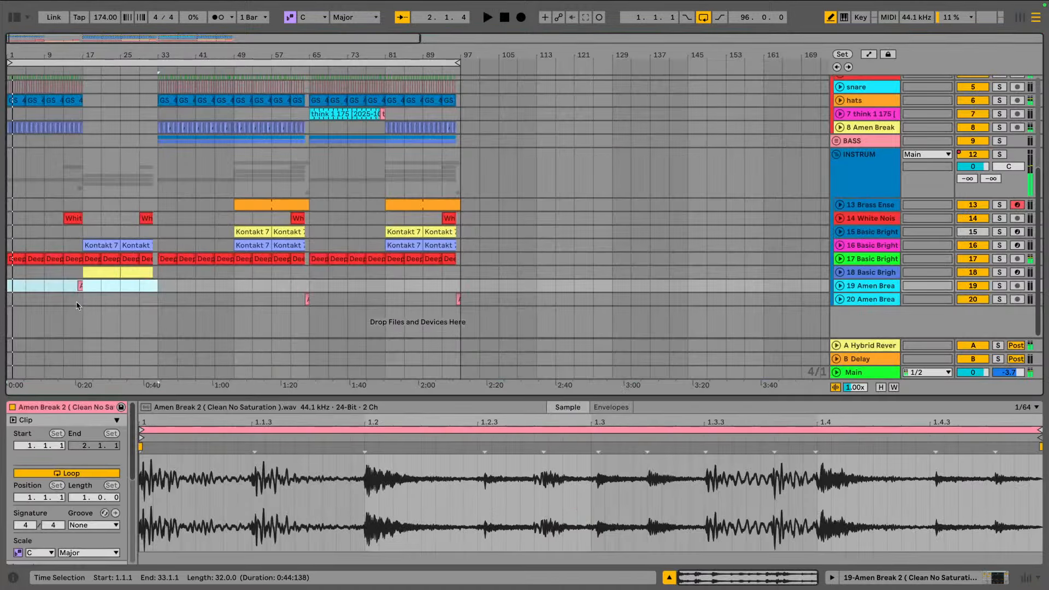
left_click(80, 285)
key("space")
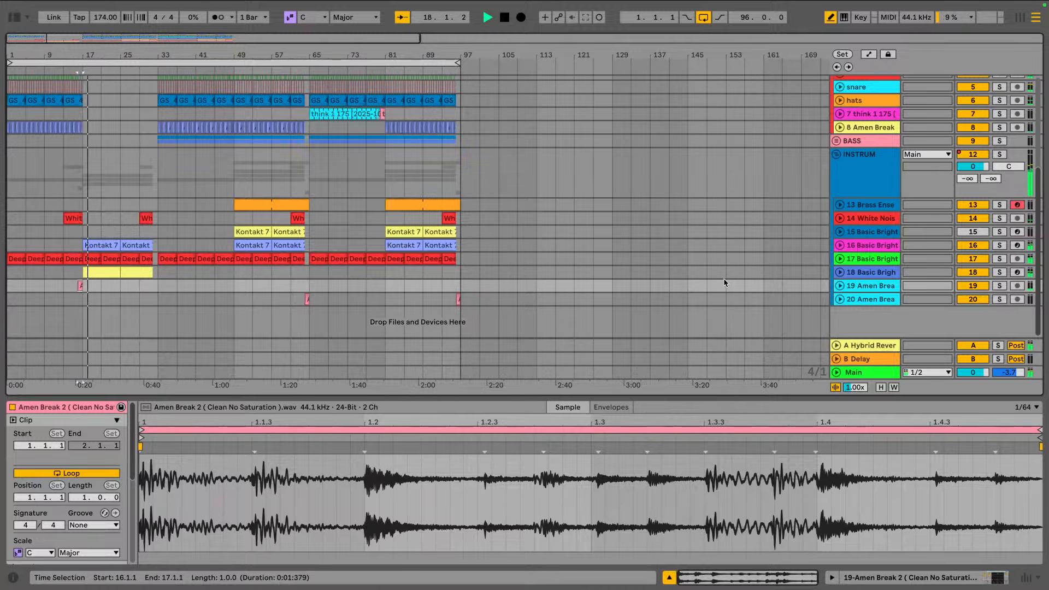
key("Tab")
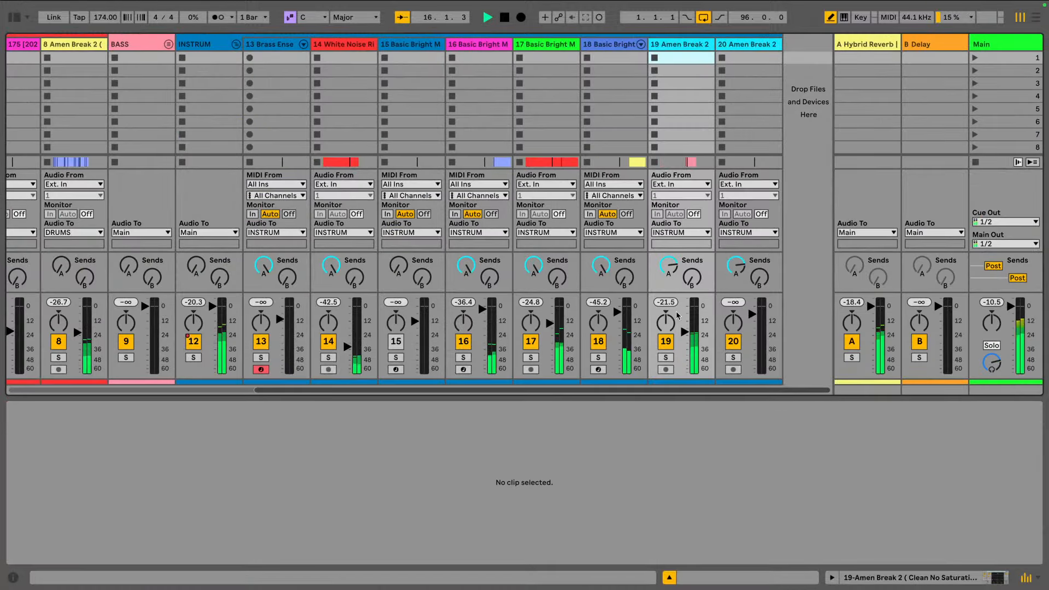
Raise track 19's send to the Hybrid Reverb return, show its Delay device and play the fill again
left_click(668, 266)
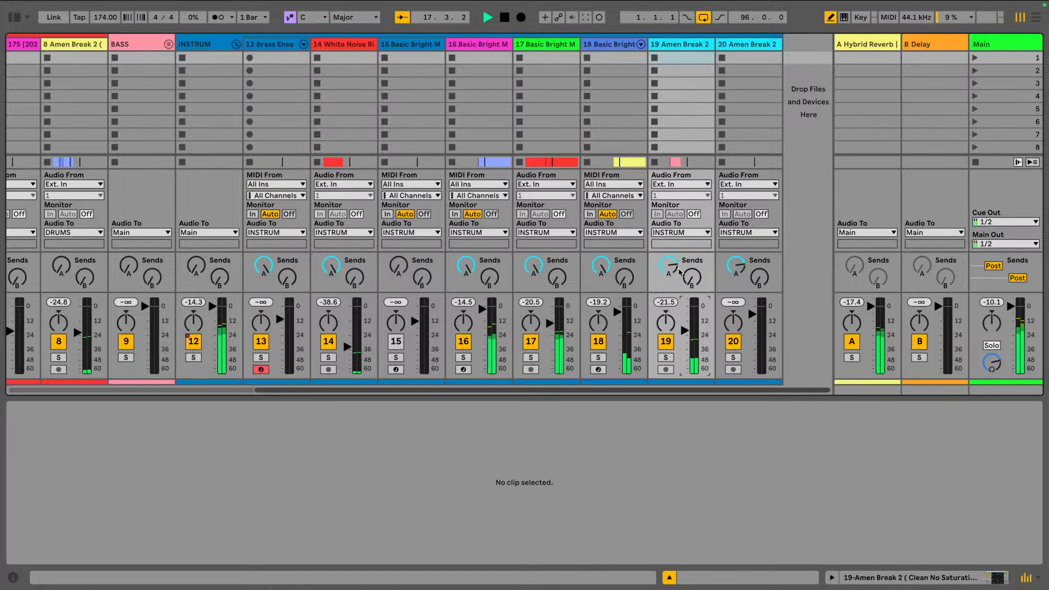
left_click_drag(674, 276, 675, 274)
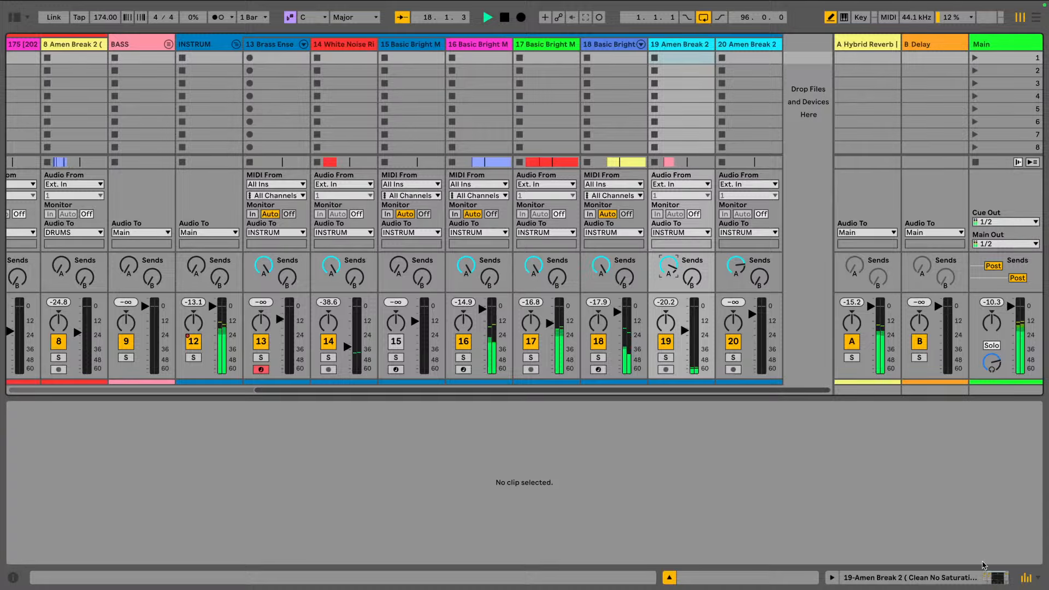
left_click(929, 580)
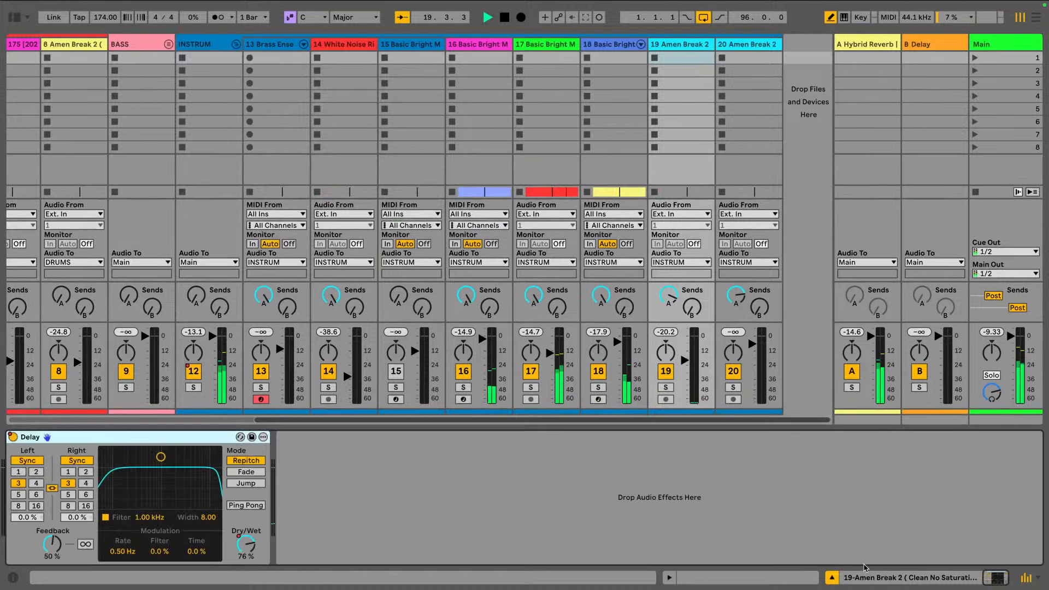
key("space")
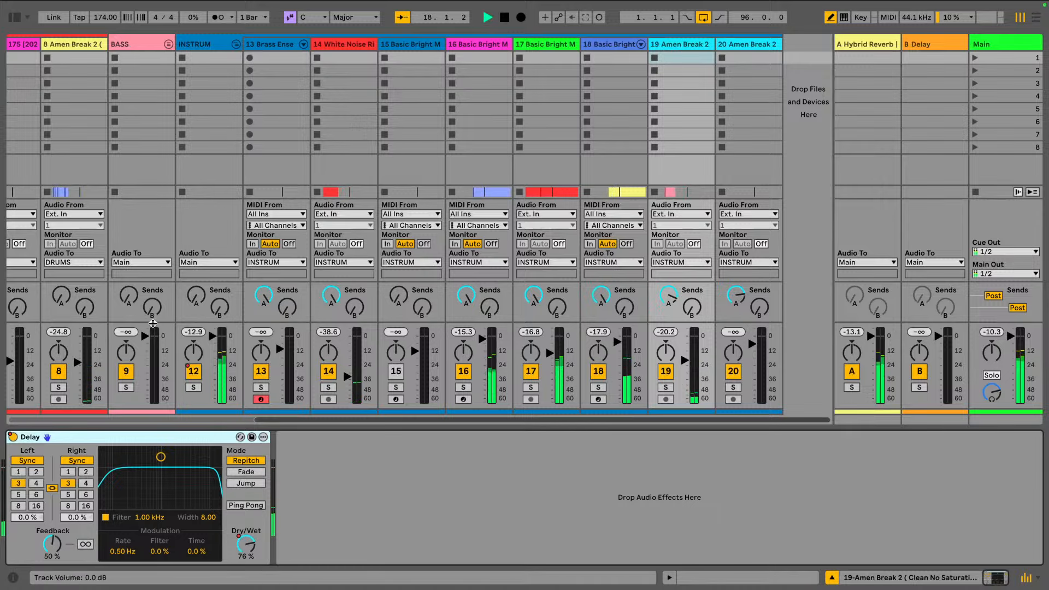
key("Tab")
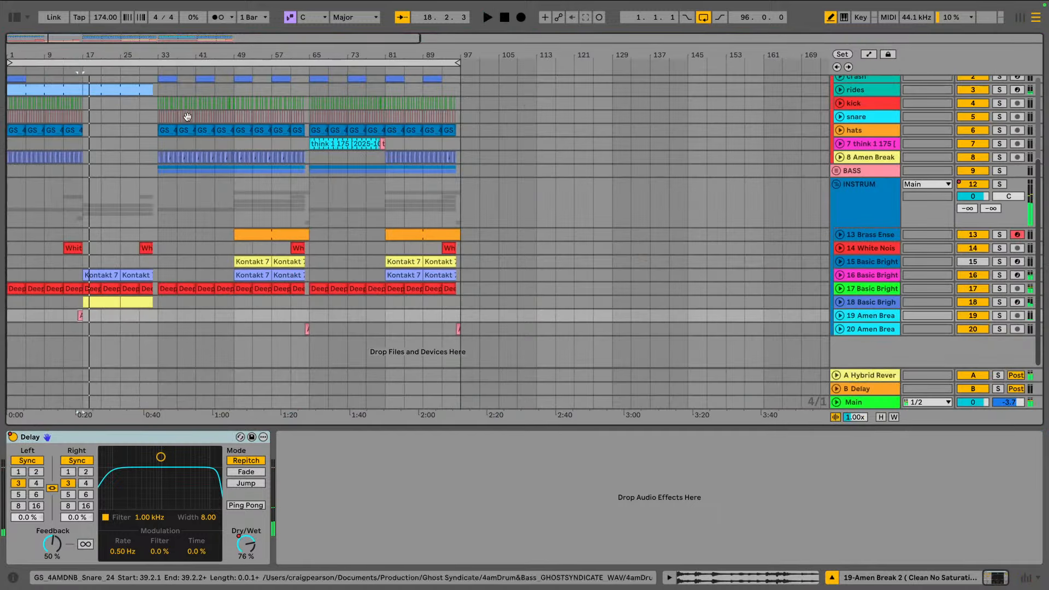
Restart playback from bar 1 and fold the DRUMS and INSTRUM groups
left_click(505, 18)
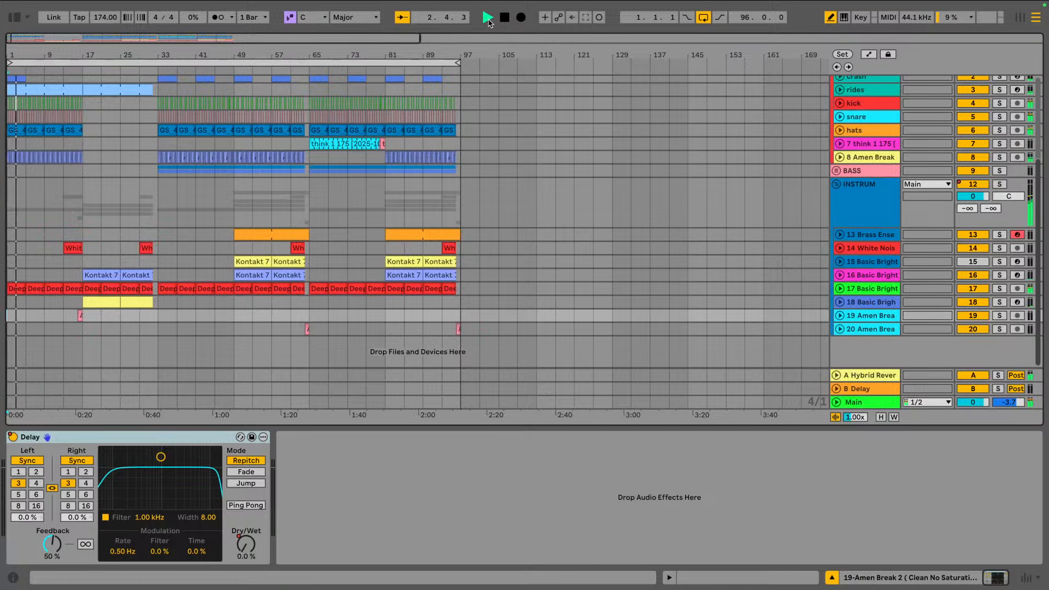
scroll(941, 224, "up", 3)
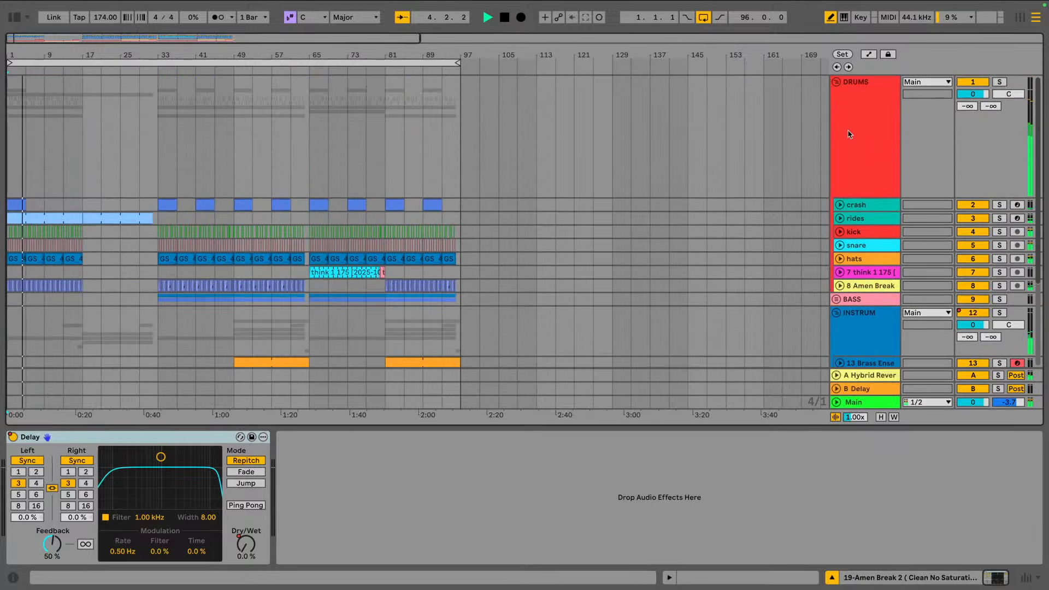
left_click(836, 80)
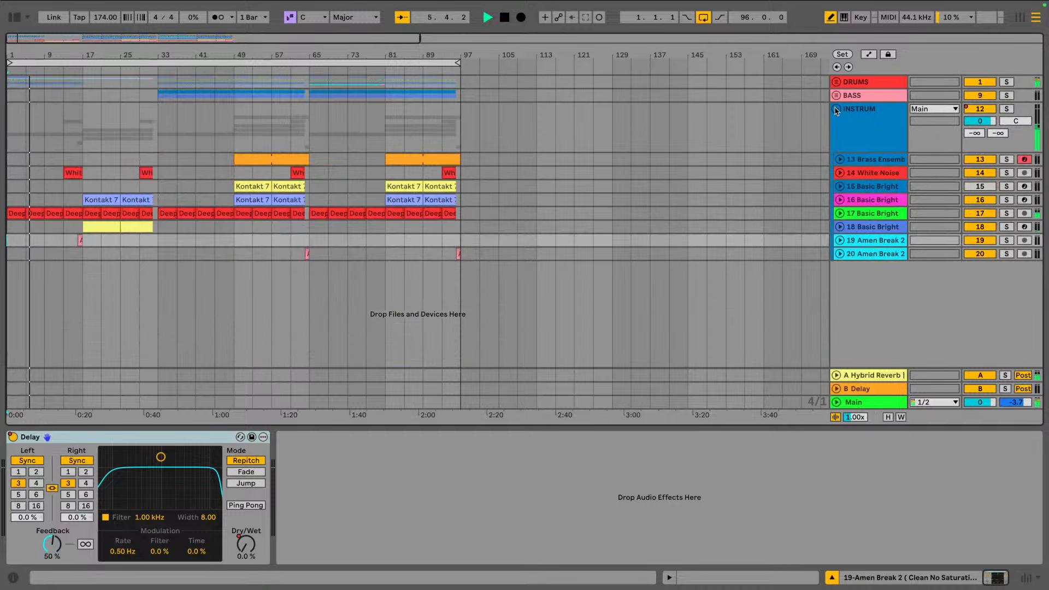
left_click(836, 108)
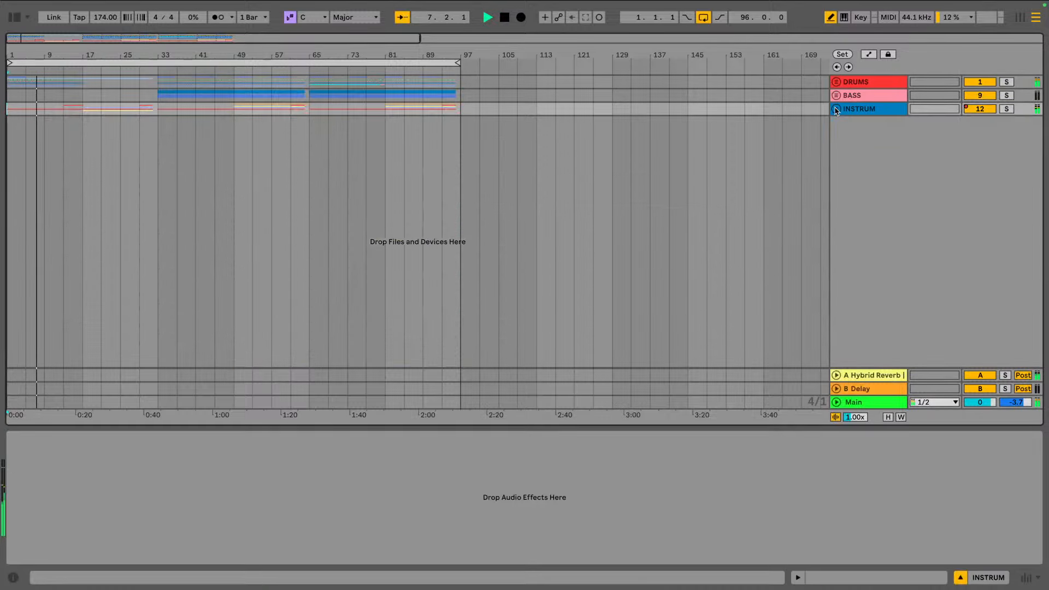